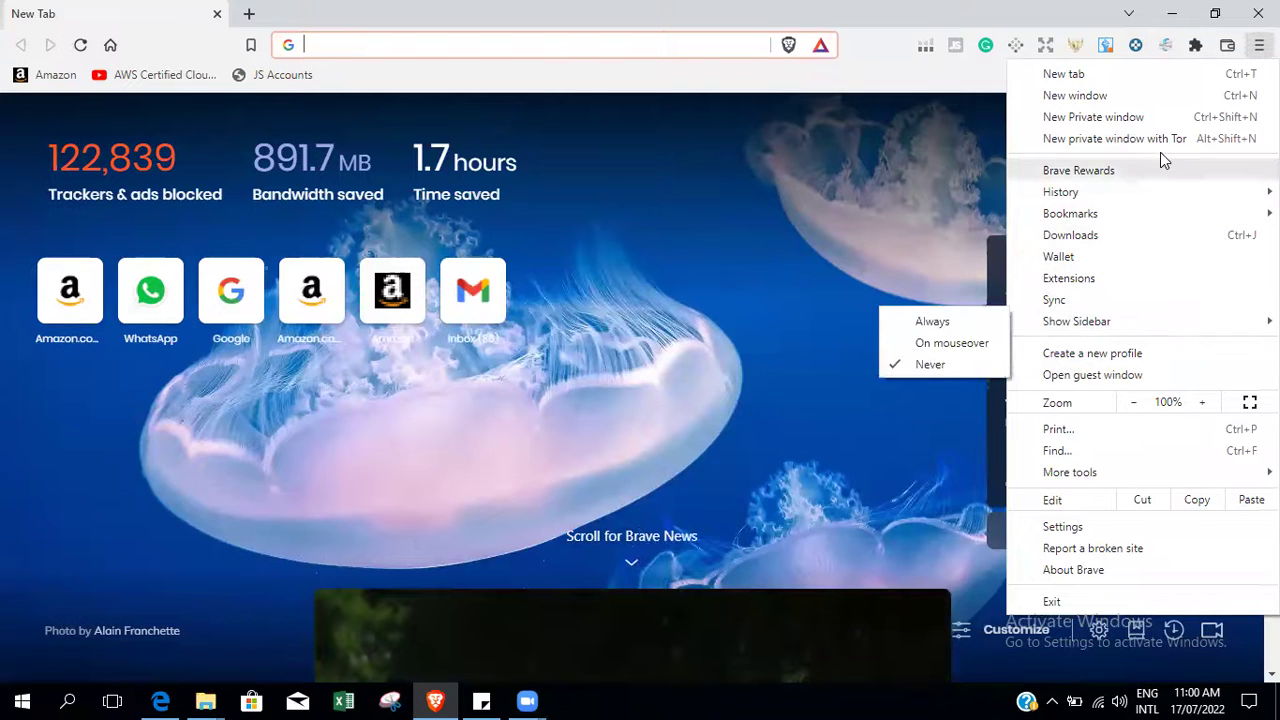
Open the My Login Page bookmark from the Mobile bookmarks folder.
mouse_move(1166, 214)
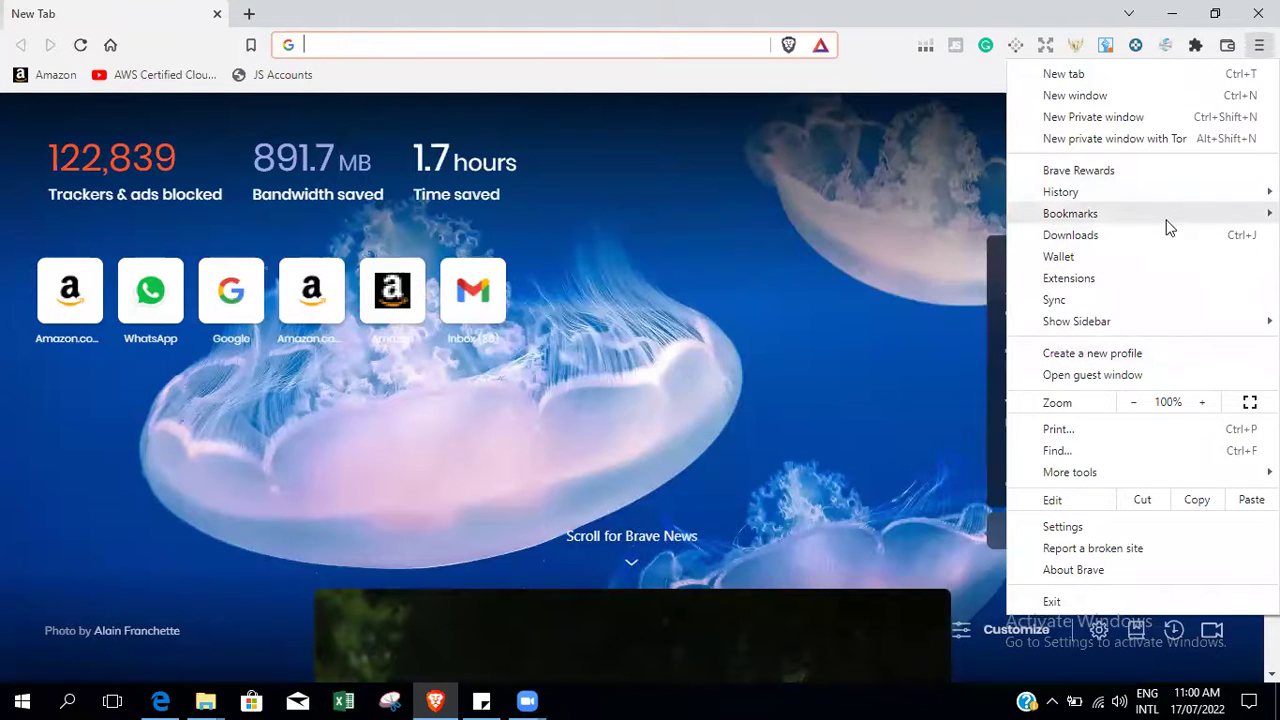
mouse_move(778, 416)
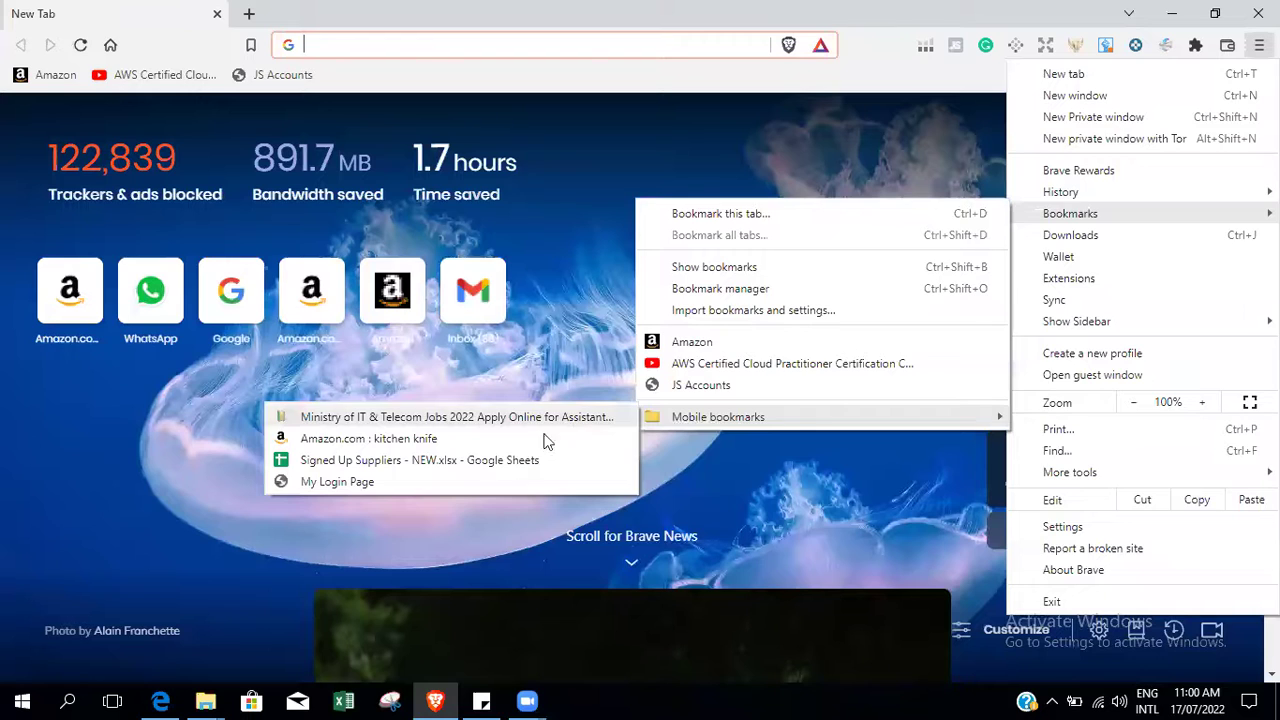
click(508, 474)
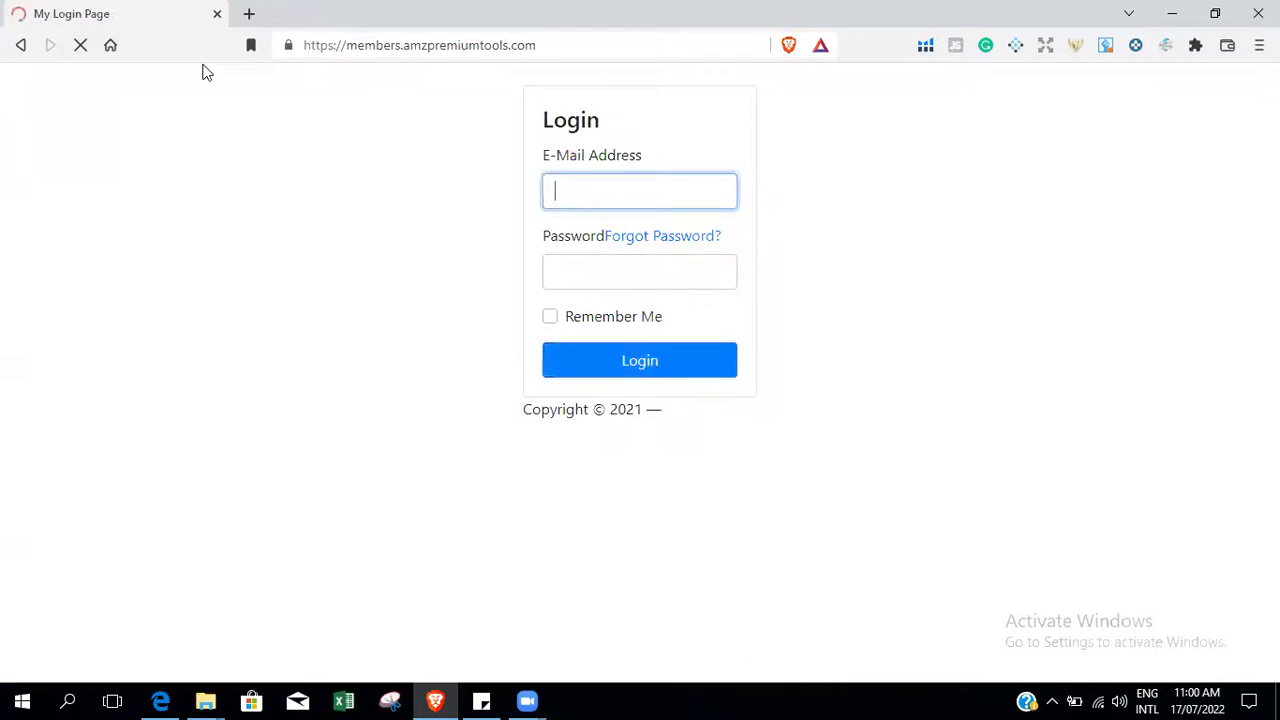
Log in to the members area with a saved e-mail and password, and open the Helium 10 website from the dashboard.
click(587, 400)
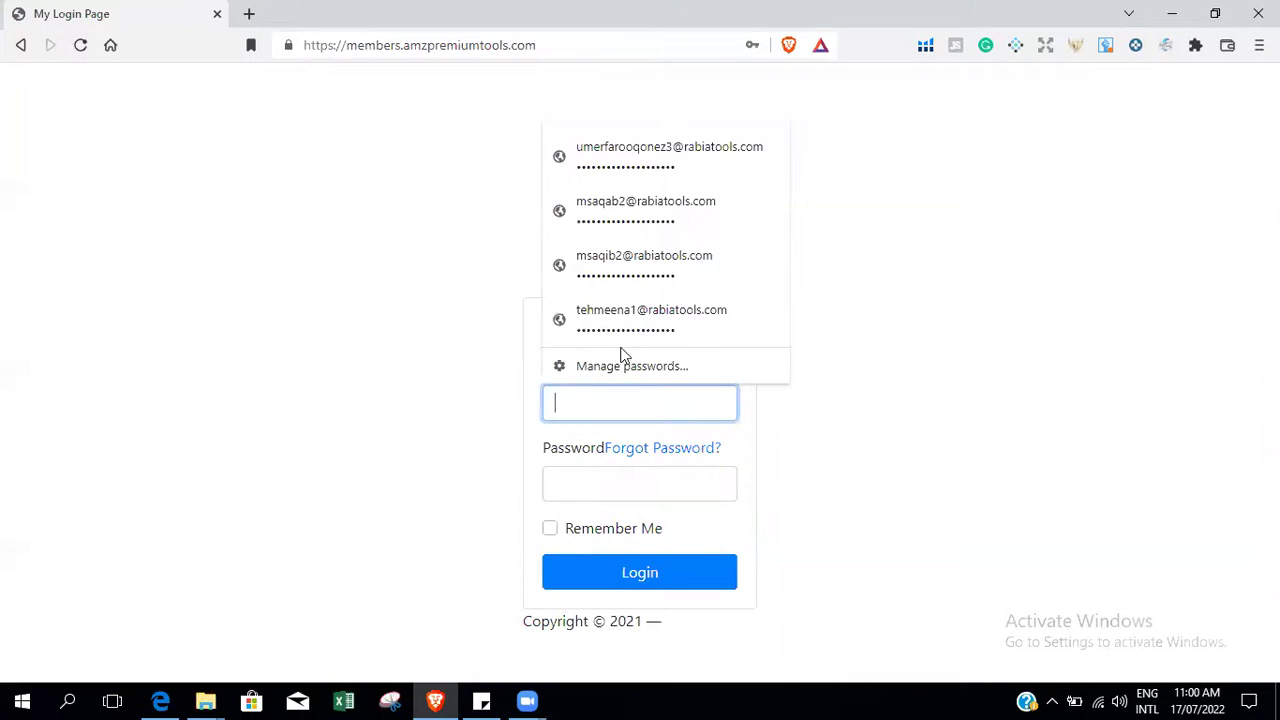
click(684, 150)
click(671, 580)
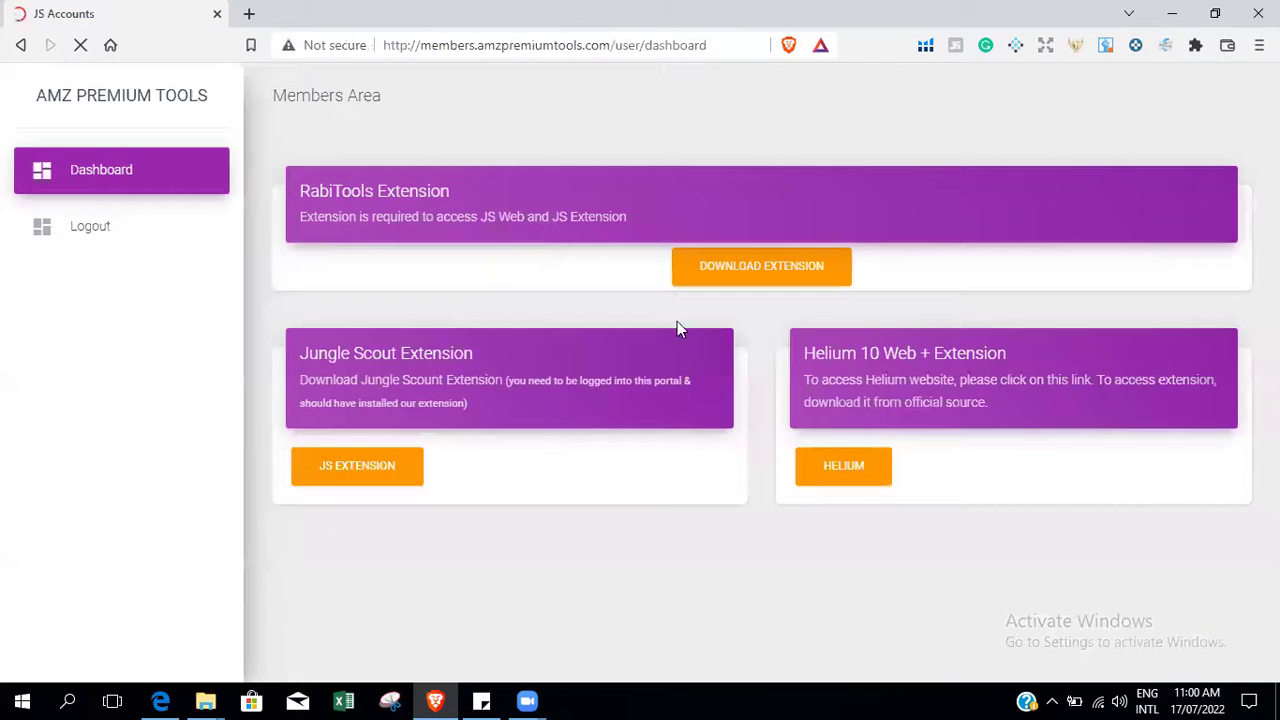
click(843, 466)
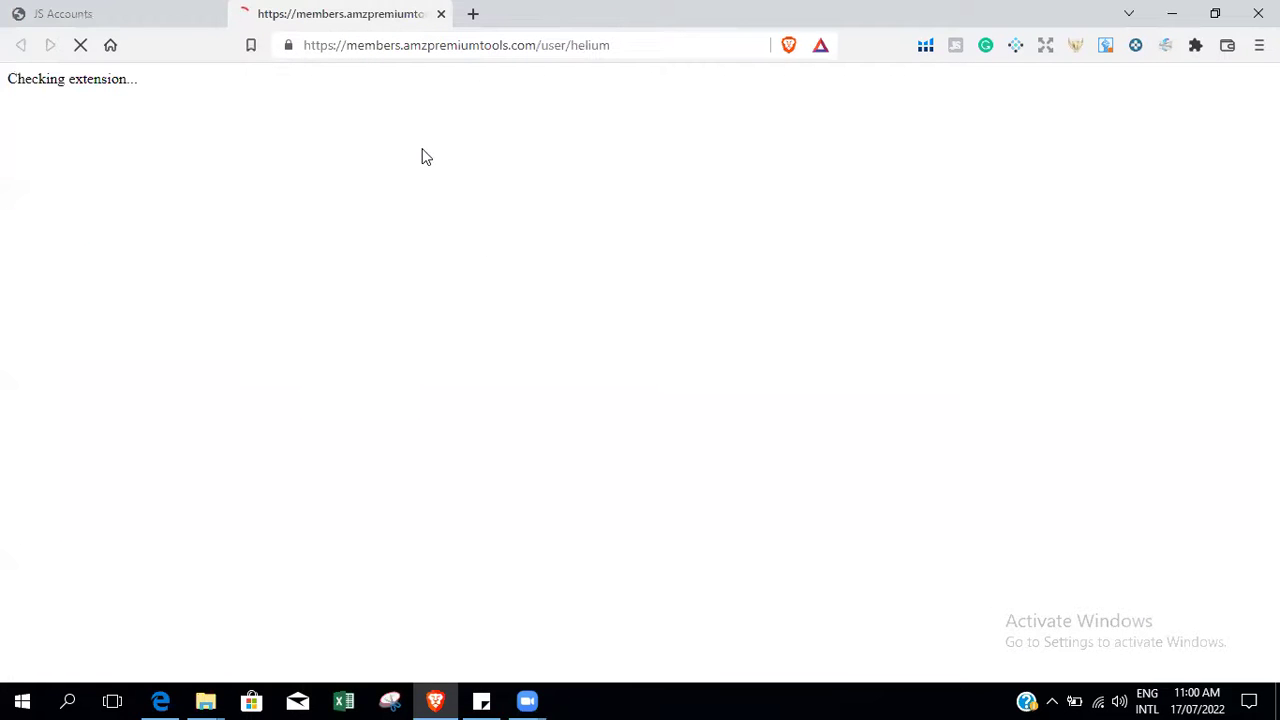
Open amazon.com in a new browser tab.
click(471, 12)
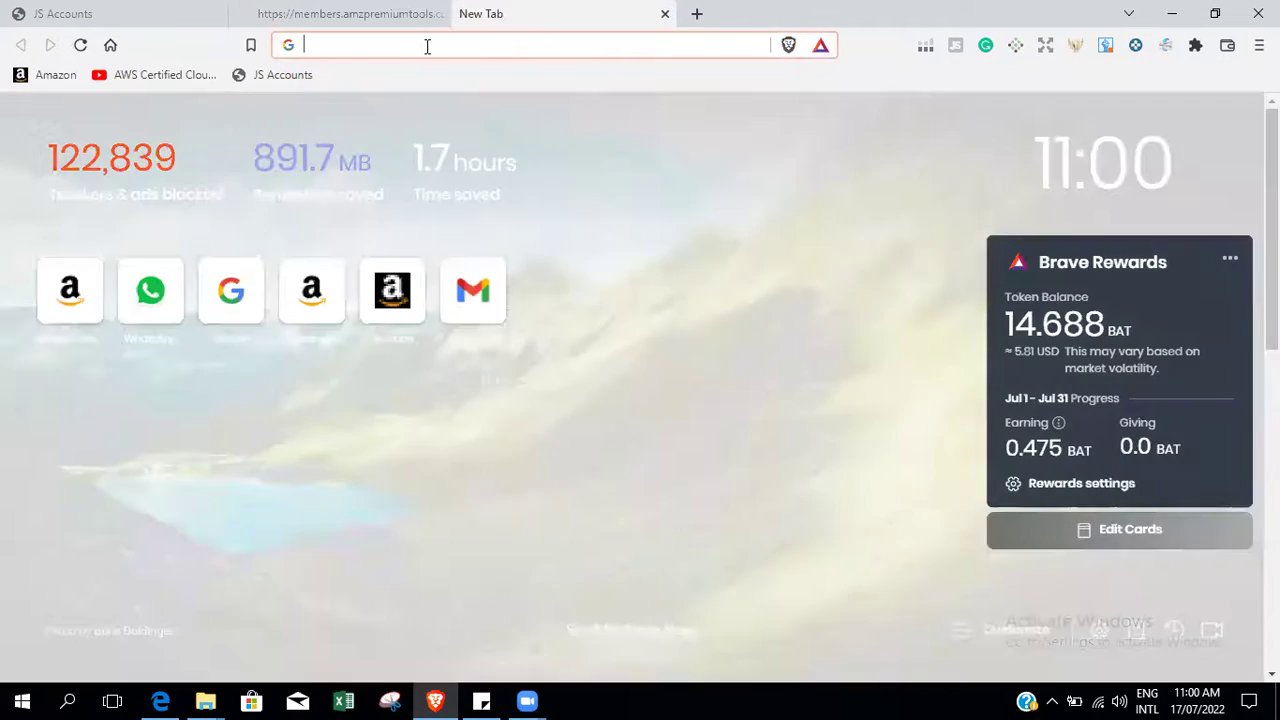
click(427, 46)
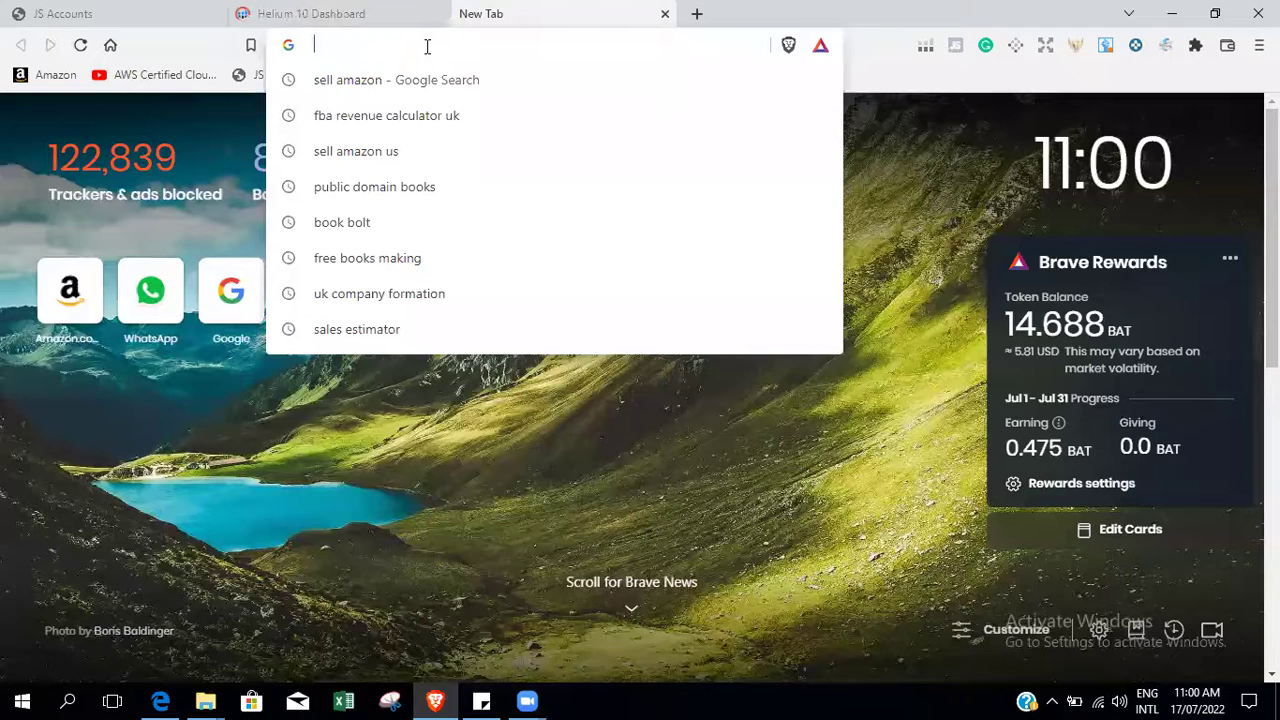
text(ama)
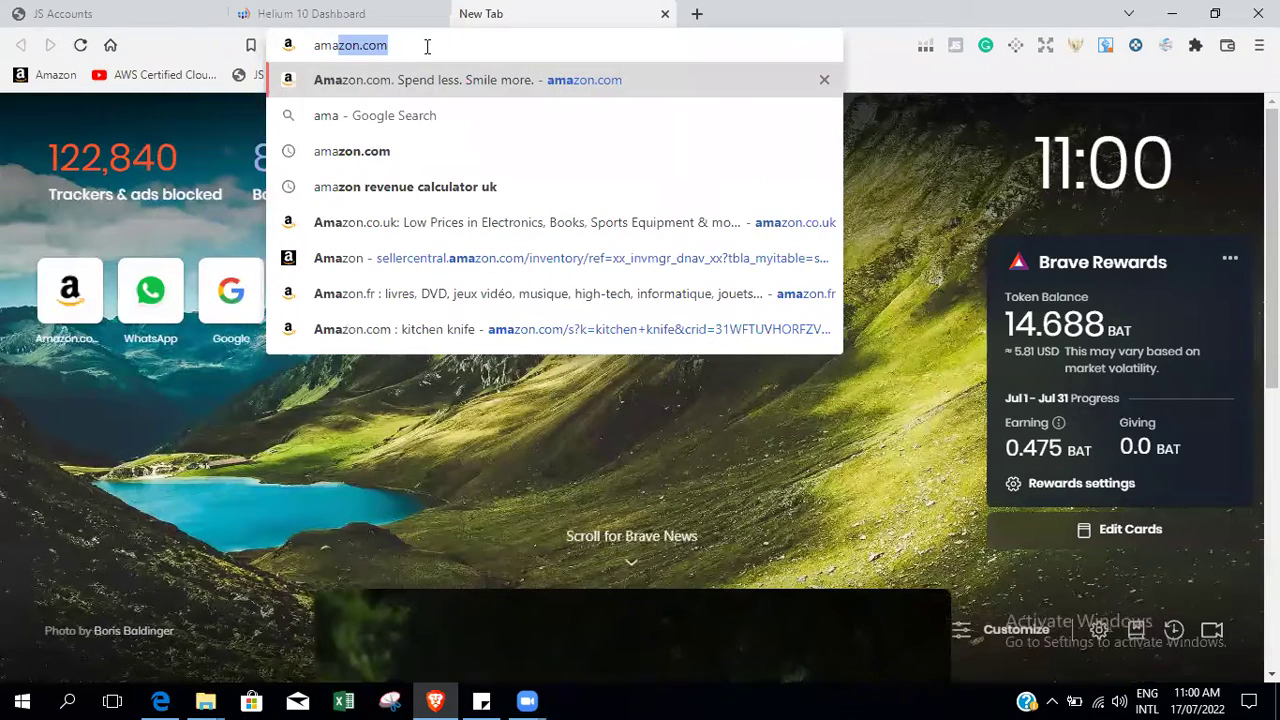
key(Return)
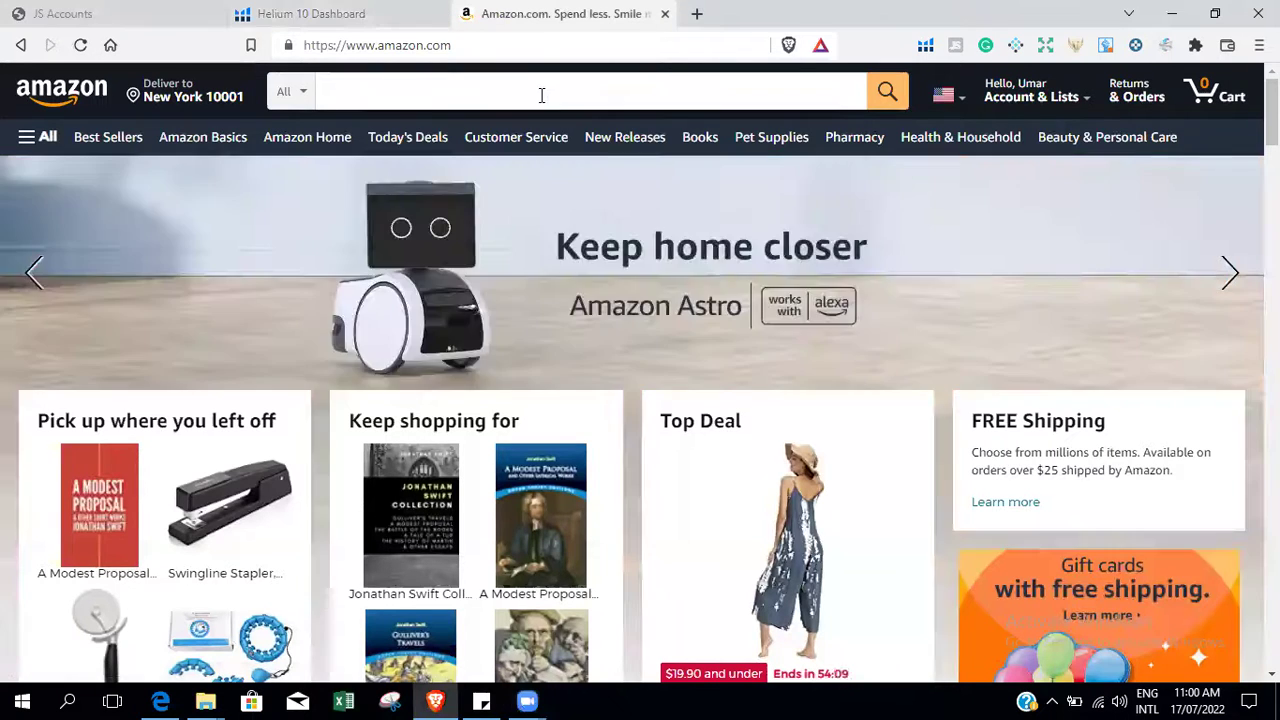
Search Amazon for "wooden desk" in all departments.
click(541, 94)
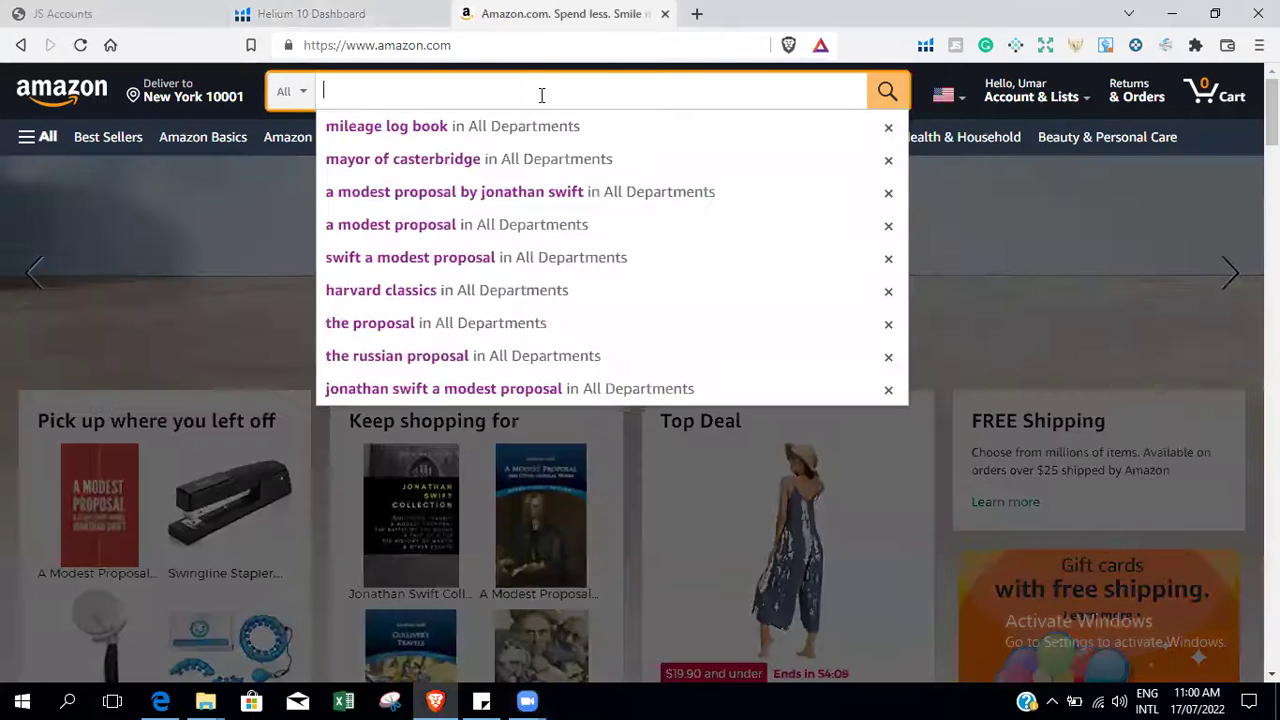
text(woode)
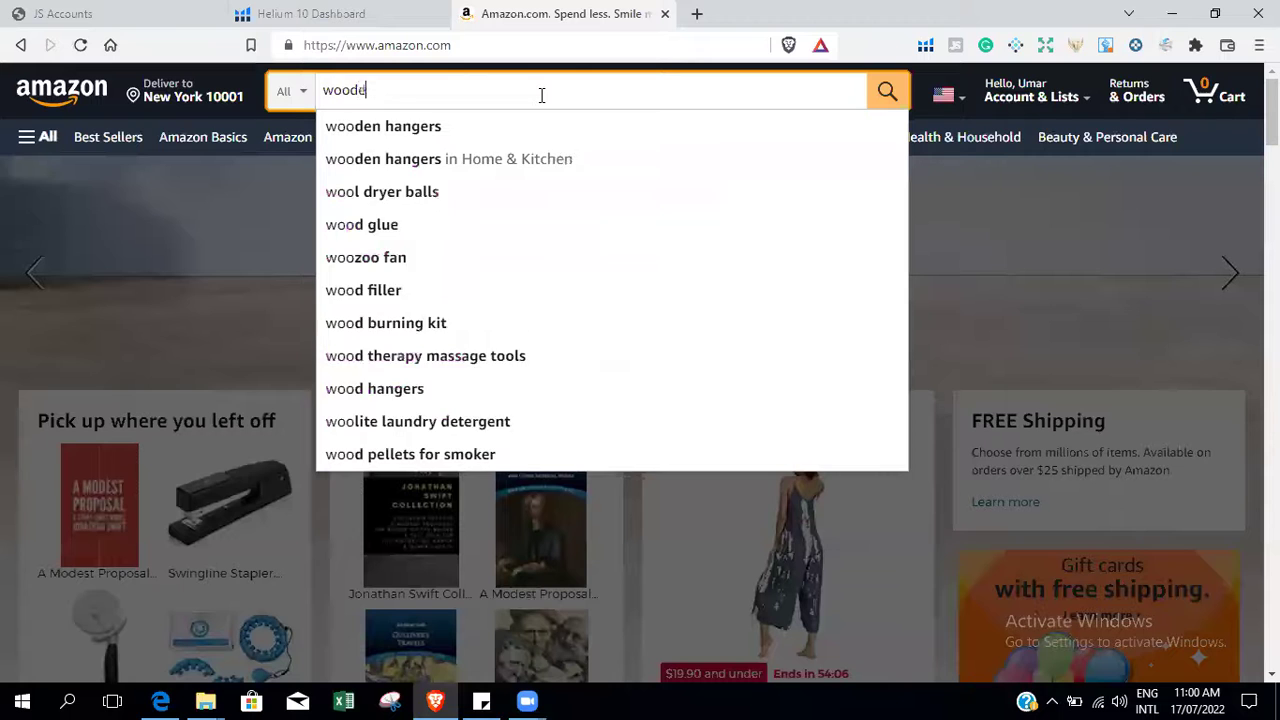
text(n desk)
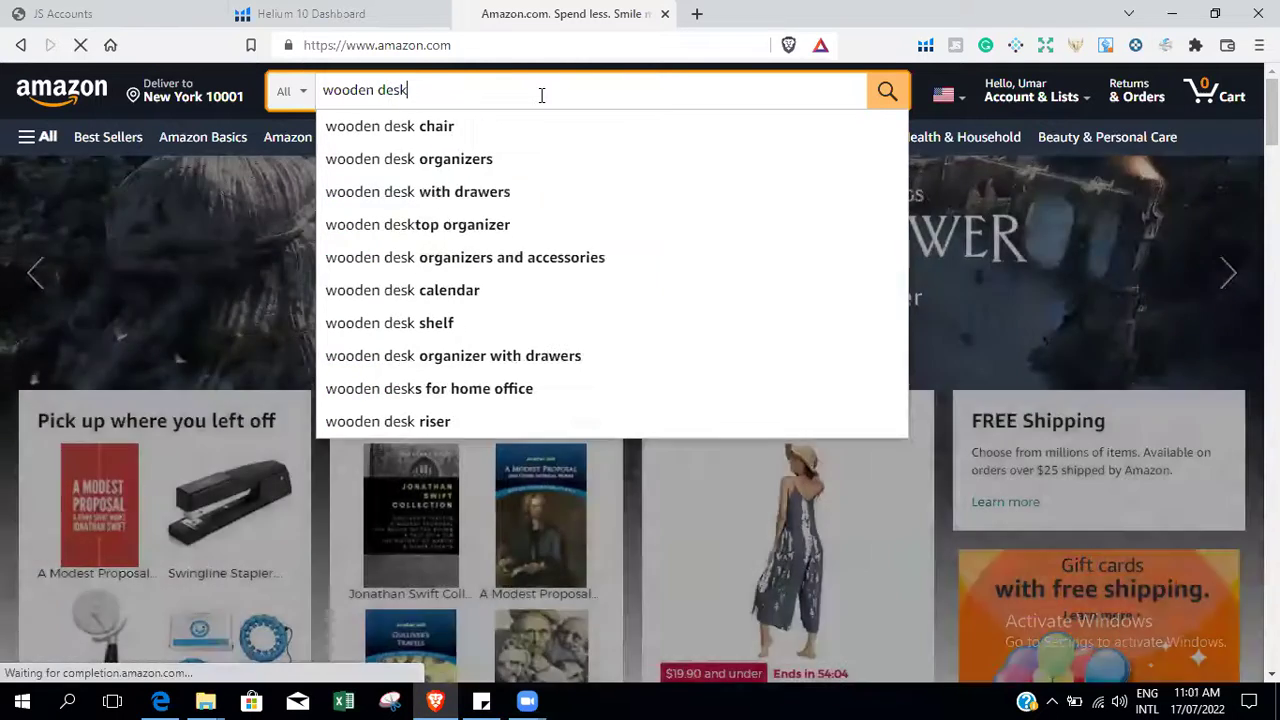
key(Return)
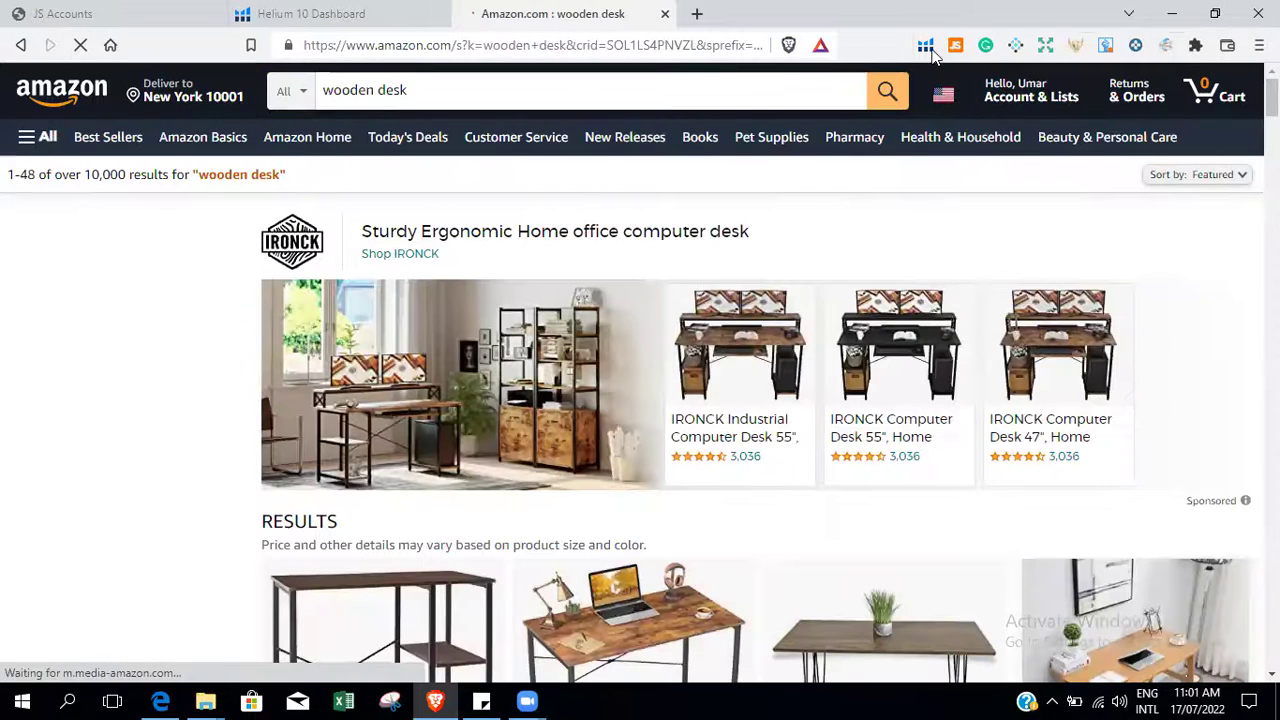
Run the Helium 10 Xray product research on the wooden desk results, checking the Helium 10 Dashboard page while it loads.
click(925, 45)
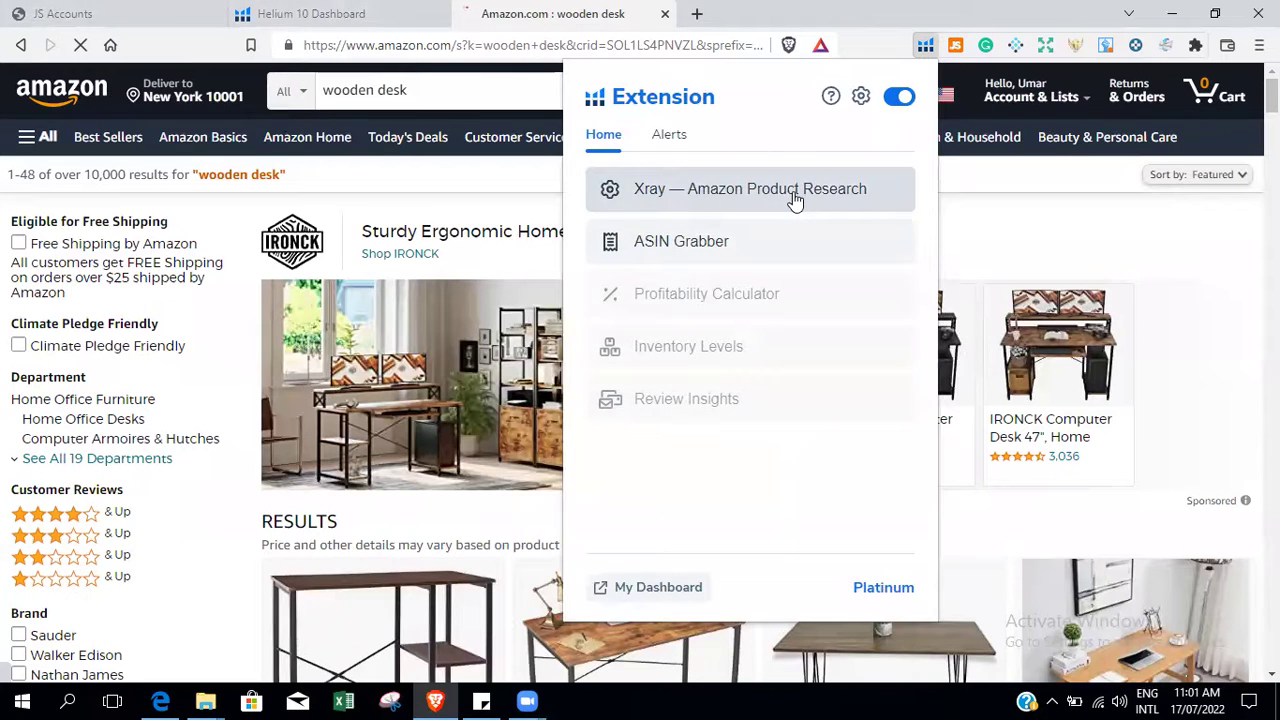
click(792, 195)
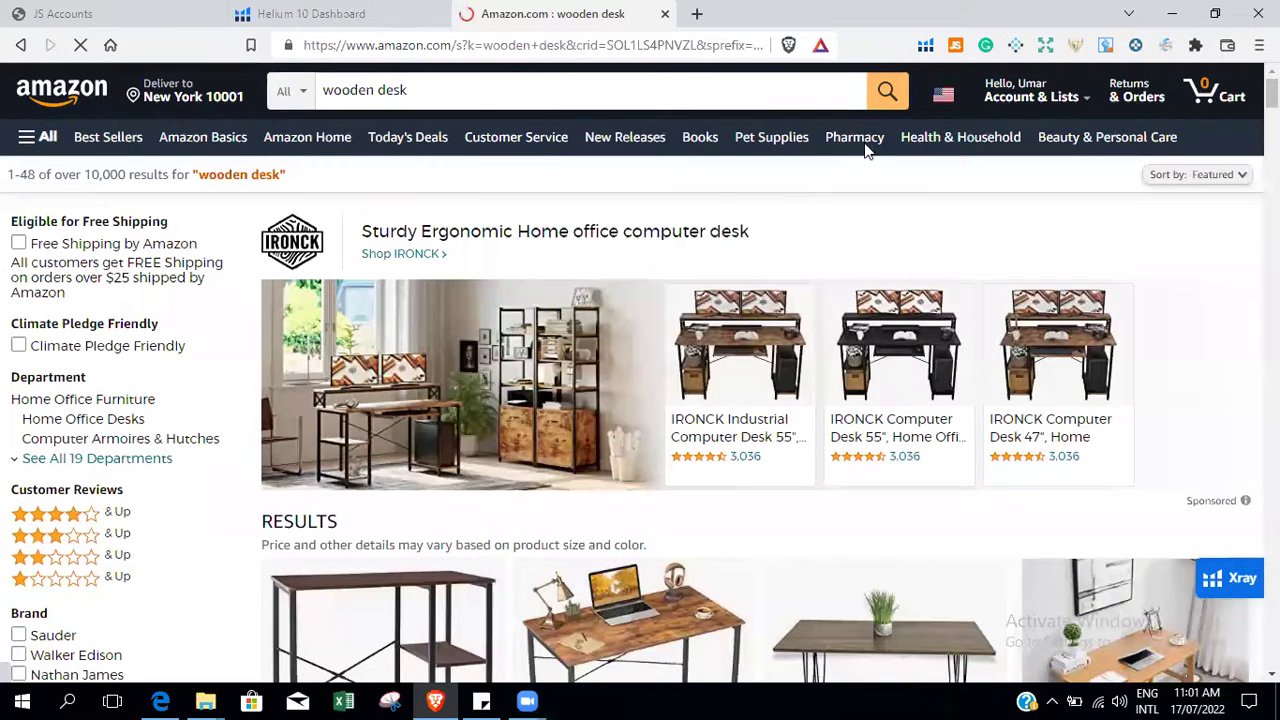
click(298, 13)
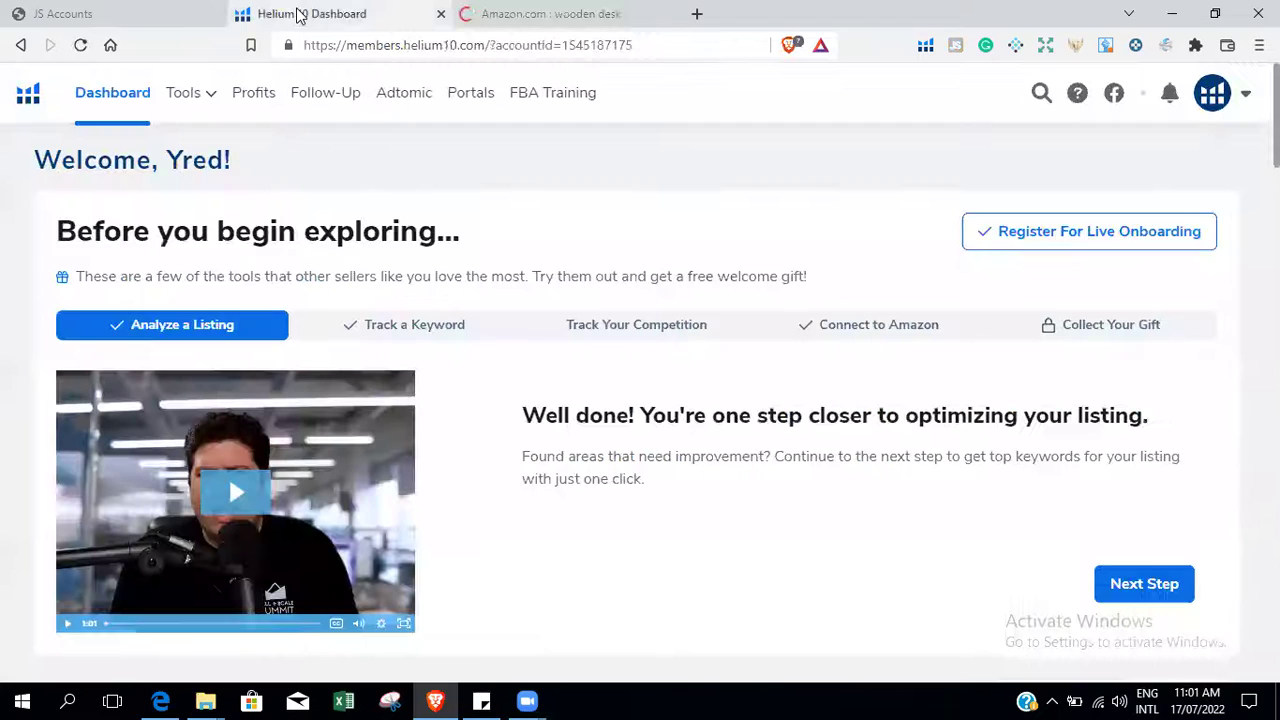
click(470, 13)
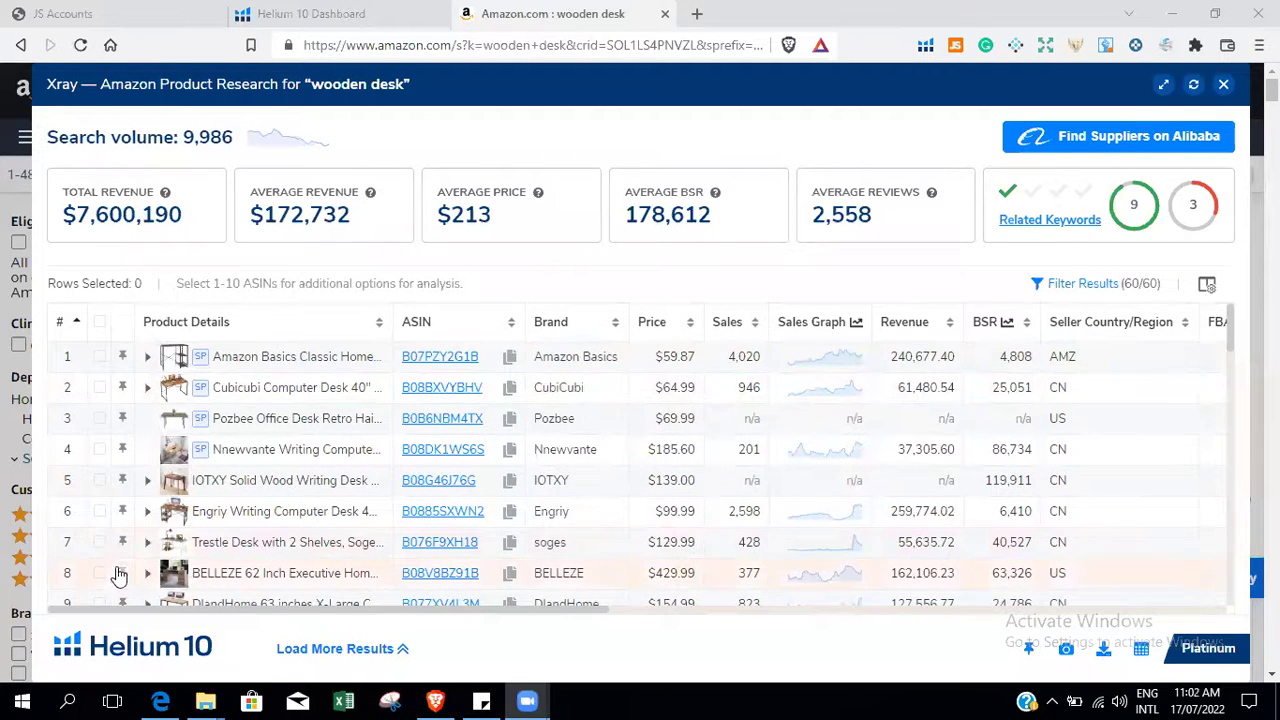
Select all products in the Xray results table and clear the selection again.
click(100, 322)
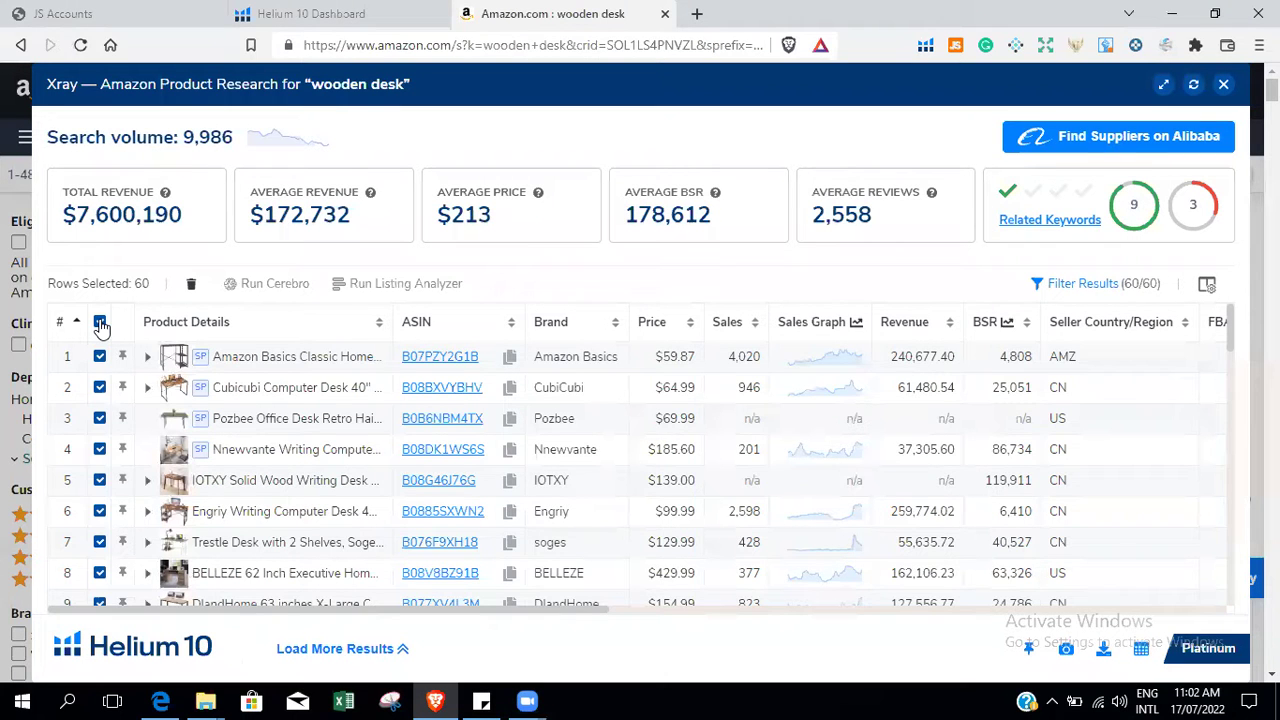
click(100, 322)
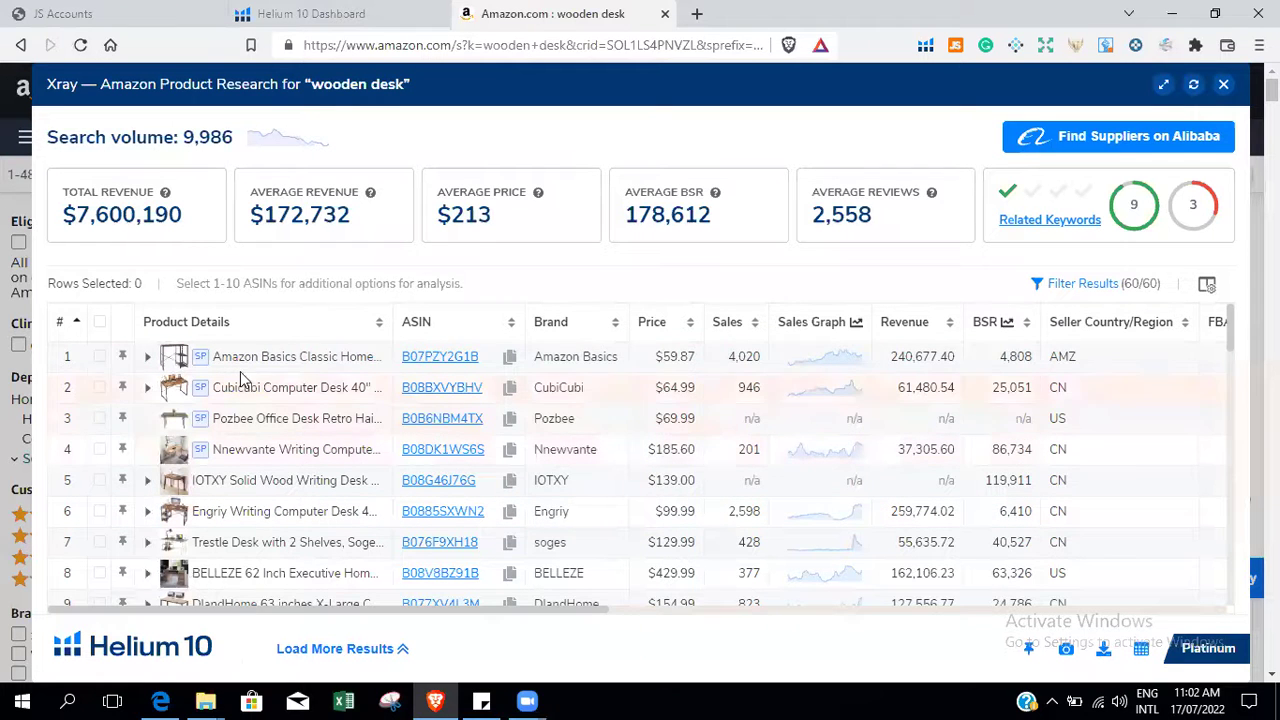
View the sales chart of the Amazon Basics desk for 90 days, 1 year and all time, and close it.
mouse_move(289, 364)
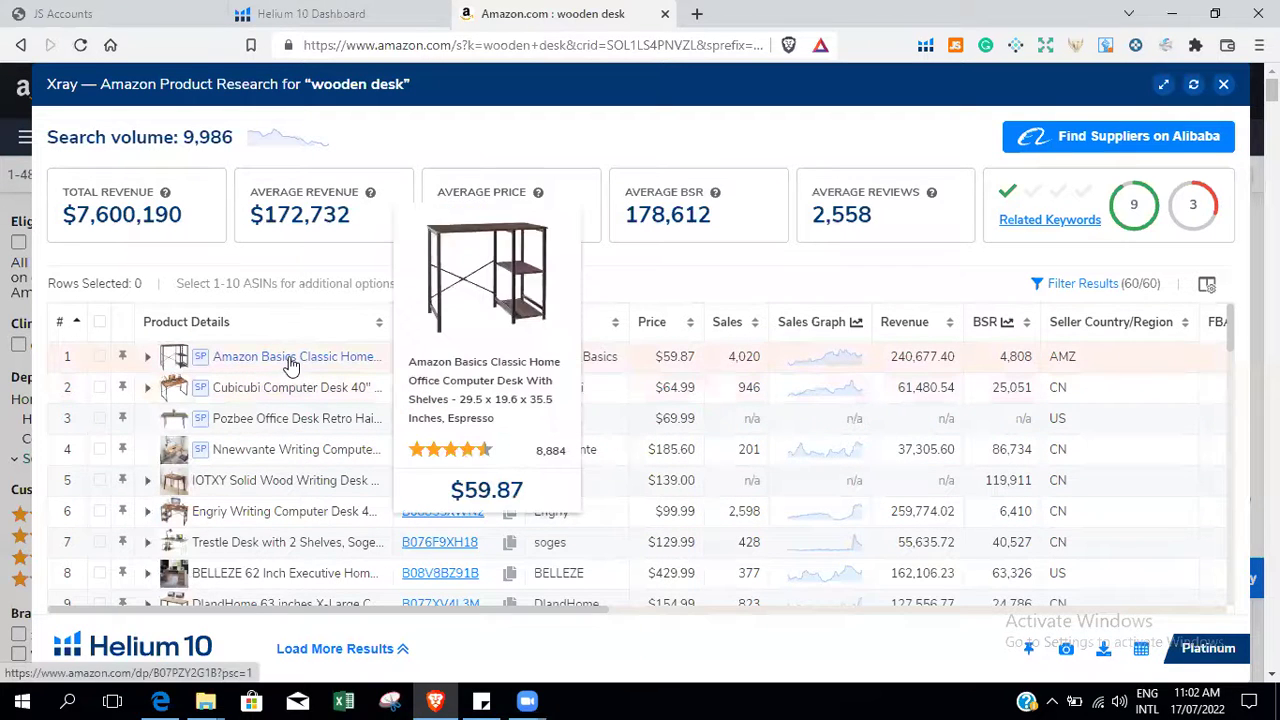
mouse_move(283, 399)
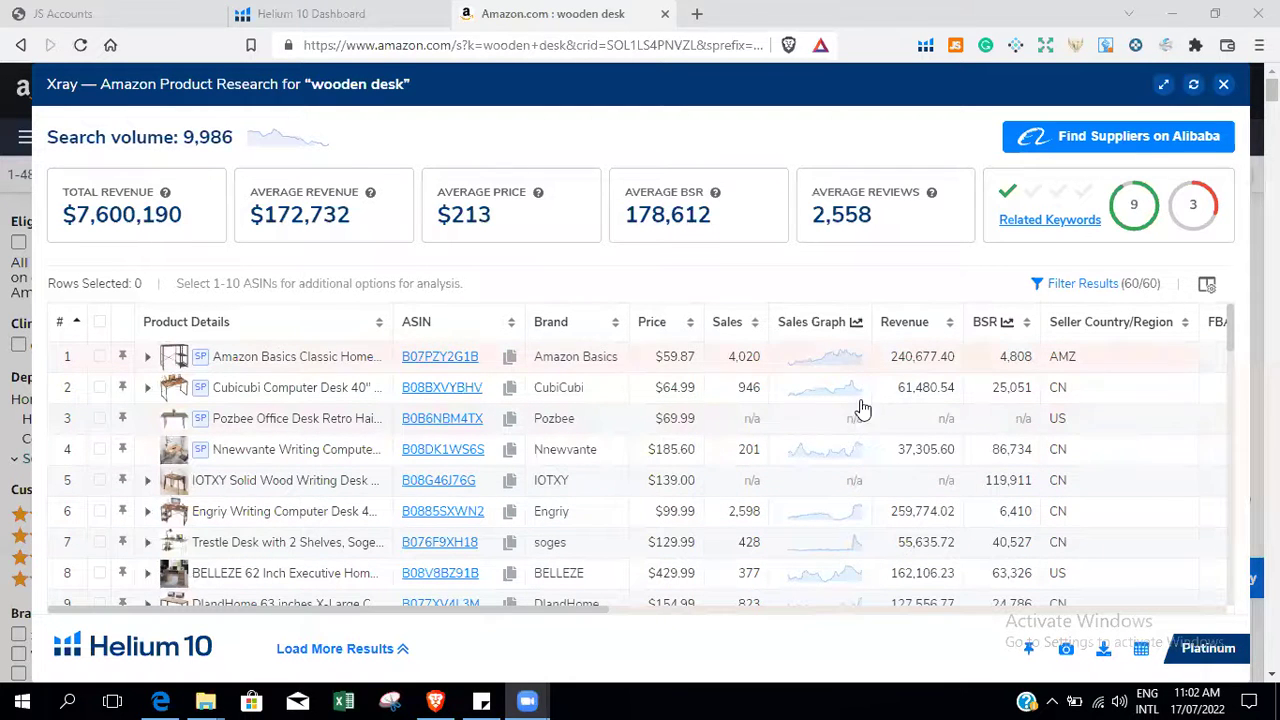
click(820, 366)
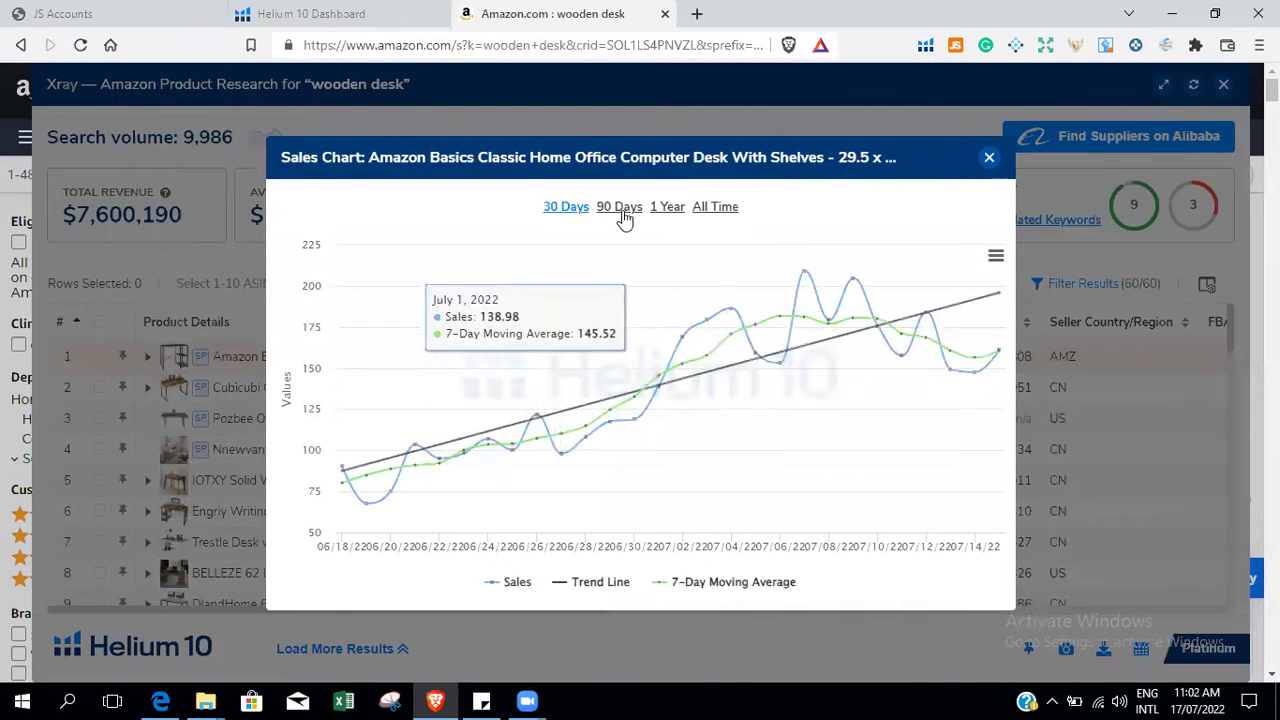
click(619, 206)
click(670, 207)
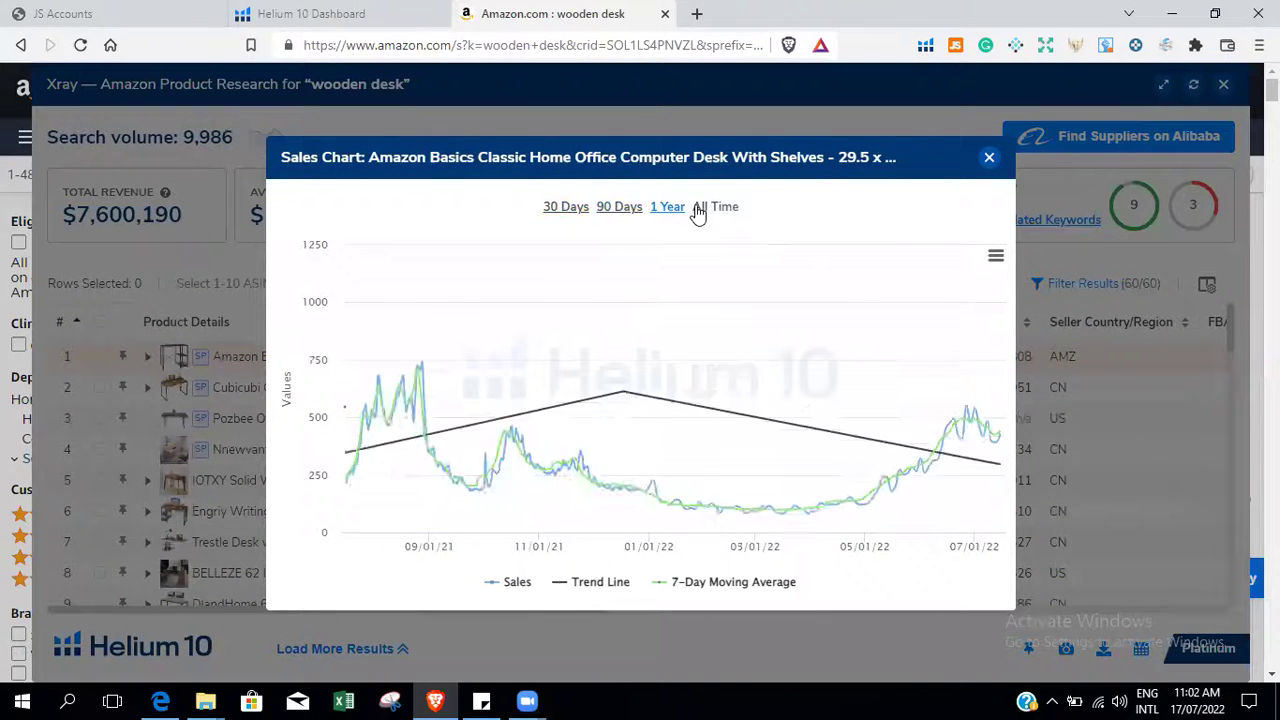
click(712, 207)
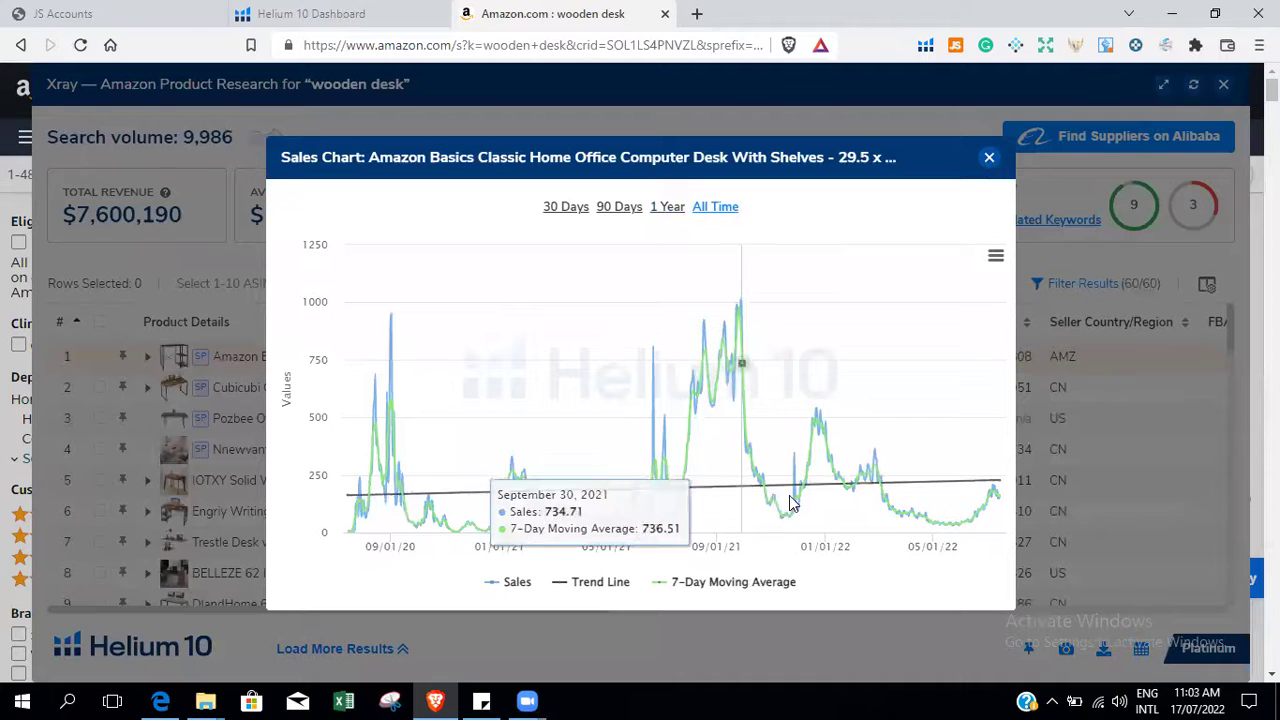
click(986, 158)
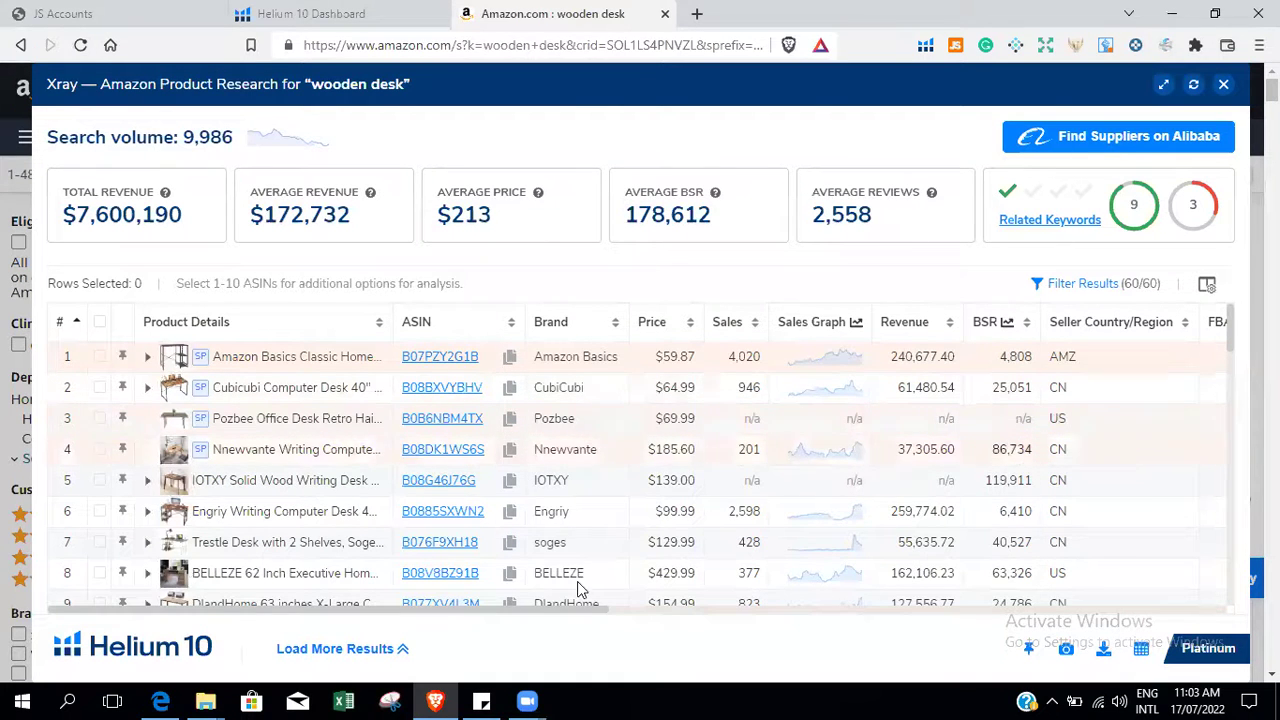
Examine the remaining Xray columns, such as seller country, FBA fees, active sellers, ratings, review count, images, review velocity and Buy Box.
drag(580, 614, 792, 630)
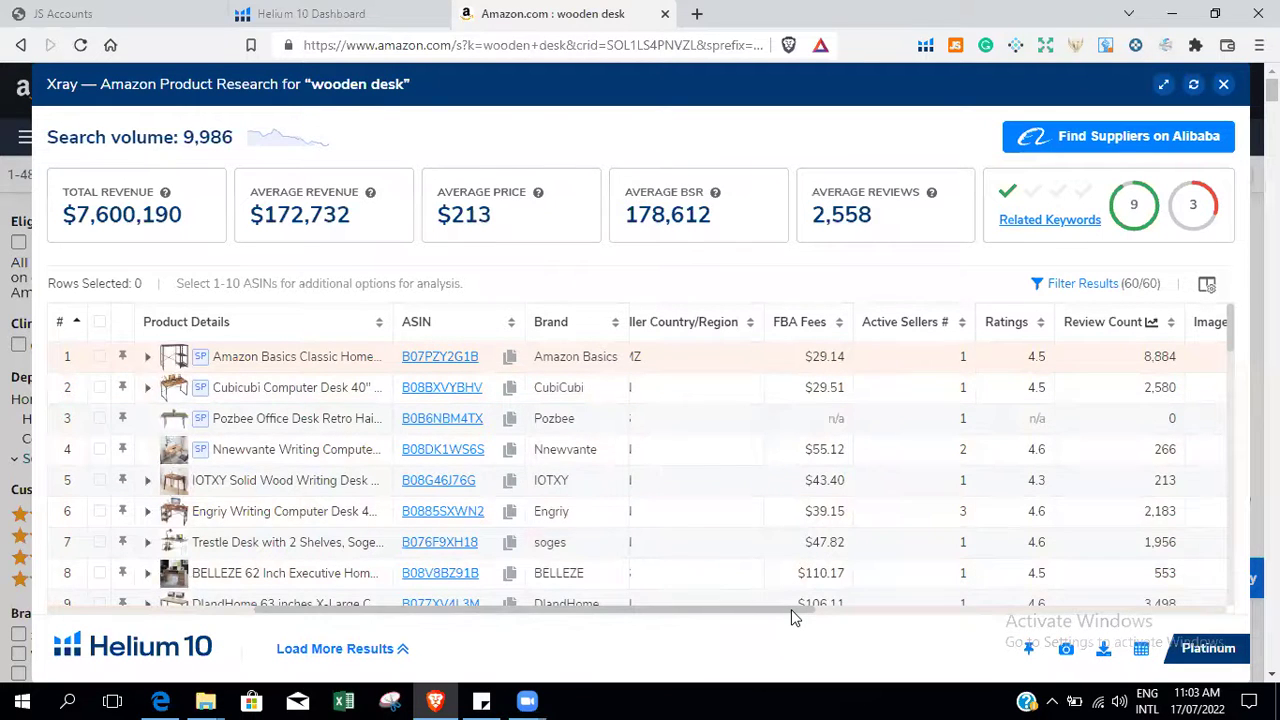
drag(786, 610, 851, 592)
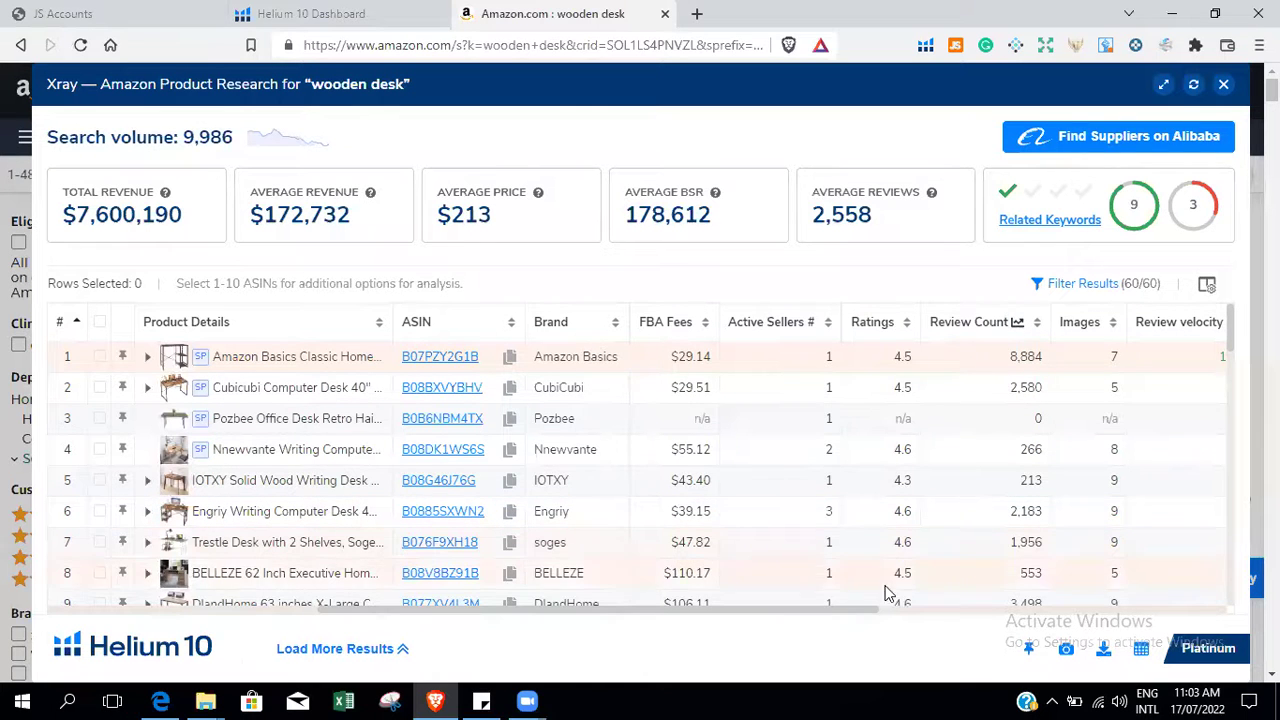
drag(857, 609, 903, 614)
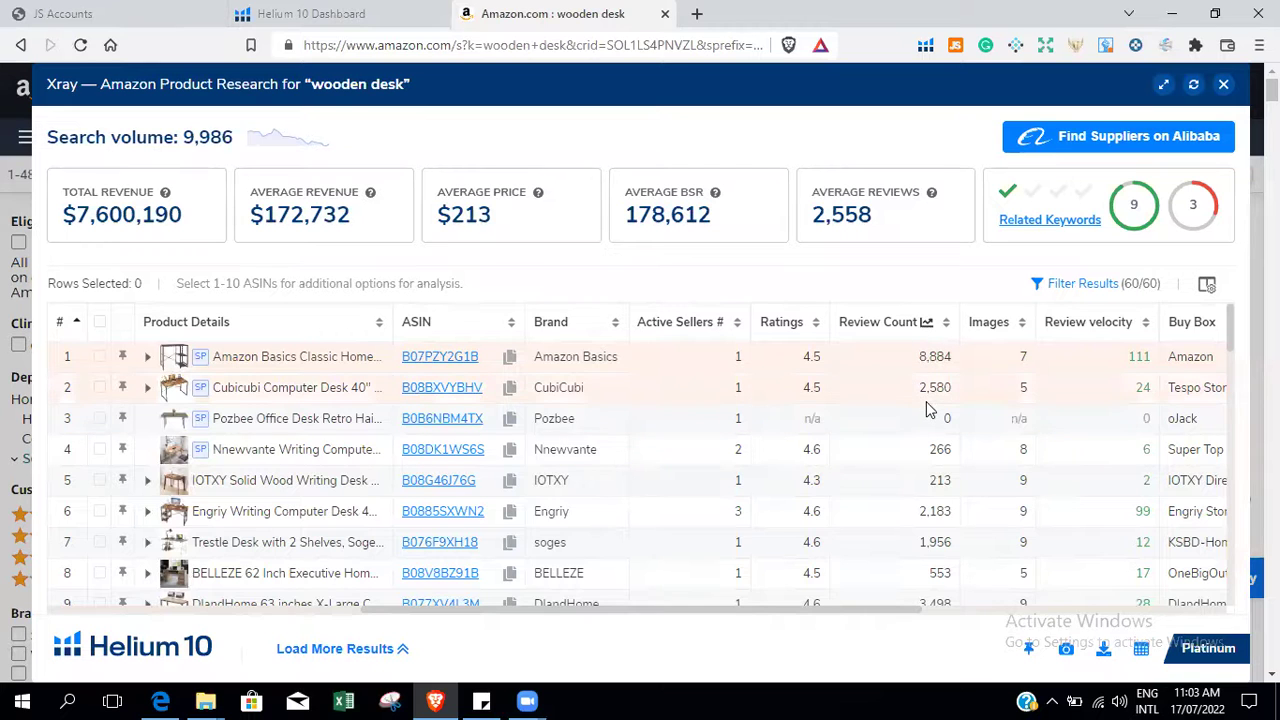
drag(915, 615, 942, 615)
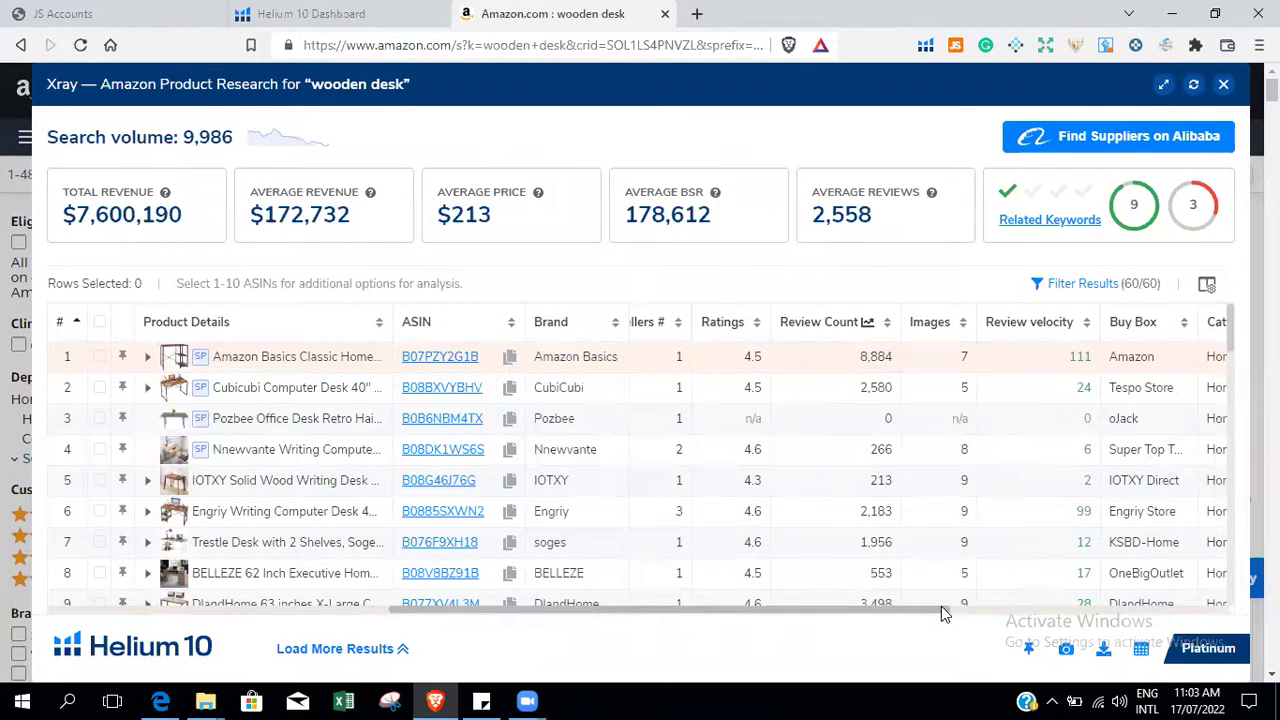
drag(942, 615, 553, 619)
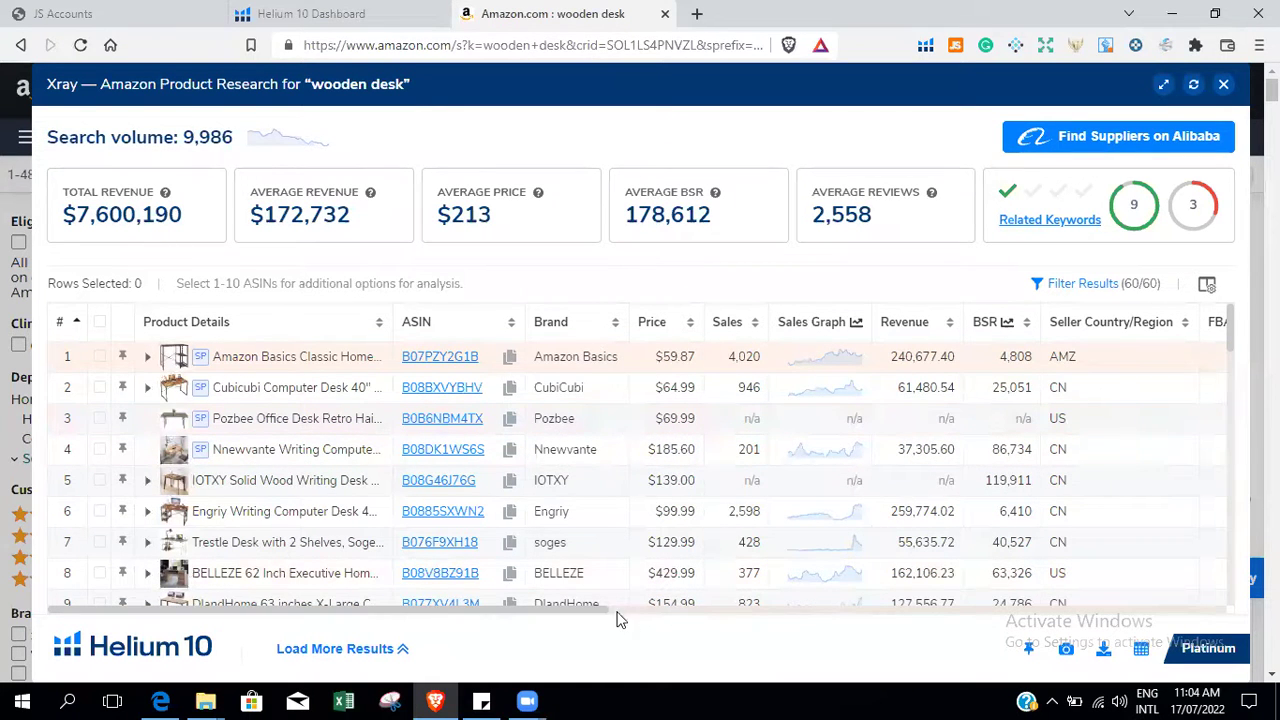
mouse_move(593, 612)
mouse_down()
mouse_move(820, 637)
mouse_move(615, 598)
mouse_move(655, 610)
mouse_move(585, 608)
mouse_up()
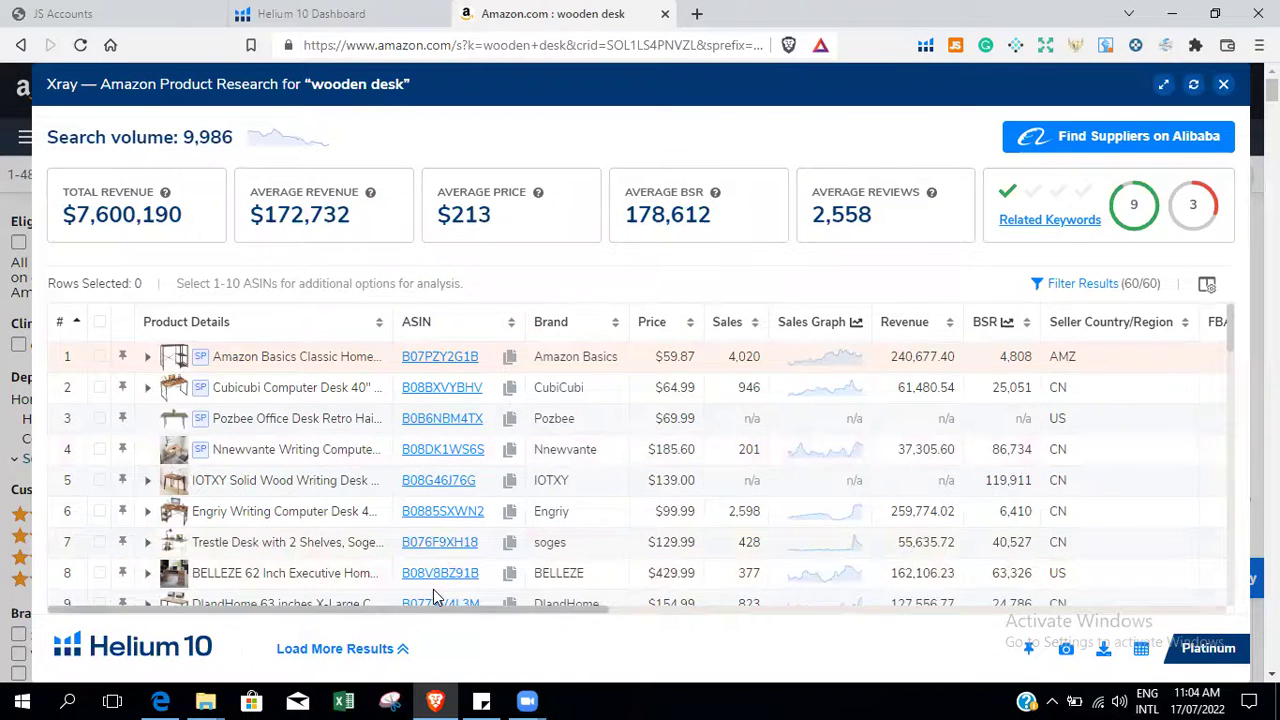
scroll(433, 589, right, 3)
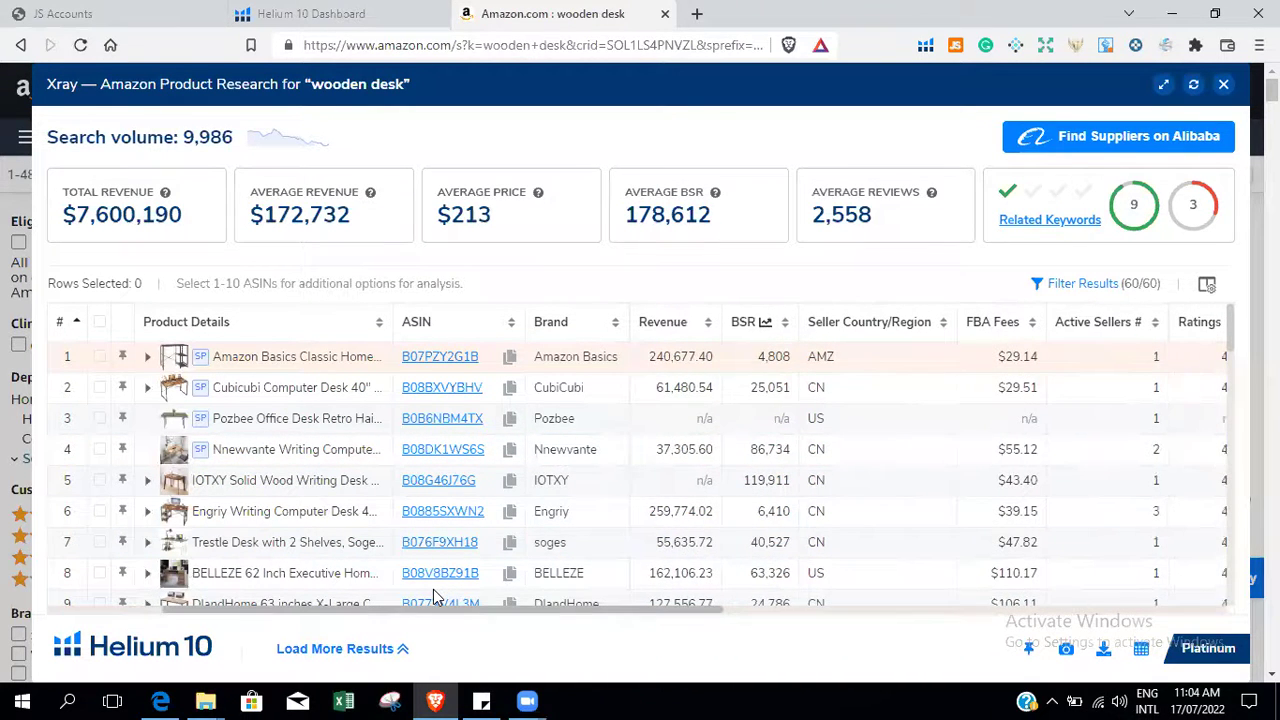
scroll(433, 589, right, 2)
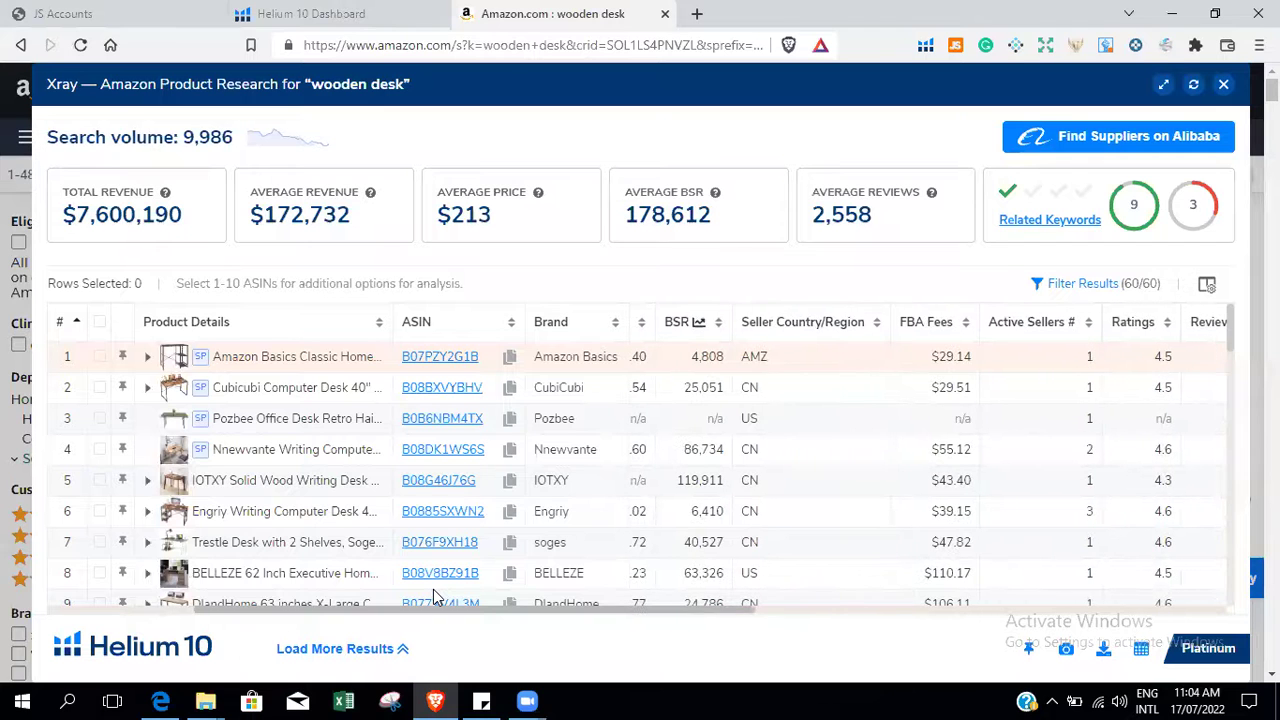
scroll(433, 597, right, 3)
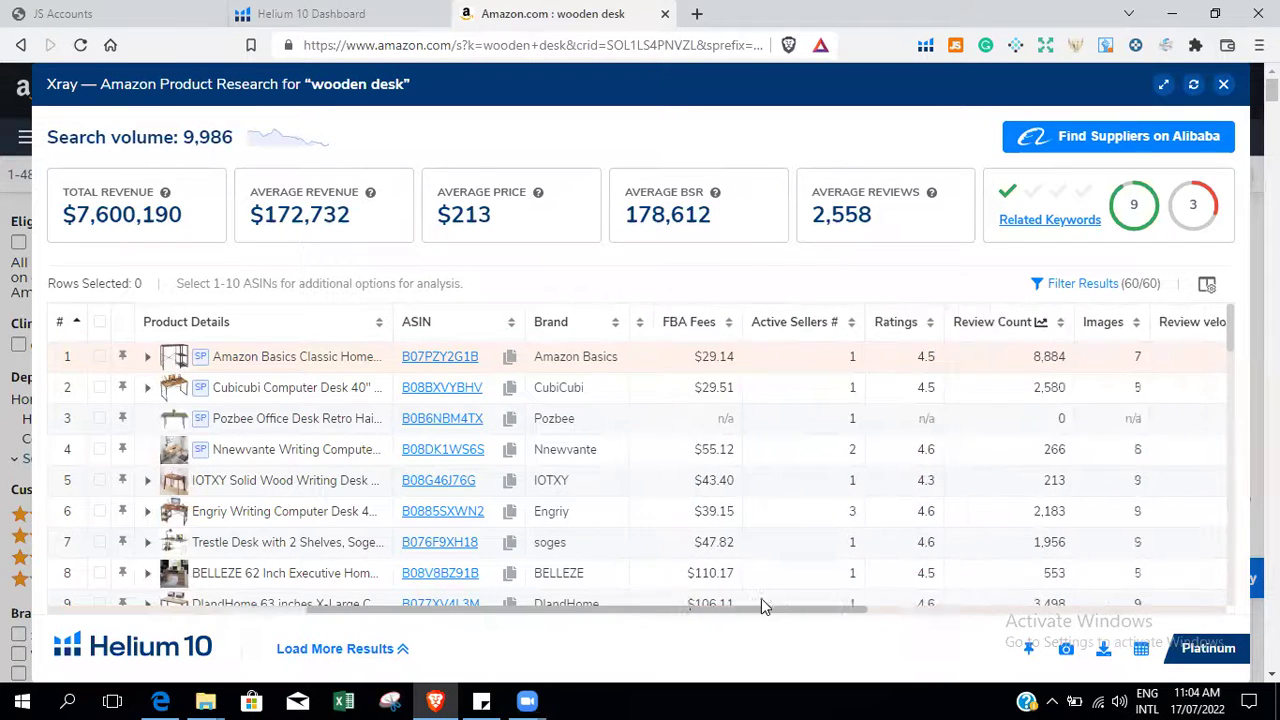
Examine the Xray columns for category, size tier, fulfillment, dimensions, weight and creation date across the wooden desk products.
scroll(761, 605, right, 5)
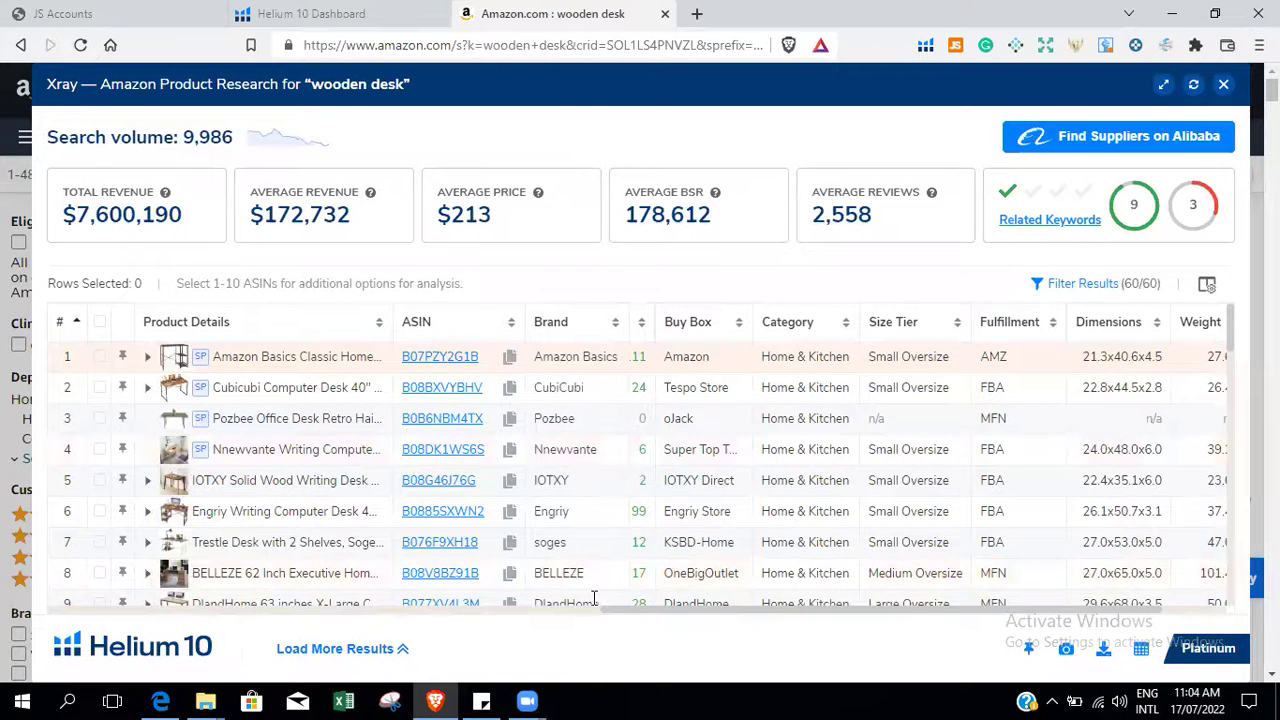
scroll(594, 598, left, 5)
drag(594, 598, 1240, 550)
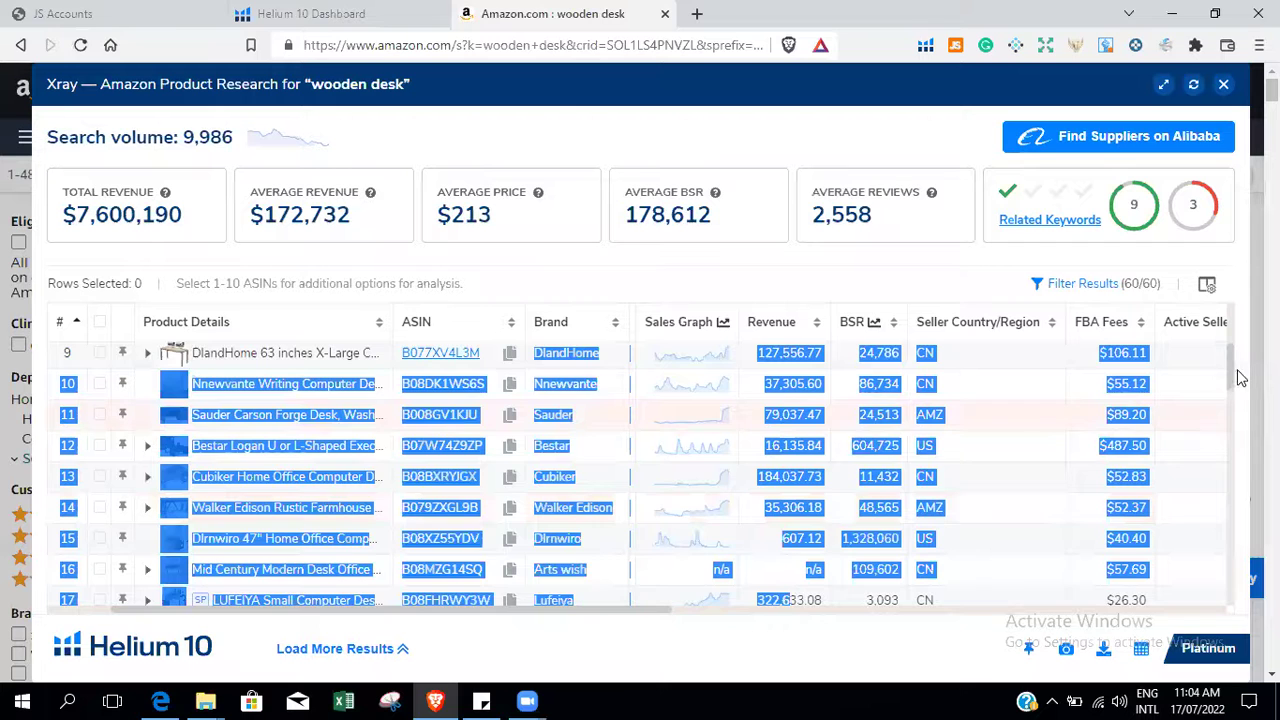
drag(1240, 377, 1240, 310)
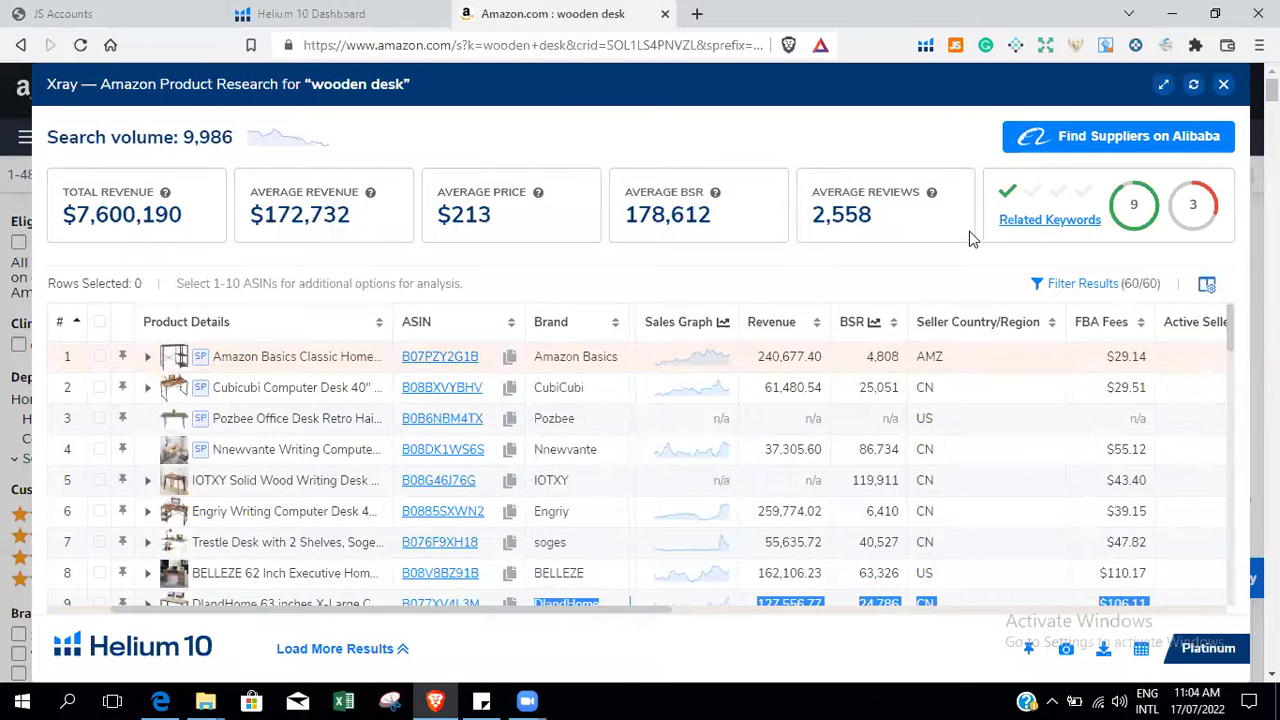
click(952, 283)
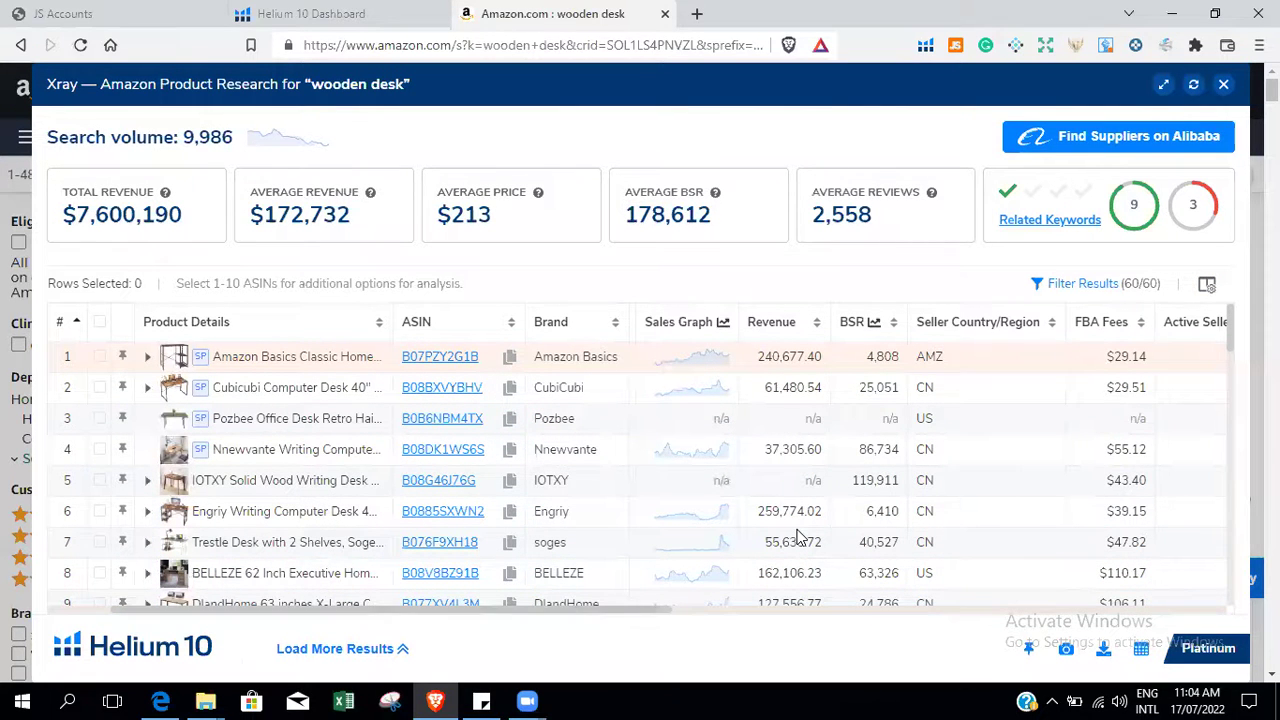
scroll(798, 537, right, 2)
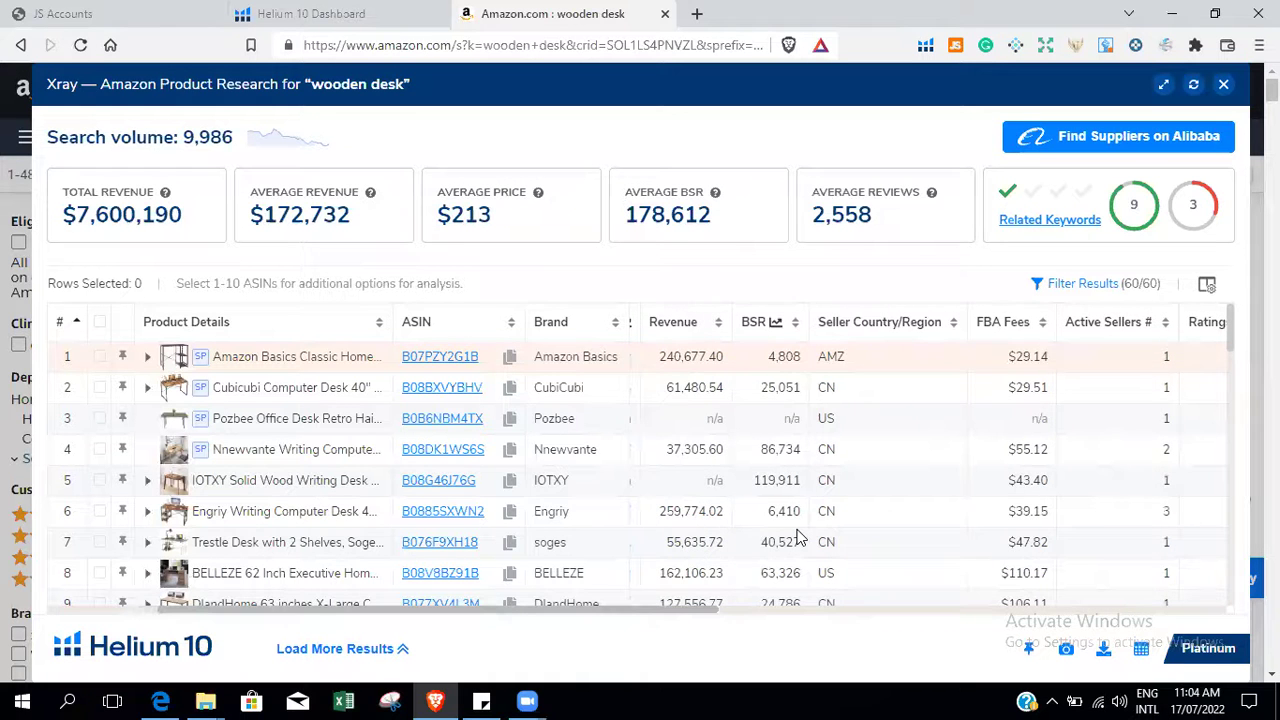
drag(686, 606, 849, 606)
scroll(849, 604, right, 3)
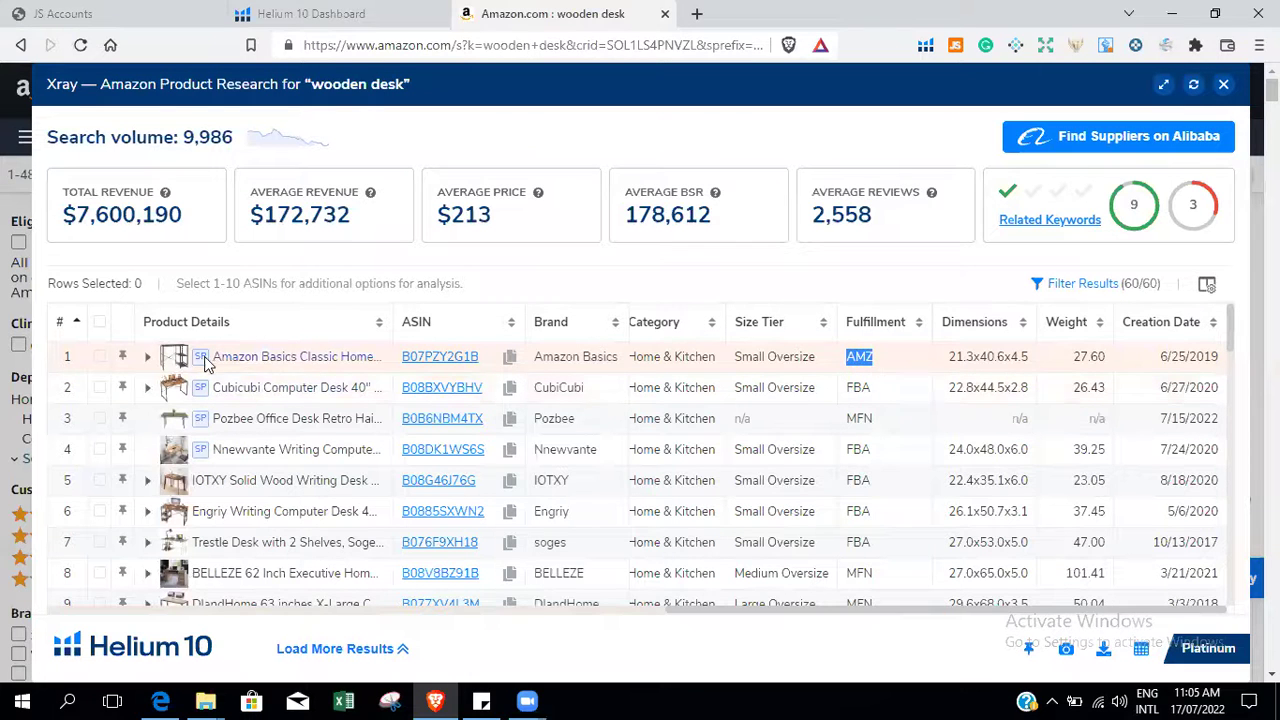
mouse_move(200, 364)
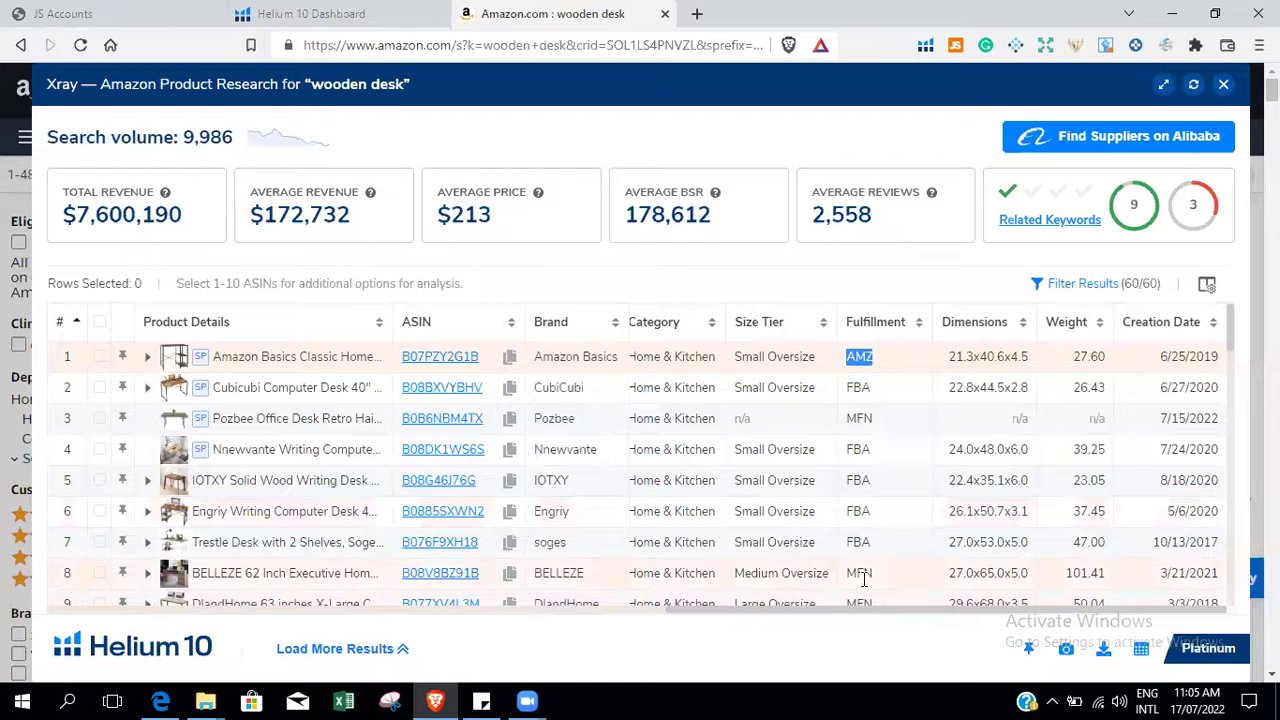
scroll(860, 520, down, 1)
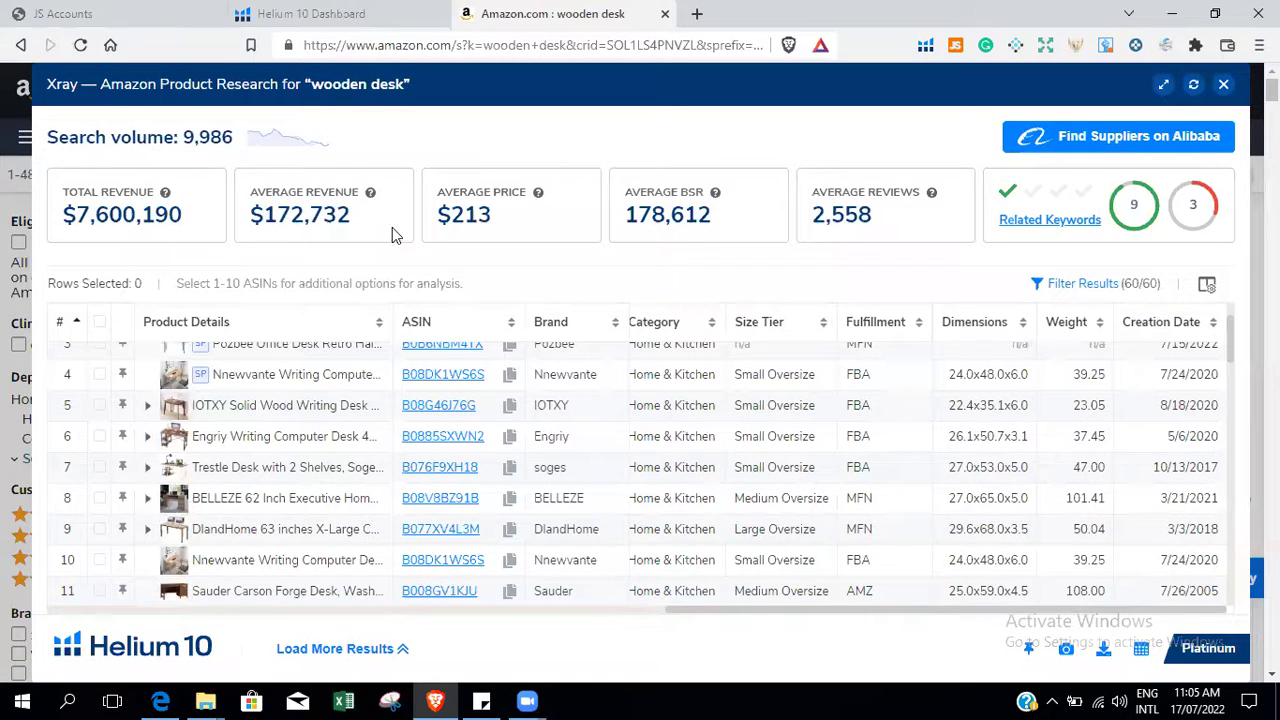
Highlight the average revenue and search volume figures in the Xray summary for wooden desk.
drag(258, 220, 291, 222)
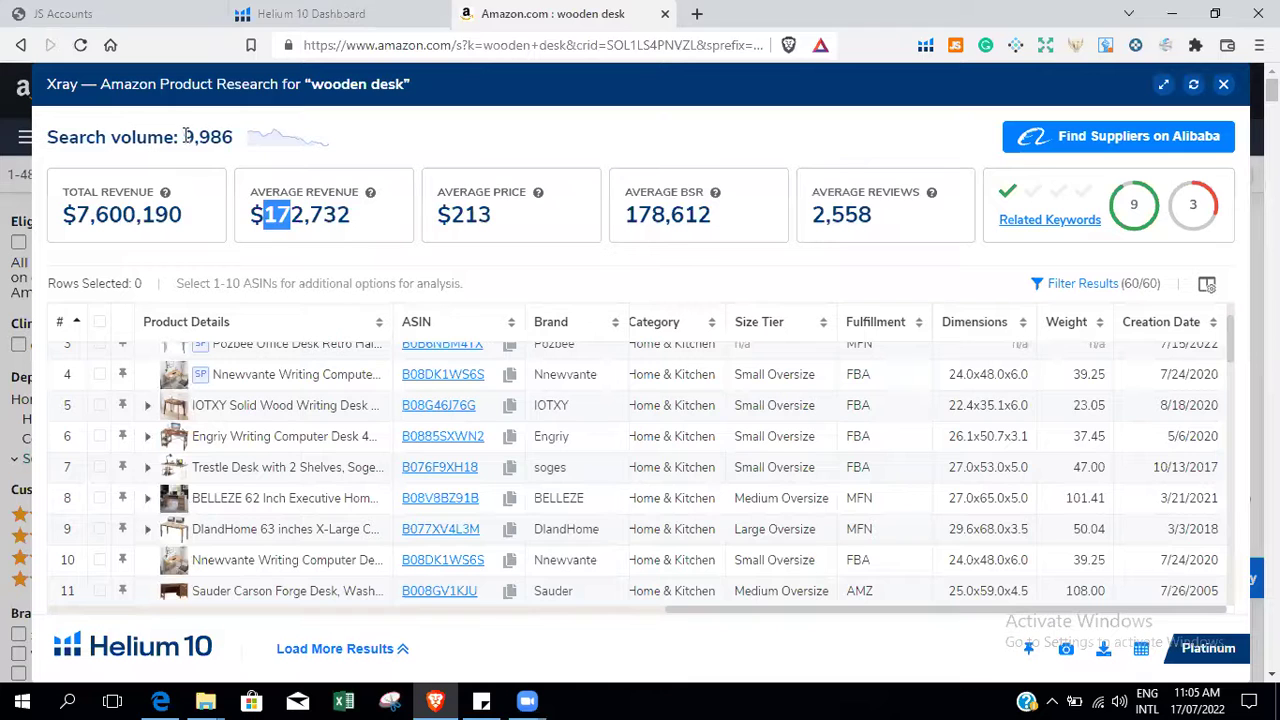
drag(185, 137, 242, 150)
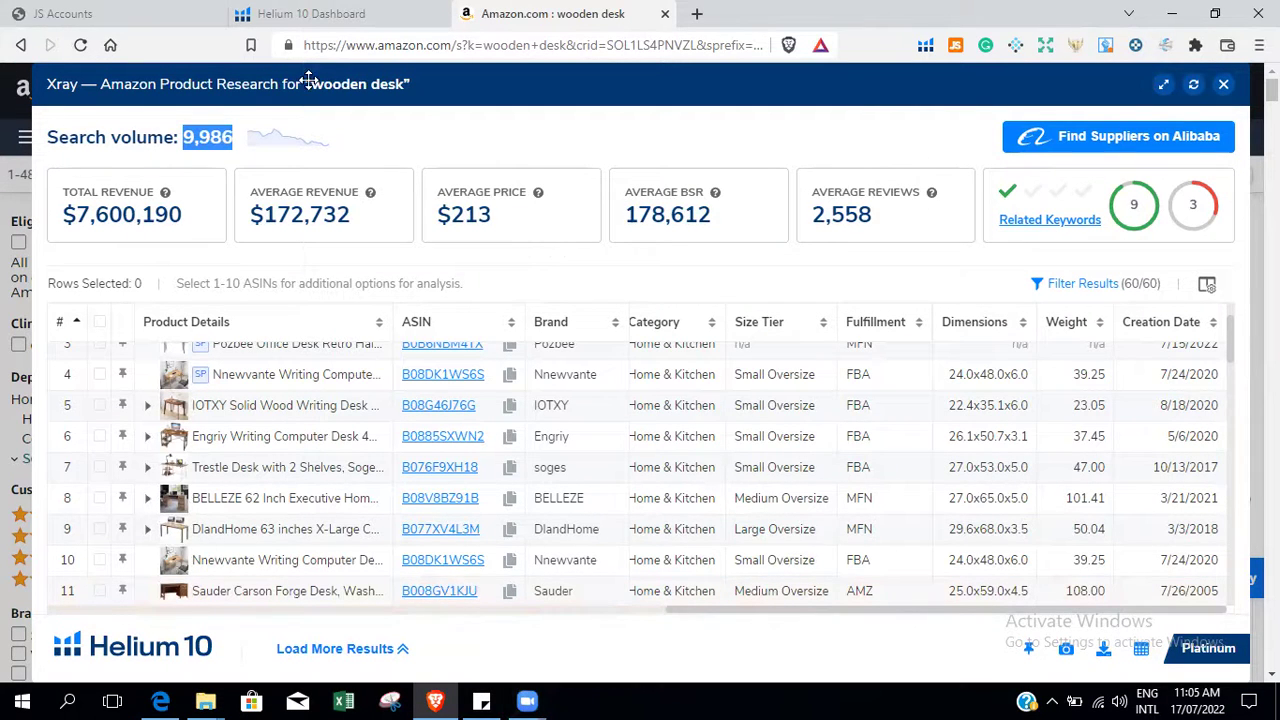
click(187, 130)
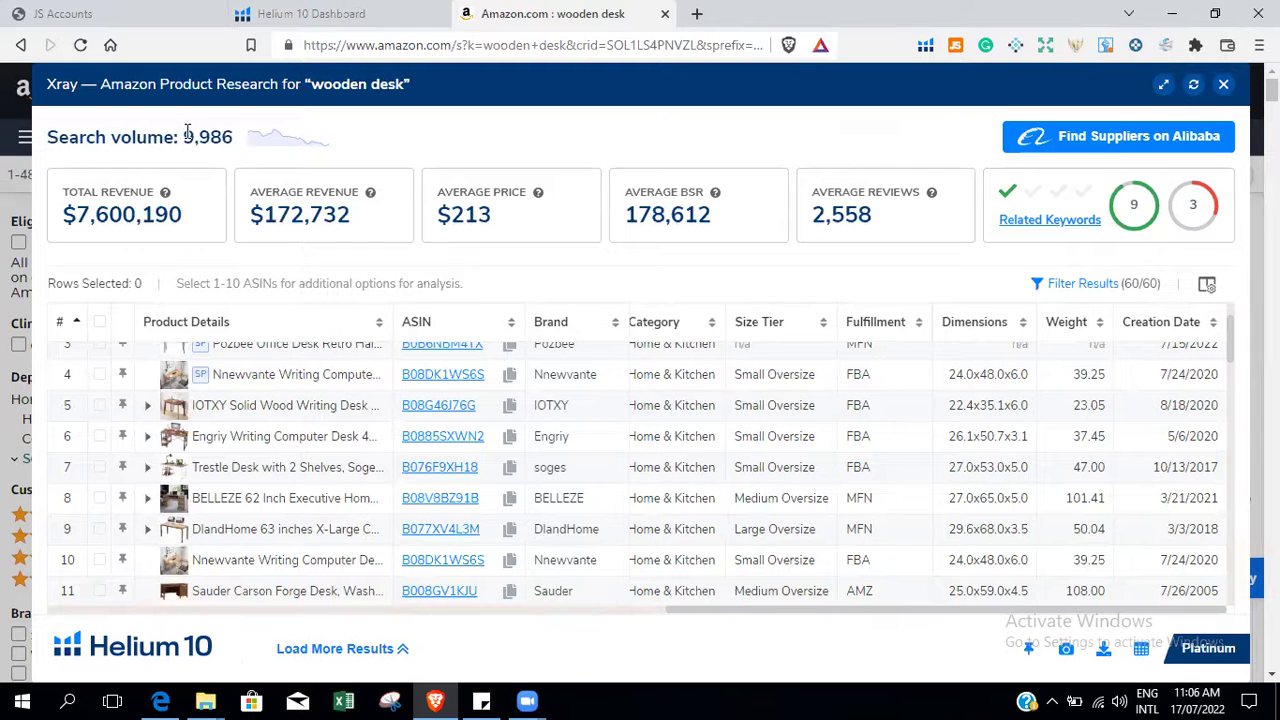
drag(182, 137, 236, 138)
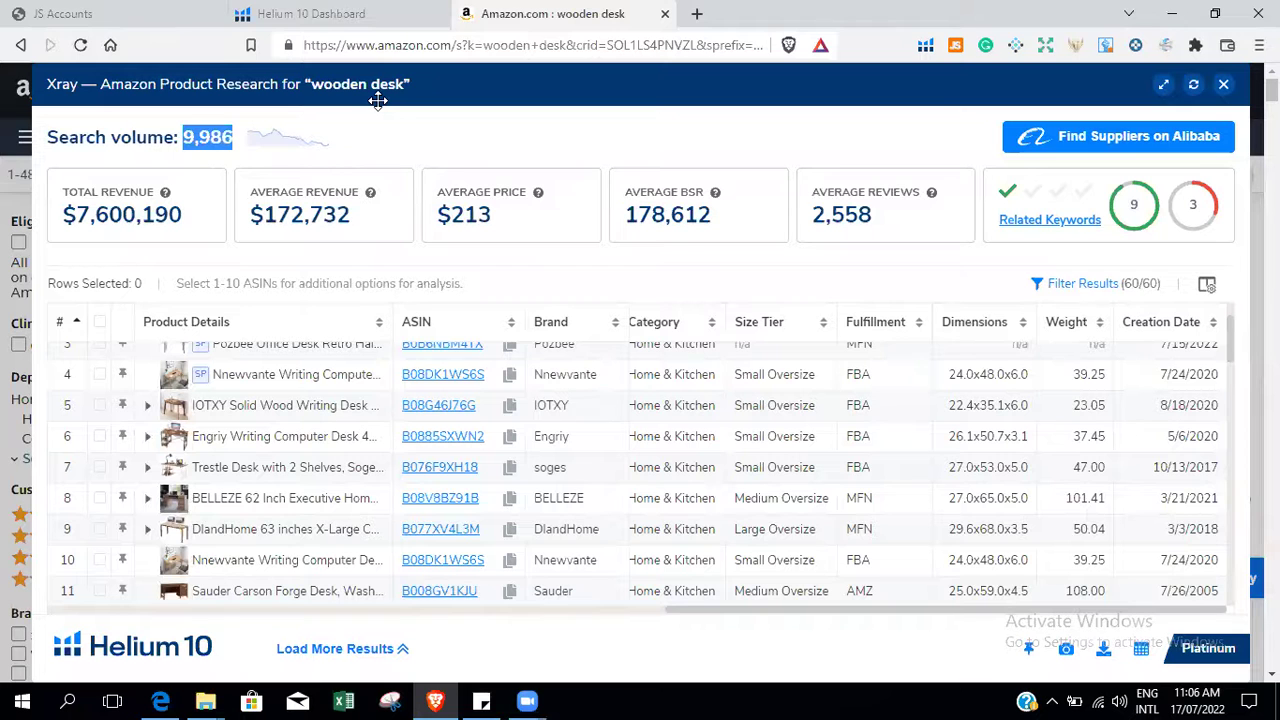
View the search volume history of wooden desk for 90 days, 1 year and all time, and close it.
click(288, 150)
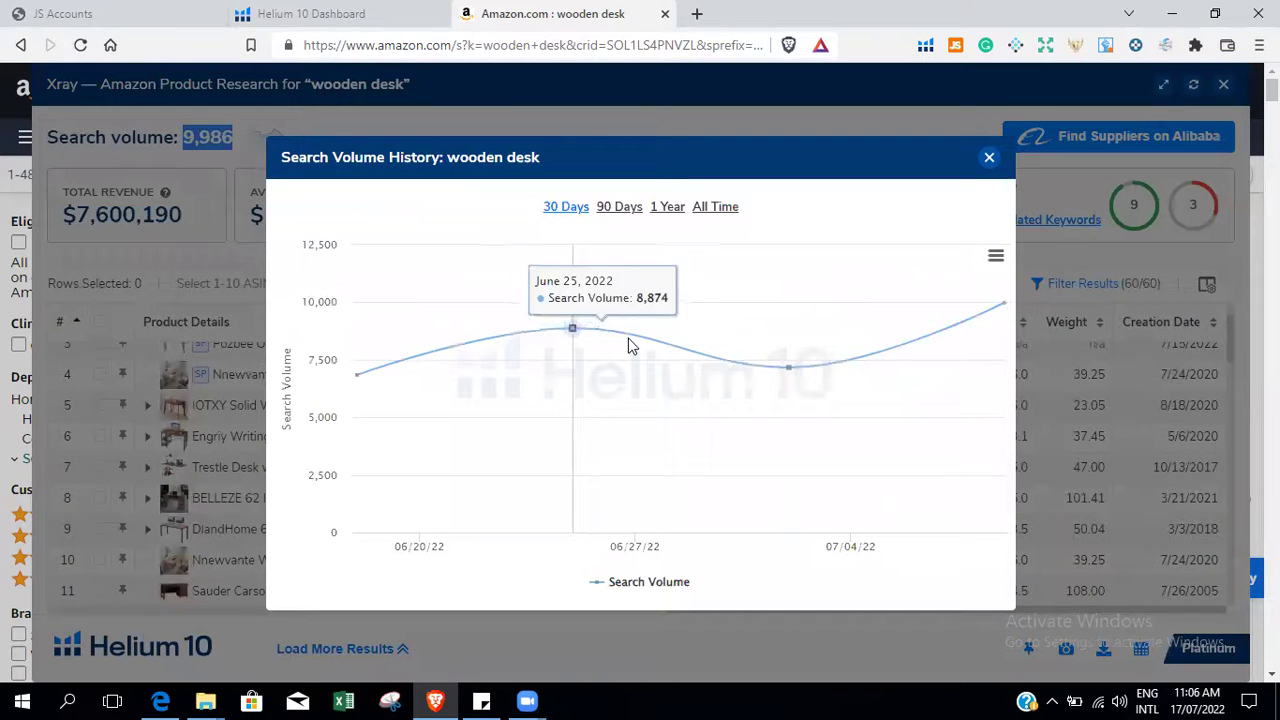
click(621, 209)
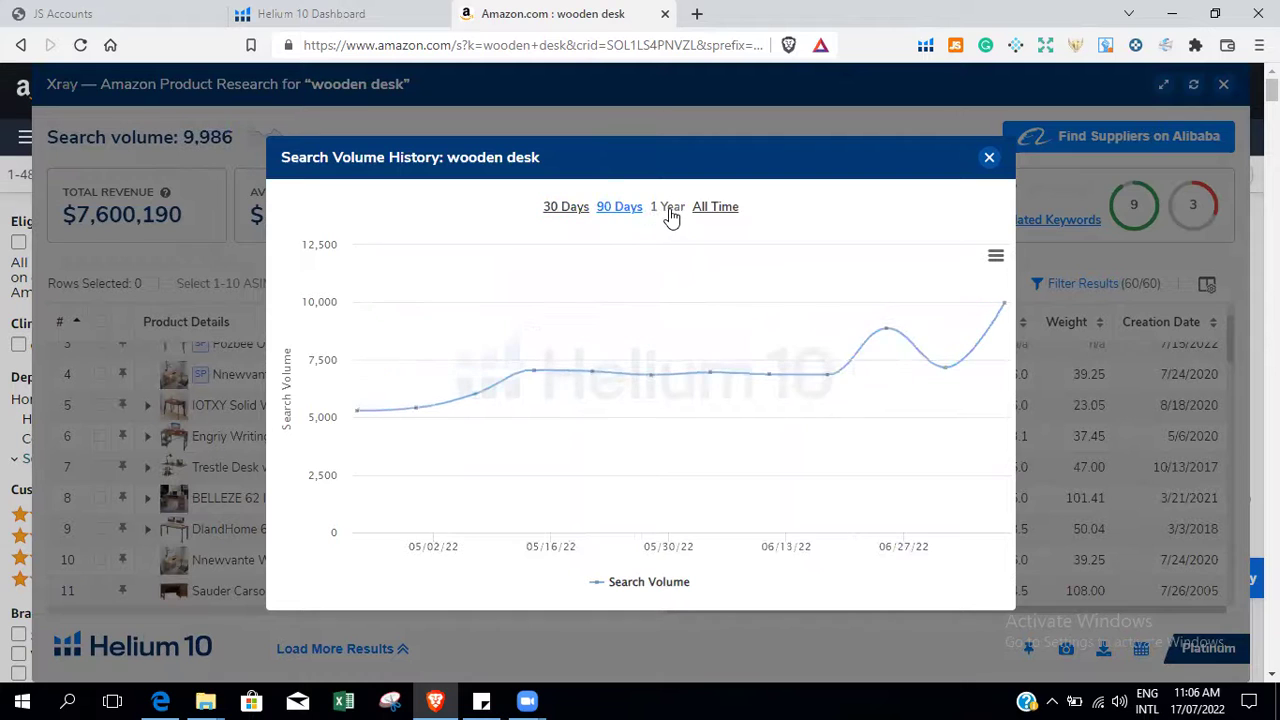
click(667, 210)
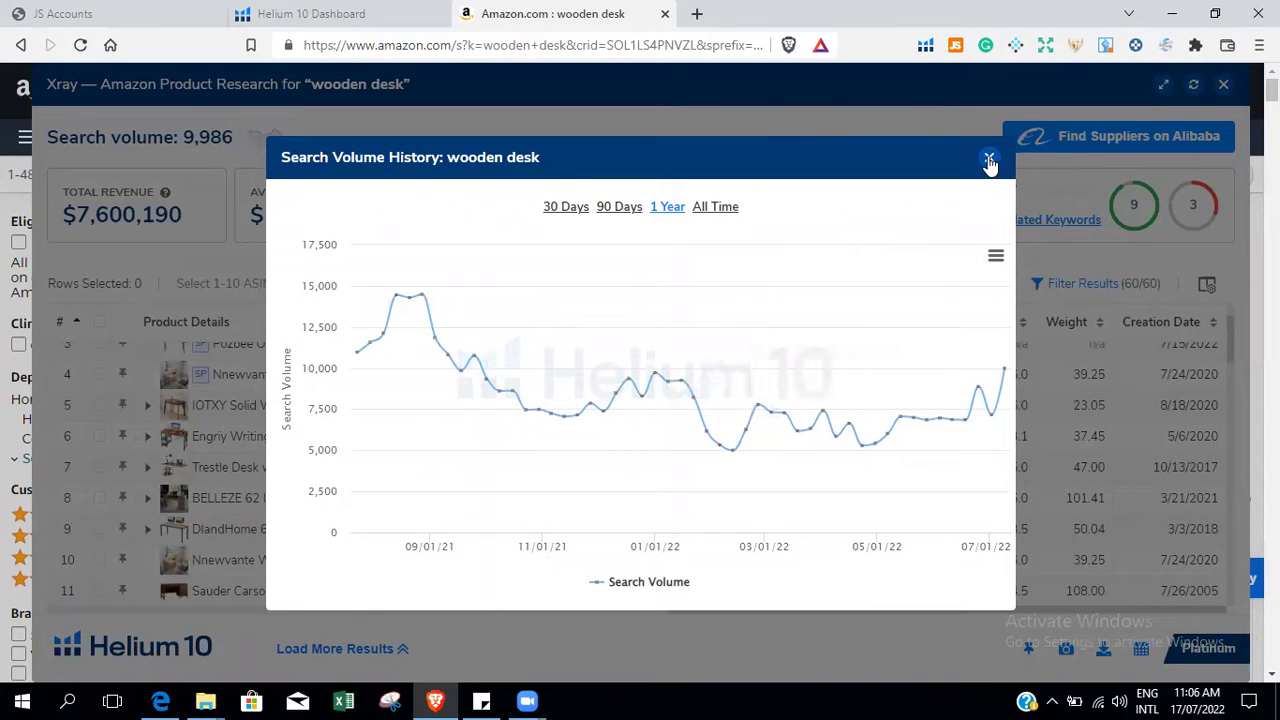
click(713, 212)
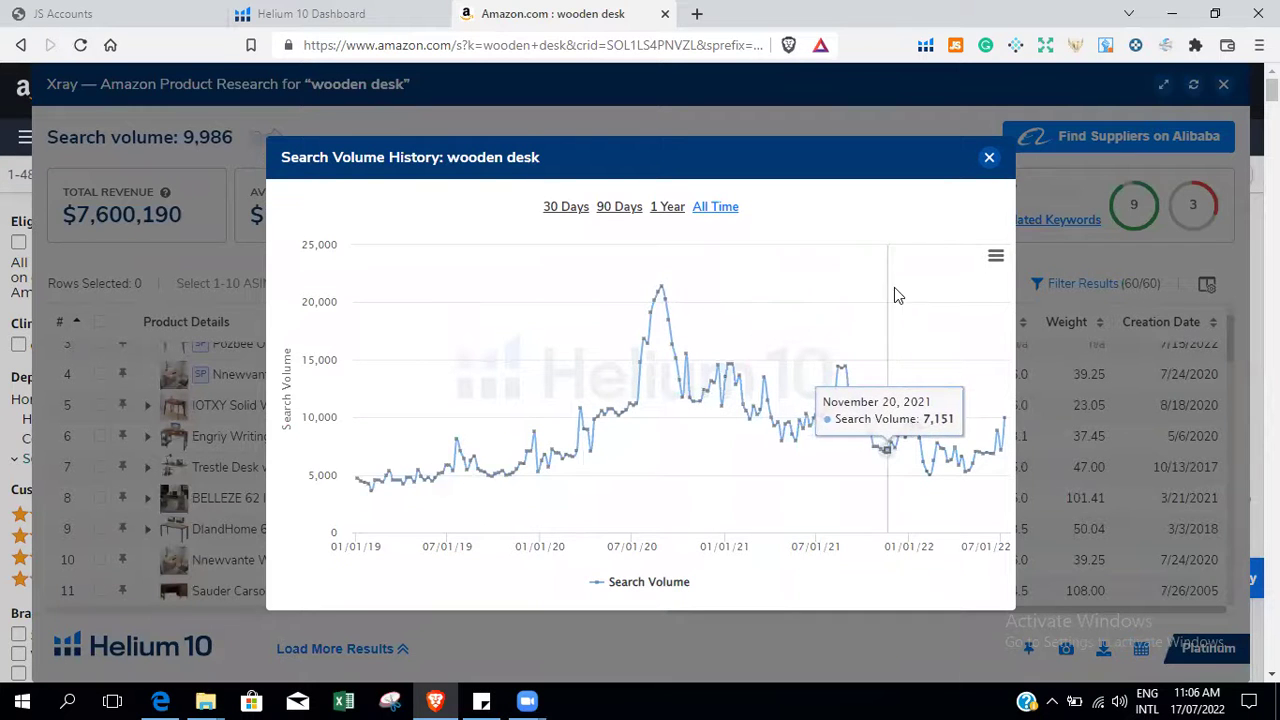
click(988, 160)
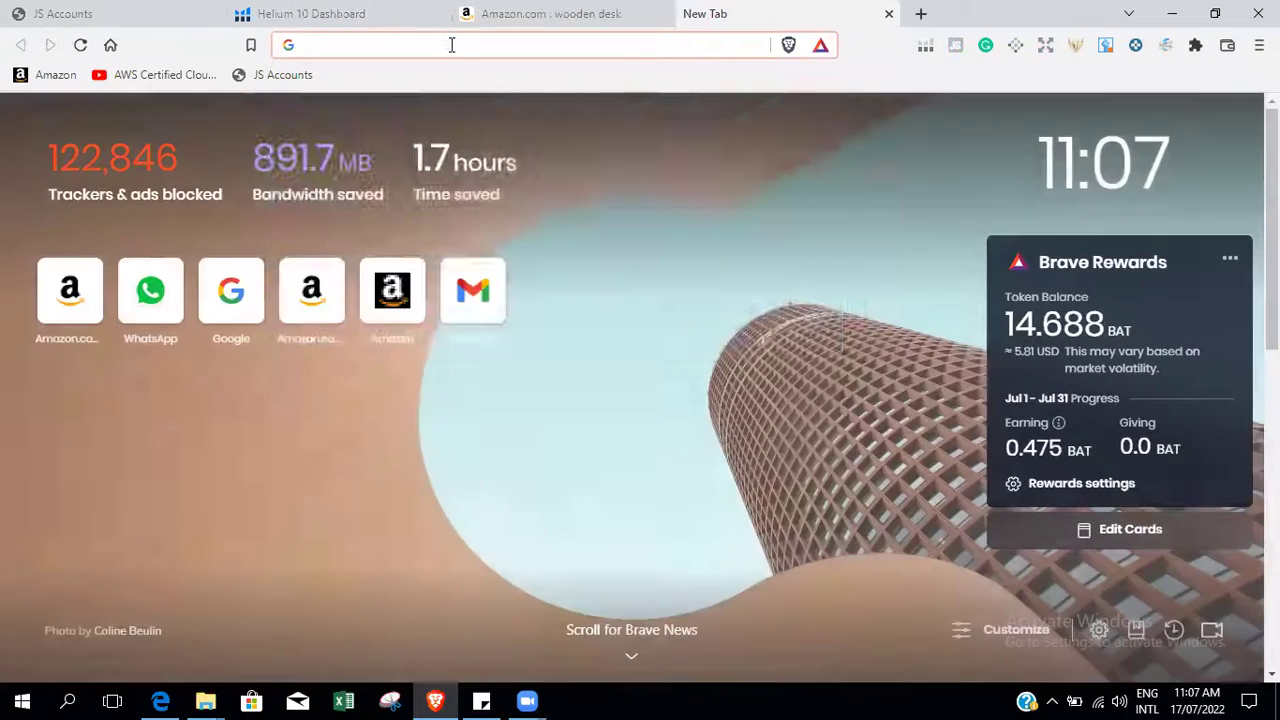
Open Google in the new browser tab, search for "google trend" and go to the Google Trends site.
click(450, 45)
text(goo)
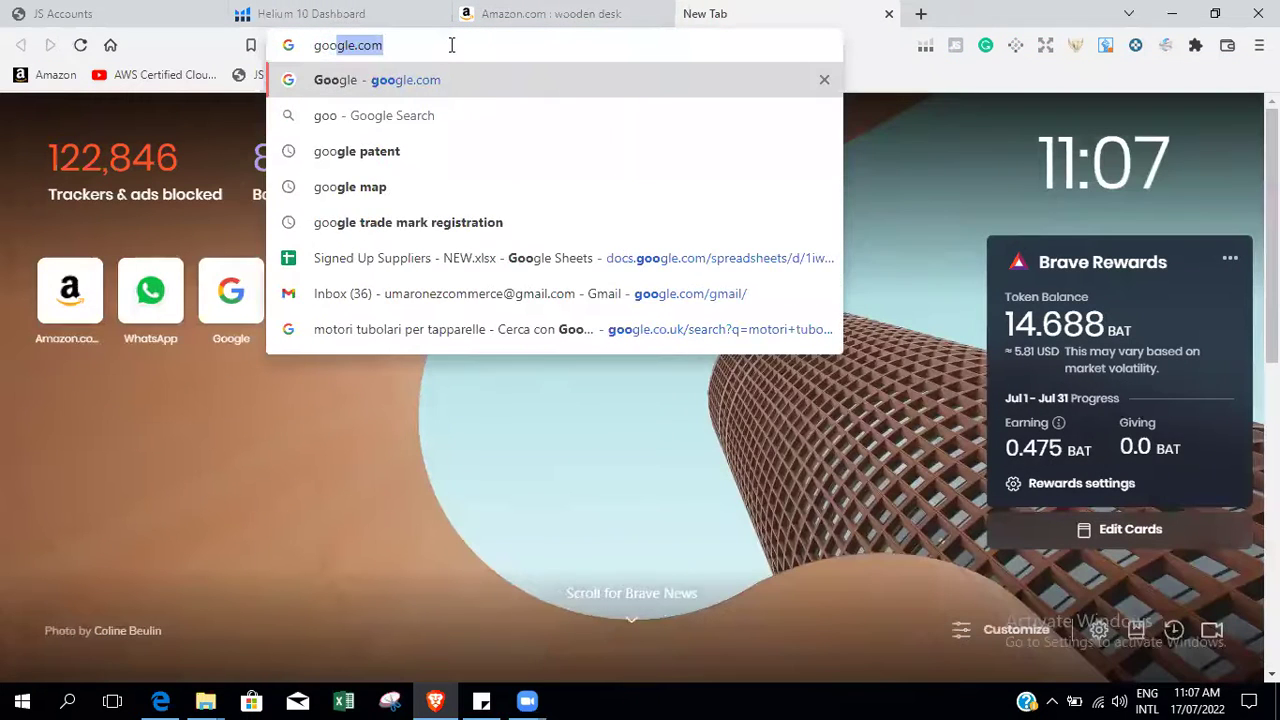
key(Return)
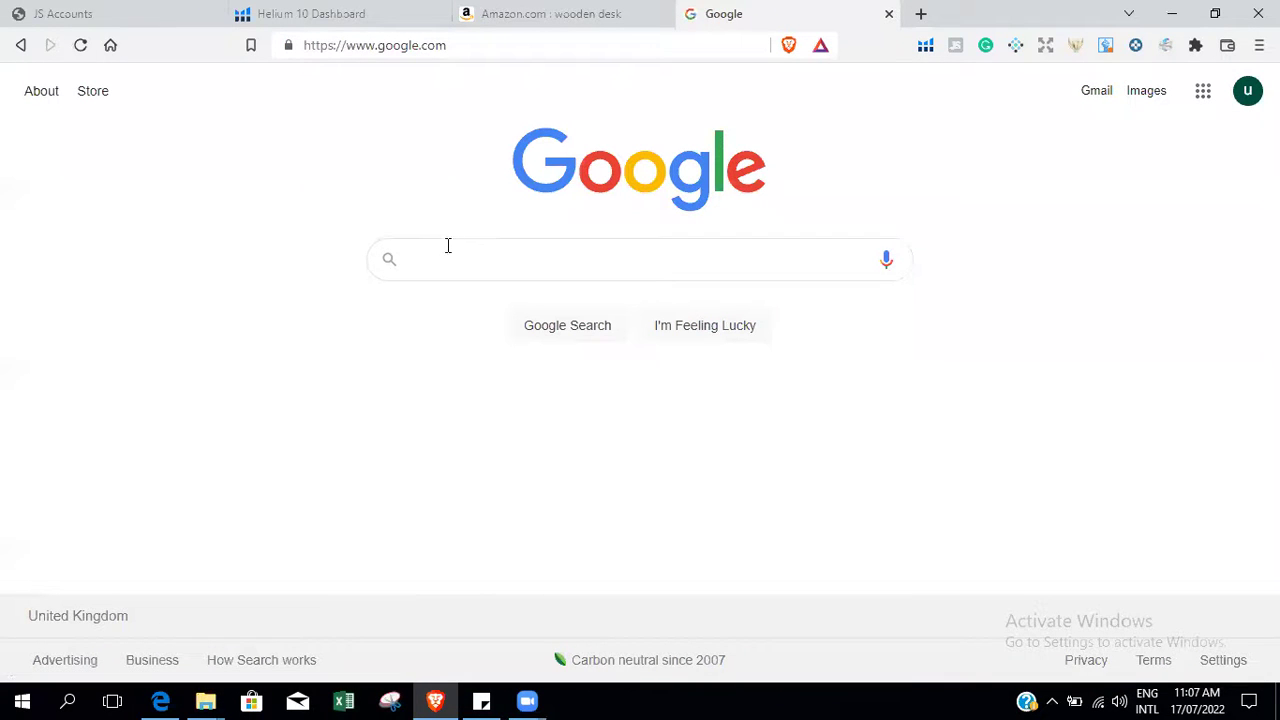
text(google)
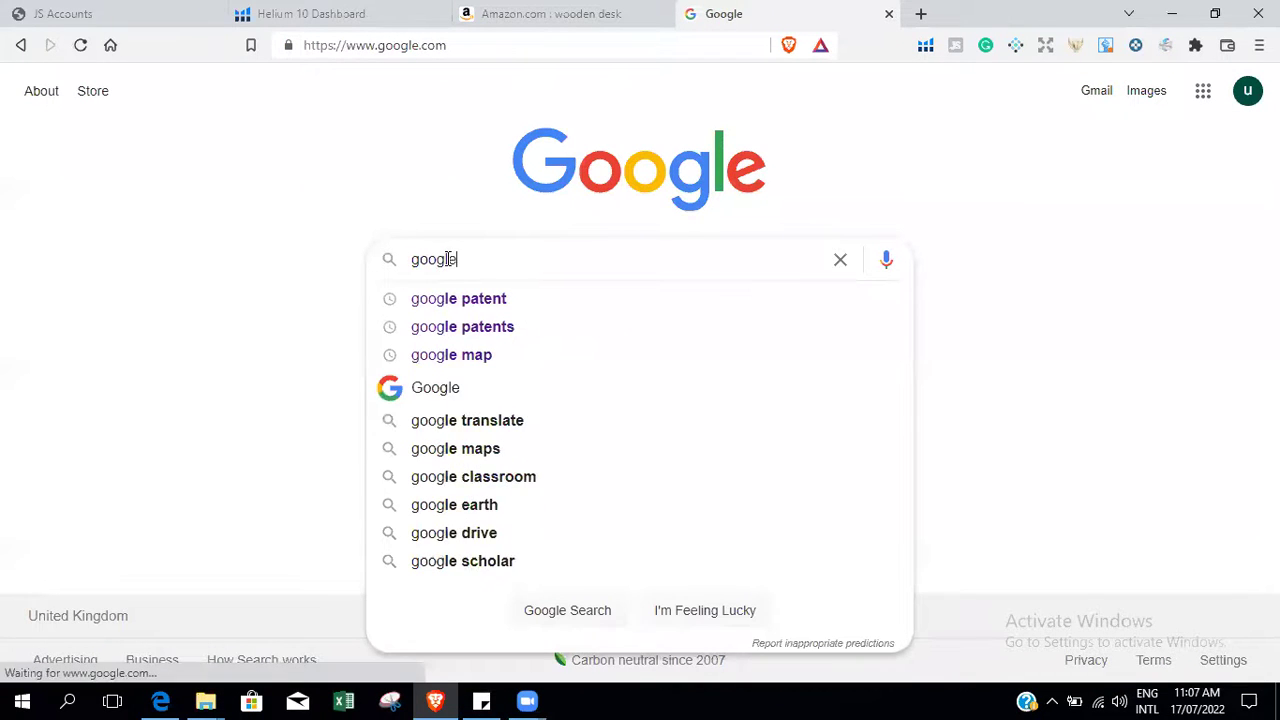
text( trend)
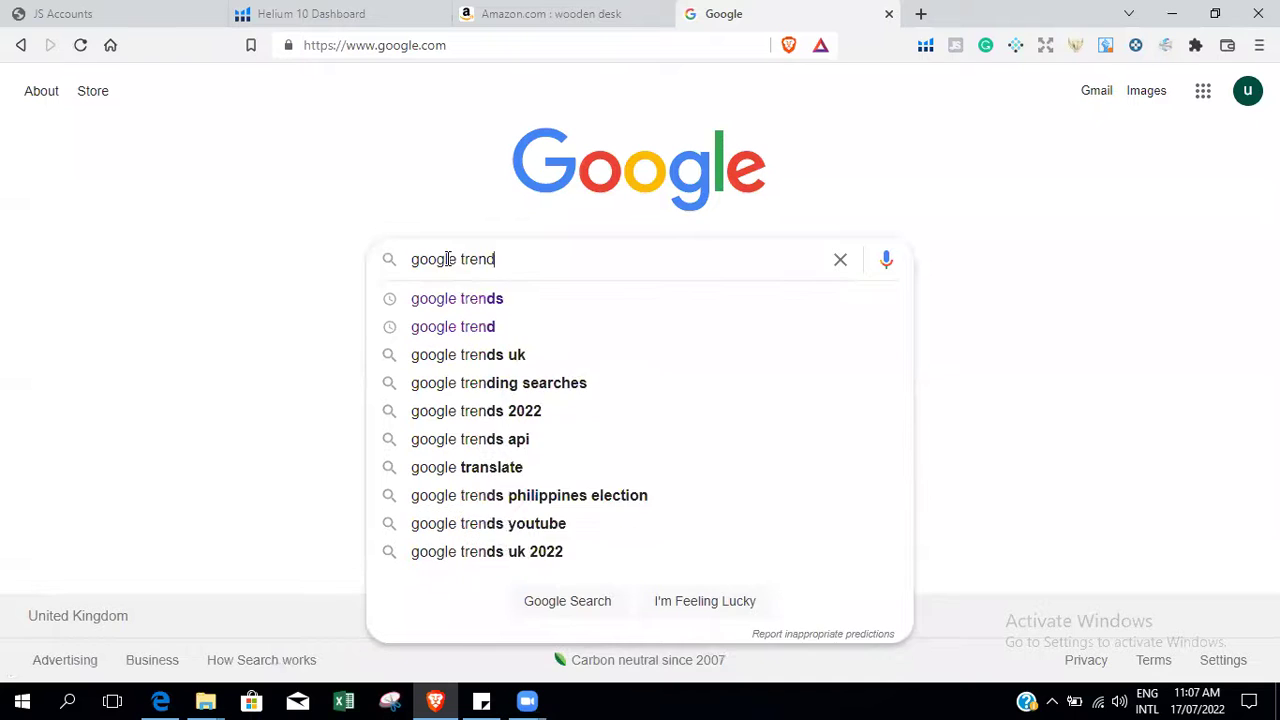
key(Return)
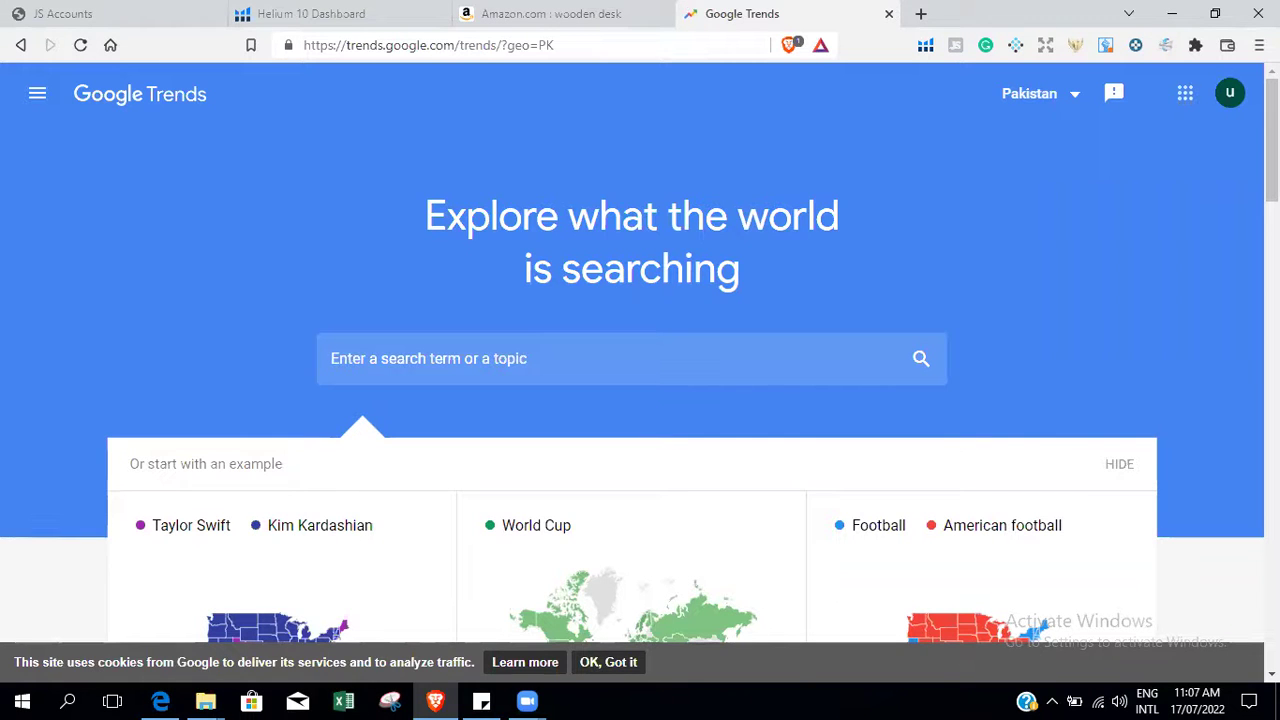
Explore the search term "facemask" in Google Trends.
scroll(550, 340, down, 2)
scroll(550, 340, up, 2)
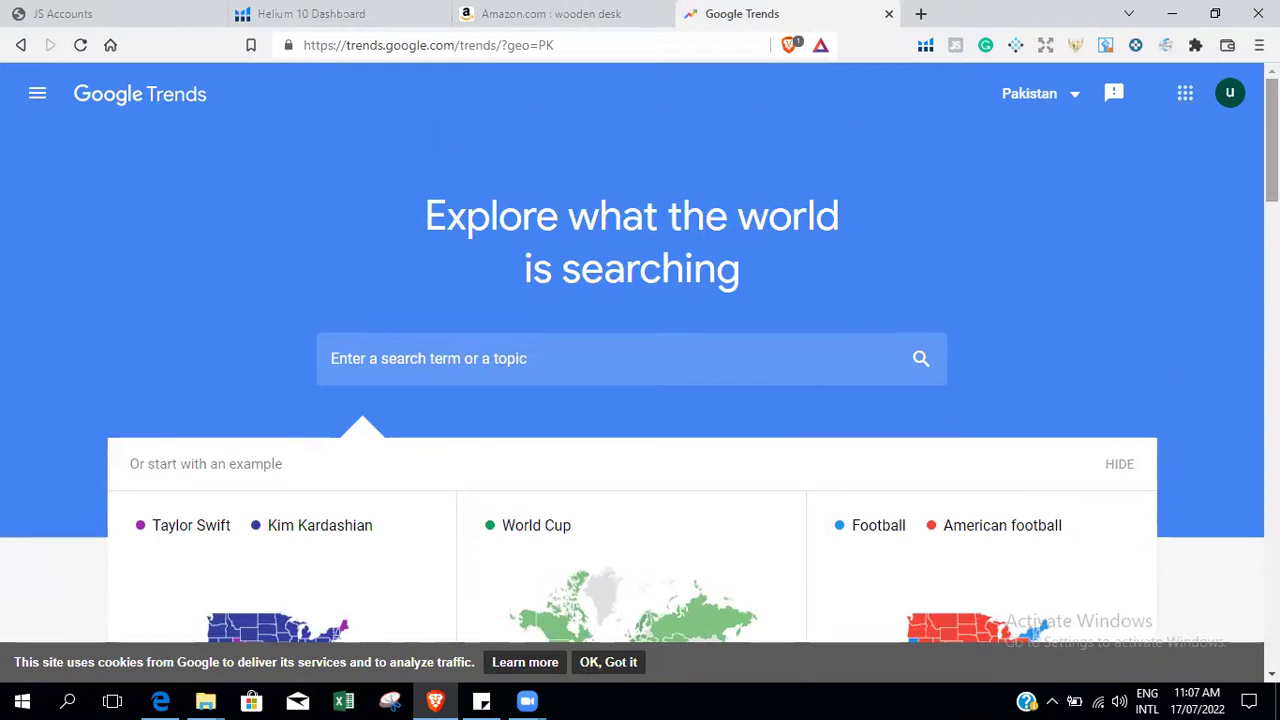
click(534, 345)
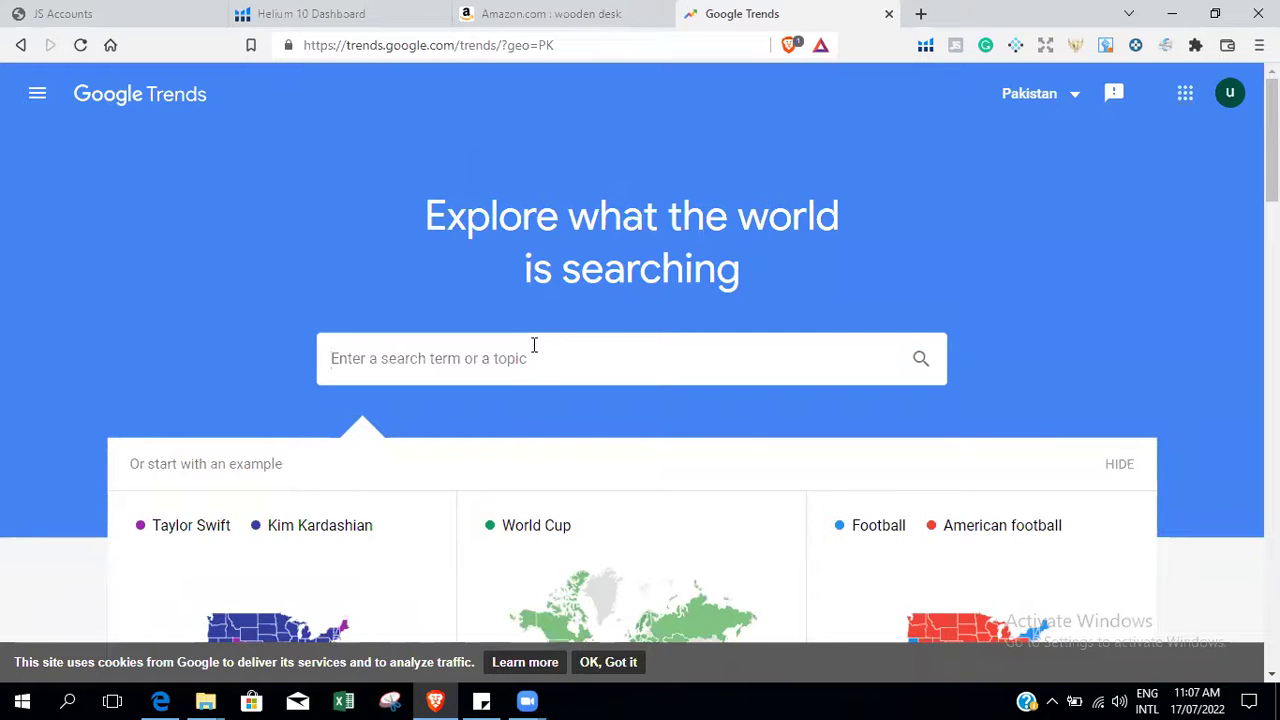
text(facemask)
key(Return)
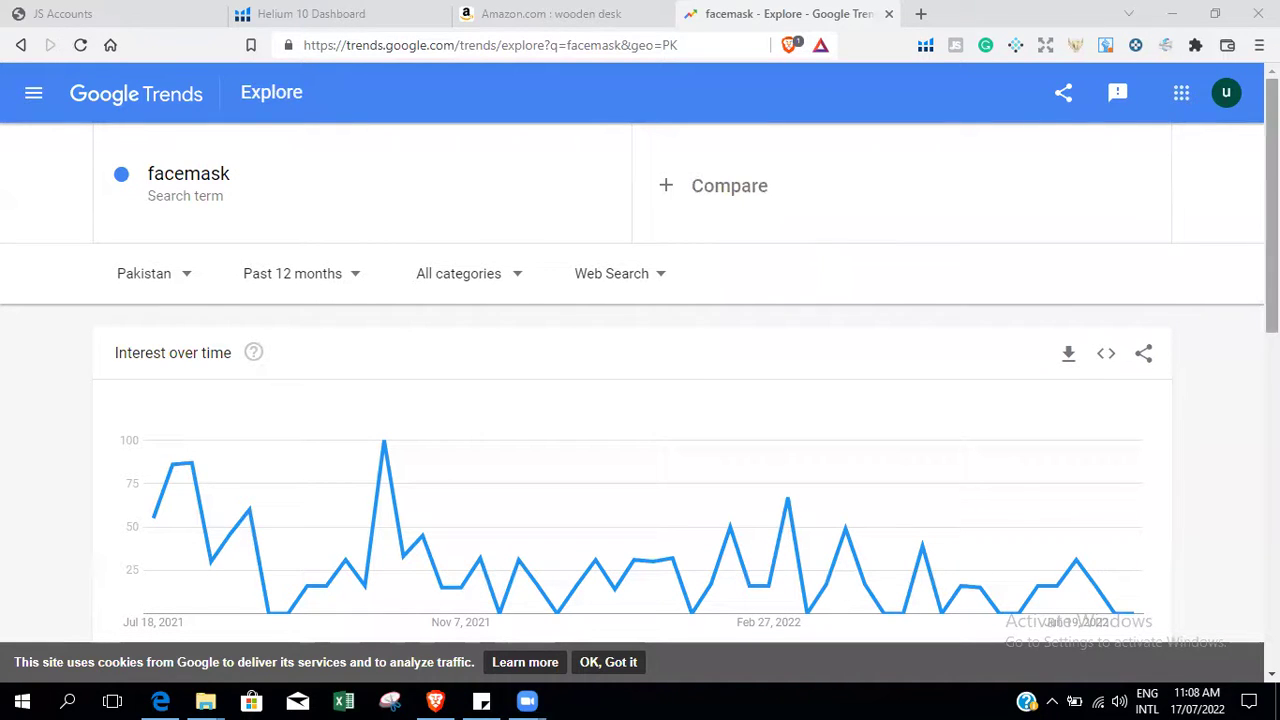
Set the region of the facemask trend to United States.
click(174, 270)
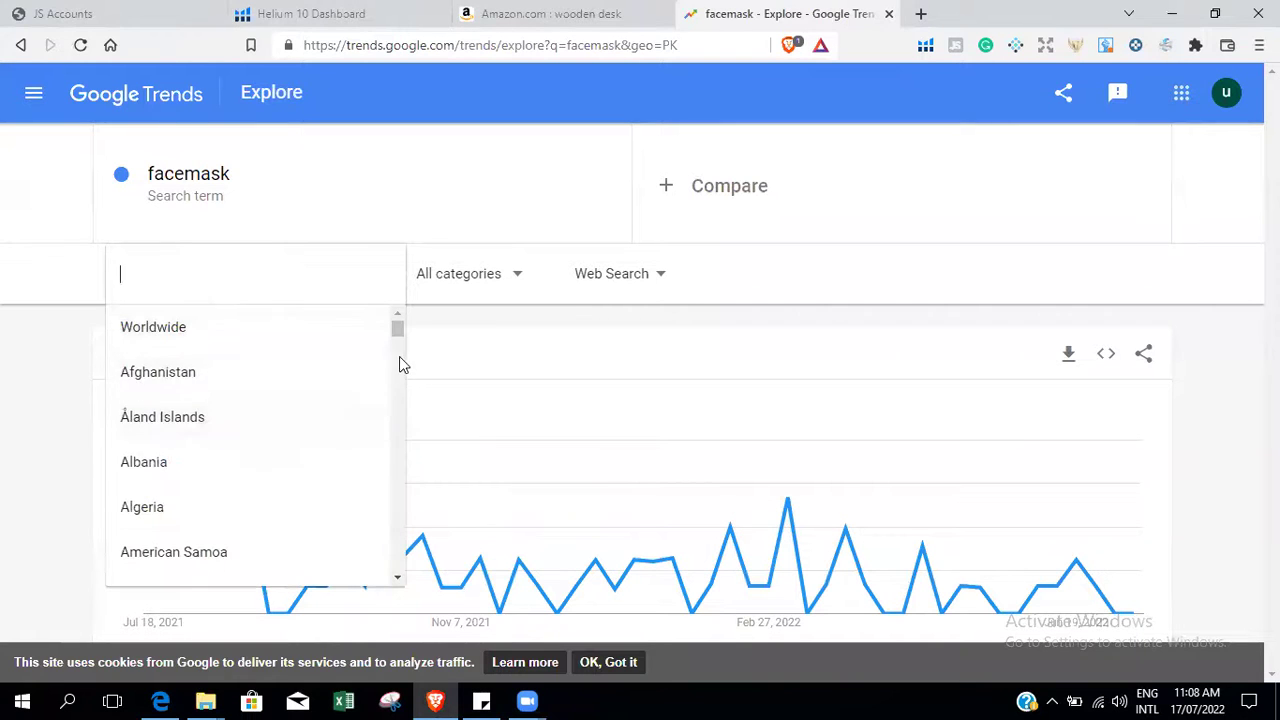
text(i)
key(BackSpace)
text(uni)
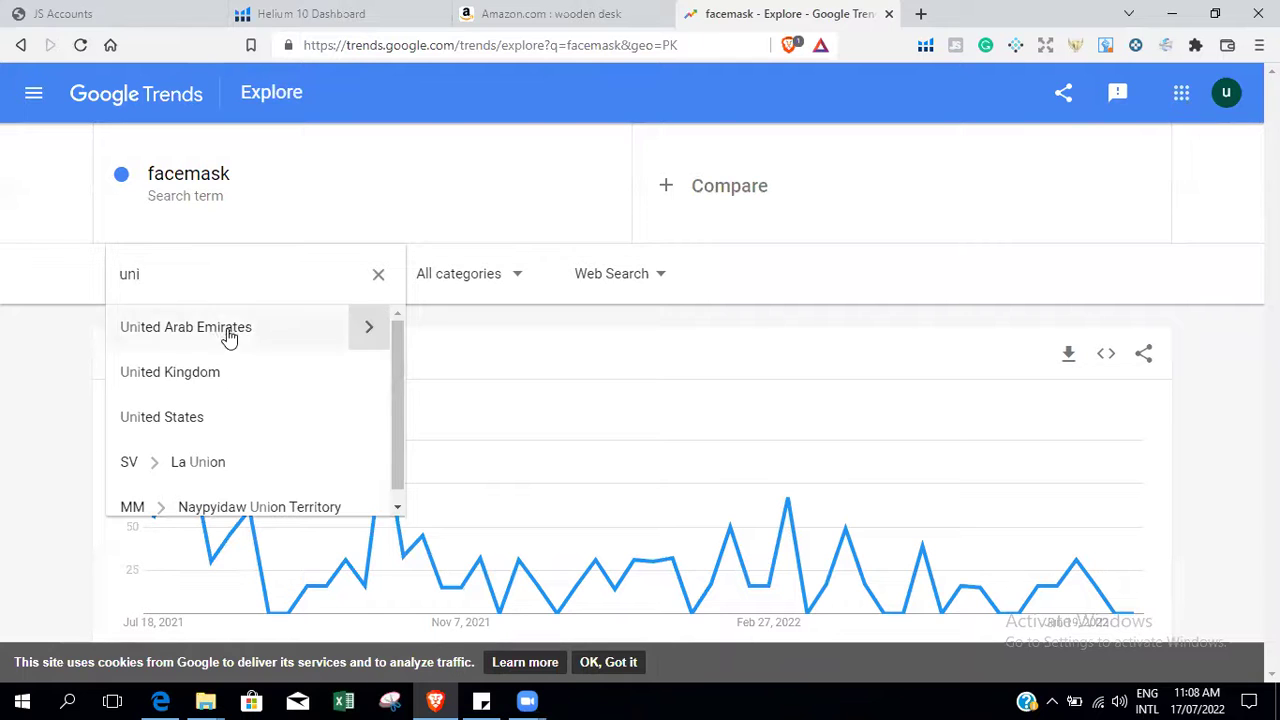
click(235, 422)
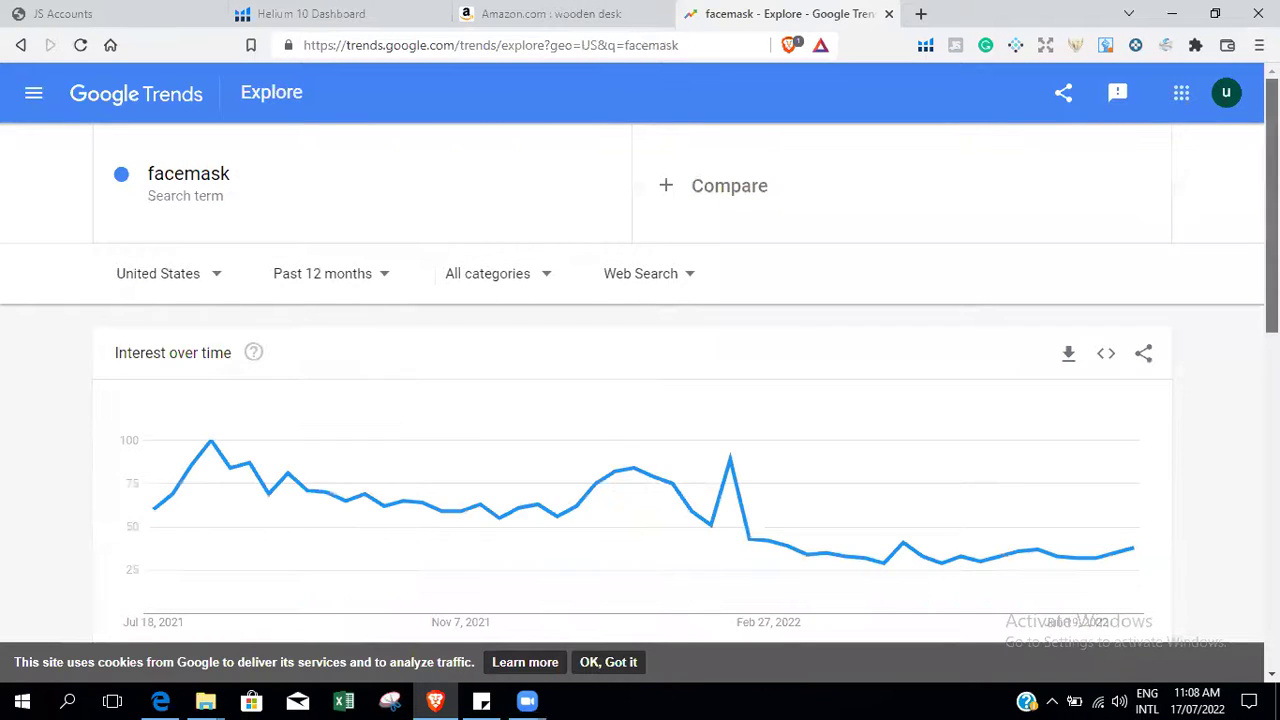
Set the facemask trend's time range to the past 5 years and examine its interest-over-time chart.
scroll(640, 400, down, 1)
scroll(640, 400, up, 1)
click(360, 281)
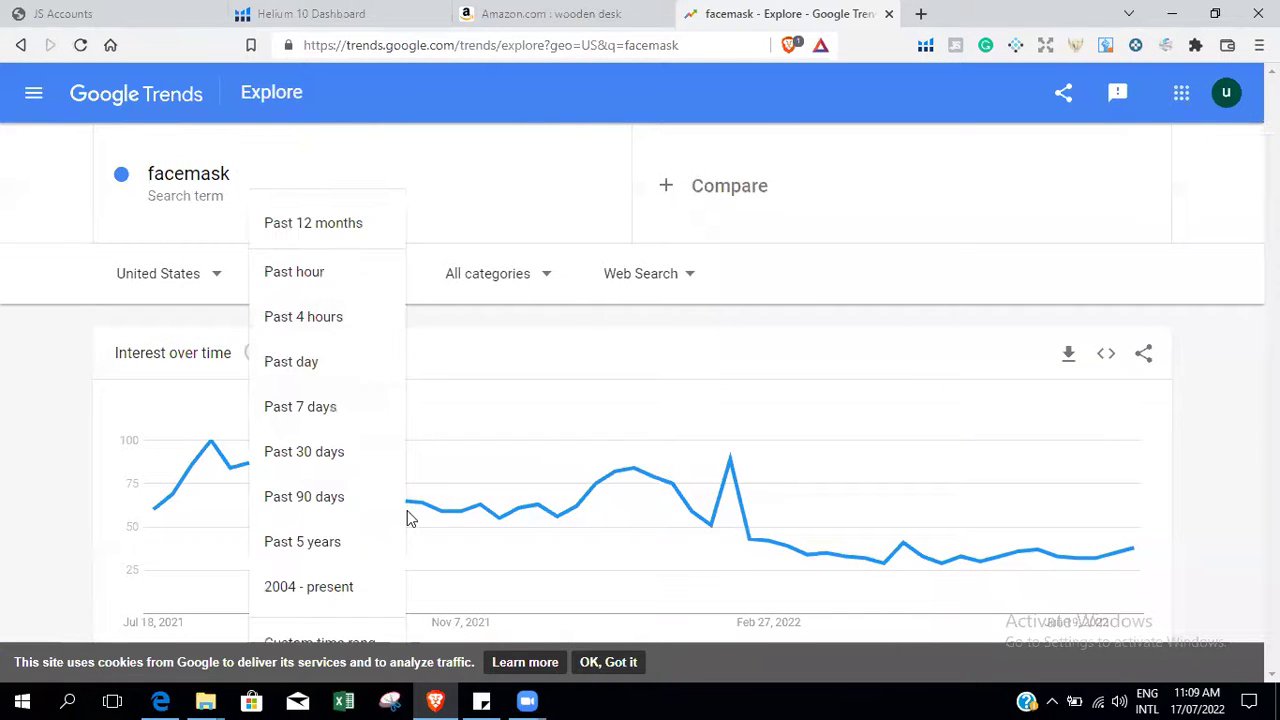
click(349, 544)
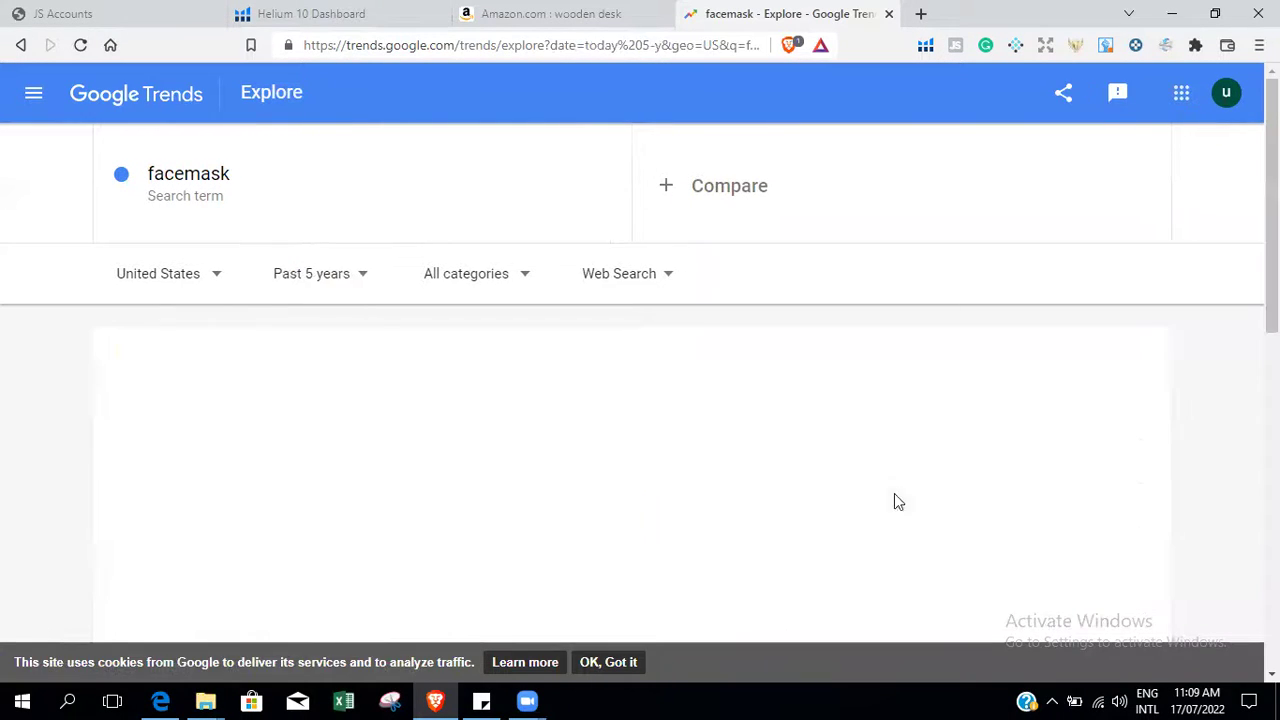
scroll(894, 495, down, 1)
scroll(640, 400, down, 1)
scroll(446, 350, up, 1)
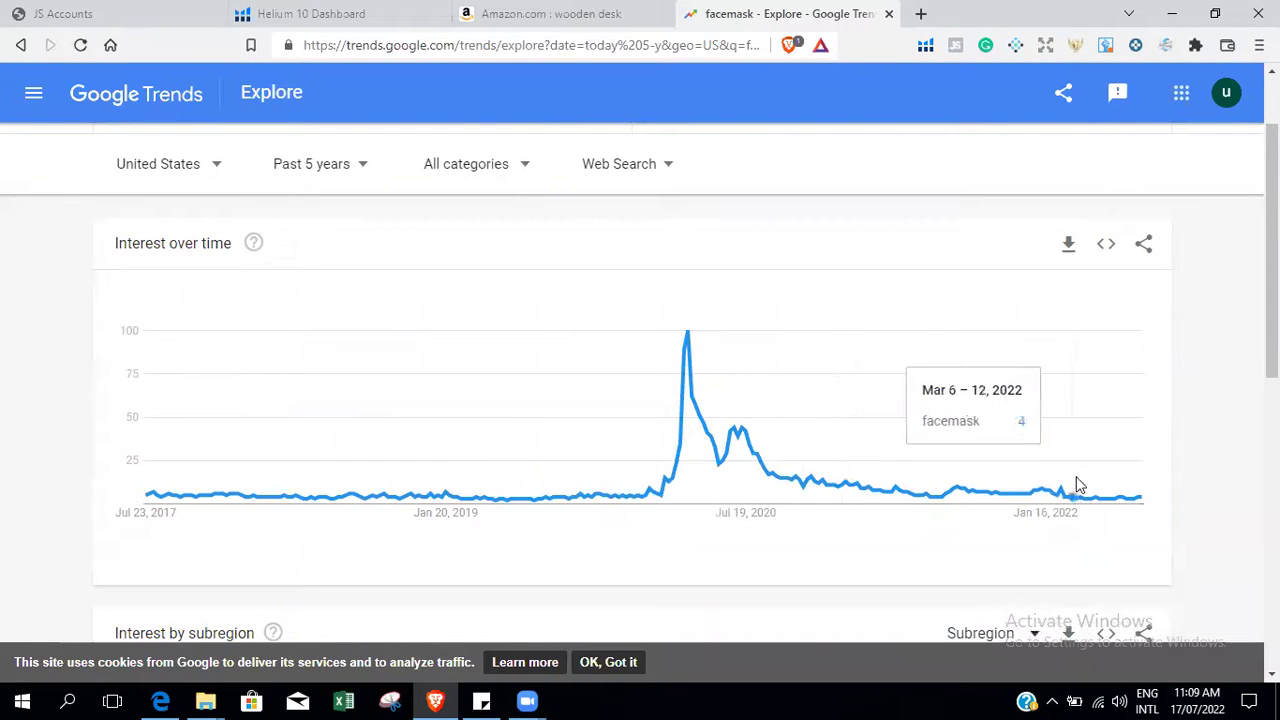
scroll(262, 241, up, 2)
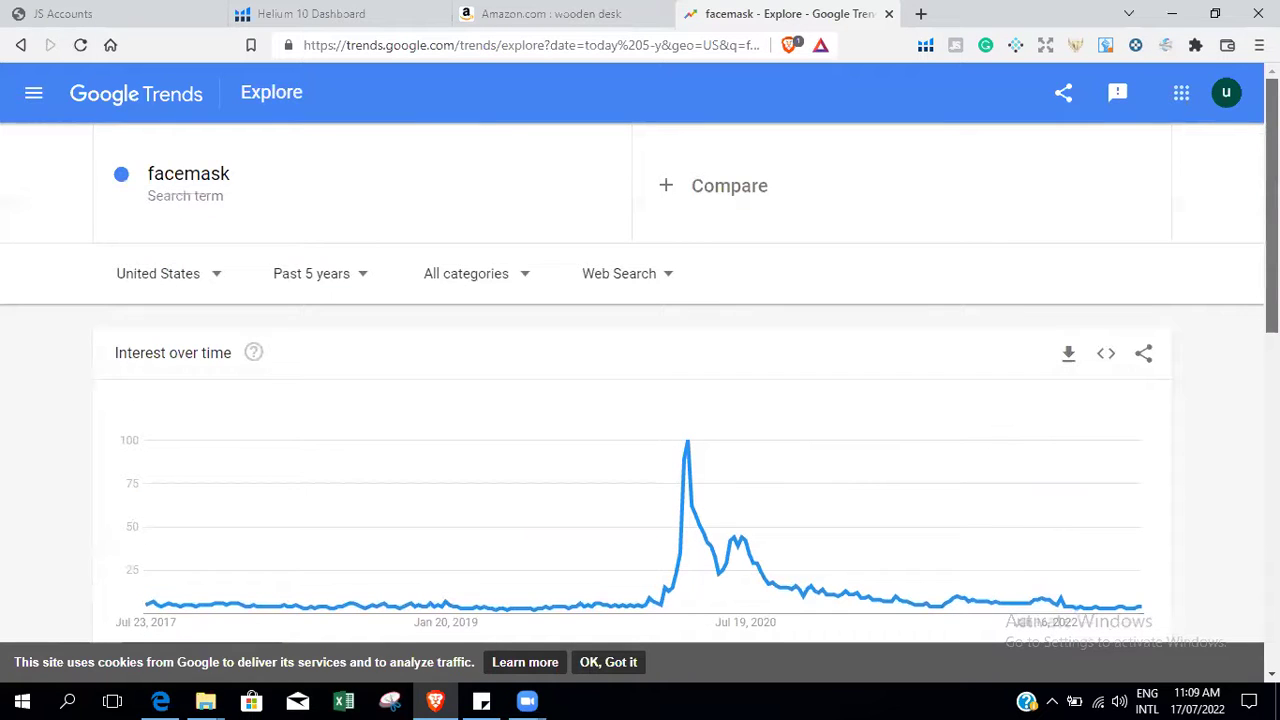
Explore the search term "winter caps" in Google Trends and examine the seasonal peaks in its interest-over-time chart.
click(303, 204)
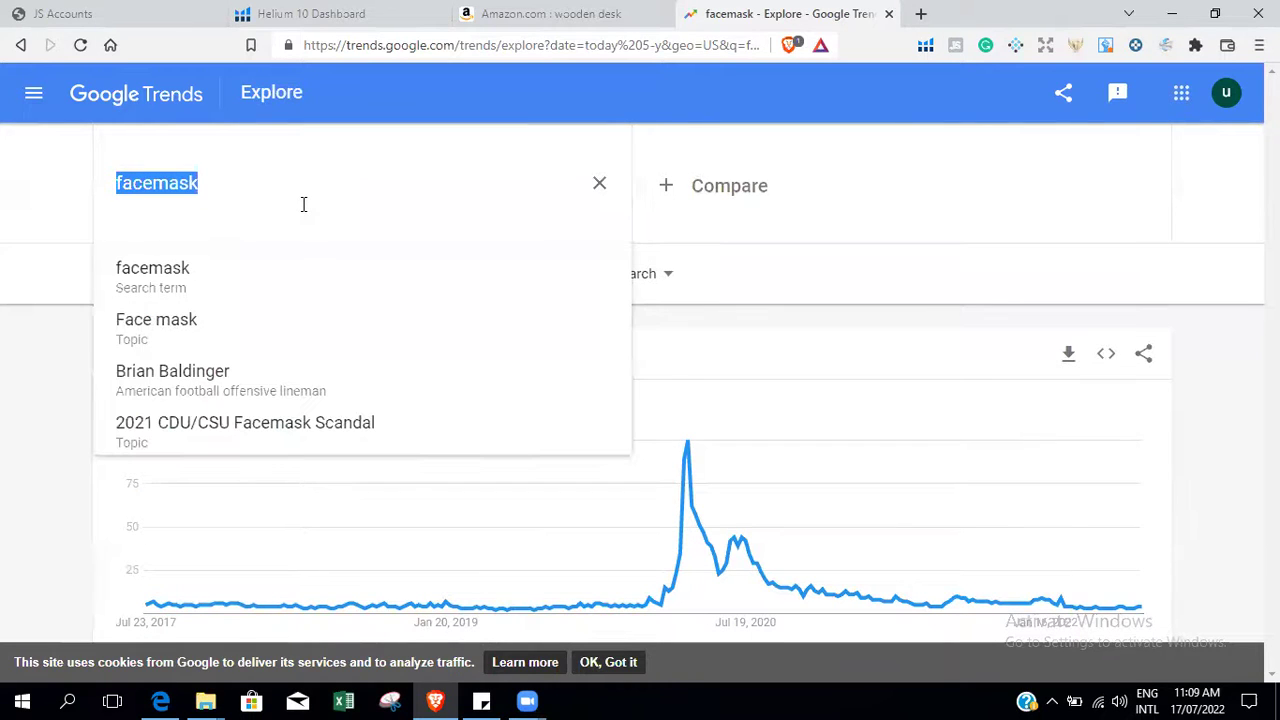
text(wi nter)
key(BackSpace)
key(BackSpace)
key(BackSpace)
key(BackSpace)
key(BackSpace)
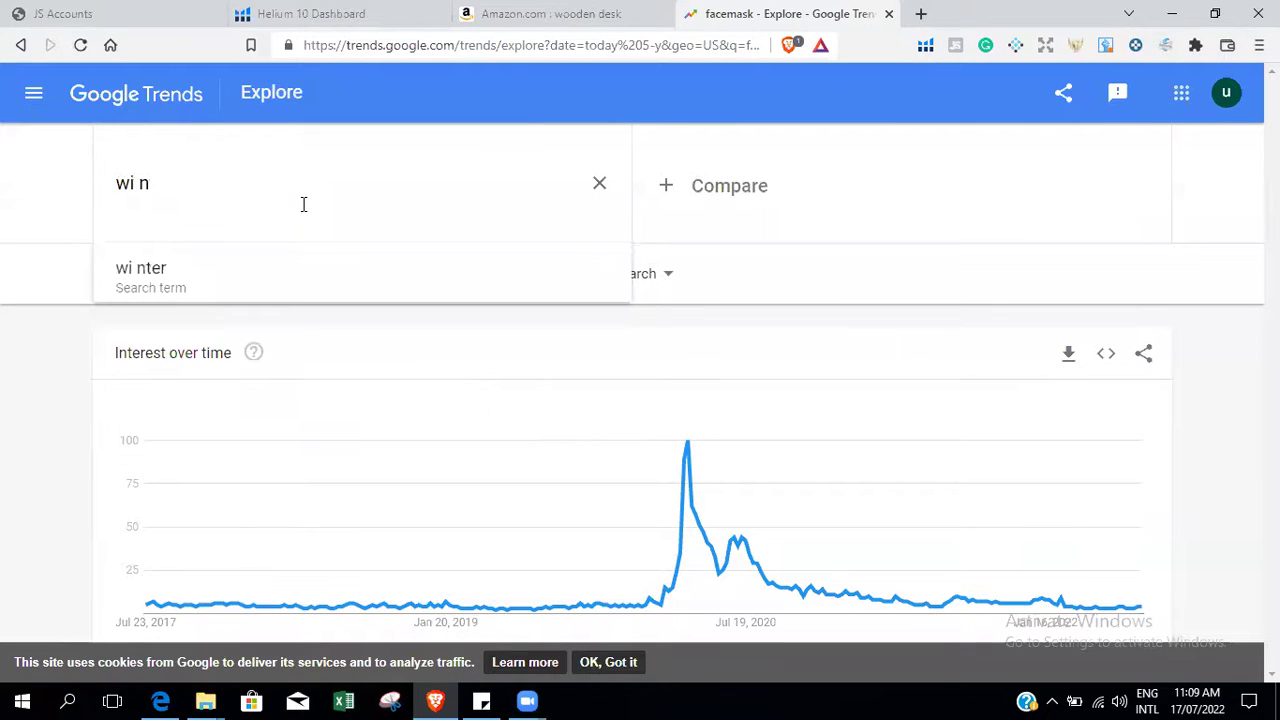
text(nter )
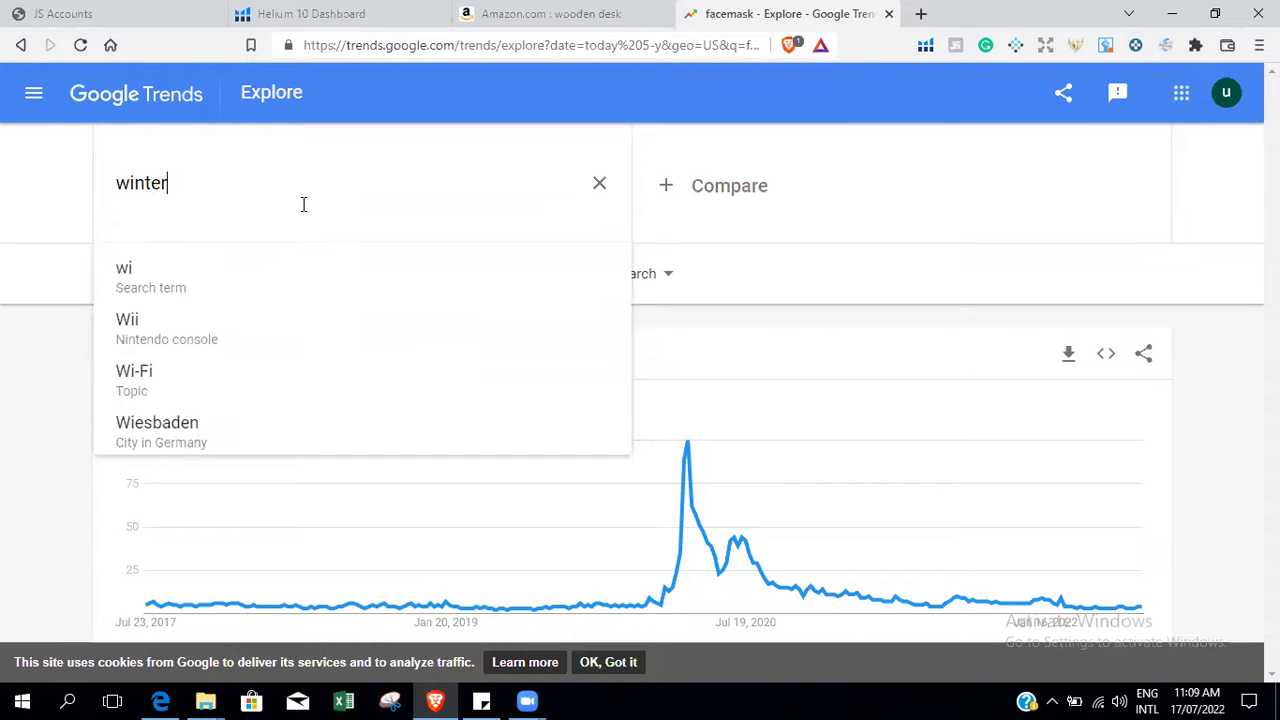
text(caps)
key(Return)
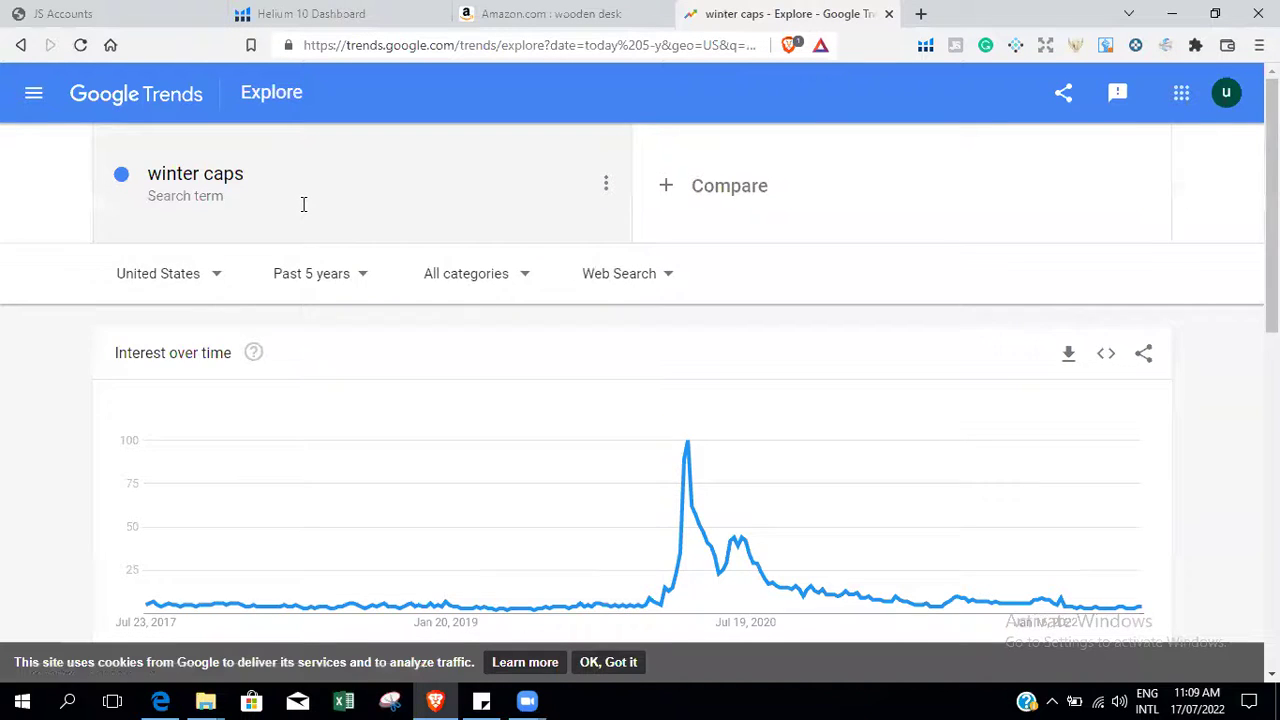
scroll(322, 351, down, 2)
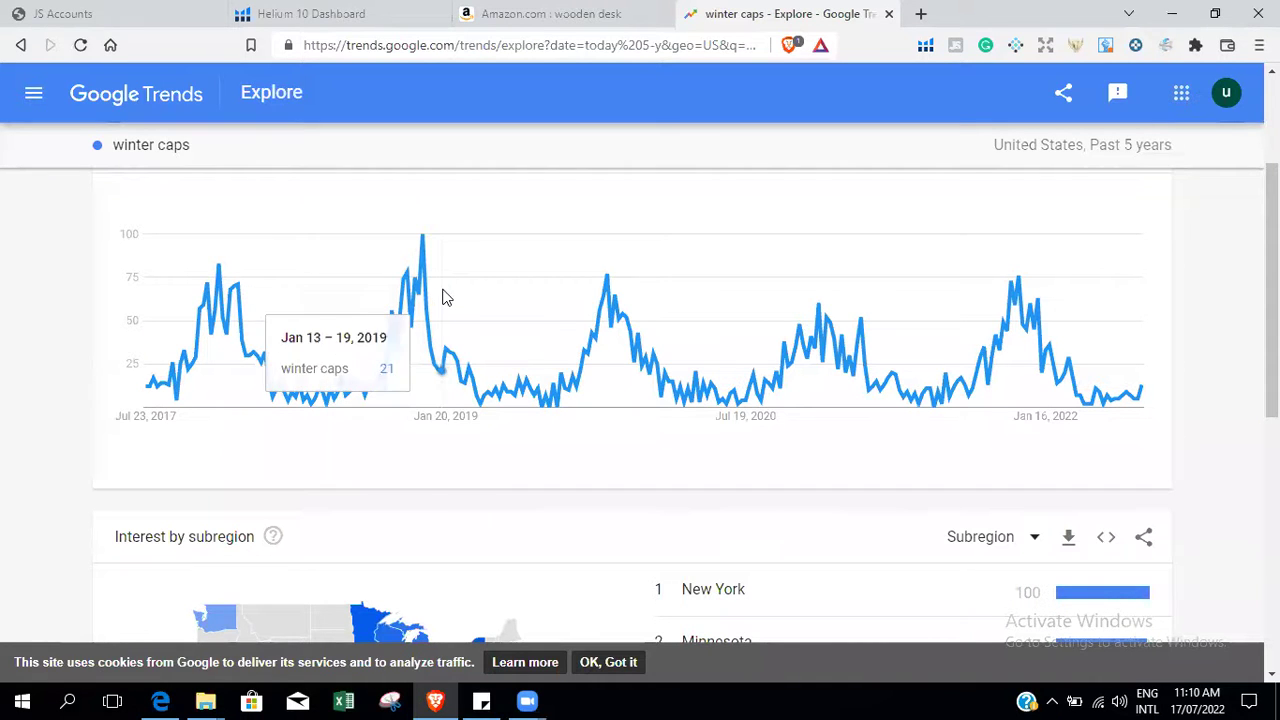
drag(1272, 290, 1272, 256)
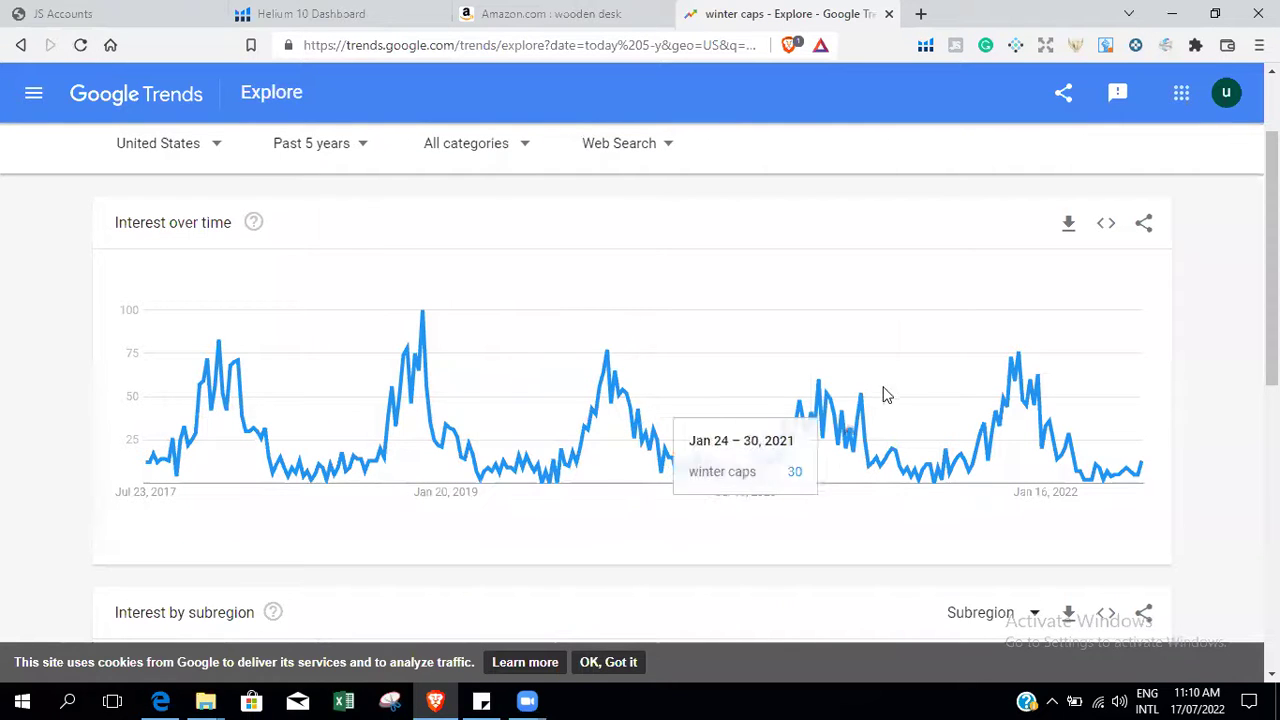
scroll(195, 173, up, 2)
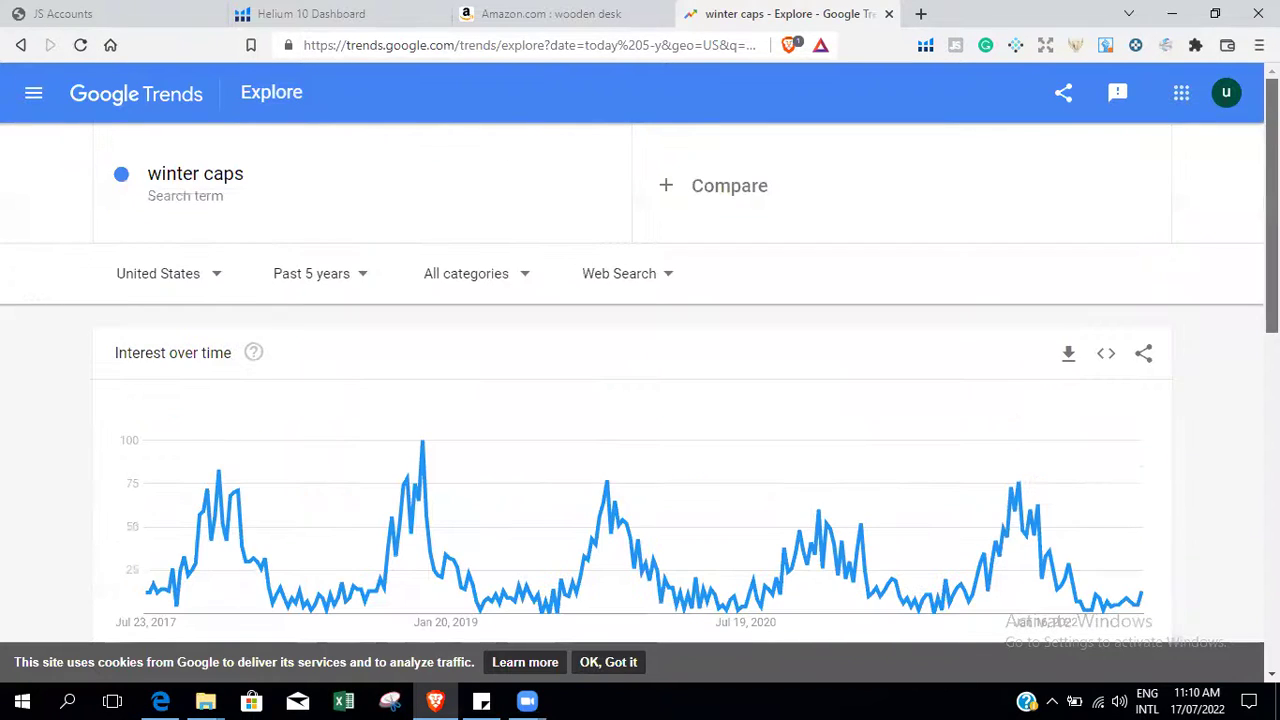
Explore the search term "kitchen knife" in Google Trends and examine its interest-over-time chart.
click(195, 173)
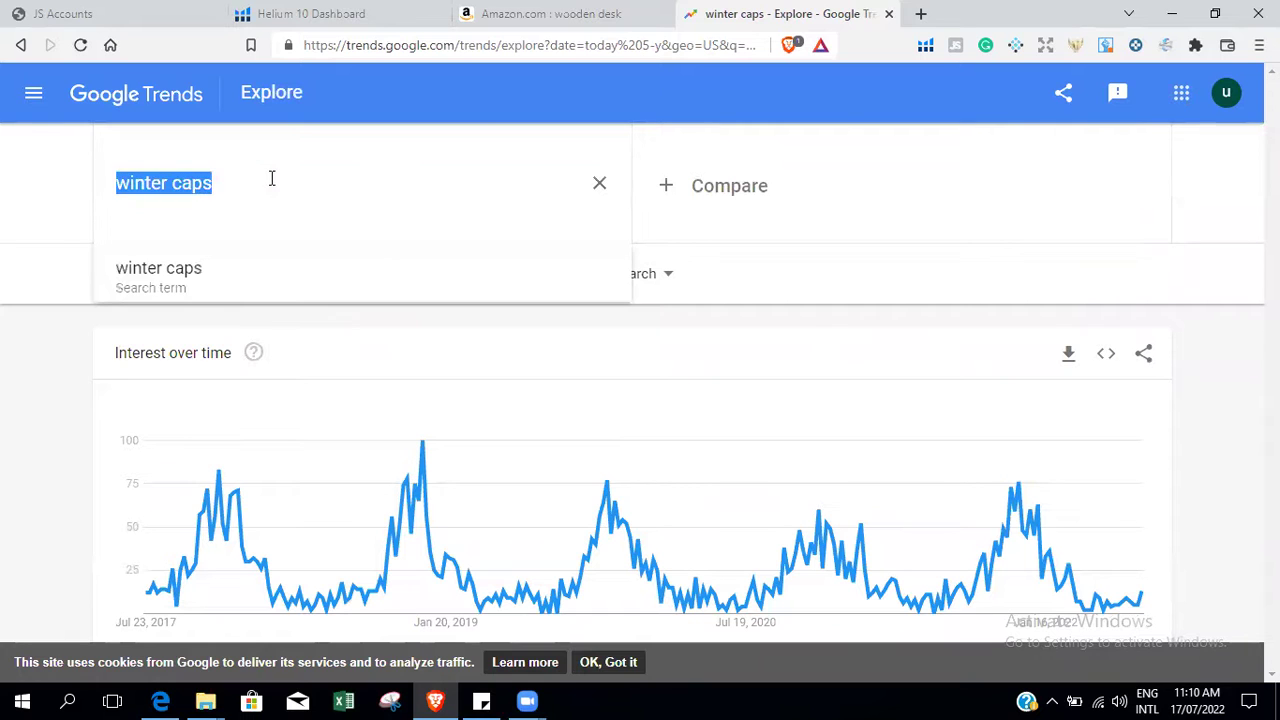
key(BackSpace)
text(ki)
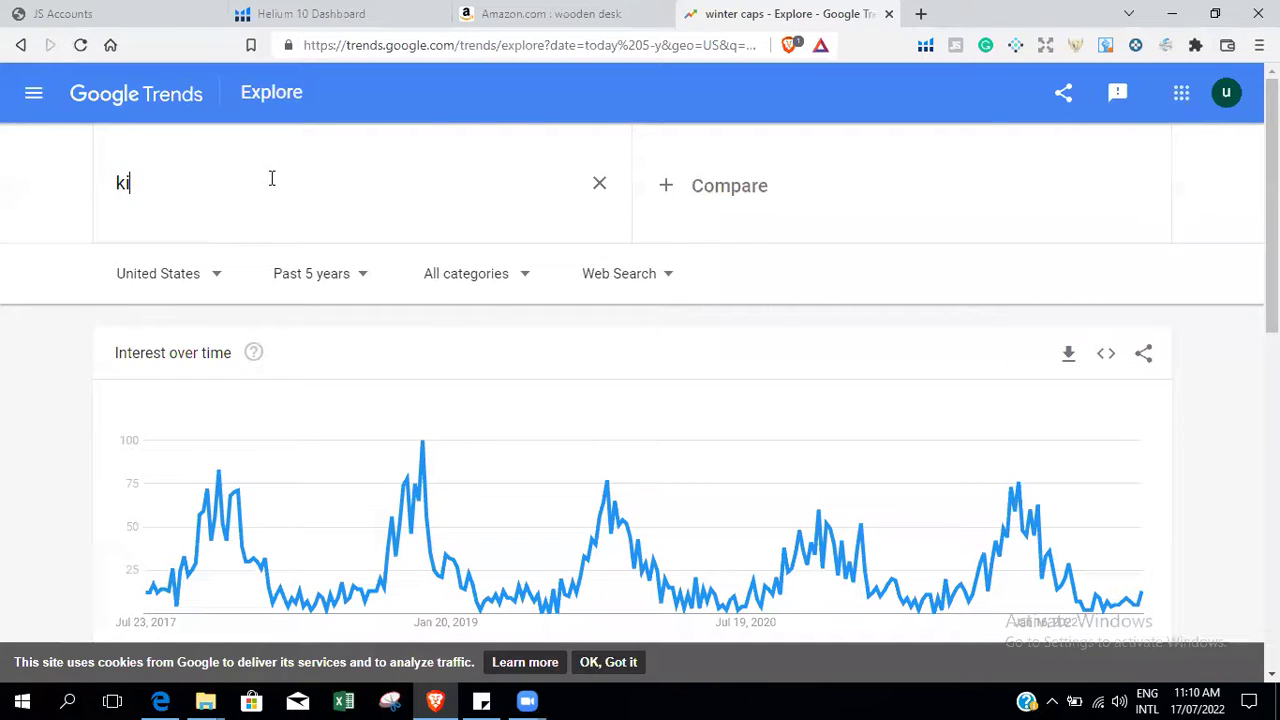
text(tchen knife)
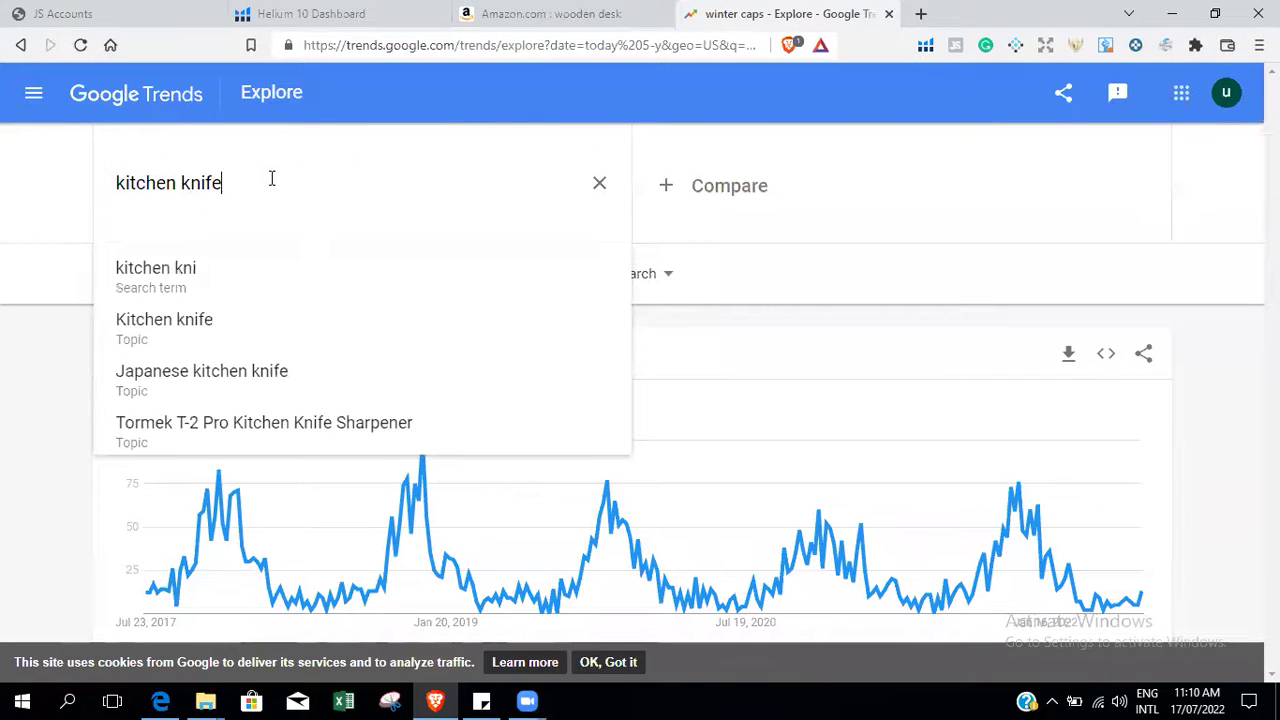
key(Return)
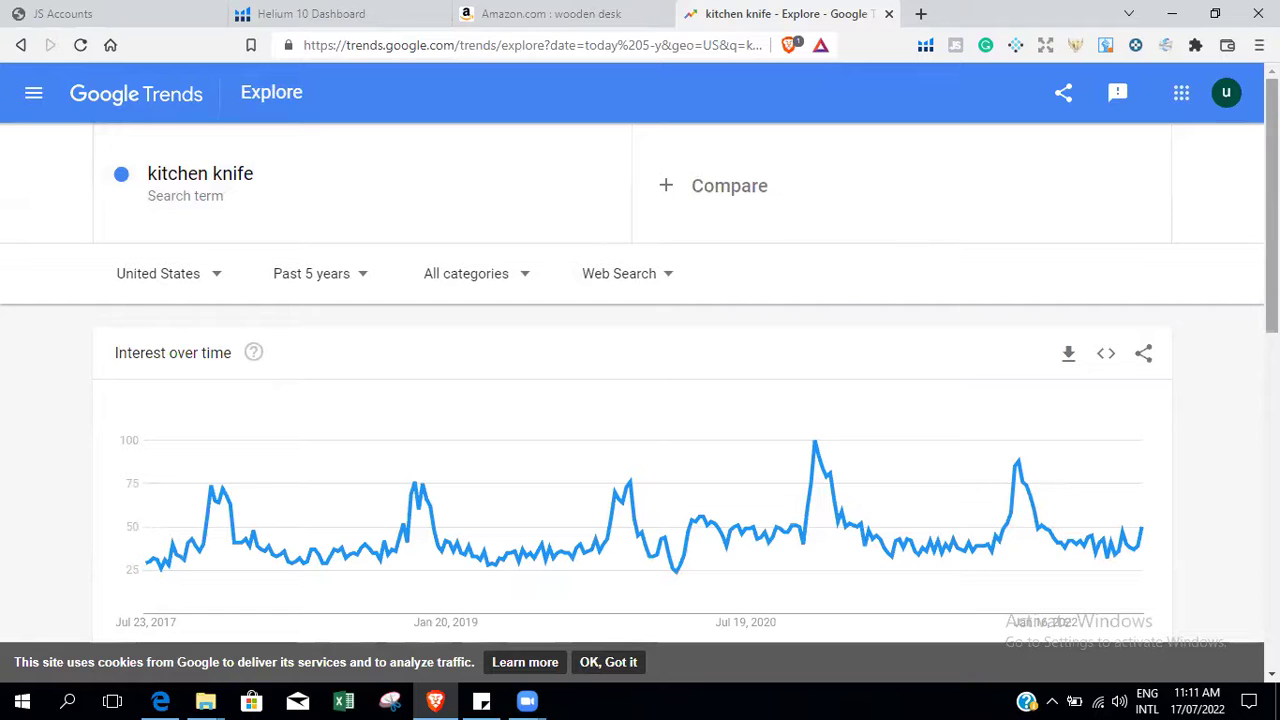
scroll(1271, 250, down, 2)
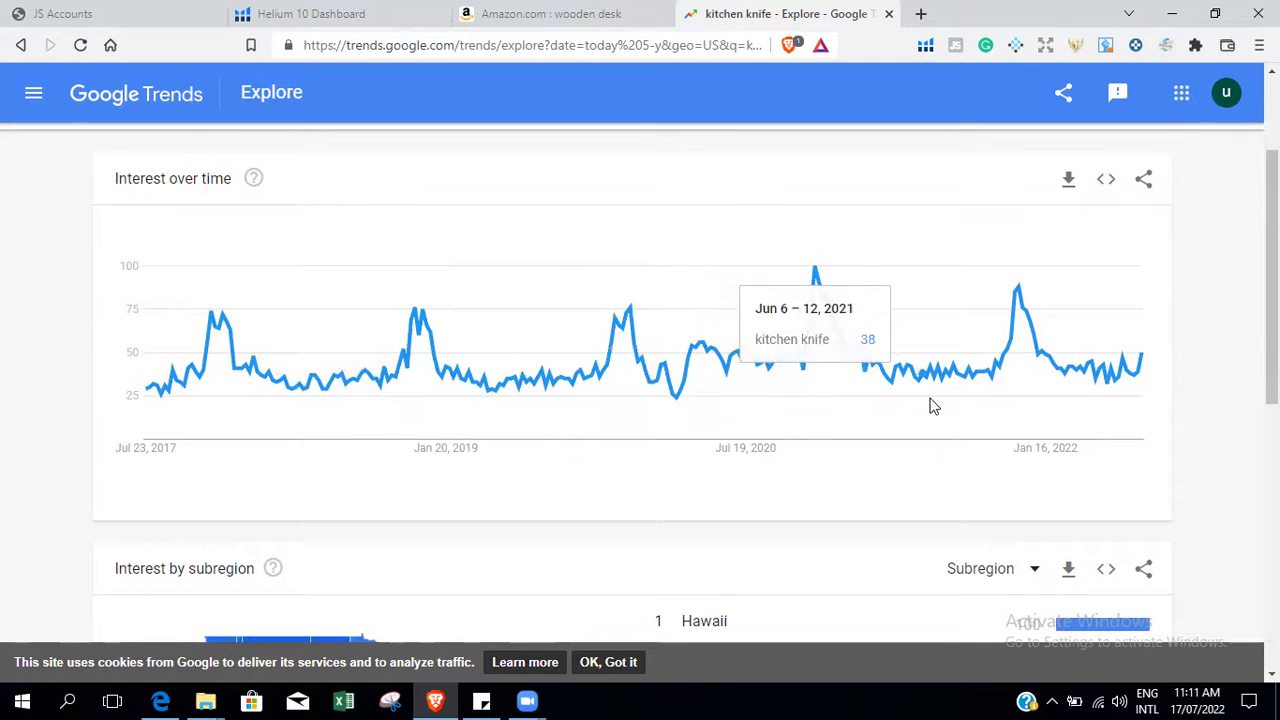
scroll(640, 363, up, 2)
scroll(640, 363, down, 1)
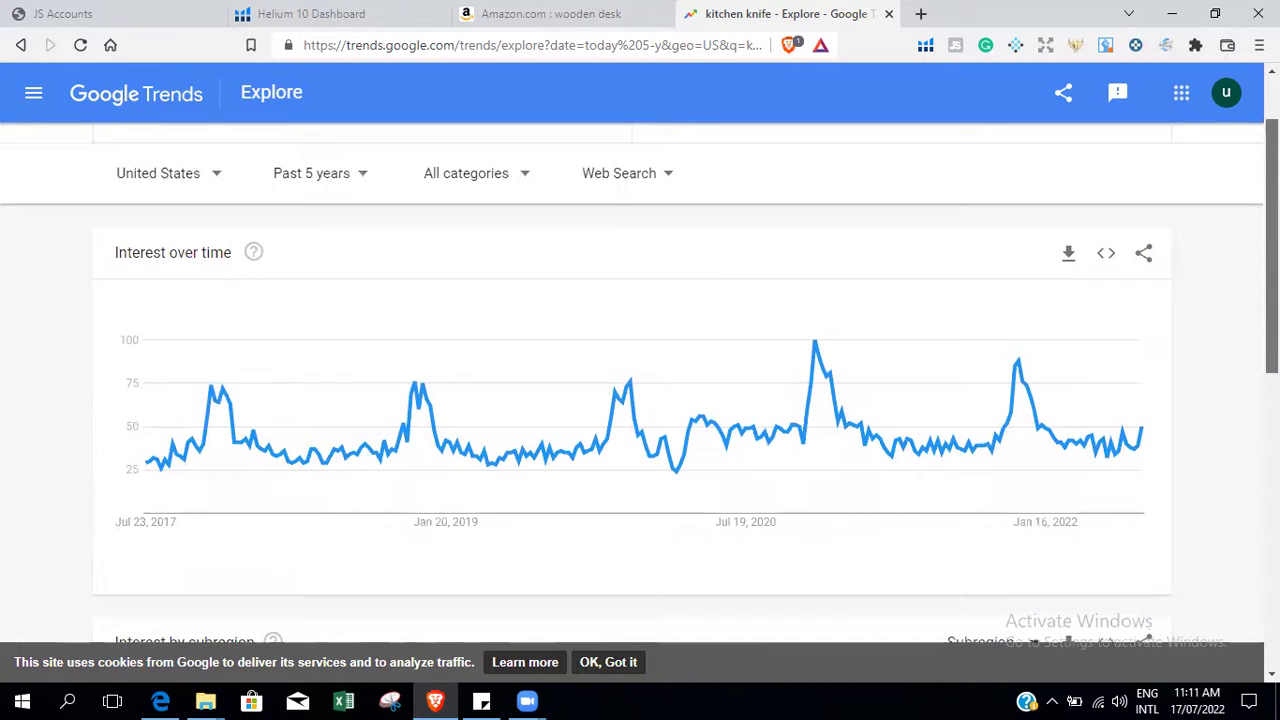
Return to the Amazon wooden desk results, close the Xray report and search Amazon for "kitchen knife".
click(315, 14)
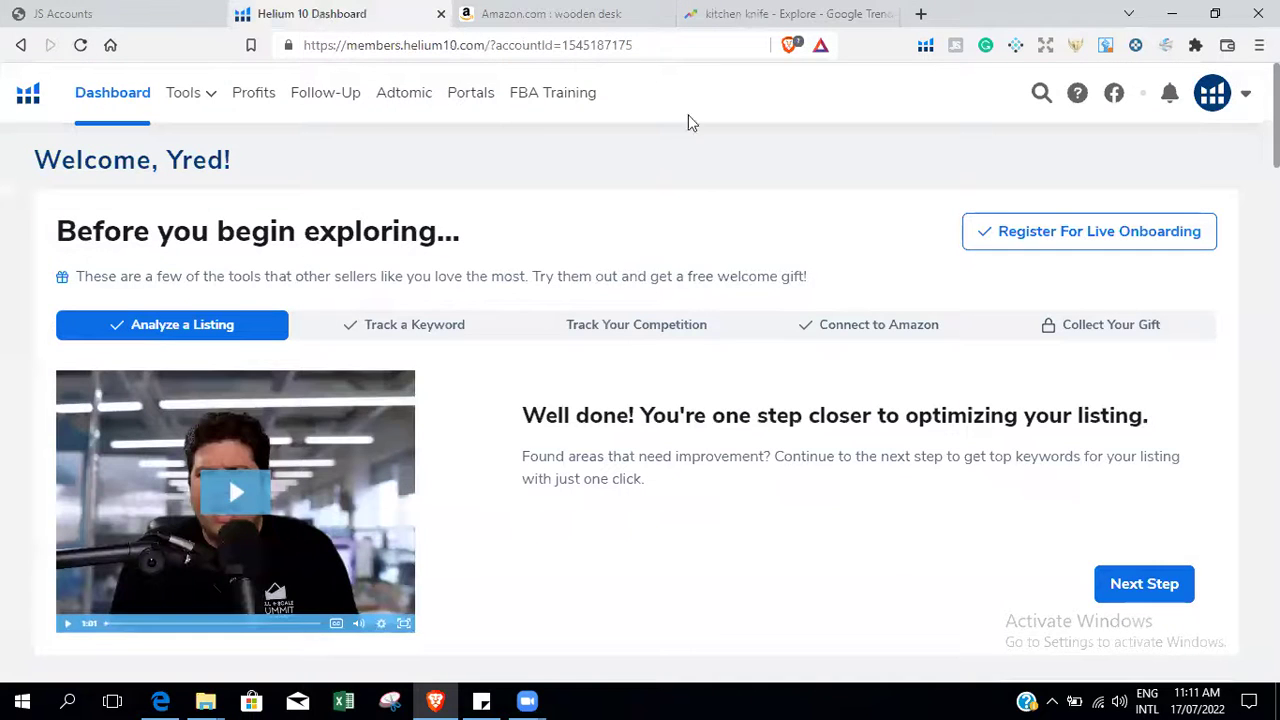
click(535, 12)
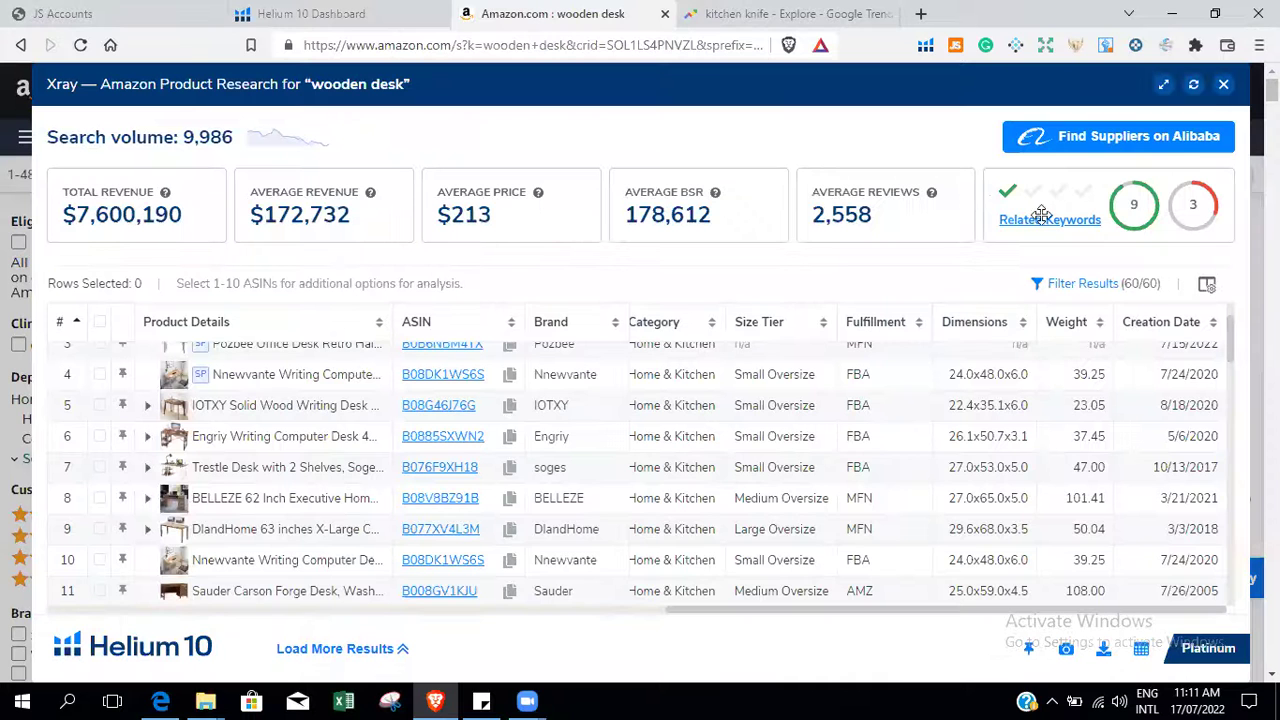
click(1226, 87)
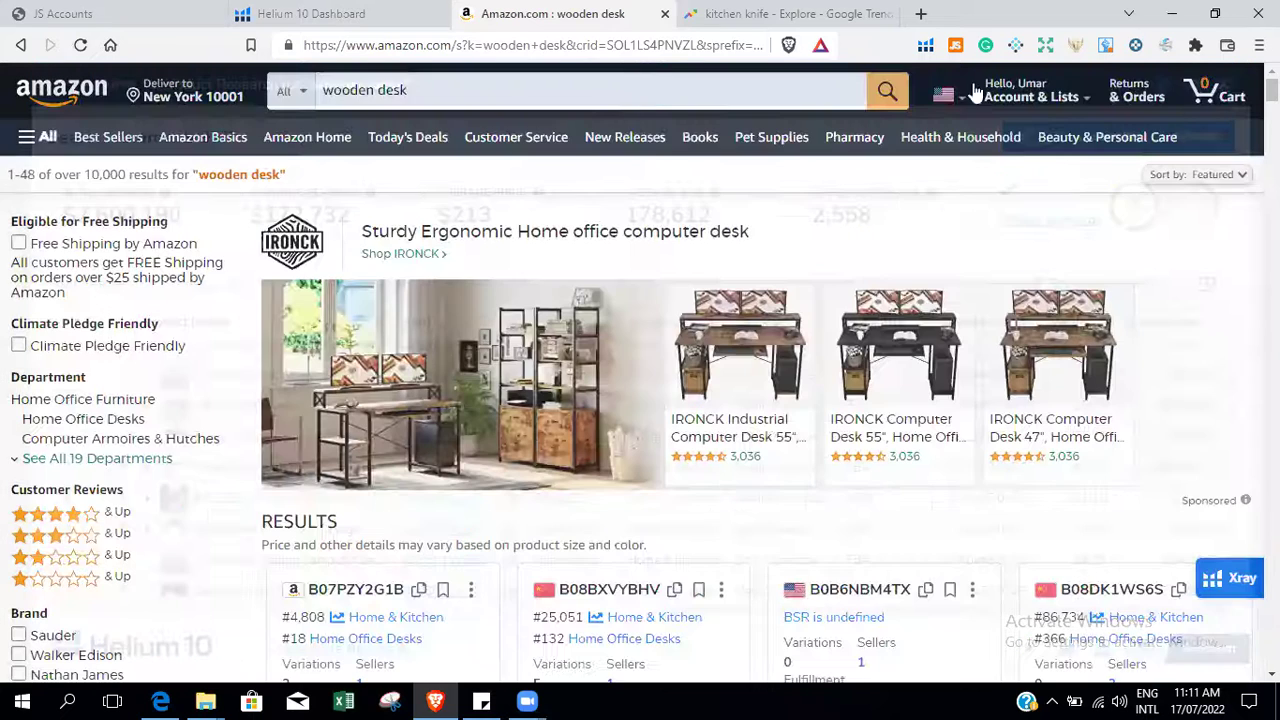
click(579, 89)
key(BackSpace)
key(BackSpace)
key(BackSpace)
key(BackSpace)
key(BackSpace)
key(BackSpace)
key(BackSpace)
key(BackSpace)
key(BackSpace)
key(BackSpace)
key(BackSpace)
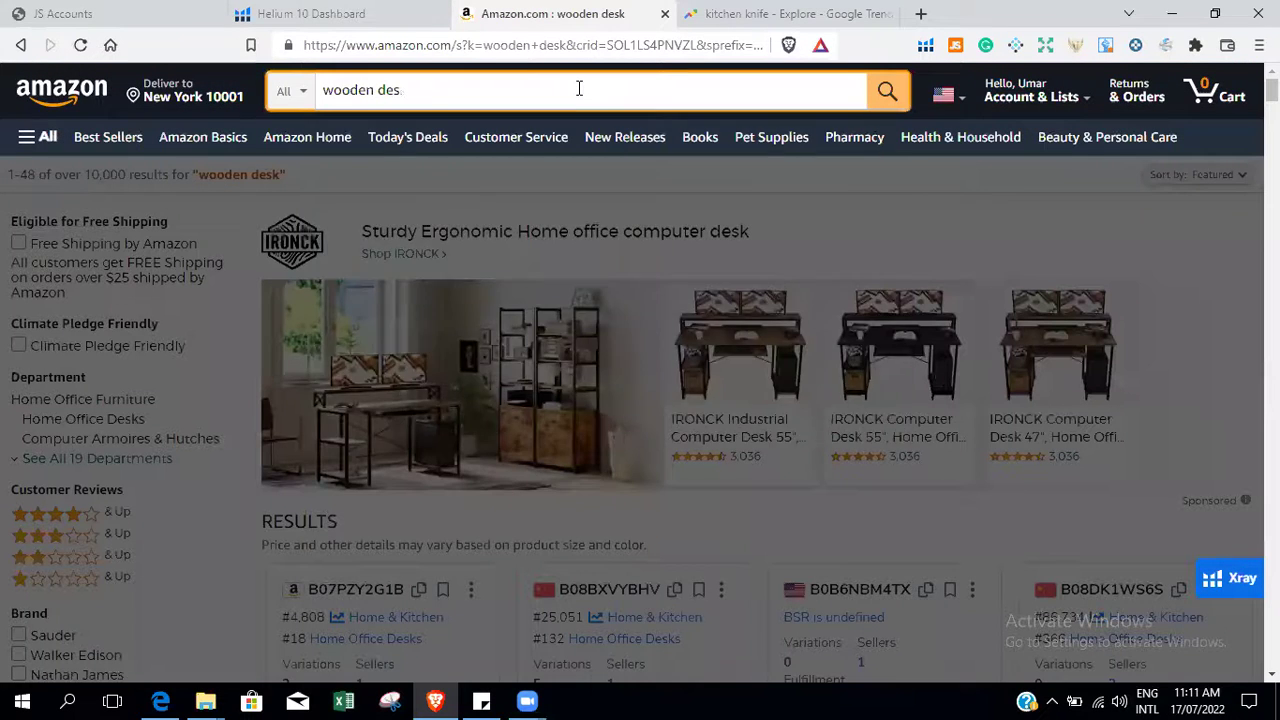
text(kit)
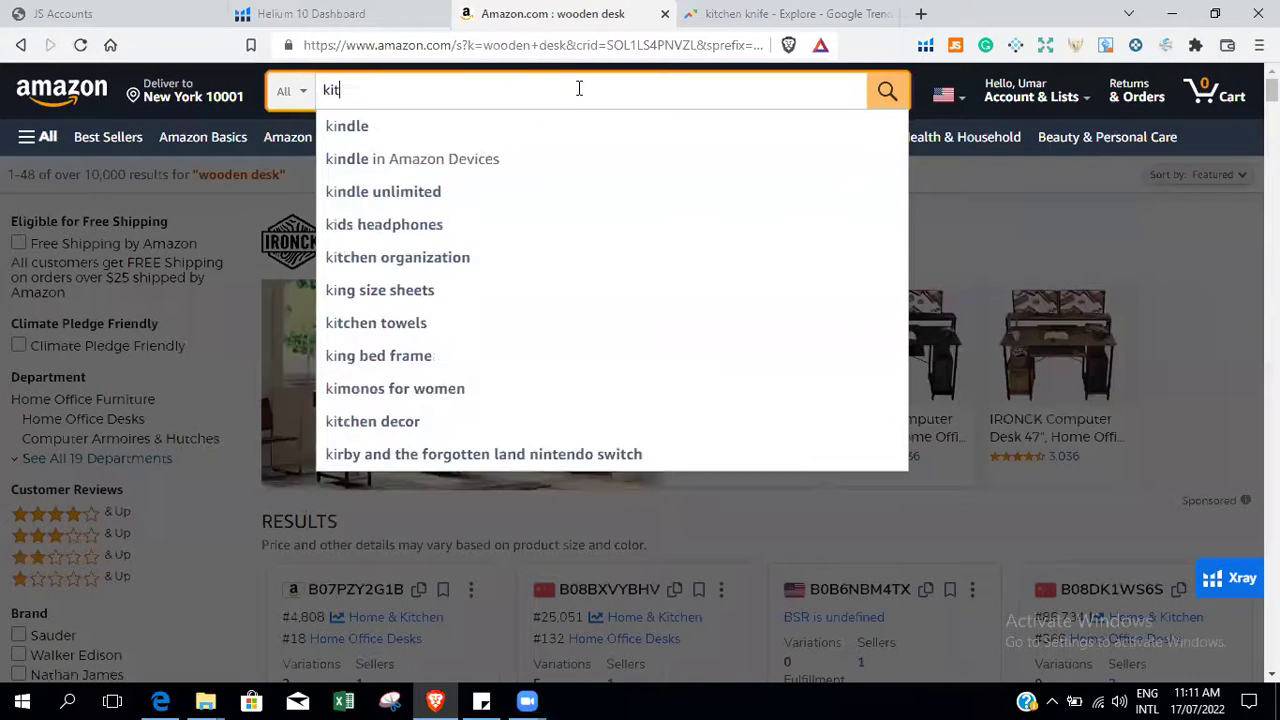
text(chen k)
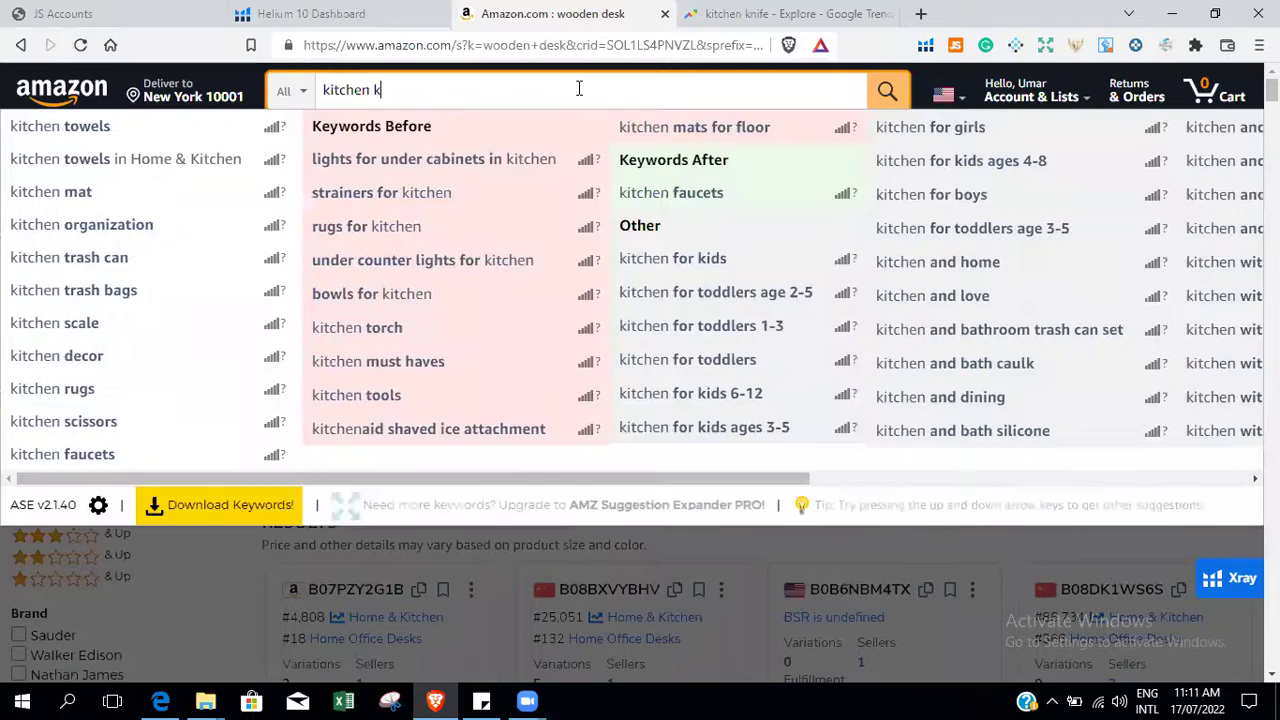
text(nife)
key(Return)
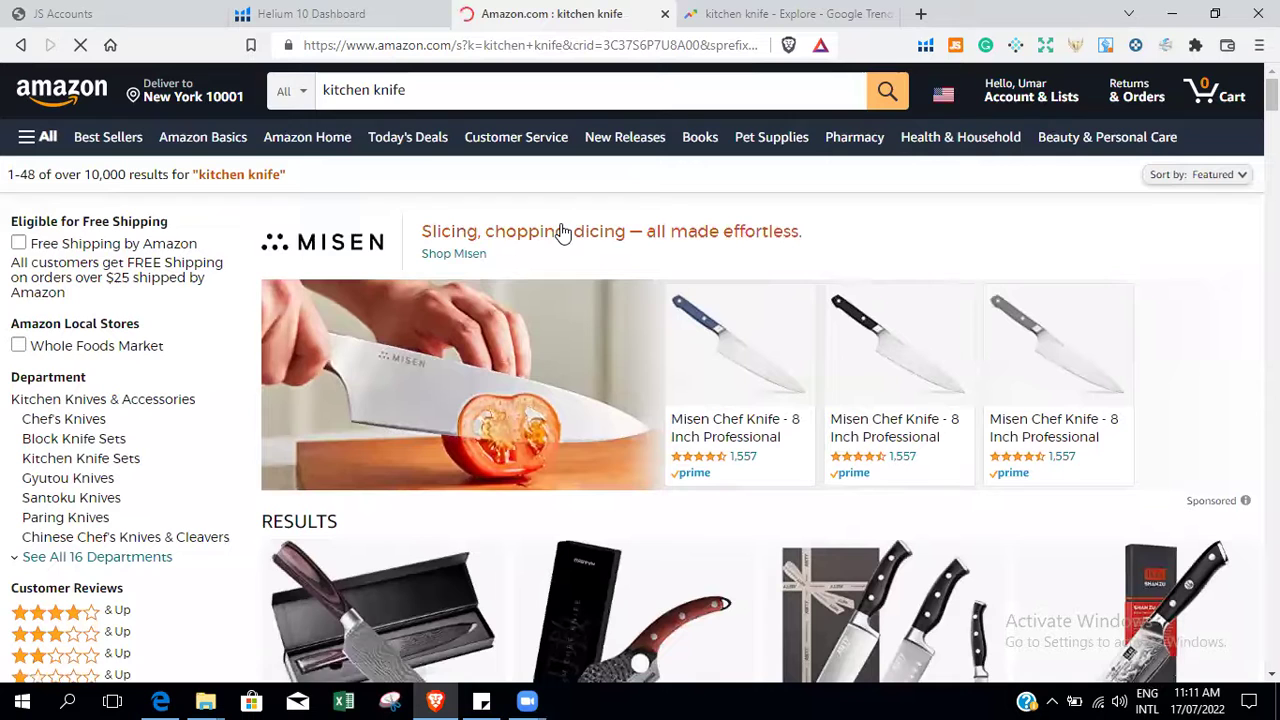
Run Helium 10 Xray product research on the kitchen knife results and examine the report.
click(925, 45)
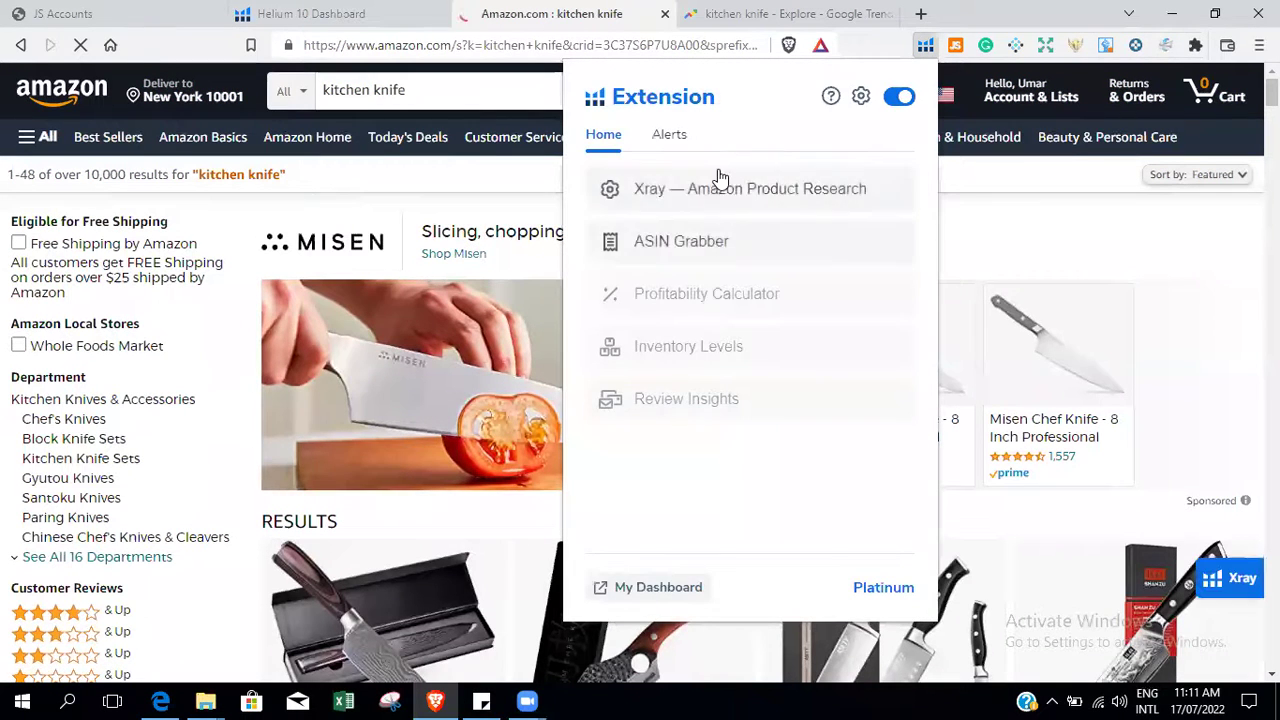
click(724, 189)
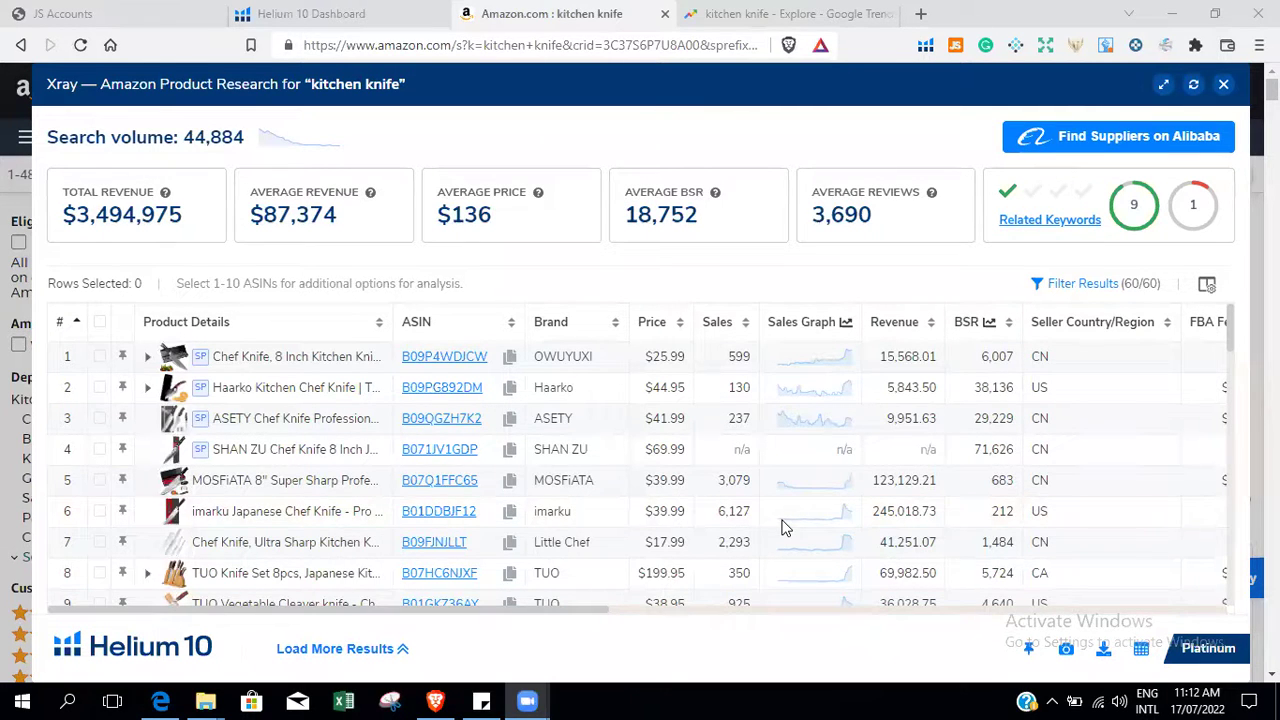
mouse_move(716, 195)
scroll(1231, 328, down, 2)
scroll(1231, 328, up, 2)
click(310, 13)
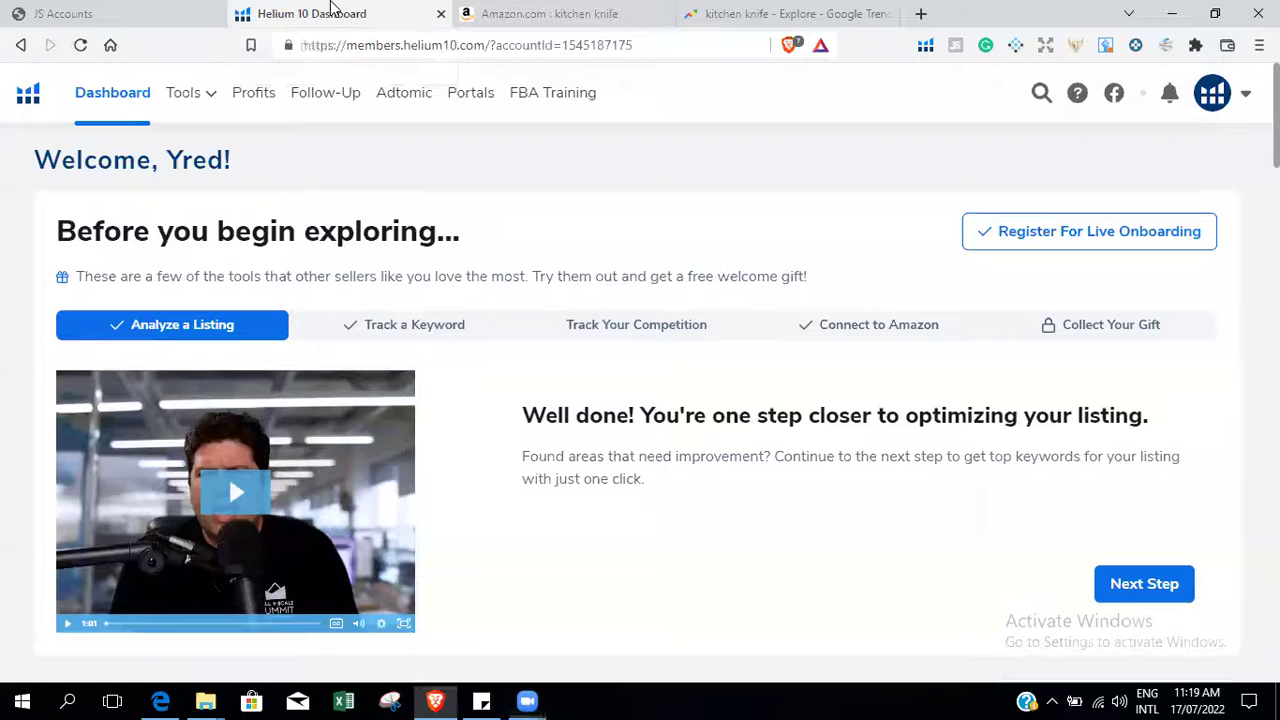
click(572, 12)
click(772, 12)
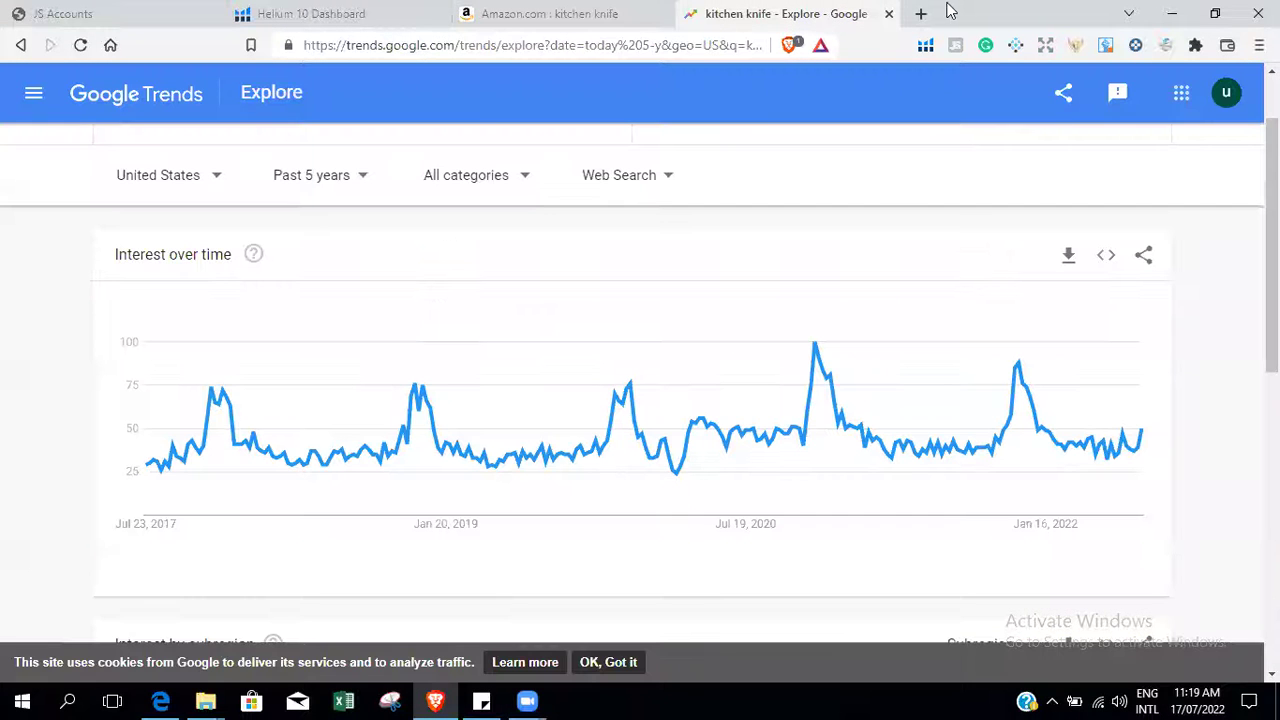
click(362, 12)
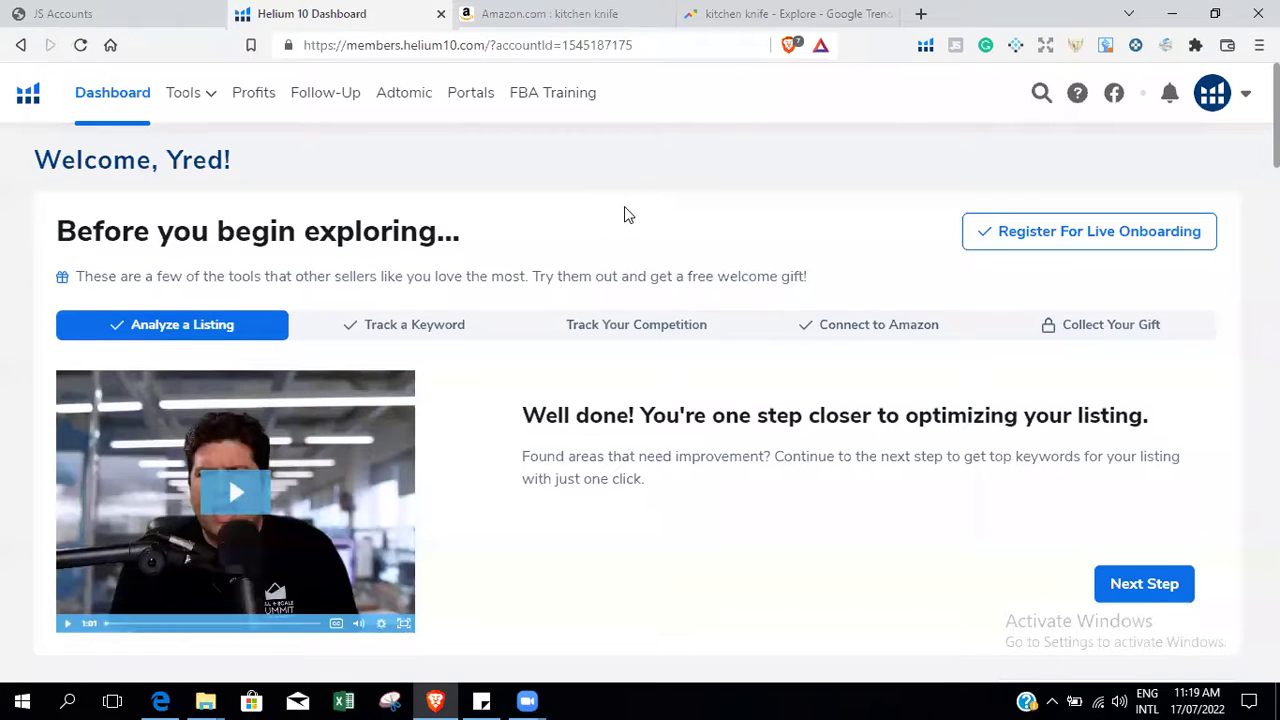
click(790, 12)
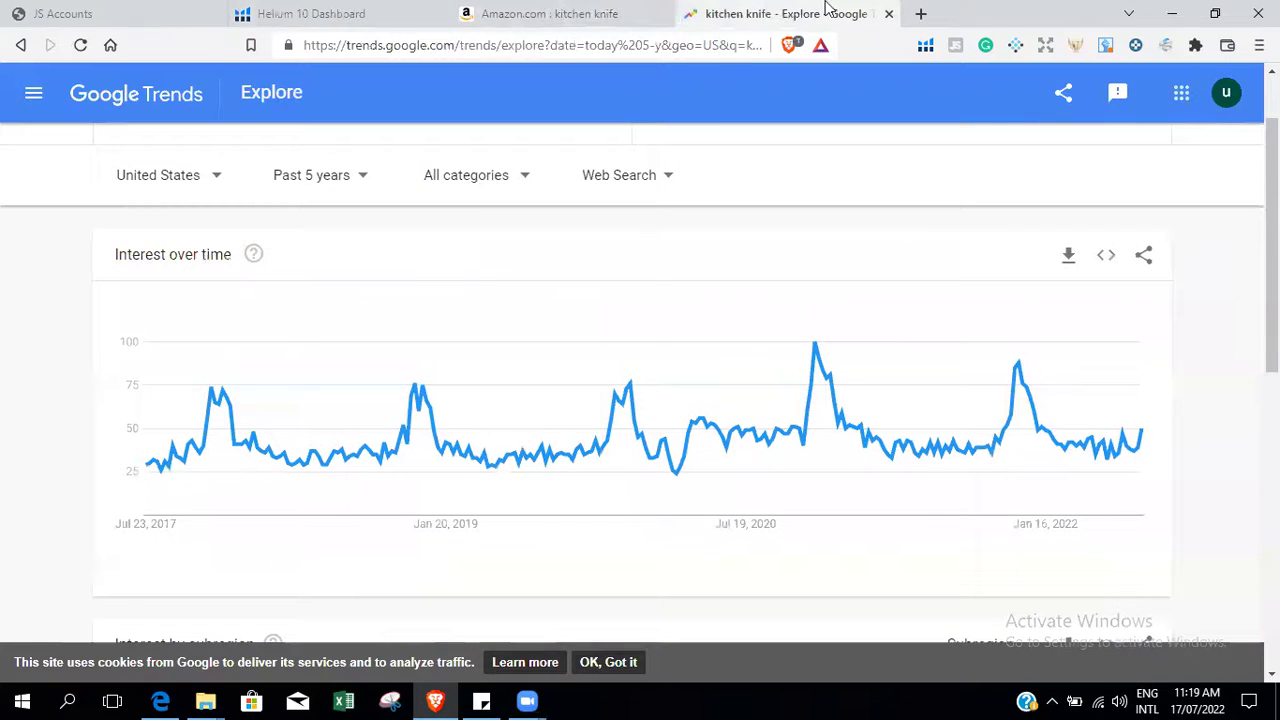
Search Google for "helium 10 chrome extension" in a new browser tab and open the extension's Chrome Web Store page.
click(920, 15)
text(goo)
key(Return)
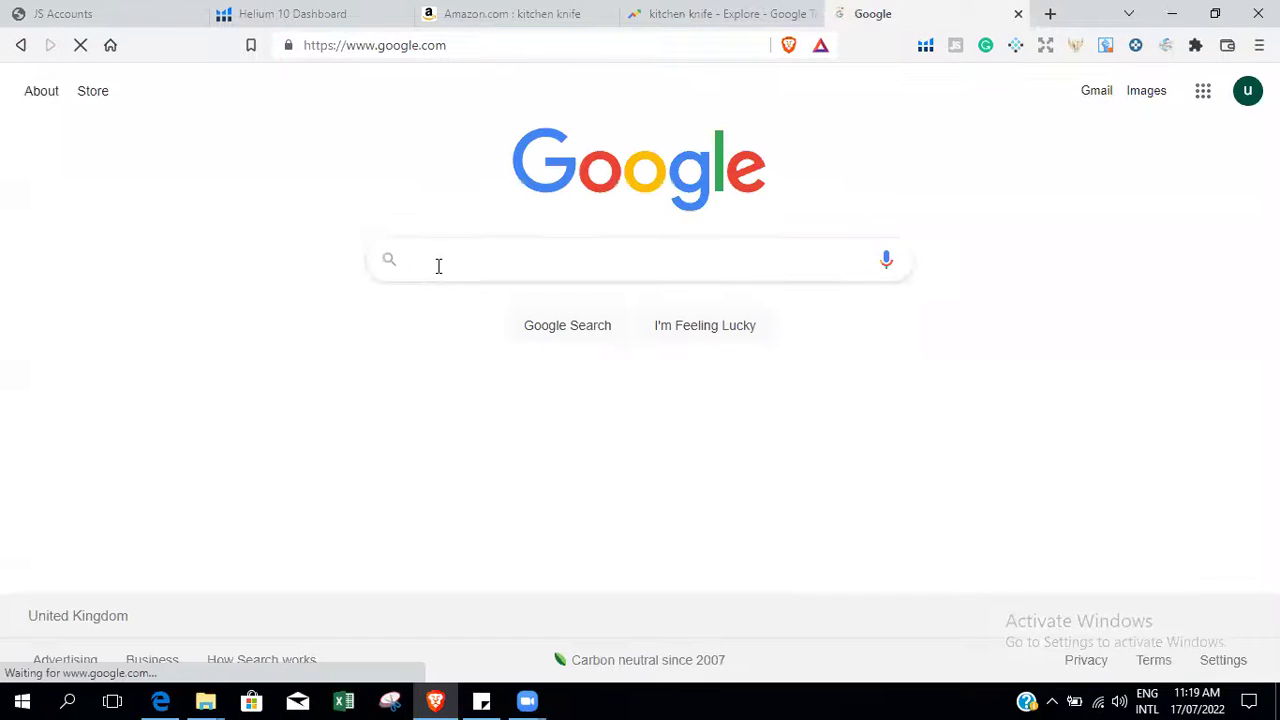
click(438, 265)
text(heliu)
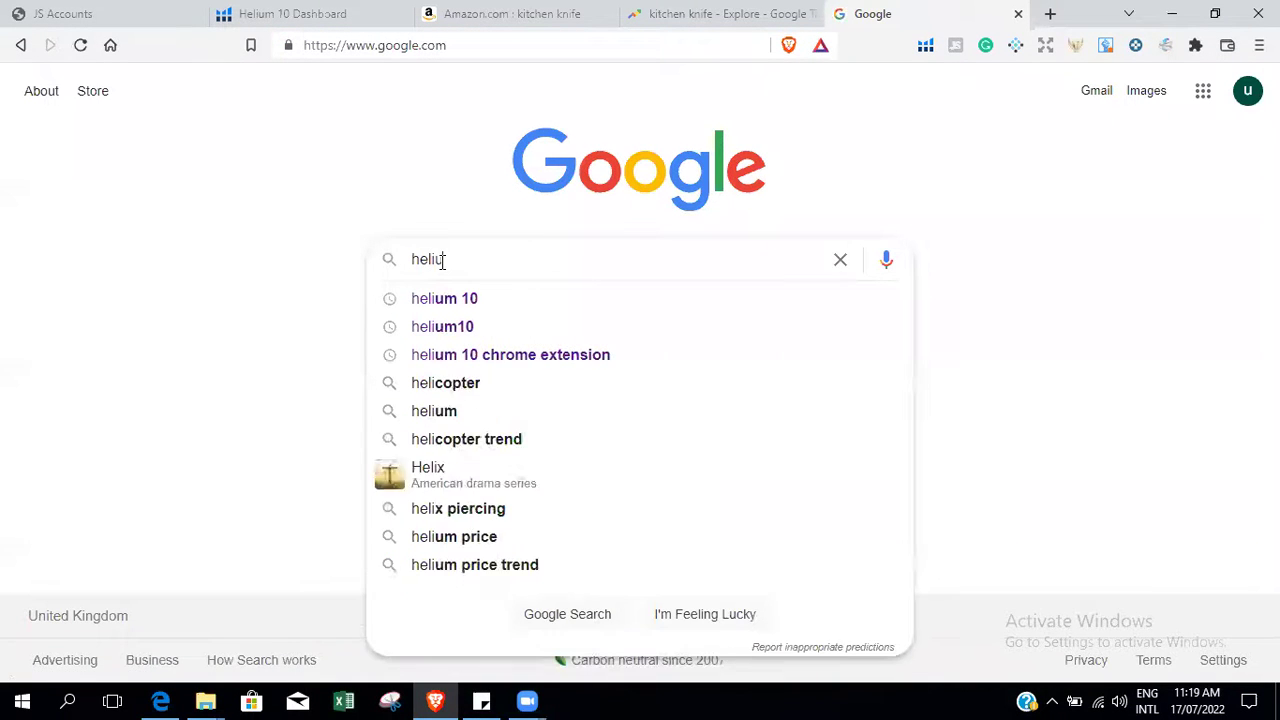
text(m)
click(551, 361)
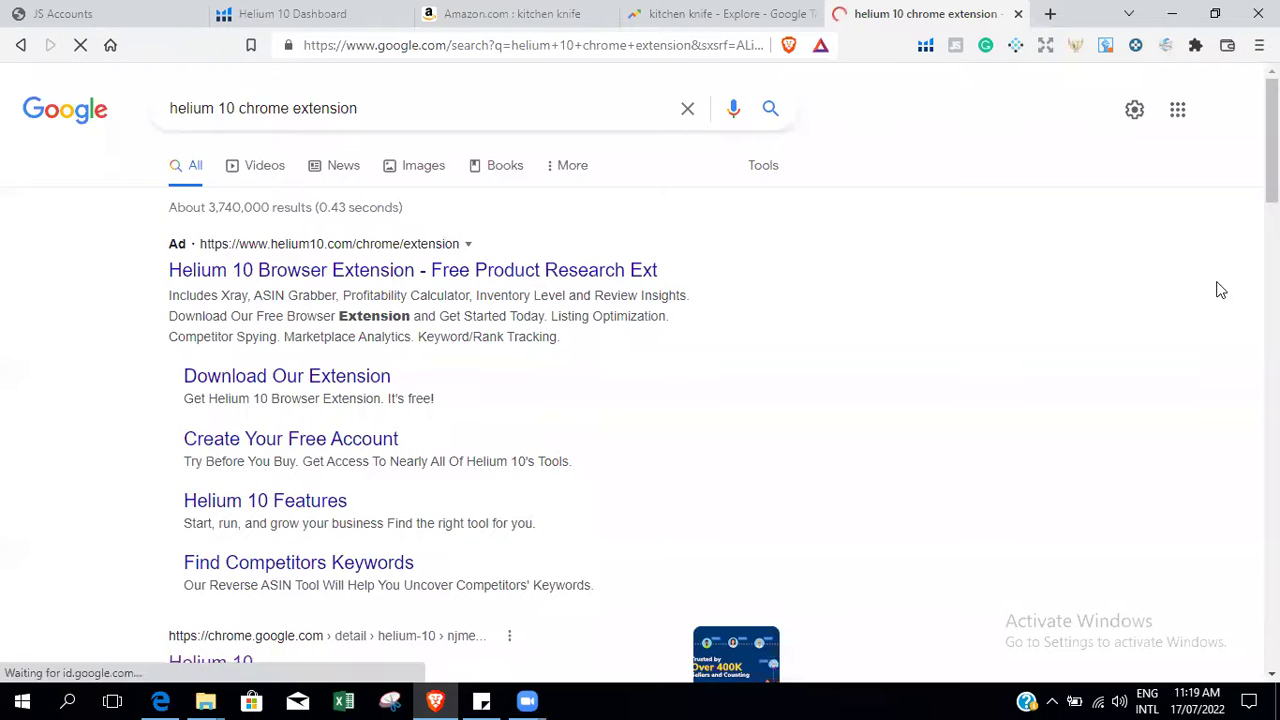
scroll(250, 245, down, 4)
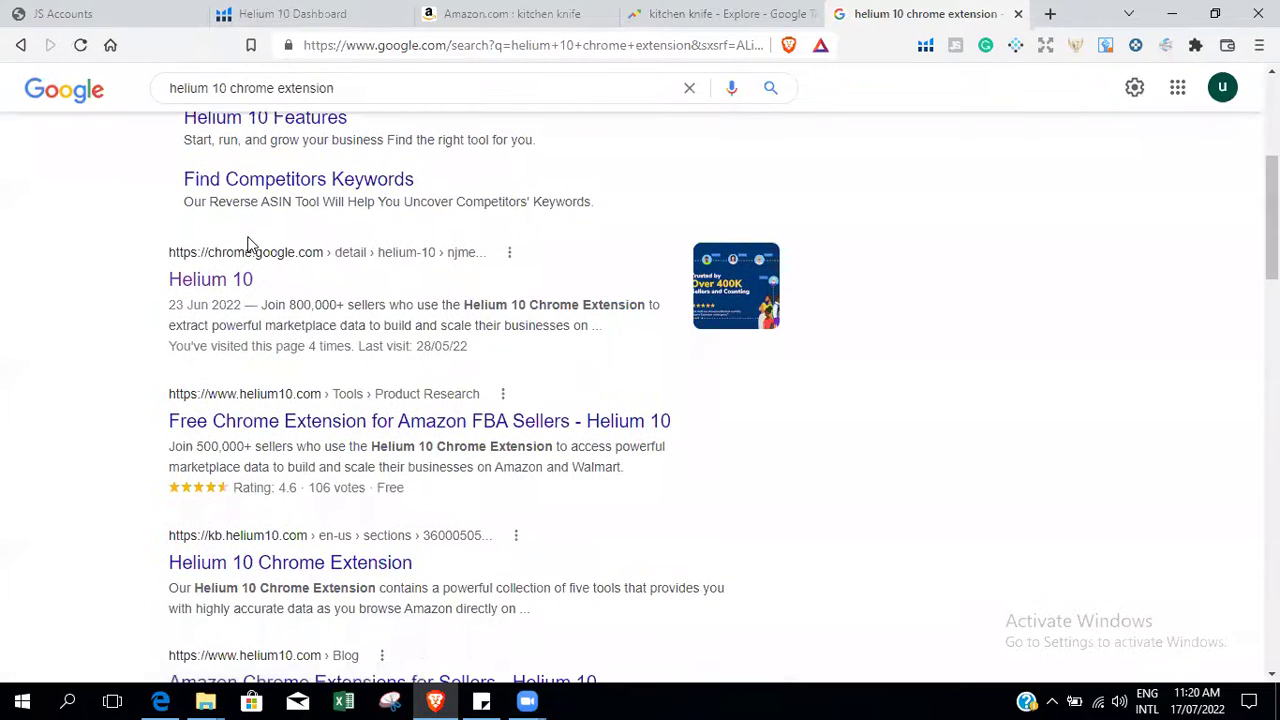
click(246, 280)
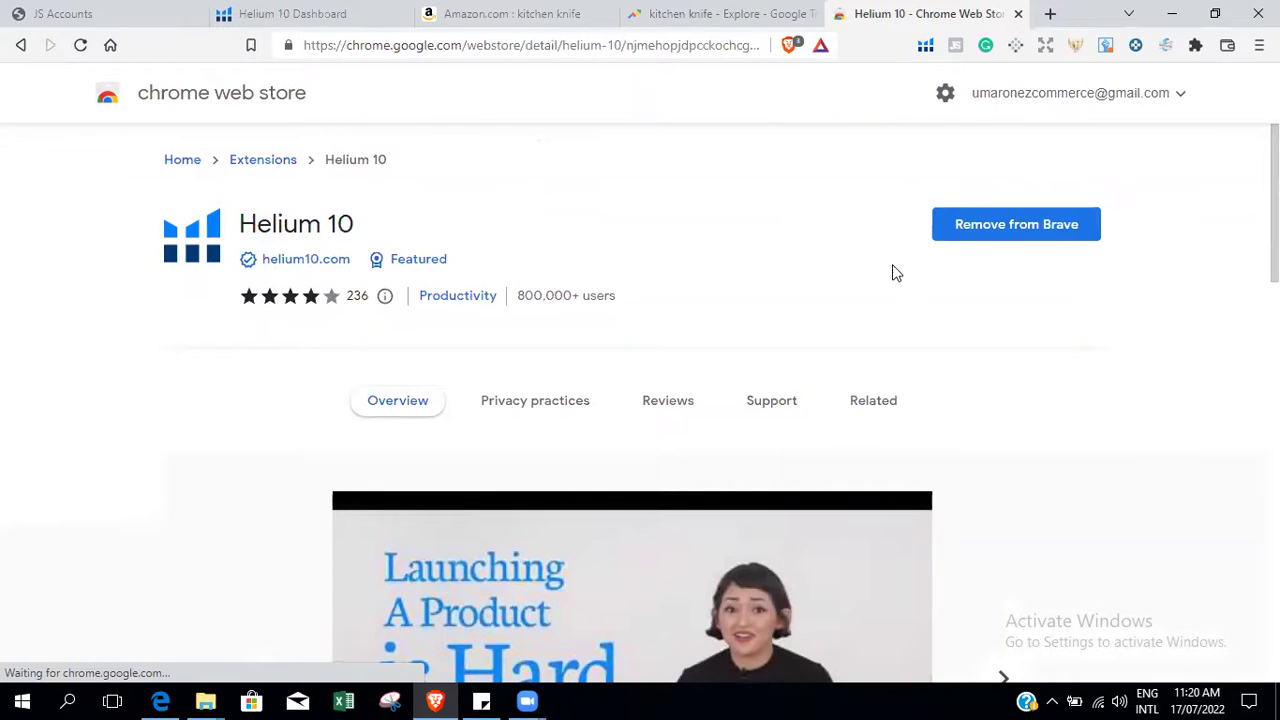
Remove the Helium 10 extension from Brave and answer the uninstall survey with "There's a bug", "Other", "A year or more" and the top satisfaction rating.
click(1031, 231)
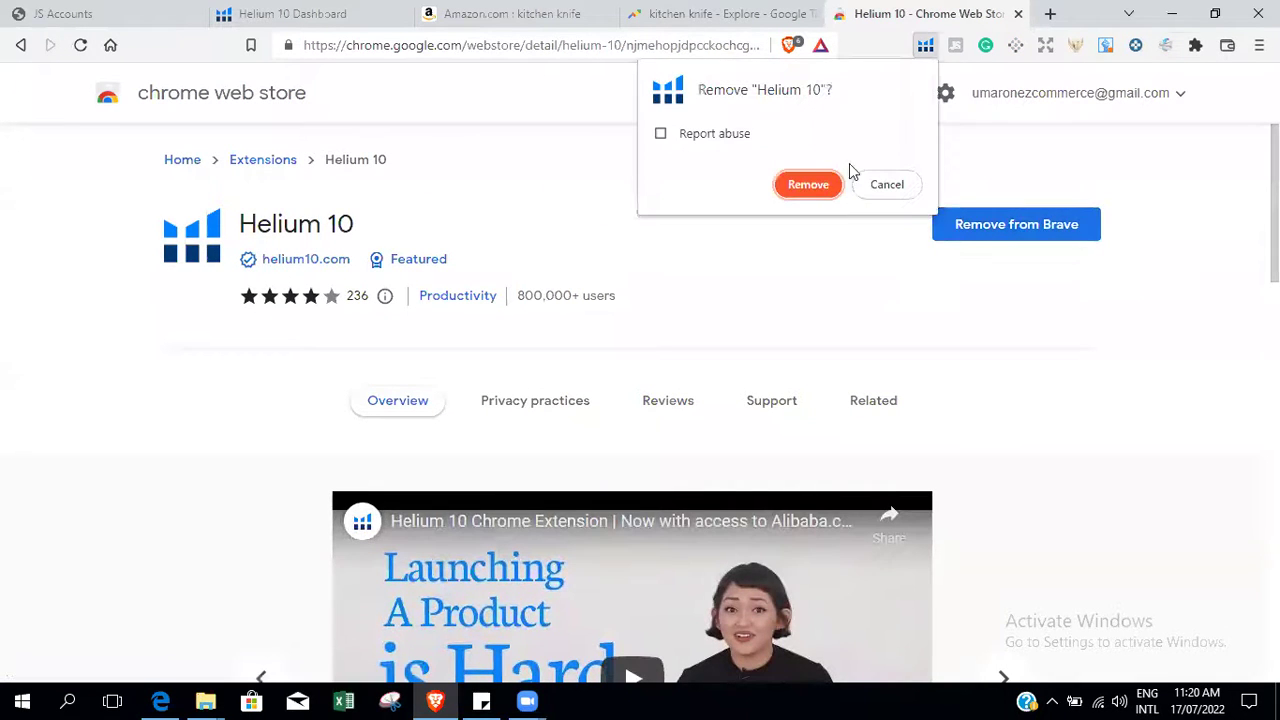
click(788, 184)
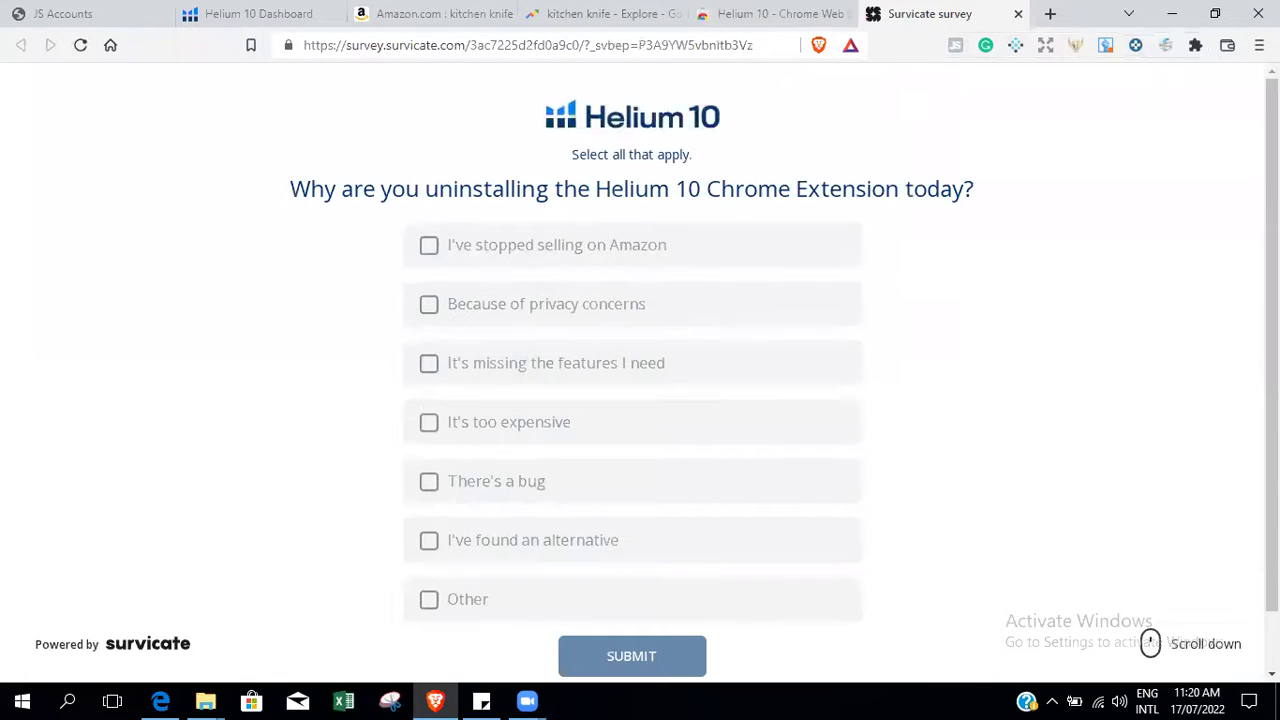
scroll(917, 403, down, 1)
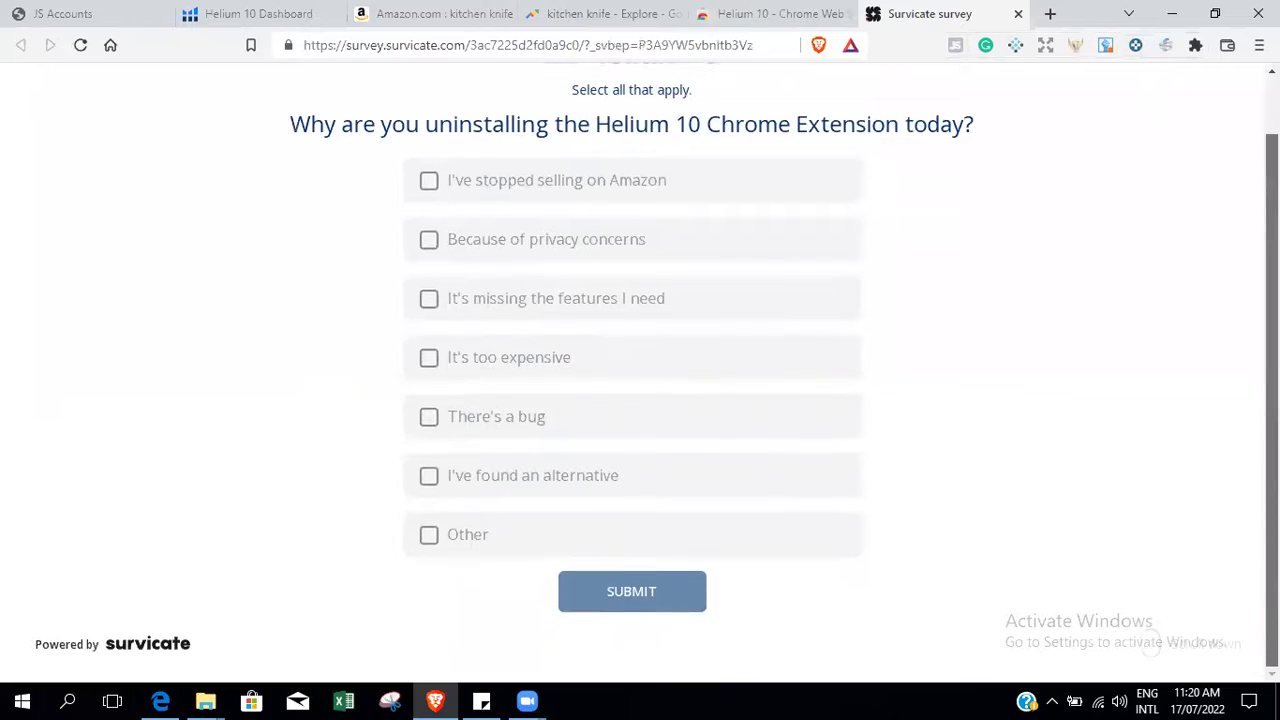
click(428, 537)
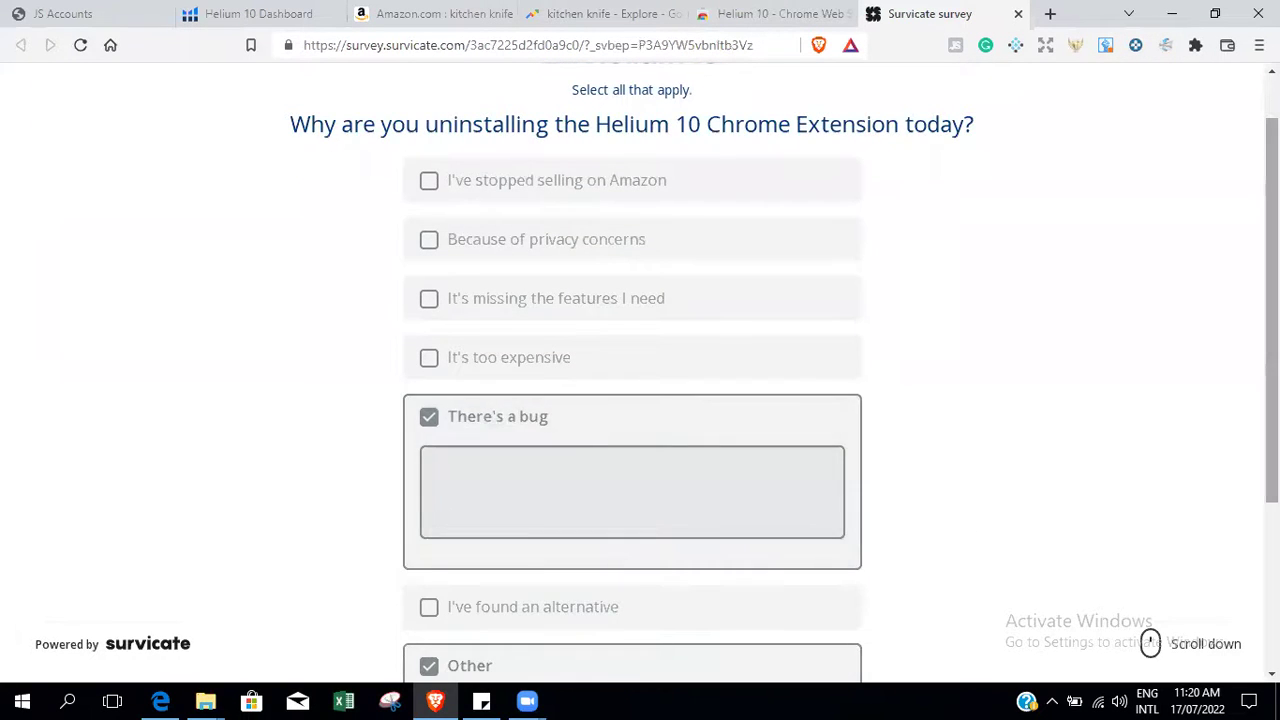
scroll(887, 381, down, 3)
click(617, 594)
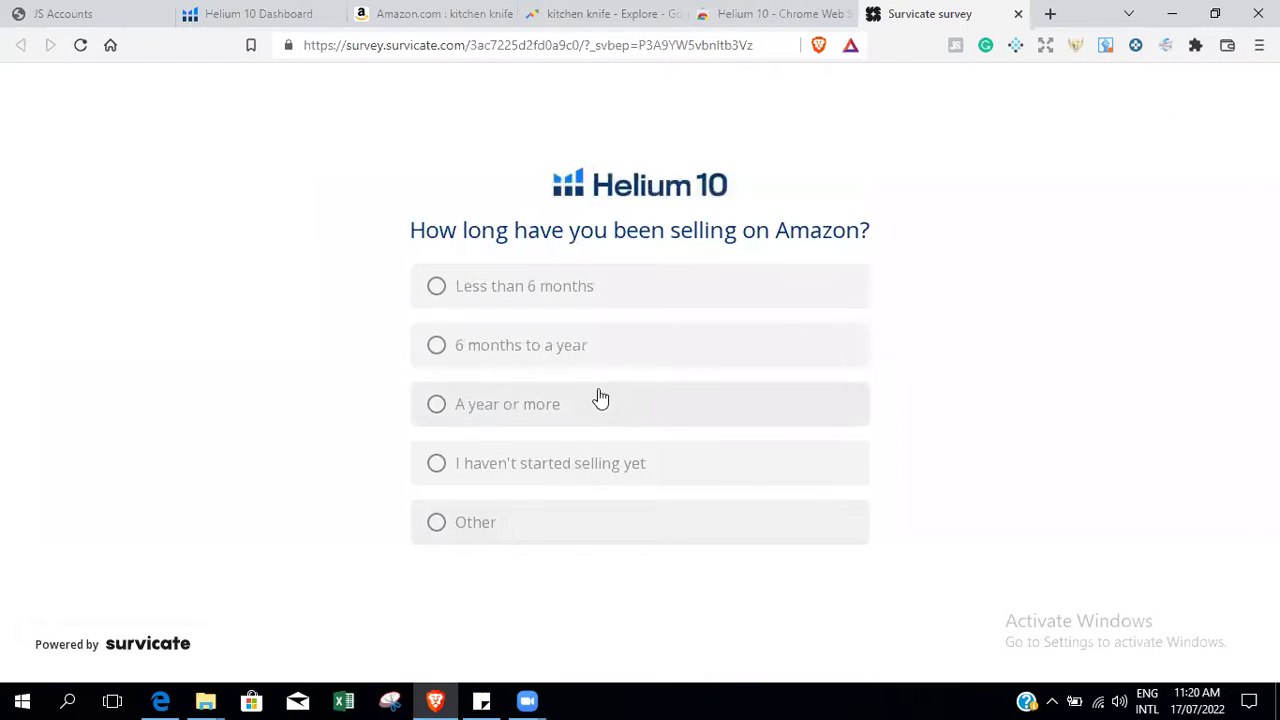
click(626, 422)
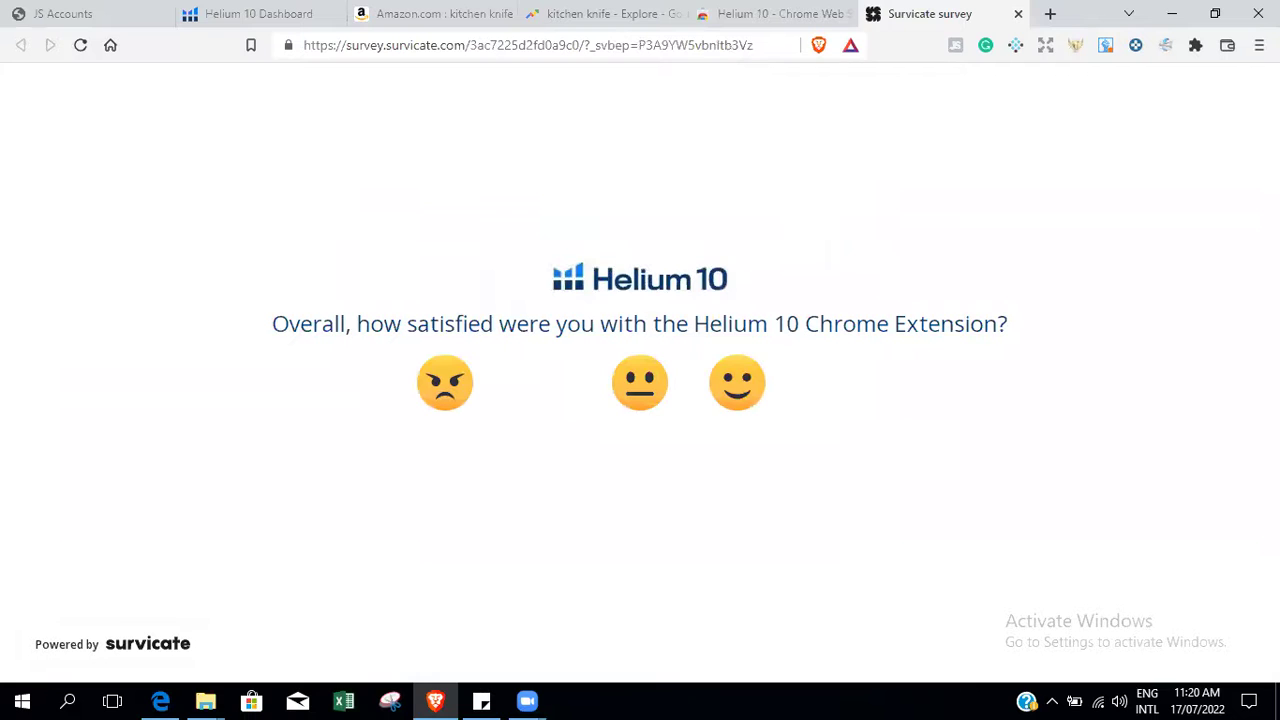
click(838, 415)
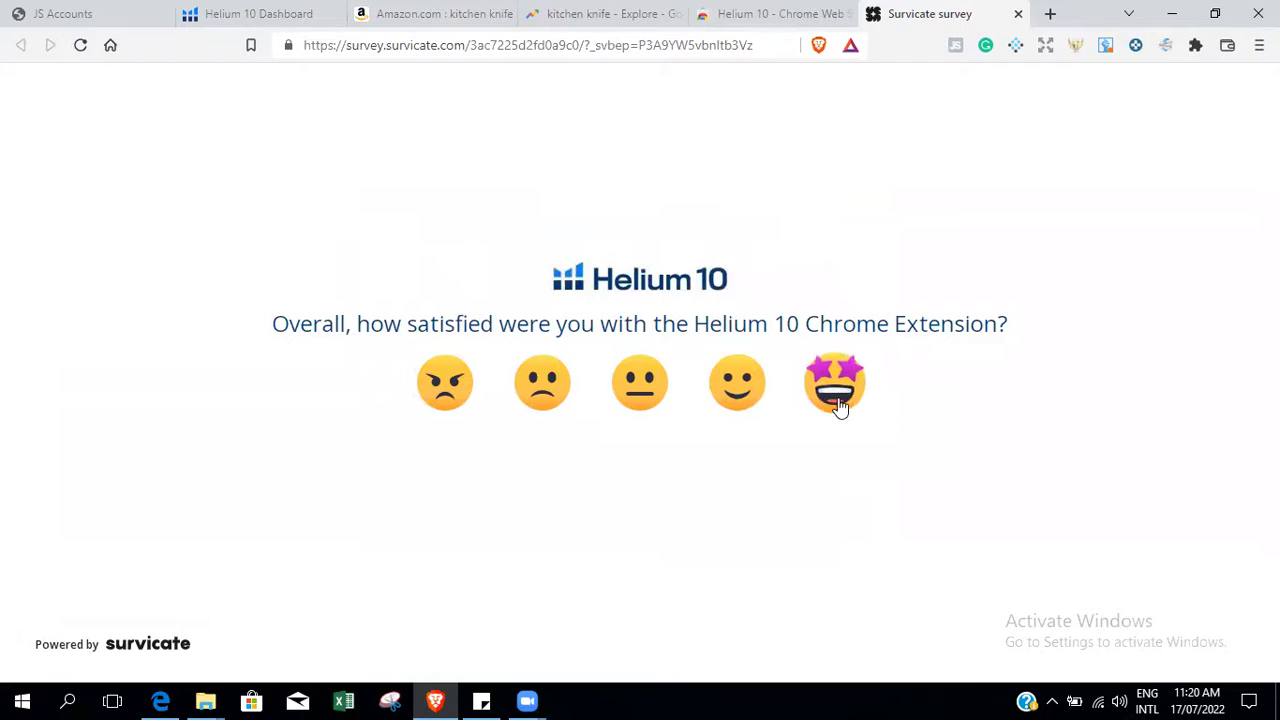
Reopen the Helium 10 store page from the survey, add the extension to Brave again and close its sign-up page.
click(647, 424)
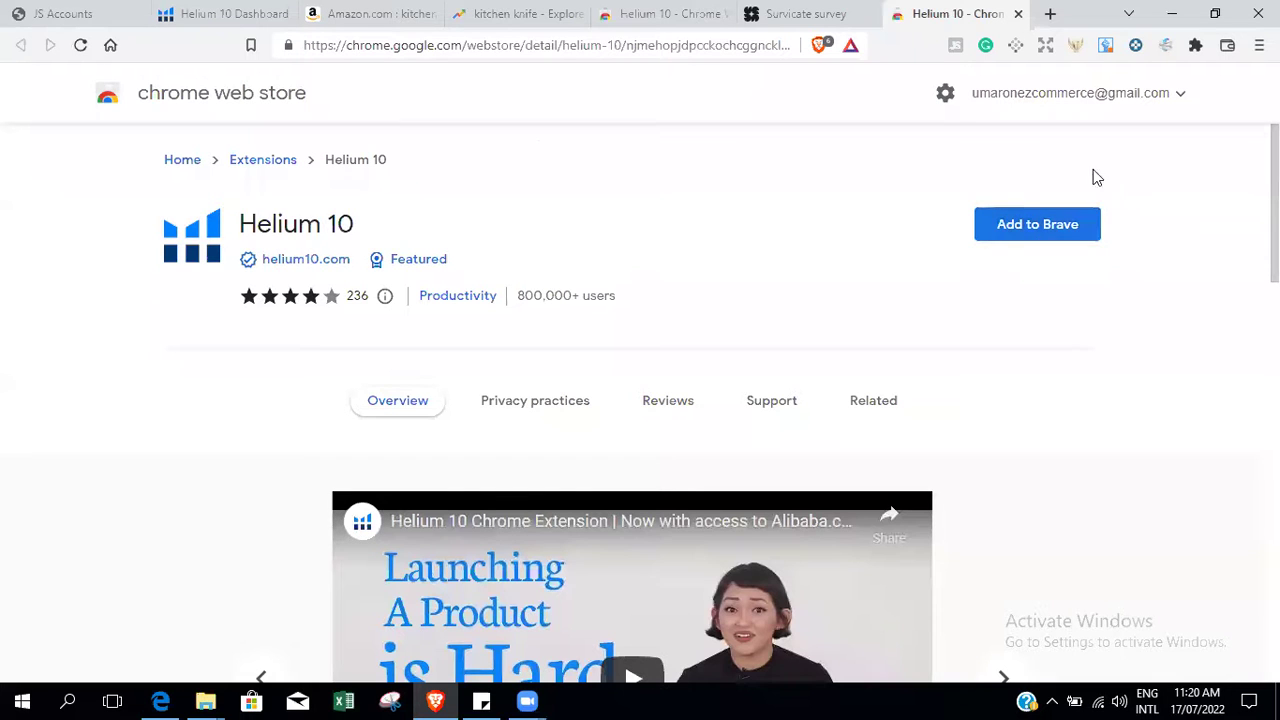
click(1039, 238)
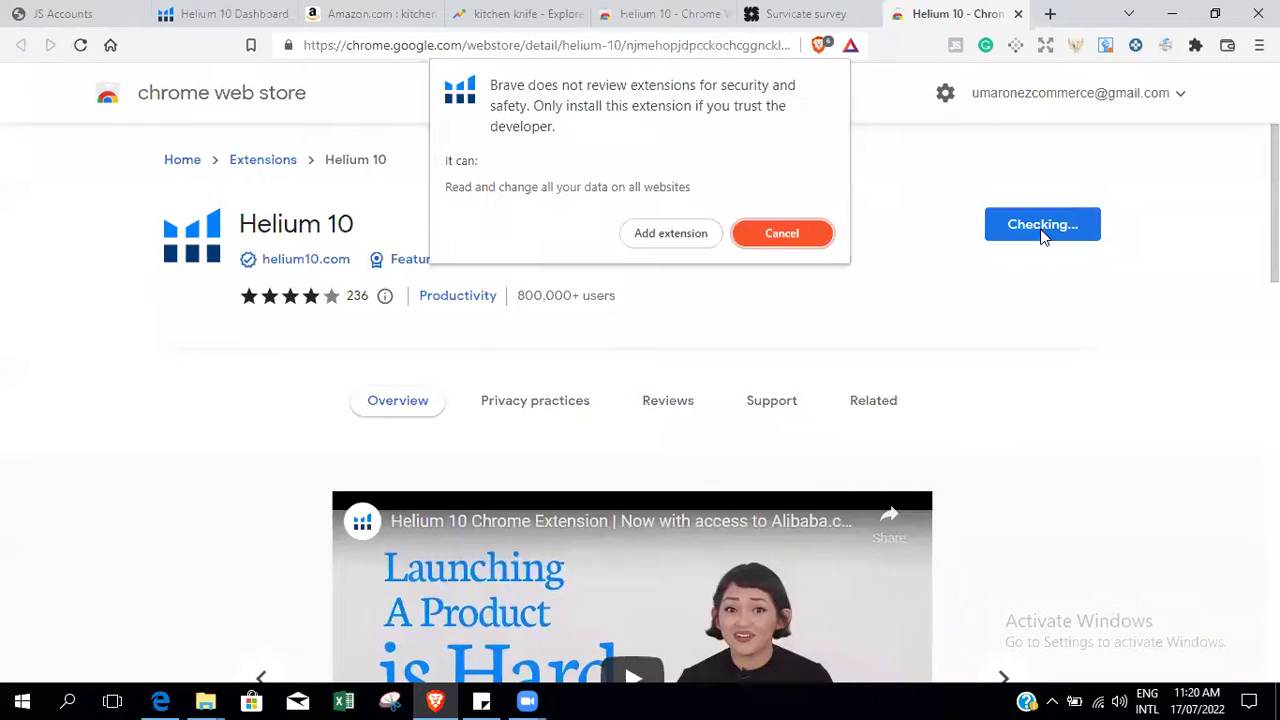
click(670, 238)
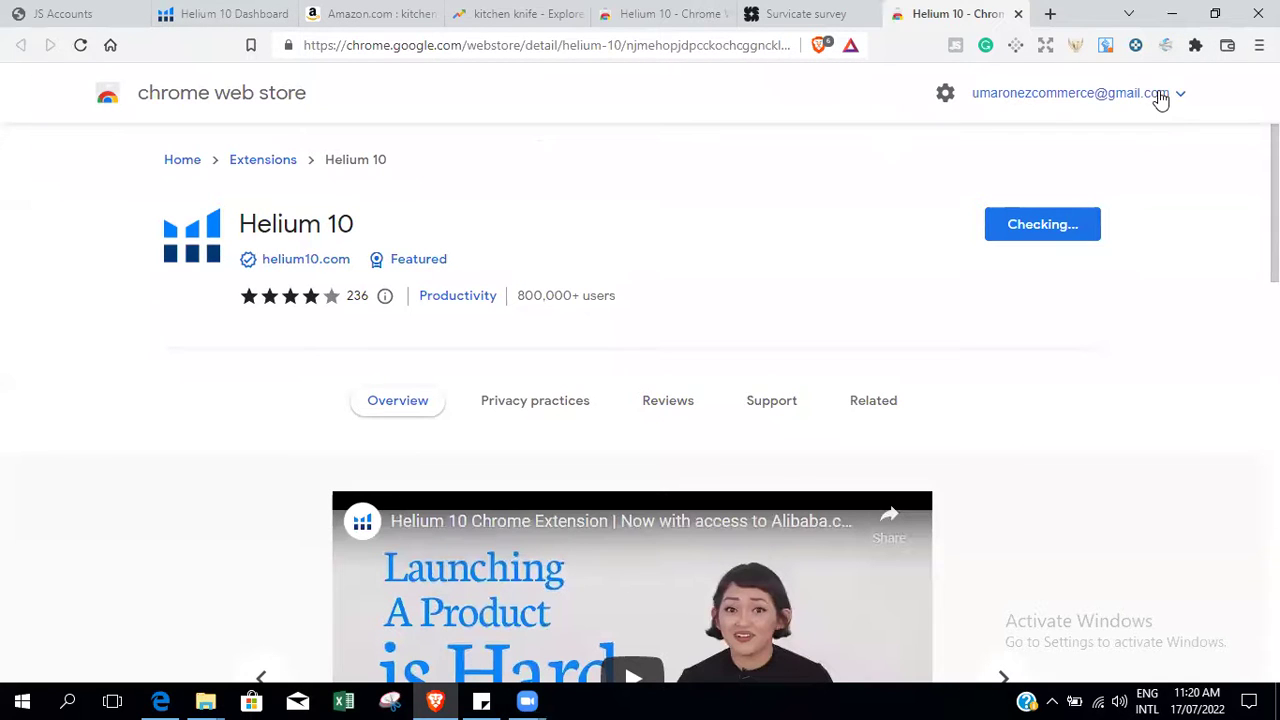
click(1195, 46)
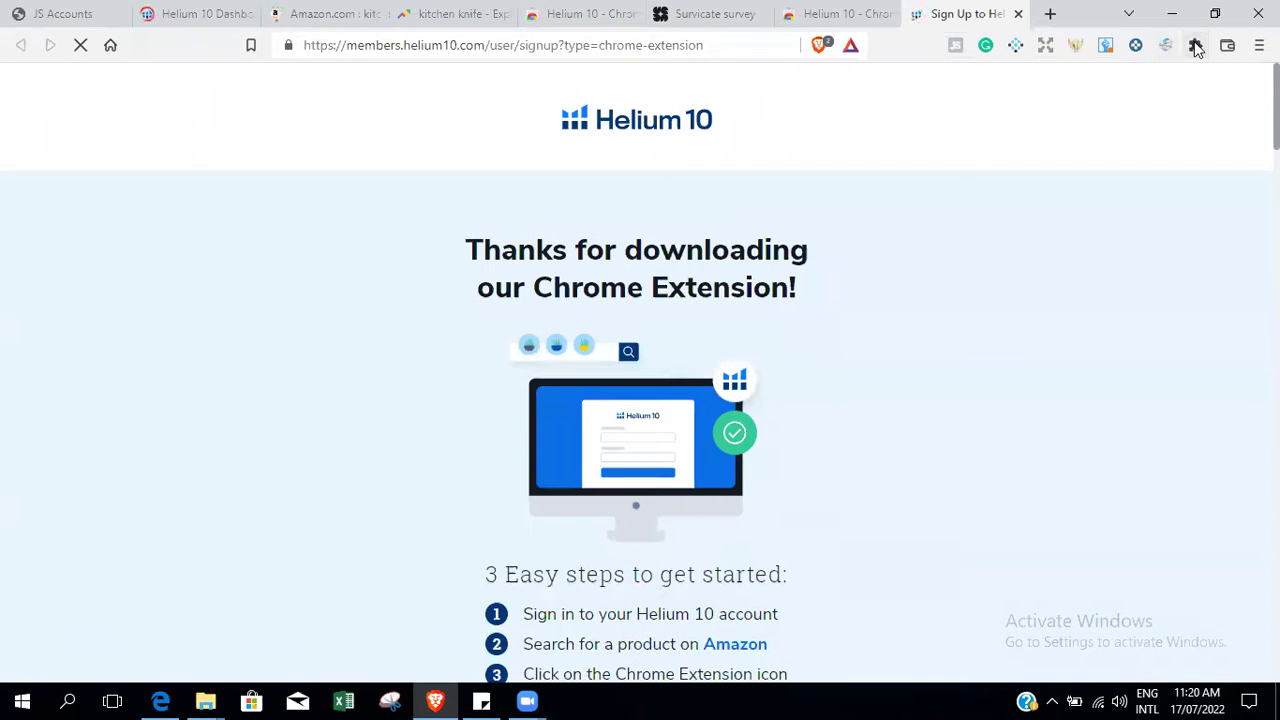
scroll(800, 285, down, 4)
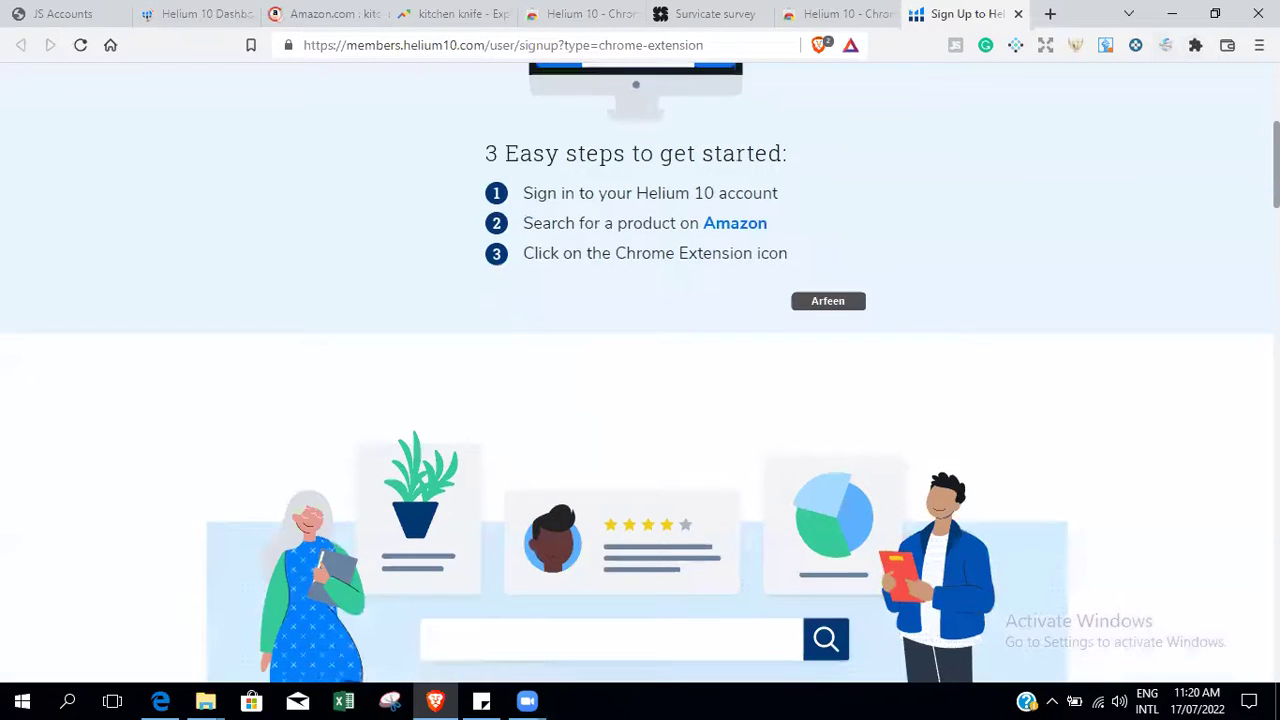
scroll(1170, 105, up, 4)
click(1018, 13)
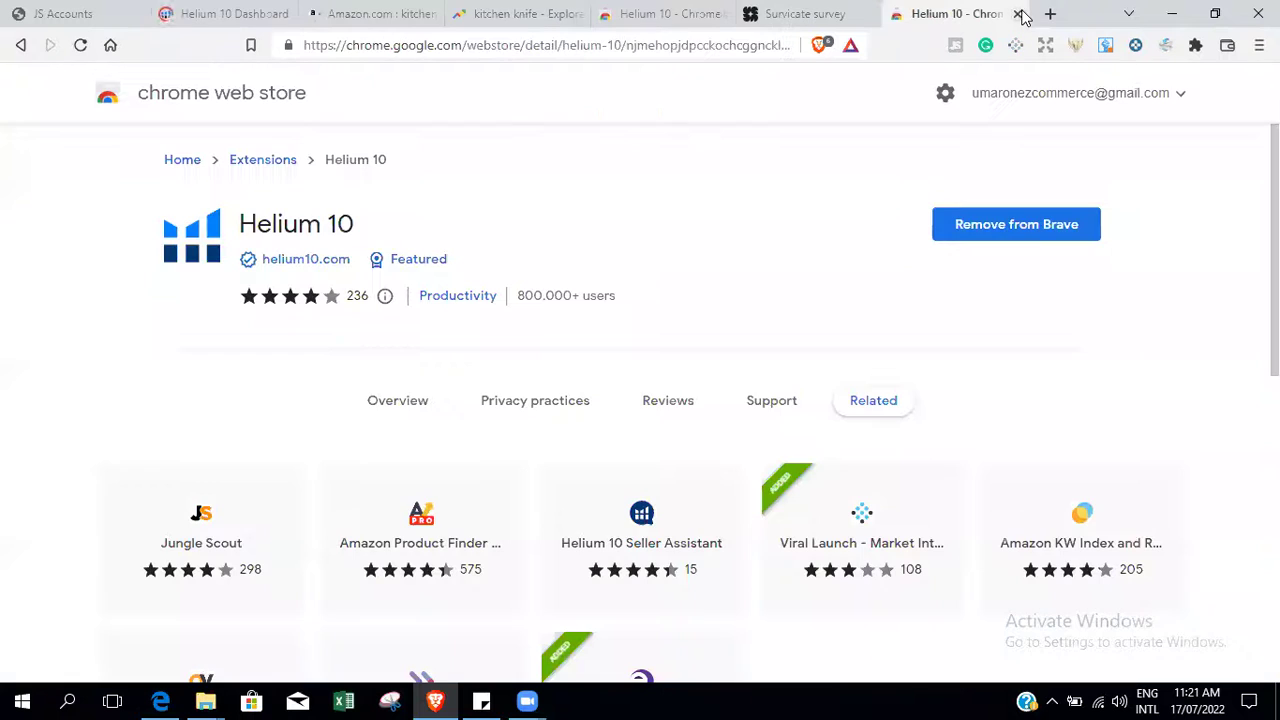
Pin the Helium 10 extension to the browser toolbar and move its icon beside the Jungle Scout icon.
click(1195, 45)
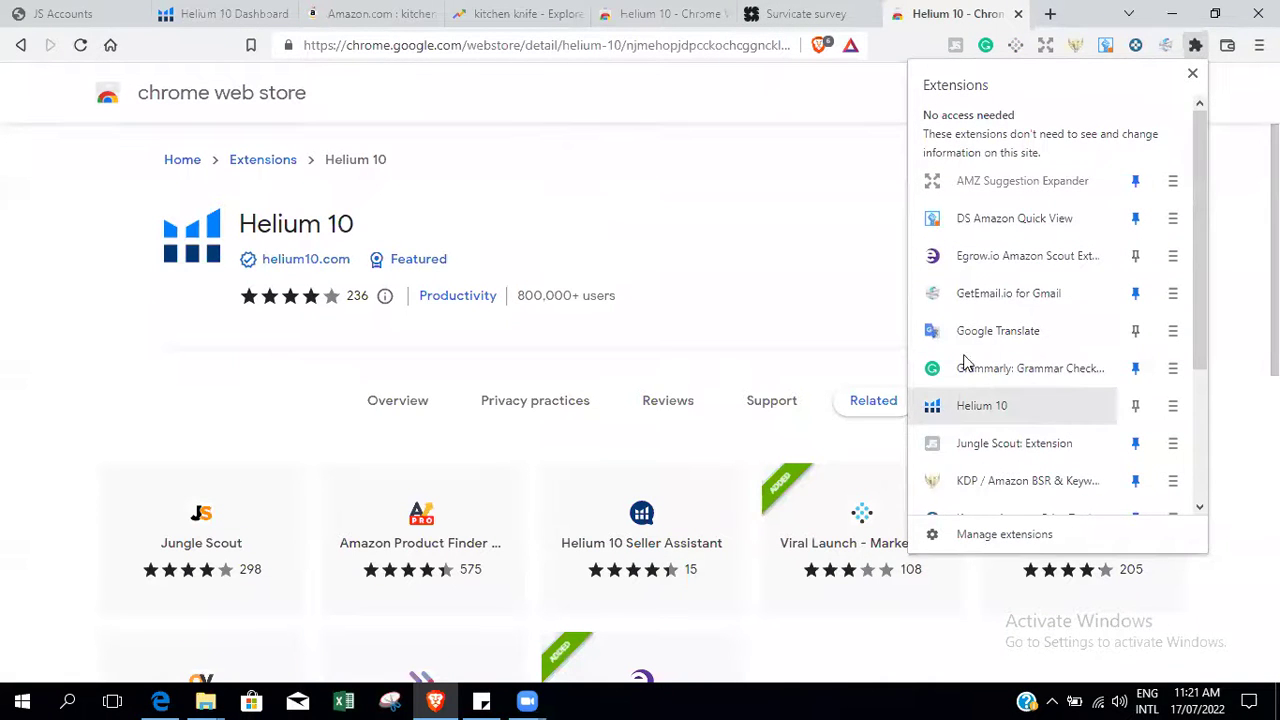
click(729, 238)
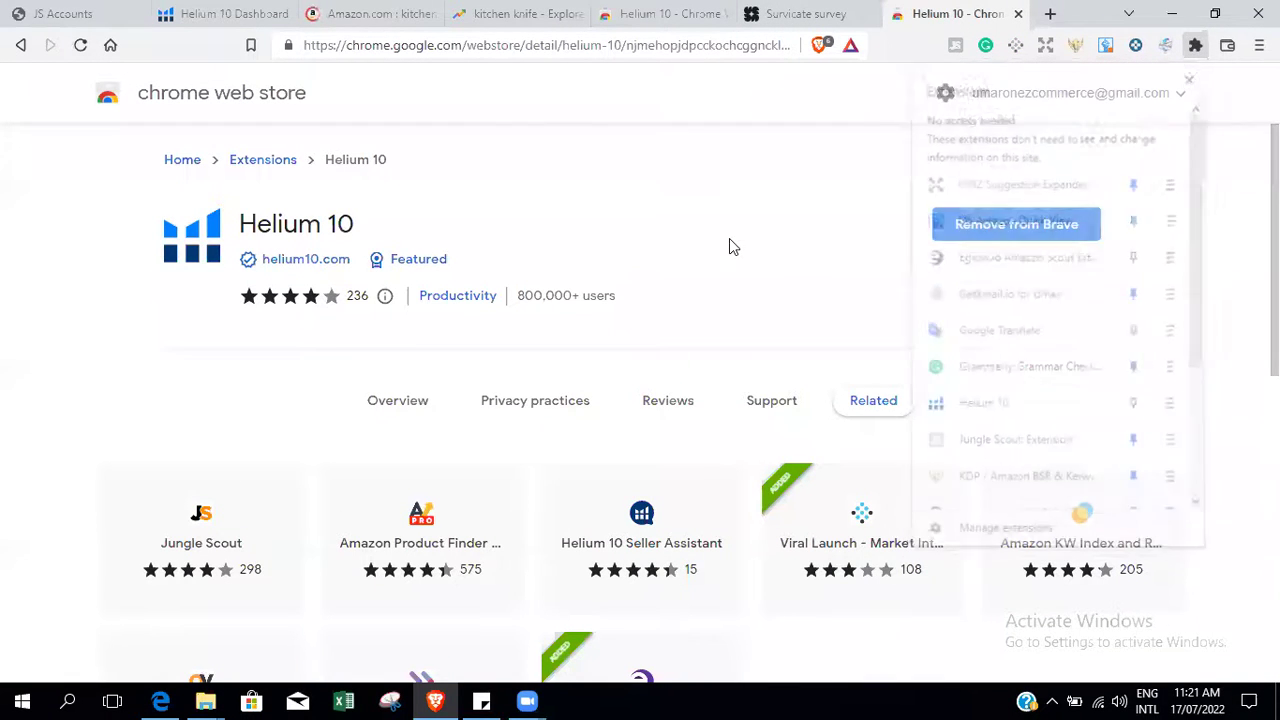
click(1194, 46)
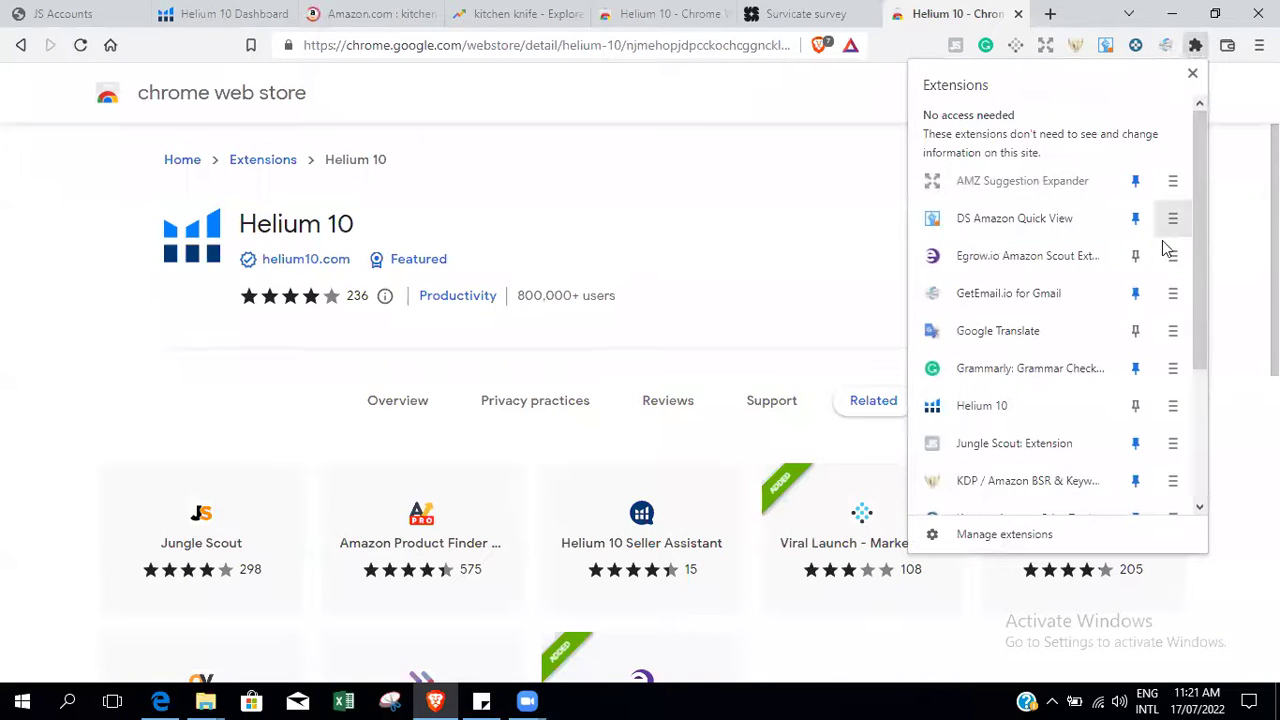
scroll(1196, 260, down, 2)
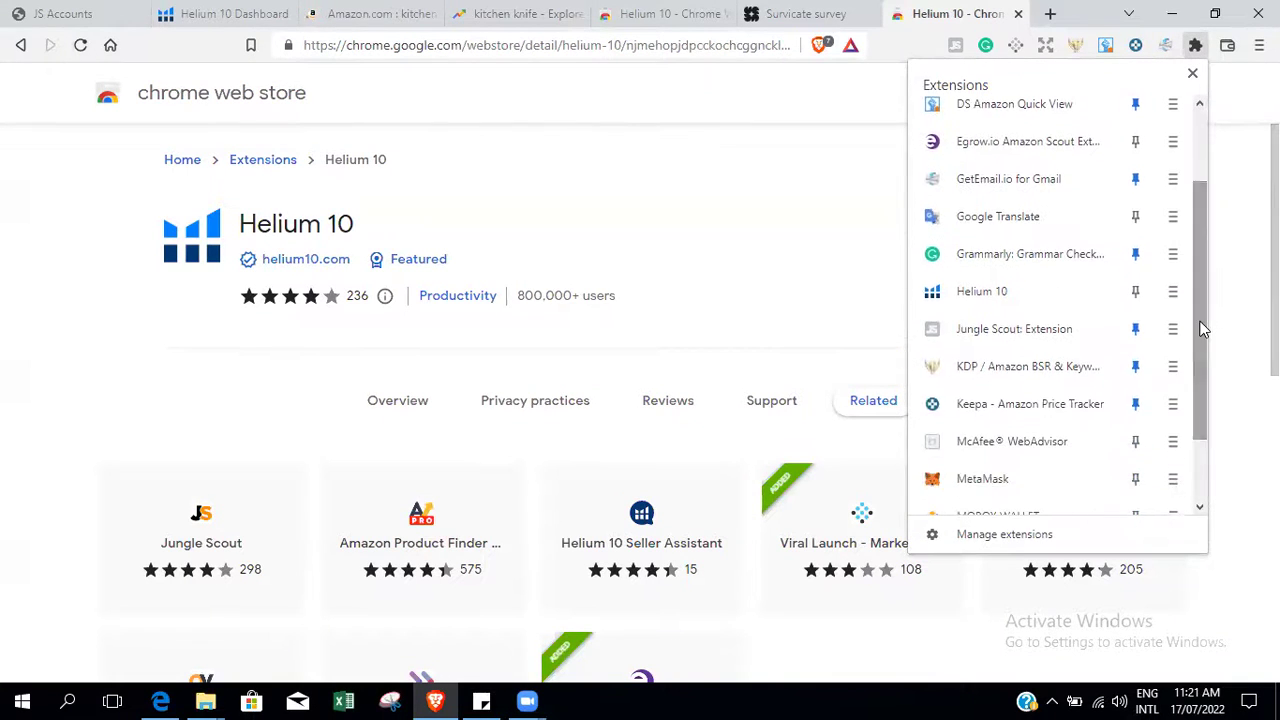
click(1135, 291)
click(877, 270)
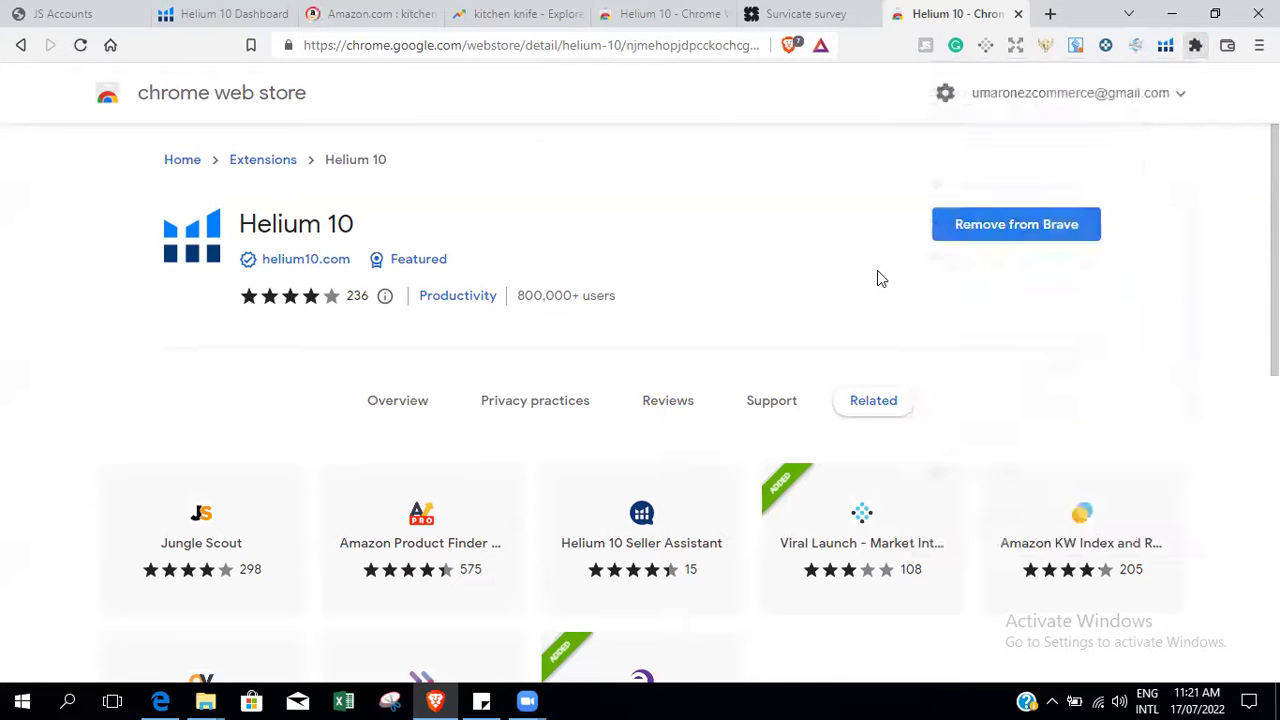
click(228, 14)
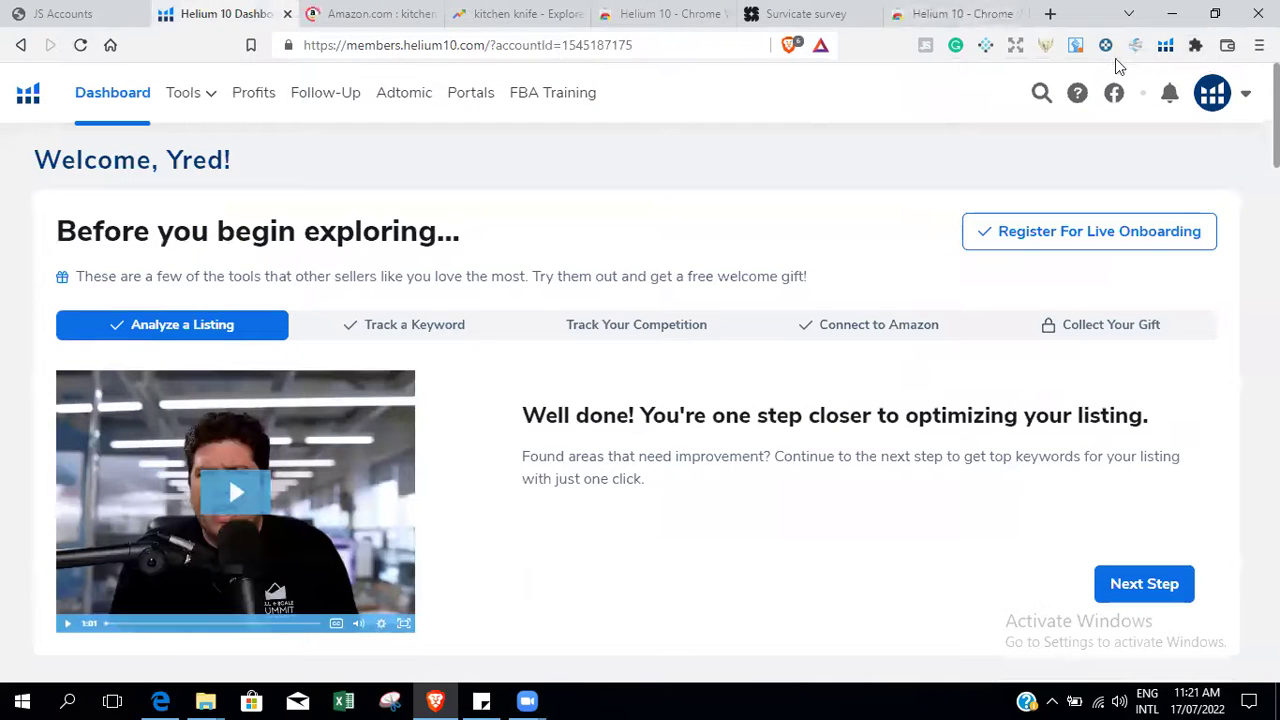
drag(1175, 55, 956, 50)
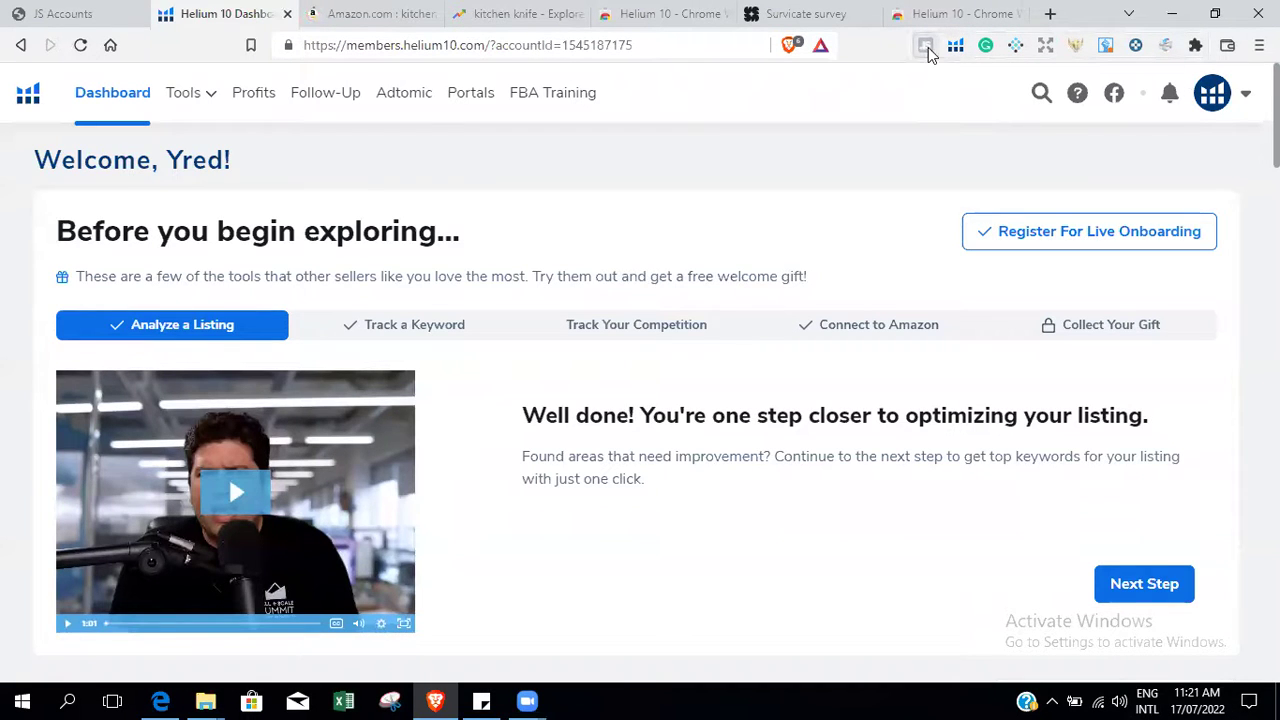
Close the Amazon kitchen knife tab and open amazon.com in a new browser tab.
click(390, 12)
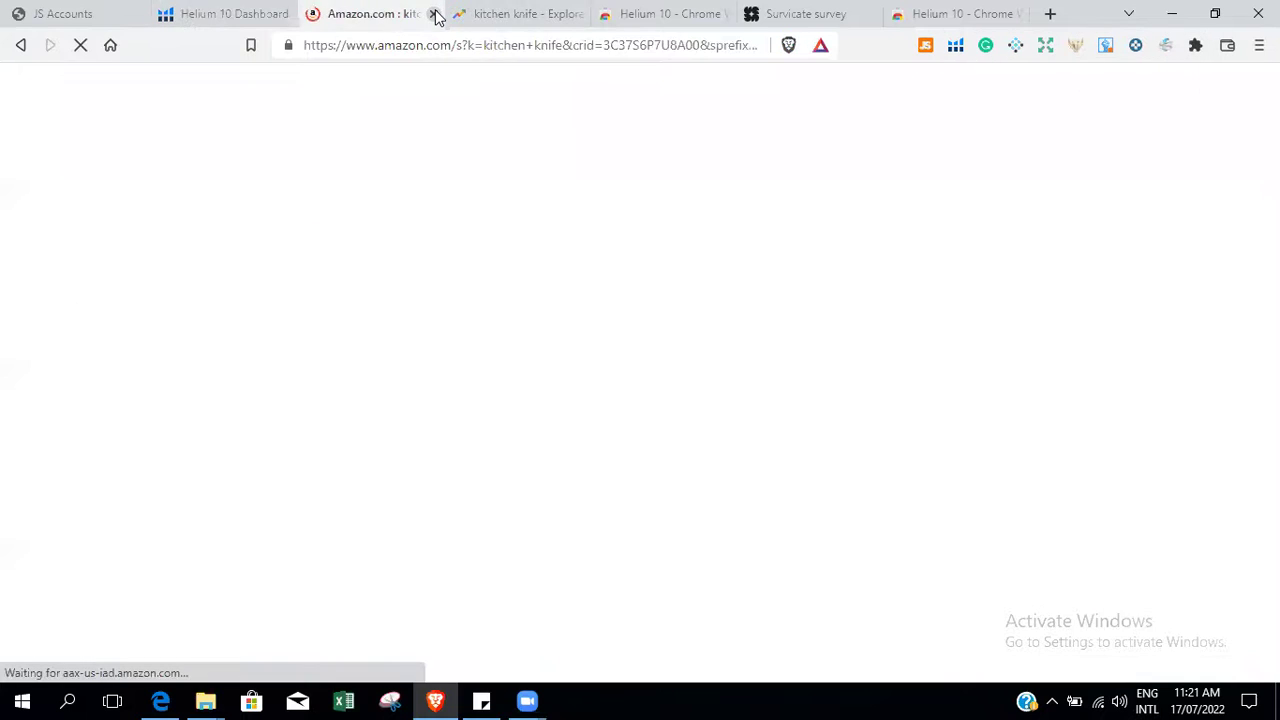
click(433, 13)
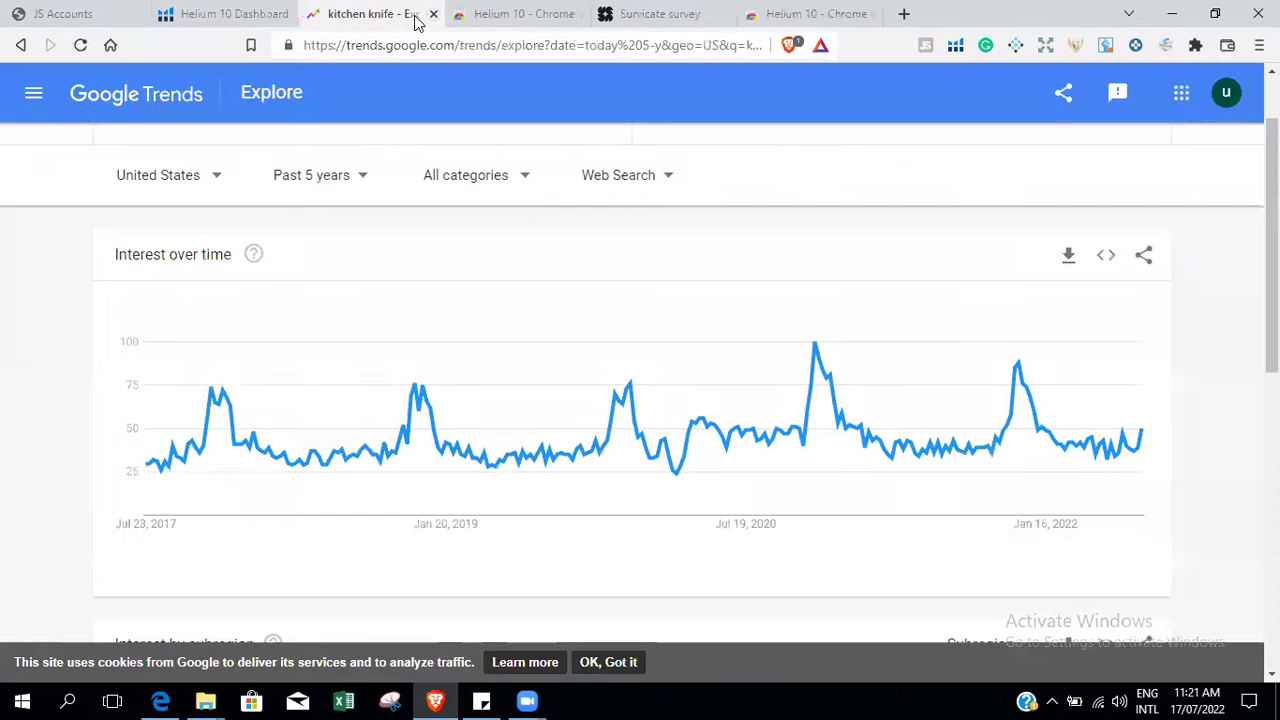
click(200, 10)
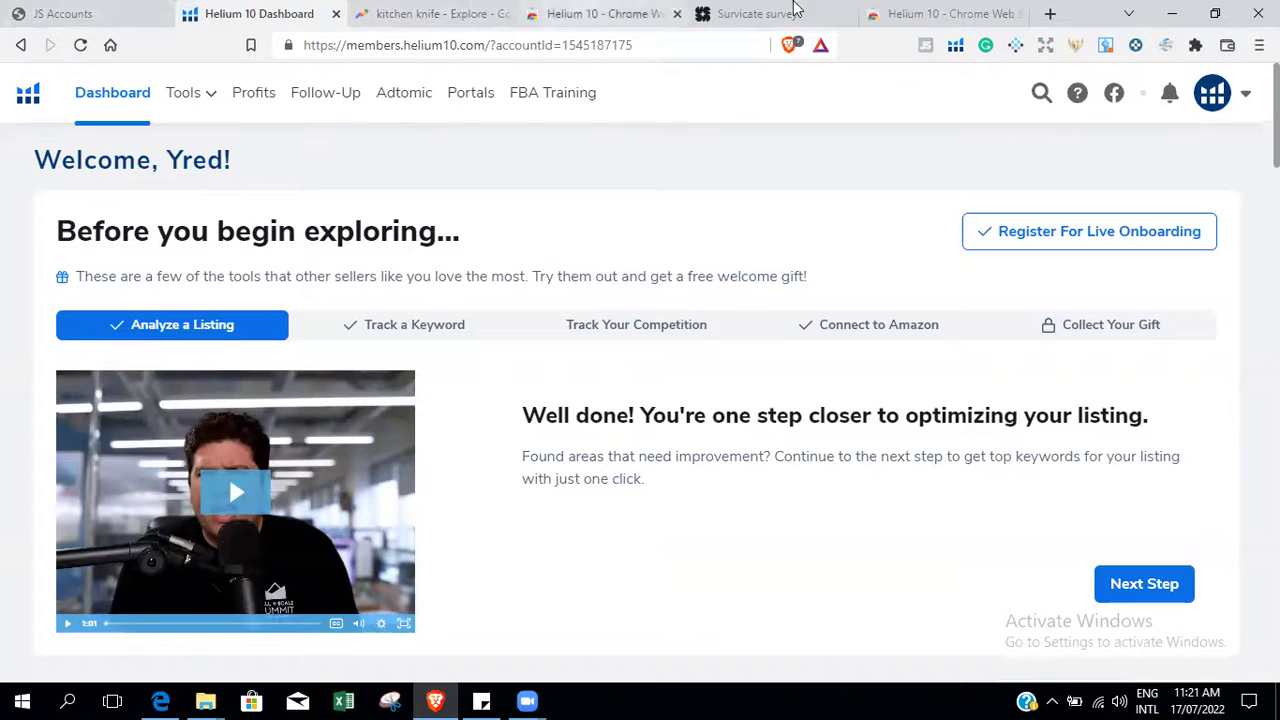
click(980, 14)
click(1048, 14)
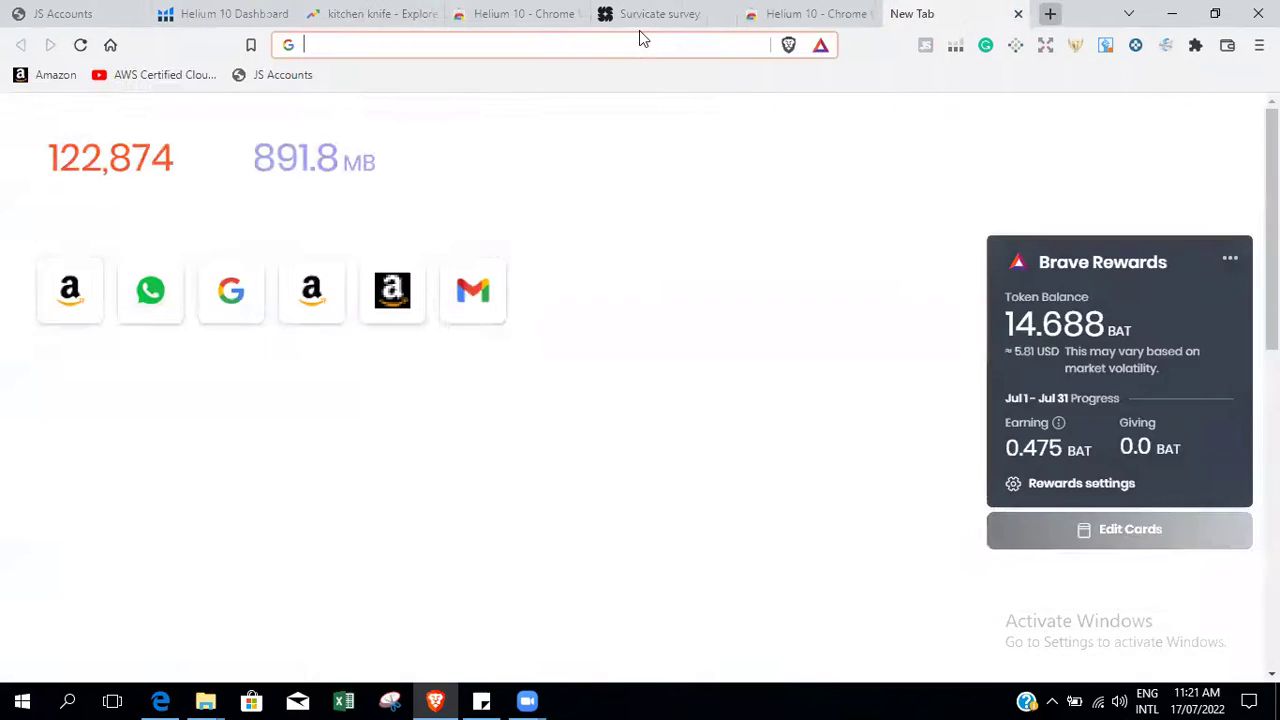
text(amazon.com)
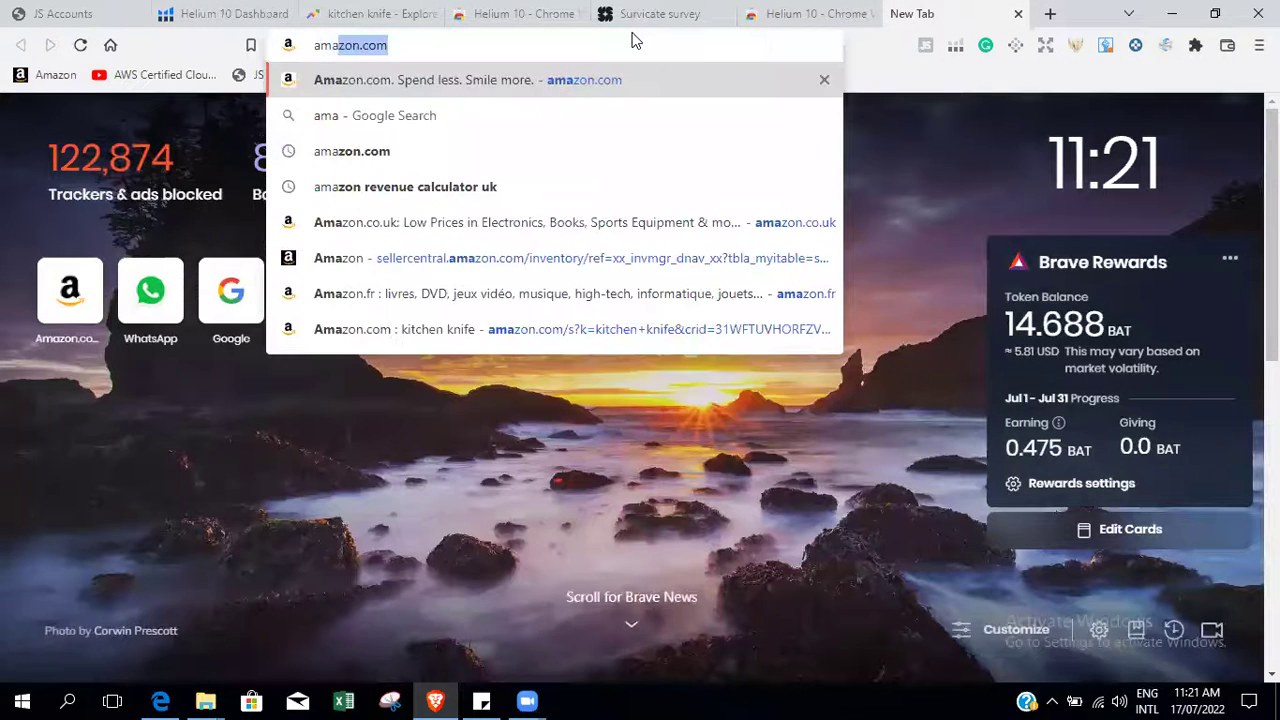
key(Return)
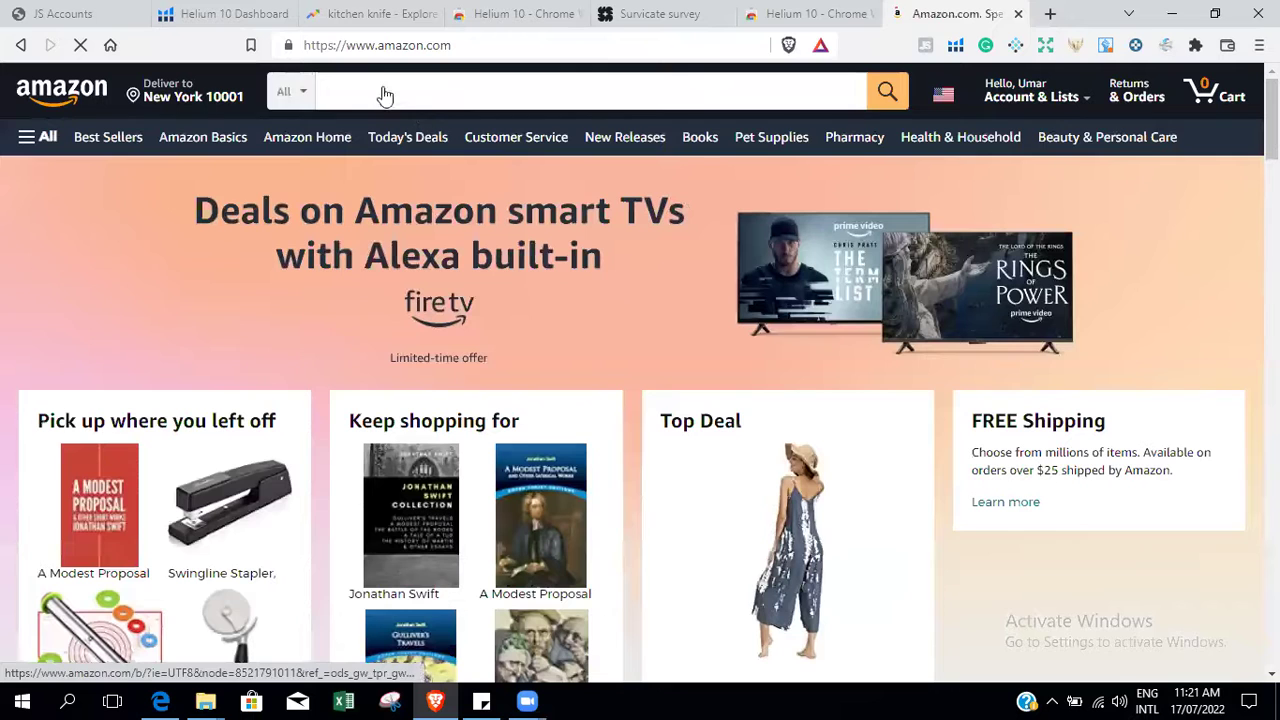
Search Amazon for "hair brush" and highlight the number of results found.
click(396, 88)
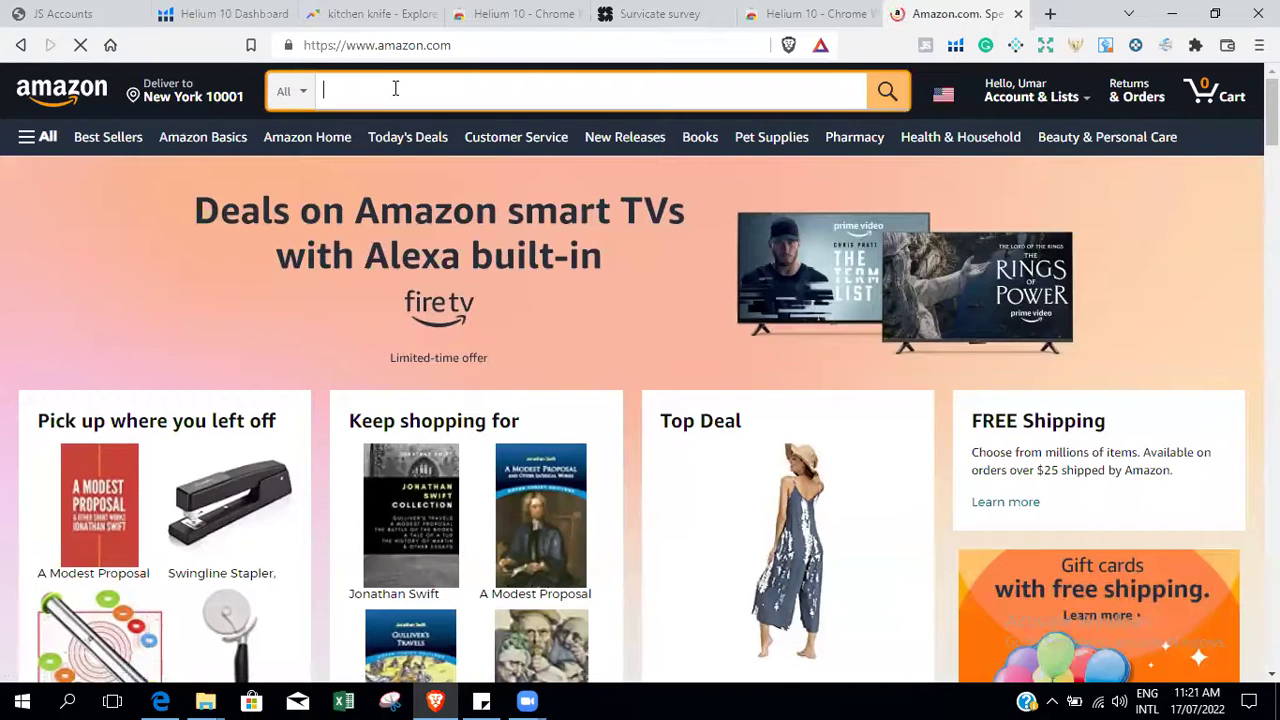
text(hair brus)
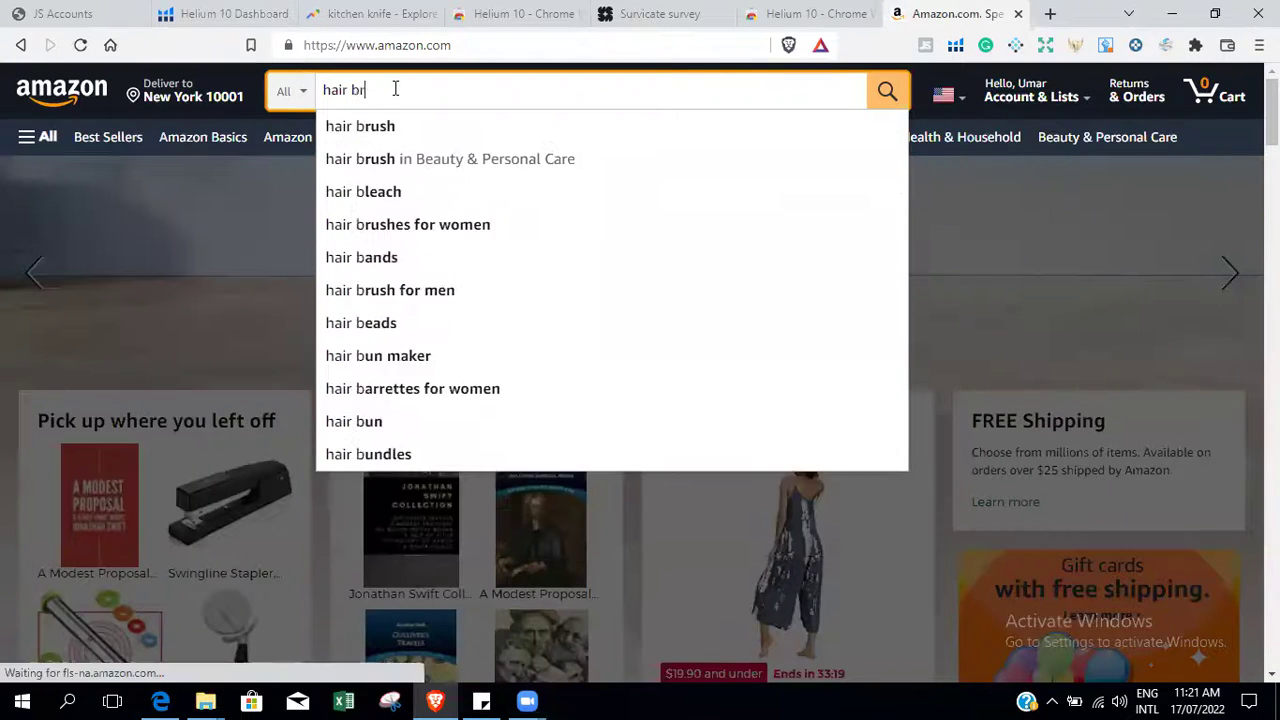
text(h)
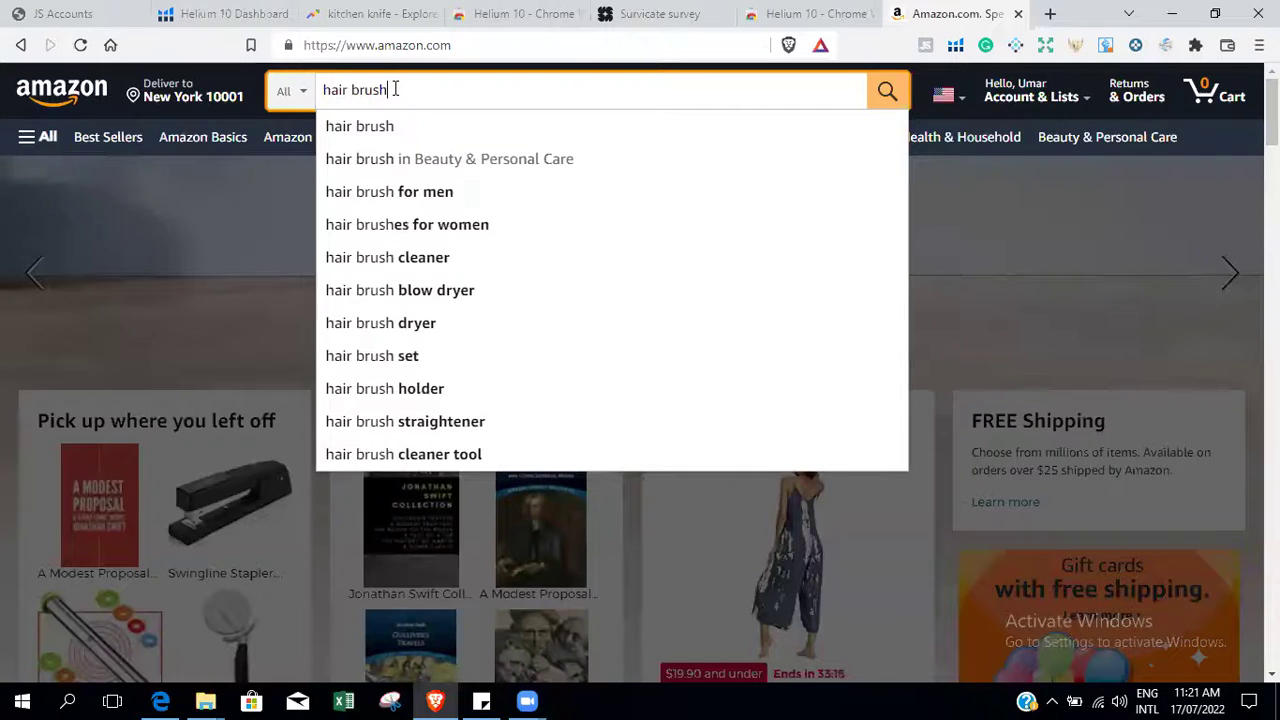
key(Return)
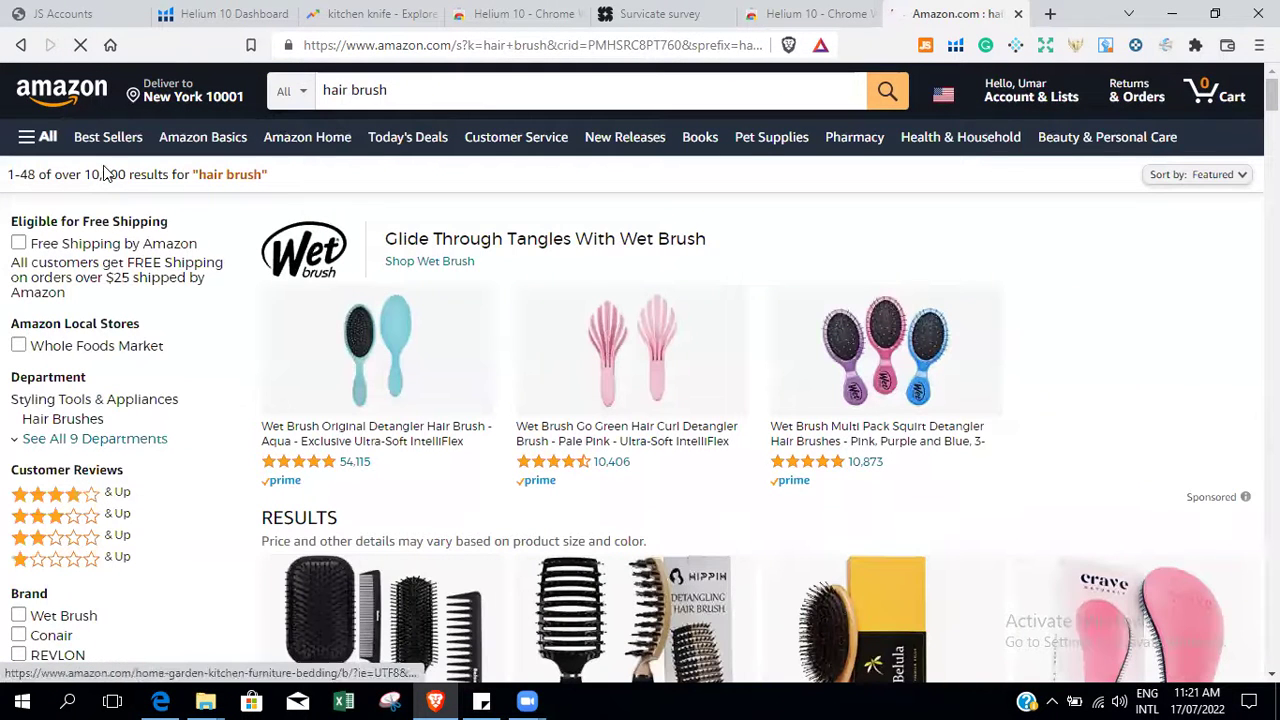
drag(86, 174, 120, 175)
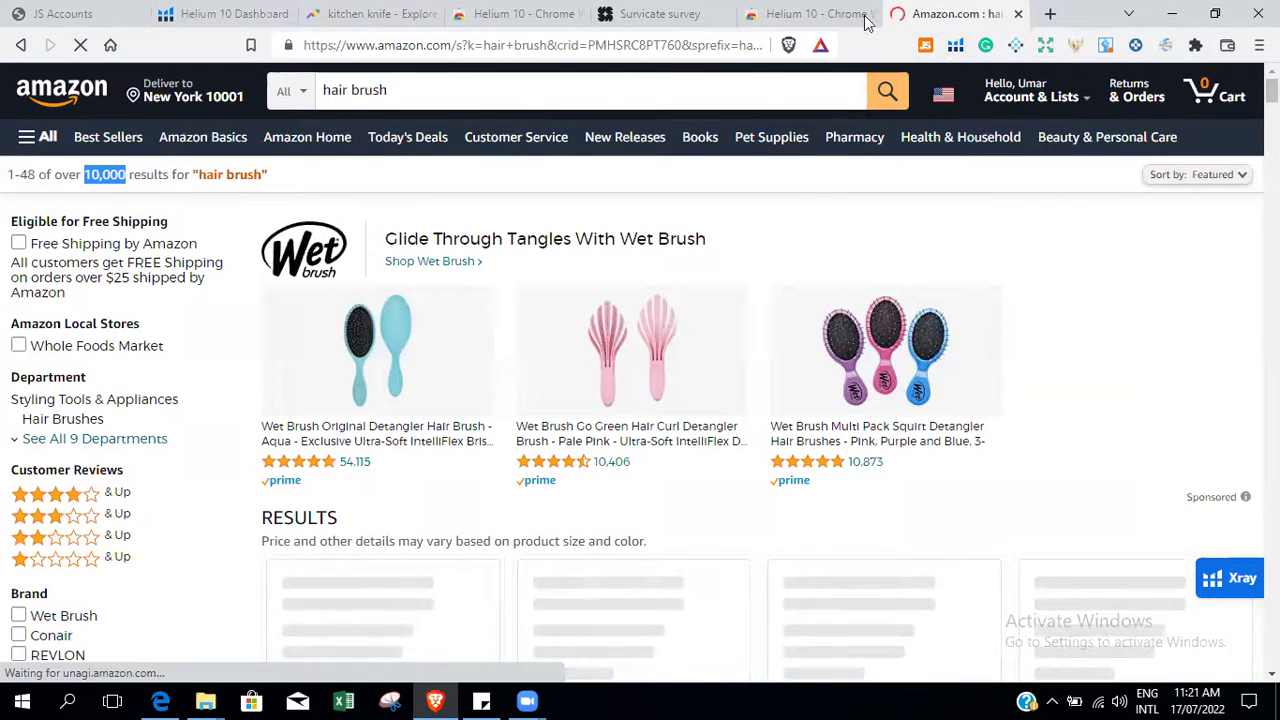
Run Helium 10 Xray product research on the hair brush results and look through the product list.
click(957, 46)
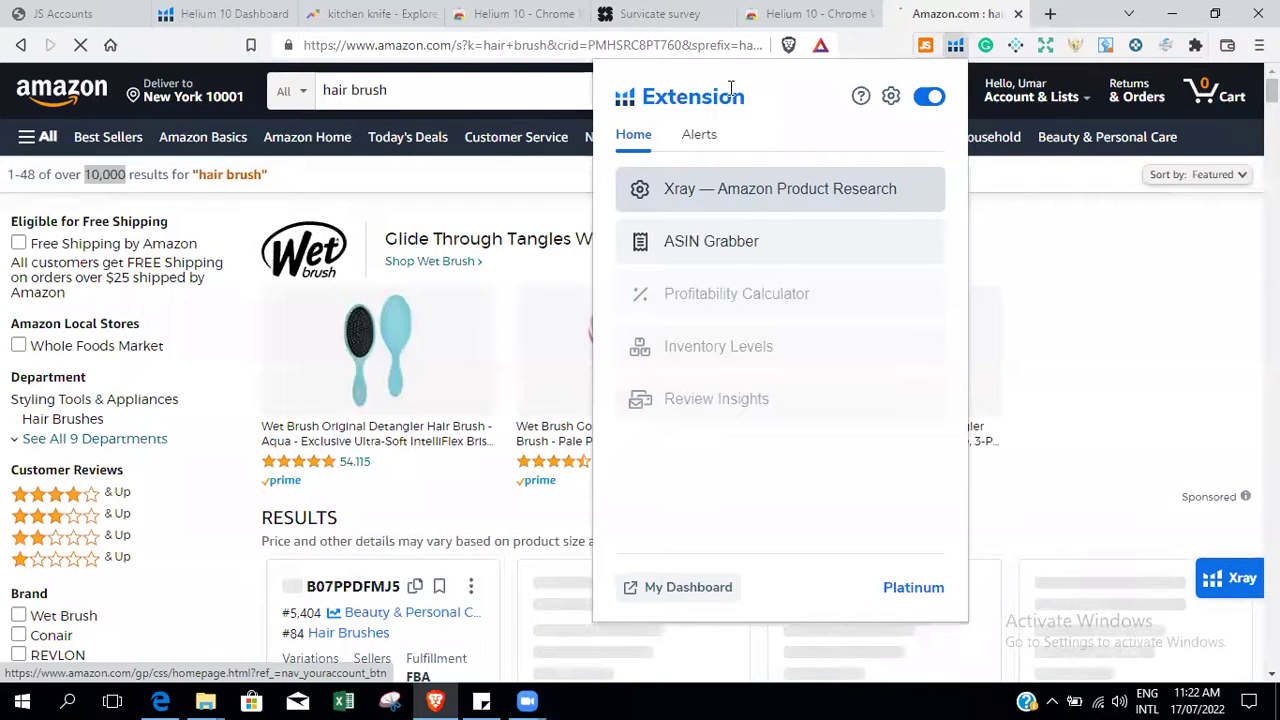
click(797, 203)
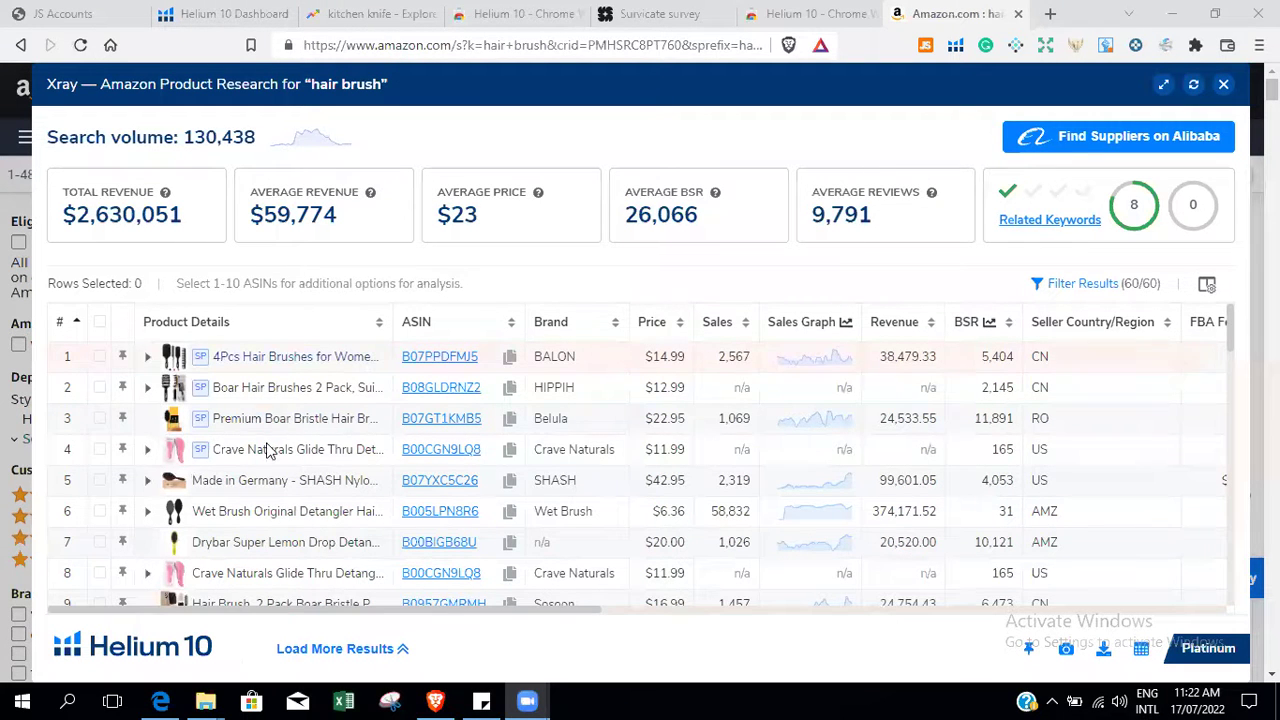
scroll(683, 478, down, 5)
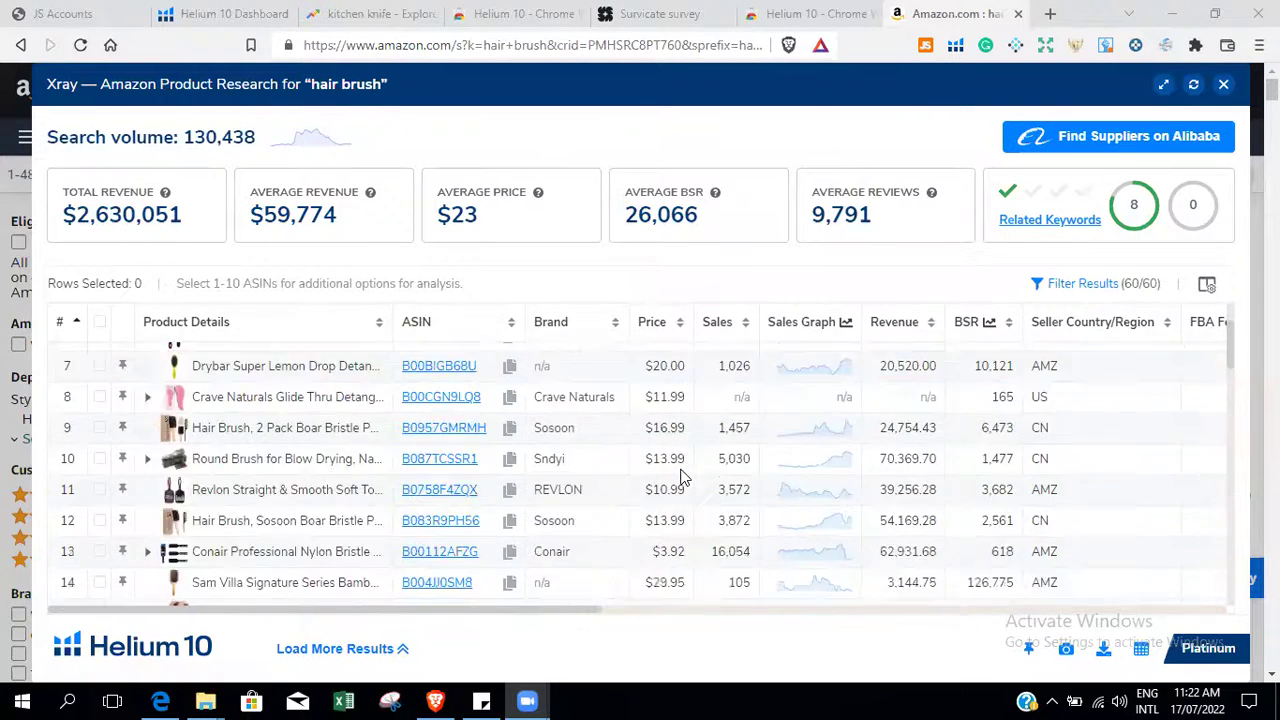
scroll(683, 478, down, 6)
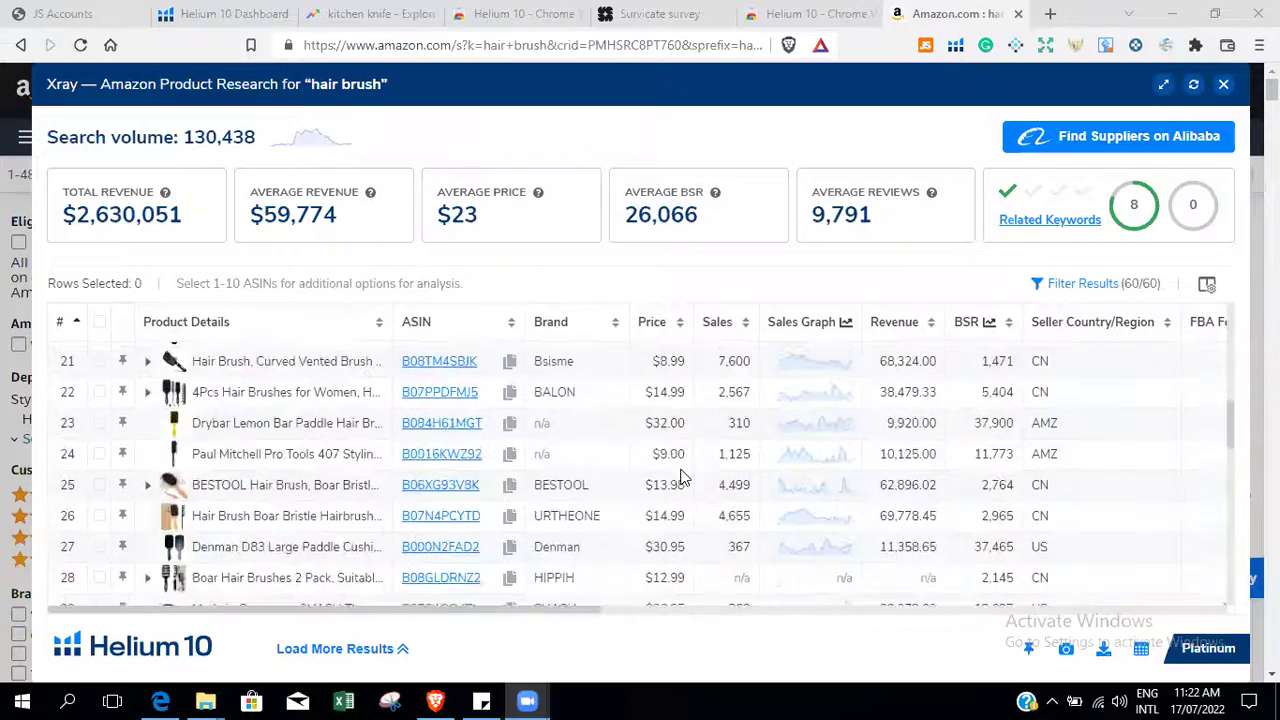
Look through the hair brush product list and highlight the monthly sales and revenue of the first product, by BALON.
scroll(683, 478, down, 8)
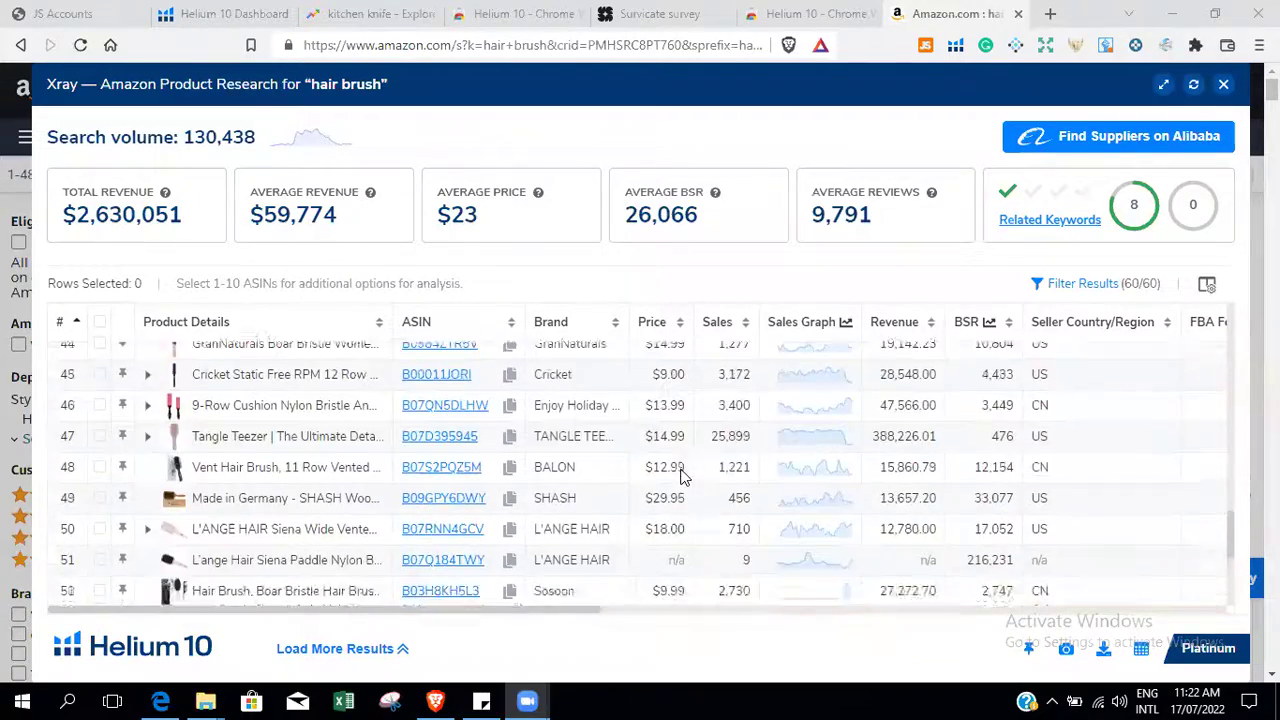
scroll(683, 478, up, 9)
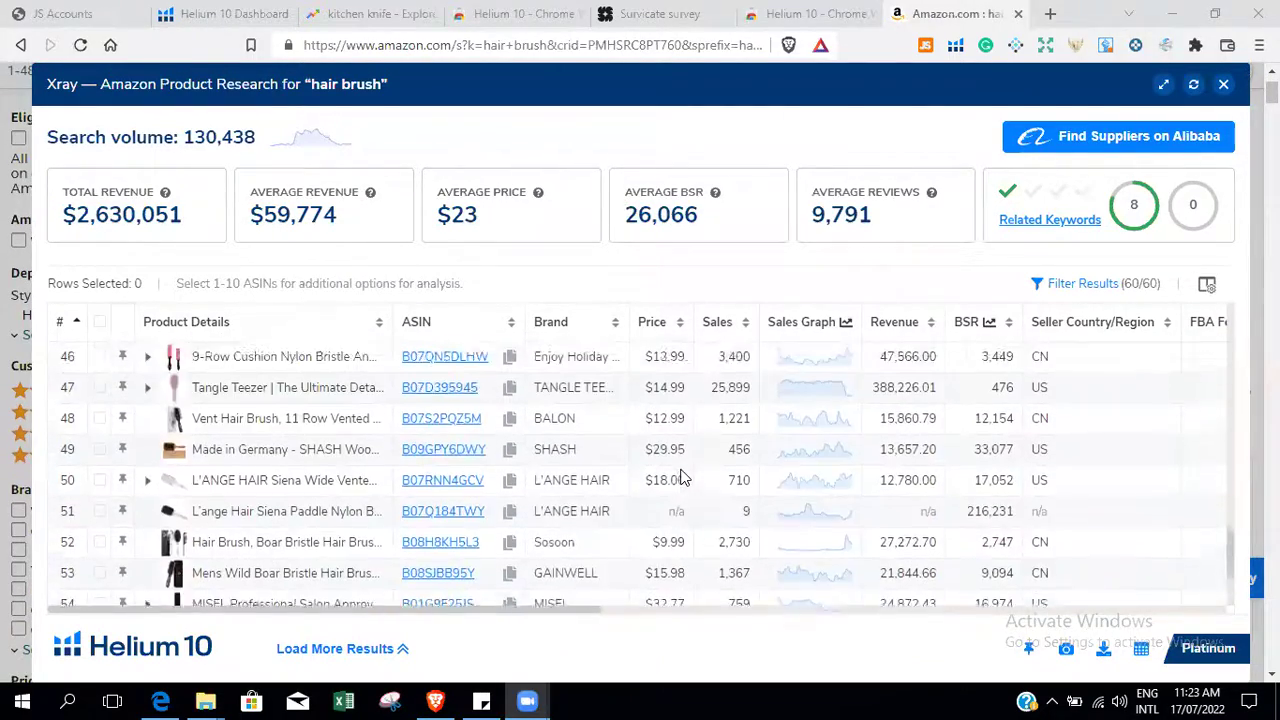
scroll(683, 478, up, 10)
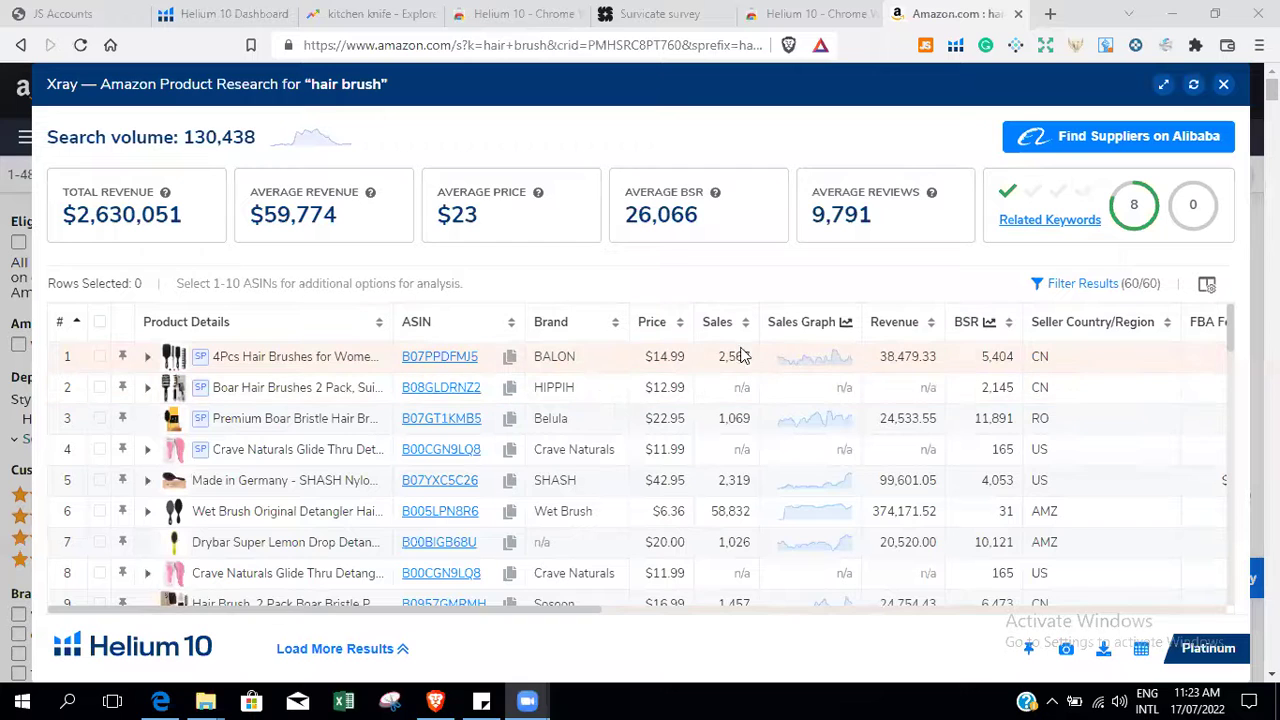
drag(710, 358, 750, 358)
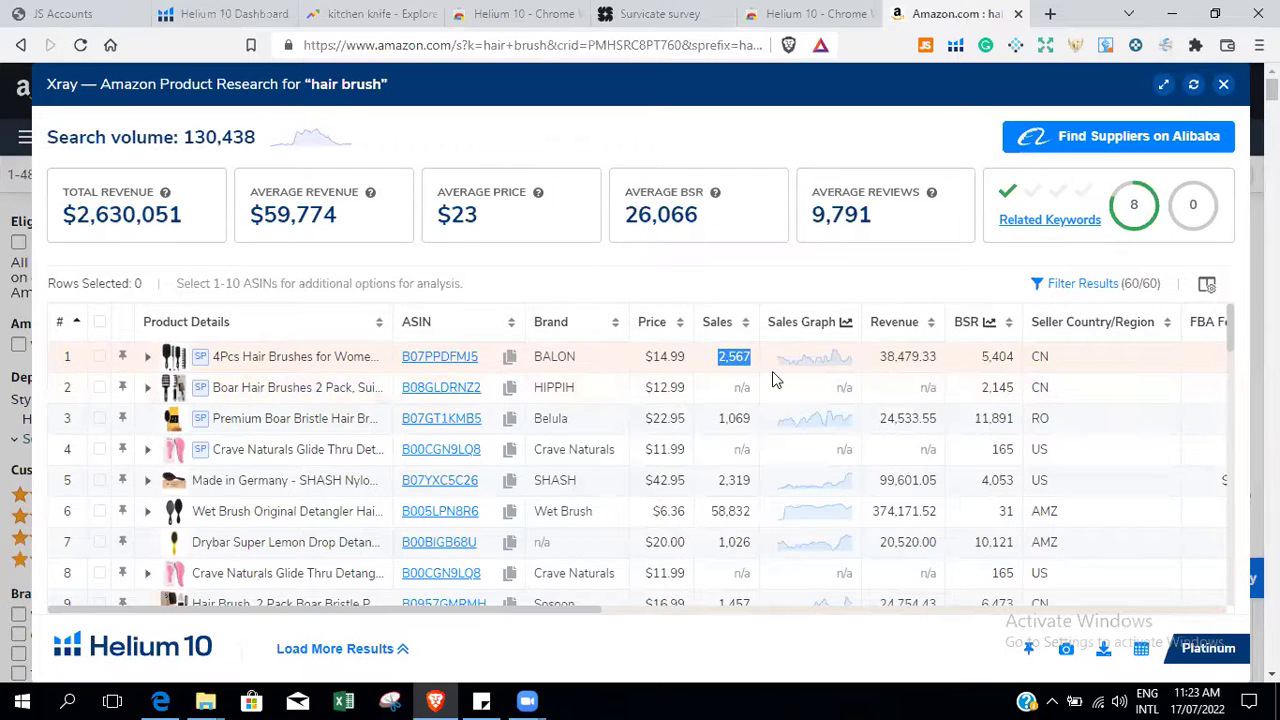
click(729, 356)
mouse_move(178, 360)
drag(880, 357, 928, 357)
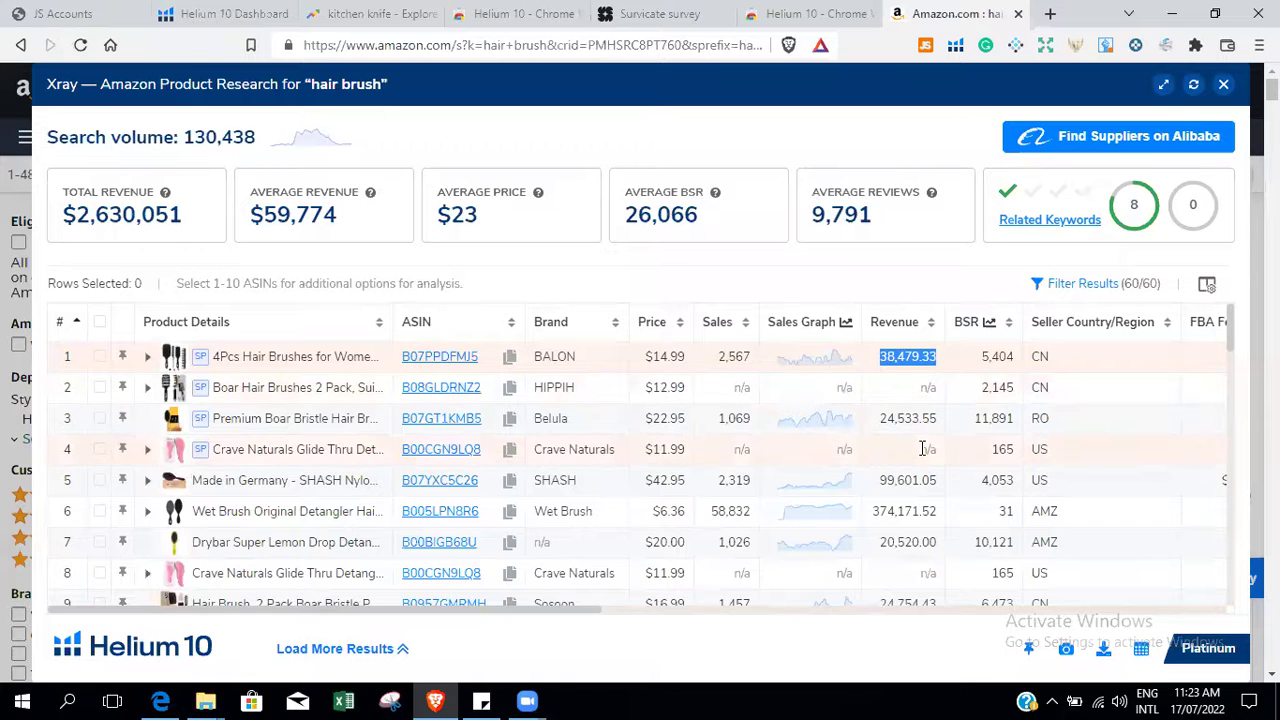
Highlight the sales and revenue figures of the Belula Premium Boar Bristle brush in row 3.
scroll(922, 447, down, 1)
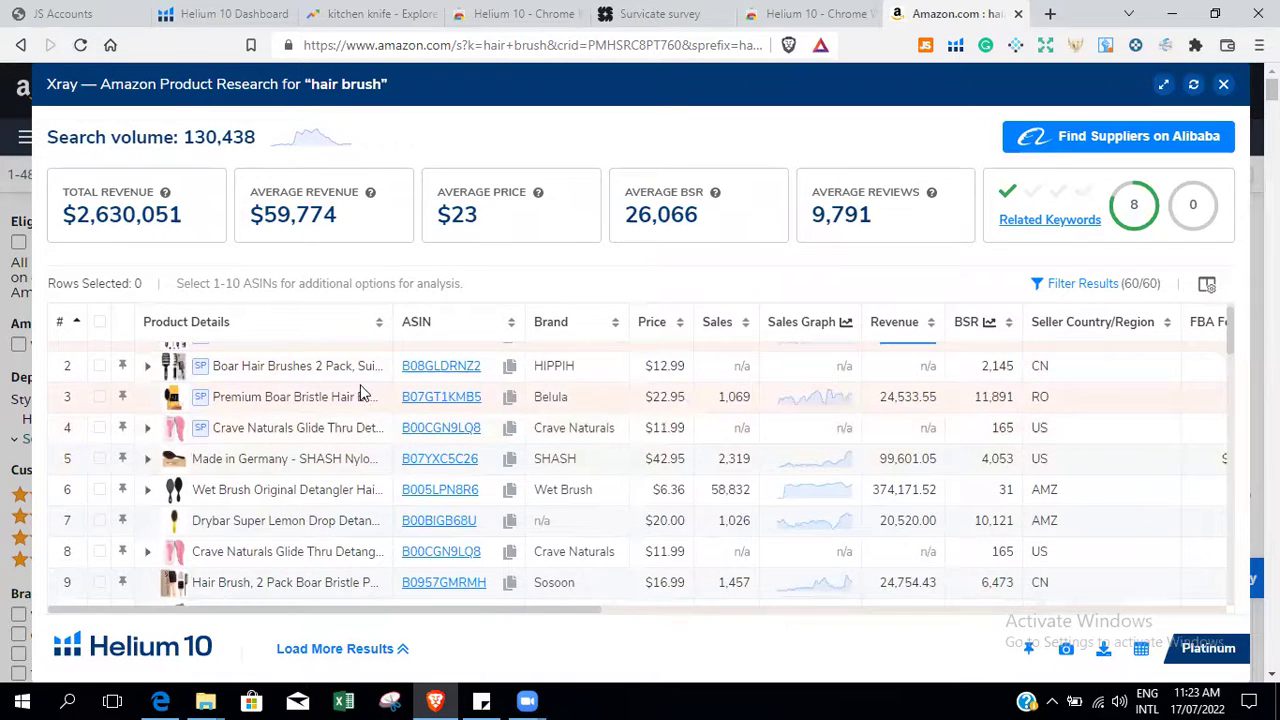
mouse_move(285, 402)
drag(652, 392, 740, 391)
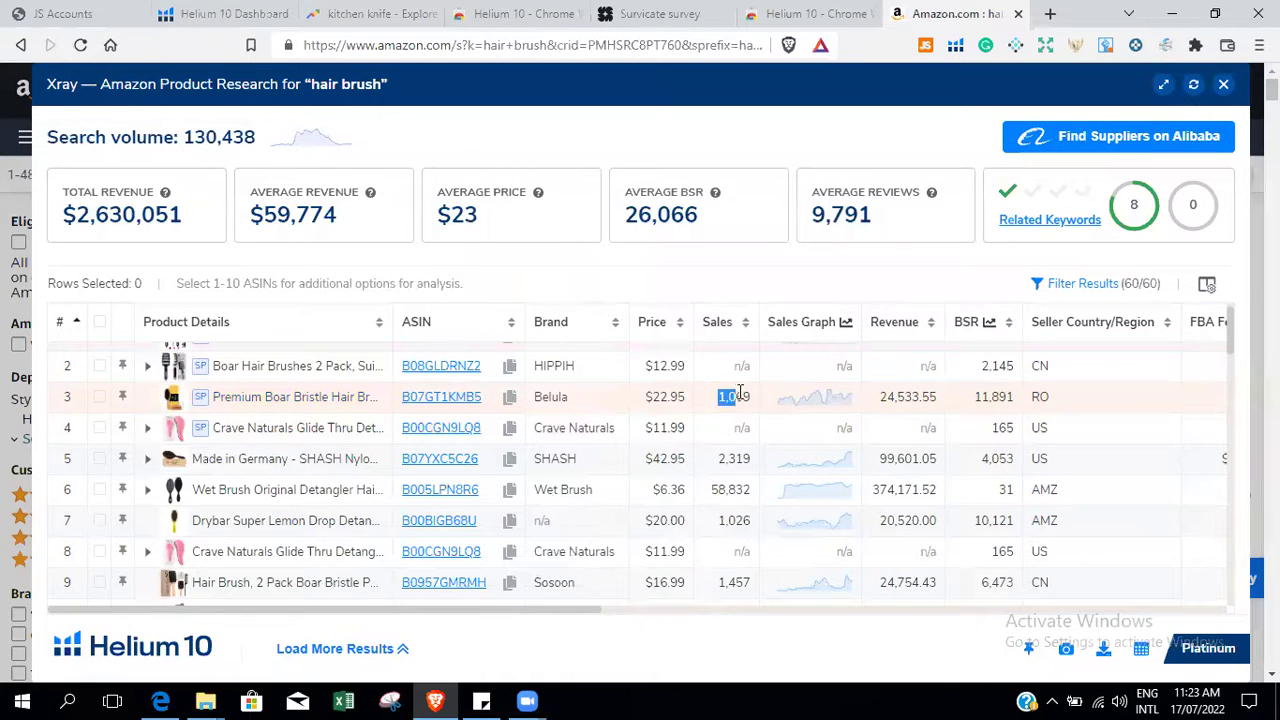
click(877, 402)
drag(933, 396, 944, 403)
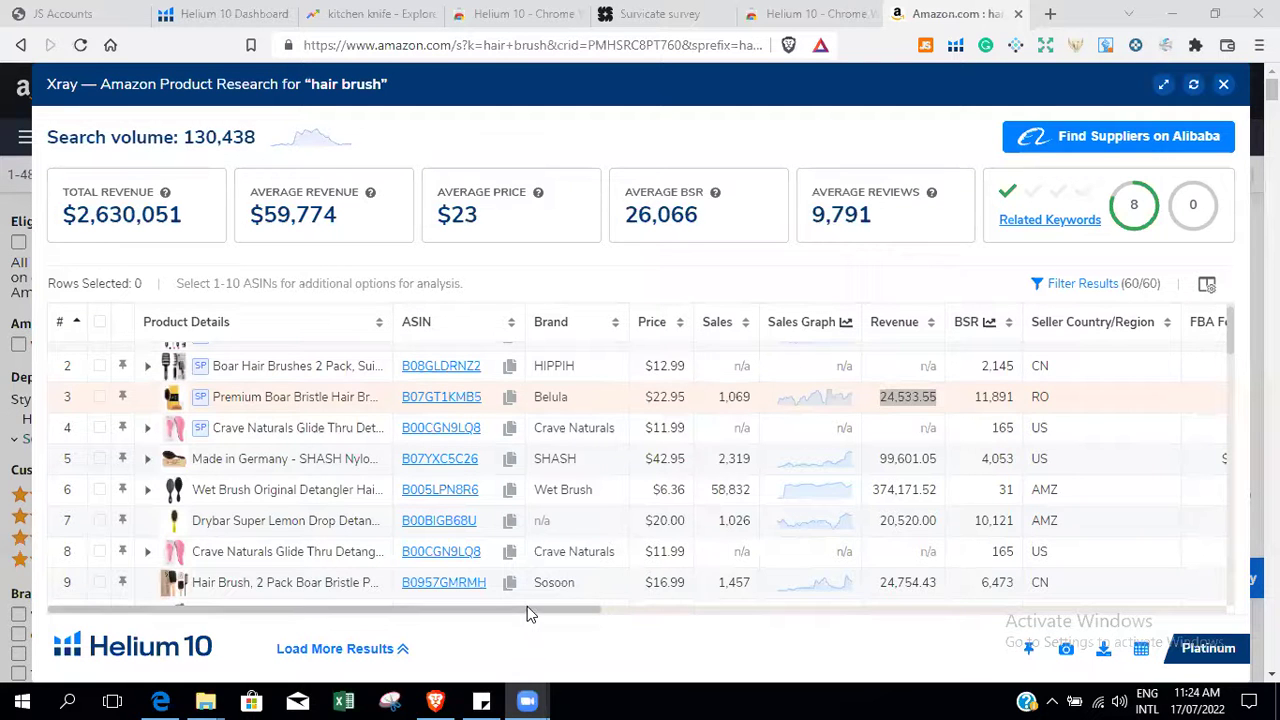
Look through the remaining hair brush products and their data columns, and close the Xray results.
scroll(752, 513, down, 5)
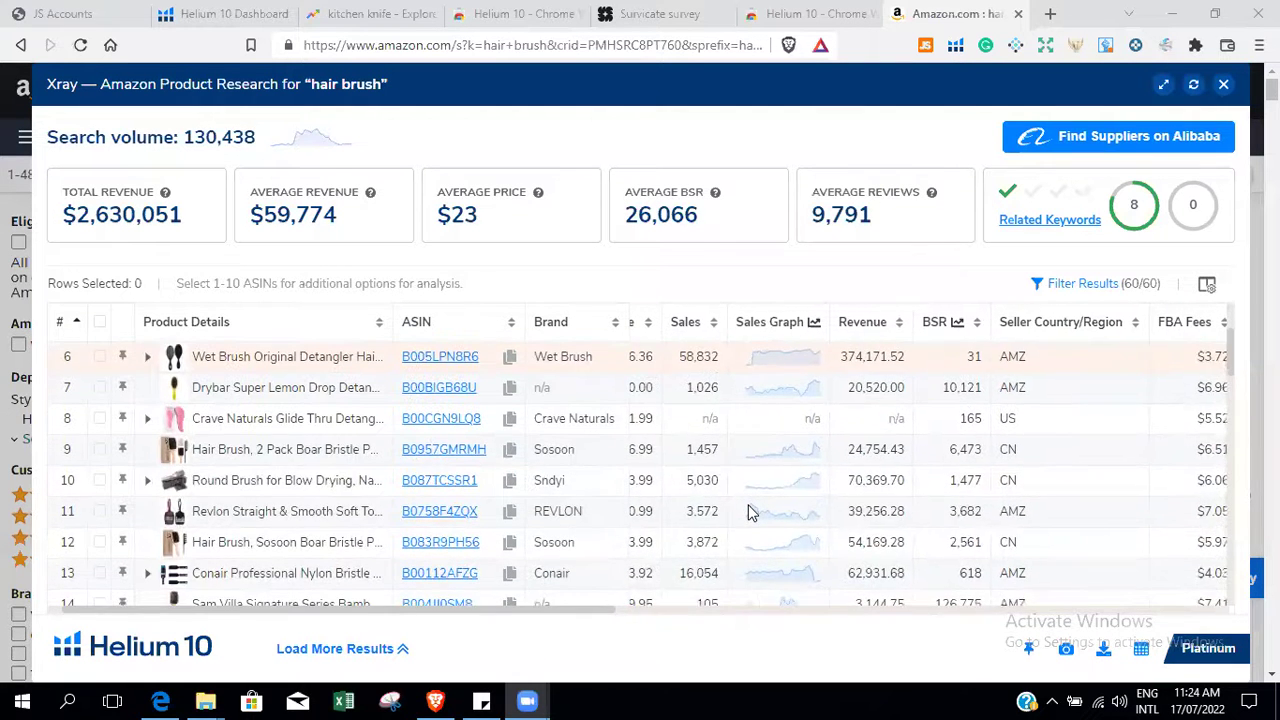
scroll(752, 513, down, 3)
scroll(752, 513, up, 5)
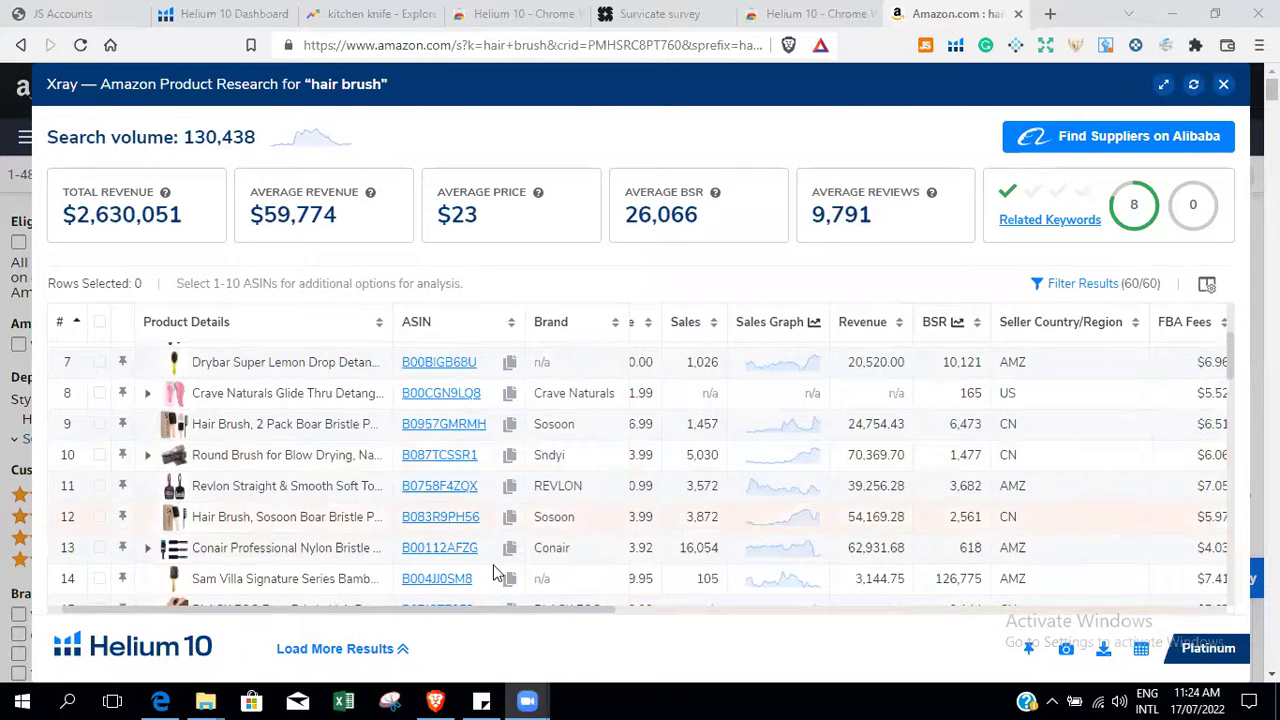
drag(460, 607, 305, 608)
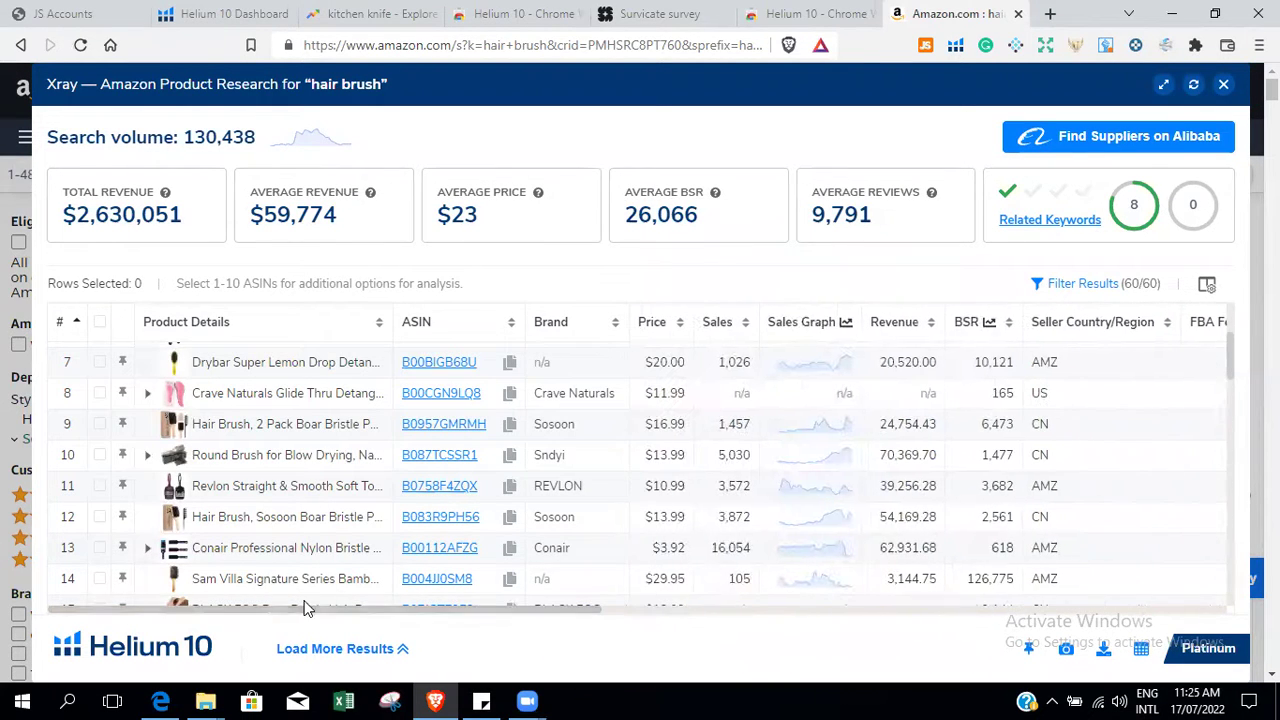
click(1225, 88)
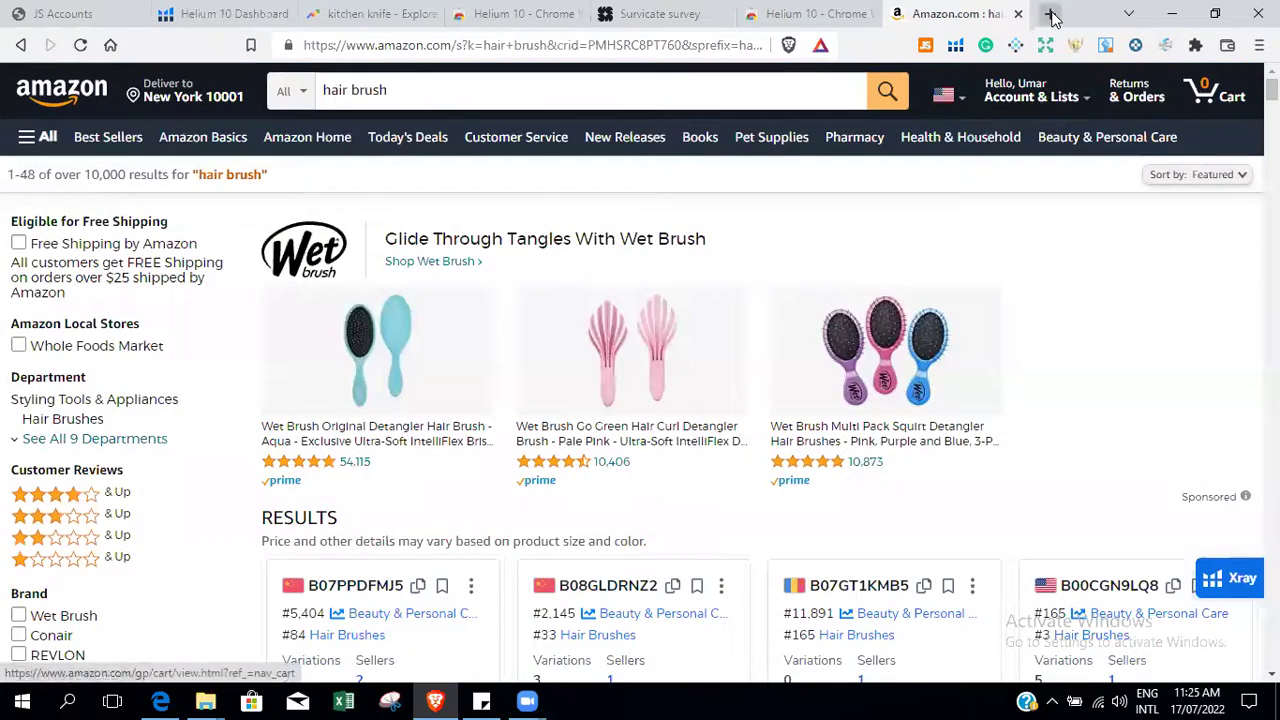
Open a new browser tab and remove "helium 10 chrome extension" from the address suggestions.
click(1050, 14)
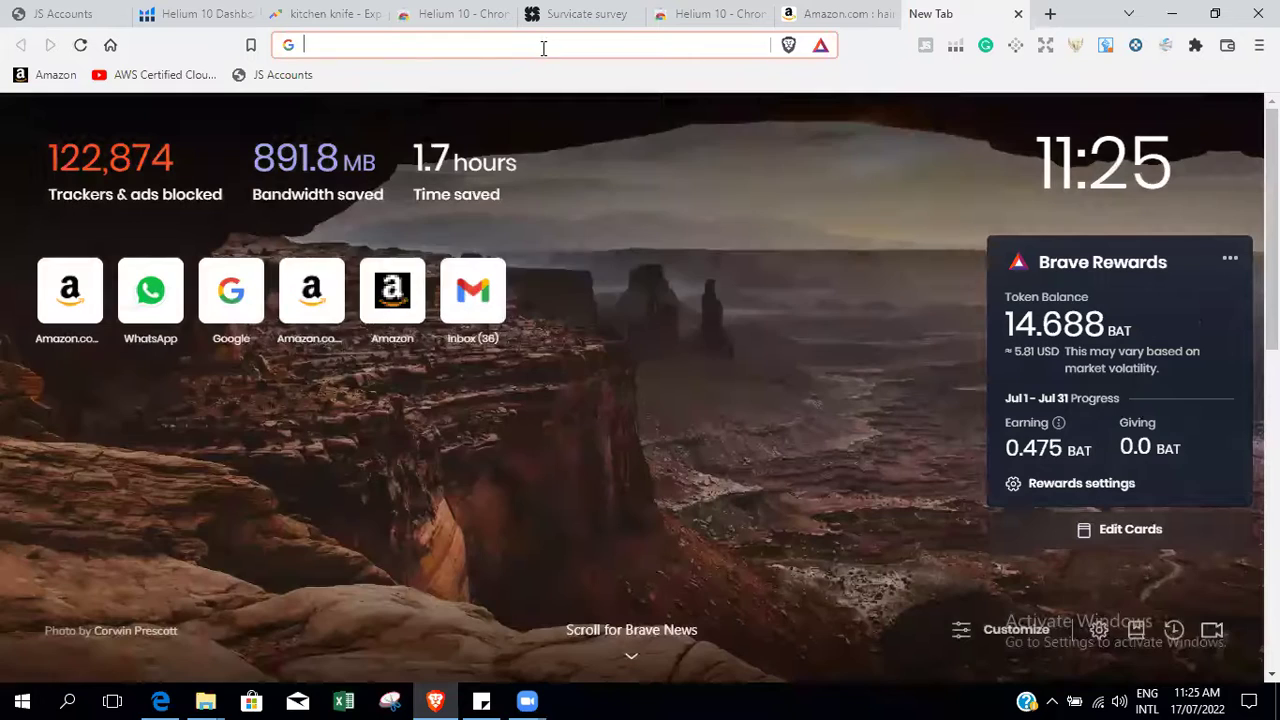
click(543, 46)
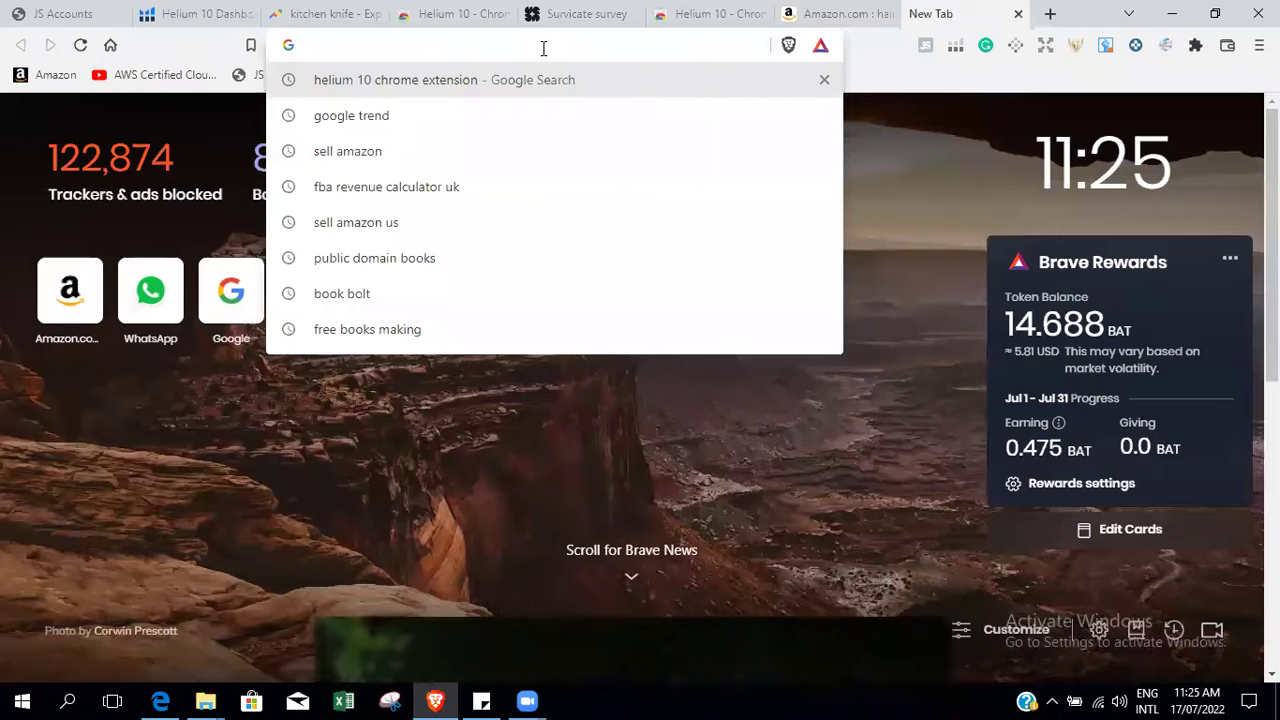
click(822, 84)
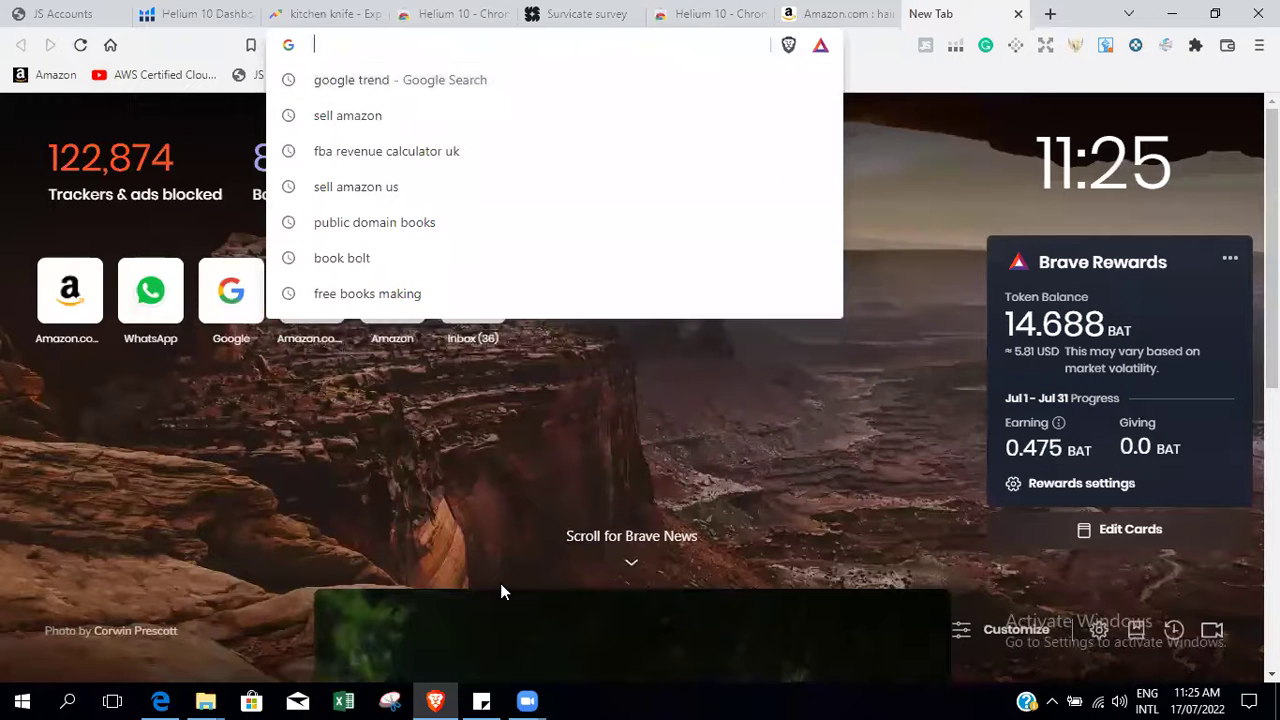
Minimize the Brave, PDF slides and File Explorer windows and launch Google Chrome from the desktop.
click(445, 700)
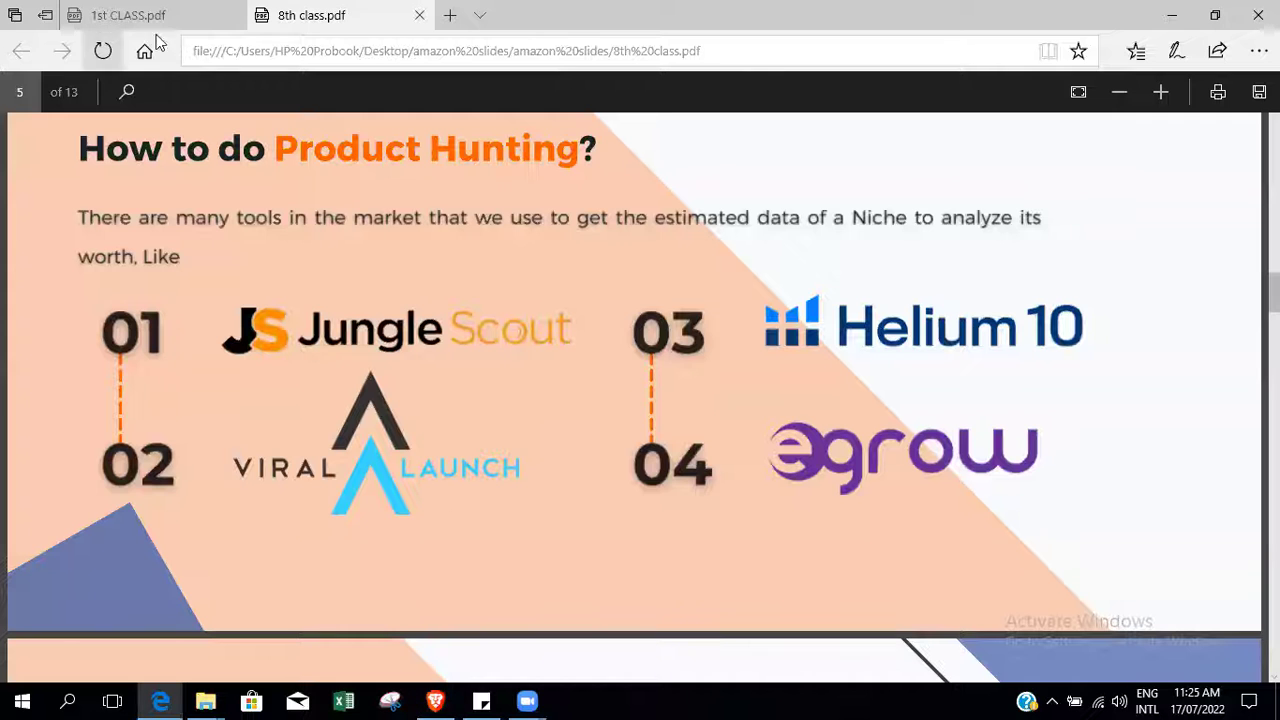
click(1171, 12)
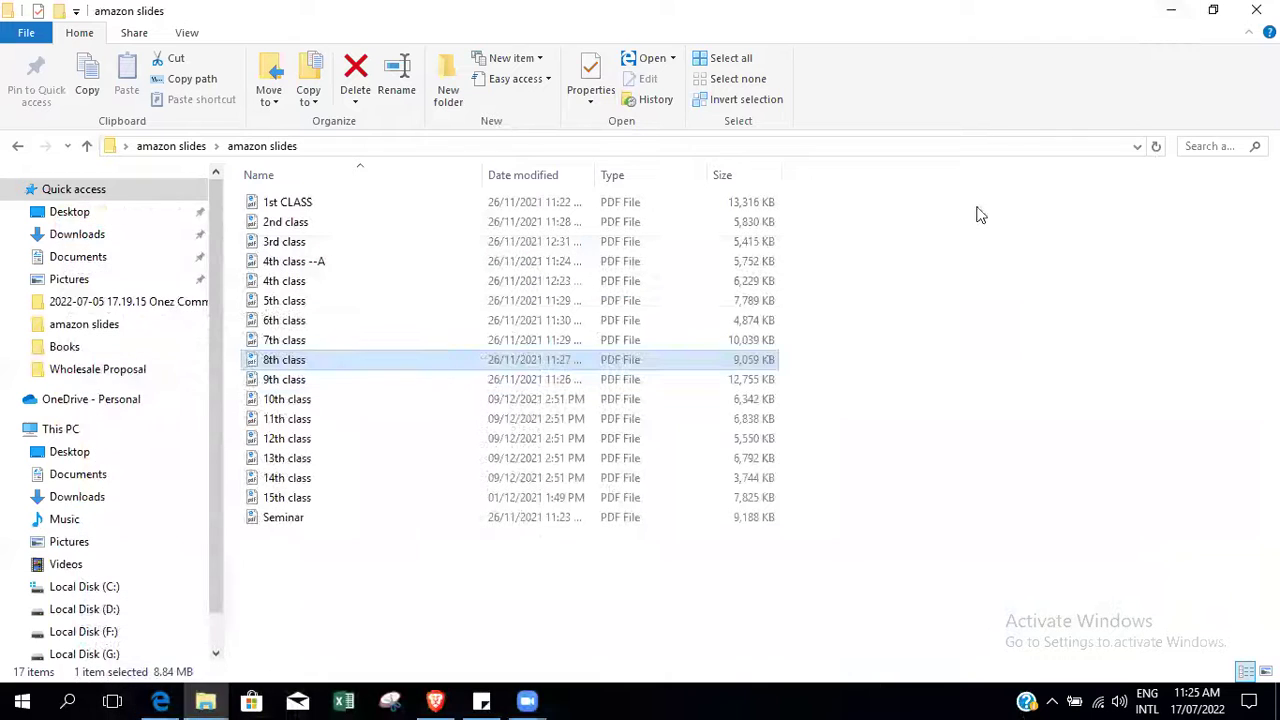
click(1178, 12)
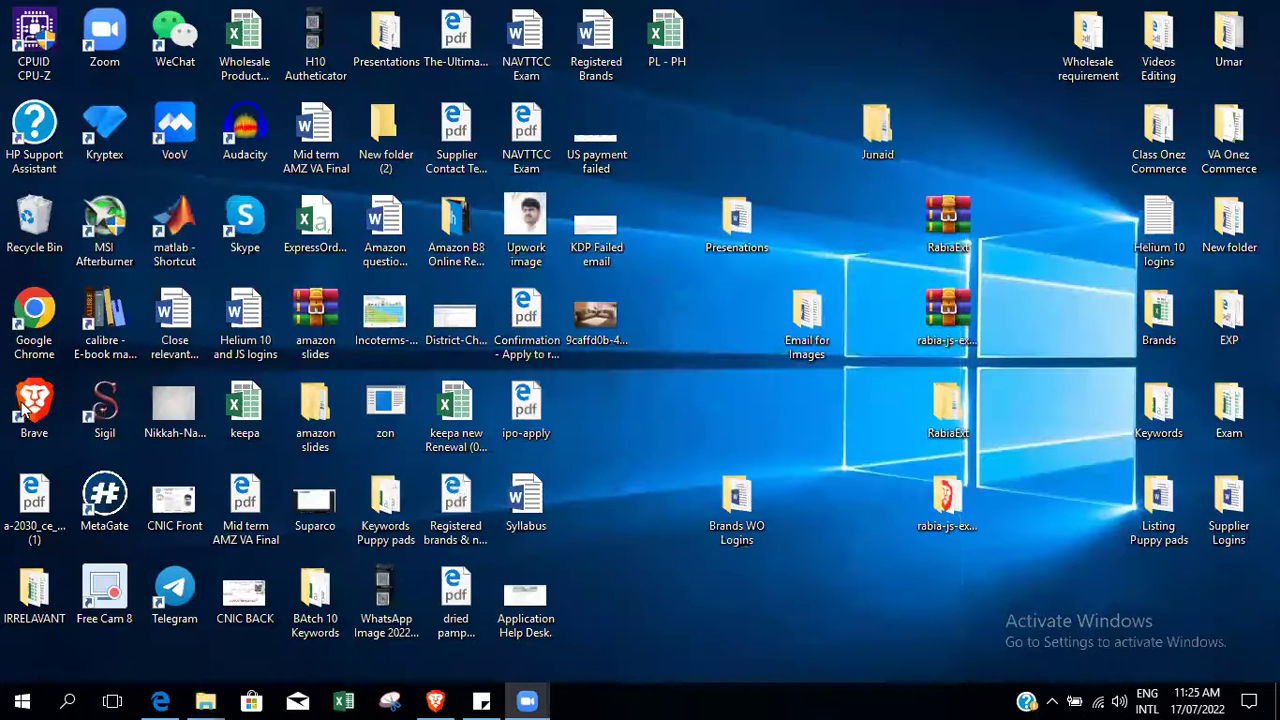
double_click(19, 298)
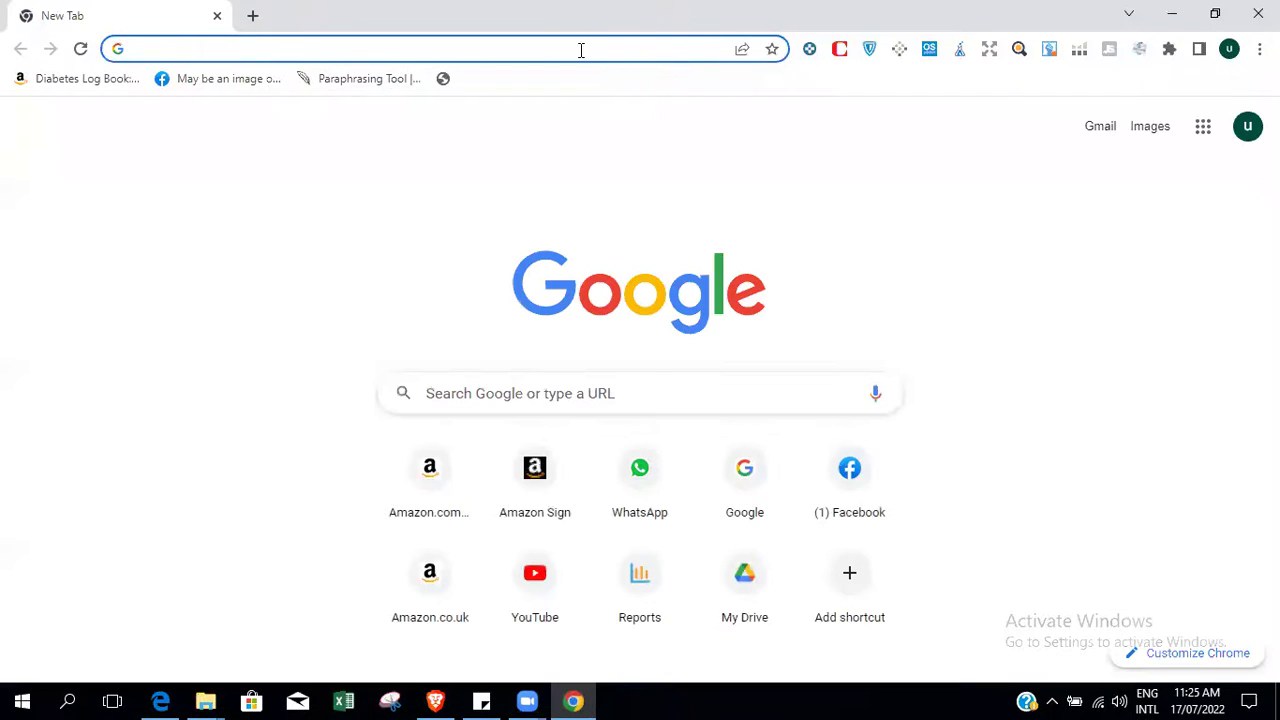
Go to google.com, search for "helium10" and open the official Helium 10 website from the results.
click(581, 50)
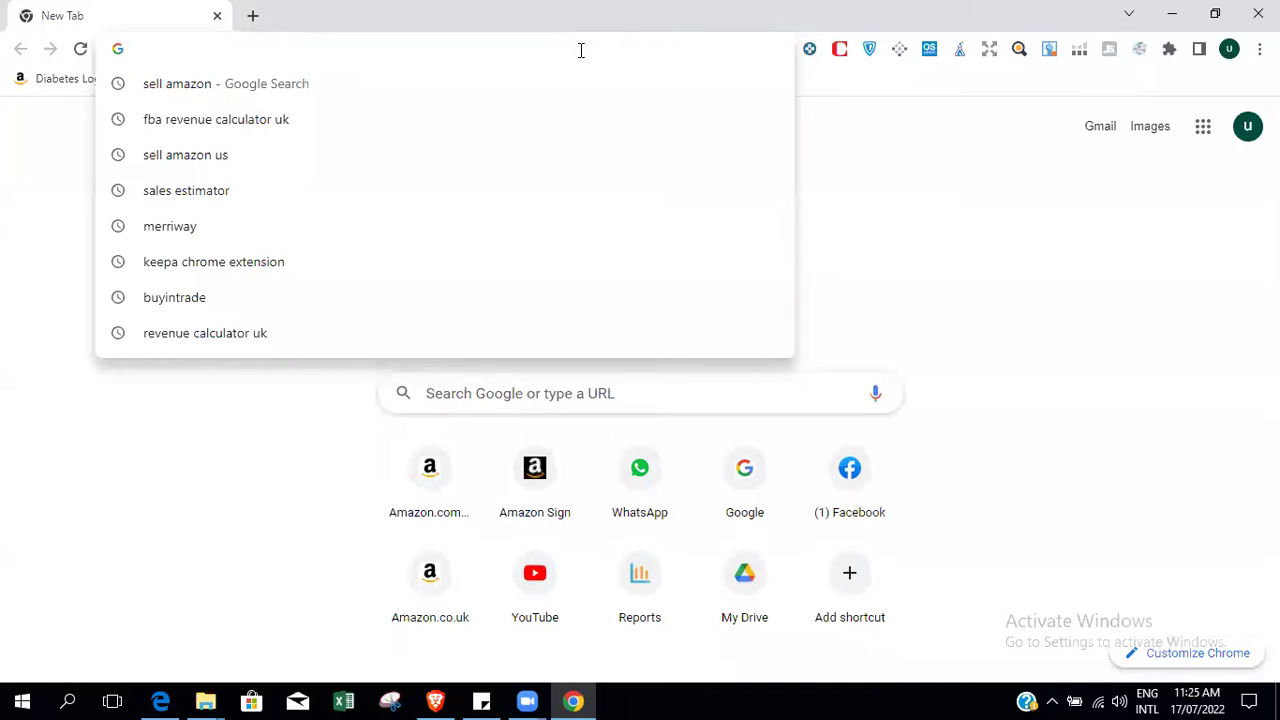
text(google.com)
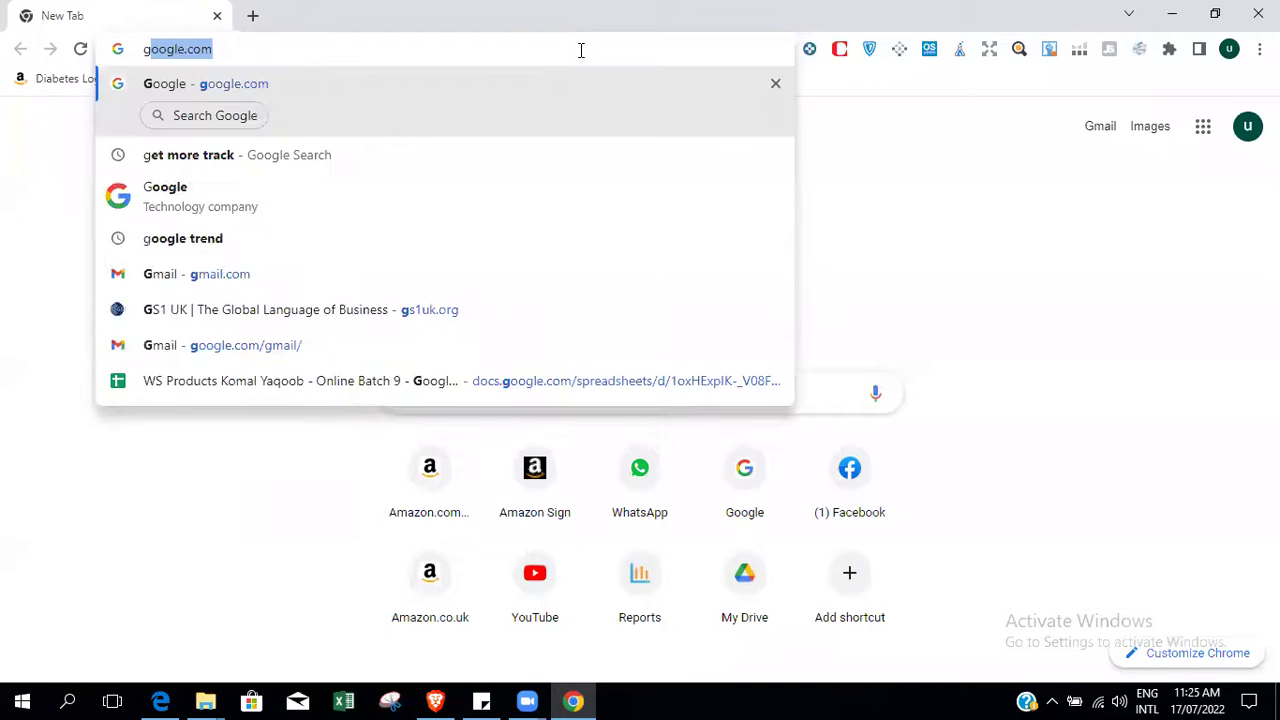
key(Return)
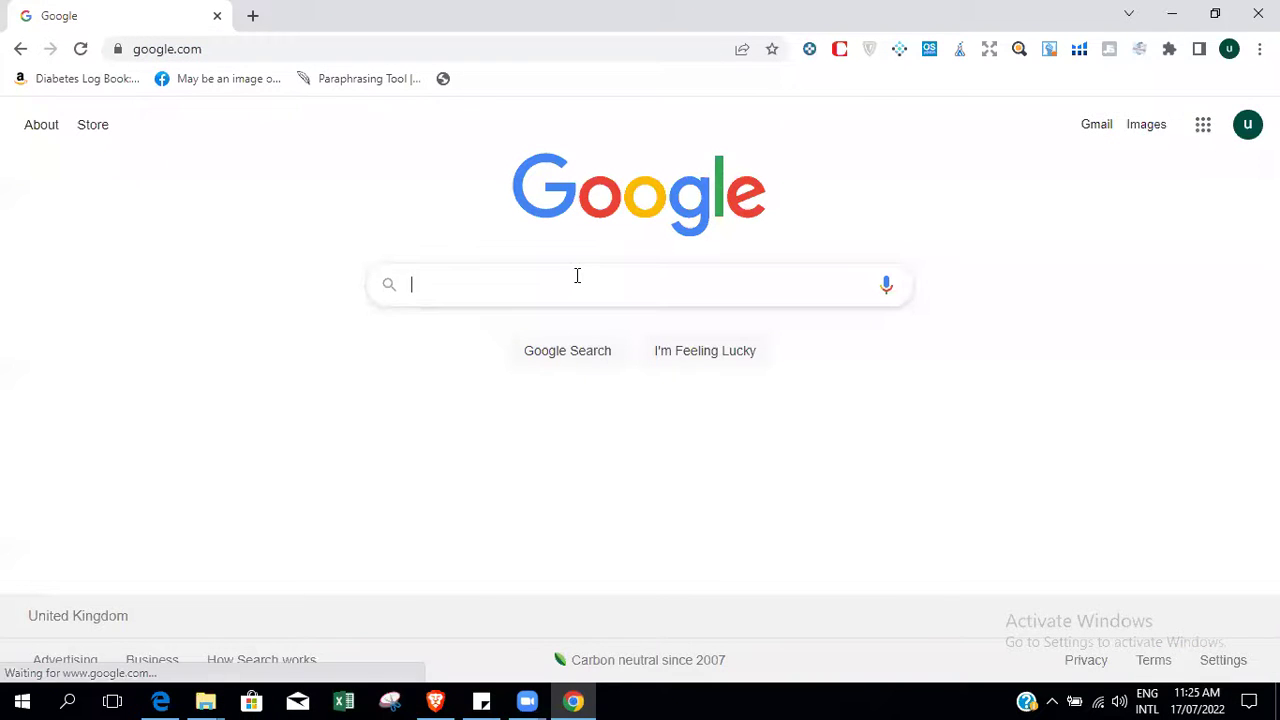
click(577, 277)
text(helium)
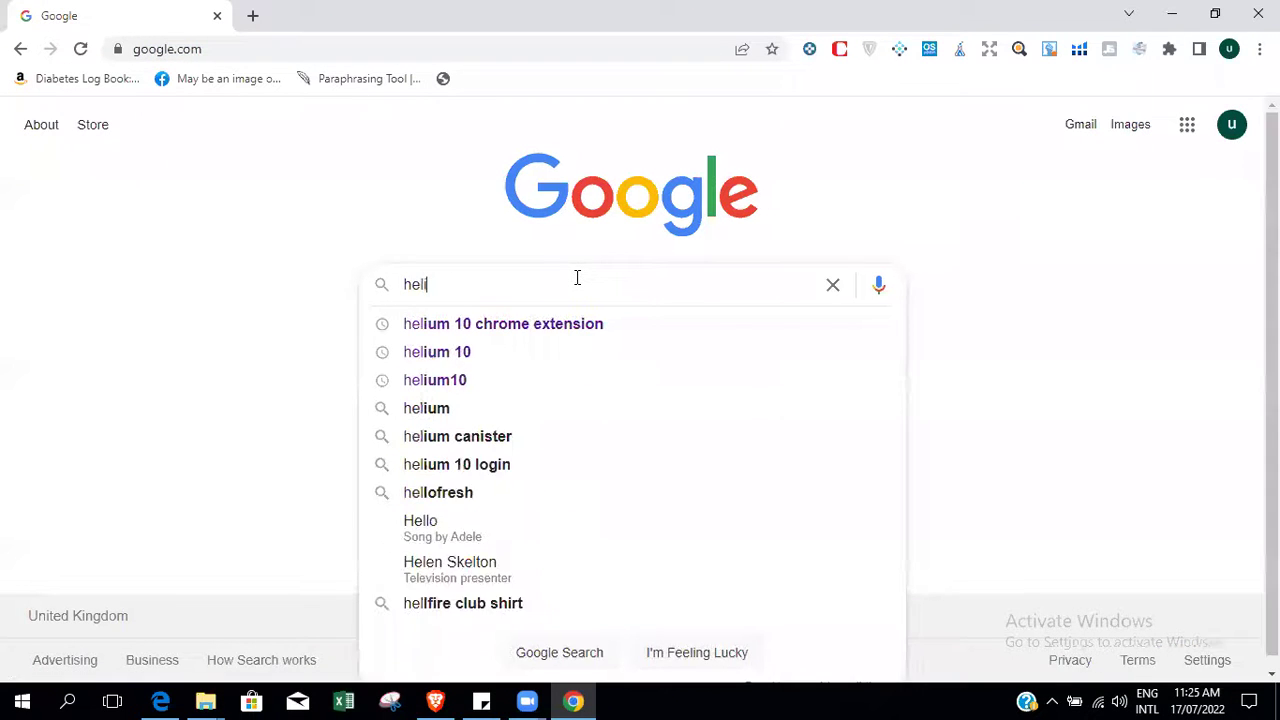
text(10)
key(Return)
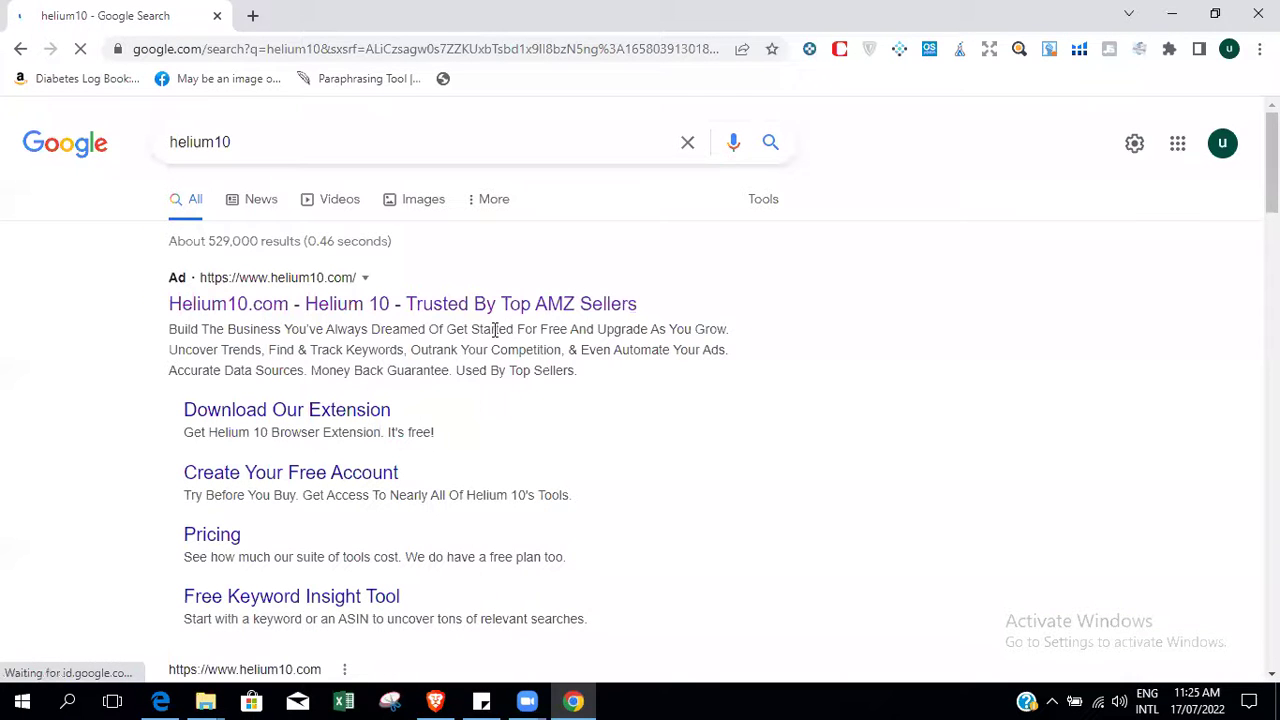
scroll(1054, 211, down, 5)
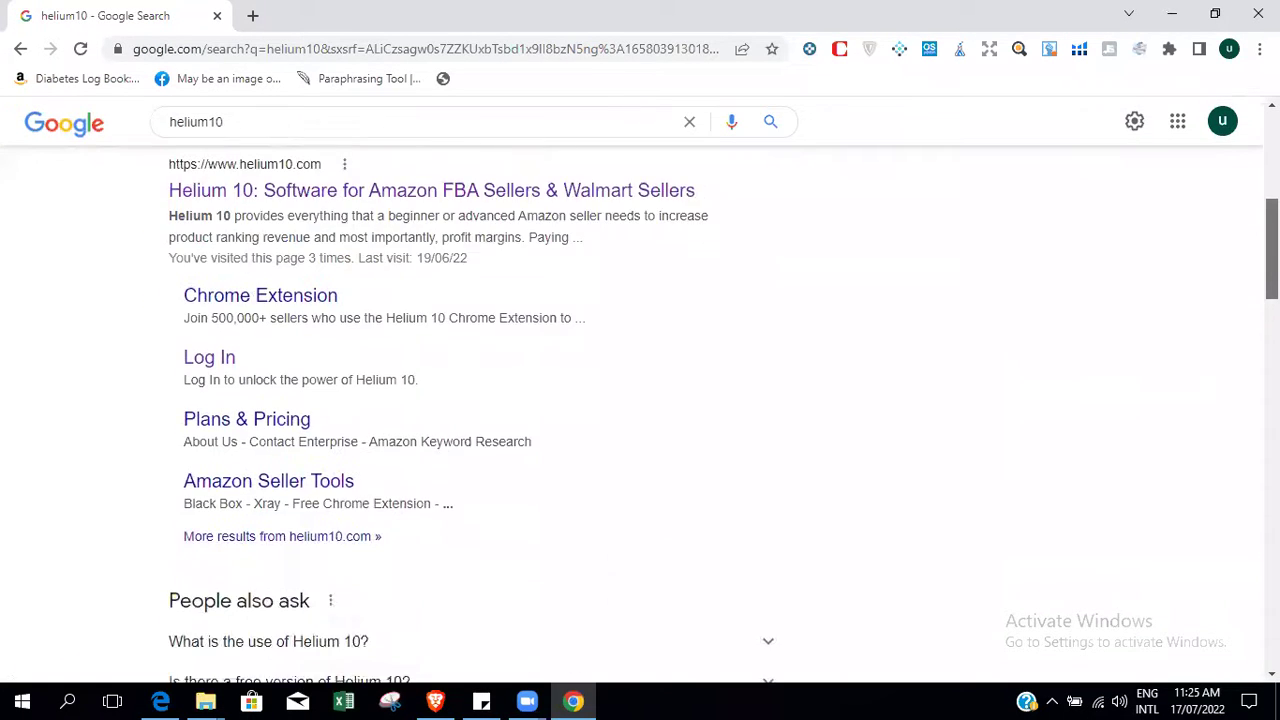
click(455, 245)
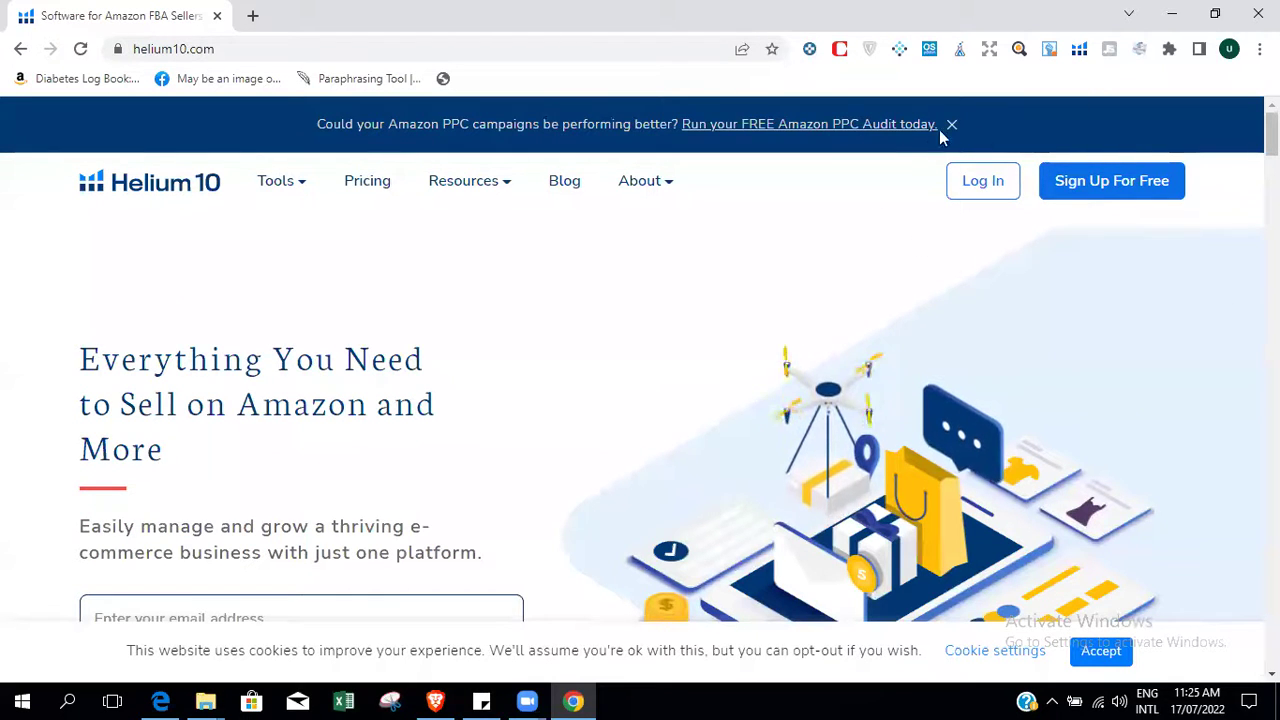
Choose the free Helium 10 sign-up and log out of the account that is already signed in.
click(1090, 190)
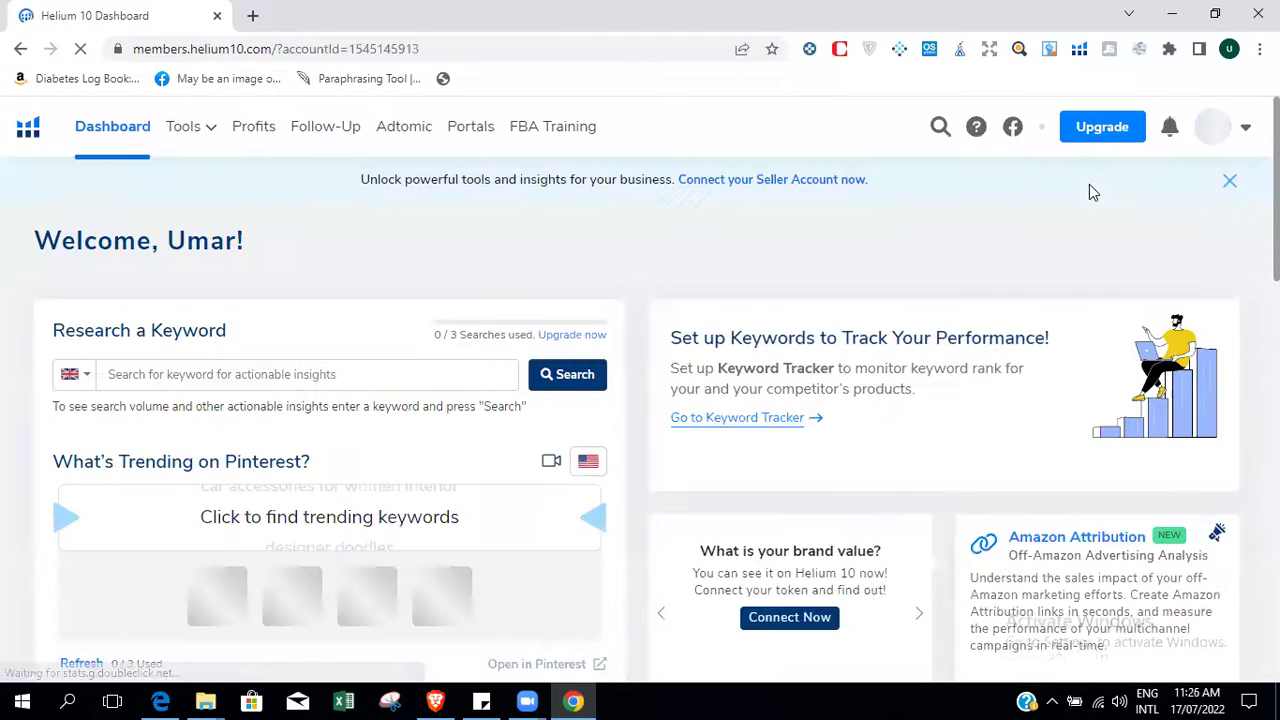
click(1214, 127)
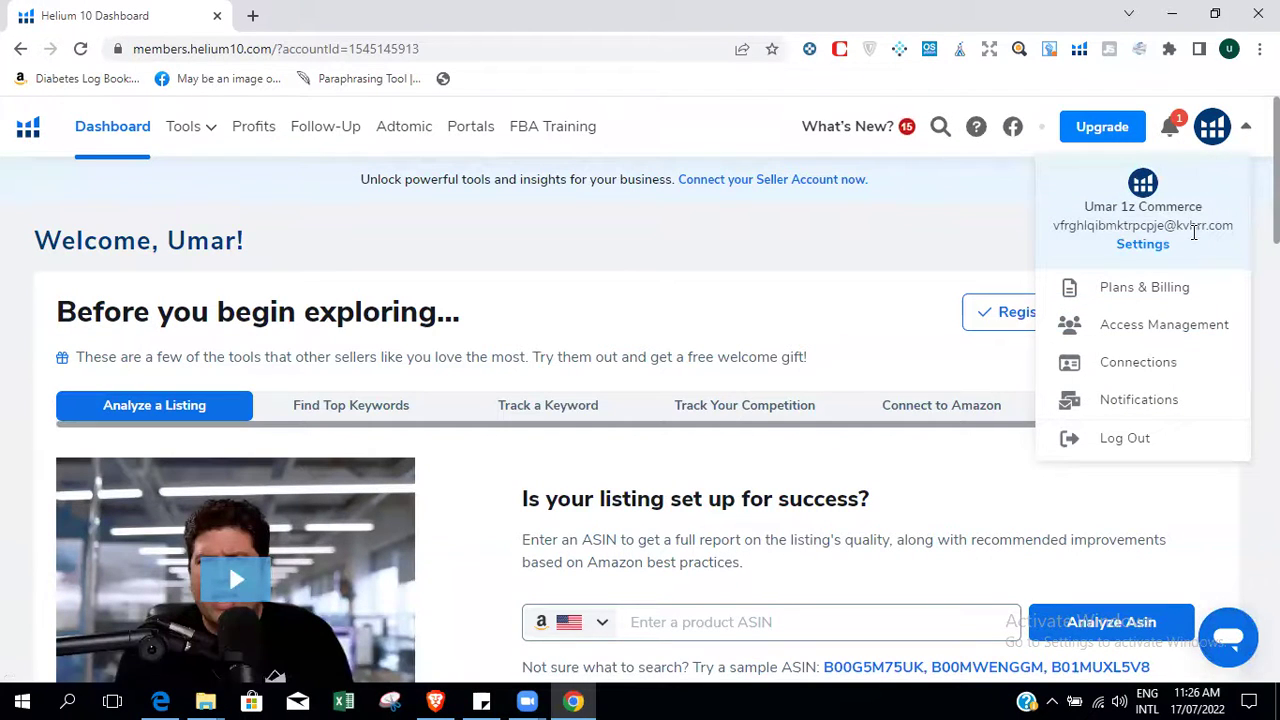
click(1150, 447)
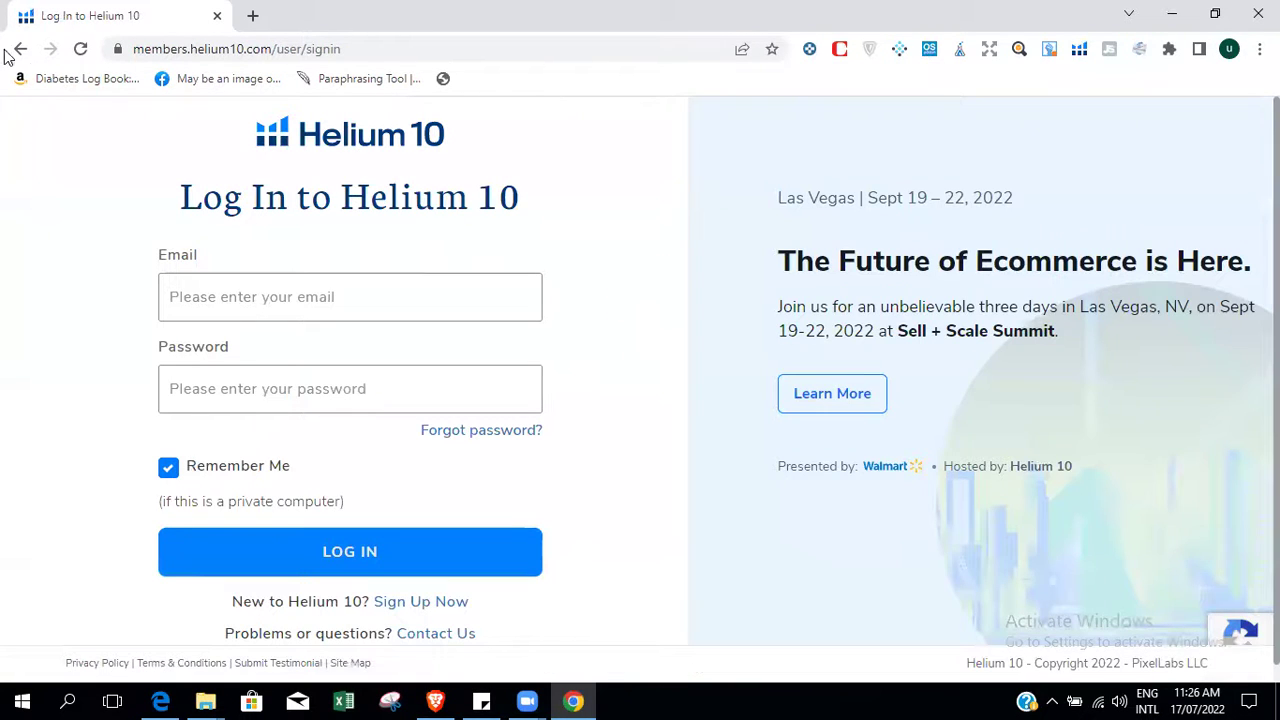
Reopen the Helium 10 website through a Google search for "helium 10" and go to its free sign-up form.
click(20, 49)
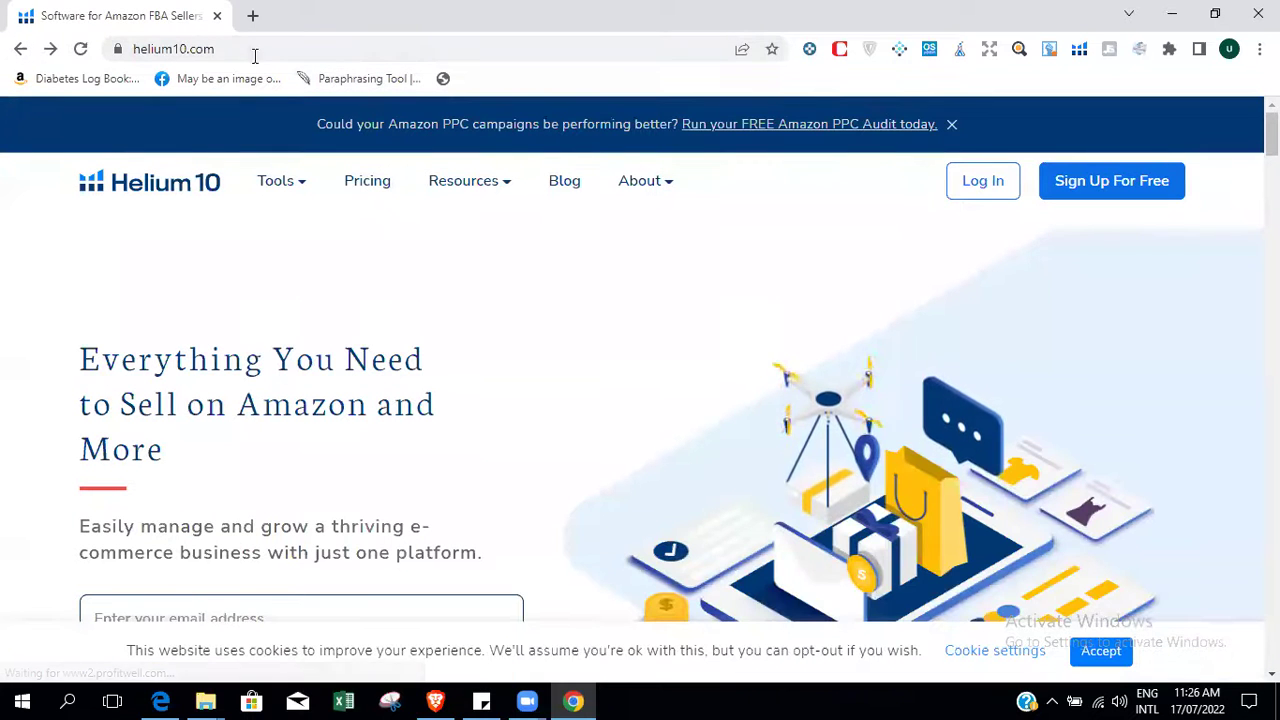
click(265, 49)
text(goo)
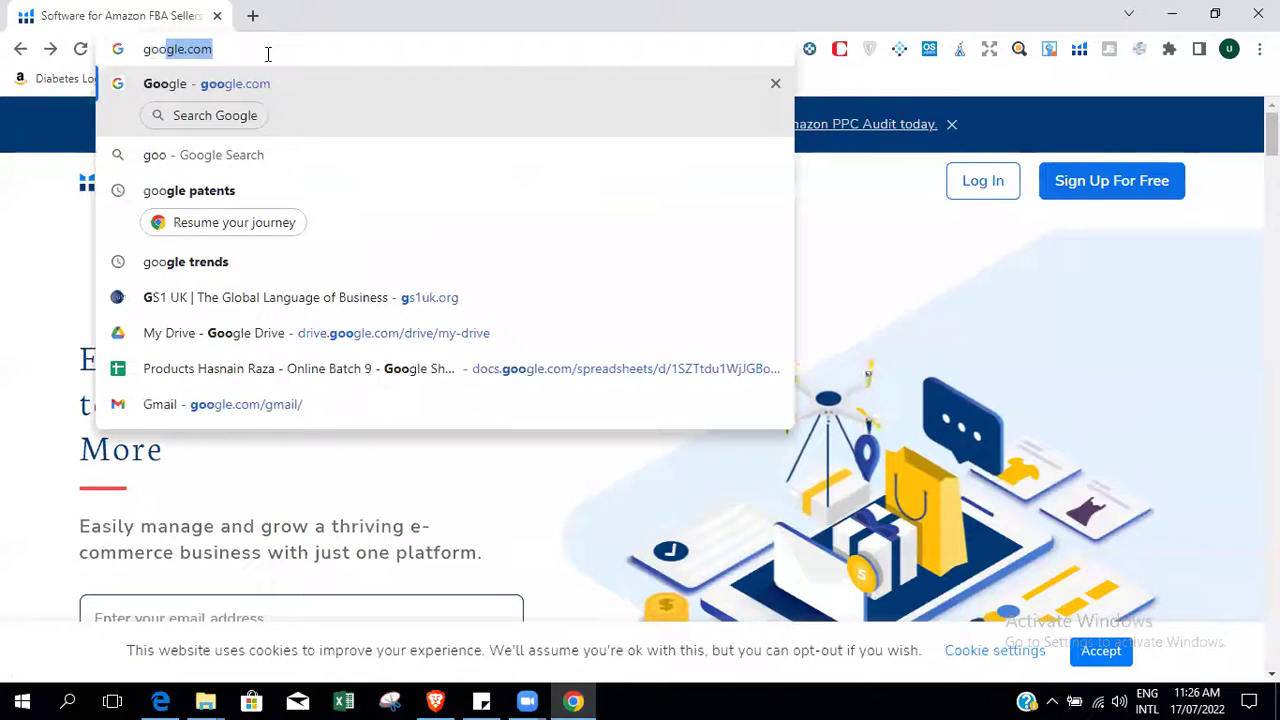
key(Return)
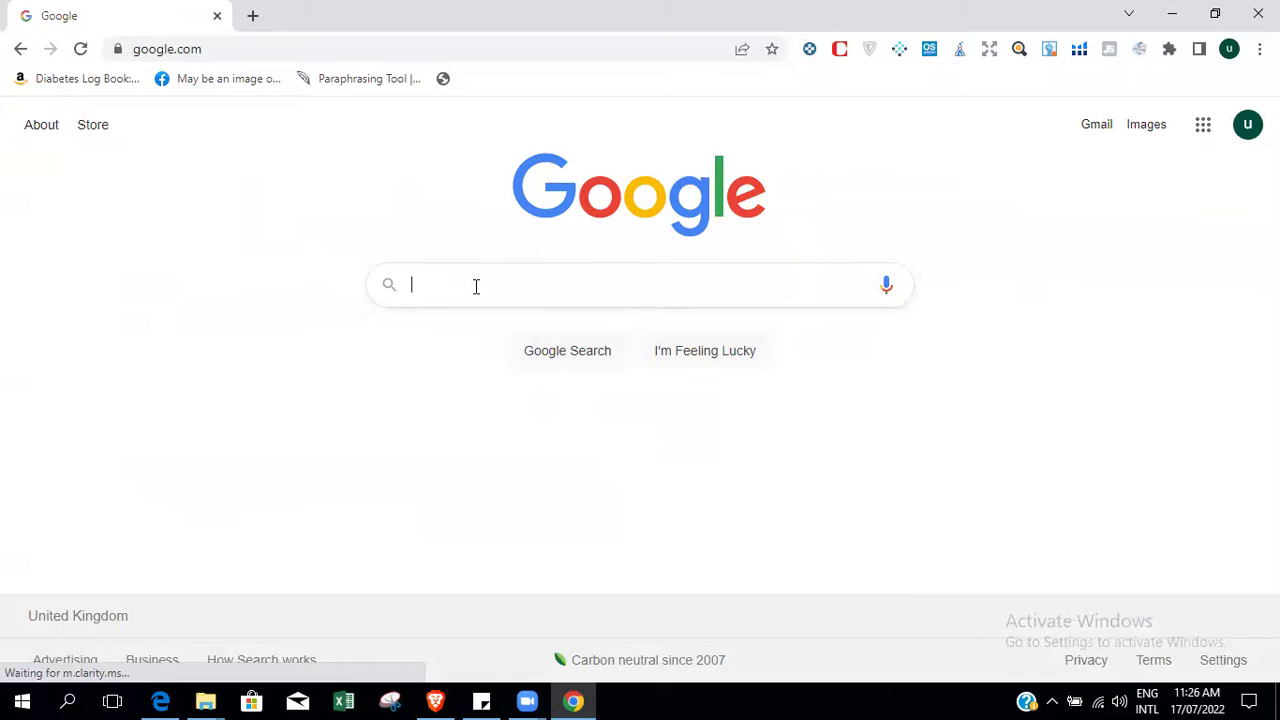
text(helium 10)
key(Return)
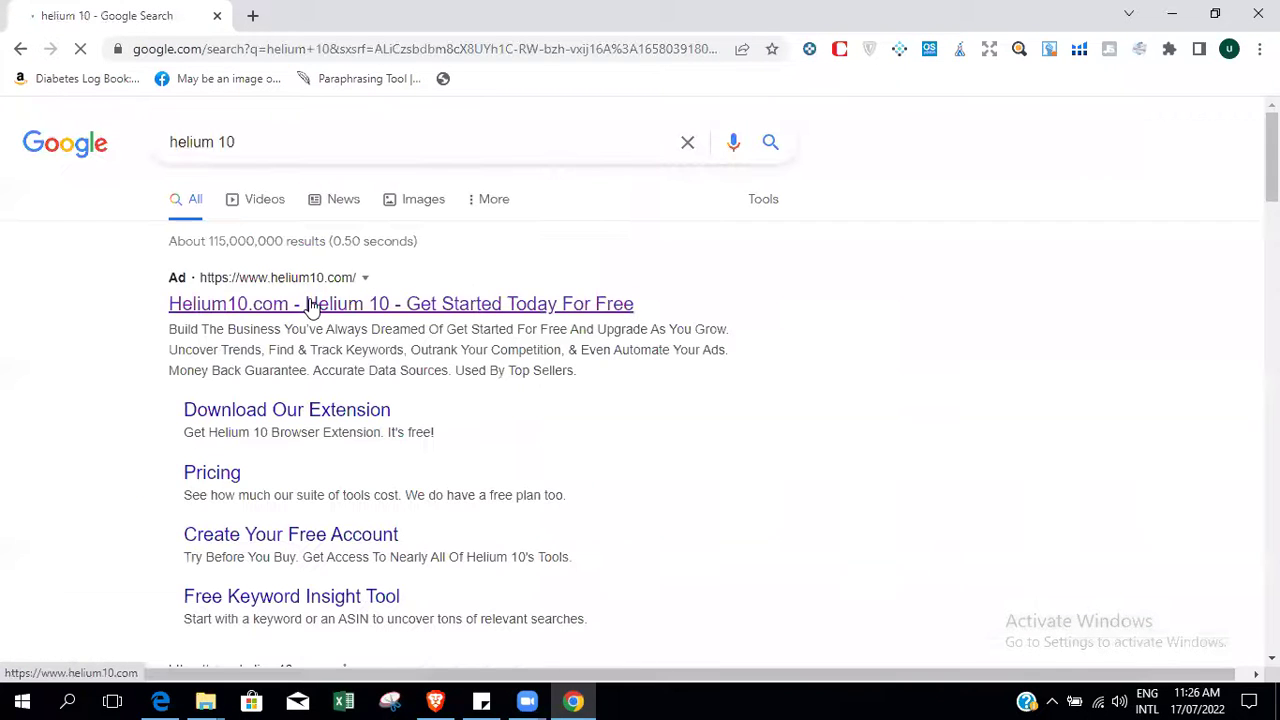
click(312, 304)
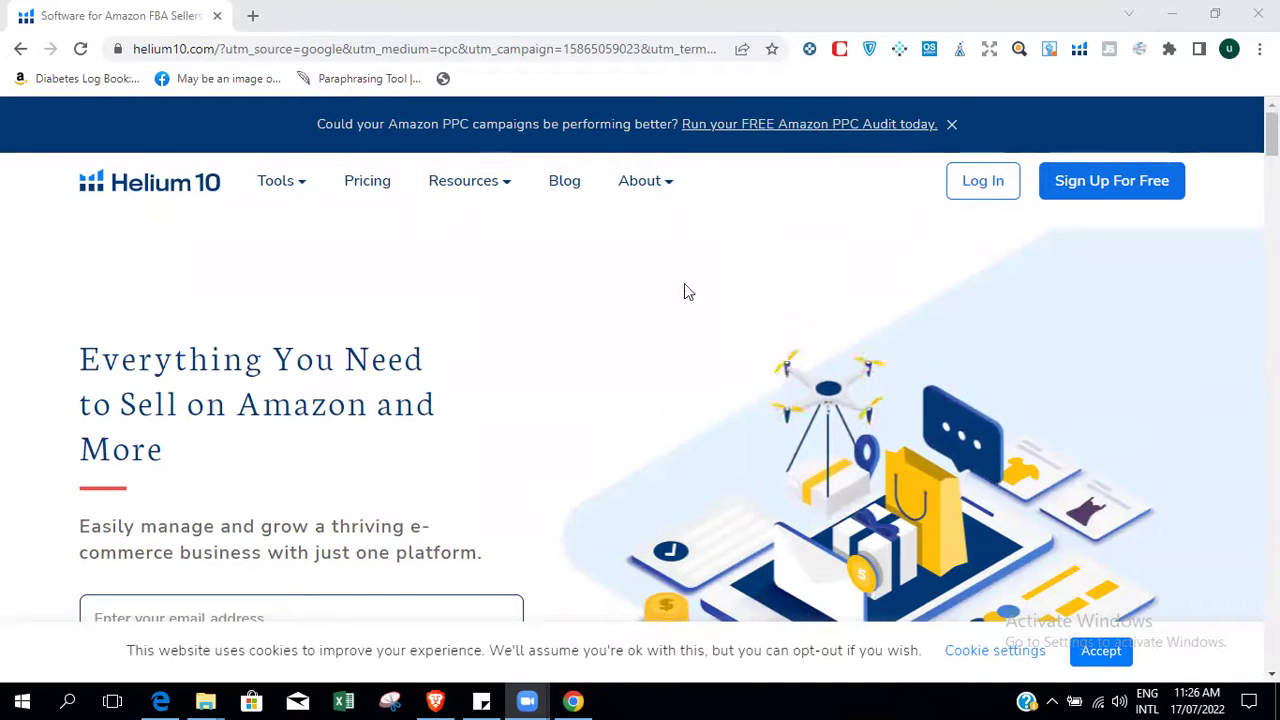
click(1116, 186)
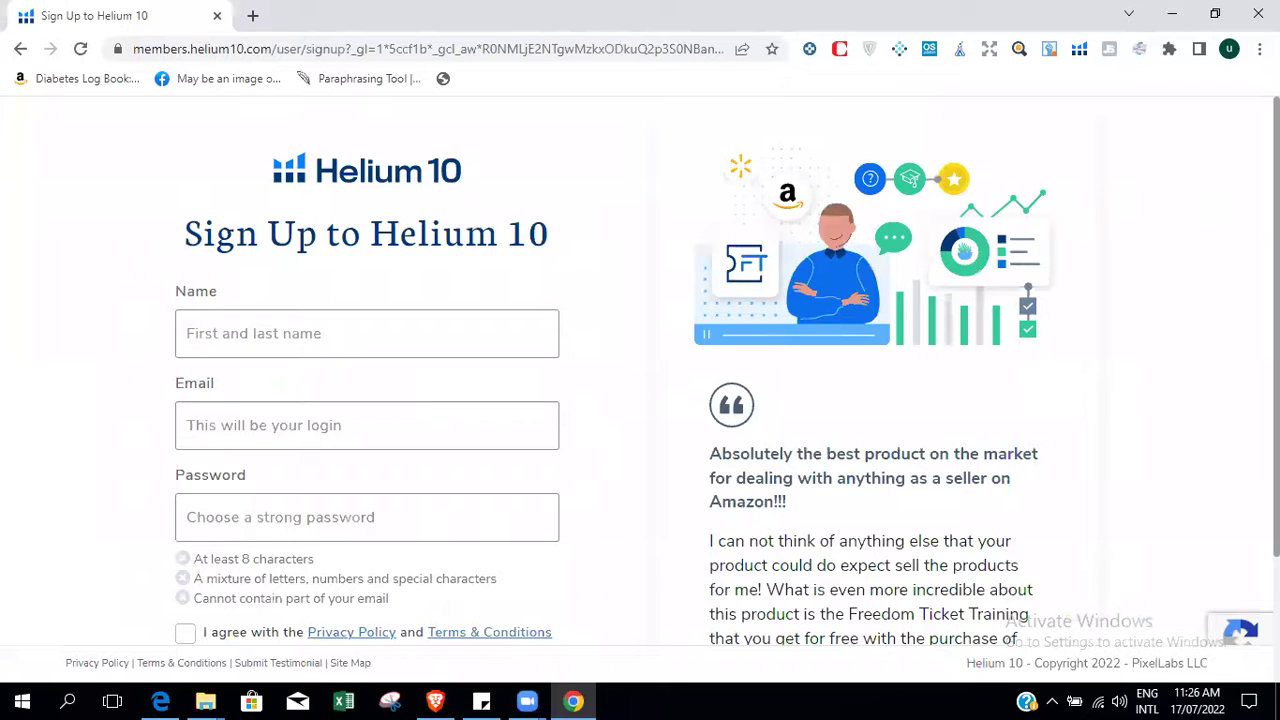
Fill in the name on the Helium 10 sign-up form from a saved suggestion and browse the saved e-mail suggestions.
scroll(169, 313, down, 1)
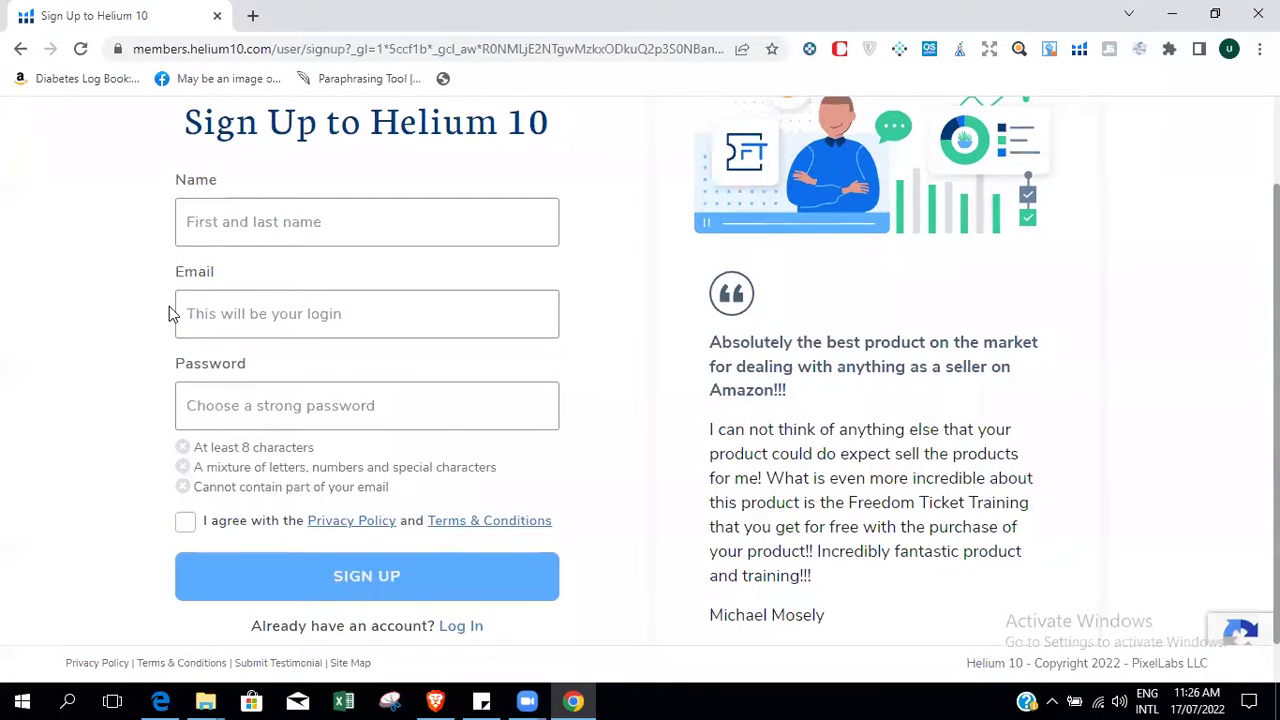
click(332, 245)
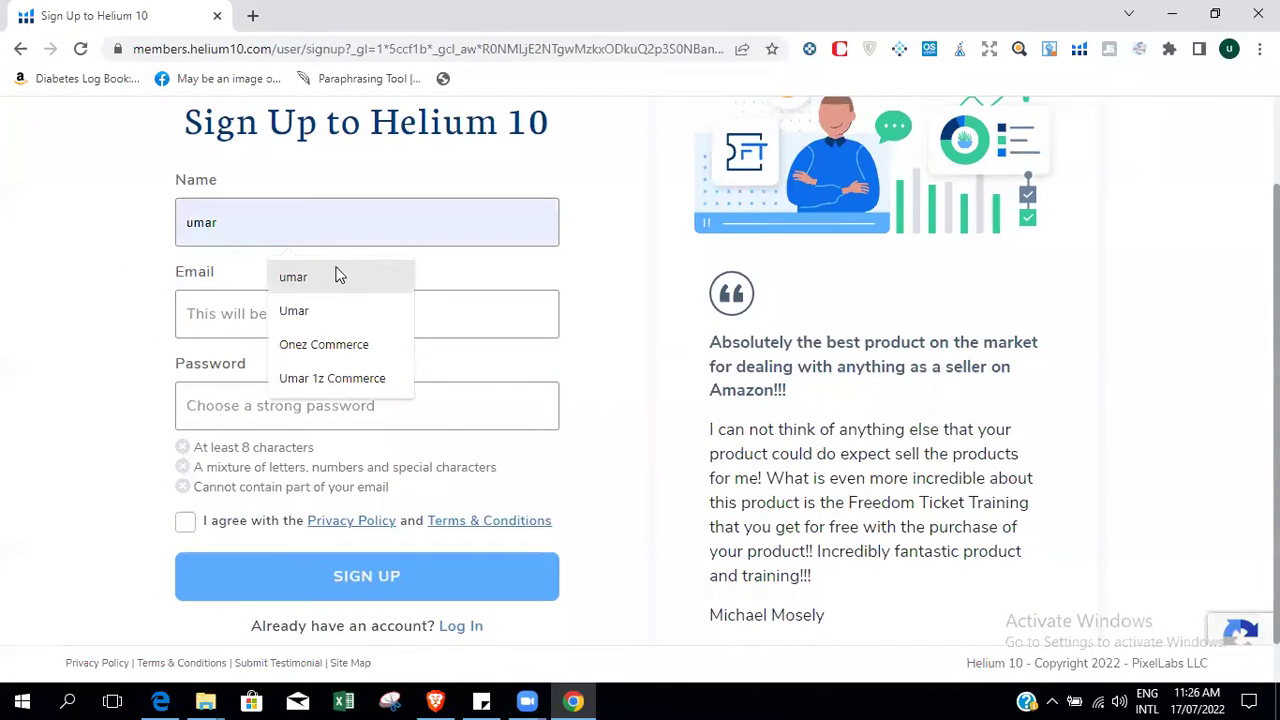
click(340, 268)
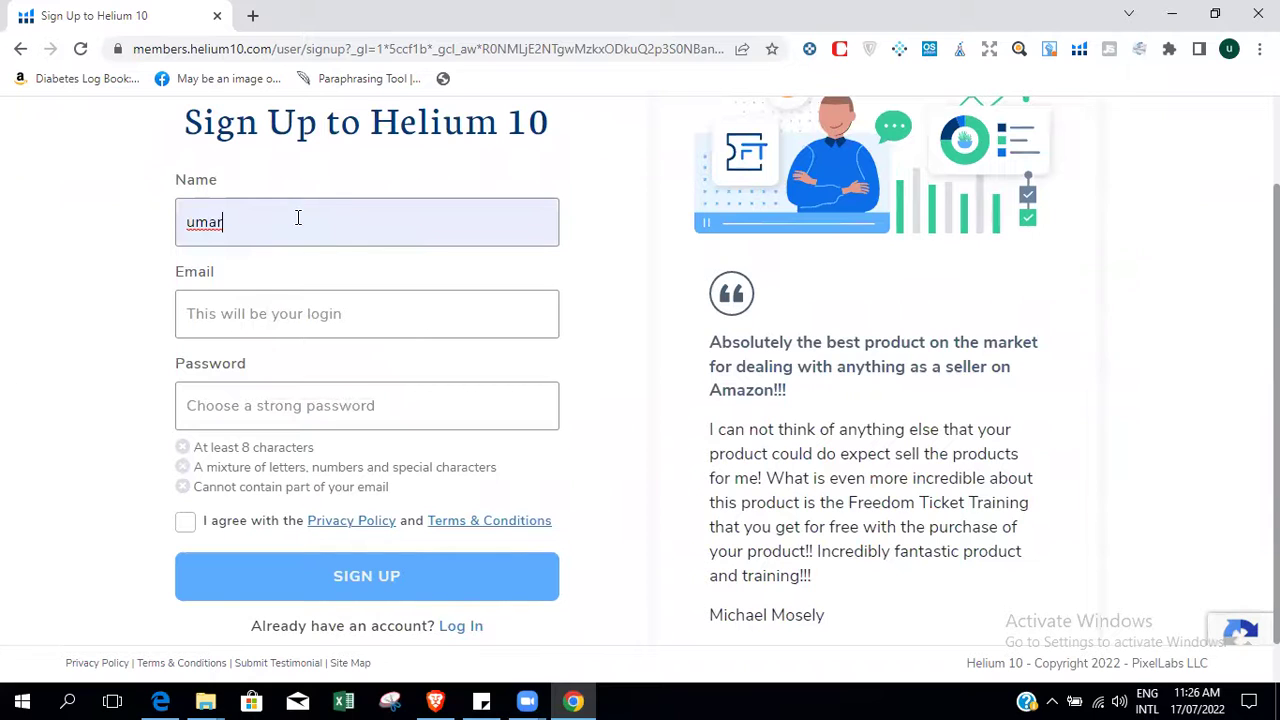
click(290, 315)
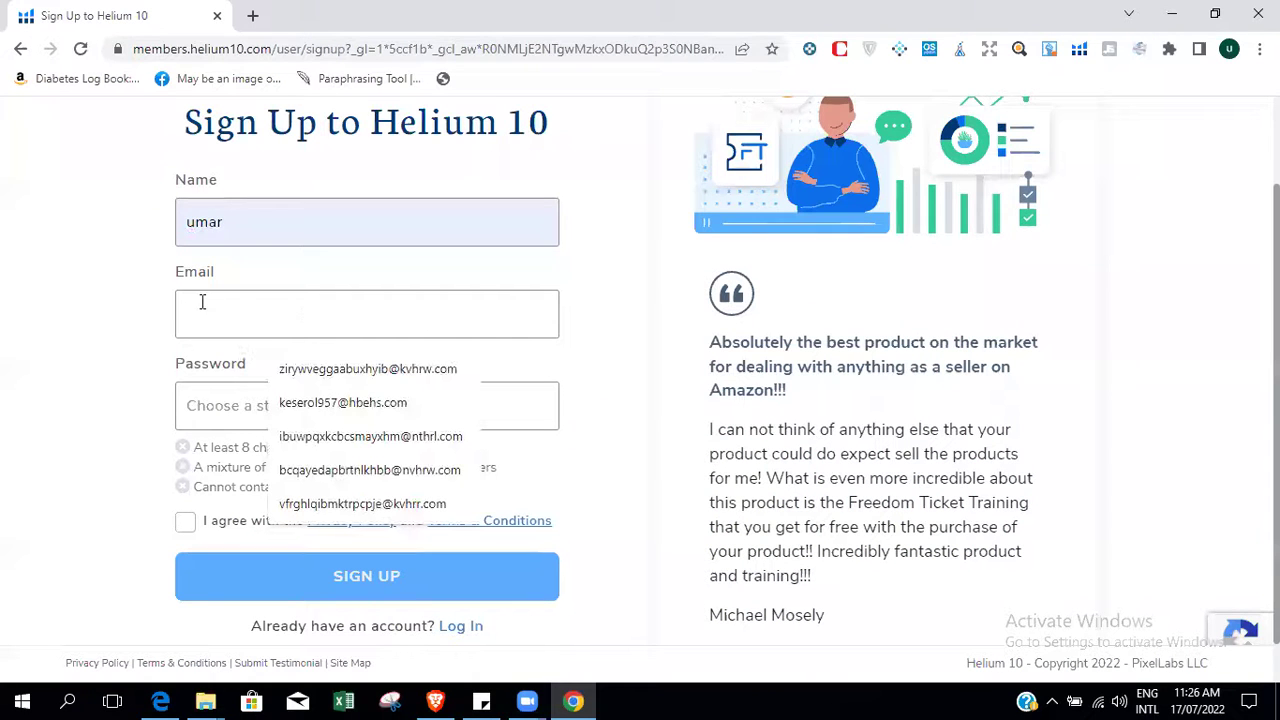
click(134, 329)
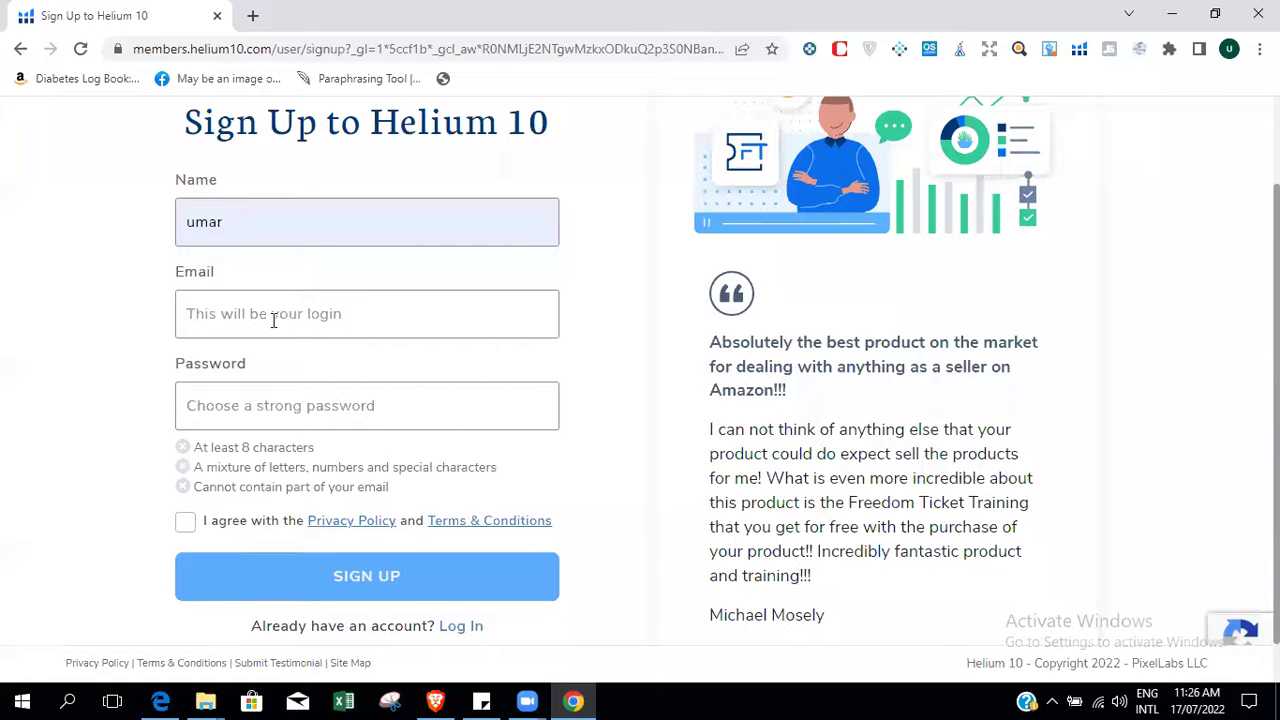
click(303, 310)
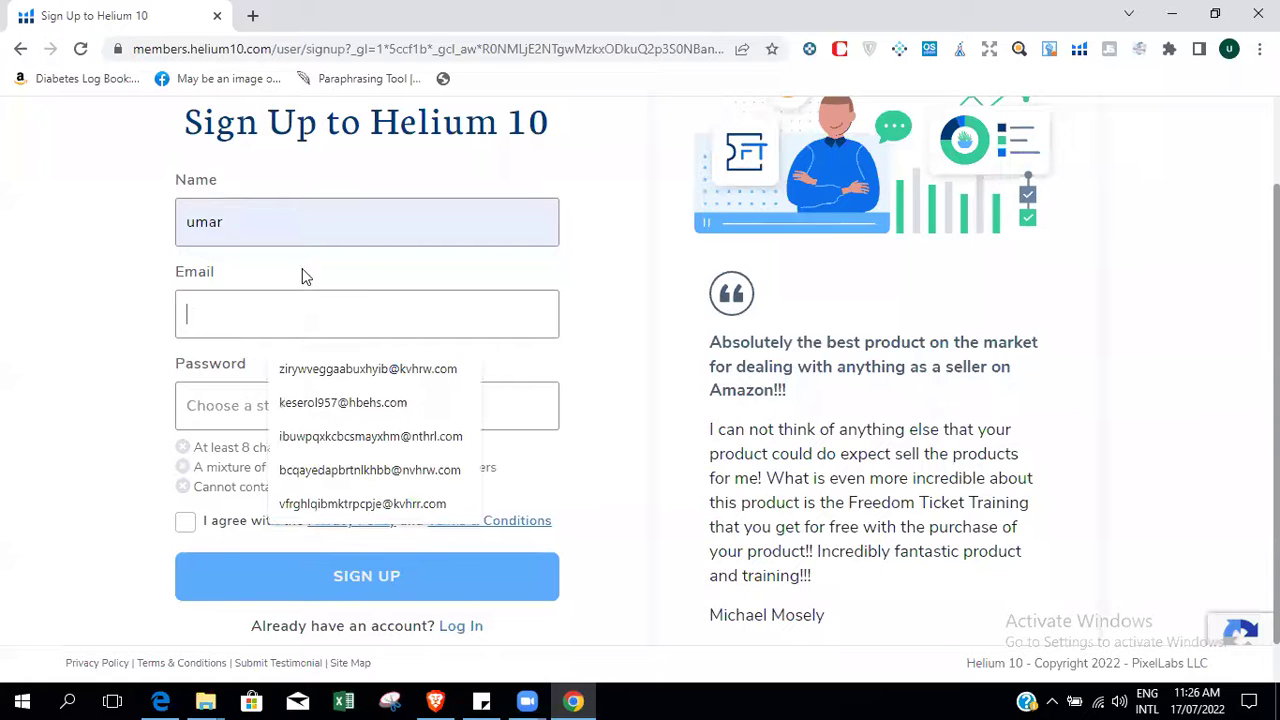
Search for "10 minutes free" in a new browser tab and open the 10 Minute Mail site at 10minutemail.net.
click(252, 15)
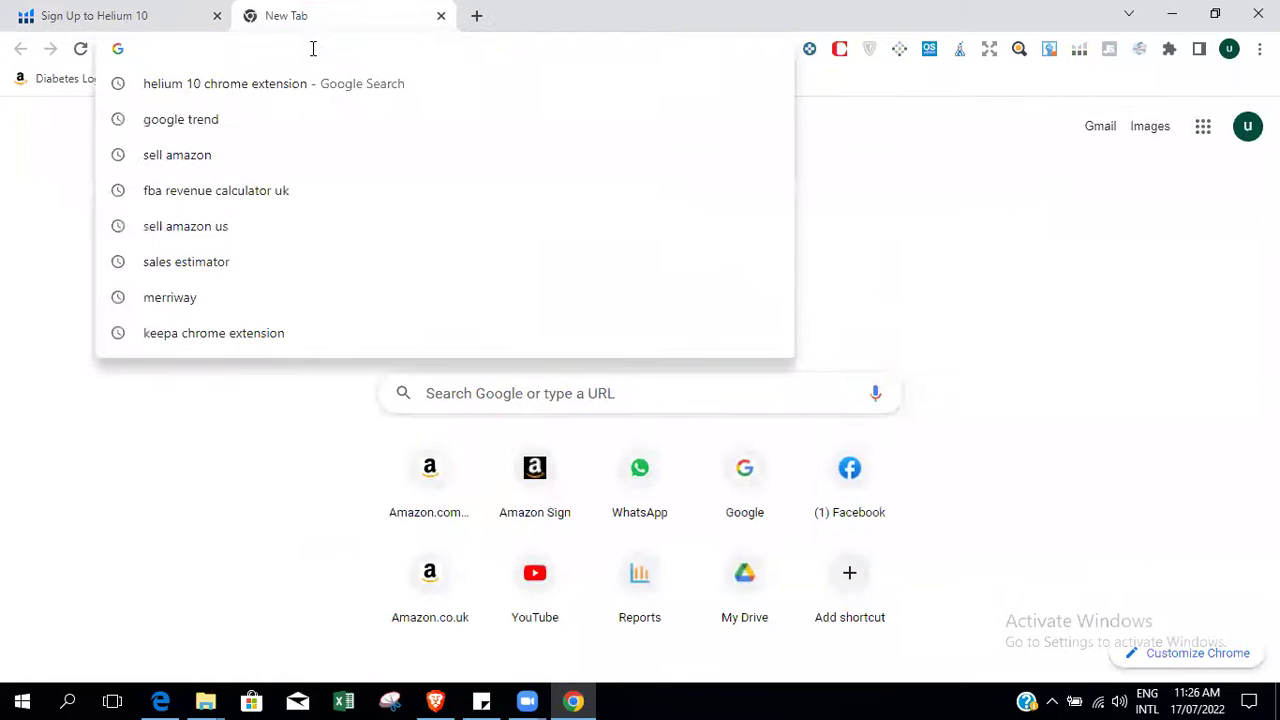
text(10 minute)
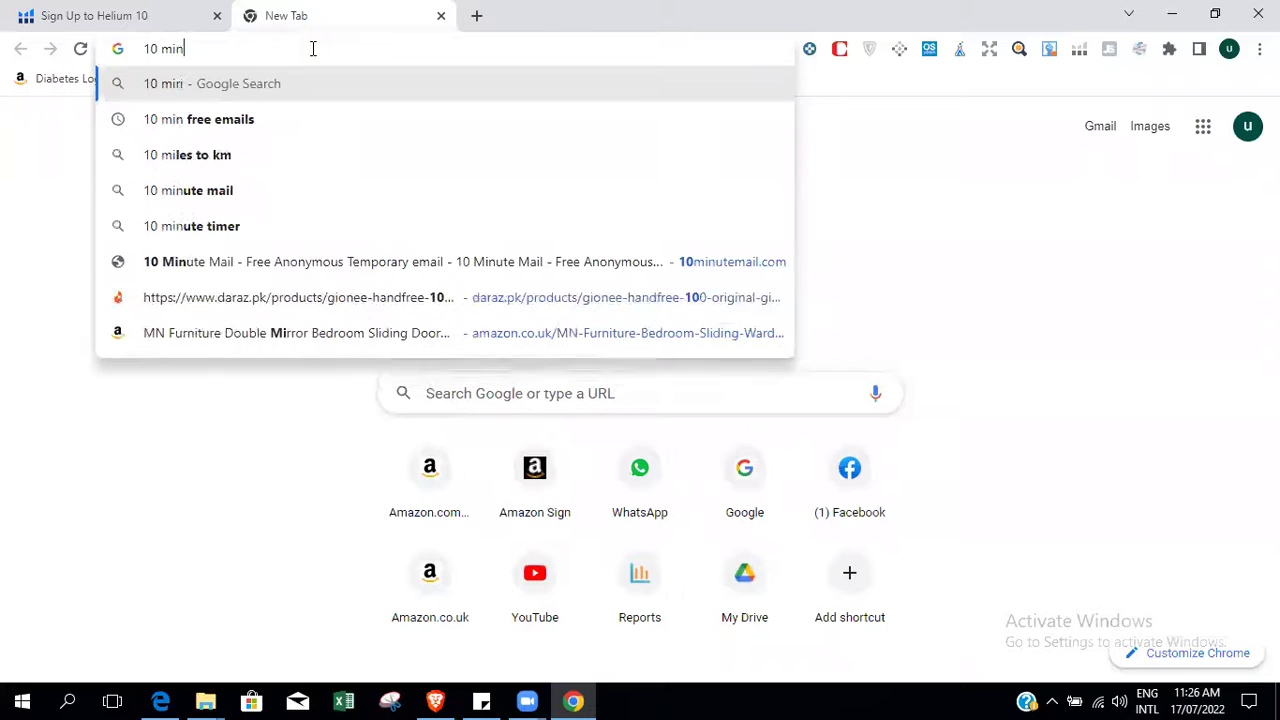
text(free)
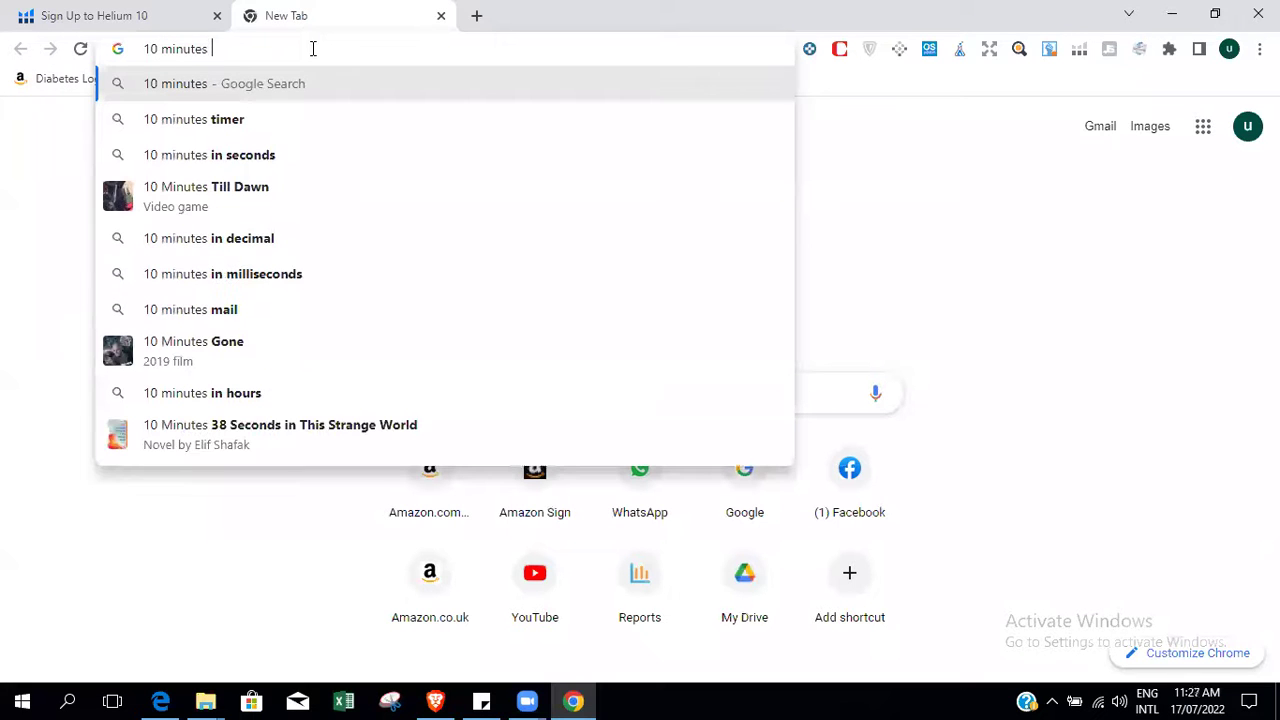
key(Return)
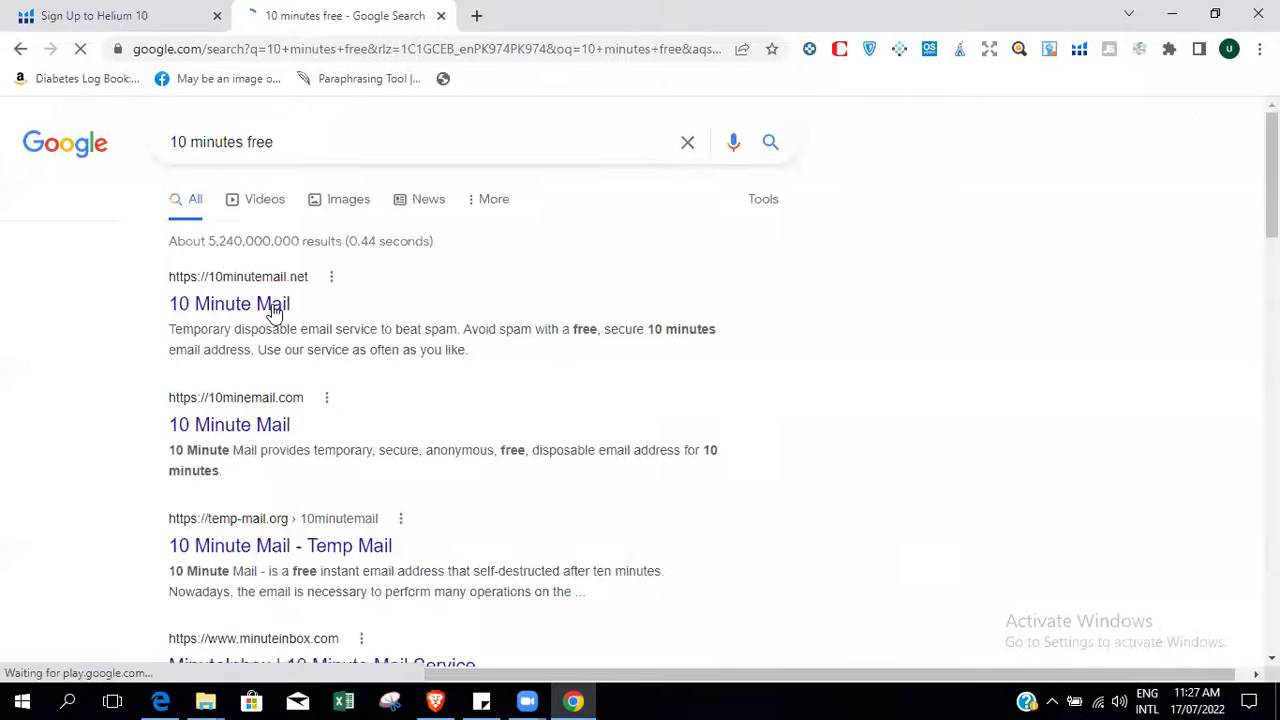
click(268, 308)
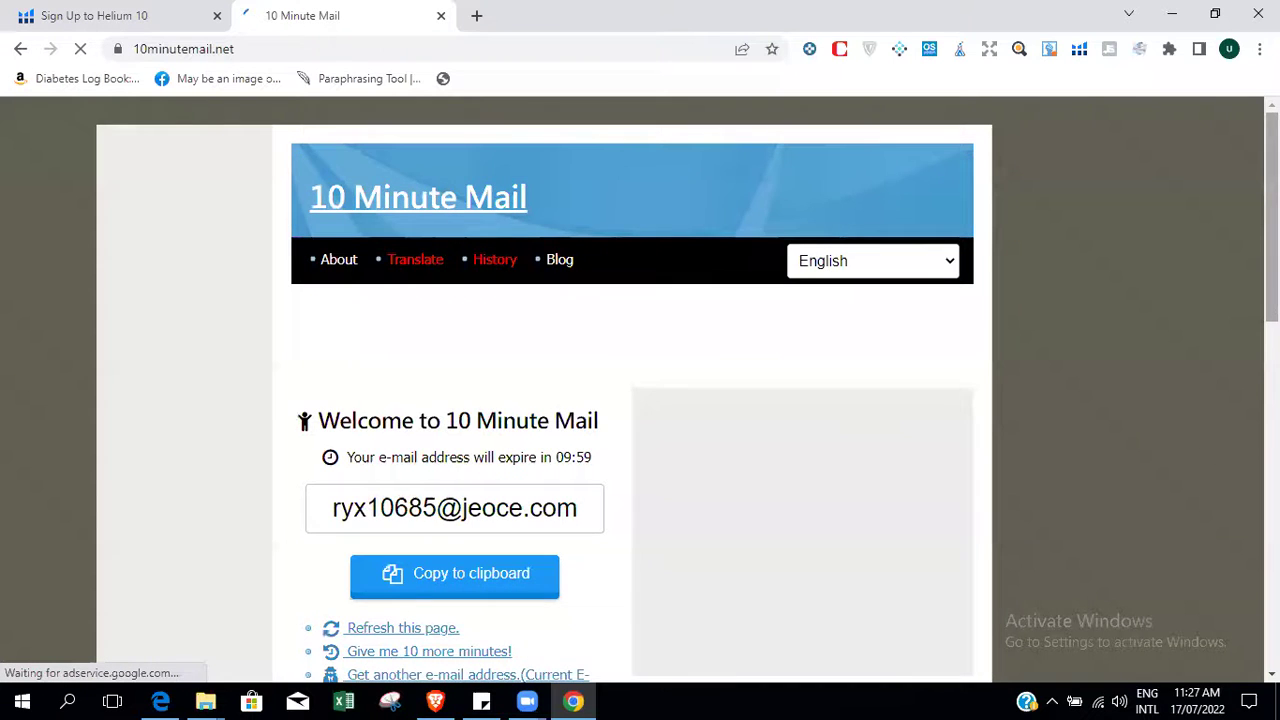
Copy the temporary e-mail address from 10 Minute Mail and paste it as the e-mail on the Helium 10 sign-up form.
scroll(849, 400, down, 1)
click(501, 456)
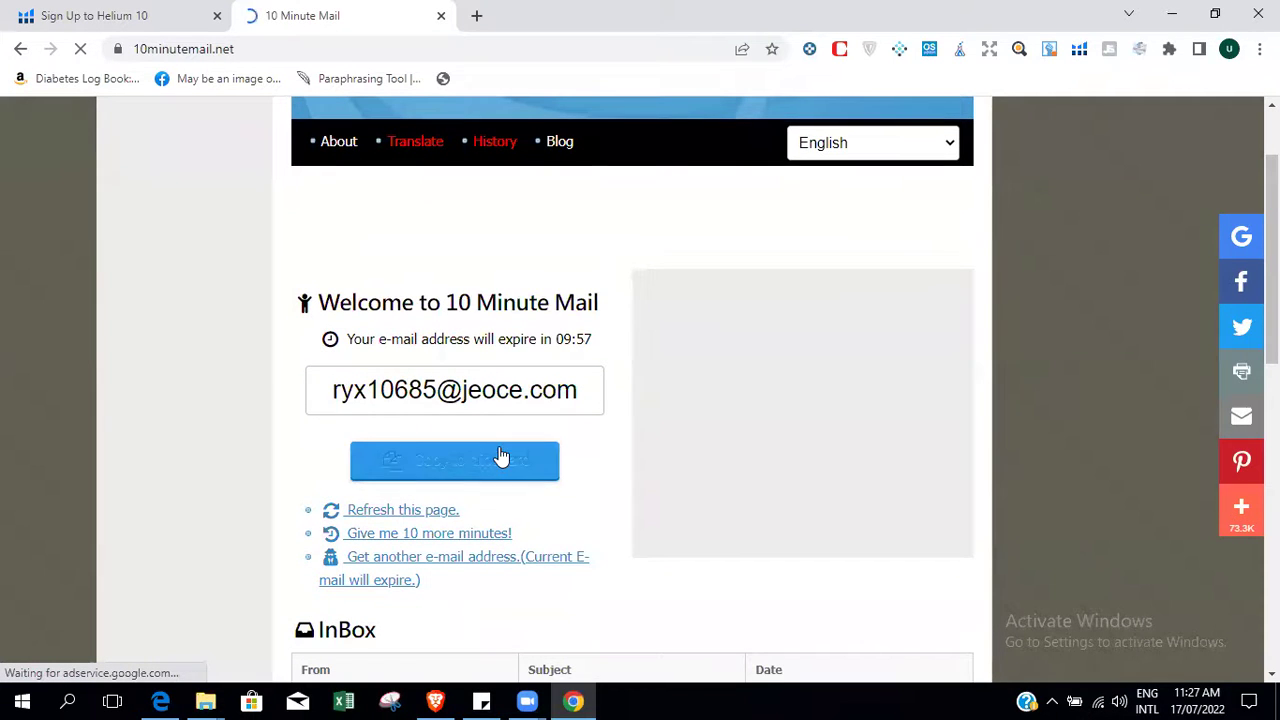
click(100, 12)
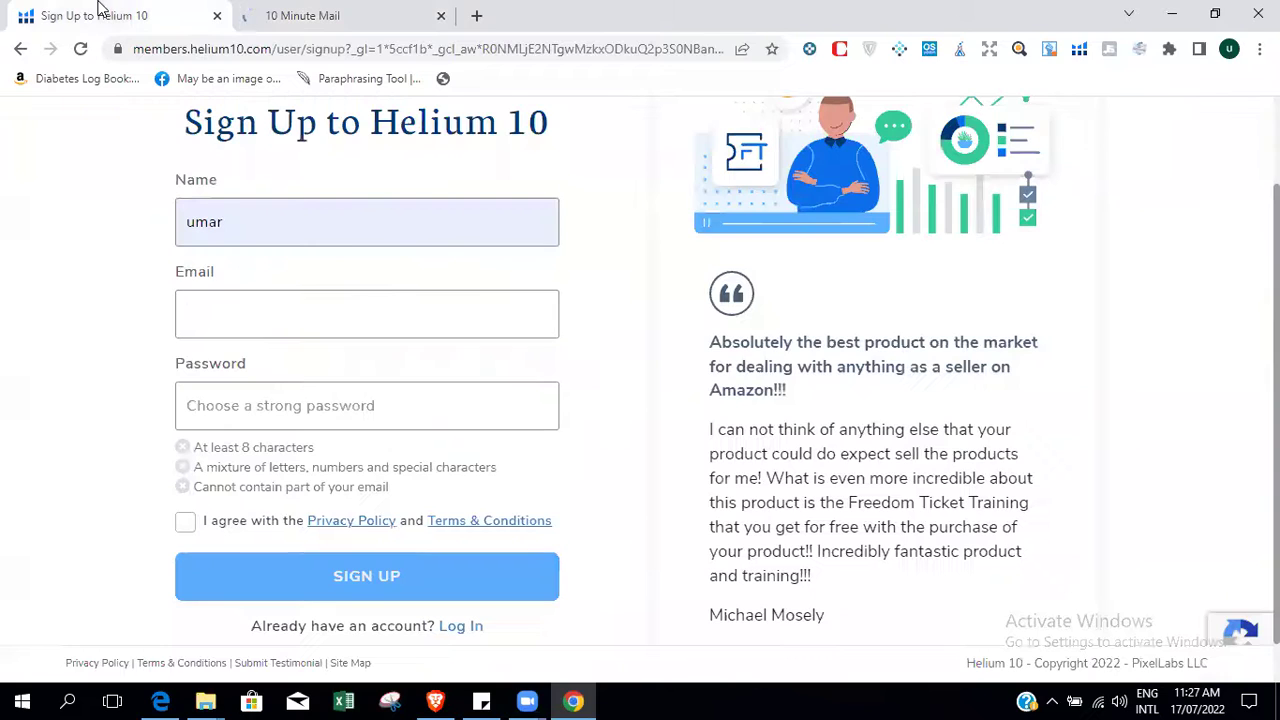
click(277, 315)
key(ctrl+v)
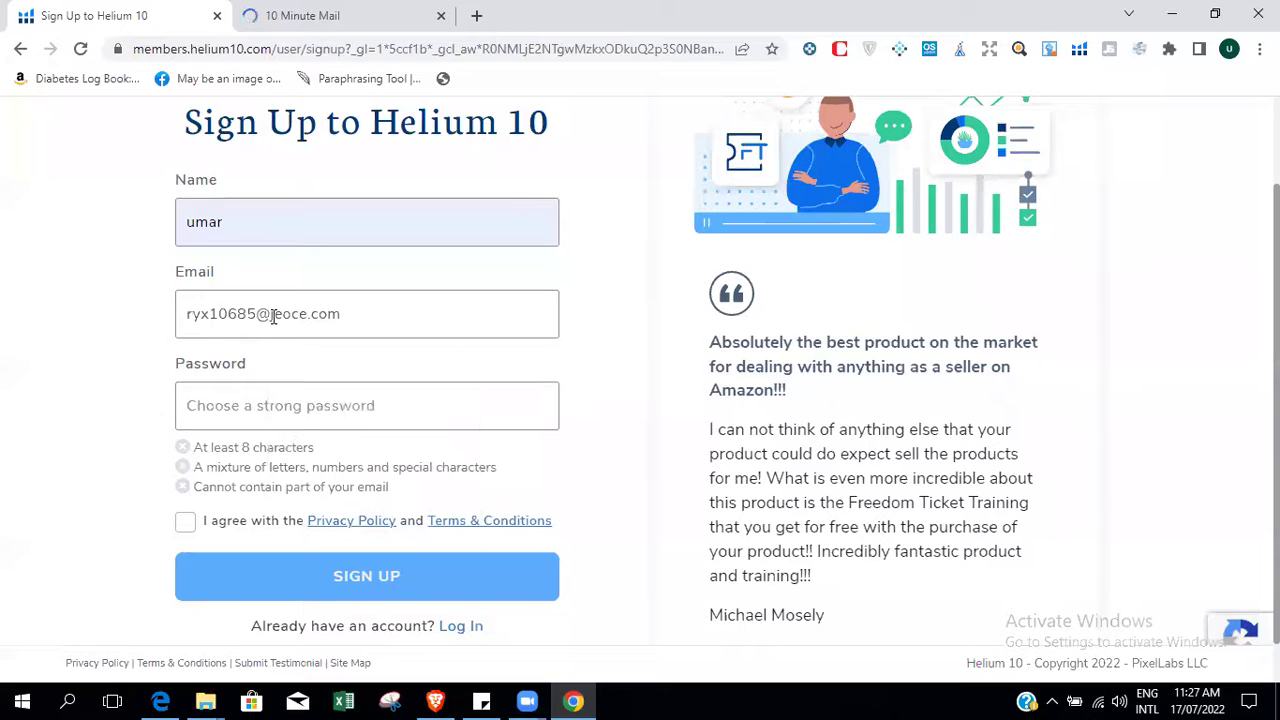
Replace the name on the sign-up form with "Batch 2".
click(298, 414)
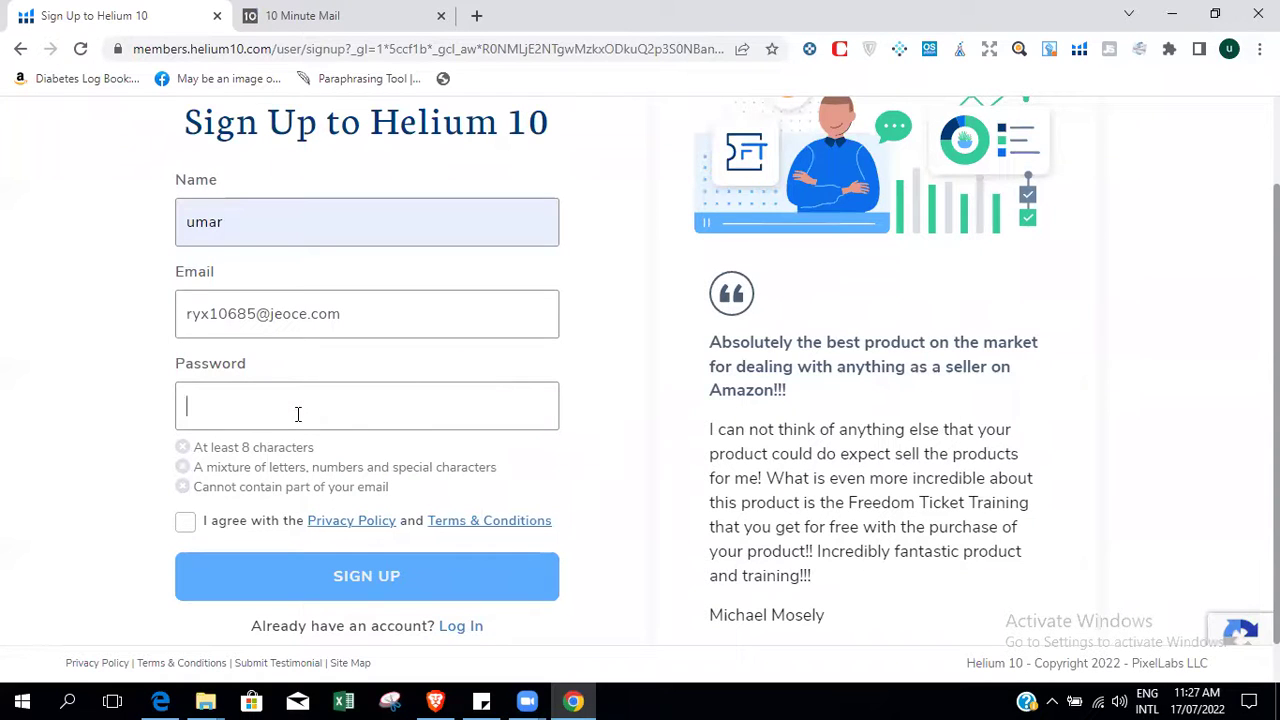
click(328, 223)
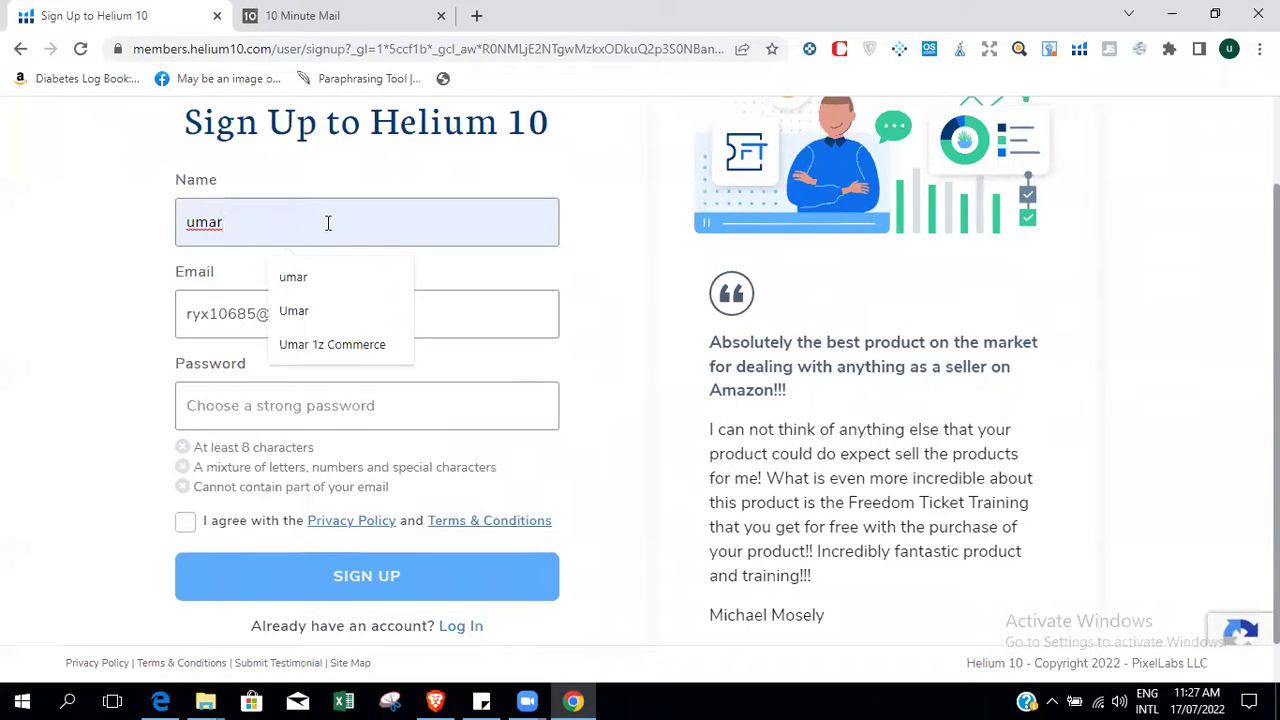
key(BackSpace)
key(BackSpace)
key(BackSpace)
key(BackSpace)
text(Bat)
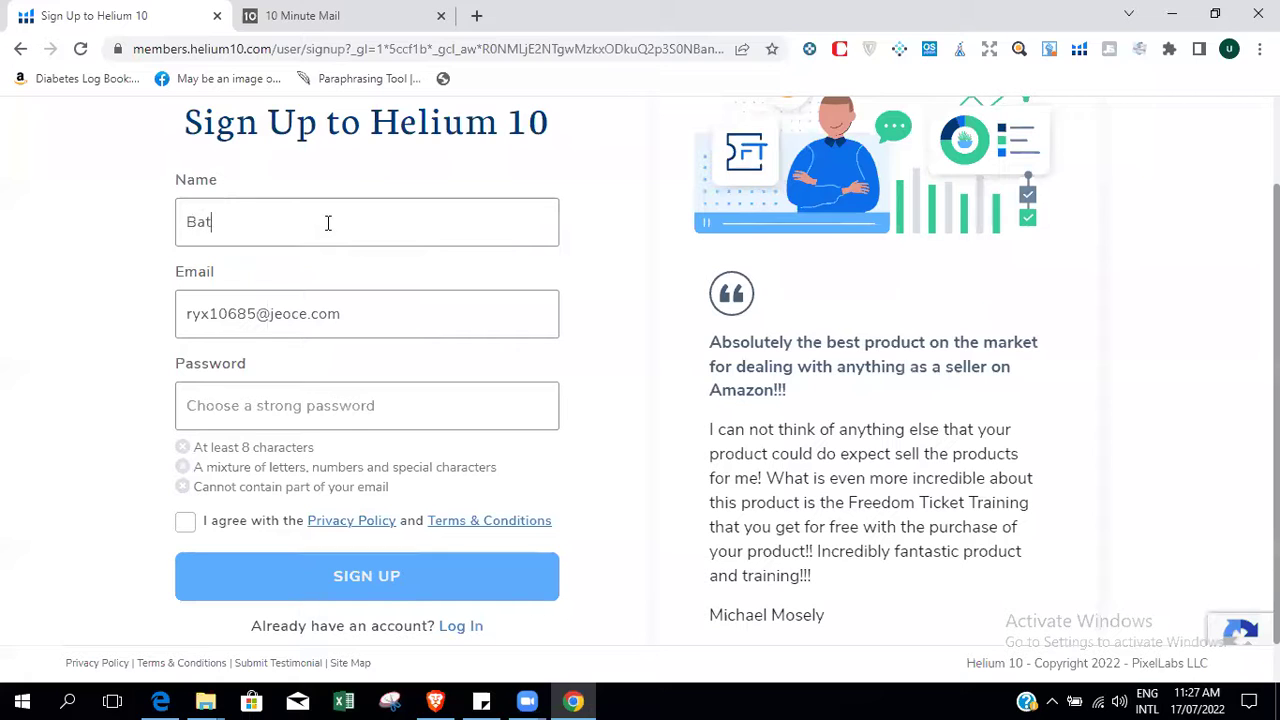
text(BAta)
key(BackSpace)
key(BackSpace)
key(BackSpace)
text(act)
key(BackSpace)
key(BackSpace)
text(atch 2)
Enter an account password that meets the listed requirements, agree to the Privacy Policy and Terms & Conditions, and submit the sign-up.
scroll(334, 163, up, 1)
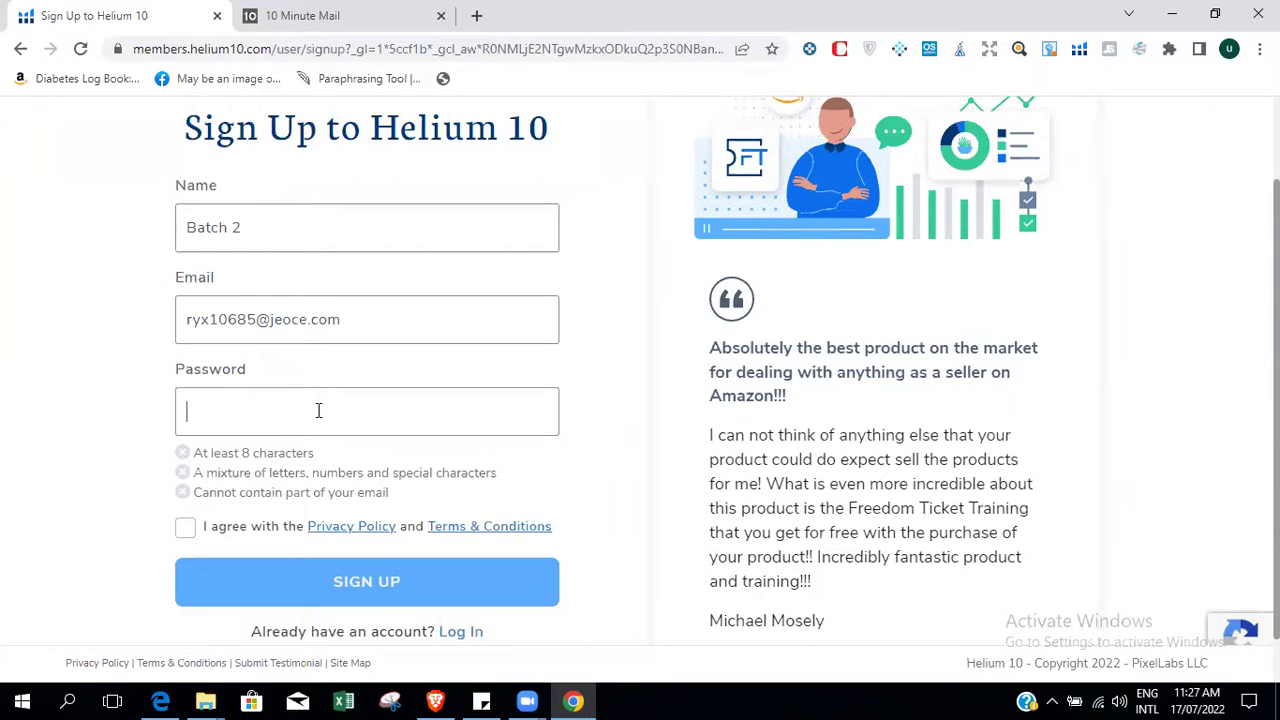
text(••••••••)
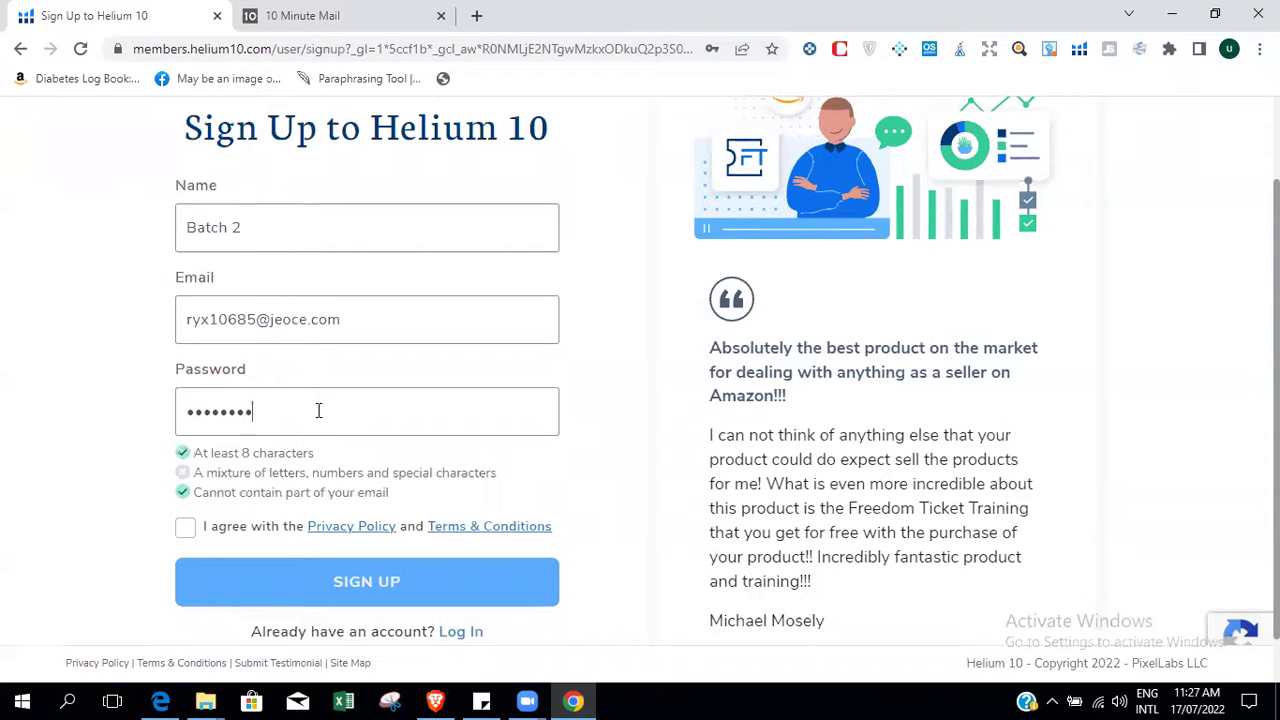
text(•••)
key(BackSpace)
key(BackSpace)
key(BackSpace)
key(BackSpace)
key(BackSpace)
key(BackSpace)
key(BackSpace)
key(BackSpace)
key(BackSpace)
key(BackSpace)
key(BackSpace)
text(•••••••)
key(BackSpace)
key(BackSpace)
key(BackSpace)
key(BackSpace)
key(BackSpace)
key(BackSpace)
text(•••••••••••)
click(187, 528)
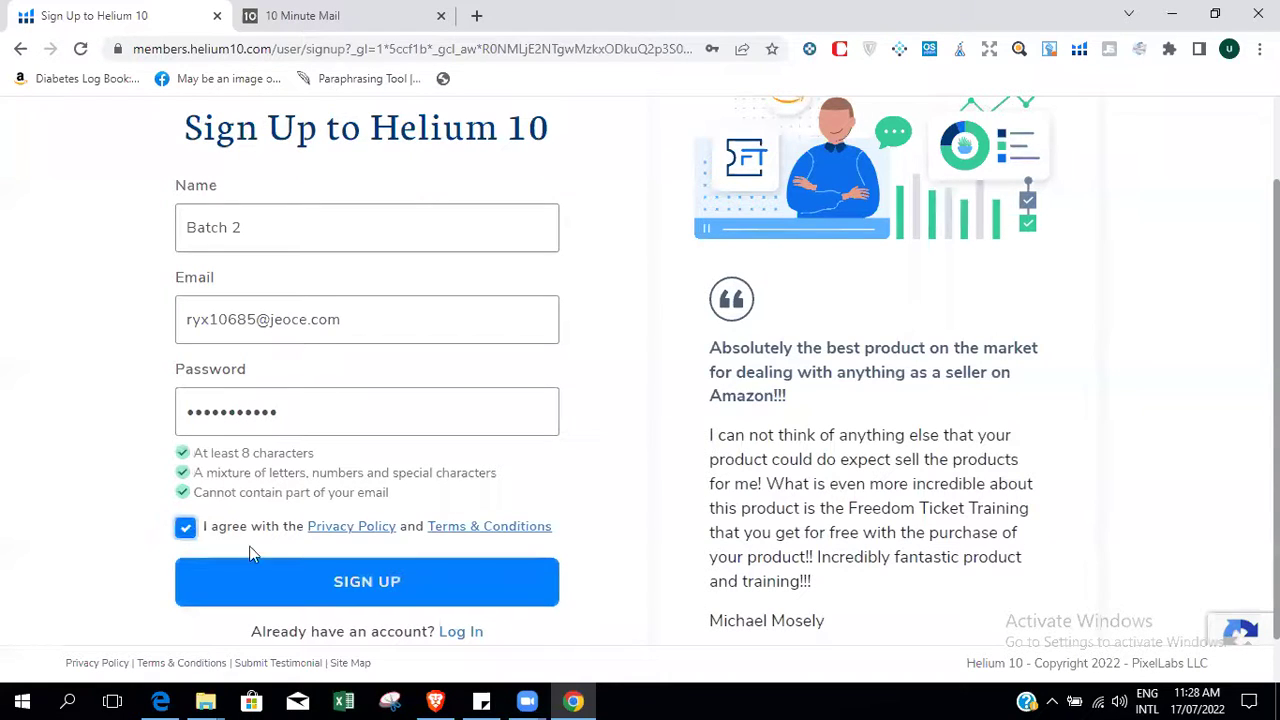
click(296, 578)
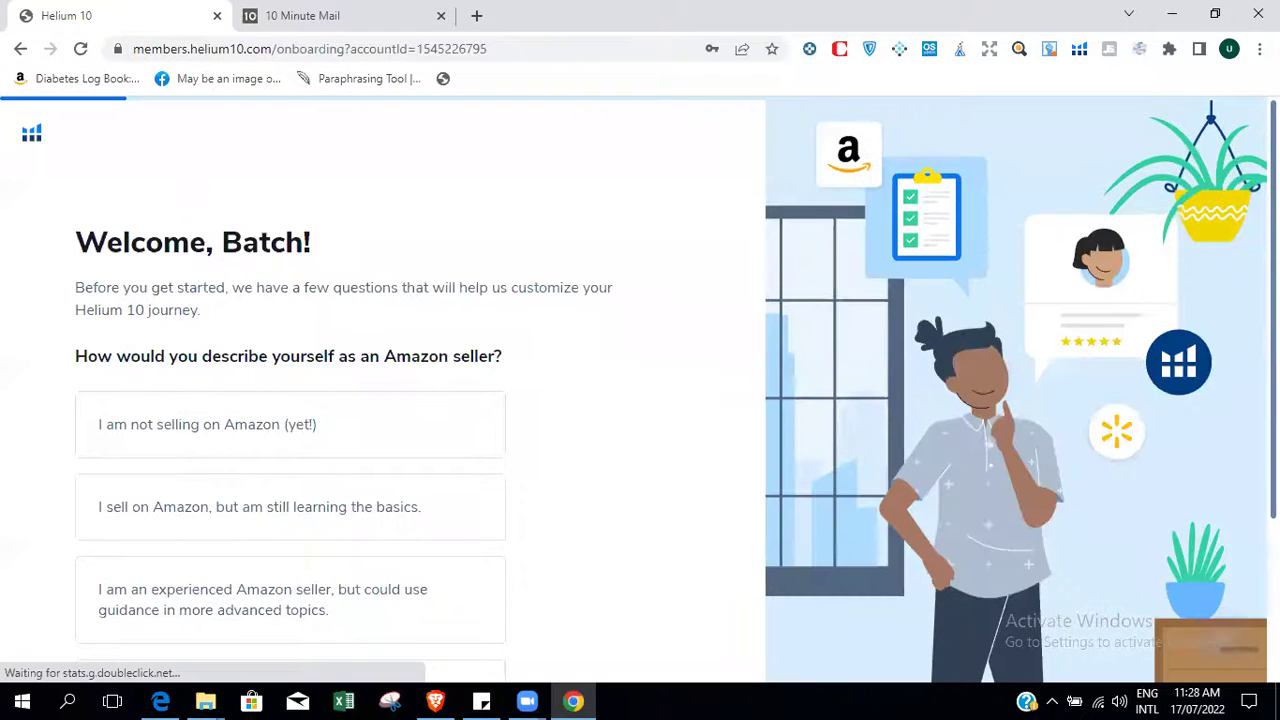
Answer the Amazon seller question with "I sell on Amazon, but am still learning the basics." and continue.
scroll(640, 390, down, 2)
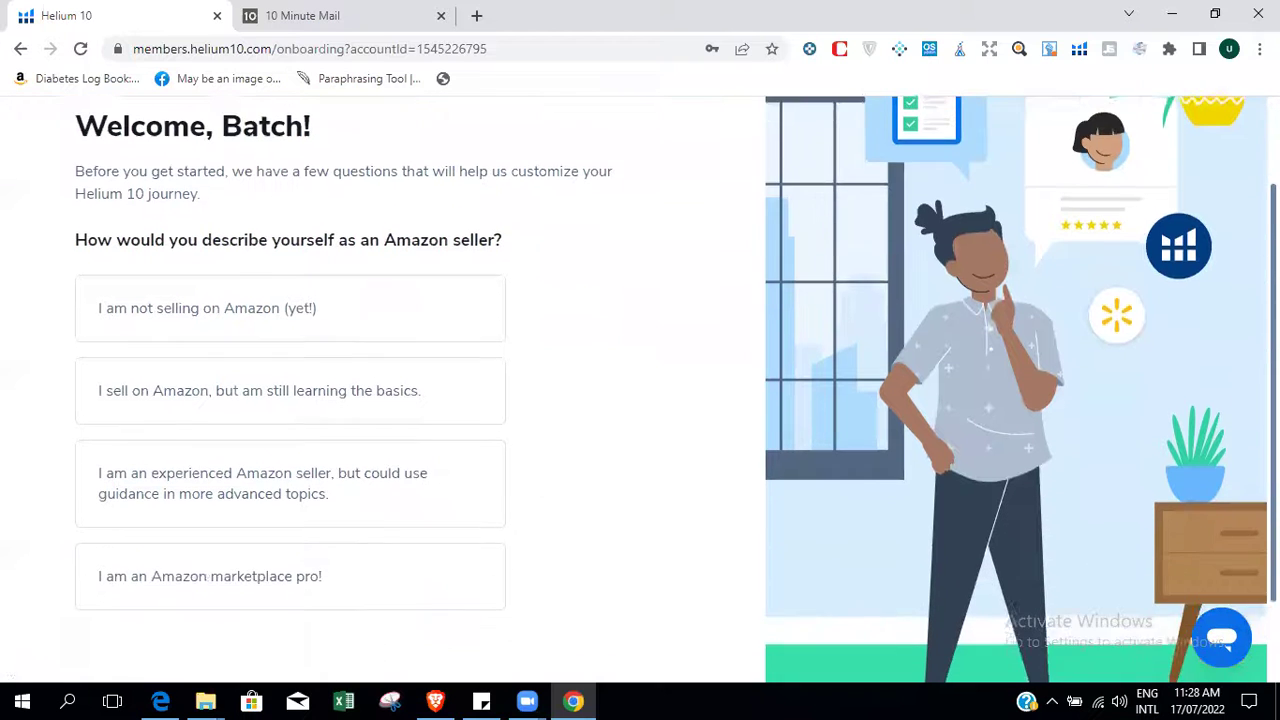
scroll(463, 132, up, 2)
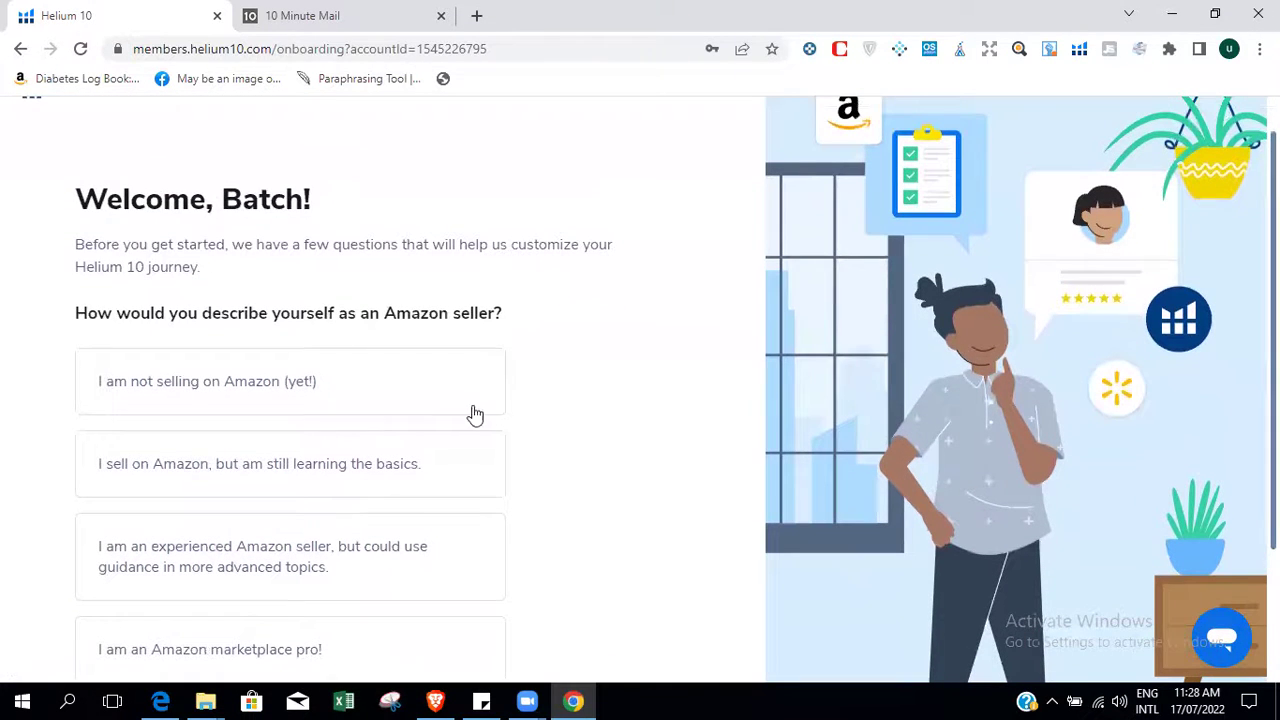
scroll(640, 390, down, 3)
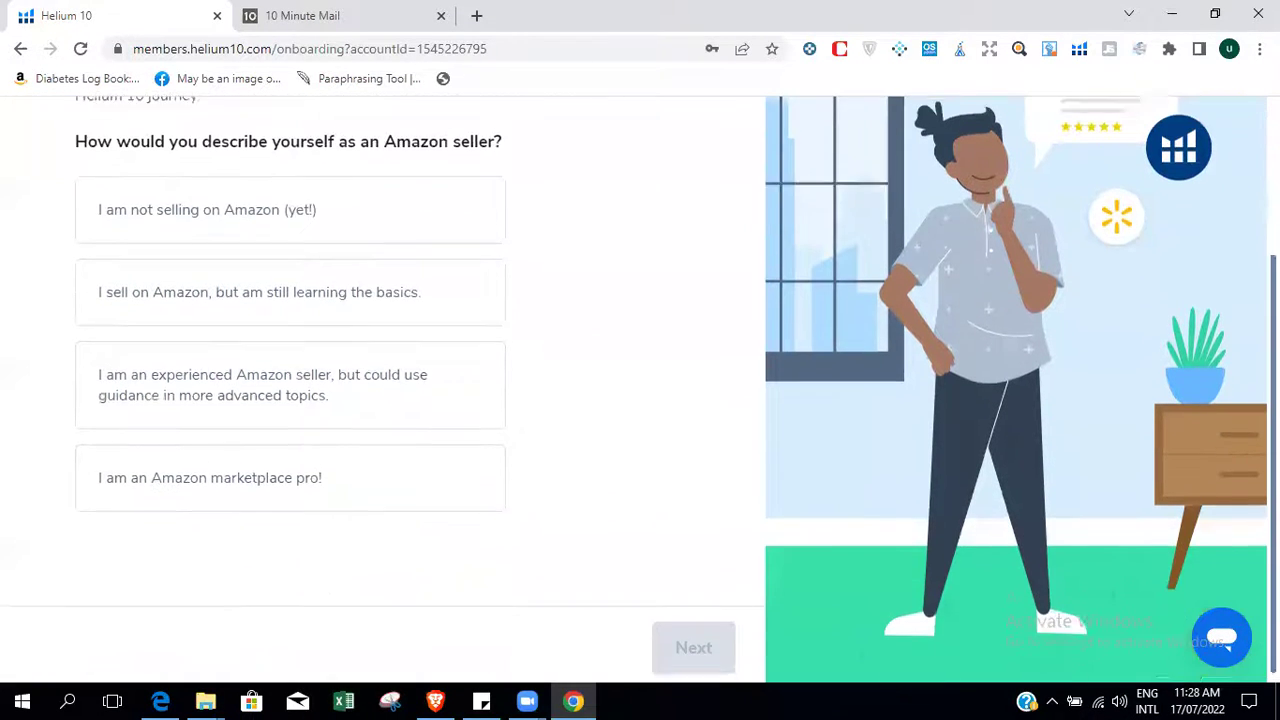
scroll(306, 226, up, 2)
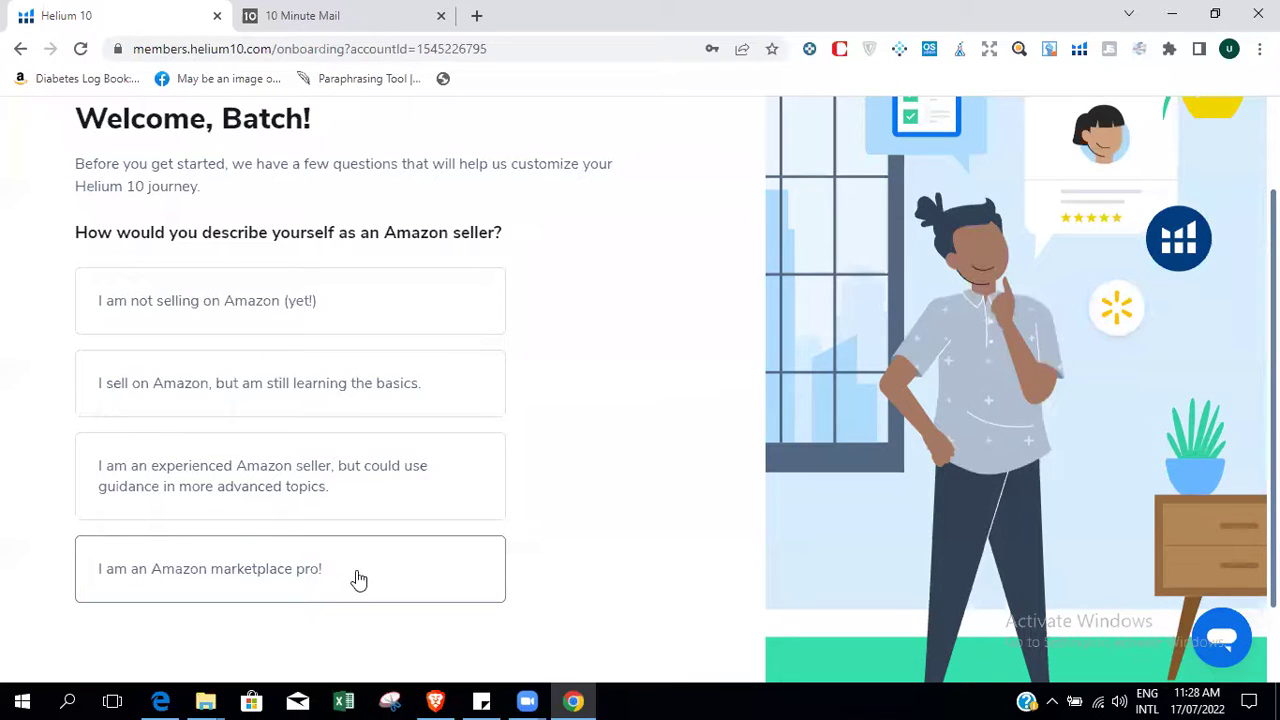
click(366, 392)
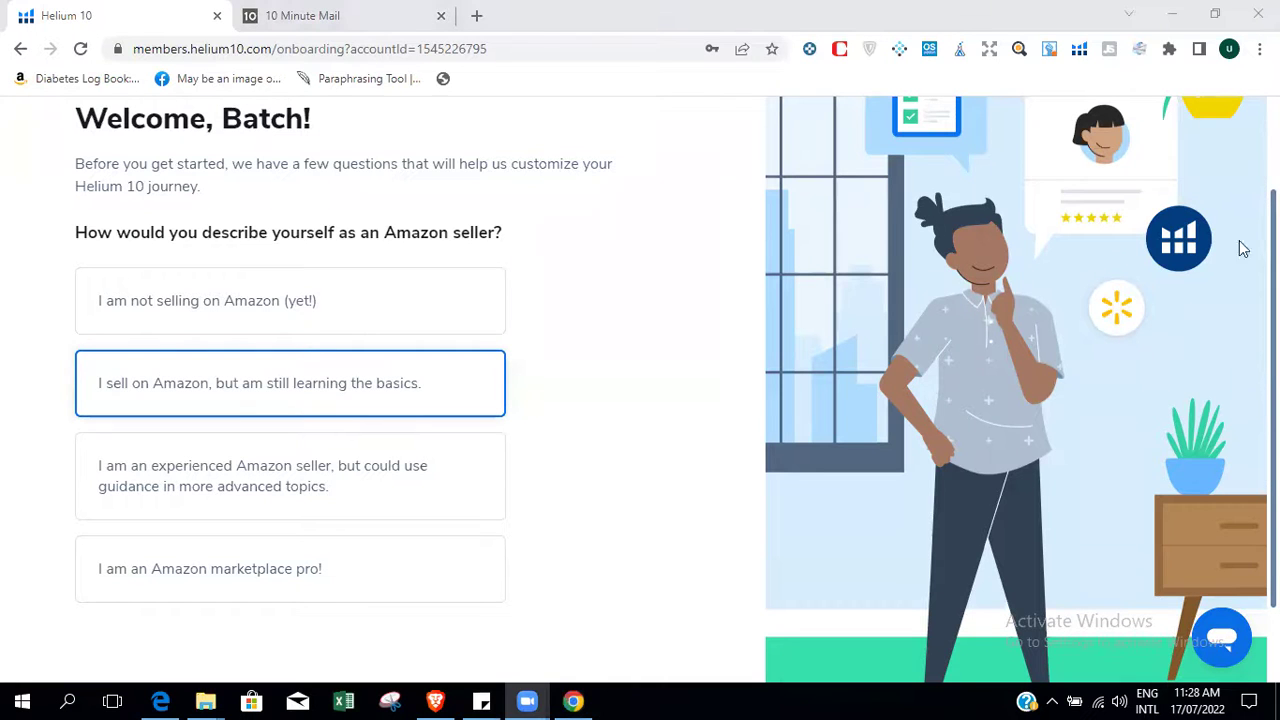
scroll(823, 629, down, 1)
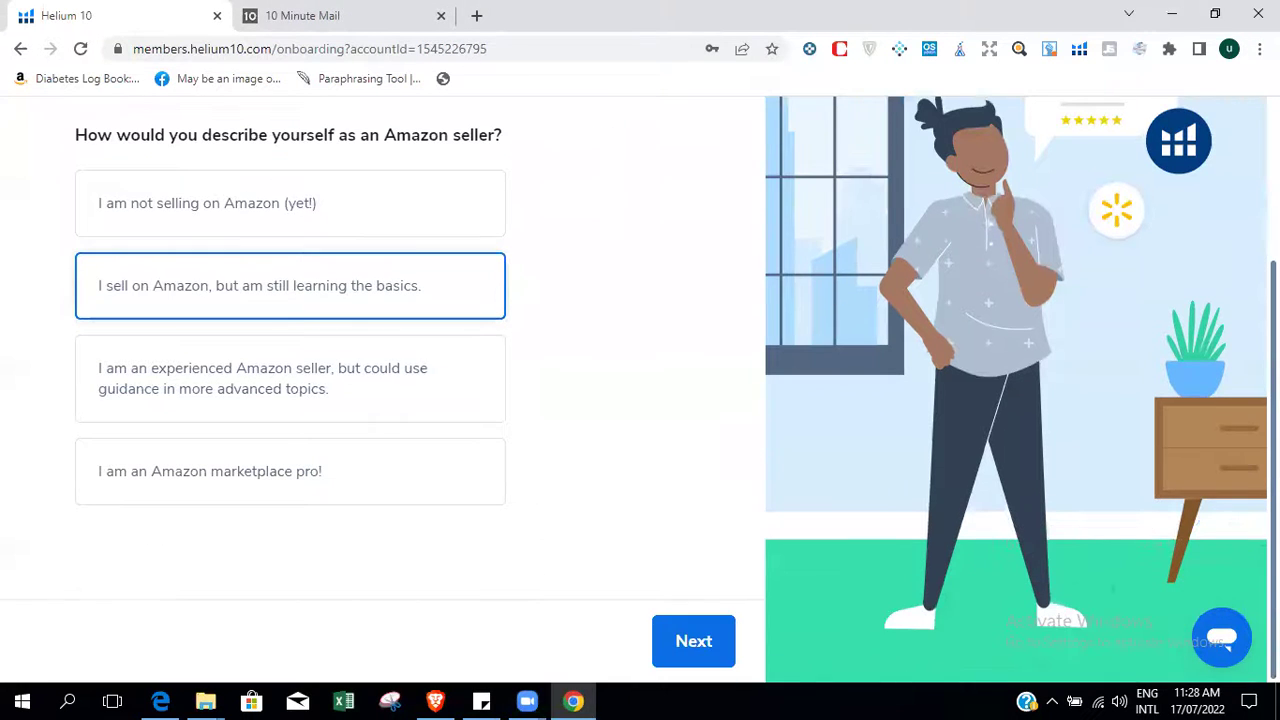
click(700, 668)
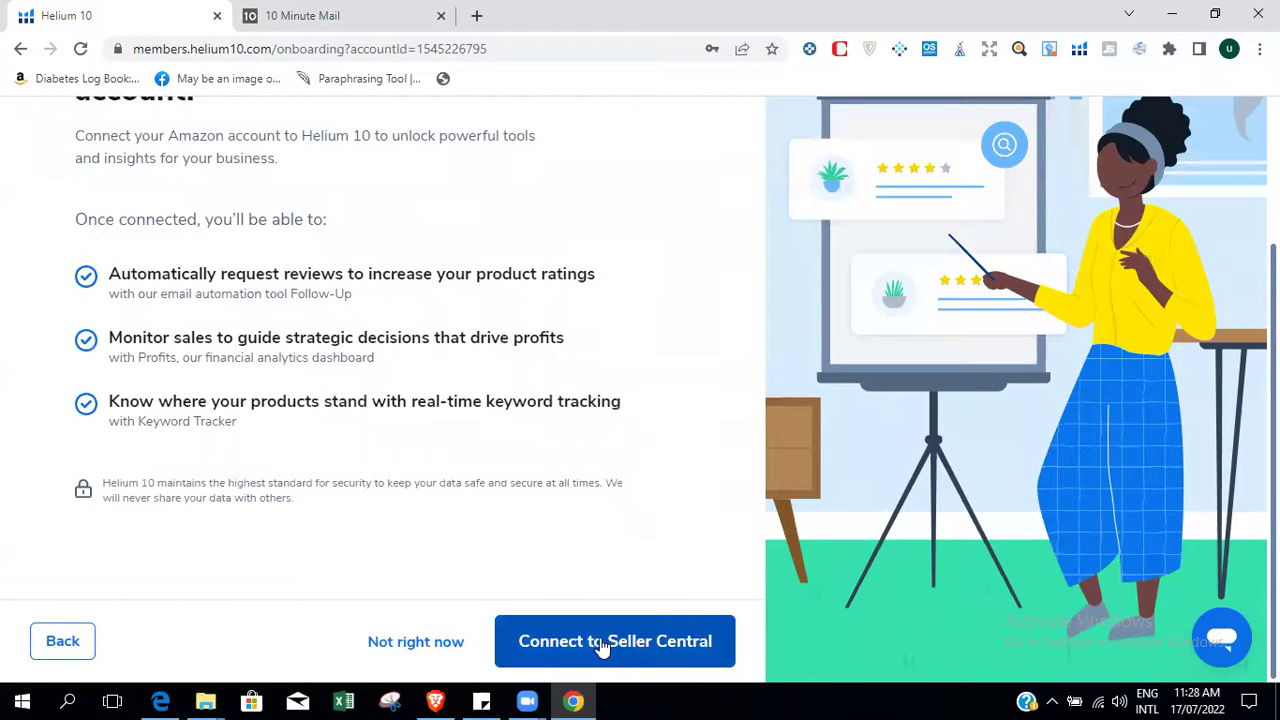
Skip connecting to Seller Central, set the typical monthly sales volume to "Less than $10K" and continue.
click(425, 643)
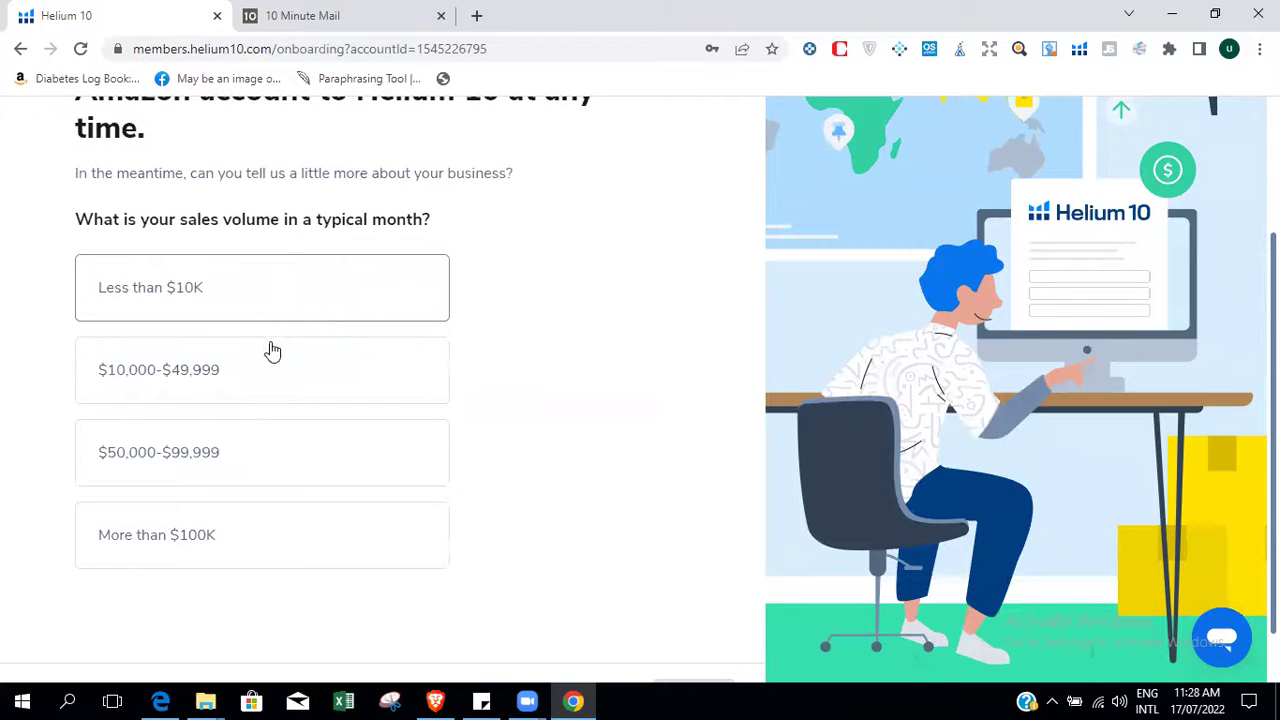
click(293, 306)
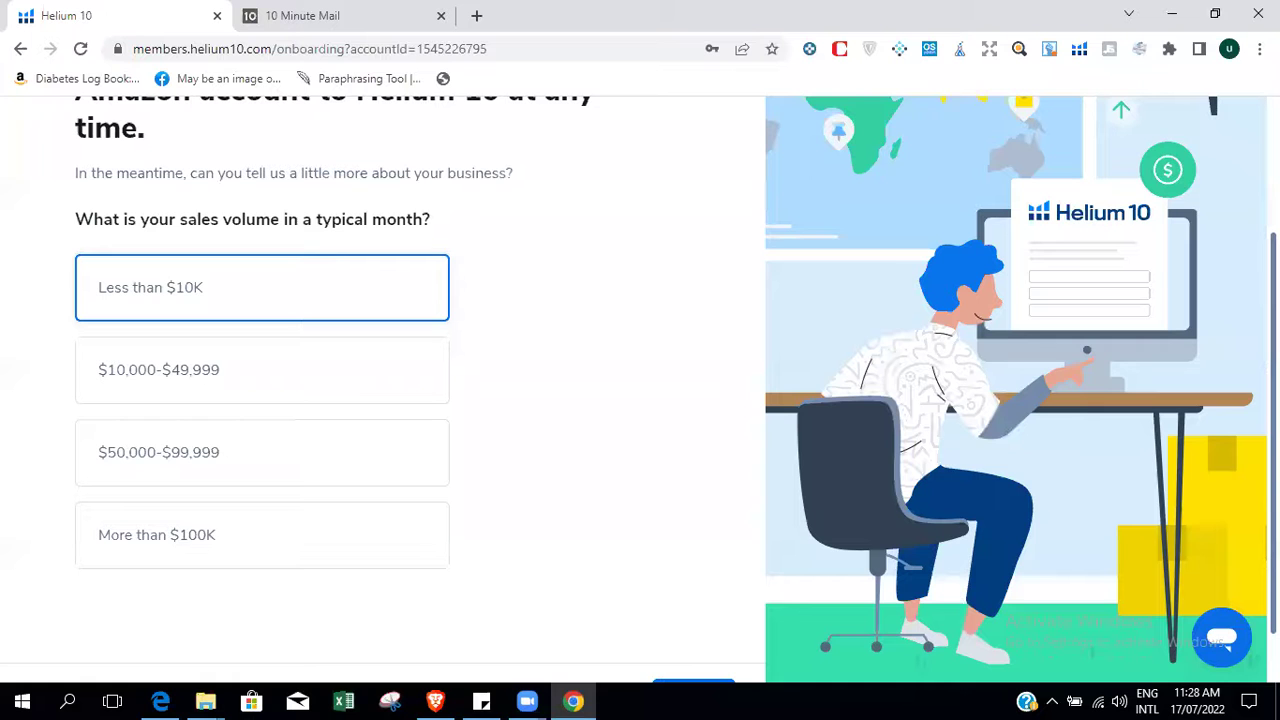
scroll(640, 380, down, 1)
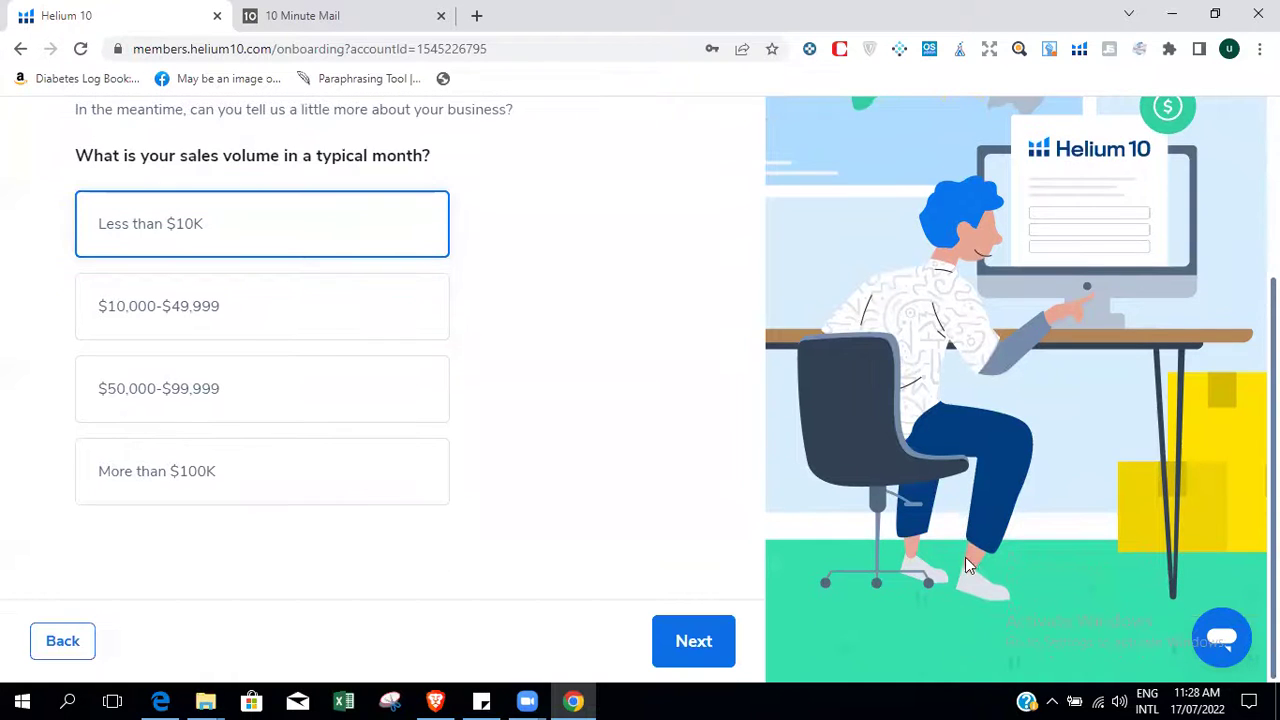
click(712, 640)
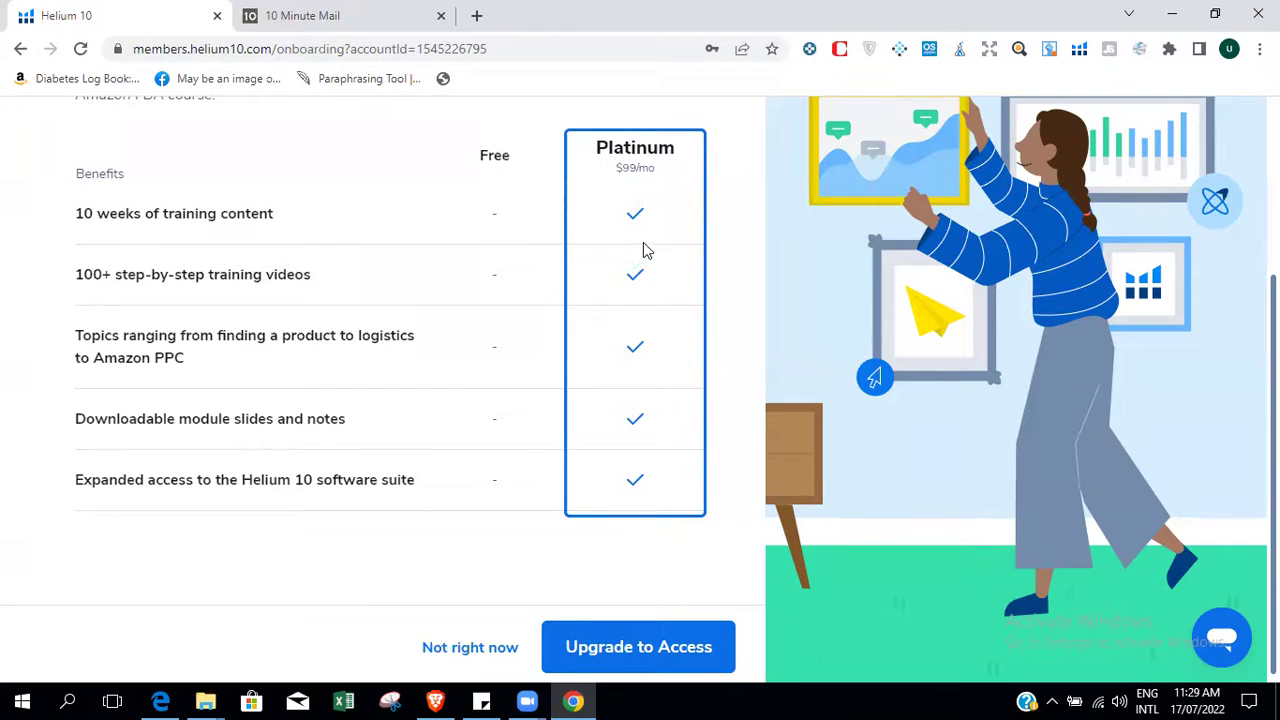
Skip the Platinum upgrade offer and dismiss the welcome video and the notification request on the dashboard.
click(495, 649)
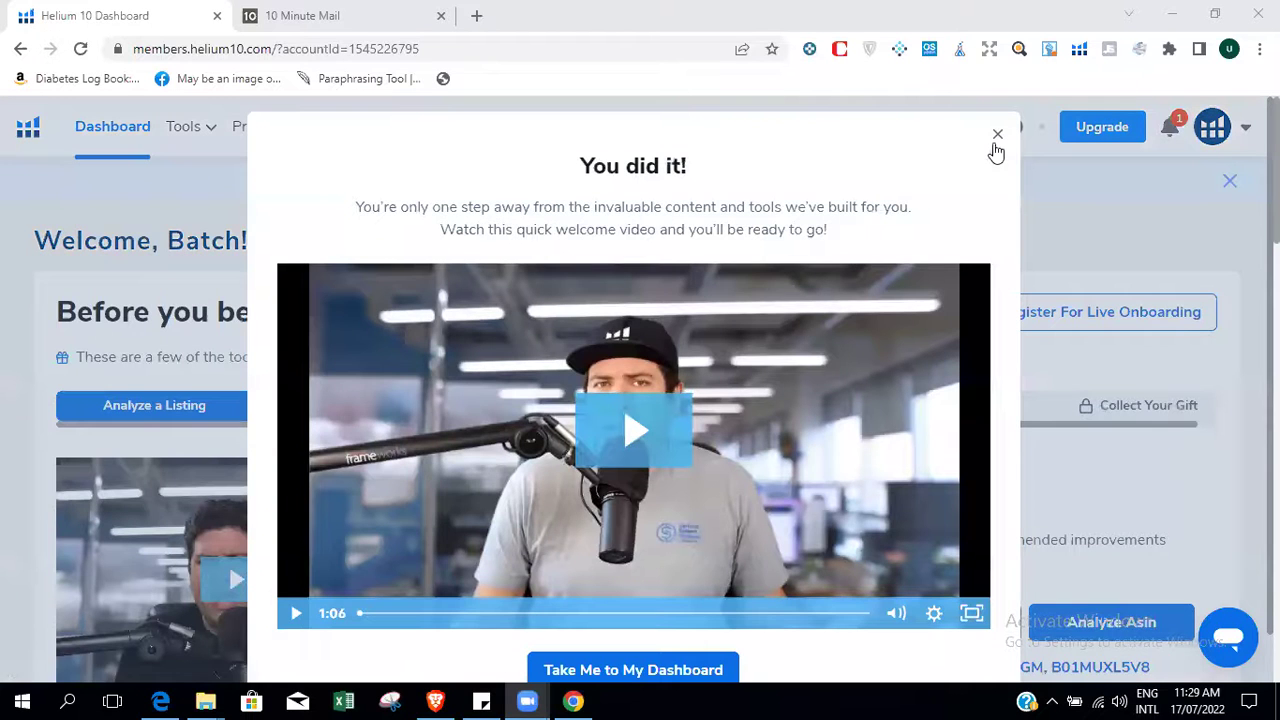
click(999, 137)
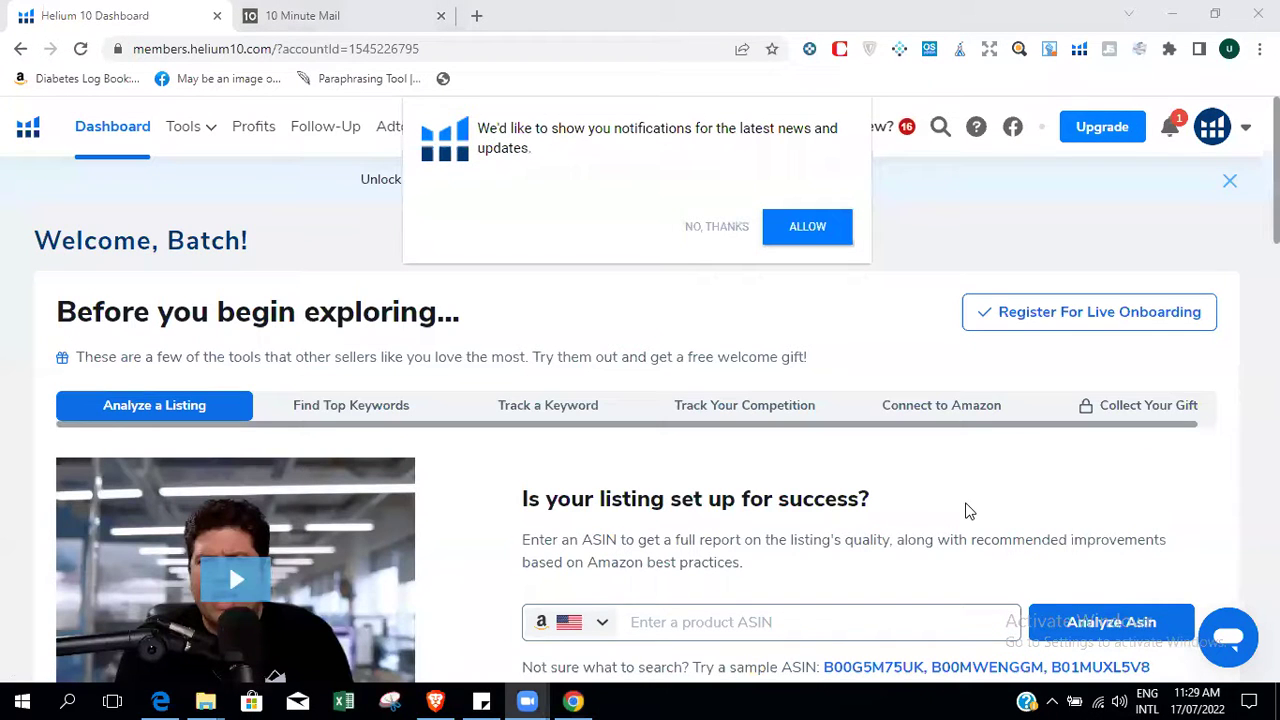
click(720, 230)
Switch to Brave and view the account details in the profile menu of the Helium 10 dashboard open there.
click(435, 700)
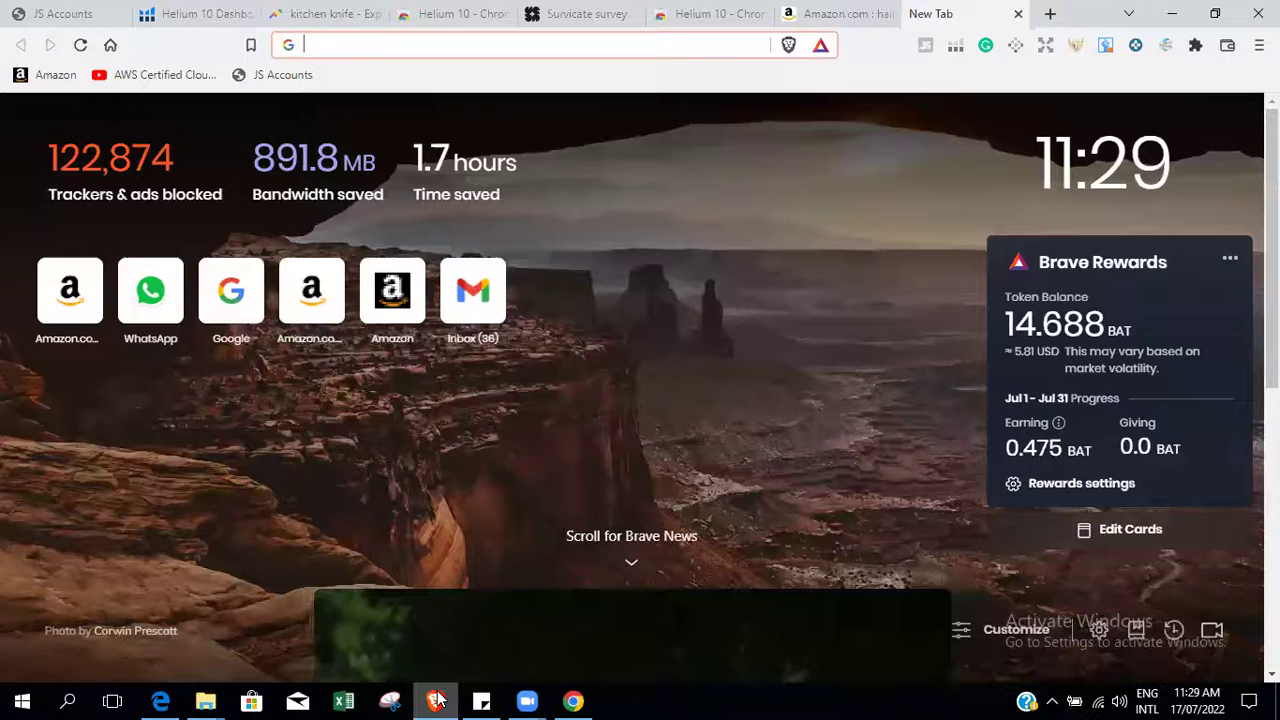
click(190, 12)
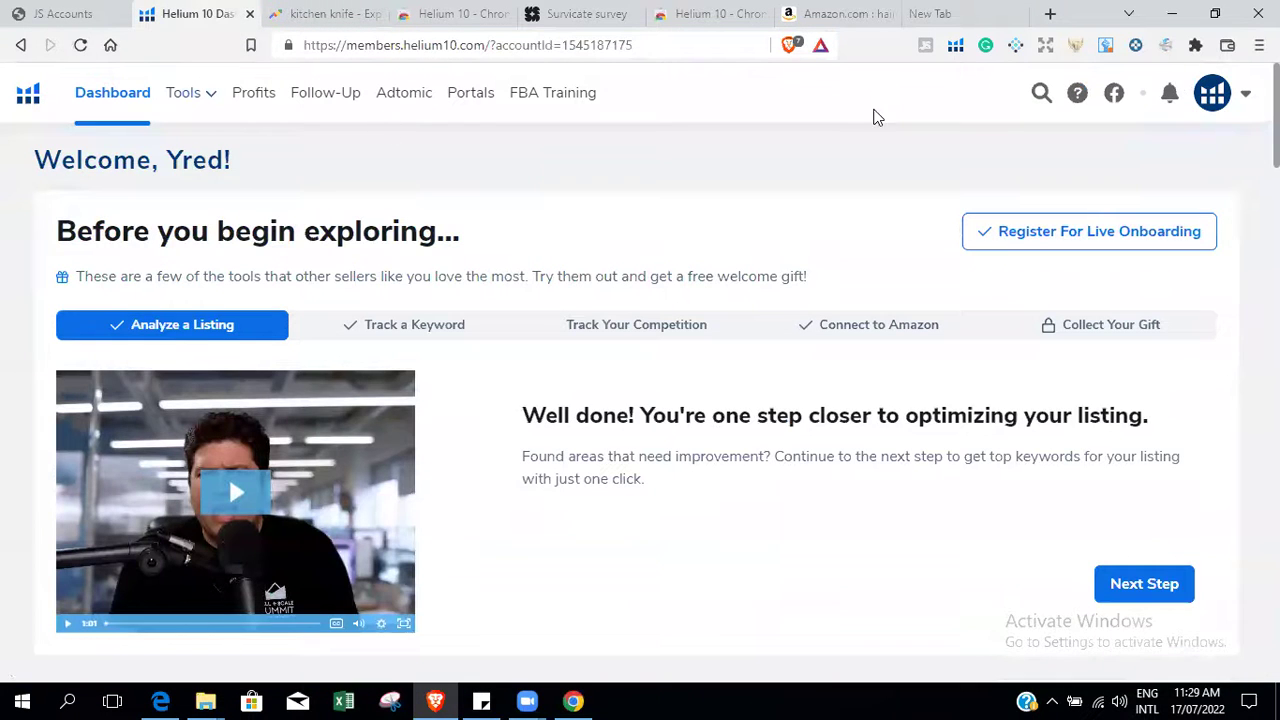
click(1211, 100)
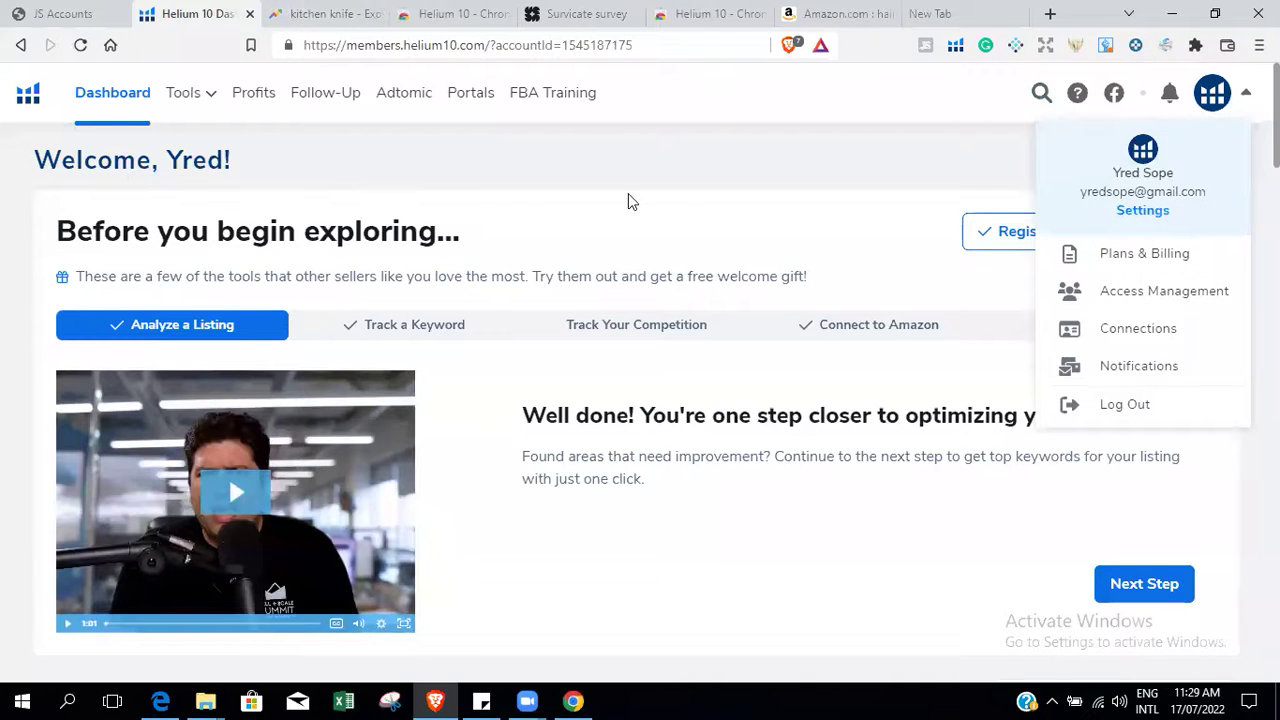
Switch back to Chrome and check the new account's name in the Helium 10 profile menu.
click(573, 700)
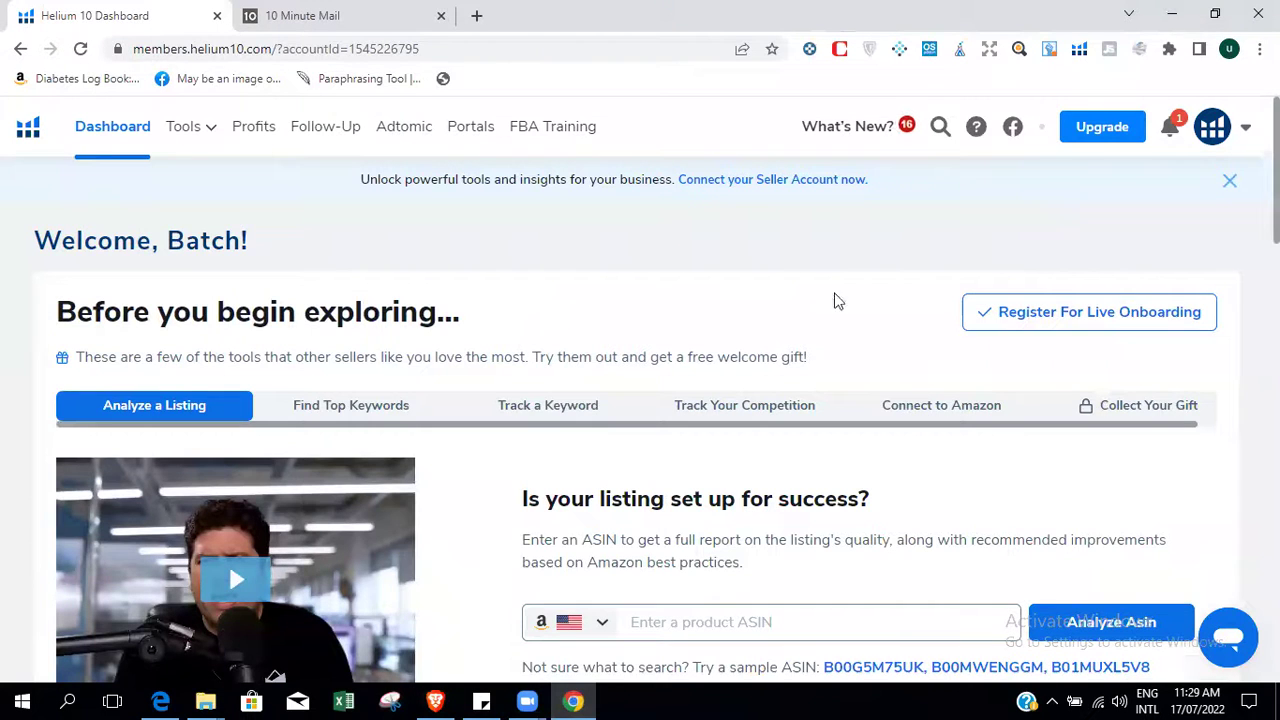
click(1213, 126)
drag(1113, 207, 1170, 205)
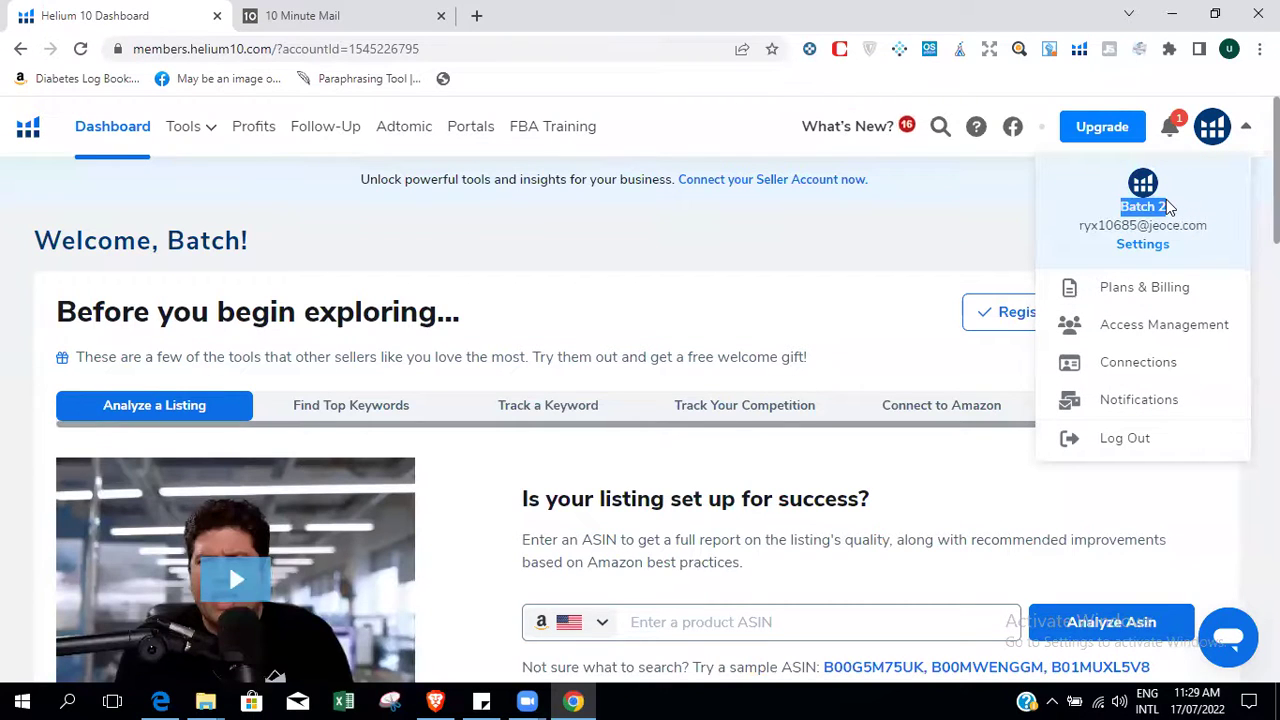
click(1074, 193)
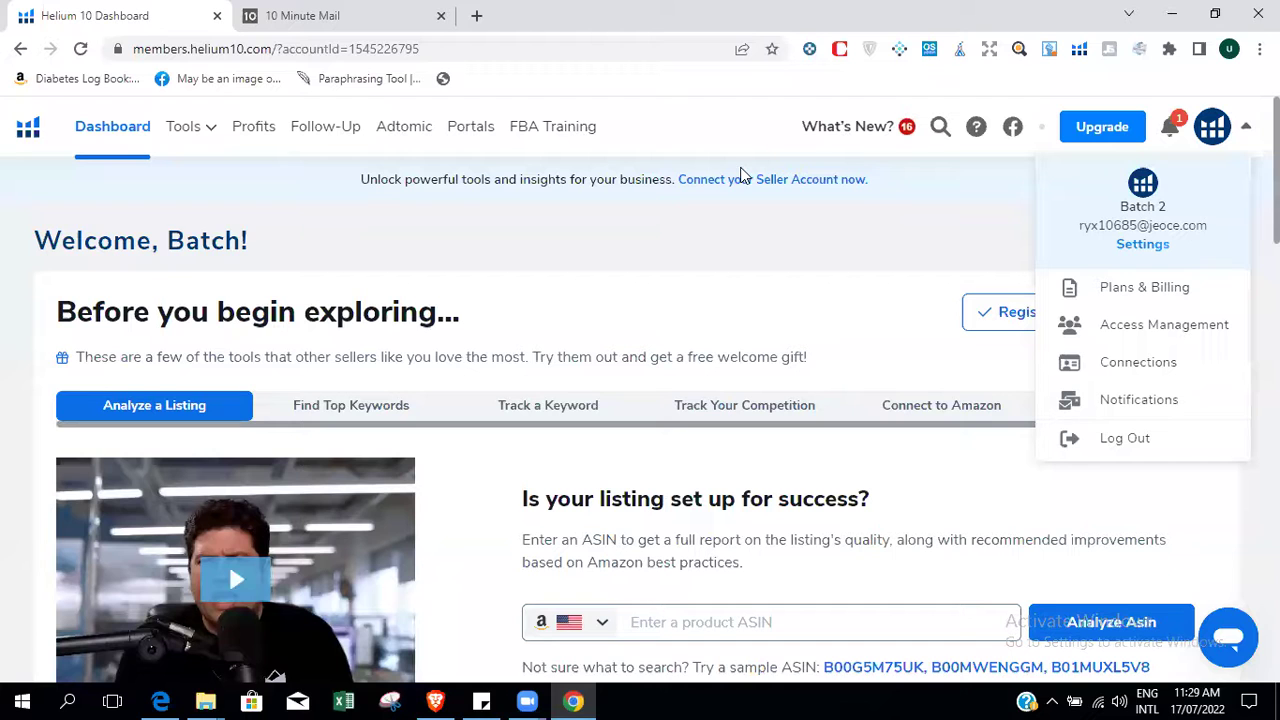
click(783, 276)
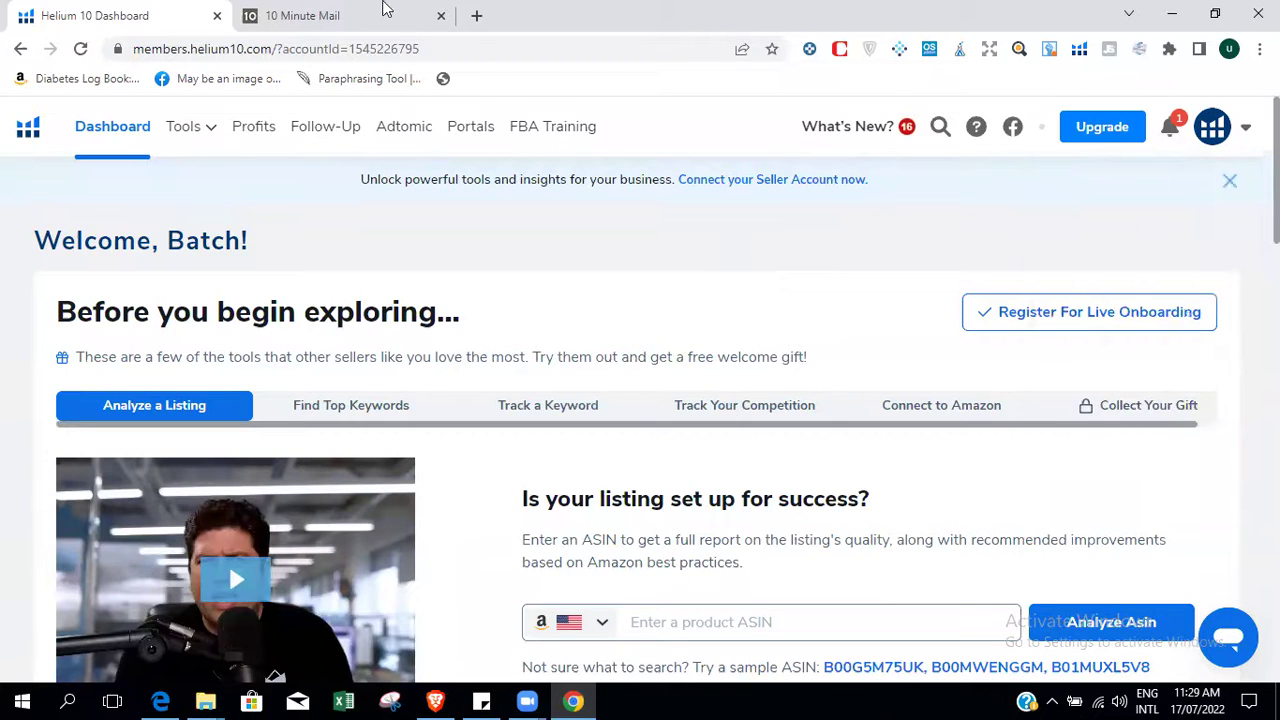
Close the 10 Minute Mail page, check the plan shown in the Helium 10 extension and open the Amazon marketplace from it.
click(366, 10)
click(440, 15)
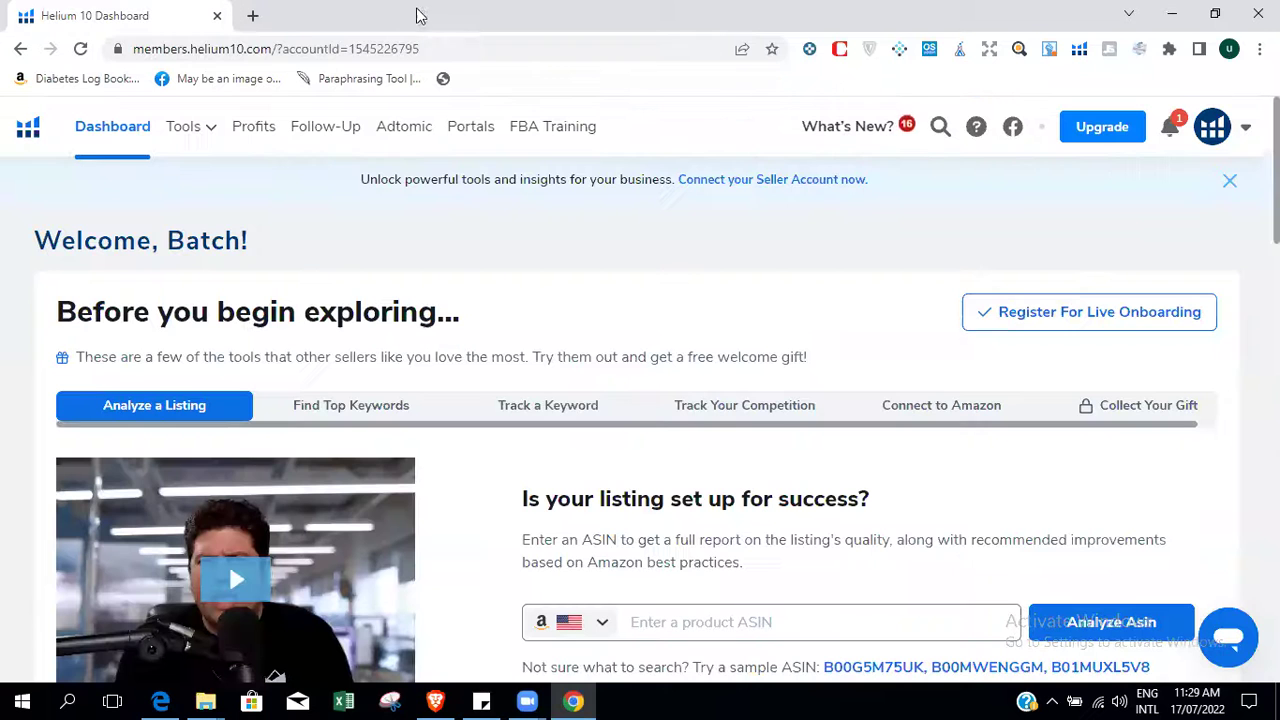
click(1079, 49)
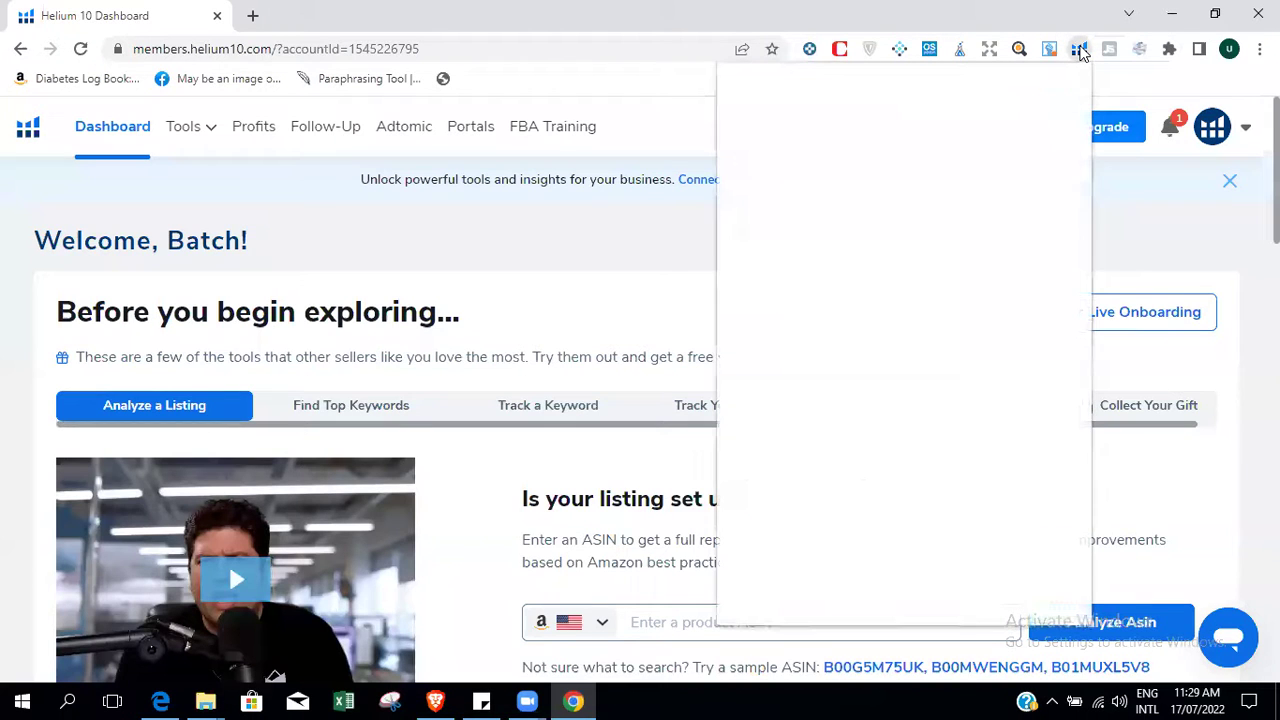
drag(1033, 590, 1075, 598)
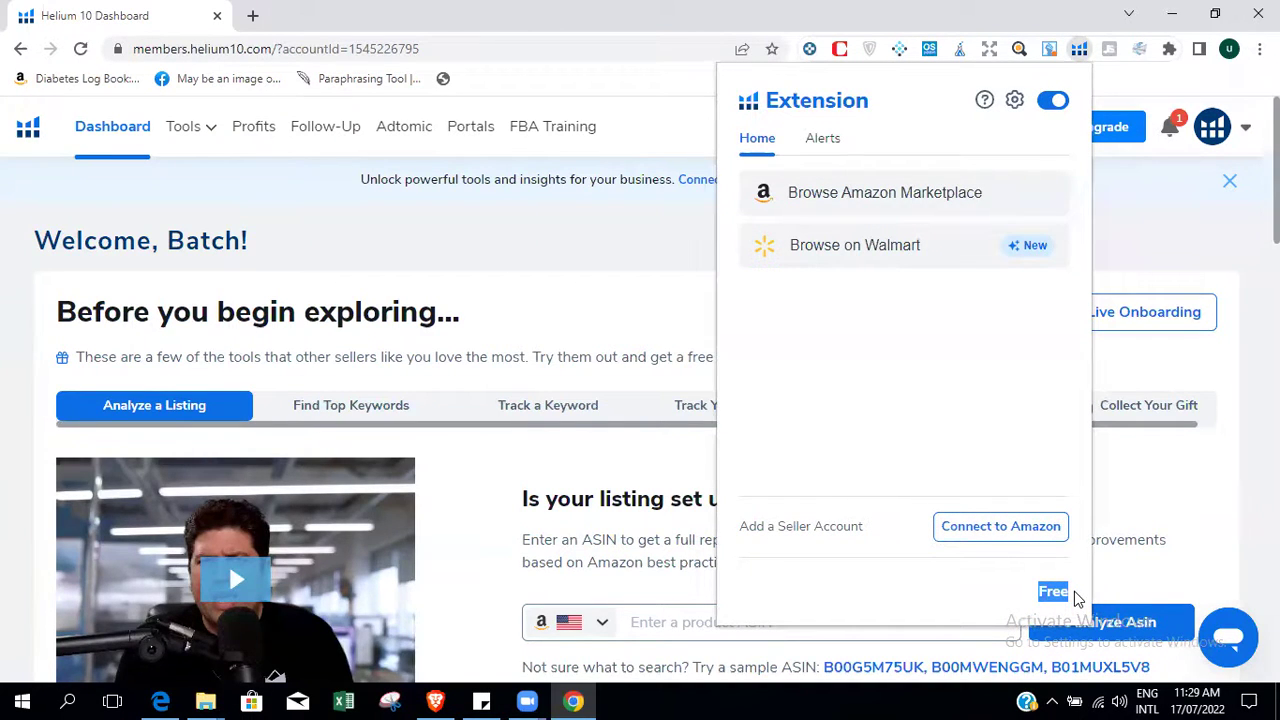
click(931, 201)
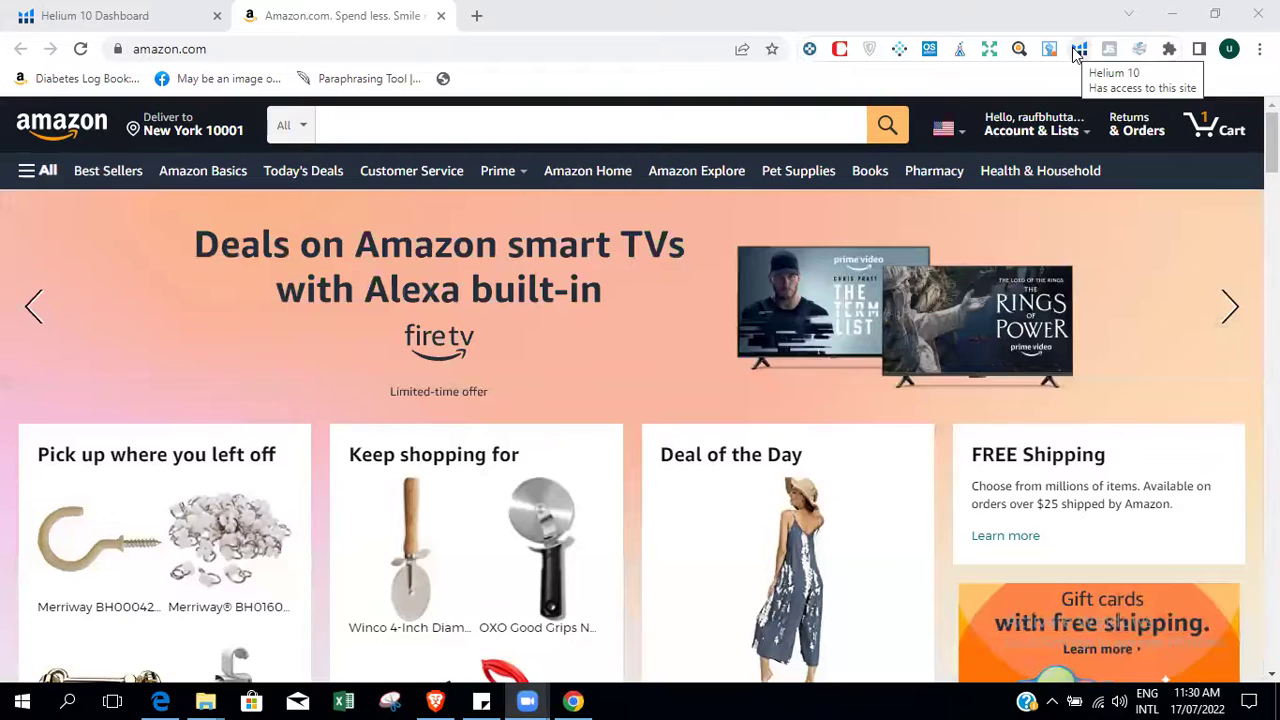
click(115, 15)
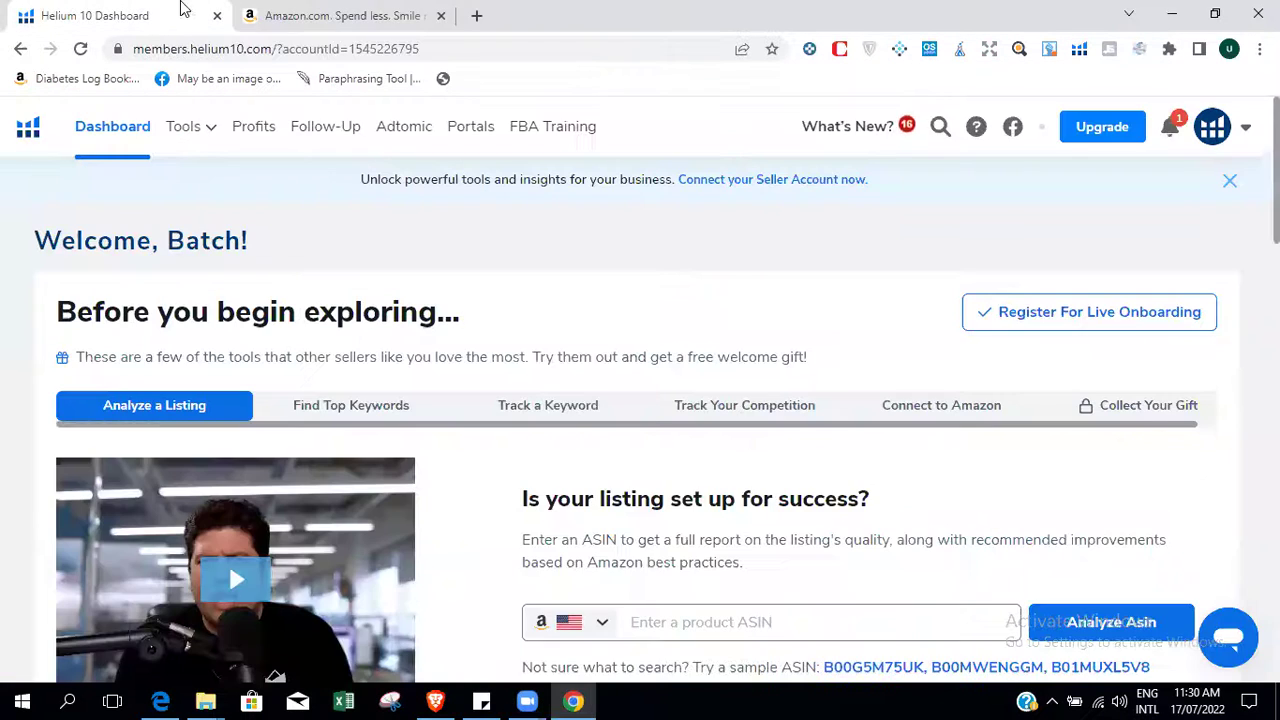
click(290, 15)
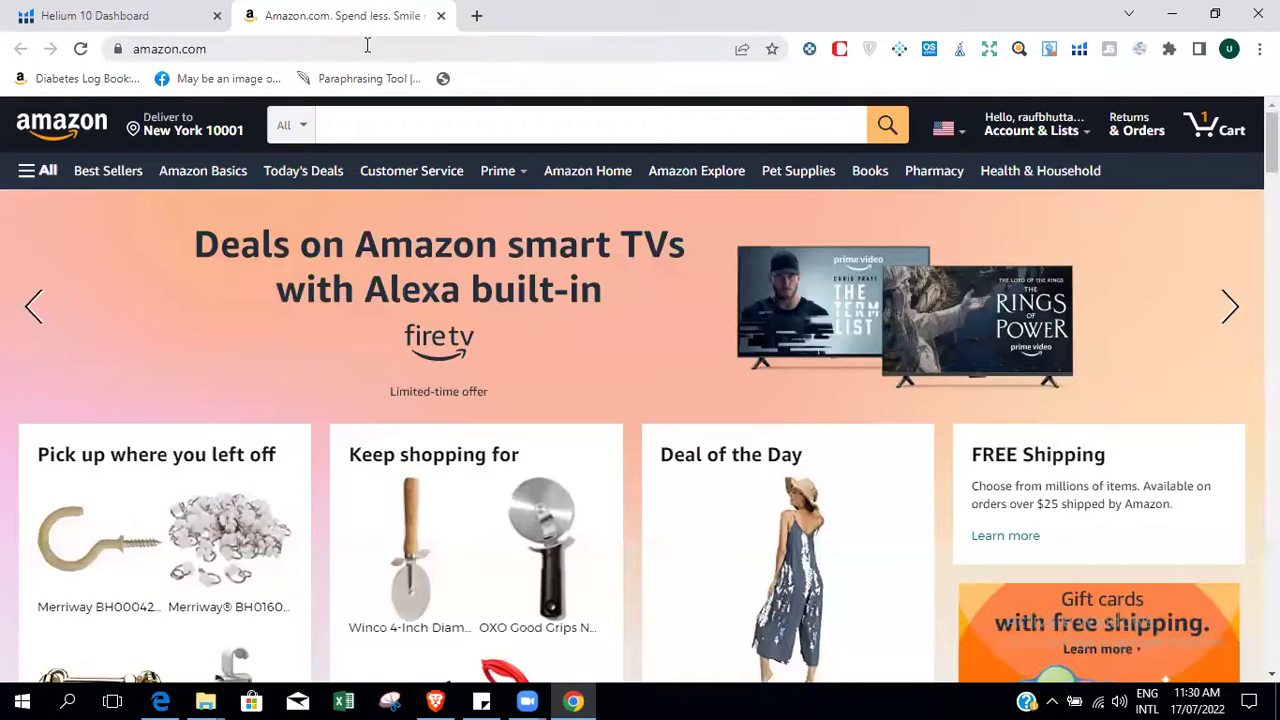
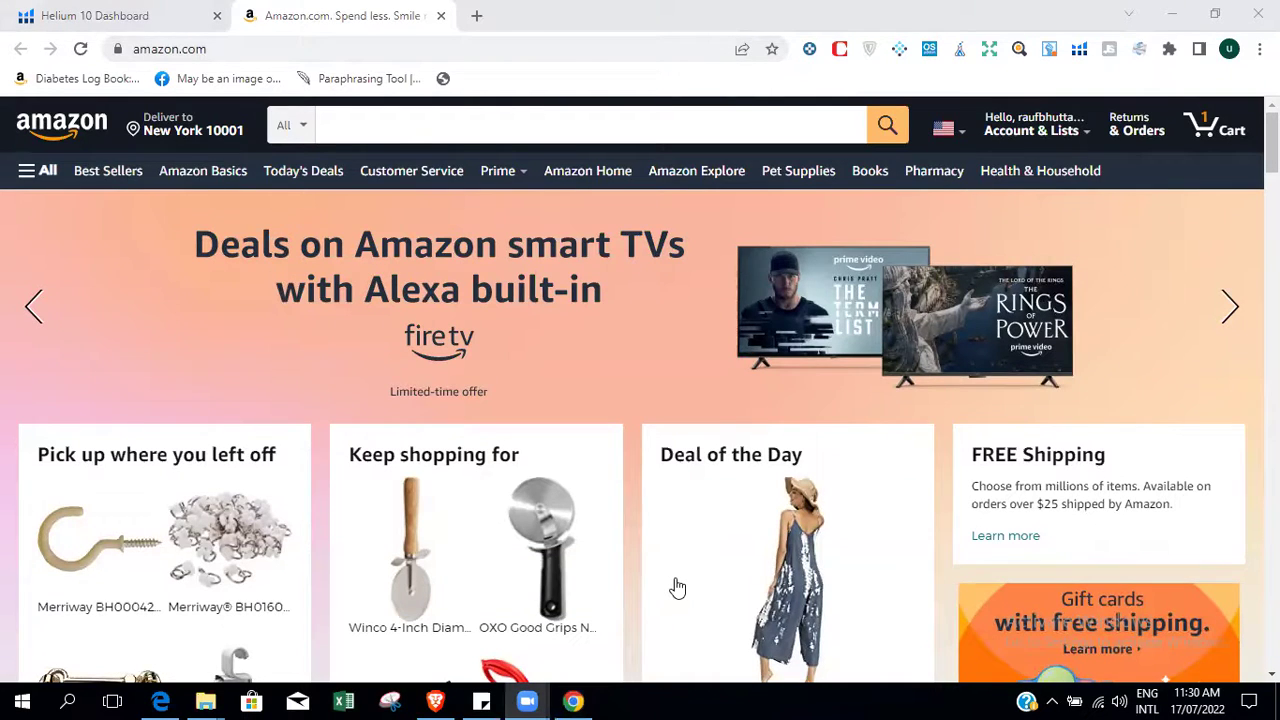
Search Amazon for "sports kit".
click(410, 123)
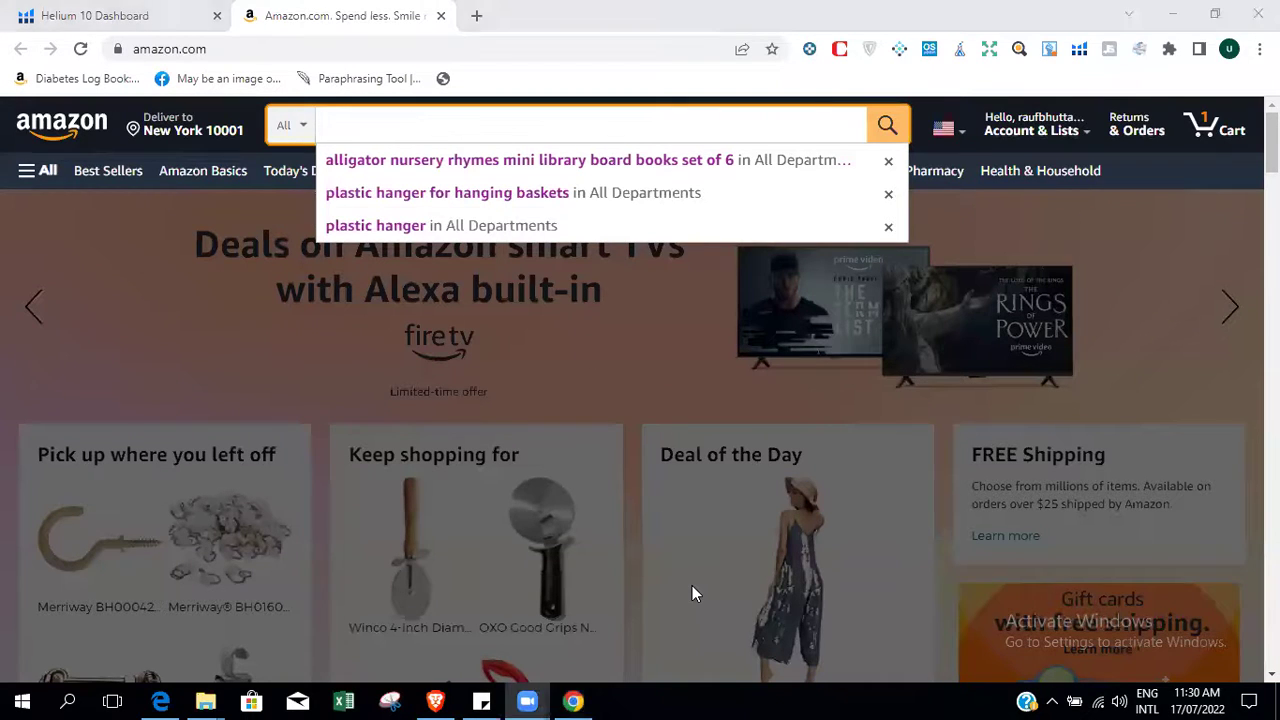
click(425, 120)
text(sports kit)
key(Return)
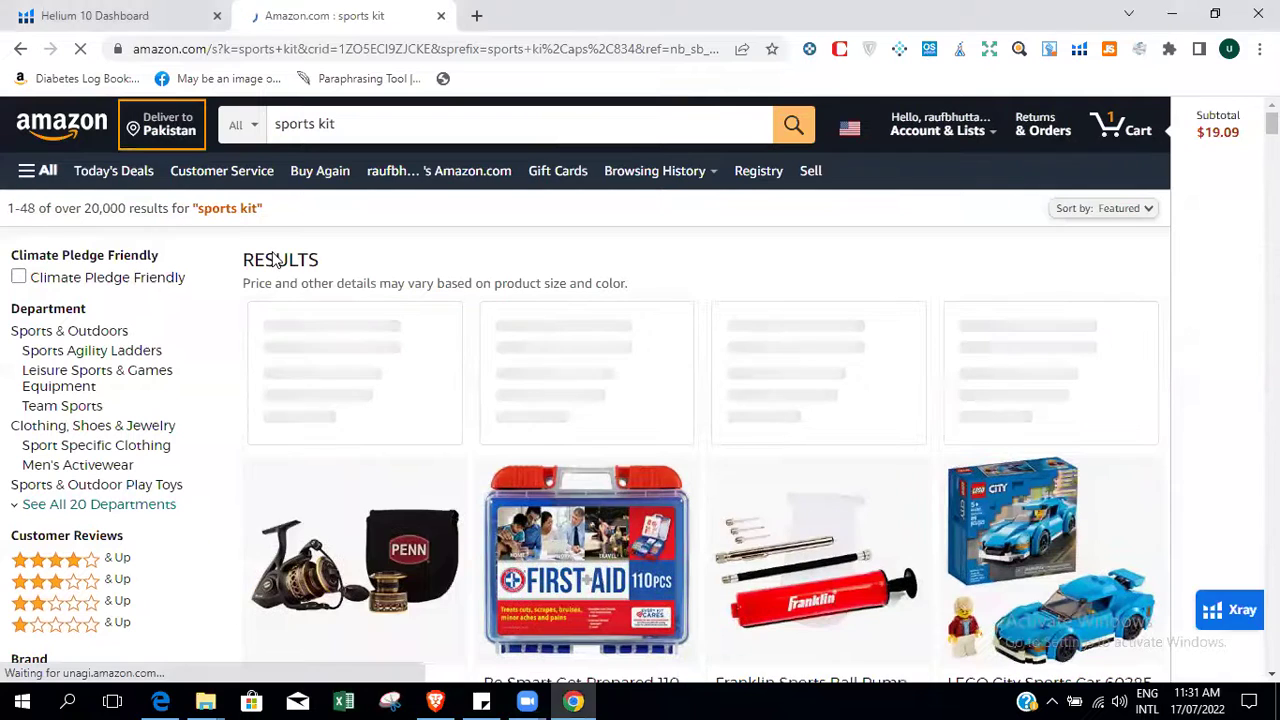
click(169, 127)
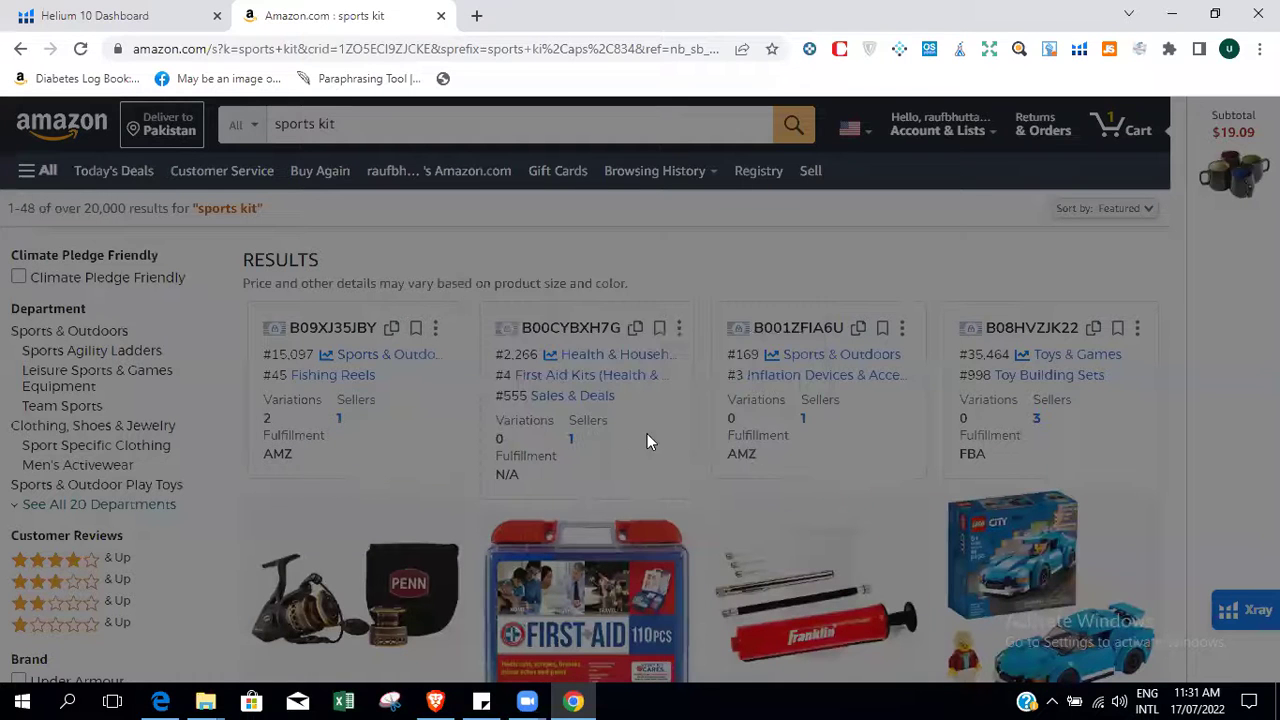
click(573, 414)
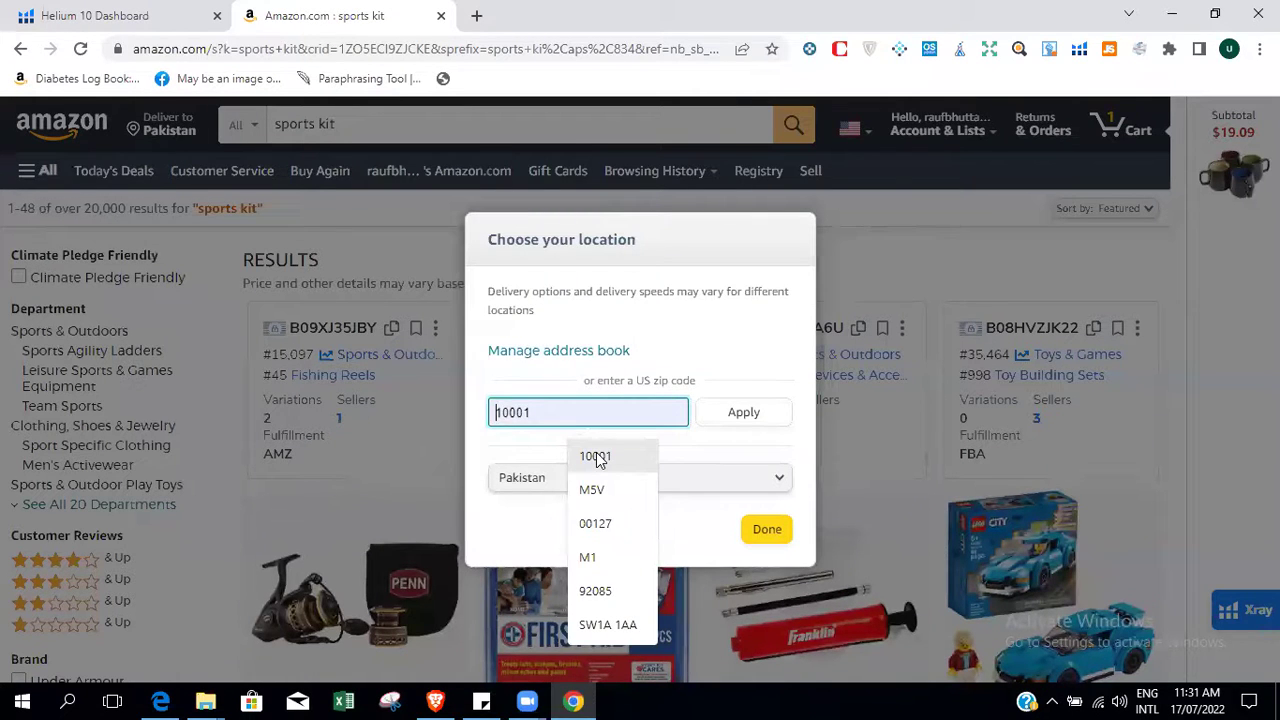
click(433, 227)
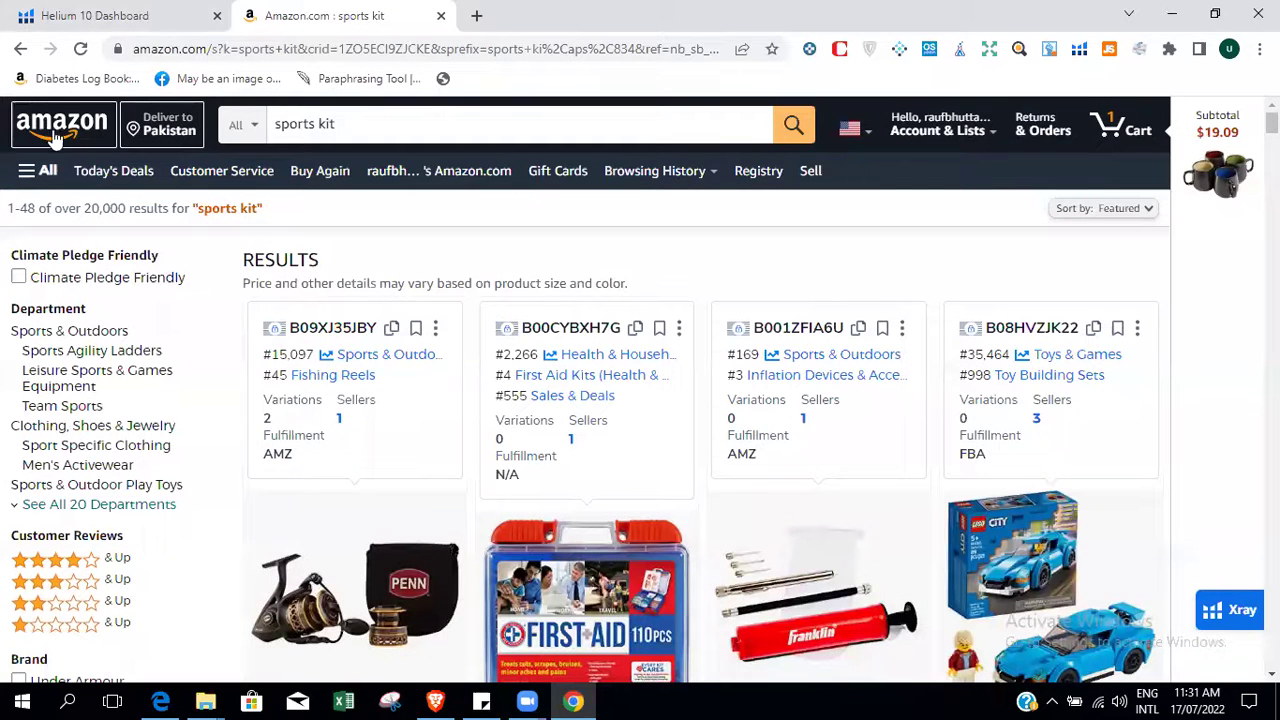
click(176, 130)
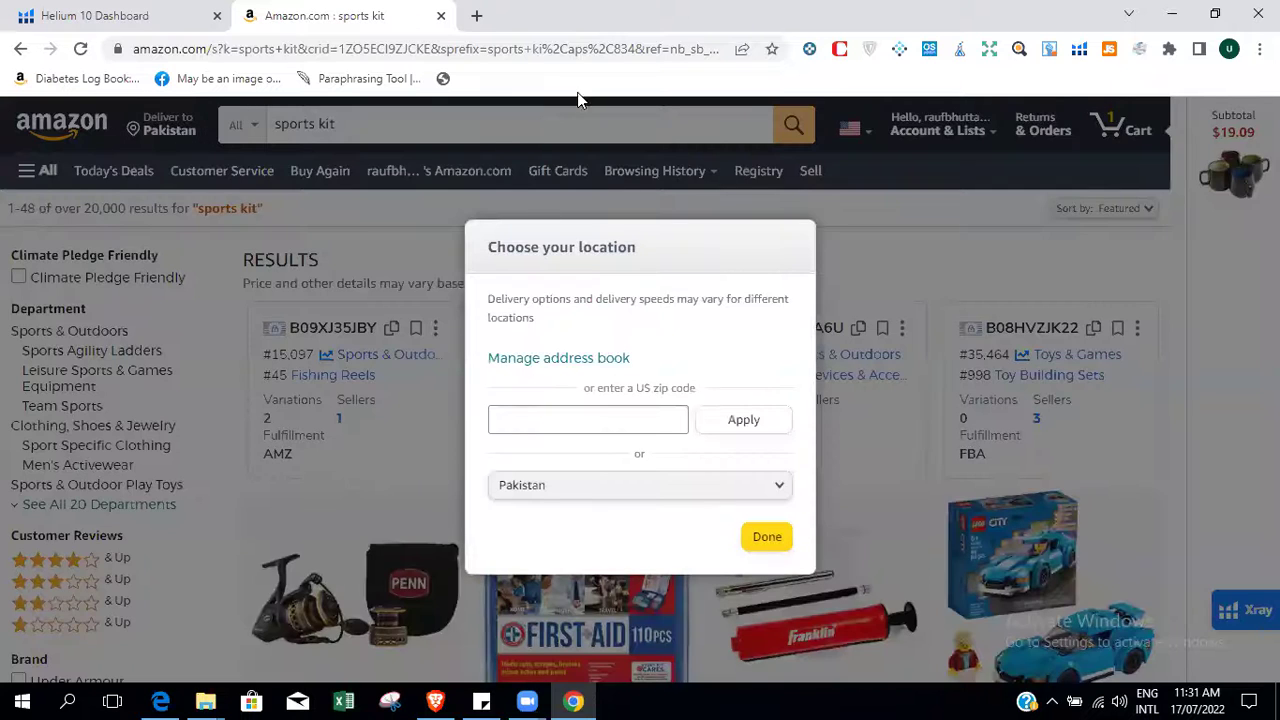
Dismiss Amazon's delivery location dialog and search Google in a new tab for "washinton postal code".
click(476, 15)
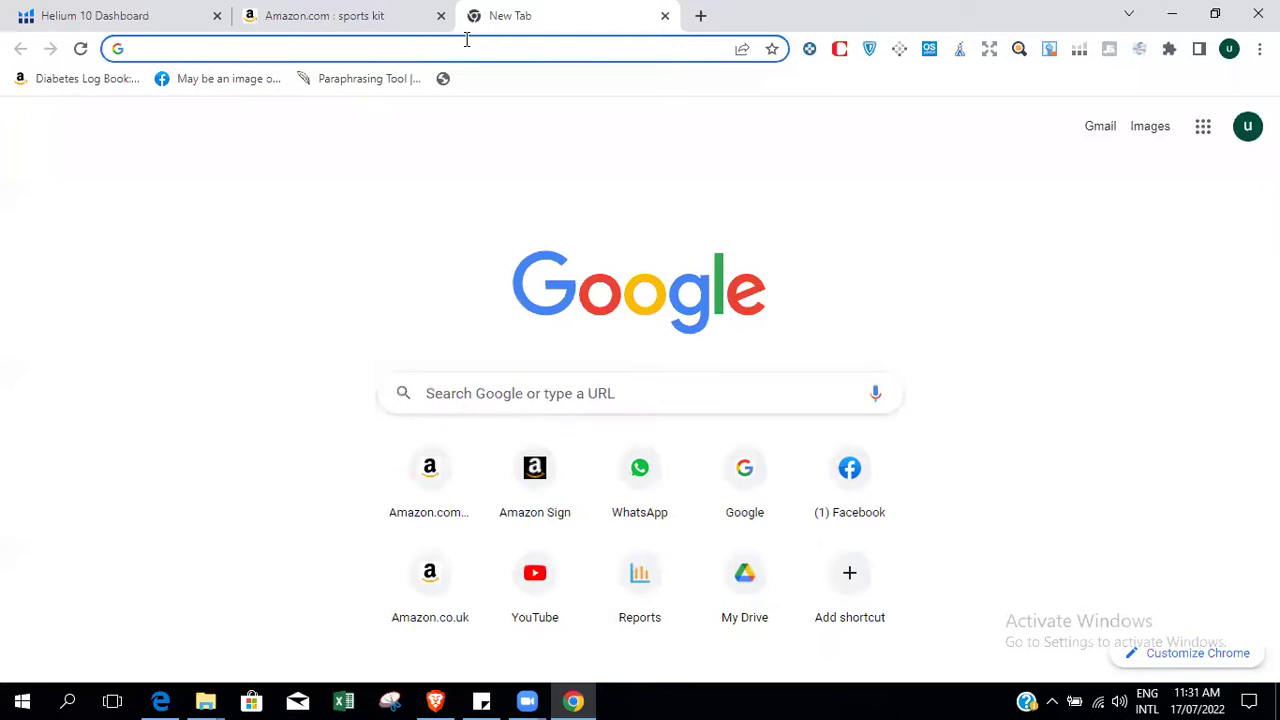
click(337, 12)
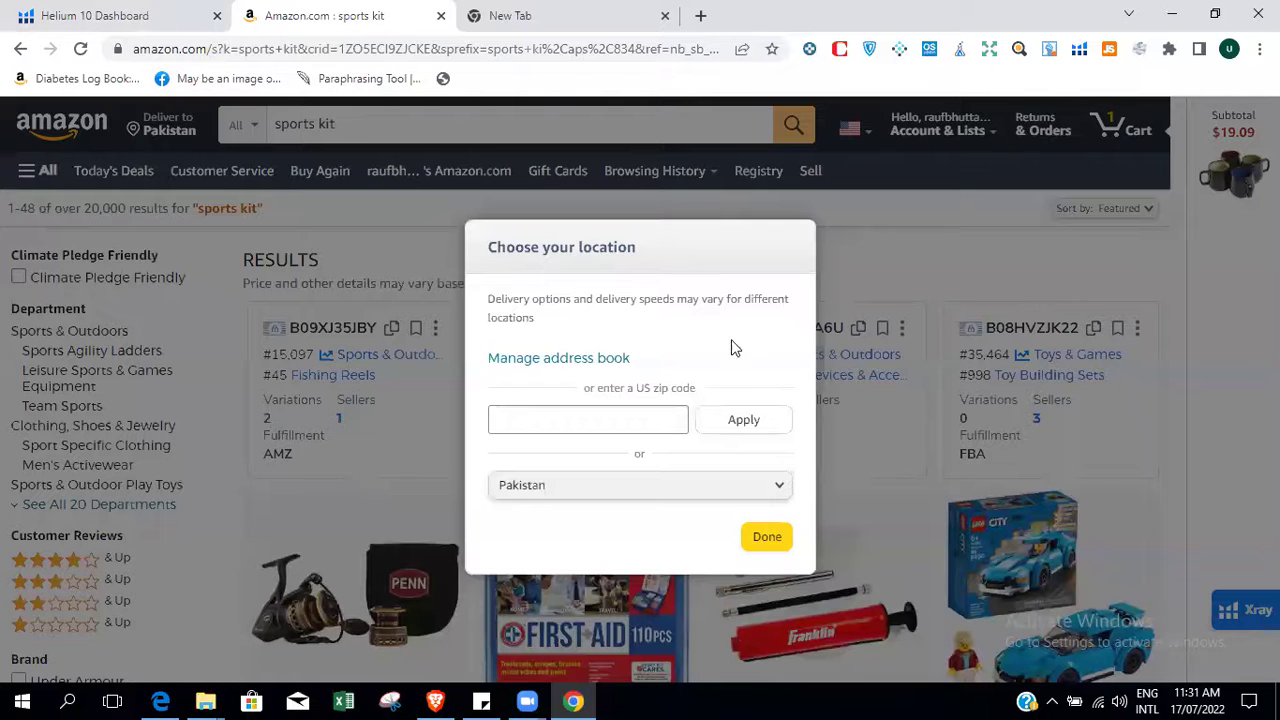
click(875, 424)
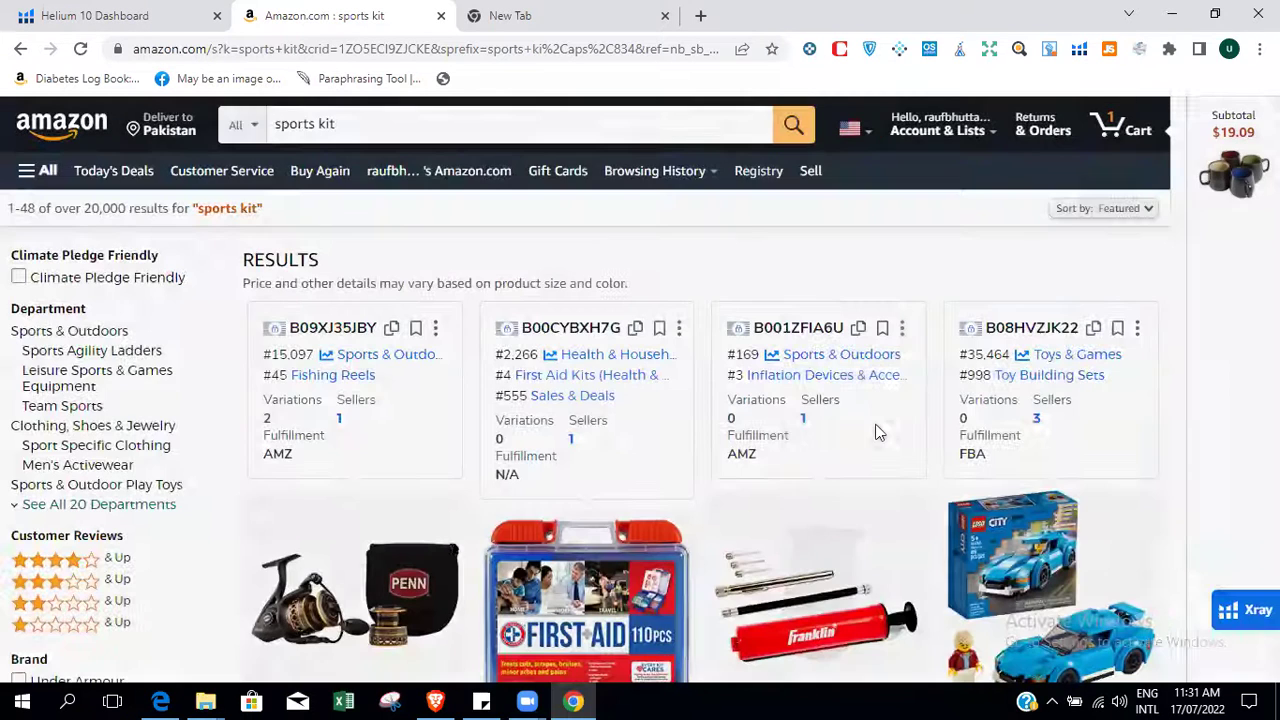
click(601, 12)
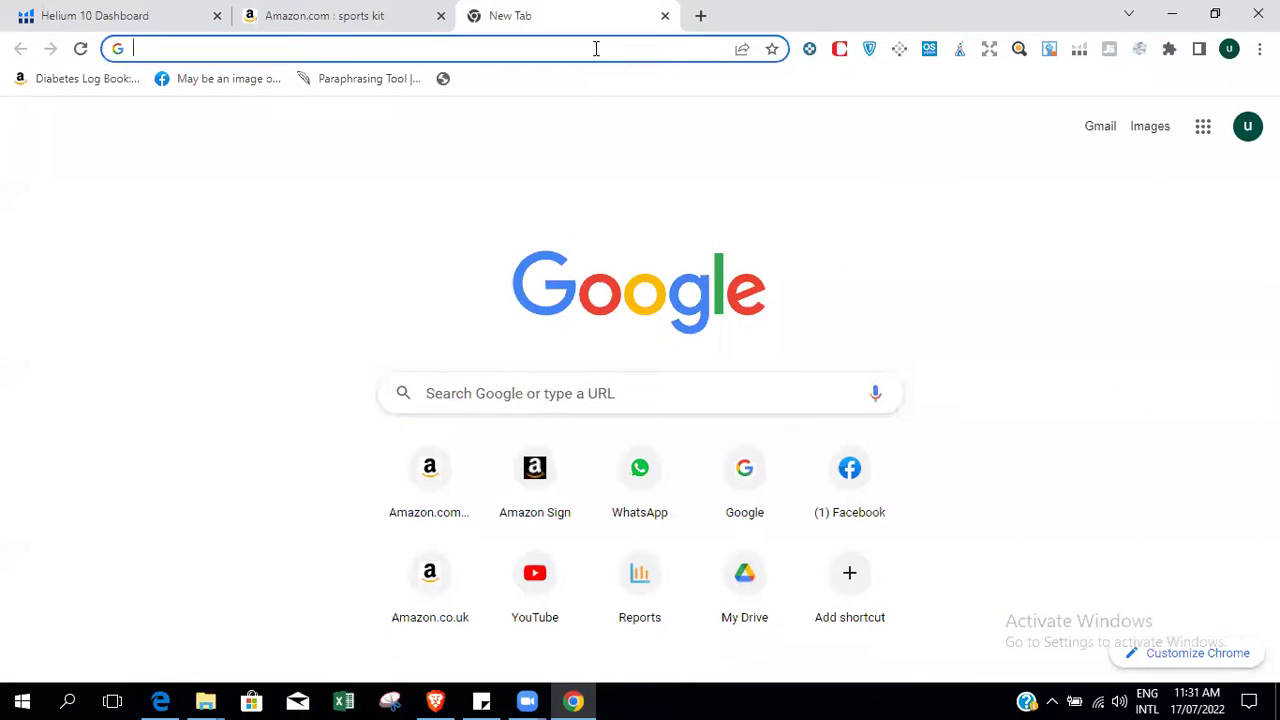
click(596, 48)
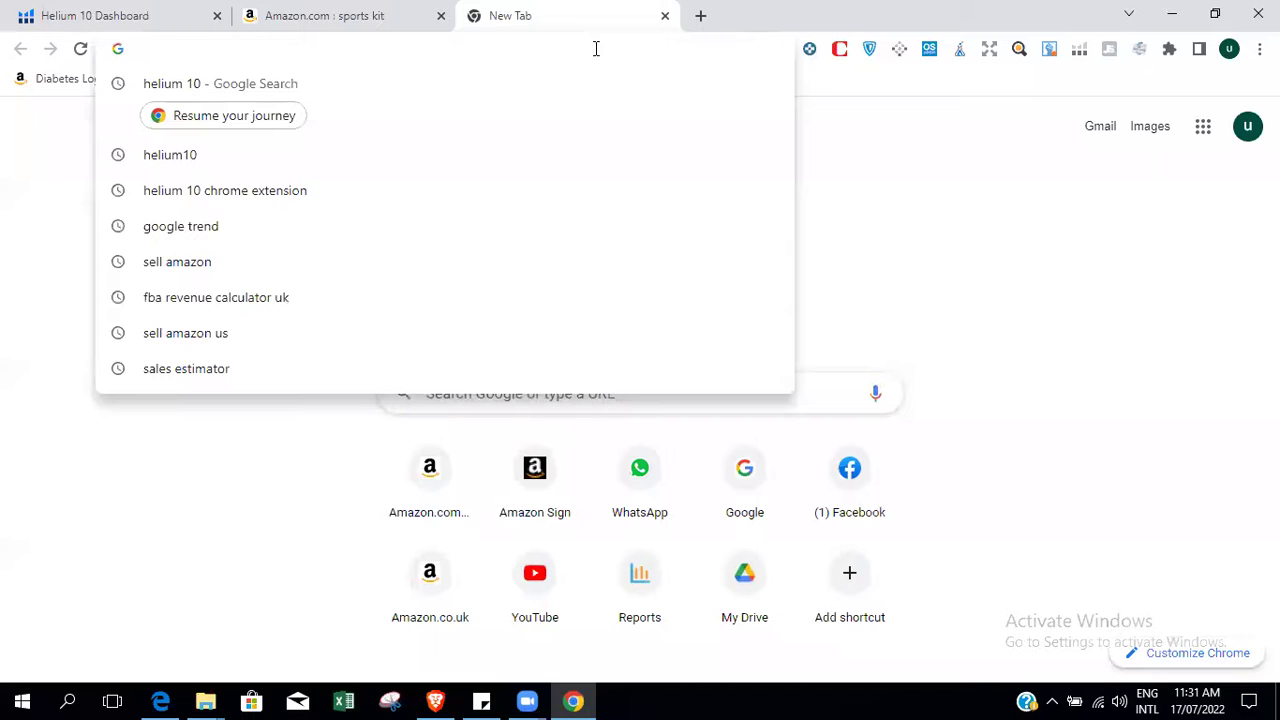
text(wa)
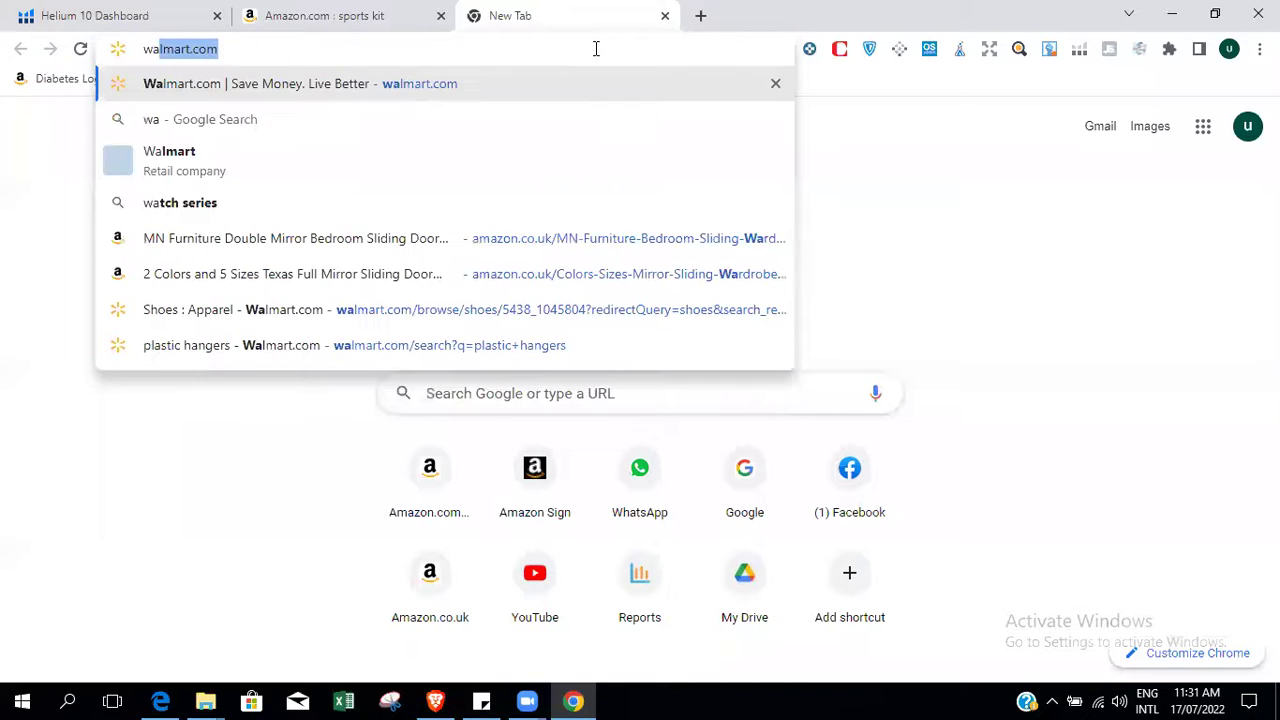
text(shinton)
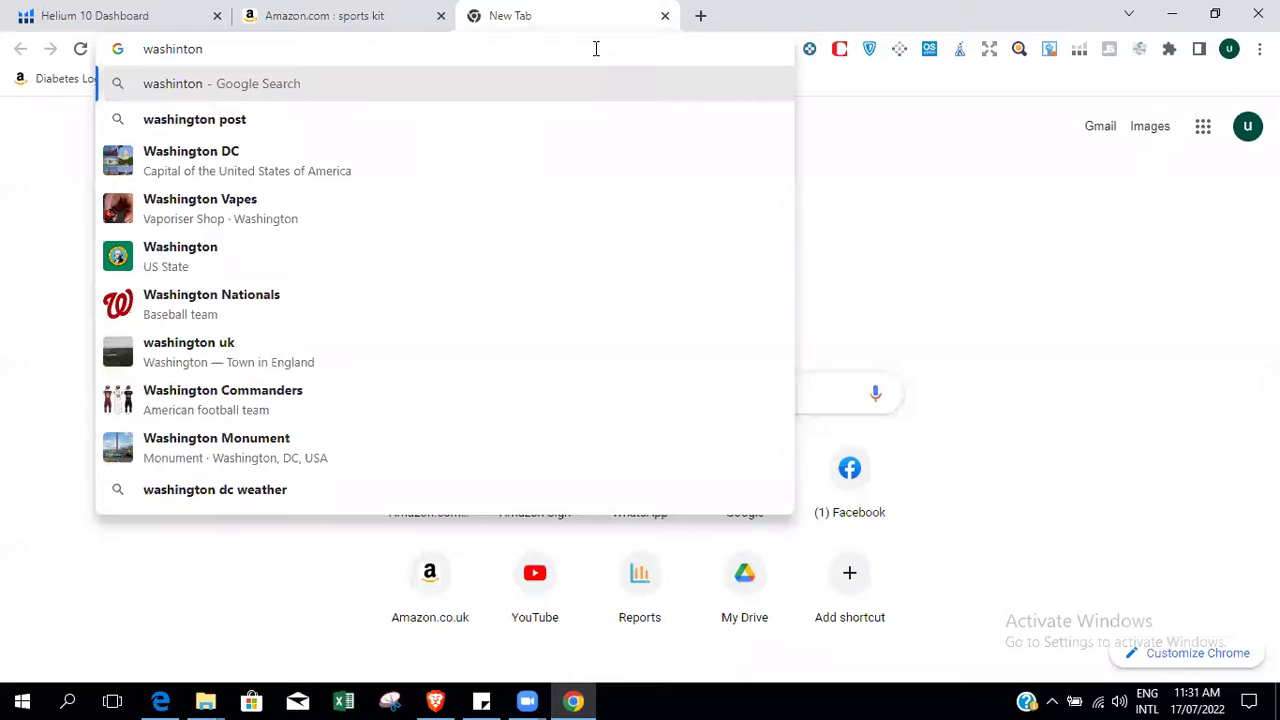
text( postal codr)
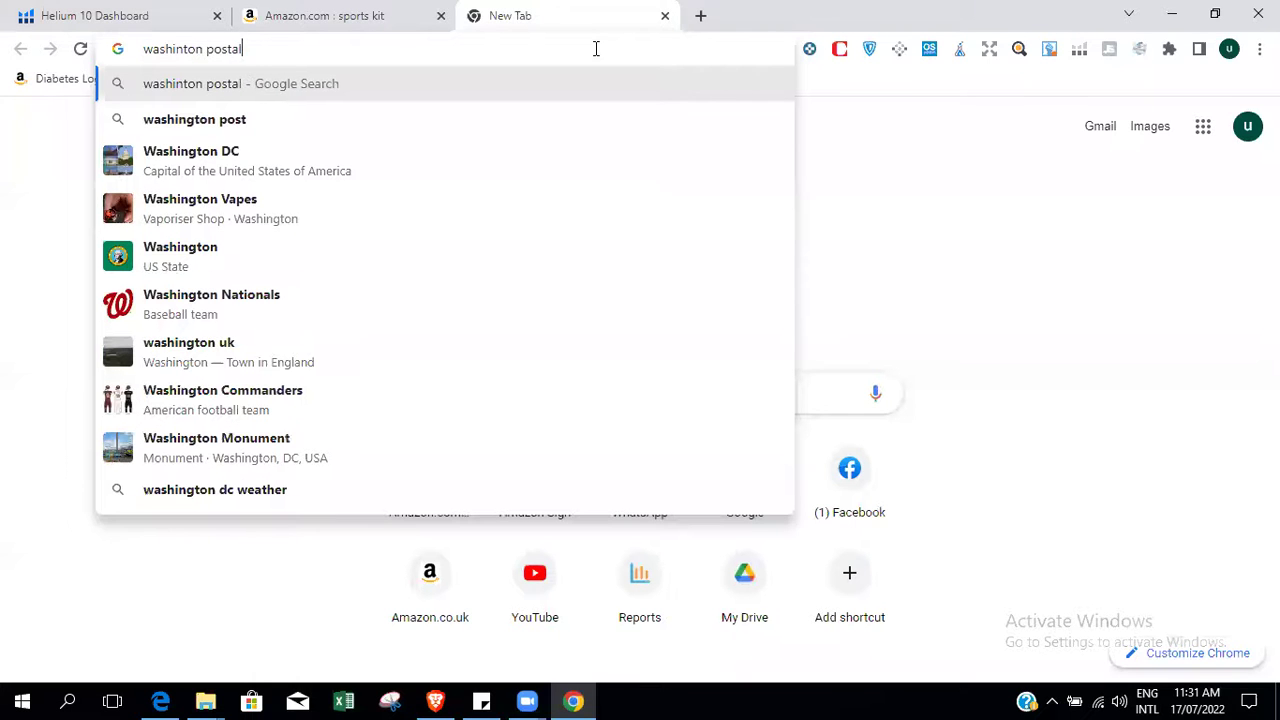
key(Return)
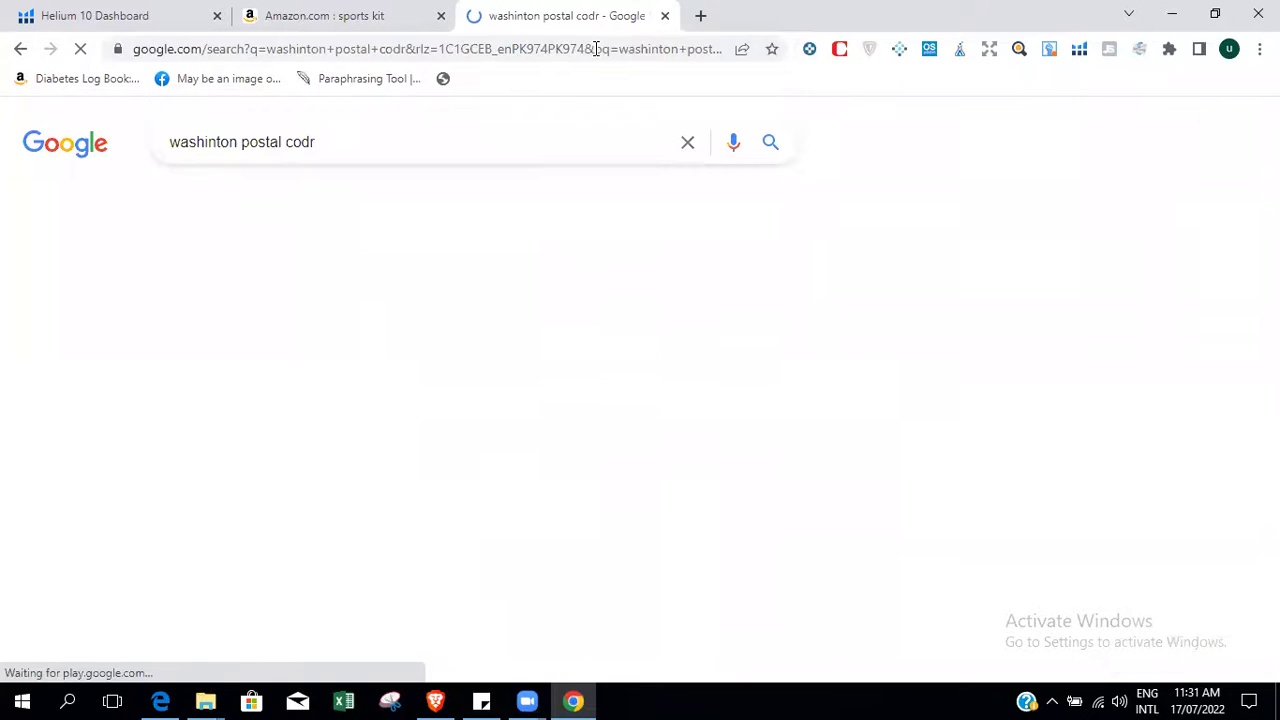
click(340, 143)
key(BackSpace)
text(e)
key(Return)
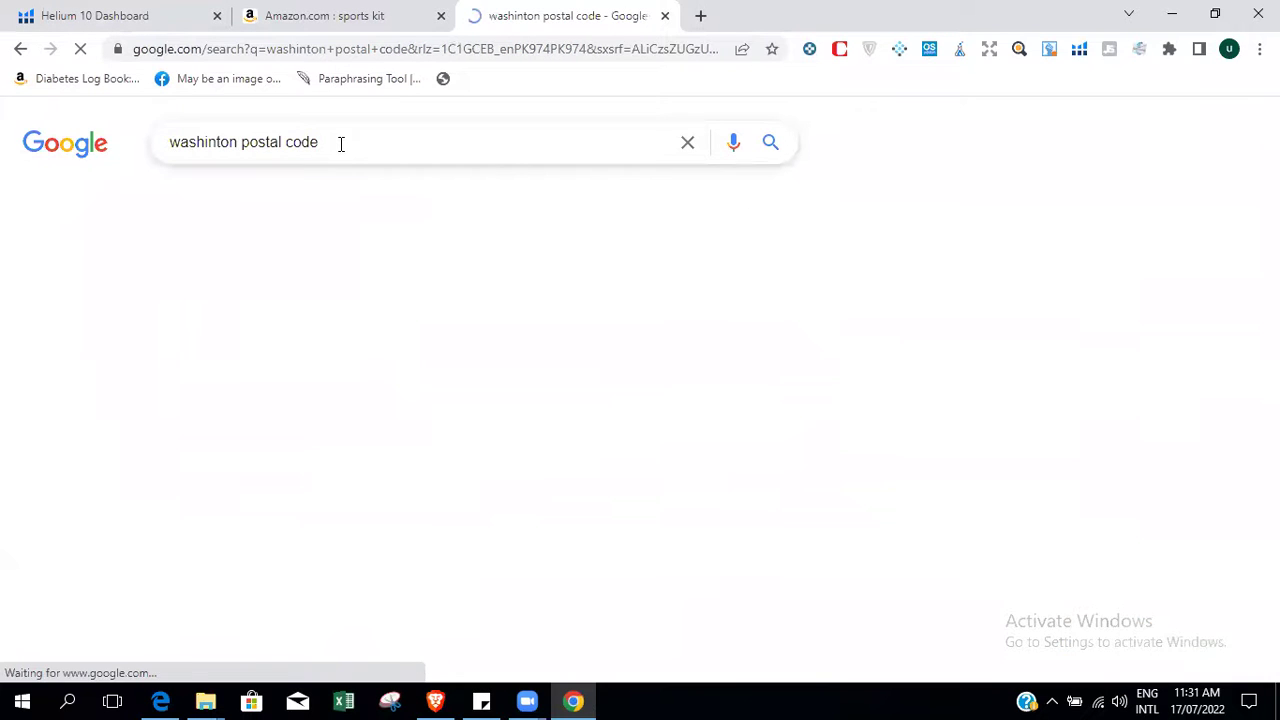
Take postcode DH3 2HR from the Google results and try to apply it as Amazon's US delivery zip code.
click(570, 310)
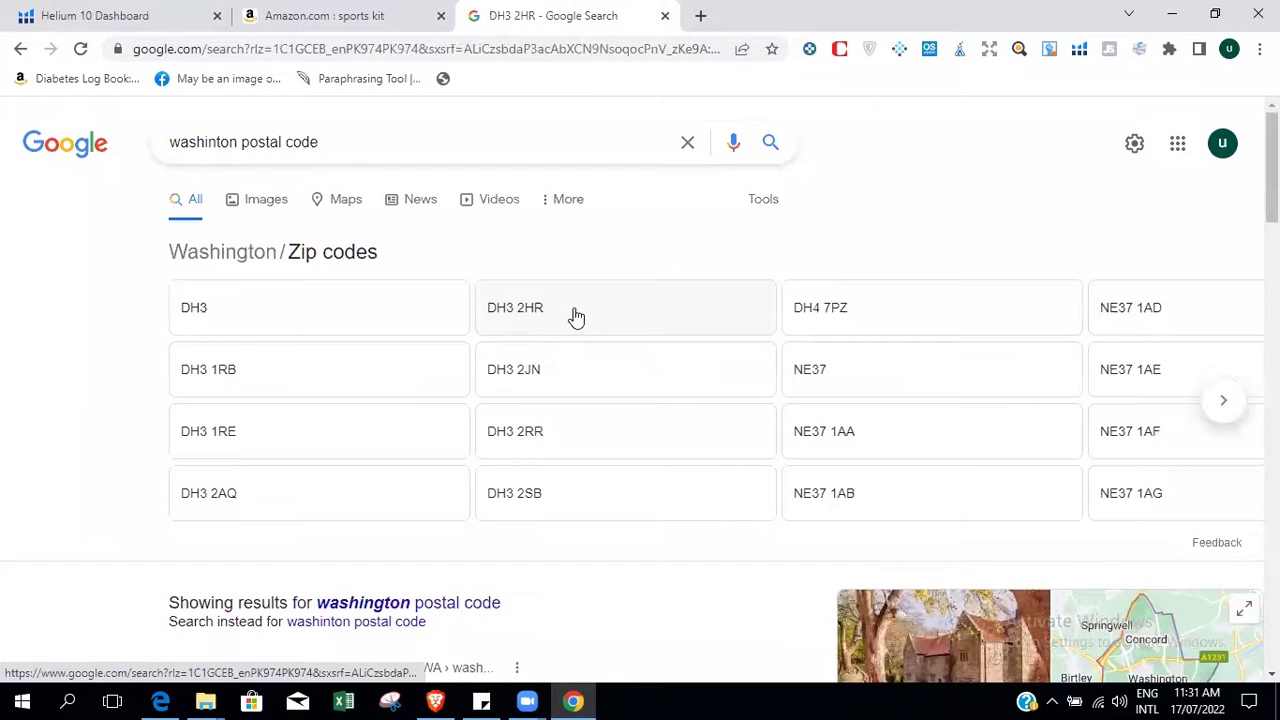
drag(238, 141, 163, 143)
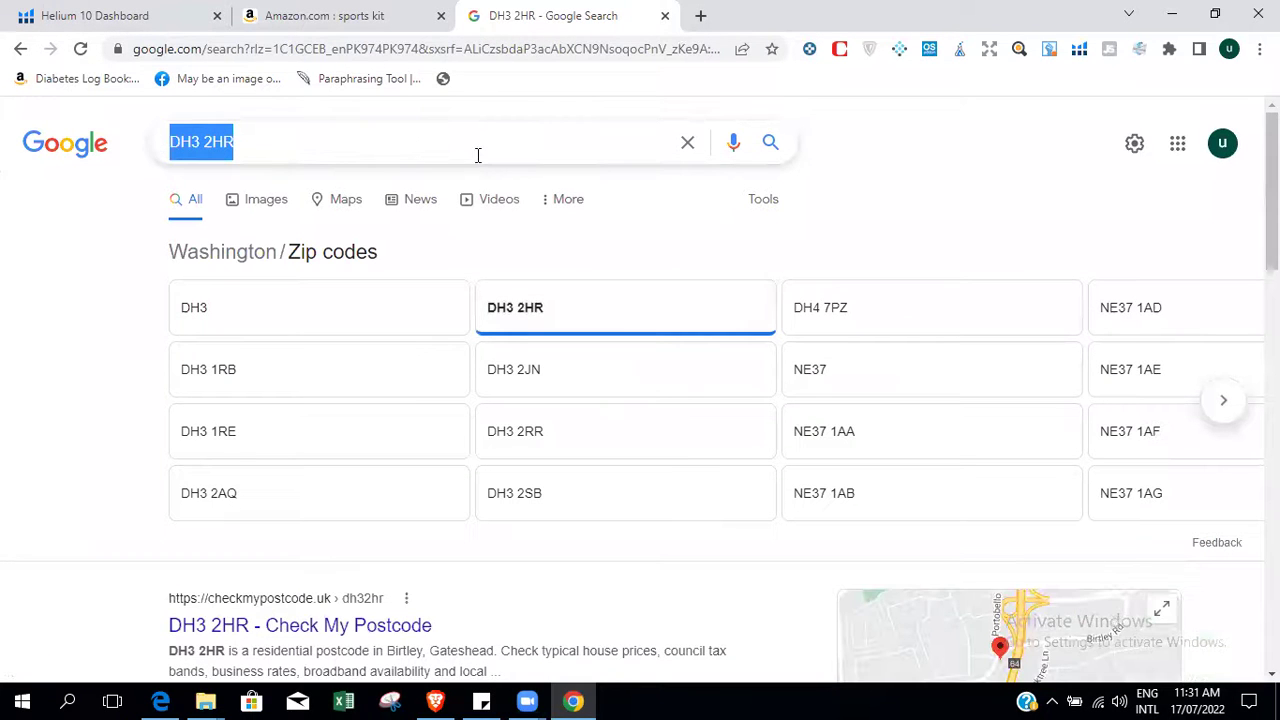
click(305, 12)
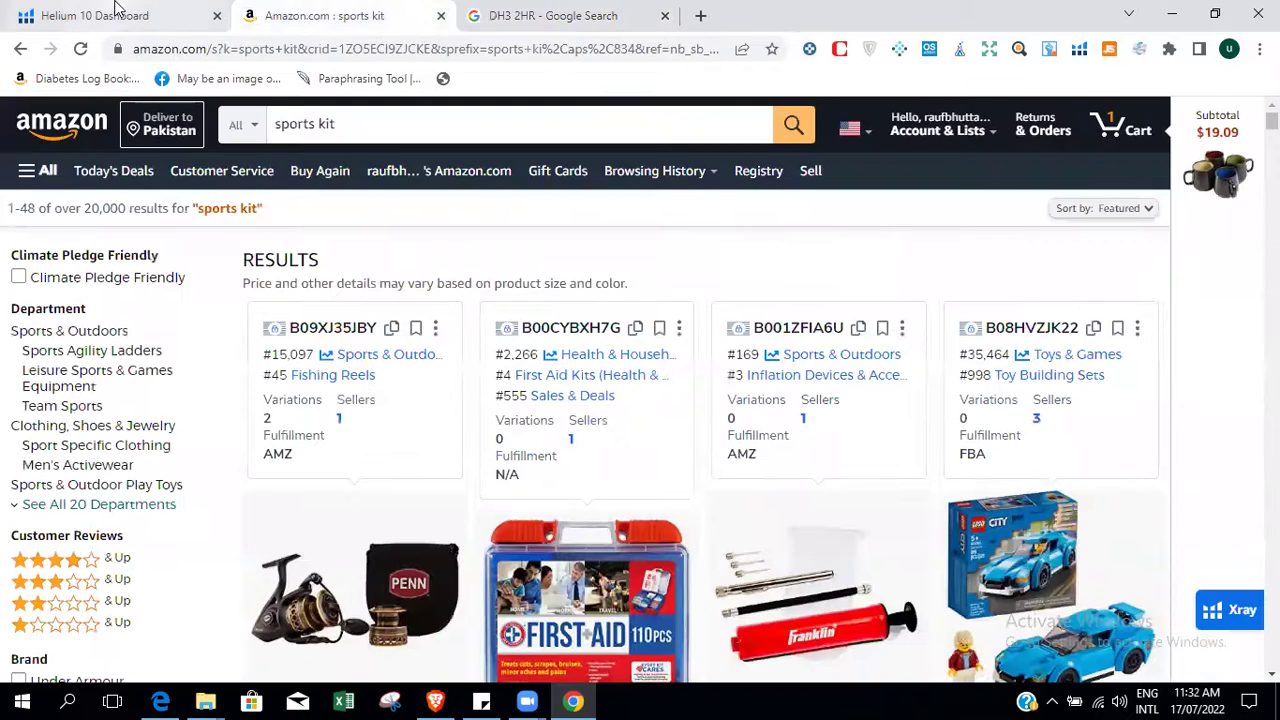
click(176, 136)
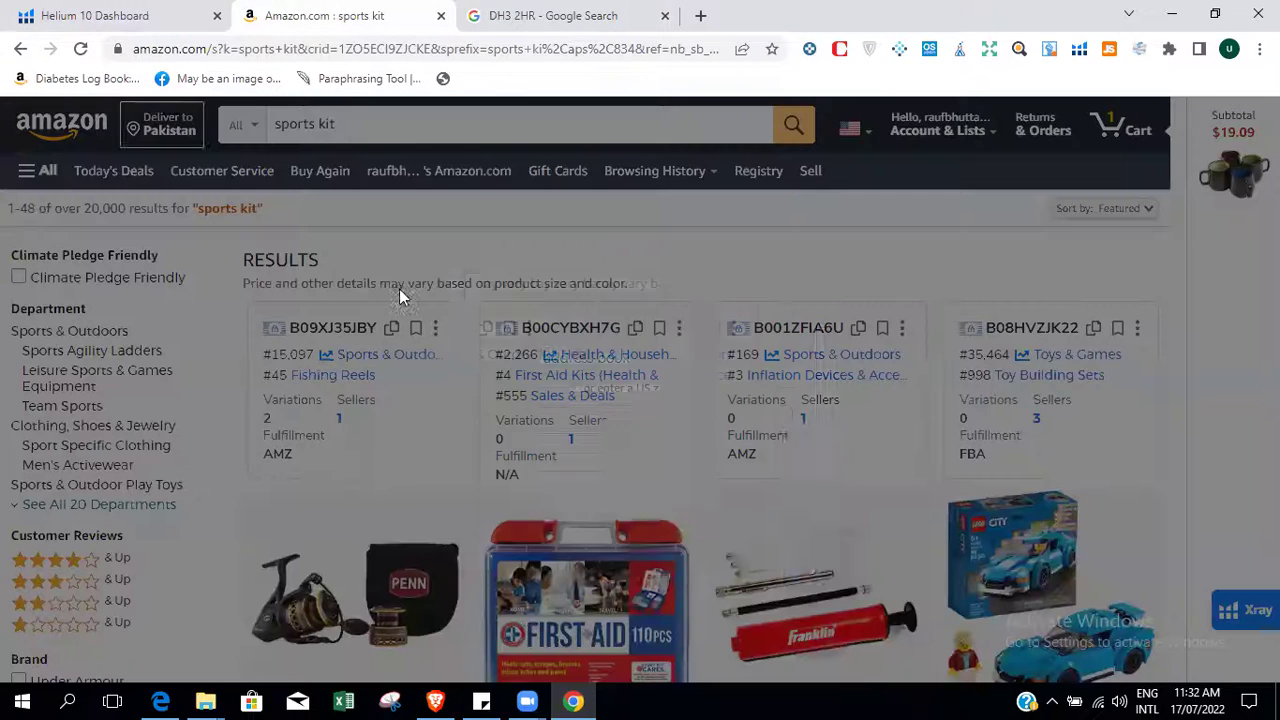
click(600, 419)
text(DH3 2)
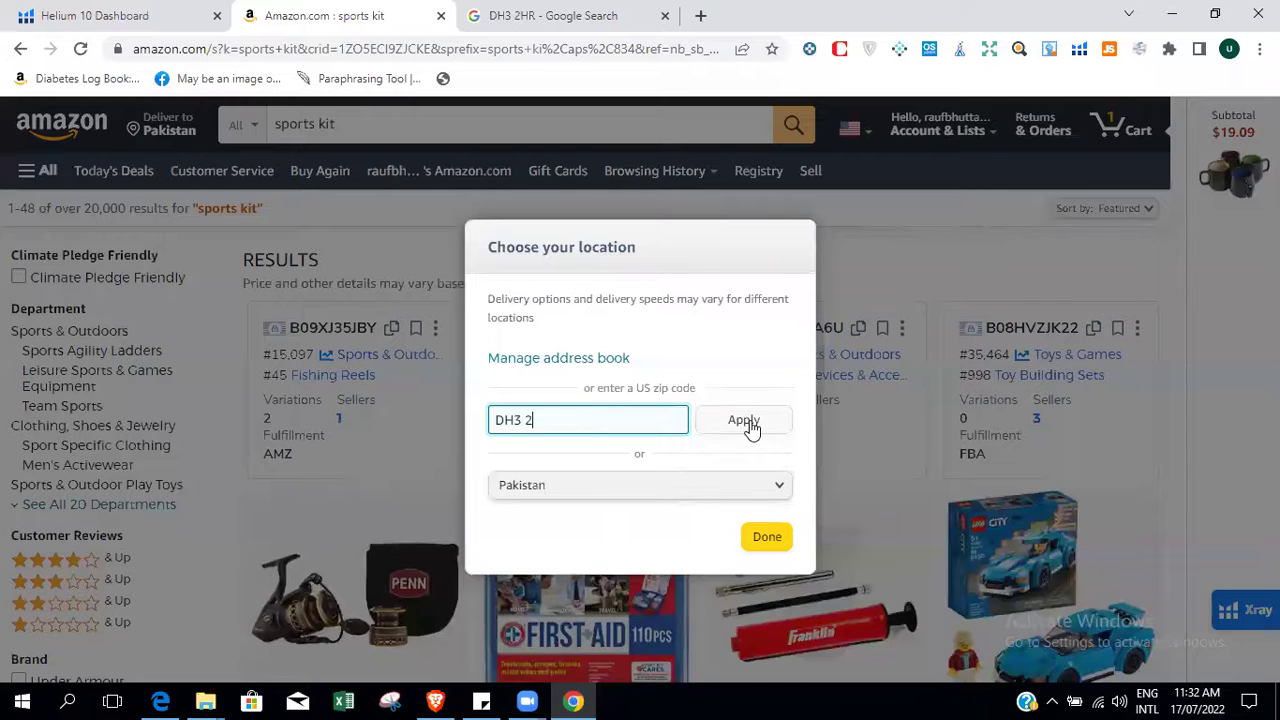
click(744, 420)
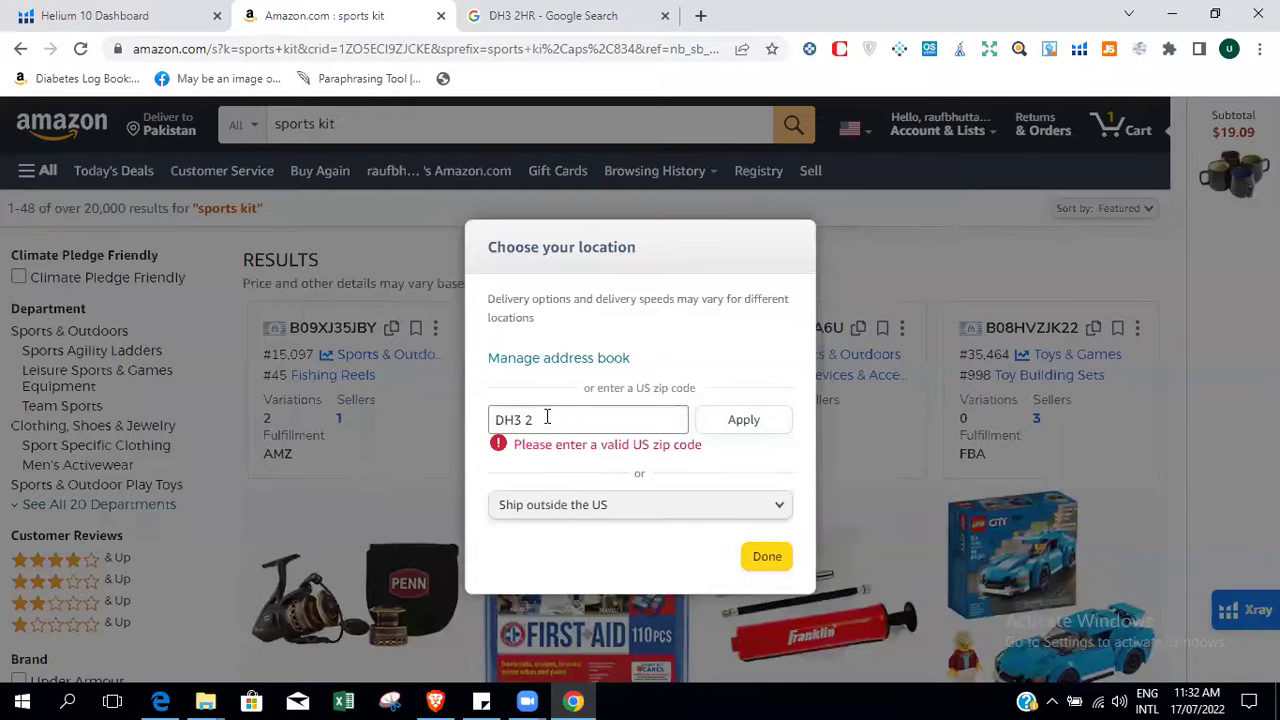
drag(549, 417, 454, 418)
click(448, 418)
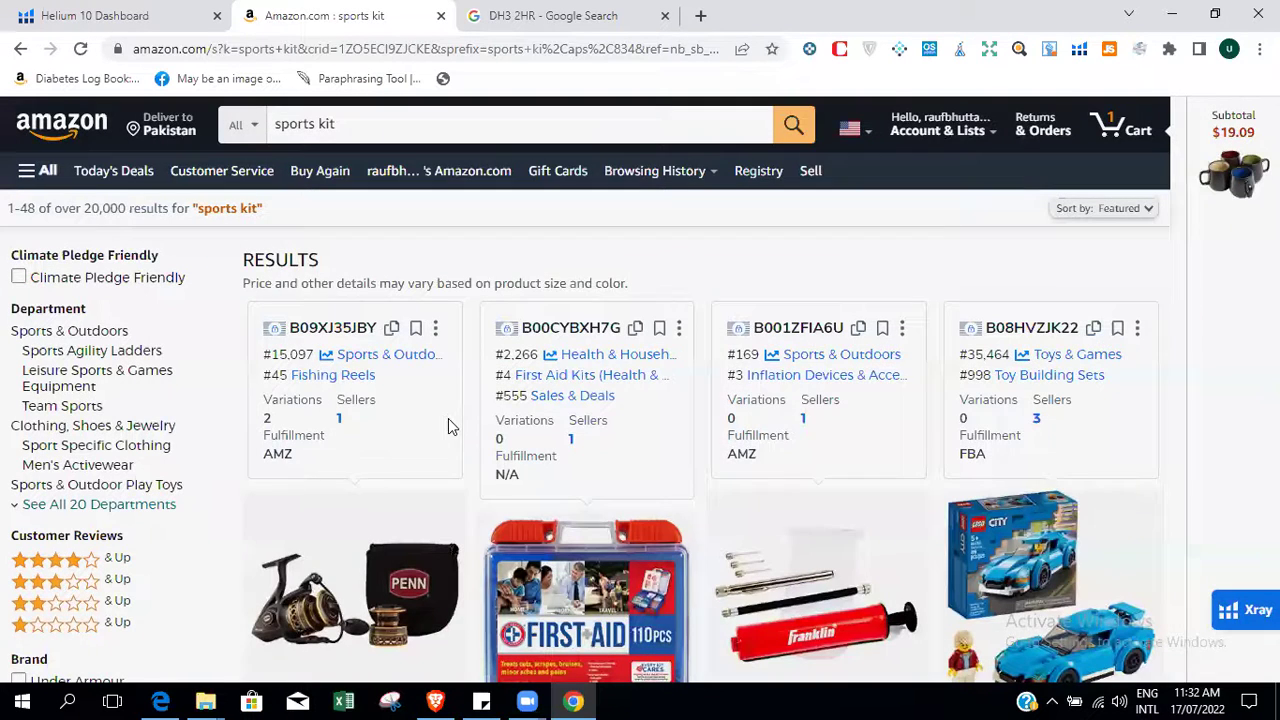
Take postcode DH3 from the Google results and try to apply it as Amazon's US delivery zip code.
click(563, 8)
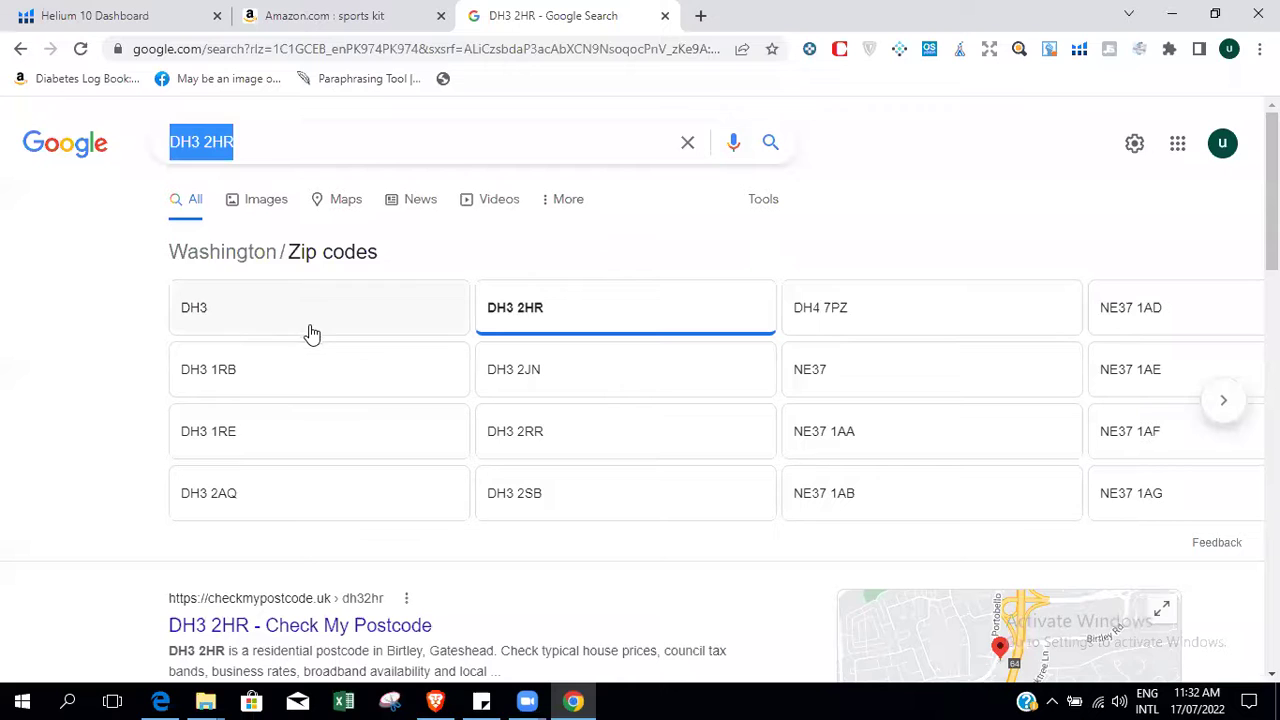
click(420, 290)
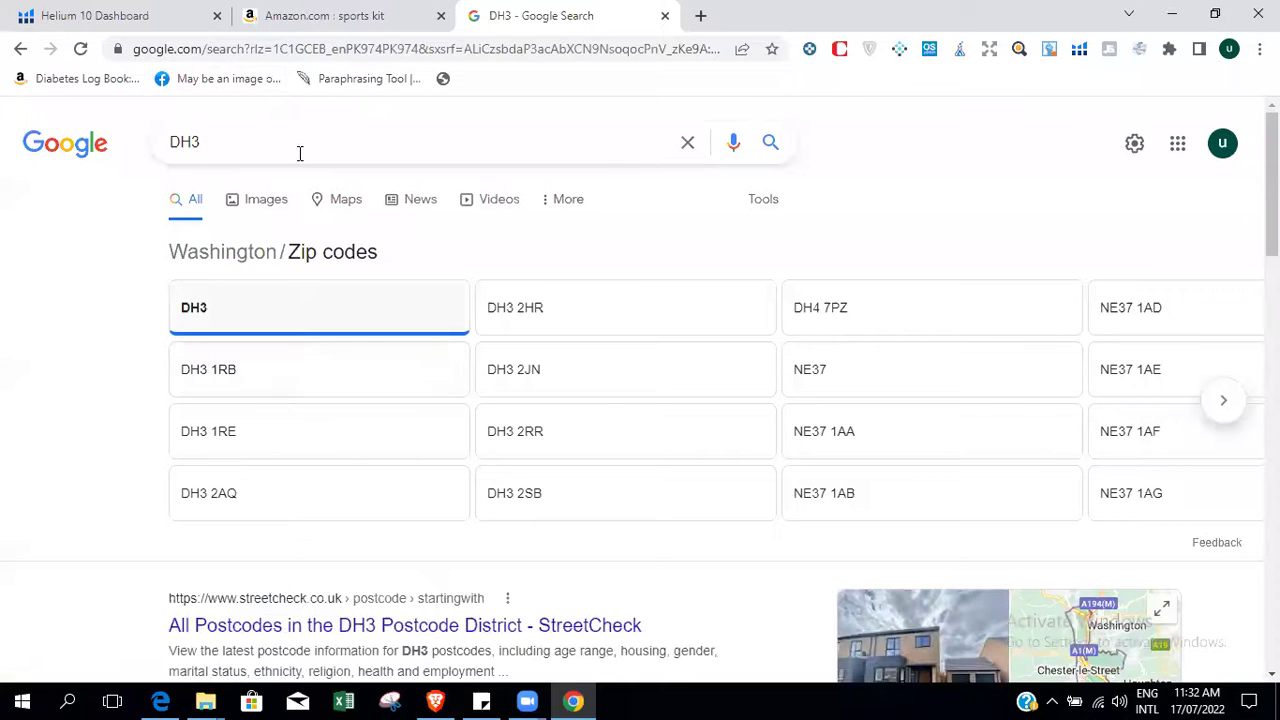
drag(225, 141, 160, 148)
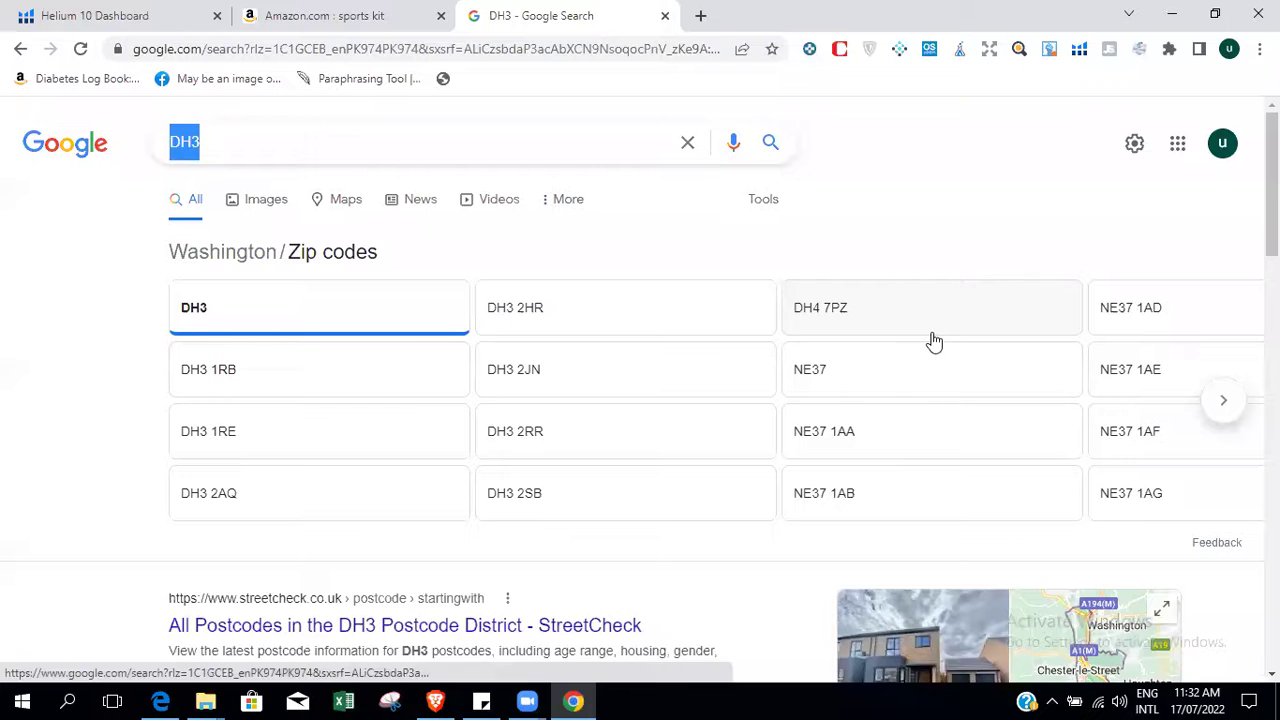
click(312, 12)
click(172, 130)
click(606, 424)
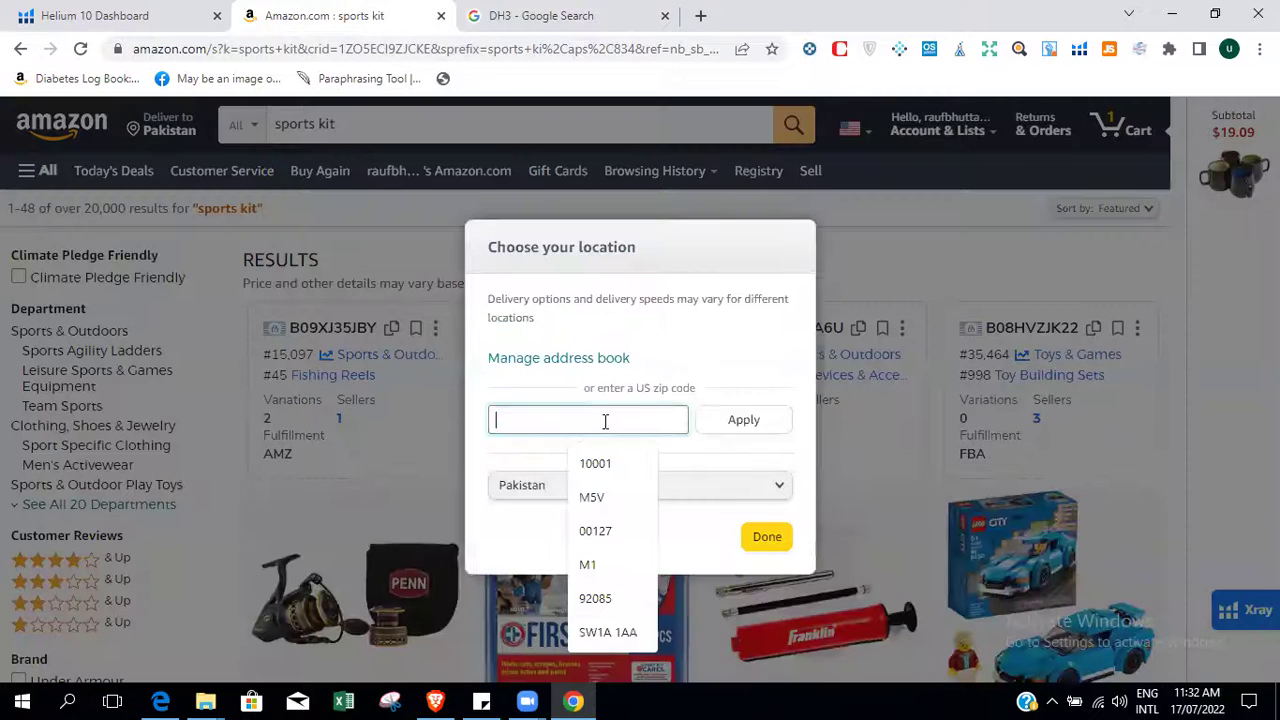
text(DH3)
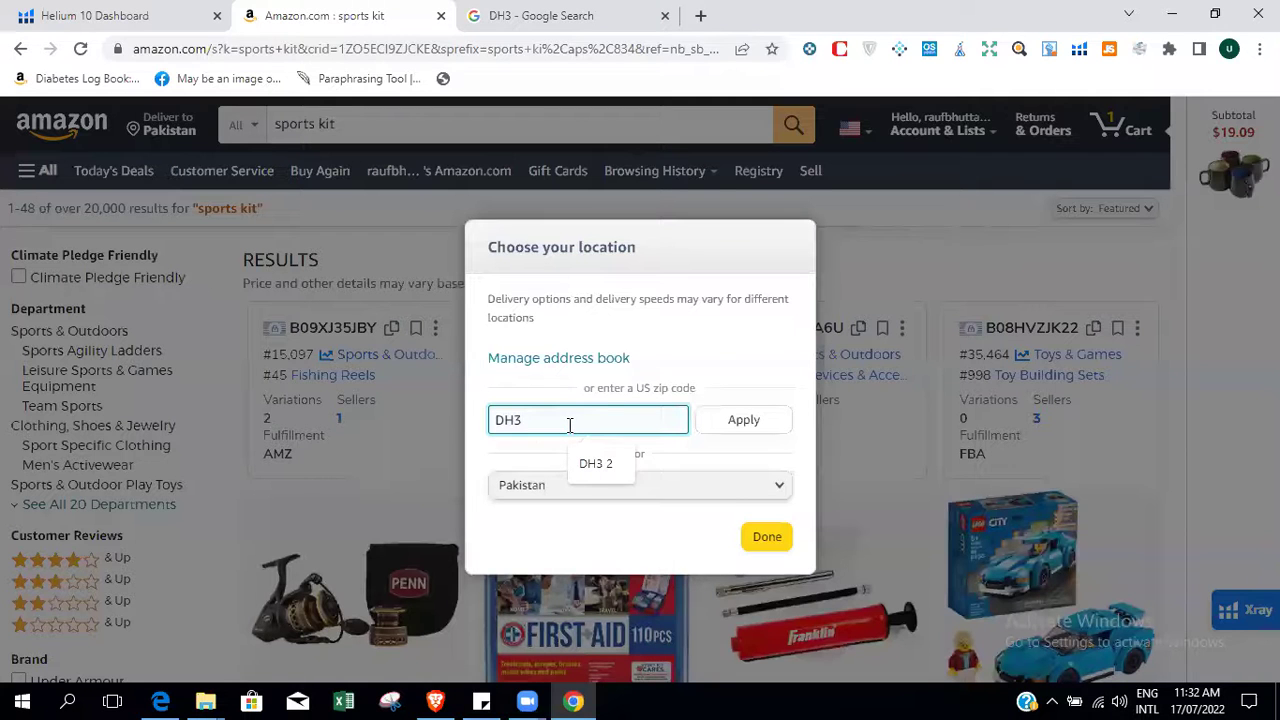
key(Return)
drag(528, 422, 454, 412)
click(454, 410)
Return to the Google results and search for "washington zip code".
click(555, 10)
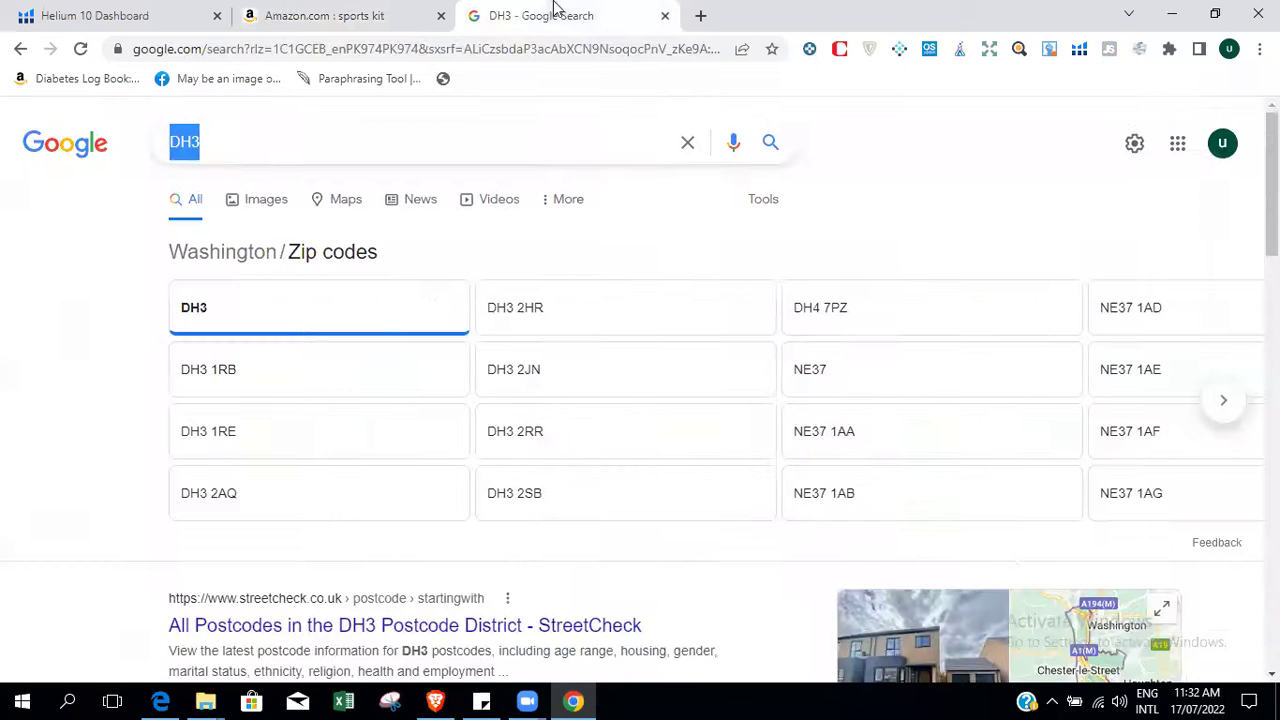
scroll(808, 277, down, 2)
scroll(640, 390, up, 2)
click(314, 149)
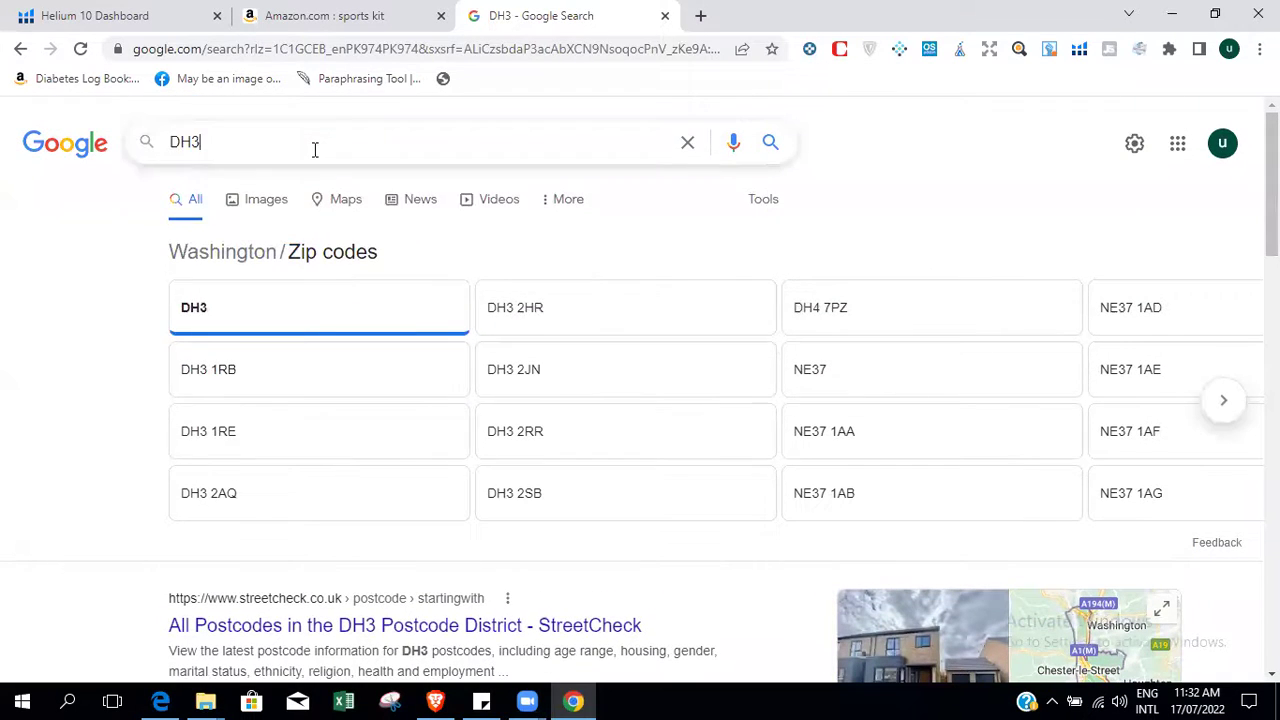
key(BackSpace)
key(BackSpace)
key(BackSpace)
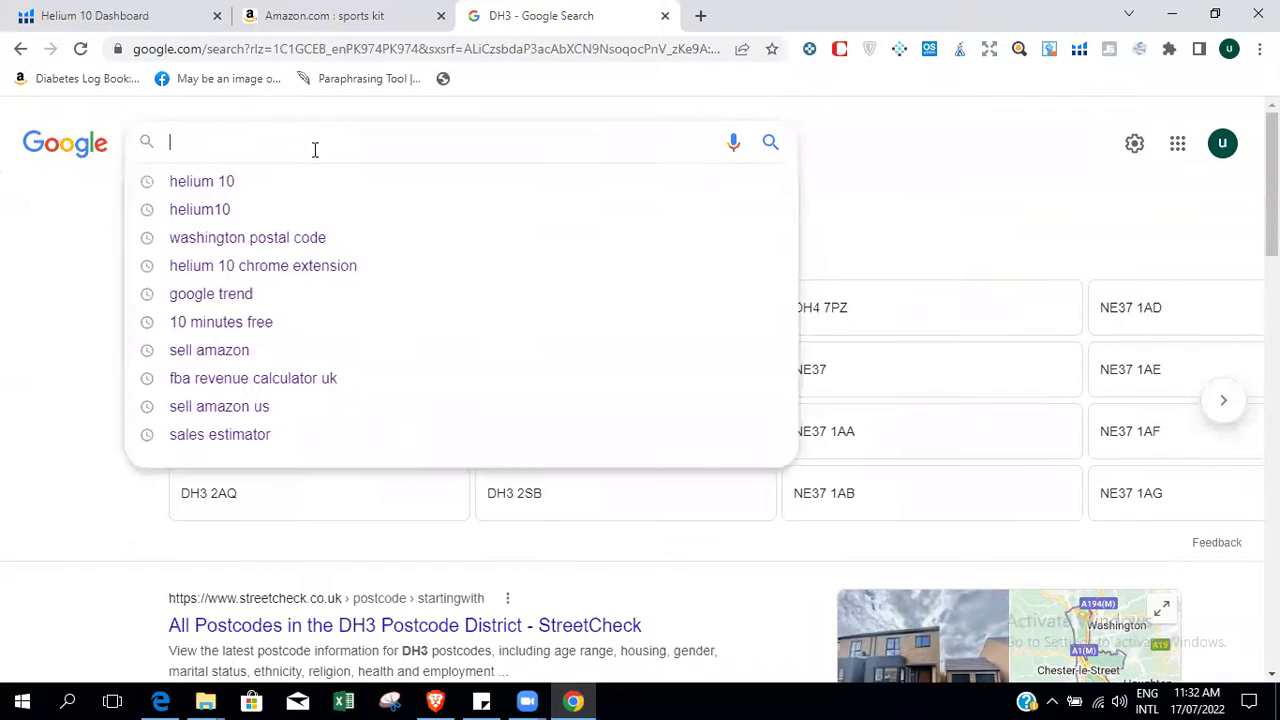
text(wa)
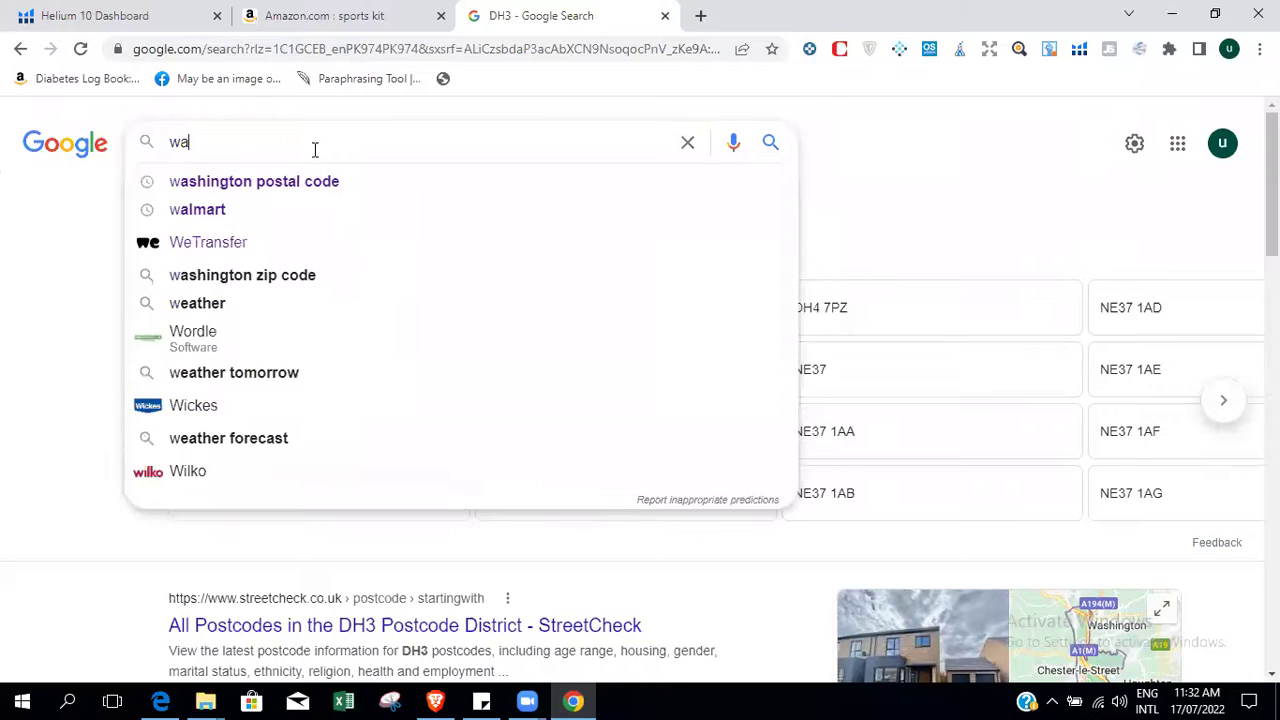
text(shing)
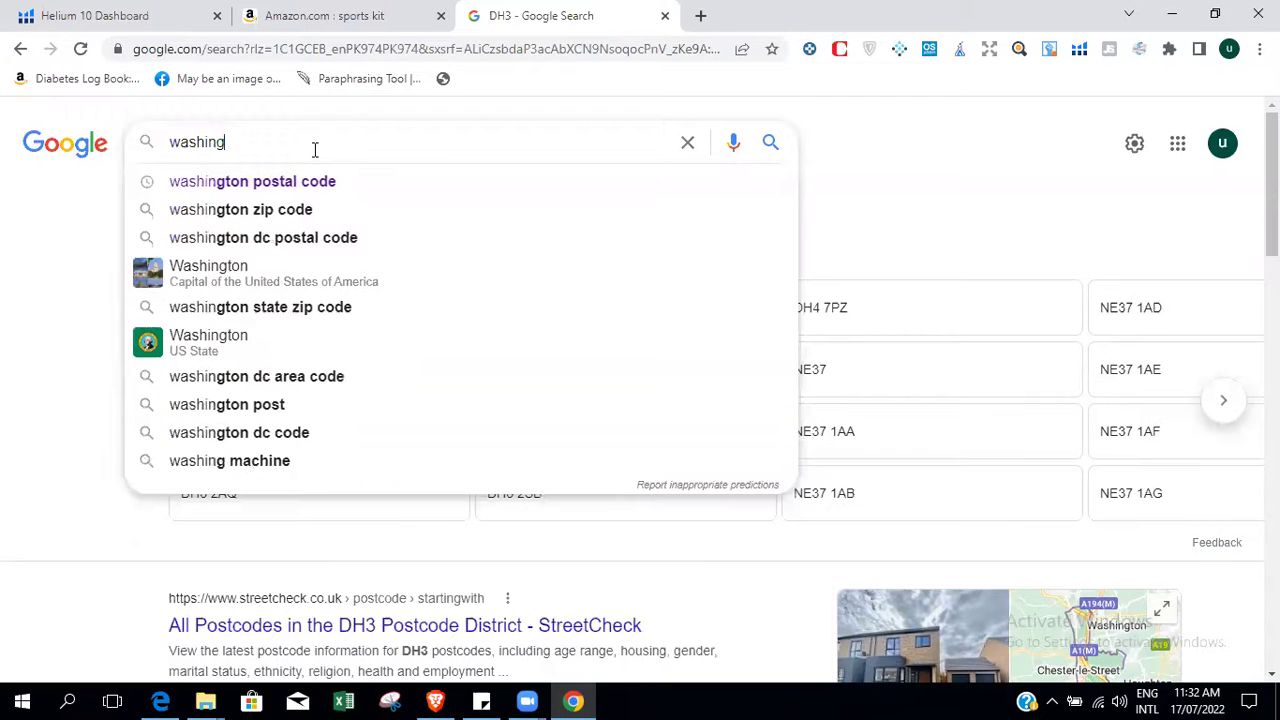
text(ton)
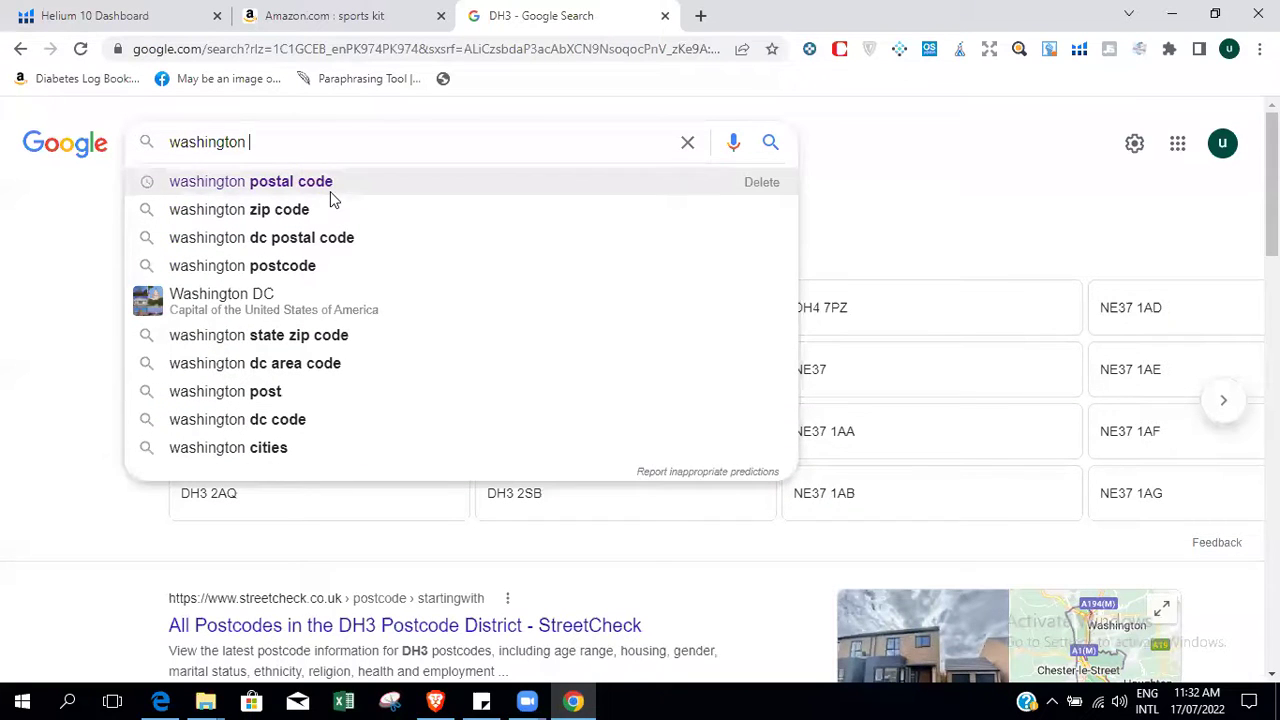
click(330, 207)
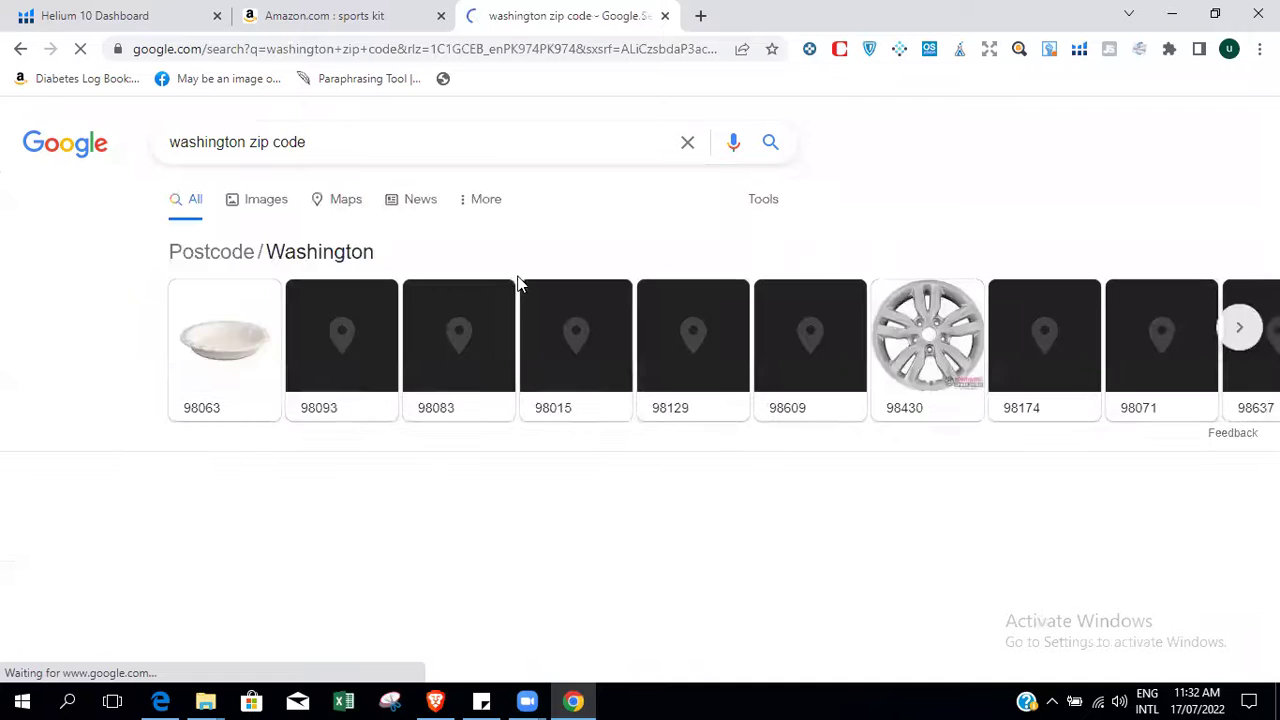
Open the 98063 entry among Washington's postcodes and copy that zip code from the search query.
click(228, 373)
drag(223, 135, 107, 165)
key(ctrl+c)
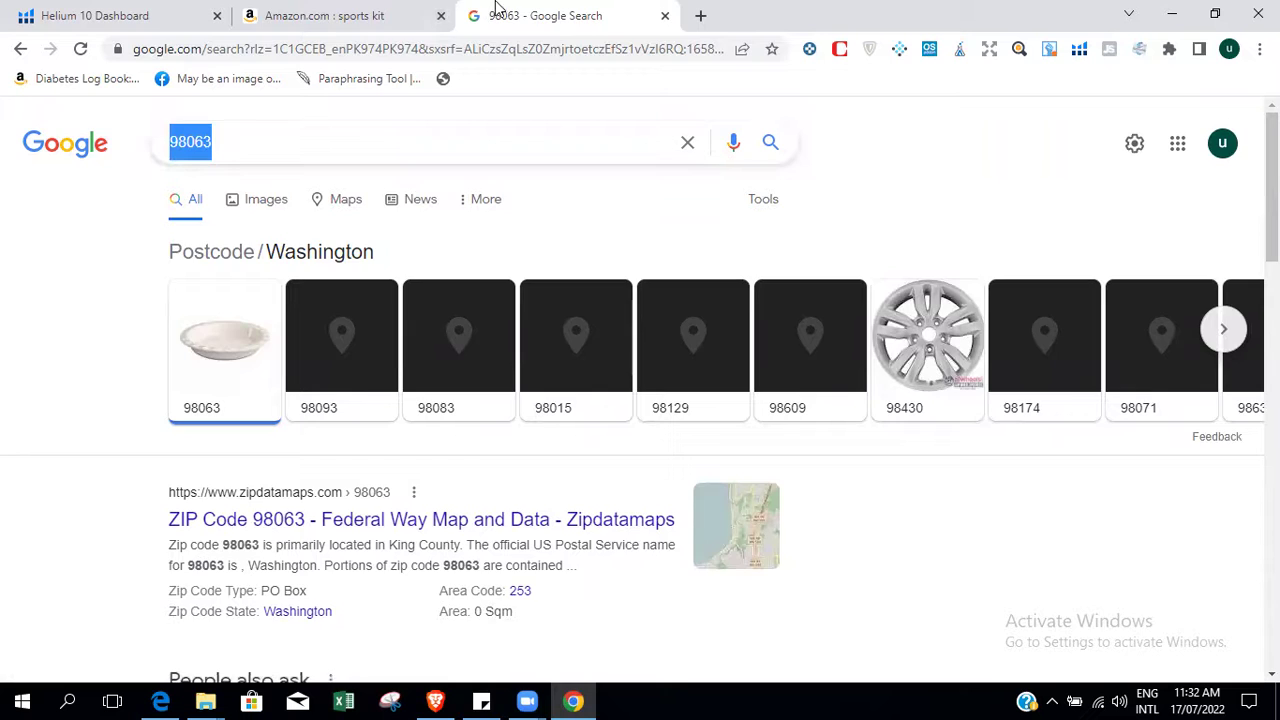
Set Amazon's delivery location to the copied US zip code 98063 and continue past the location confirmation.
click(330, 14)
click(152, 130)
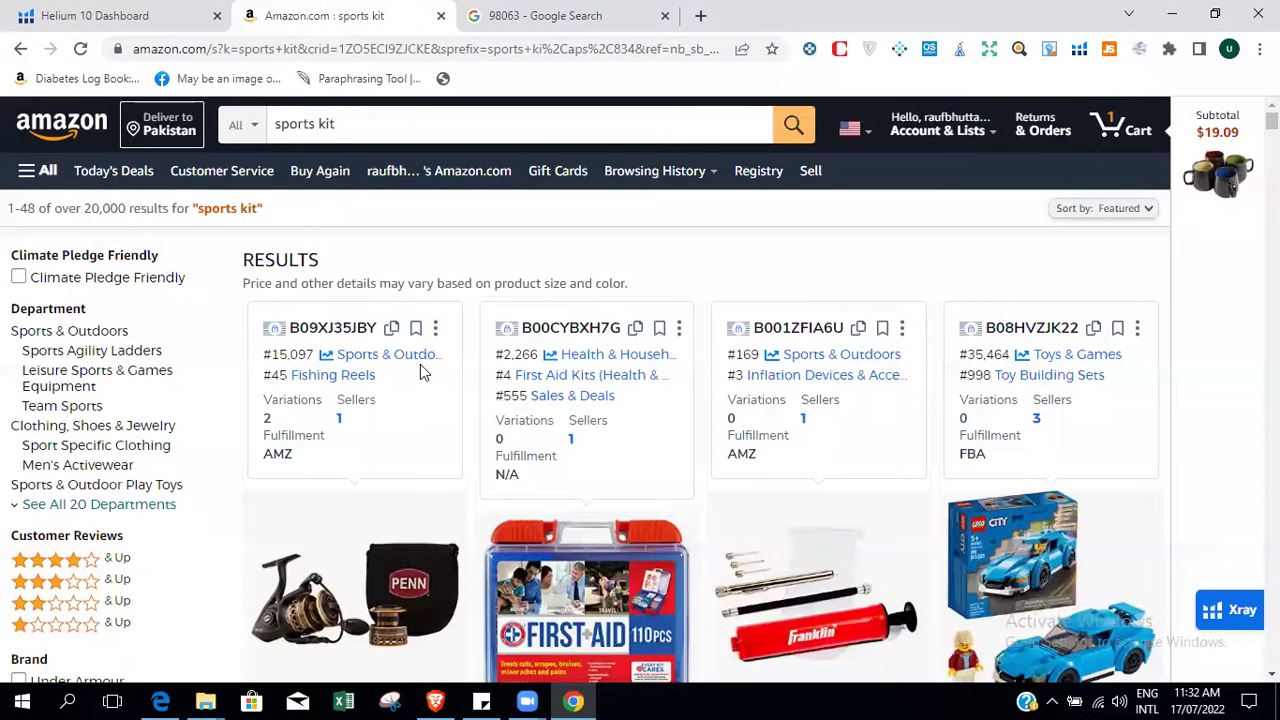
click(590, 417)
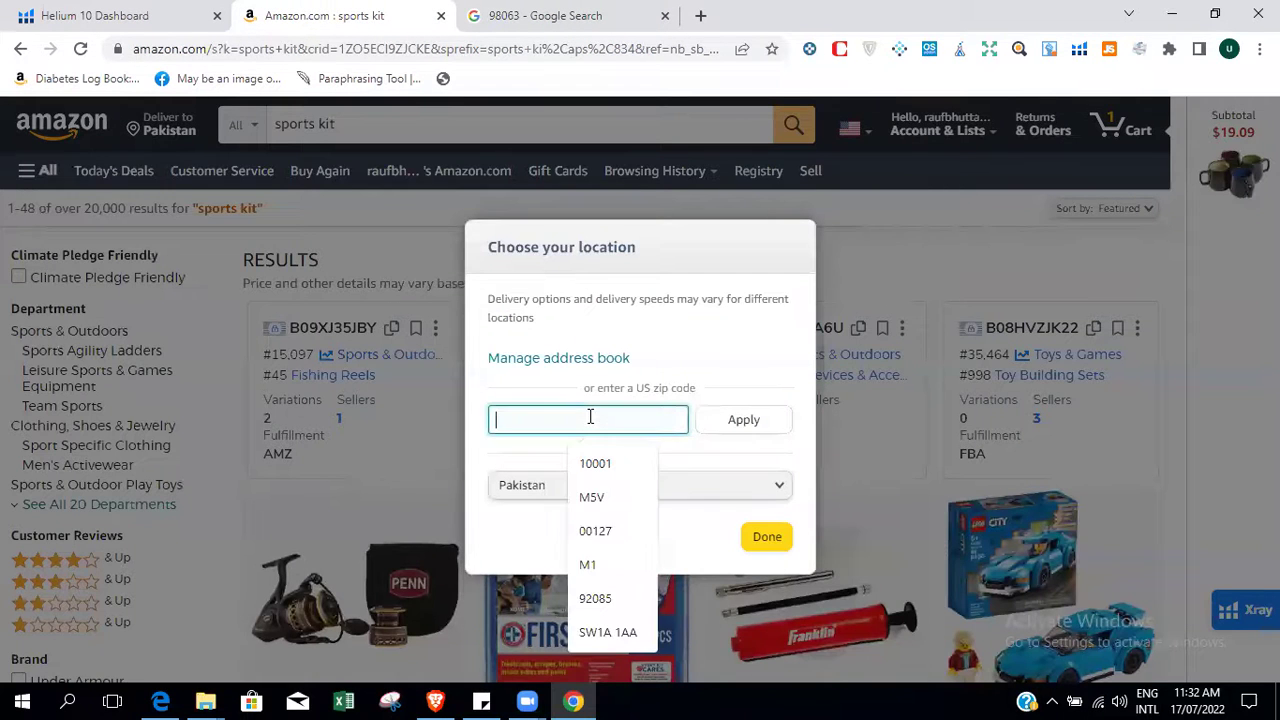
key(ctrl+v)
key(Return)
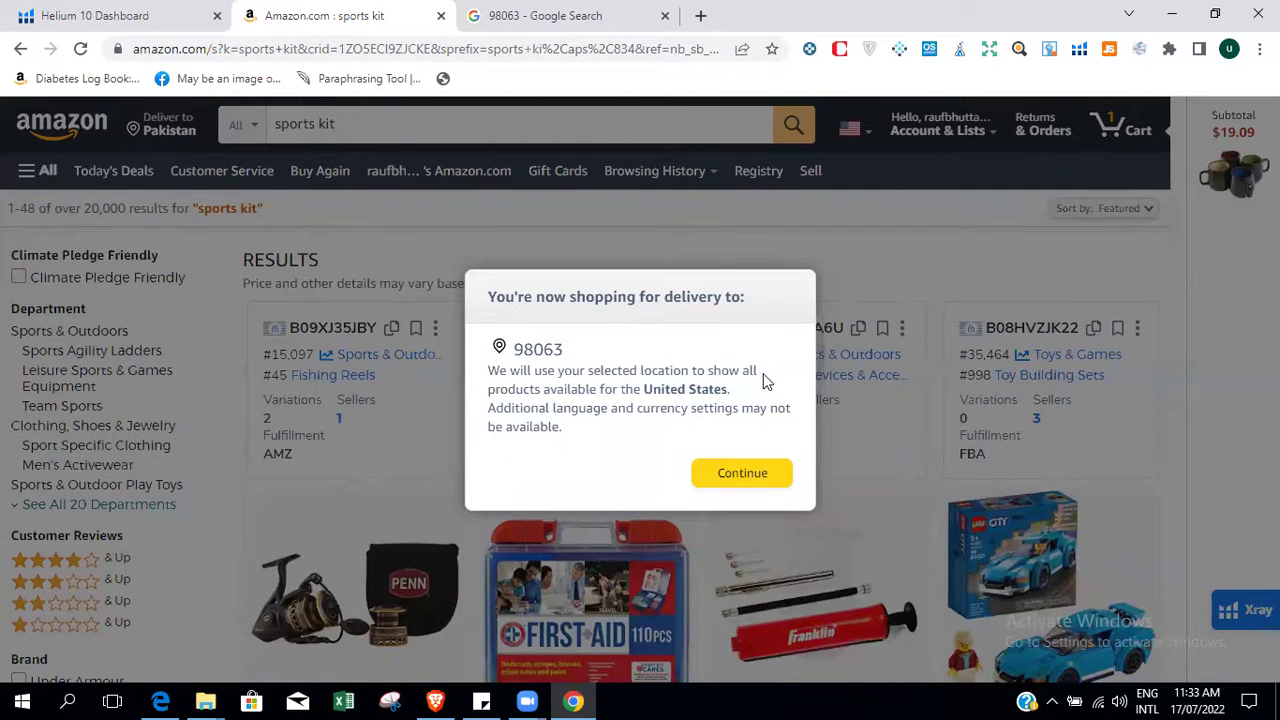
drag(653, 389, 731, 392)
click(731, 392)
click(716, 476)
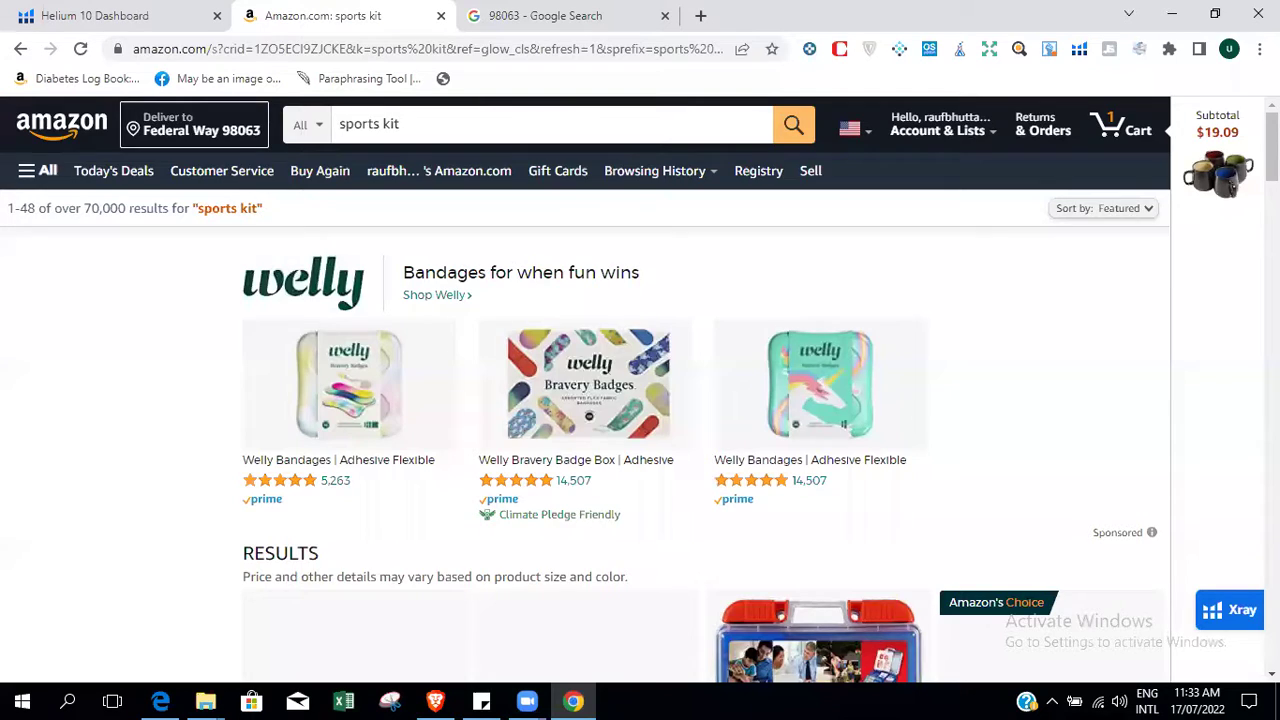
Look through the refreshed "sports kit" results on Amazon and check the total result count.
scroll(640, 400, down, 7)
scroll(640, 400, up, 7)
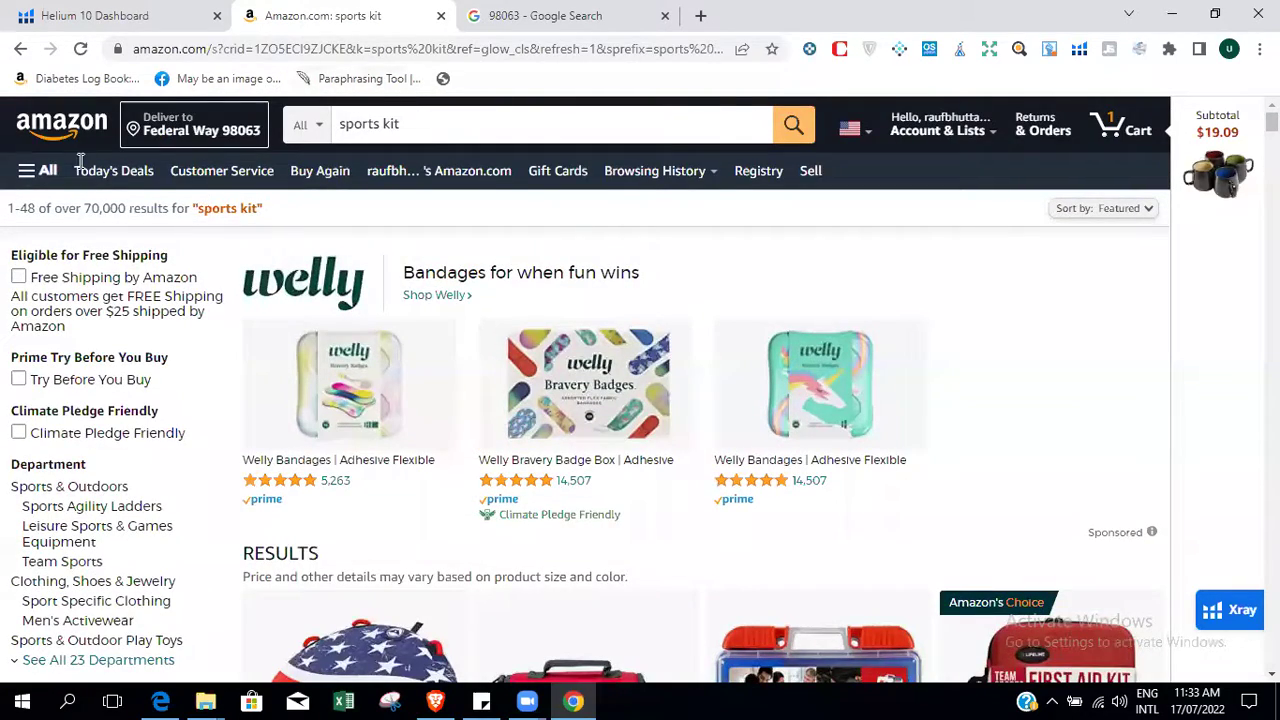
drag(85, 207, 133, 213)
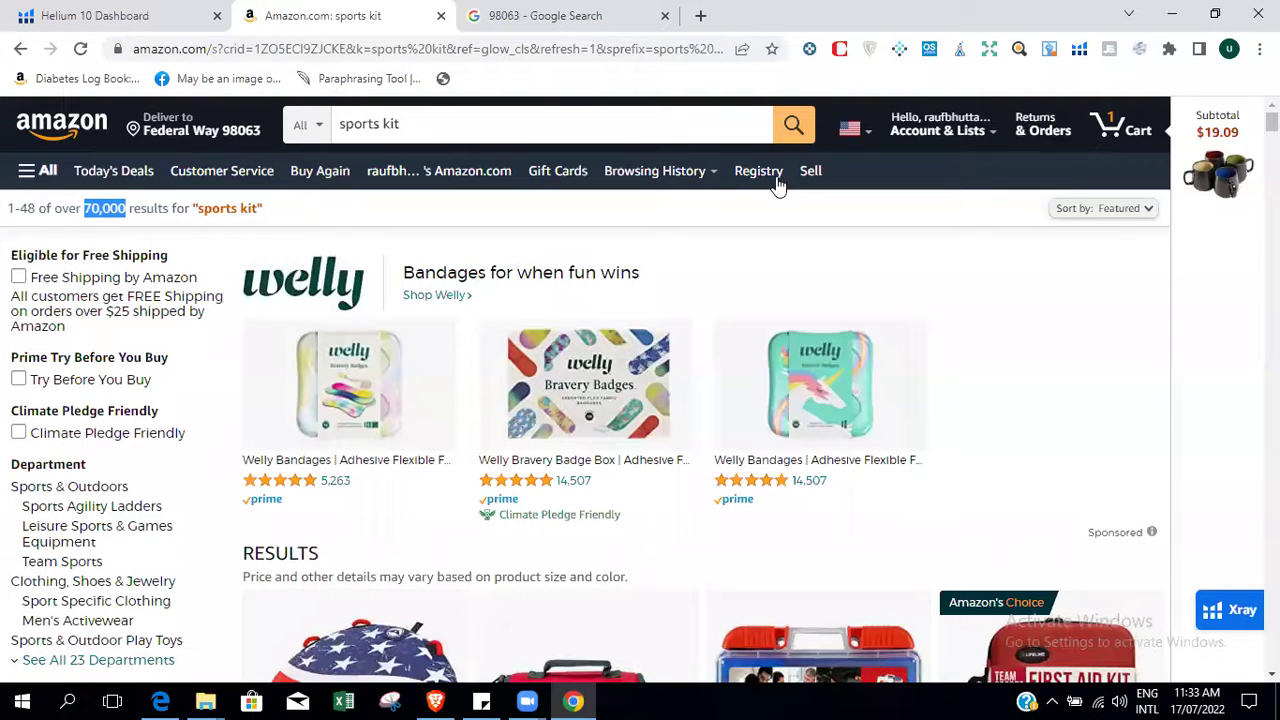
Check the plan shown in the Helium 10 extension and run Xray product research on the sports kit results.
click(1079, 50)
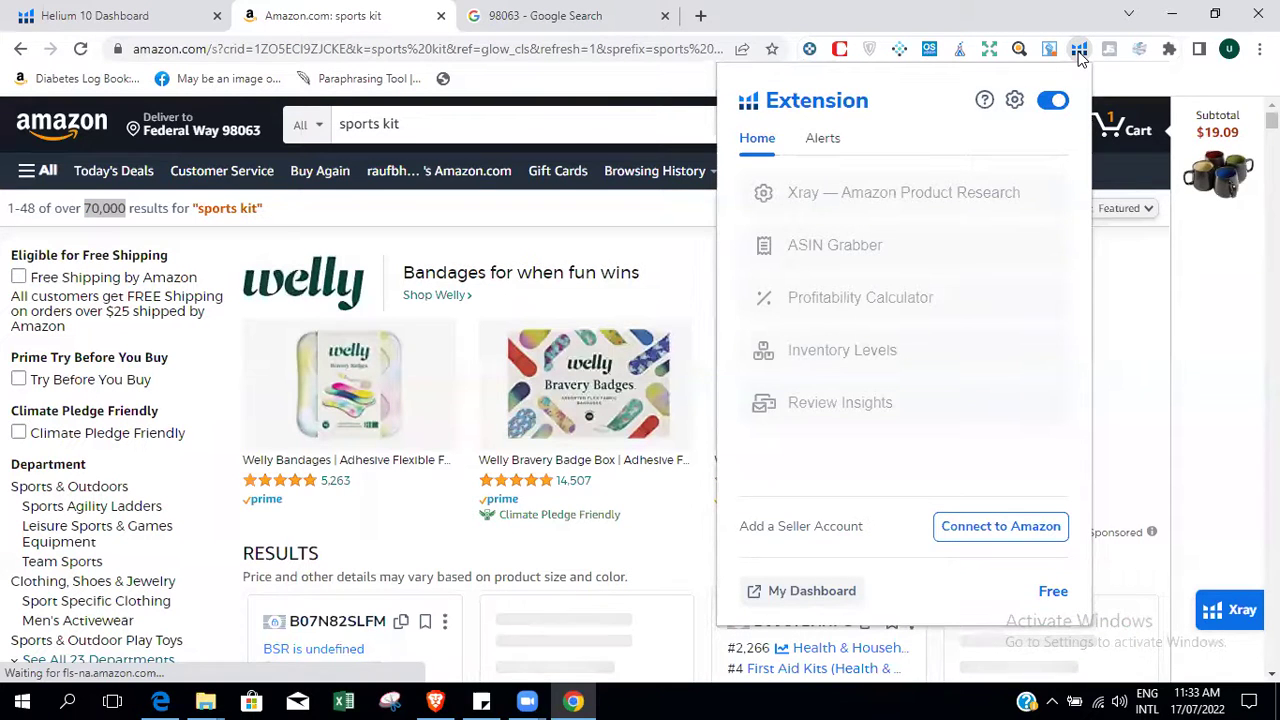
drag(1031, 587, 1071, 606)
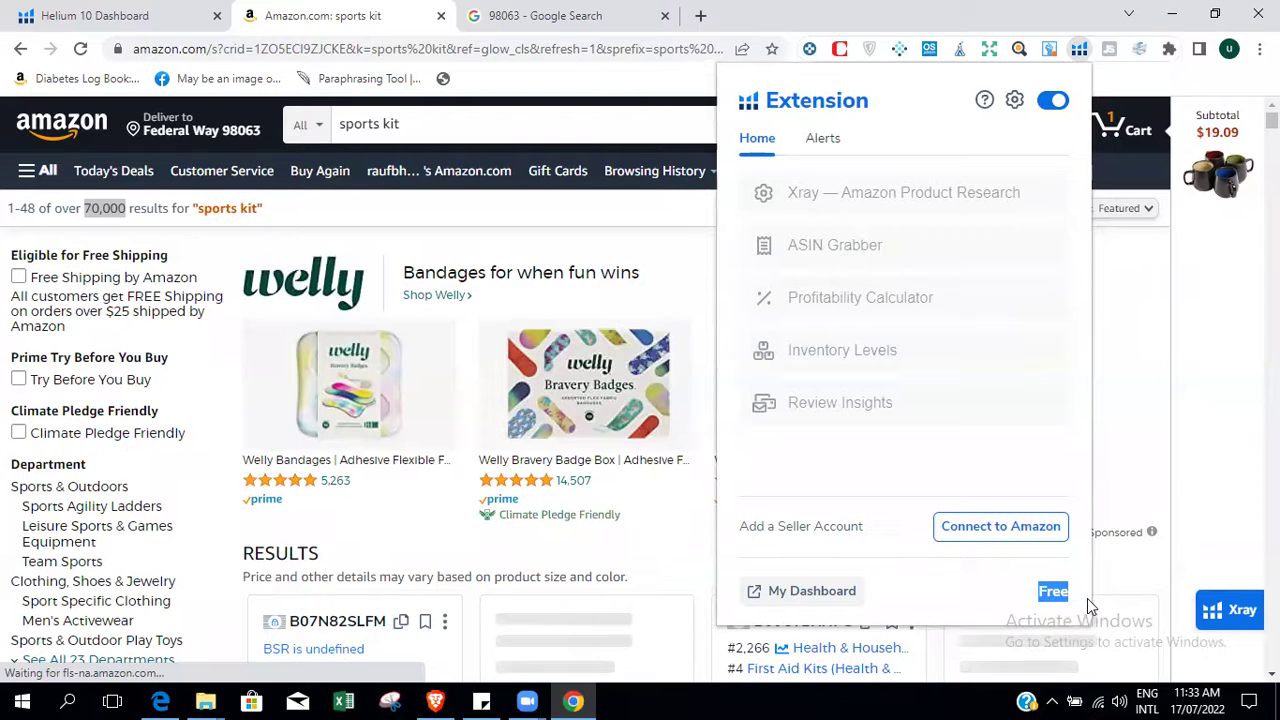
click(910, 193)
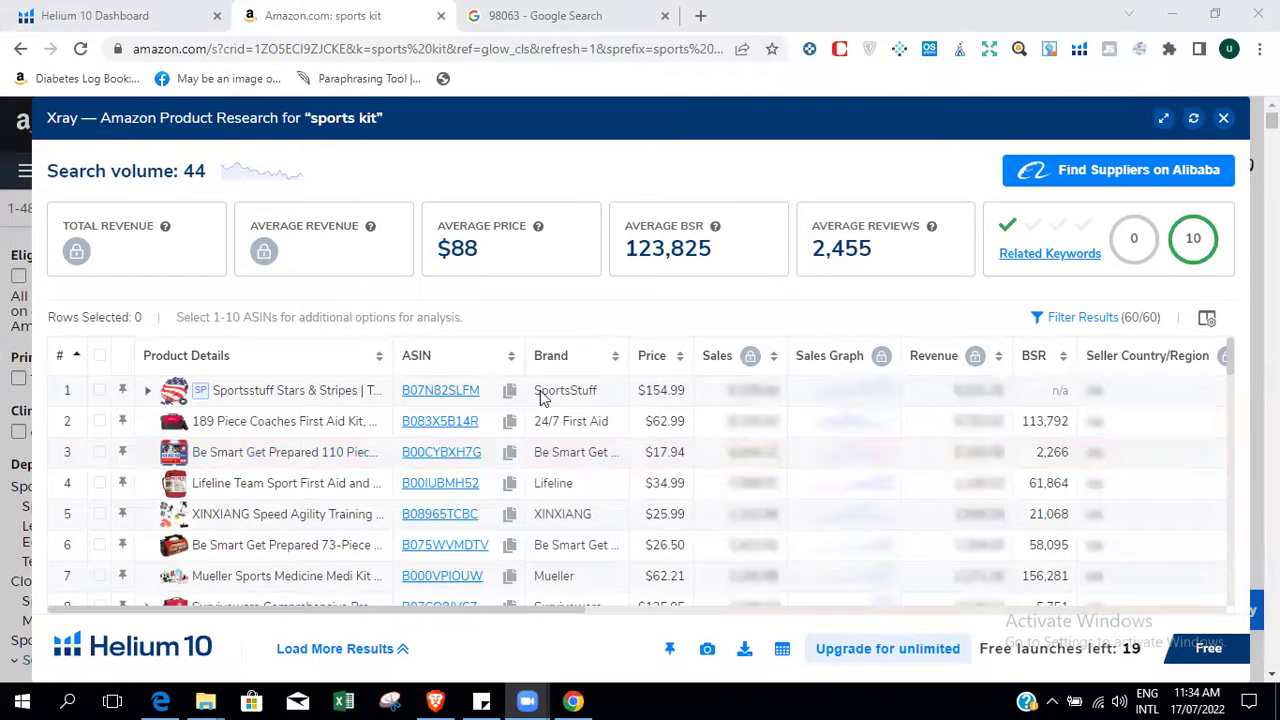
Examine the Xray results table and the number of free launches left on the Helium 10 plan.
mouse_move(603, 117)
mouse_down()
mouse_move(591, 117)
mouse_move(603, 114)
mouse_up()
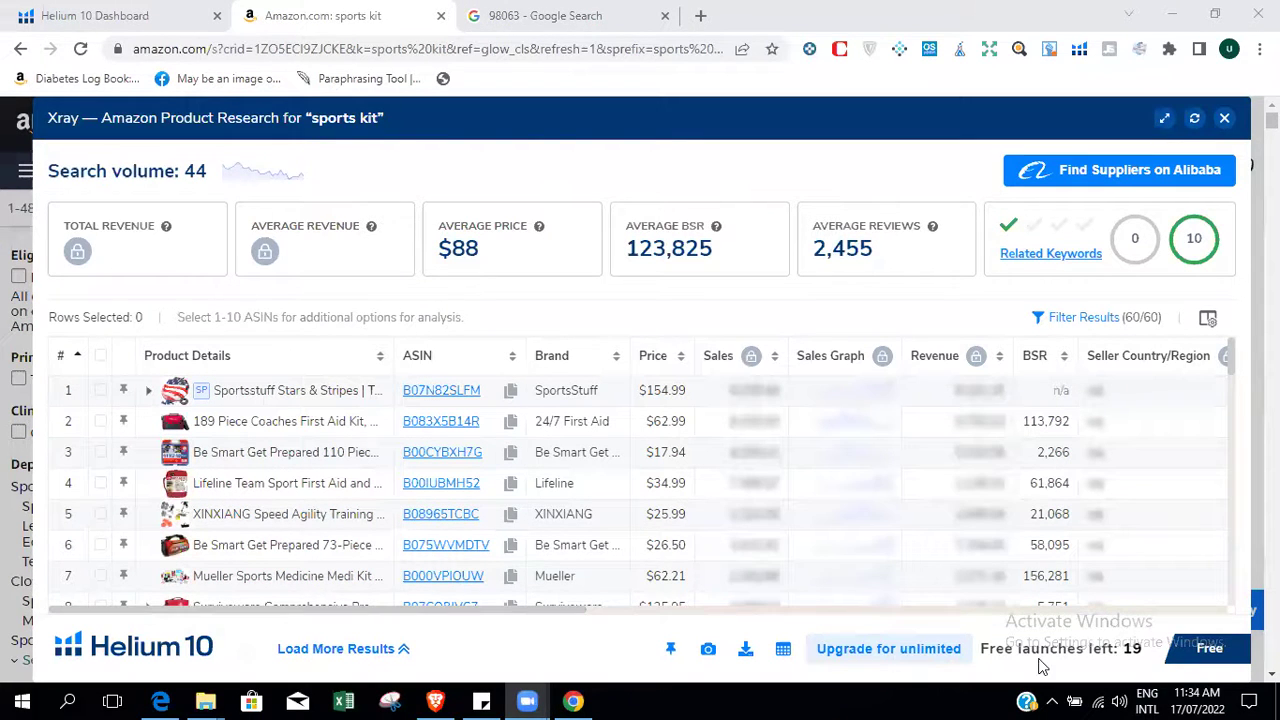
drag(1127, 655, 1140, 655)
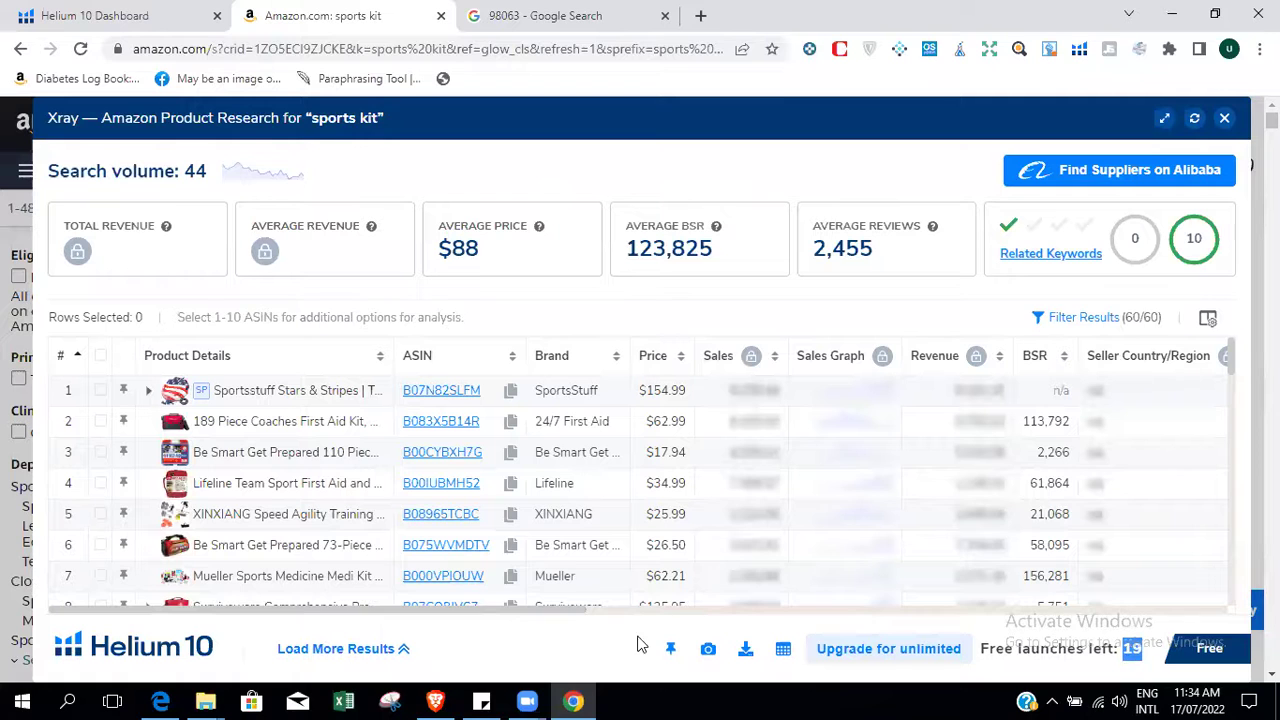
click(602, 645)
drag(1124, 648, 1160, 652)
mouse_move(438, 617)
mouse_down()
mouse_move(874, 628)
mouse_move(634, 606)
mouse_move(580, 588)
mouse_move(505, 588)
mouse_move(455, 614)
mouse_up()
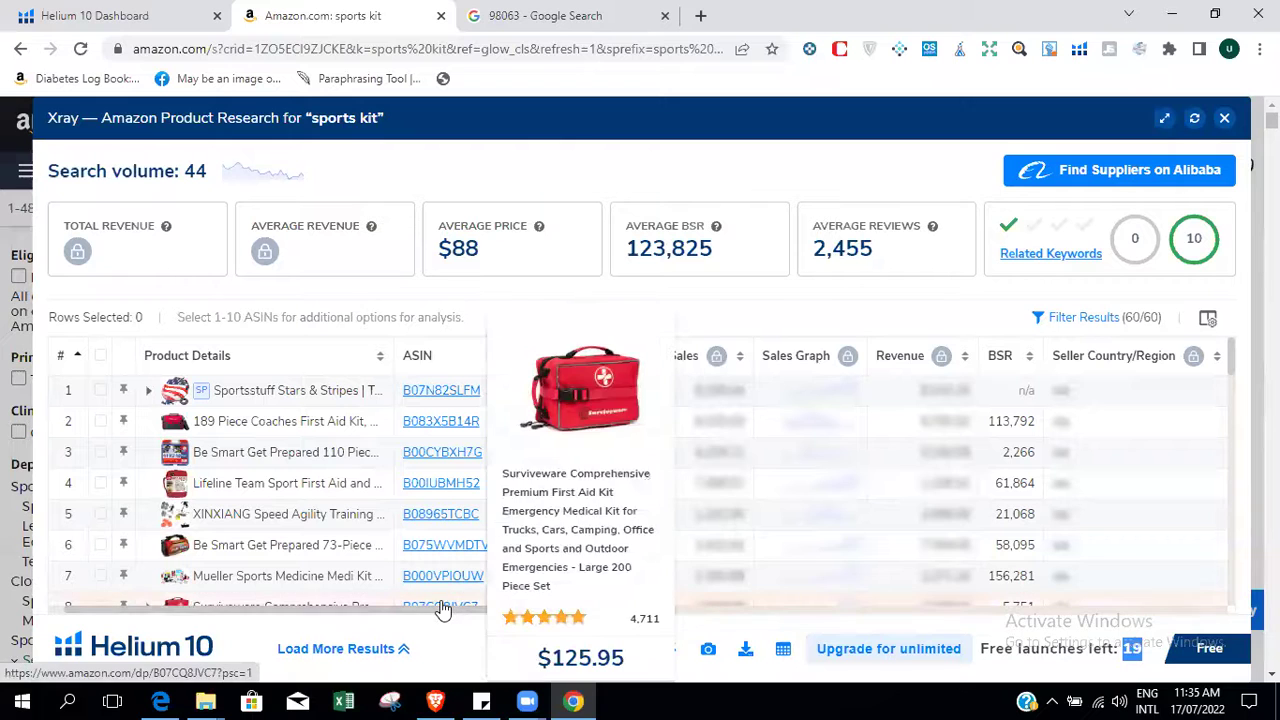
click(1054, 648)
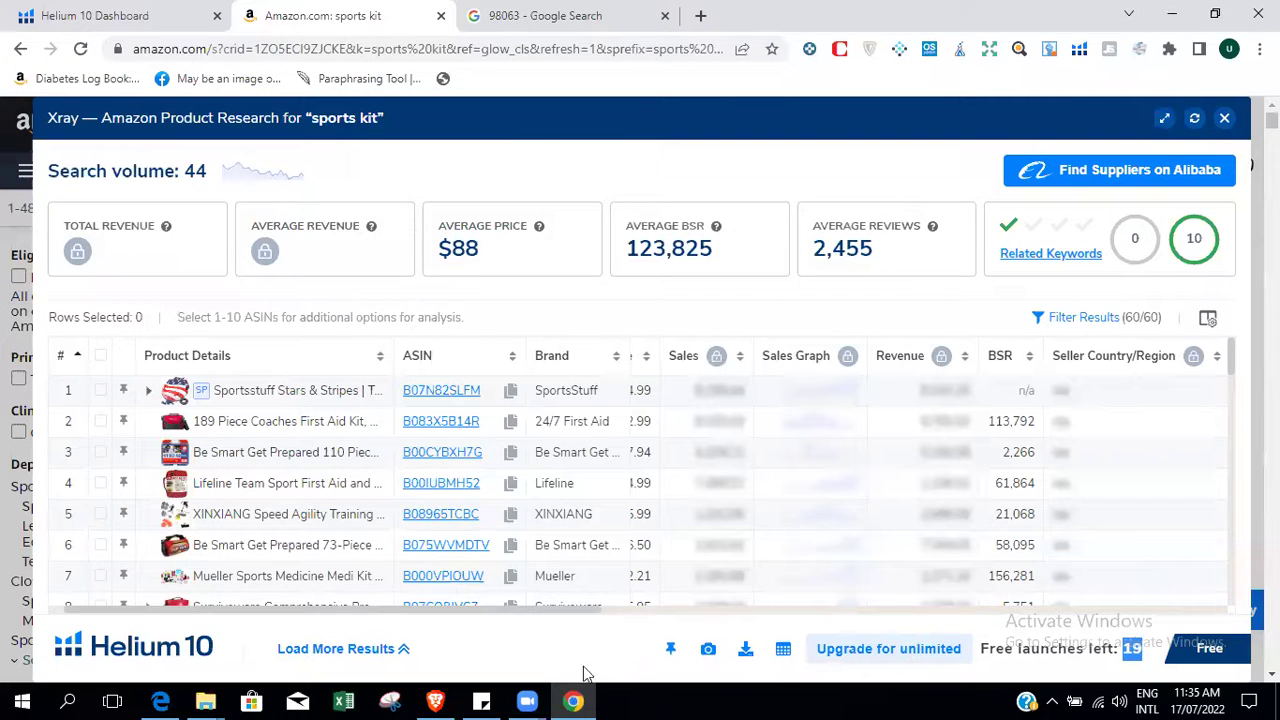
Select all product rows in the Xray results table.
drag(575, 617, 543, 614)
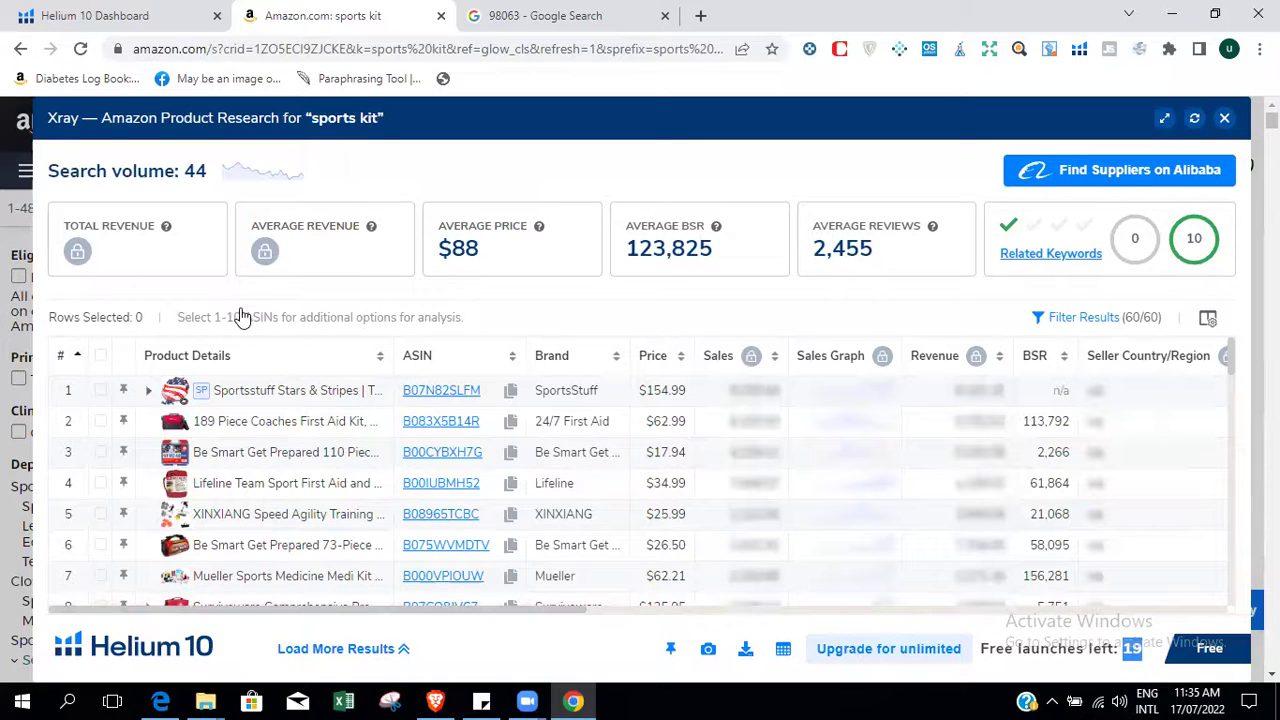
click(101, 357)
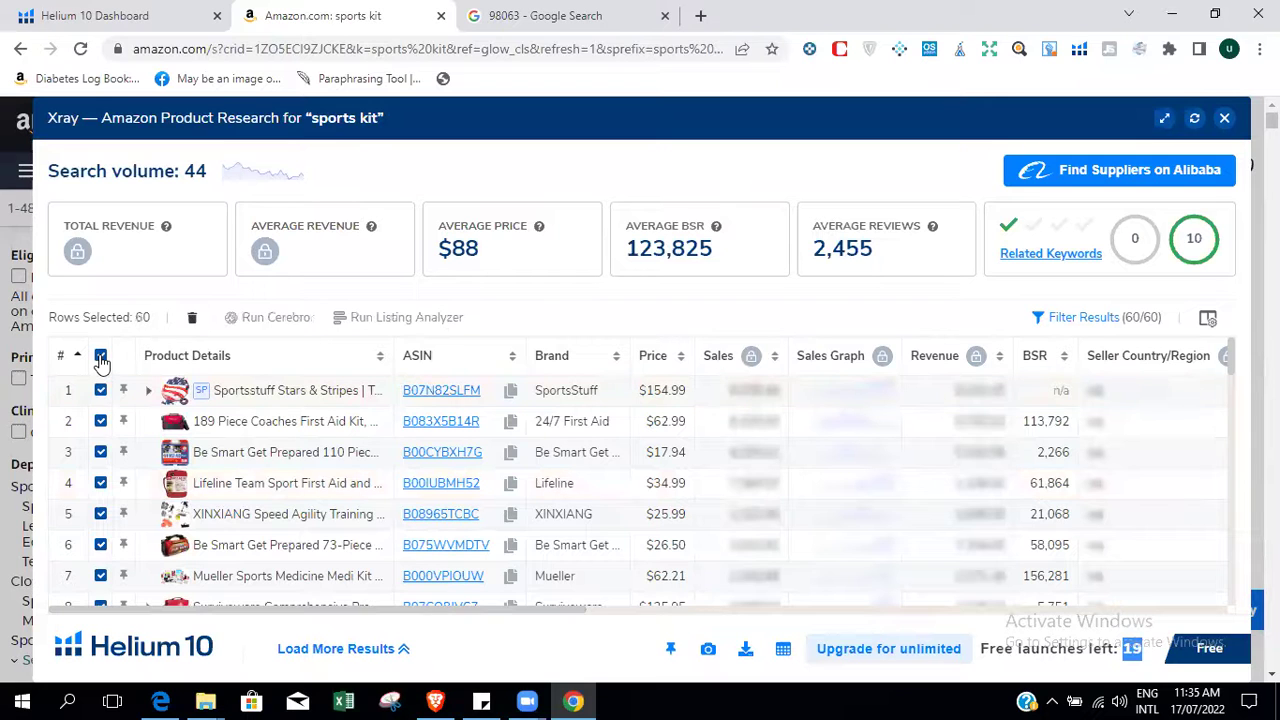
Clear the row selection, look through the remaining Xray columns for the sports kit products, and close the results.
click(101, 358)
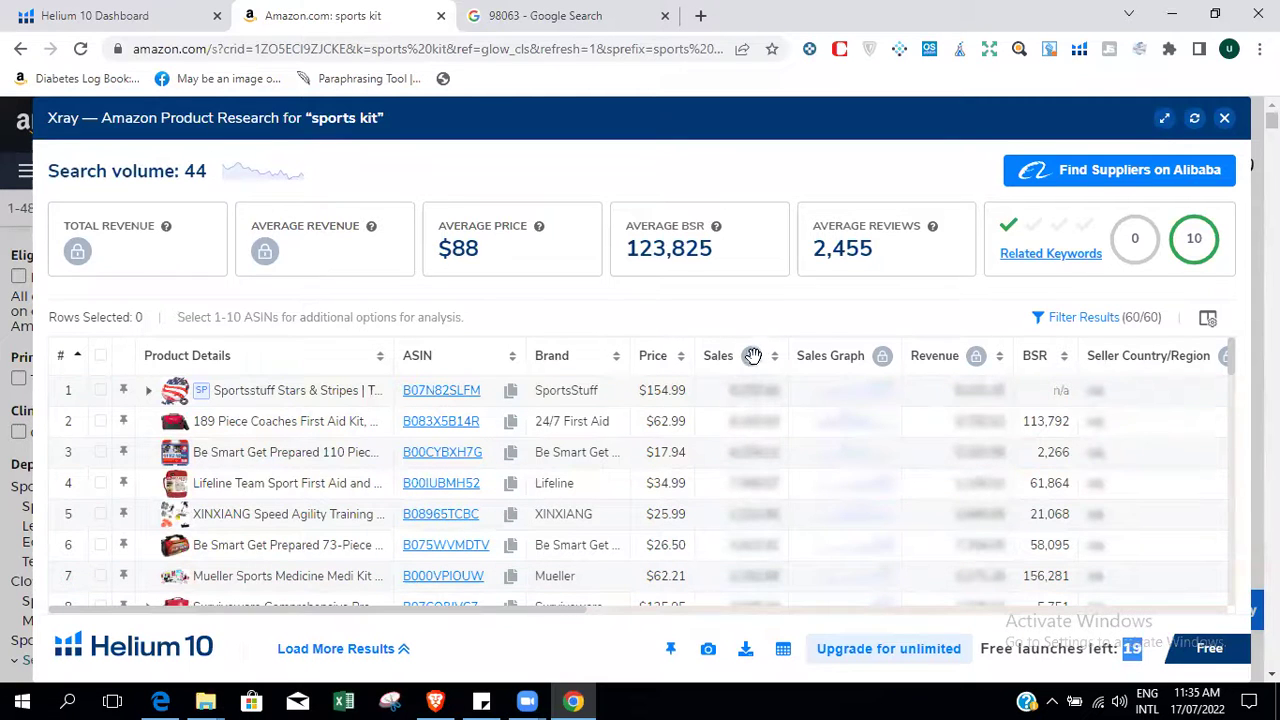
mouse_move(752, 357)
drag(560, 617, 604, 594)
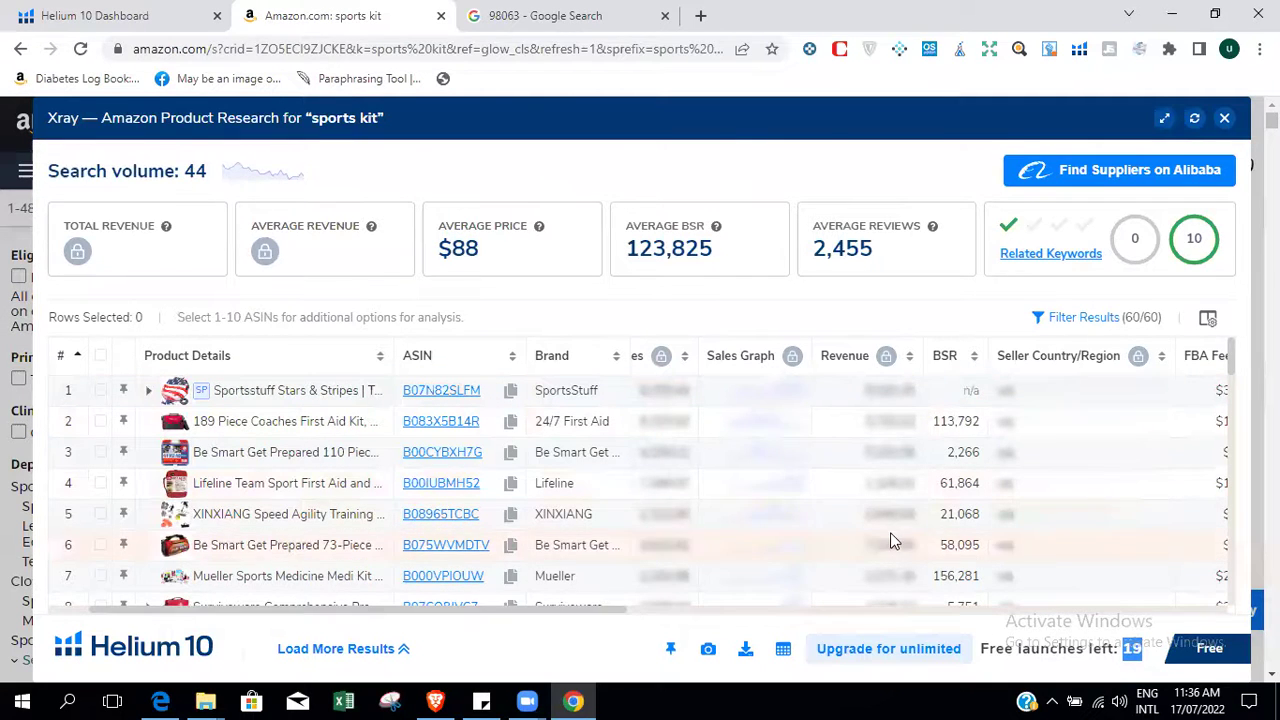
drag(590, 614, 715, 615)
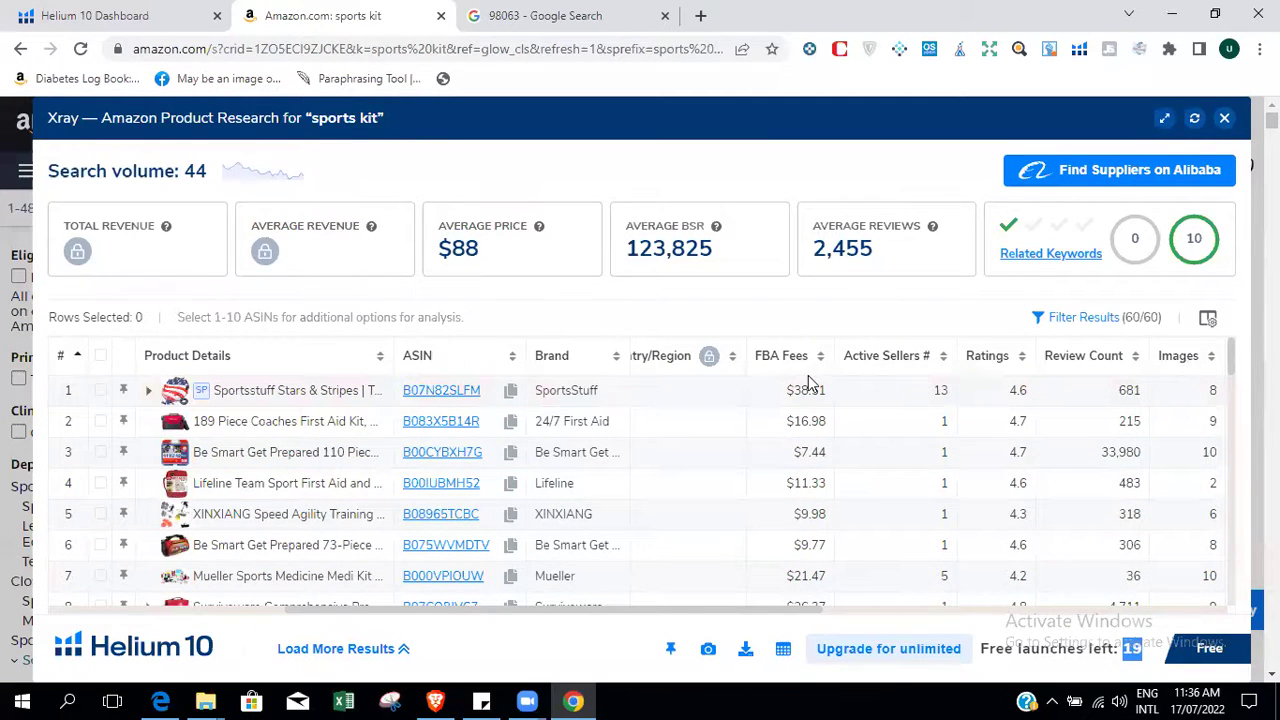
drag(797, 614, 815, 614)
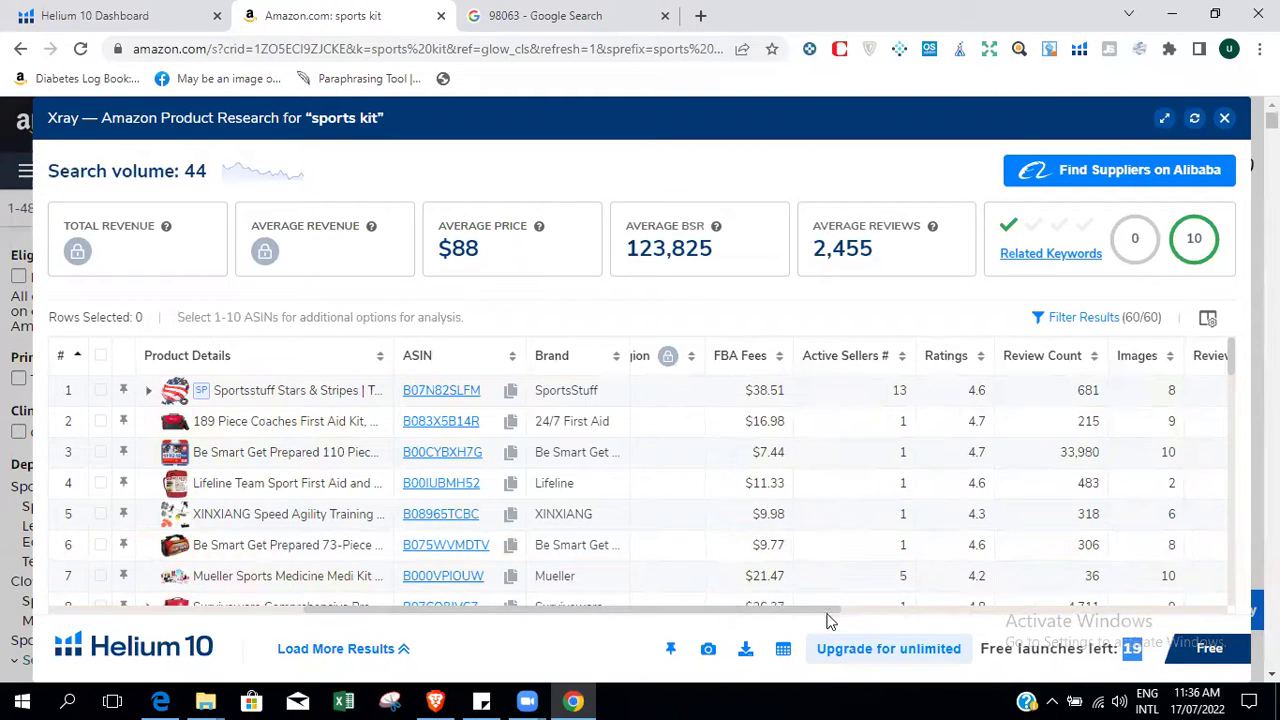
drag(823, 614, 900, 612)
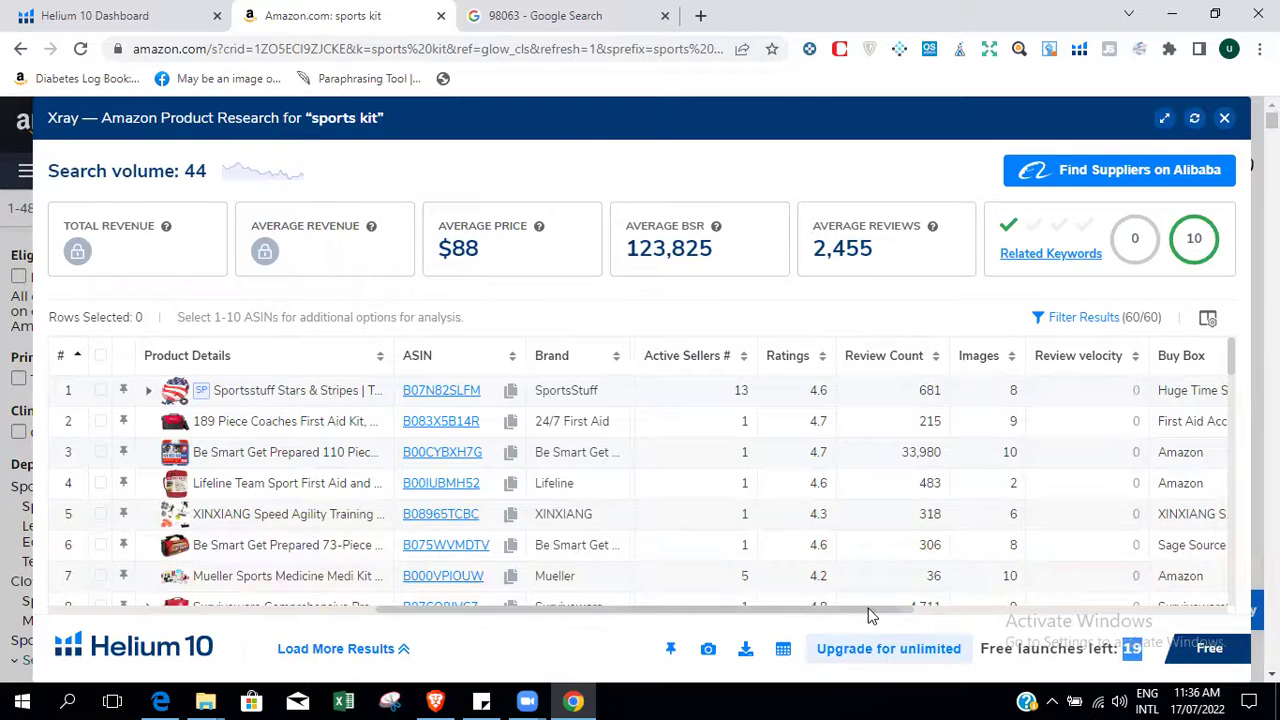
drag(870, 615, 1071, 578)
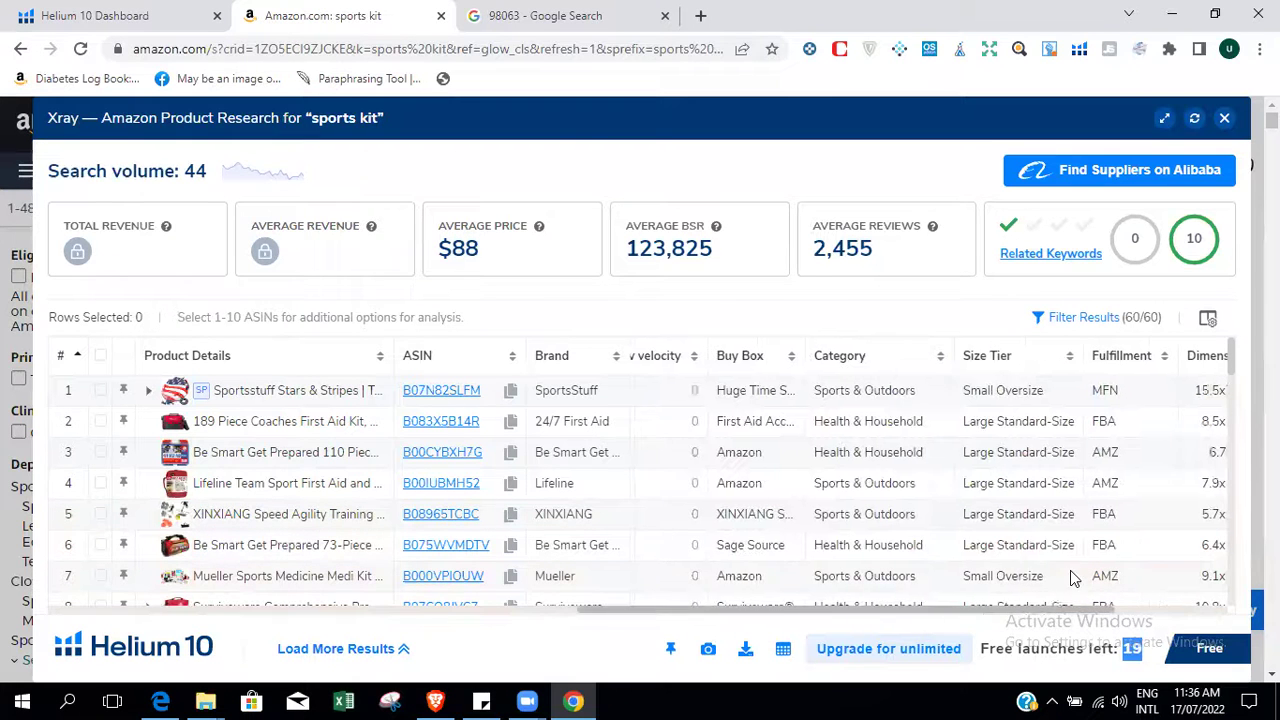
click(1223, 119)
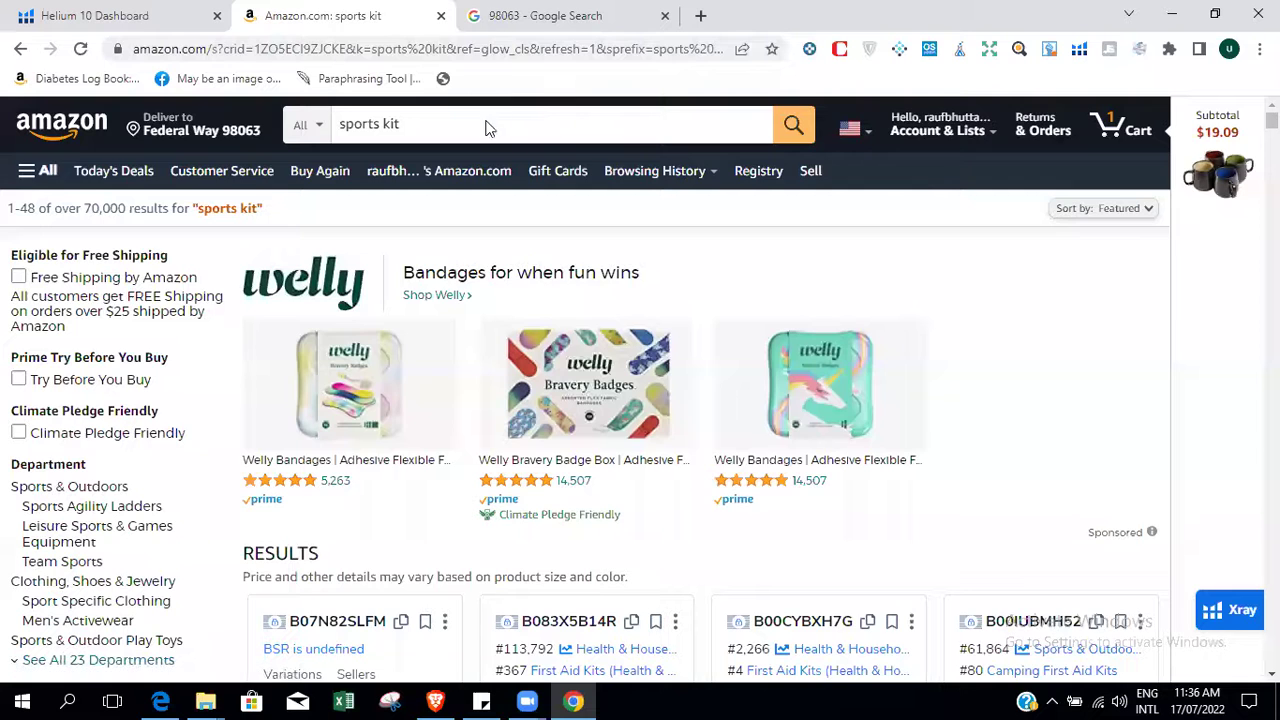
Replace the Amazon search term with "lipstick" and run the search.
click(483, 123)
key(BackSpace)
key(BackSpace)
key(BackSpace)
key(BackSpace)
key(BackSpace)
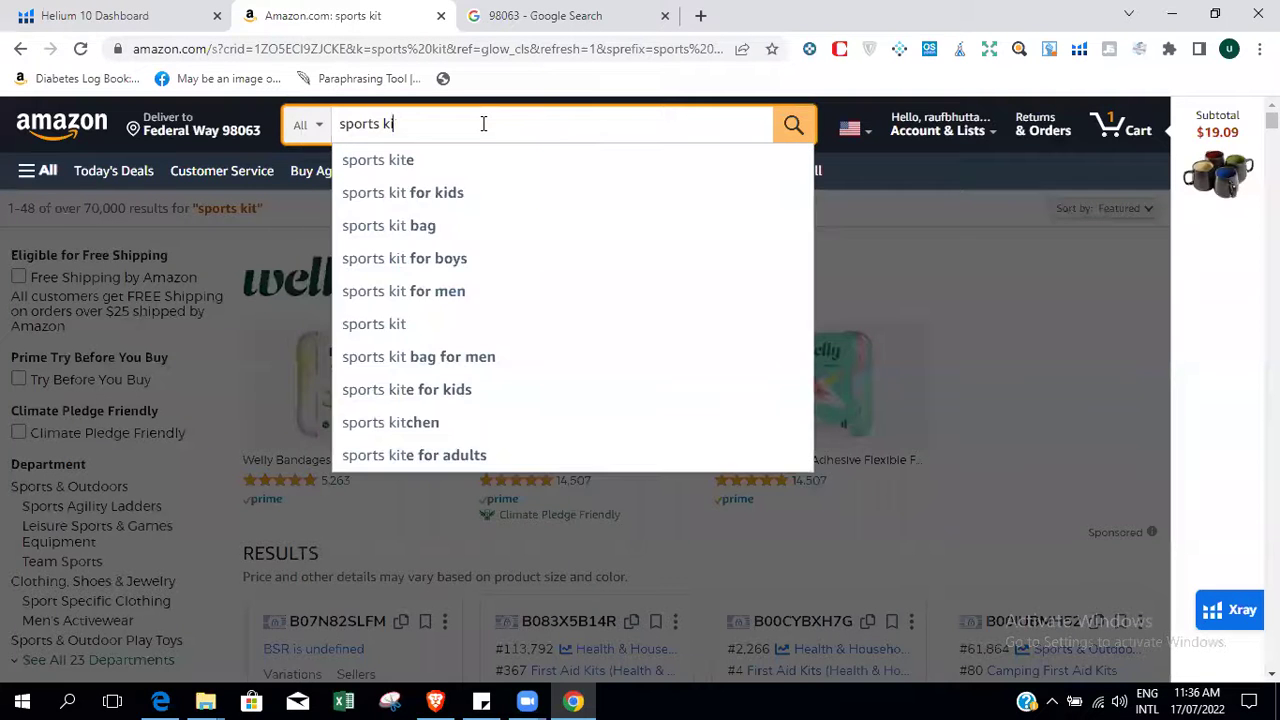
key(BackSpace)
key(BackSpace)
key(BackSpace)
key(BackSpace)
key(BackSpace)
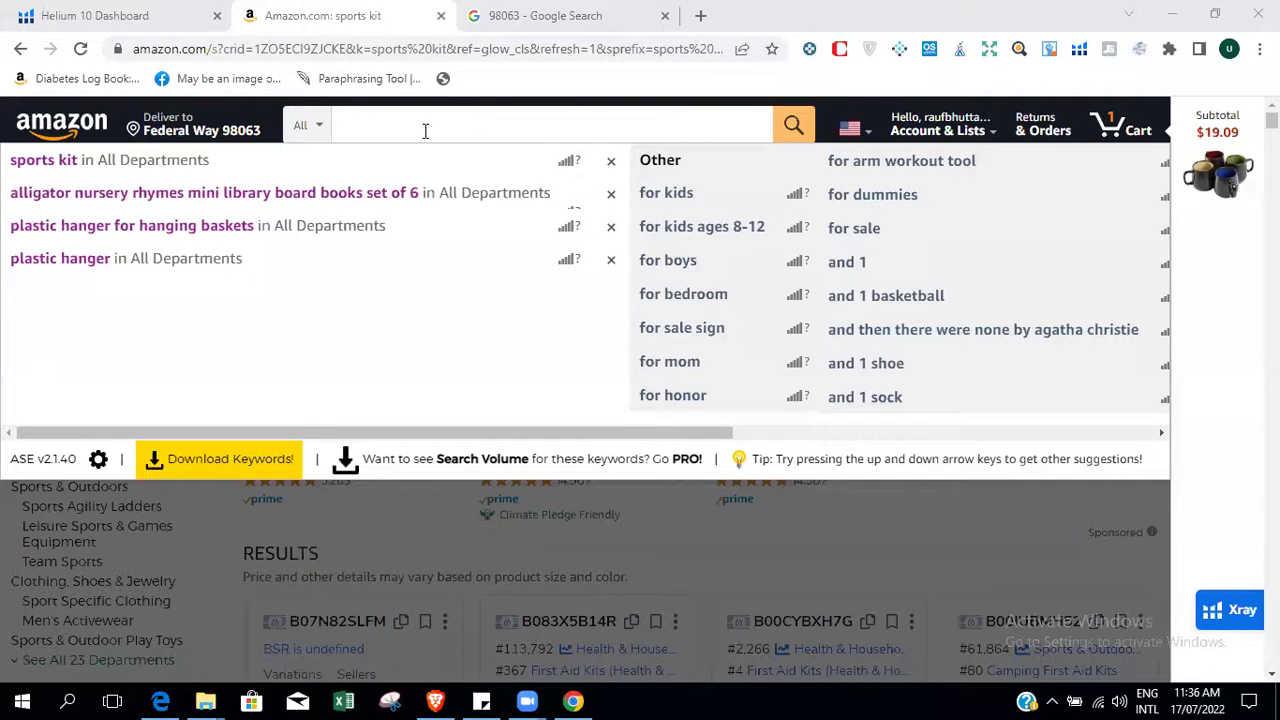
text(lipstick)
key(Return)
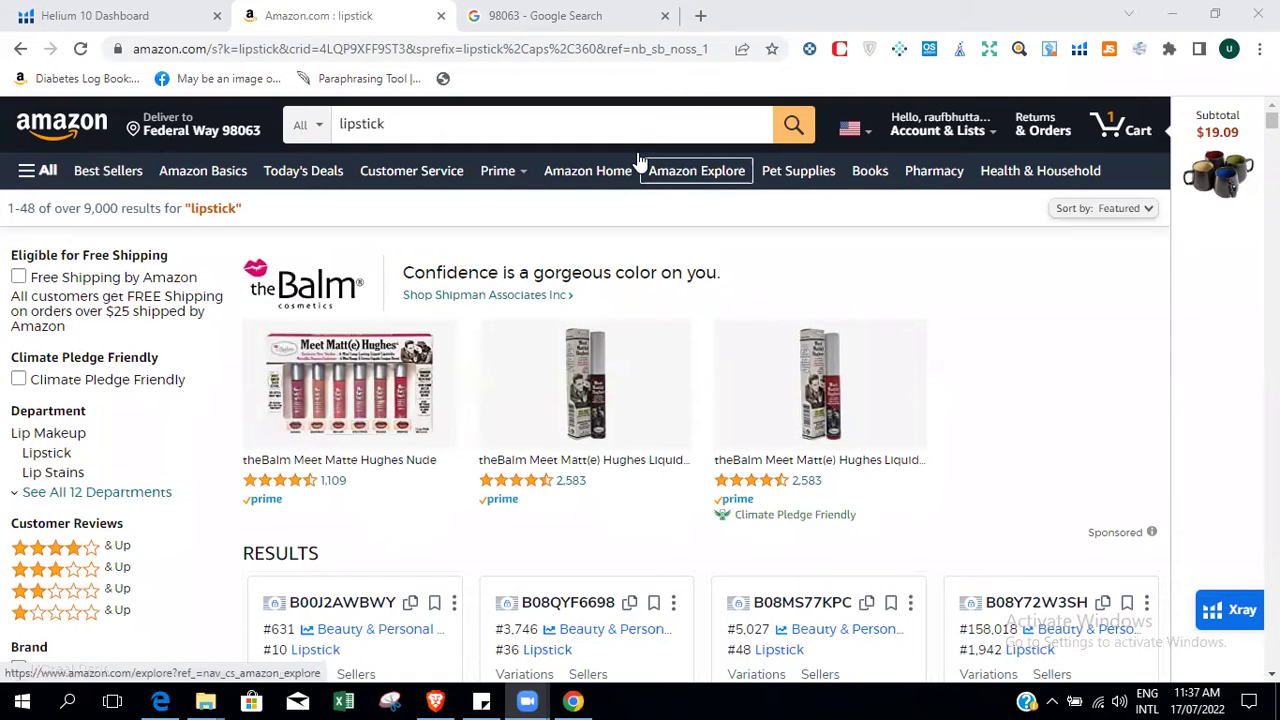
Search Amazon for "nail cutter" instead.
triple_click(427, 127)
key(BackSpace)
text(na)
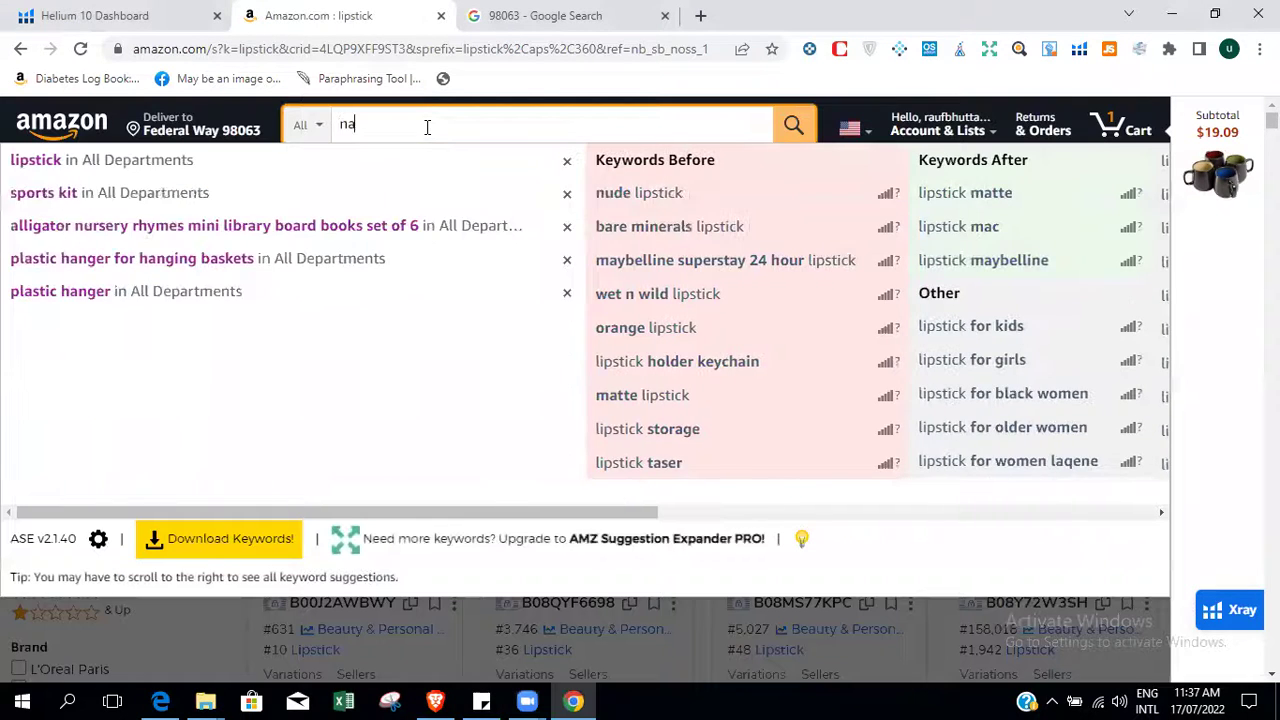
text(il cutter)
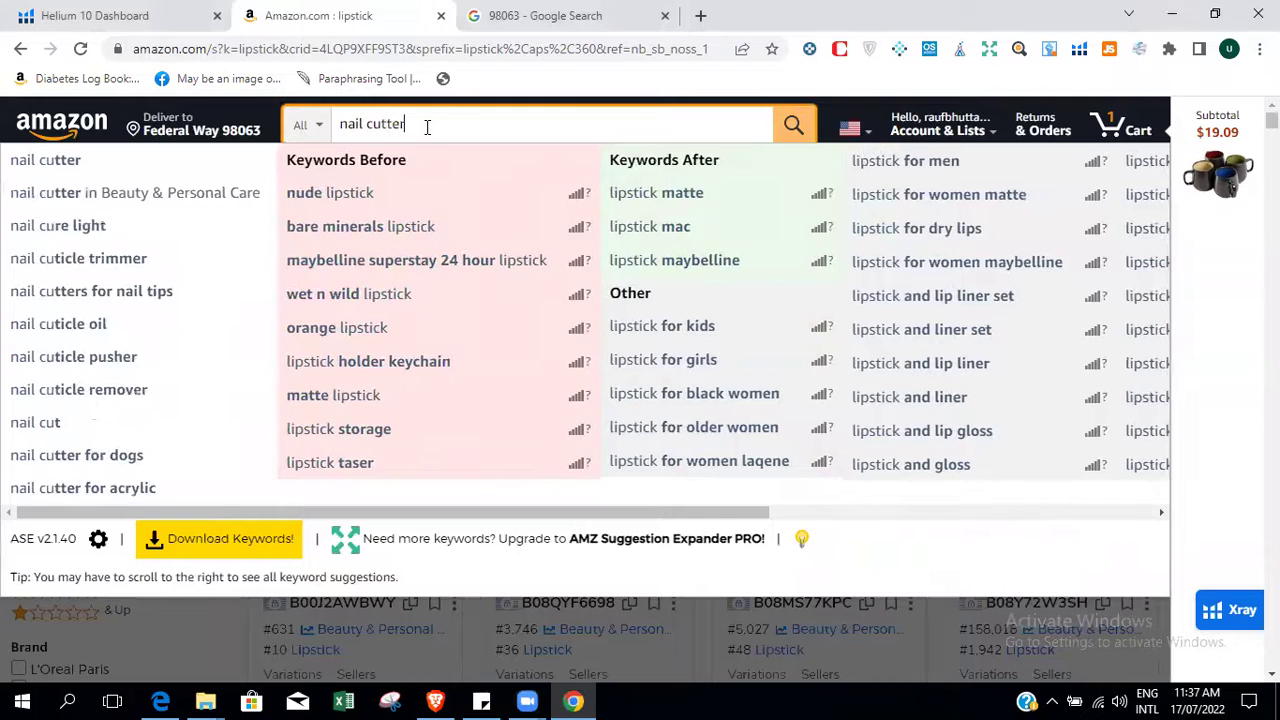
key(Return)
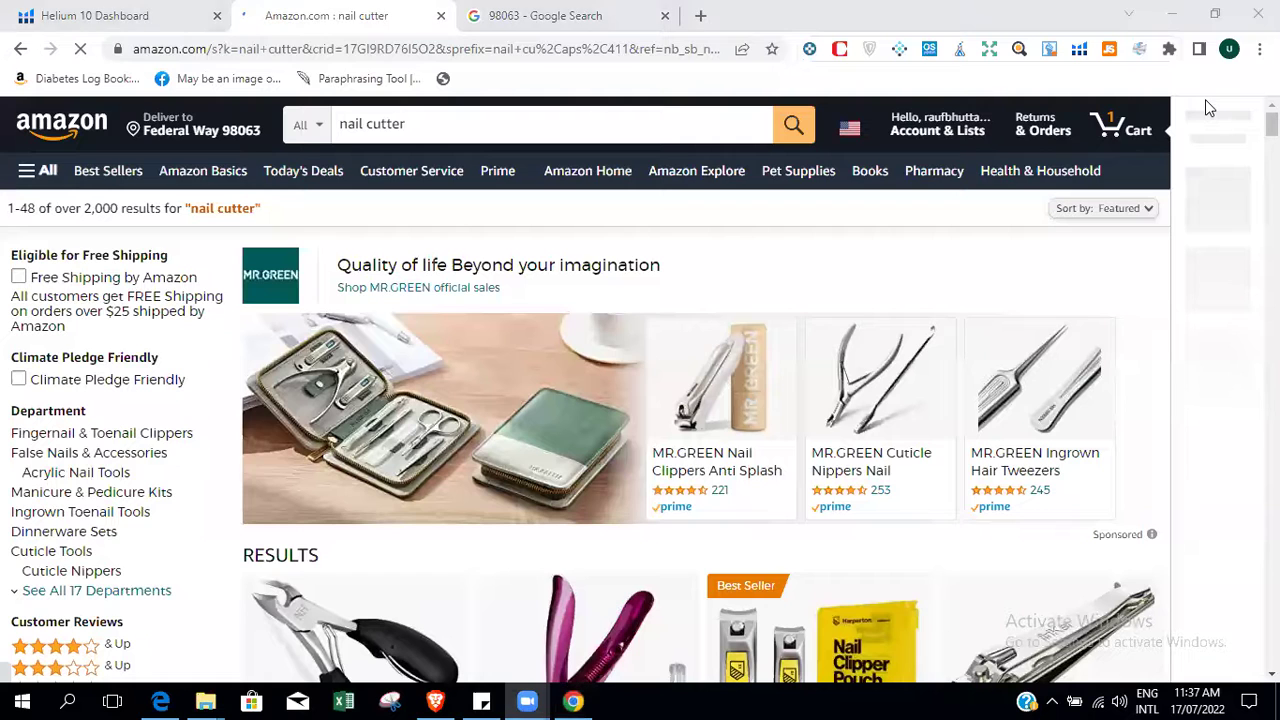
Check the Helium 10 dashboard and the plan shown in the extension while the nail cutter results load.
click(1079, 49)
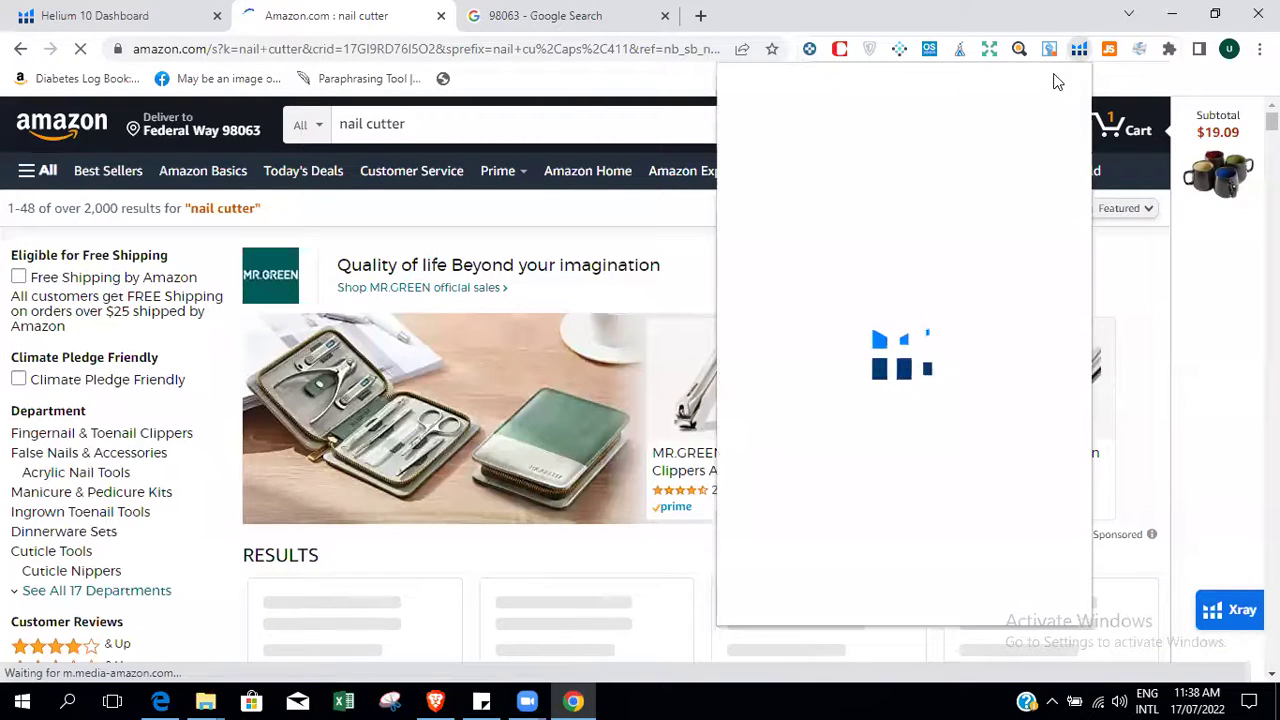
click(128, 12)
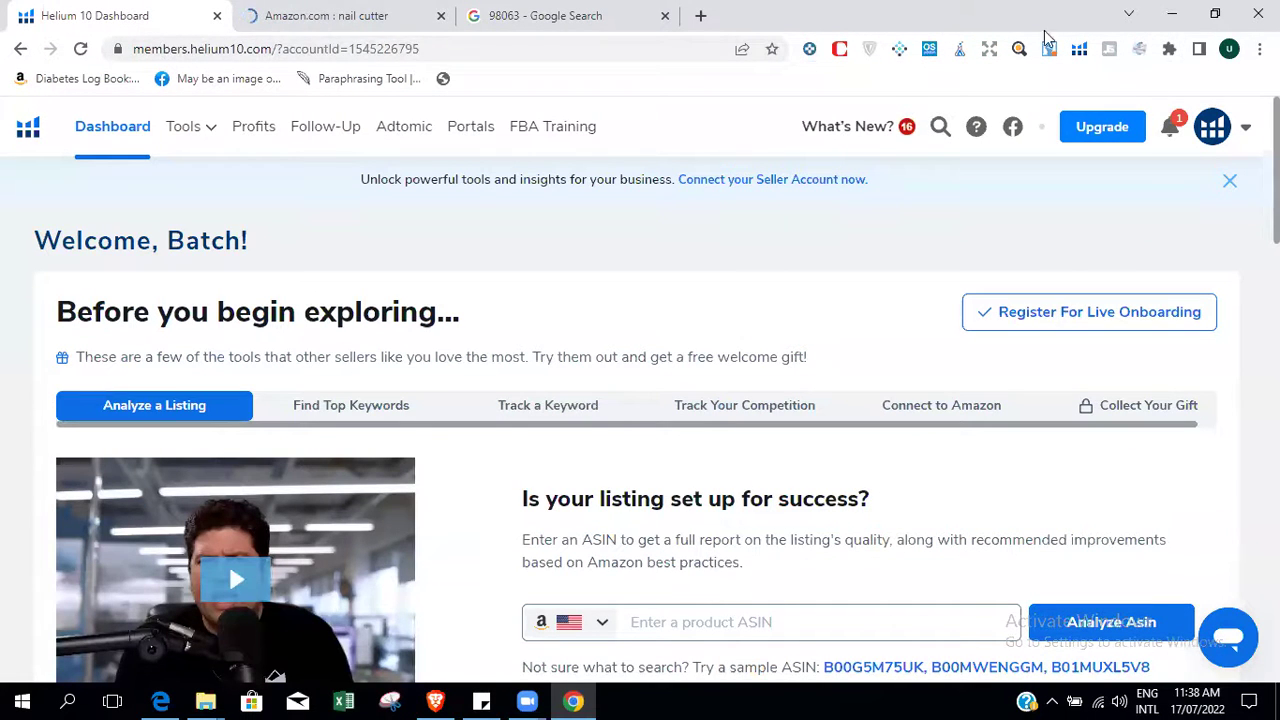
click(337, 12)
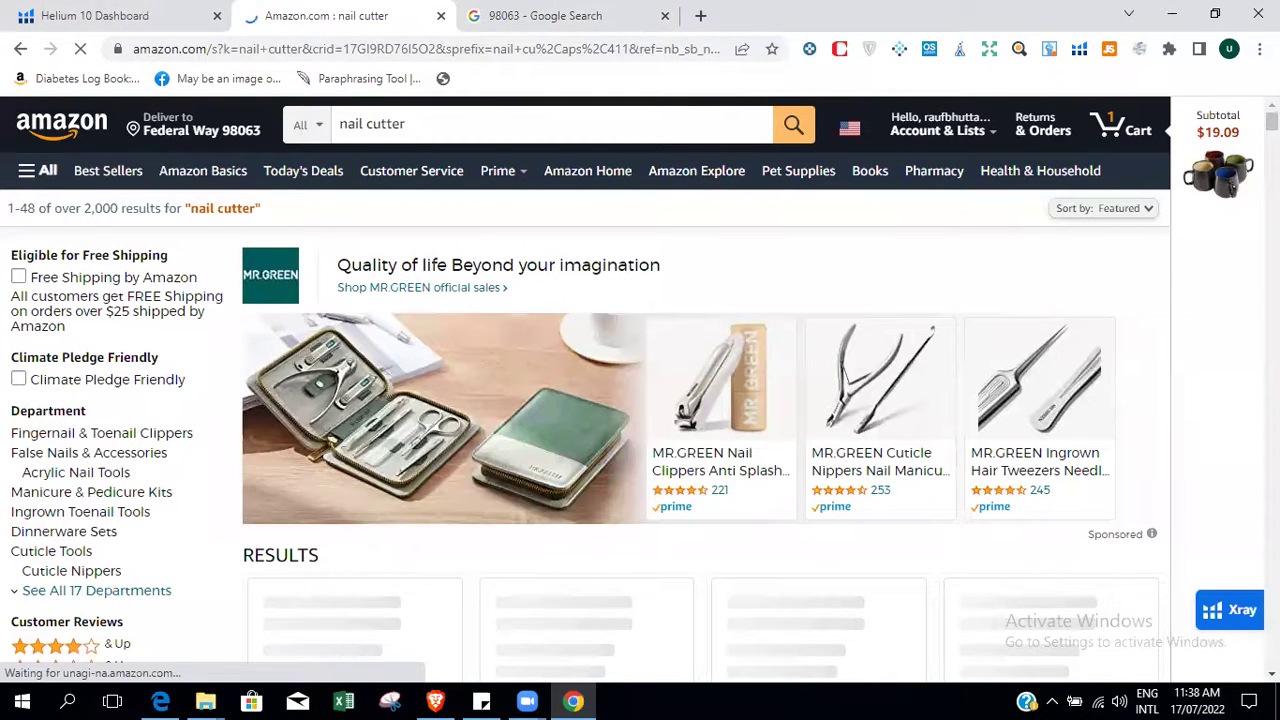
click(1080, 49)
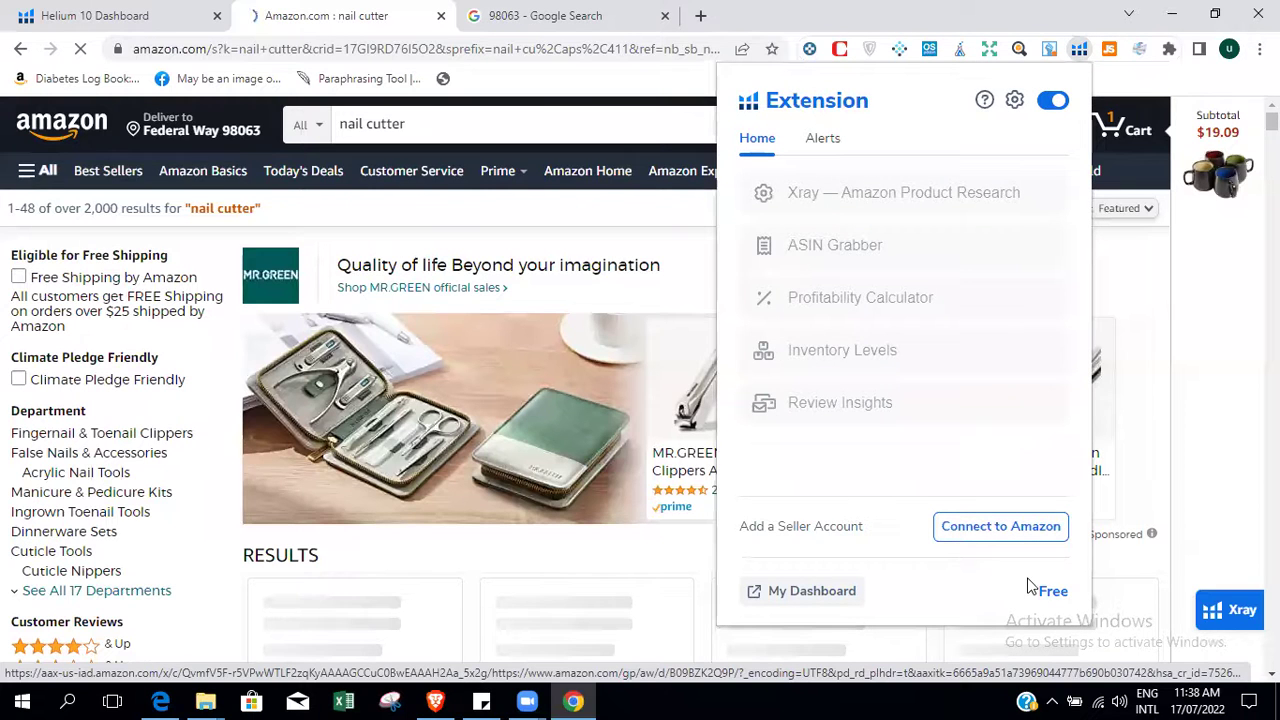
drag(1026, 580, 1086, 594)
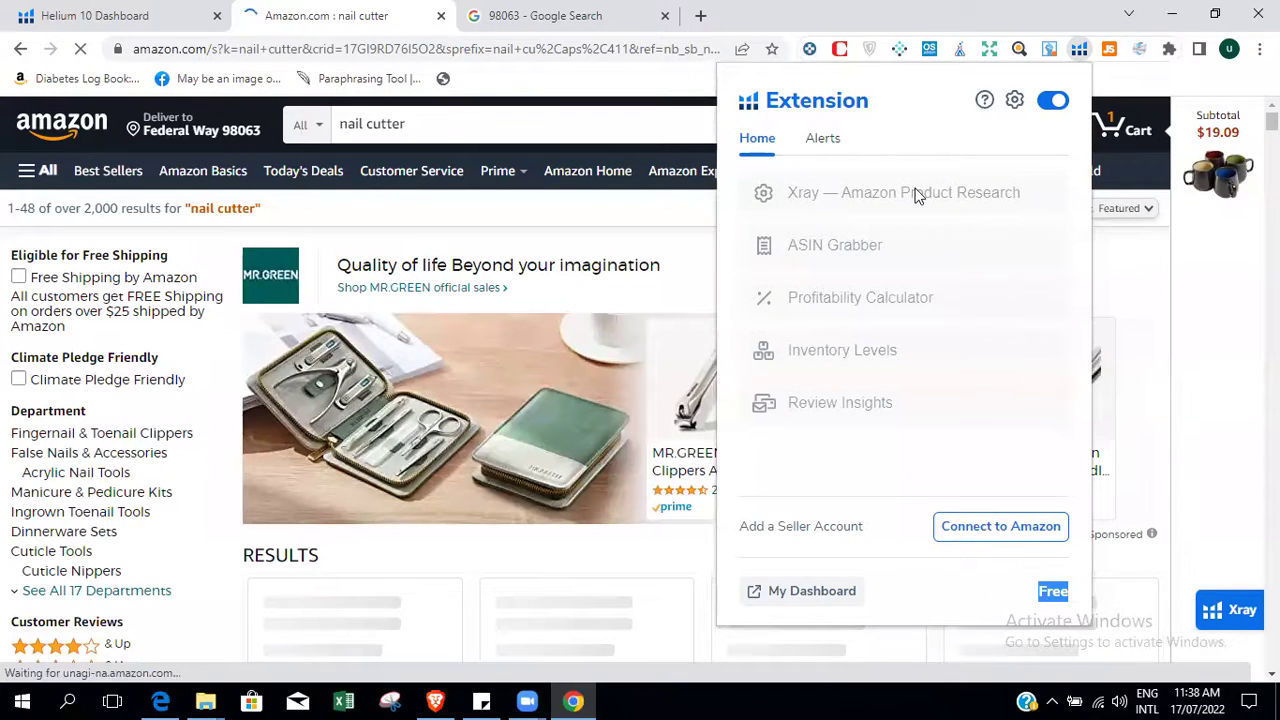
click(892, 140)
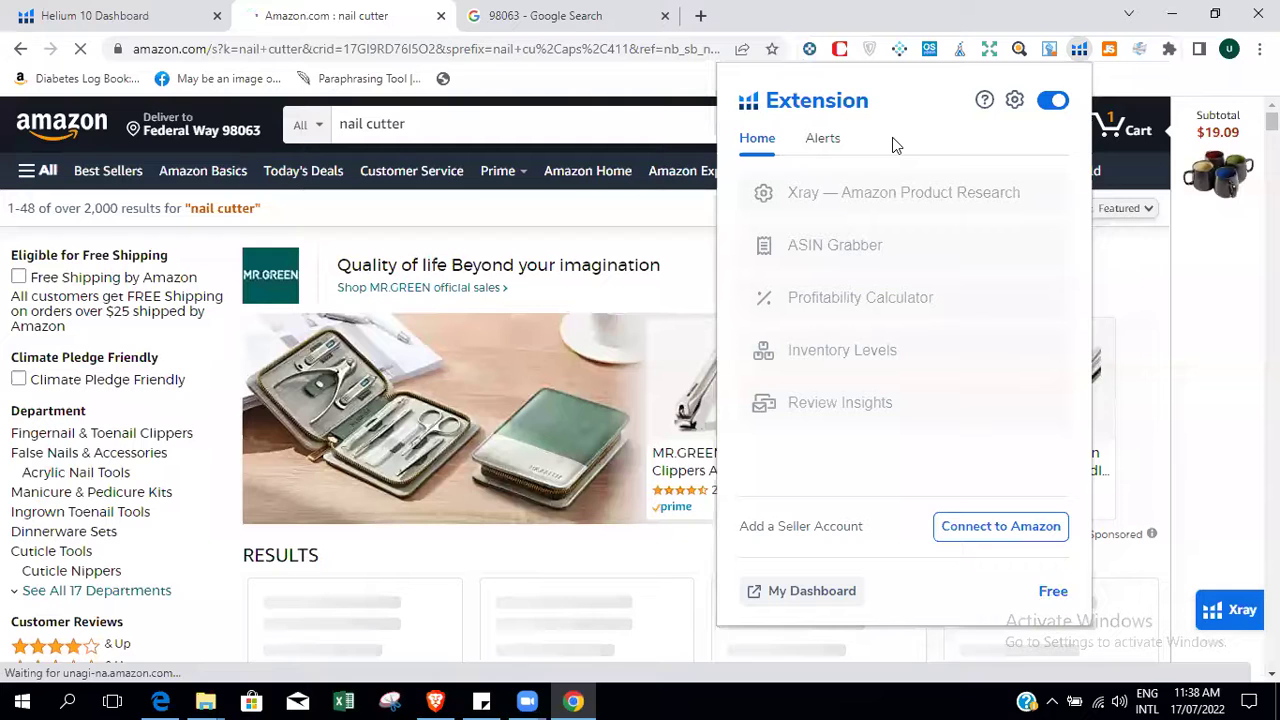
Run Xray product research from the Helium 10 extension on the nail cutter results.
click(908, 193)
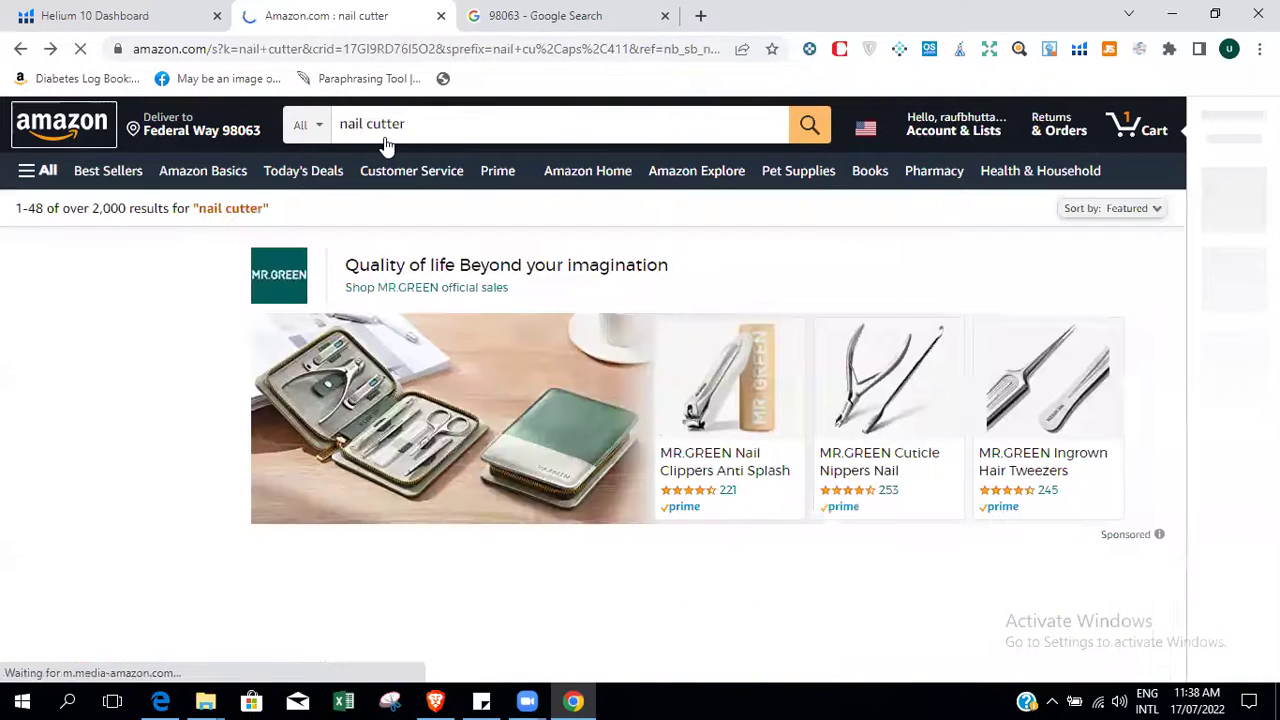
click(1079, 50)
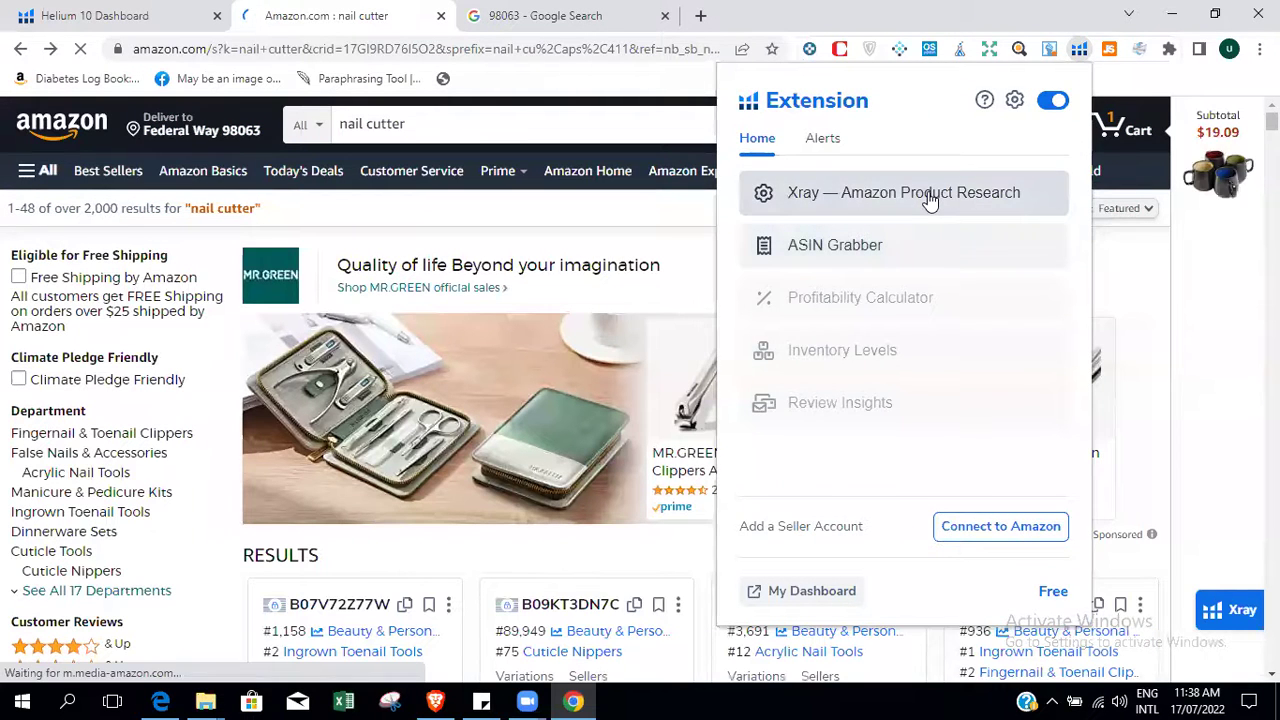
click(929, 200)
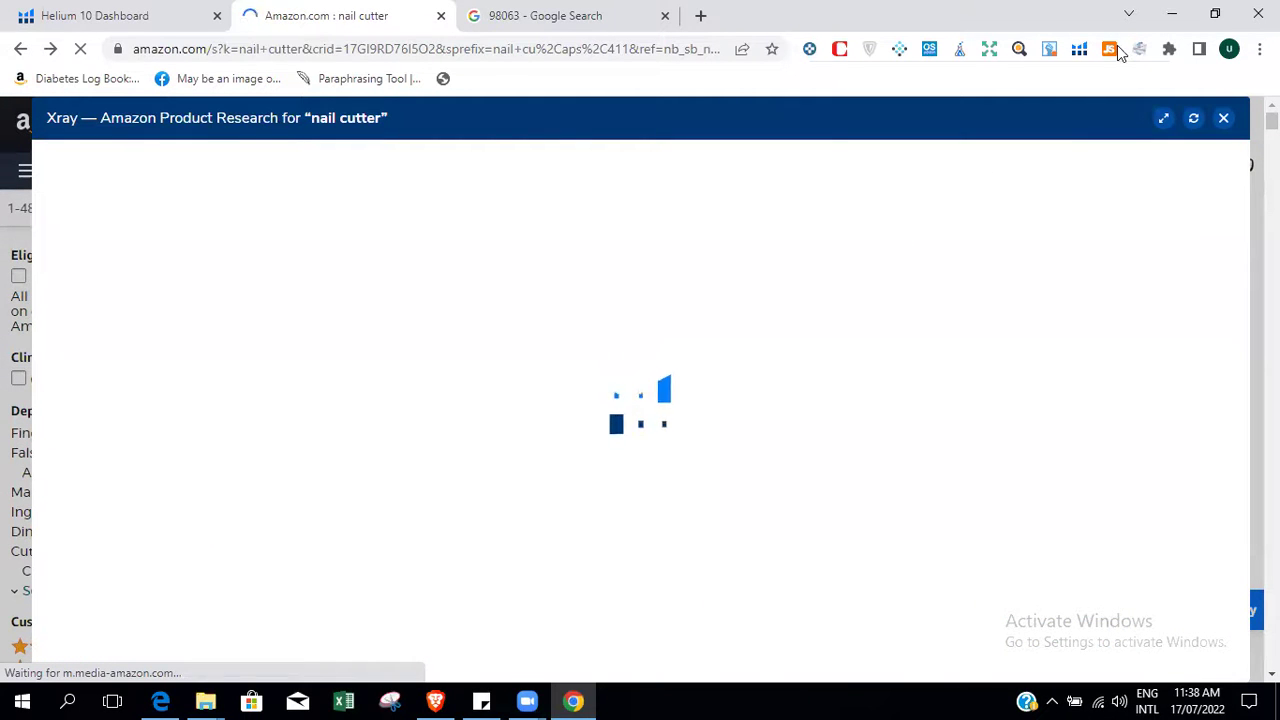
click(1079, 50)
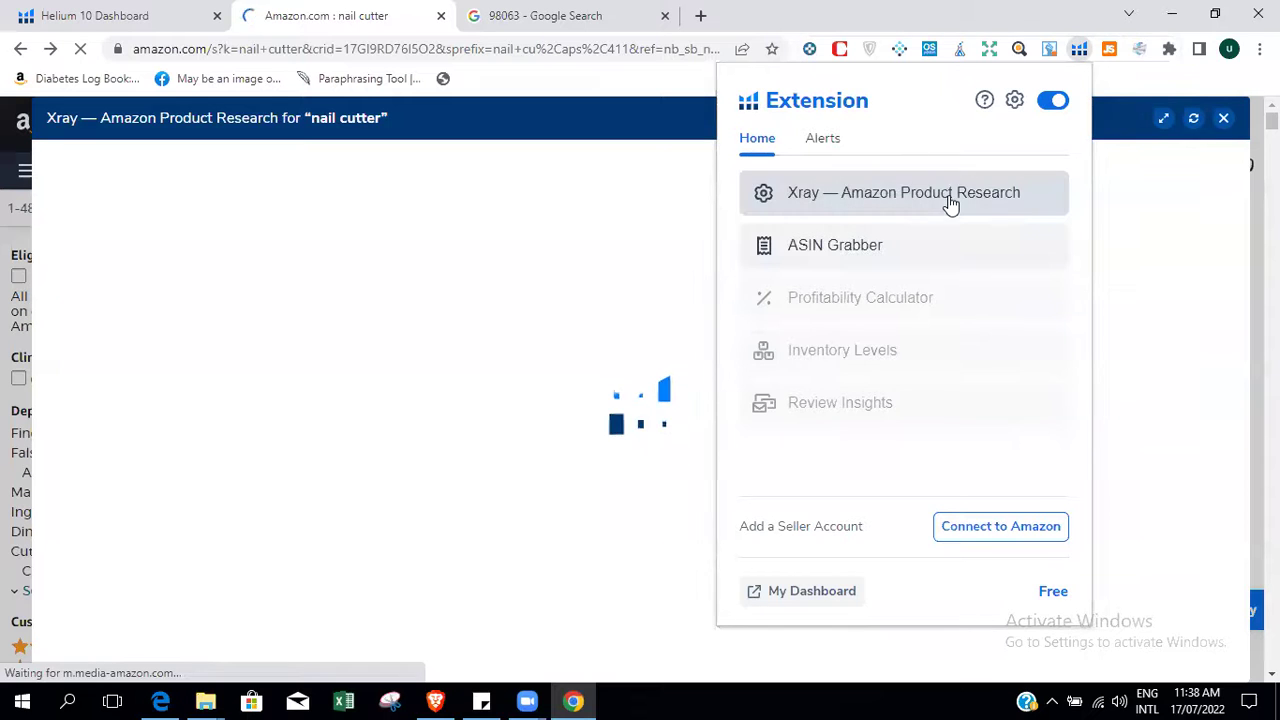
click(652, 174)
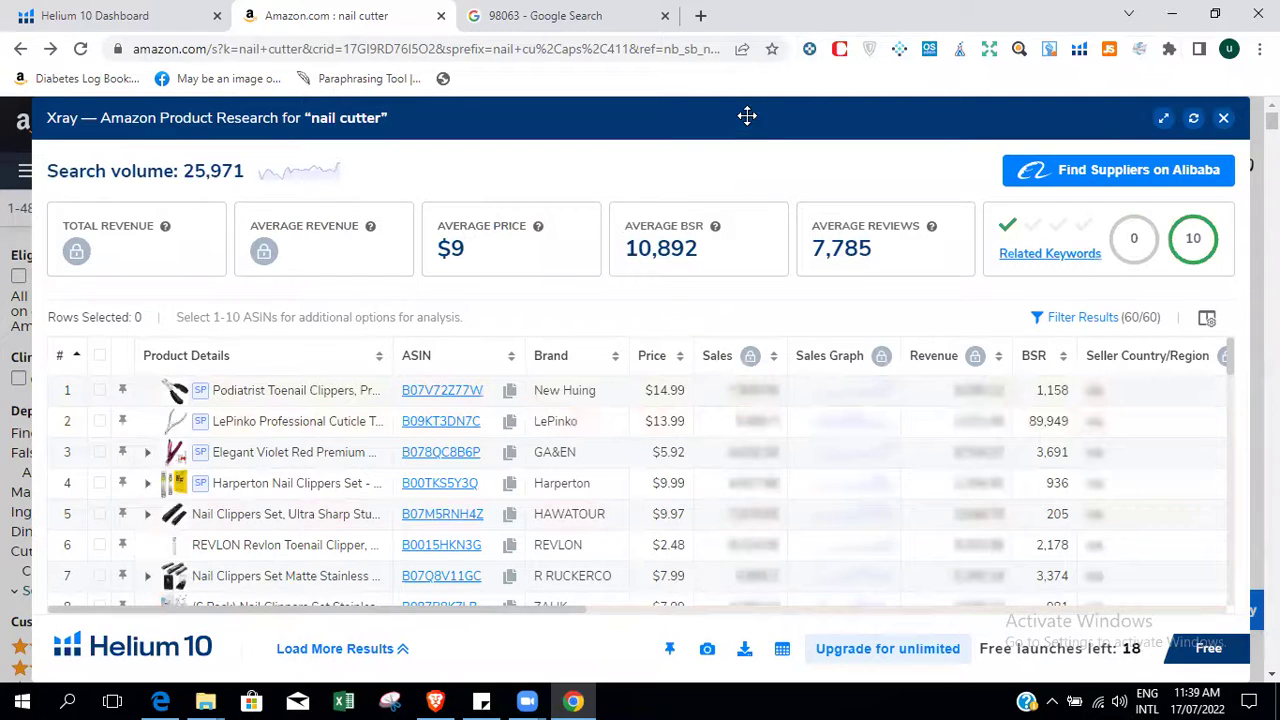
Check the search volume and the number of free launches left in the nail cutter Xray results, and close them.
drag(726, 120, 540, 121)
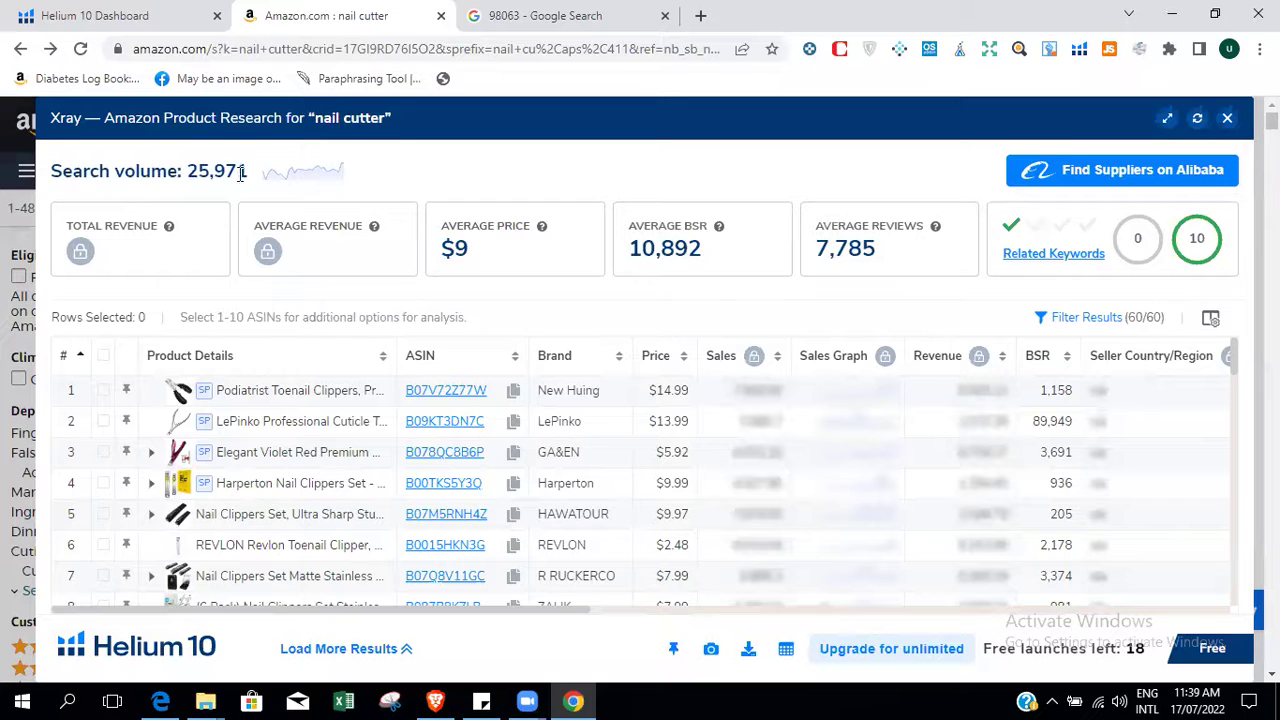
drag(189, 167, 243, 170)
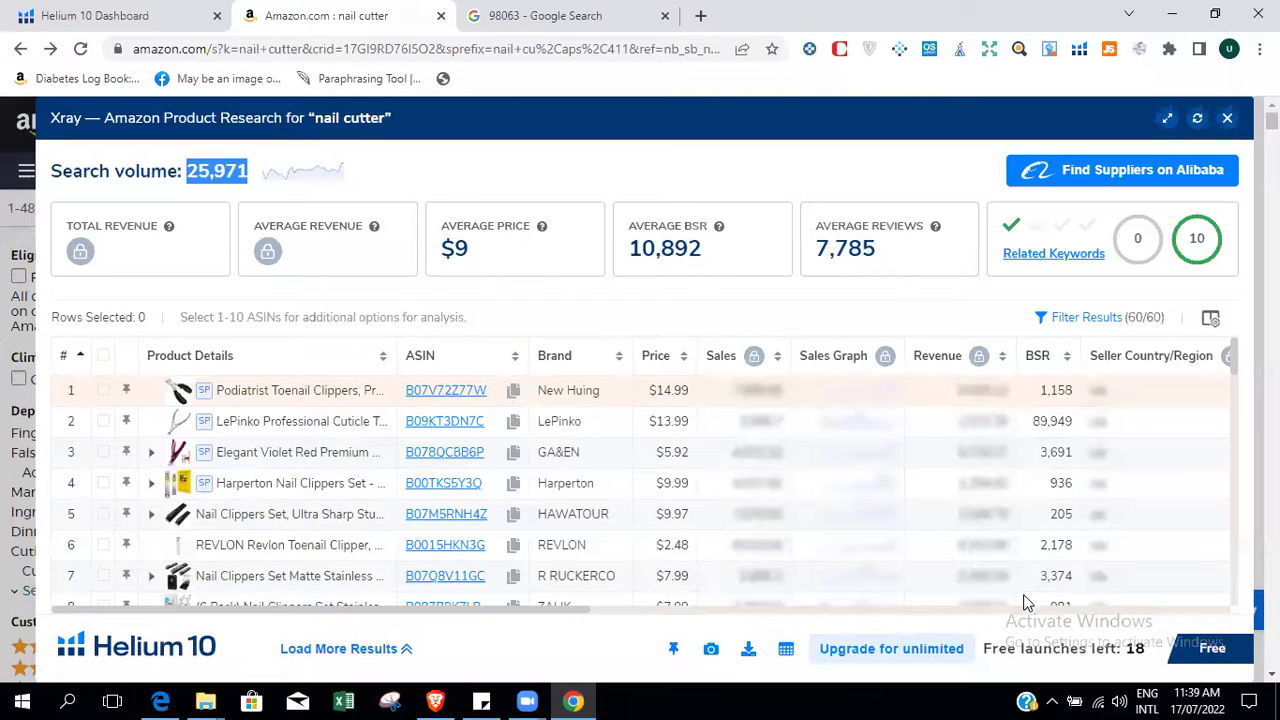
click(1133, 650)
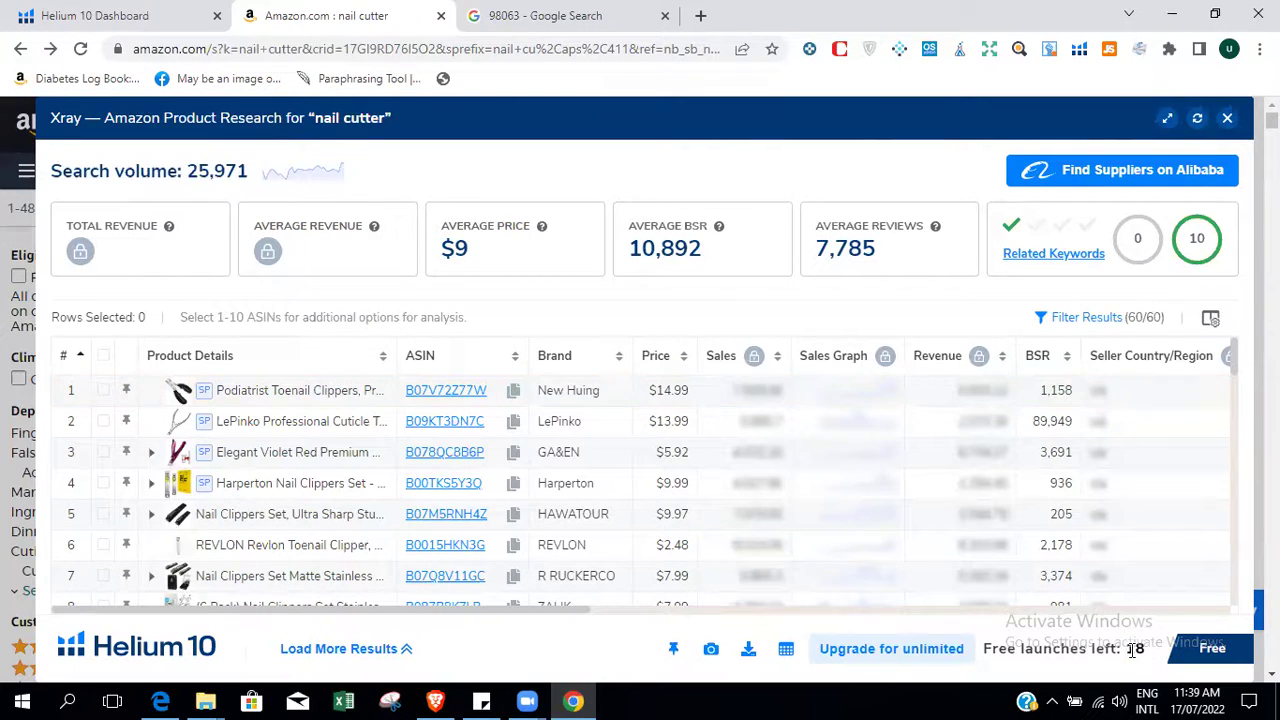
double_click(1135, 650)
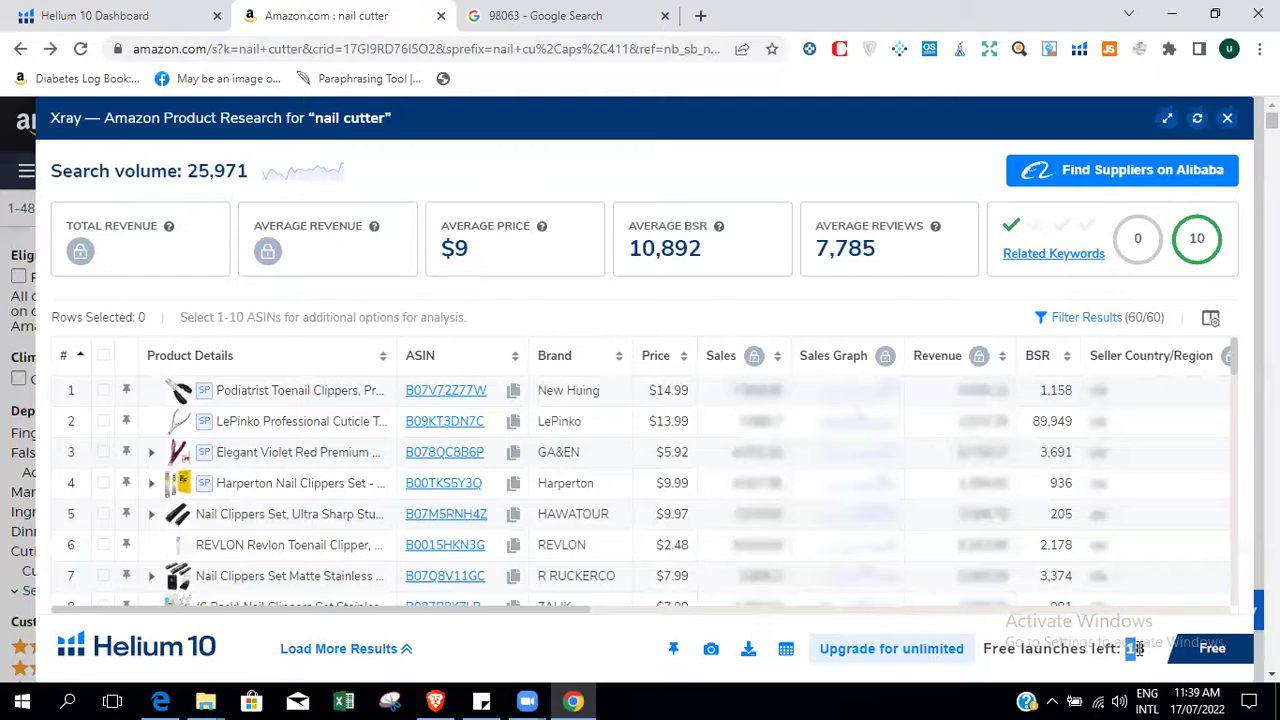
click(1227, 118)
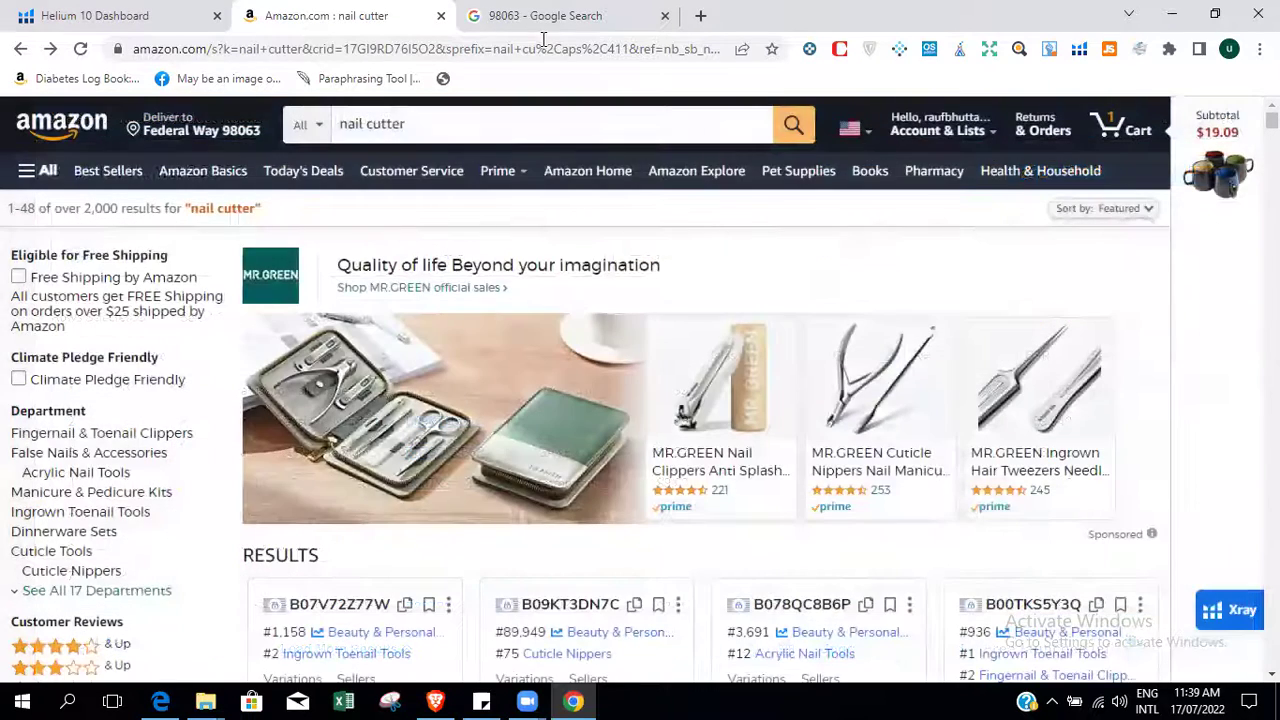
Switch to the Helium 10 dashboard, open the Black Box tool, and check the number of searches remaining.
click(80, 15)
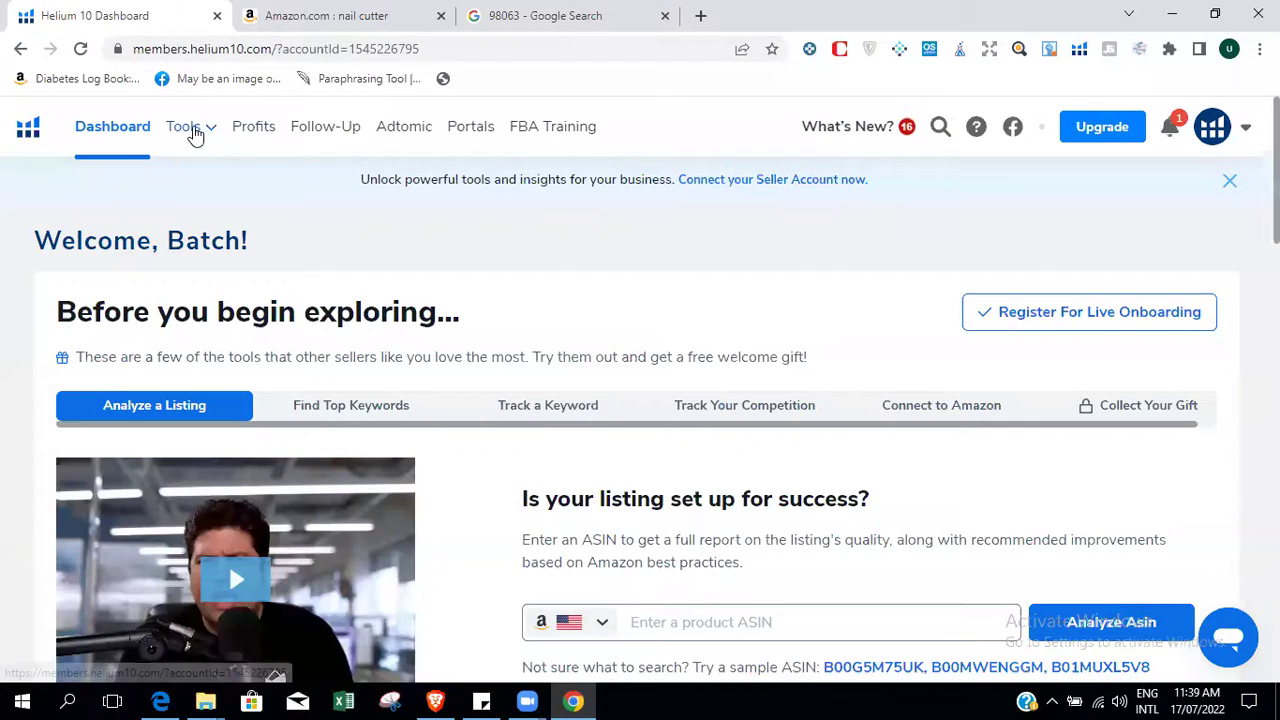
mouse_move(220, 143)
click(468, 252)
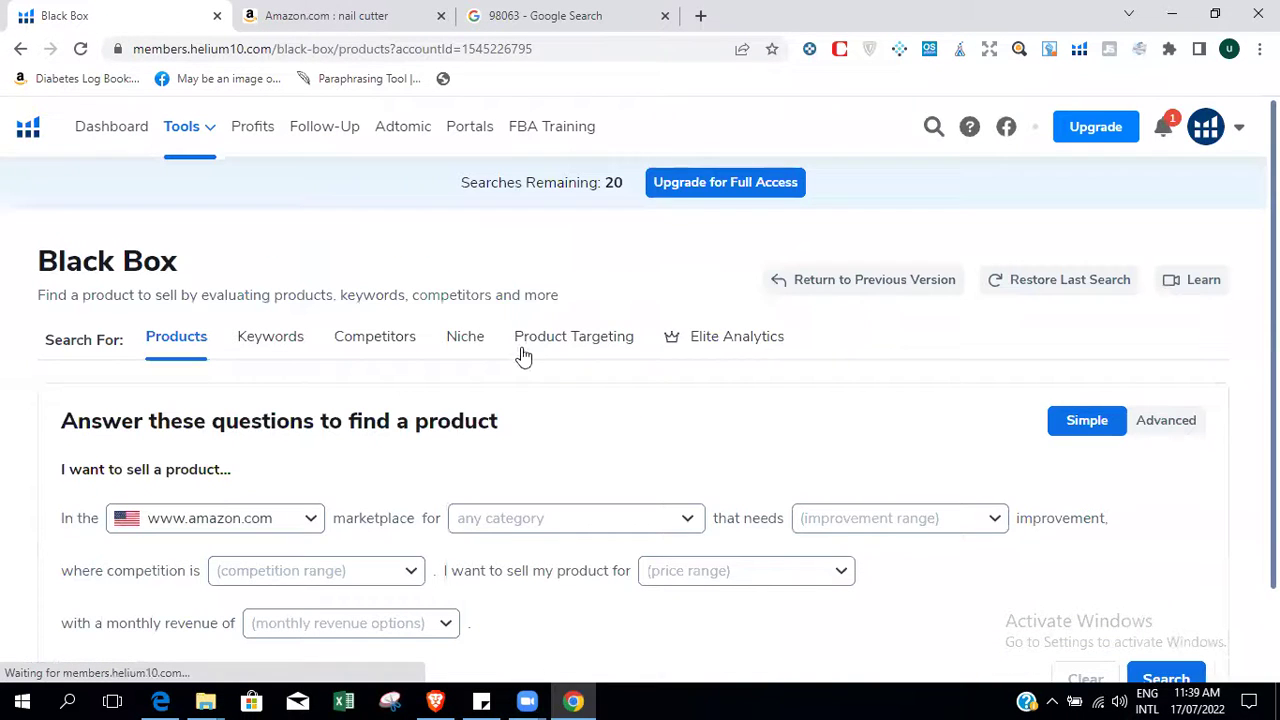
drag(613, 183, 640, 188)
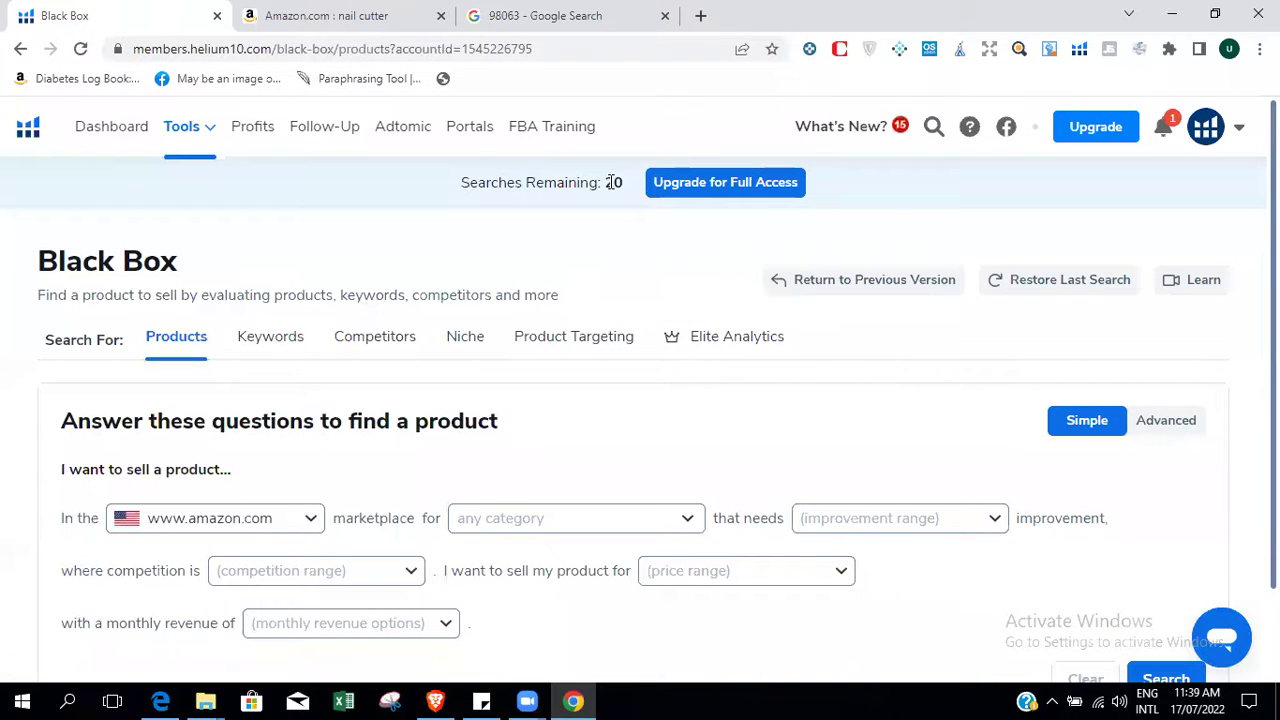
View the previous version of Black Box and return to the new version's product search form.
click(860, 285)
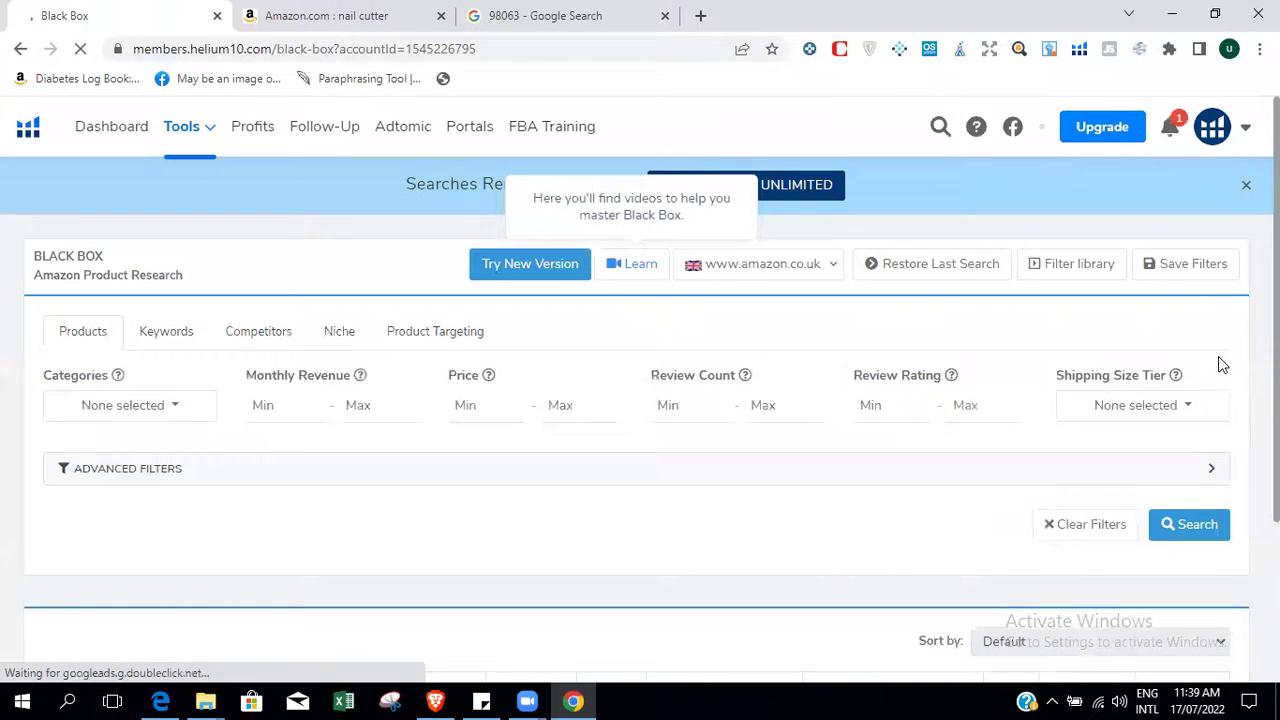
click(20, 49)
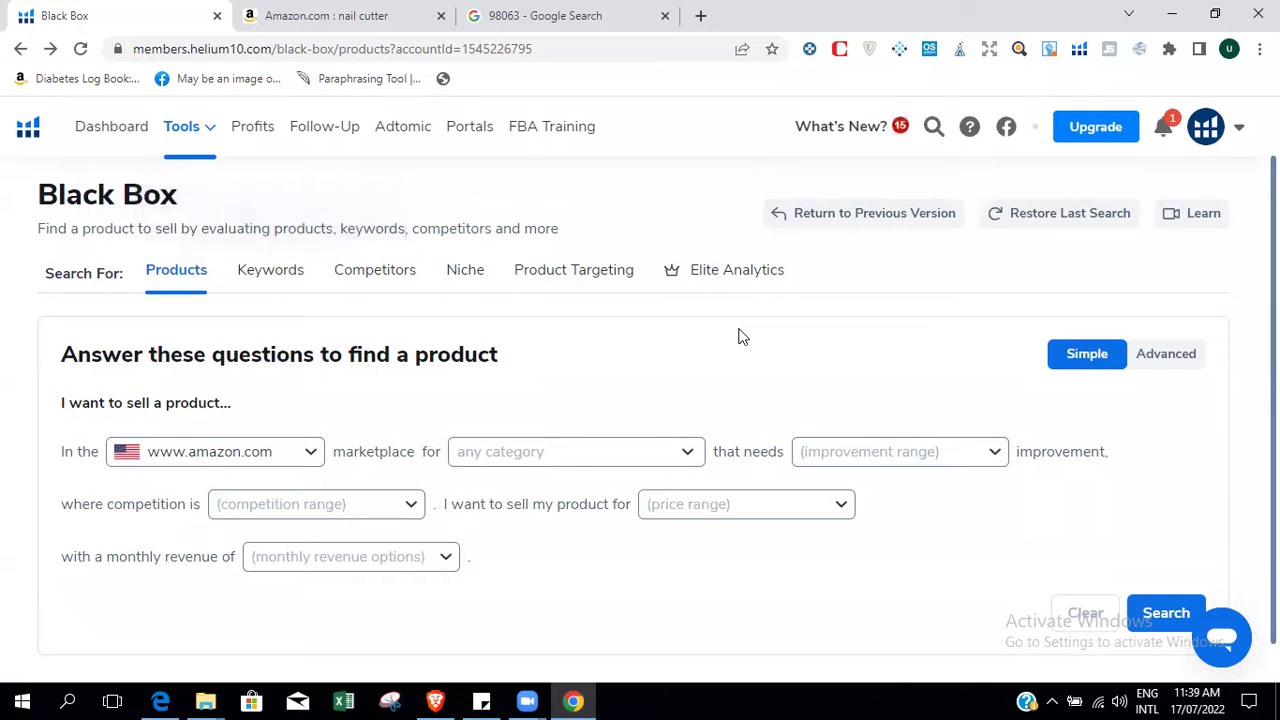
scroll(647, 398, down, 1)
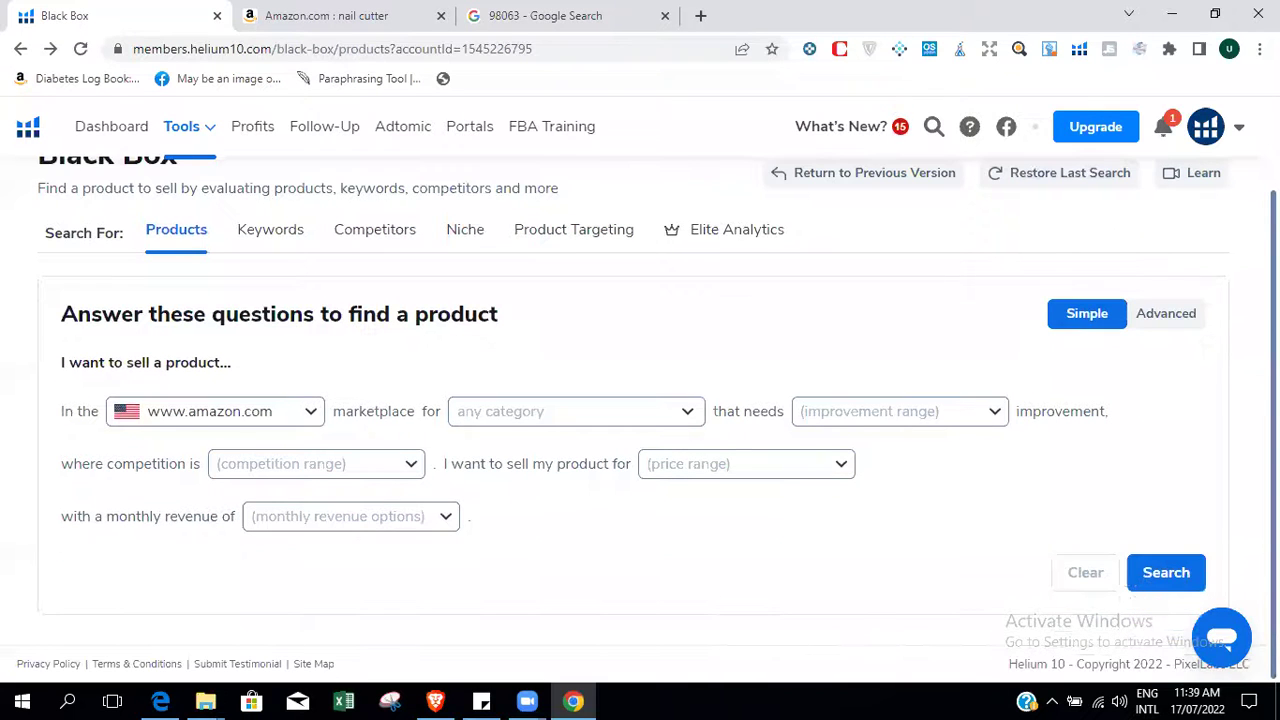
Open Black Box's keyword search, check the number of searches remaining, and return to the Helium 10 dashboard.
click(281, 246)
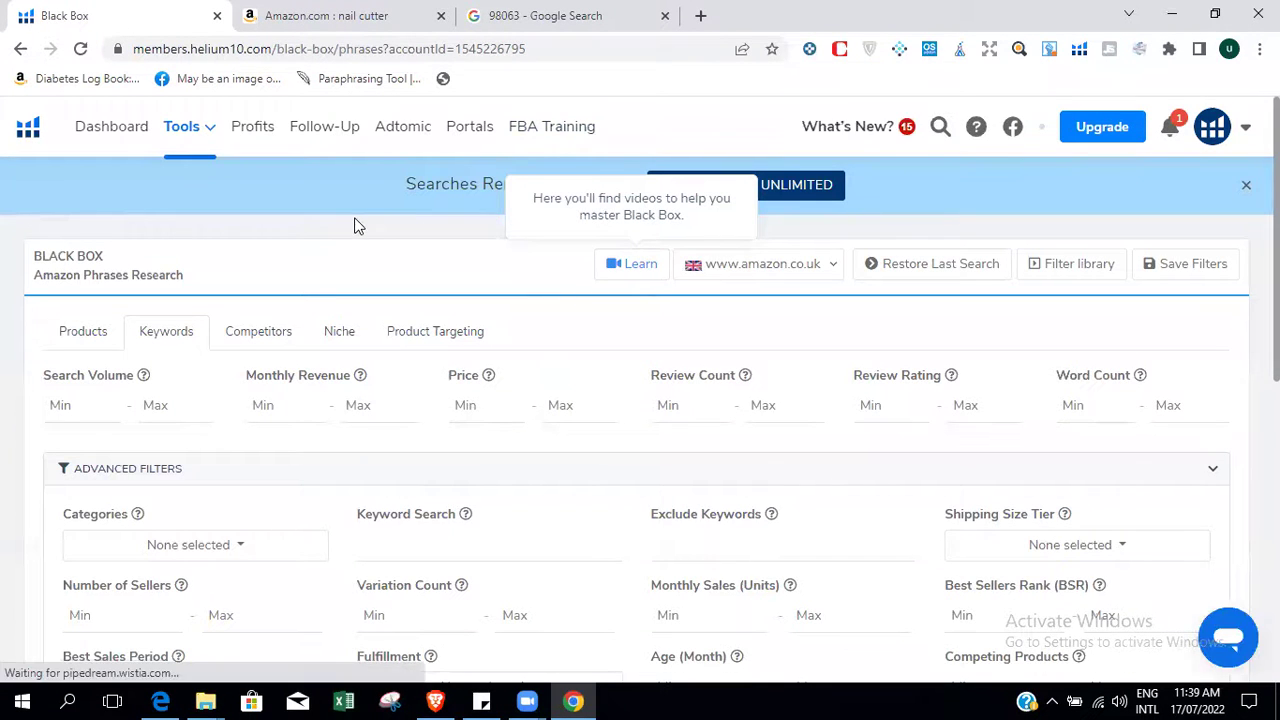
drag(578, 183, 611, 180)
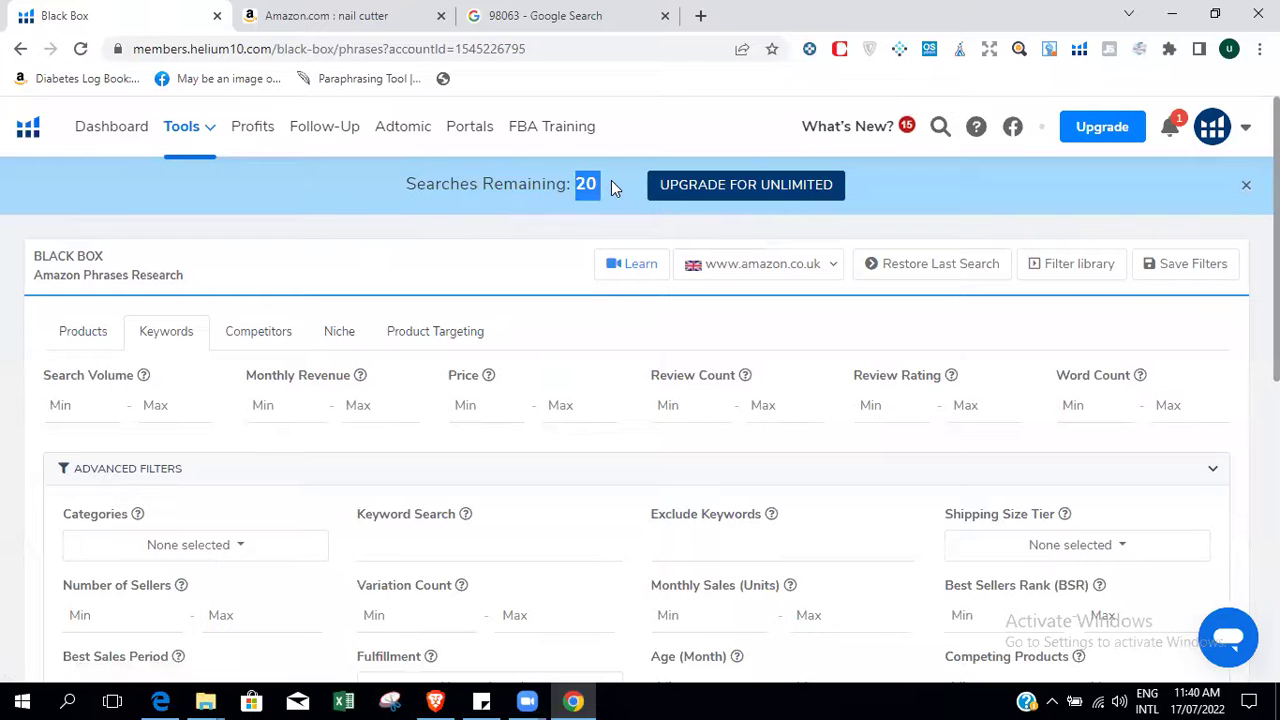
click(20, 49)
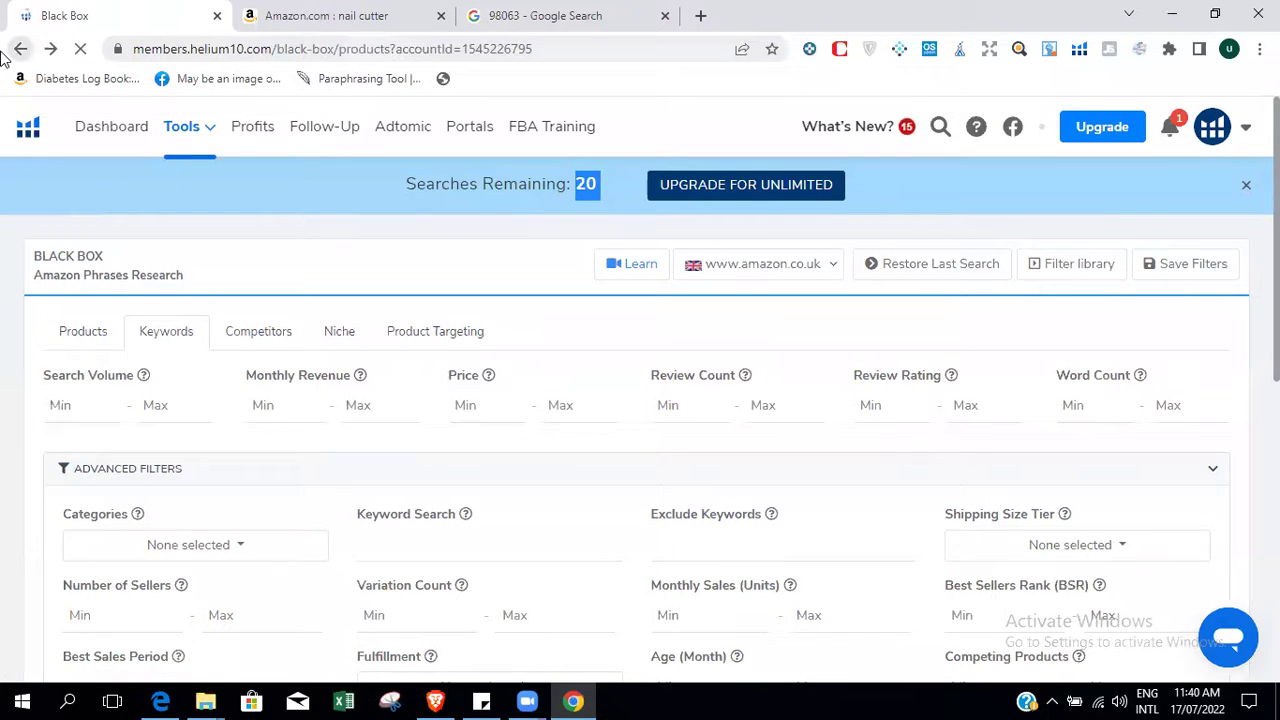
click(27, 128)
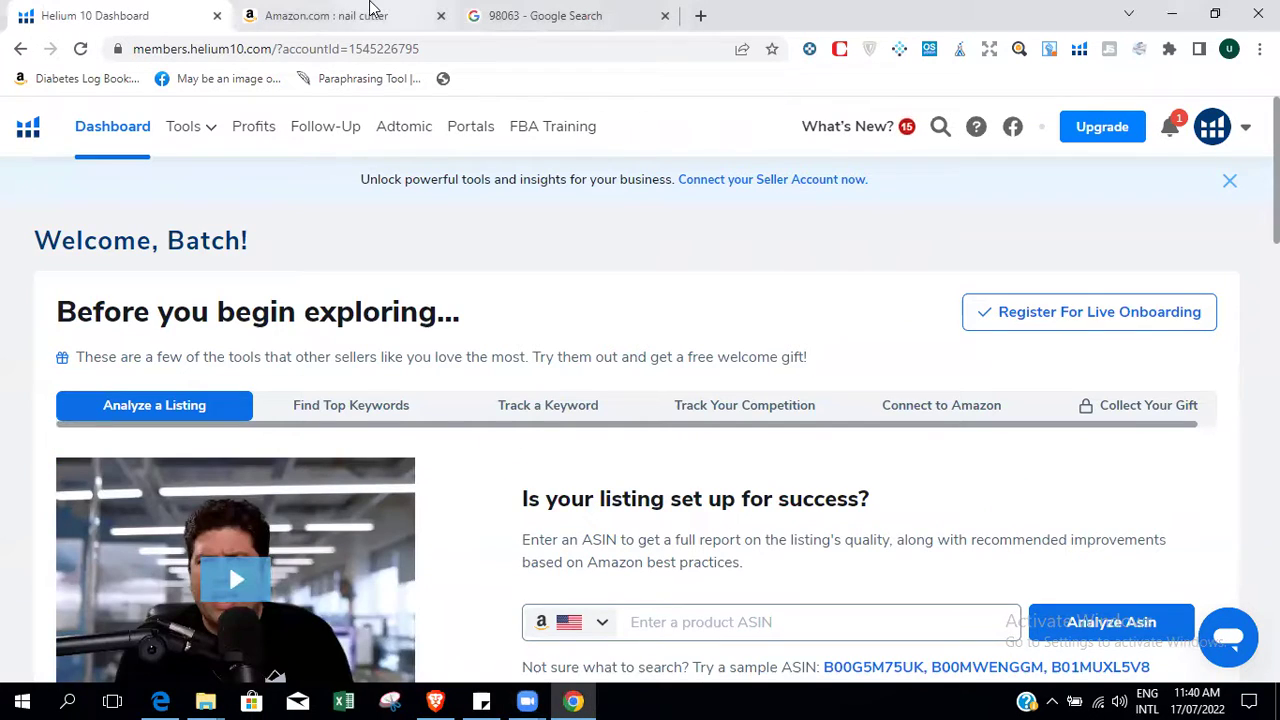
Switch to Amazon and replace the nail cutter search with a search for "Googles".
key(ctrl+Tab)
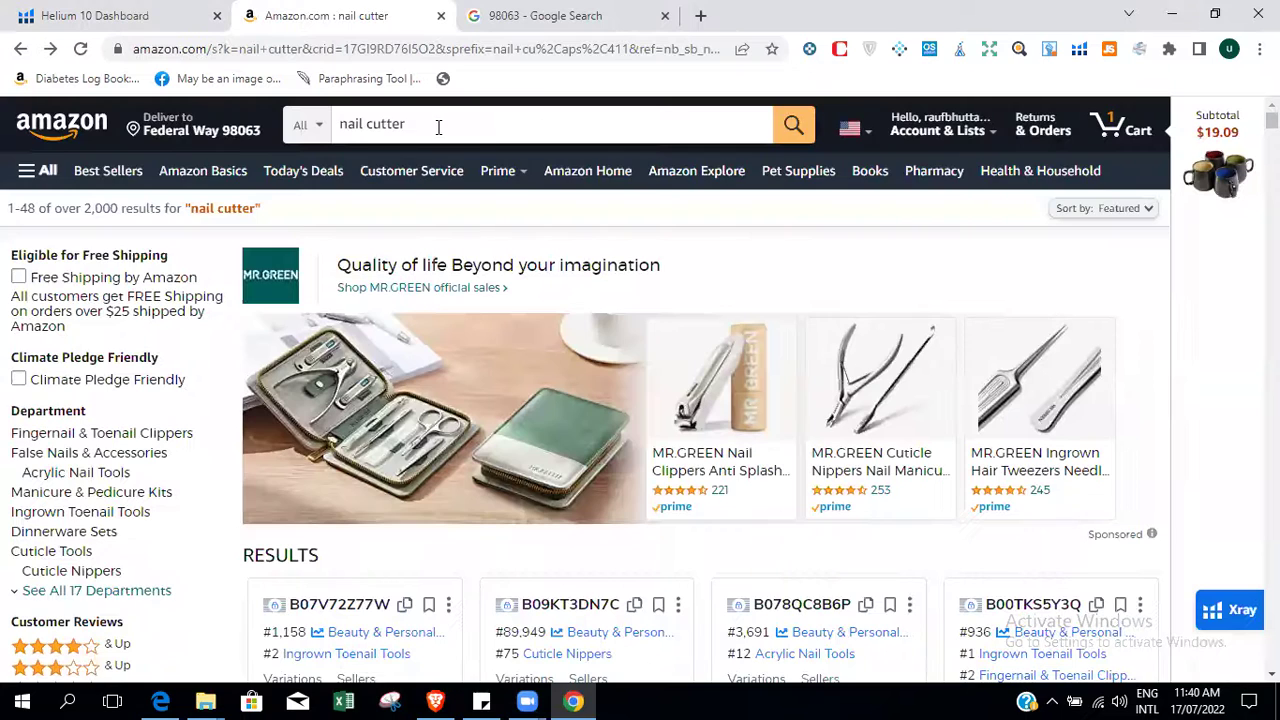
click(438, 127)
key(BackSpace)
key(BackSpace)
key(BackSpace)
key(BackSpace)
key(BackSpace)
key(BackSpace)
key(BackSpace)
key(BackSpace)
key(BackSpace)
key(BackSpace)
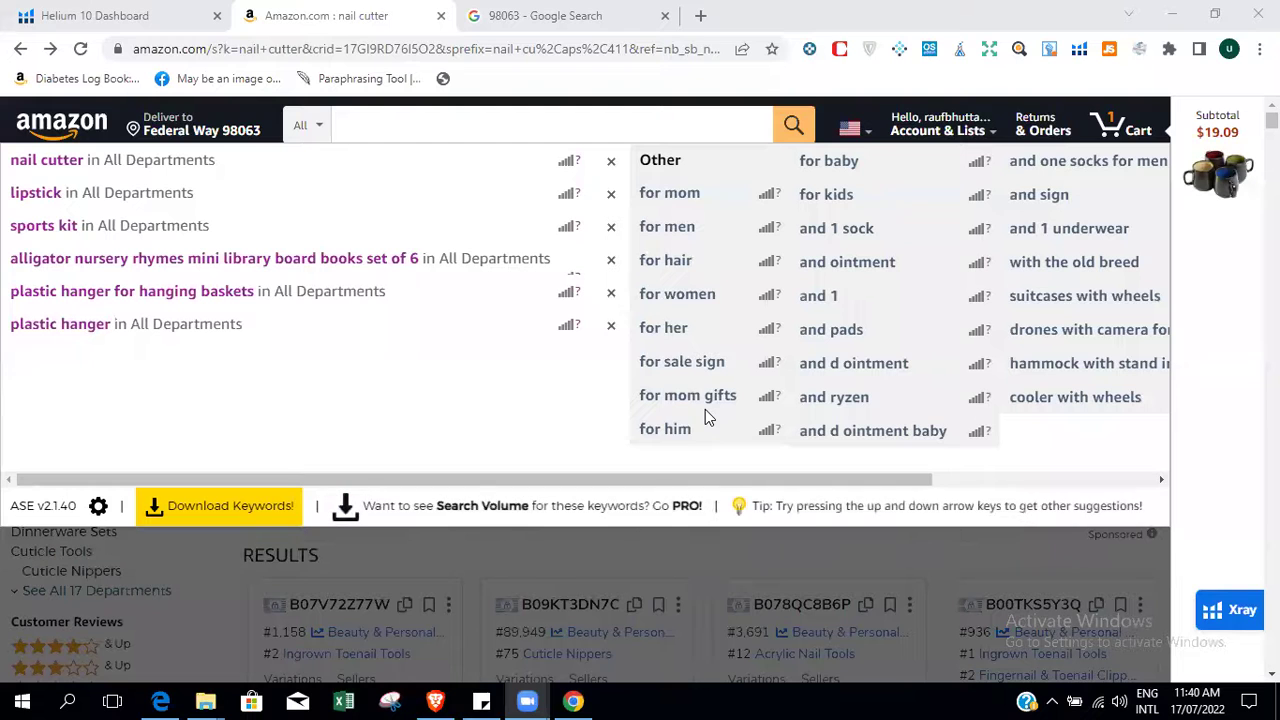
click(502, 131)
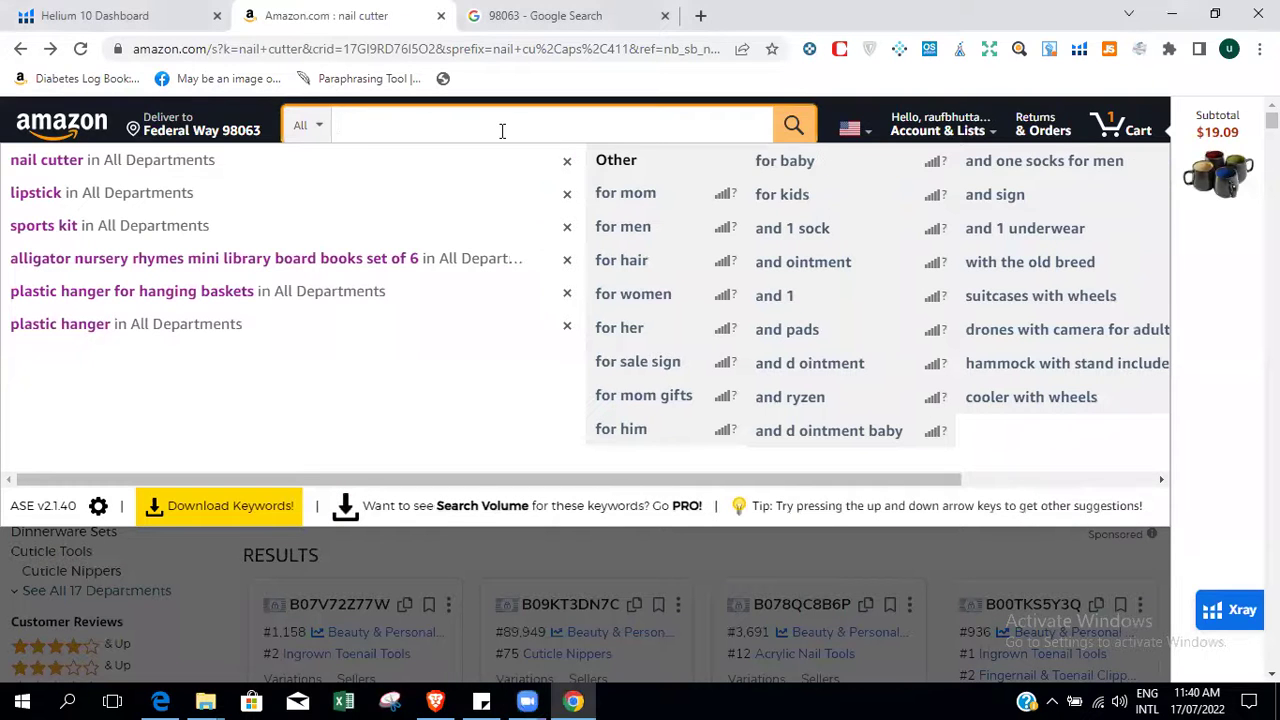
text(Googles)
key(Return)
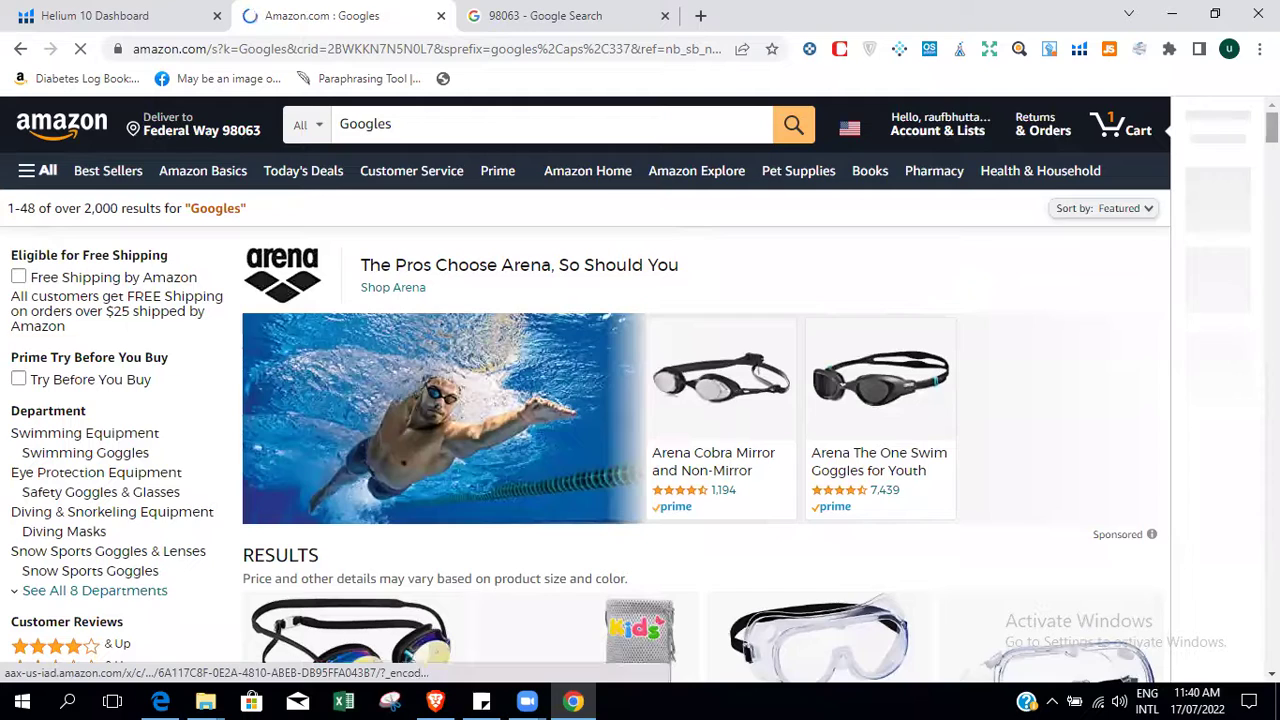
Look through the Googles product listings and check the total number of search results.
scroll(640, 400, down, 3)
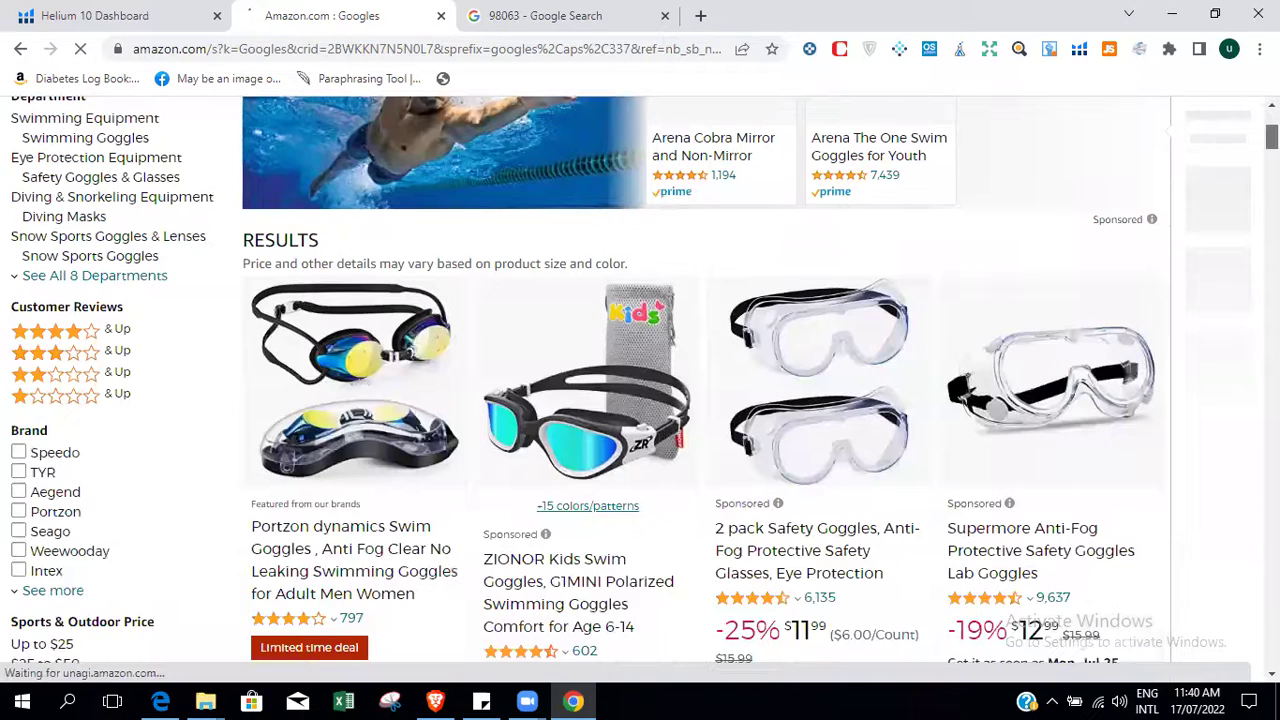
scroll(640, 400, down, 2)
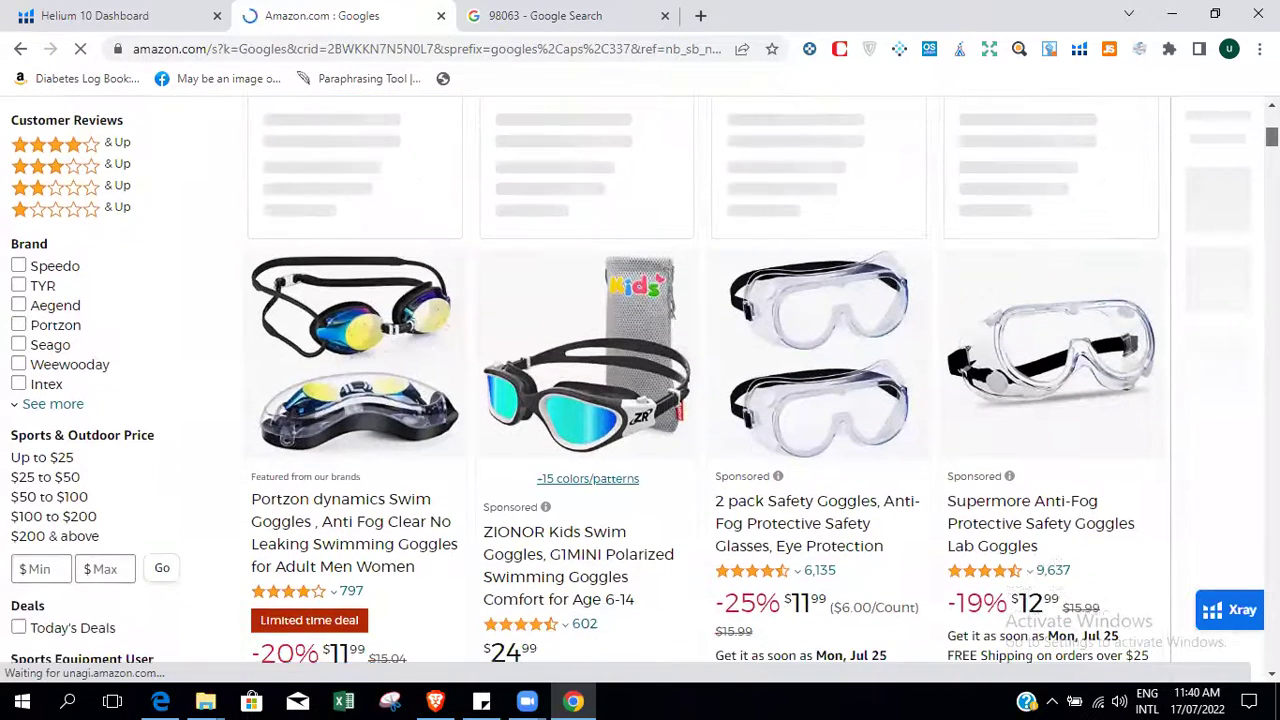
scroll(640, 400, up, 1)
scroll(640, 400, up, 2)
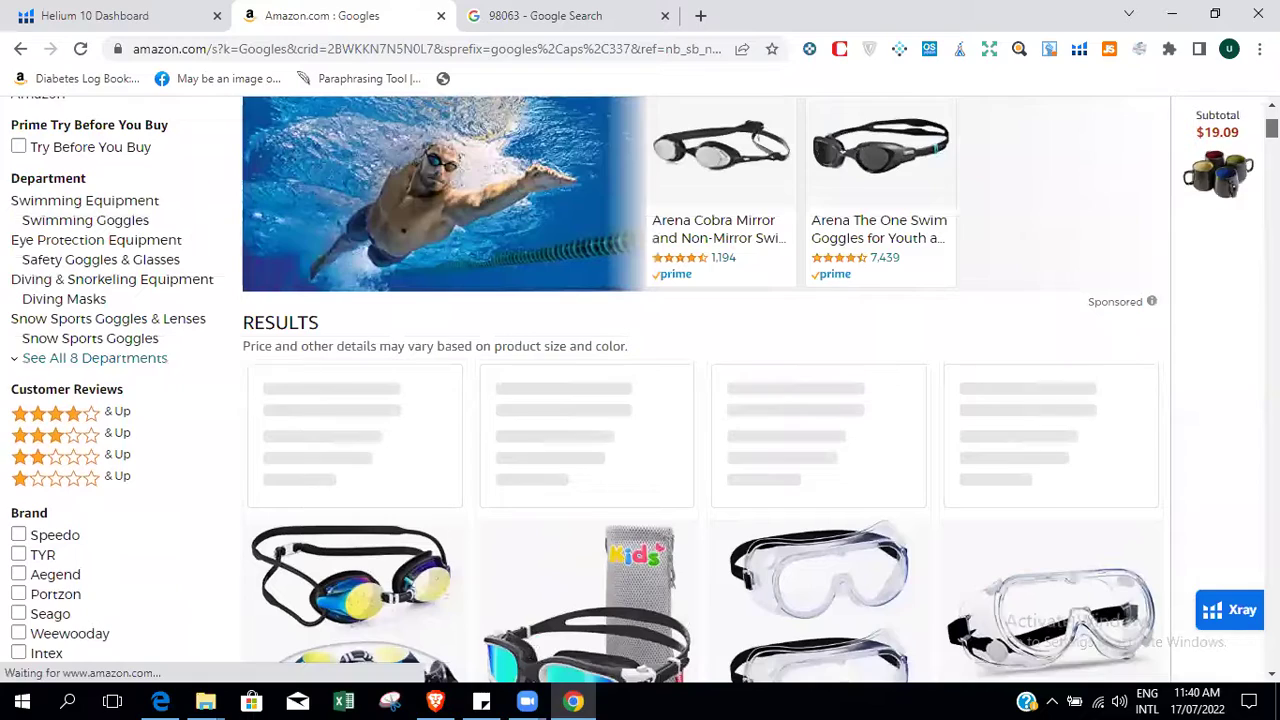
scroll(640, 400, up, 4)
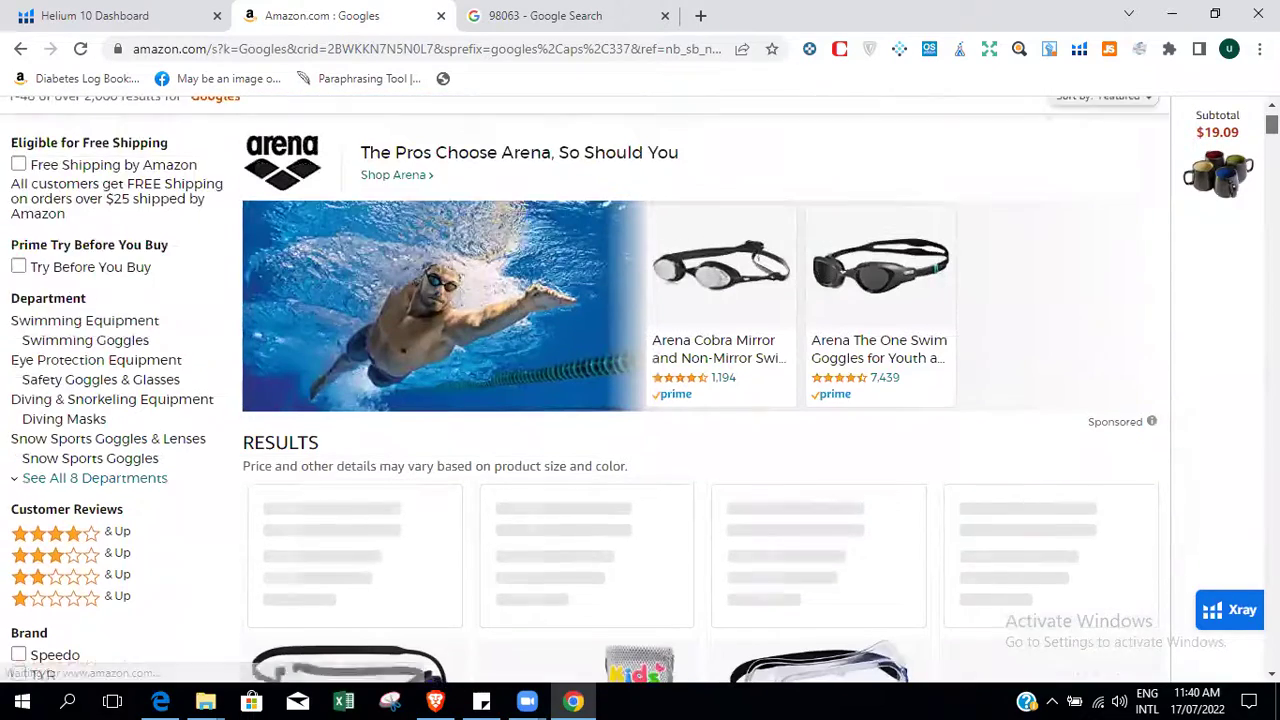
scroll(640, 400, down, 2)
scroll(640, 400, up, 2)
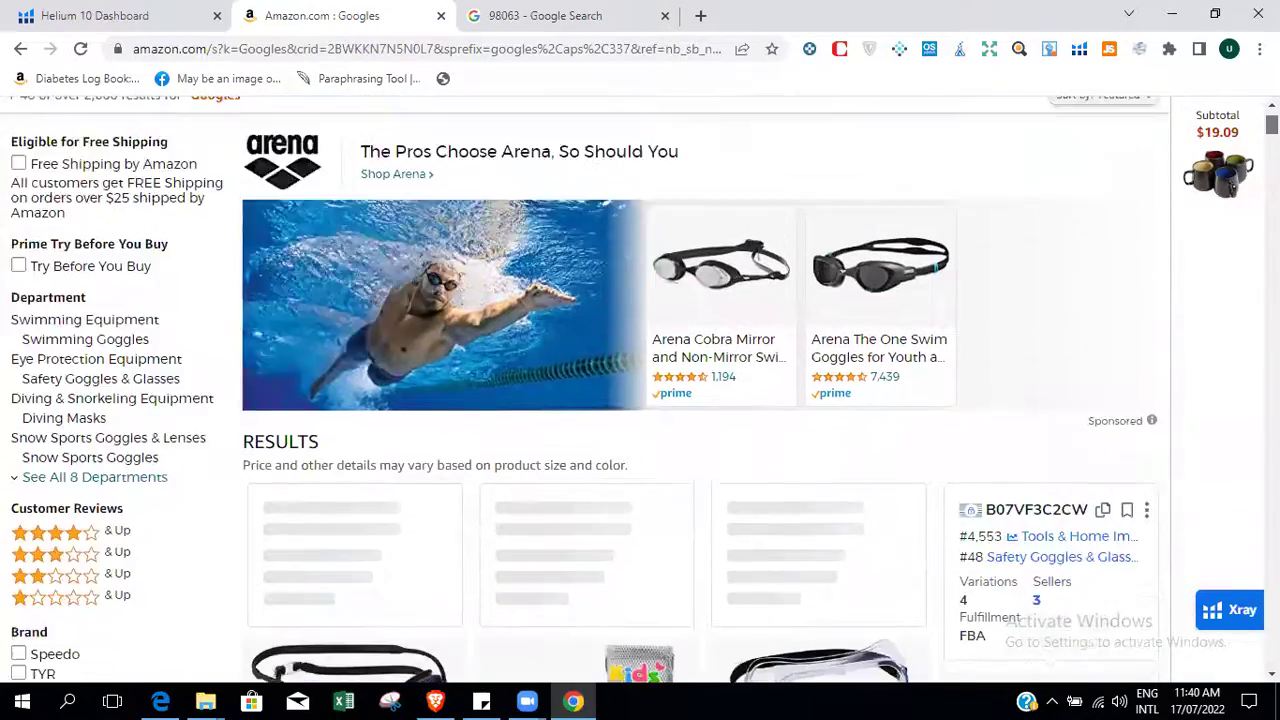
scroll(640, 400, down, 10)
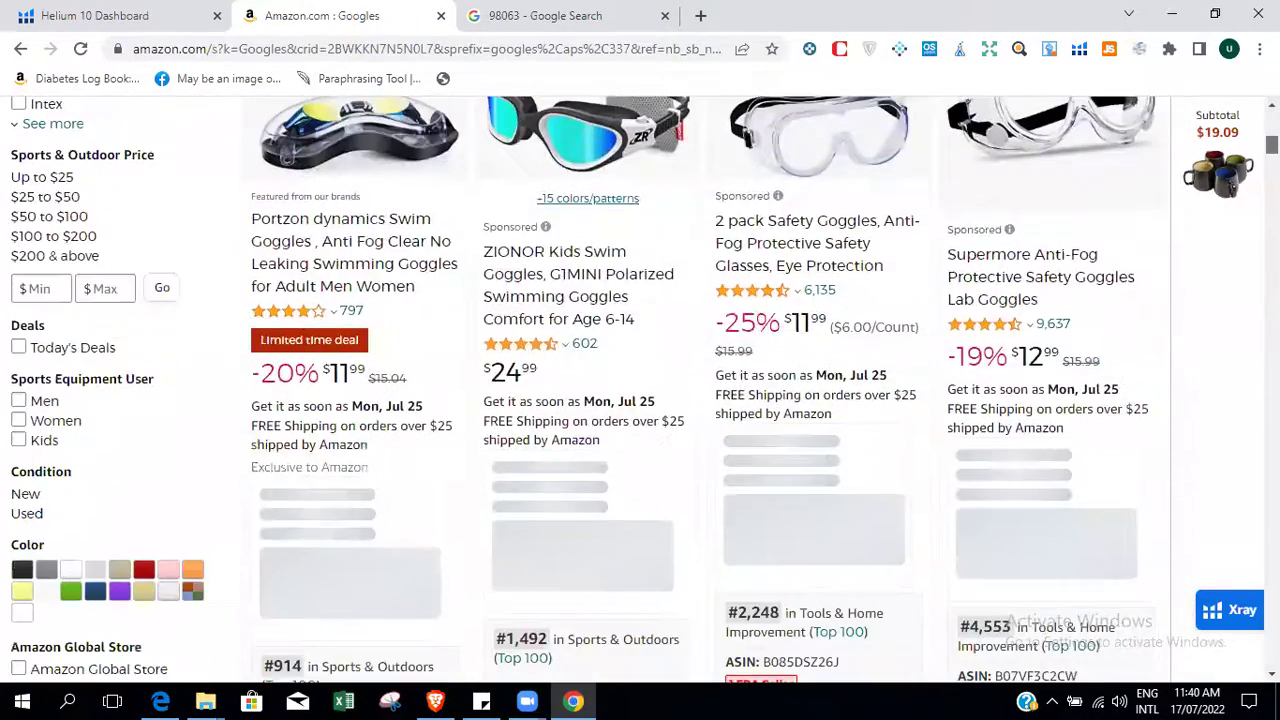
scroll(640, 400, up, 6)
scroll(640, 400, down, 6)
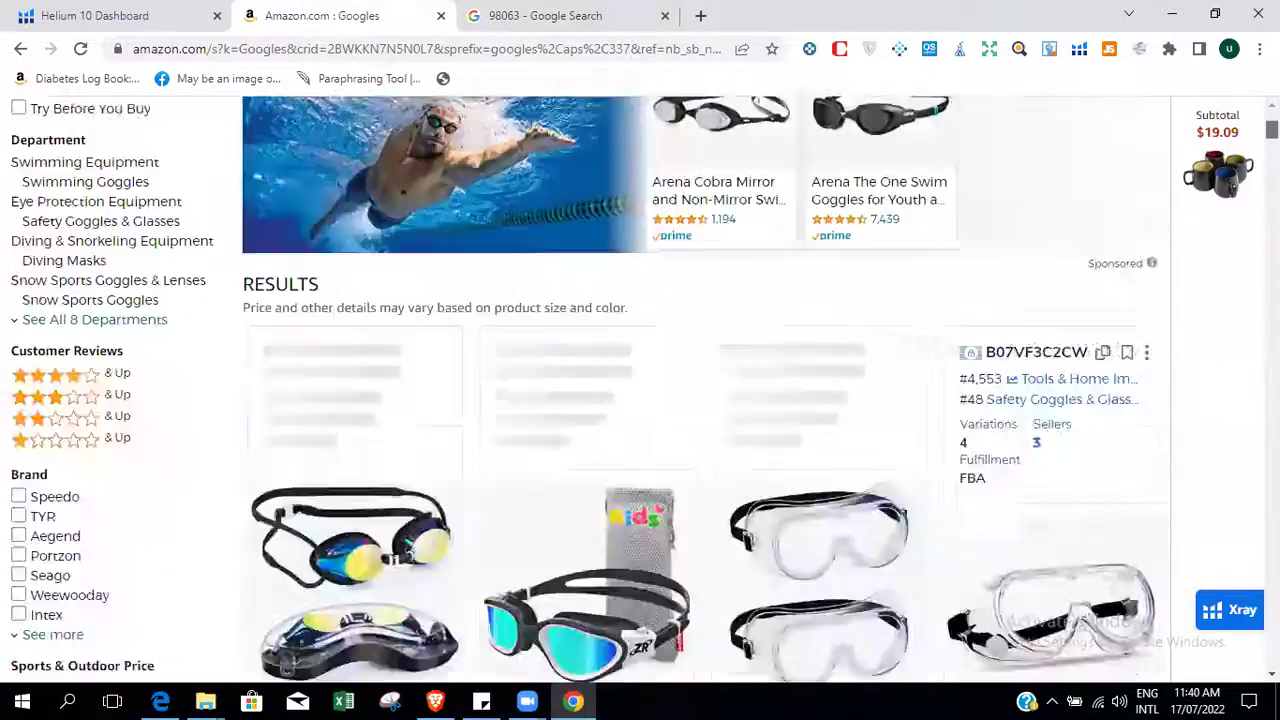
scroll(640, 400, down, 5)
scroll(640, 400, up, 3)
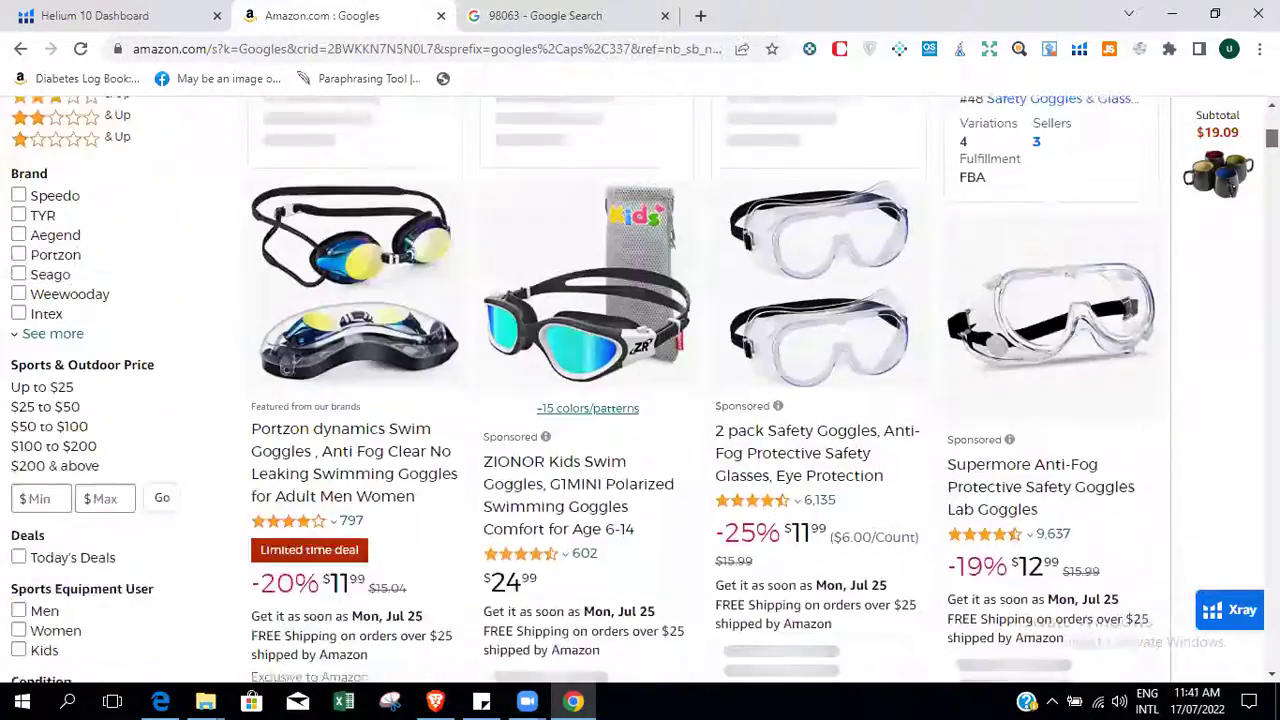
scroll(640, 400, down, 8)
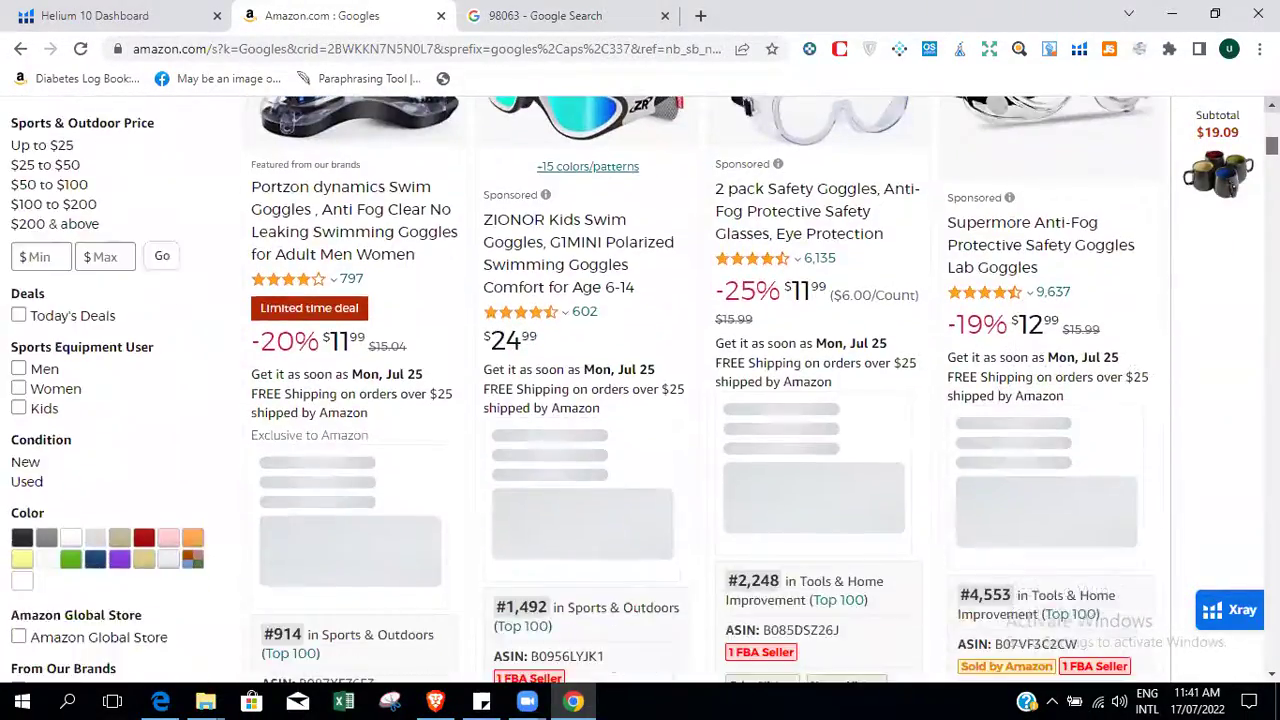
scroll(640, 400, down, 2)
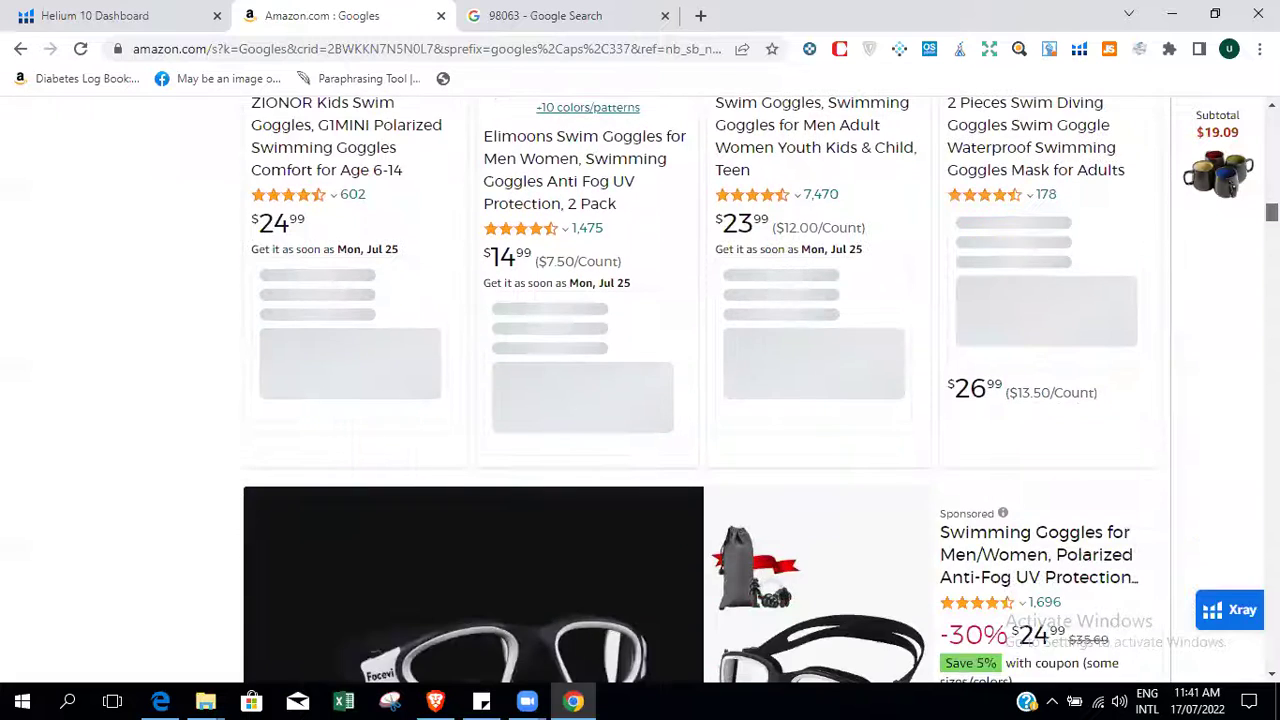
scroll(640, 400, up, 15)
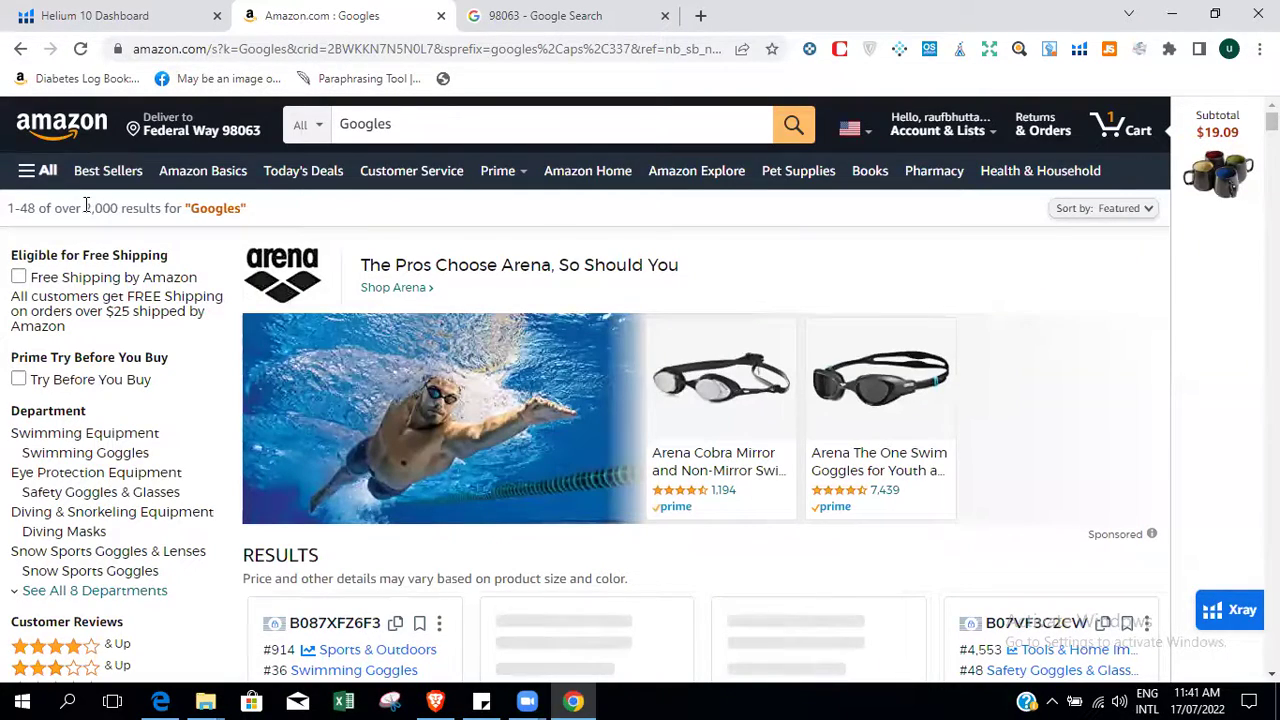
drag(84, 206, 113, 206)
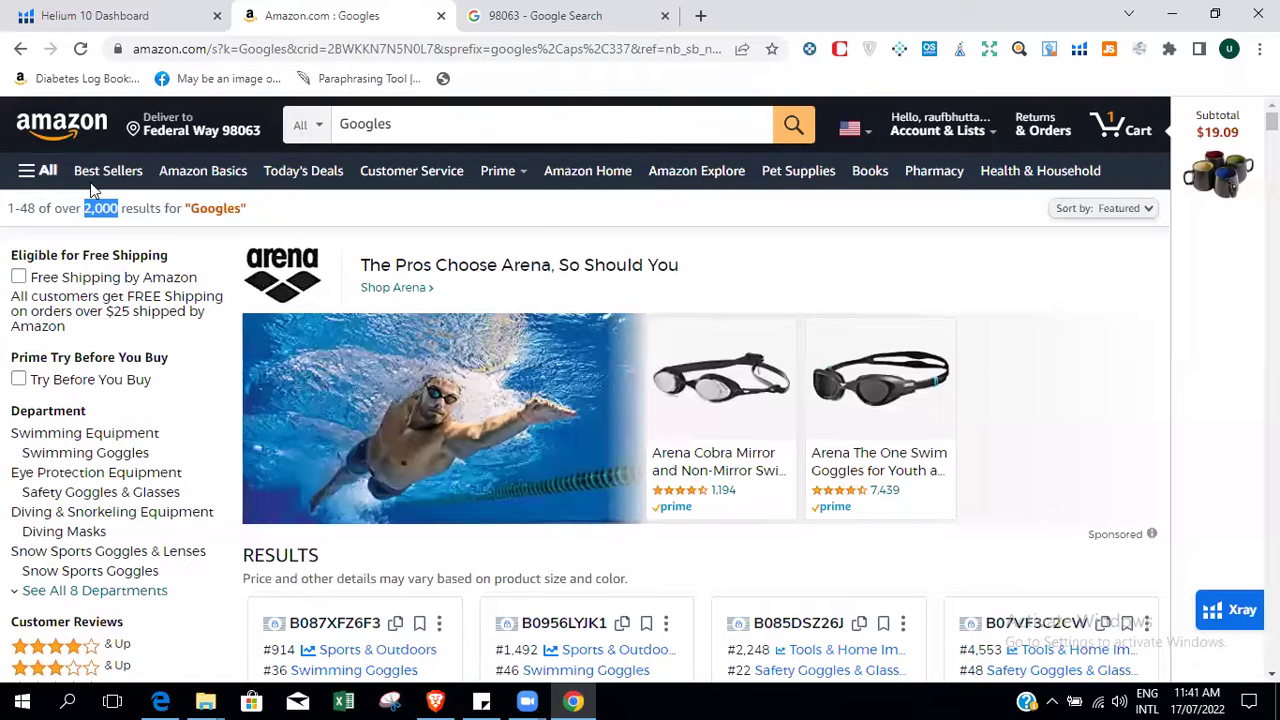
click(521, 214)
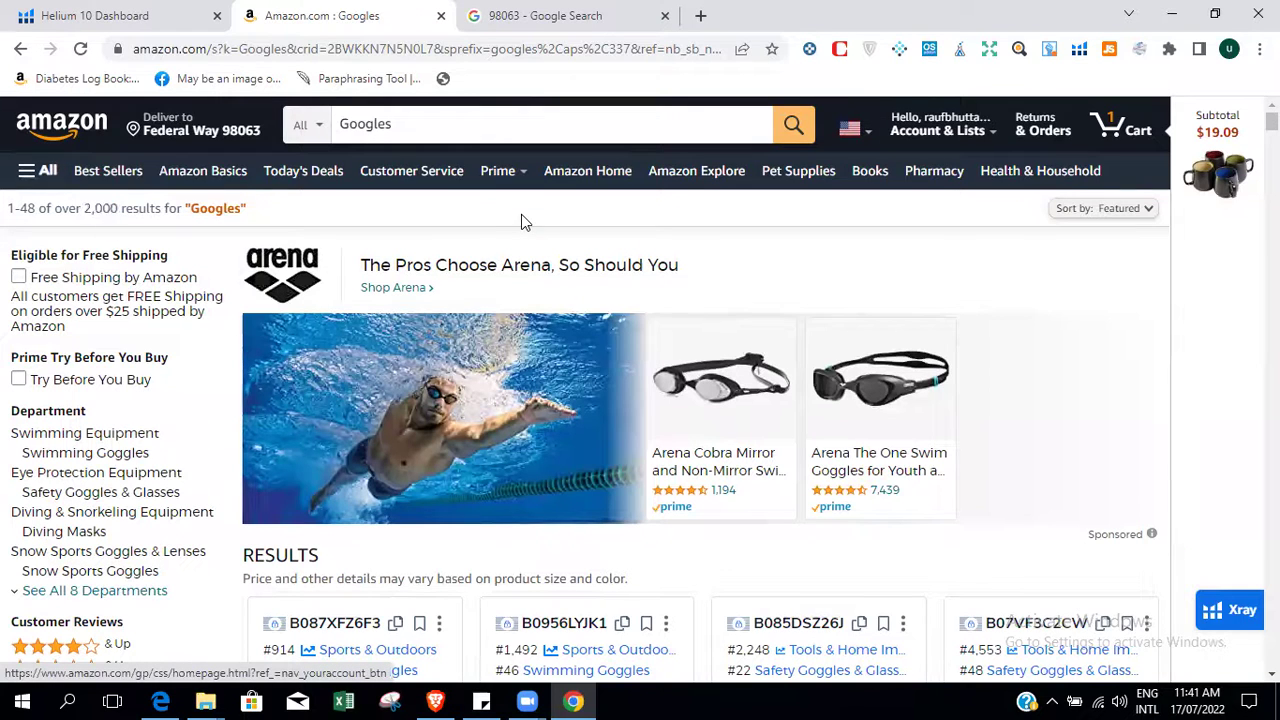
Unpin and re-pin the Helium 10 extension, and move it directly after Jungle Scout among the pinned extensions.
click(1169, 50)
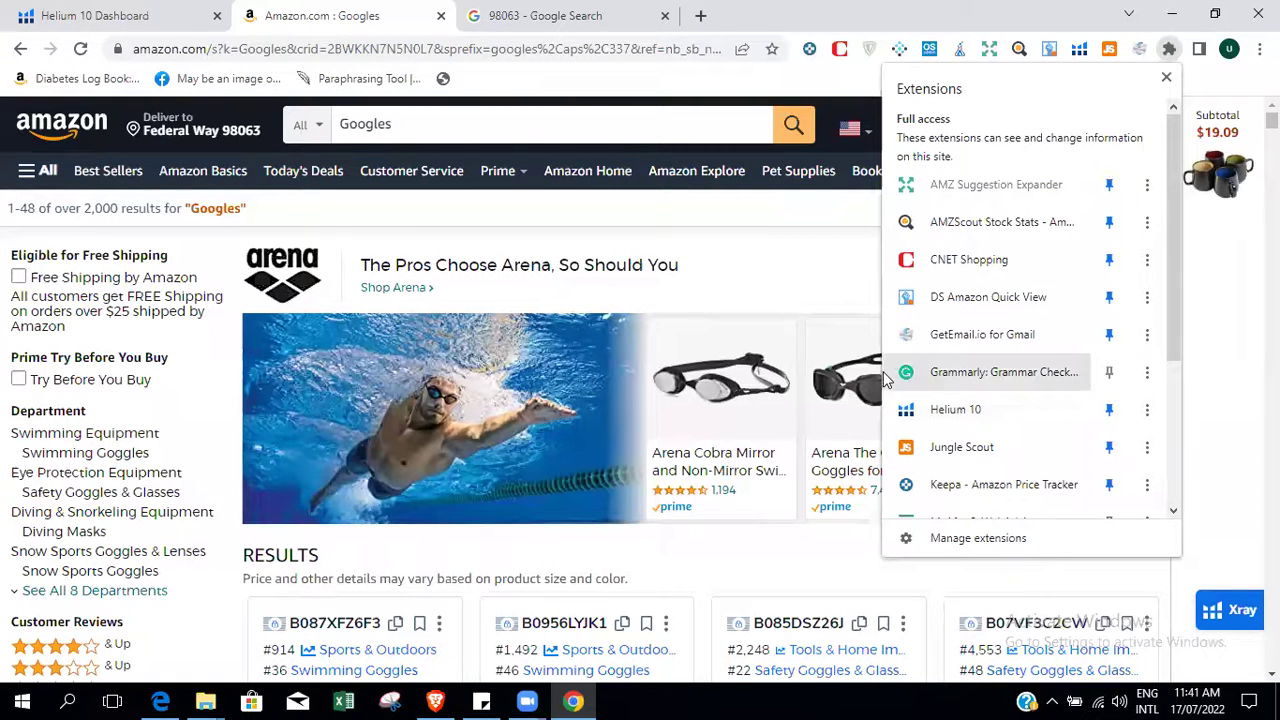
click(1110, 412)
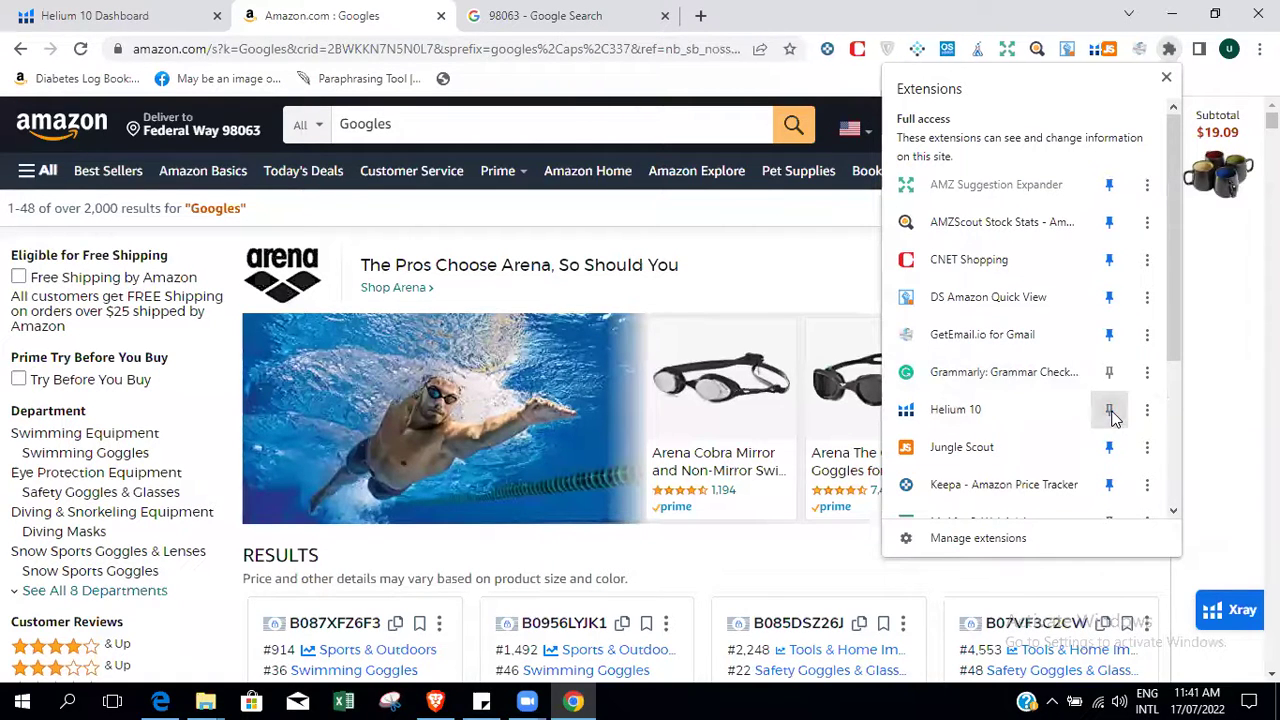
click(1110, 412)
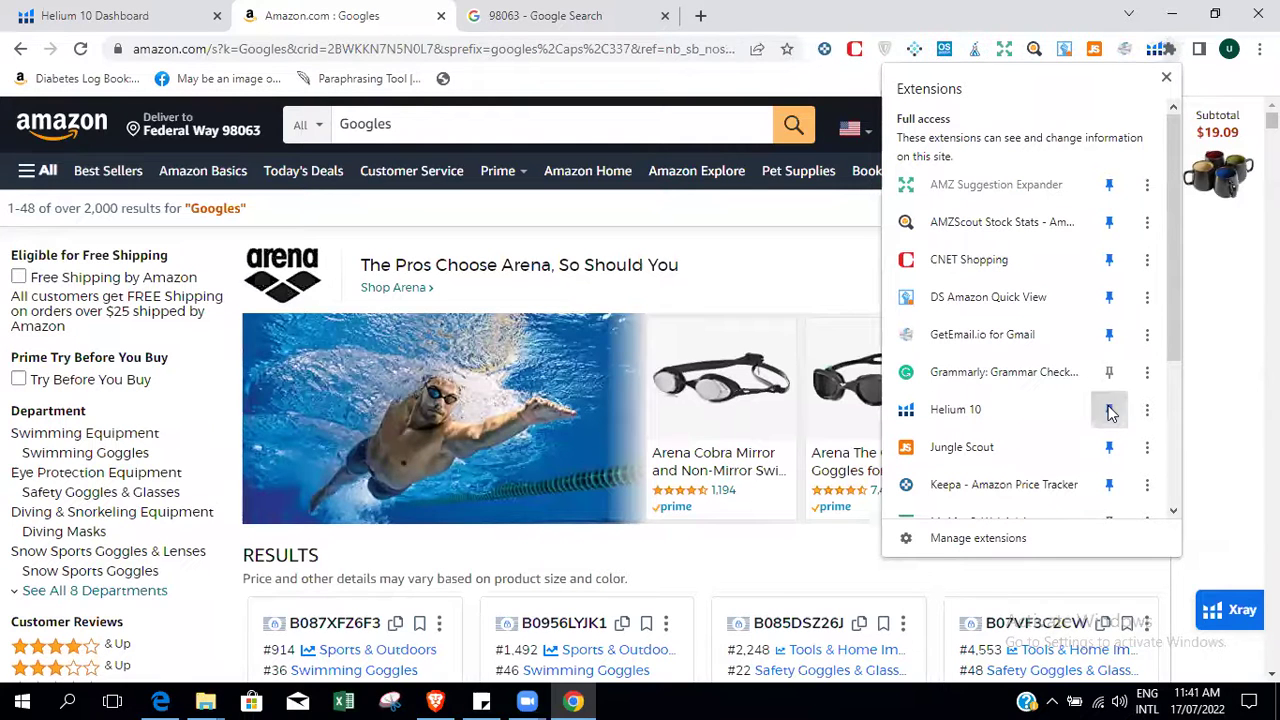
click(1169, 50)
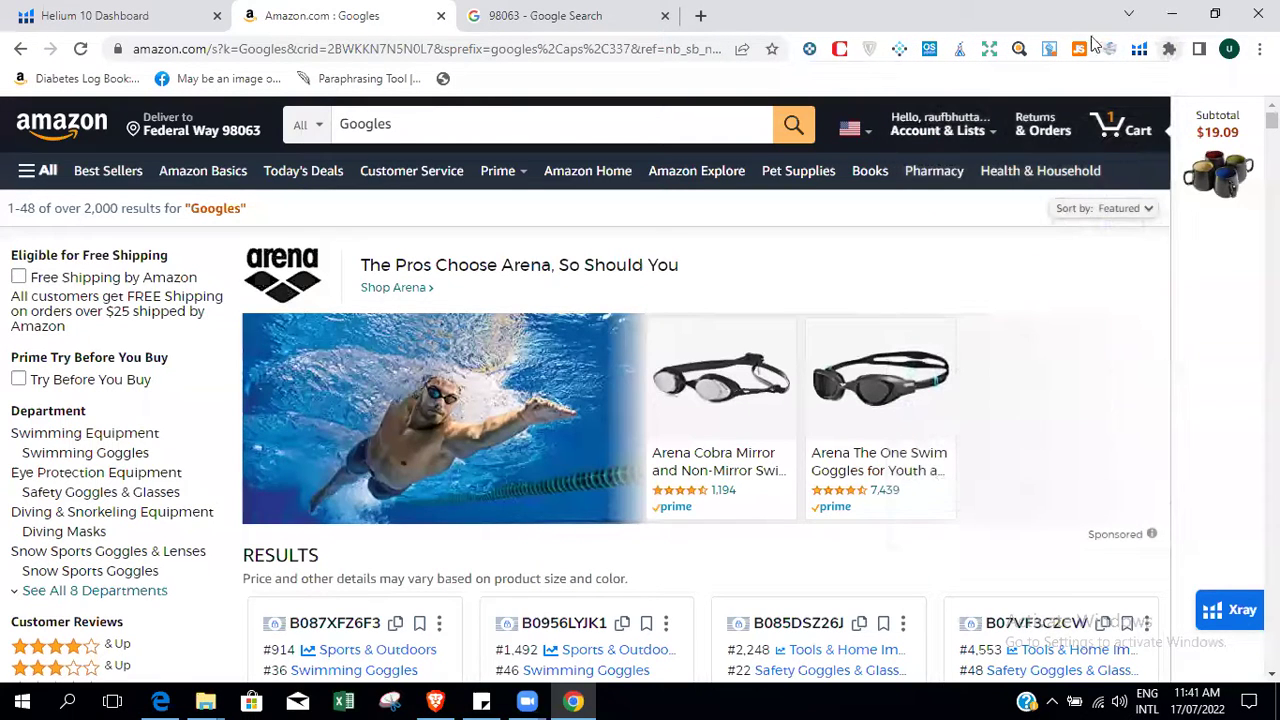
drag(1140, 52, 1097, 50)
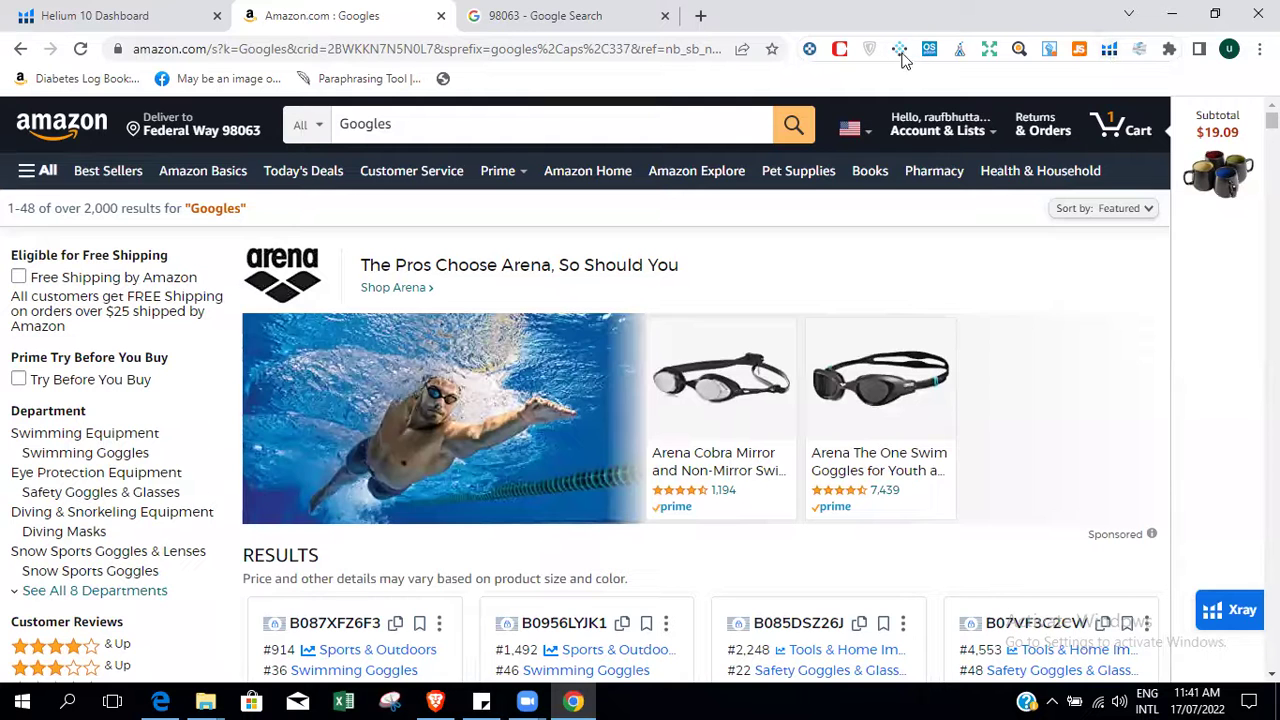
Close the leftover Google search page and run Helium 10's Xray product research on the Googles results.
click(536, 12)
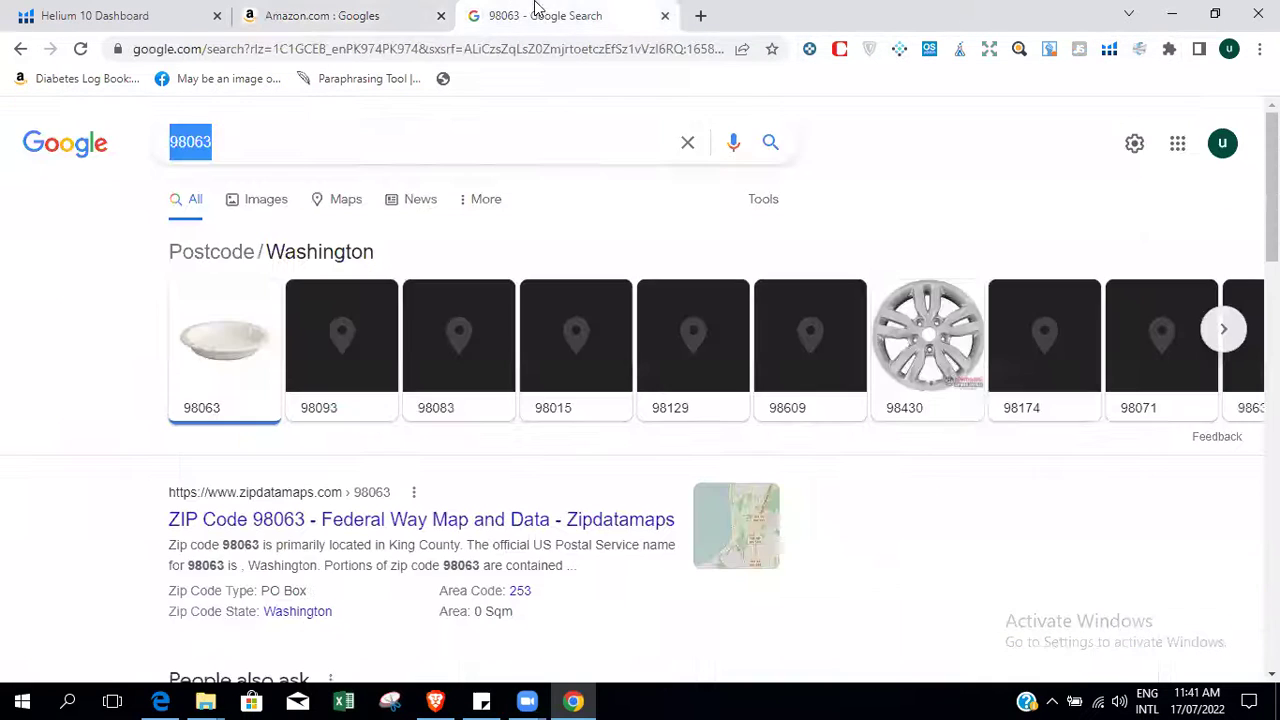
click(664, 15)
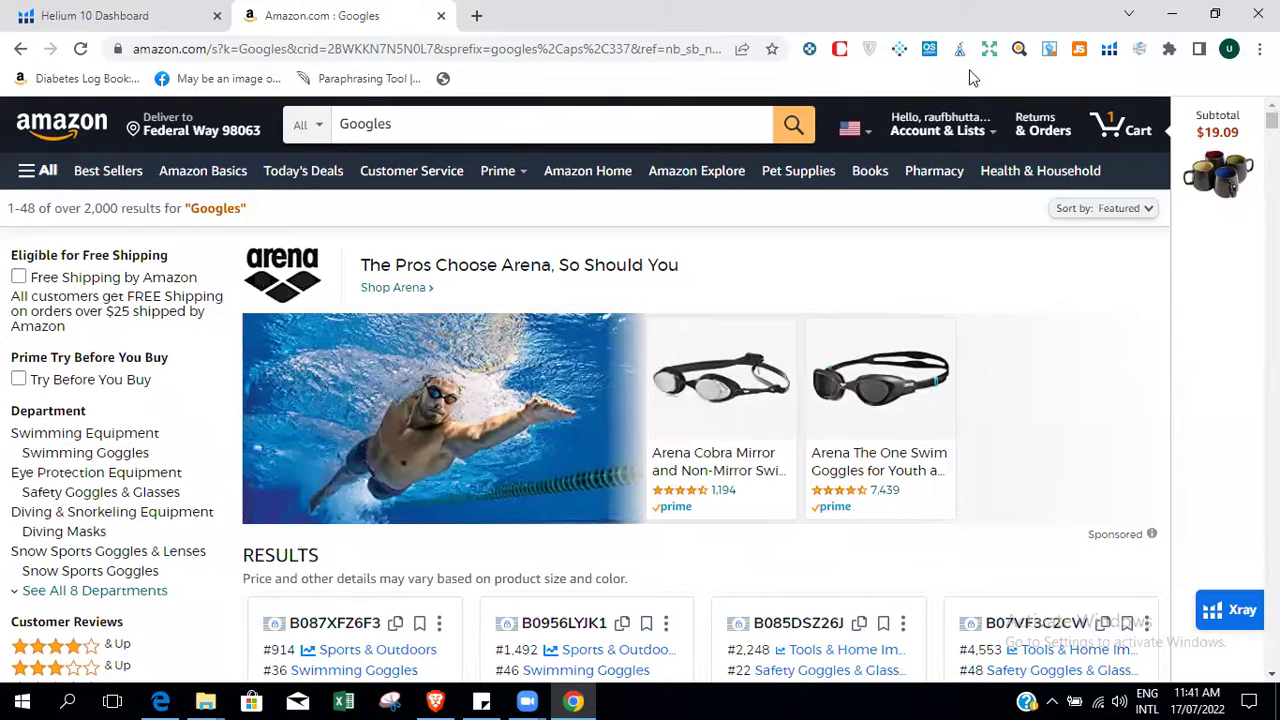
click(1109, 48)
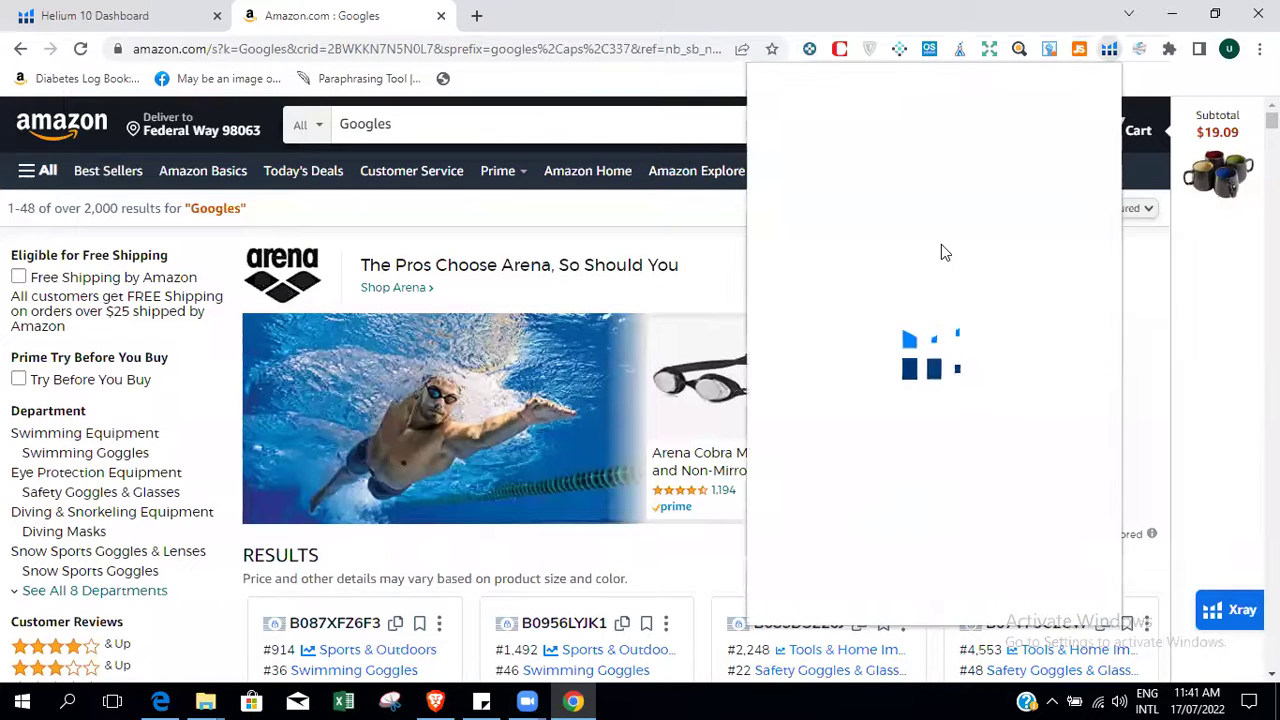
click(963, 194)
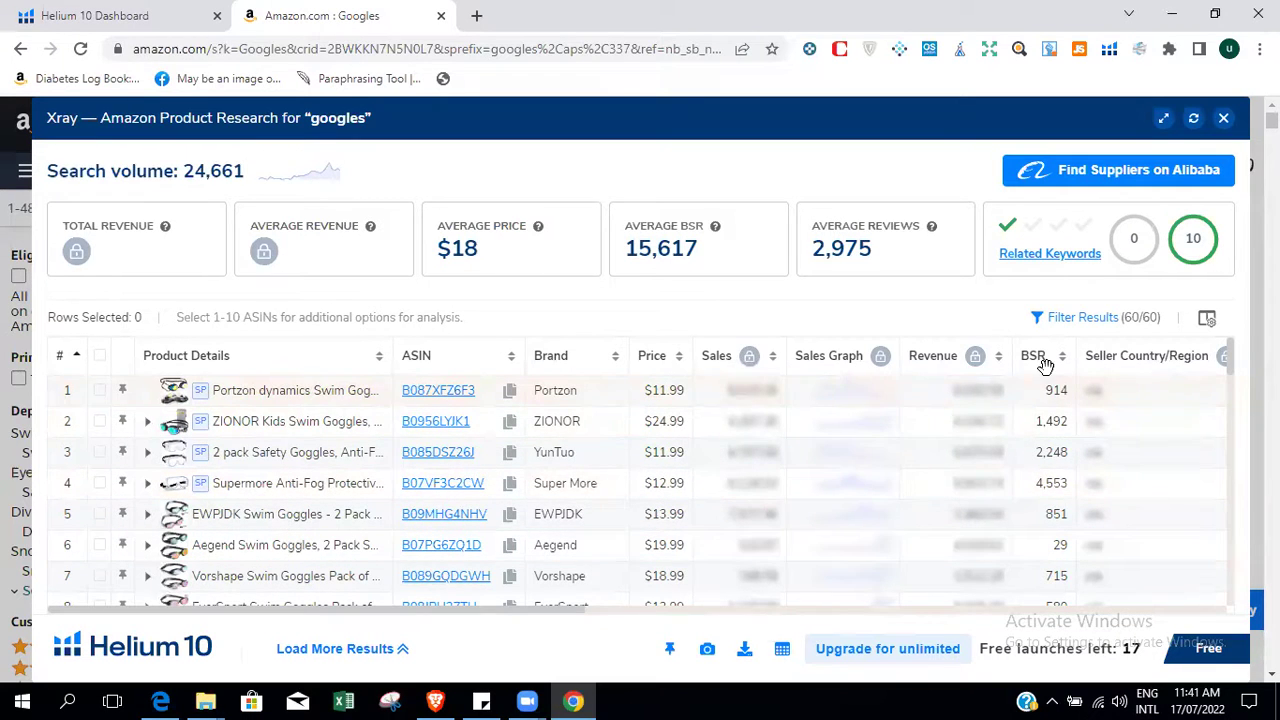
Examine the FBA fees, active sellers, ratings, reviews and category columns in the Googles Xray results, and close them.
scroll(1086, 428, right, 3)
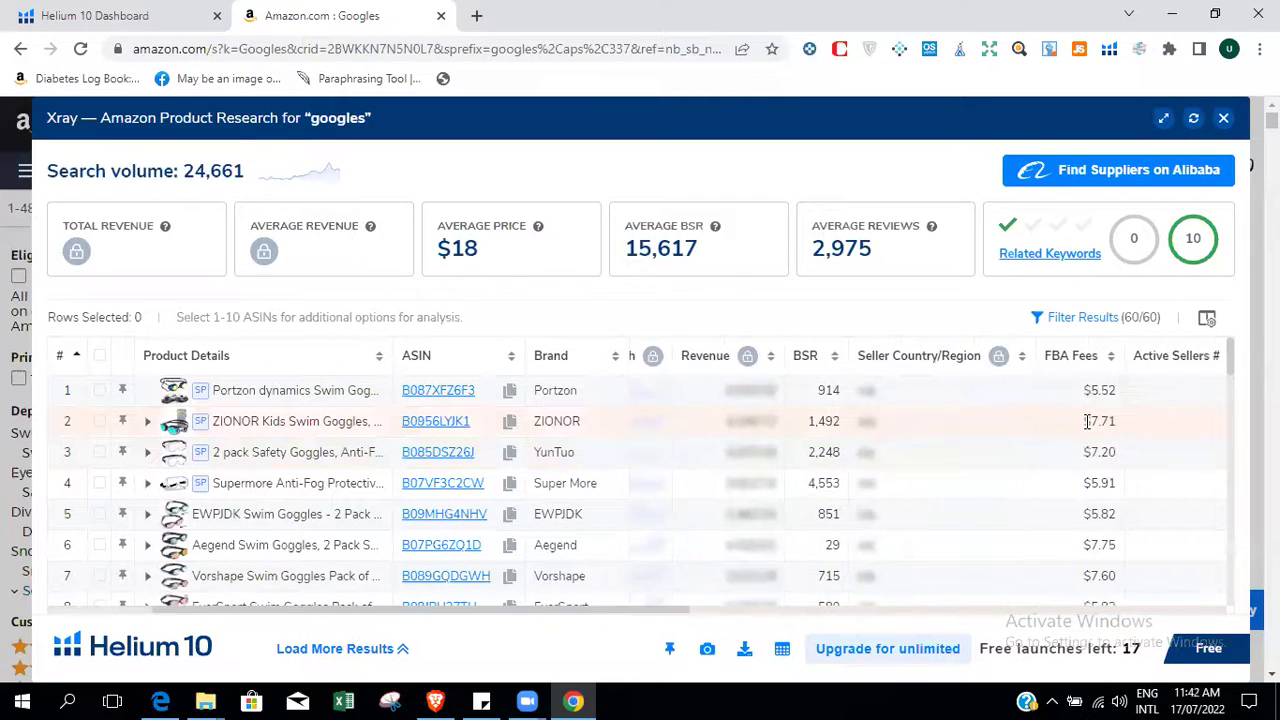
scroll(1087, 421, right, 5)
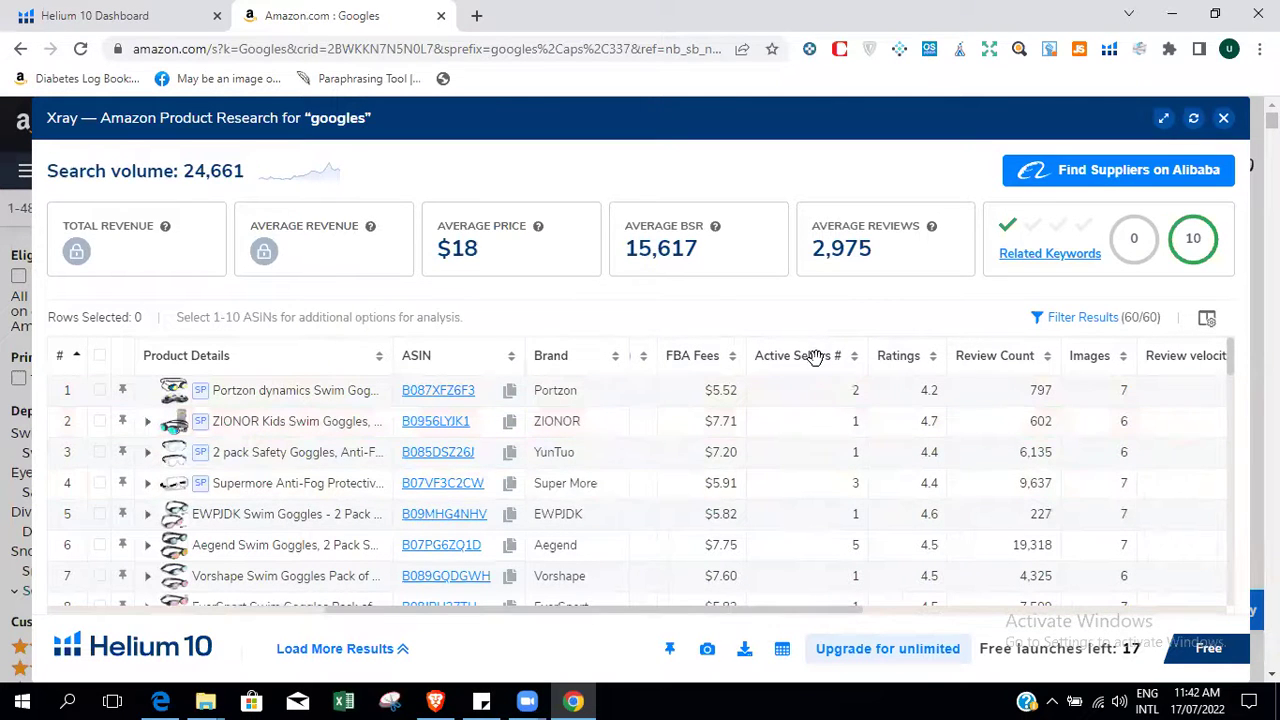
scroll(951, 463, right, 4)
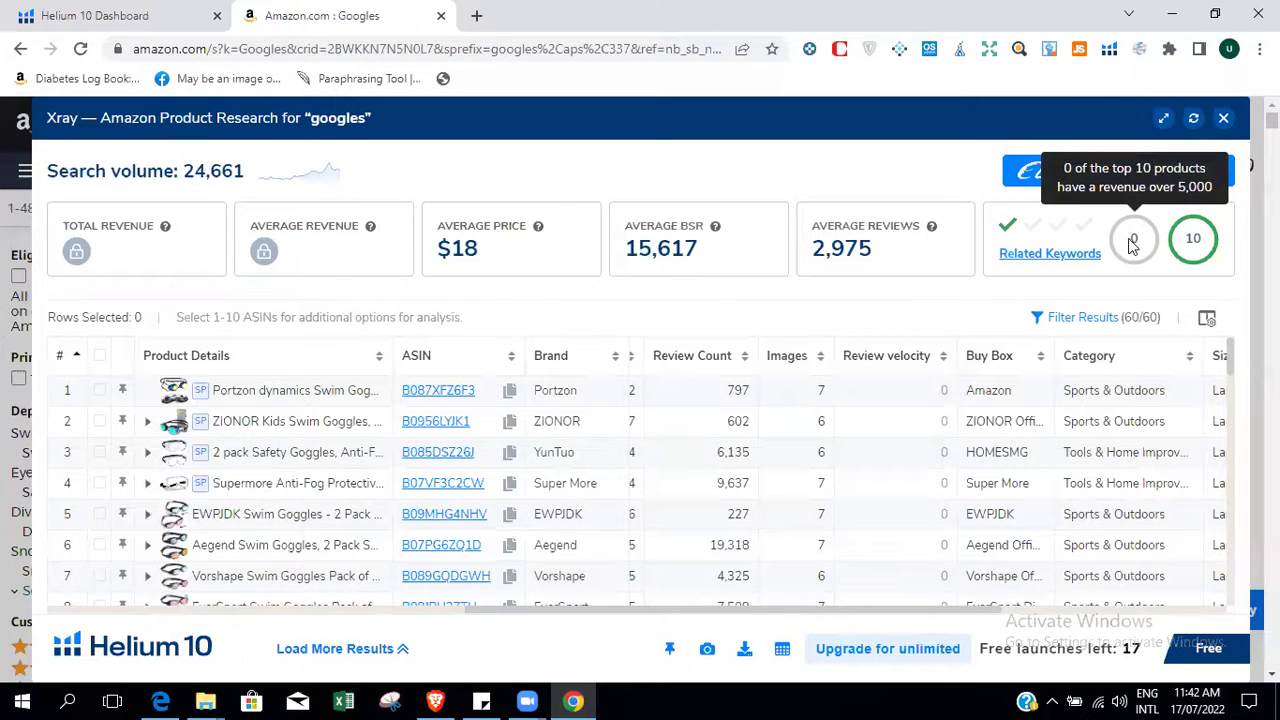
click(1224, 119)
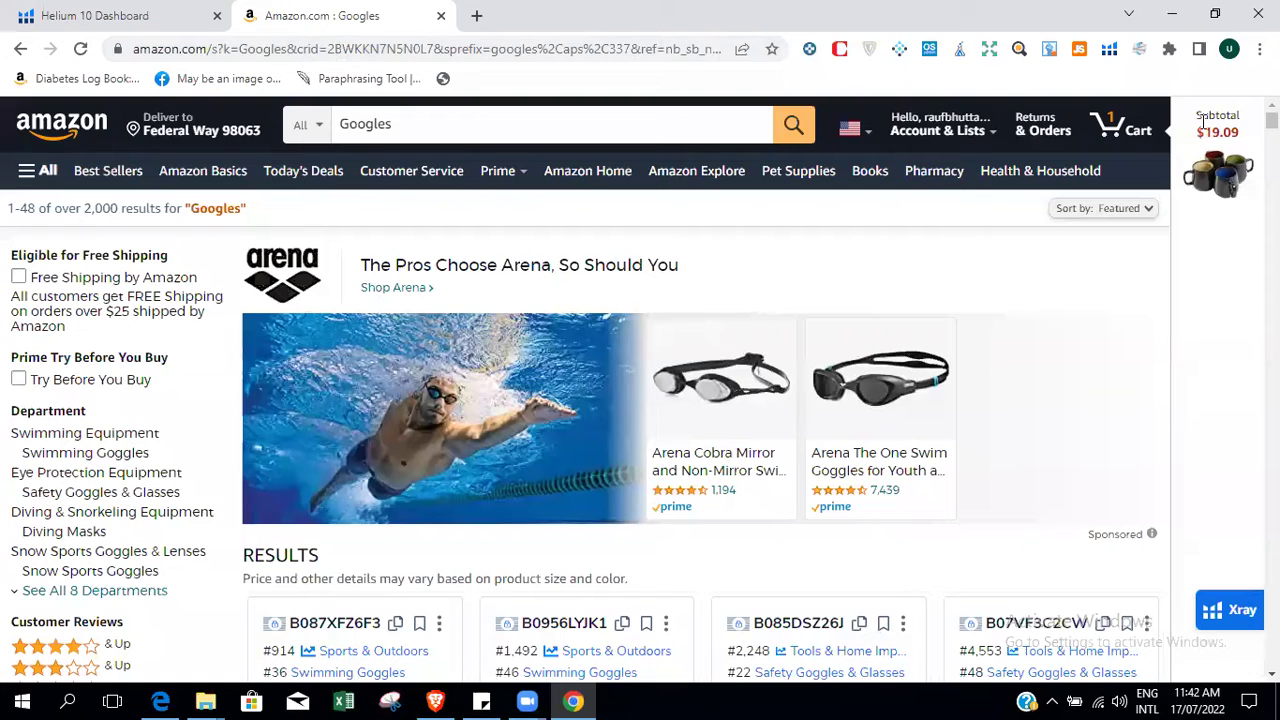
In the Helium 10 extension settings, set the two factor success score to 7000 revenue and 400 reviews, and save.
click(1106, 50)
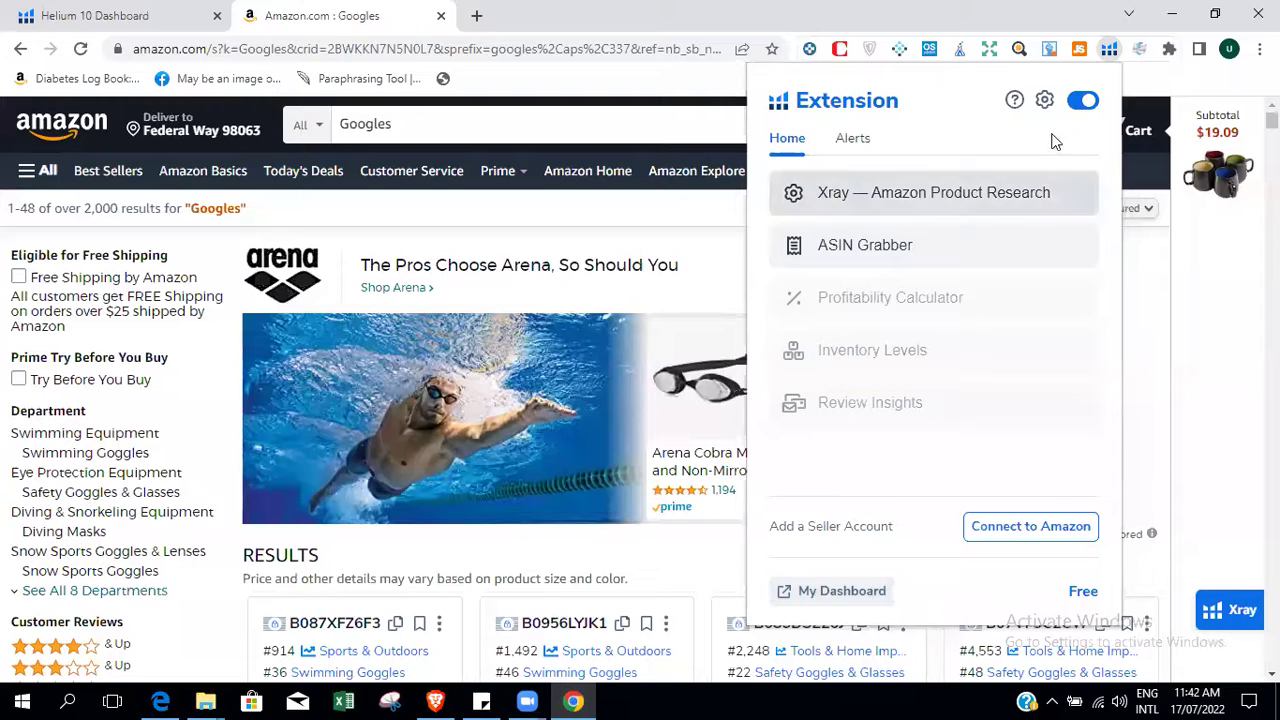
click(1045, 101)
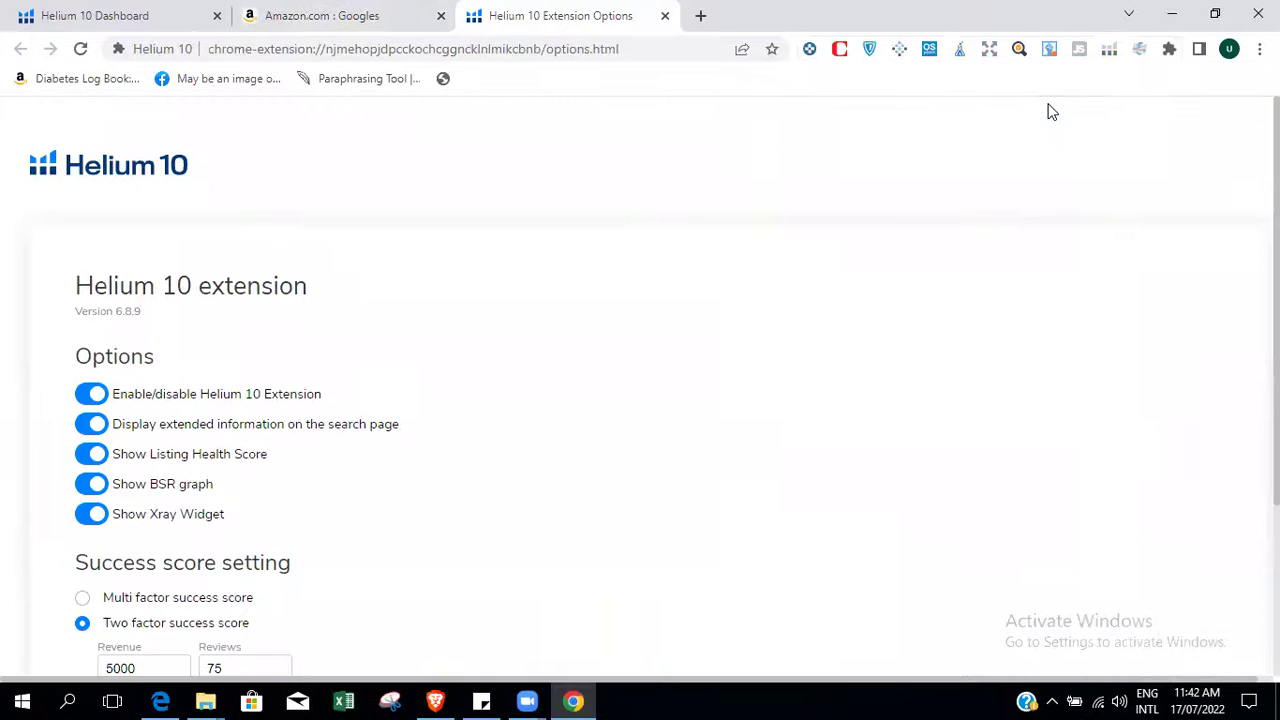
scroll(3, 378, down, 3)
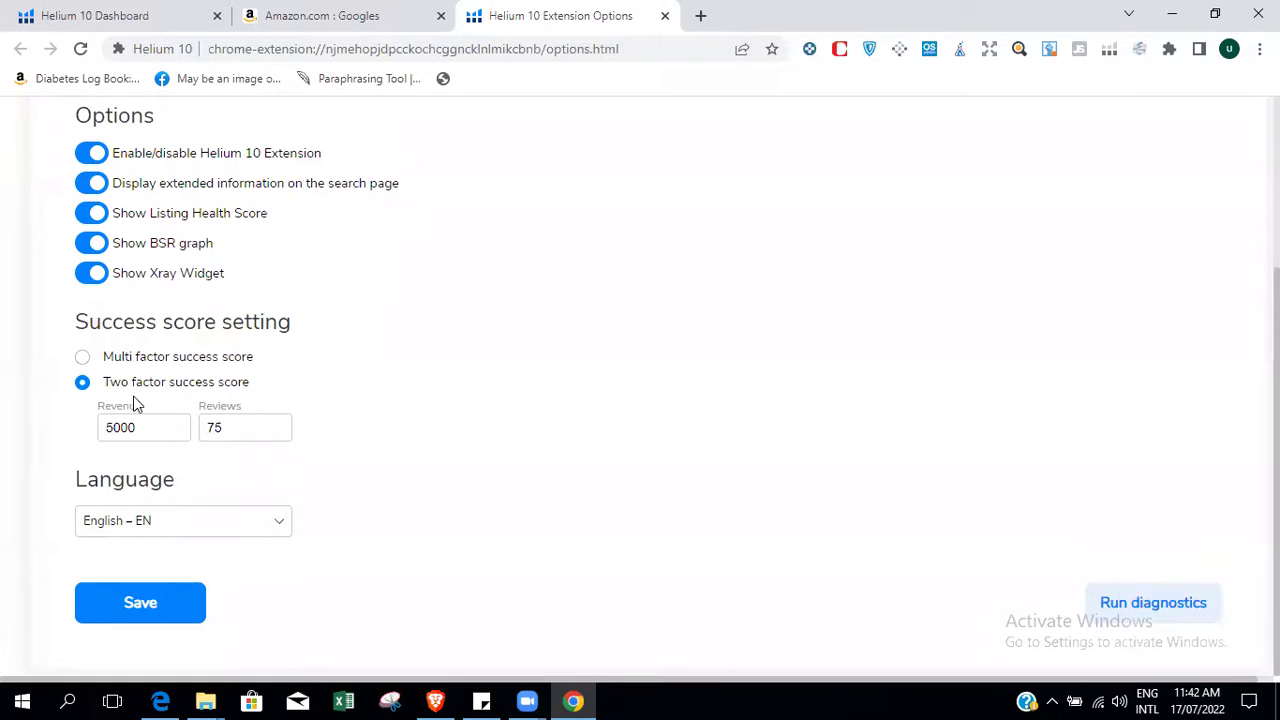
click(158, 418)
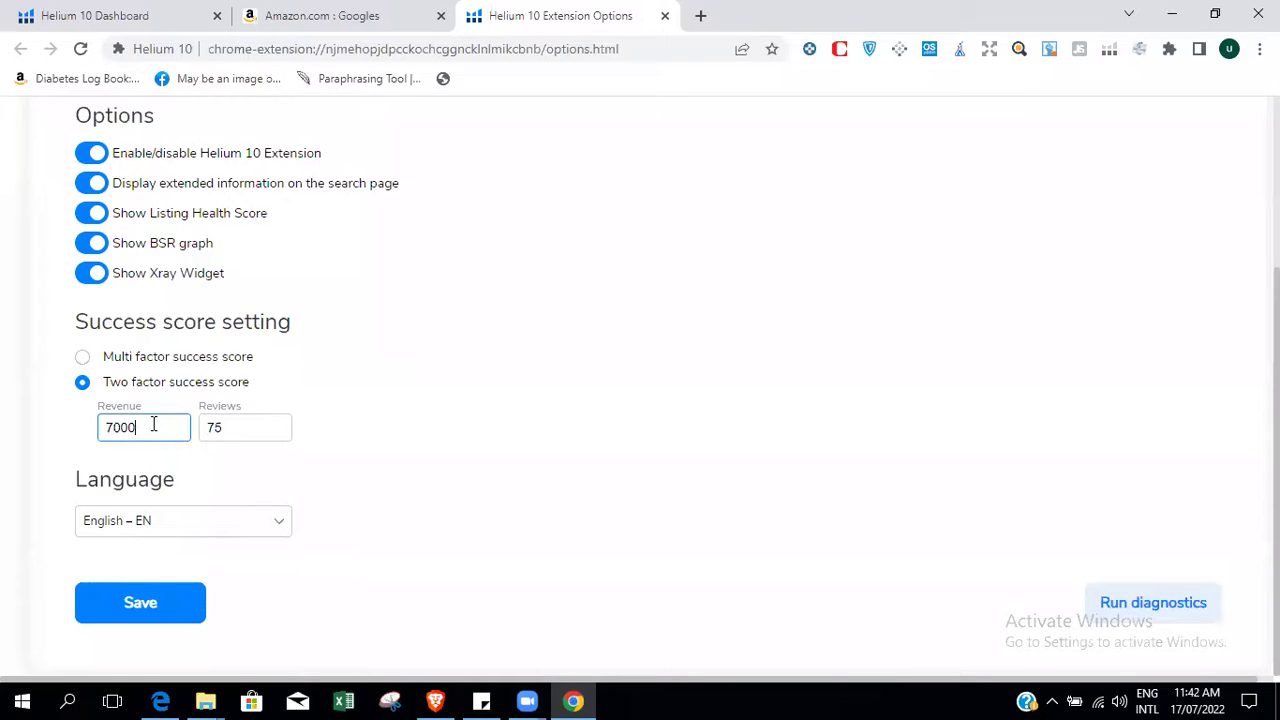
click(238, 429)
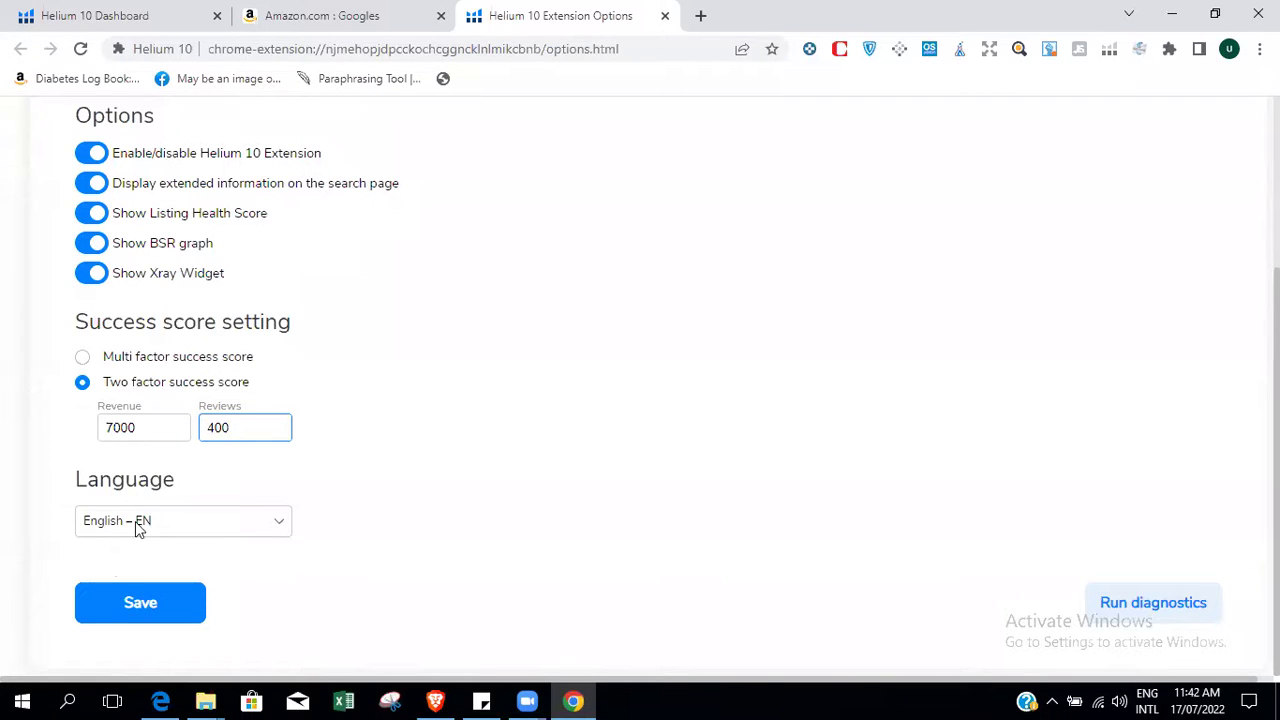
click(114, 596)
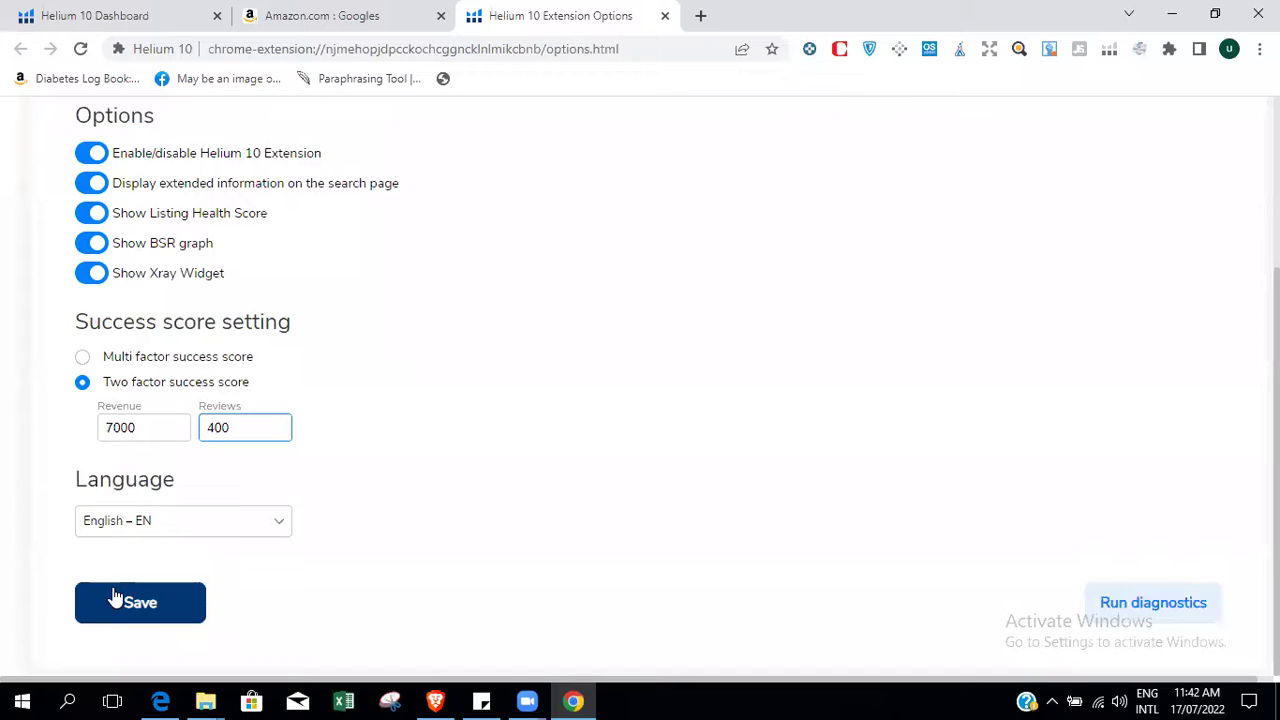
click(114, 596)
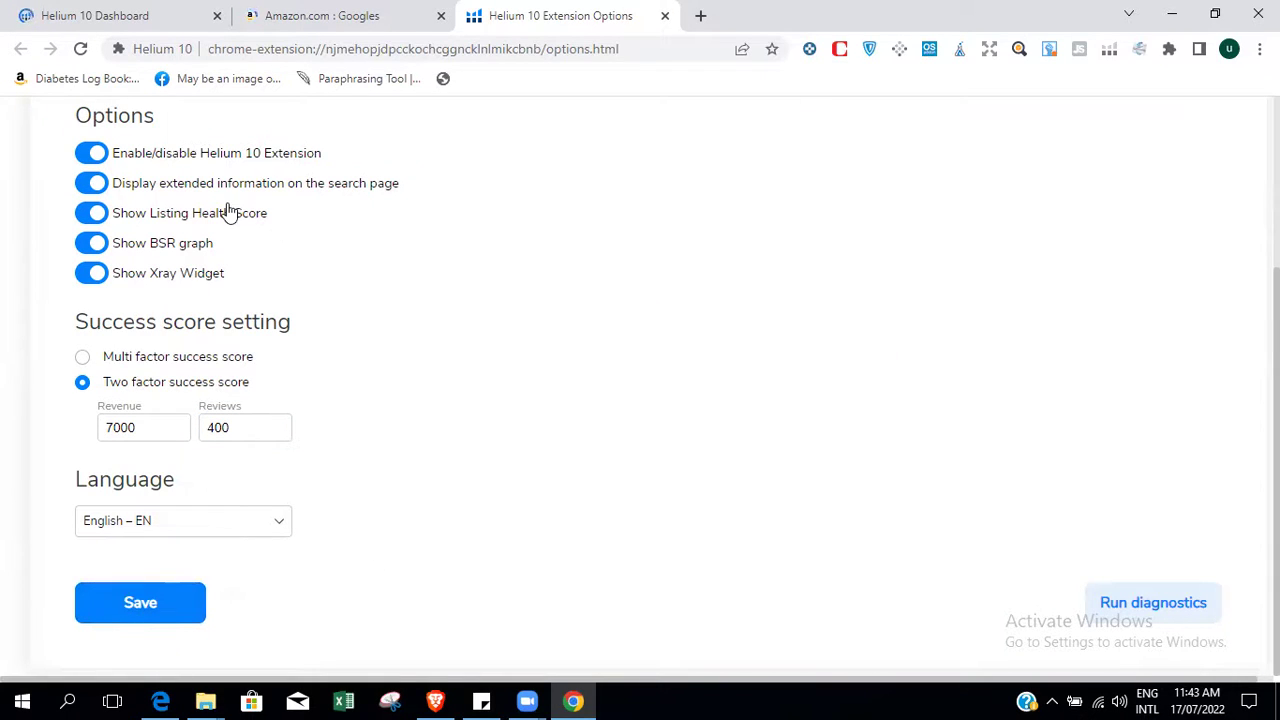
Run Xray again on the Amazon Googles results and check the revenue and reviews success score indicators.
click(320, 10)
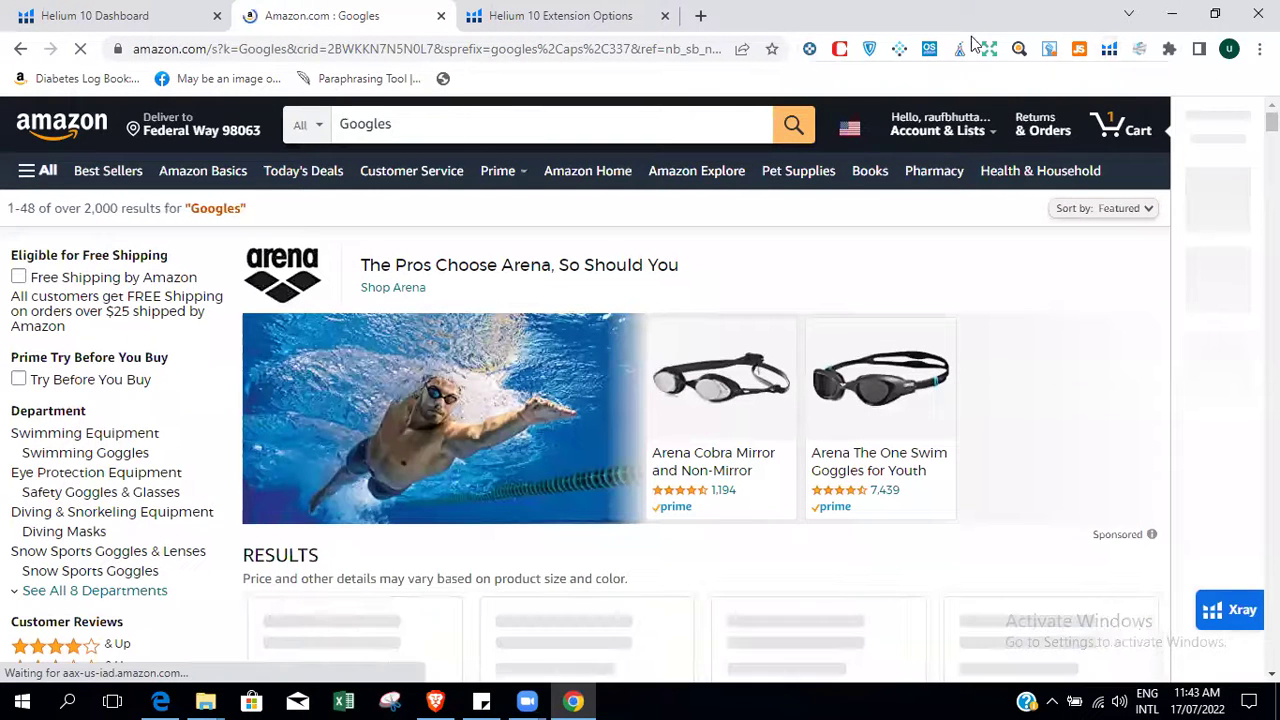
click(1110, 50)
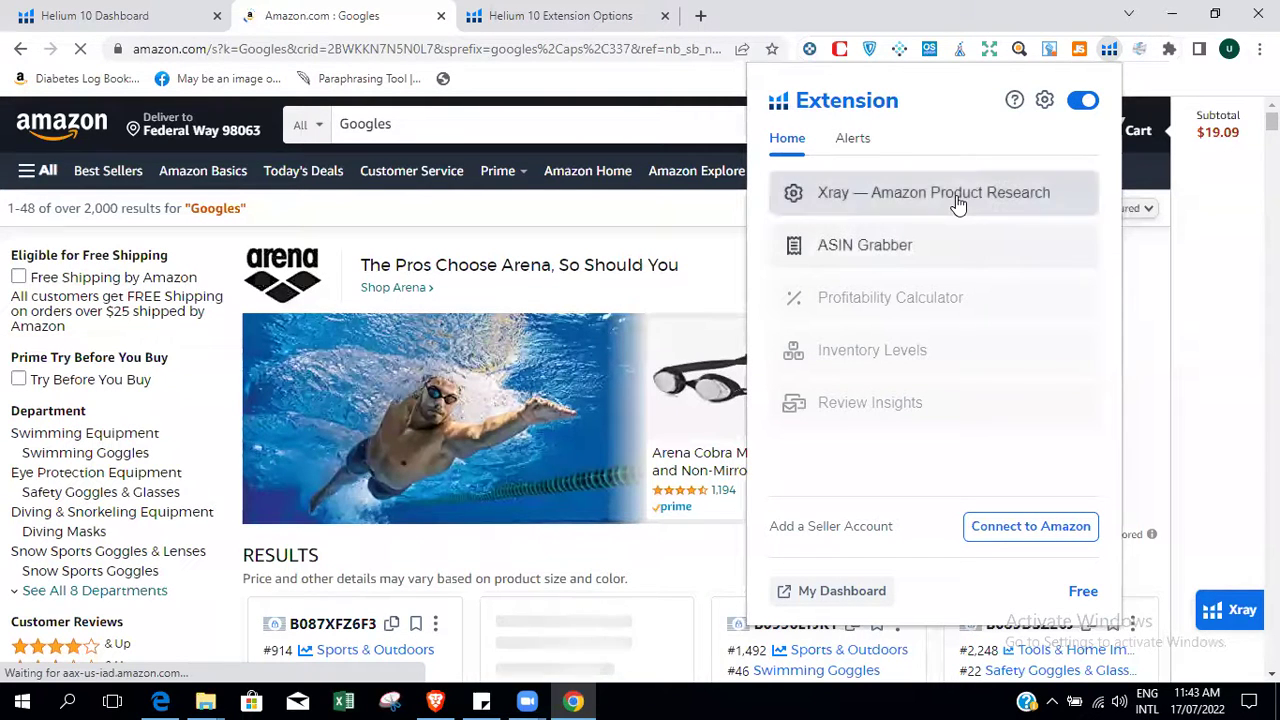
click(956, 195)
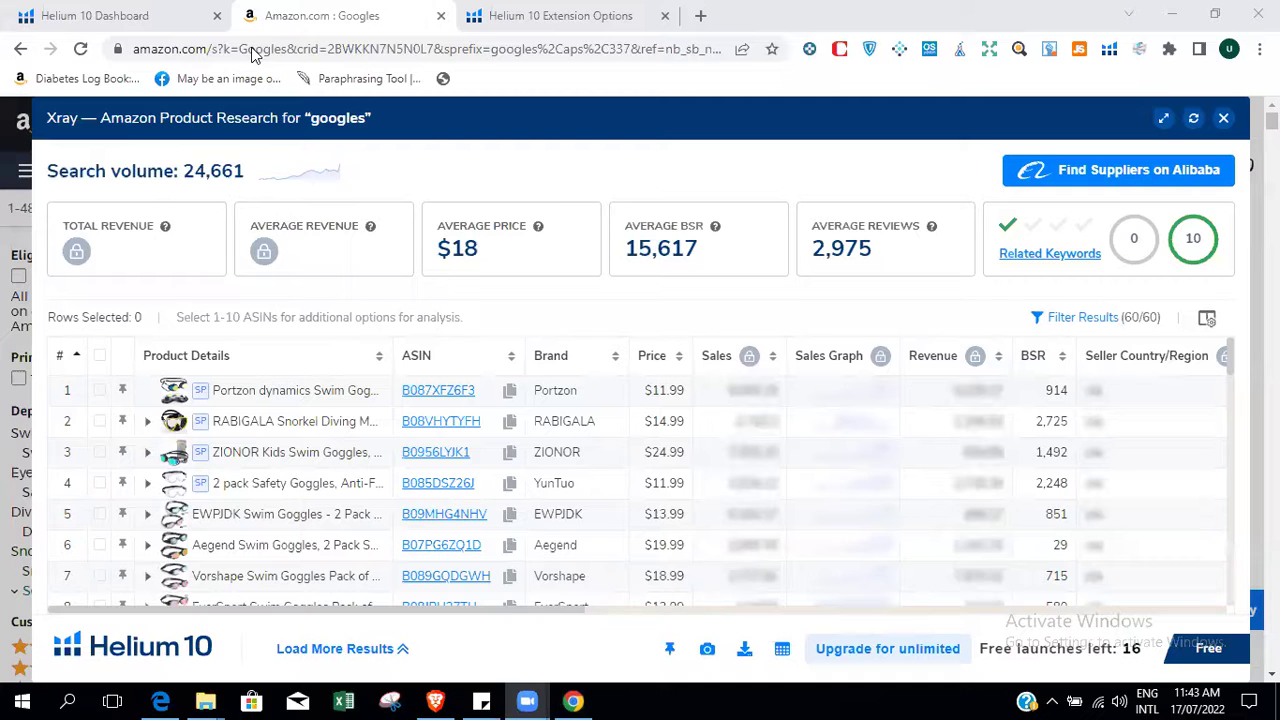
drag(551, 611, 630, 652)
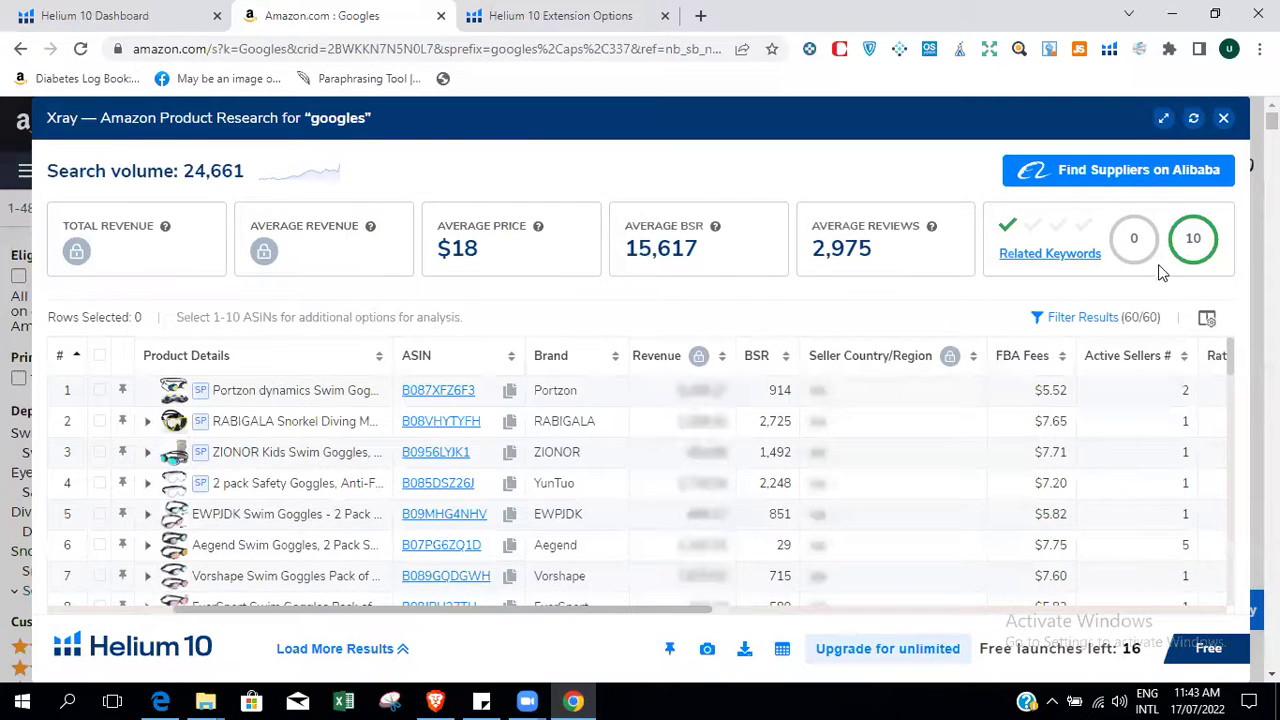
mouse_move(1196, 238)
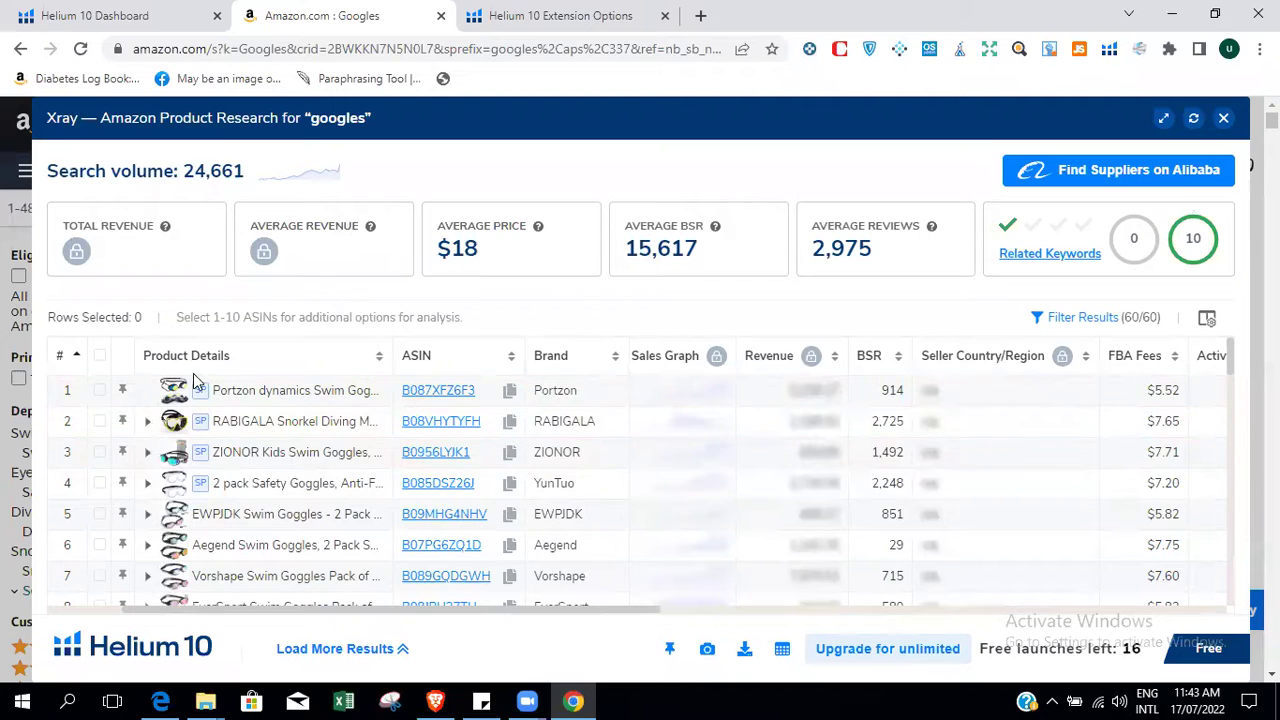
Remove the first four sponsored products from the Googles Xray results, and refresh Xray to restore them.
click(99, 390)
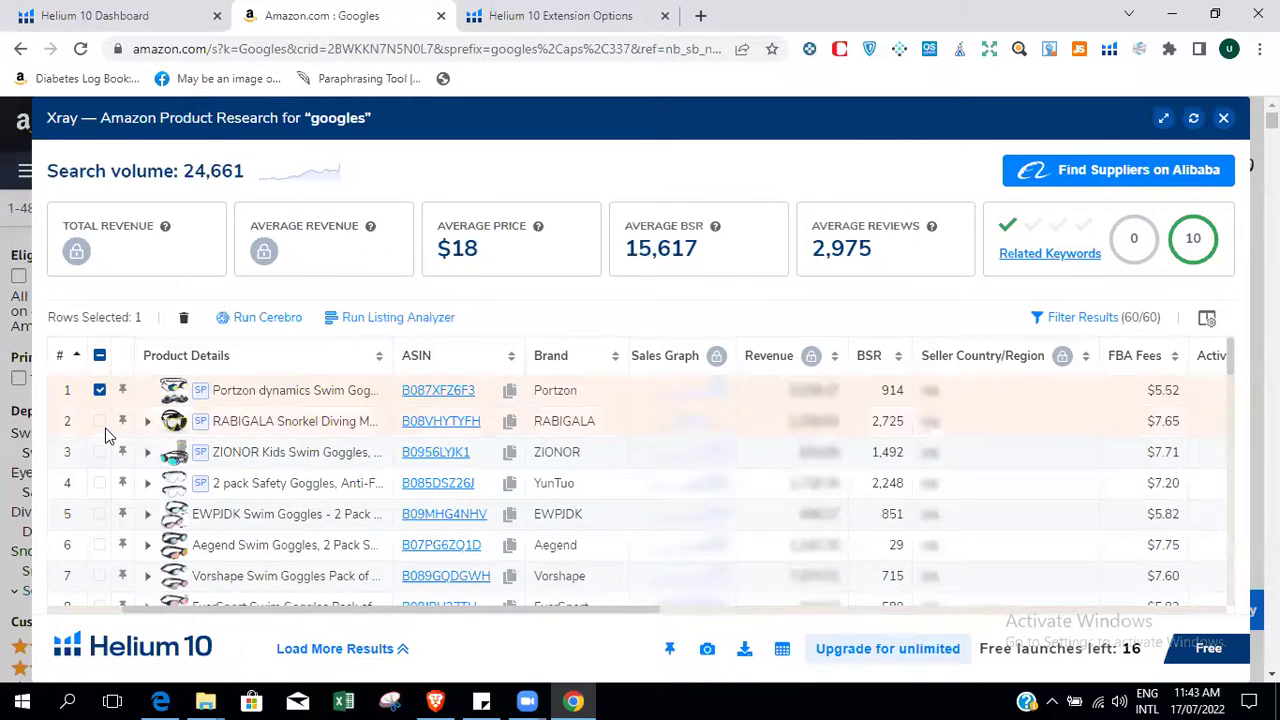
click(99, 421)
click(99, 452)
click(100, 483)
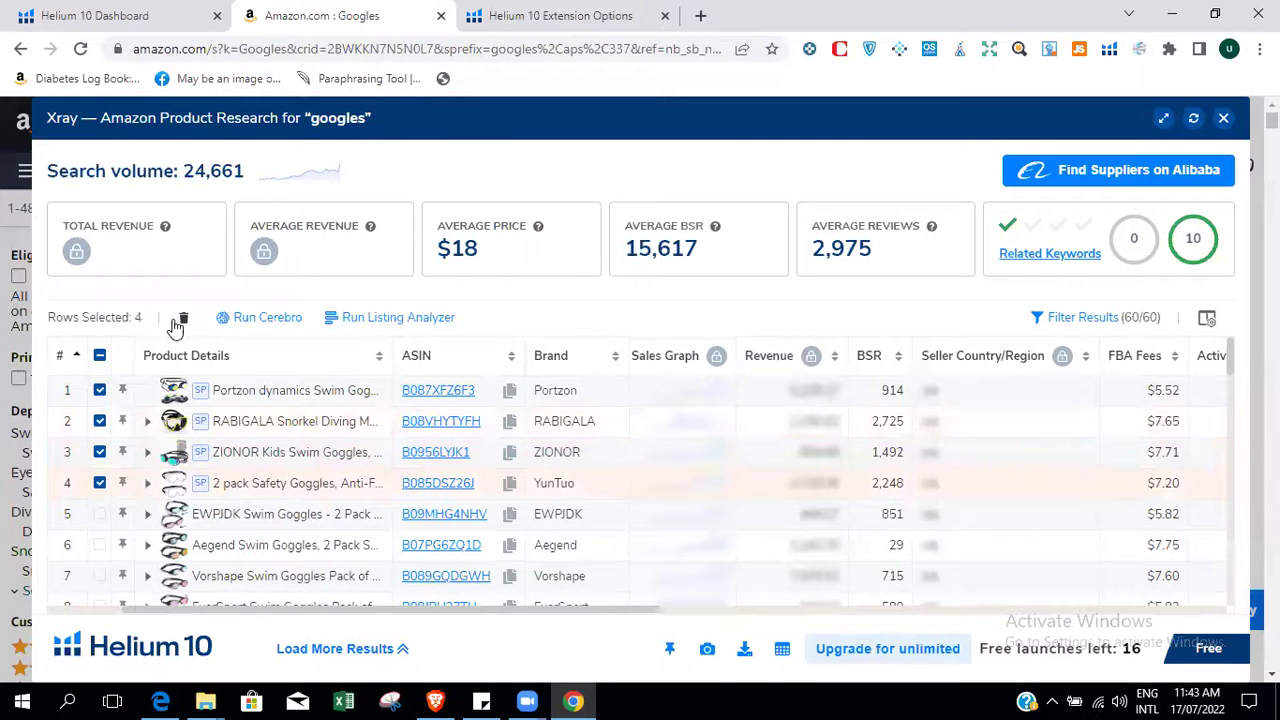
click(184, 318)
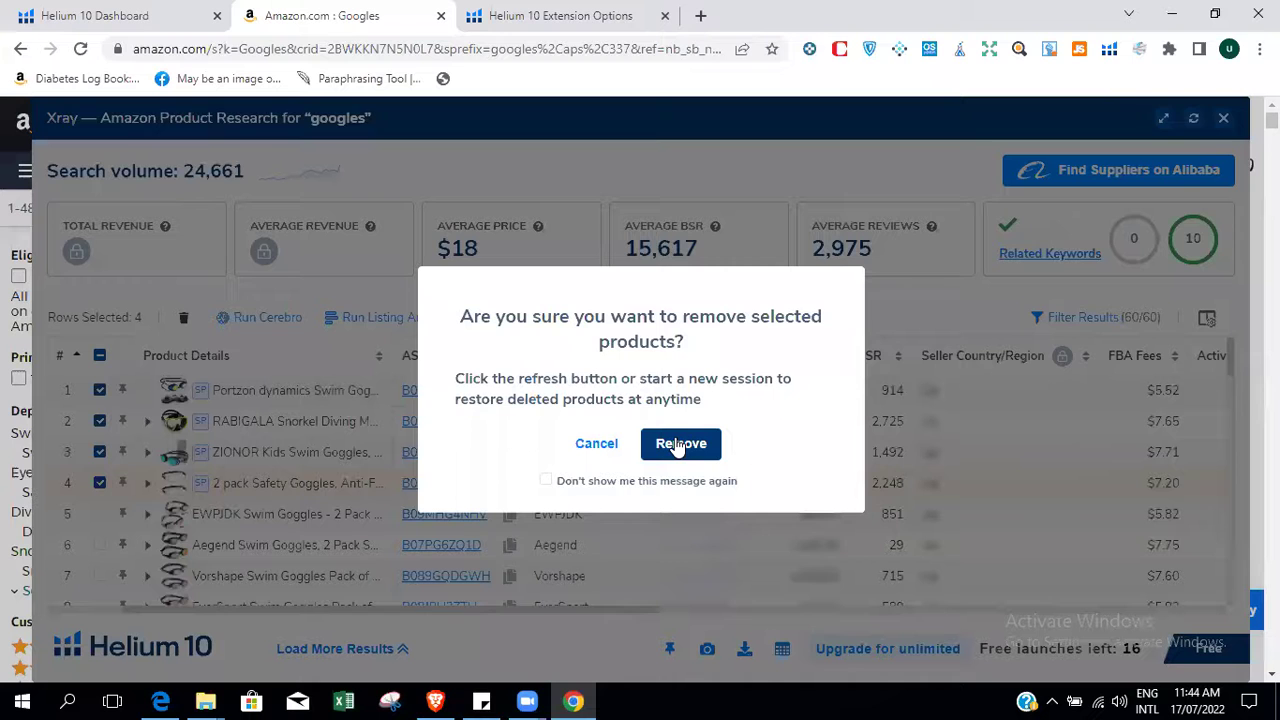
click(680, 444)
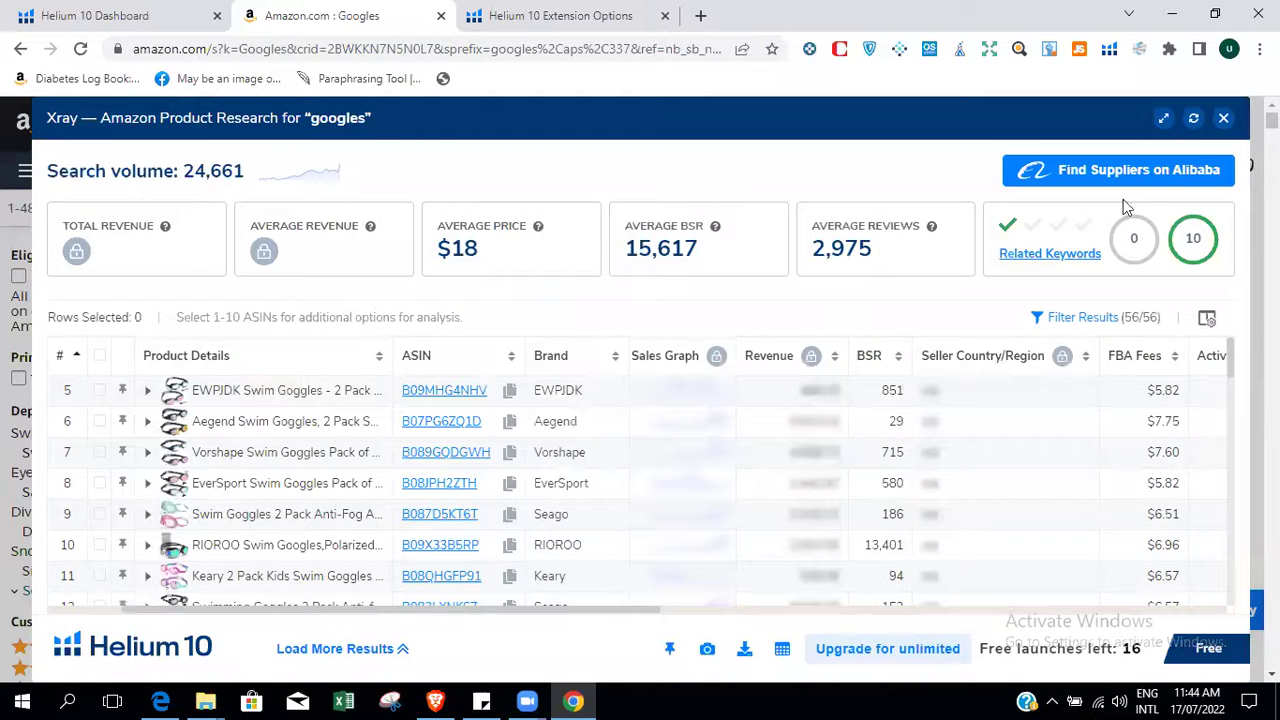
click(1194, 120)
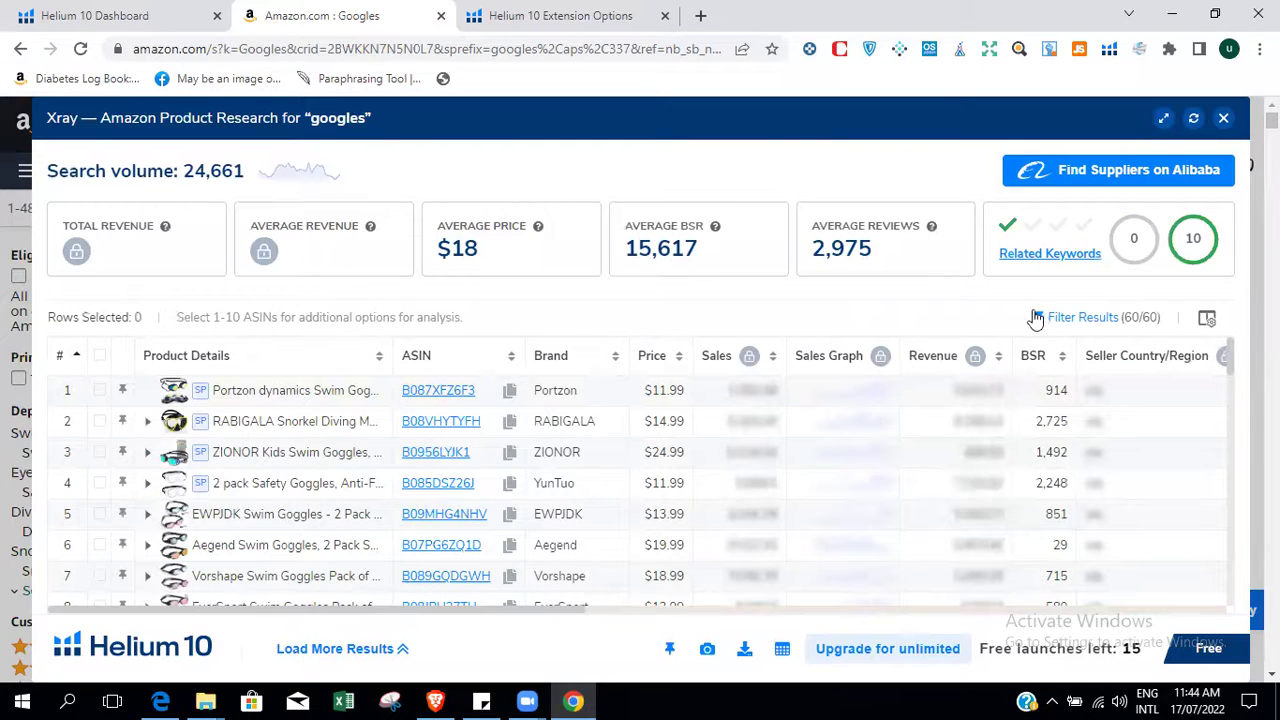
Try to open the result filters for the Googles Xray results, and close Xray.
click(1065, 316)
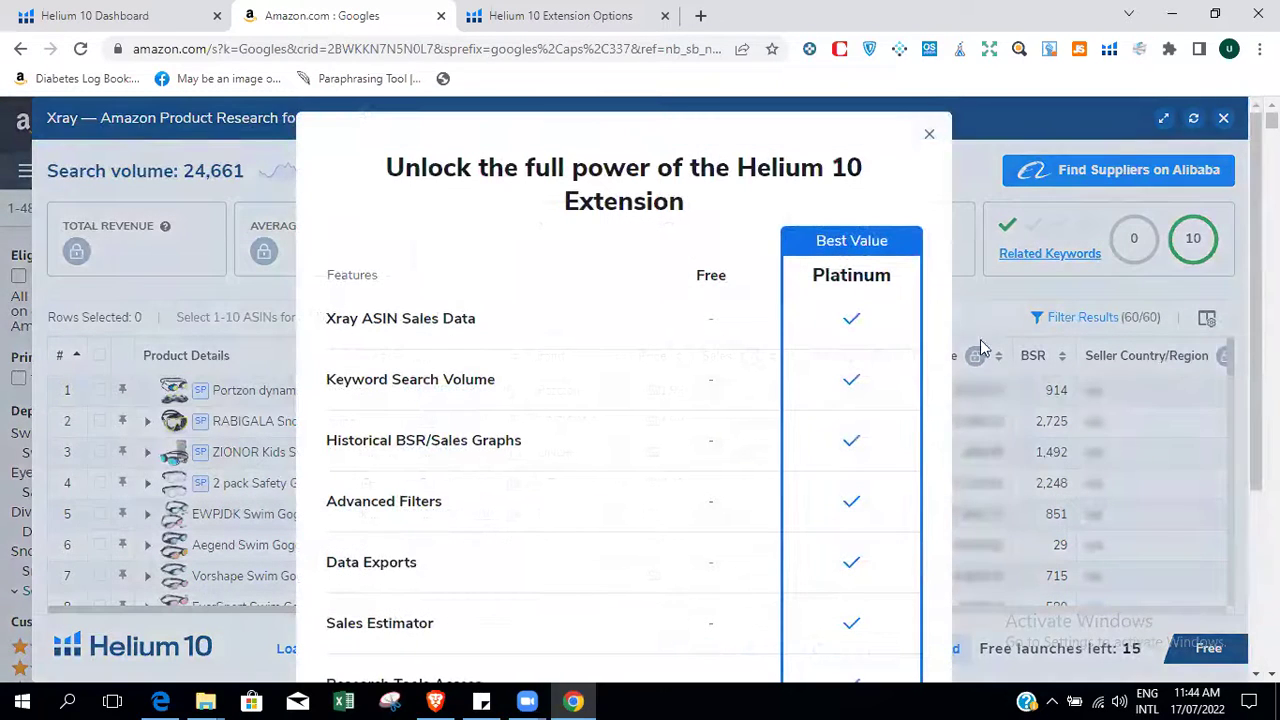
click(932, 137)
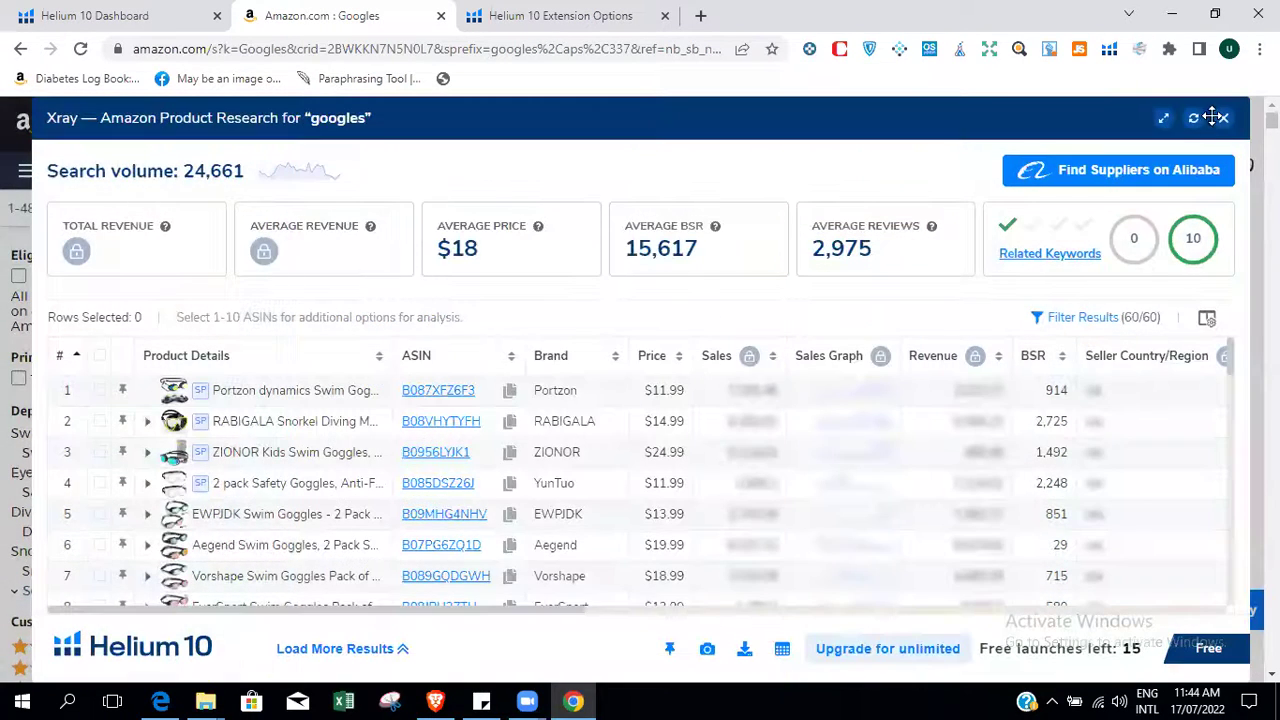
click(1223, 117)
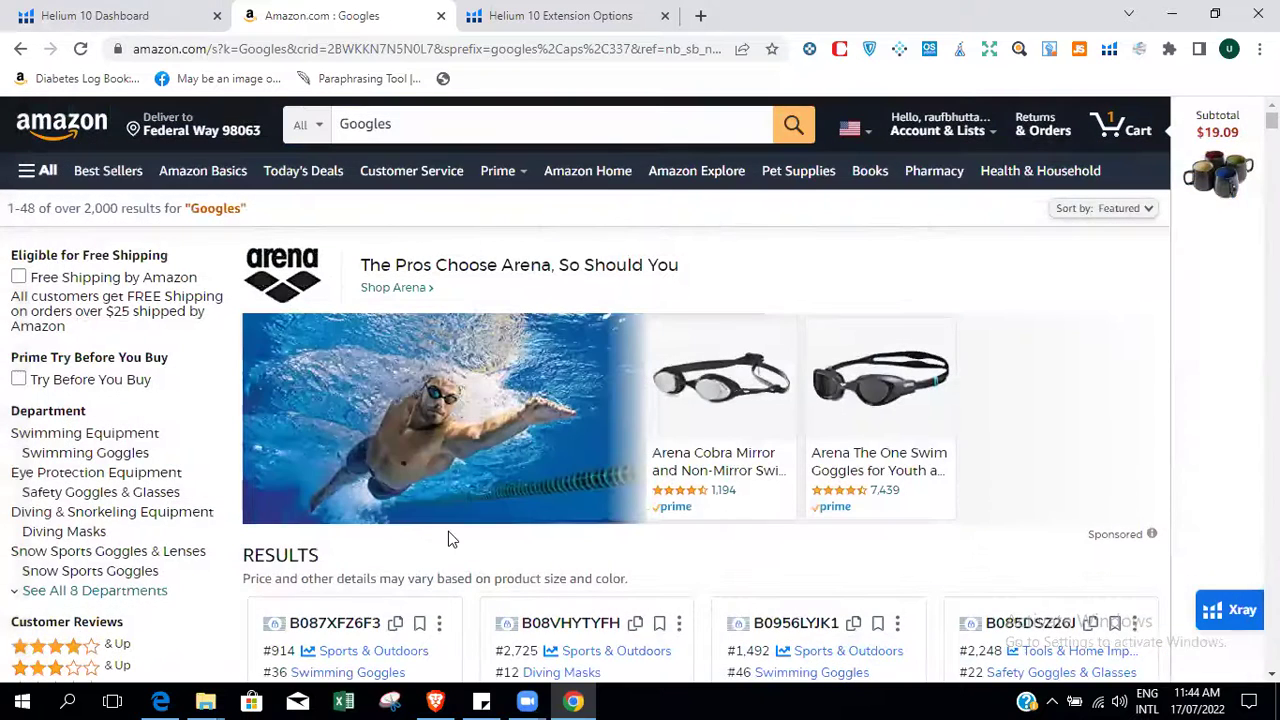
Switch to the Brave browser and run Xray product research on the Amazon "hair brush" results.
click(435, 700)
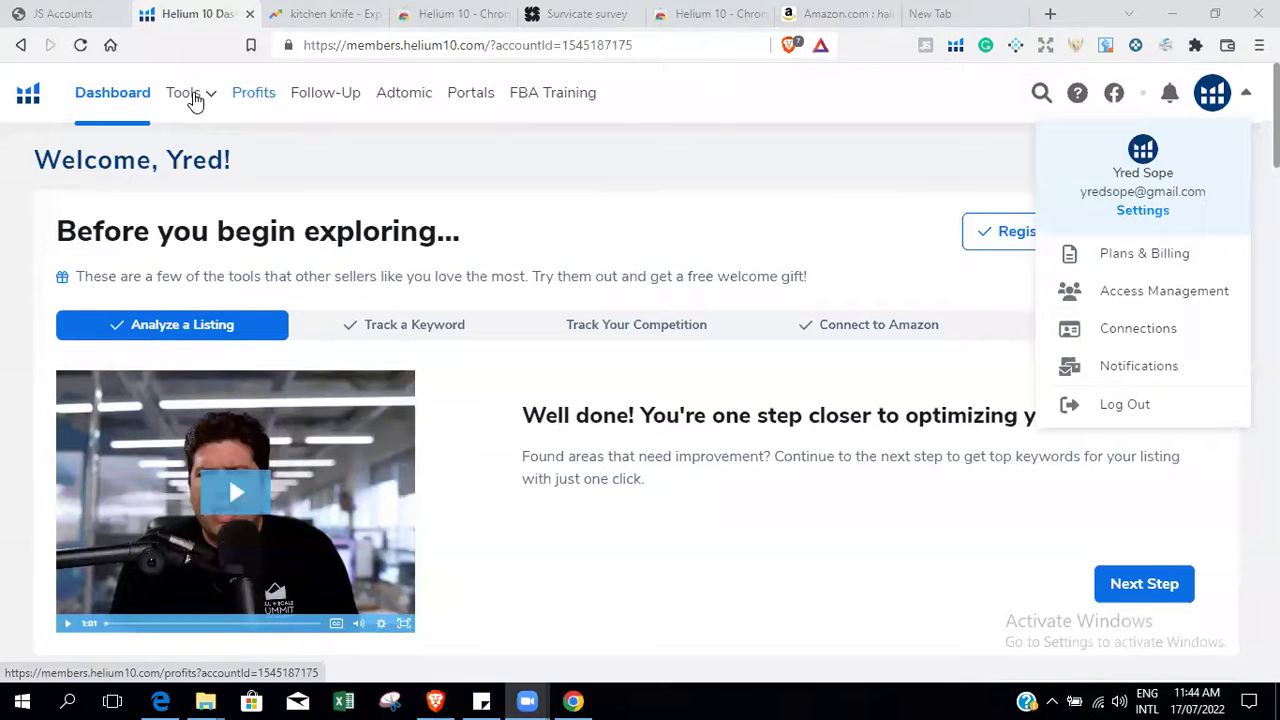
click(829, 10)
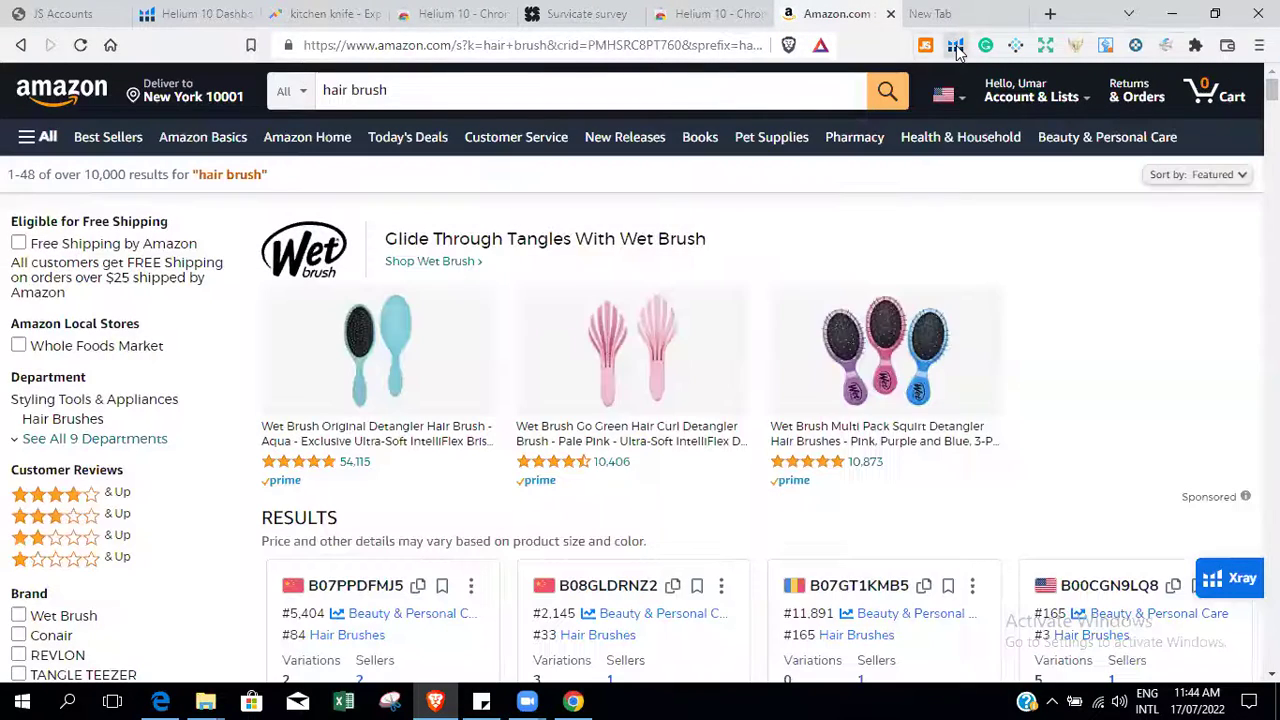
click(956, 45)
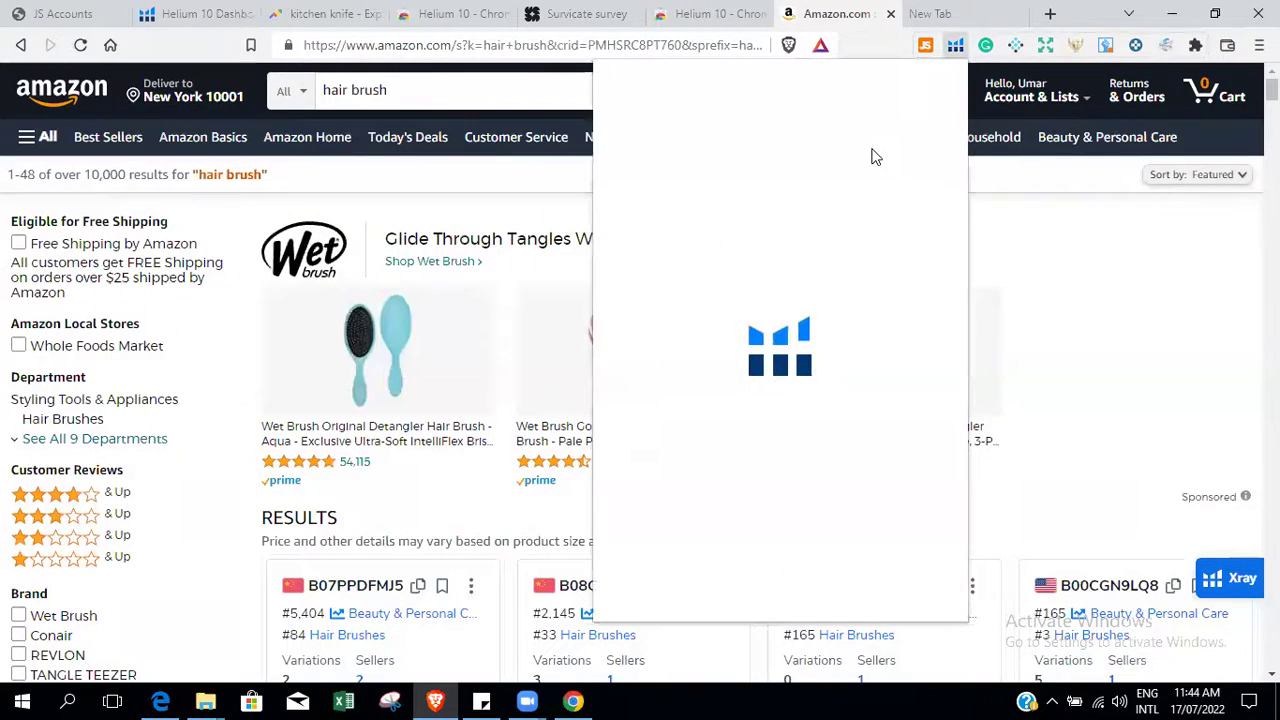
click(846, 190)
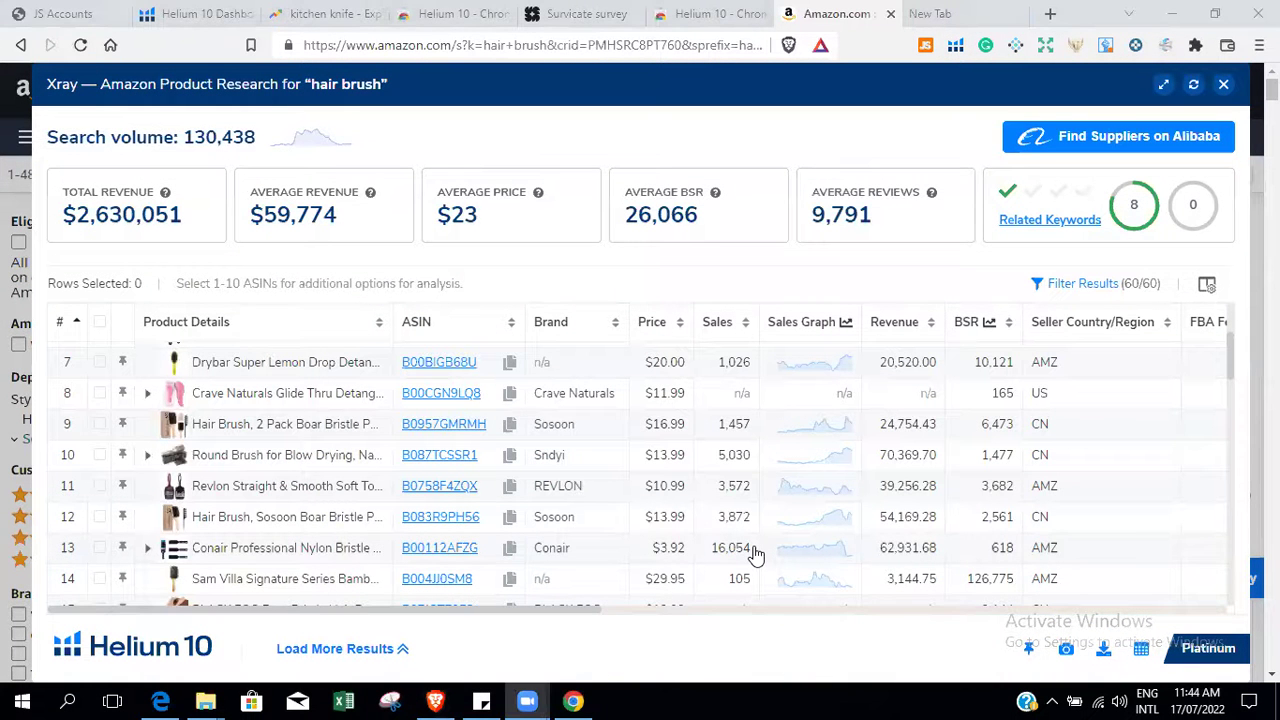
Filter the hair brush Xray results to hide sponsored products.
click(1072, 287)
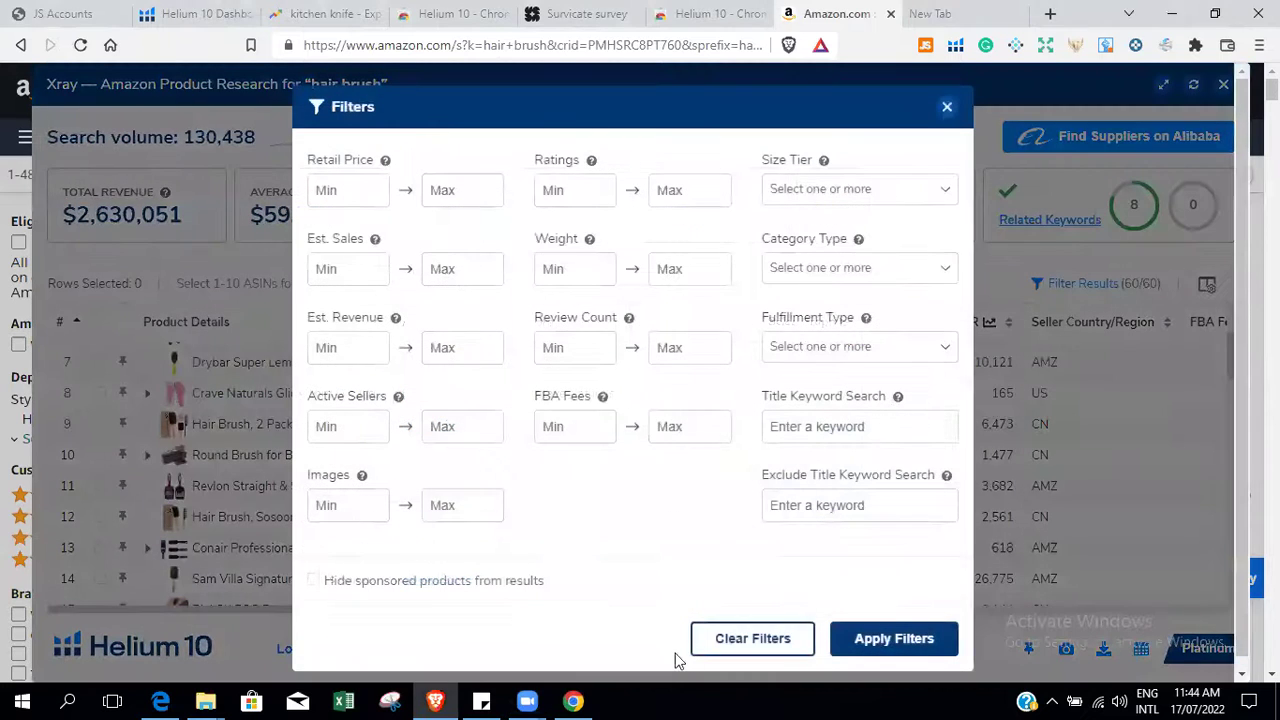
click(314, 582)
click(917, 646)
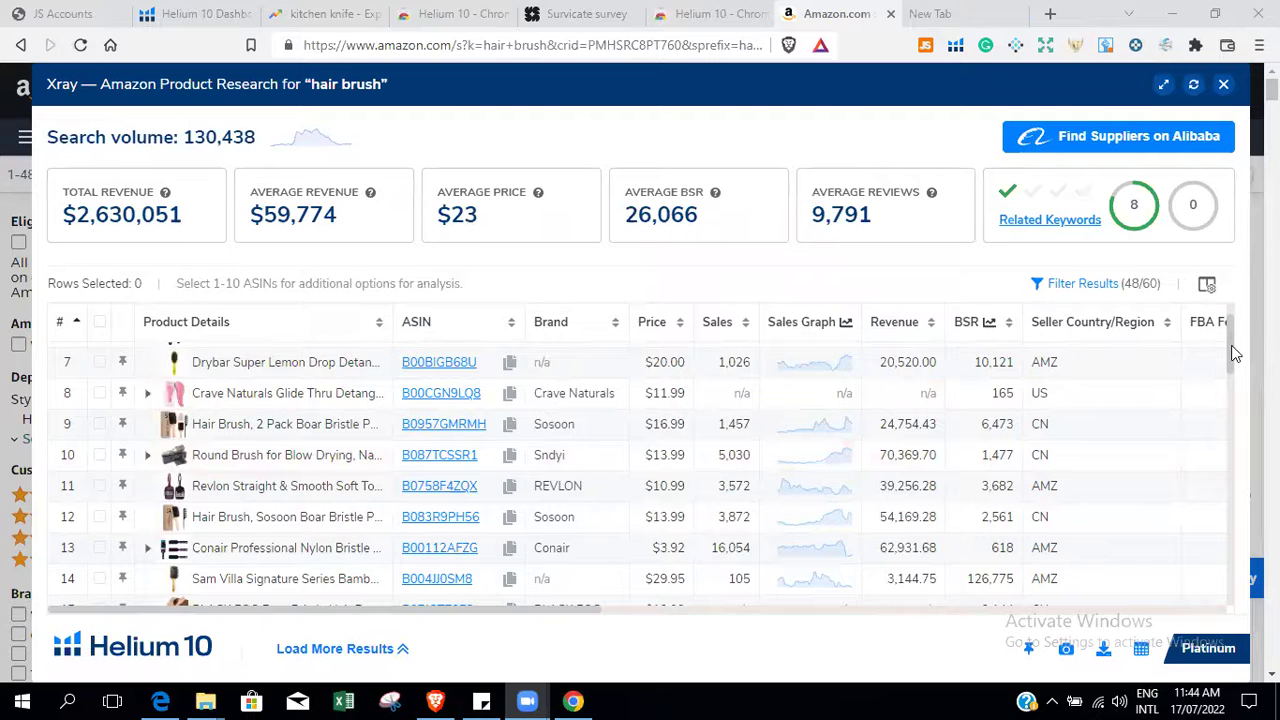
Check the filtered hair brush products and the revenue and reviews success score indicators, and close Xray.
scroll(1235, 342, up, 1)
drag(1235, 342, 1235, 330)
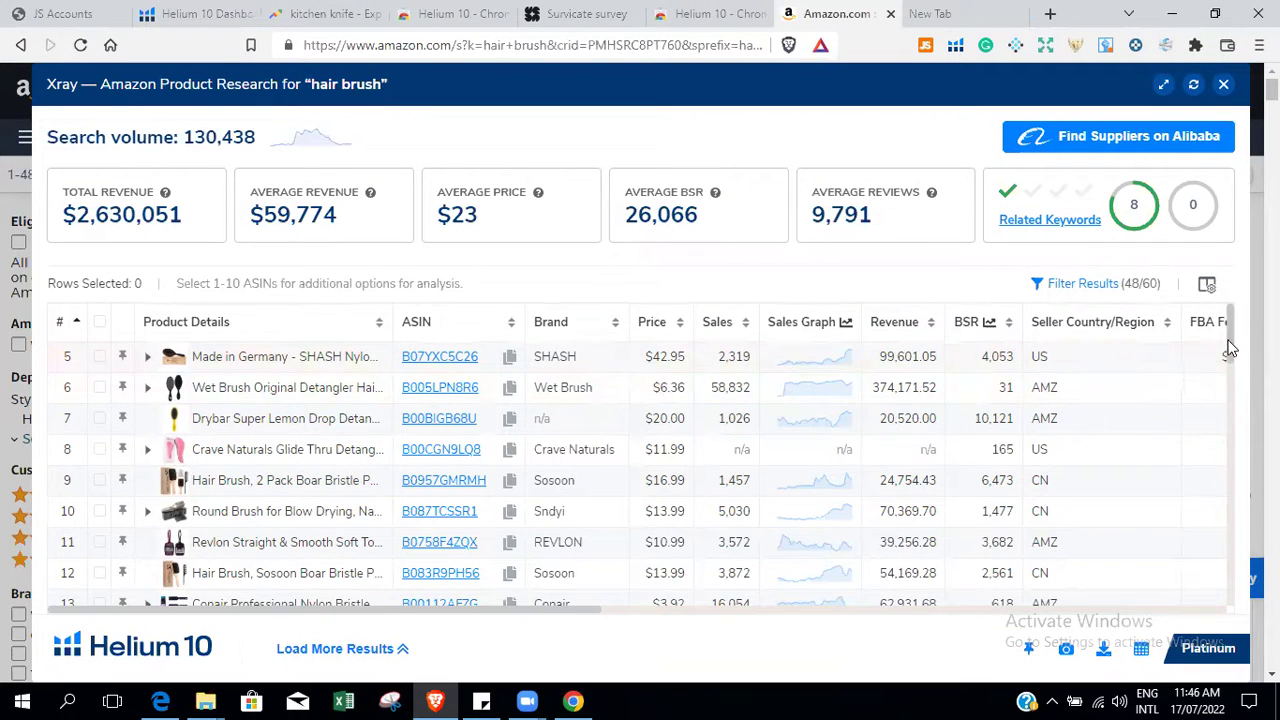
mouse_move(1230, 347)
mouse_down()
mouse_move(1227, 369)
mouse_move(1224, 315)
mouse_move(1228, 341)
mouse_move(1240, 330)
mouse_up()
mouse_move(1145, 220)
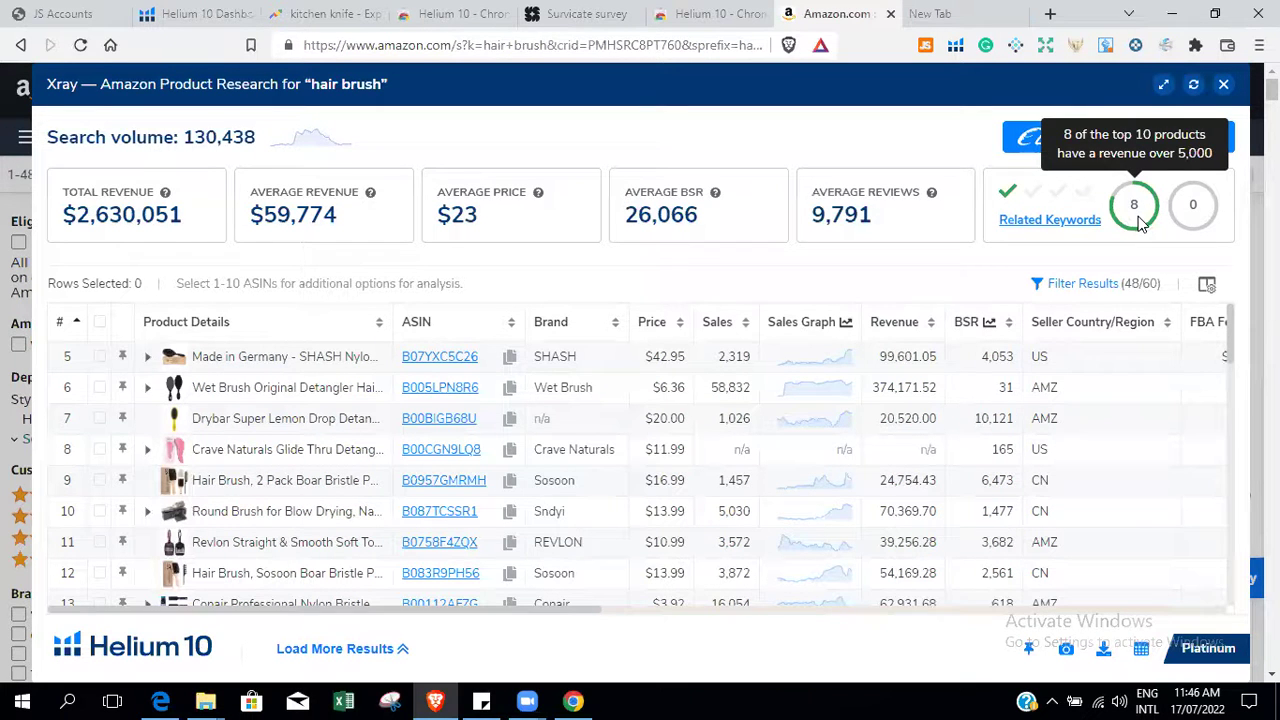
mouse_move(1195, 212)
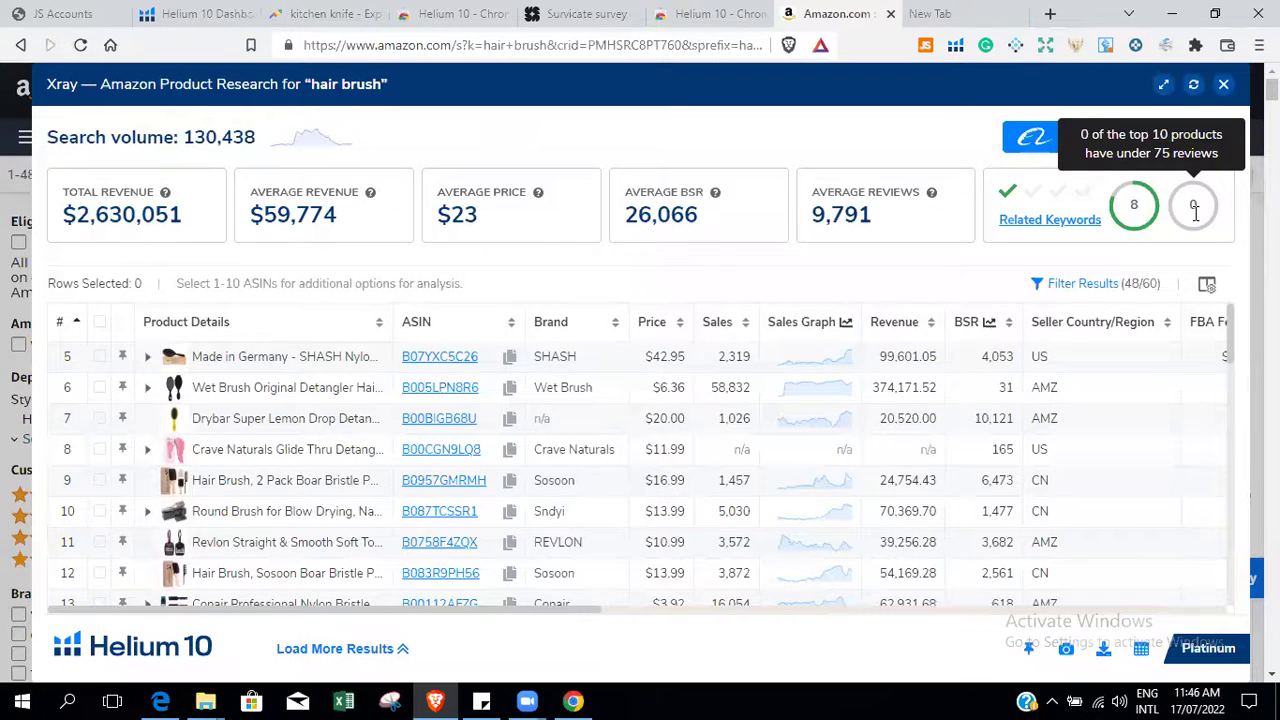
click(1223, 85)
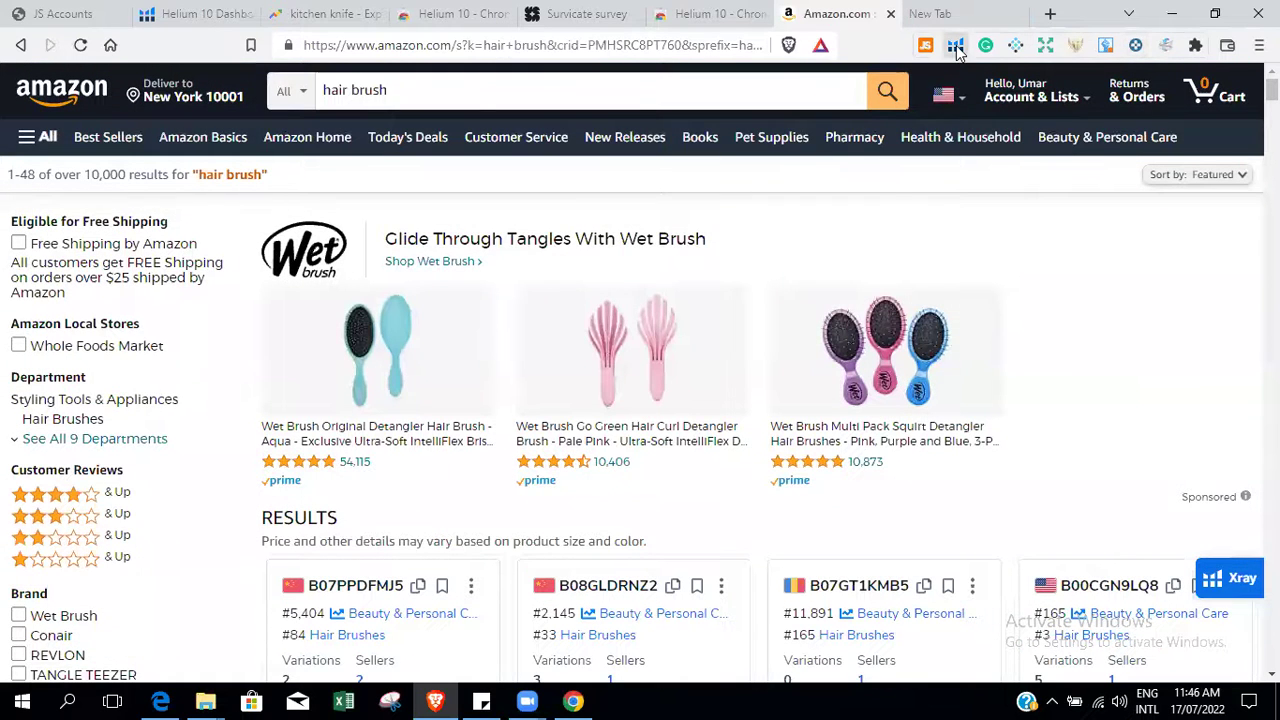
Open the Helium 10 extension settings and set the two factor success score's revenue threshold to 7000.
click(956, 45)
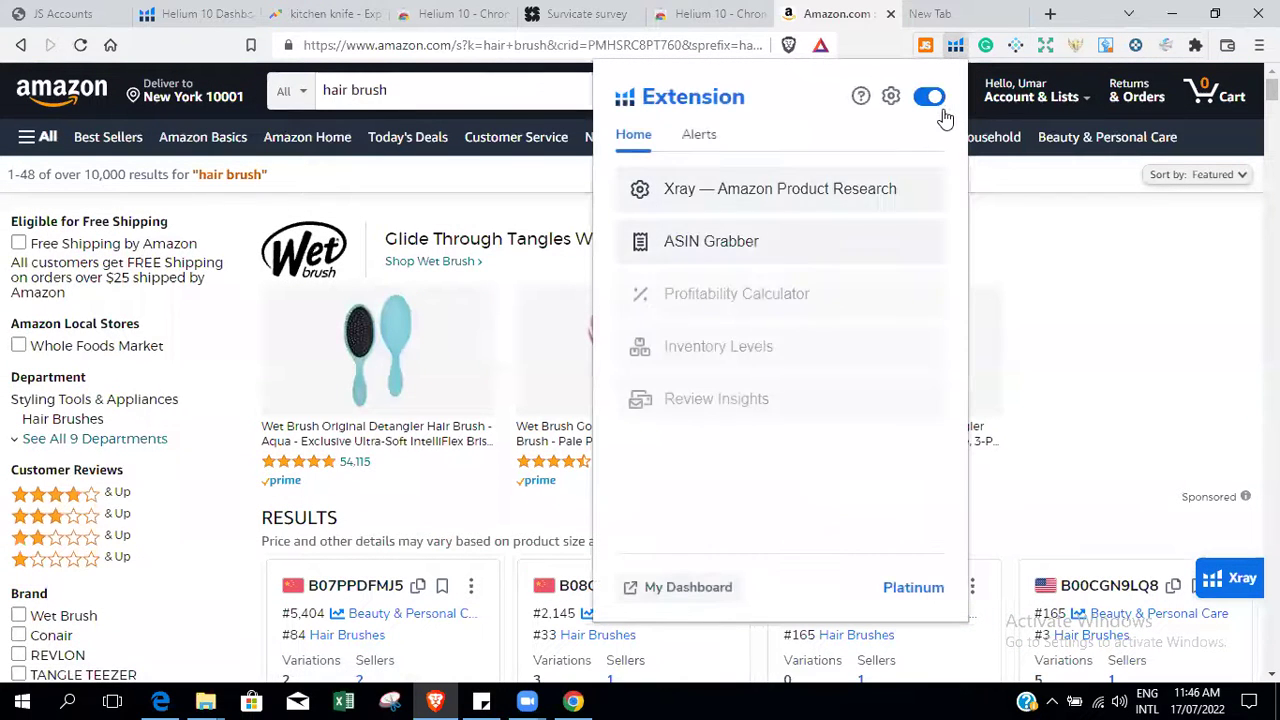
click(890, 96)
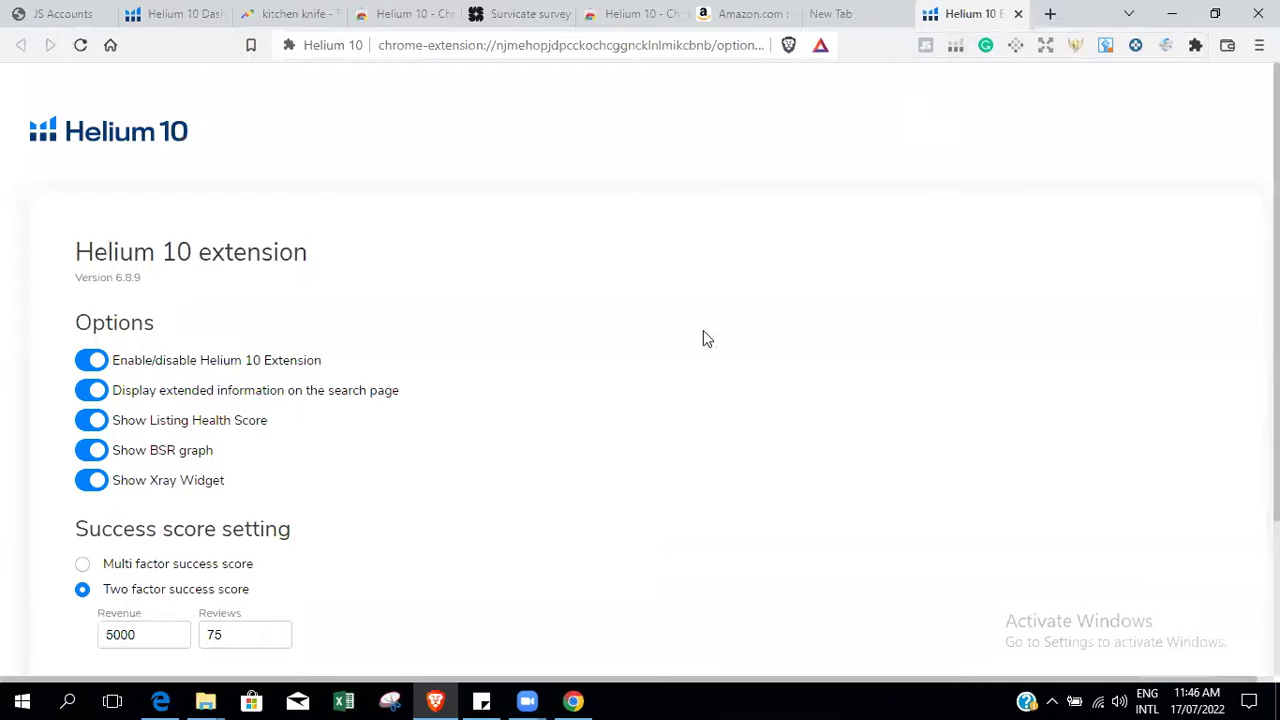
scroll(1276, 328, down, 2)
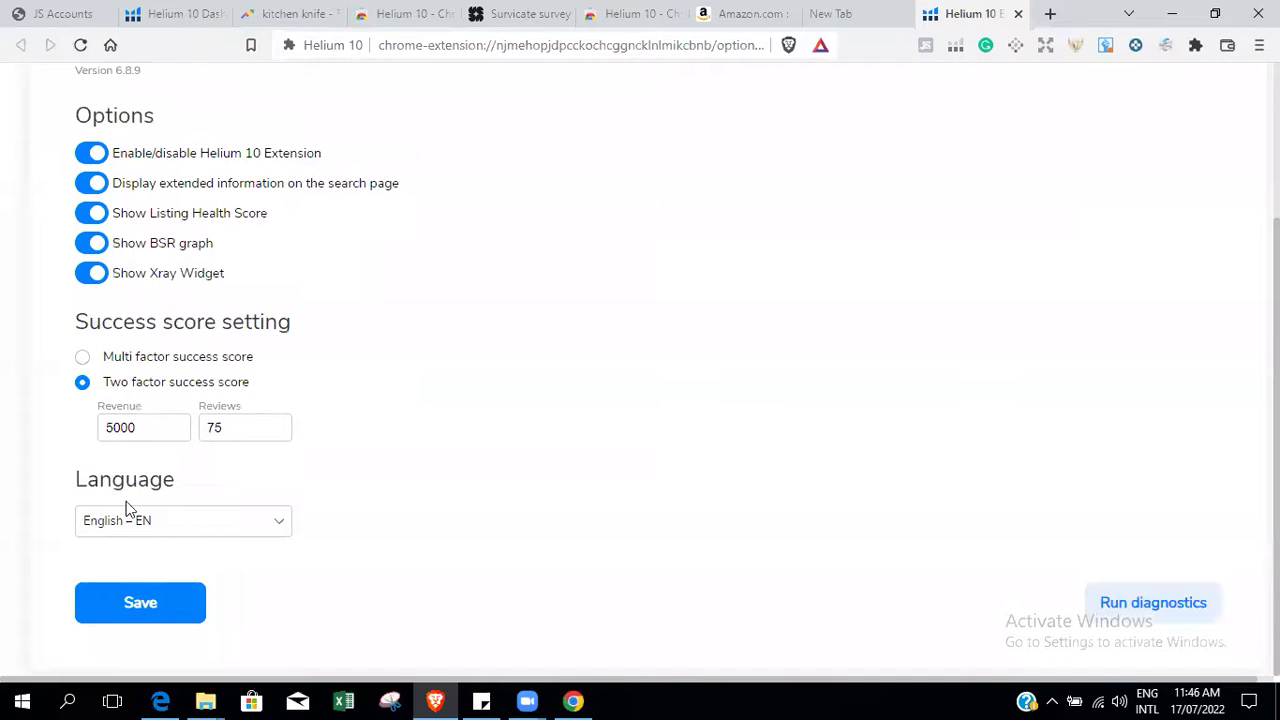
click(137, 428)
key(BackSpace)
key(BackSpace)
key(BackSpace)
key(BackSpace)
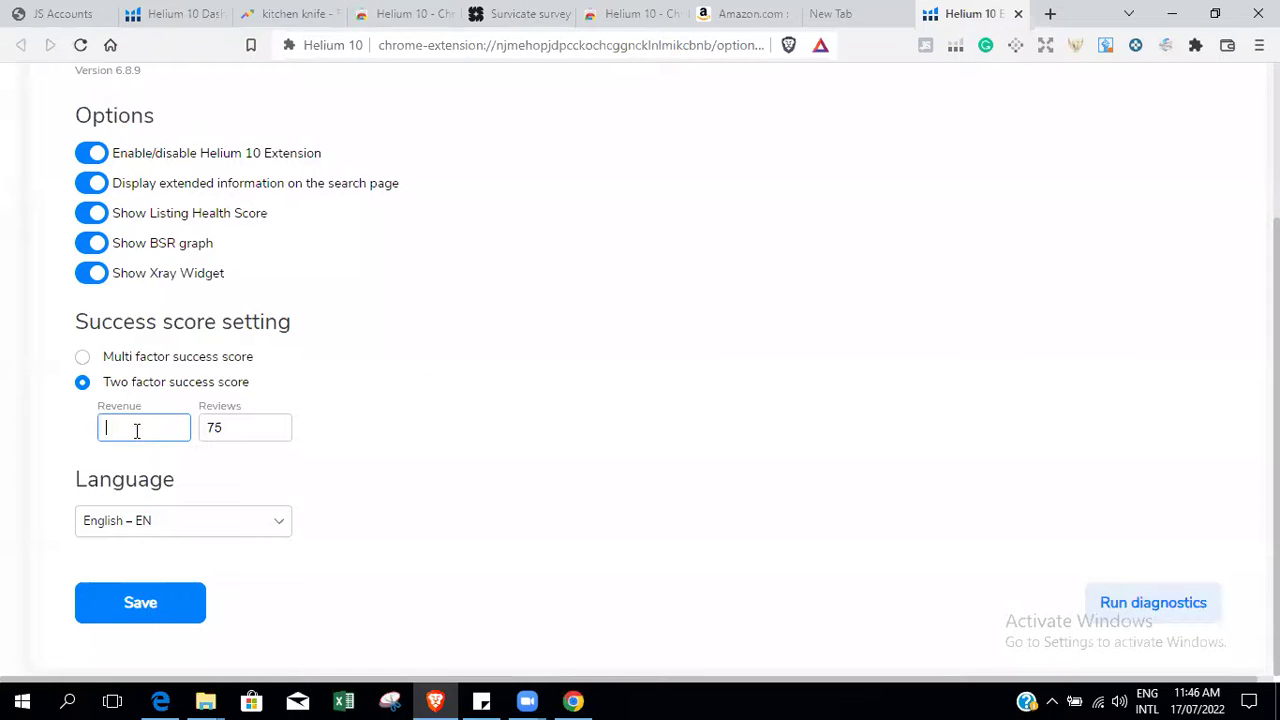
text(7000)
Set the success score's reviews threshold to 400 and save the extension options.
click(236, 427)
key(BackSpace)
key(BackSpace)
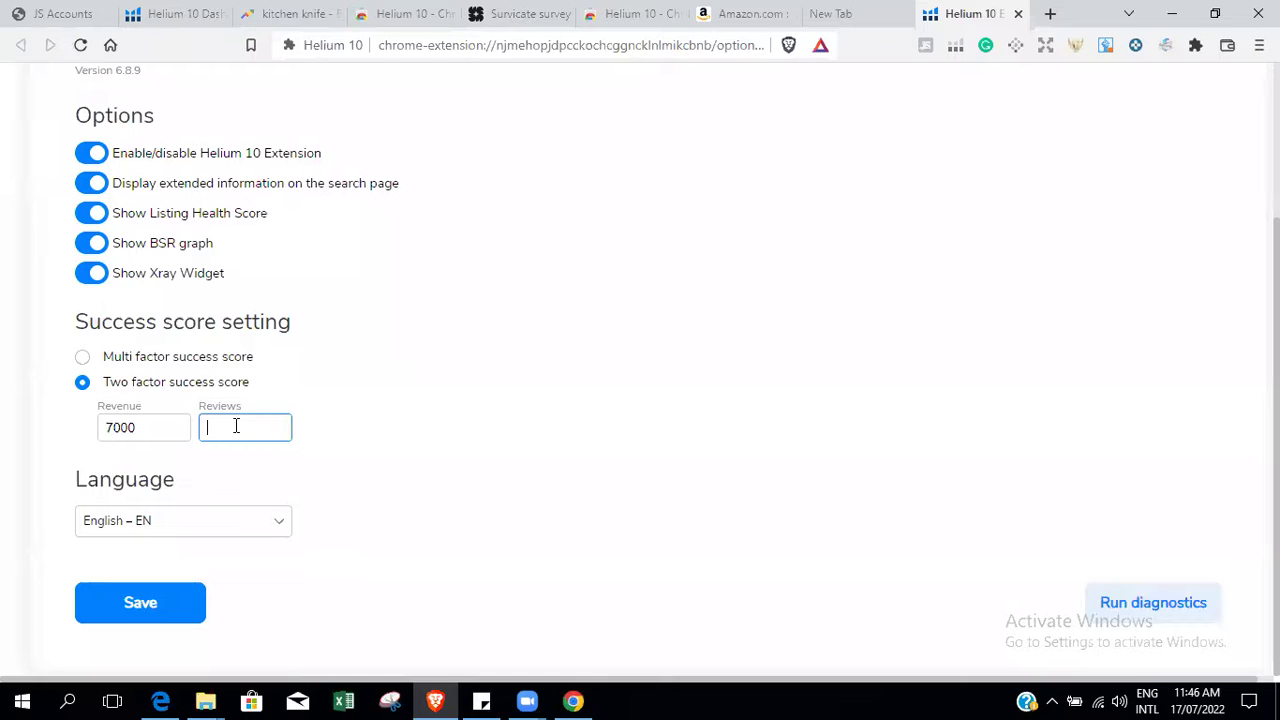
text(4000)
key(BackSpace)
click(128, 598)
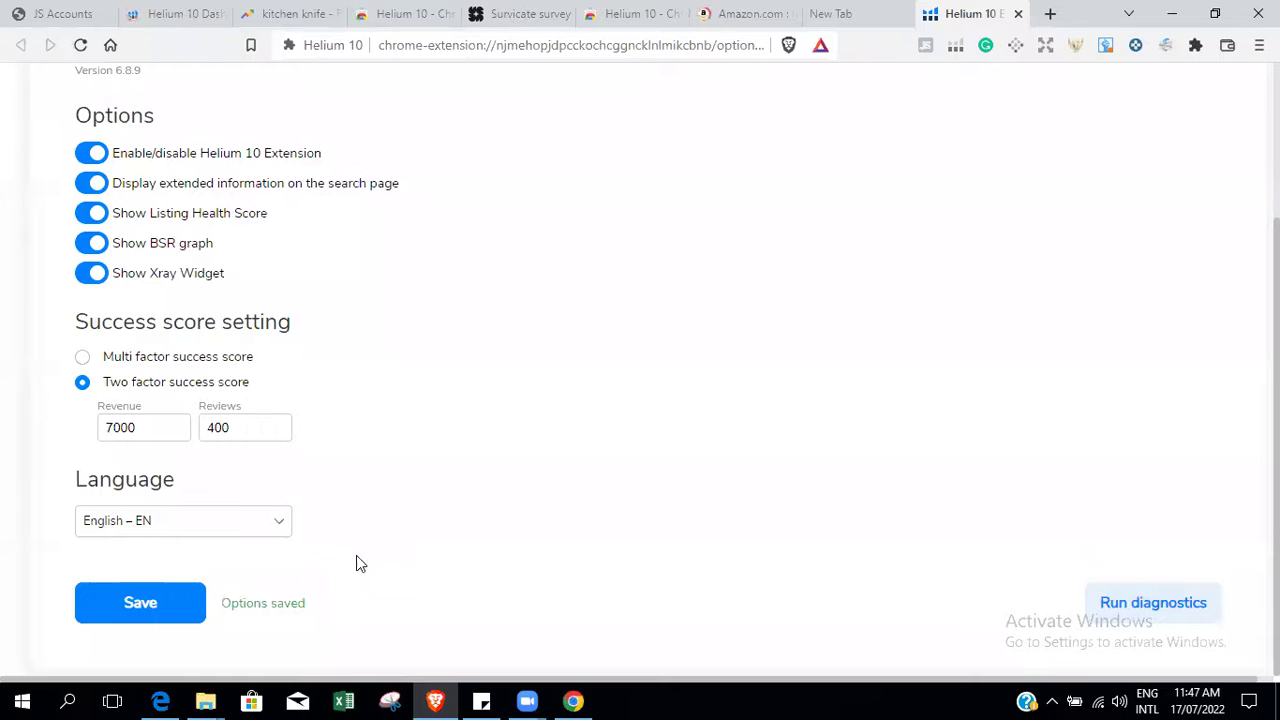
Return to the Amazon hair brush results, try to run Xray product research on them, and close Xray.
click(746, 10)
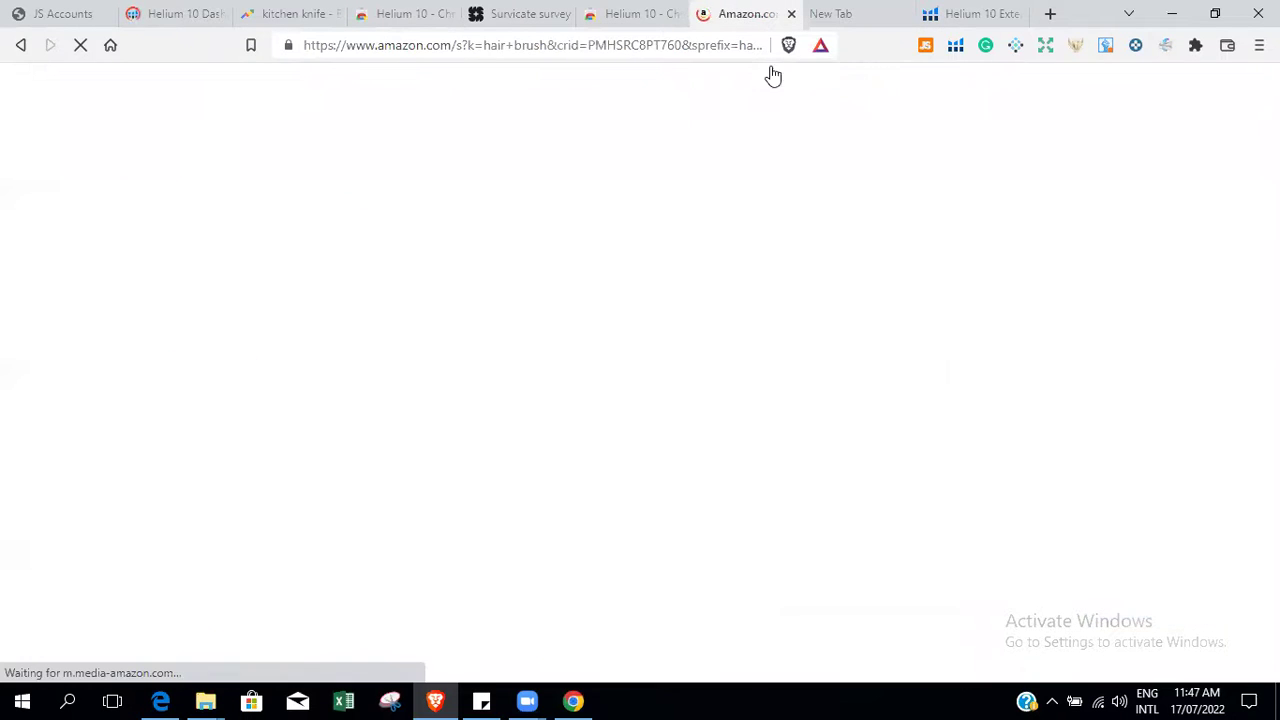
click(955, 47)
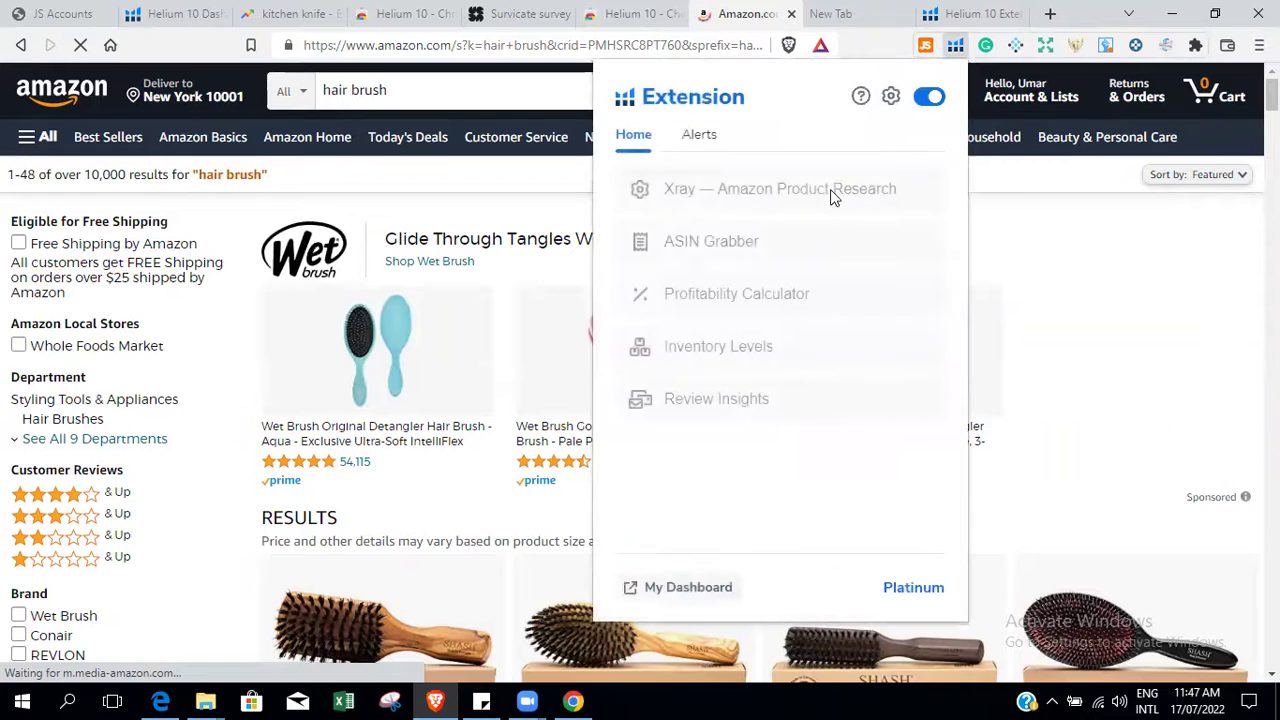
click(815, 190)
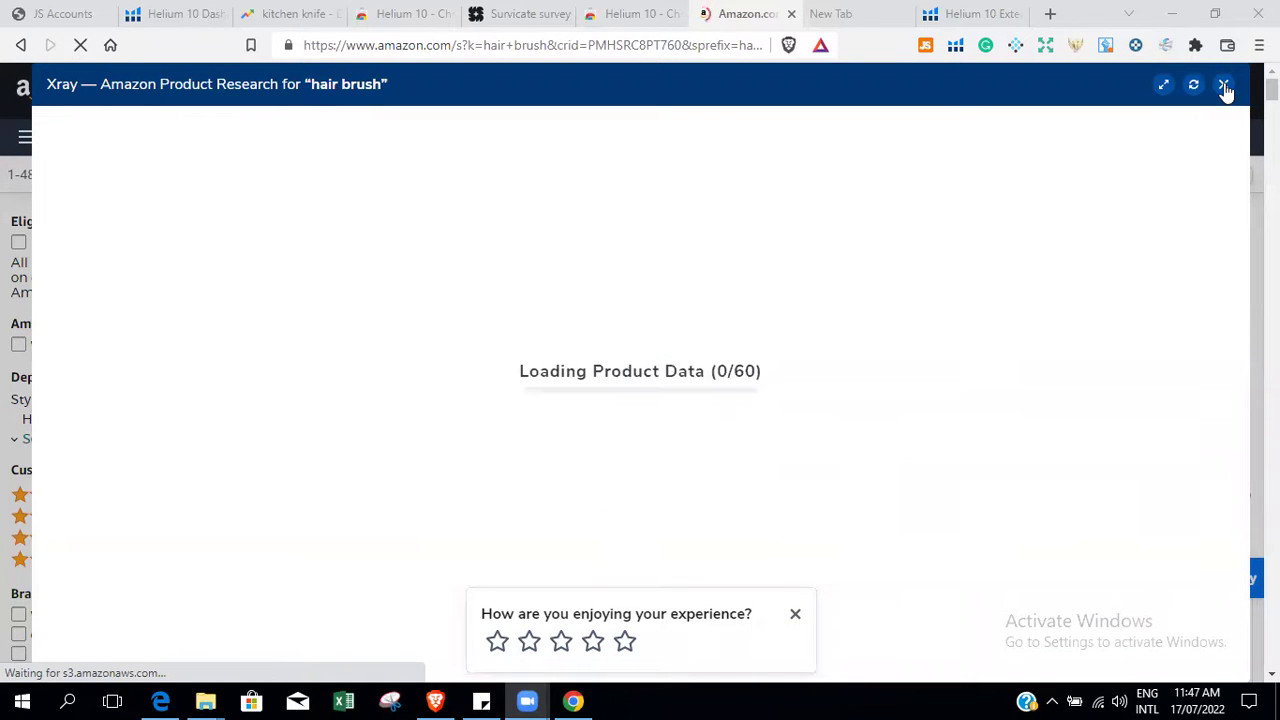
click(1224, 86)
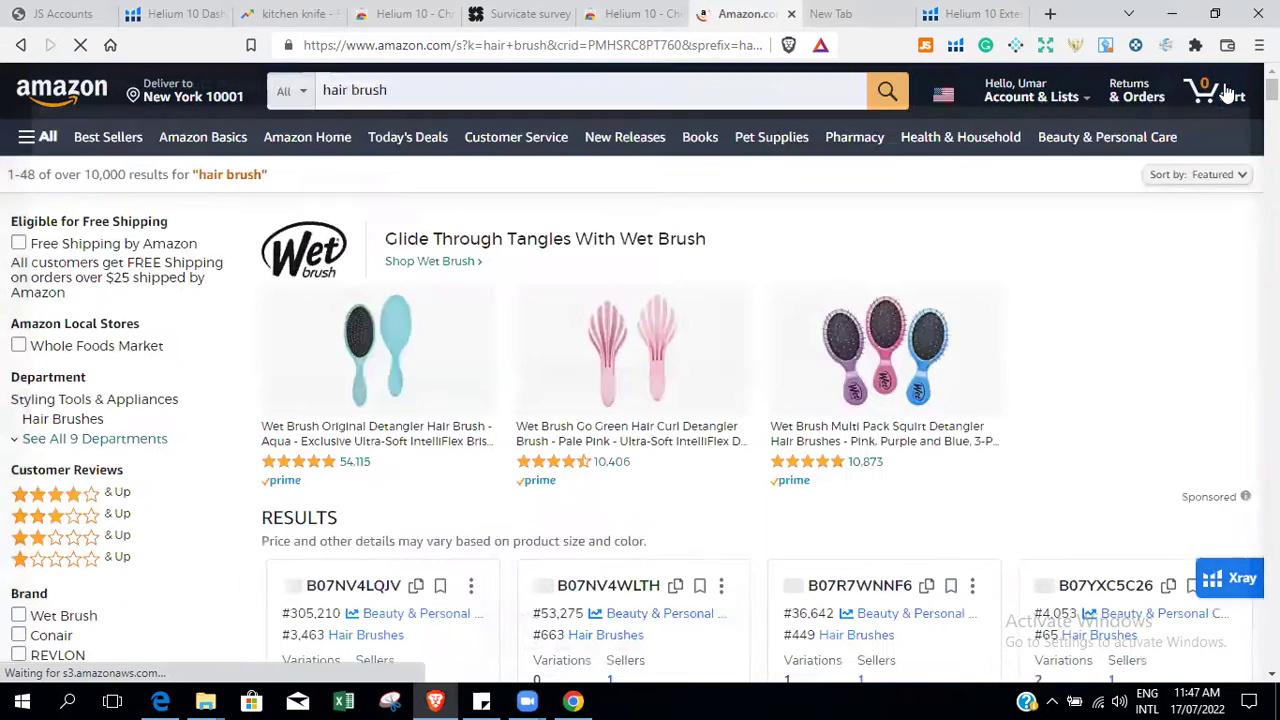
Clear the Amazon search text and enter "hair brush" again to bring up its keyword suggestions.
click(399, 92)
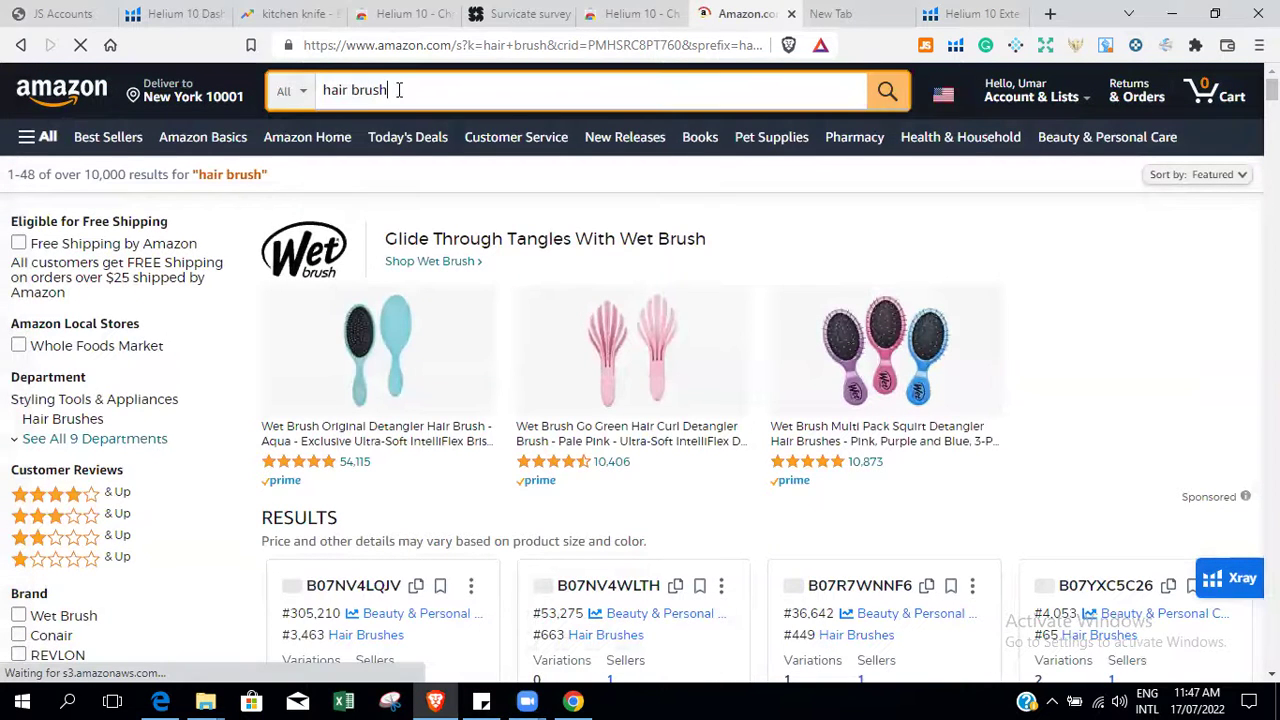
key(BackSpace)
key(BackSpace)
key(BackSpace)
key(BackSpace)
key(BackSpace)
key(BackSpace)
key(BackSpace)
key(BackSpace)
key(BackSpace)
key(BackSpace)
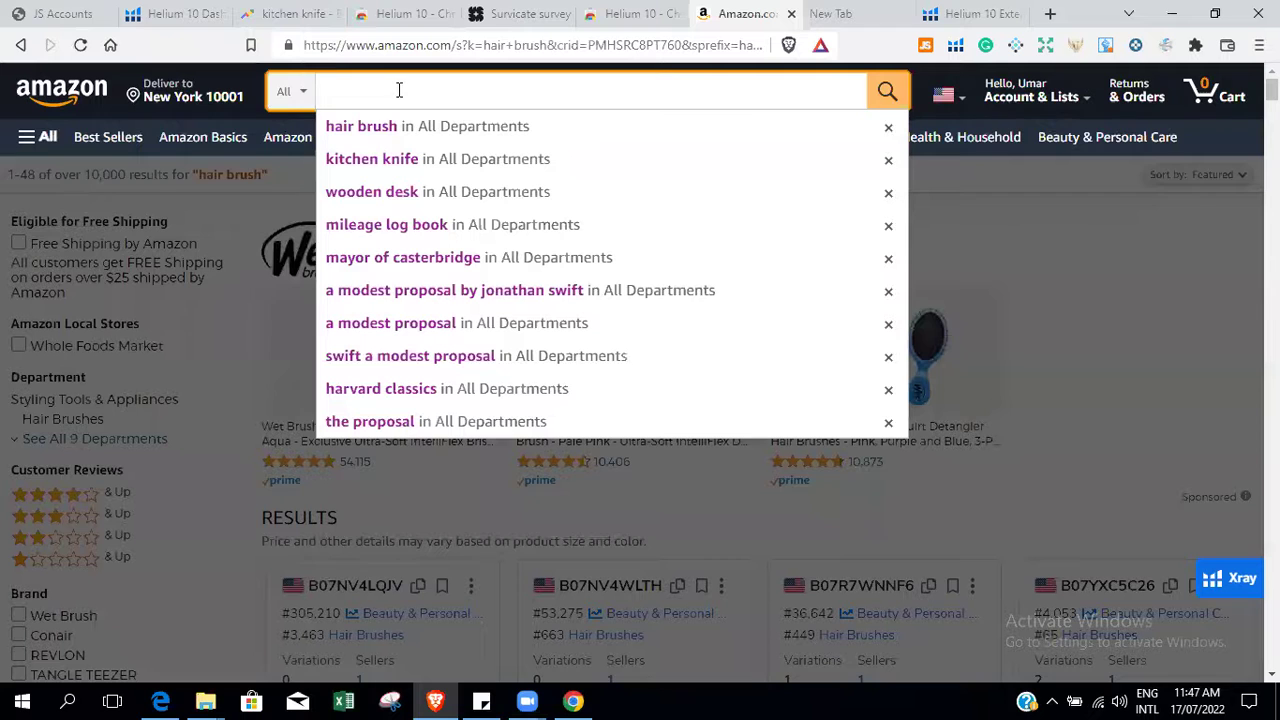
text(hai)
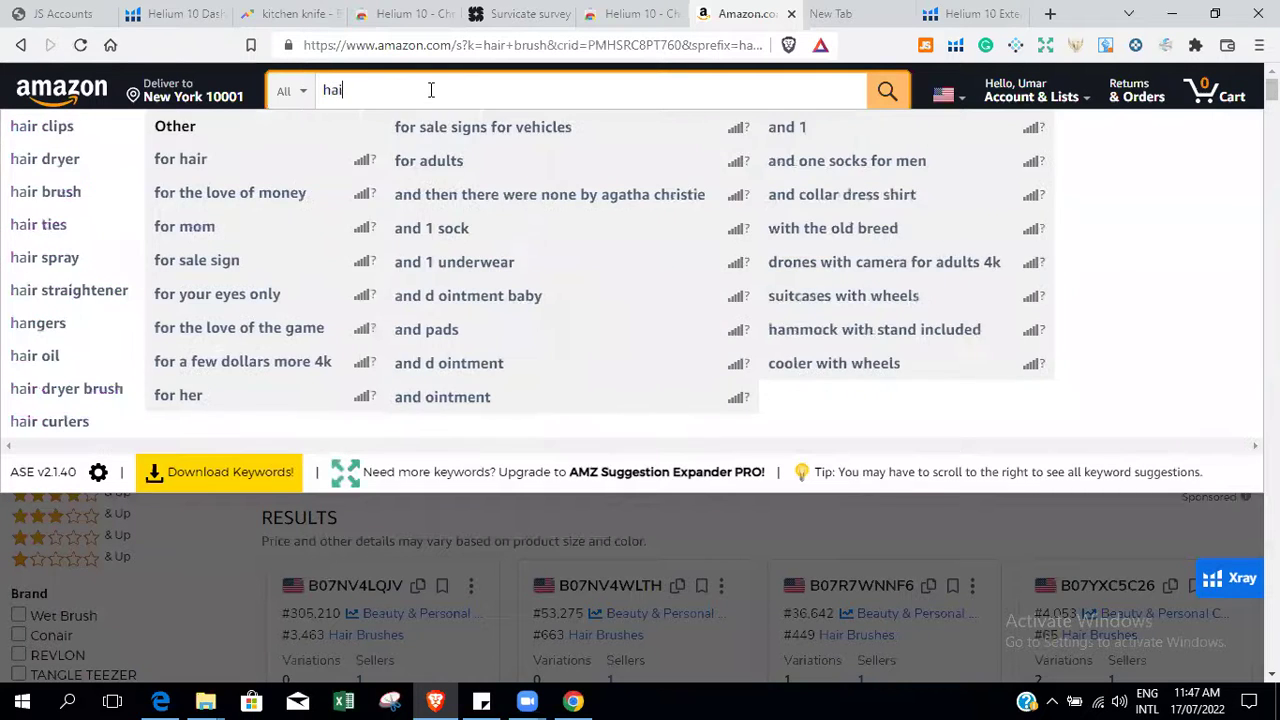
text(r brush)
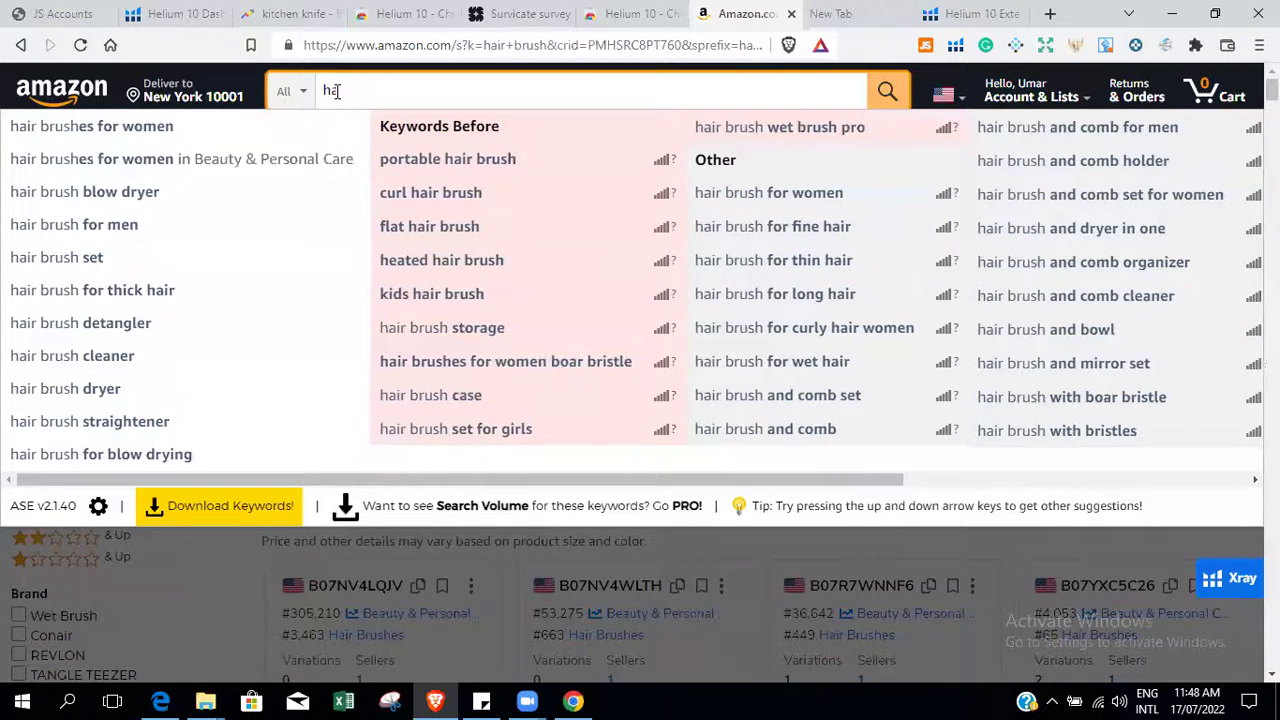
Replace the Amazon search term with "baby" and search for the suggested keyword "baby bottles".
key(BackSpace)
key(BackSpace)
text(a)
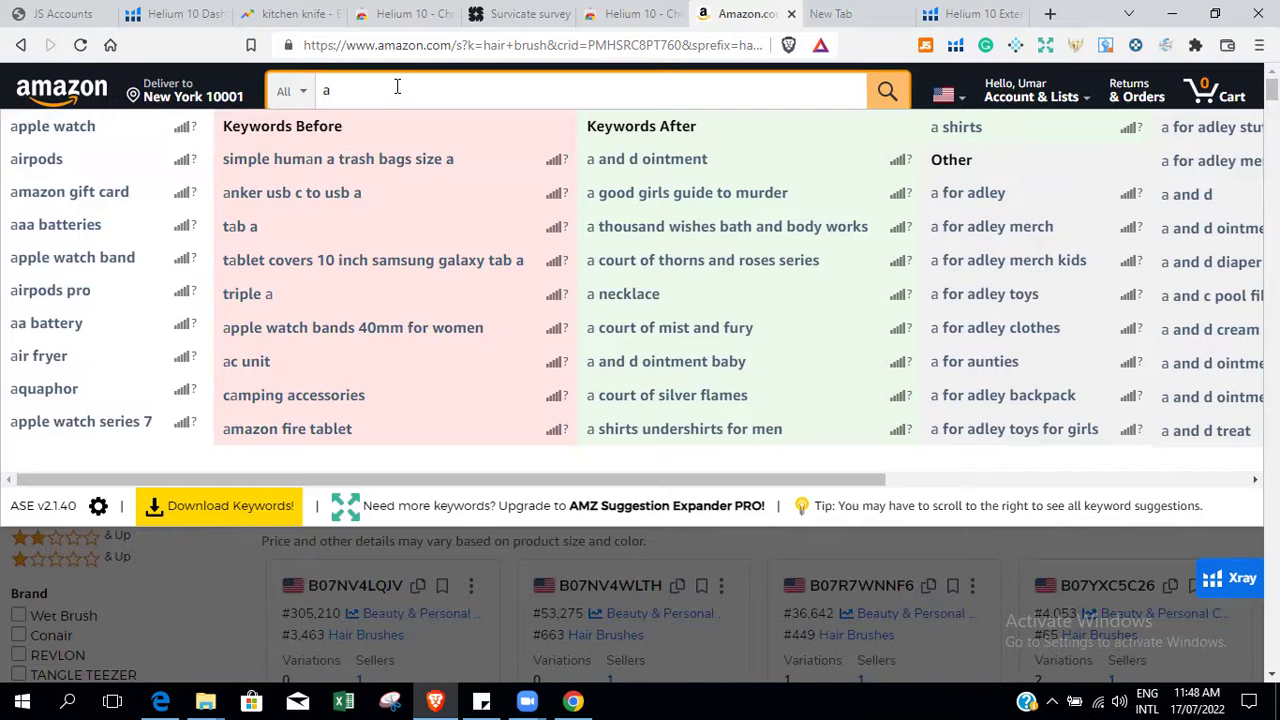
key(BackSpace)
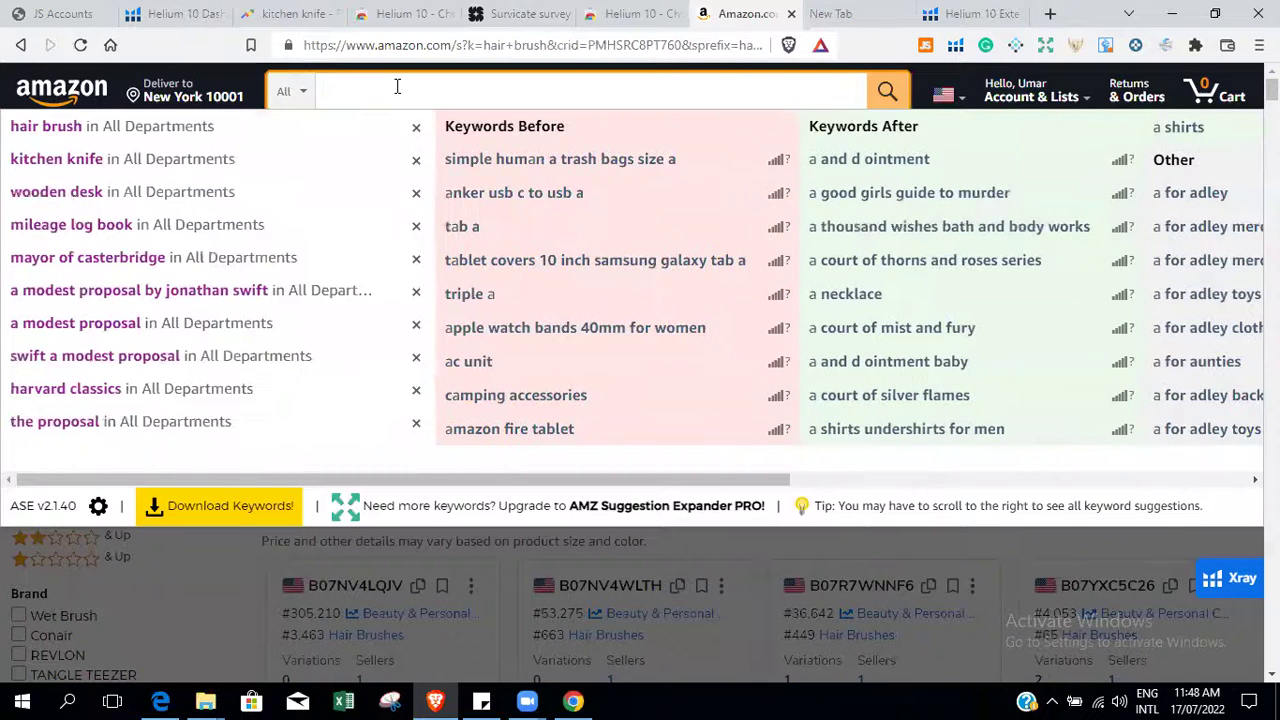
text(baby)
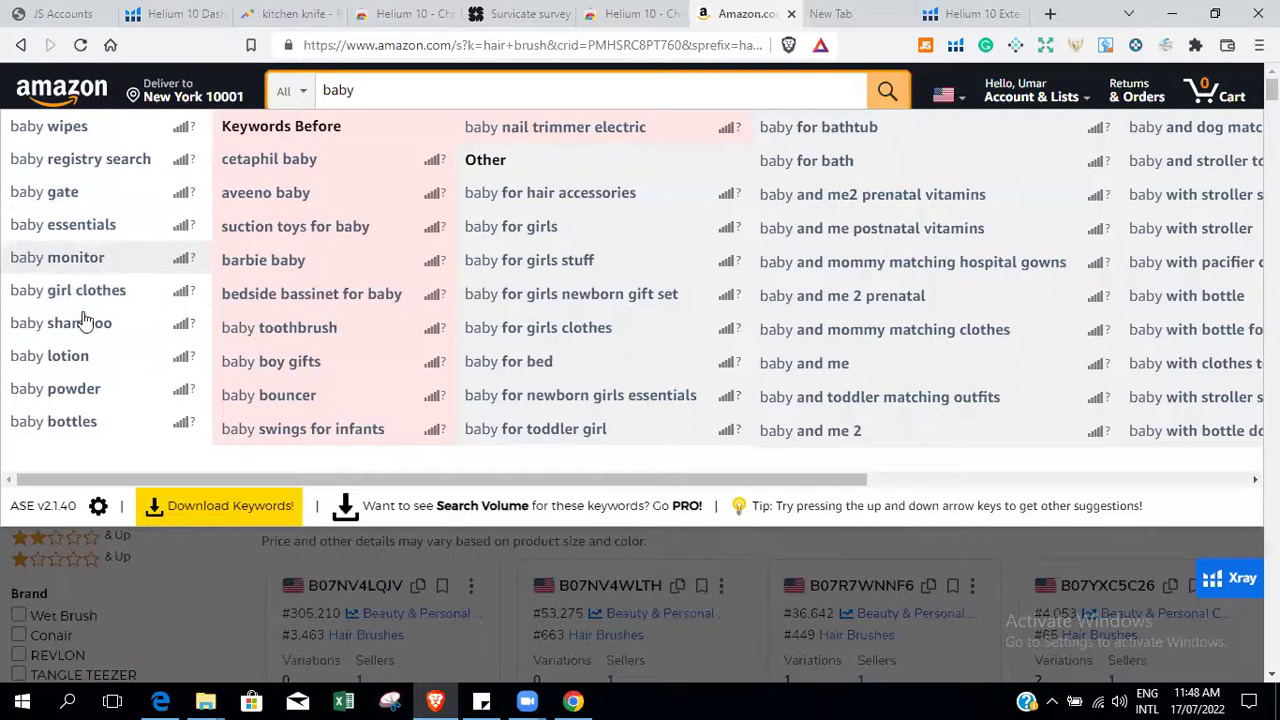
click(72, 428)
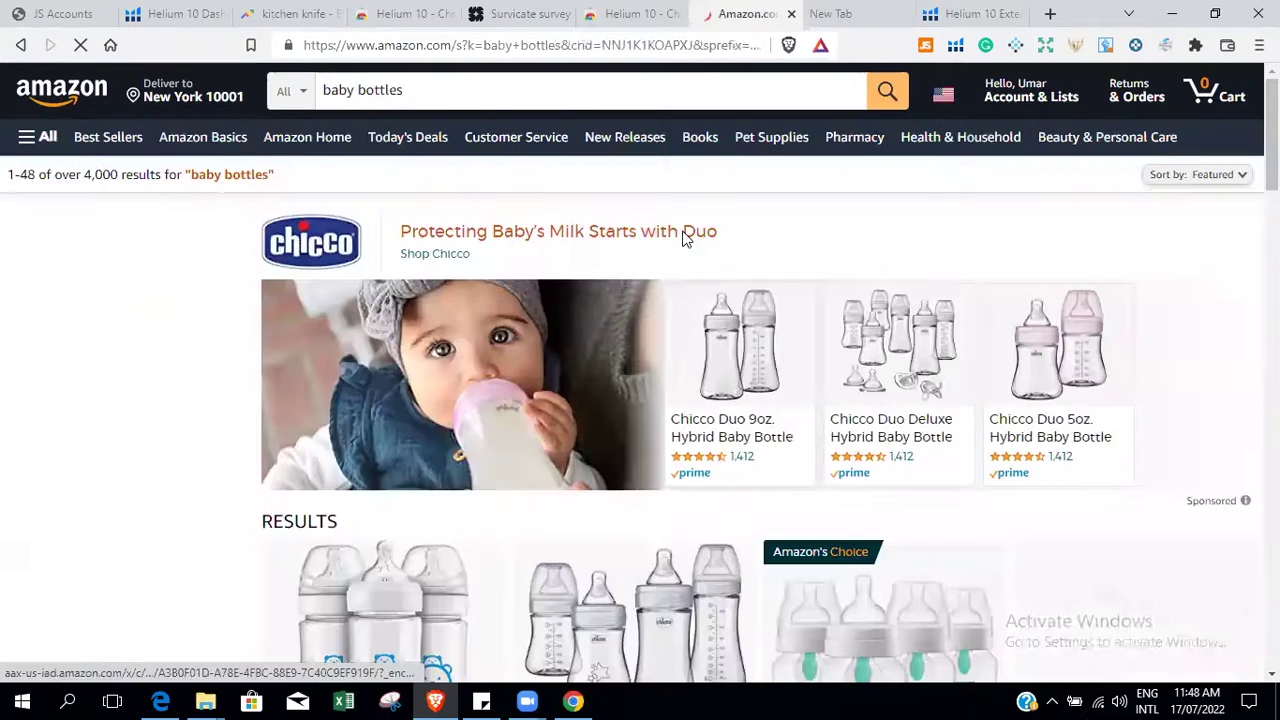
scroll(977, 323, down, 1)
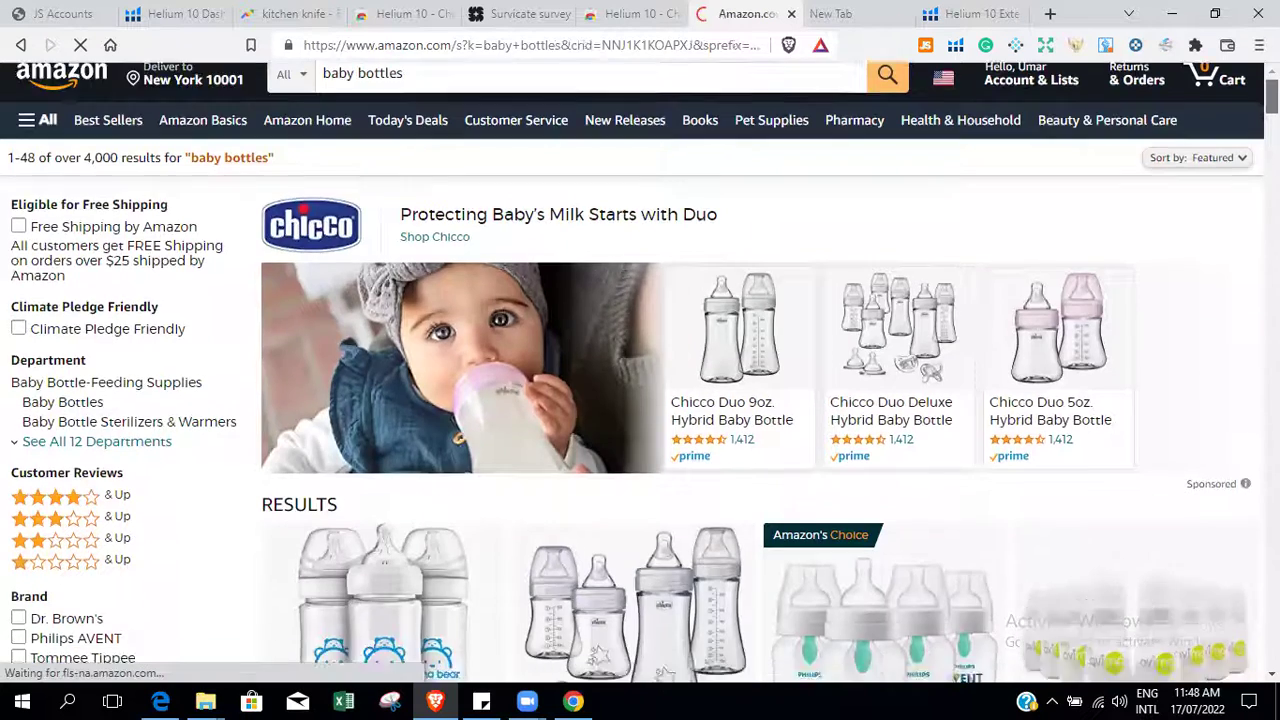
Replace the "baby bottles" search term with "baby" to bring up the expanded keyword suggestions.
click(517, 91)
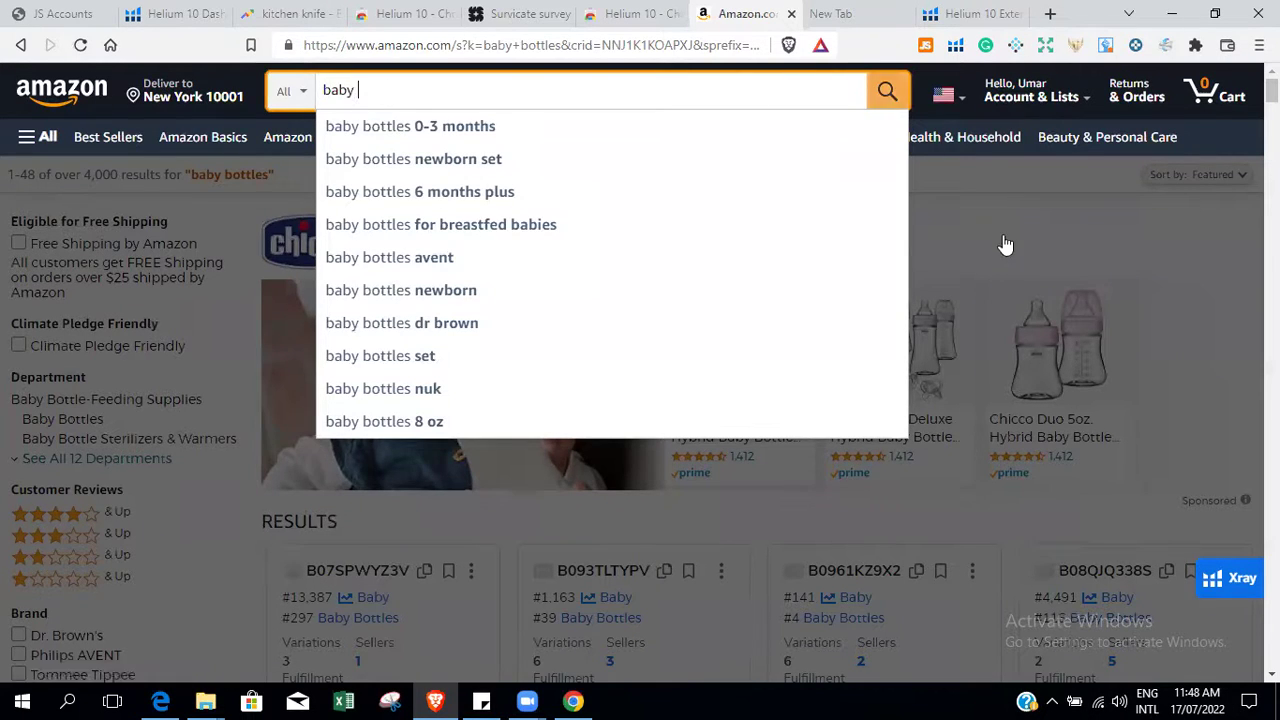
key(Escape)
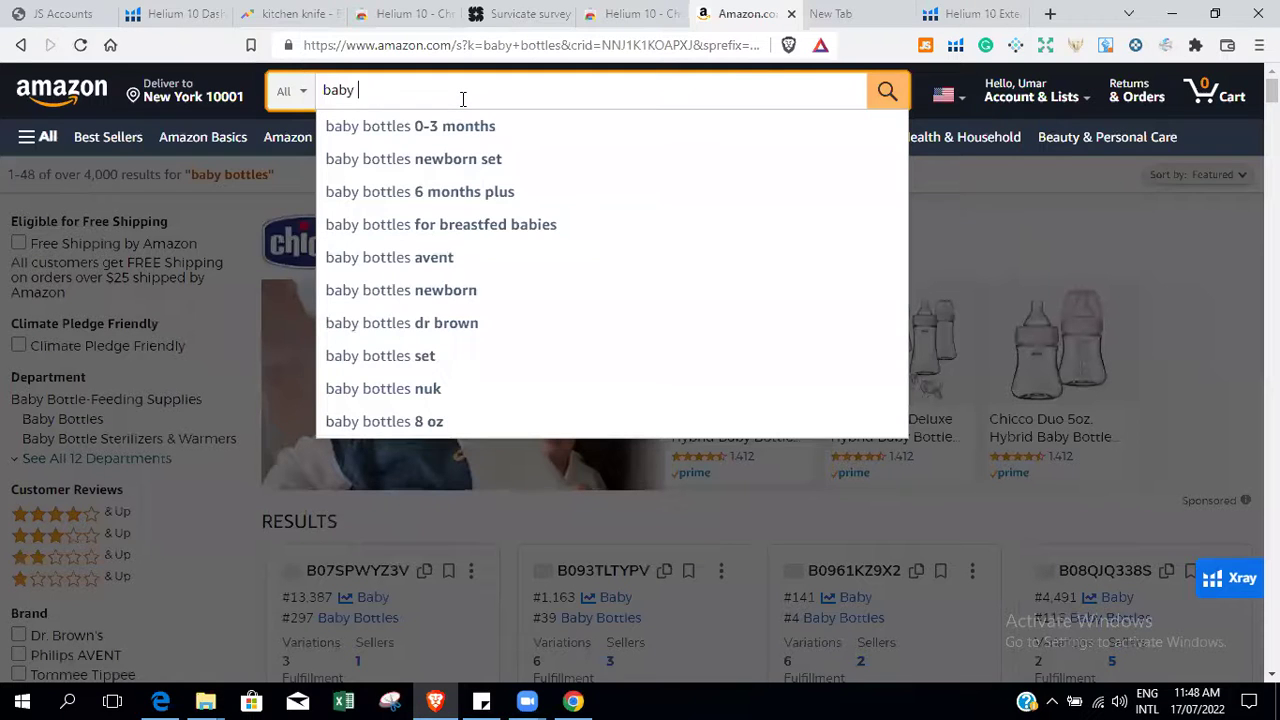
key(BackSpace)
key(BackSpace)
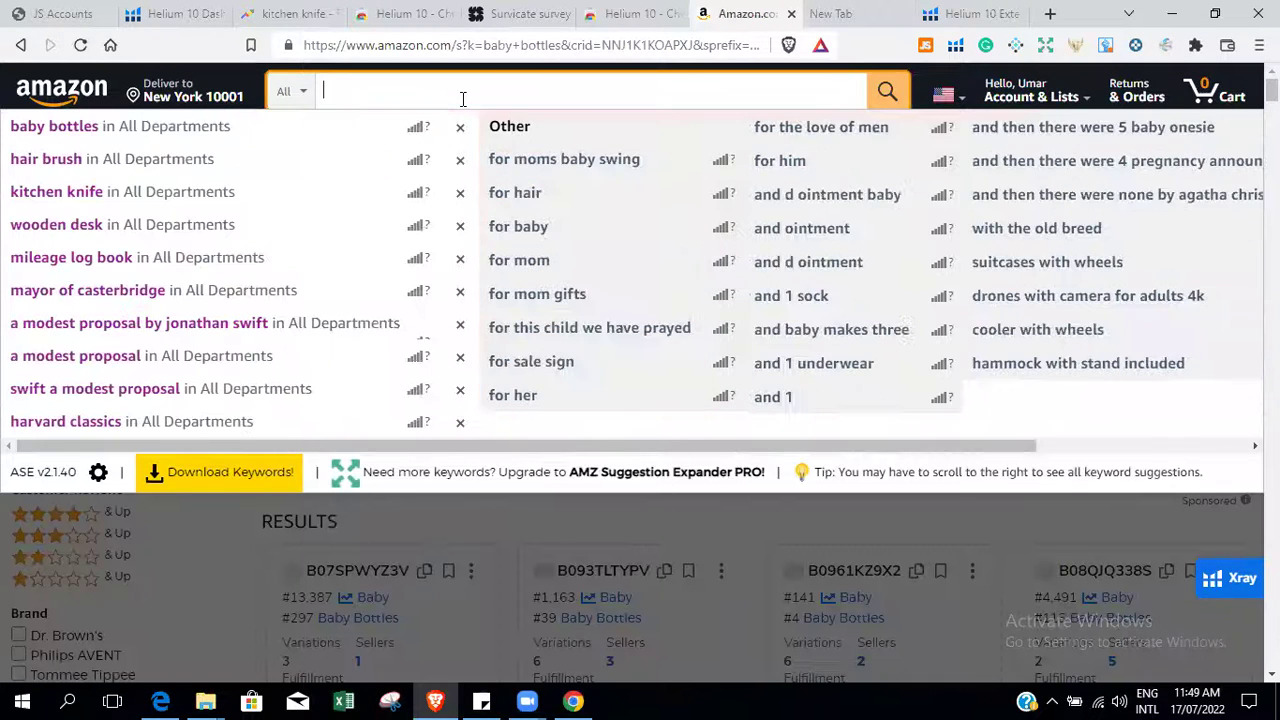
text(by)
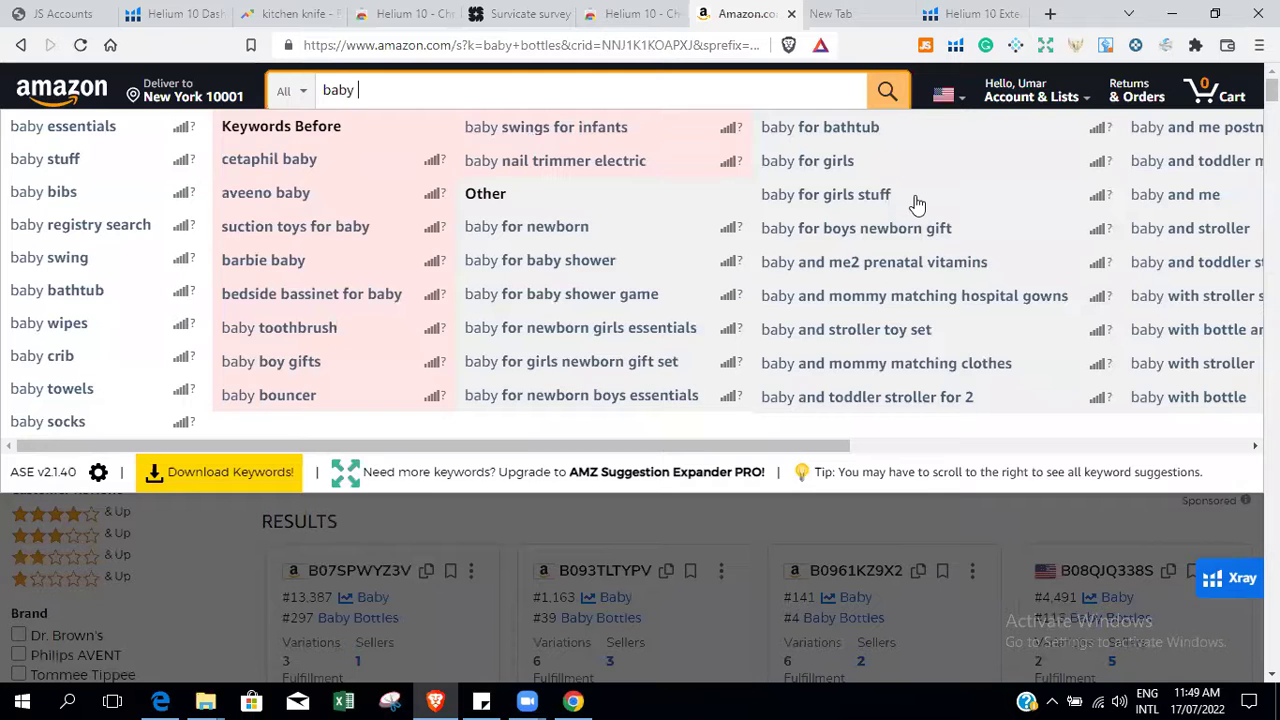
Open the Google home page in a new browser tab.
click(1050, 13)
text(a)
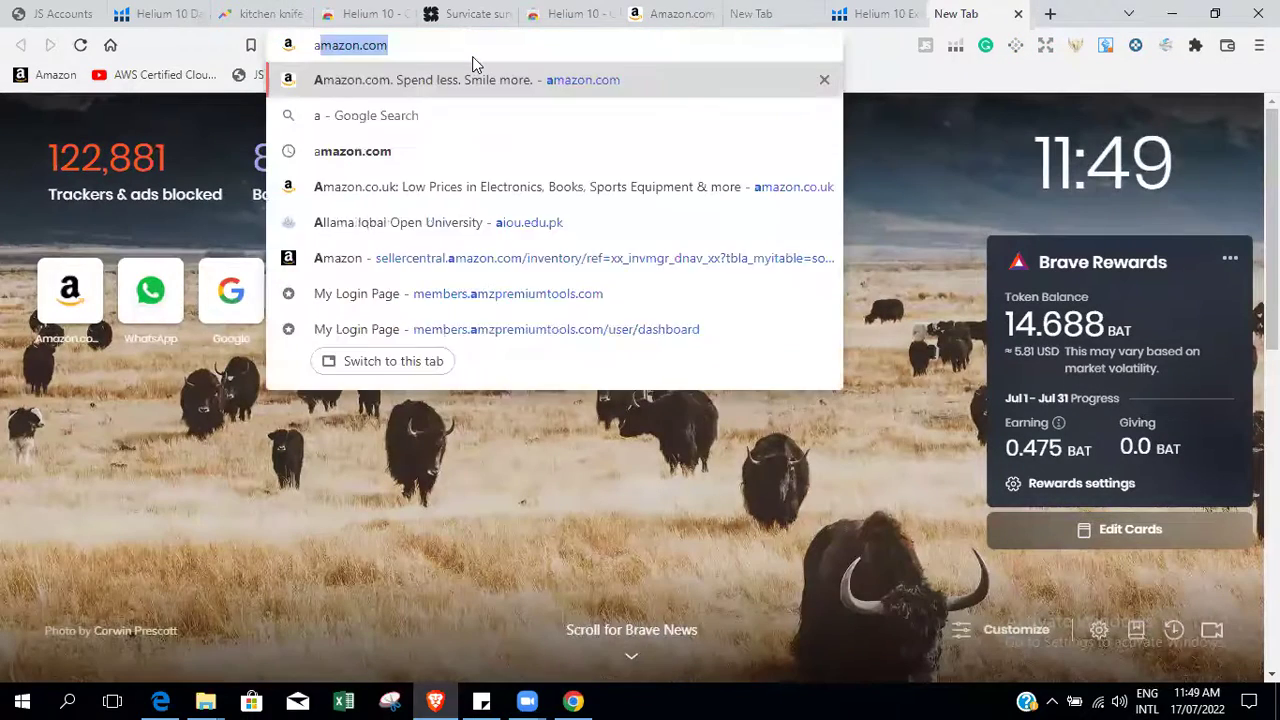
text(ma)
key(BackSpace)
key(BackSpace)
key(BackSpace)
key(BackSpace)
text(go)
key(Return)
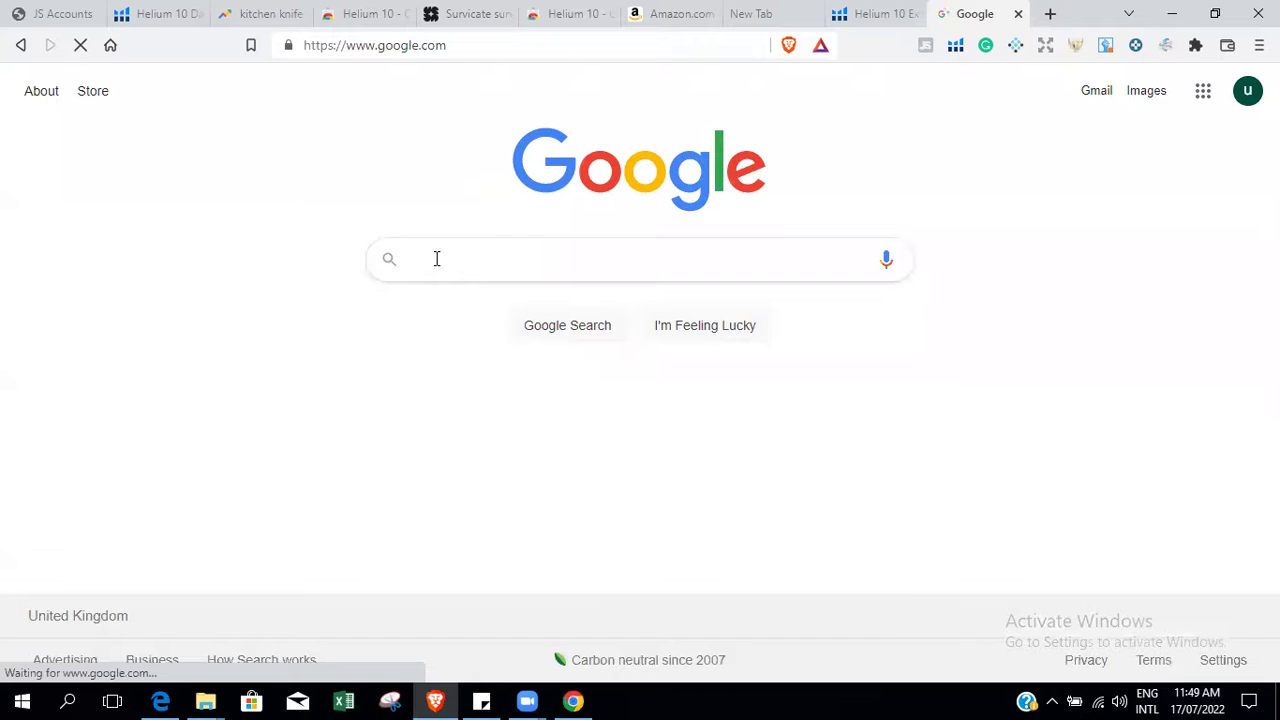
Search Google for "chrome extension" using the suggested query.
click(437, 258)
text(chrome)
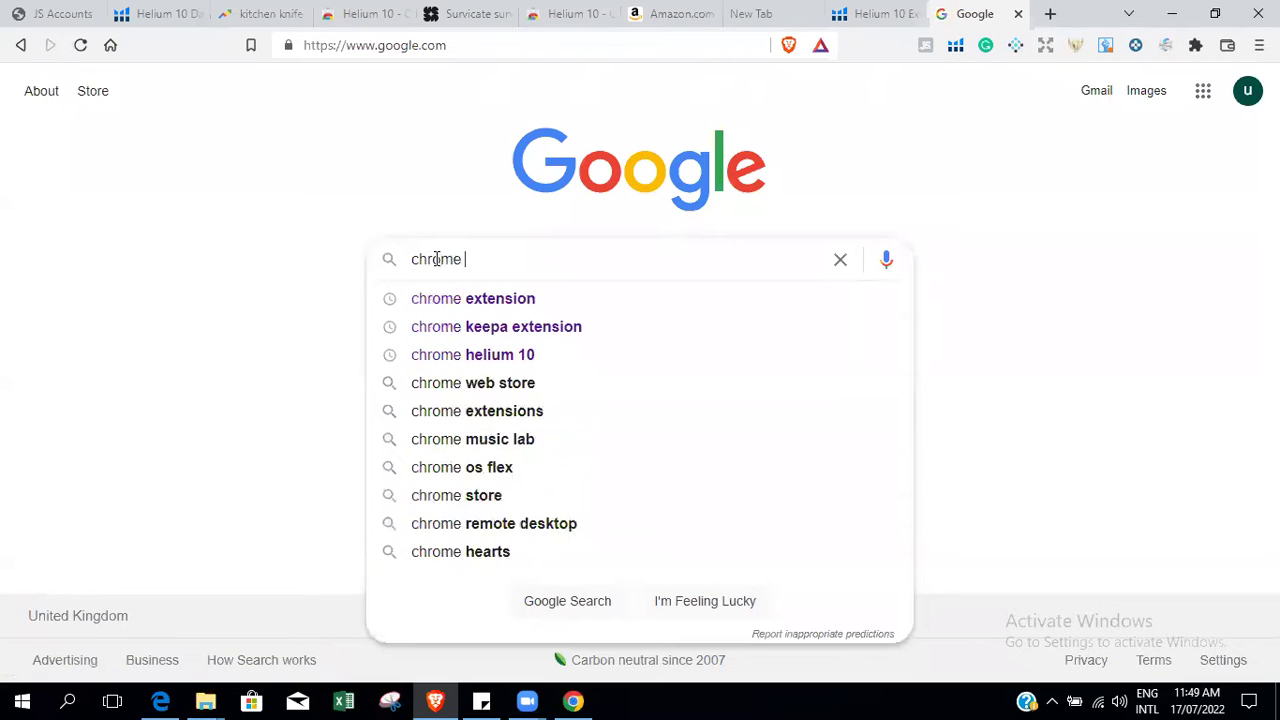
click(549, 300)
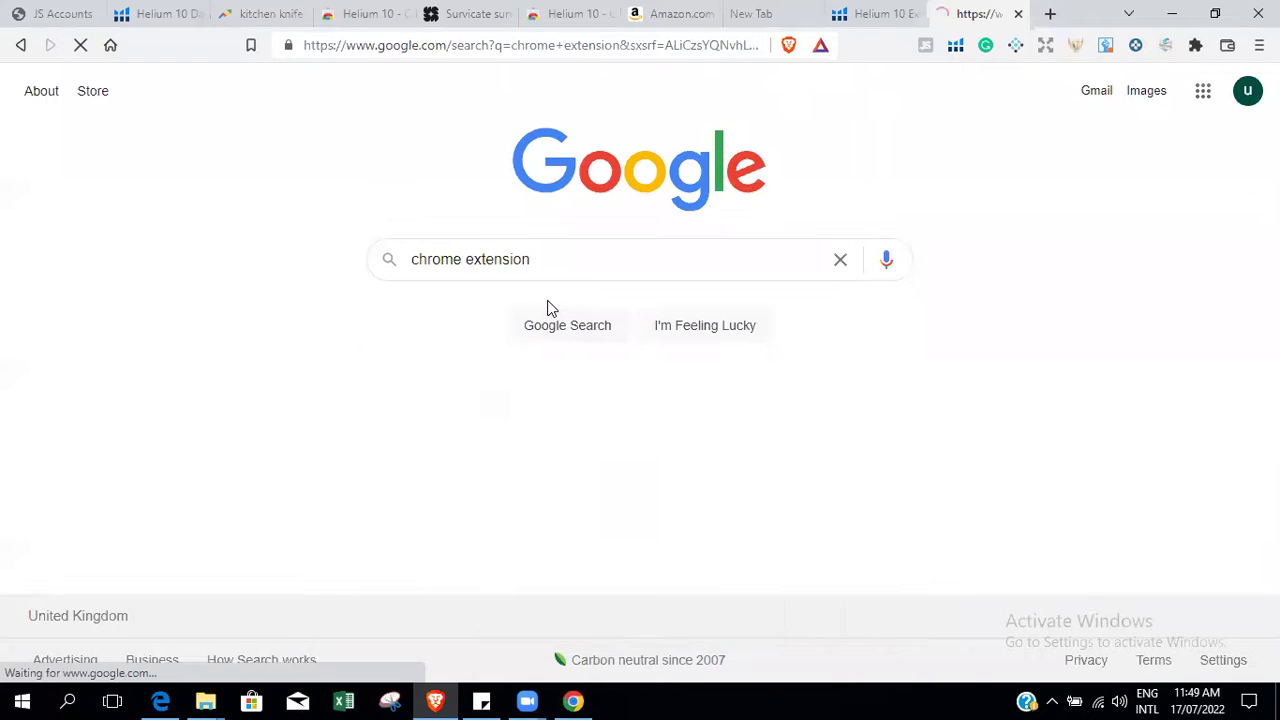
scroll(1271, 160, down, 2)
scroll(455, 95, up, 2)
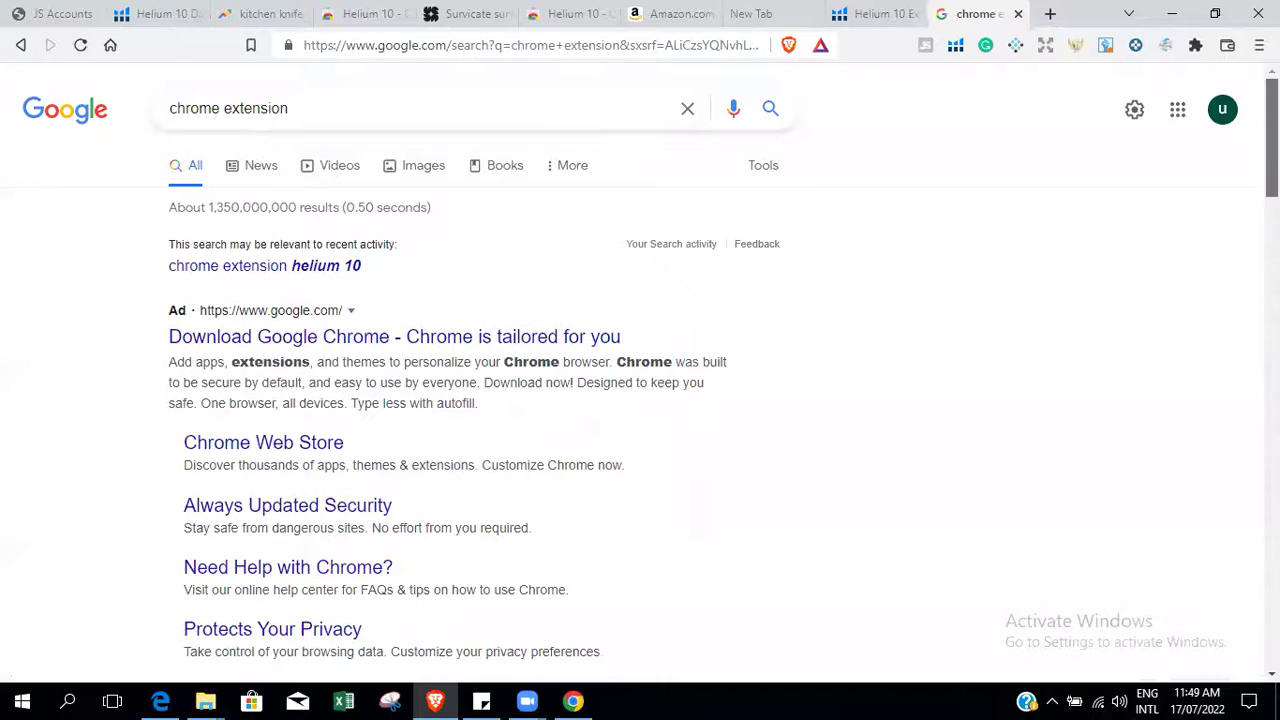
Look up "amz suggestion expander" on Google, view its Chrome Web Store page, and close that tab.
click(442, 105)
key(BackSpace)
key(BackSpace)
key(BackSpace)
key(BackSpace)
key(BackSpace)
key(BackSpace)
key(BackSpace)
key(BackSpace)
key(BackSpace)
key(BackSpace)
key(BackSpace)
key(BackSpace)
key(BackSpace)
key(BackSpace)
key(BackSpace)
key(BackSpace)
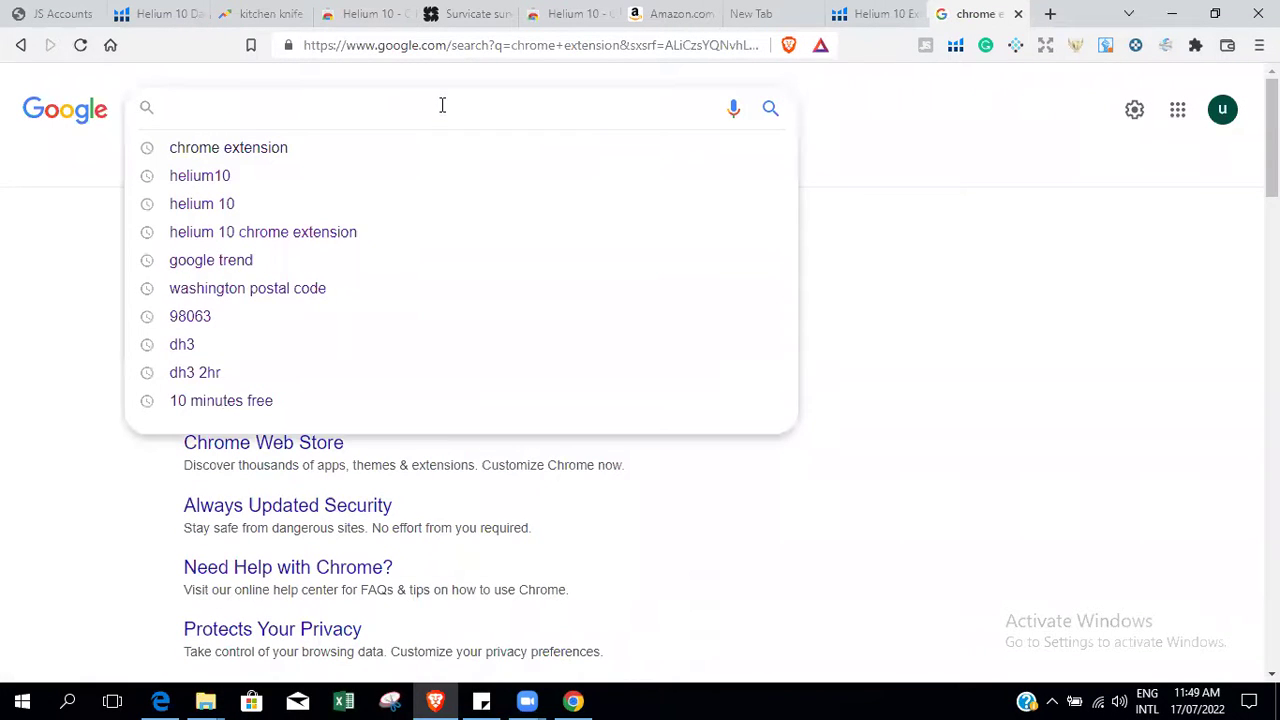
text(amz )
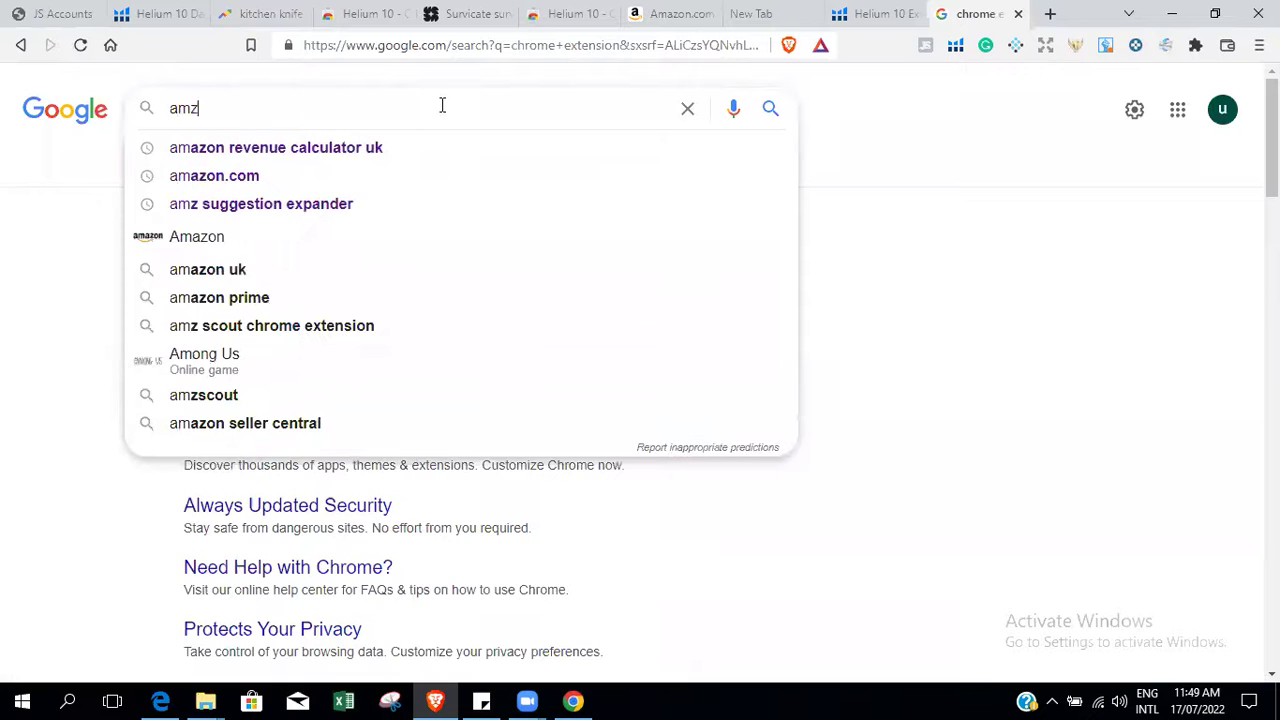
text(su)
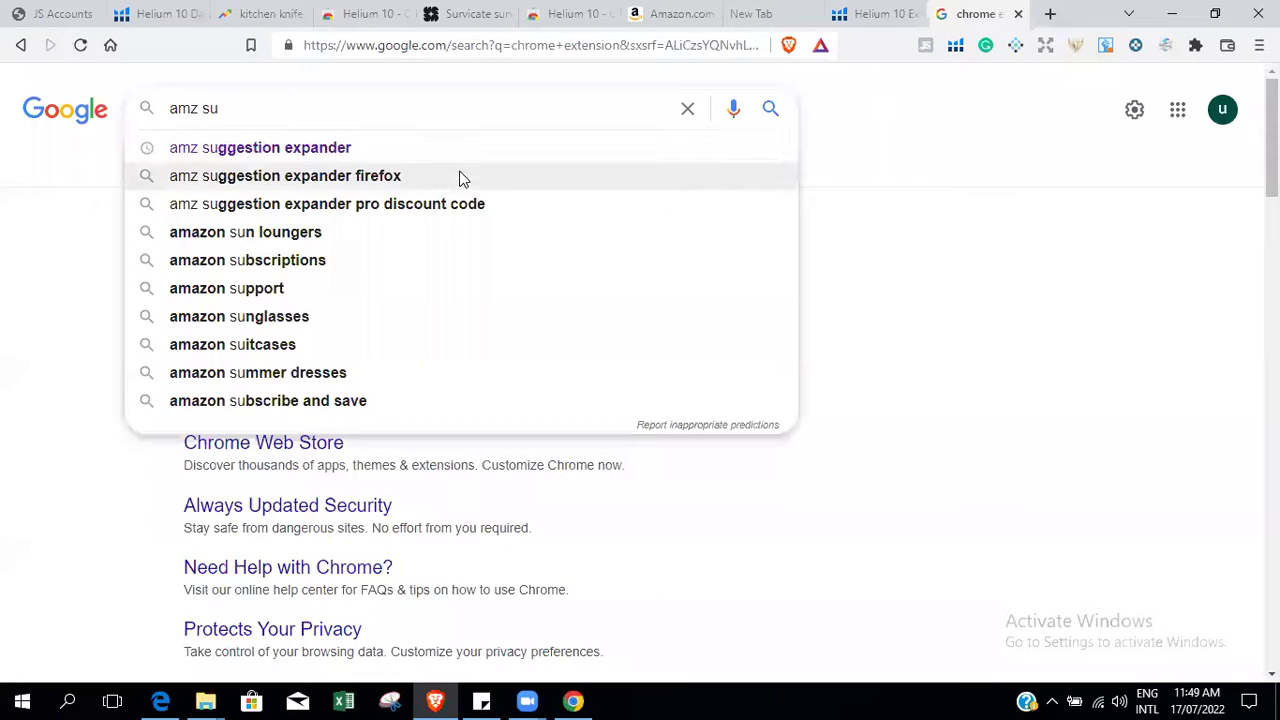
click(446, 148)
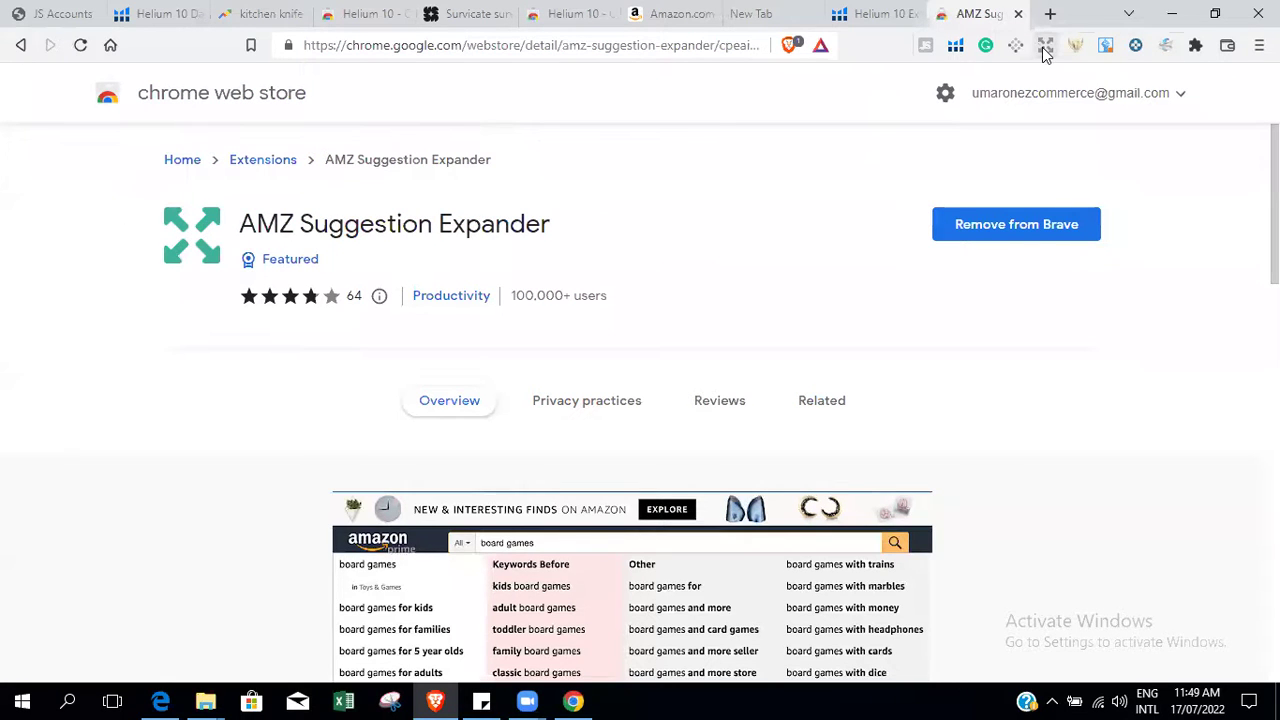
click(1018, 13)
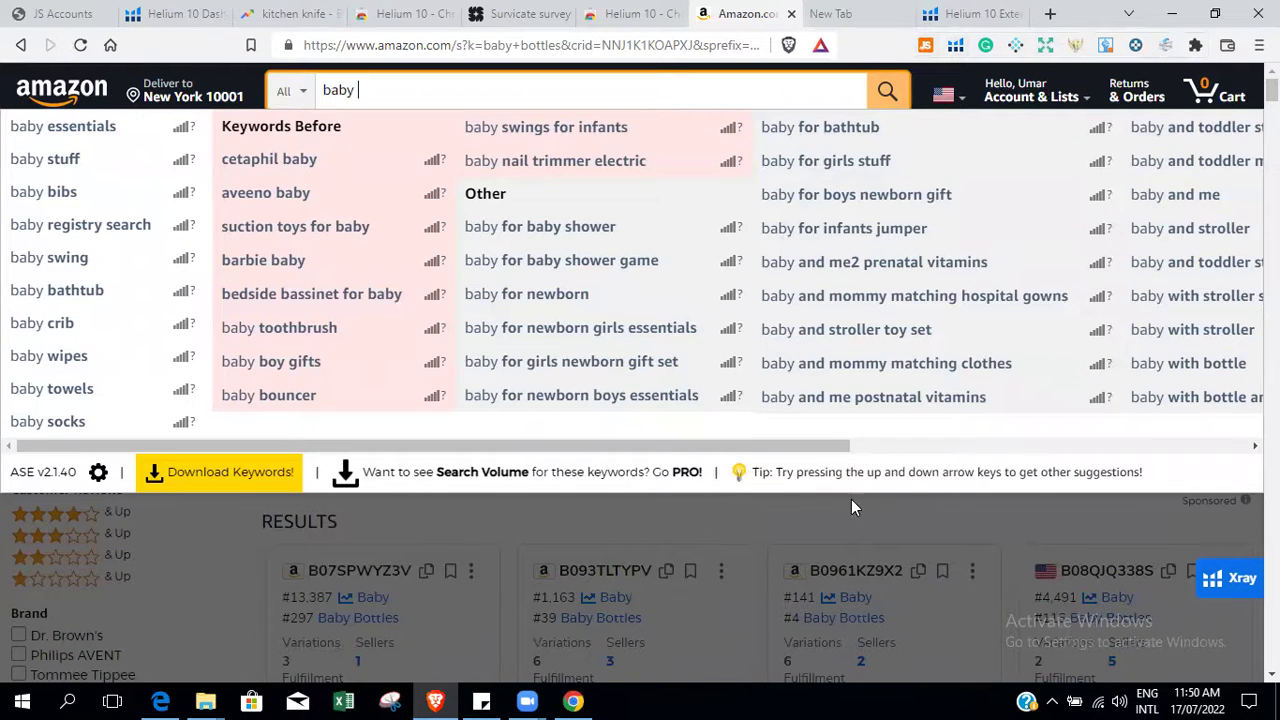
Clear "baby" from the Amazon search box and dismiss the suggestion list.
click(840, 530)
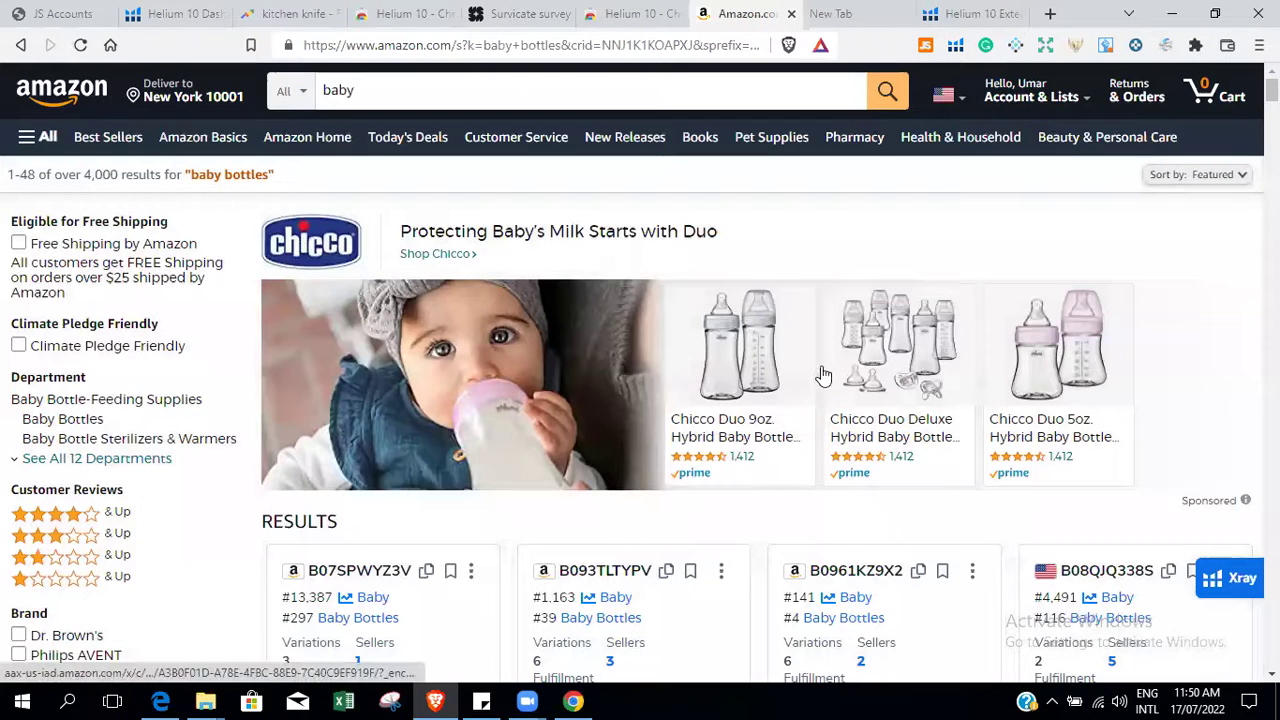
click(407, 94)
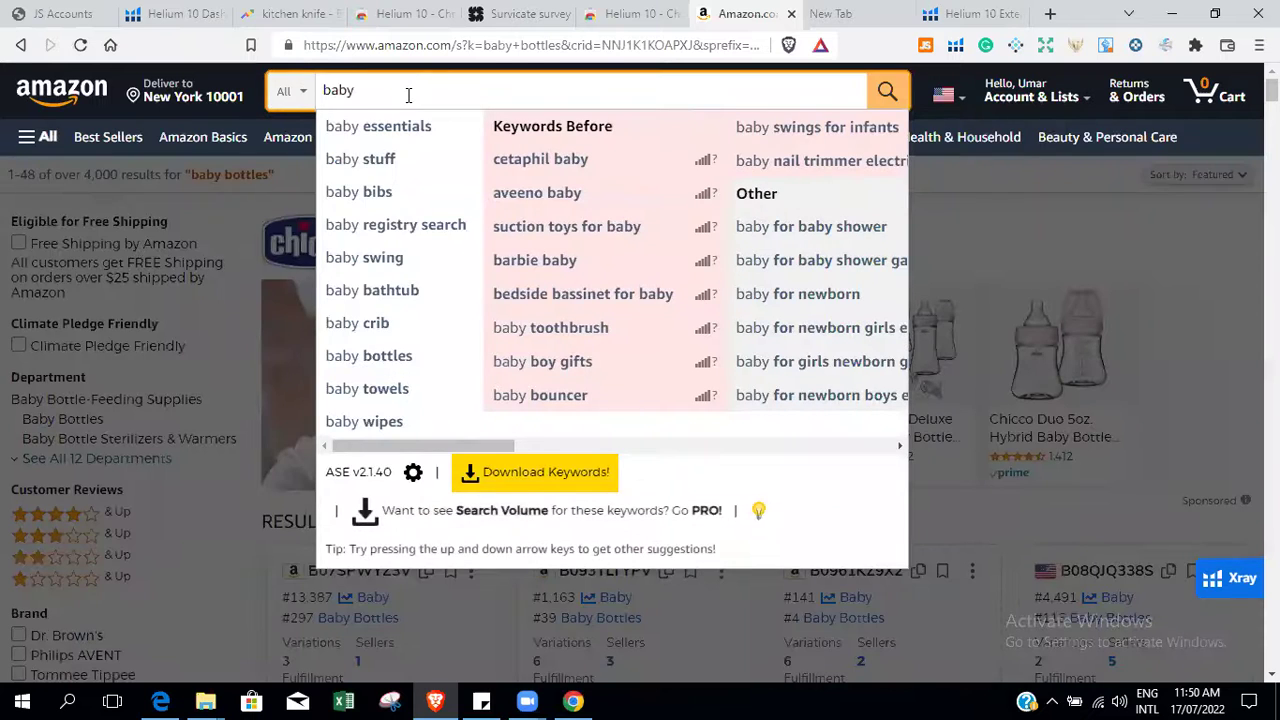
key(BackSpace)
key(BackSpace)
key(BackSpace)
key(BackSpace)
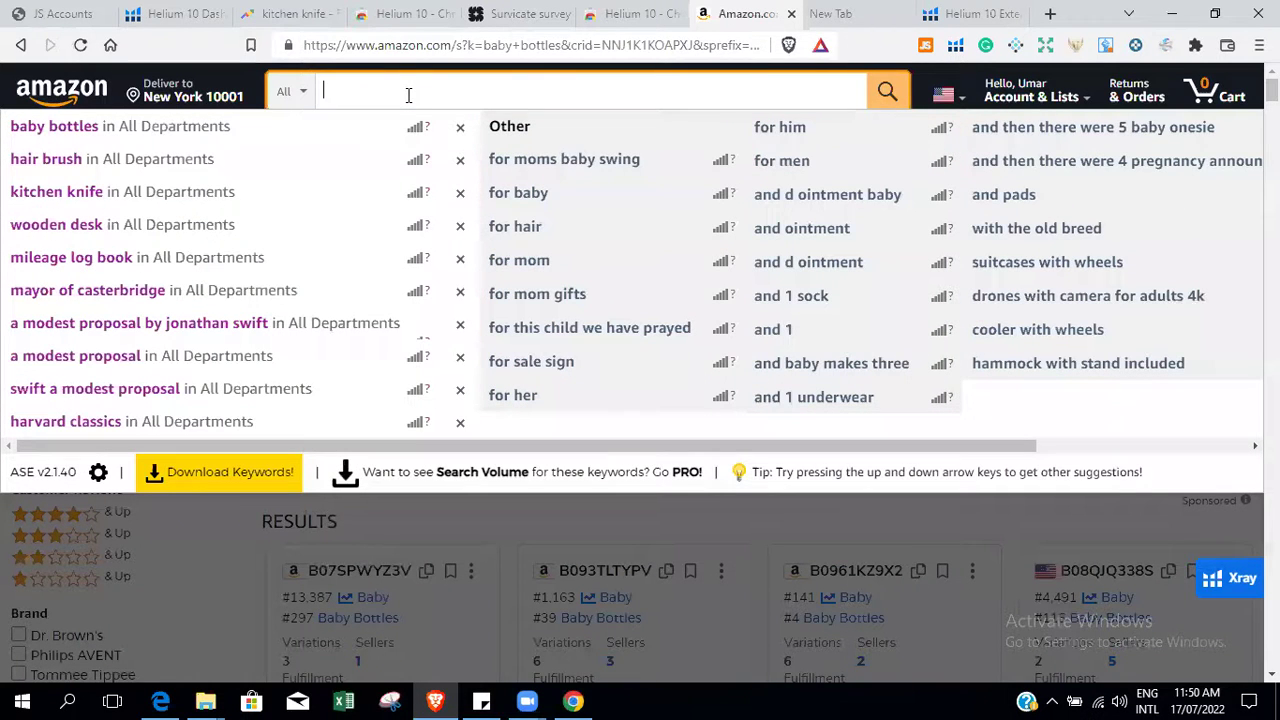
click(727, 534)
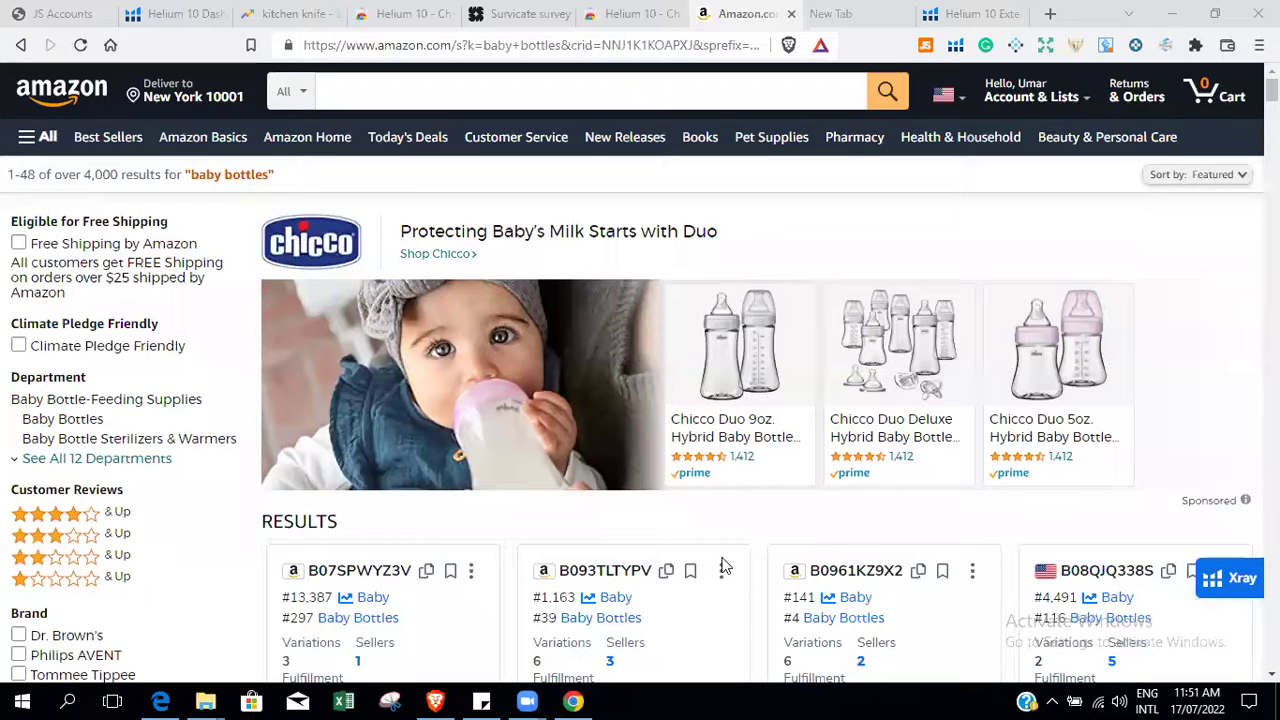
scroll(1160, 200, down, 2)
scroll(1160, 200, up, 2)
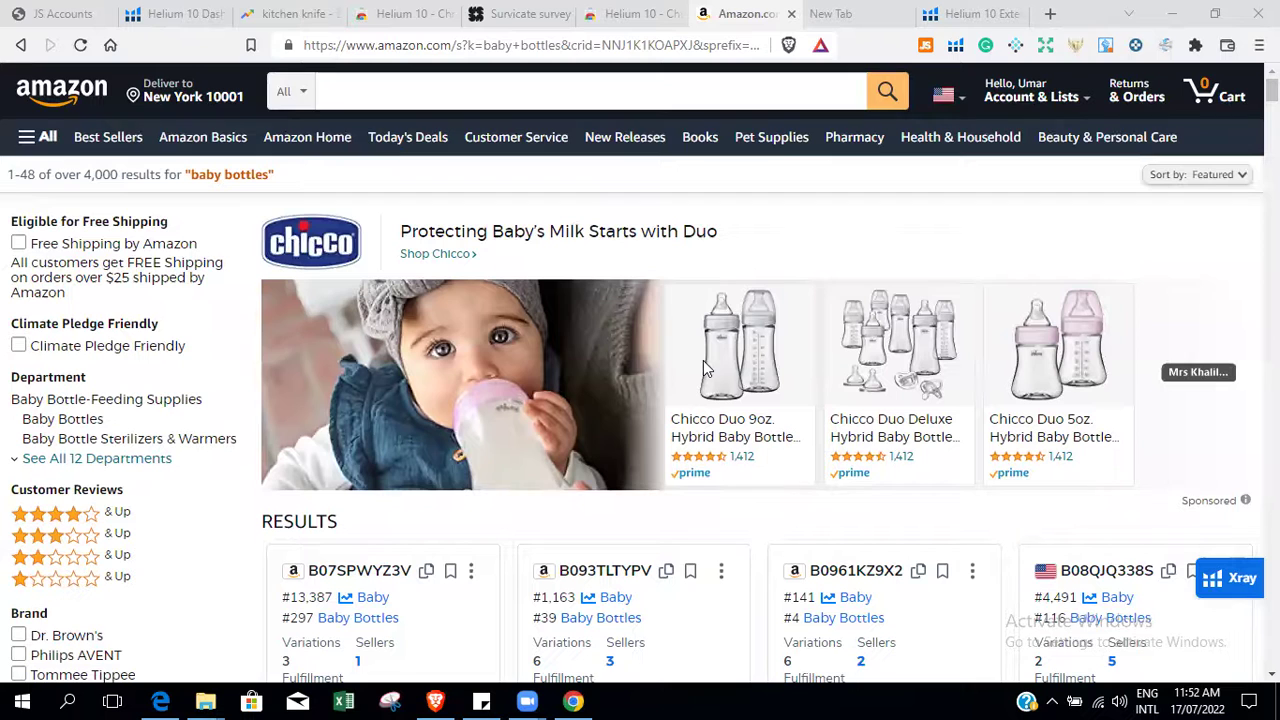
mouse_move(895, 375)
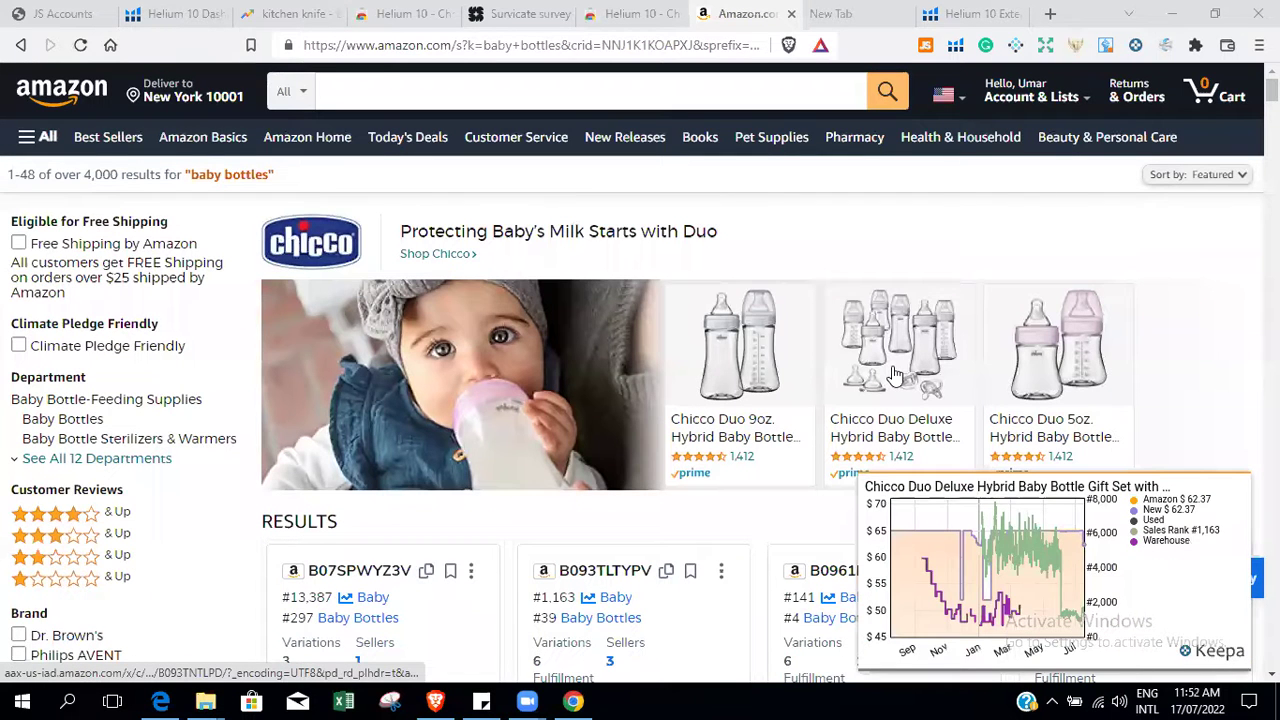
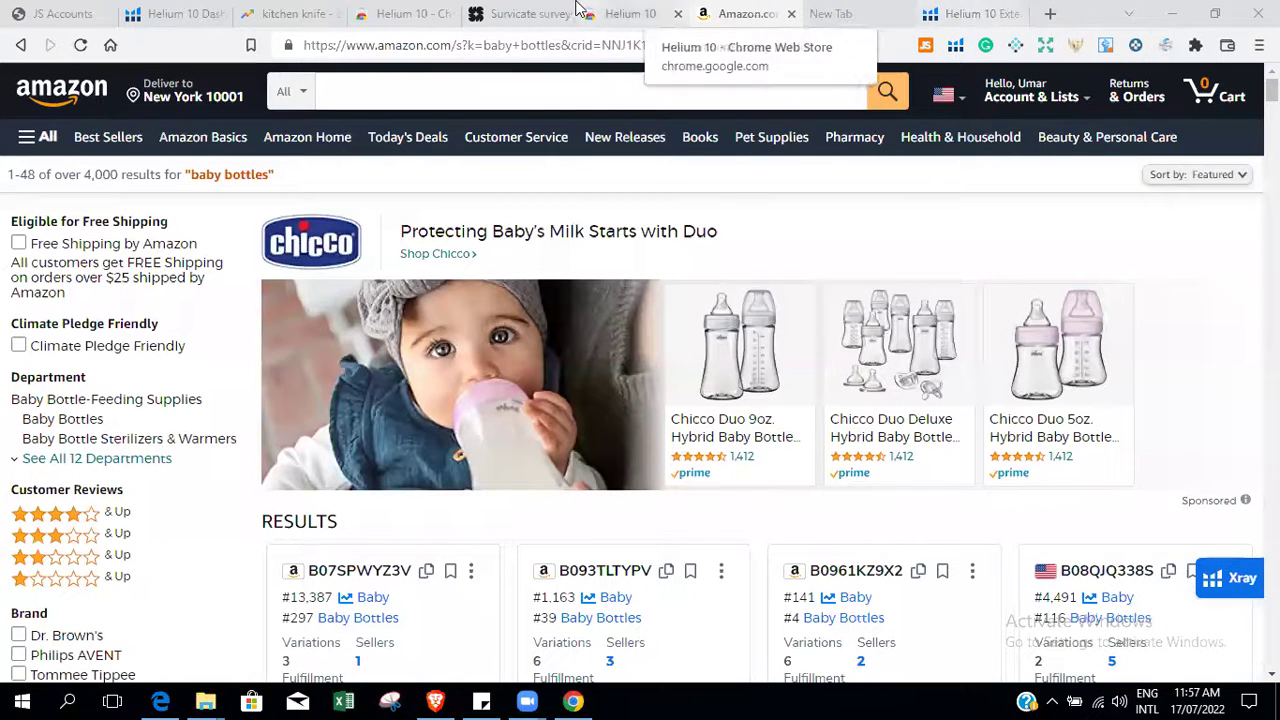
Close the Helium 10 Chrome Web Store tab and switch to the Helium 10 extension's options page.
click(612, 8)
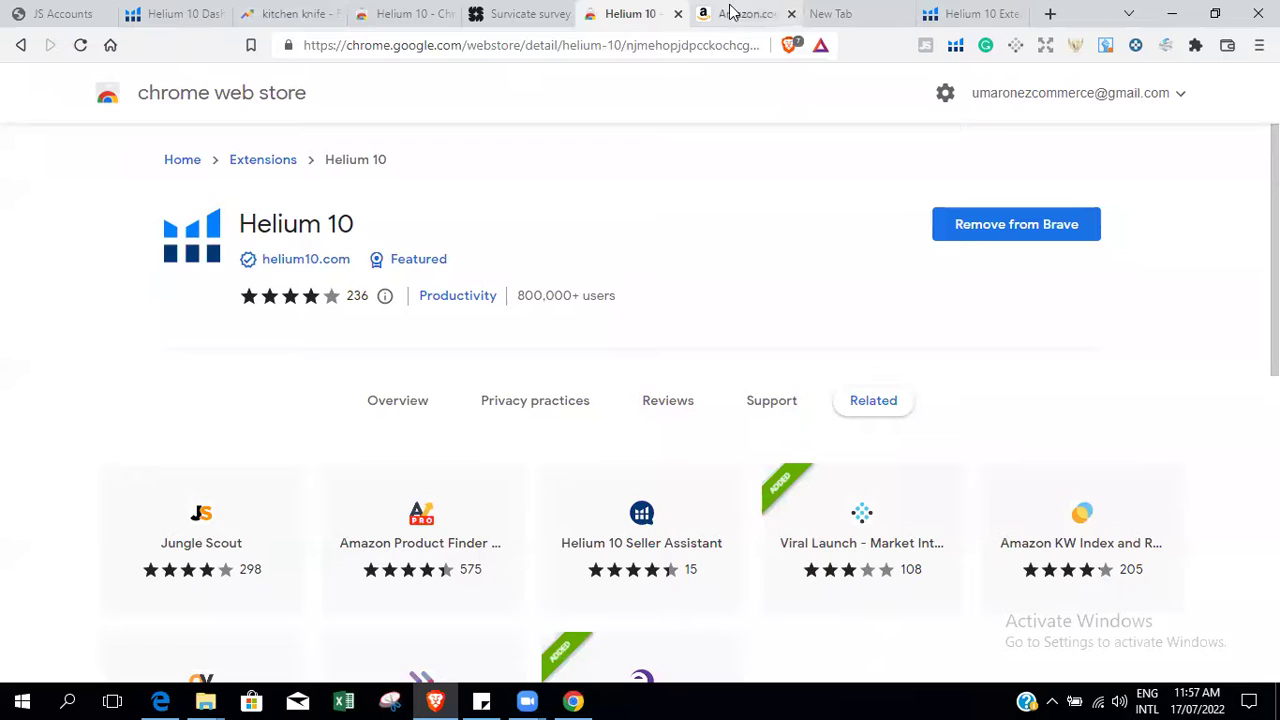
click(679, 14)
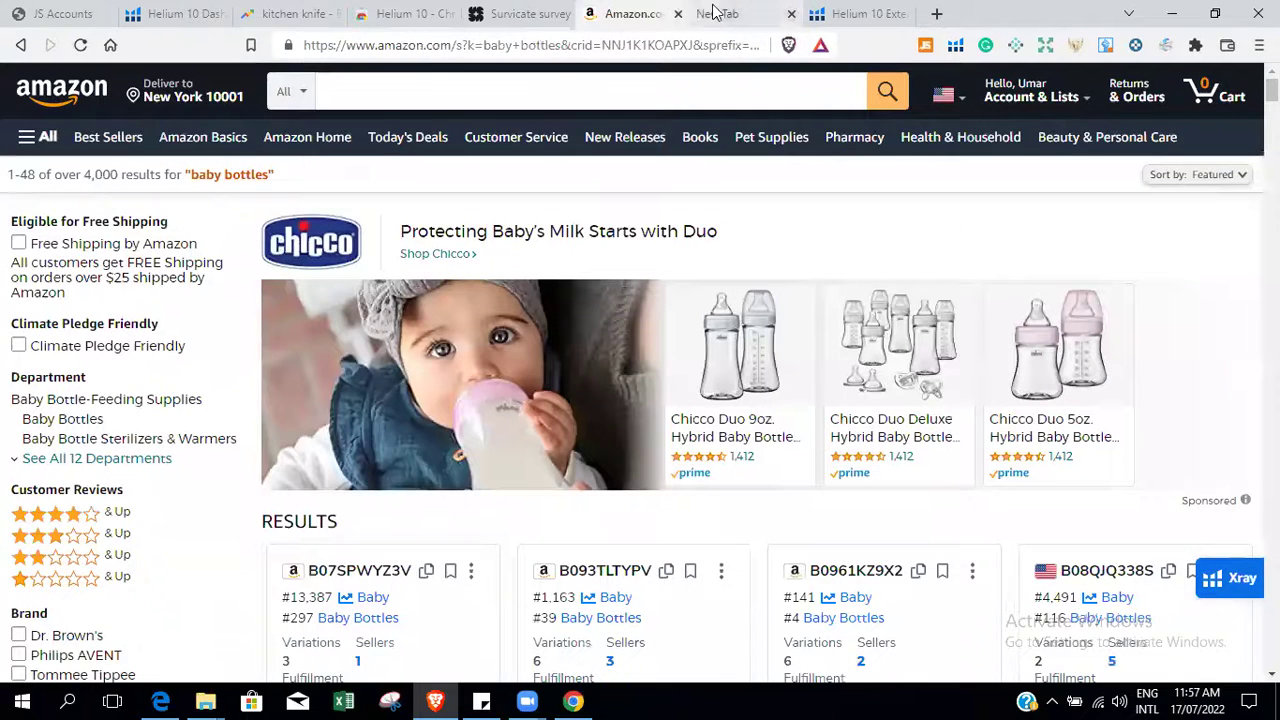
click(729, 12)
click(868, 14)
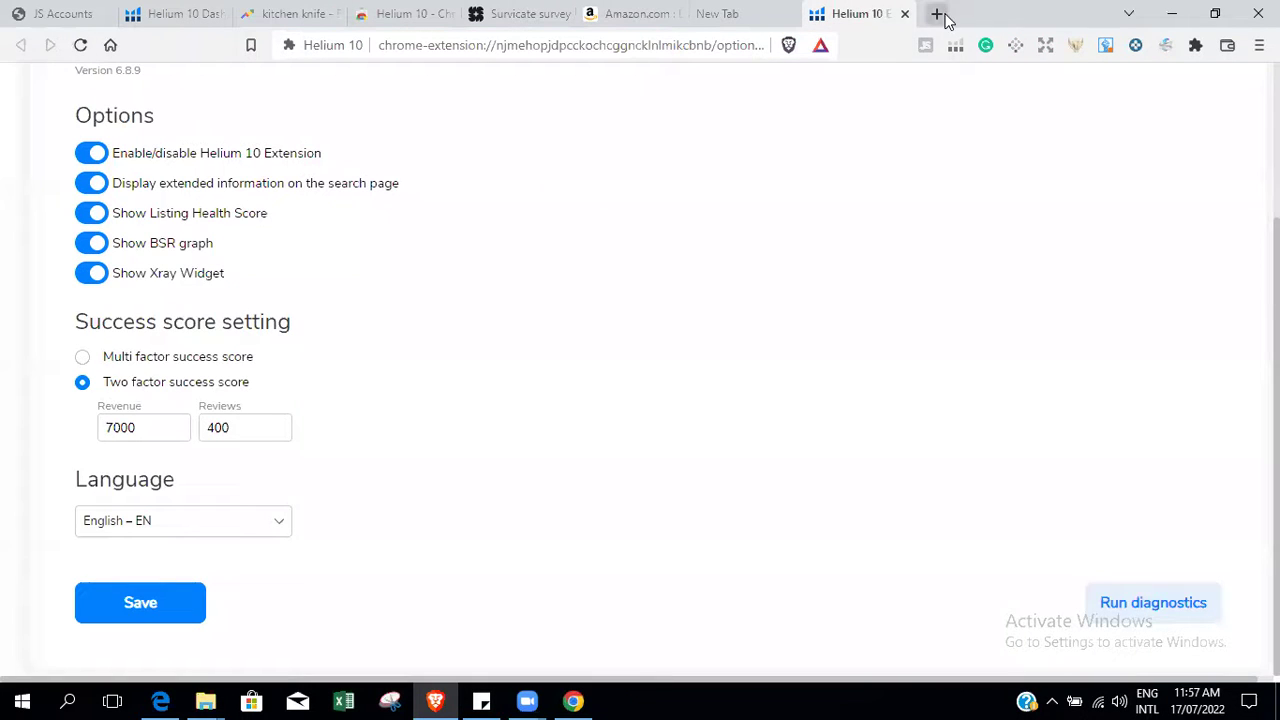
Open another new tab and load the Google home page in it.
click(940, 15)
click(491, 47)
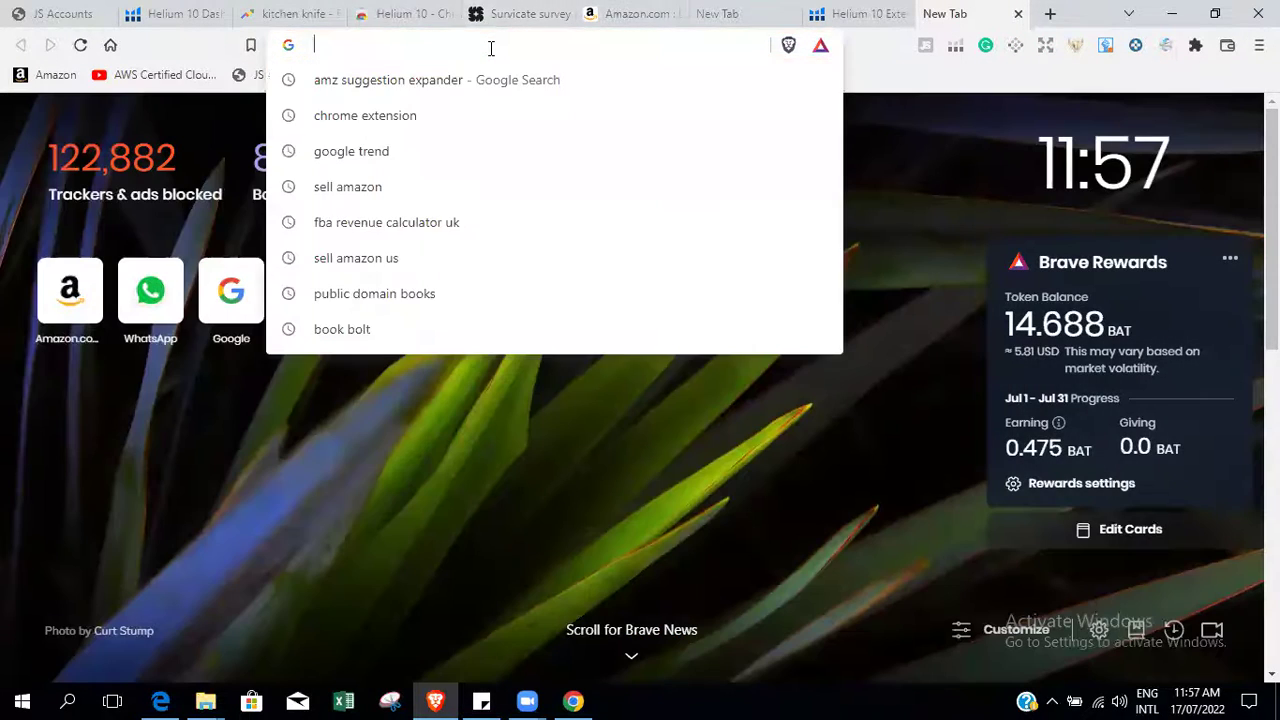
text(go)
key(Return)
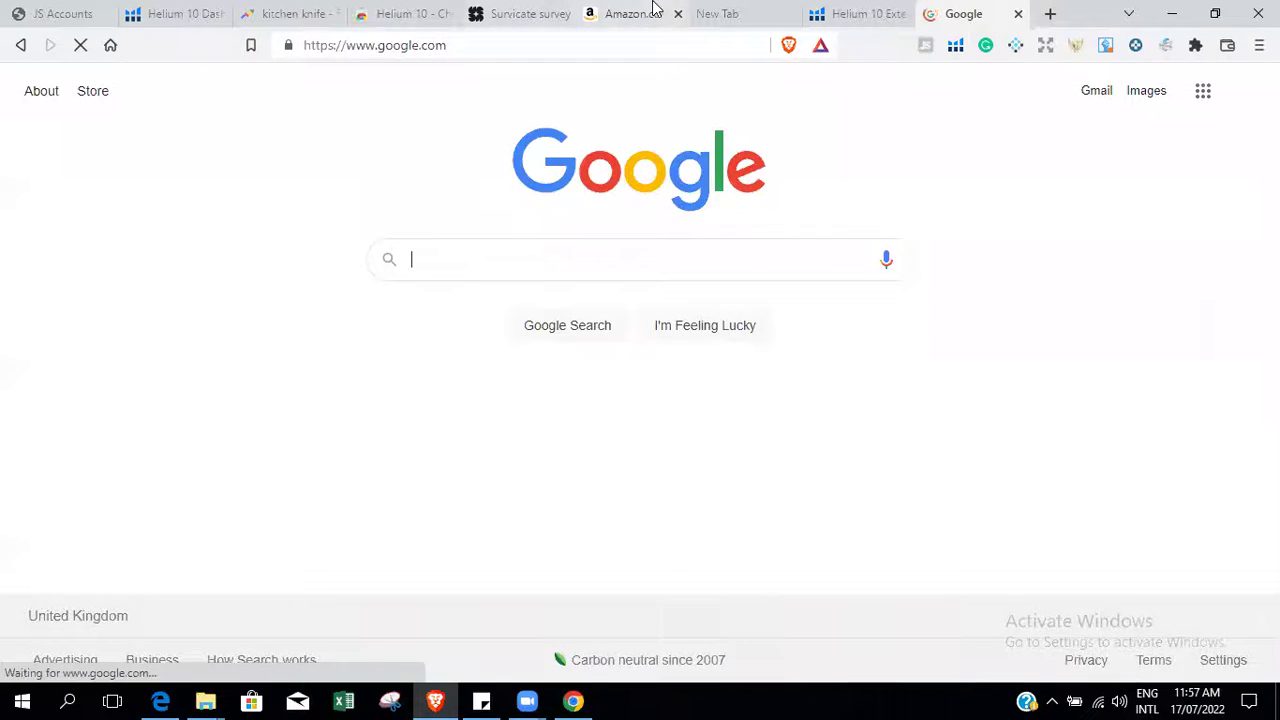
Return to the Amazon results page and enter "baby" as the search term to list keyword suggestions.
click(645, 14)
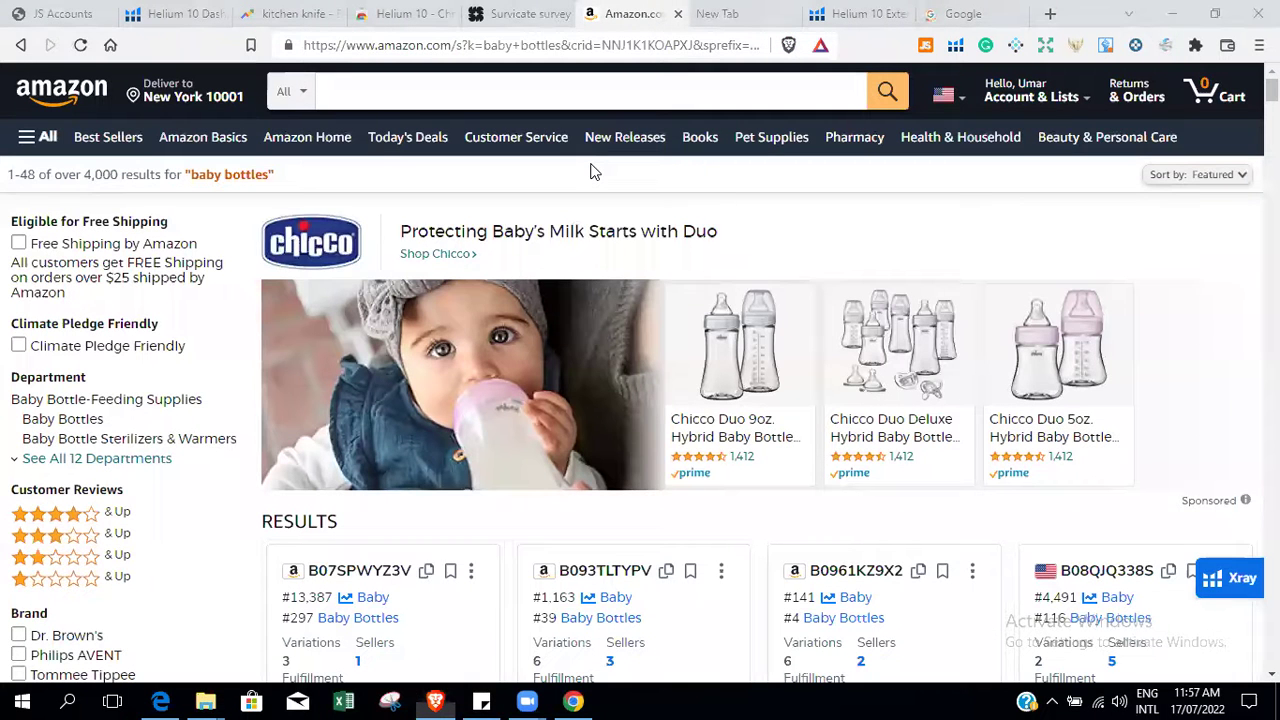
click(464, 92)
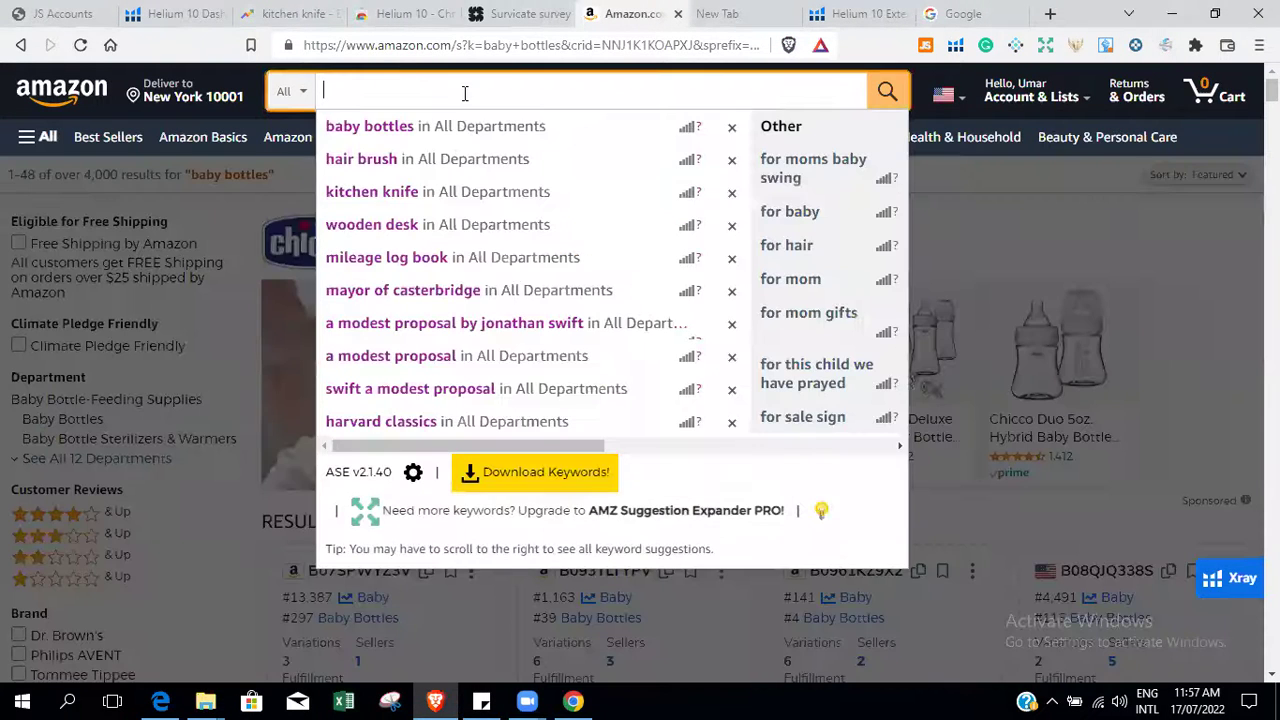
text(bab)
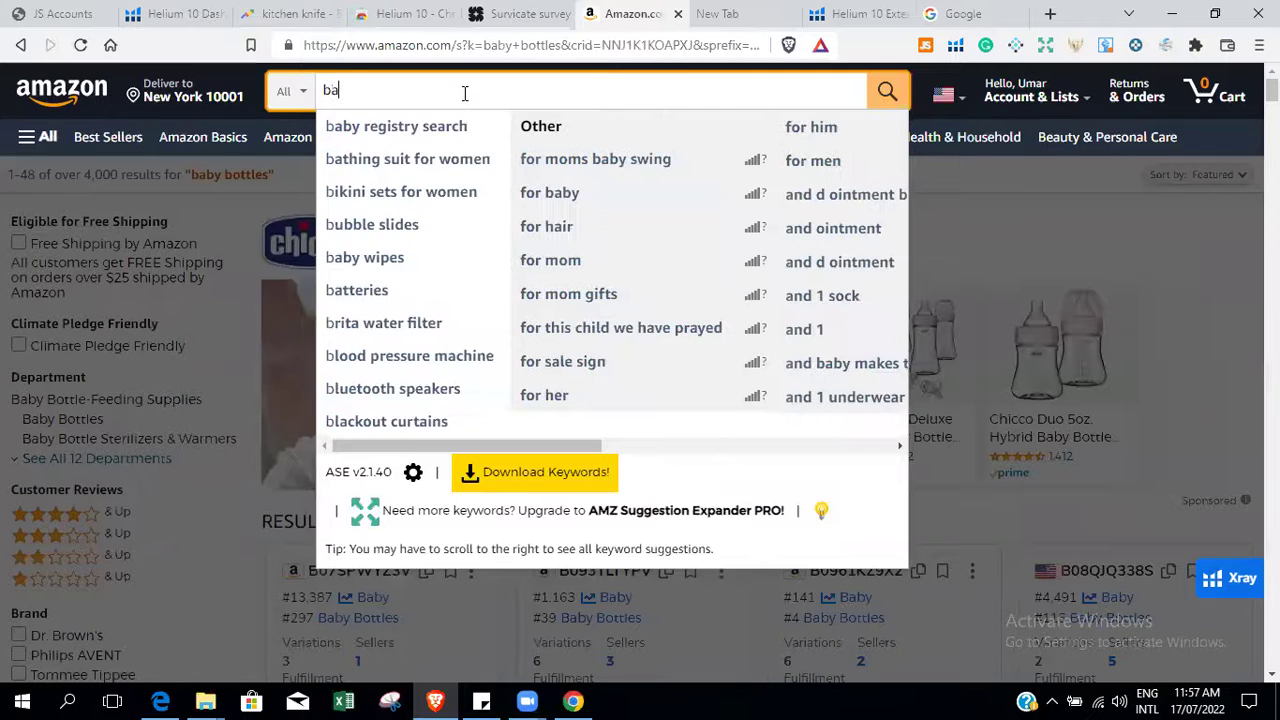
text(y)
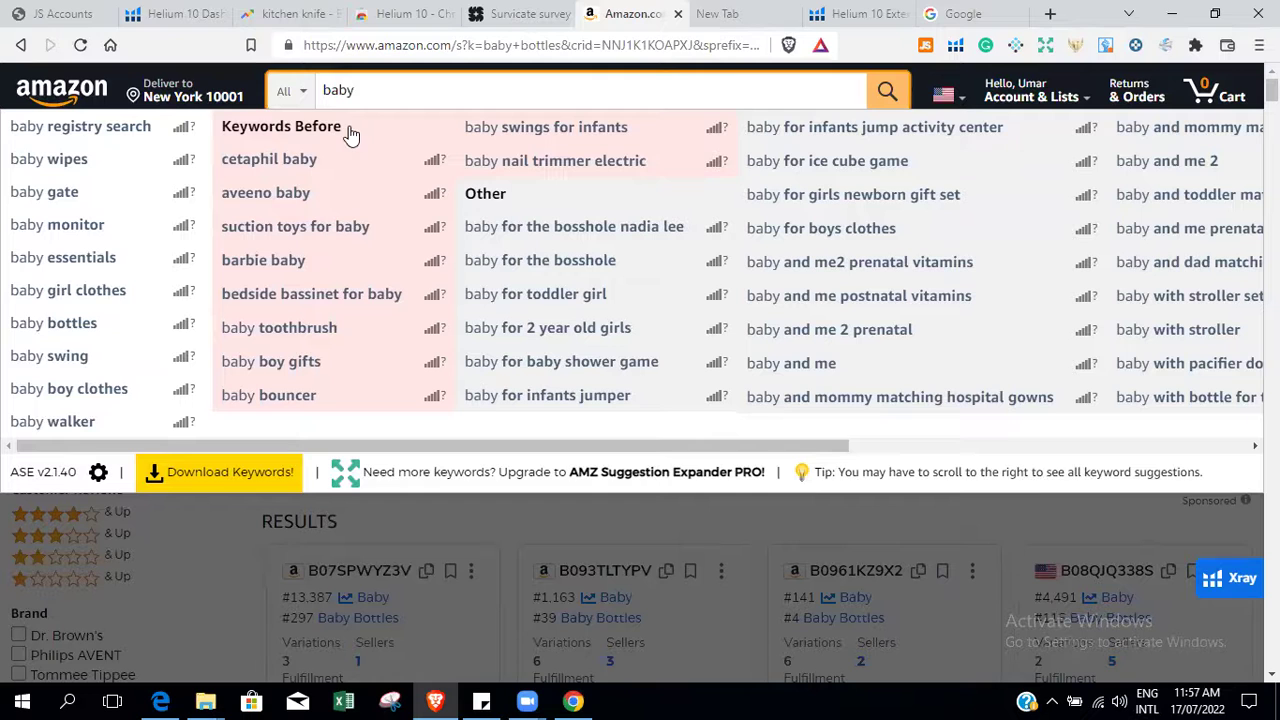
Search Google for "amz suggestion expander", open its Chrome Web Store page and check the installed extensions list.
click(952, 12)
click(457, 262)
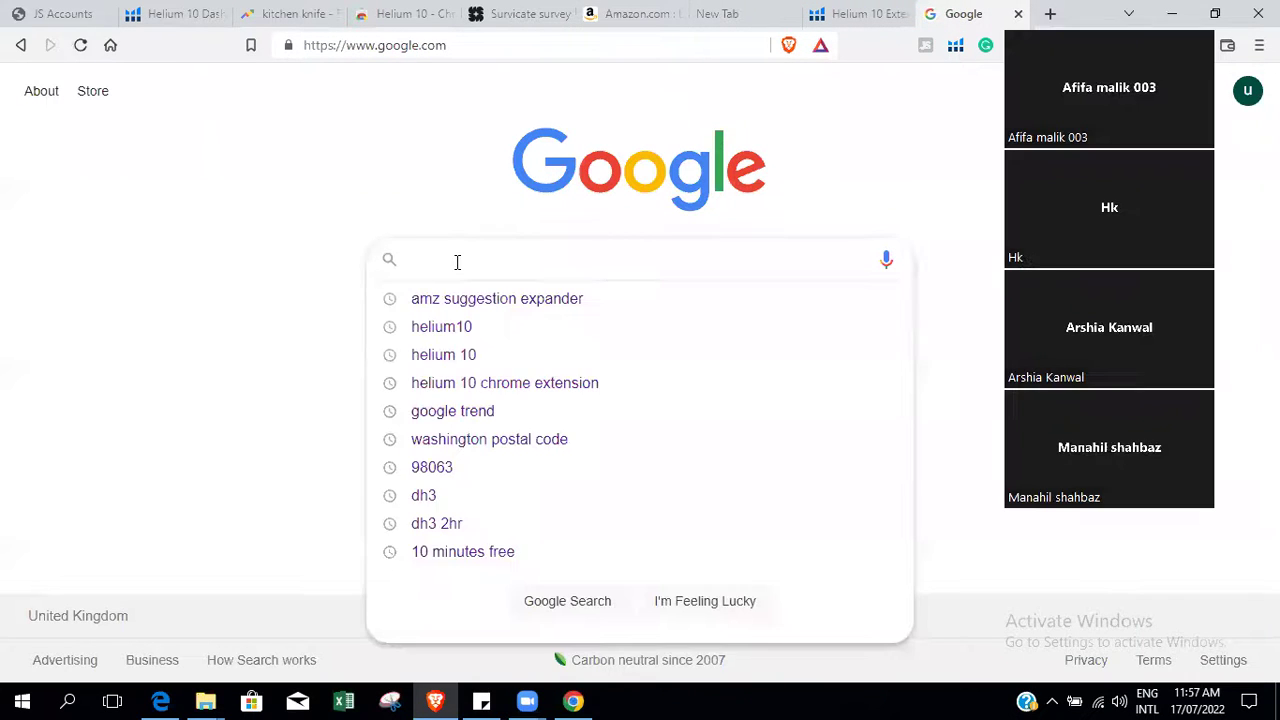
text(AMZ)
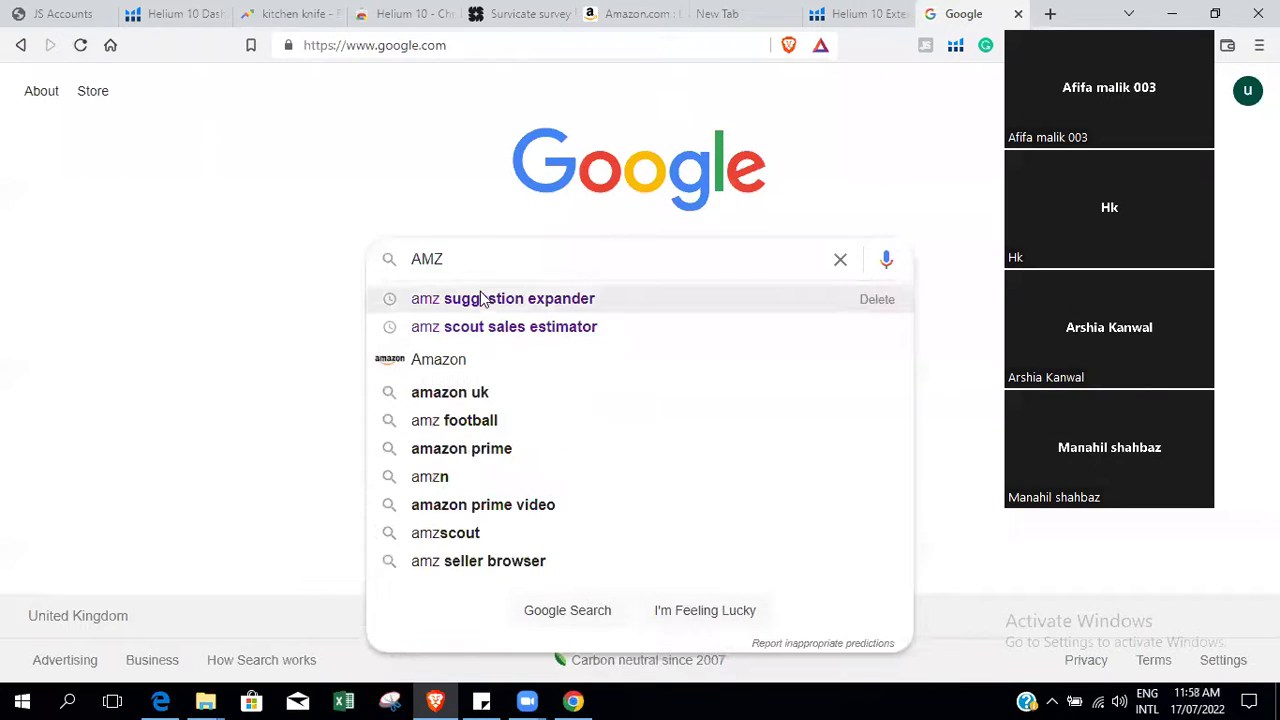
click(490, 299)
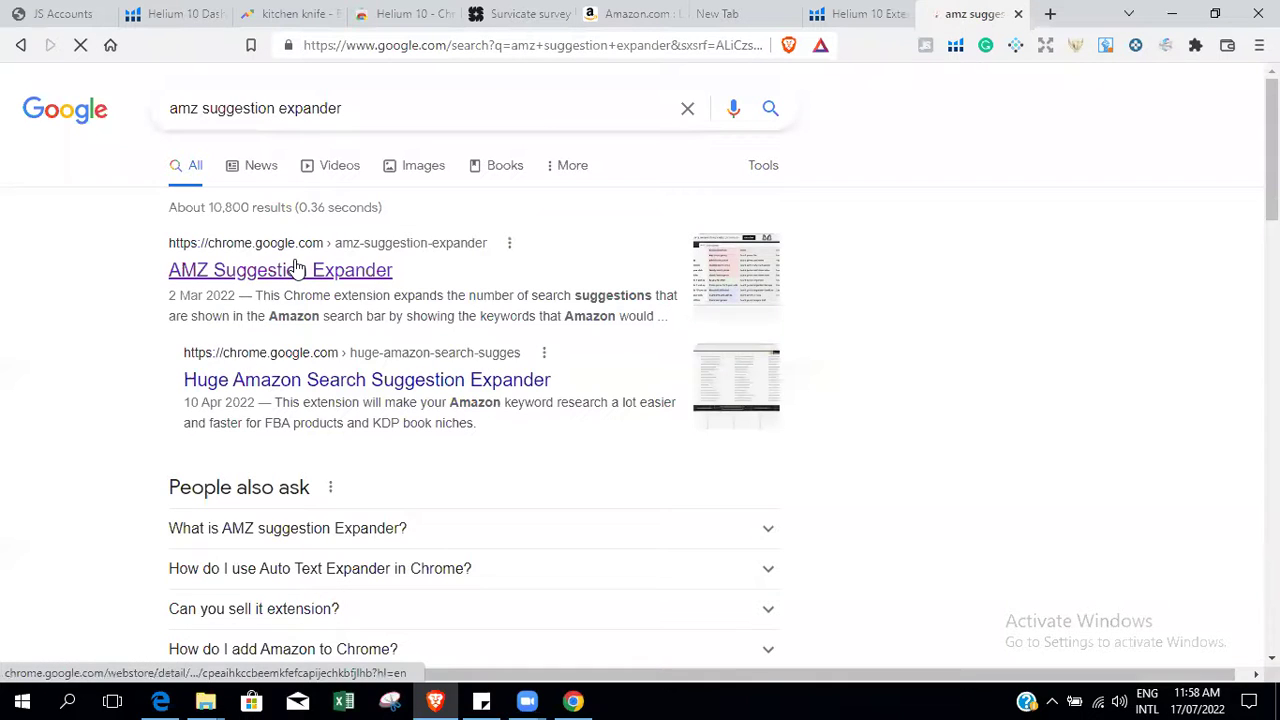
click(296, 268)
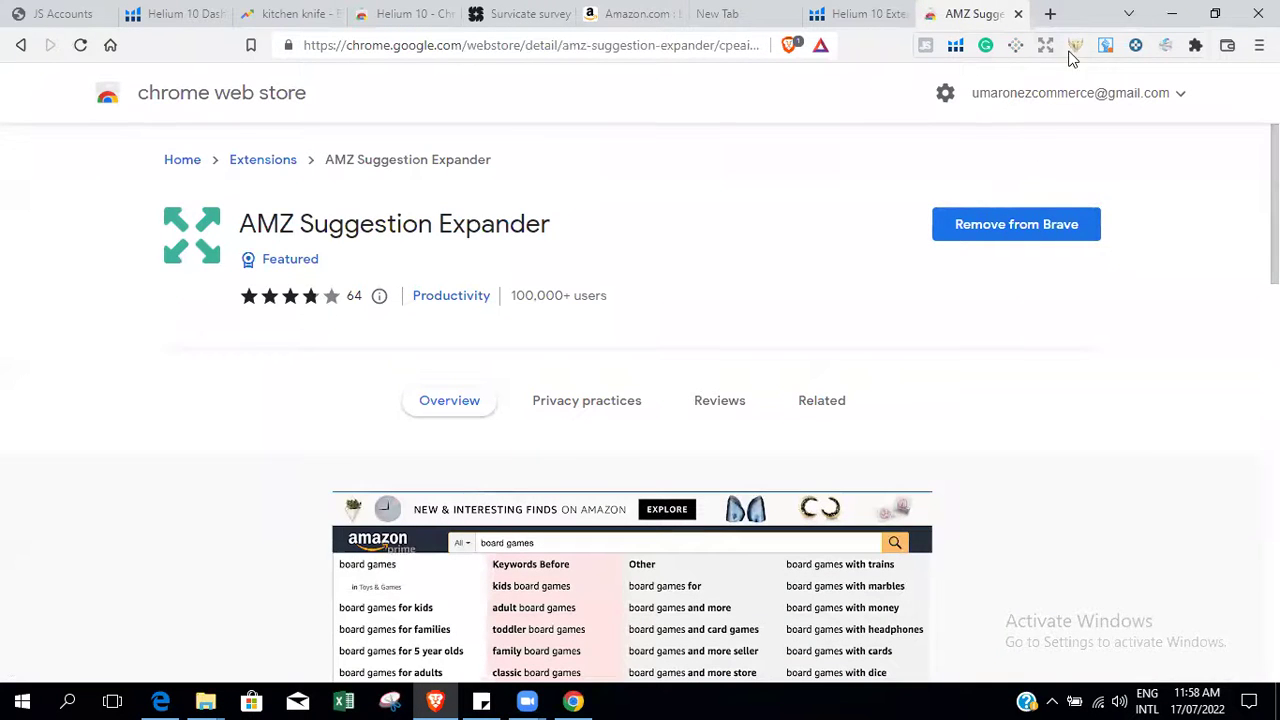
click(1195, 45)
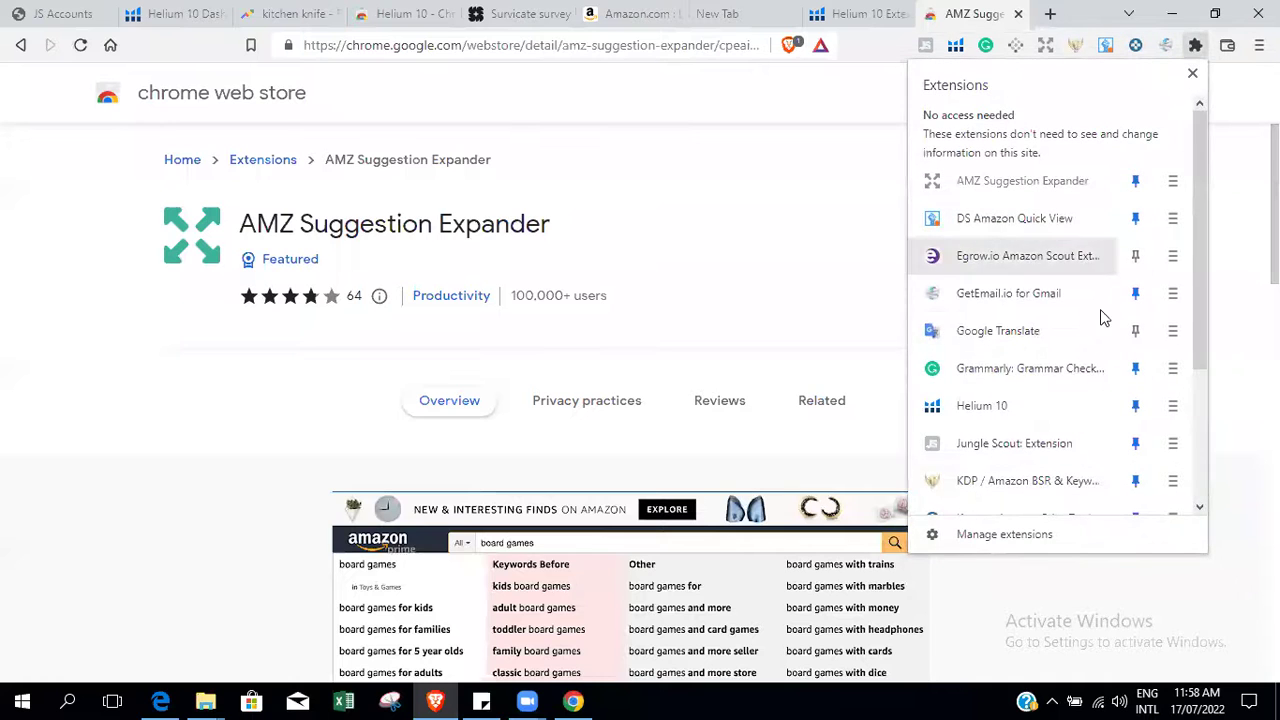
click(1061, 377)
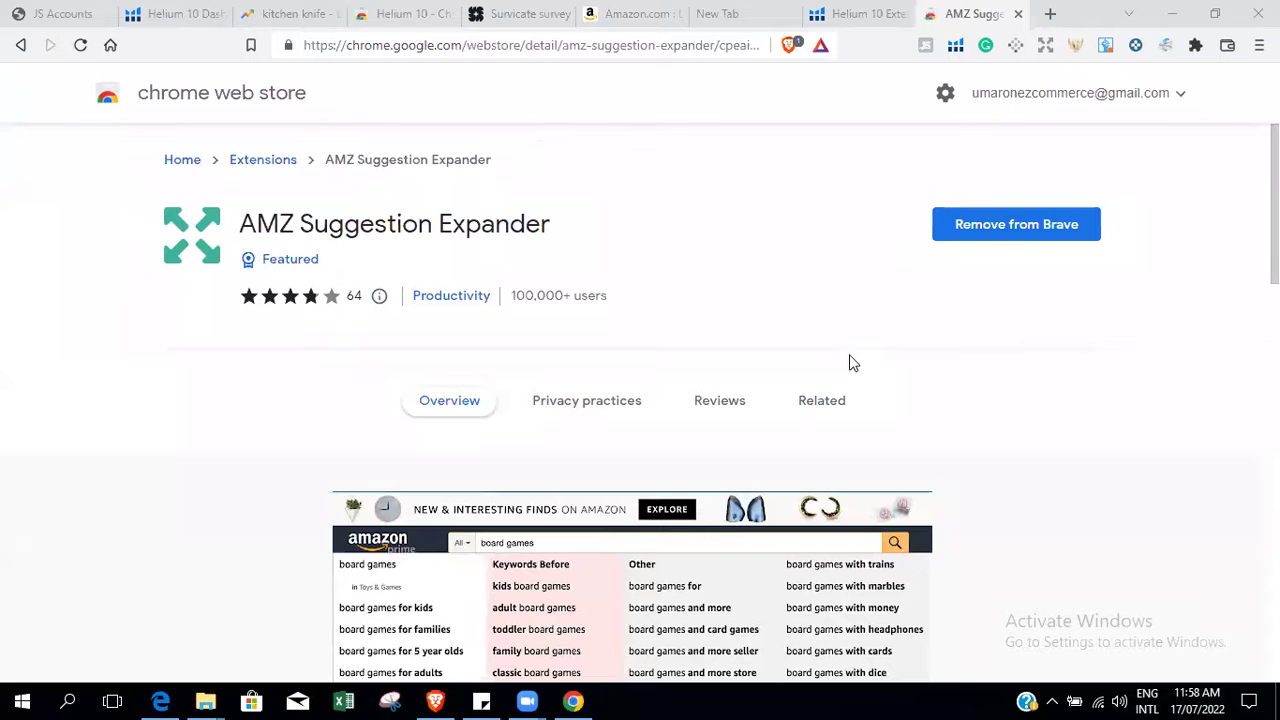
Return to the Amazon results, dismiss the keyword suggestions and open the US delivery zip code for editing.
click(640, 13)
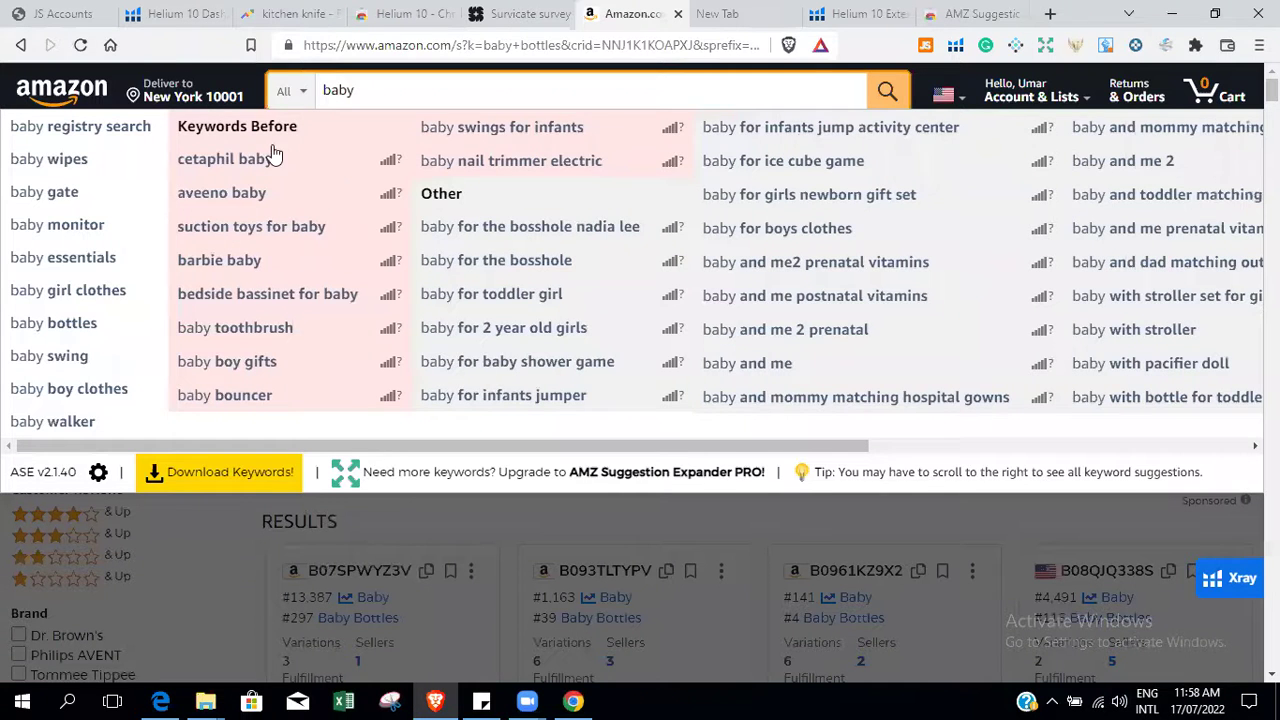
click(851, 518)
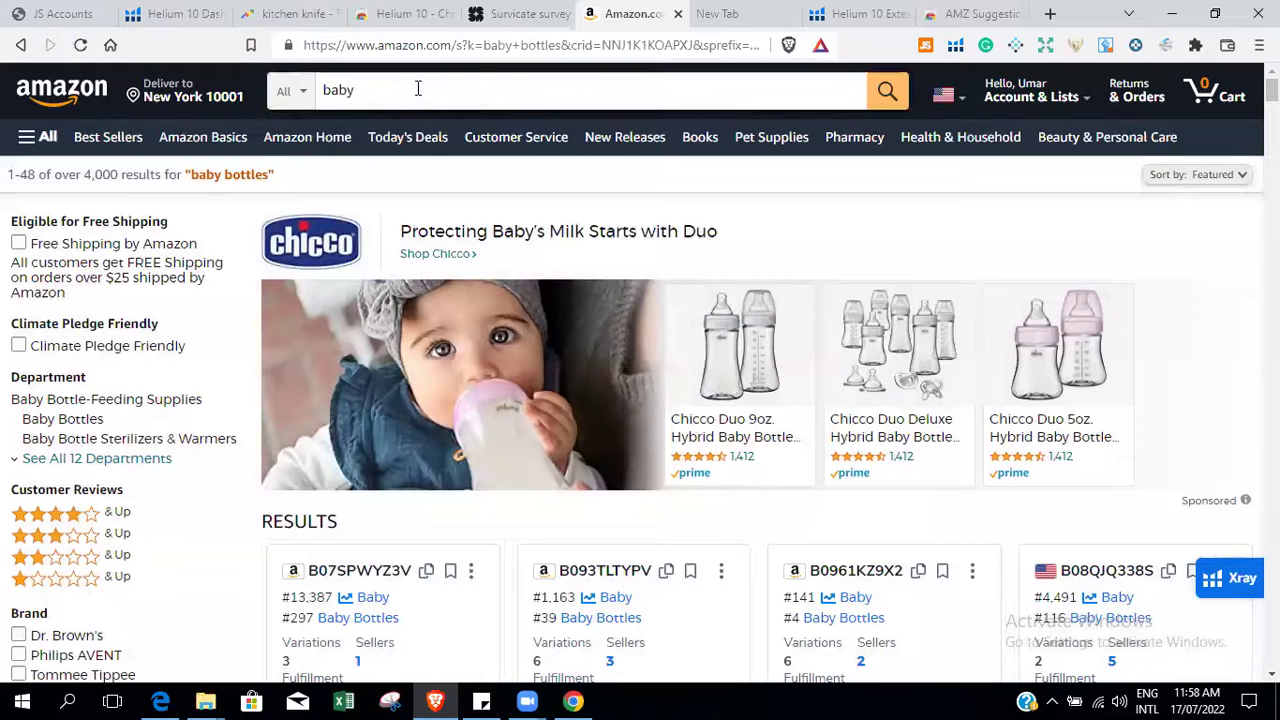
click(178, 98)
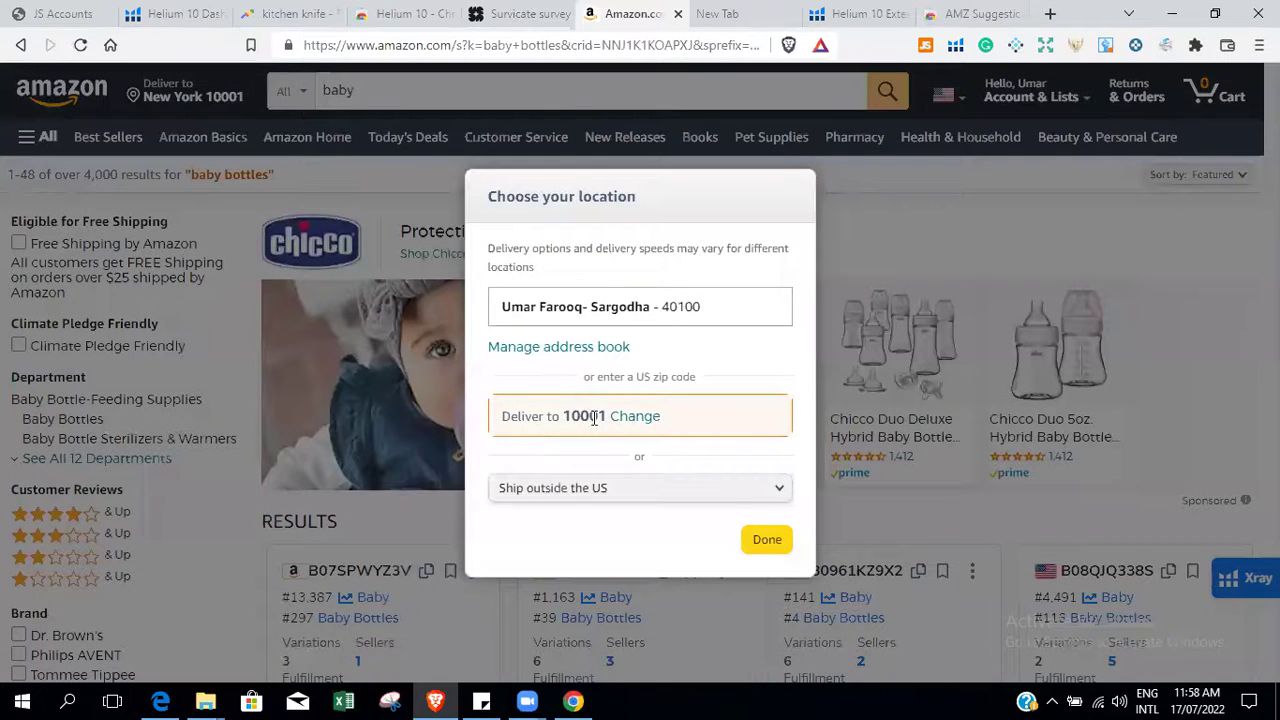
click(638, 425)
click(588, 406)
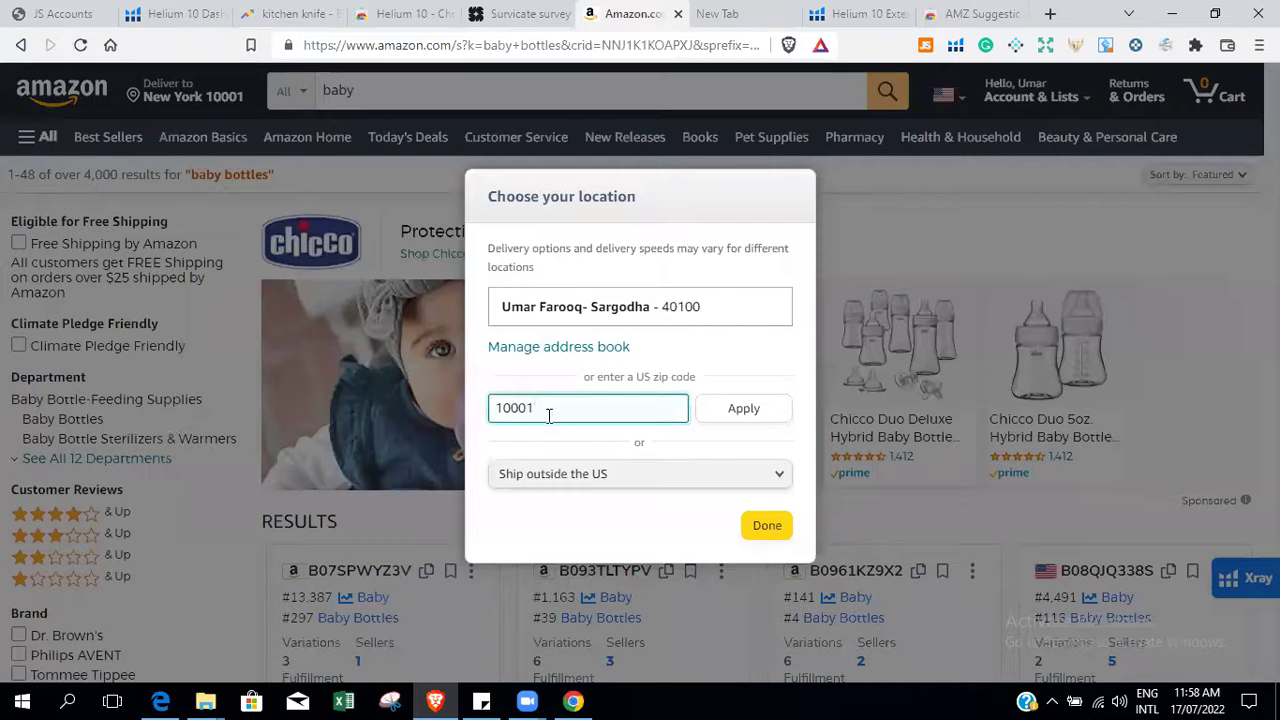
Search for "postal code new york" in a new tab, pick zip code 10005 and copy it.
click(1048, 14)
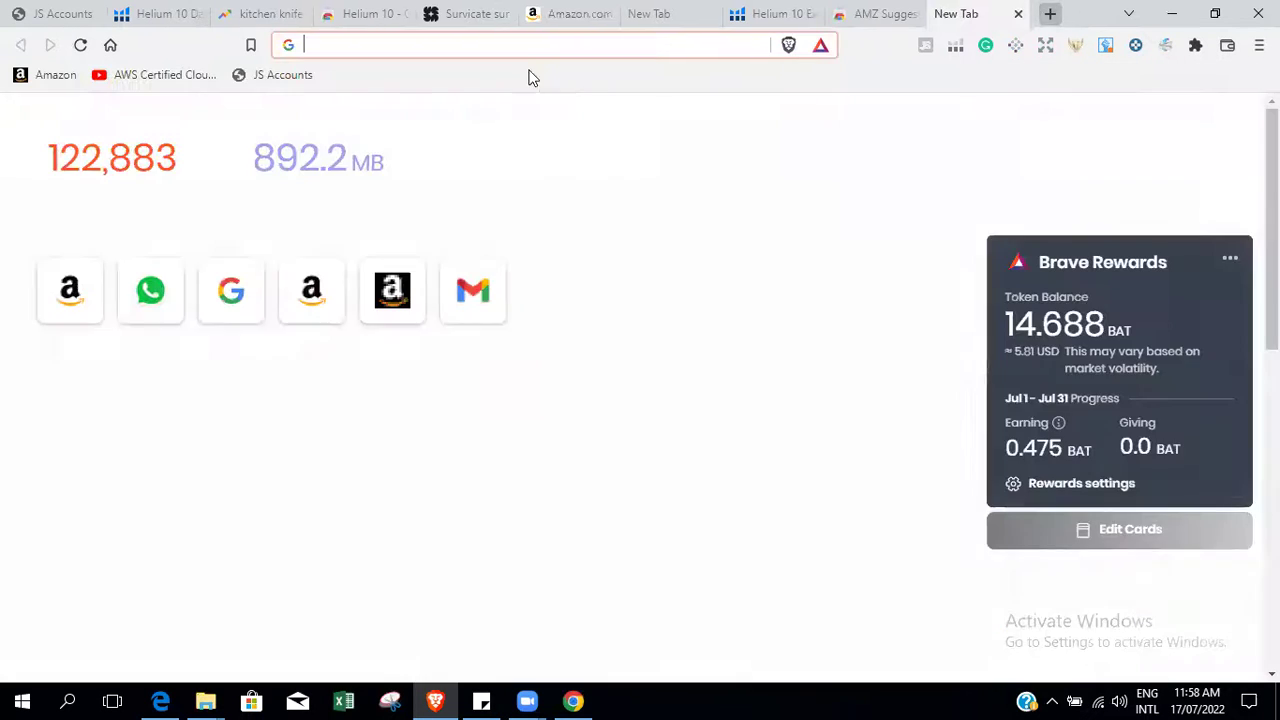
text(posta)
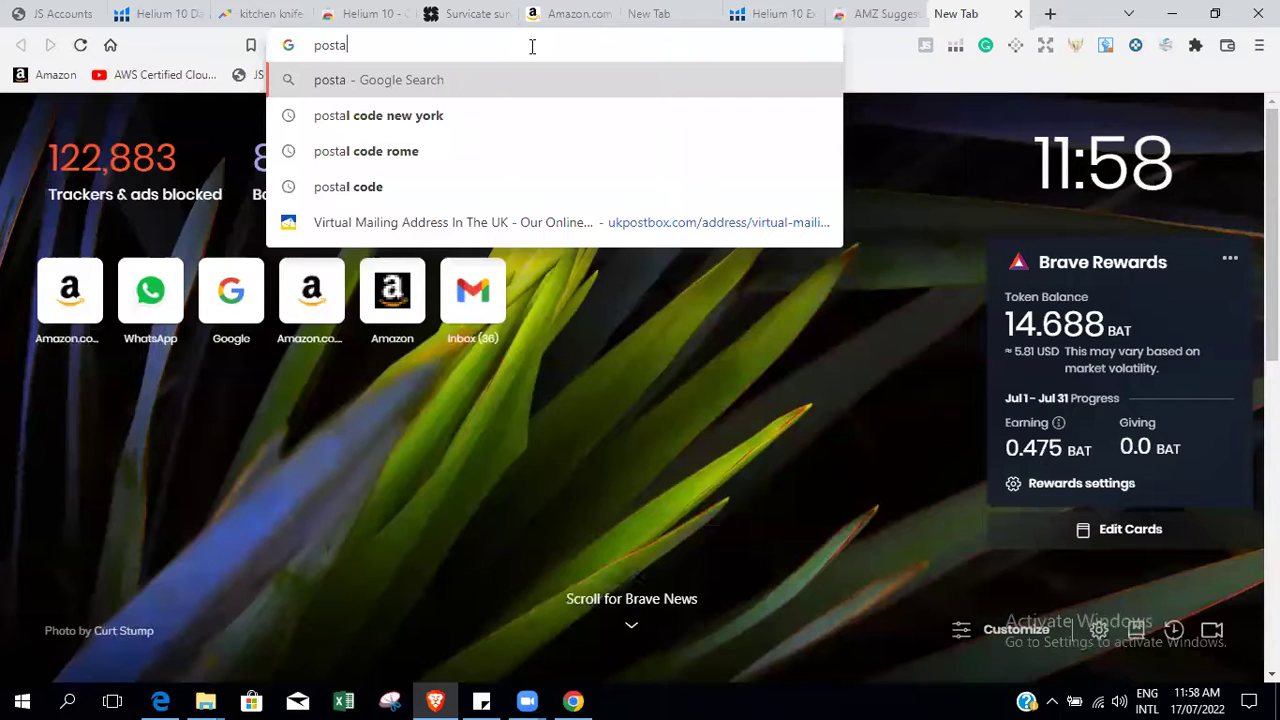
text(l code )
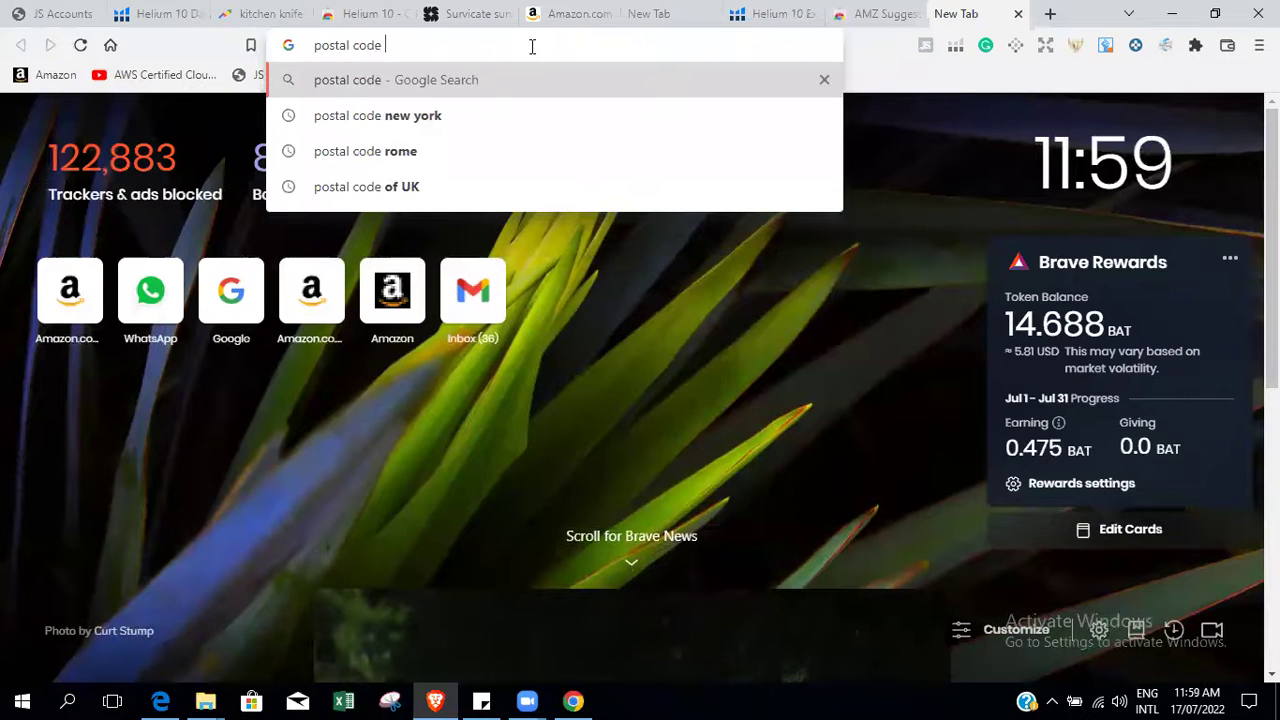
text(new y)
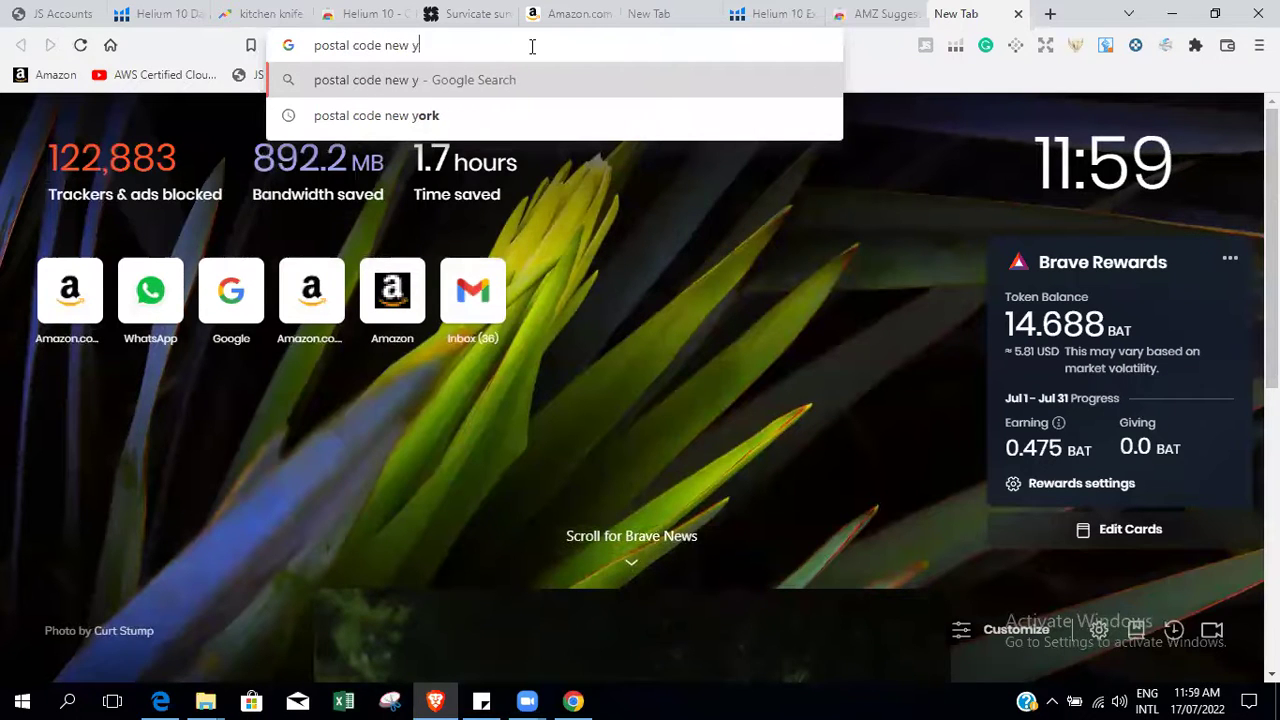
text(ork)
key(Return)
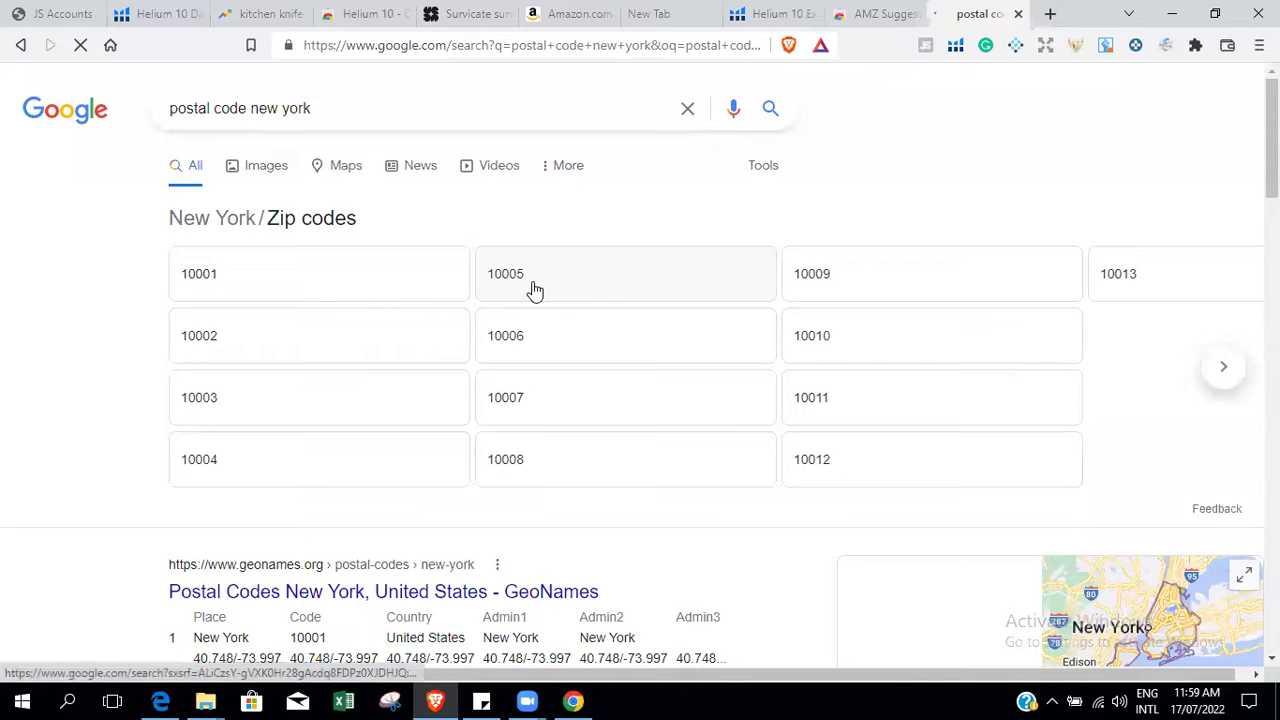
click(531, 289)
drag(257, 108, 168, 110)
key(ctrl+c)
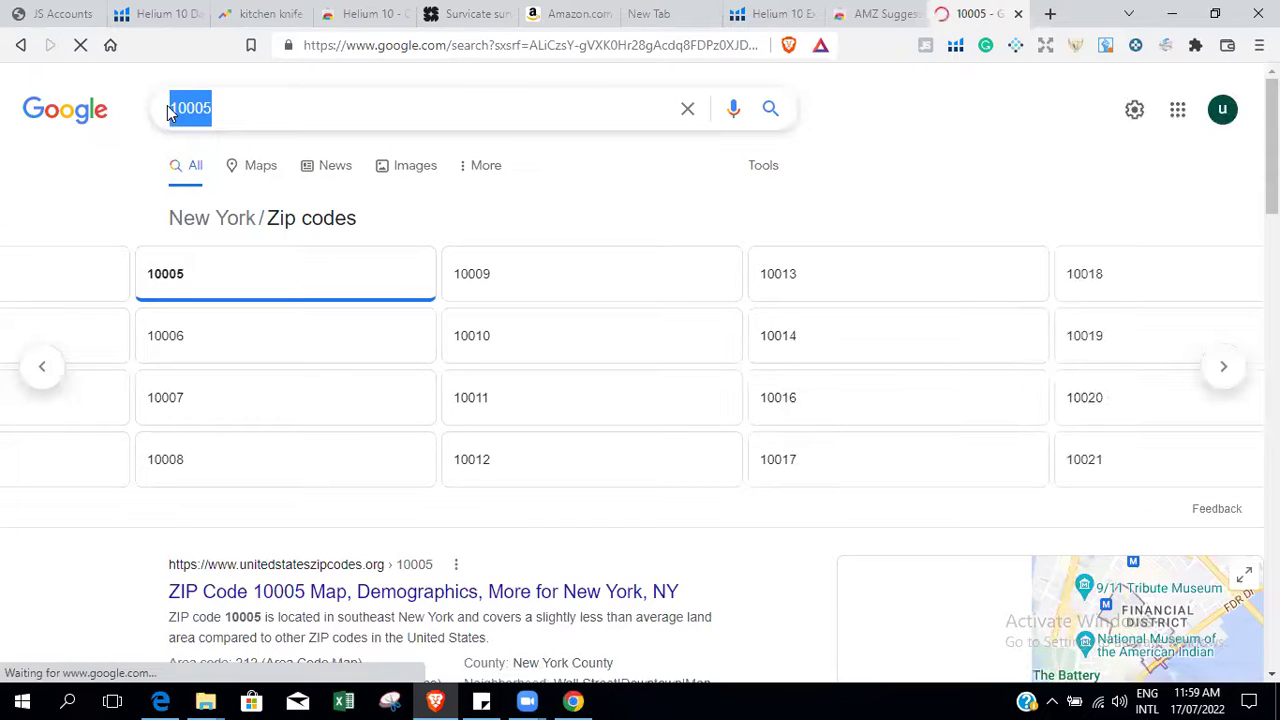
Set Amazon's delivery zip code to the copied 10005, apply it and finish the location dialog.
click(565, 12)
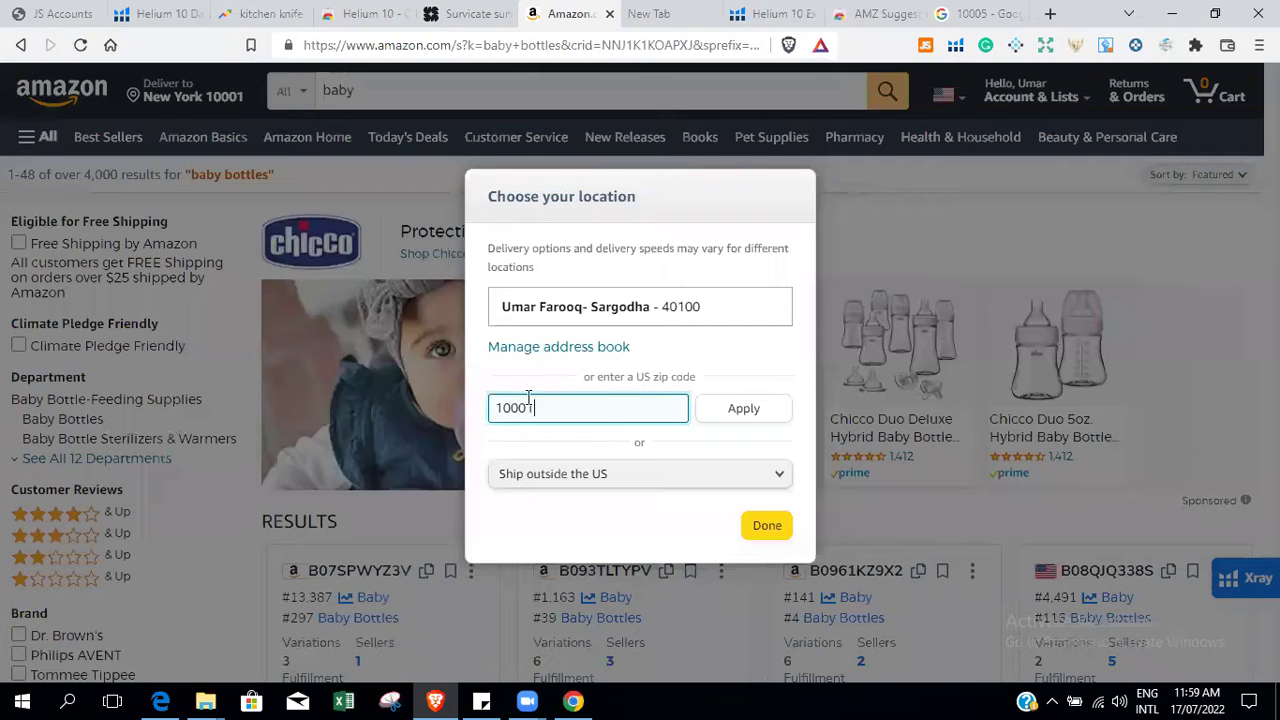
drag(527, 401, 481, 403)
key(ctrl+v)
click(757, 411)
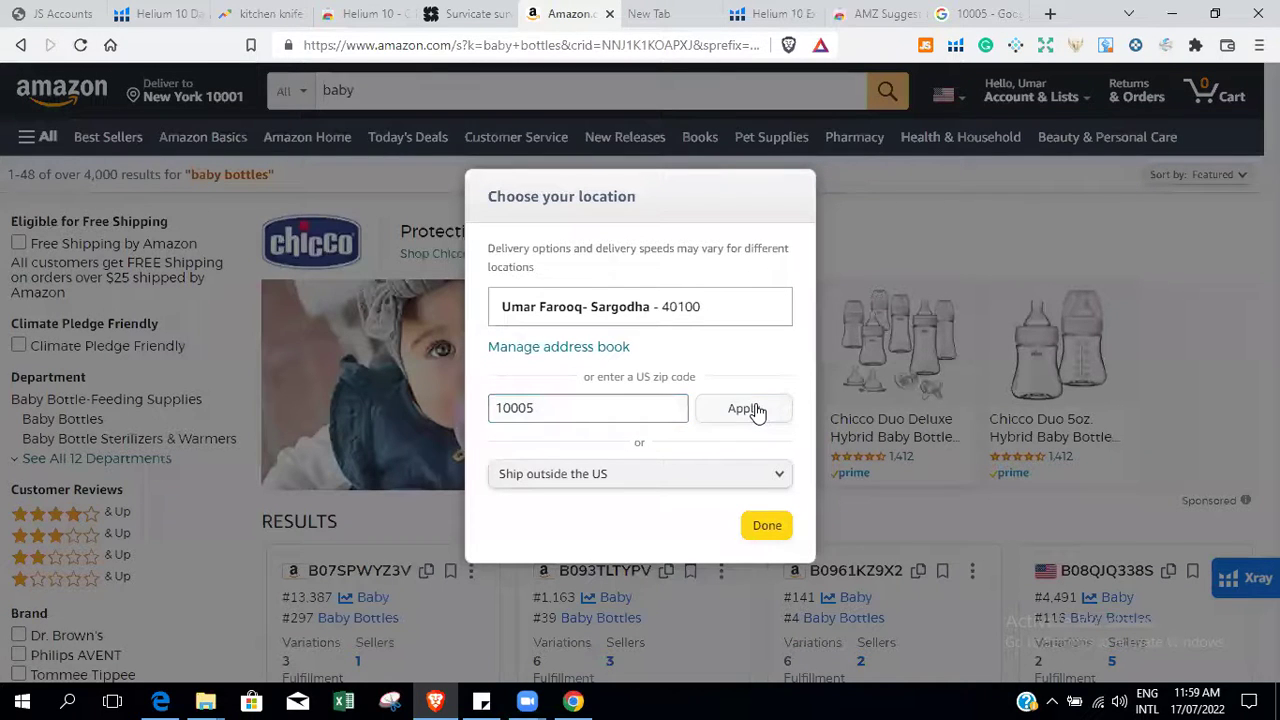
click(766, 541)
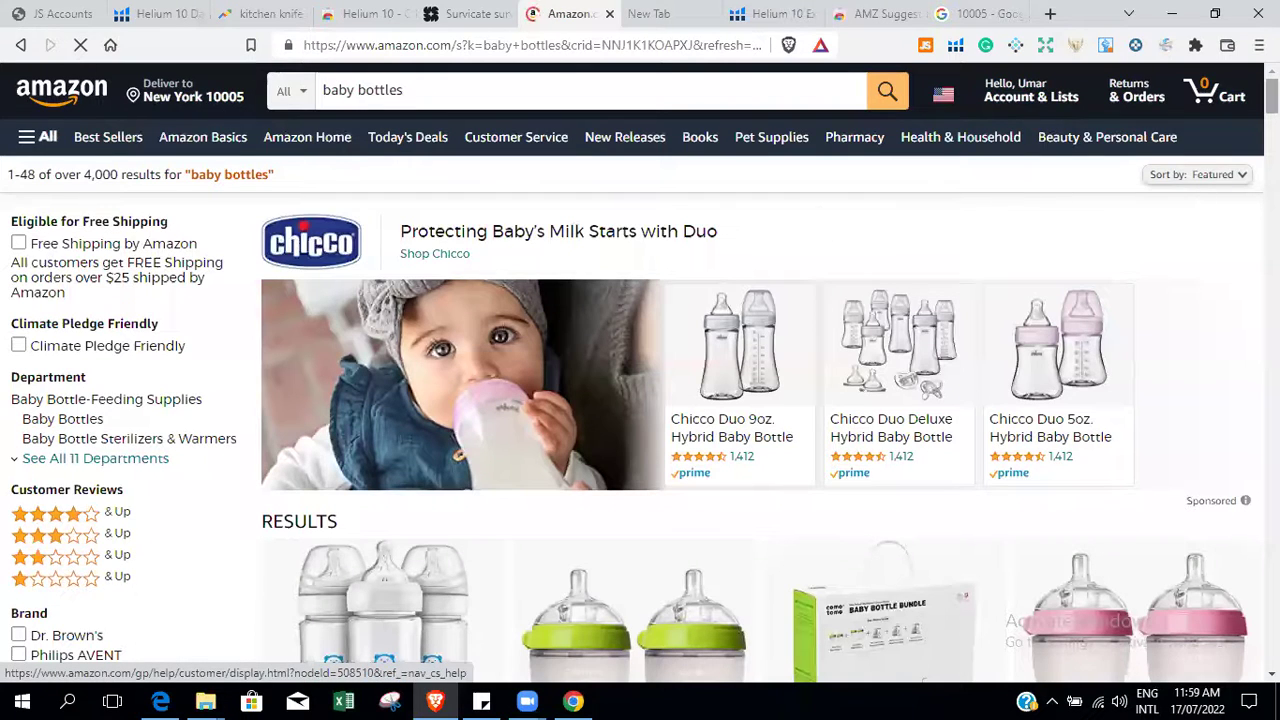
scroll(640, 400, down, 2)
scroll(640, 400, up, 2)
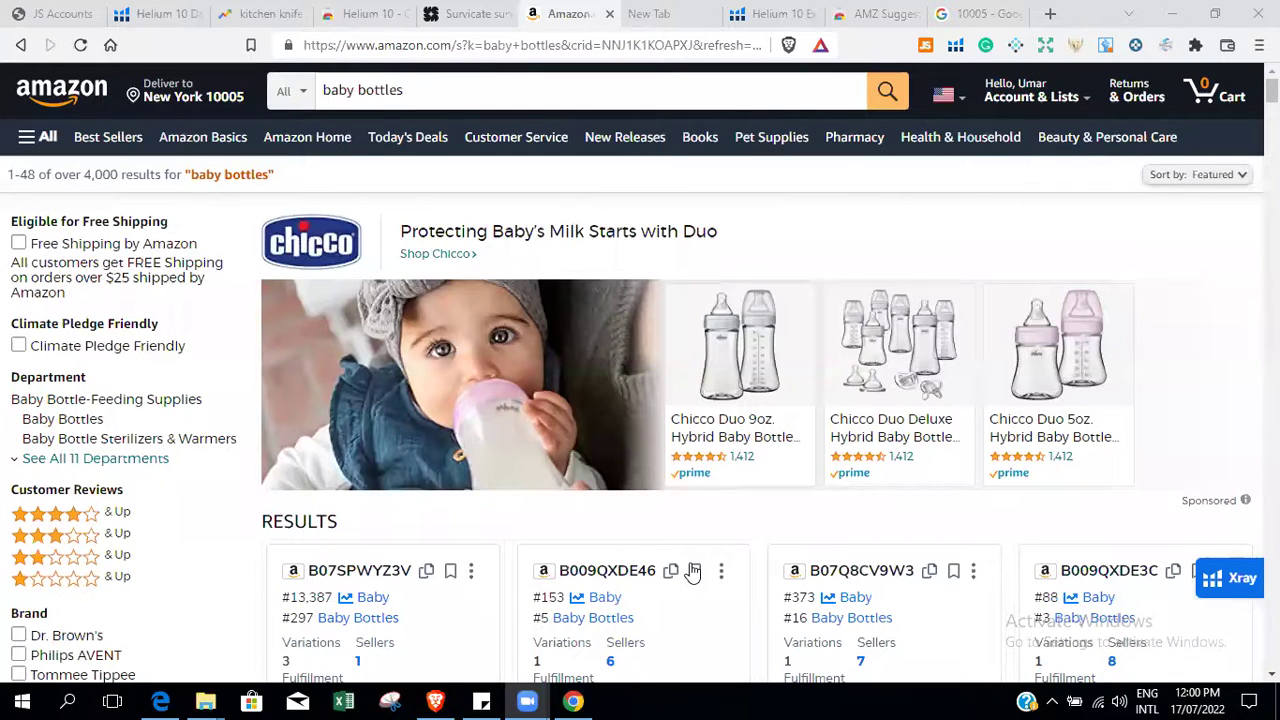
Unpin the Helium 10 extension from the browser toolbar, pin it again and close the extensions list.
click(1195, 44)
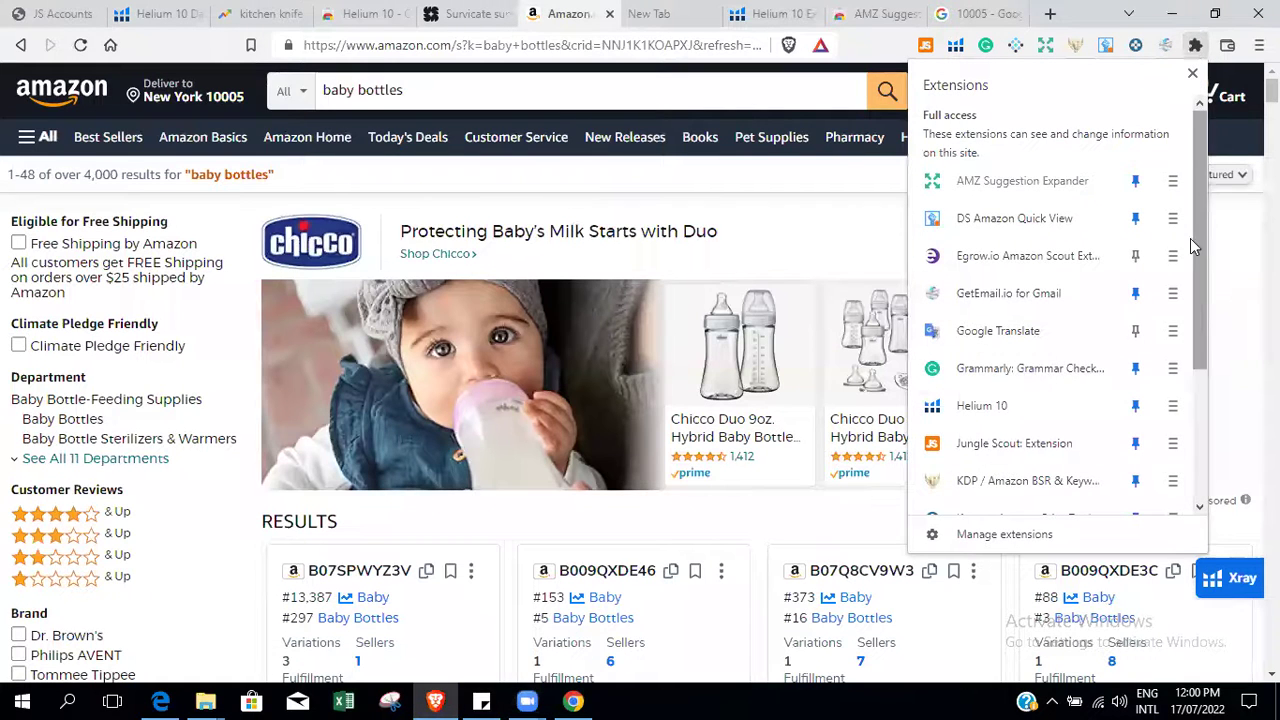
click(1136, 410)
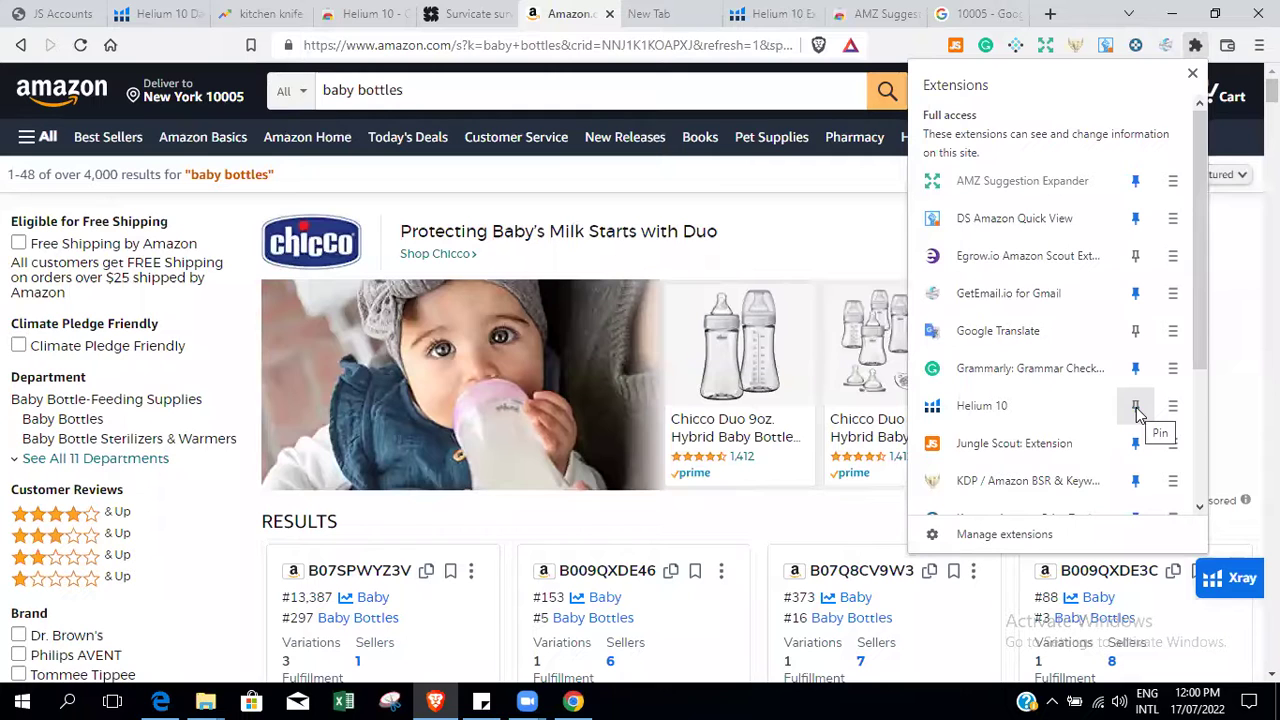
click(1136, 410)
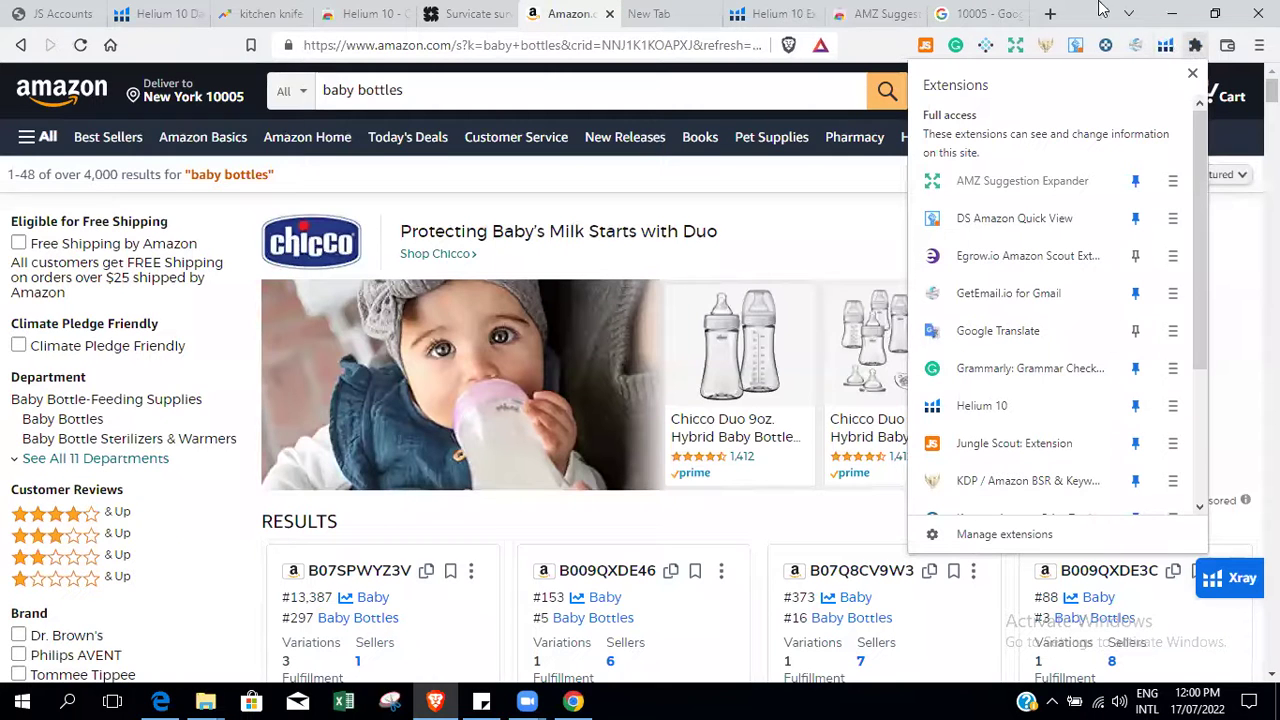
click(1192, 77)
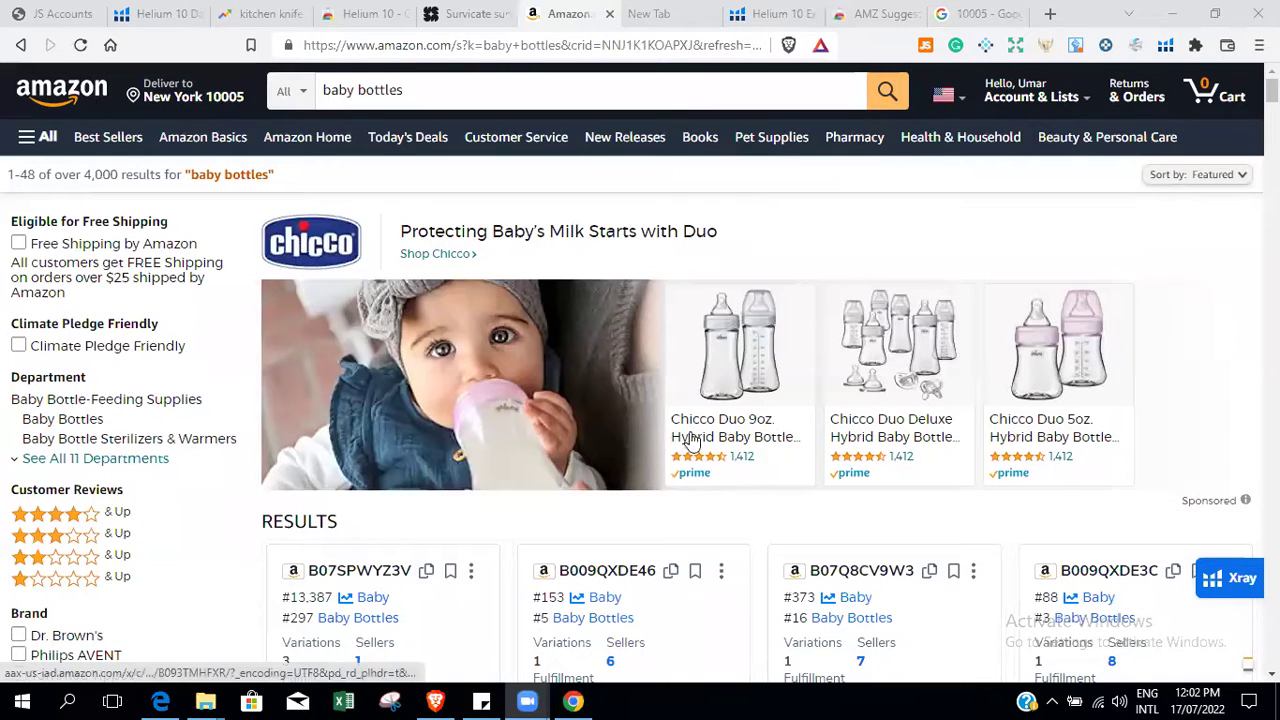
mouse_move(760, 472)
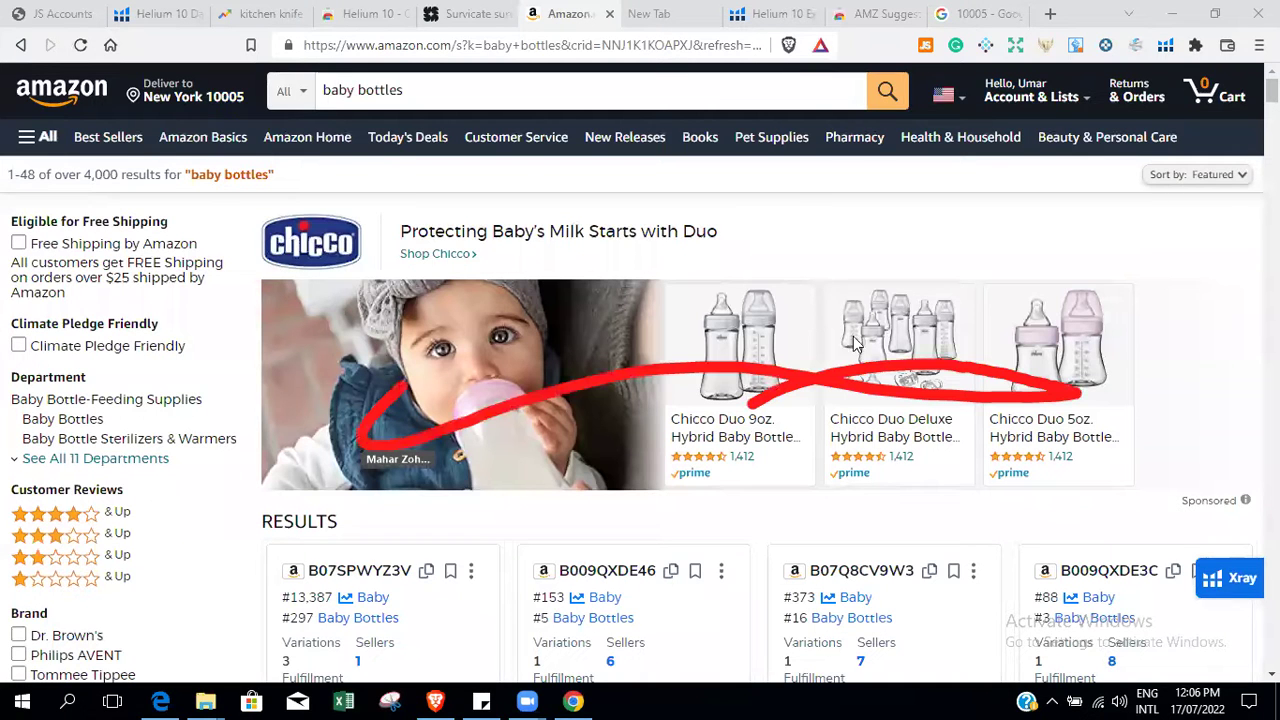
mouse_move(938, 368)
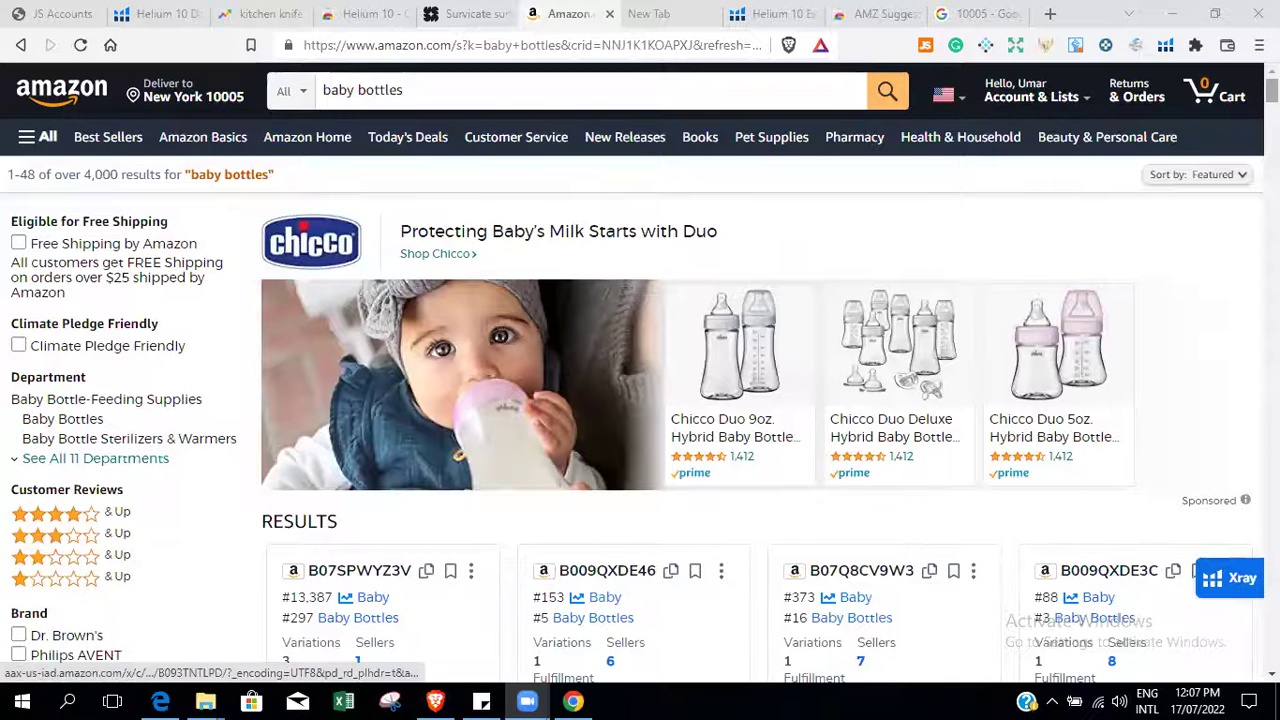
scroll(640, 400, down, 3)
scroll(640, 400, up, 3)
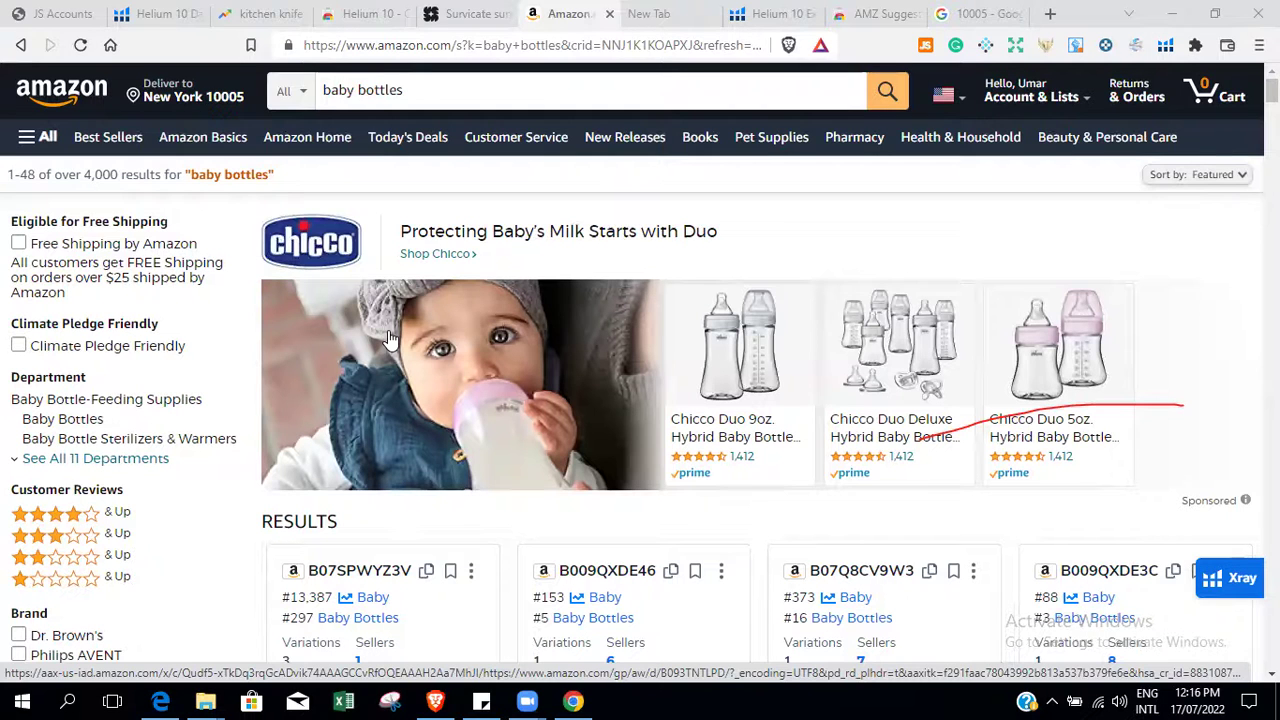
drag(1170, 410, 957, 495)
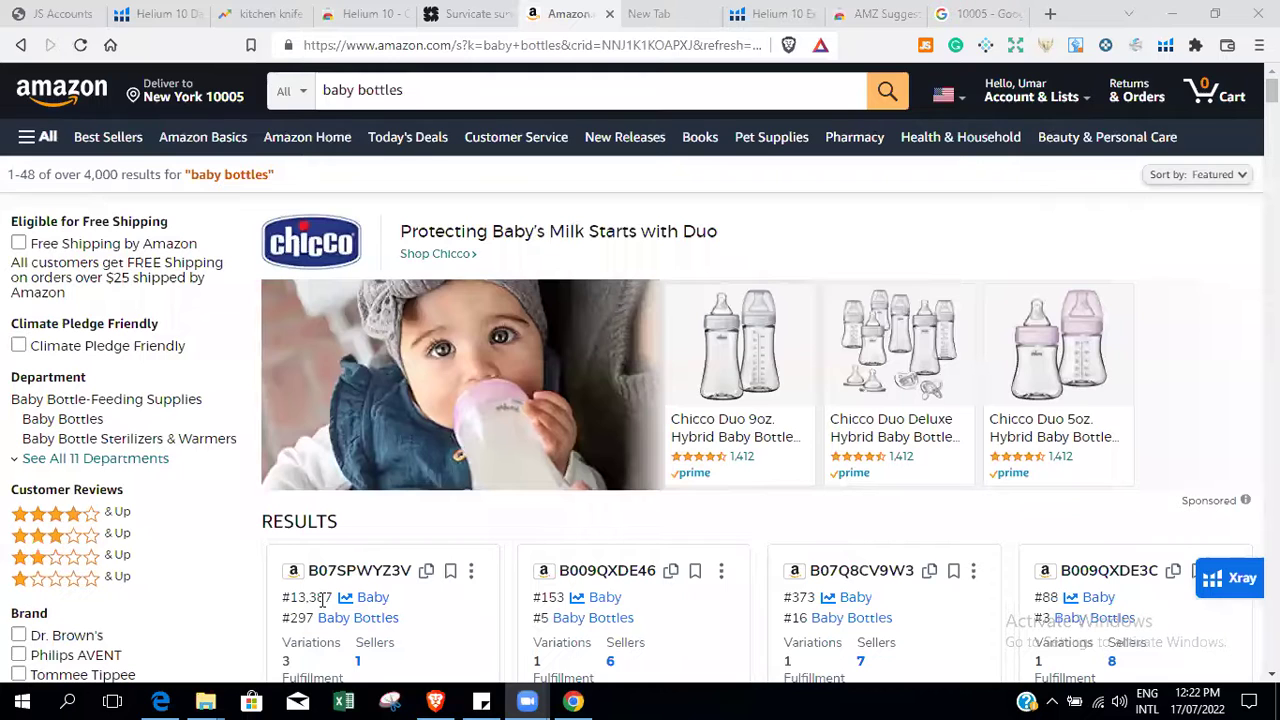
Switch to the Helium 10 dashboard in the Chrome browser and check which account is signed in.
click(150, 14)
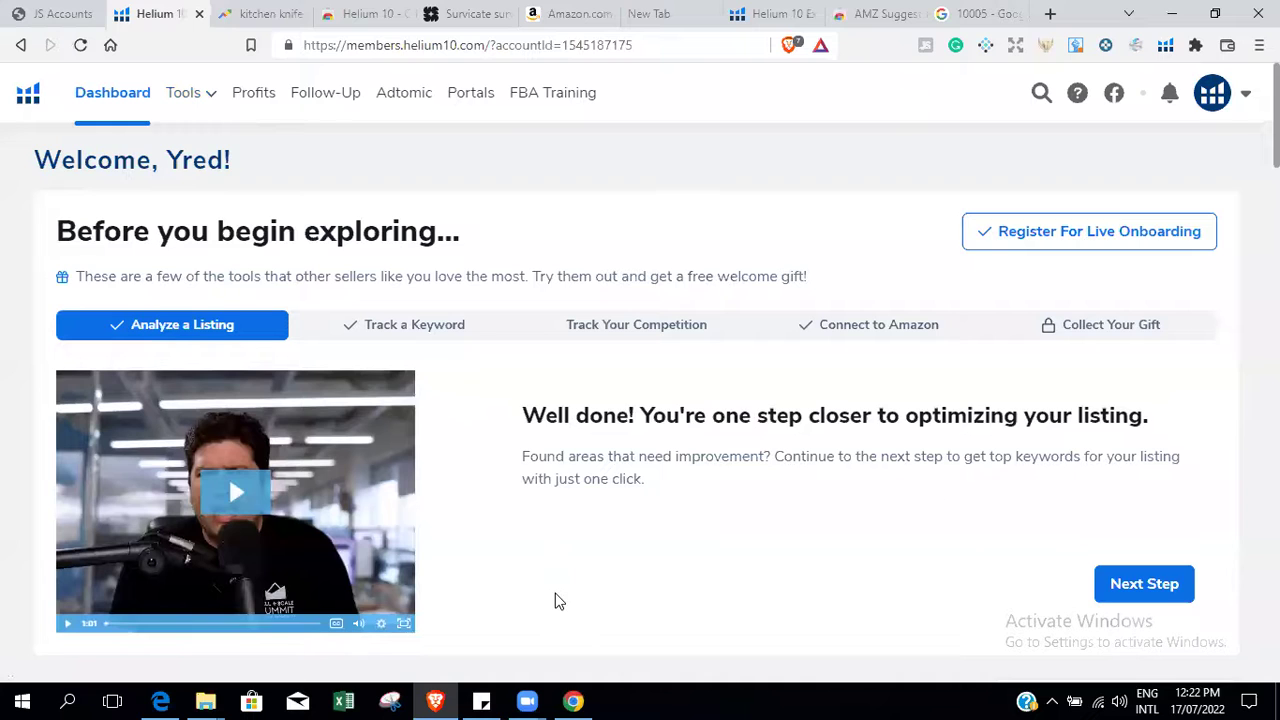
click(573, 701)
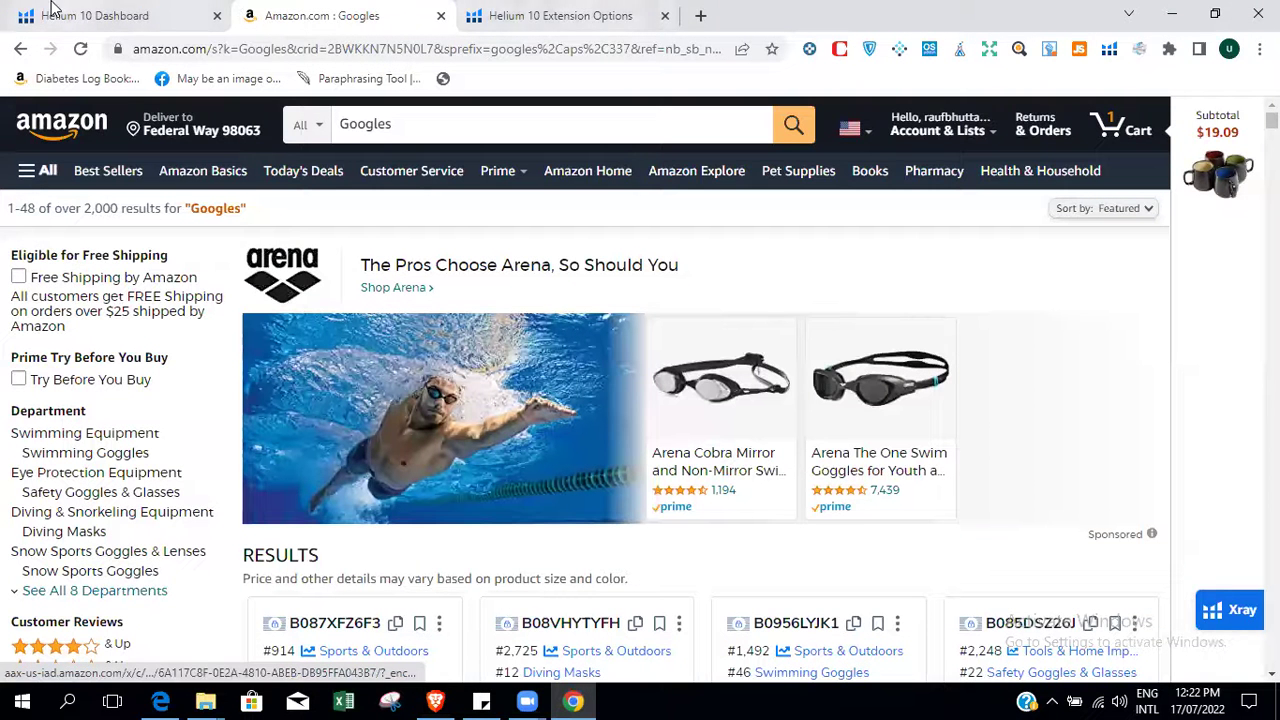
click(88, 10)
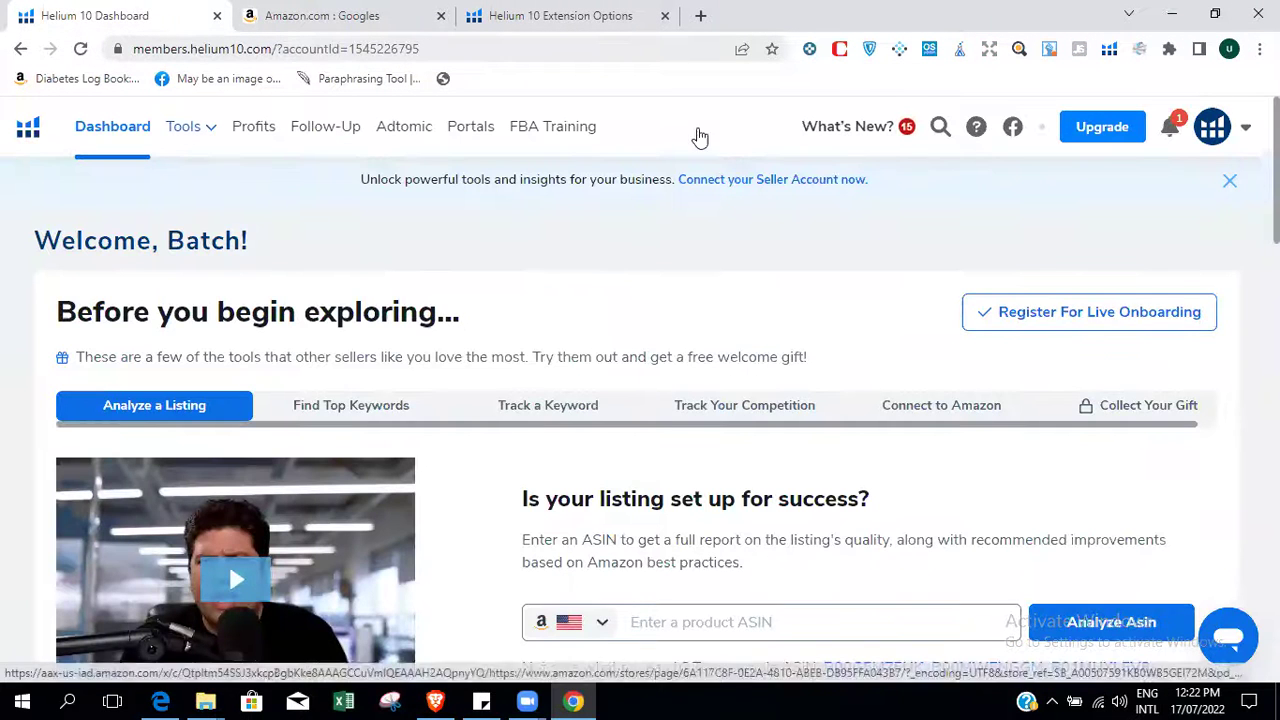
click(1212, 126)
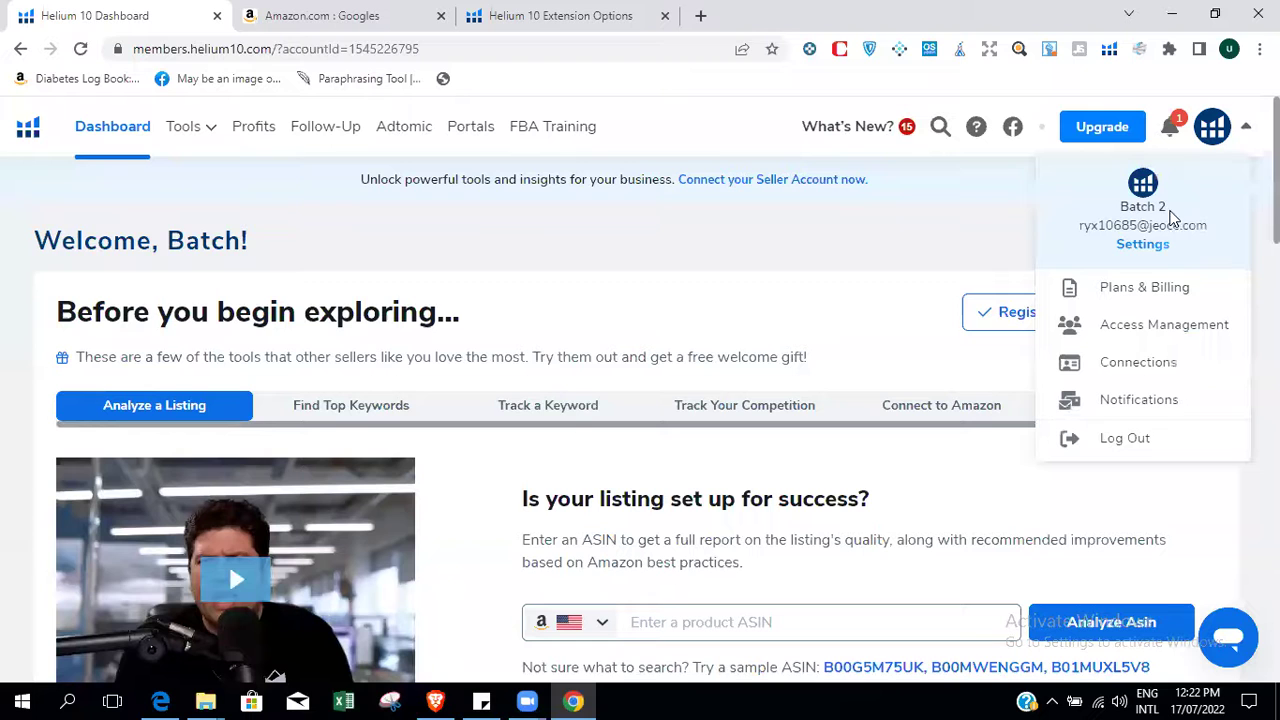
click(915, 242)
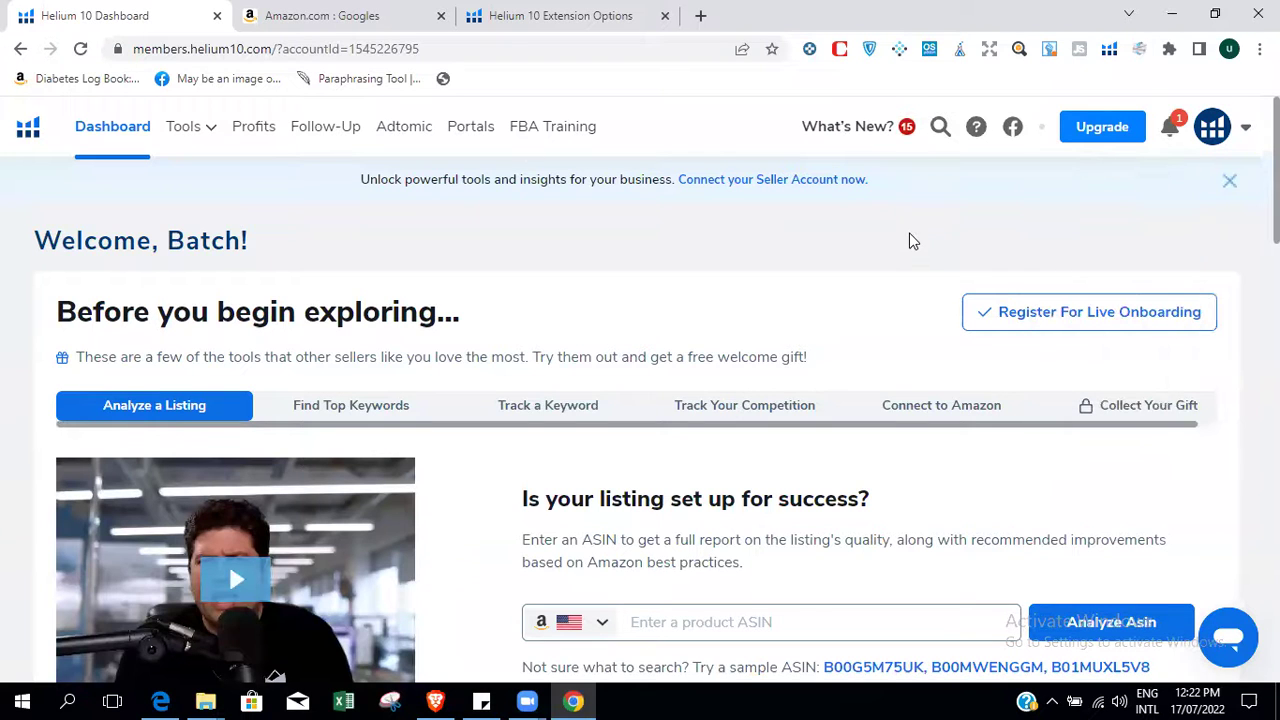
Open Helium 10's Black Box tool for Amazon product research.
click(192, 133)
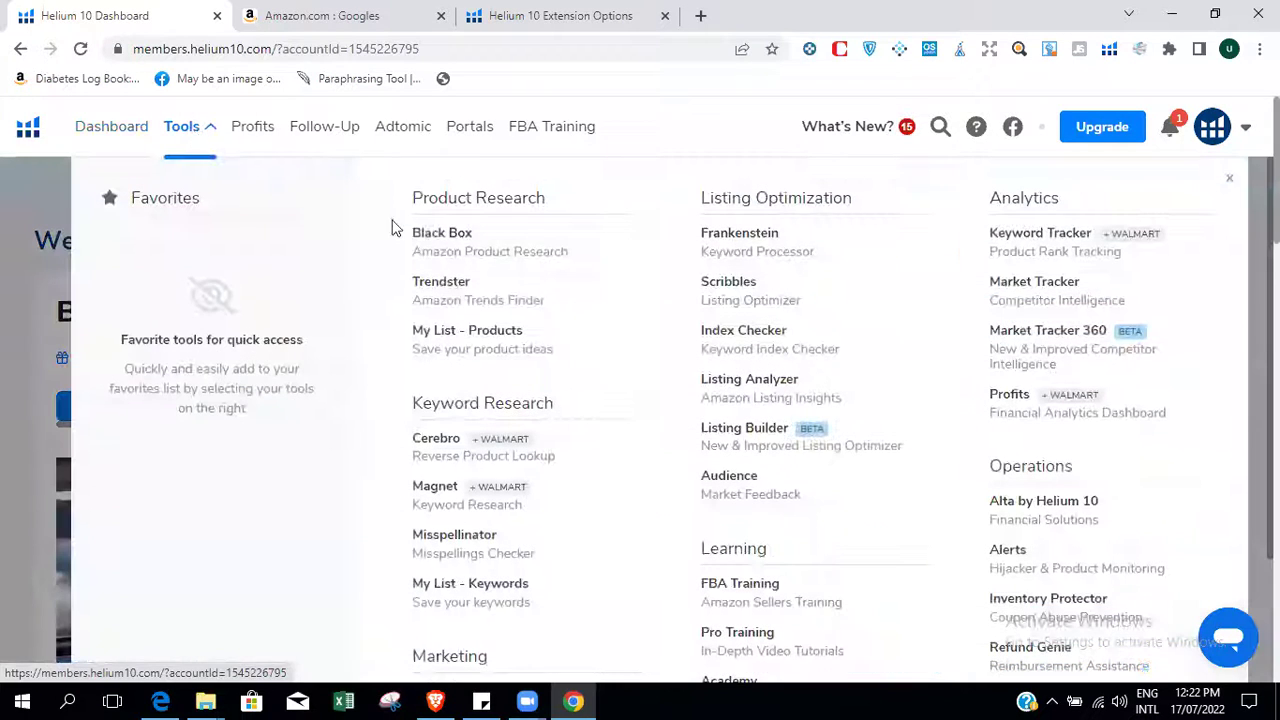
click(493, 248)
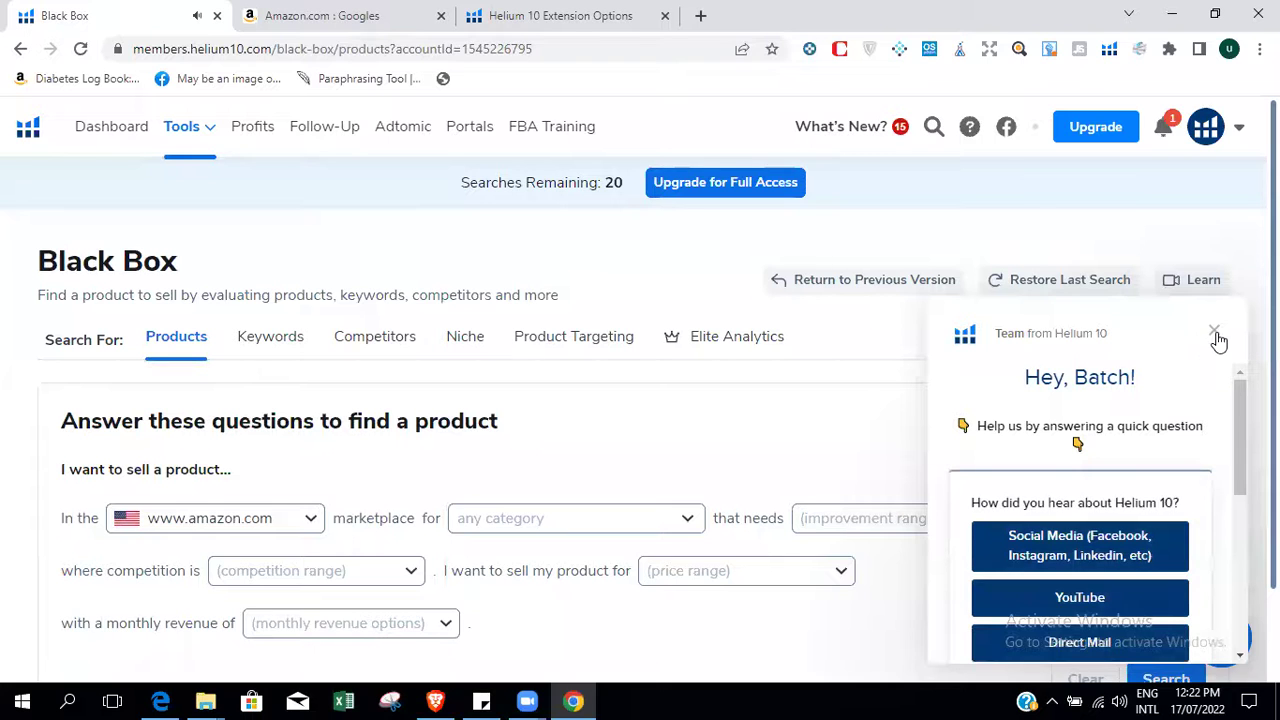
Dismiss the survey popup, return Black Box to its previous version and expand the advanced filters.
click(1216, 334)
scroll(1218, 340, down, 1)
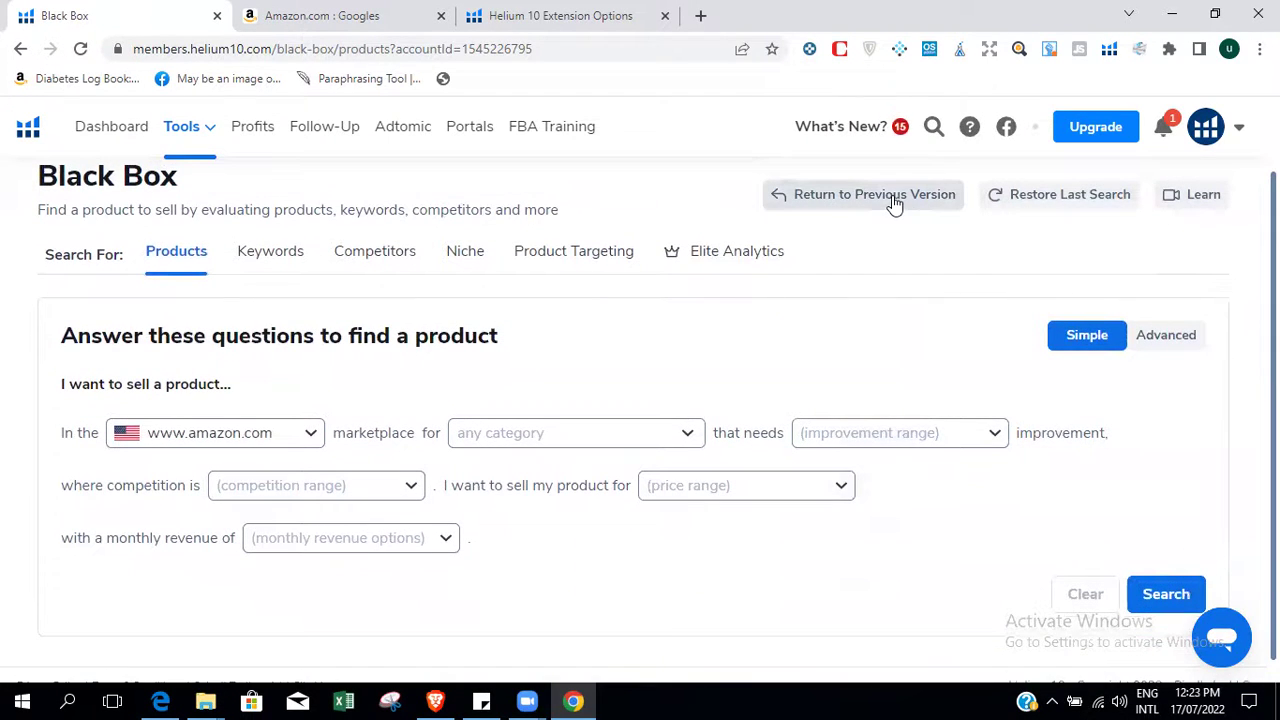
click(895, 200)
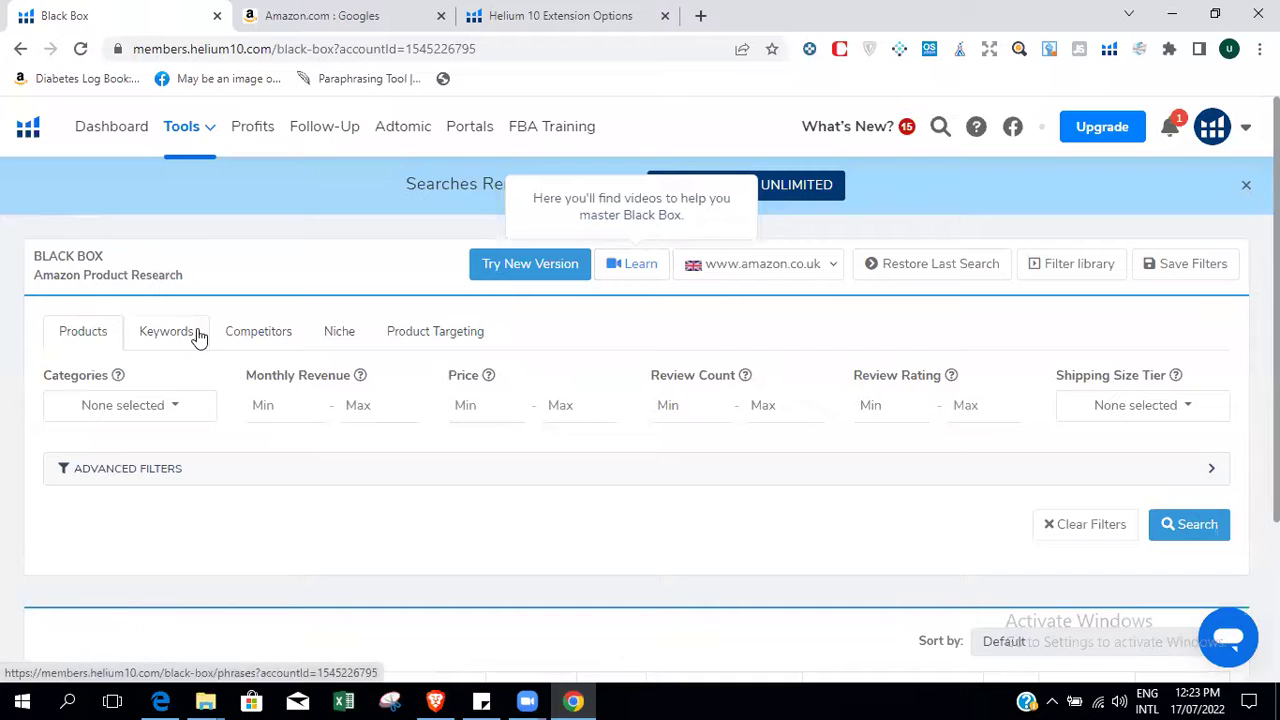
click(163, 470)
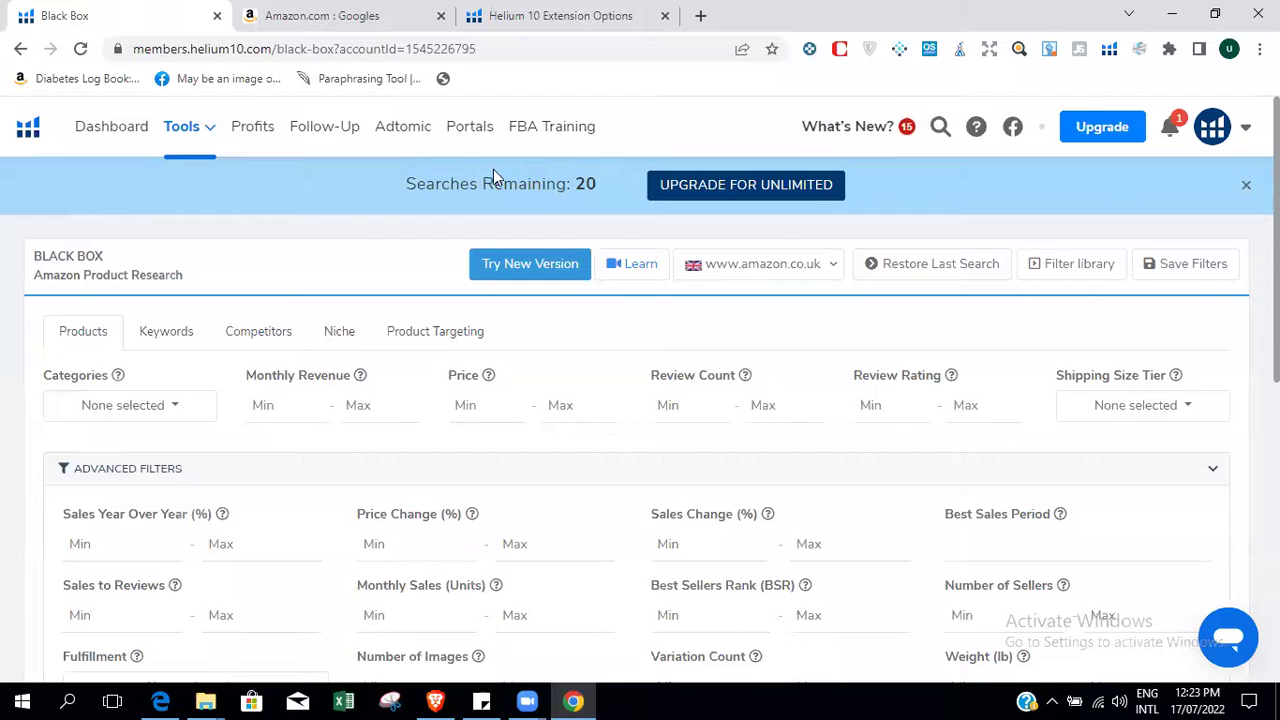
drag(576, 184, 596, 184)
Select the Sports & Outdoors, Home & Kitchen and Toys & Games categories for the product search.
scroll(907, 130, down, 1)
scroll(640, 400, down, 1)
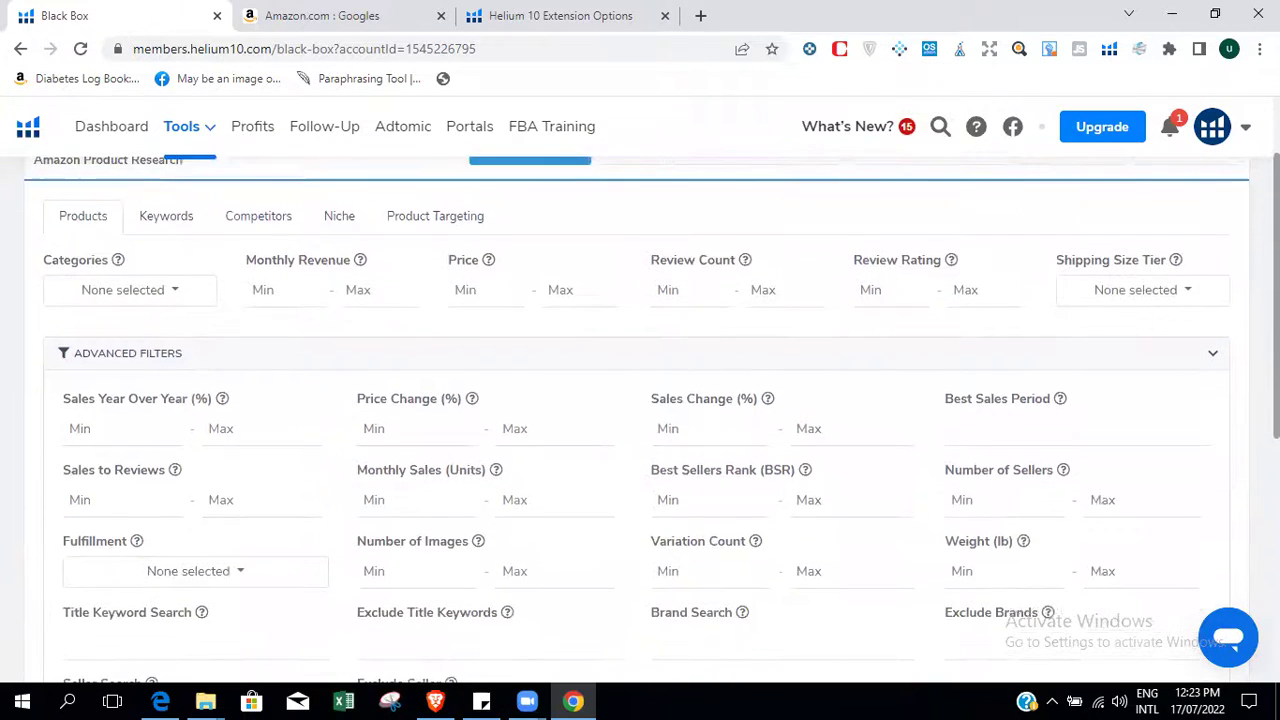
scroll(640, 400, down, 1)
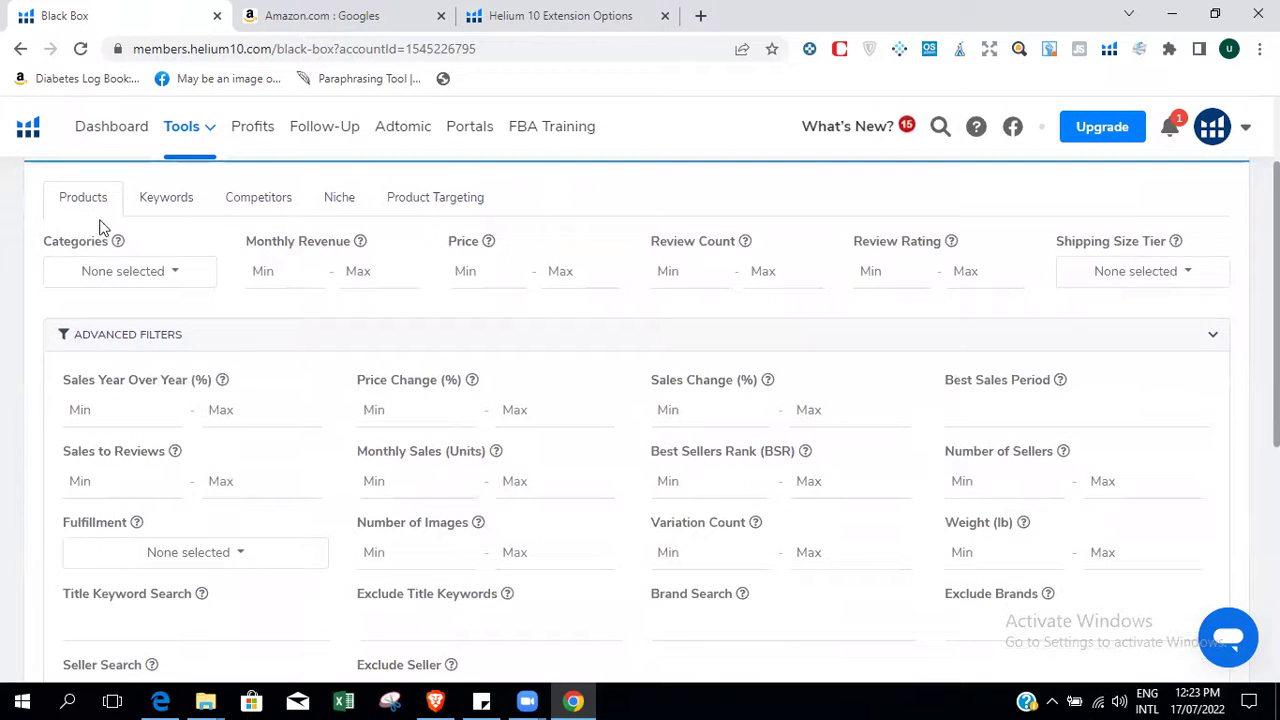
click(113, 279)
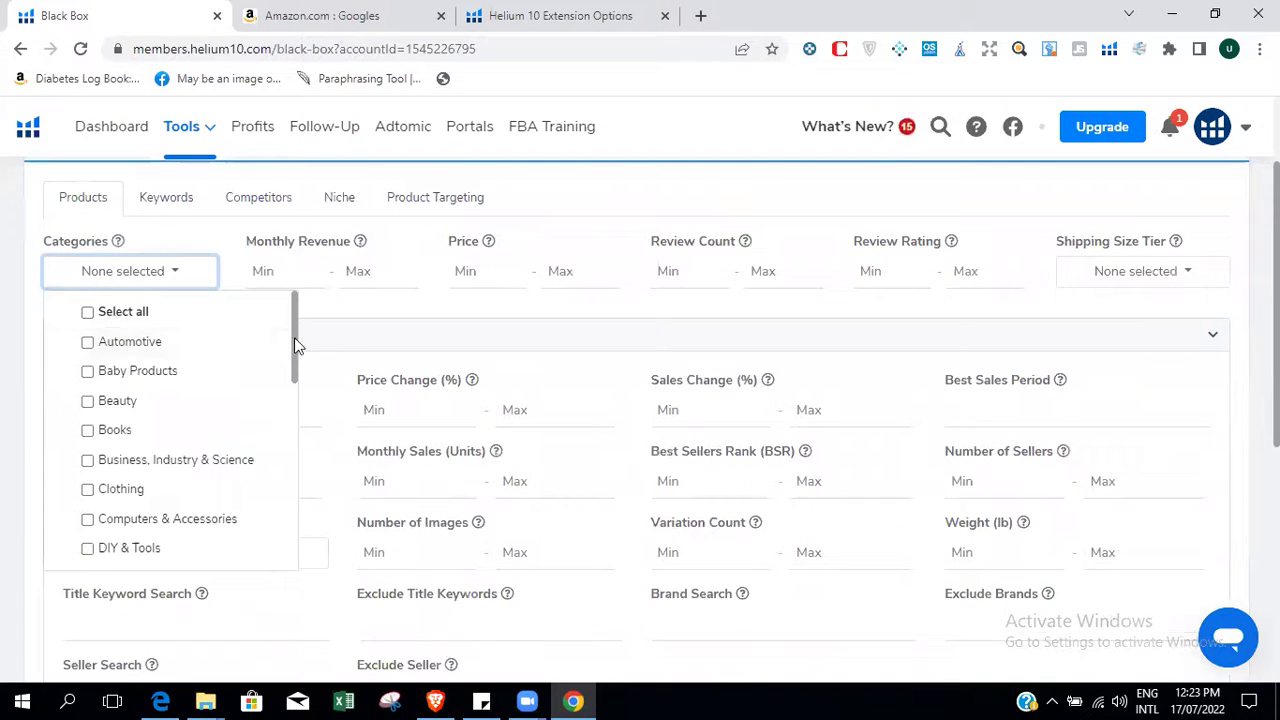
drag(295, 345, 266, 543)
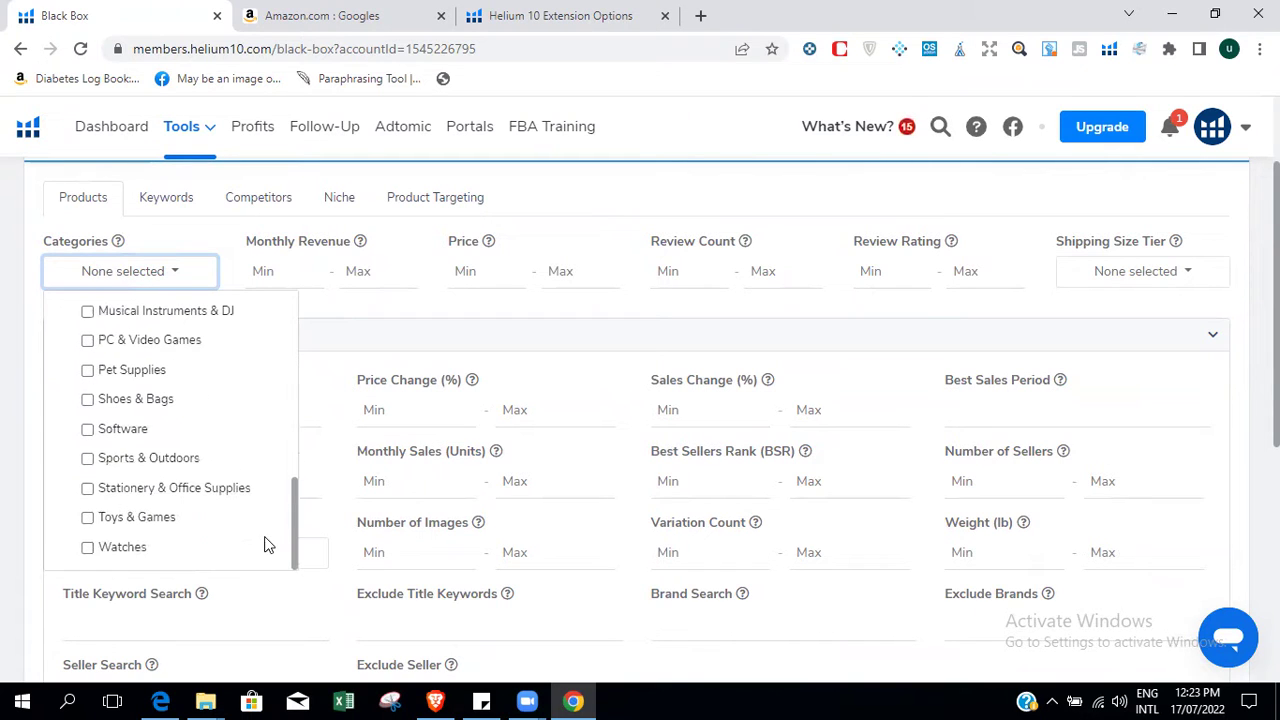
click(143, 460)
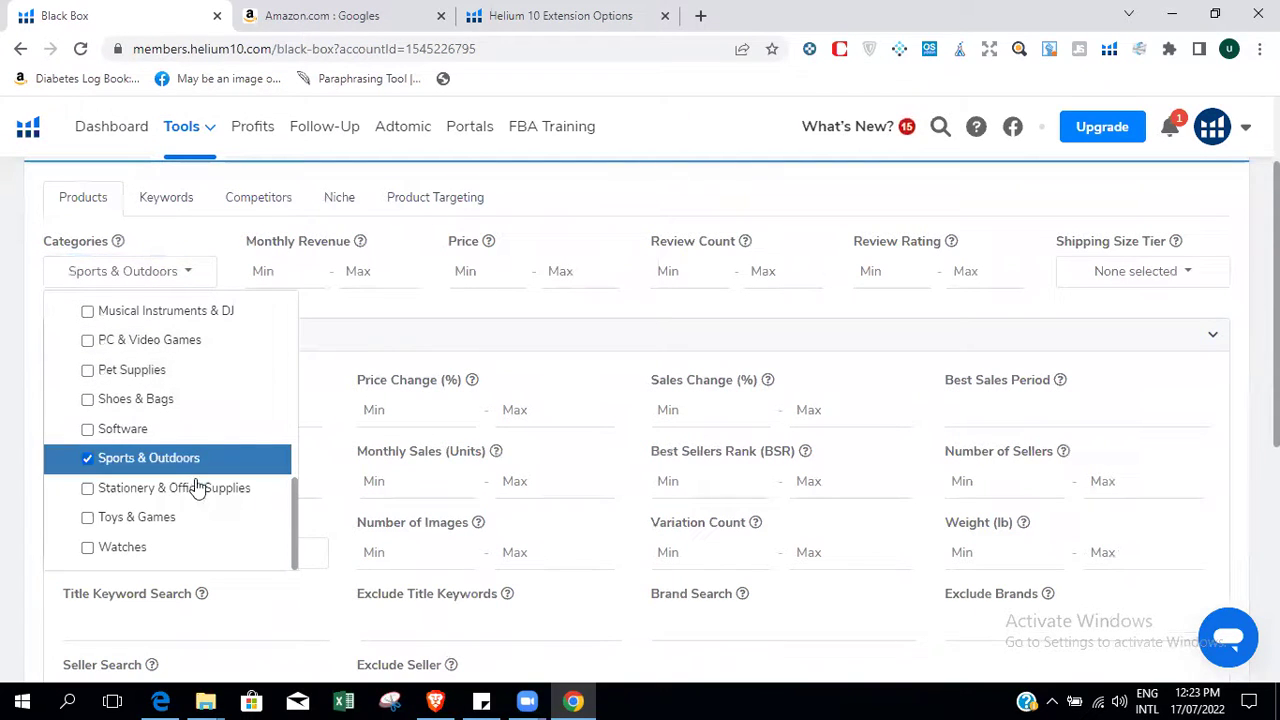
drag(294, 508, 296, 442)
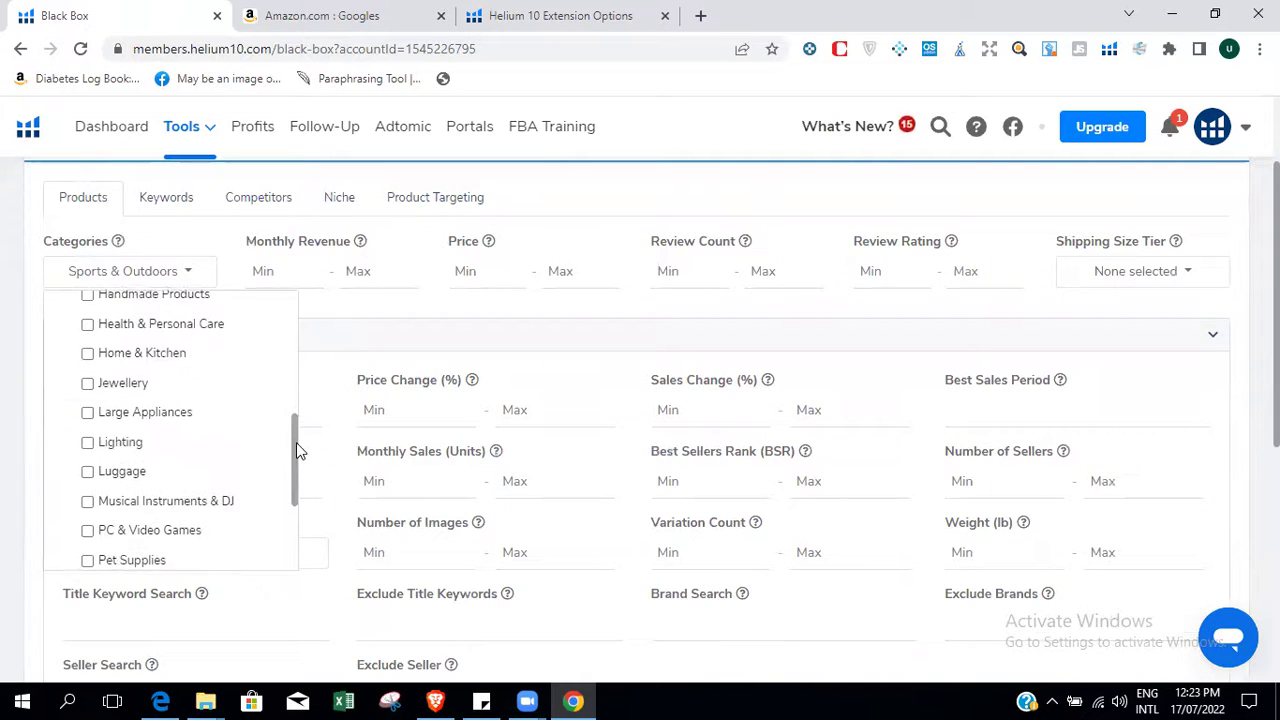
click(186, 358)
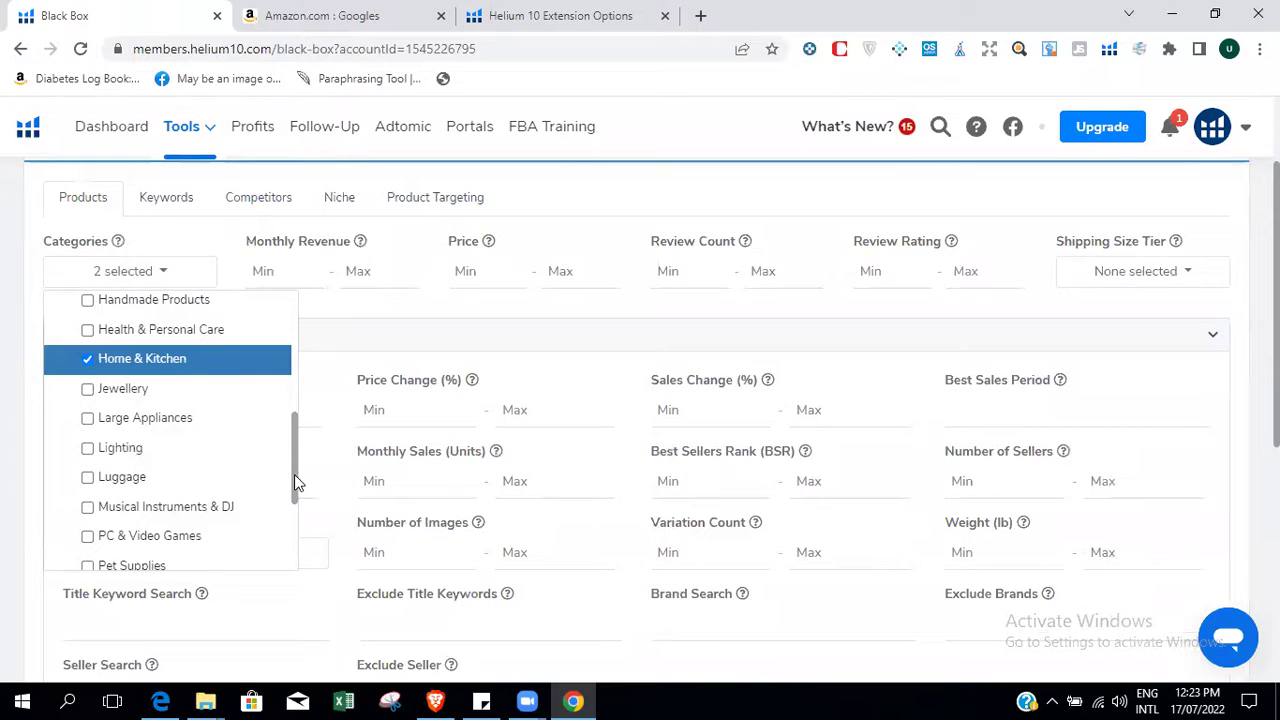
drag(295, 478, 296, 556)
click(168, 518)
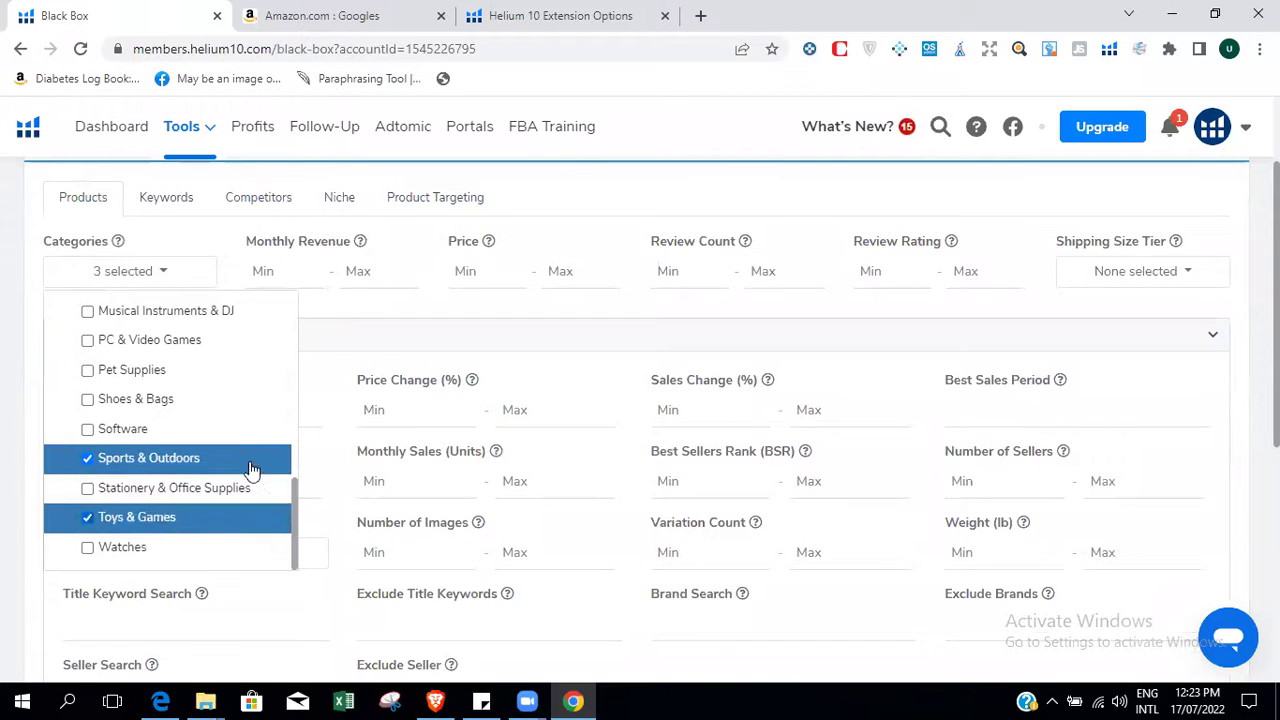
click(373, 316)
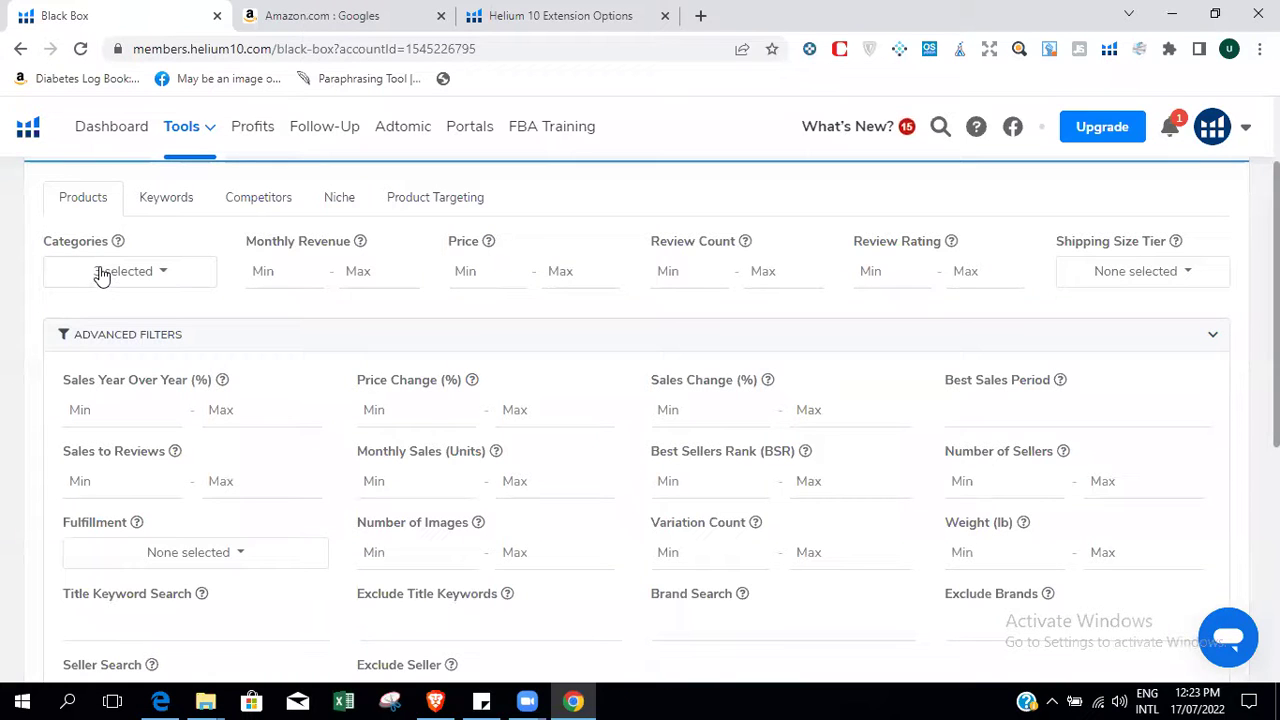
Set the minimum monthly revenue to 7000 and the price range to 11–50.
click(269, 270)
text(7000)
click(464, 268)
text(10)
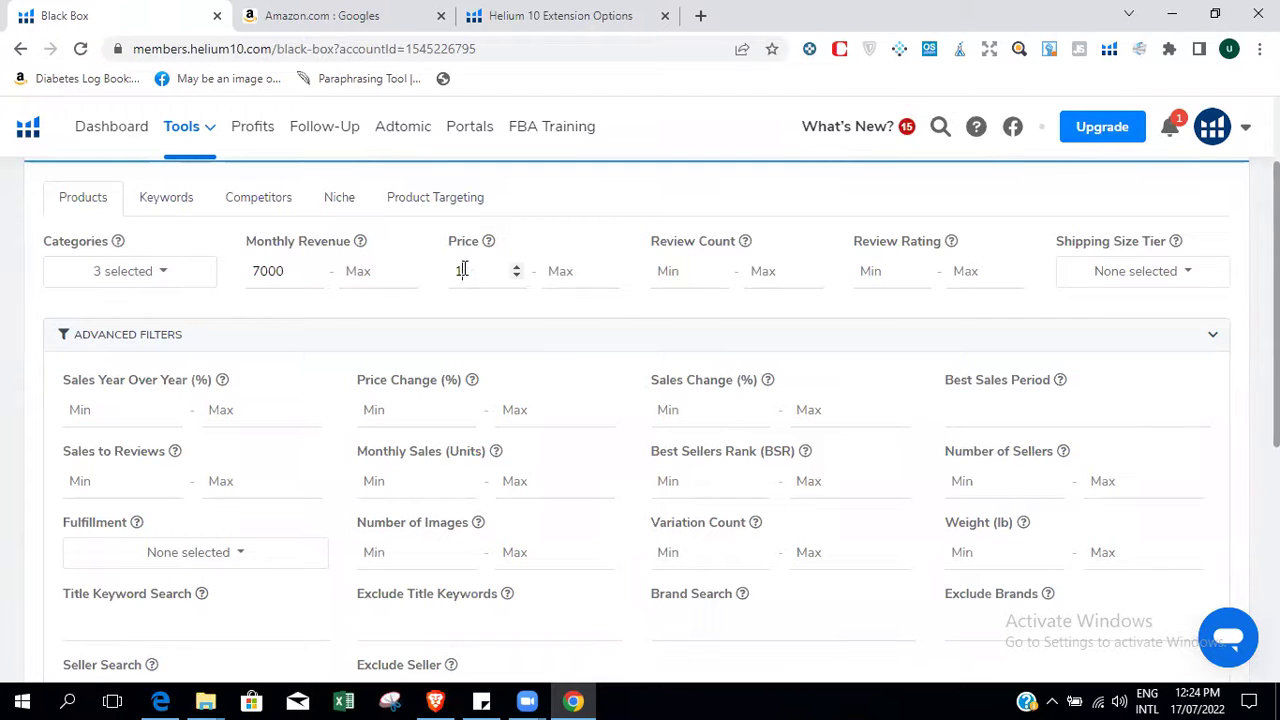
key(BackSpace)
key(BackSpace)
text(11)
click(566, 271)
text(50)
click(22, 701)
Open the two-pack Aegend Swim Goggles listing from the Amazon search results for Googles.
click(310, 10)
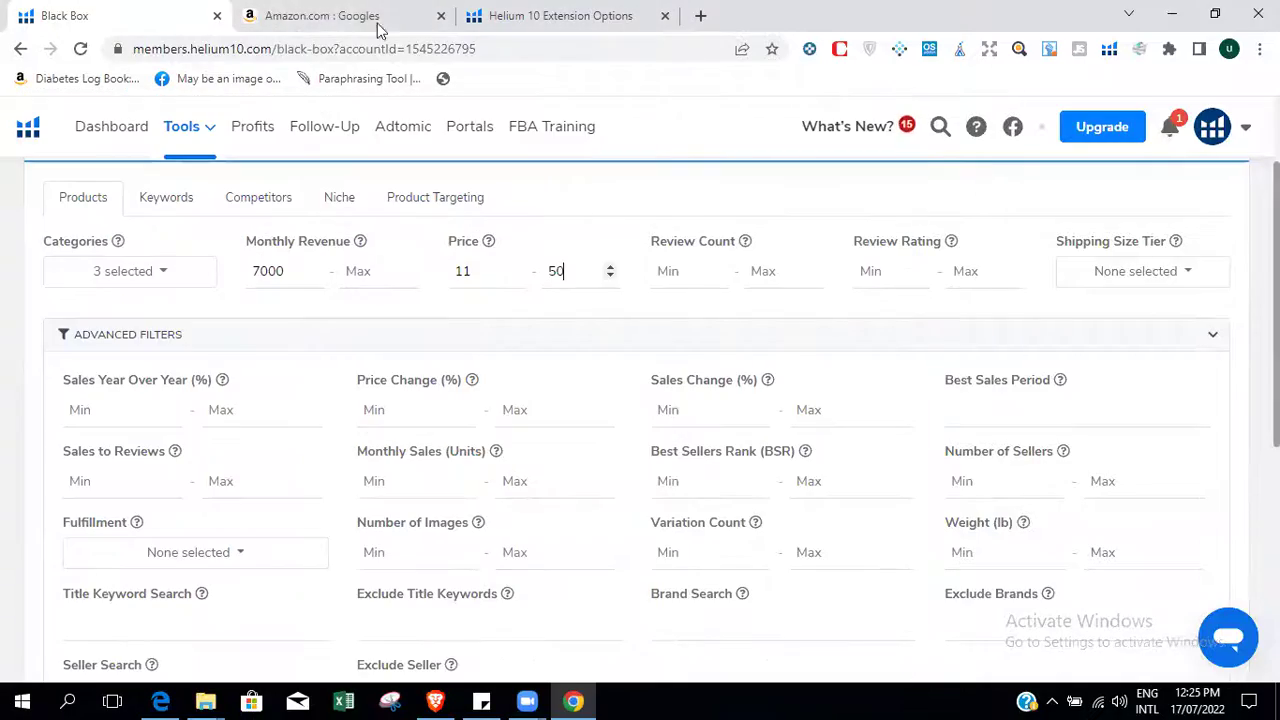
click(310, 10)
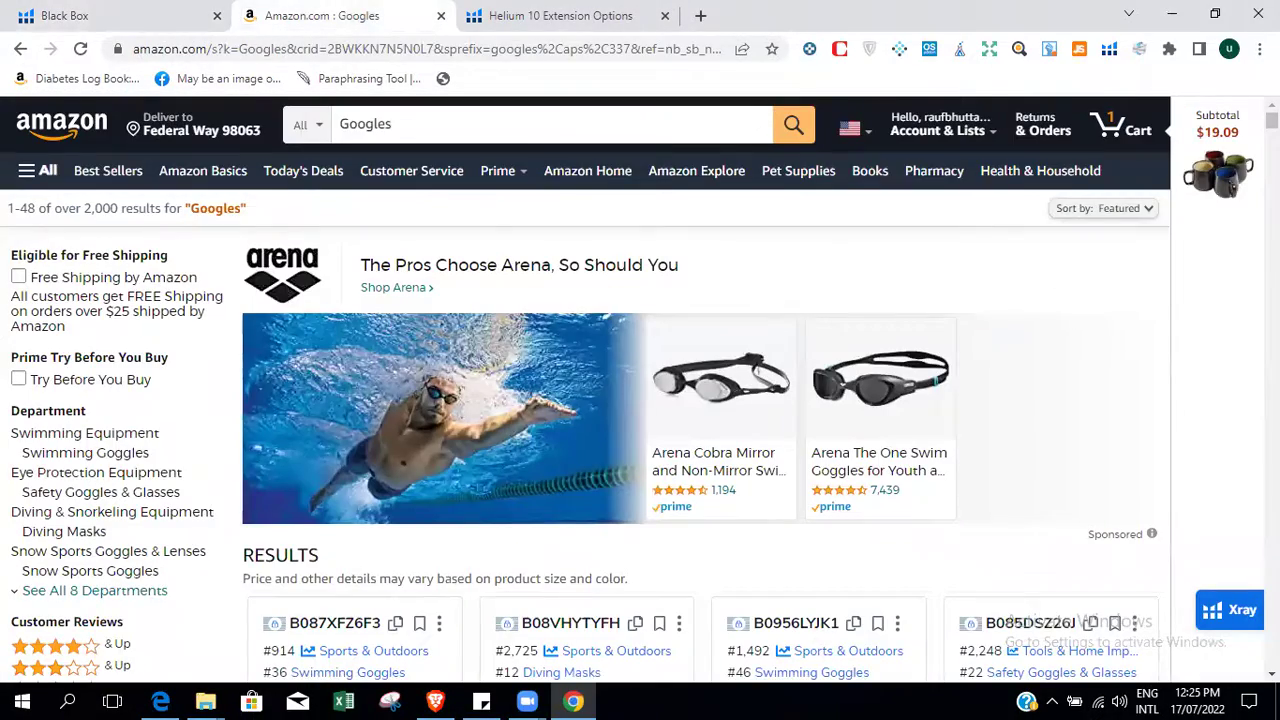
scroll(640, 400, down, 15)
scroll(623, 358, down, 4)
scroll(623, 358, up, 3)
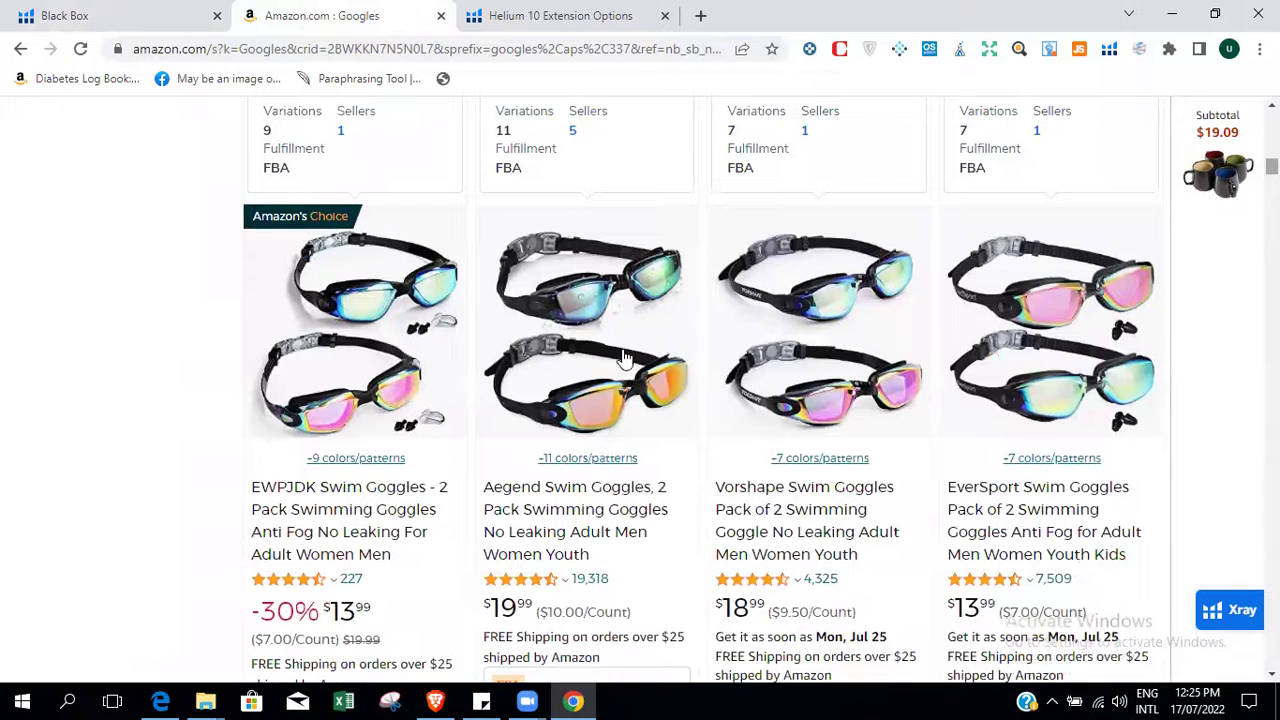
click(598, 321)
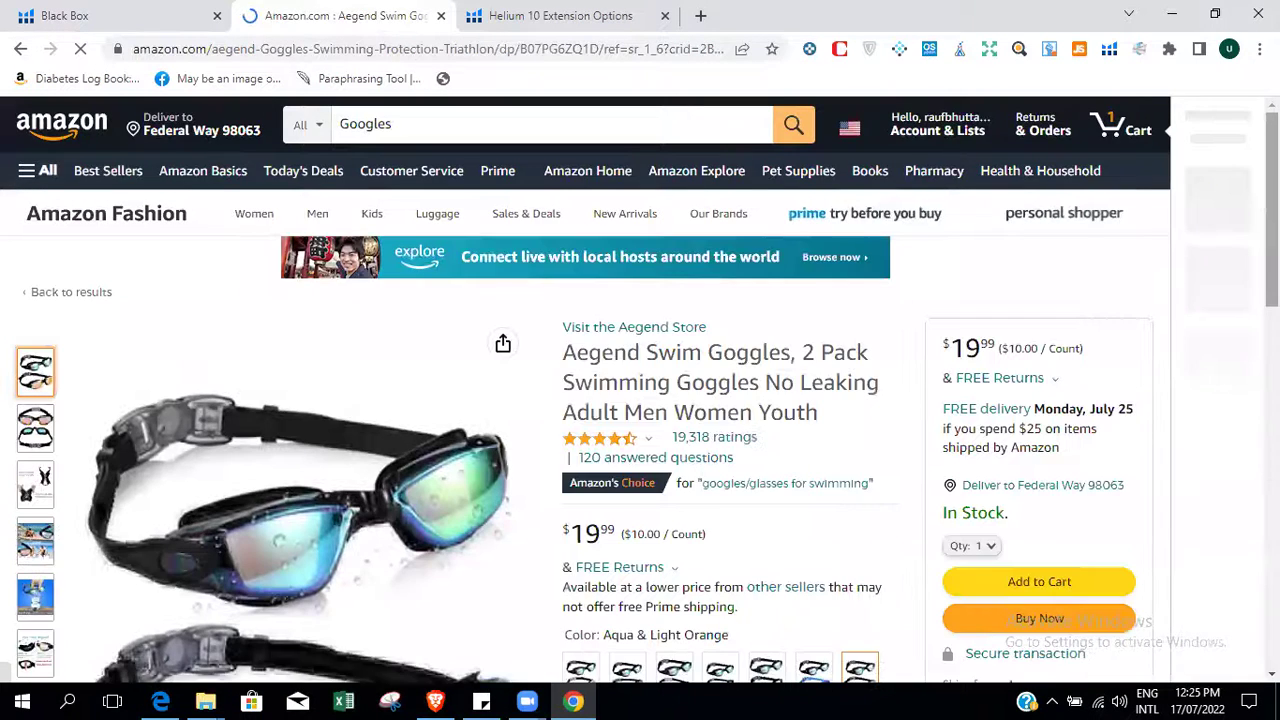
Examine the goggles' customer ratings and written reviews, and return to the product details.
scroll(603, 272, down, 2)
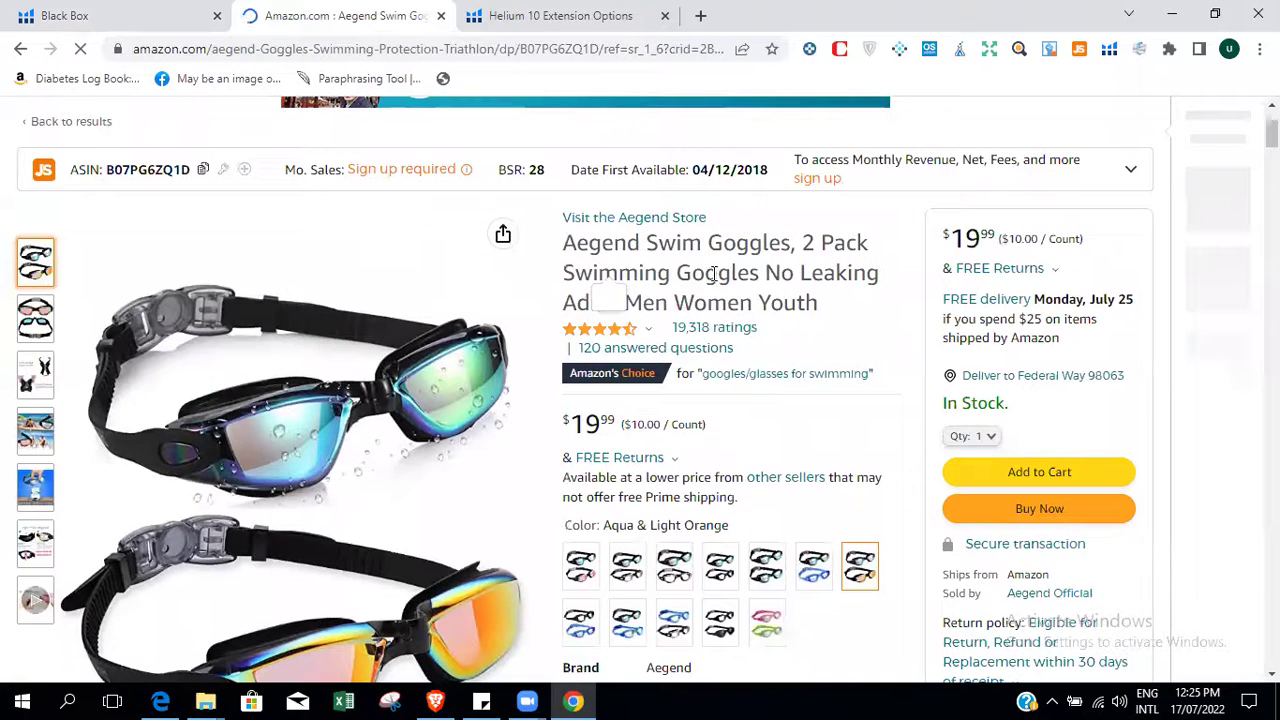
click(716, 328)
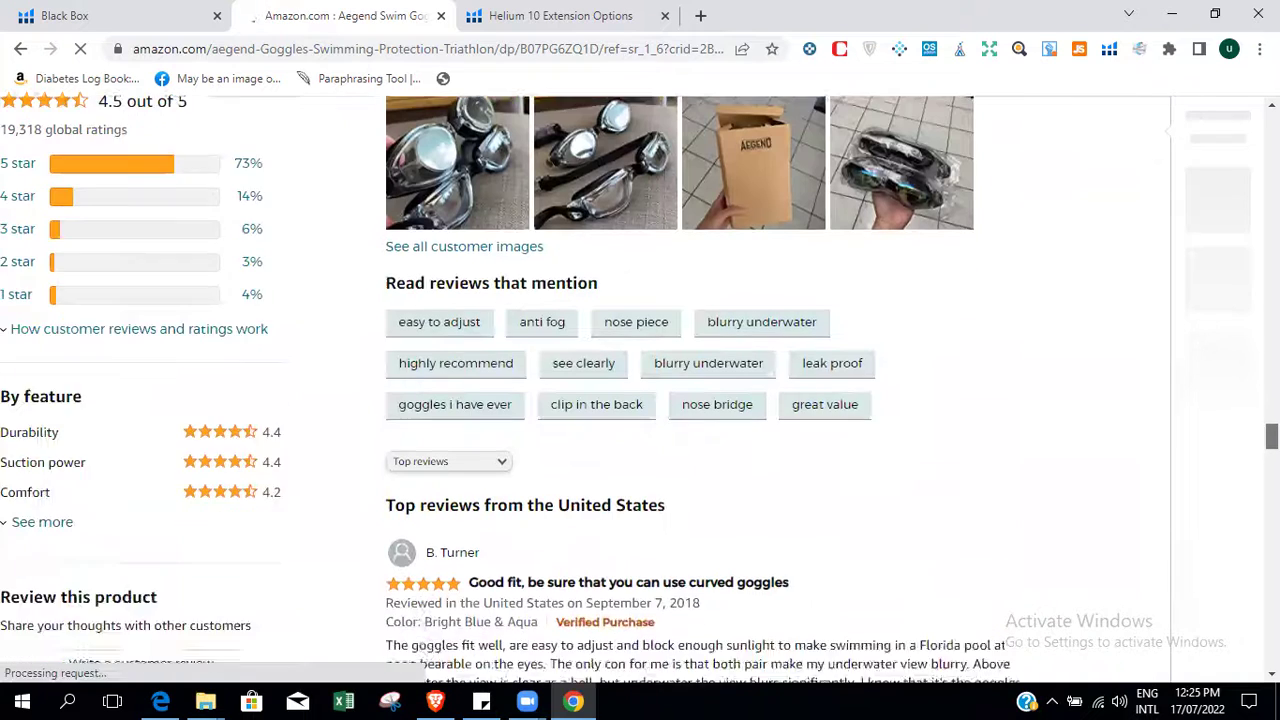
scroll(640, 390, down, 5)
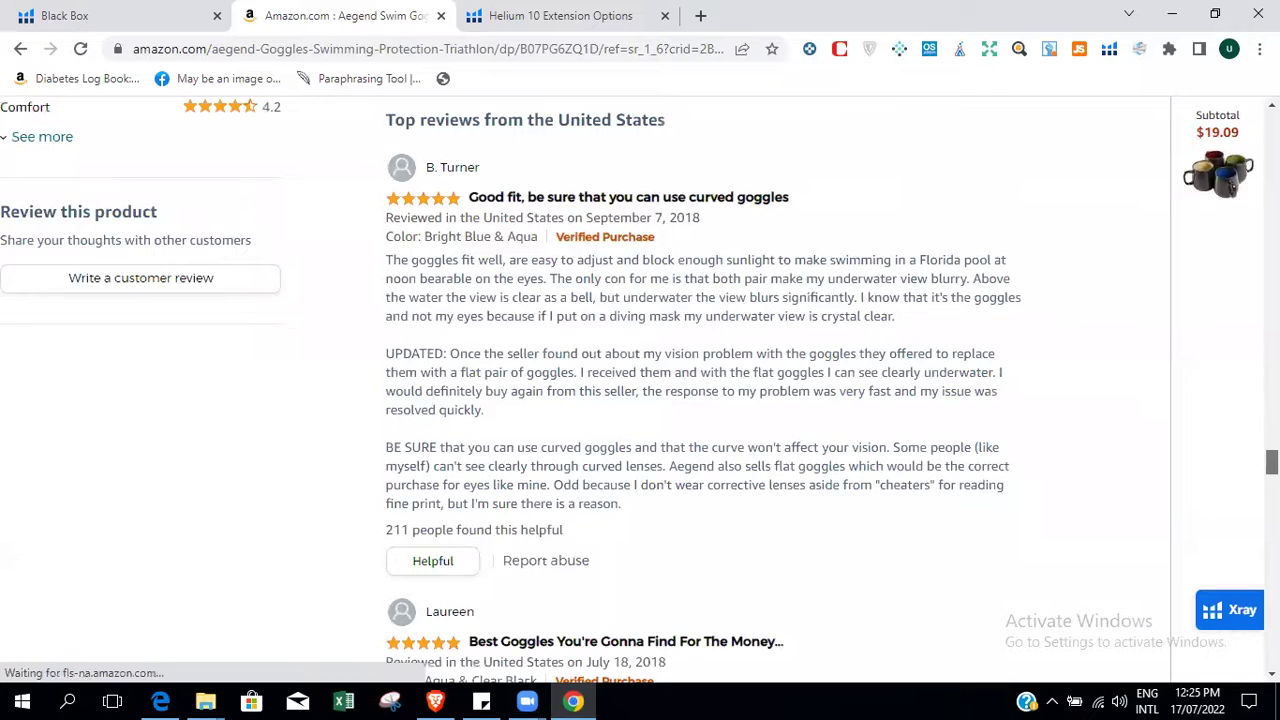
scroll(680, 390, down, 3)
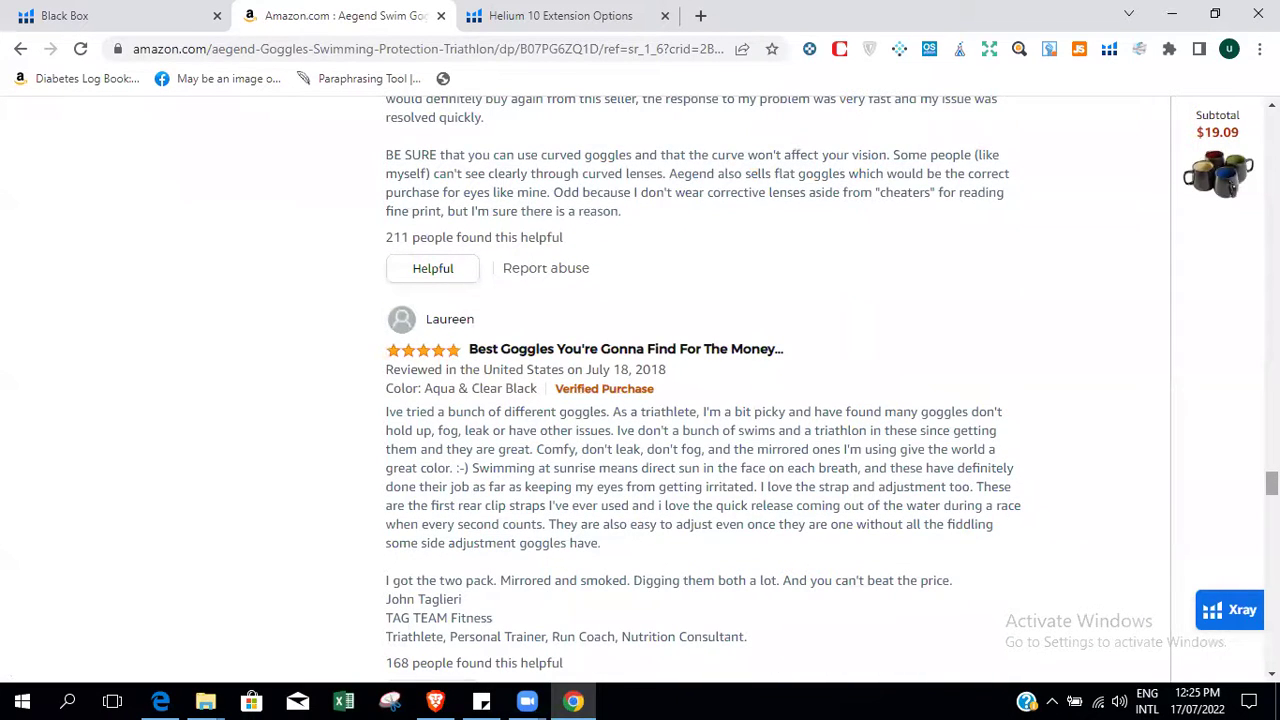
scroll(493, 325, down, 6)
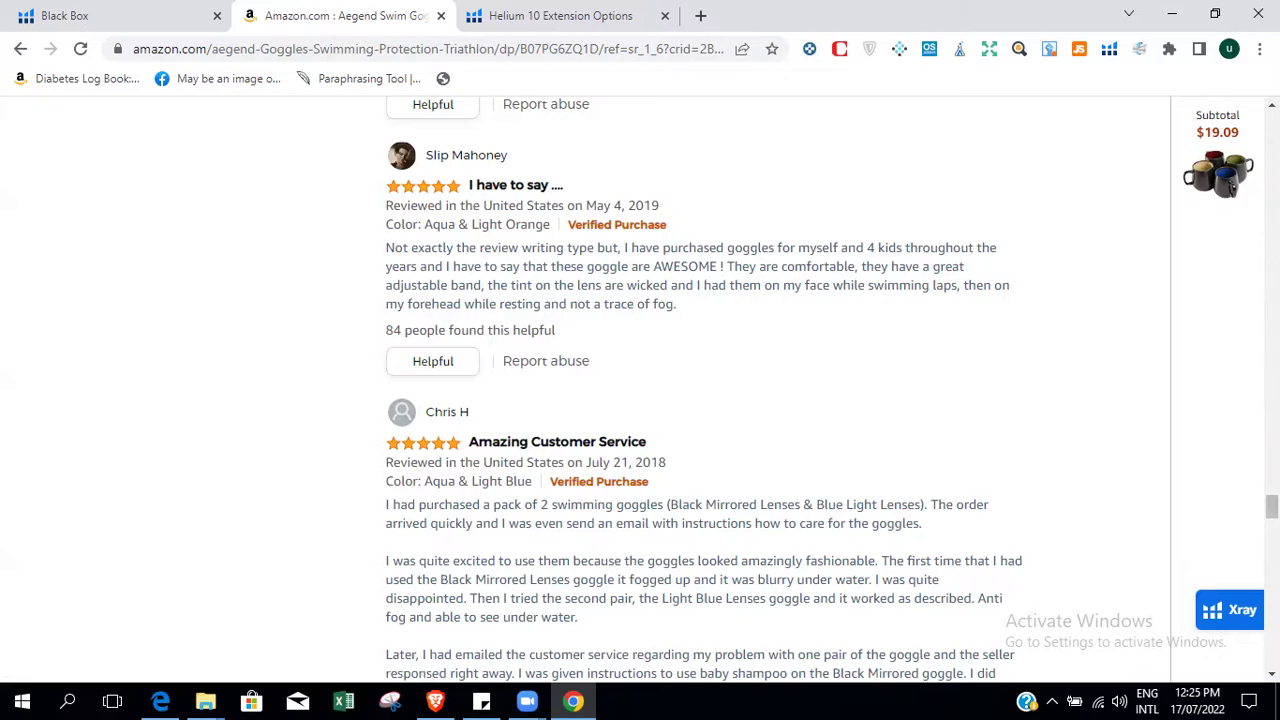
drag(1271, 507, 1271, 124)
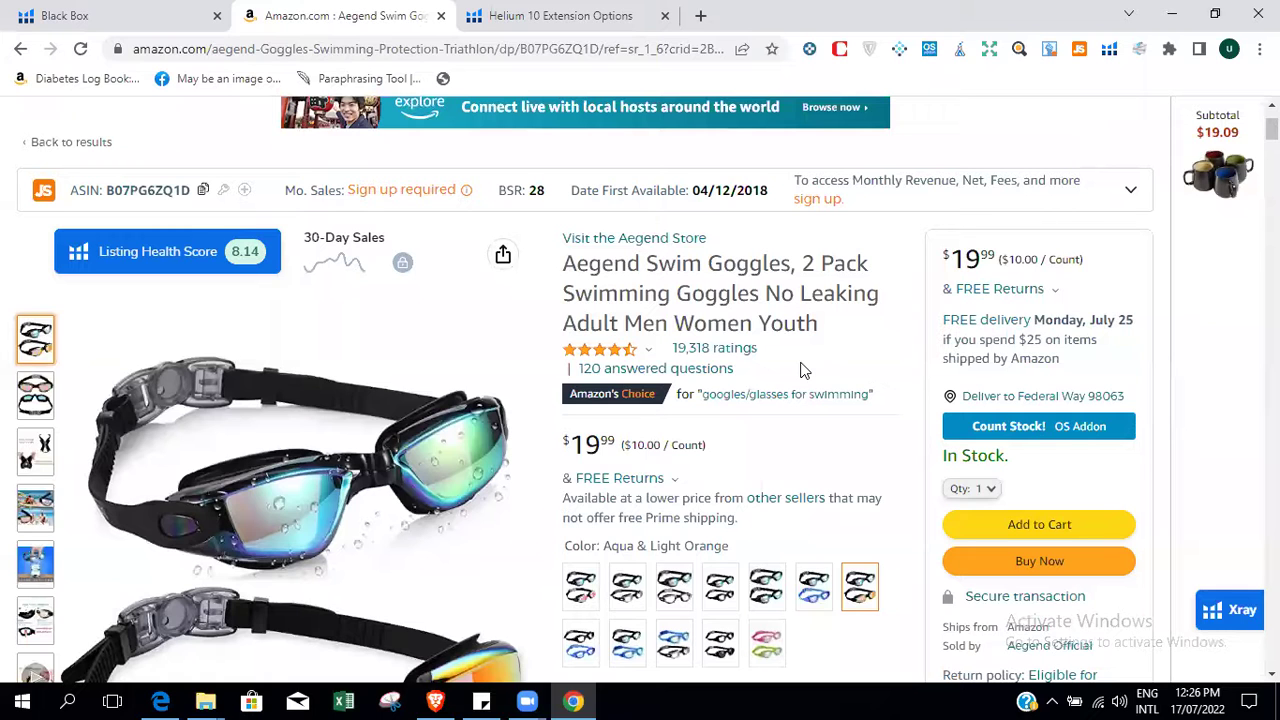
drag(805, 370, 690, 505)
Set Black Box's maximum review count to 400.
click(143, 10)
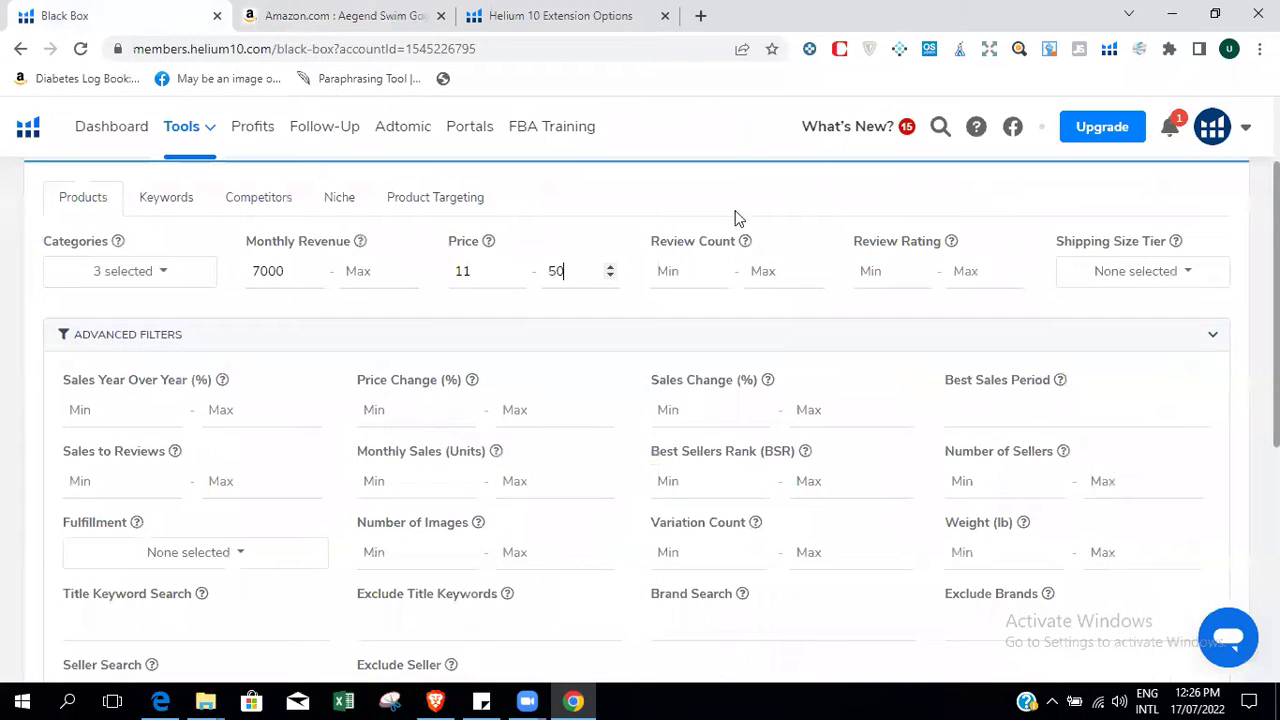
click(770, 266)
text(400)
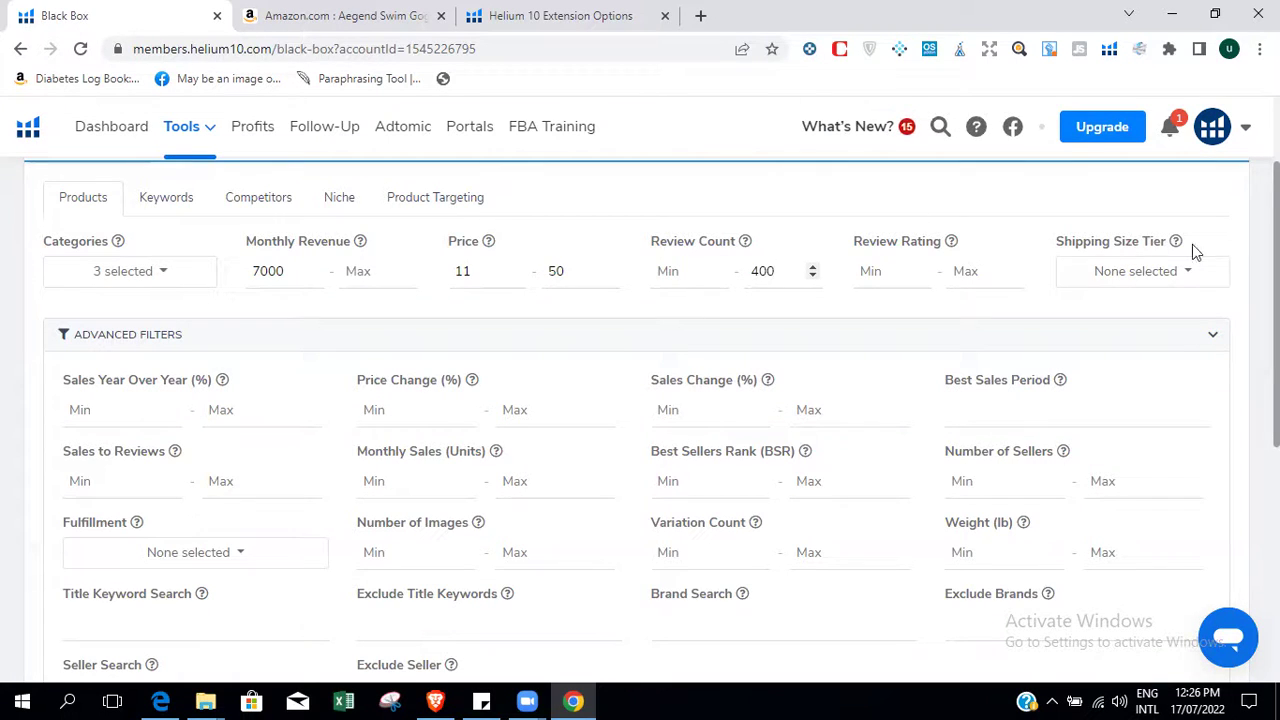
scroll(640, 420, up, 2)
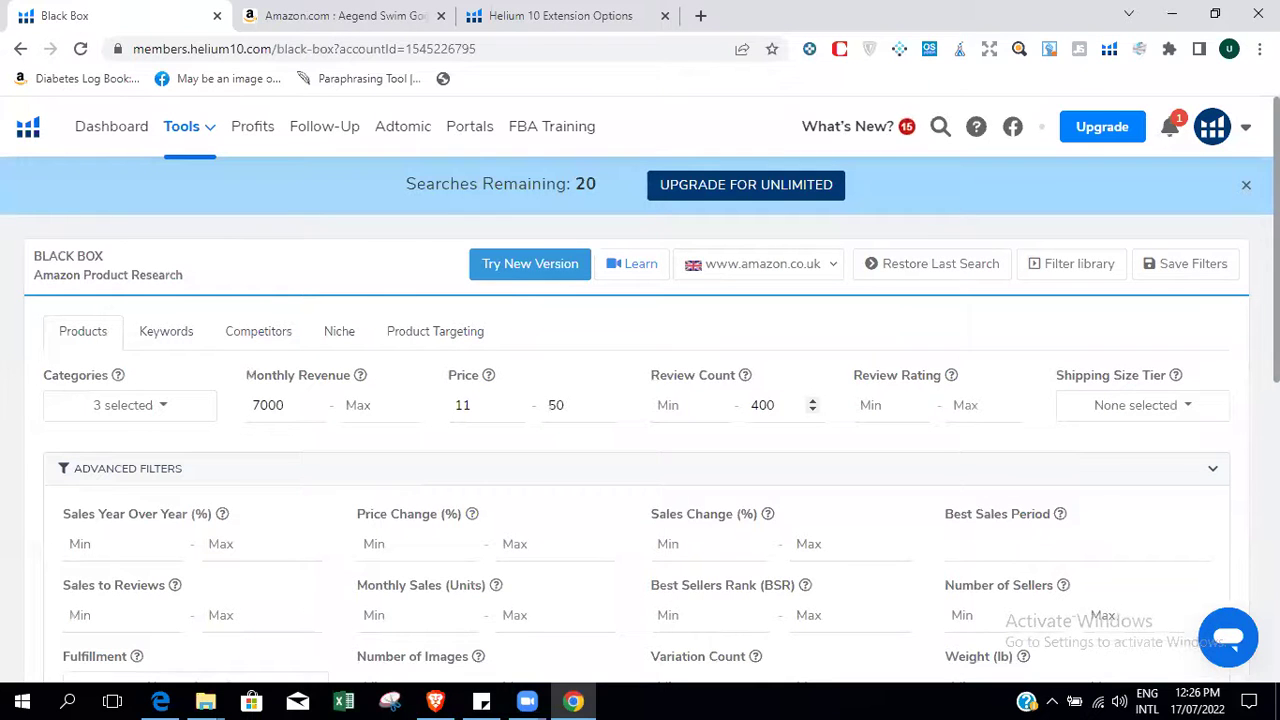
Load the Amazon home page in place of the goggles listing and return to it after checking the other browser window.
click(378, 12)
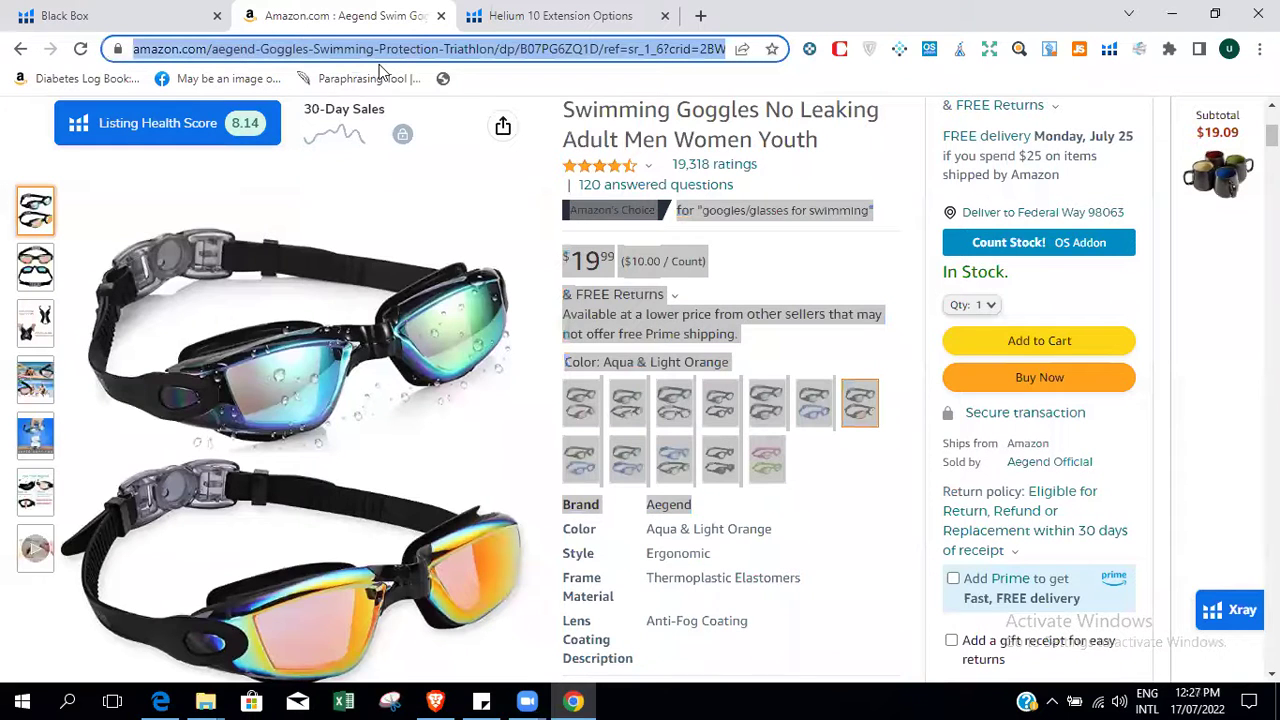
text(ama)
key(Return)
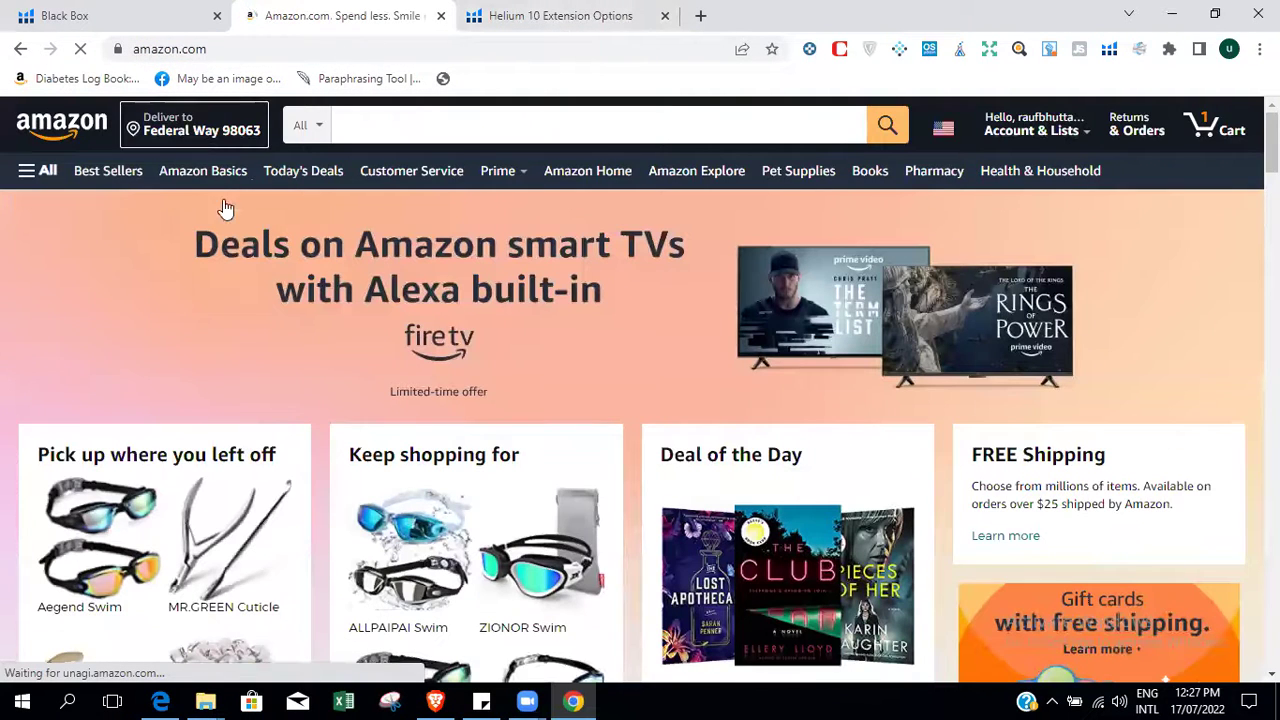
click(574, 700)
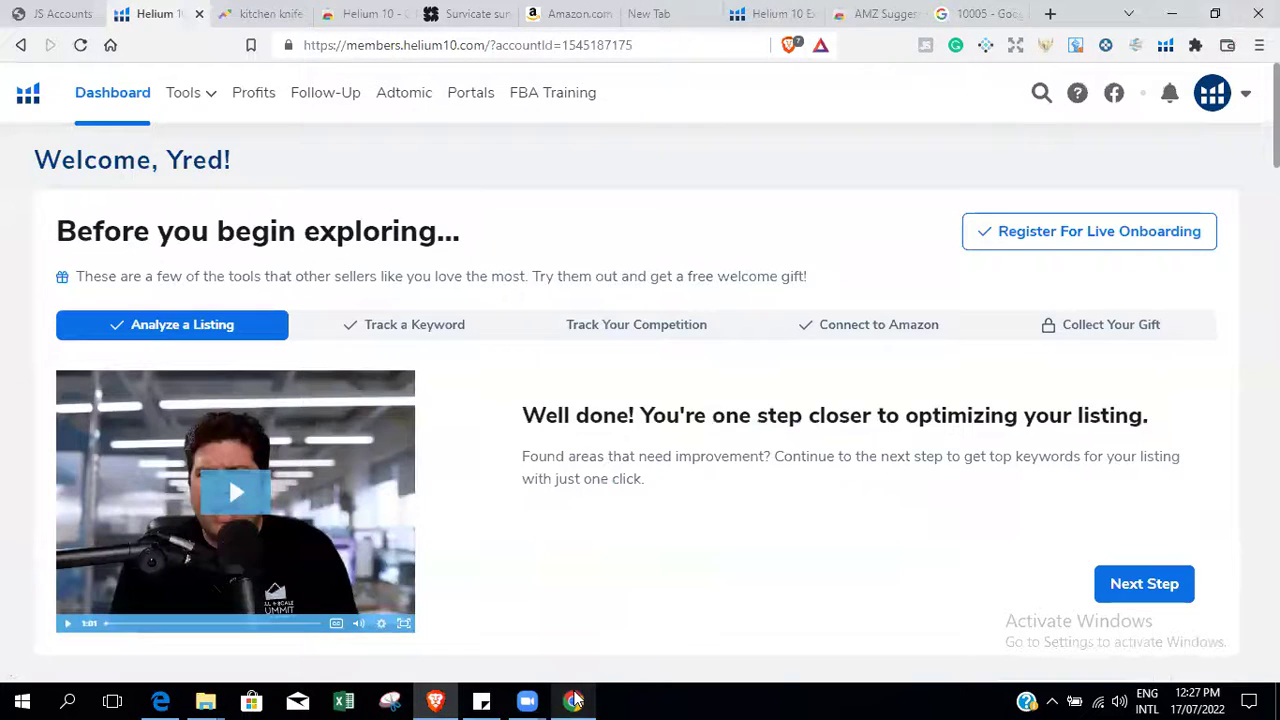
click(574, 700)
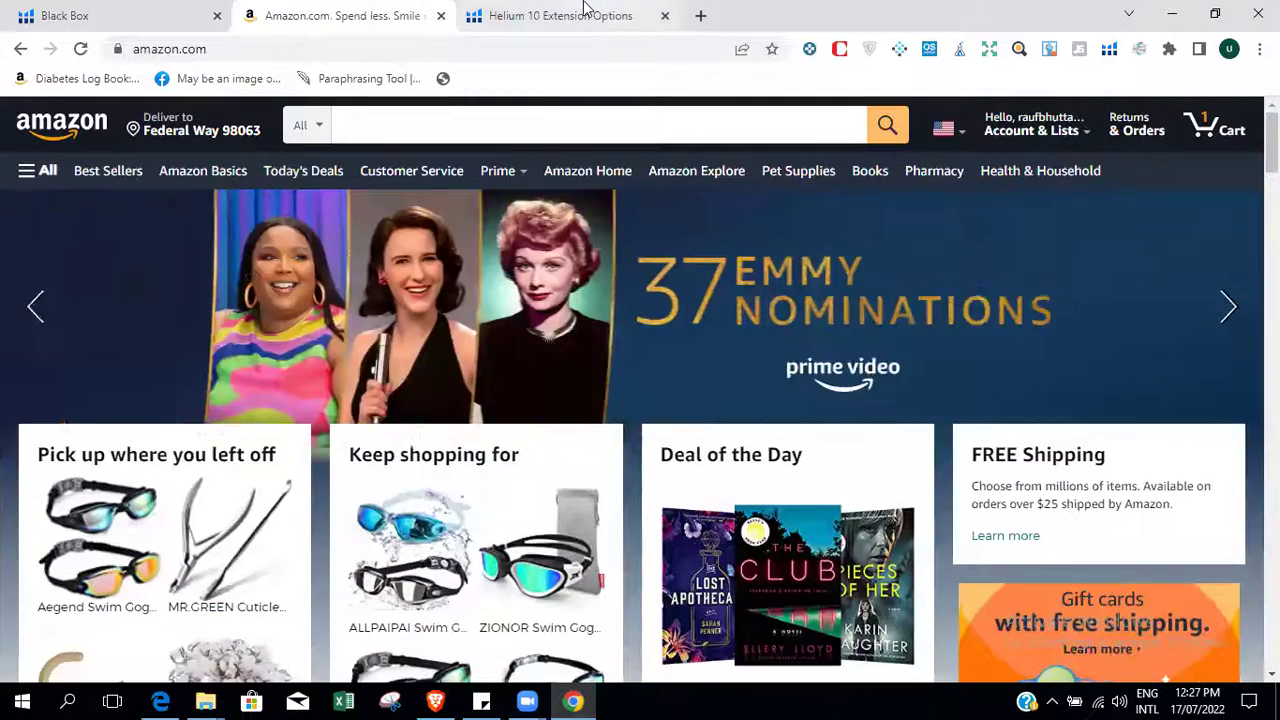
View the Helium 10 extension options, open the Helium 10 website from that page and return to the options.
click(608, 17)
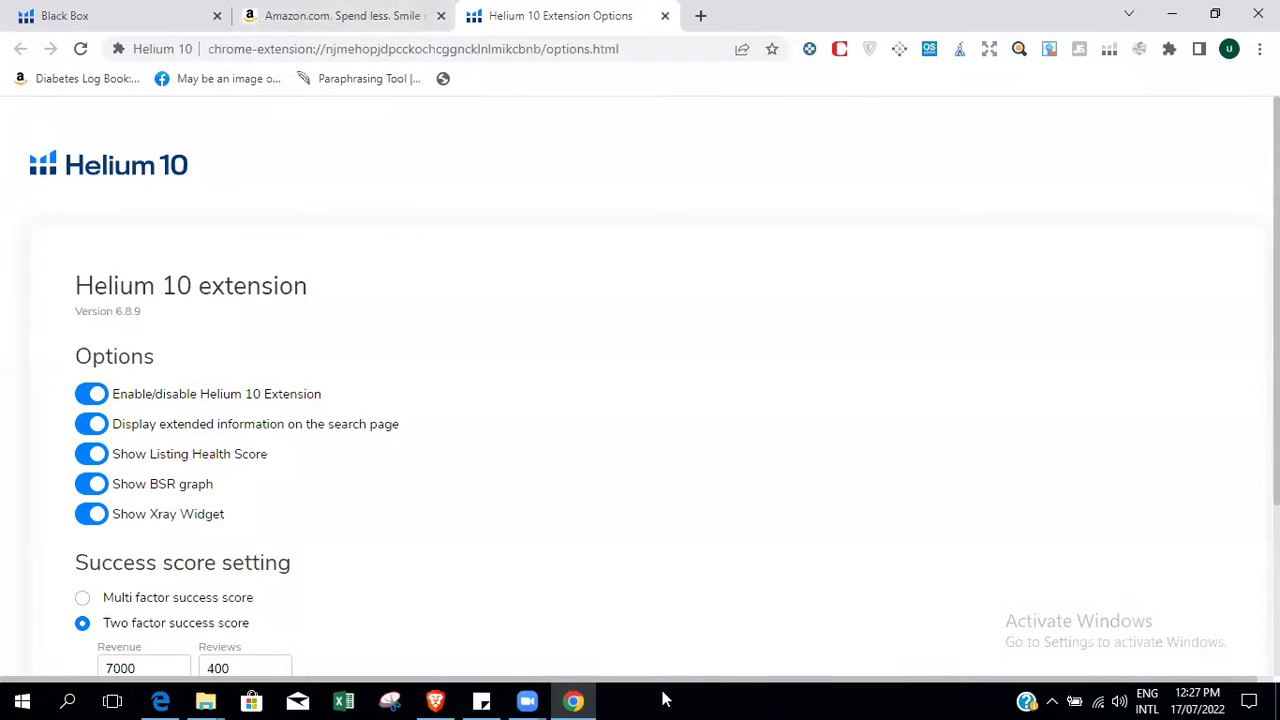
click(375, 12)
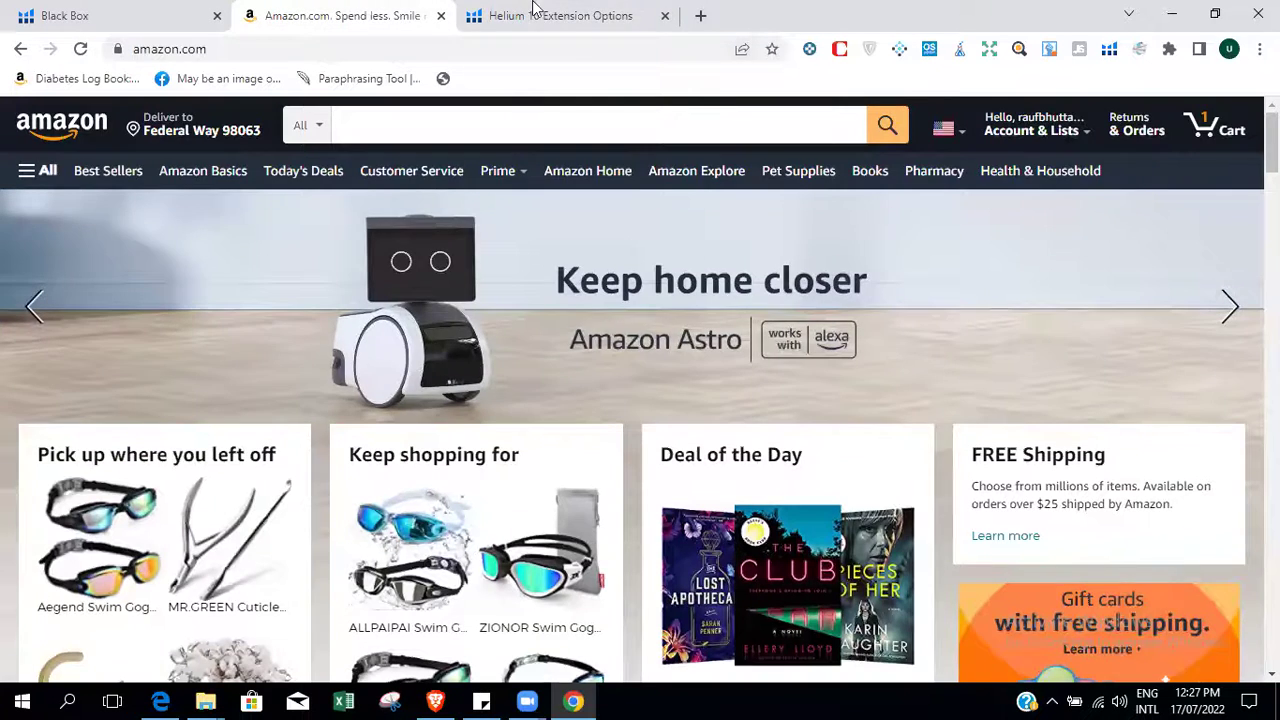
click(536, 10)
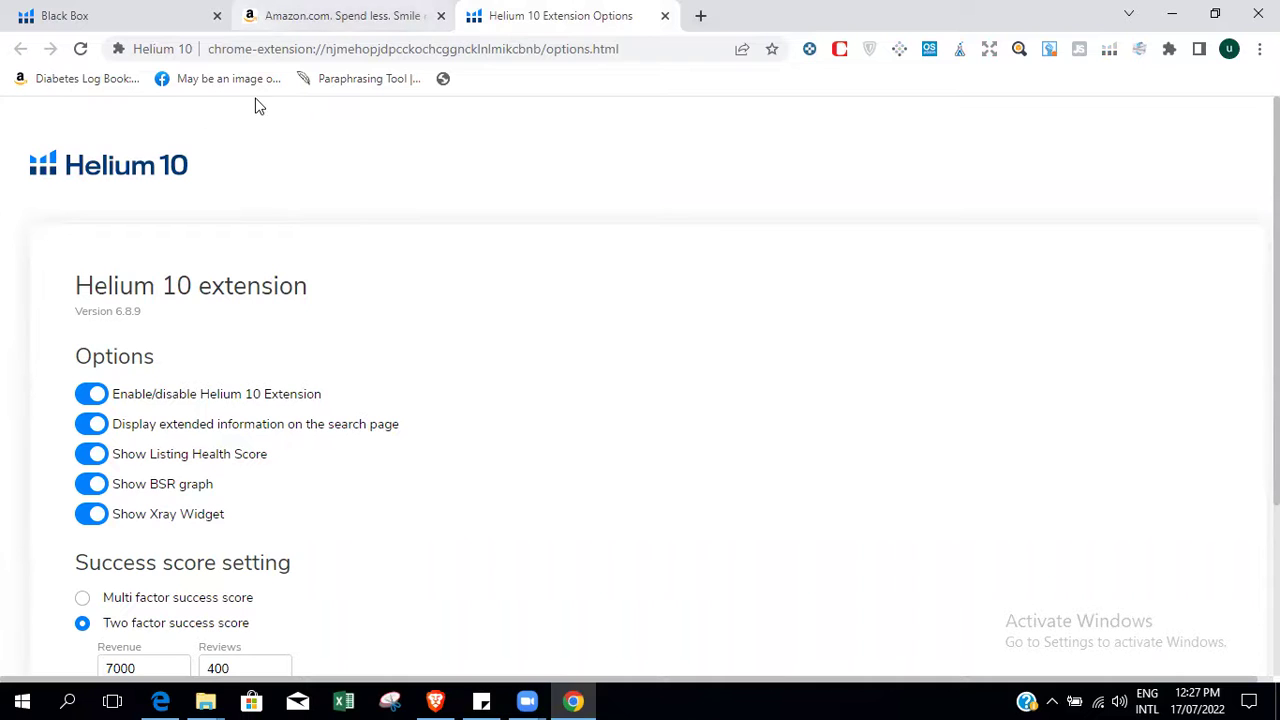
click(120, 175)
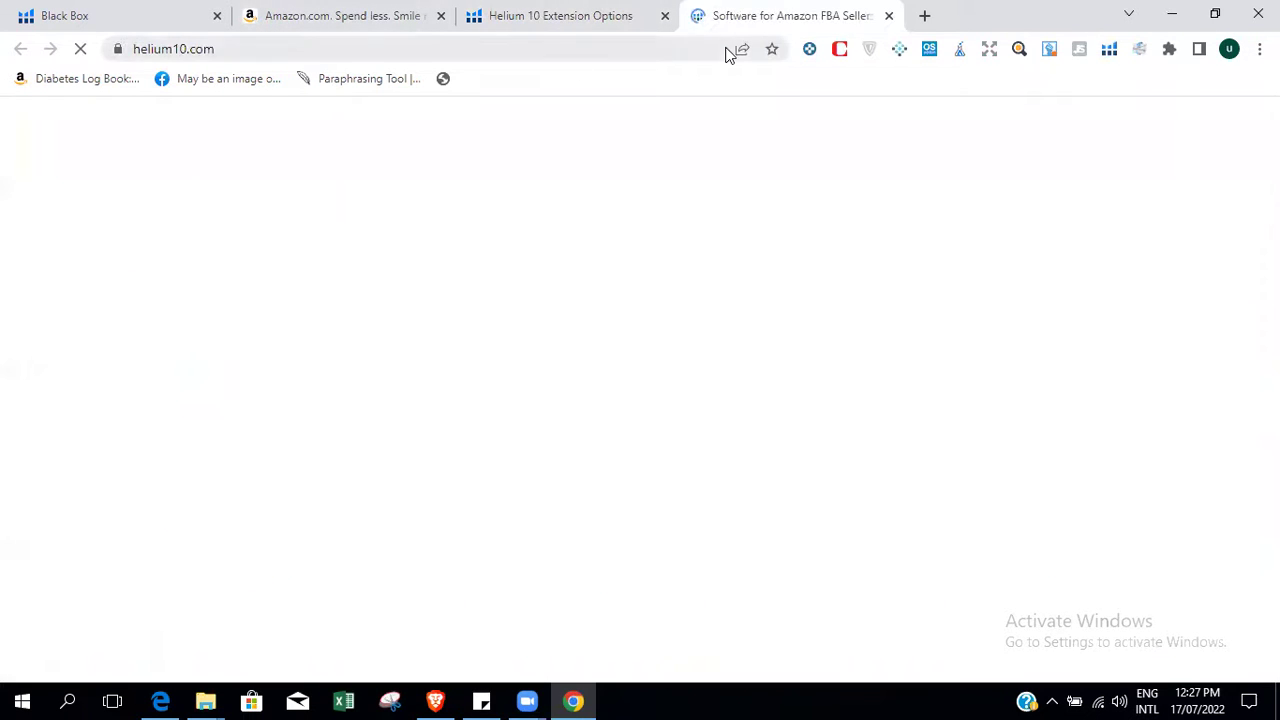
click(583, 12)
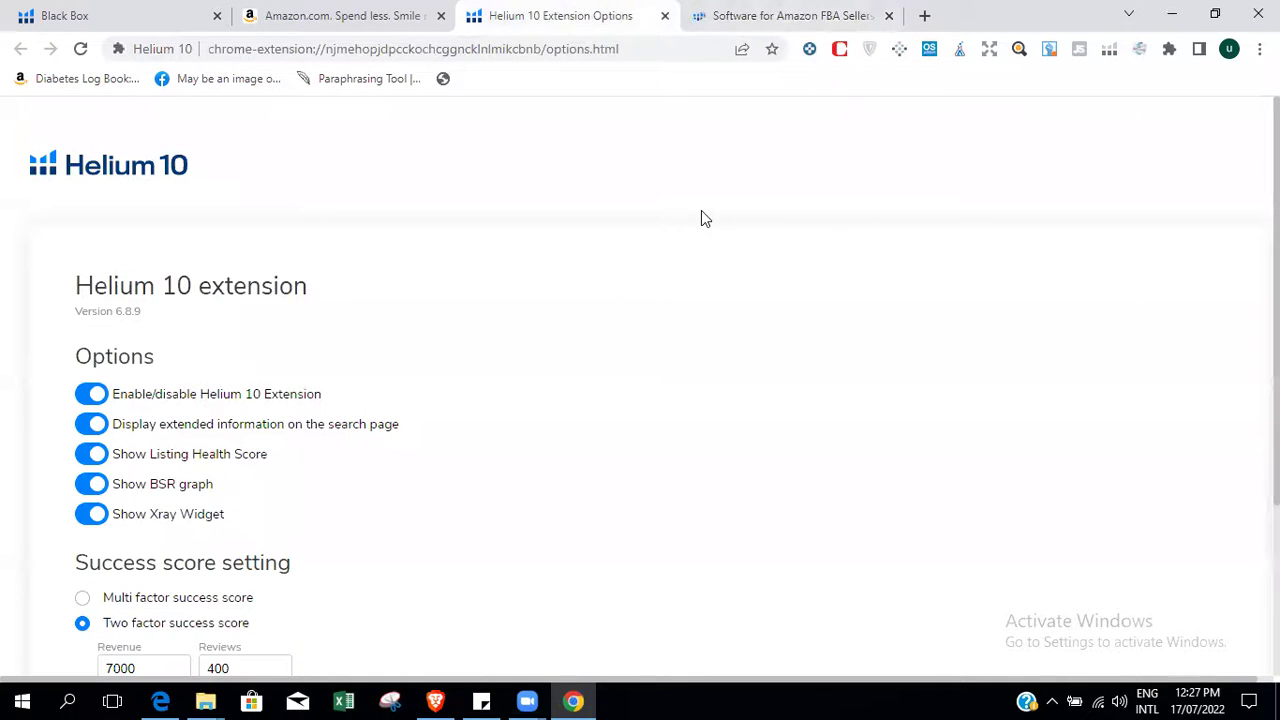
Close the Helium 10 extension options and website pages and return to Black Box.
scroll(691, 543, down, 3)
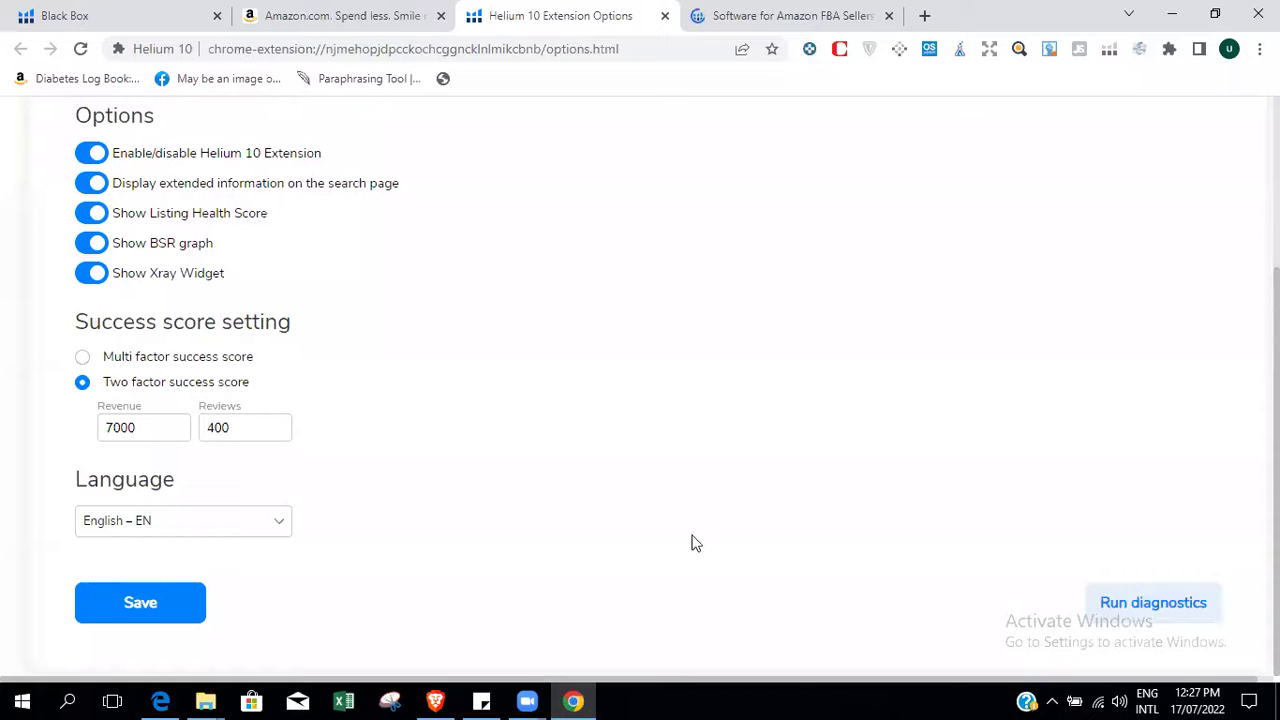
click(664, 17)
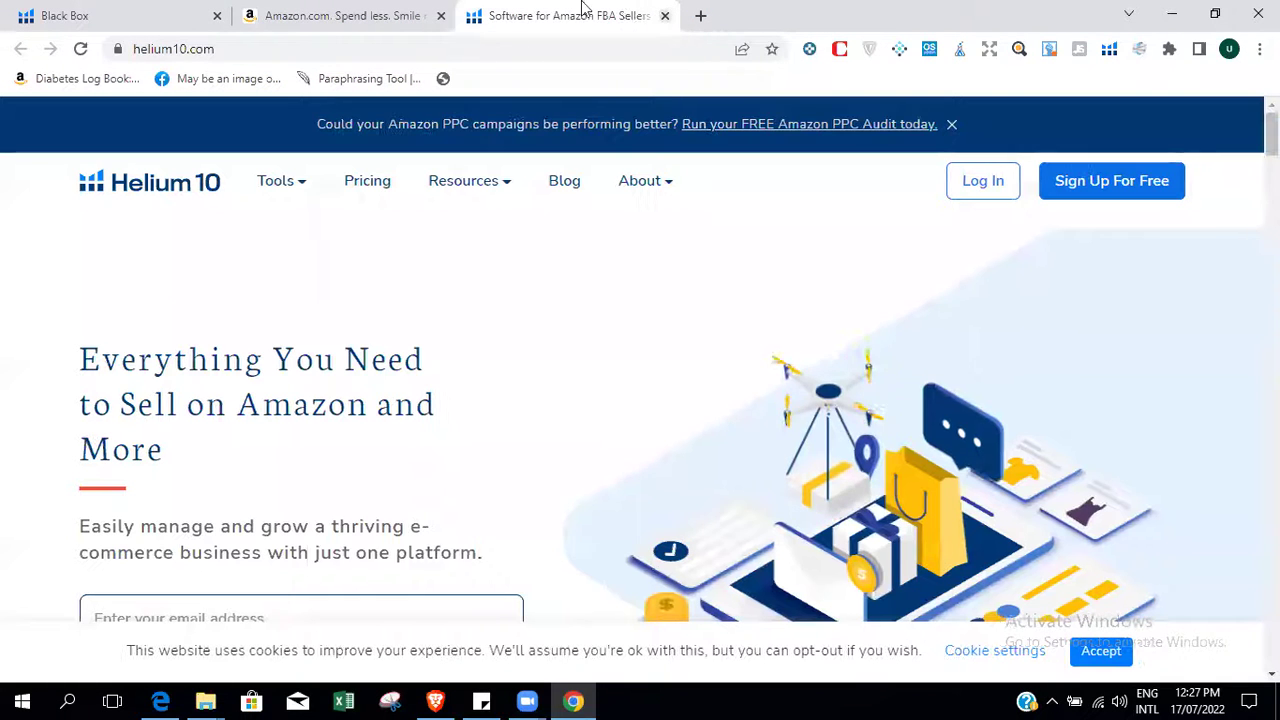
click(665, 16)
key(ctrl+shift+Tab)
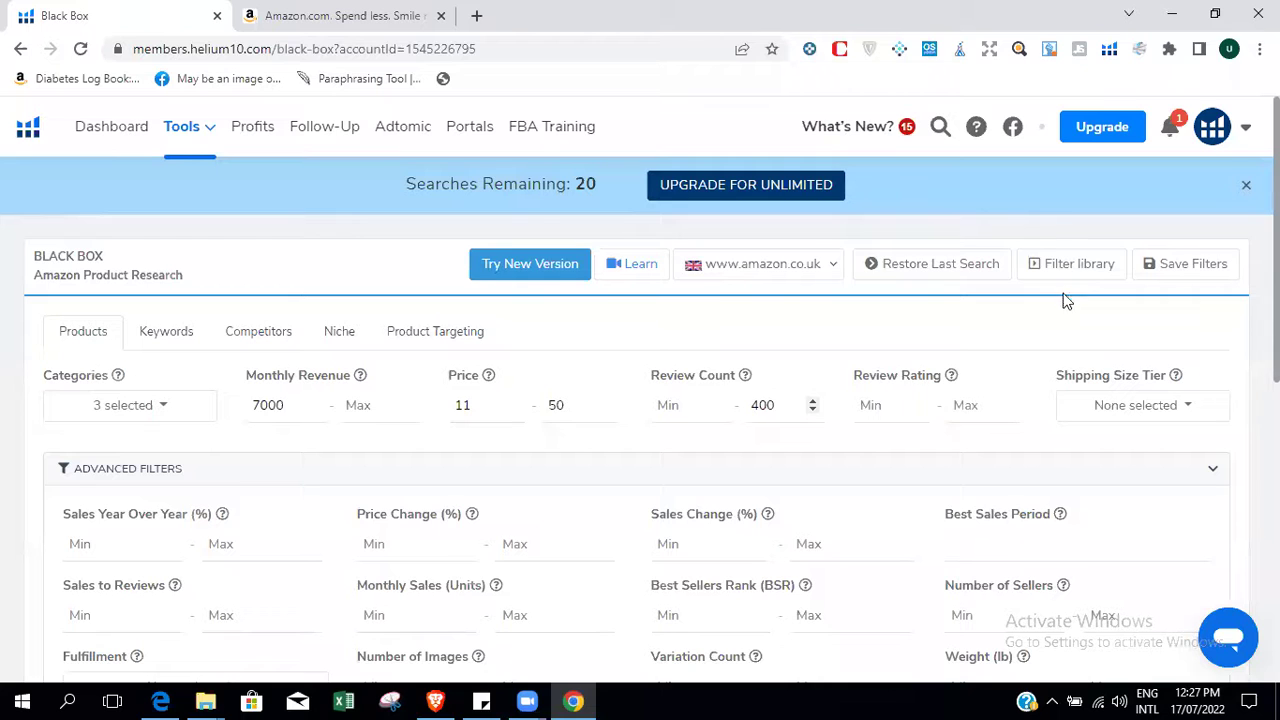
click(807, 270)
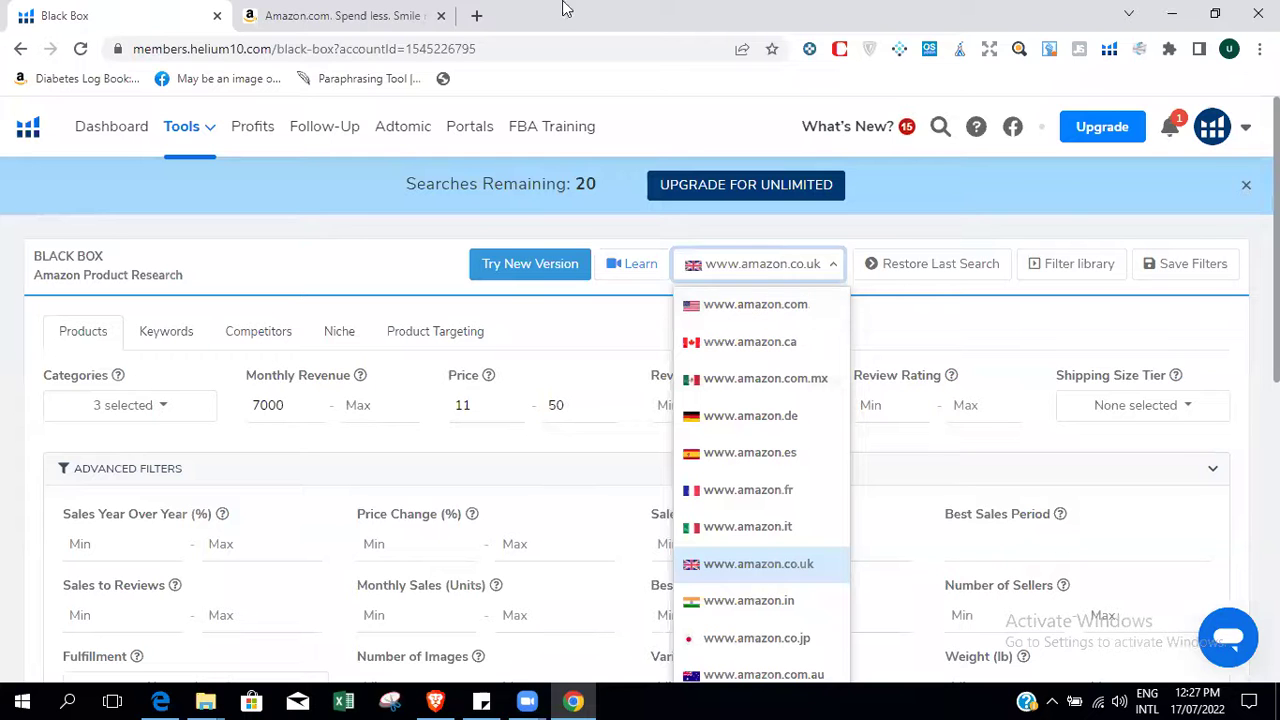
click(328, 12)
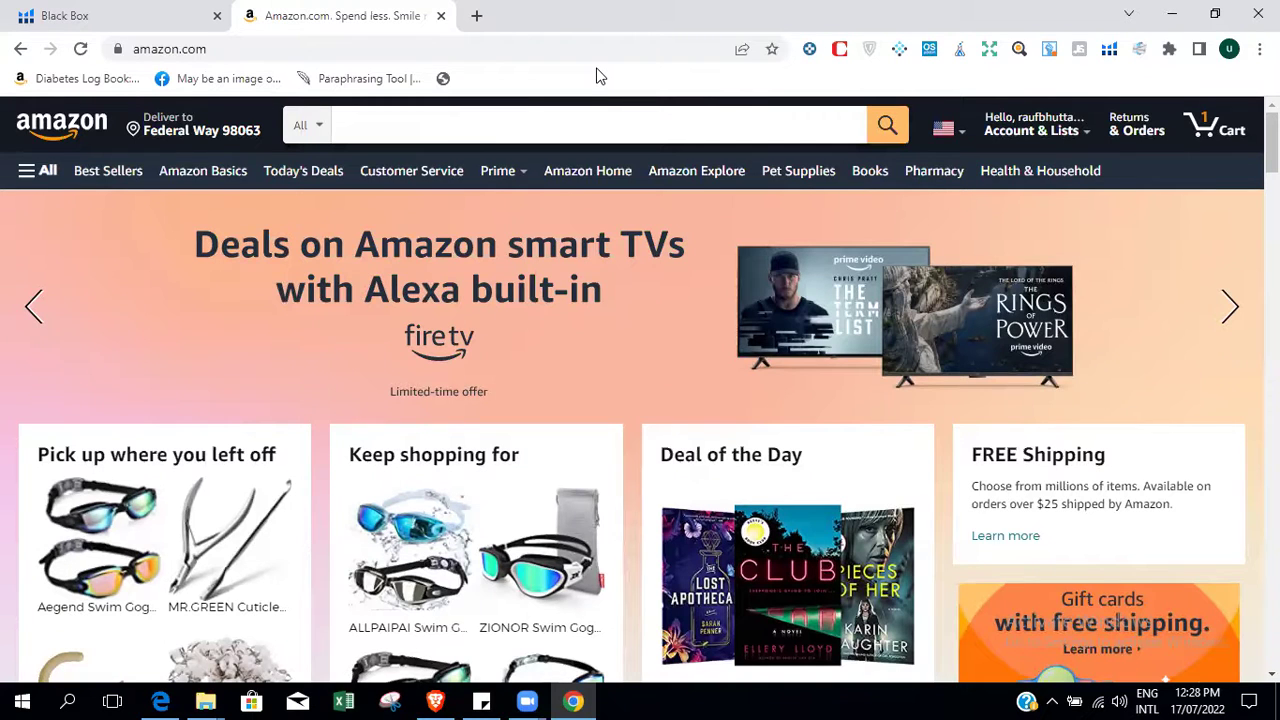
click(82, 13)
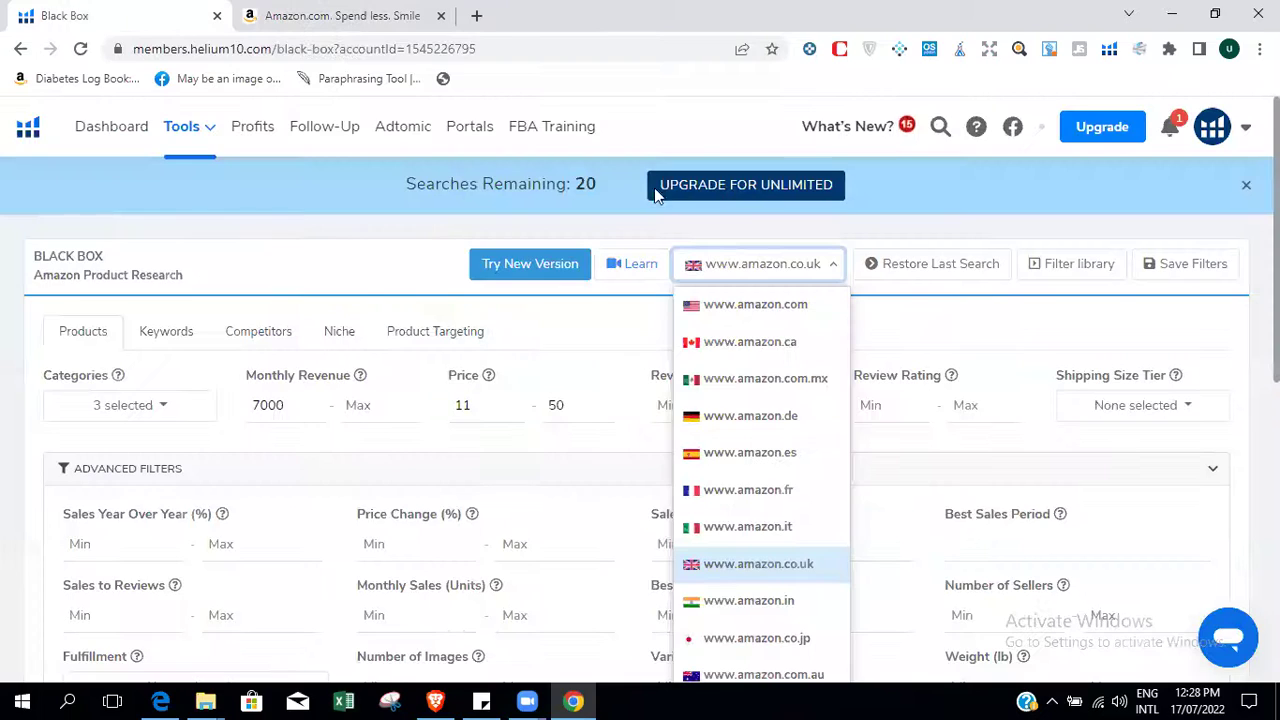
click(768, 312)
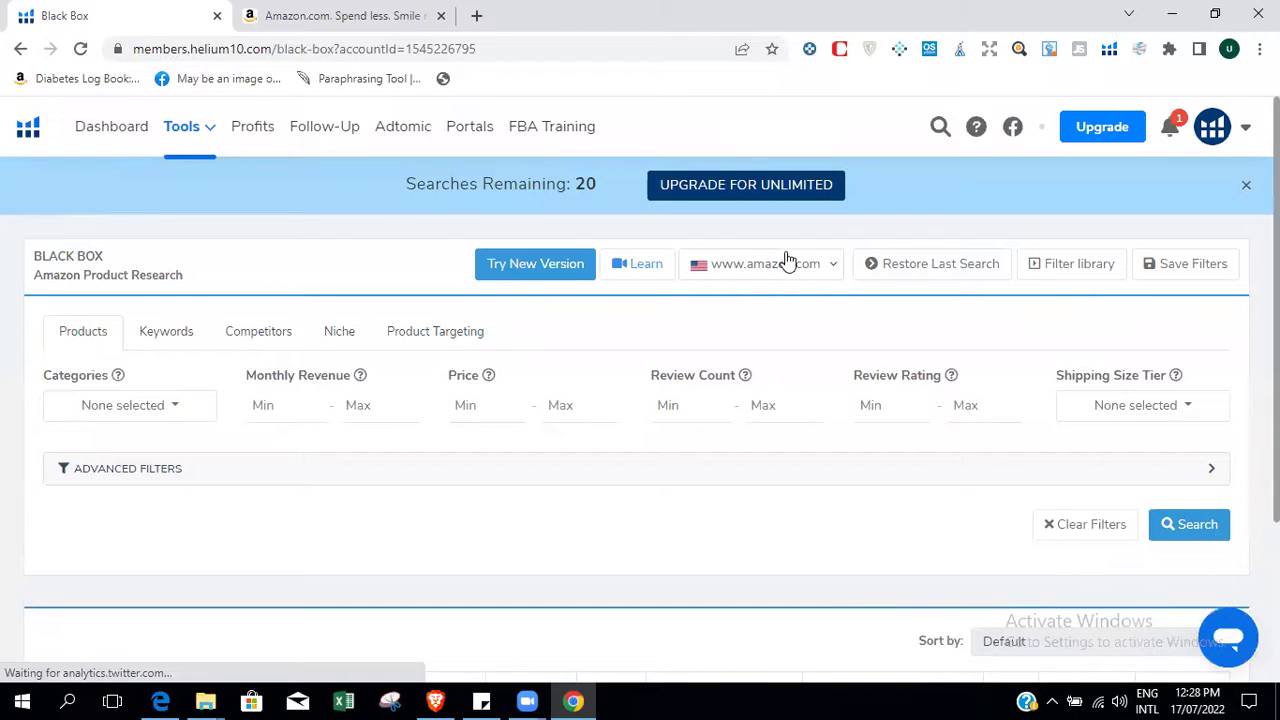
Select the Home & Kitchen and Sports & Outdoors categories for the product search.
click(158, 405)
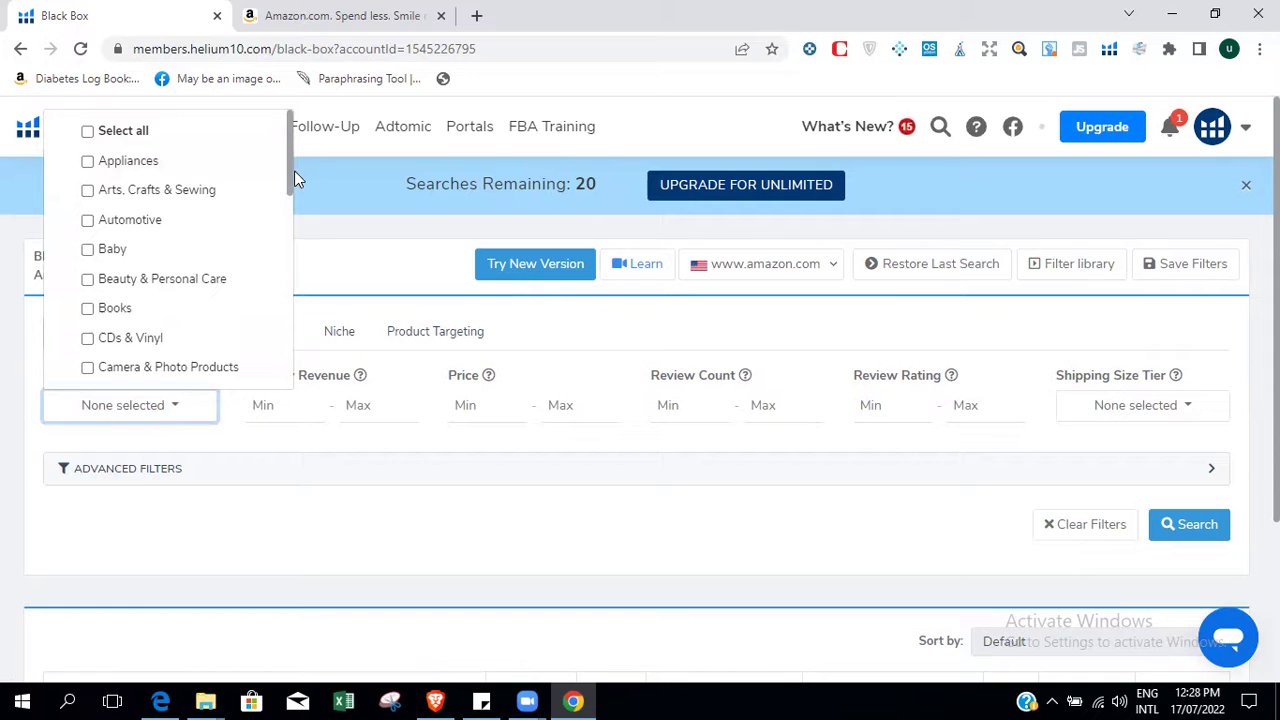
drag(289, 175, 285, 296)
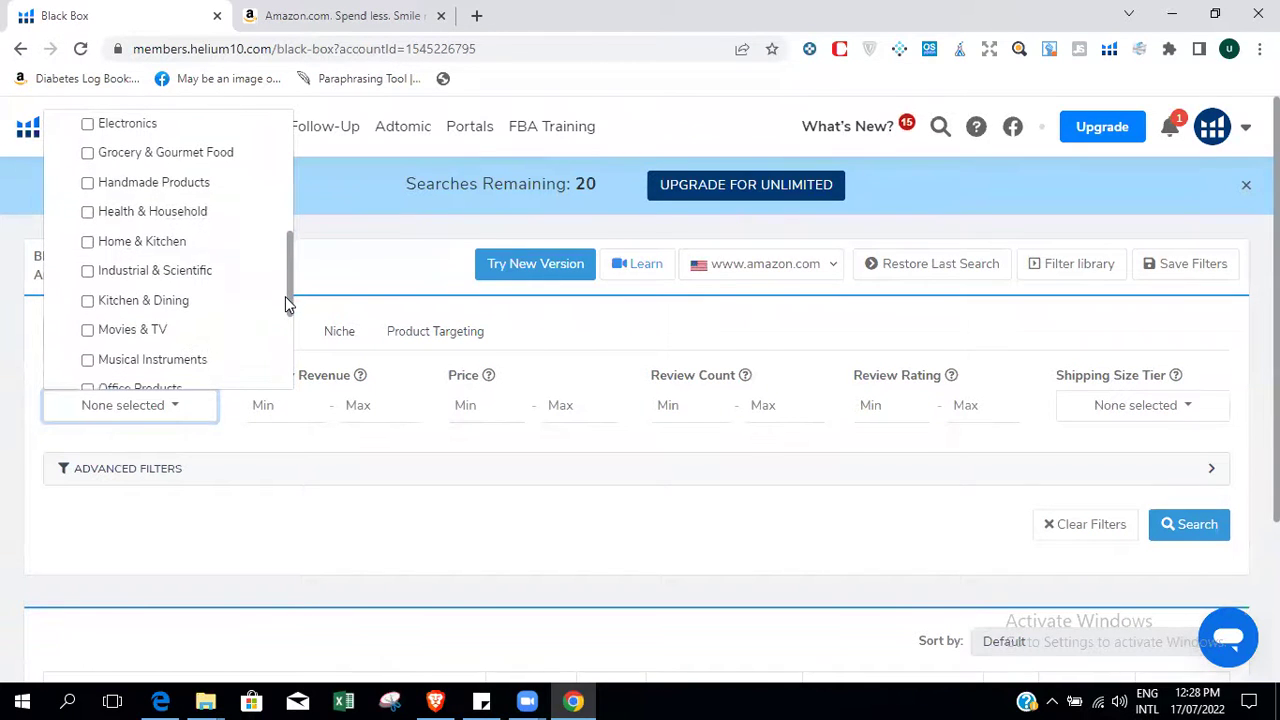
click(148, 247)
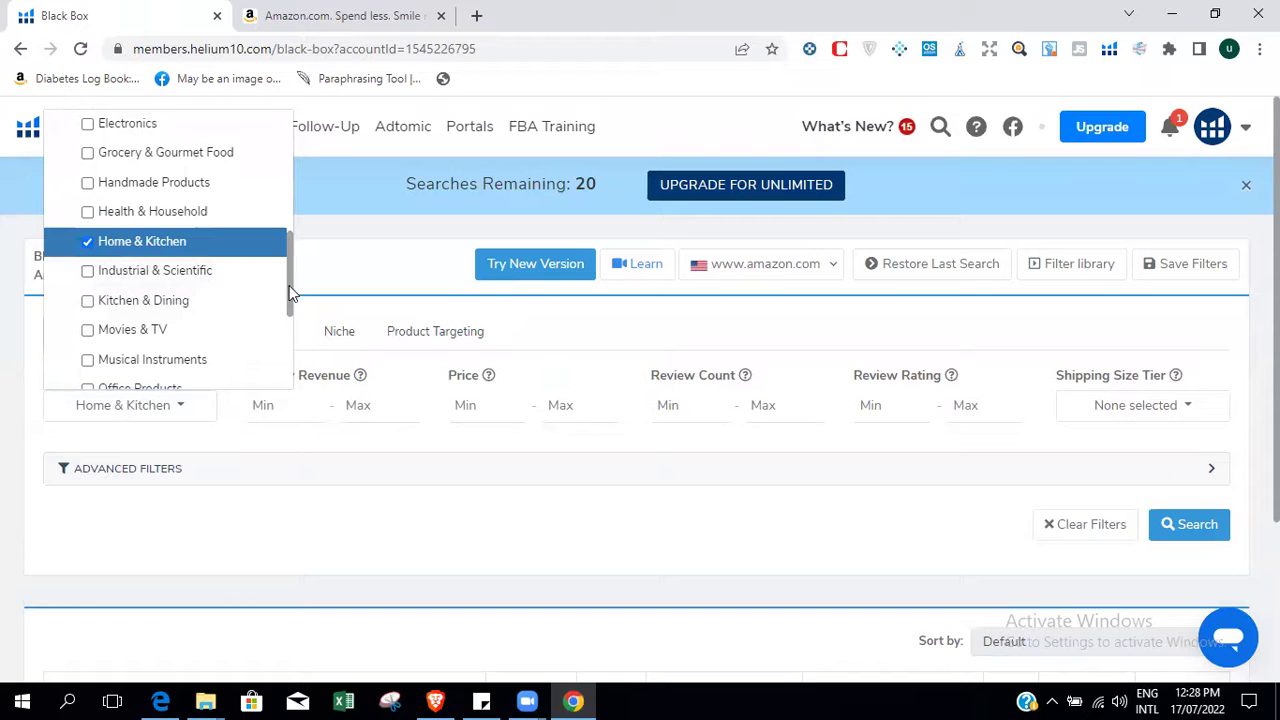
drag(289, 293, 286, 374)
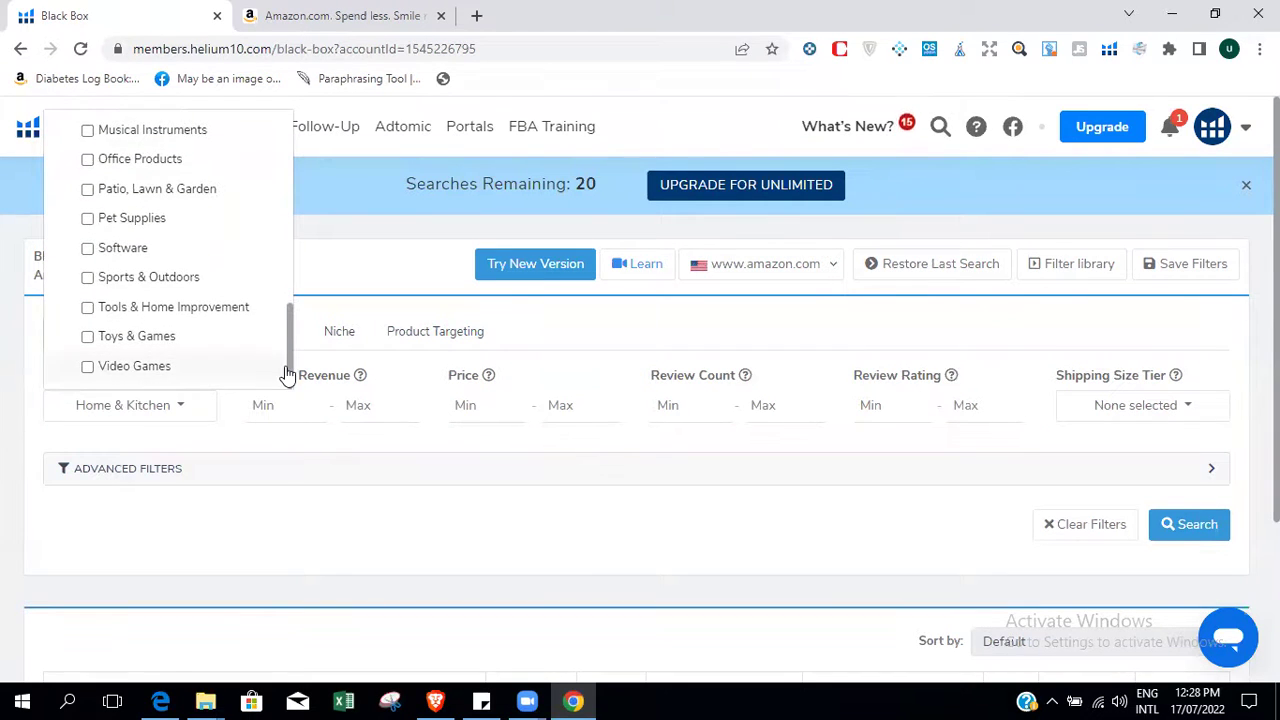
click(152, 277)
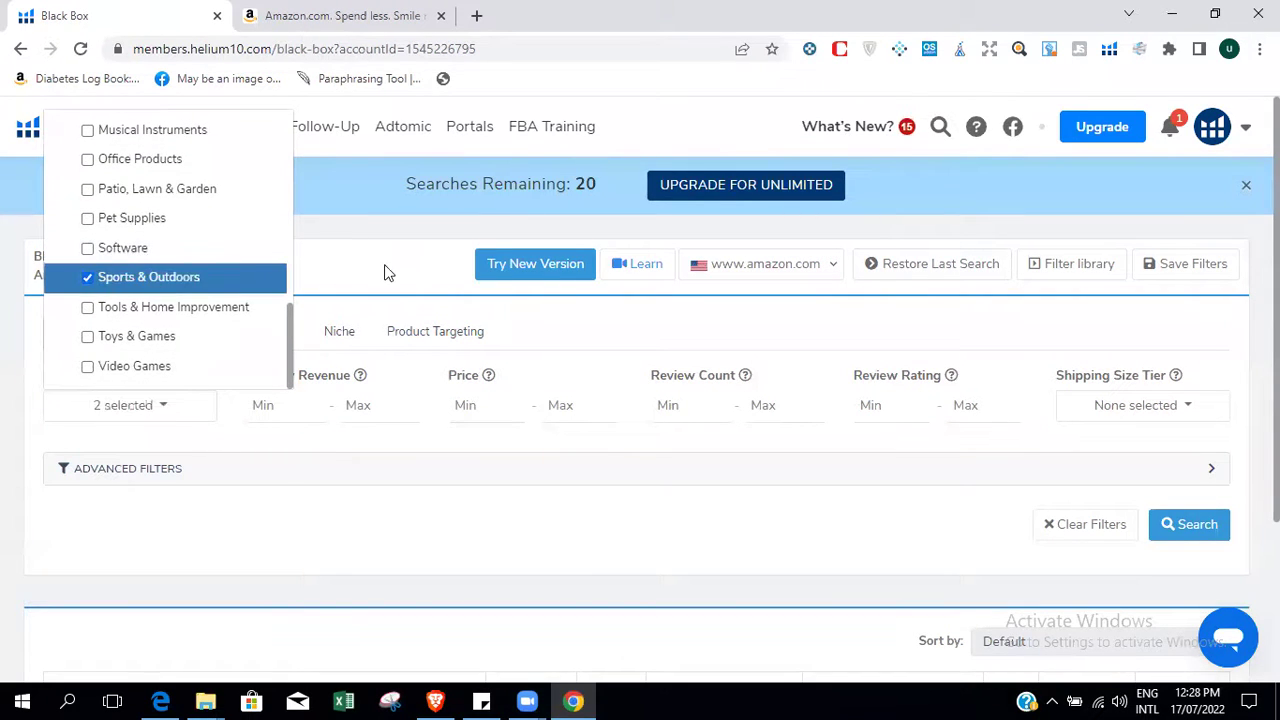
Set the minimum monthly revenue to 7000 and the price range to 11–50.
click(270, 432)
text(7000)
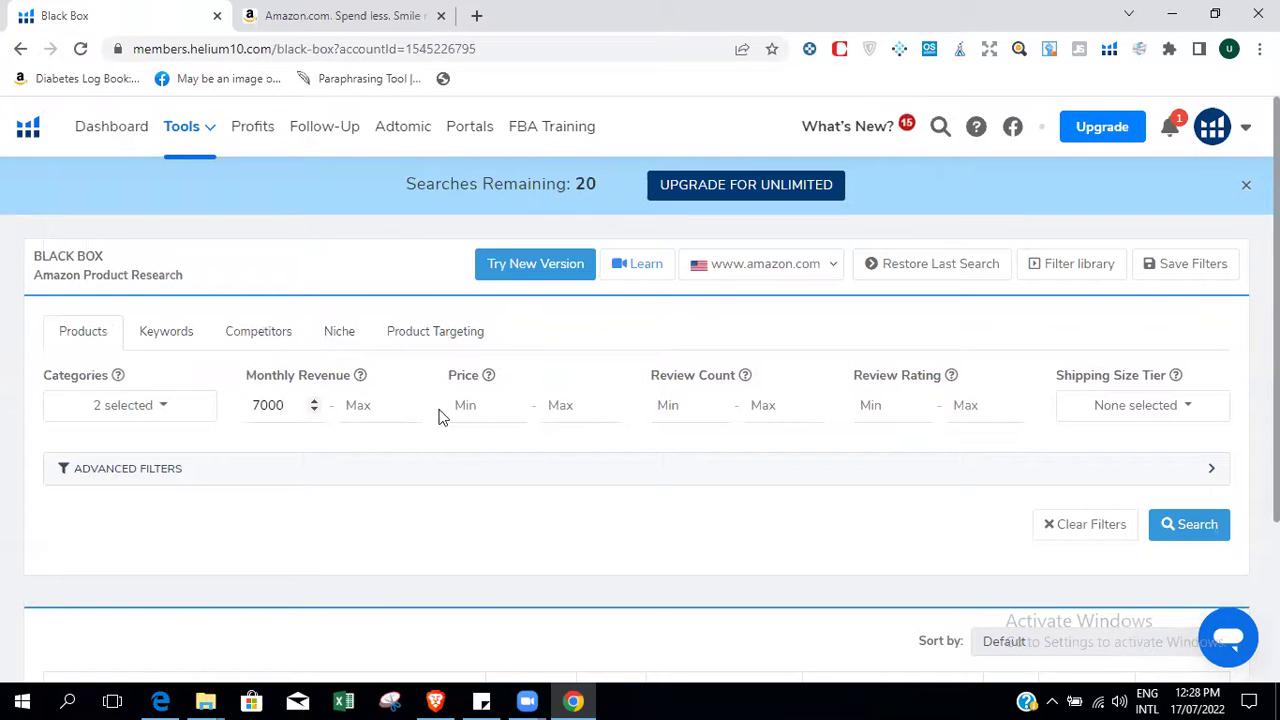
click(467, 400)
text(11)
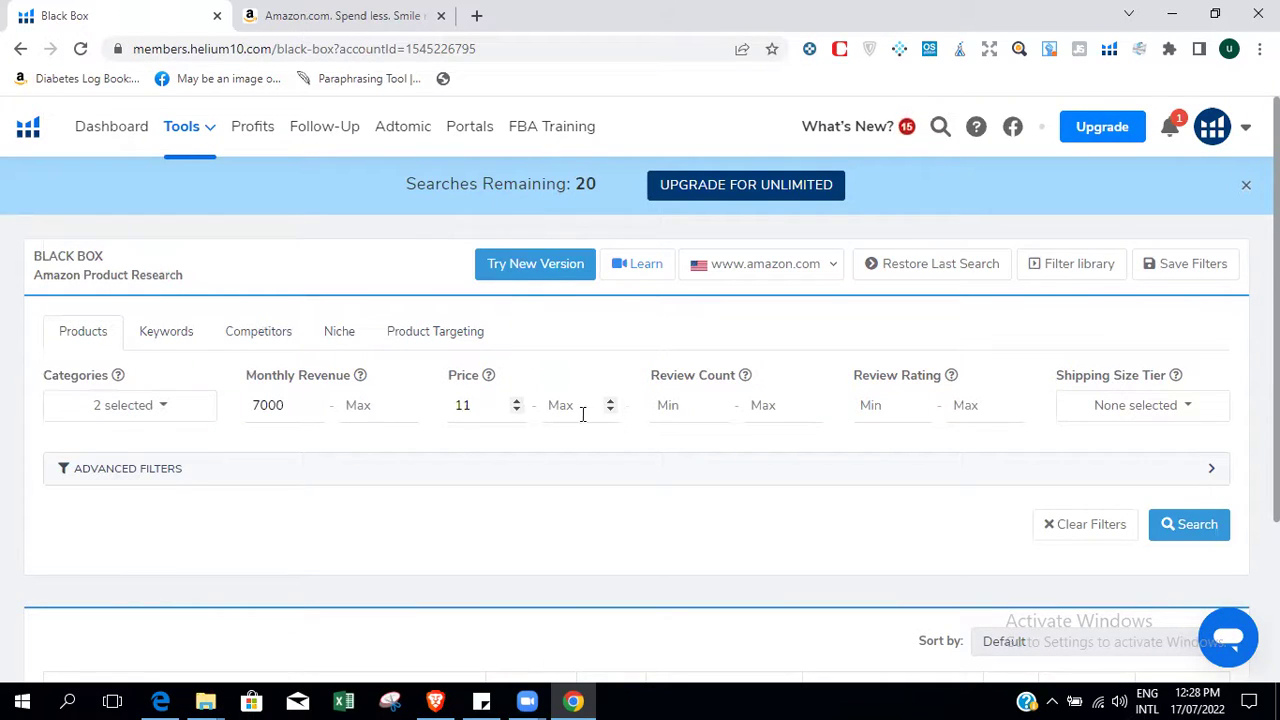
click(566, 408)
text(50)
Set the maximum review count to 400 and the minimum review rating to 4.
click(755, 400)
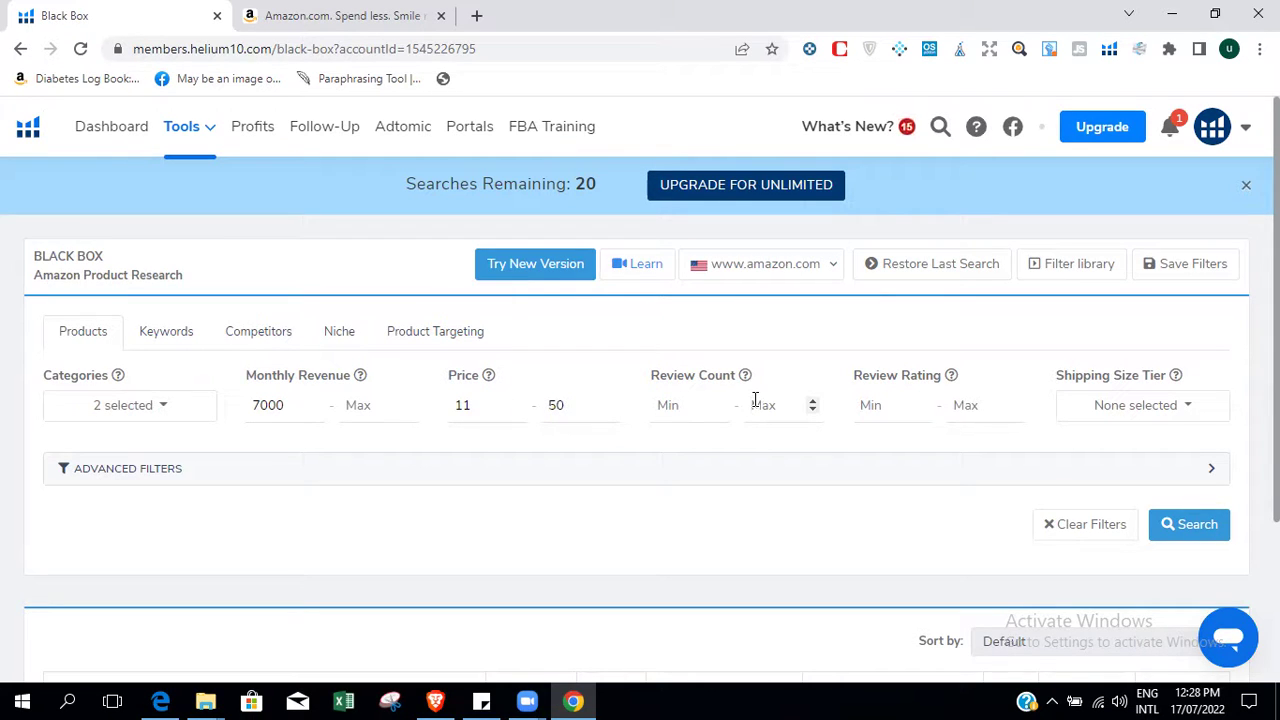
text(100)
click(857, 410)
text(4)
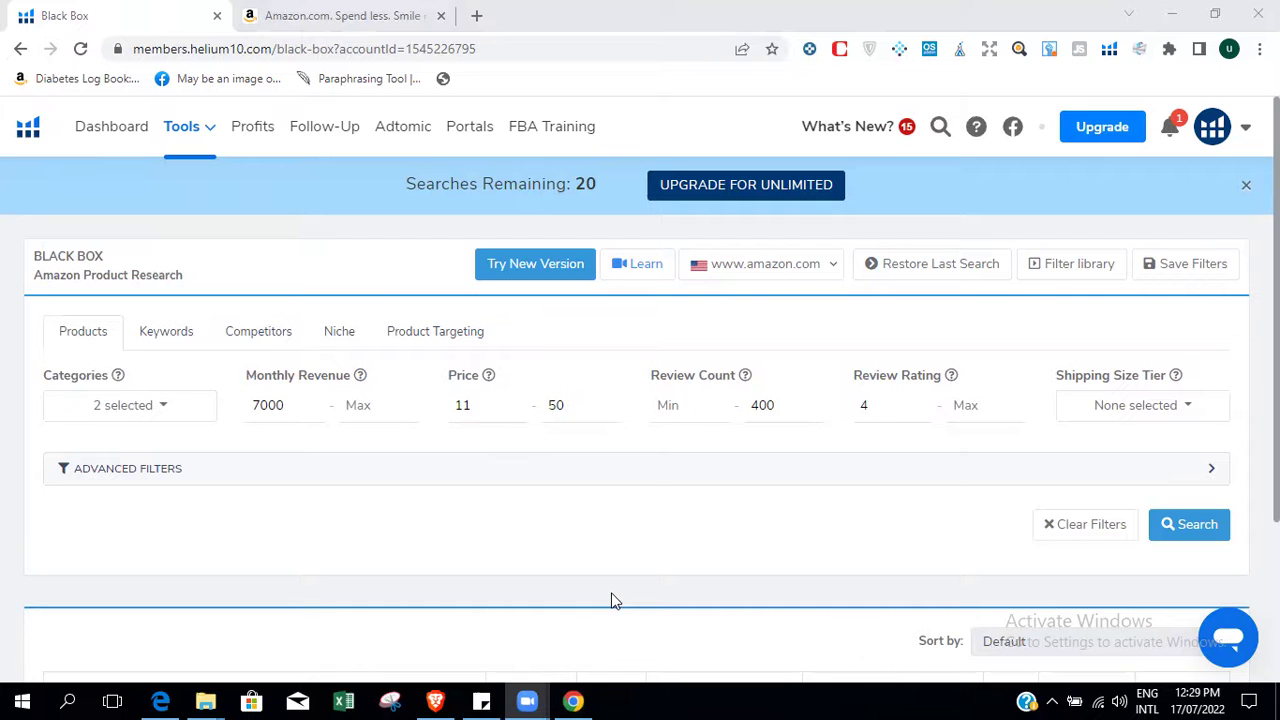
click(866, 404)
scroll(866, 404, down, 1)
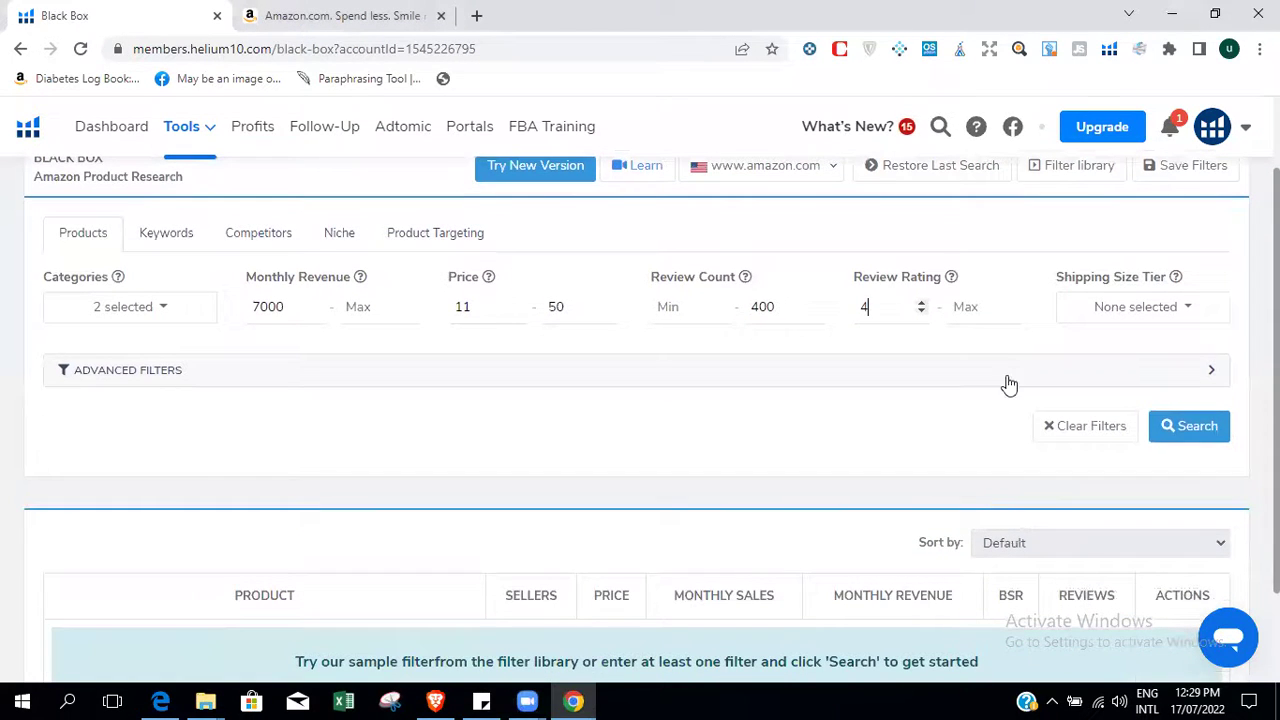
click(343, 14)
click(120, 12)
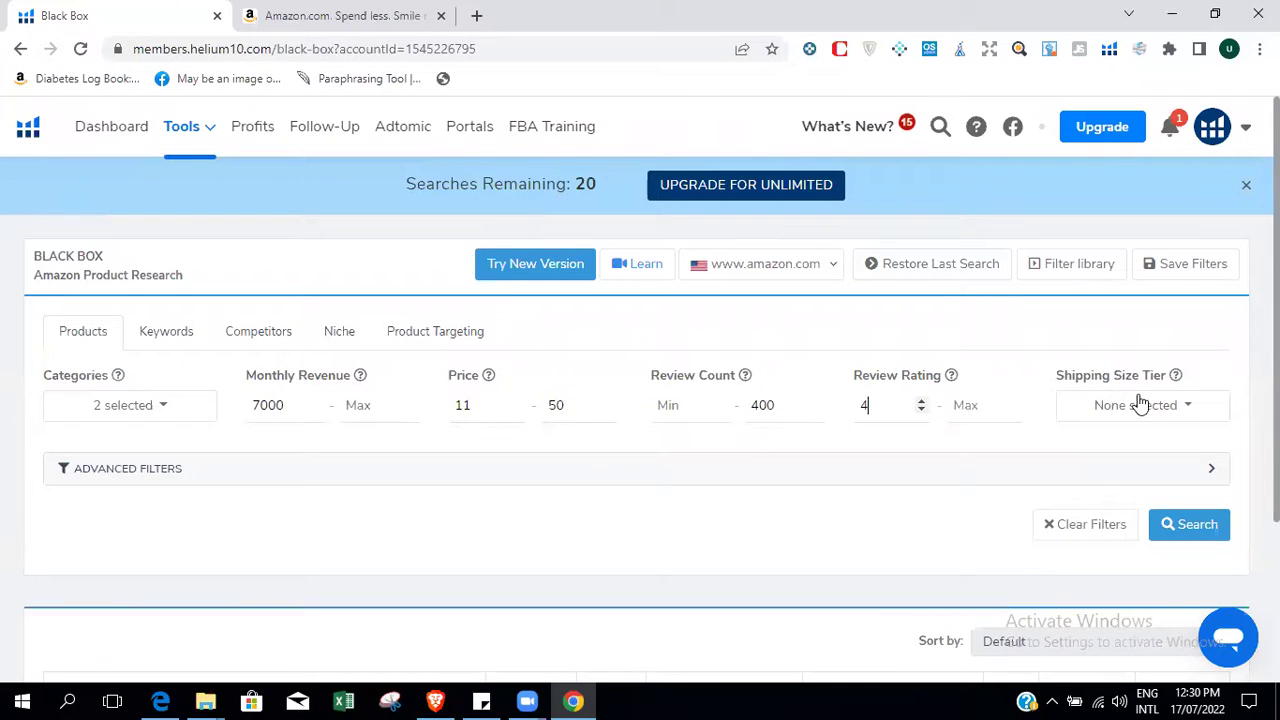
Restrict the shipping size tier to Small Standard-Size and Large Standard-Size.
click(1139, 404)
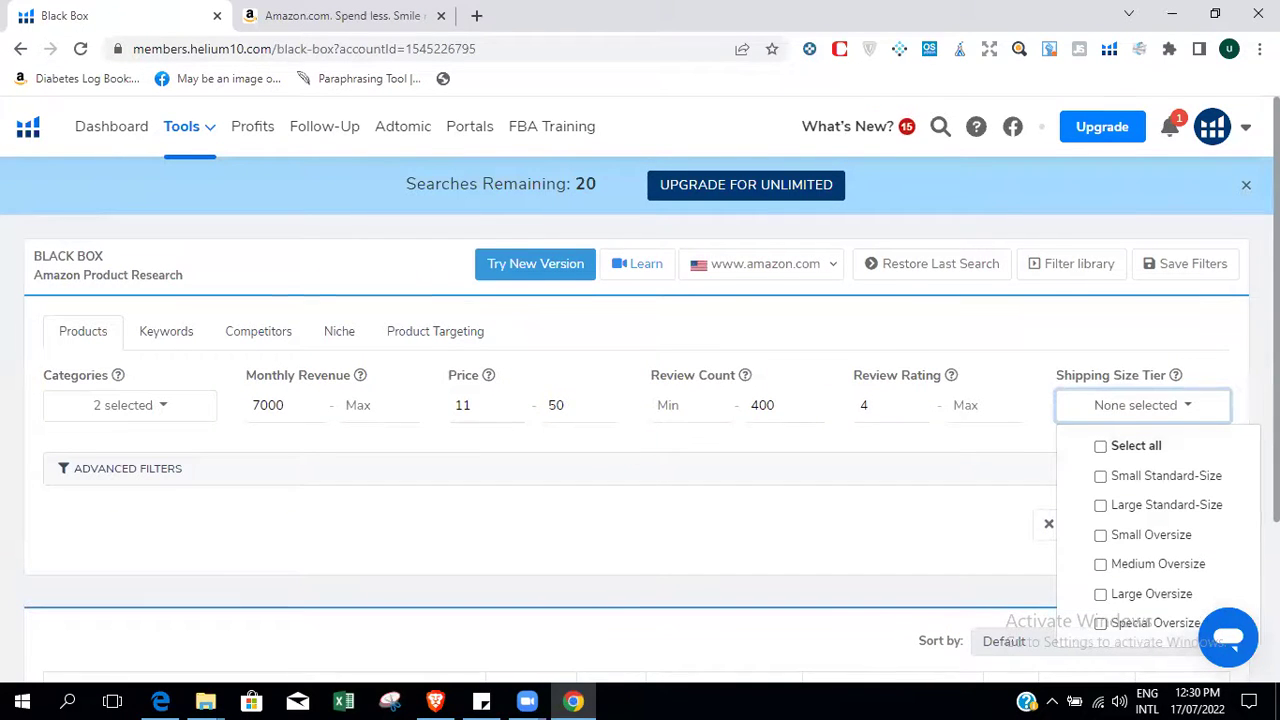
scroll(1109, 474, down, 1)
click(1155, 426)
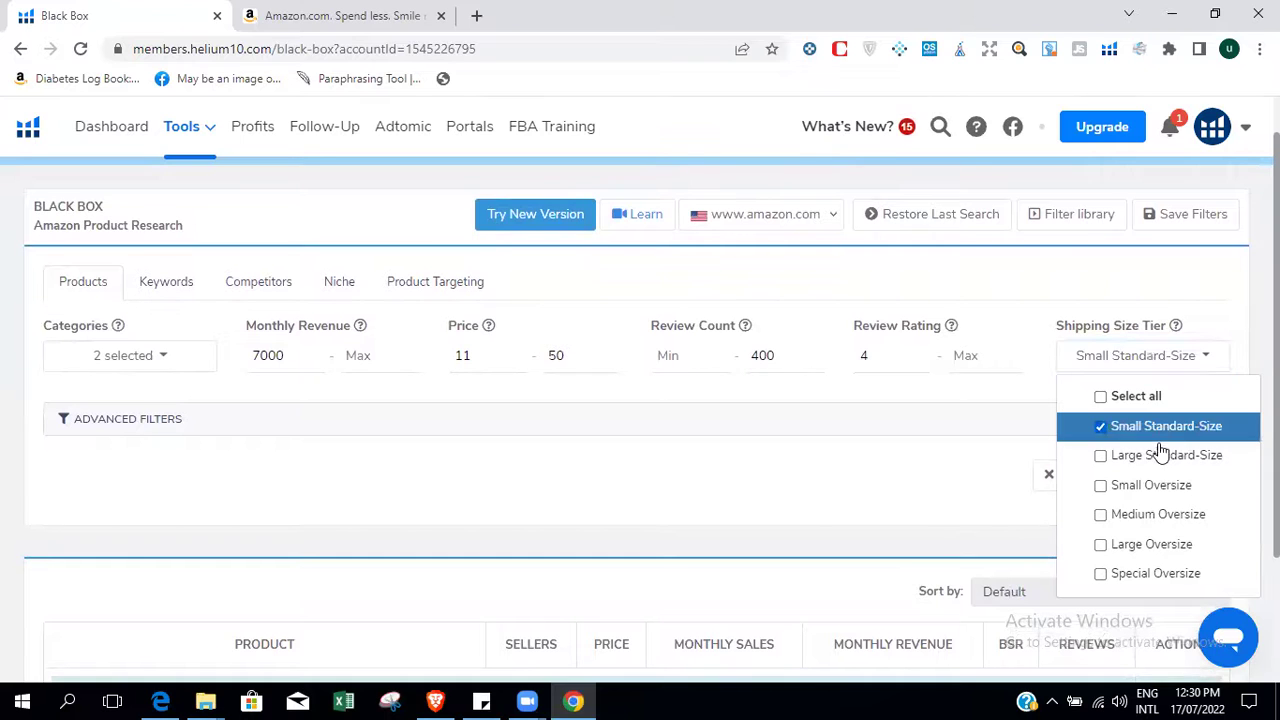
click(1160, 454)
click(822, 490)
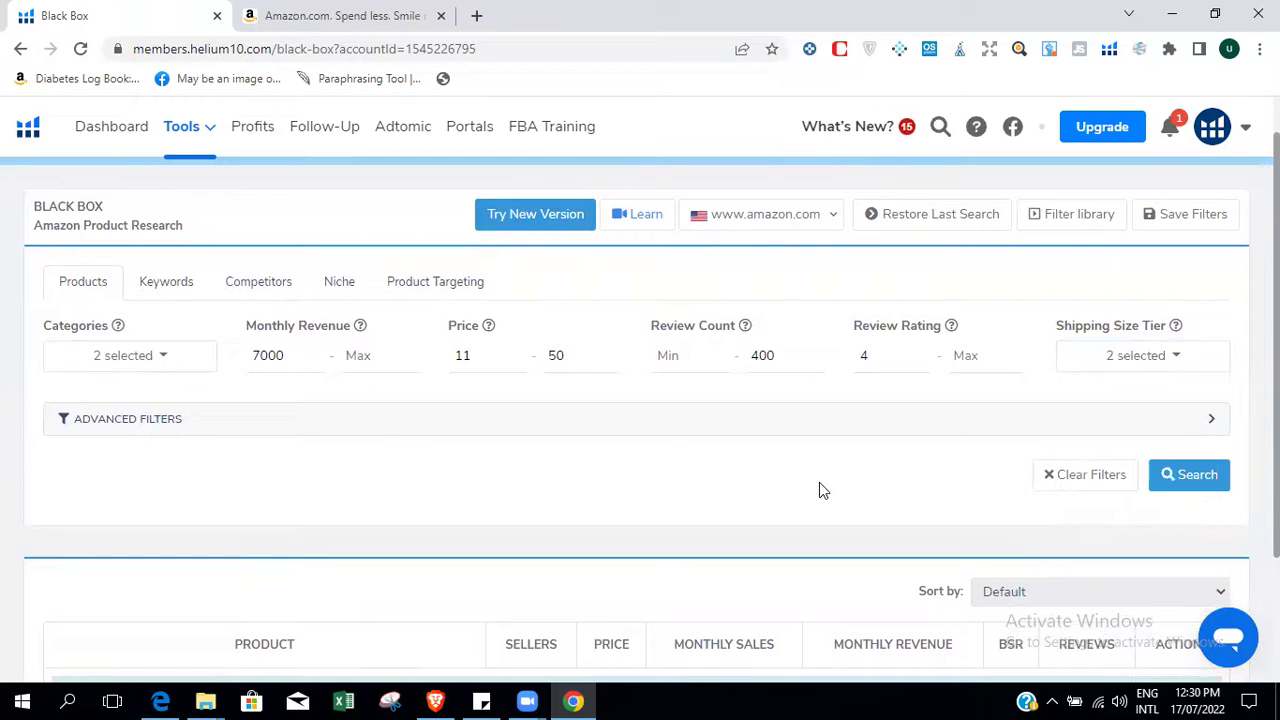
In the advanced filters, set minimum monthly sales to 500 units, maximum variation count to 3 and maximum weight to 3 lb.
click(393, 430)
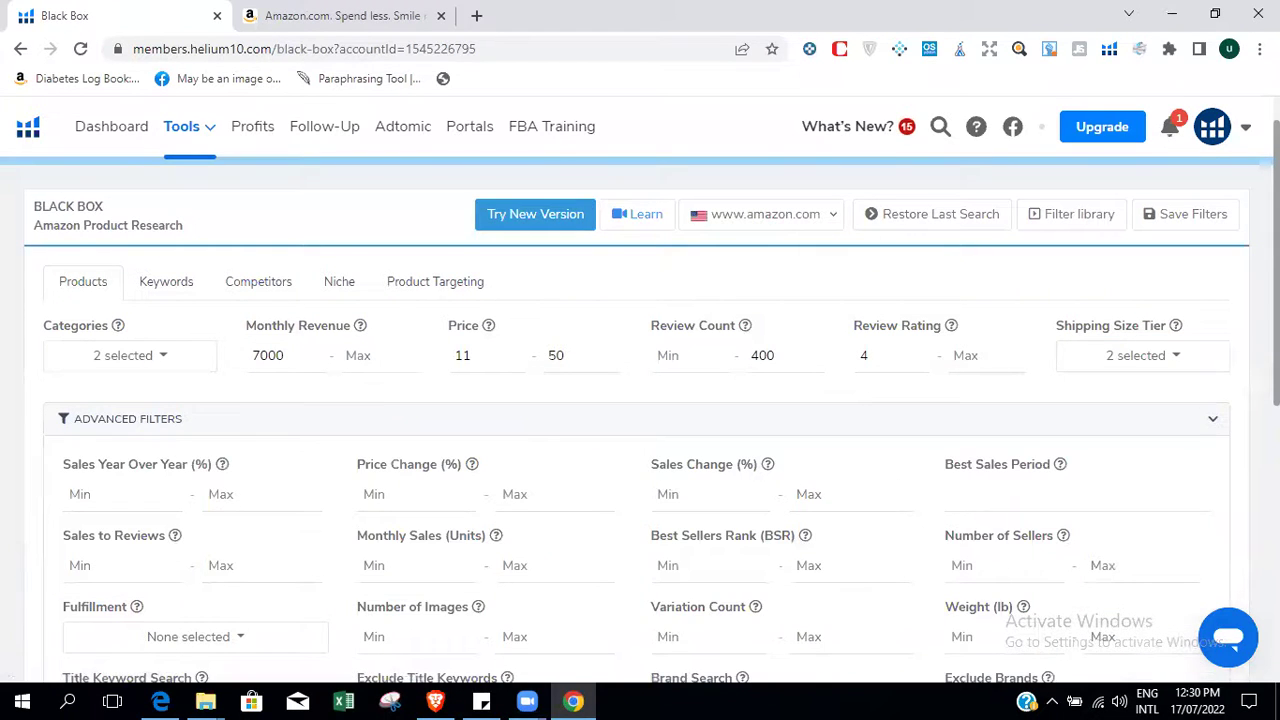
scroll(640, 400, down, 2)
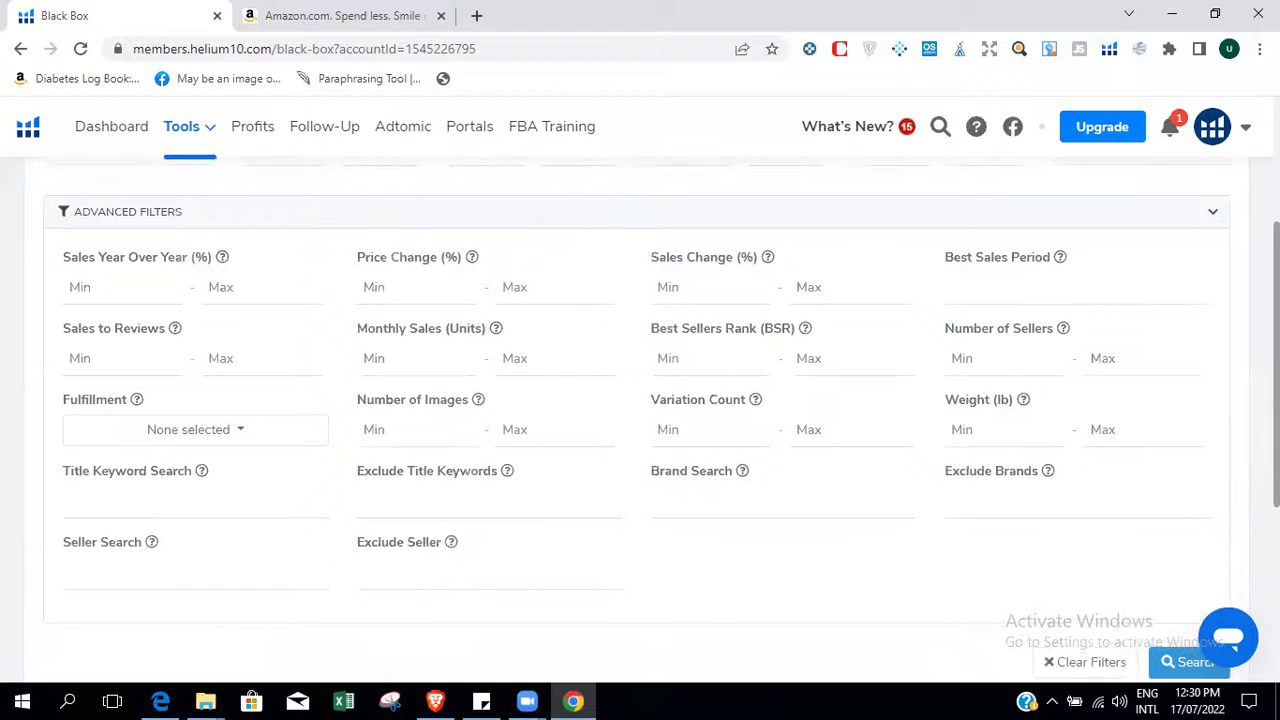
text(500)
click(811, 429)
text(3)
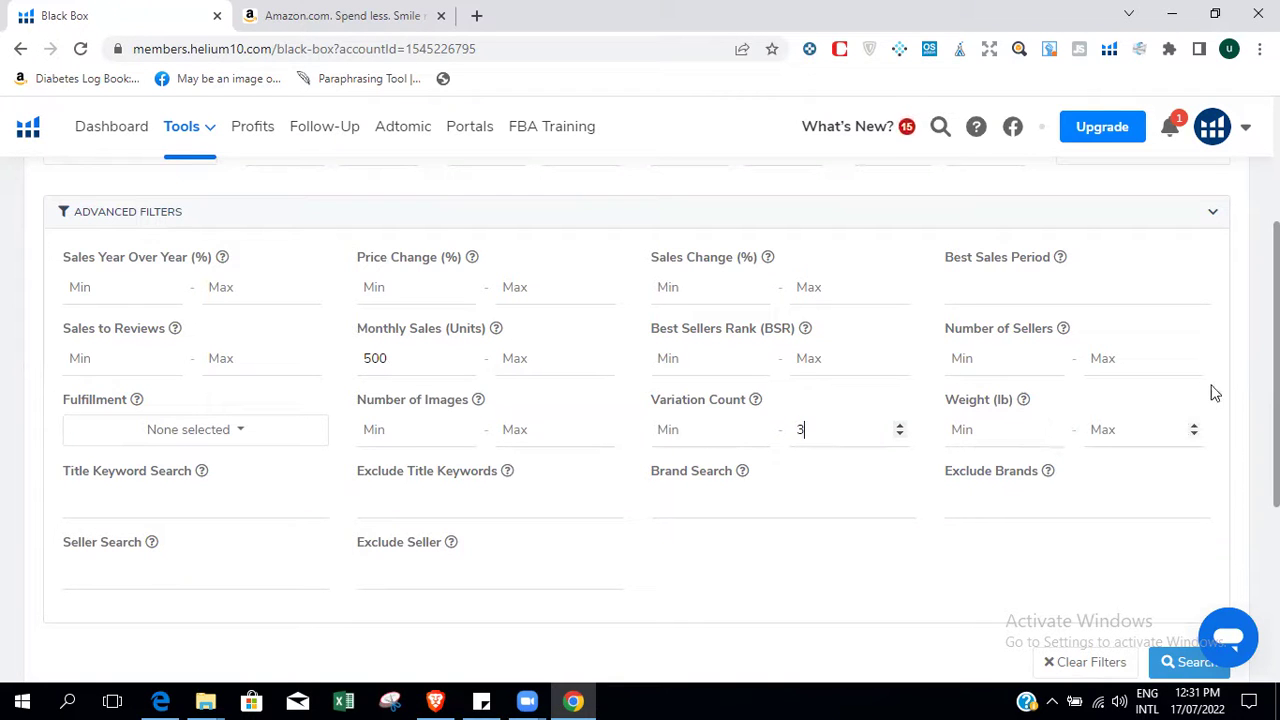
scroll(1213, 392, down, 1)
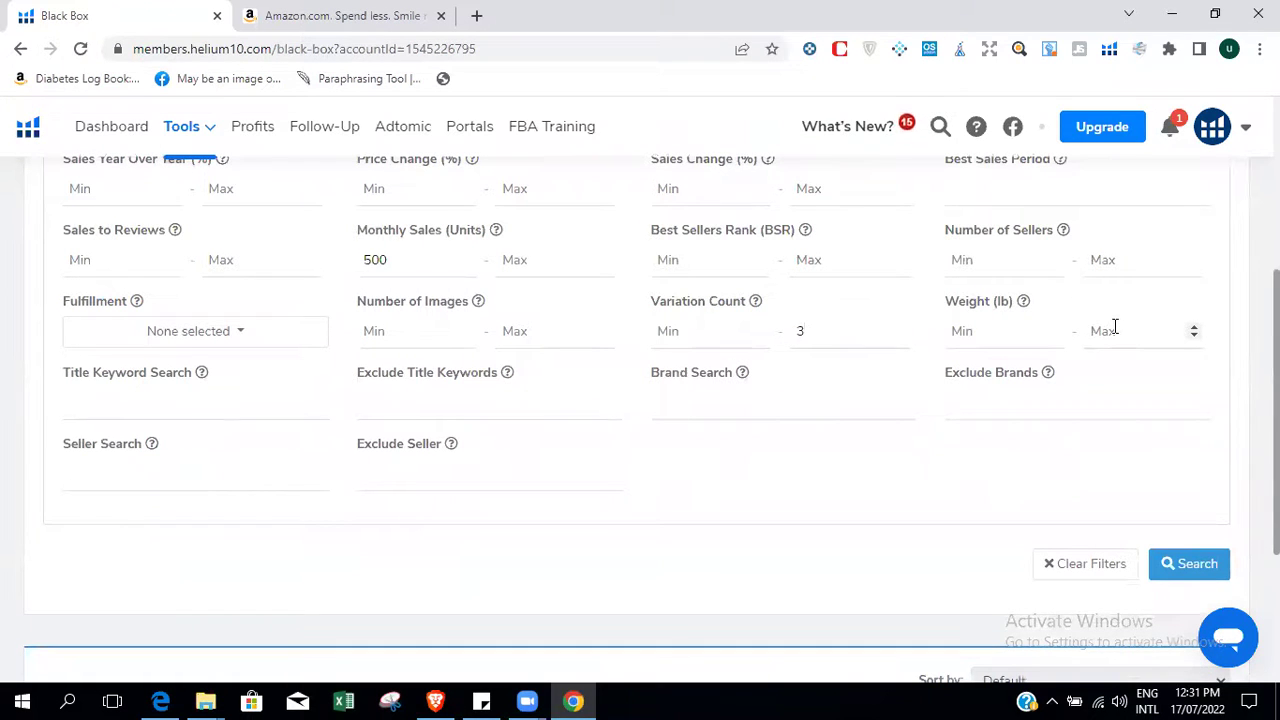
text(3)
Review the completed filters and run the Black Box product search.
scroll(640, 400, down, 2)
scroll(640, 400, up, 6)
scroll(640, 400, down, 6)
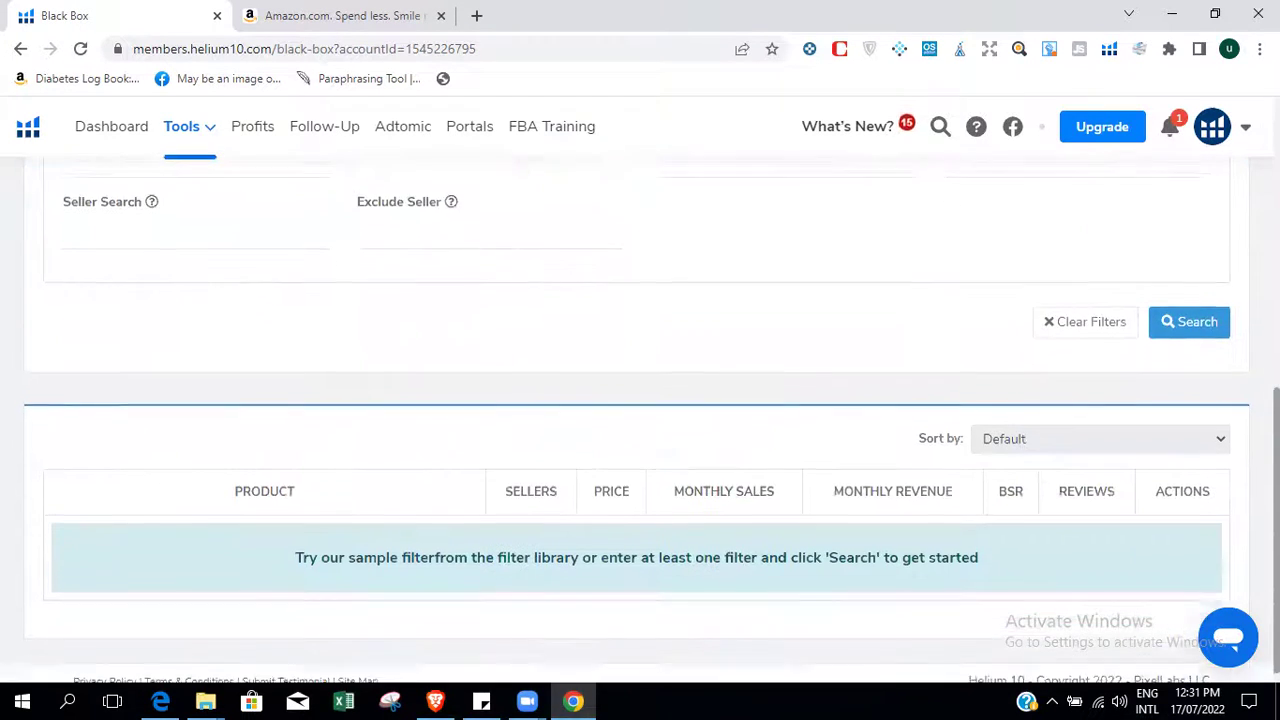
click(1190, 326)
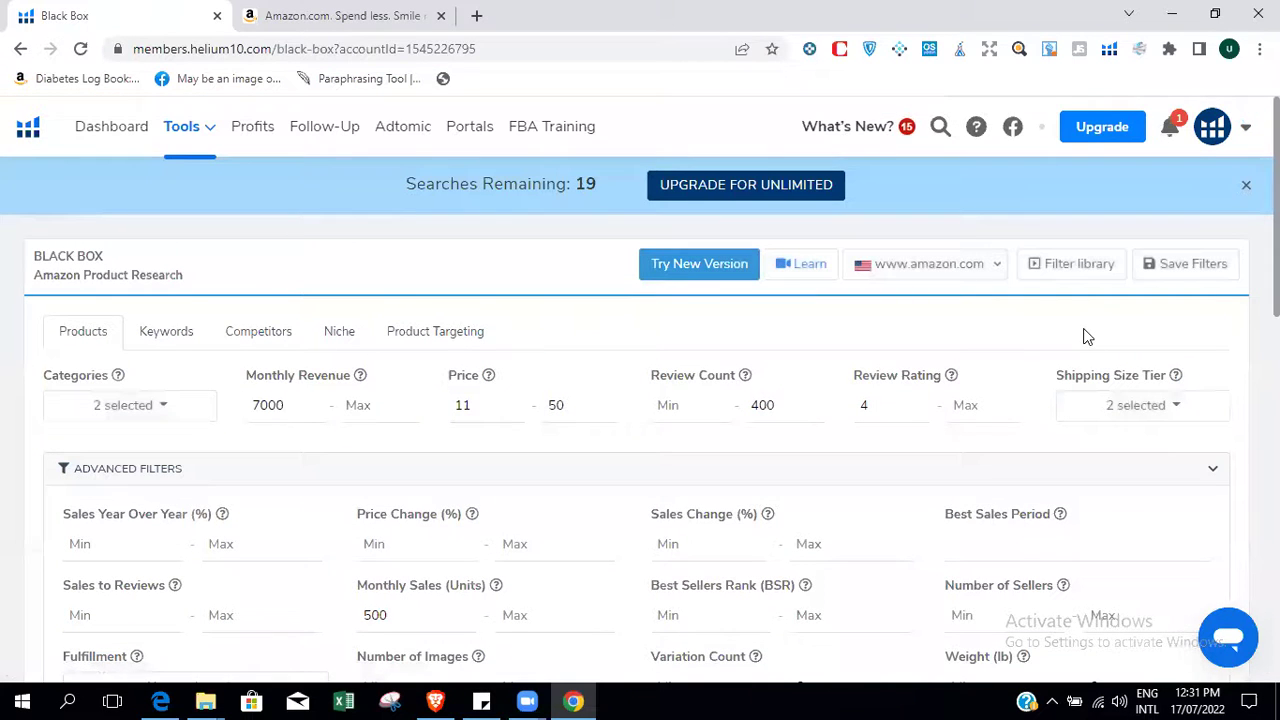
Check the remaining searches, then examine the first result's category, size tier, variation count, weight, price and monthly sales.
drag(578, 181, 600, 185)
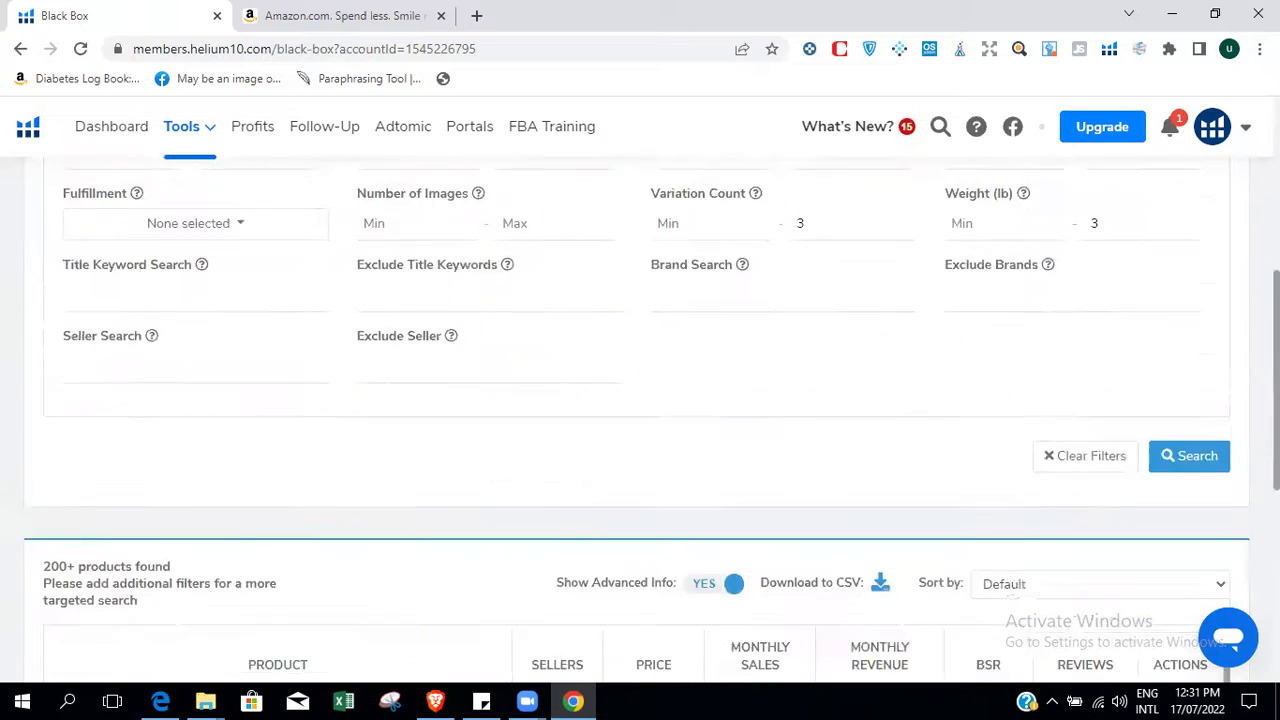
scroll(1123, 220, down, 9)
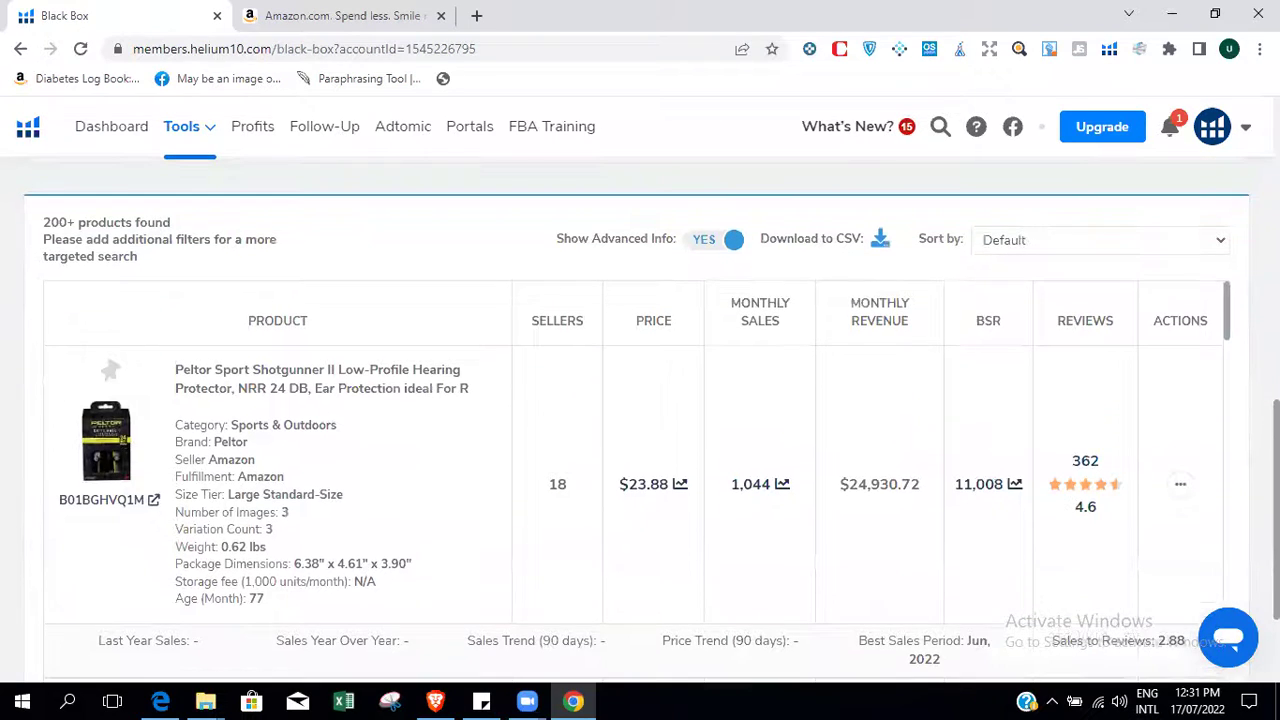
scroll(640, 430, down, 1)
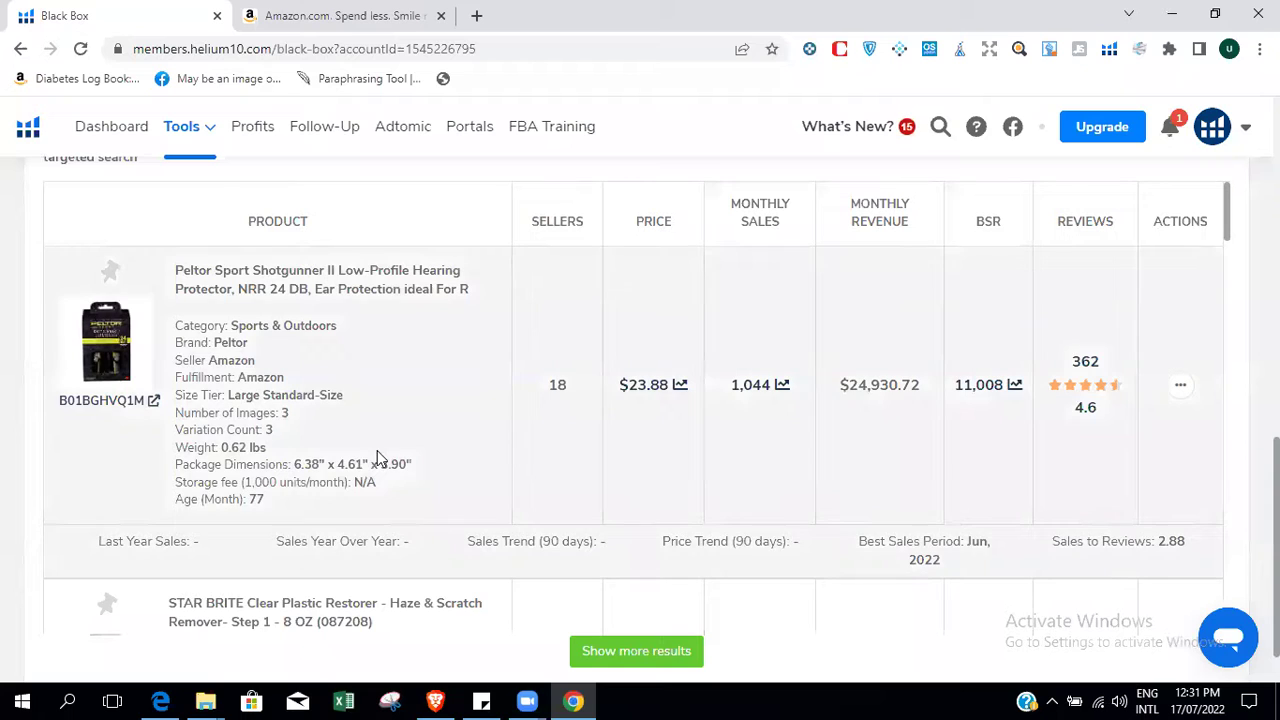
drag(230, 326, 333, 327)
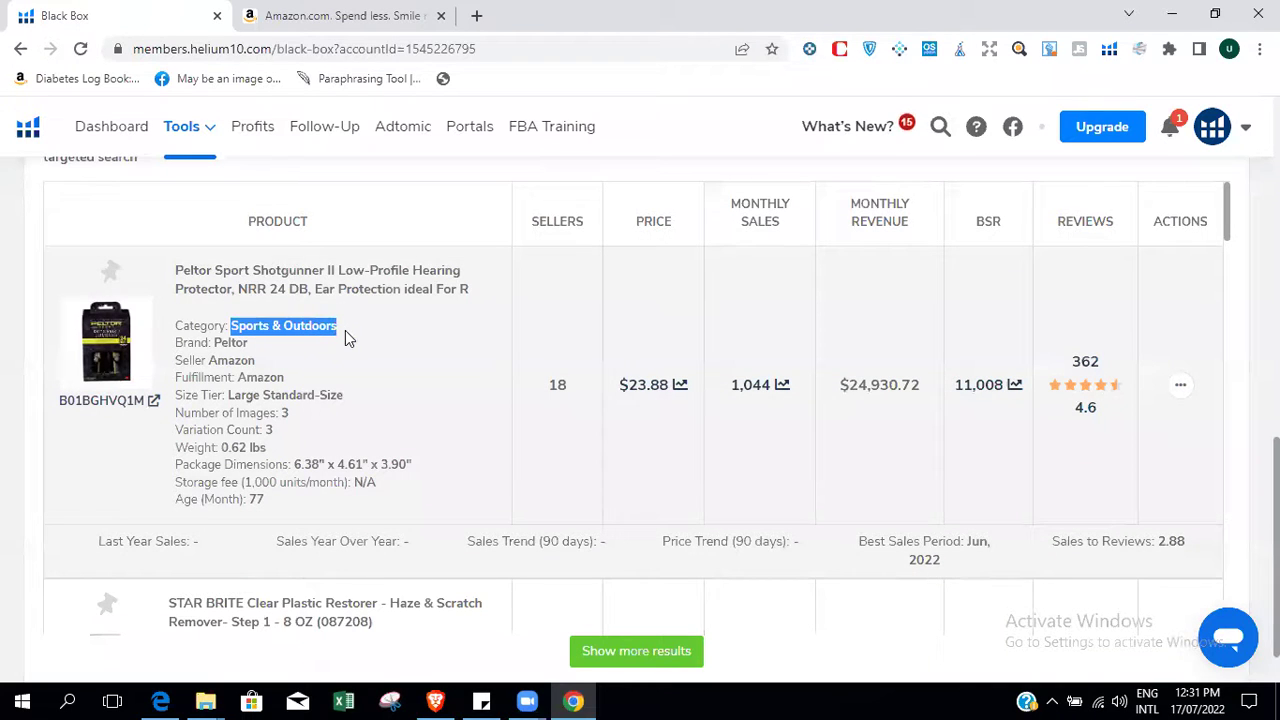
drag(230, 394, 358, 410)
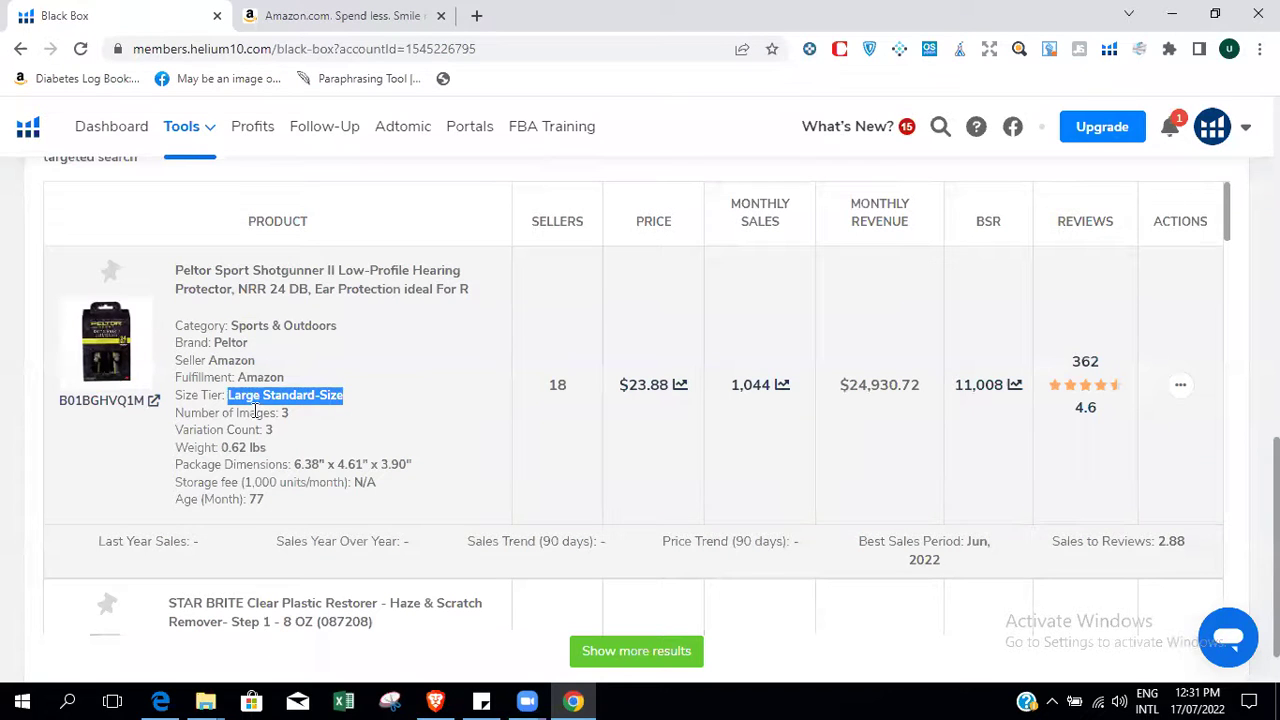
drag(264, 429, 268, 449)
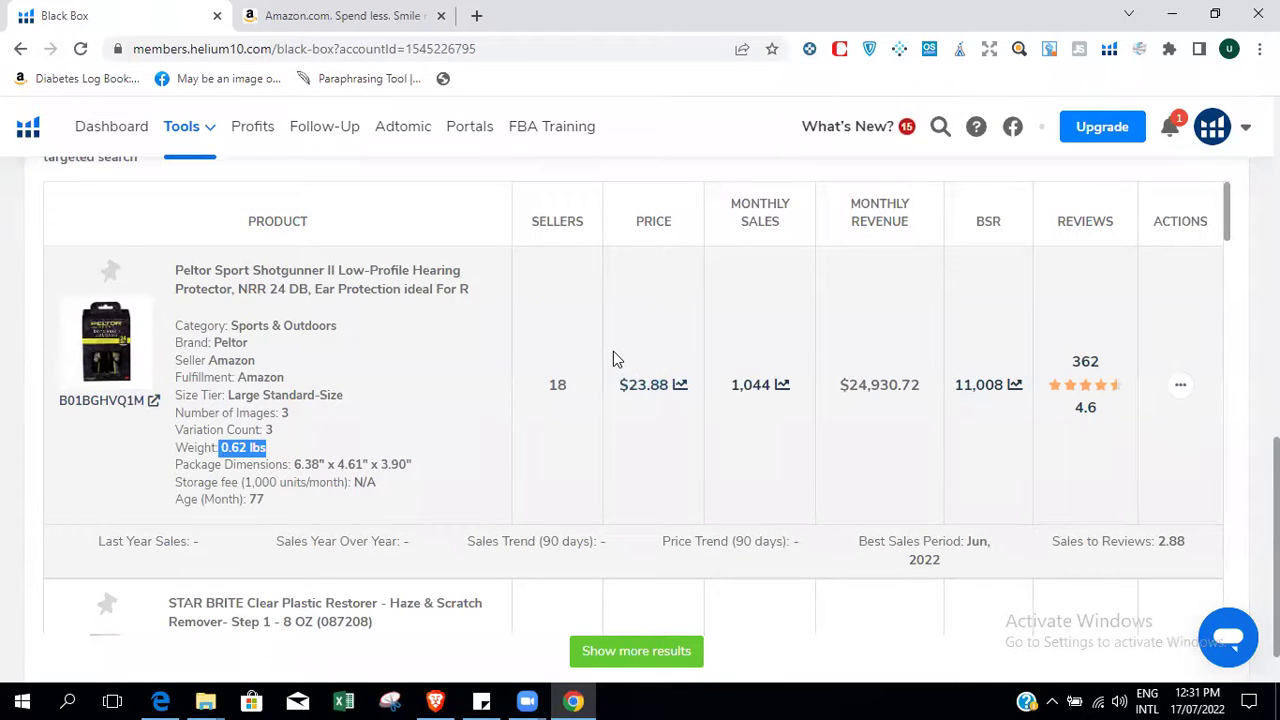
drag(619, 386, 672, 392)
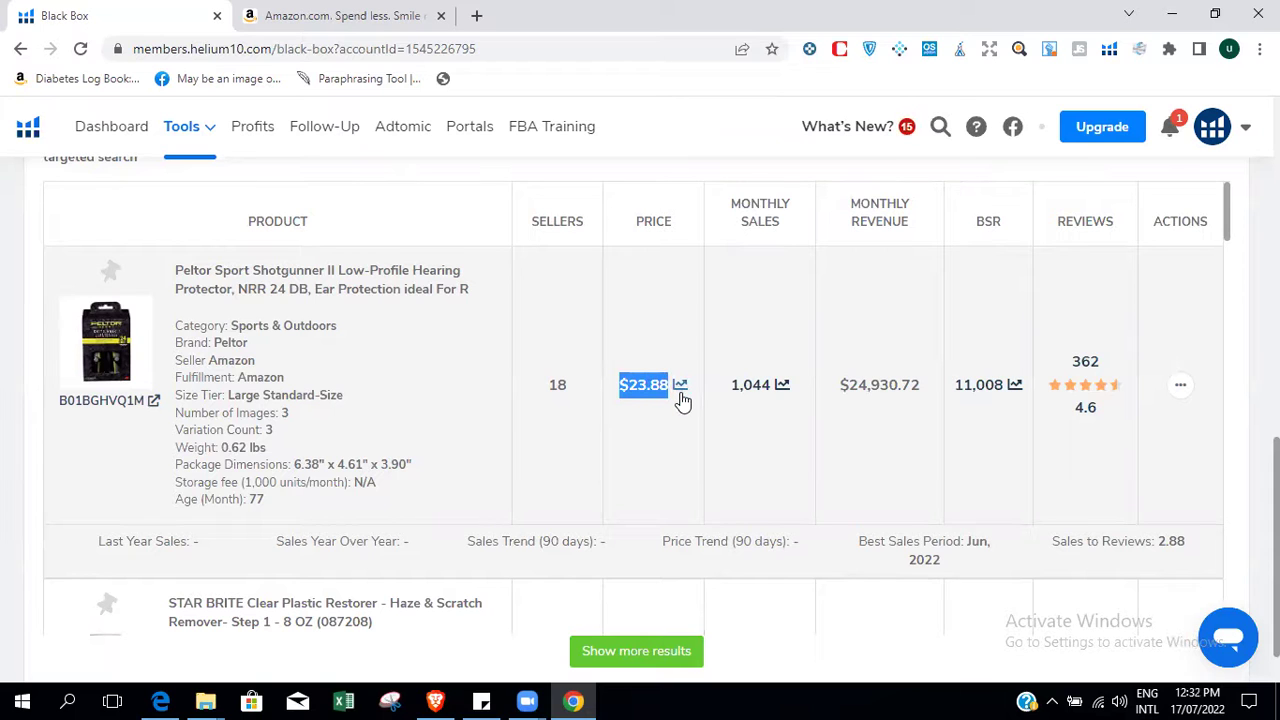
drag(731, 377, 770, 403)
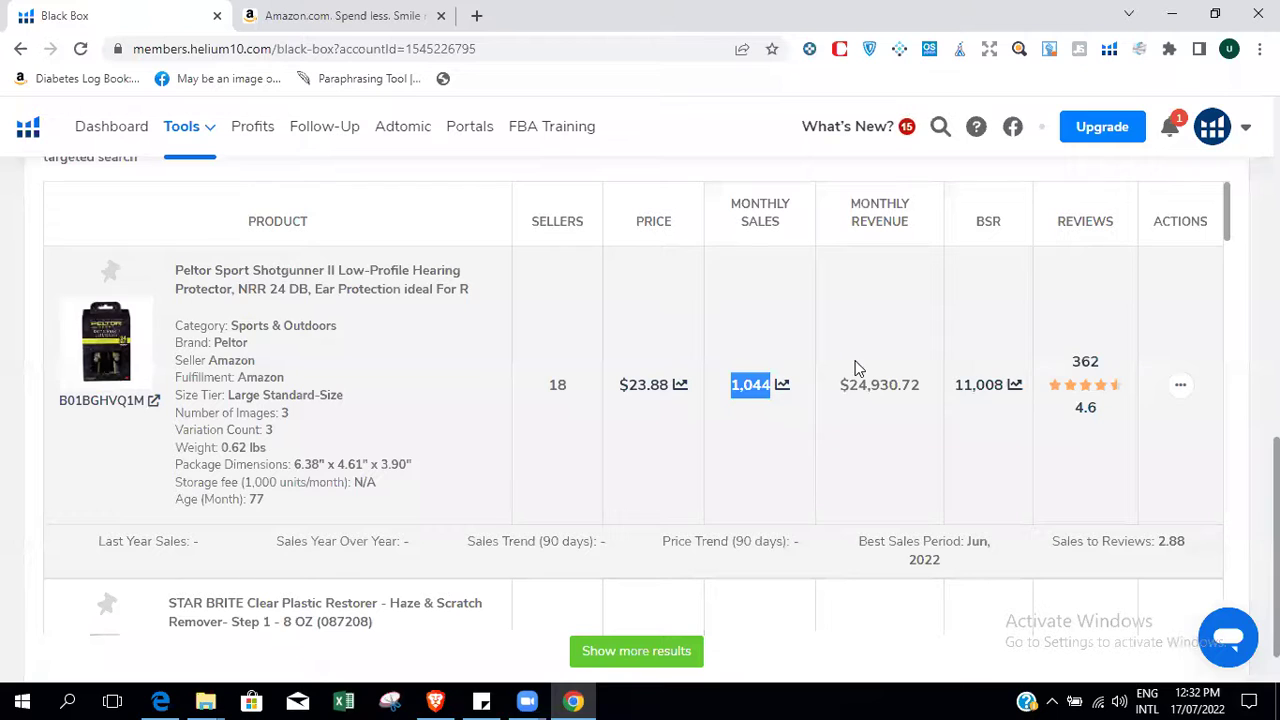
Check the first result's monthly revenue and review count, and open its Amazon listing.
drag(837, 377, 901, 407)
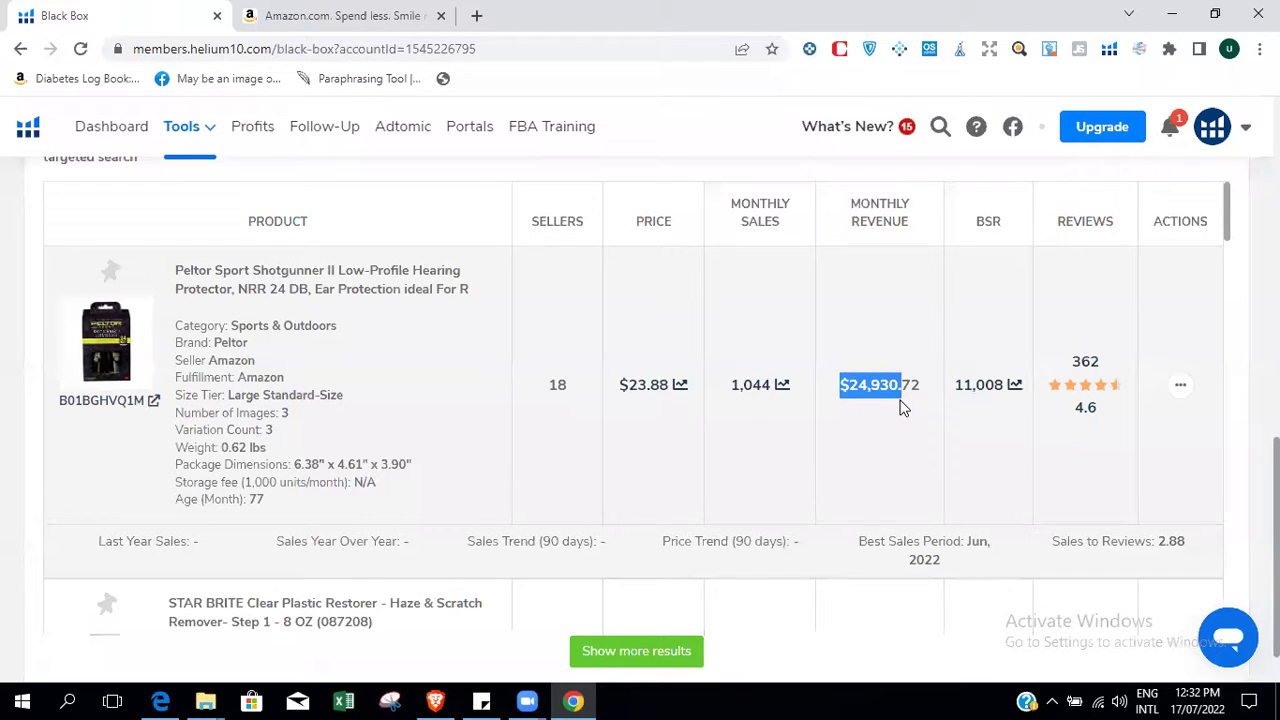
drag(1072, 362, 1106, 367)
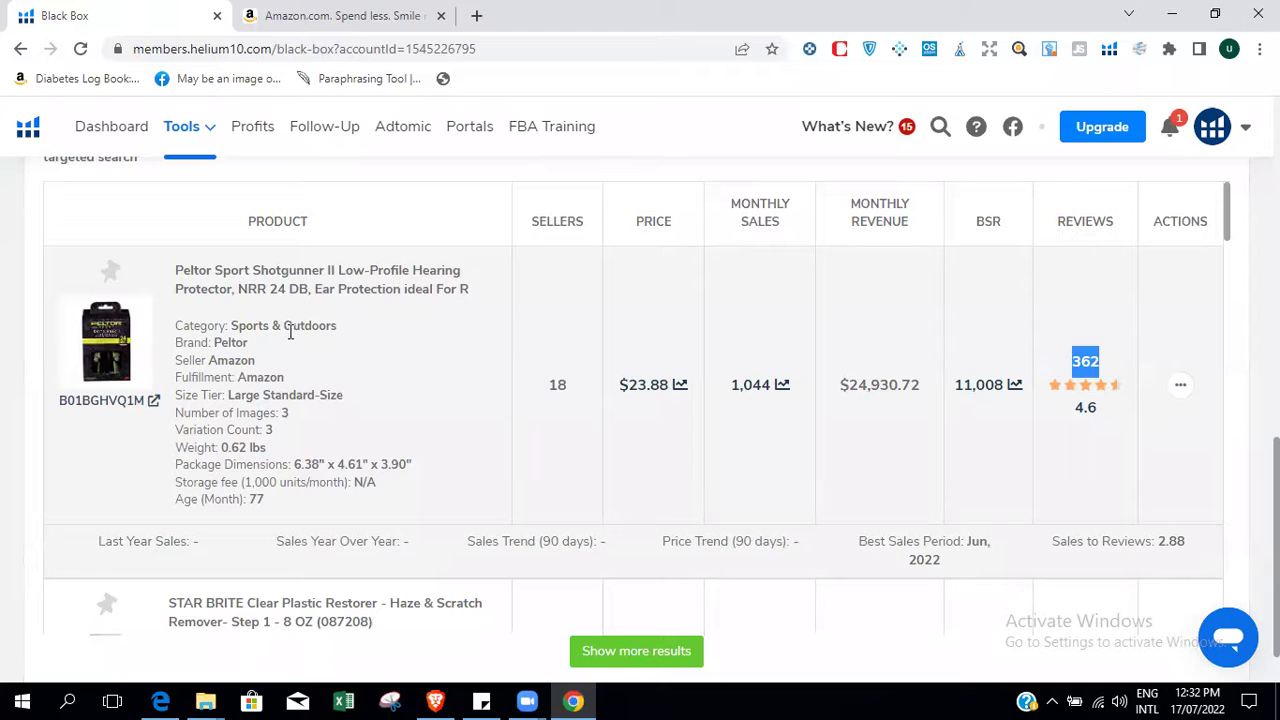
click(155, 401)
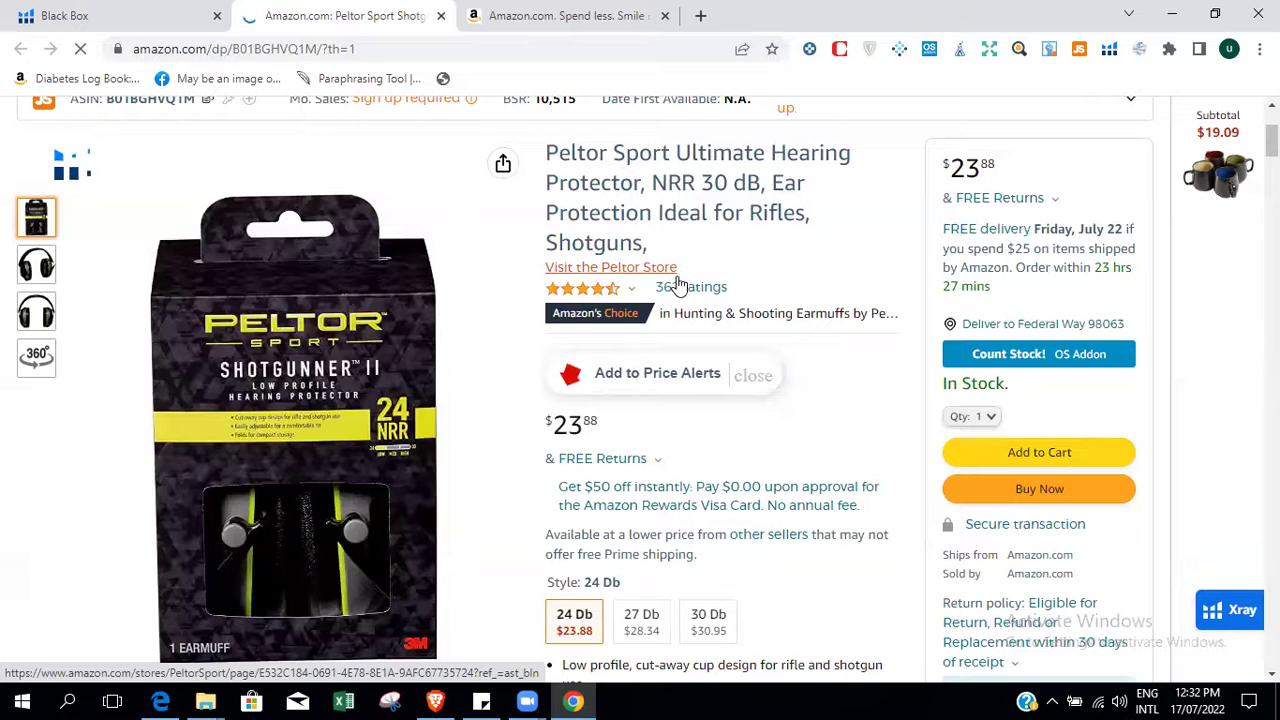
Open the Peltor brand store from the listing in a separate tab, look through its products, and close it.
right_click(653, 272)
click(682, 288)
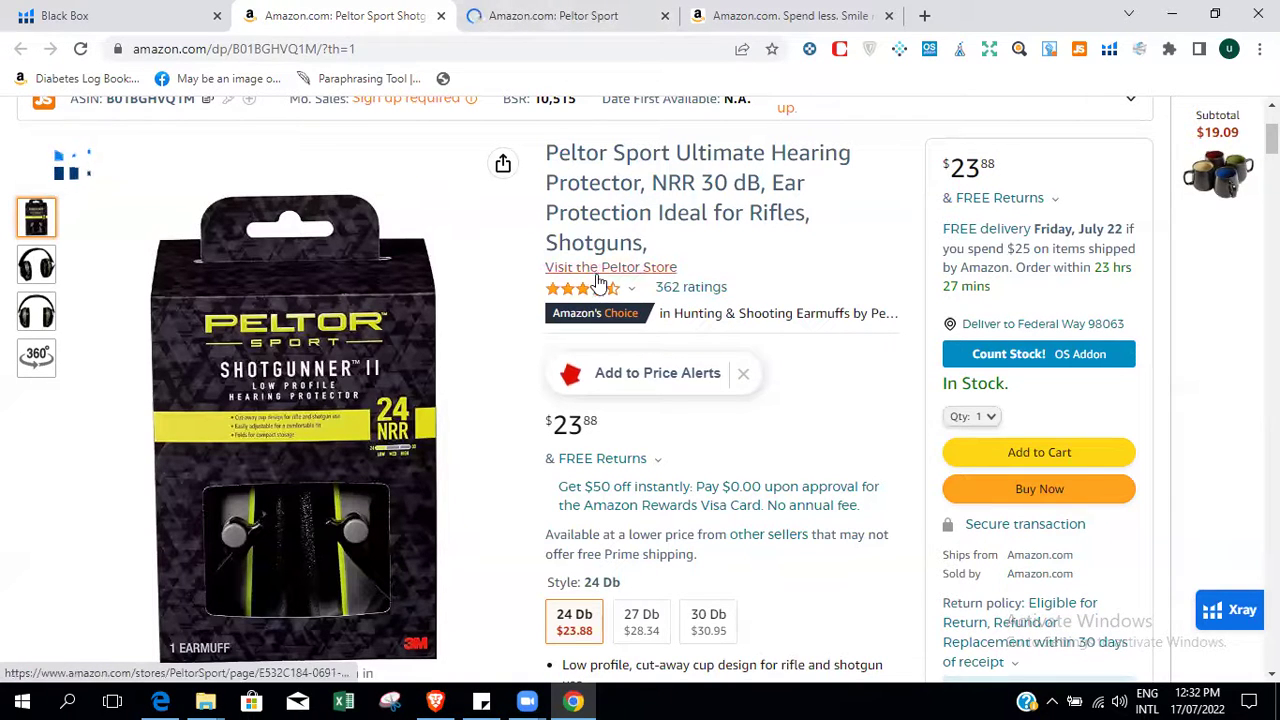
click(597, 7)
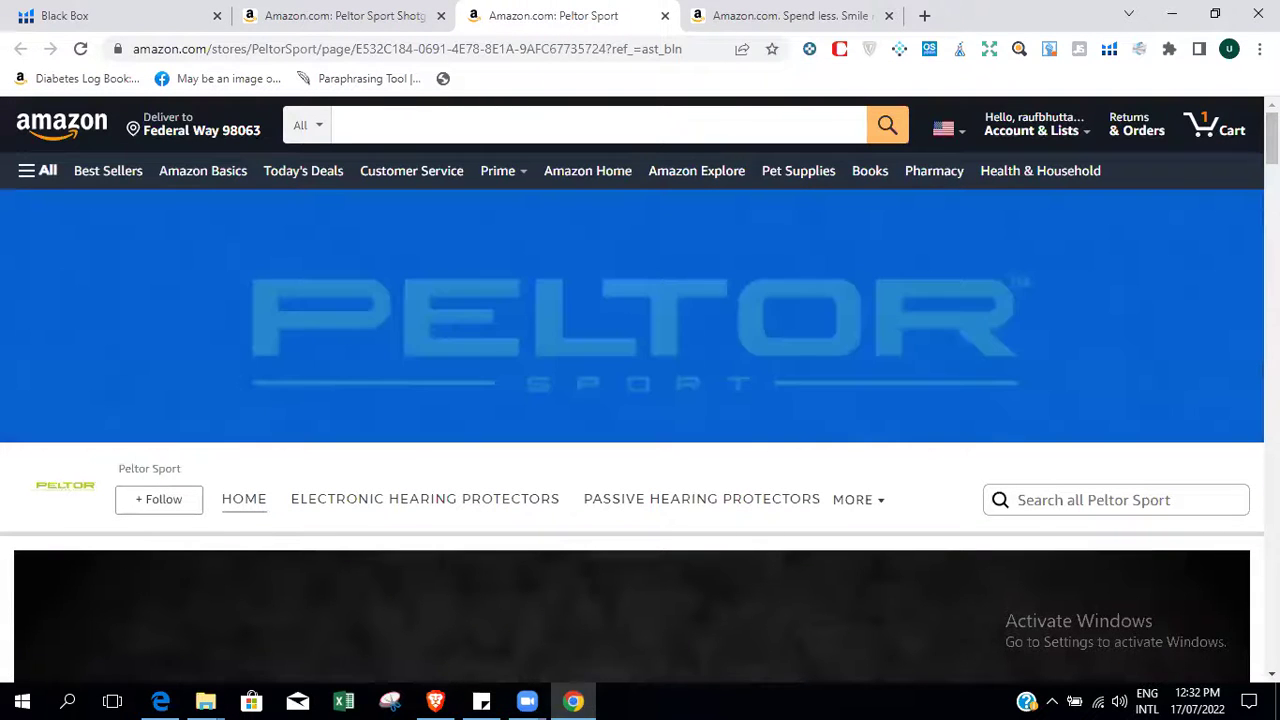
scroll(640, 400, down, 15)
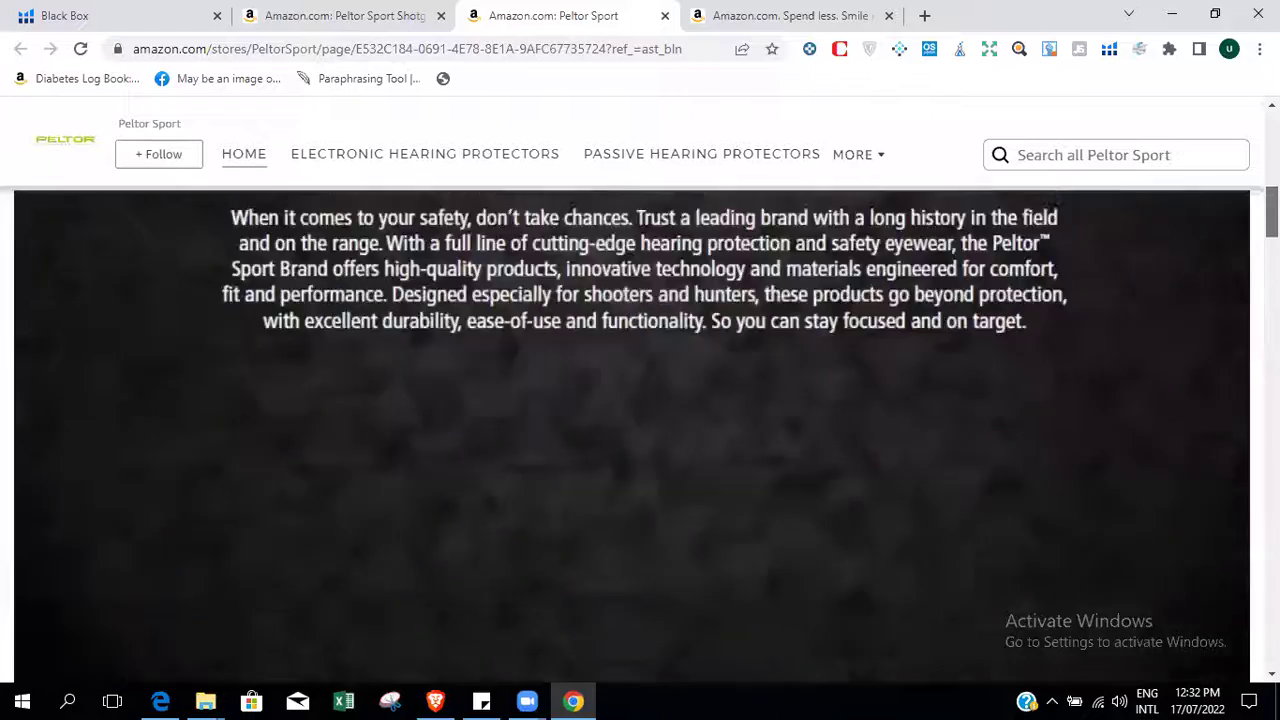
scroll(640, 436, down, 10)
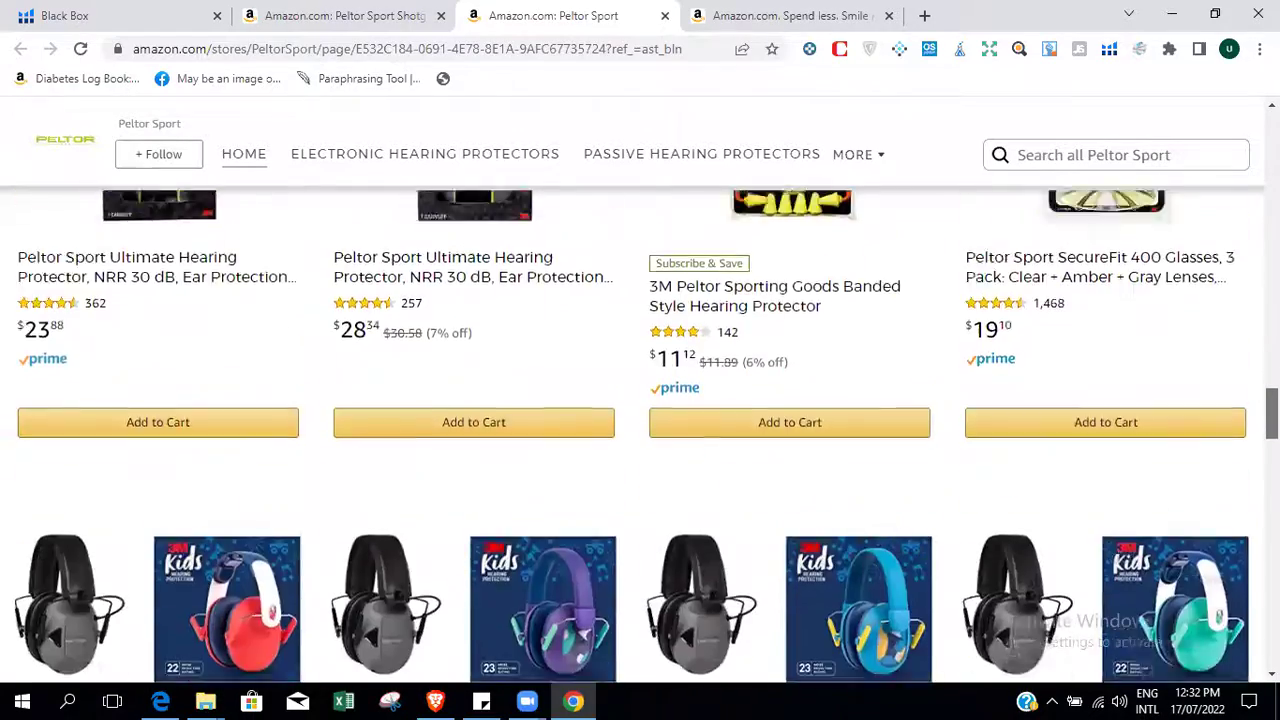
scroll(640, 436, up, 20)
scroll(640, 400, up, 5)
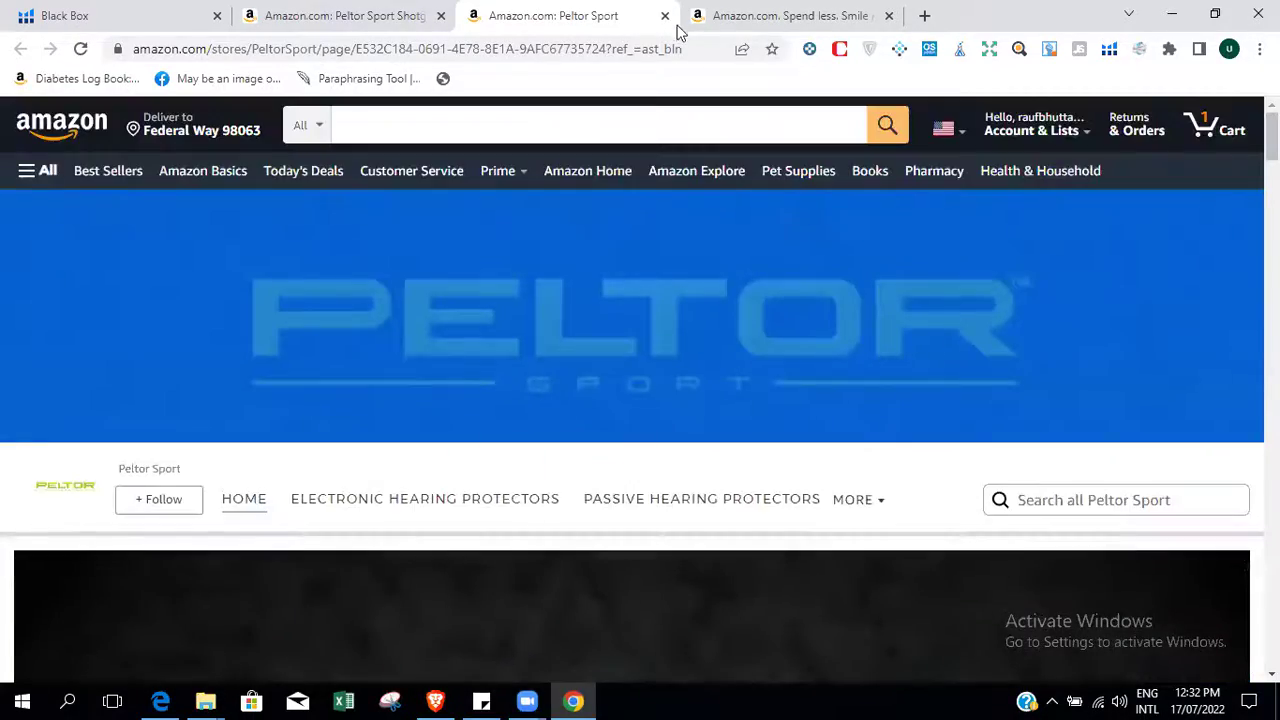
click(665, 16)
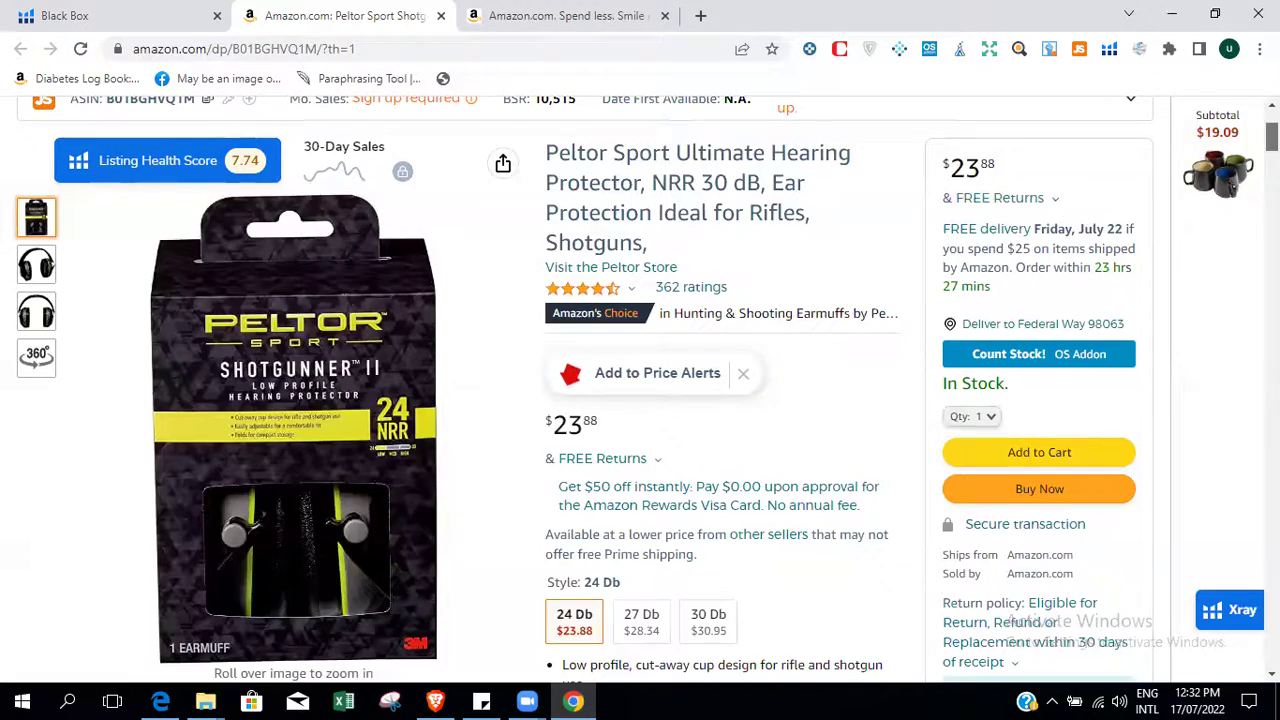
Examine the Peltor hearing protector listing's title, price, style options and feature bullets.
scroll(640, 400, down, 8)
scroll(585, 390, down, 3)
scroll(585, 390, up, 10)
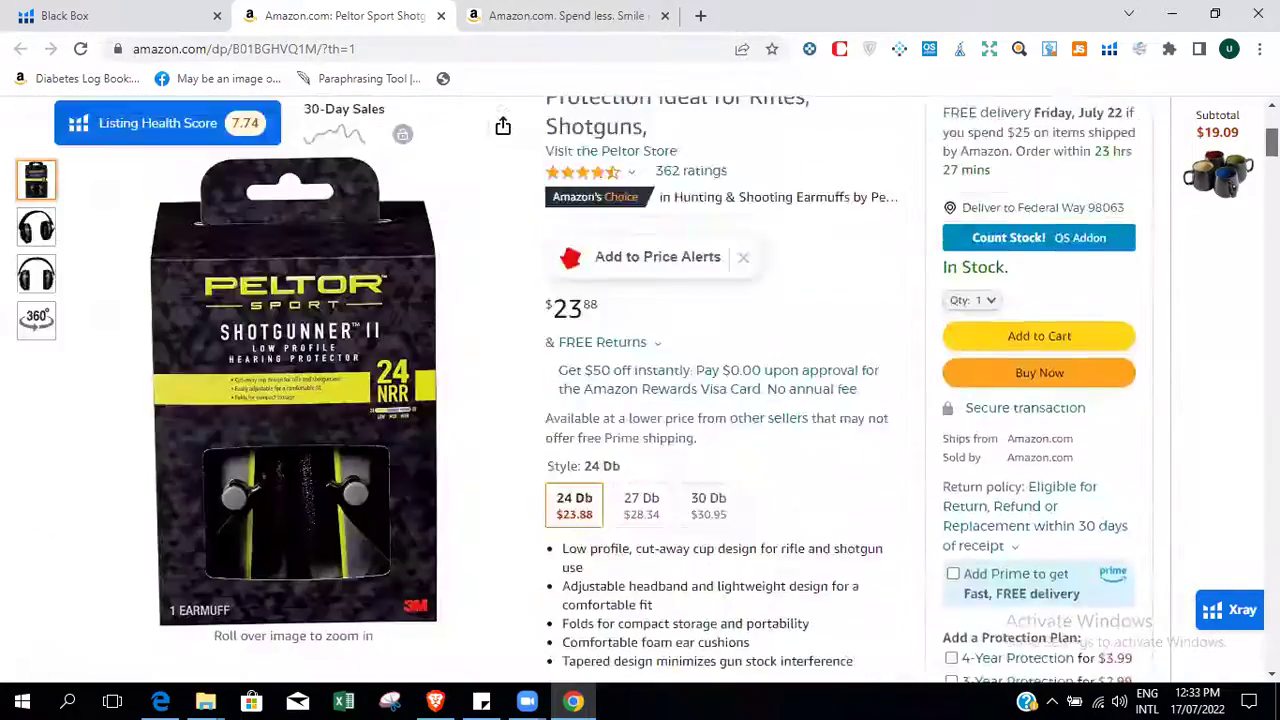
scroll(640, 390, down, 1)
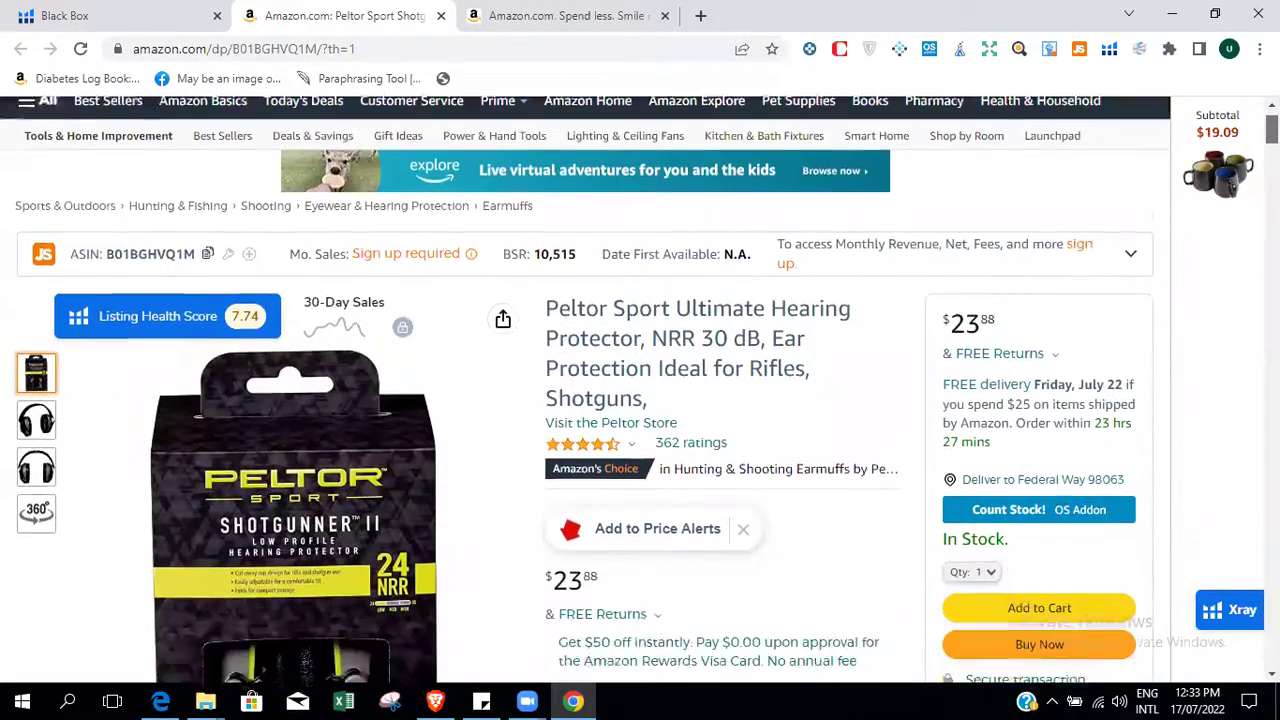
scroll(640, 390, up, 1)
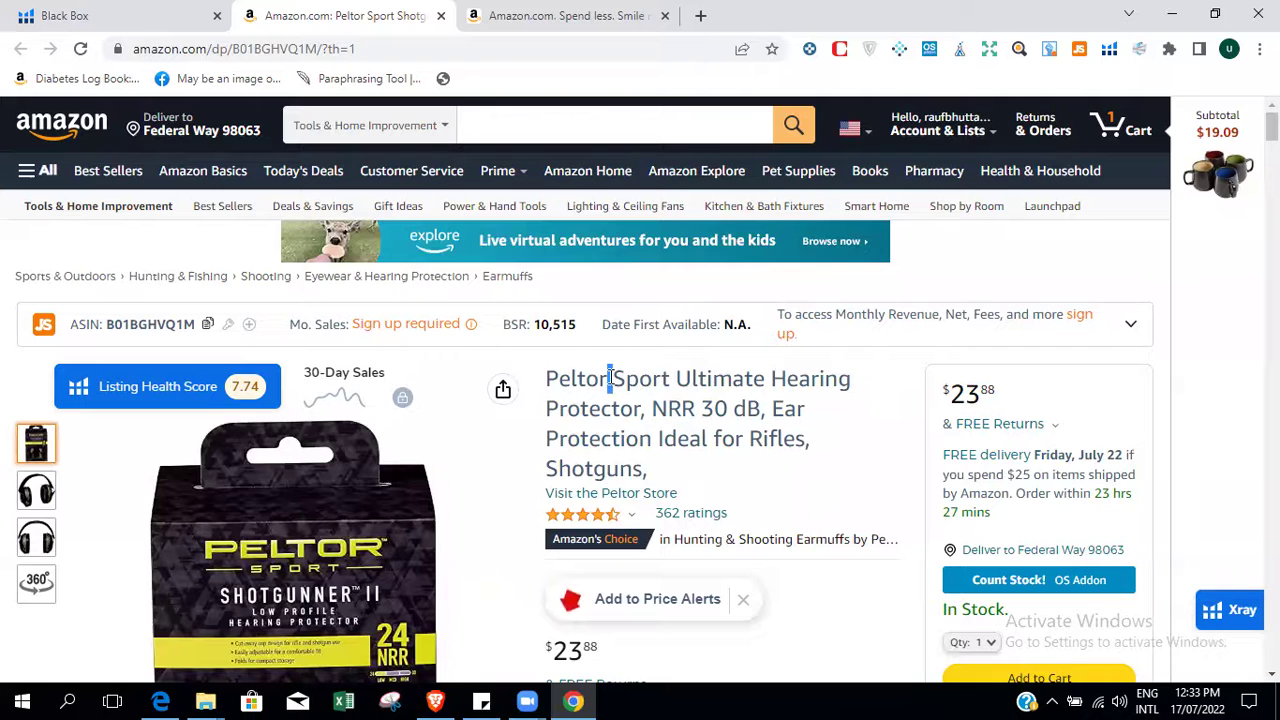
Copy "Hearing Protector" from the listing title and search all Amazon departments for it from the home page.
drag(777, 378, 643, 414)
key(ctrl+c)
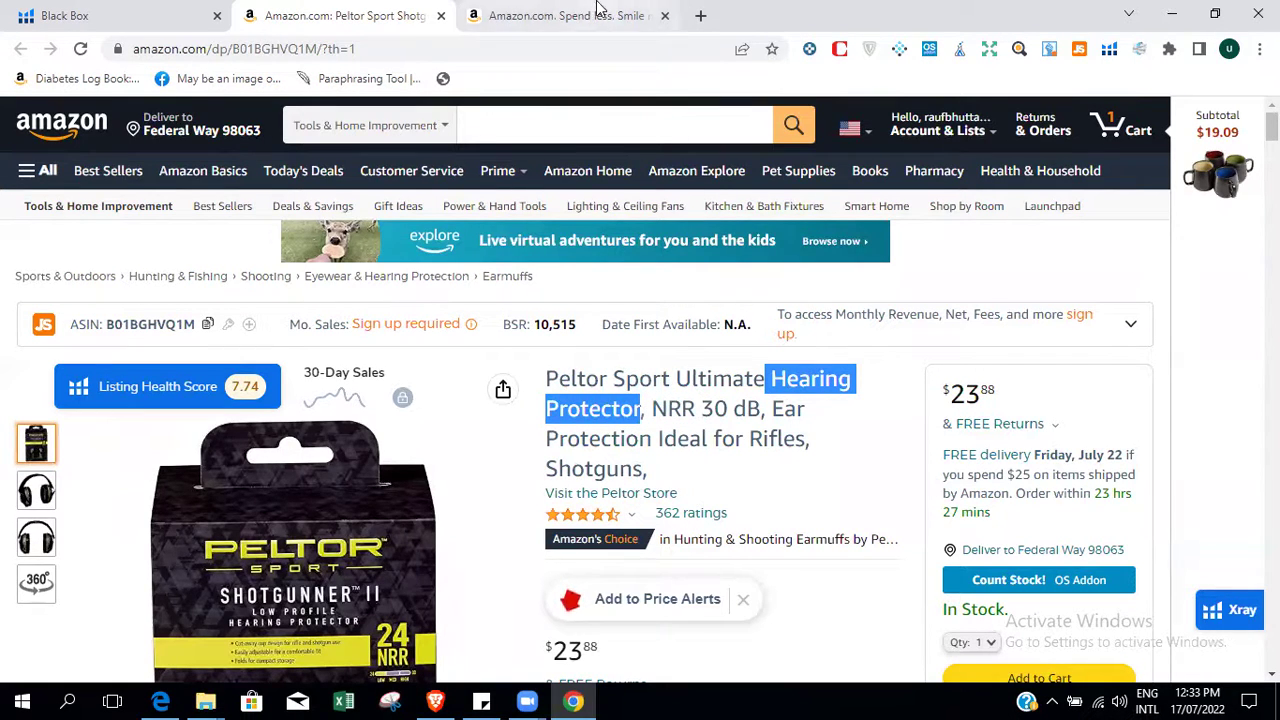
click(62, 125)
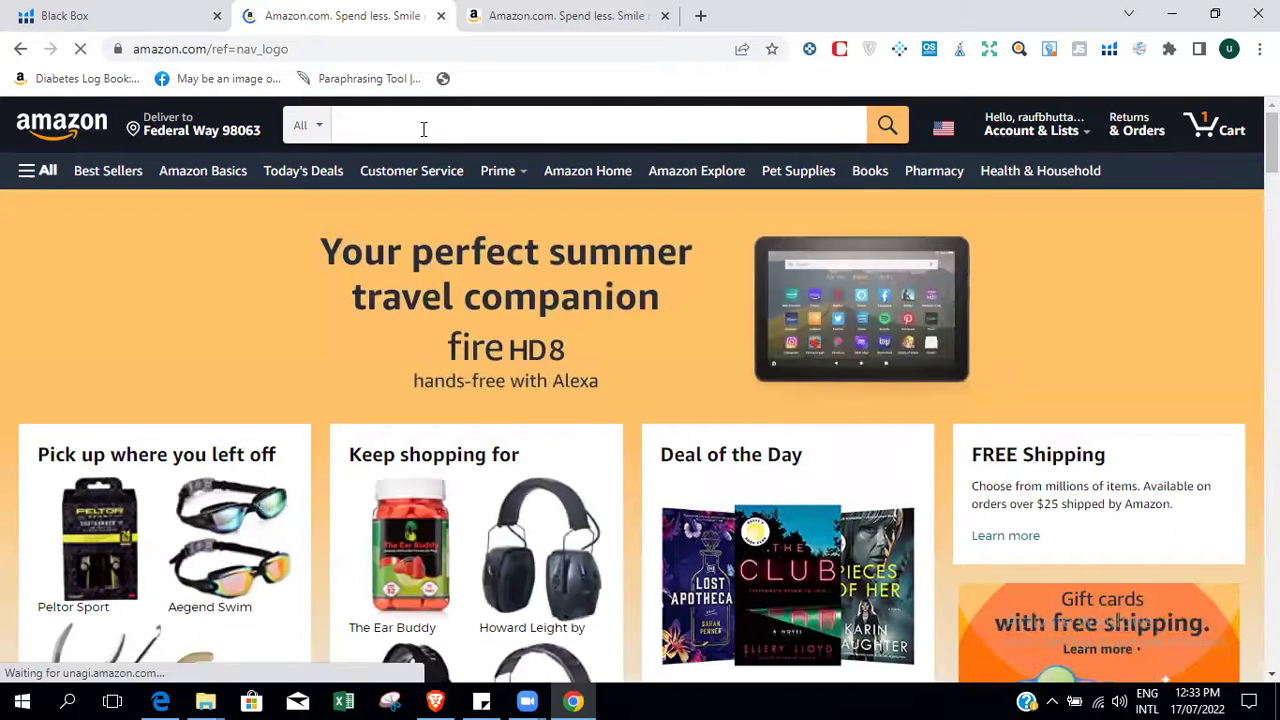
click(423, 129)
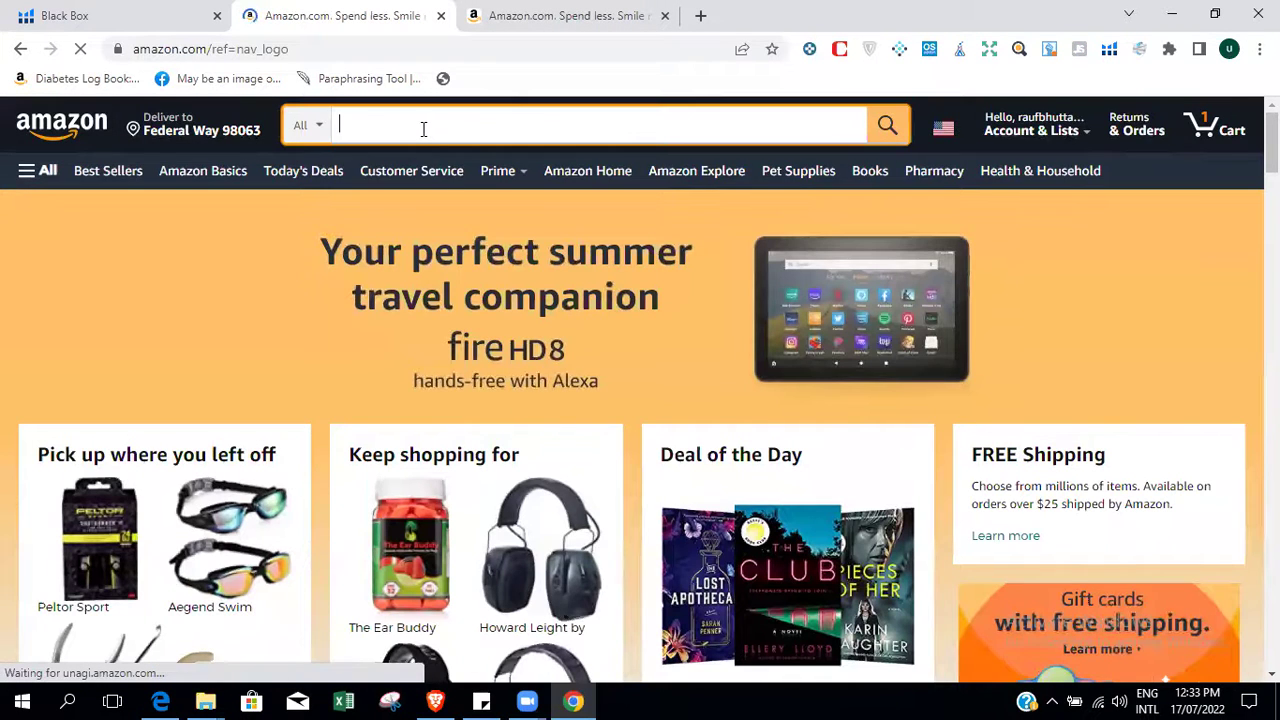
key(ctrl+v)
key(Return)
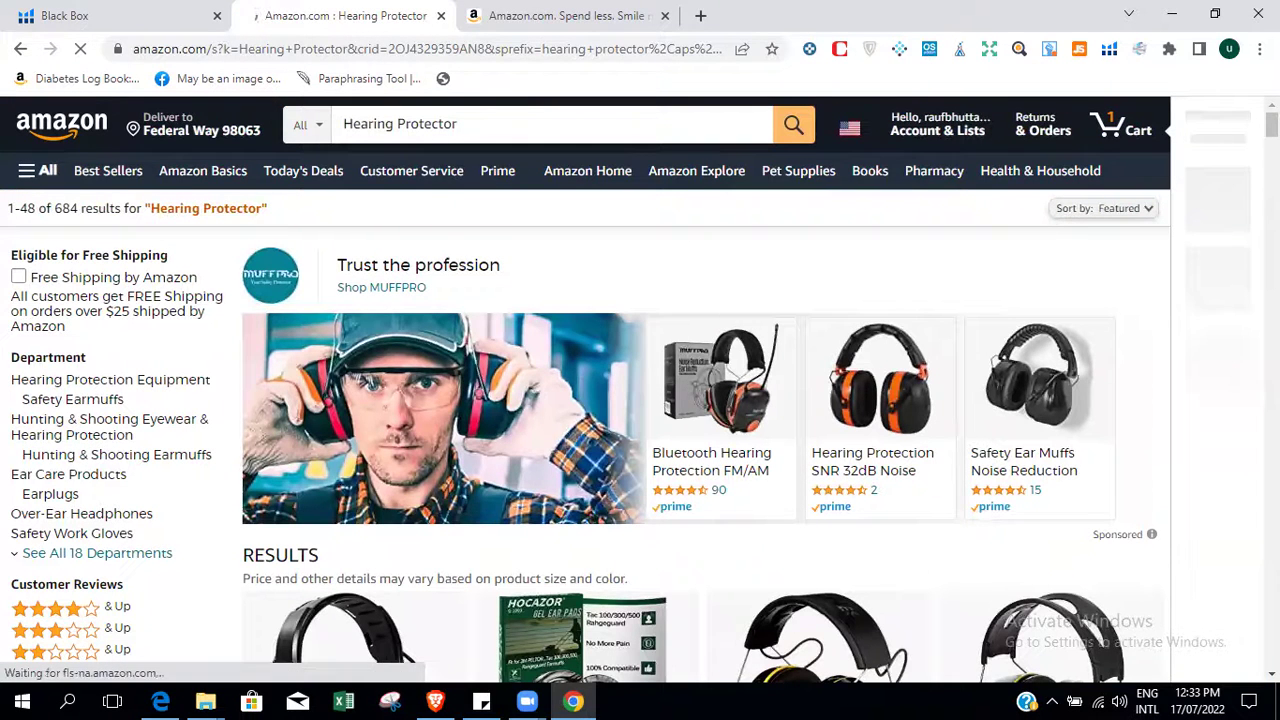
Take the other Amazon tab back to the Aegend swim goggles listing and return to the Hearing Protector results.
click(558, 12)
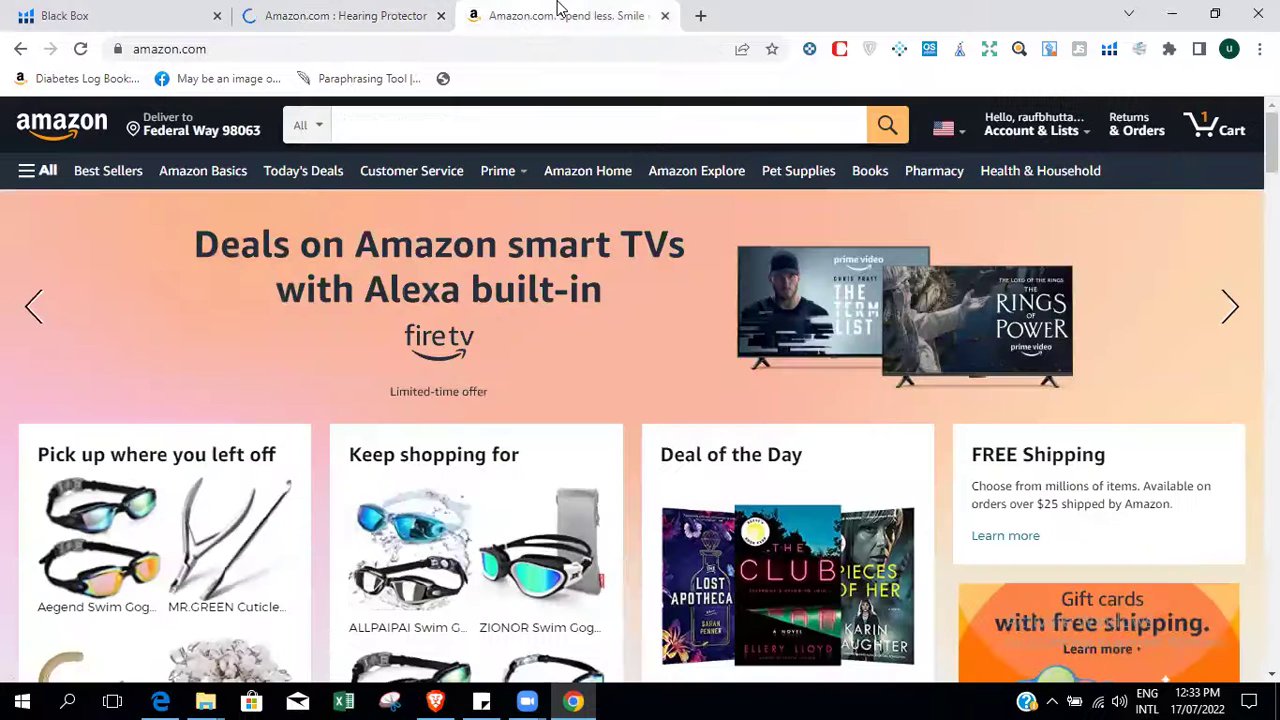
click(320, 15)
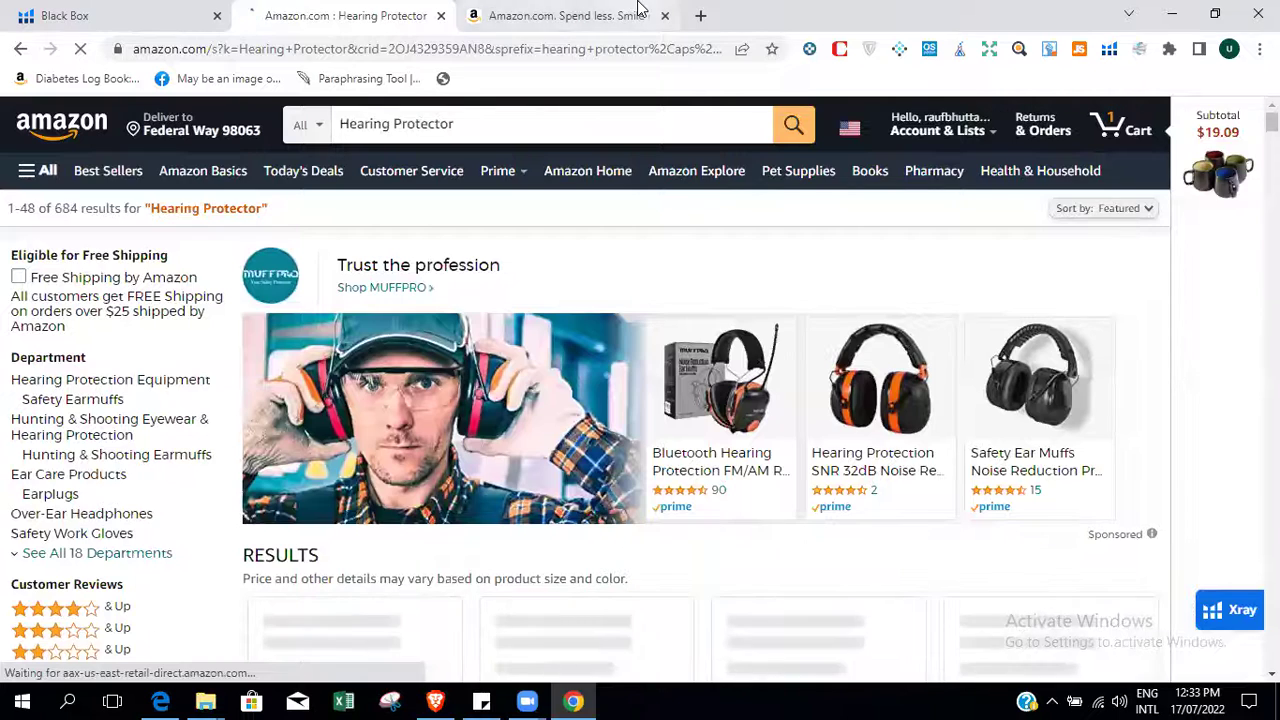
click(610, 15)
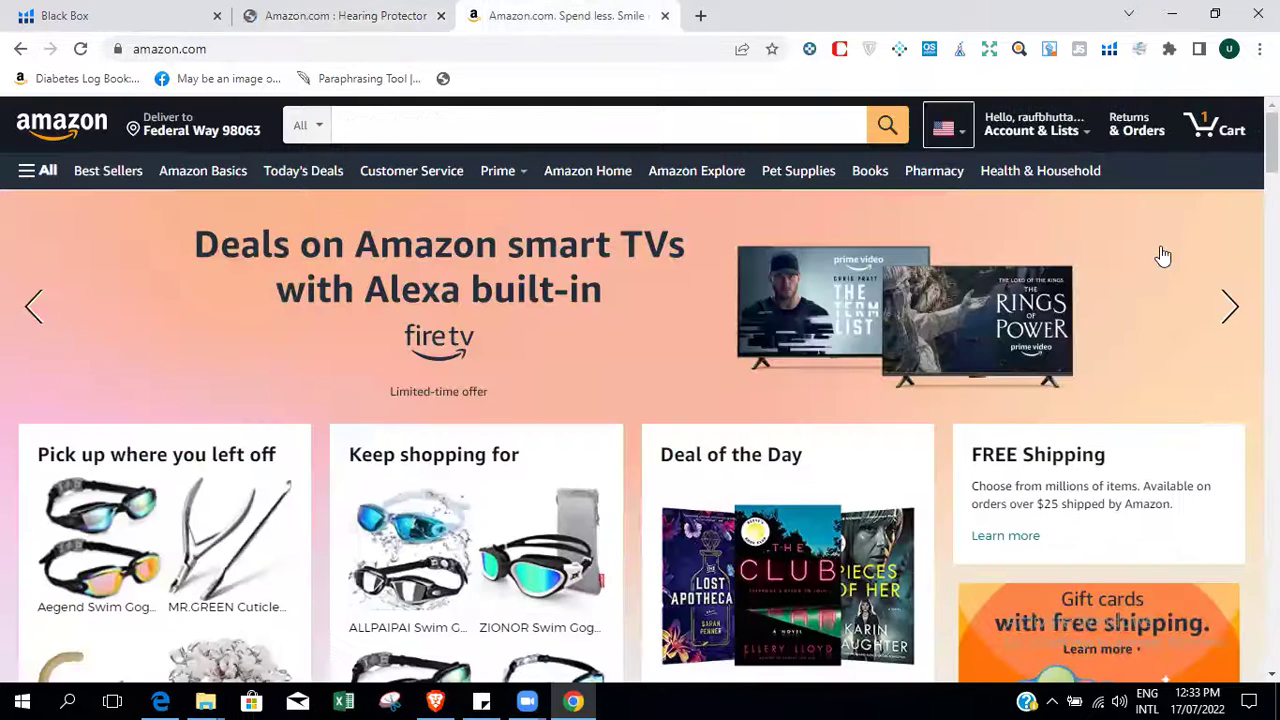
click(15, 48)
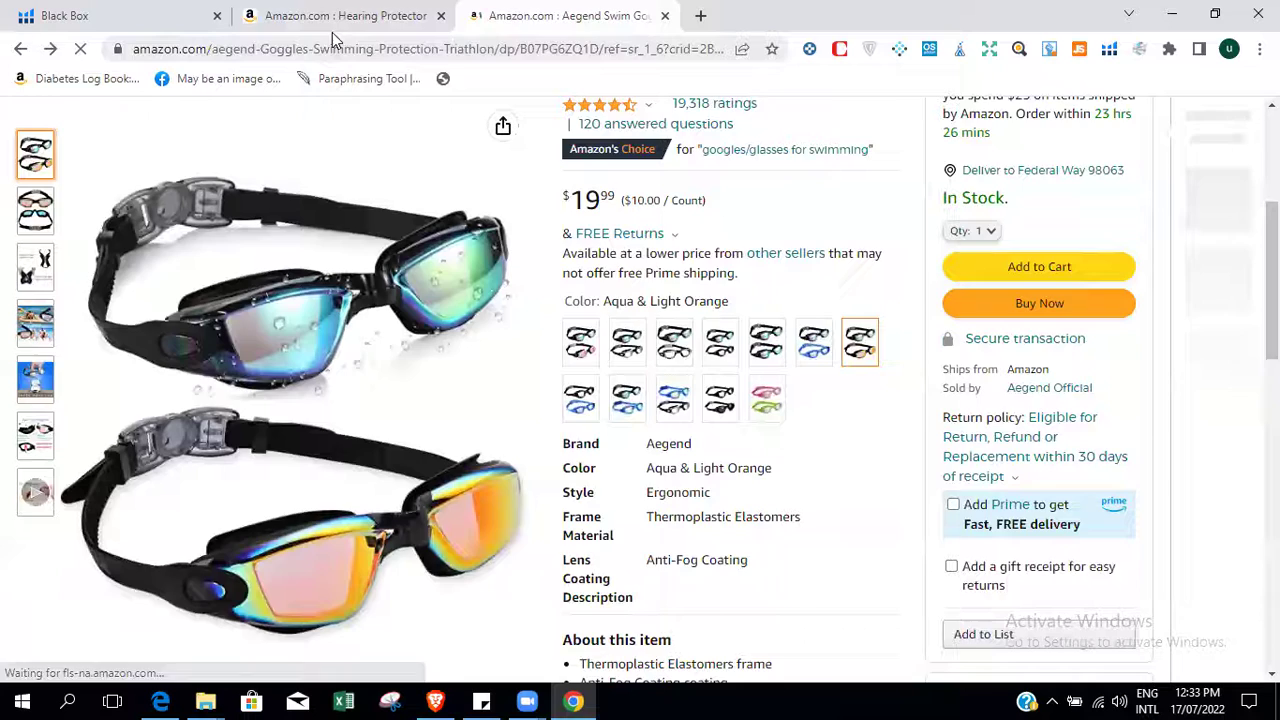
click(302, 12)
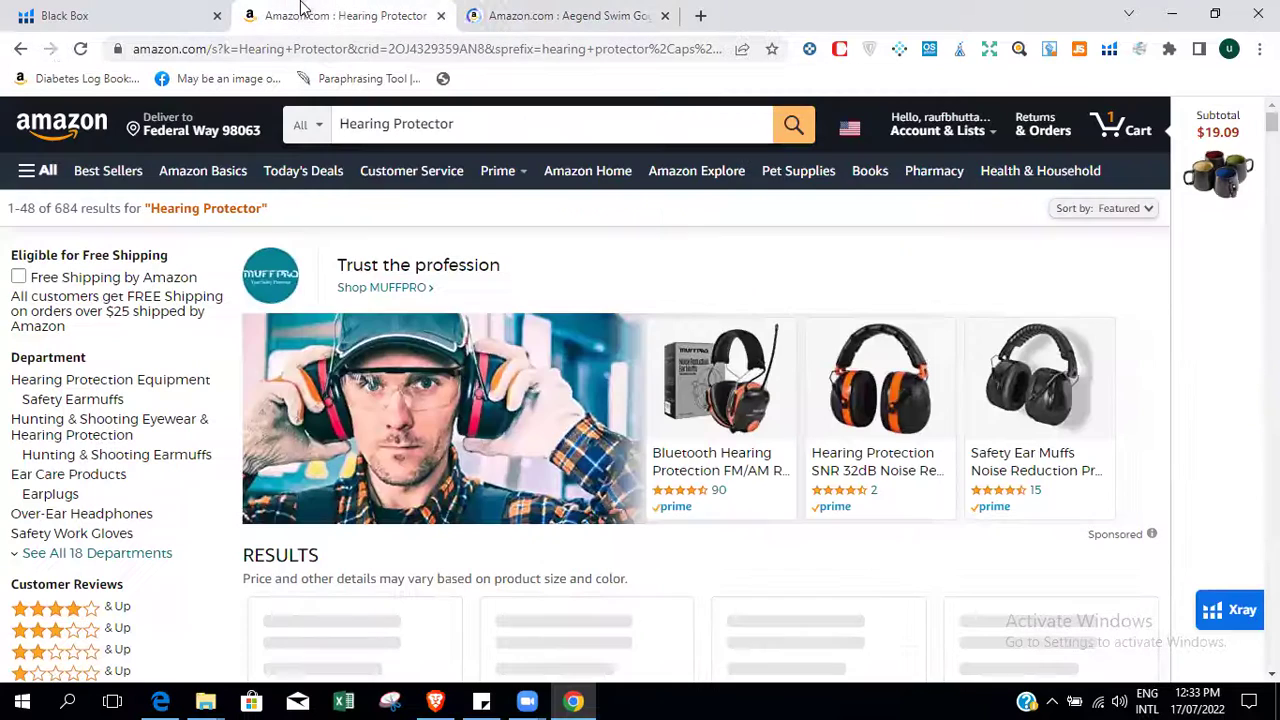
Leave the search results and go back to the Peltor hearing protector listing to review its title and details.
click(15, 52)
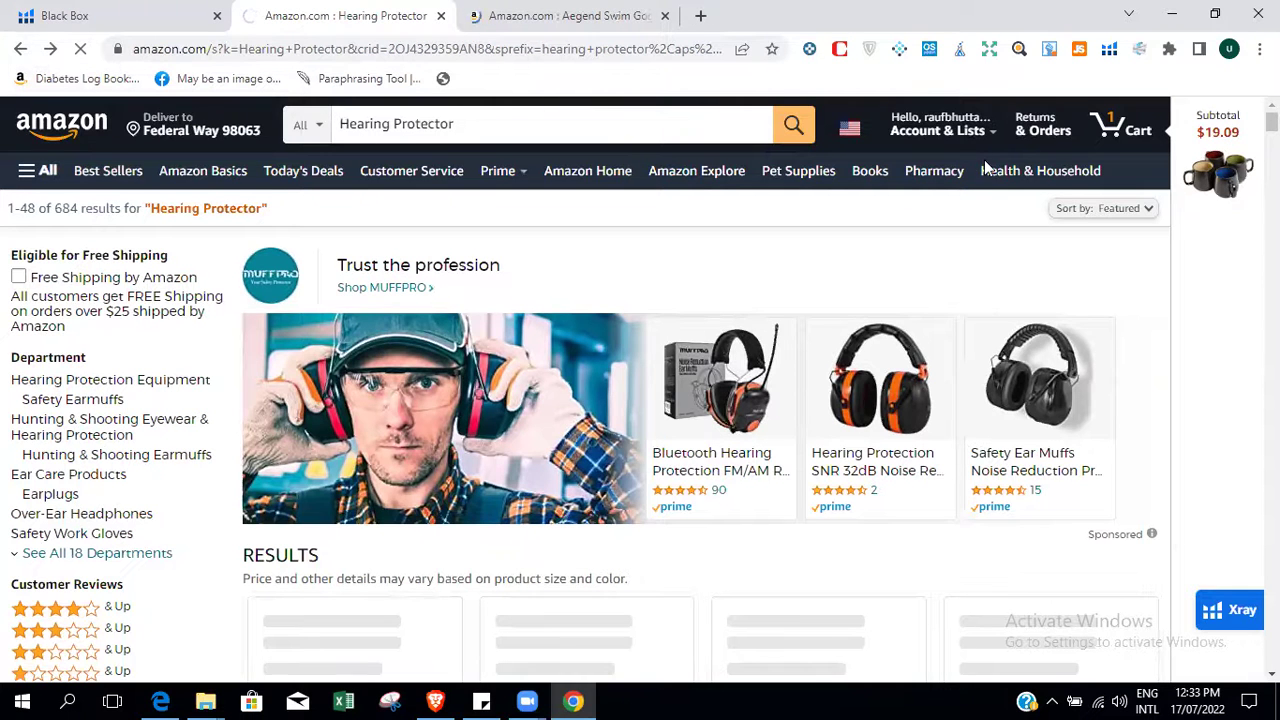
click(557, 14)
click(365, 10)
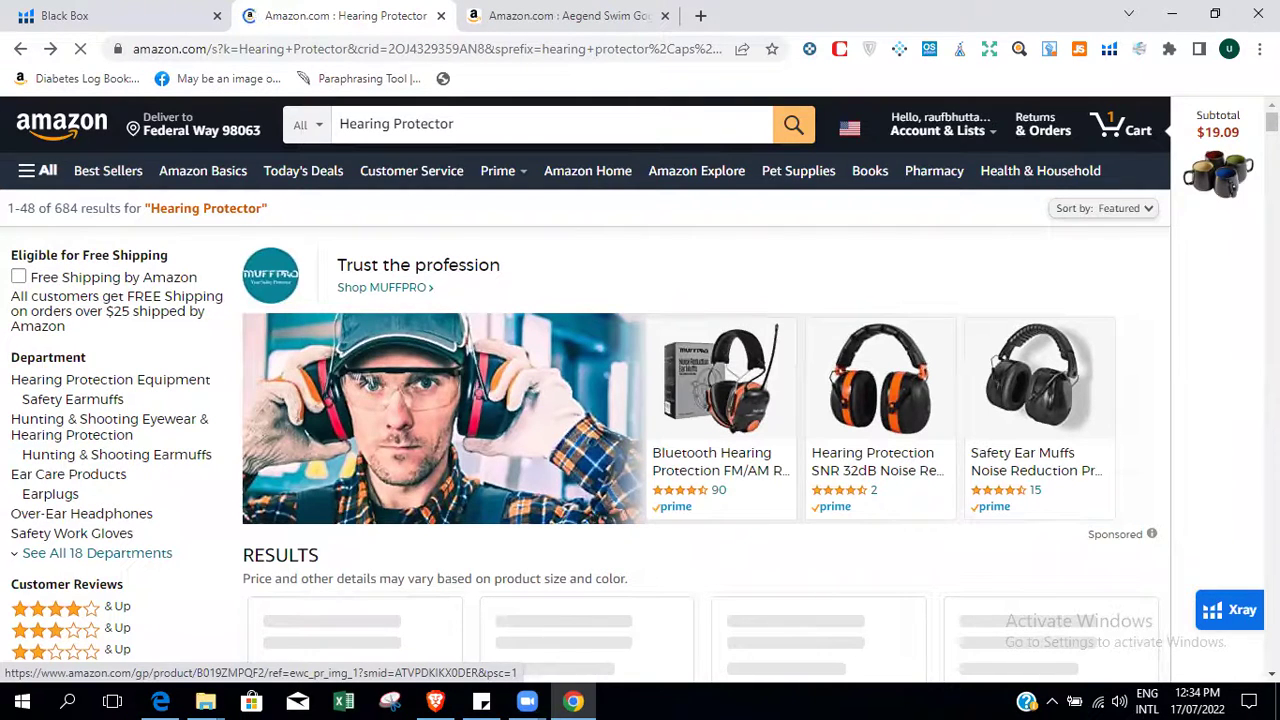
click(61, 123)
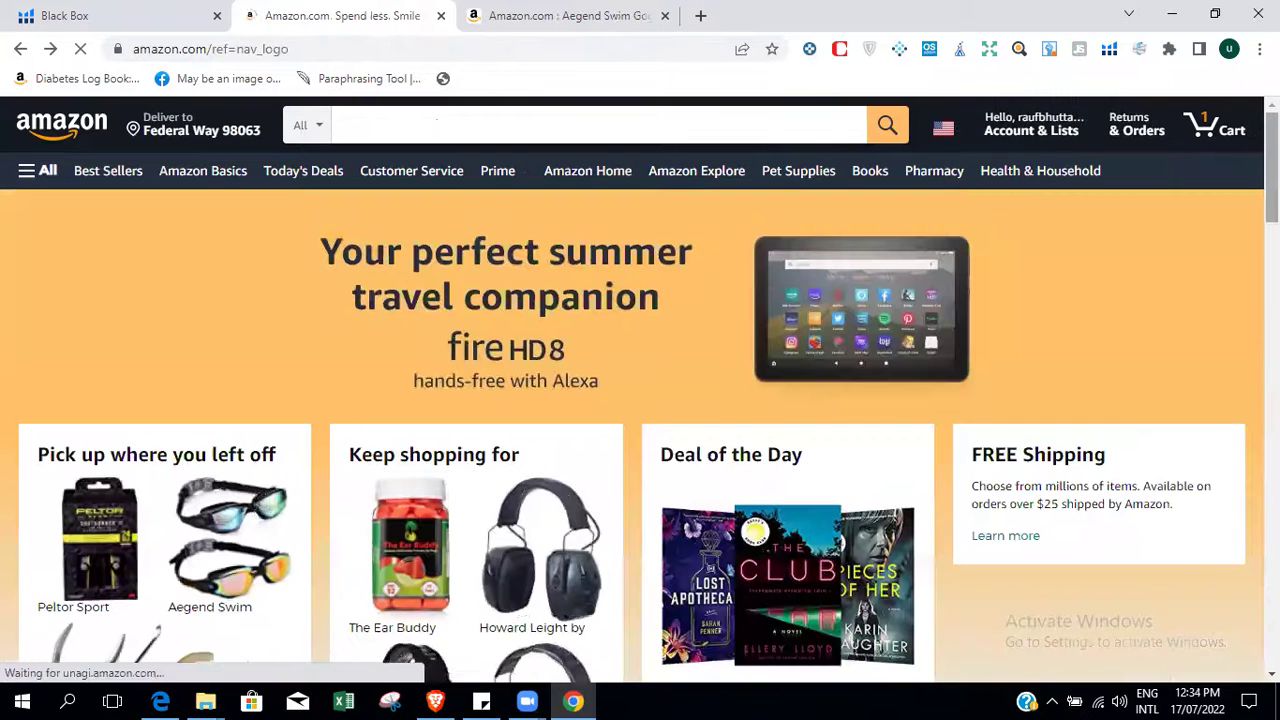
click(21, 48)
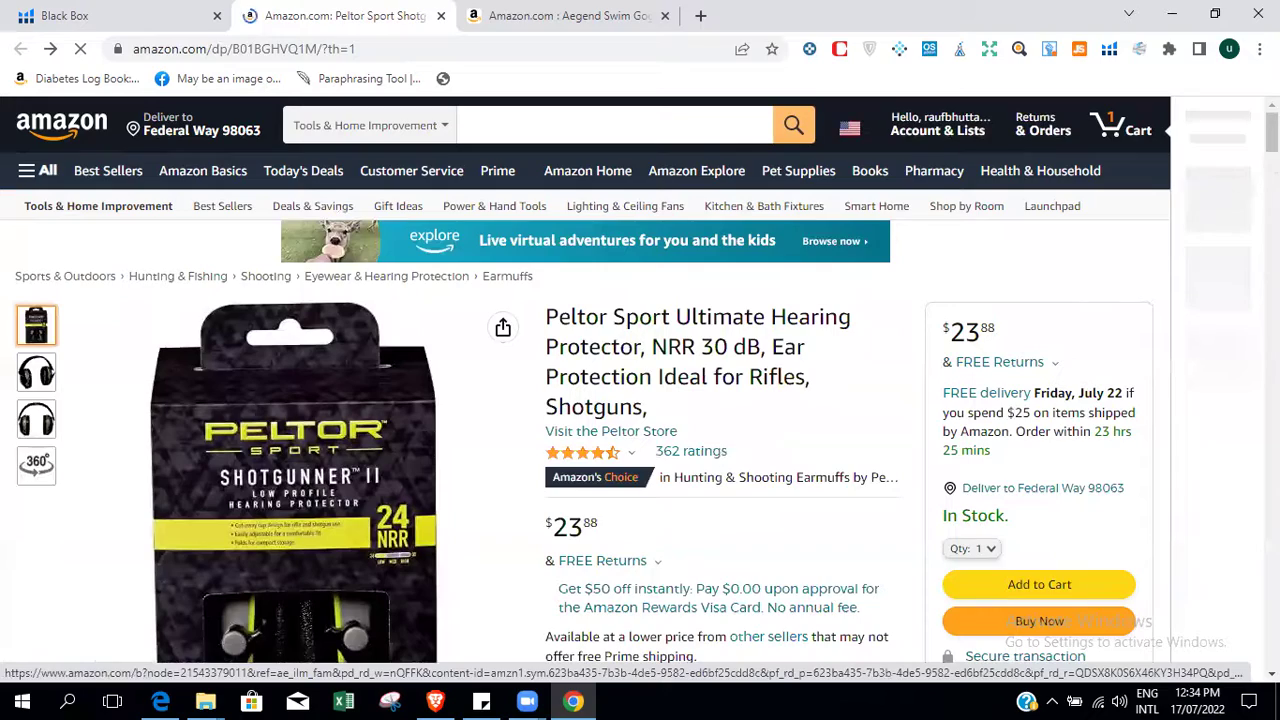
scroll(640, 380, down, 4)
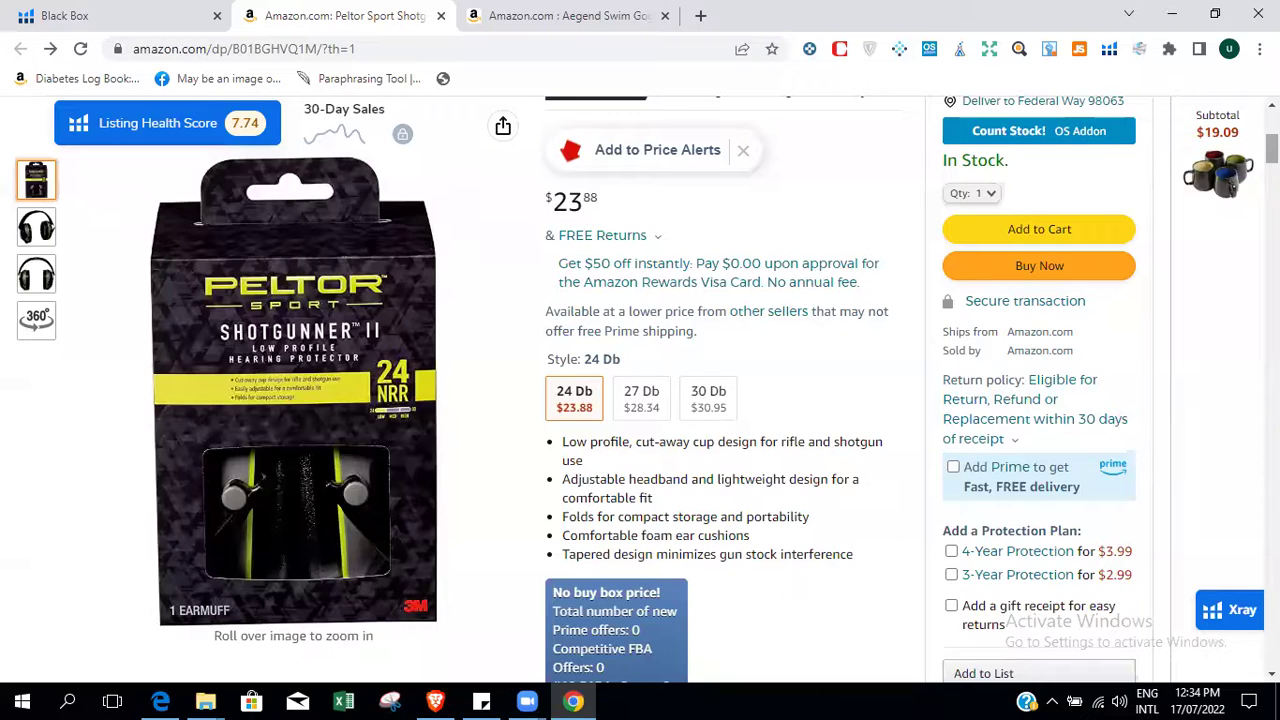
scroll(785, 228, up, 3)
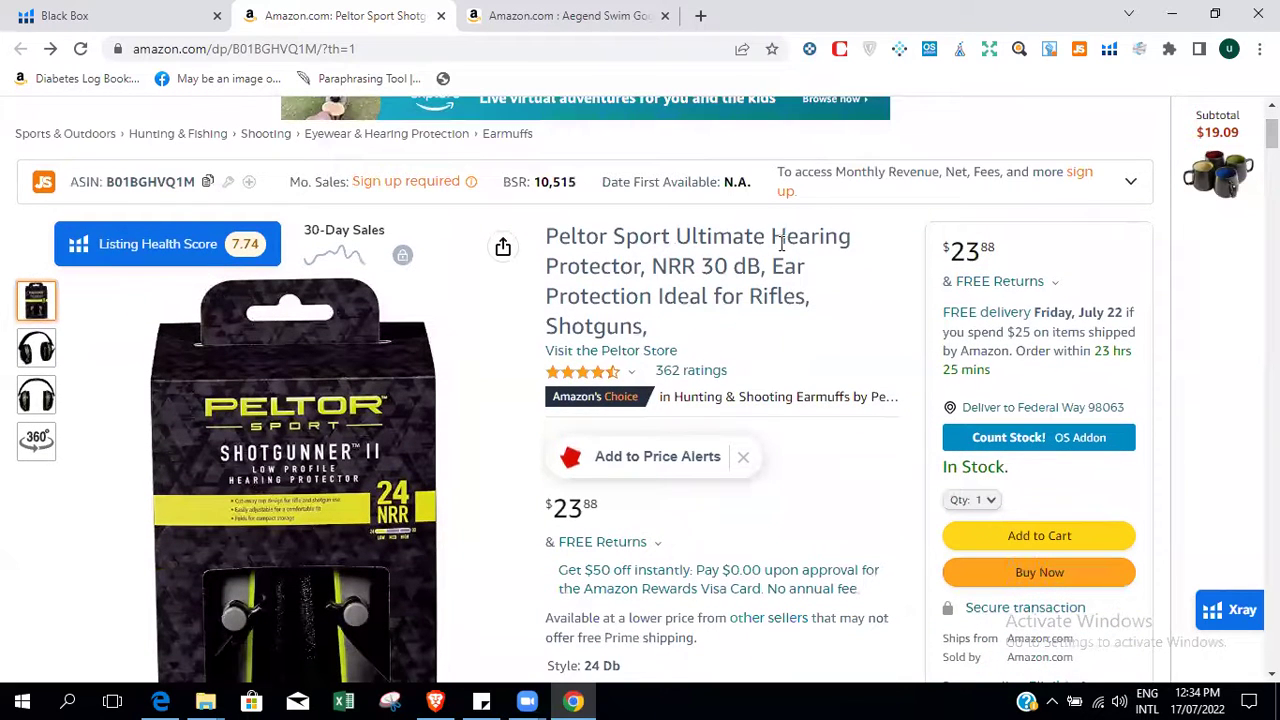
Copy the main keyword "Hearing Protector" from the Peltor title again and run it as a search across all Amazon departments.
drag(769, 235, 651, 268)
key(ctrl+c)
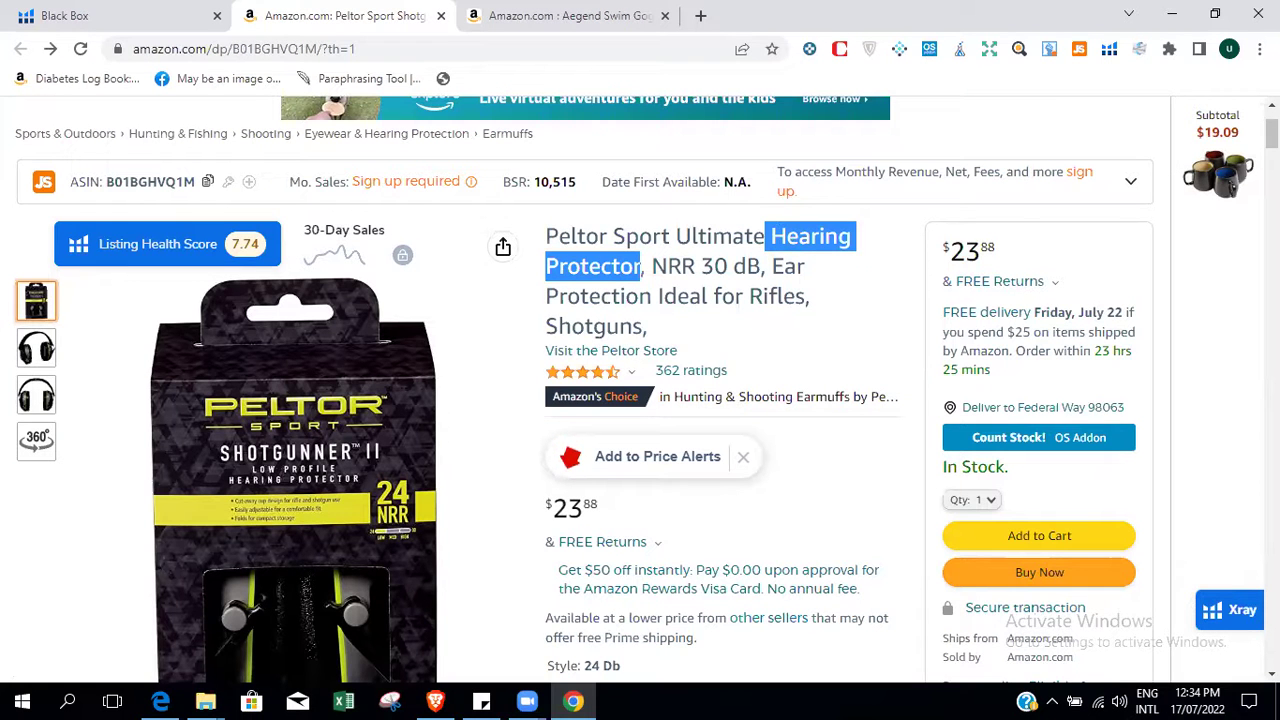
scroll(700, 400, up, 2)
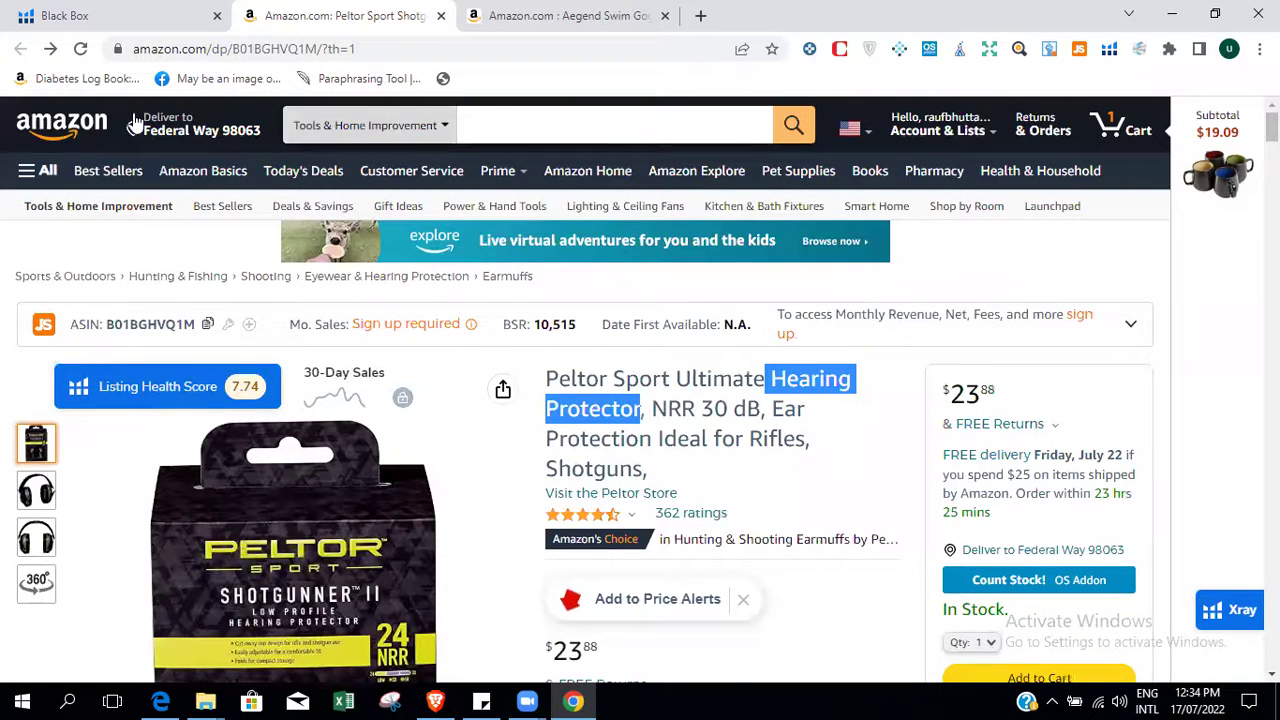
click(35, 120)
click(461, 122)
key(ctrl+v)
key(Return)
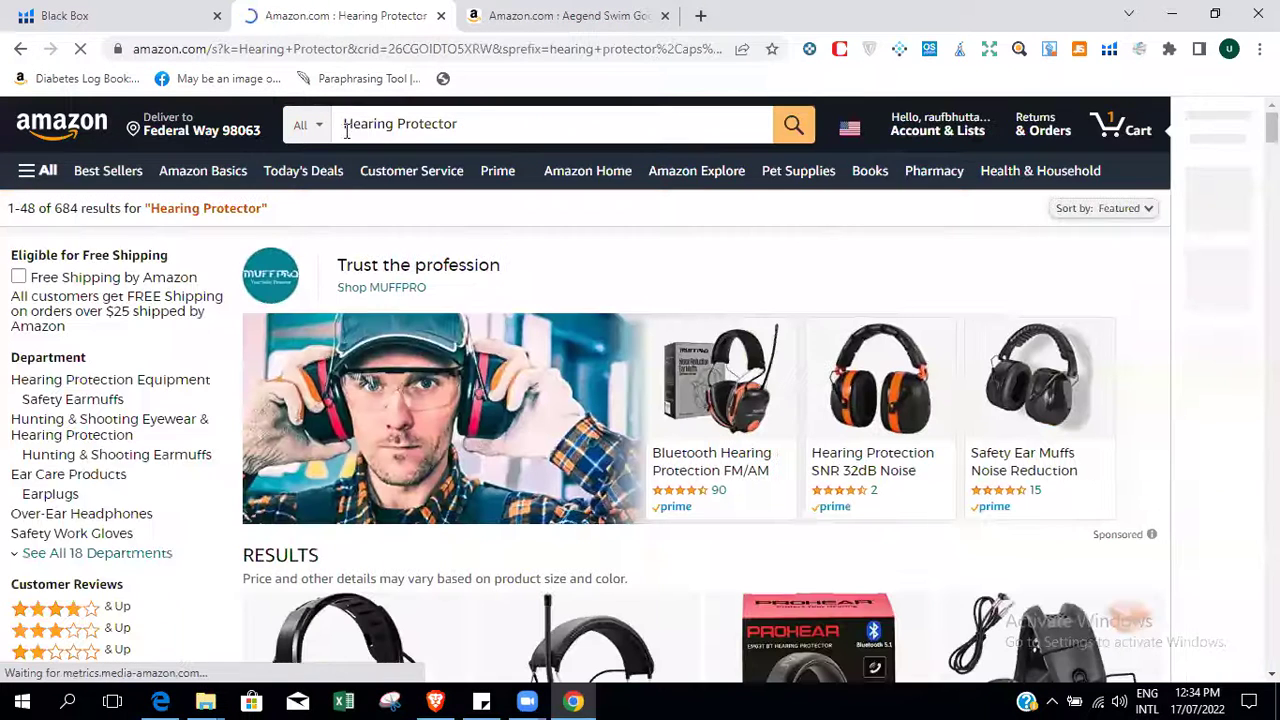
Examine the number of search results and the competing products' prices, ratings and review counts.
drag(46, 208, 78, 215)
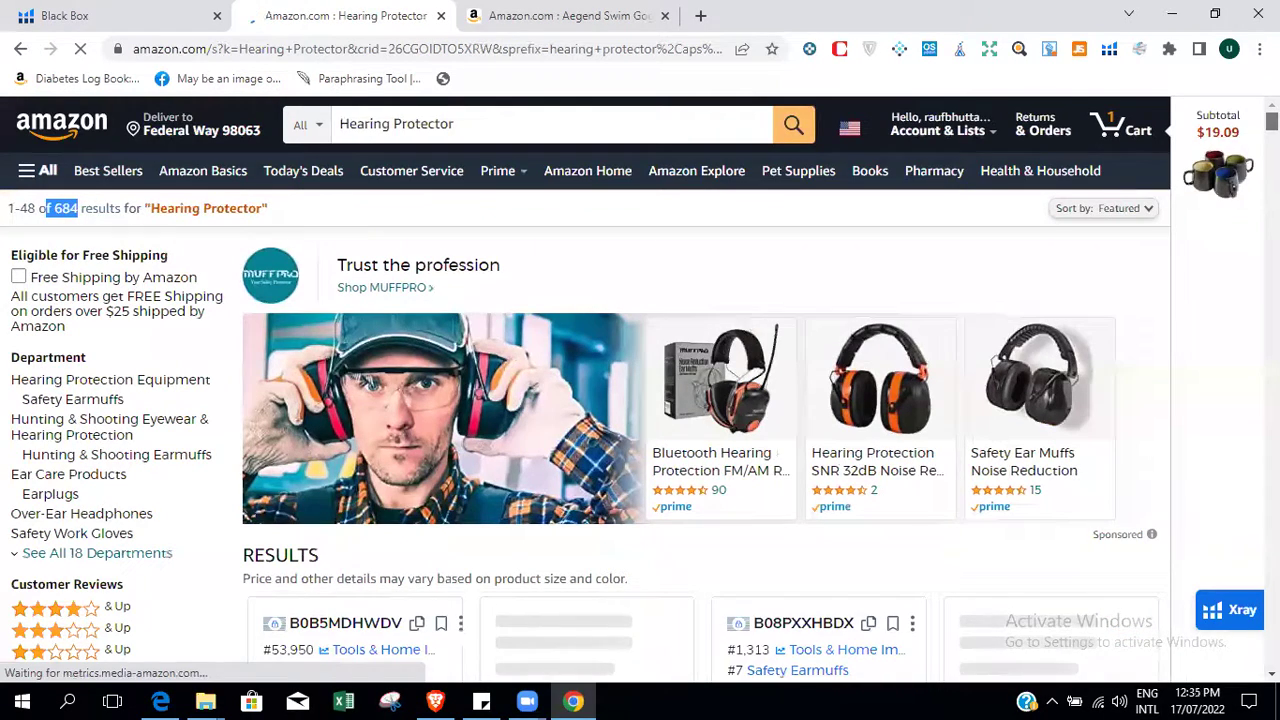
scroll(640, 390, down, 5)
scroll(640, 390, down, 5)
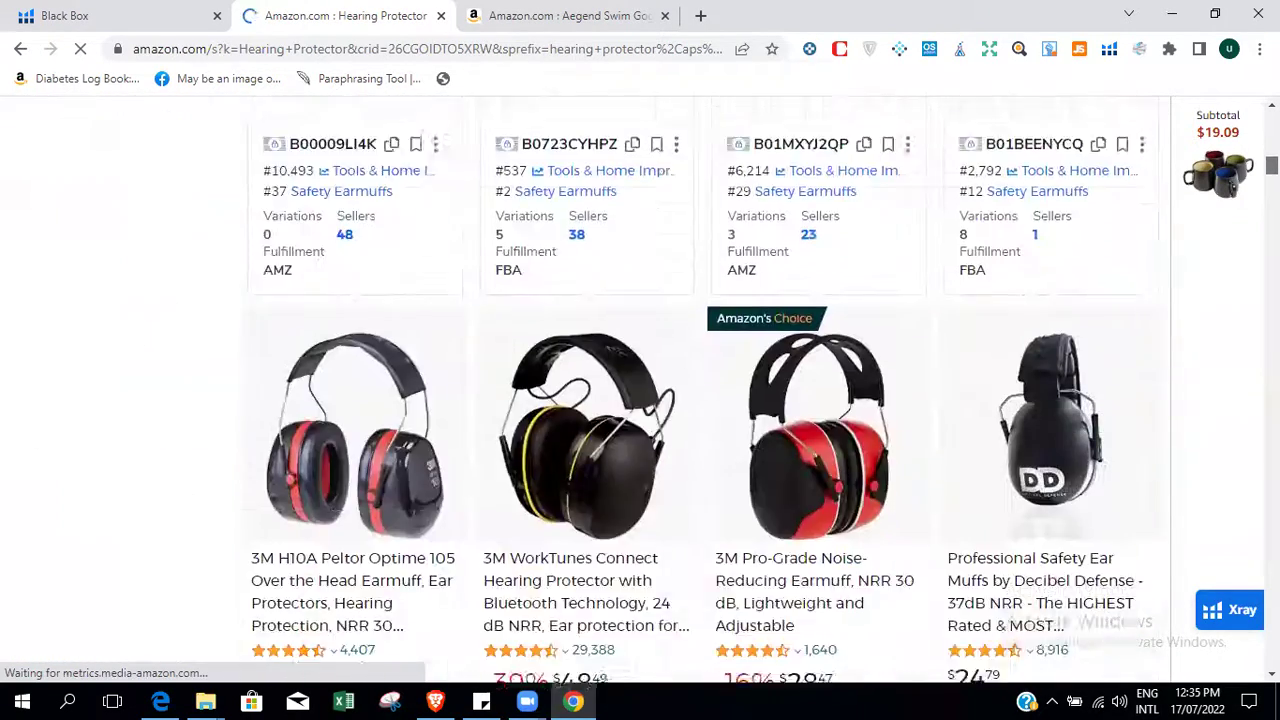
scroll(797, 420, down, 3)
scroll(797, 420, up, 2)
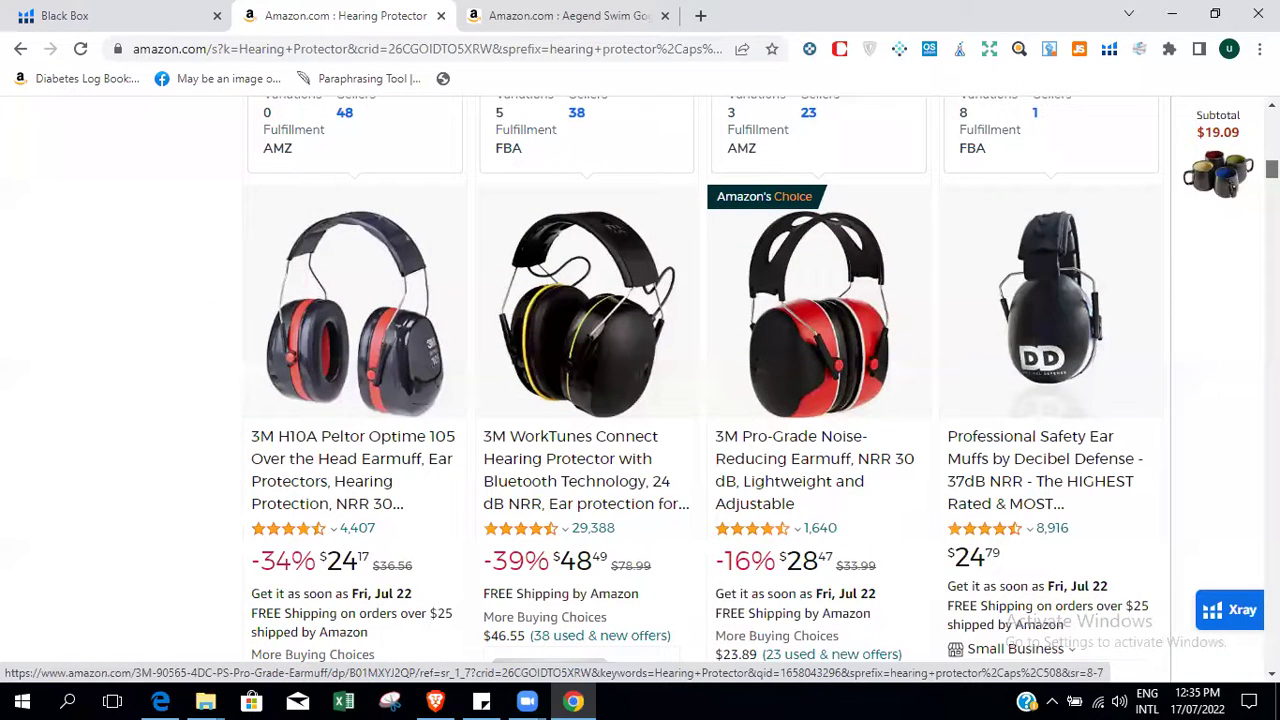
scroll(815, 400, down, 12)
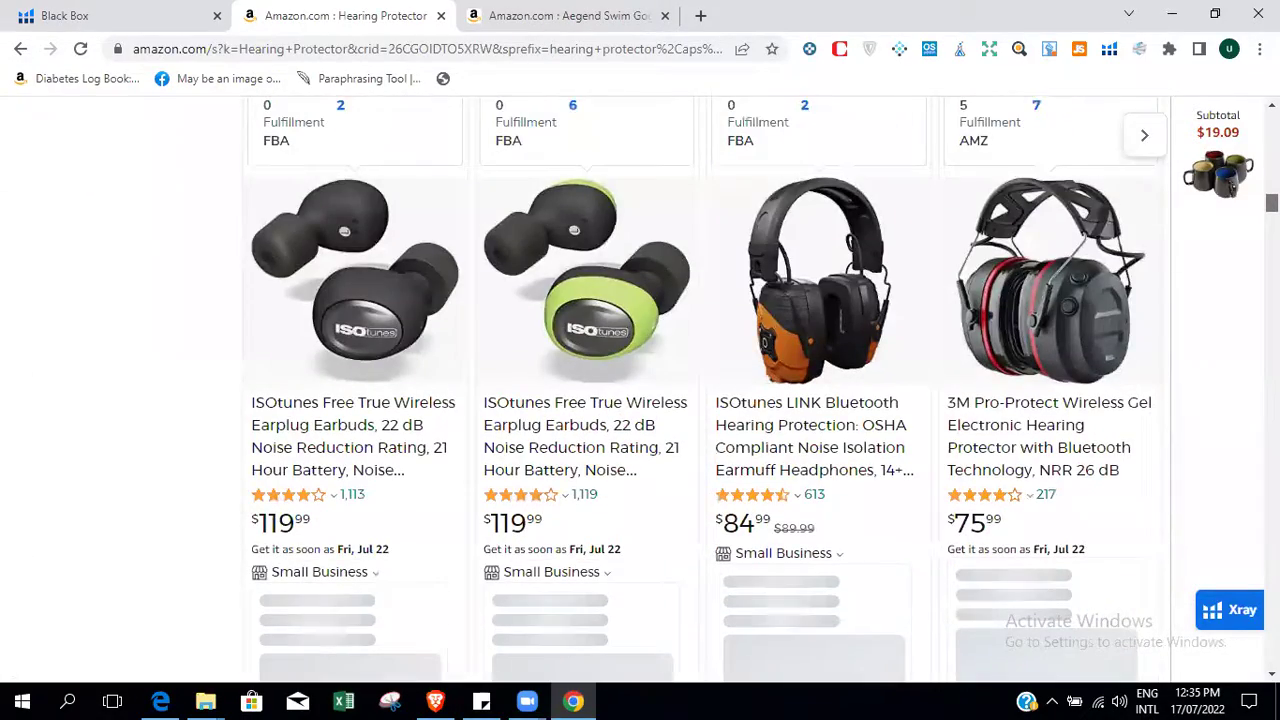
scroll(700, 400, down, 10)
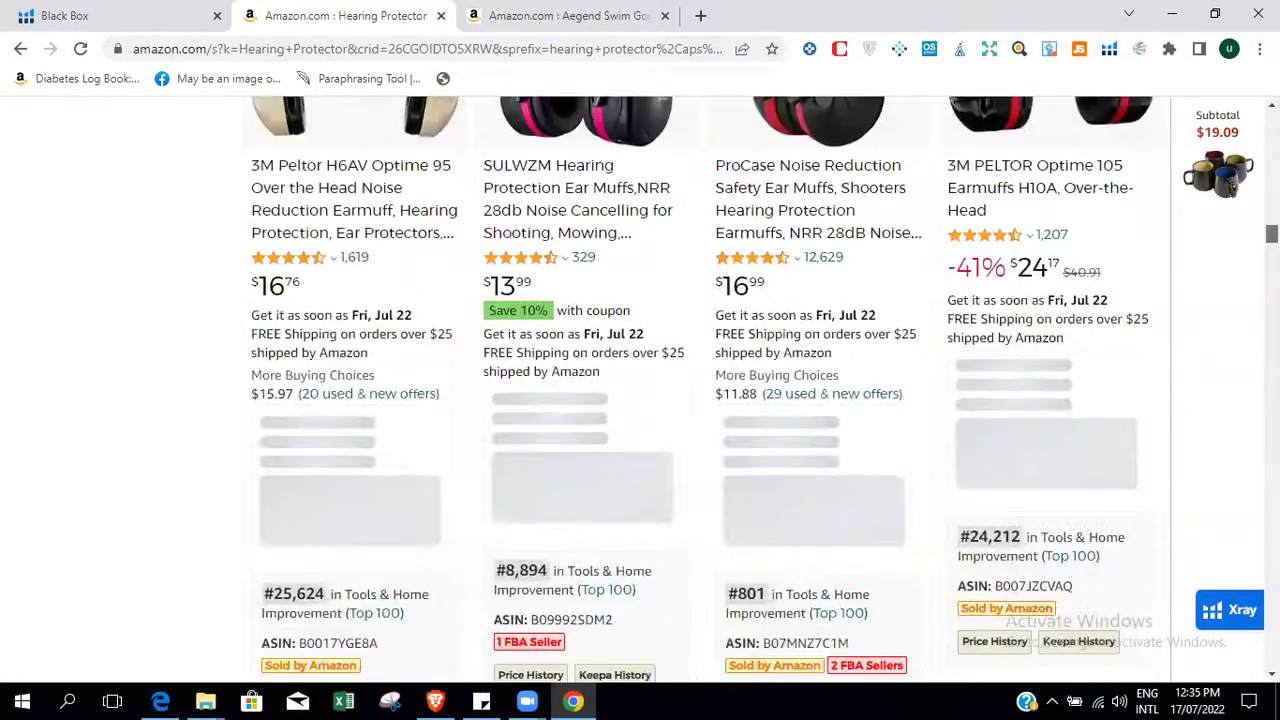
Examine the listings further down the Hearing Protector results, comparing sponsored and organic products by price, rating and sales rank.
scroll(700, 400, down, 14)
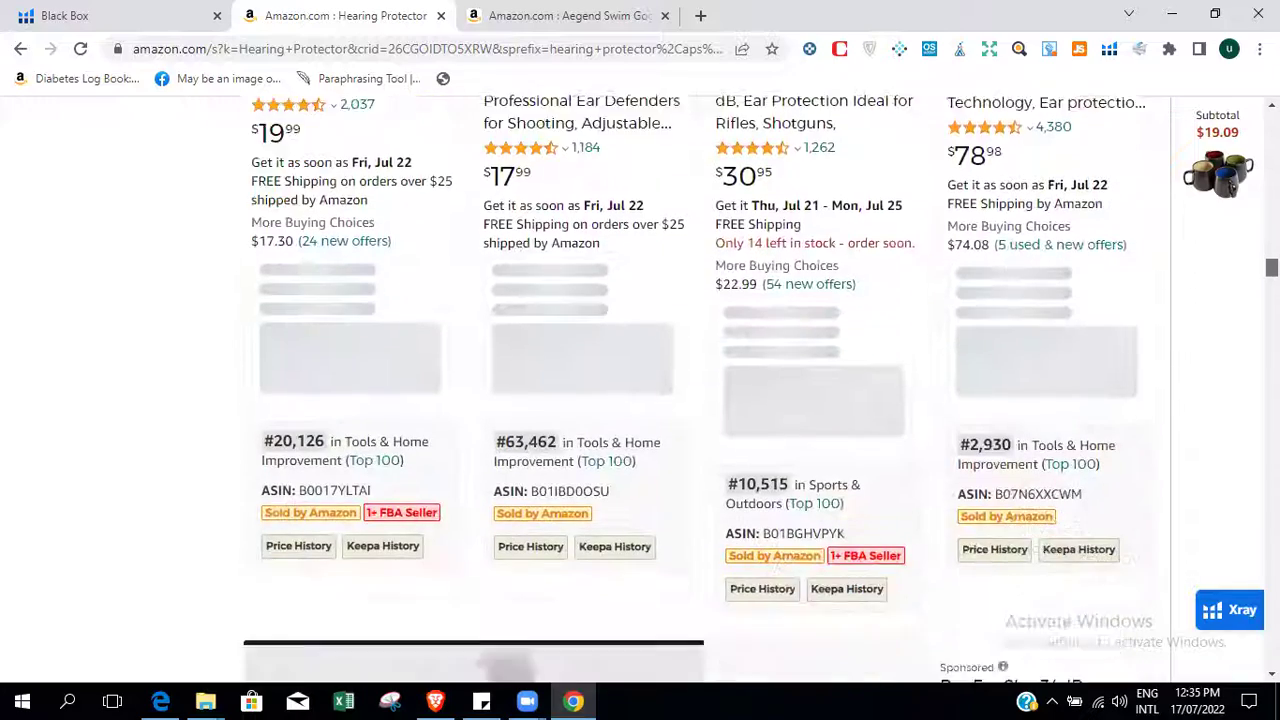
scroll(700, 400, down, 6)
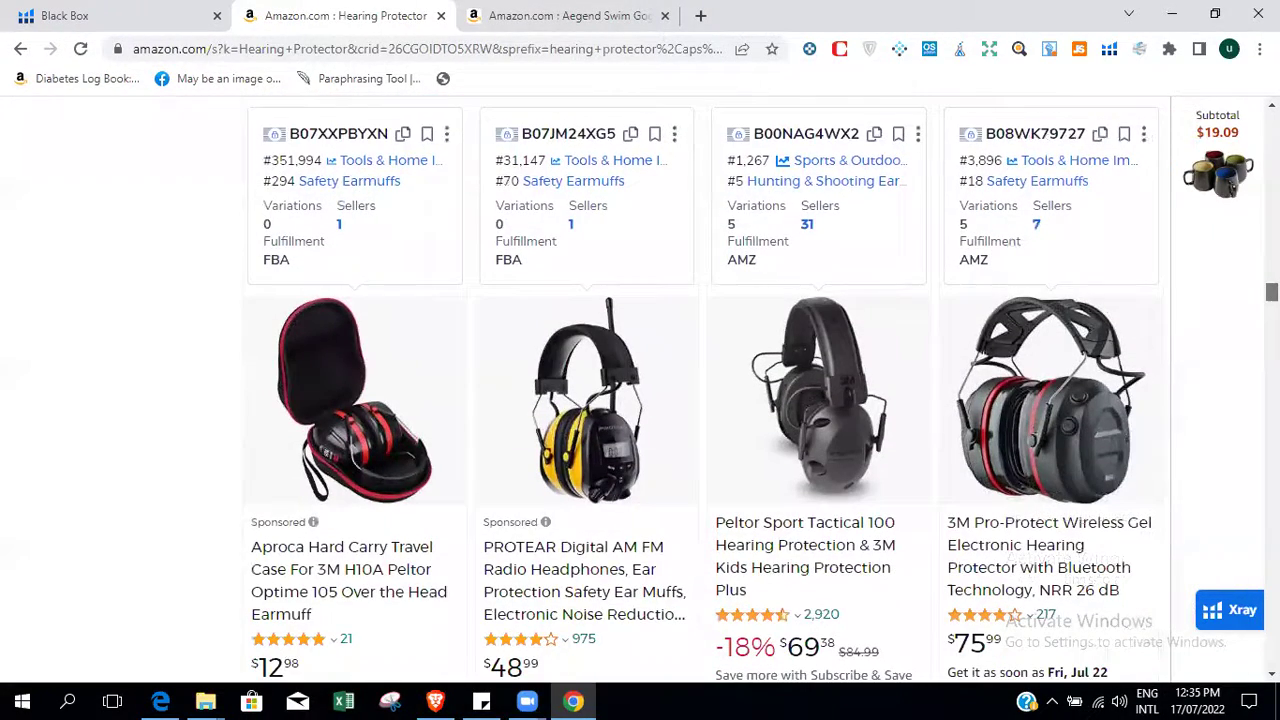
scroll(700, 400, down, 2)
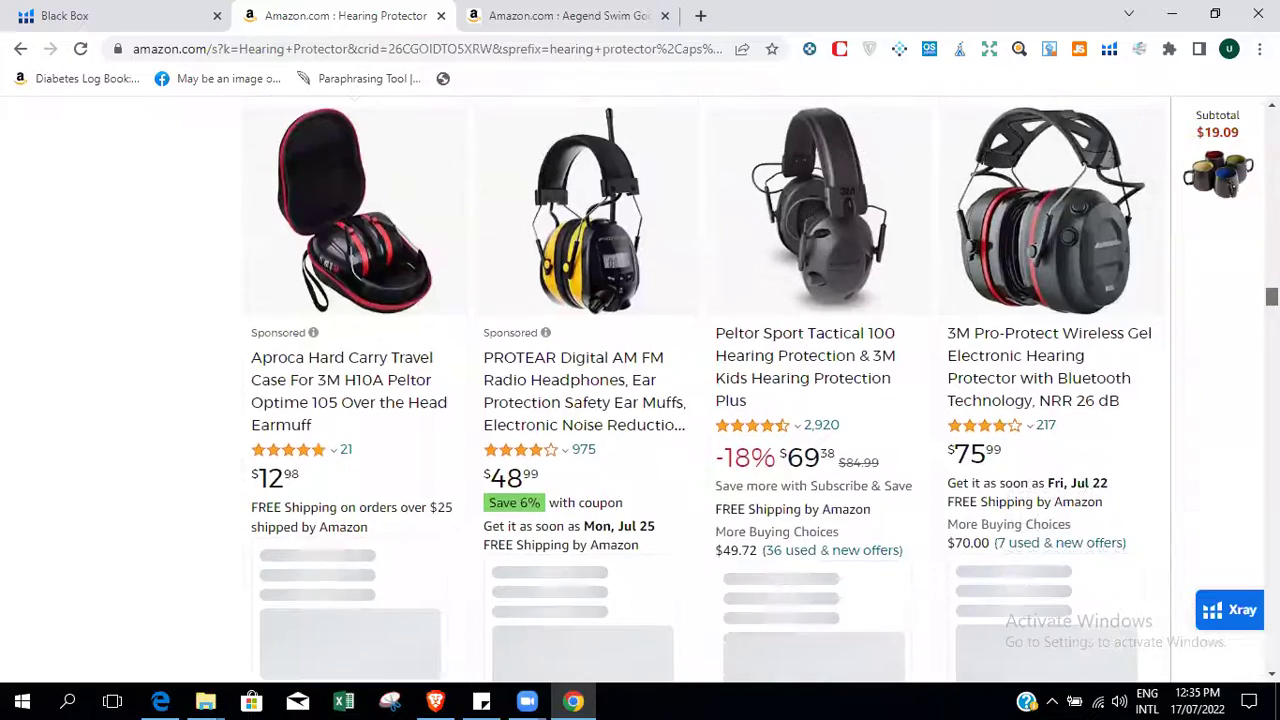
scroll(700, 400, down, 7)
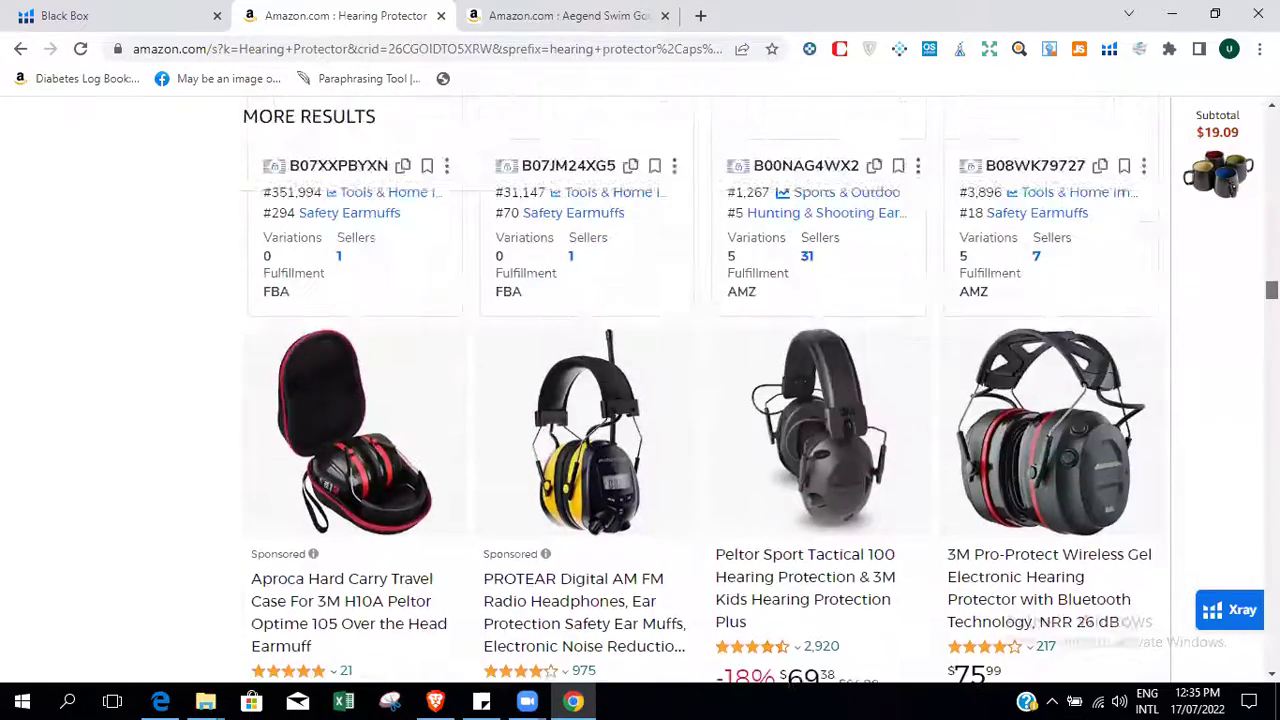
scroll(700, 400, down, 3)
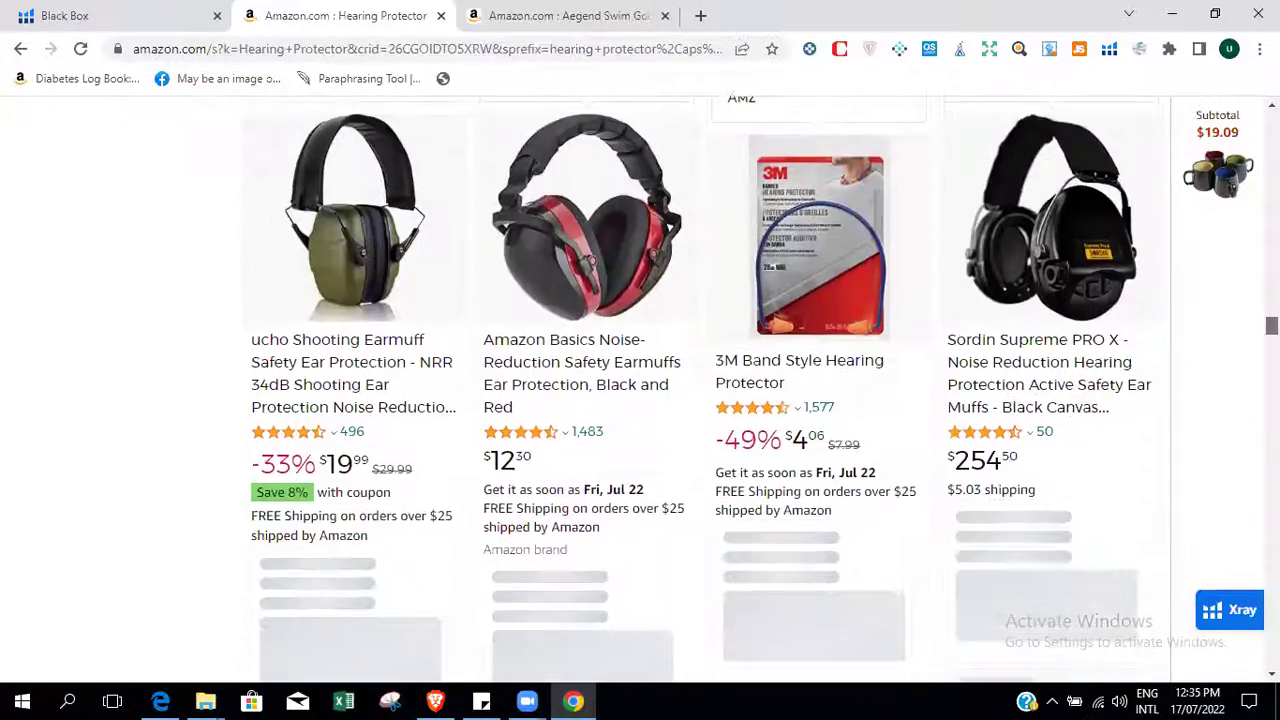
scroll(700, 400, down, 9)
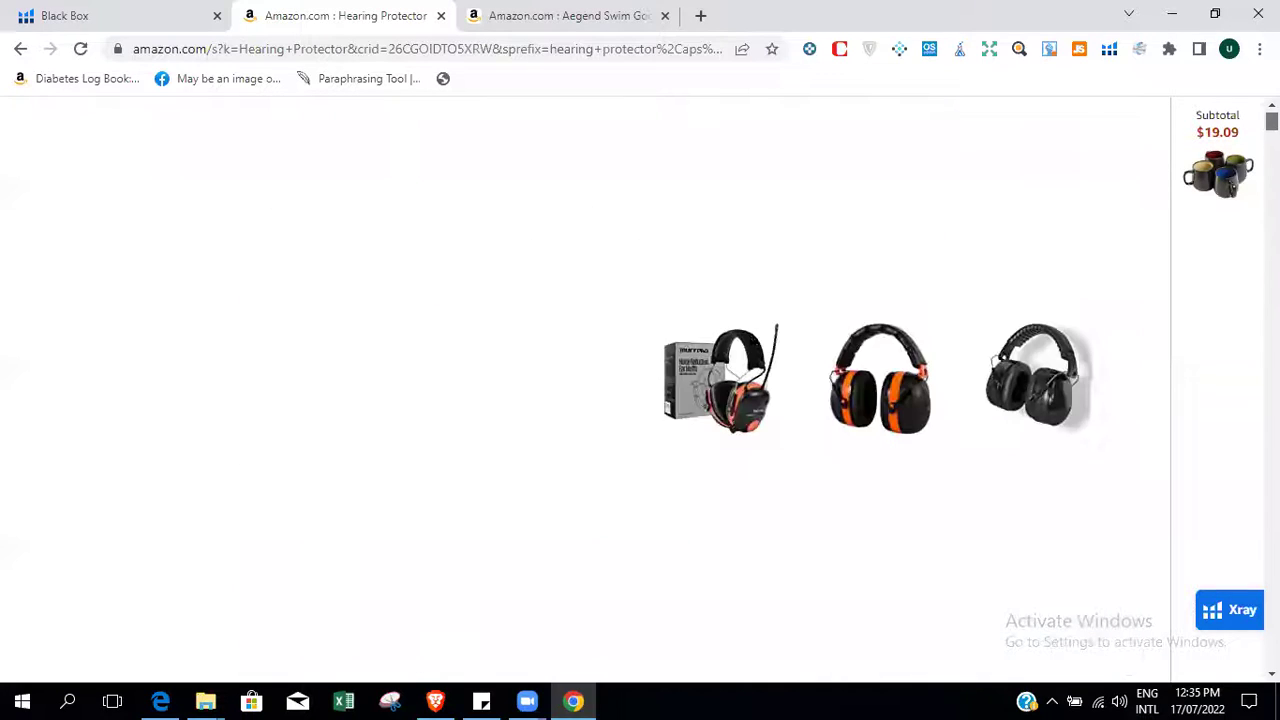
Open a blank browser tab, then replace the Googles query on the Aegend listing page with an Amazon search for "kitchen knife".
click(560, 14)
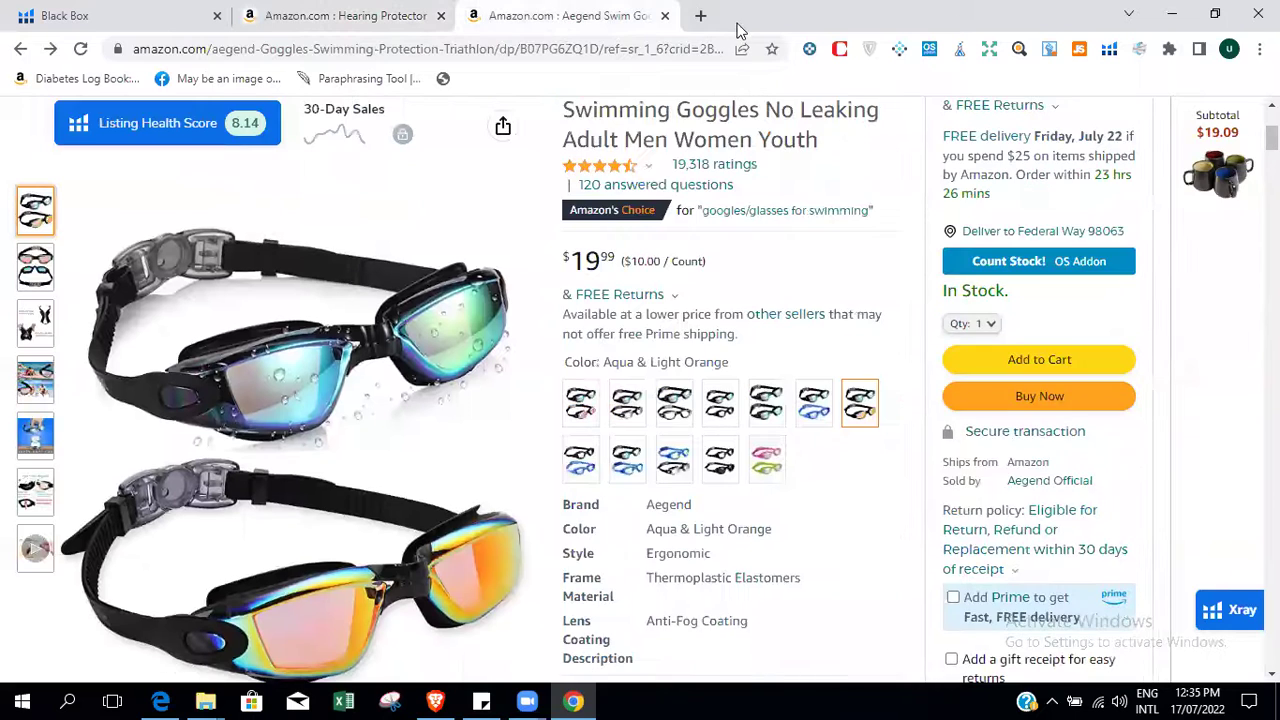
click(700, 16)
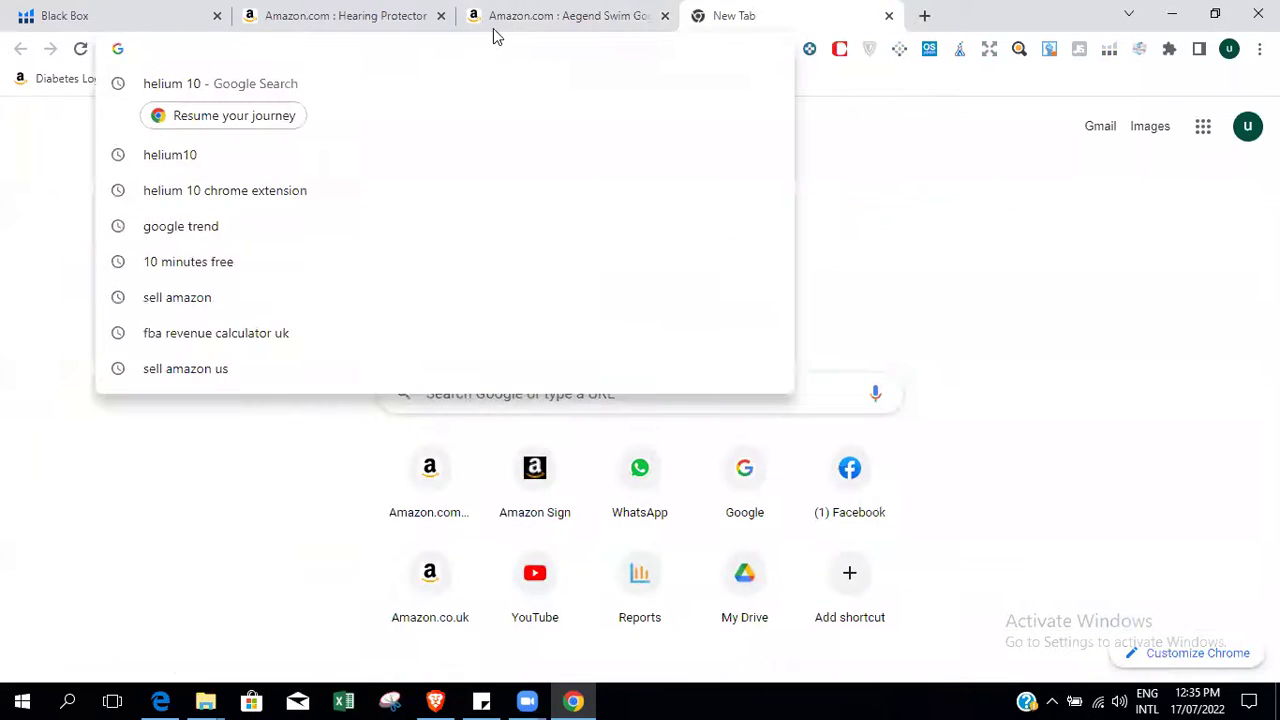
click(538, 14)
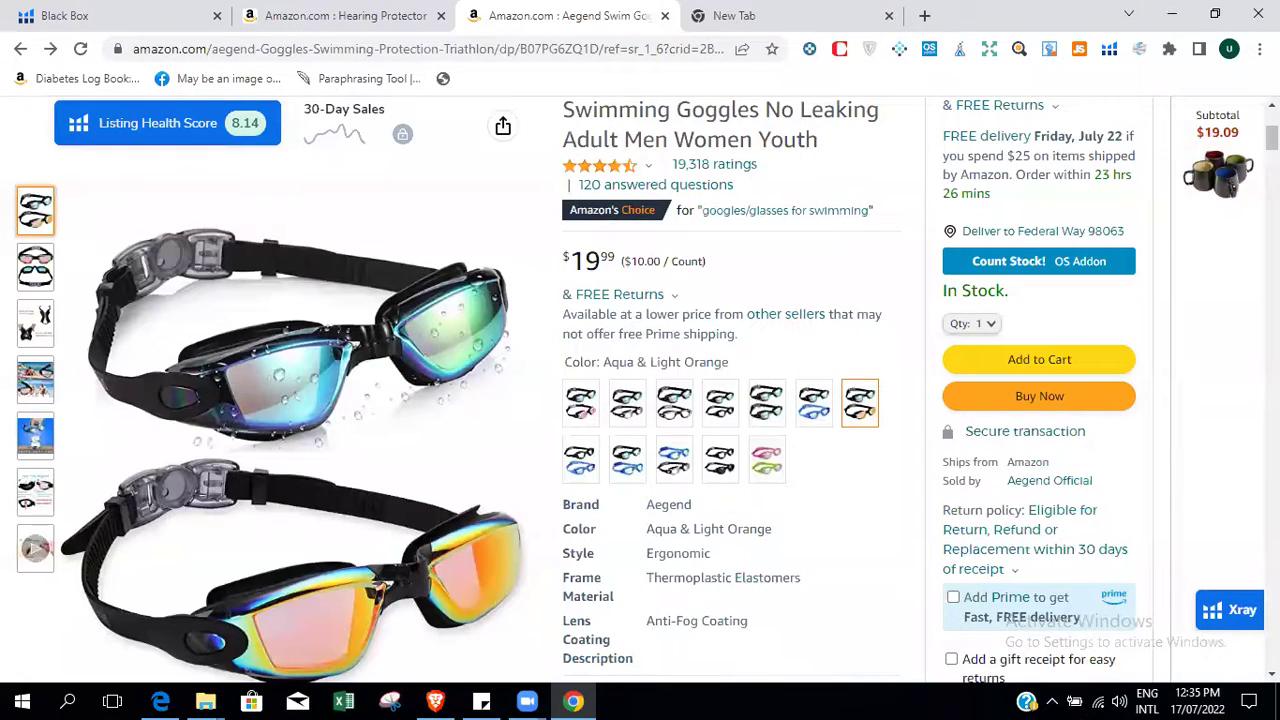
scroll(640, 400, up, 3)
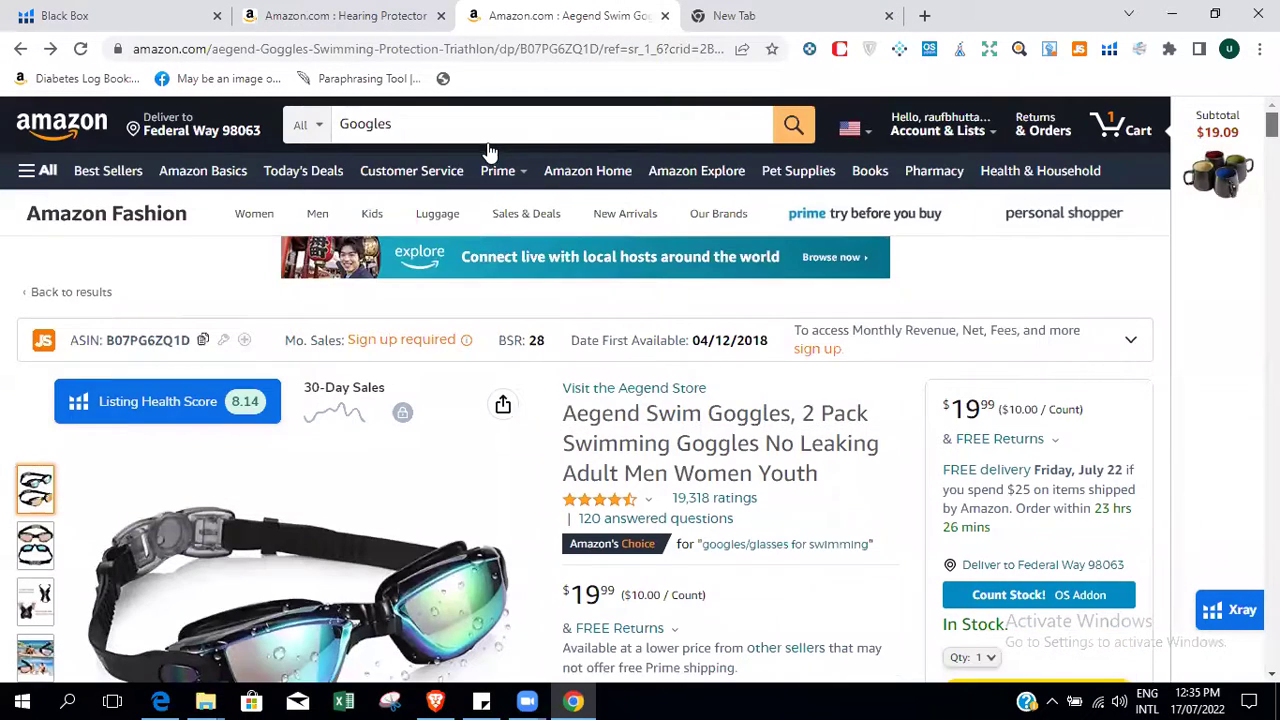
double_click(380, 122)
text(kit)
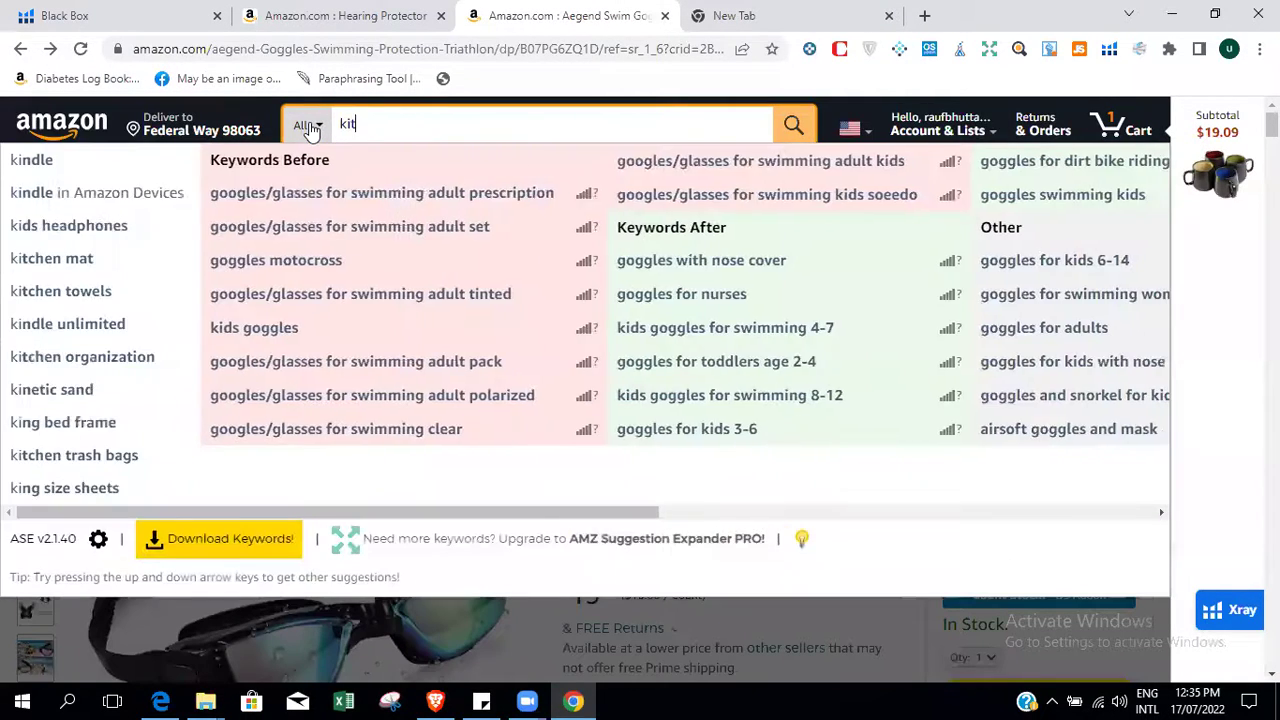
text(chen knife)
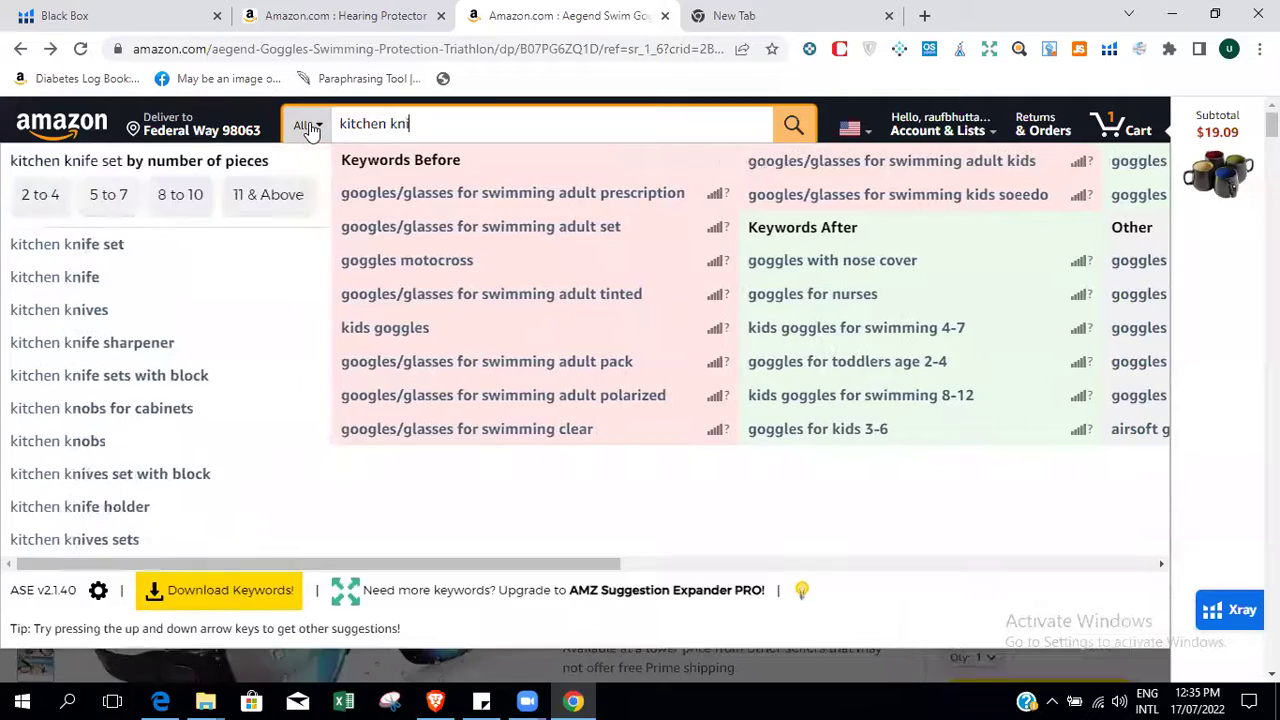
key(Return)
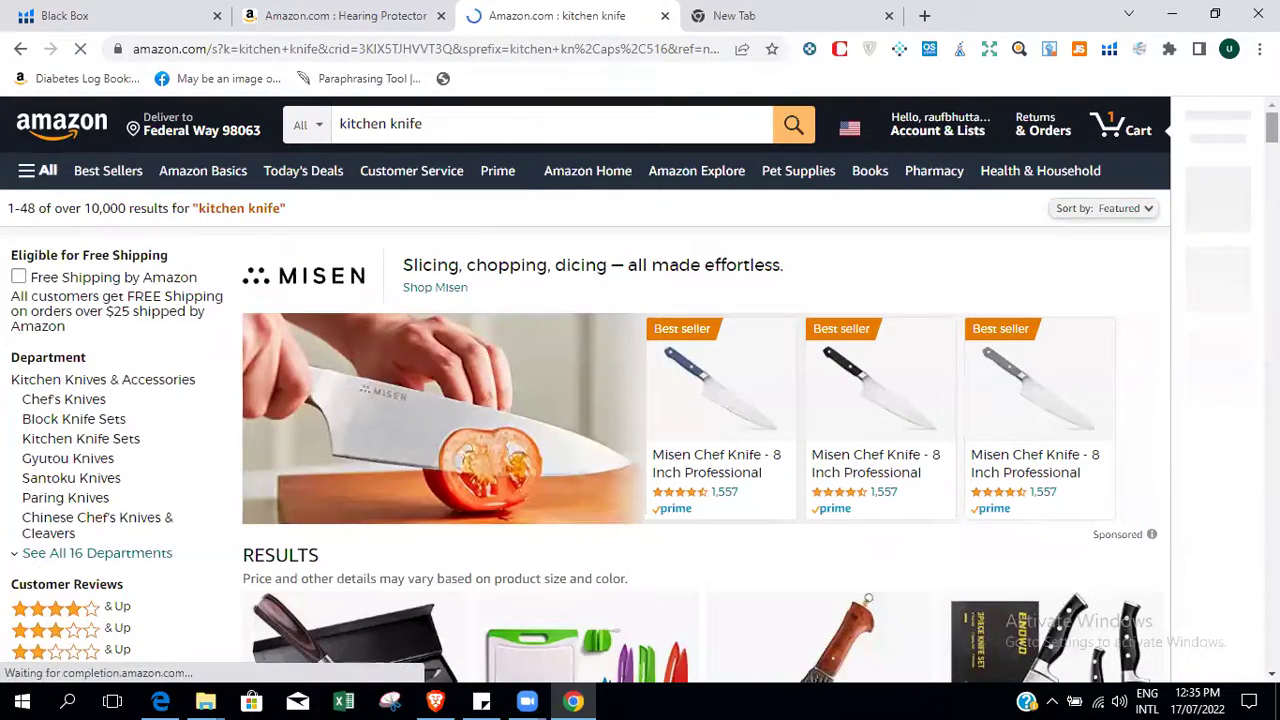
Browse the kitchen knife results to compare the competing products' prices, ratings and review counts.
scroll(640, 390, down, 10)
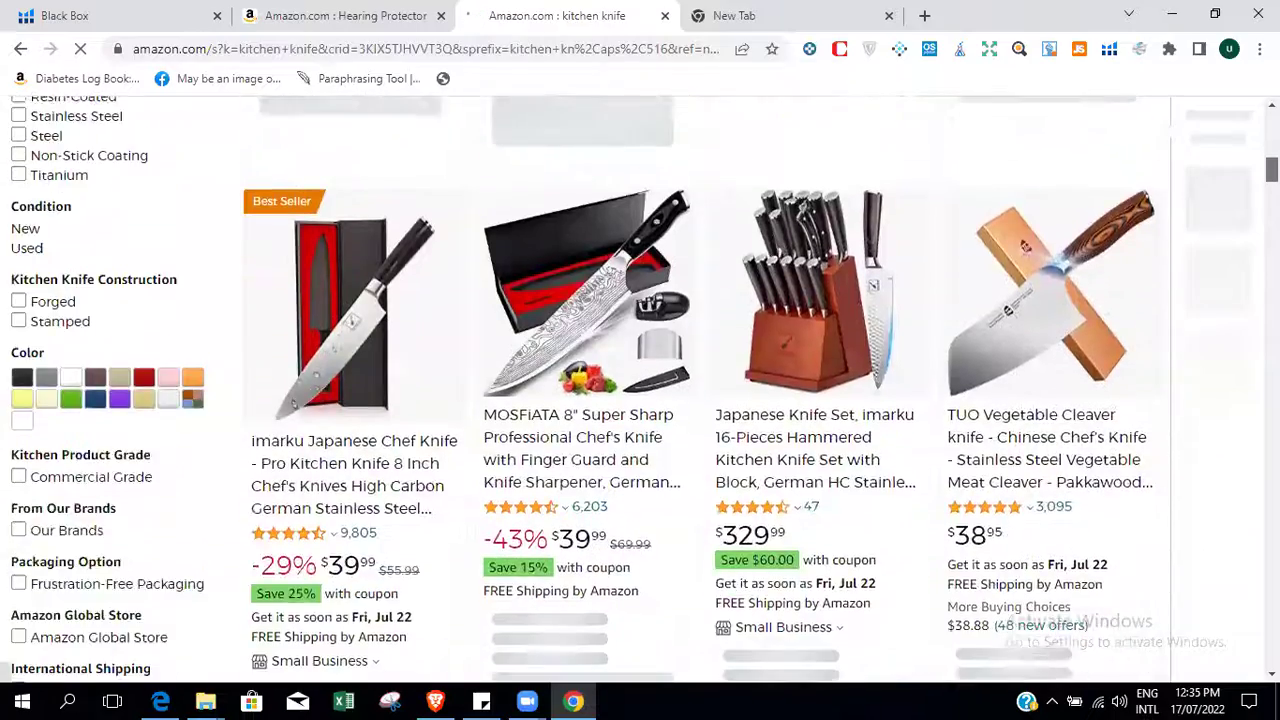
scroll(700, 390, down, 6)
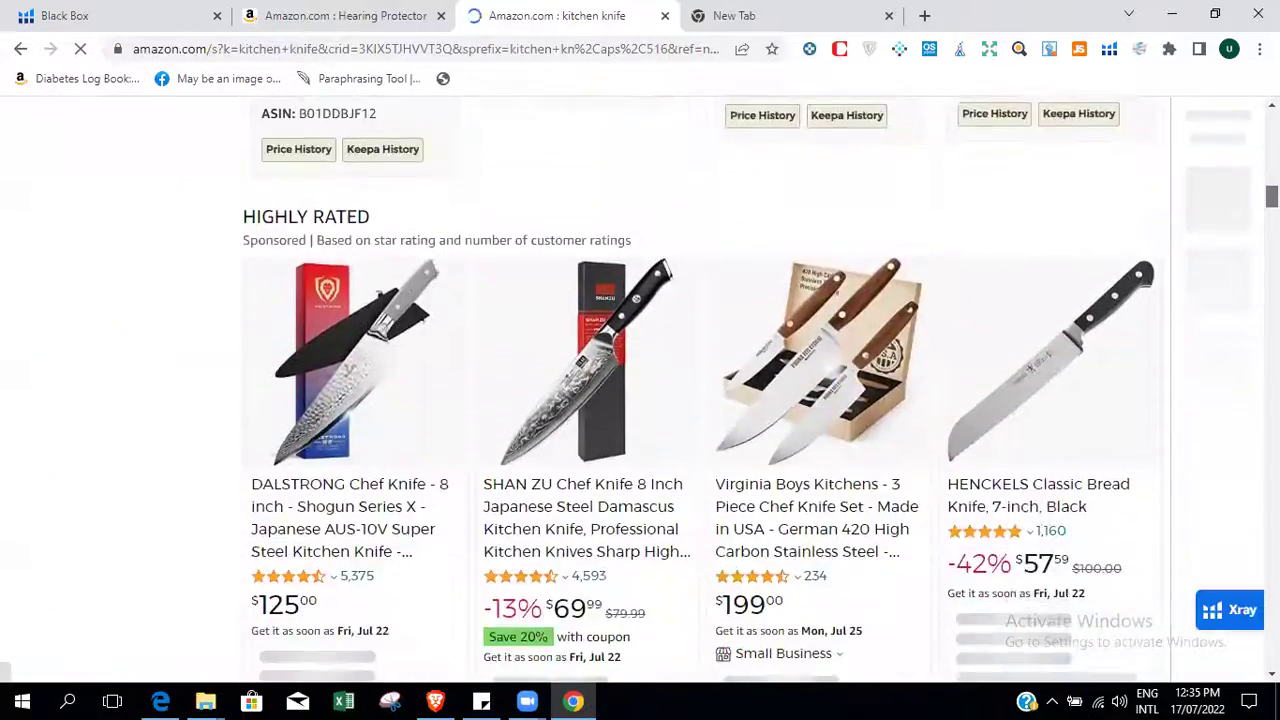
scroll(700, 390, down, 8)
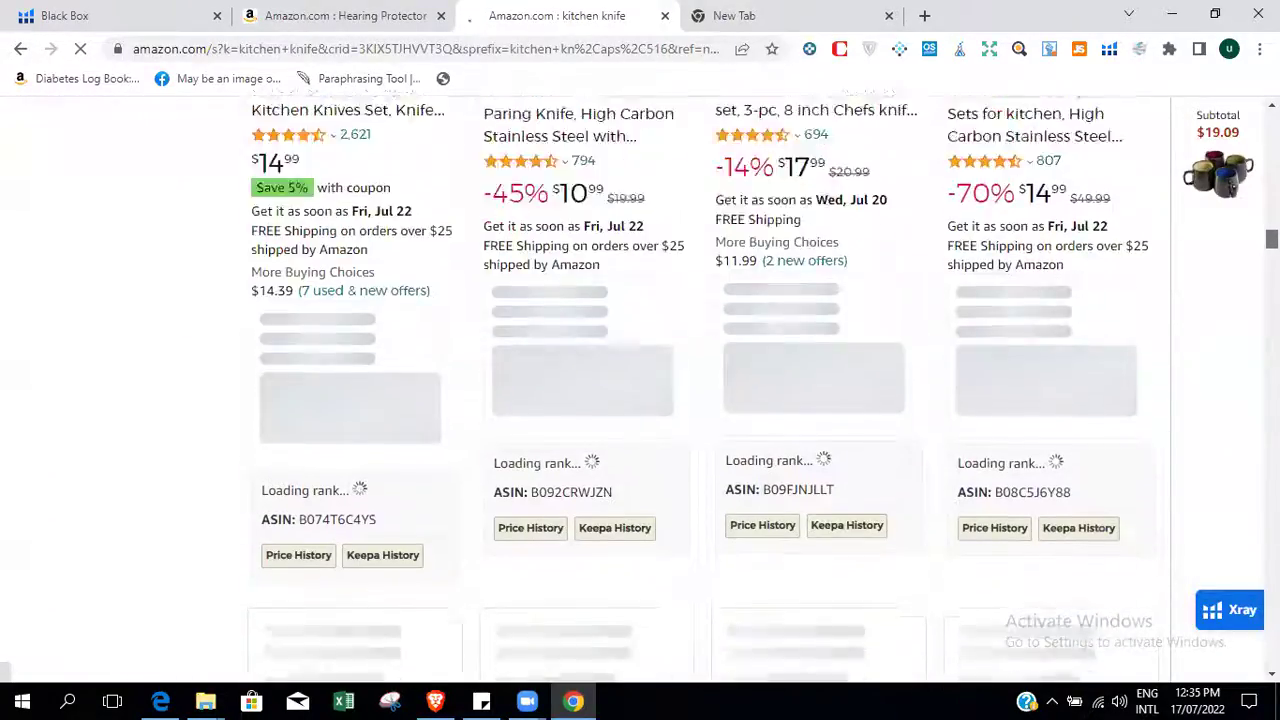
scroll(700, 390, down, 3)
Return to the Hearing Protector results and review the result count and the leading products against the kitchen knife search.
click(348, 15)
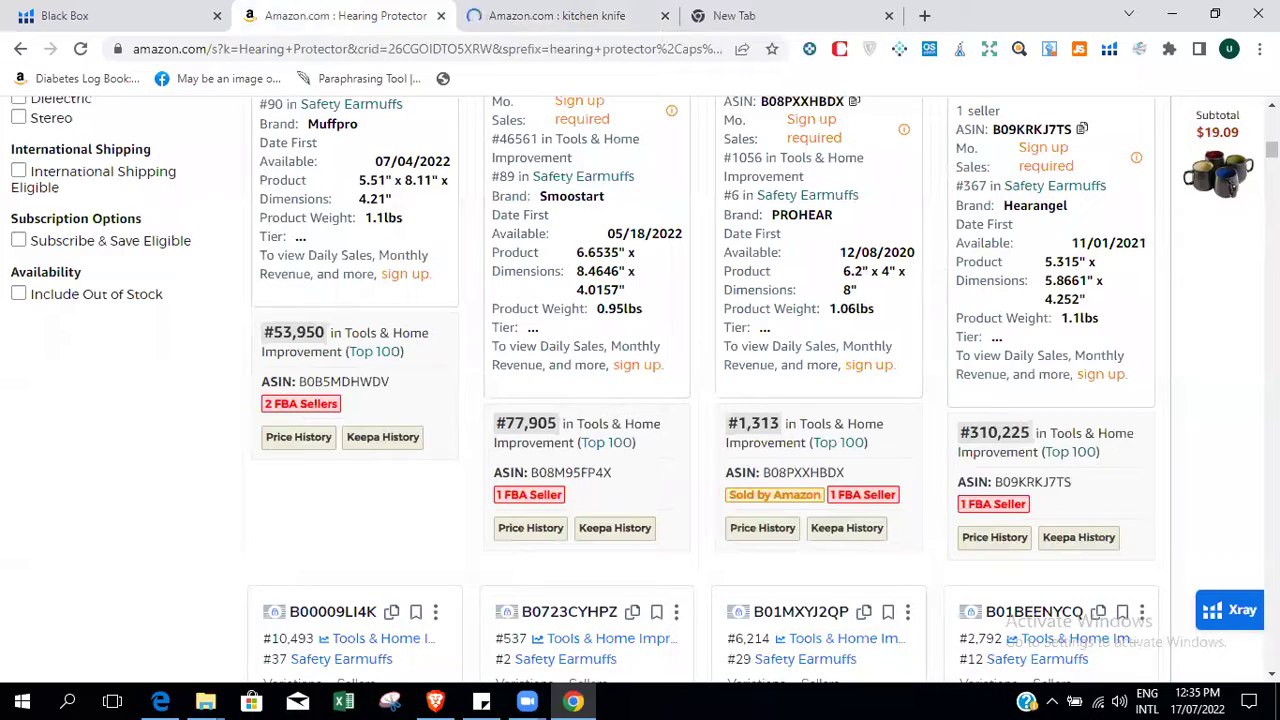
scroll(700, 390, up, 6)
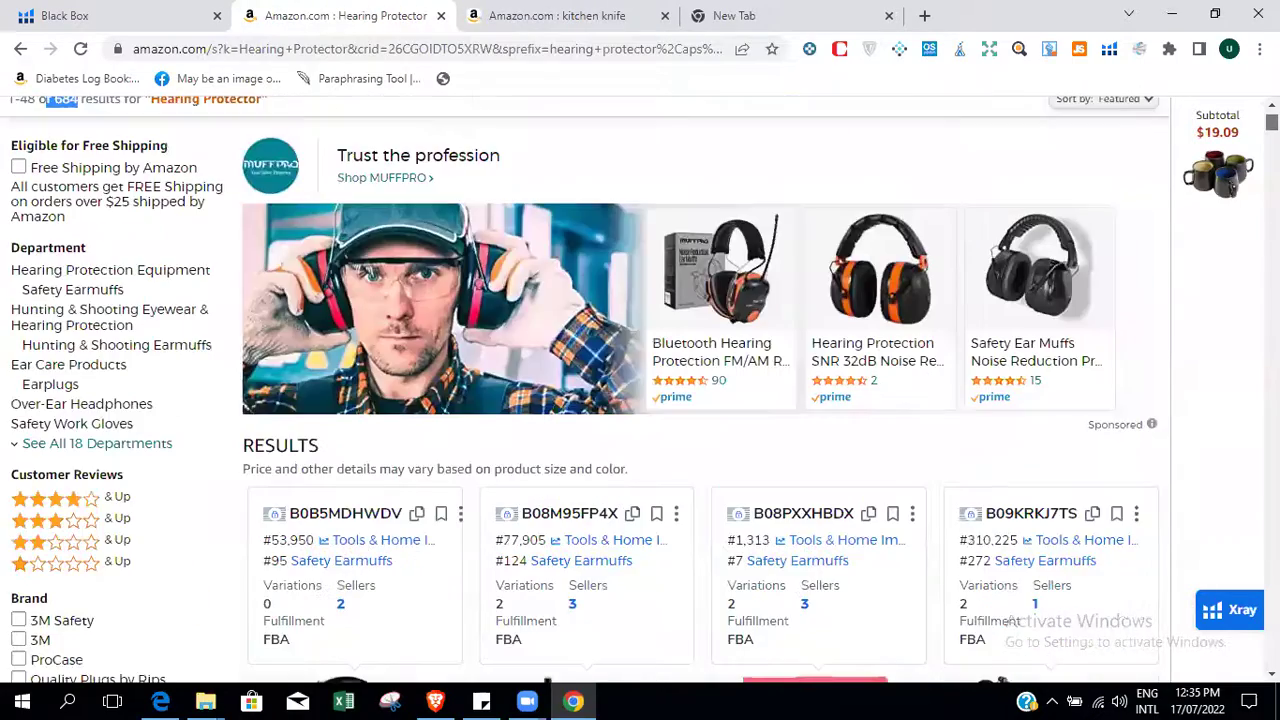
scroll(640, 390, down, 10)
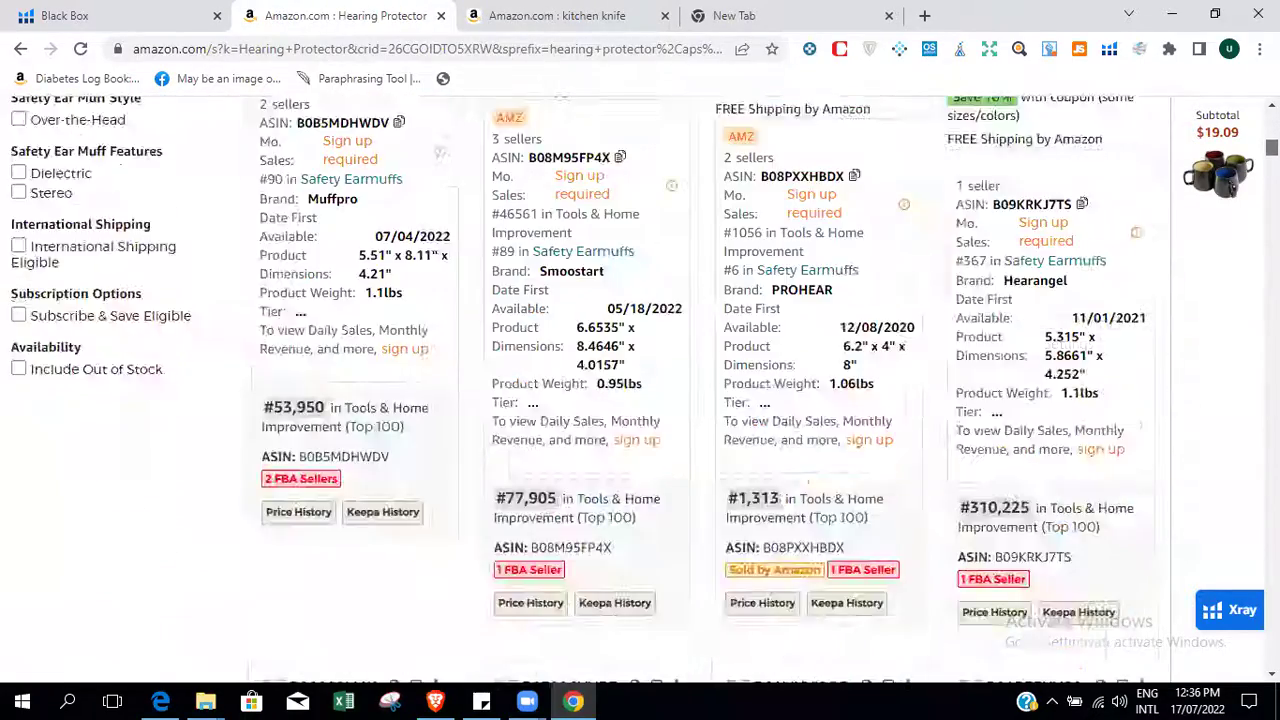
scroll(640, 390, up, 6)
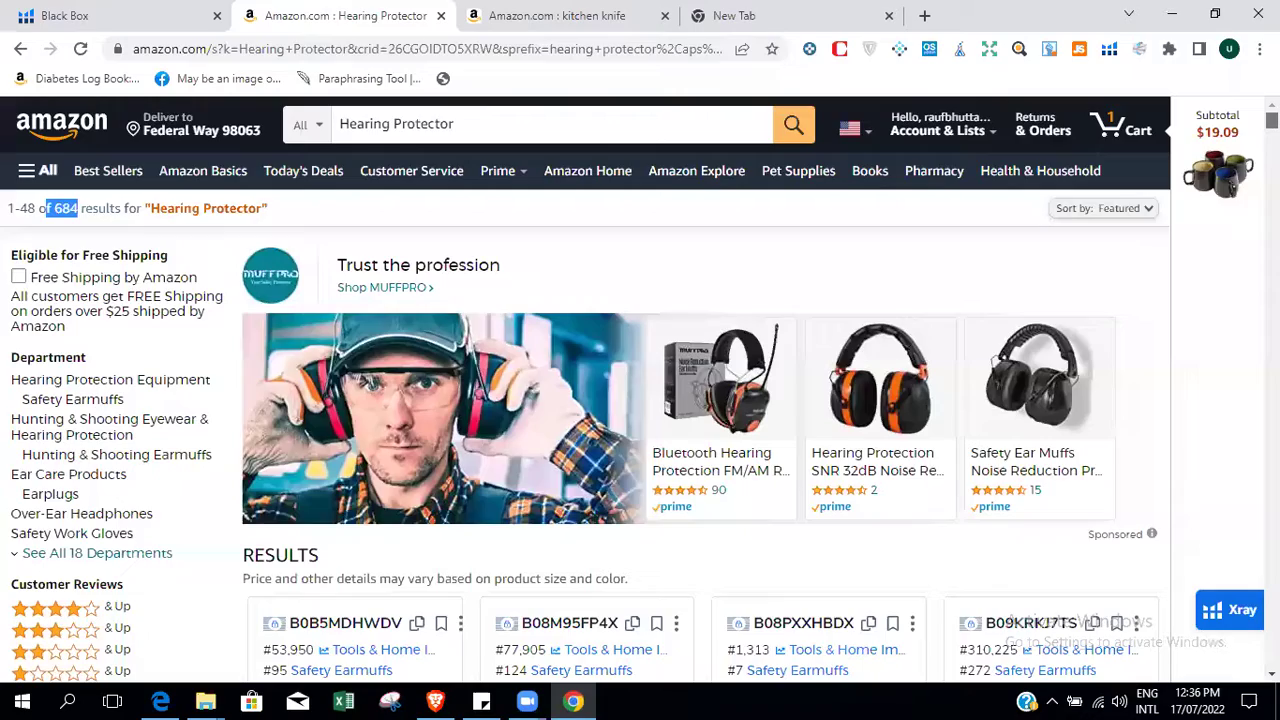
scroll(640, 390, down, 10)
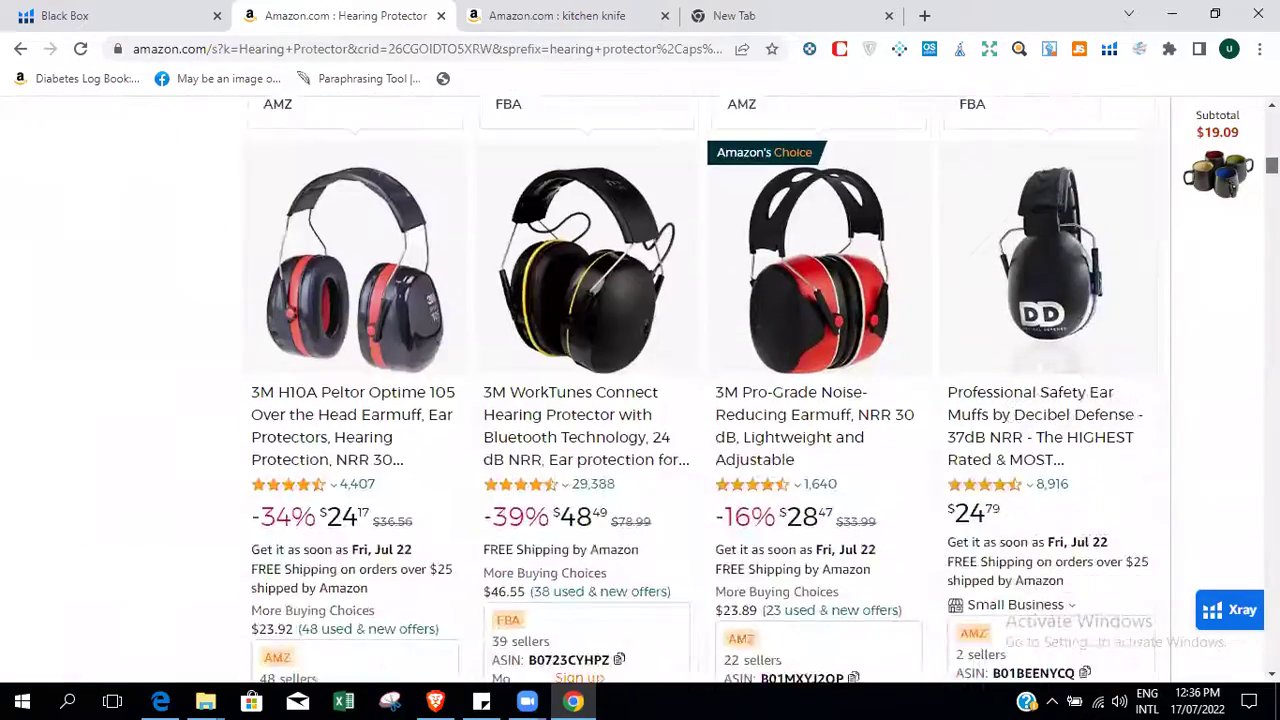
scroll(640, 390, down, 5)
scroll(640, 390, up, 10)
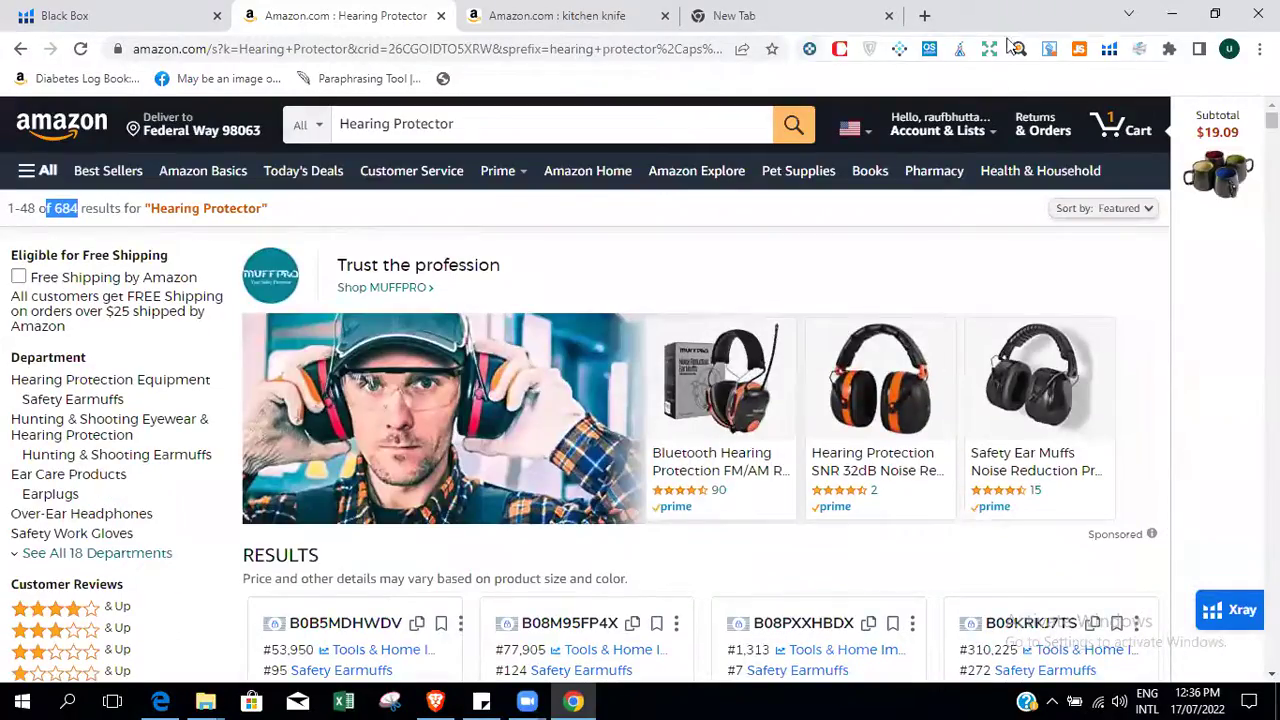
Run Helium 10 Xray on the Hearing Protector results and review the BSR, FBA fees, active sellers, ratings and review count columns.
click(1109, 48)
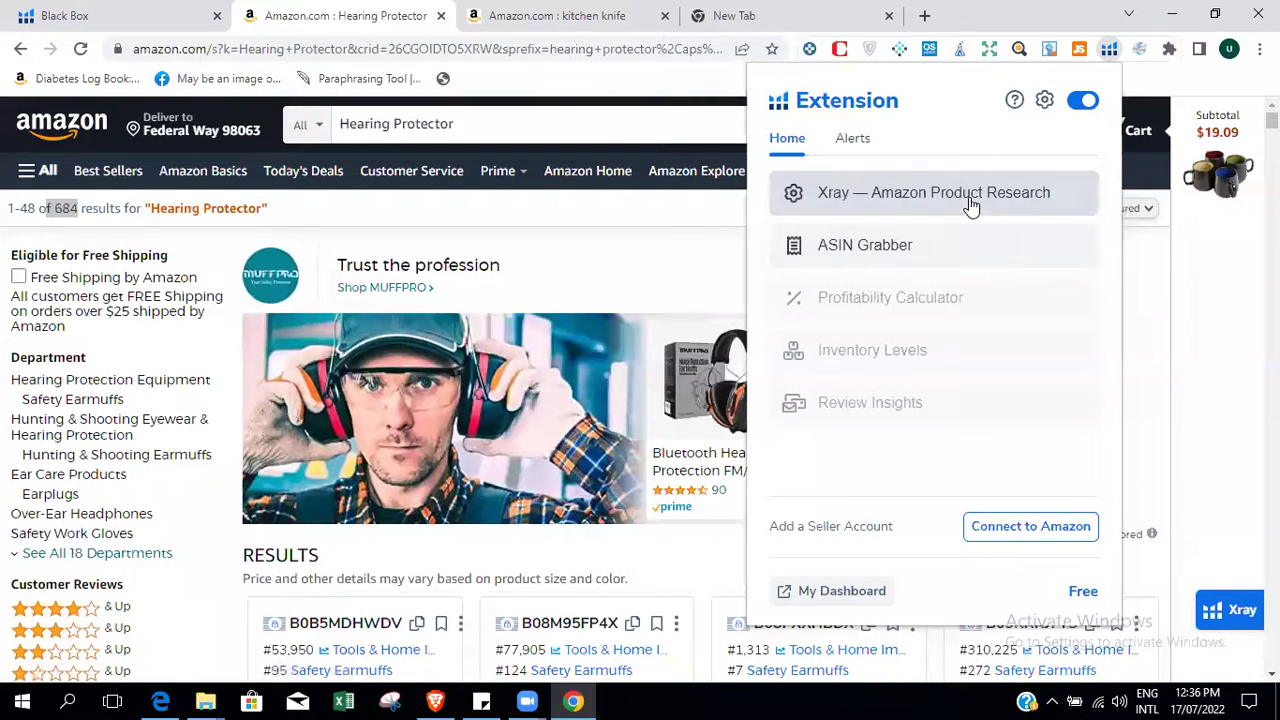
click(969, 197)
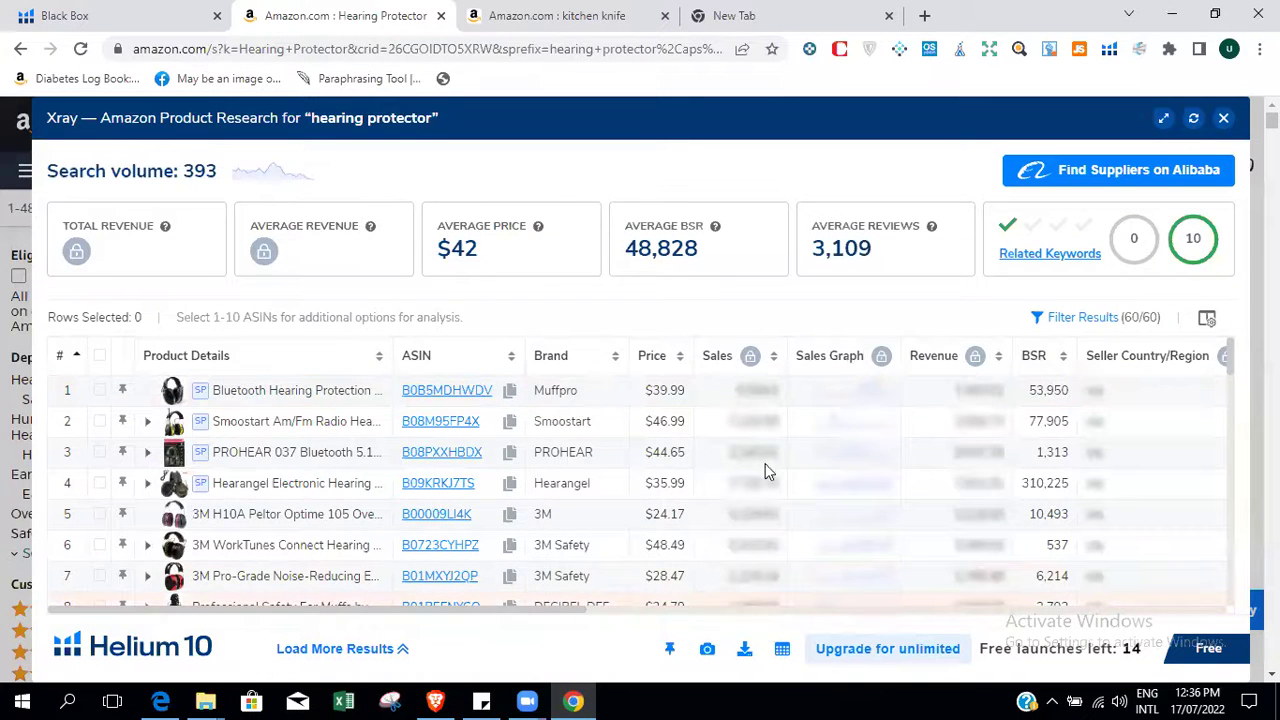
scroll(968, 407, right, 5)
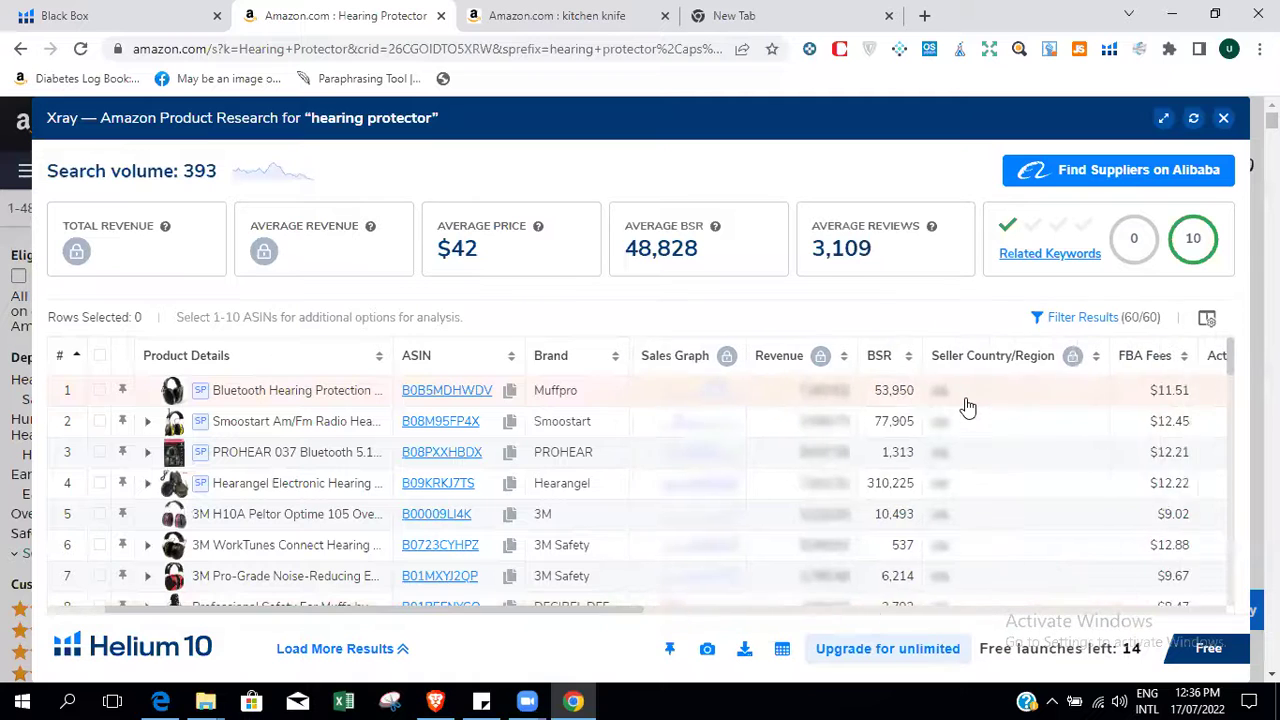
scroll(968, 407, right, 3)
scroll(968, 407, left, 3)
scroll(968, 407, right, 2)
scroll(968, 407, right, 4)
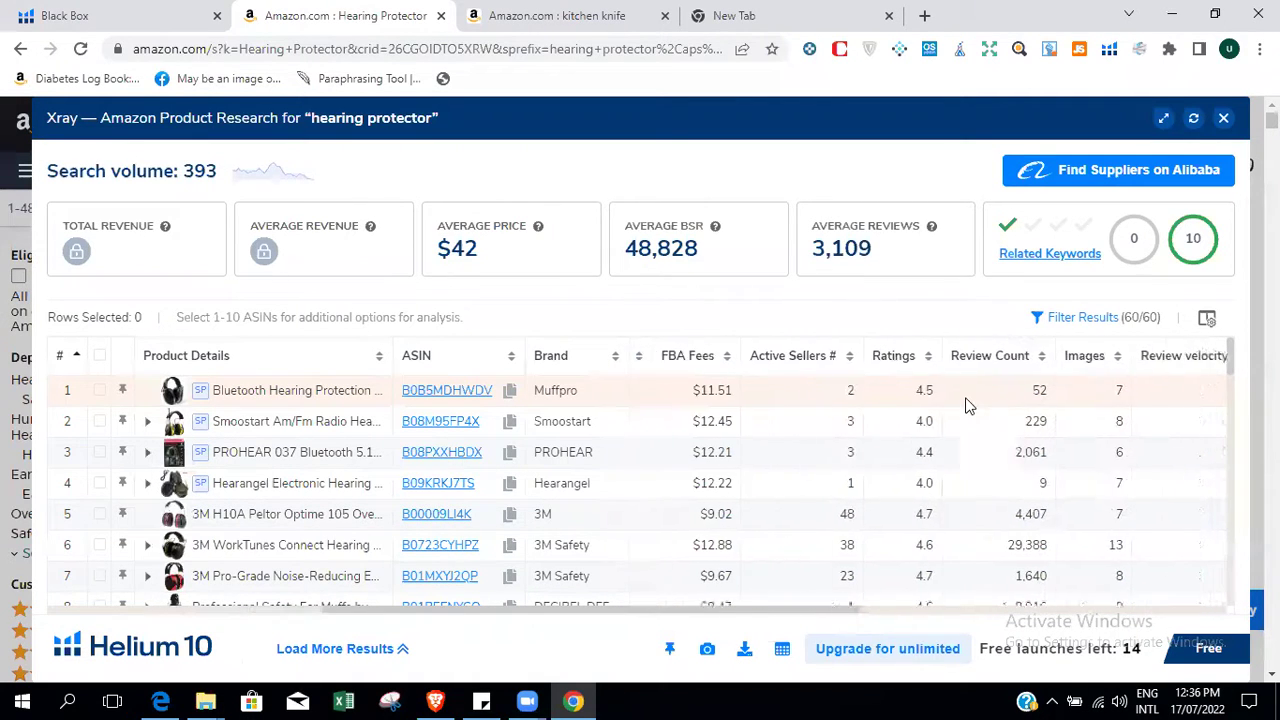
scroll(968, 407, left, 5)
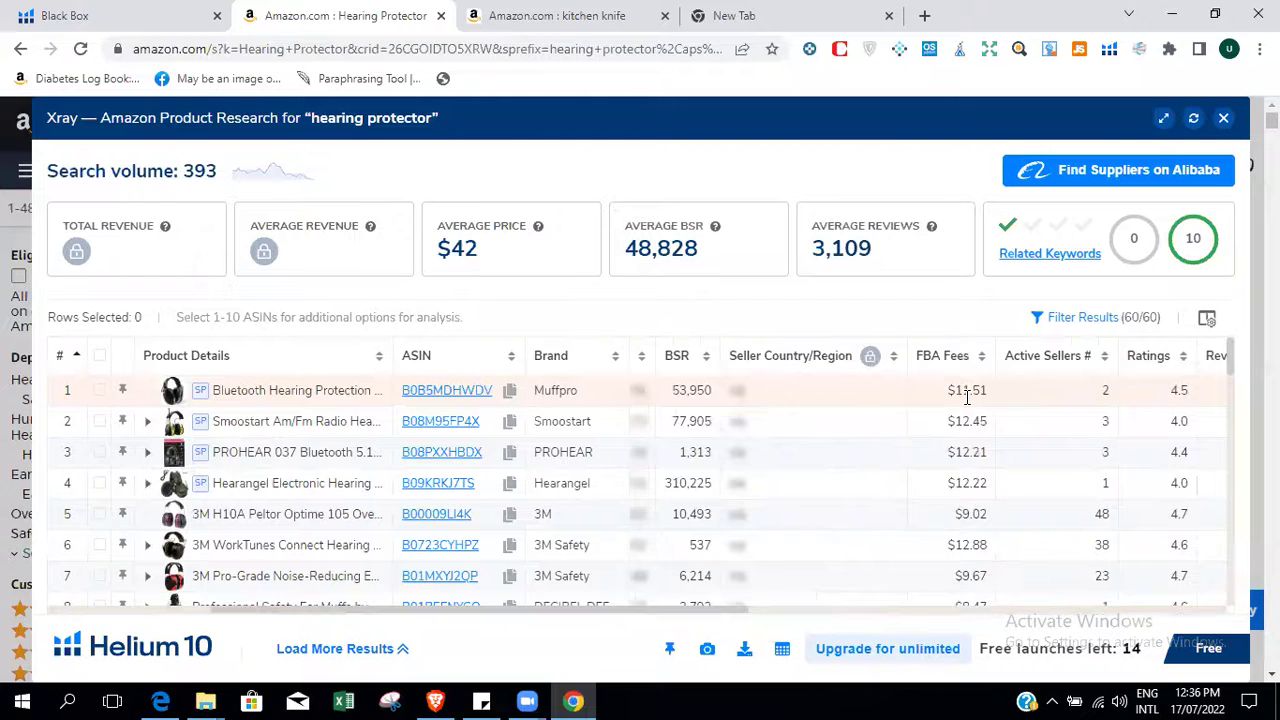
scroll(967, 400, right, 3)
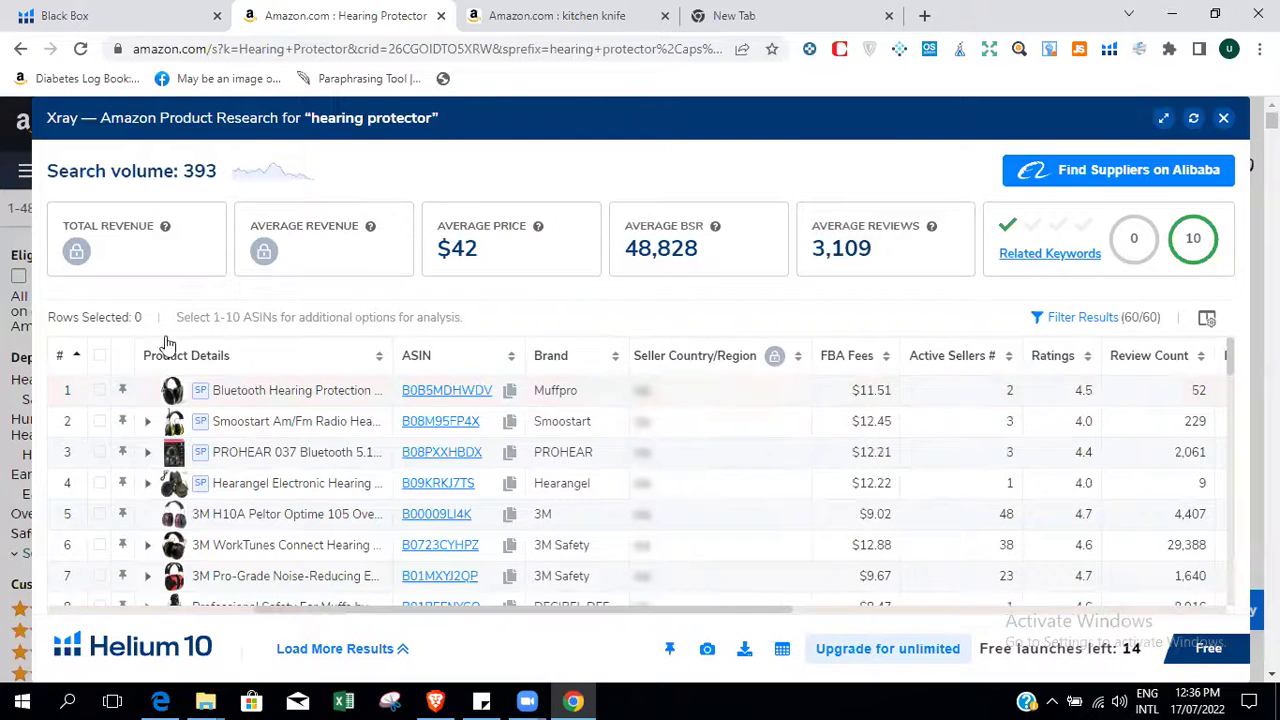
Select the four sponsored products in rows 1 to 4 of the Xray table and remove them.
click(99, 391)
click(99, 422)
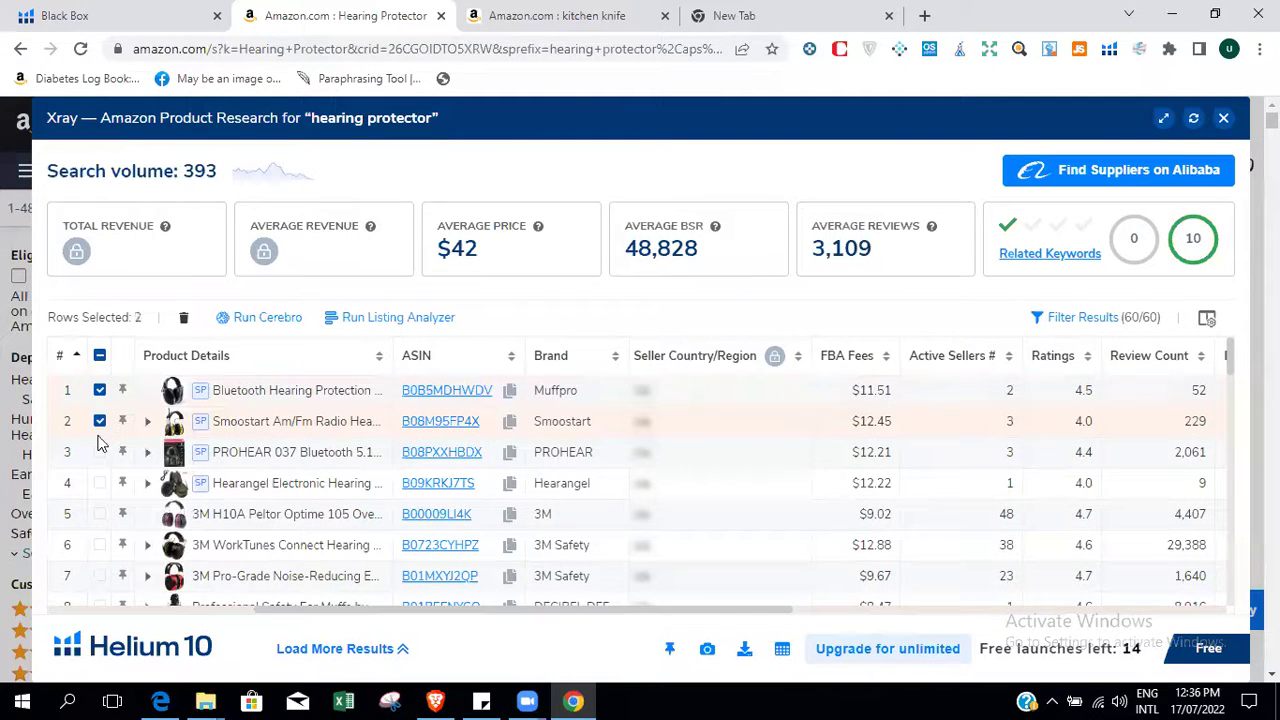
click(99, 452)
click(99, 483)
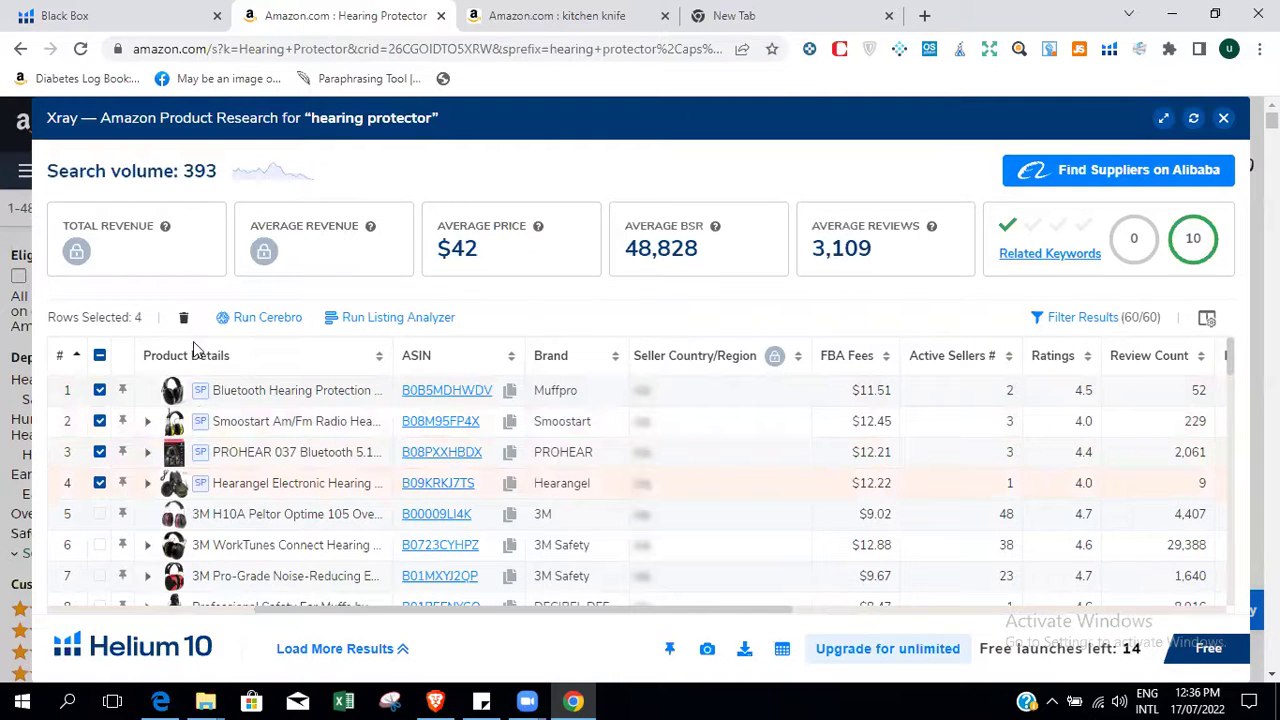
click(183, 322)
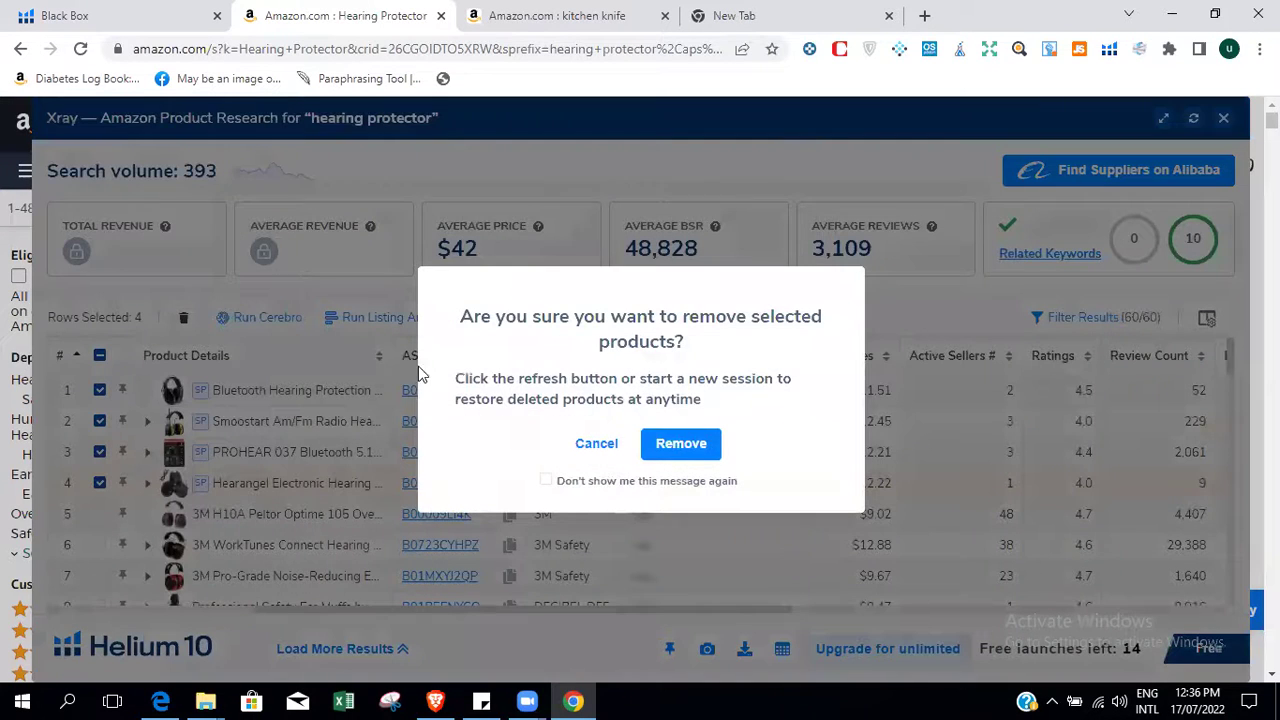
click(683, 444)
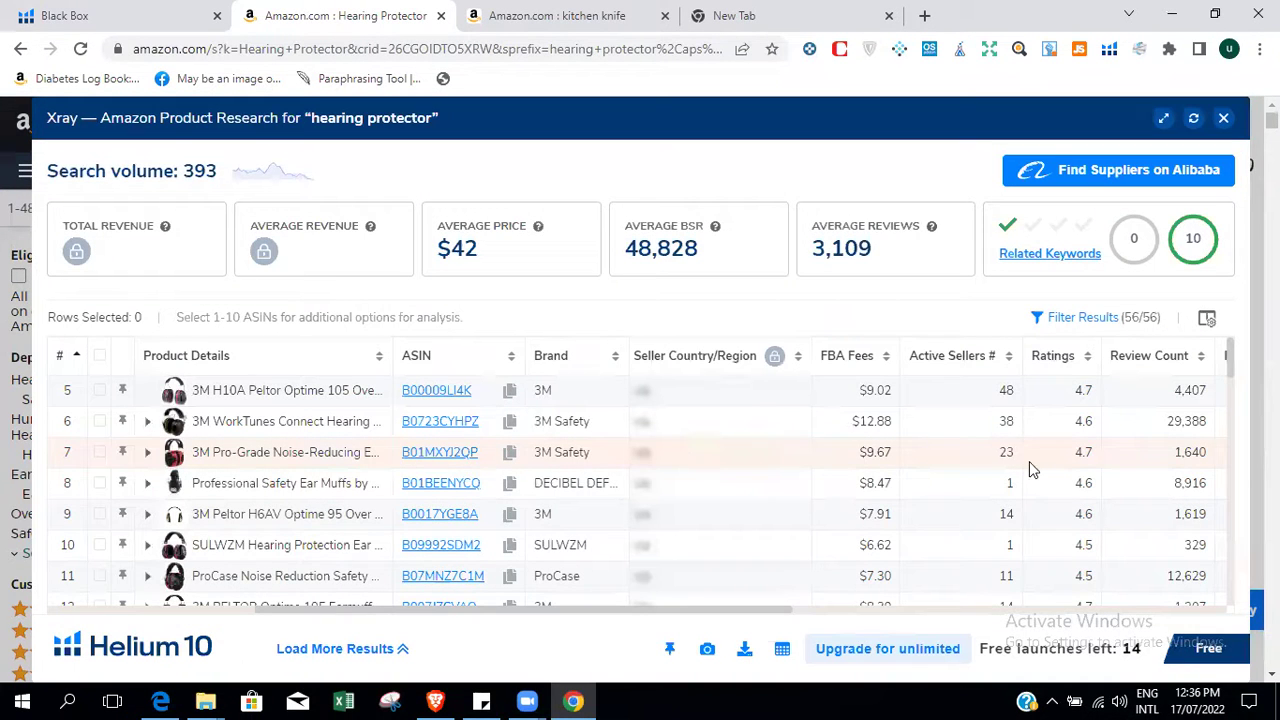
Examine the remaining Xray products' review counts, images, active sellers, FBA fees and BSR.
scroll(990, 470, right, 4)
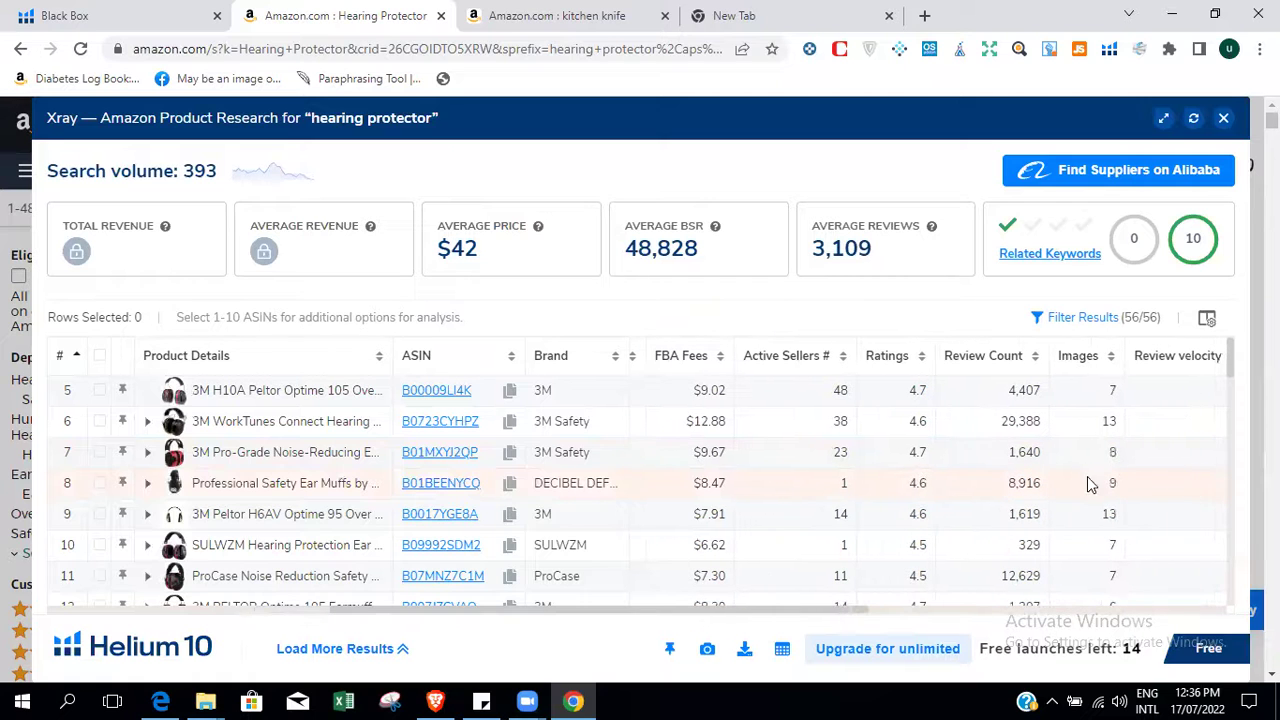
scroll(1010, 474, down, 2)
scroll(1010, 474, up, 2)
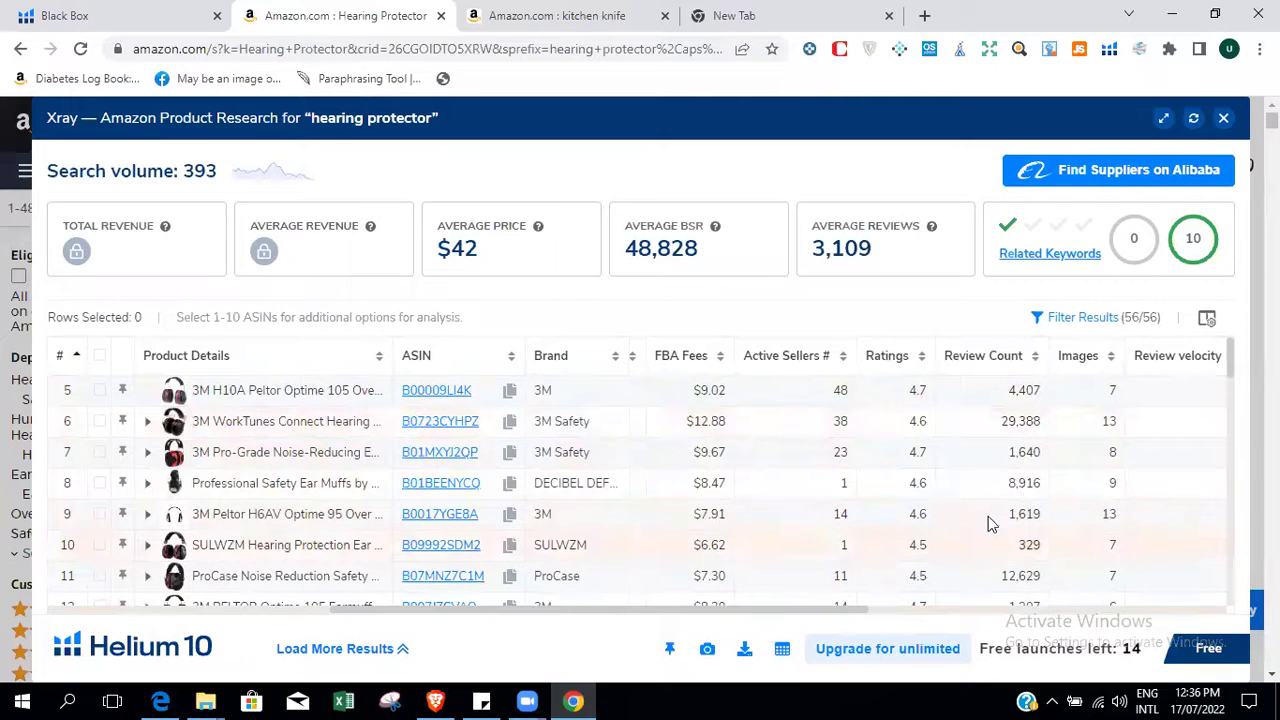
scroll(877, 465, right, 5)
scroll(877, 465, down, 1)
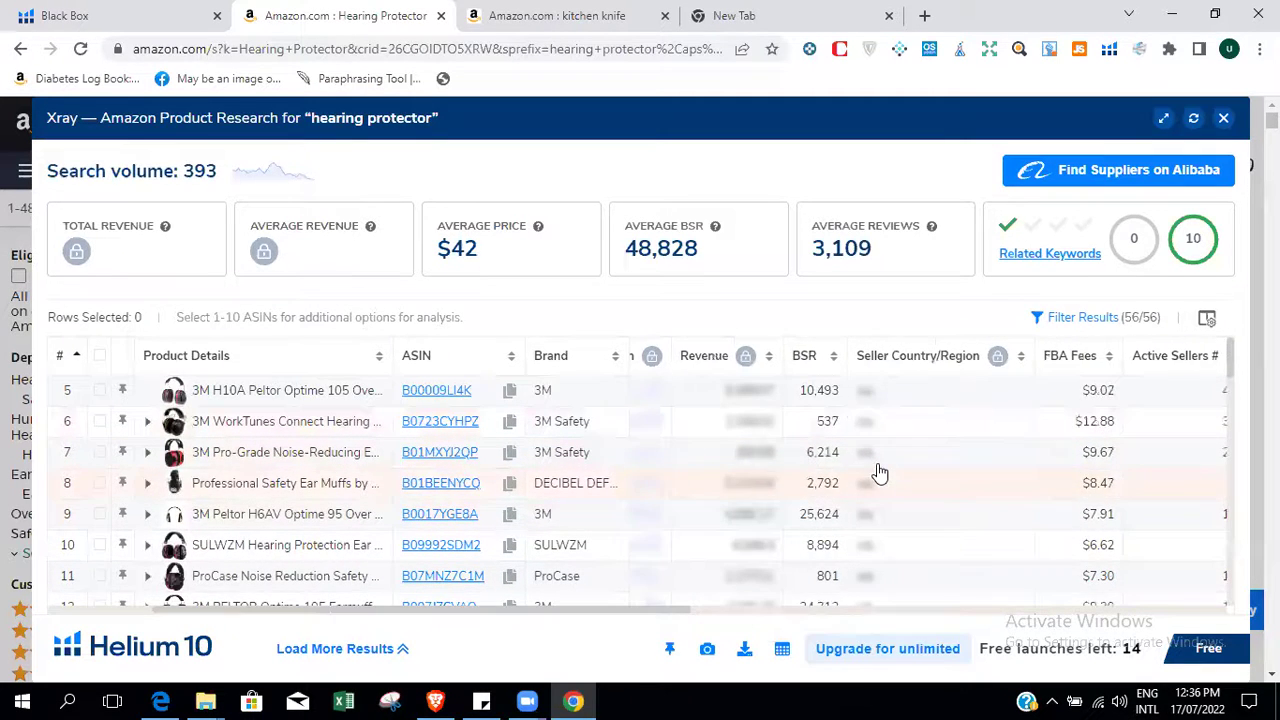
Review the Hearing Protector Xray columns for BSR, FBA fees, active sellers, ratings and review count down through the lower rows, and close Xray.
scroll(878, 470, left, 3)
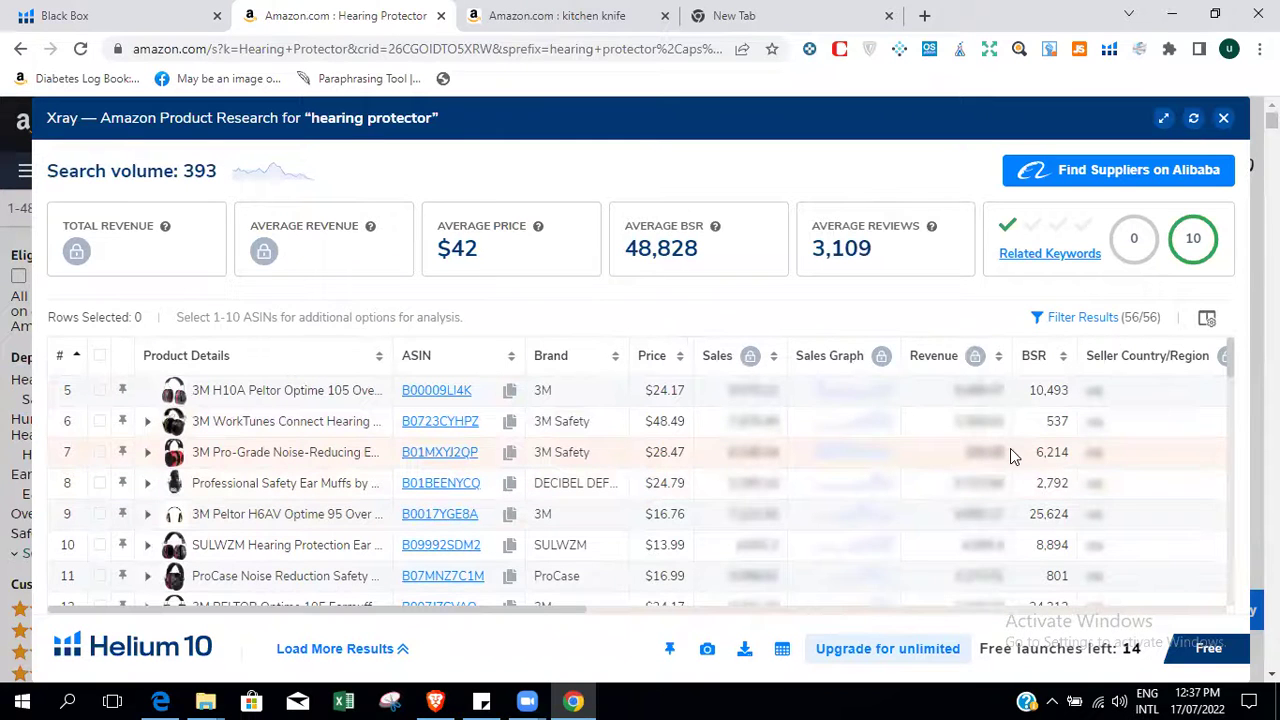
scroll(1010, 450, right, 5)
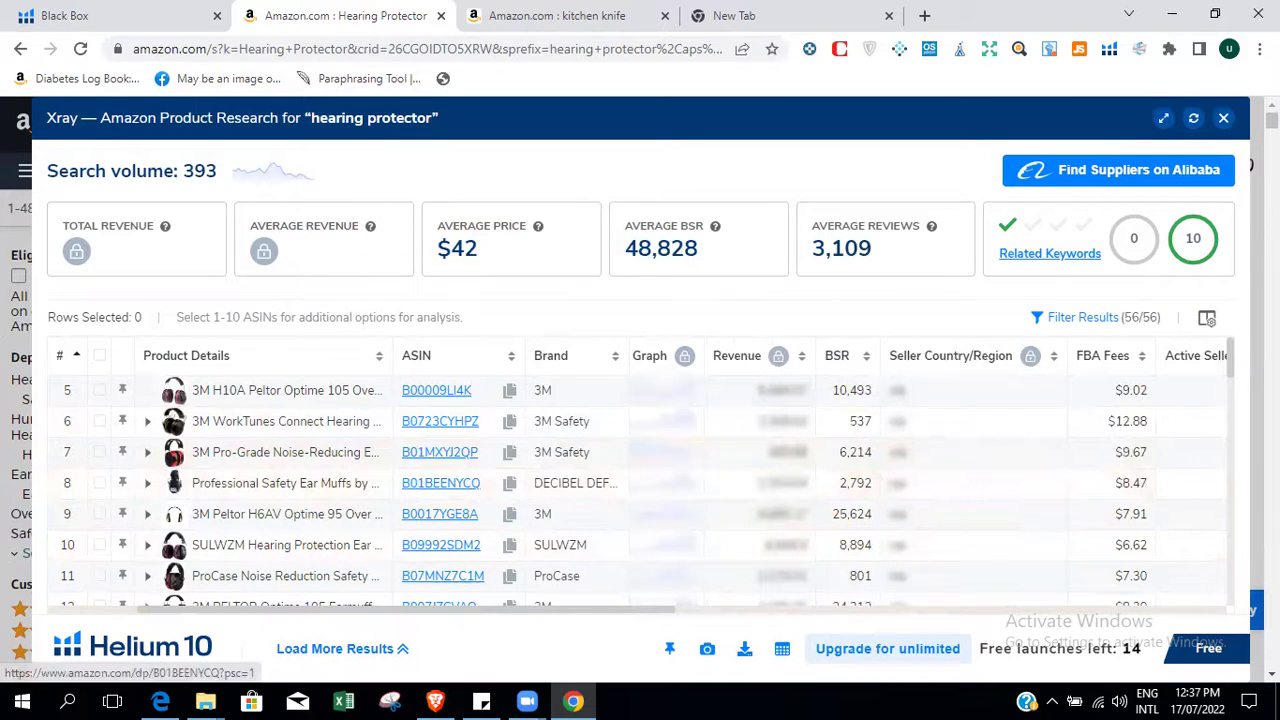
drag(1235, 373, 1214, 280)
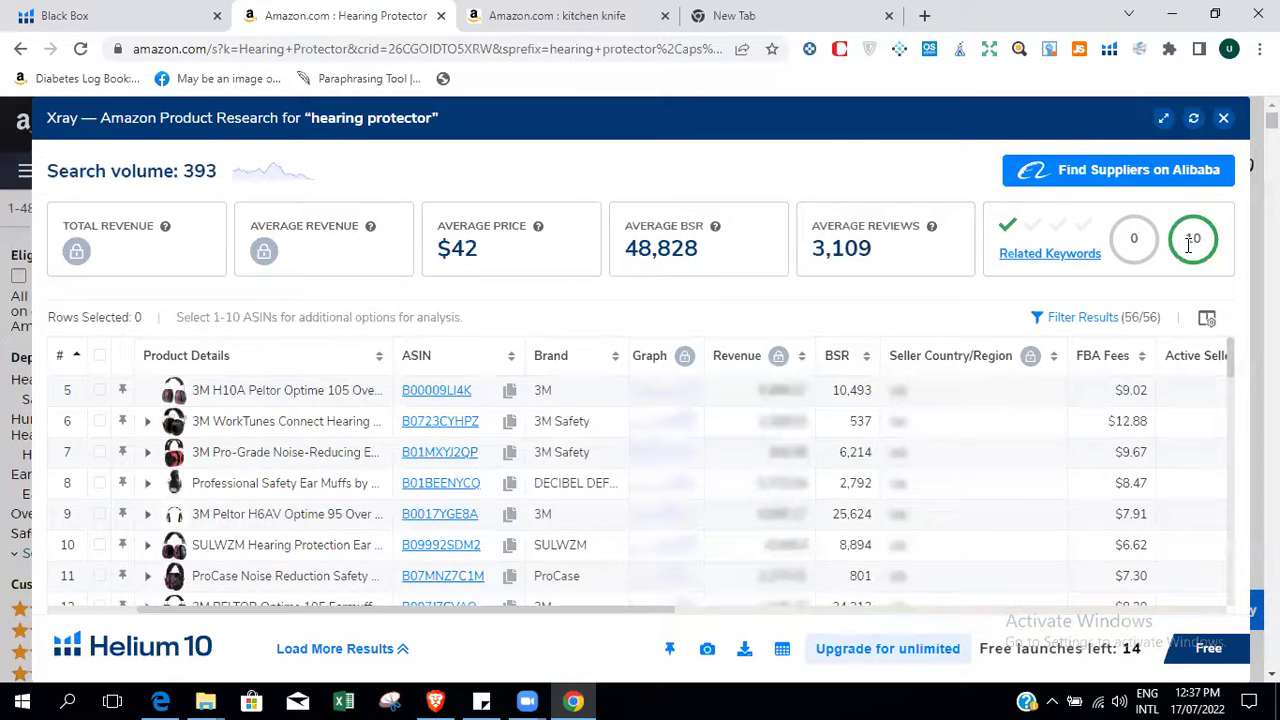
mouse_move(1191, 245)
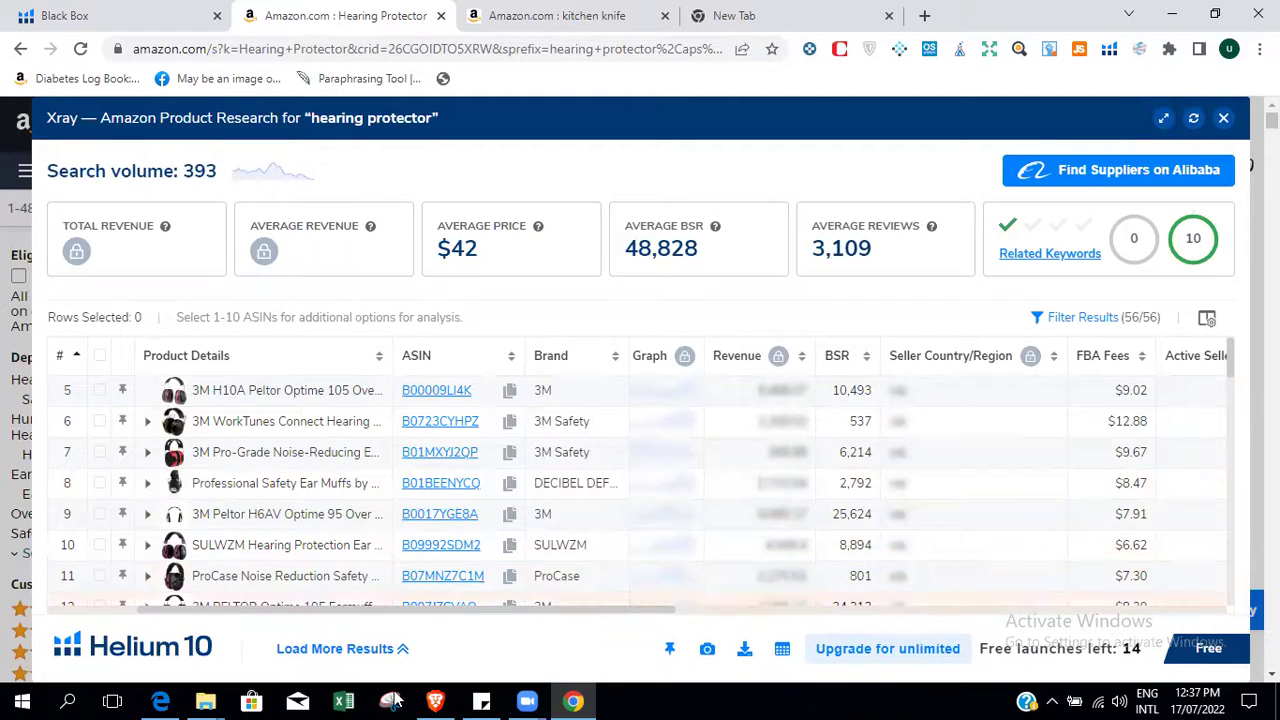
scroll(391, 700, right, 5)
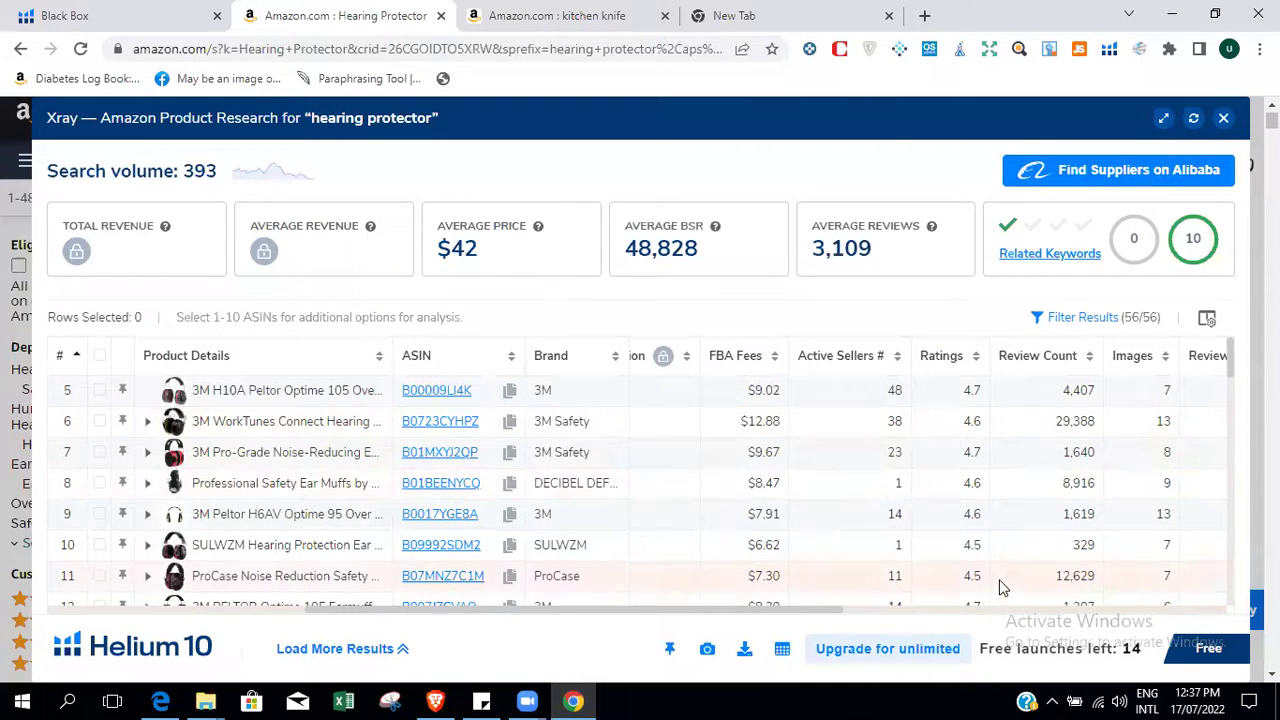
scroll(1079, 465, down, 1)
scroll(1080, 460, up, 1)
drag(369, 600, 675, 425)
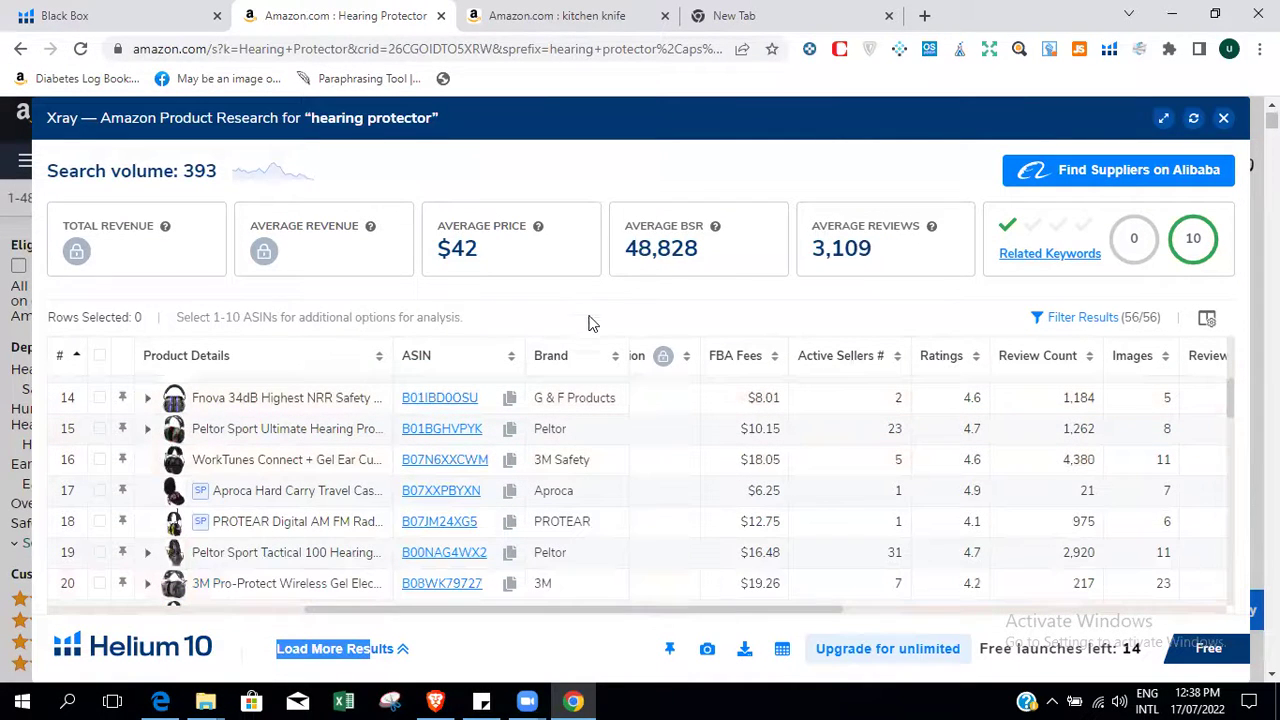
click(1224, 119)
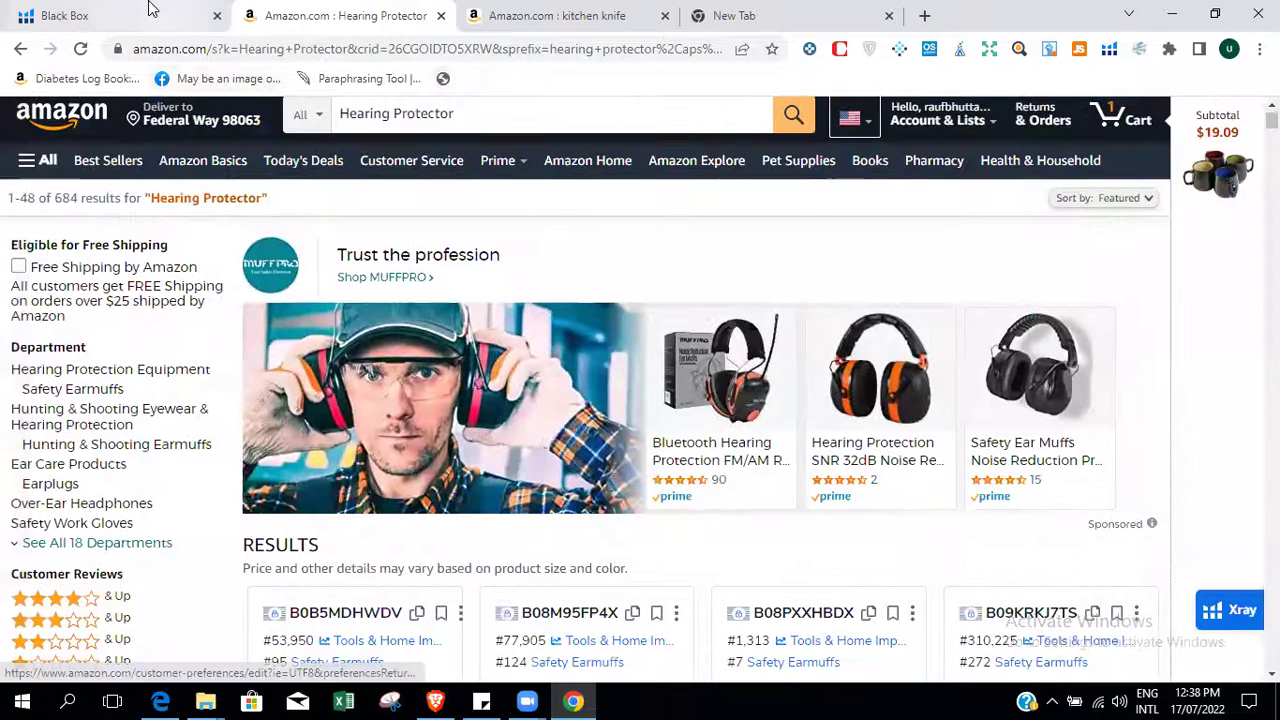
Return to the Black Box results and open the Amazon listing of the STAR BRITE Clear Plastic Restorer.
click(150, 10)
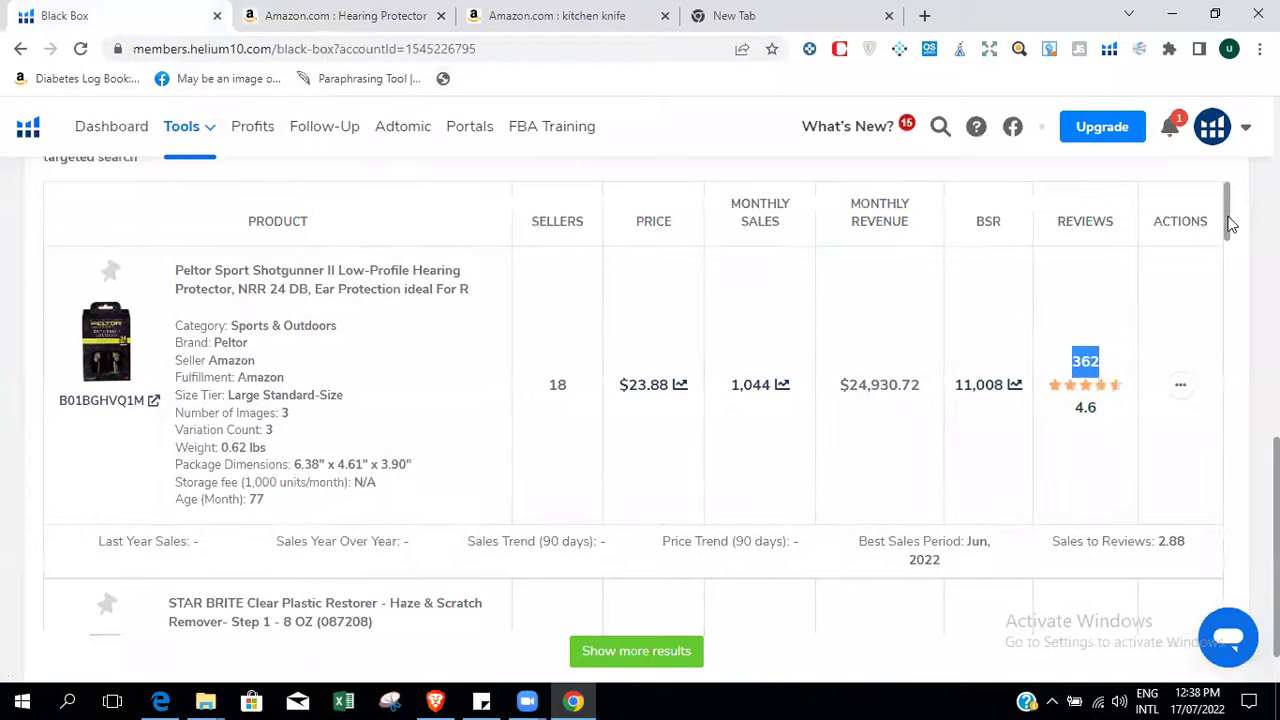
drag(1230, 225, 1237, 269)
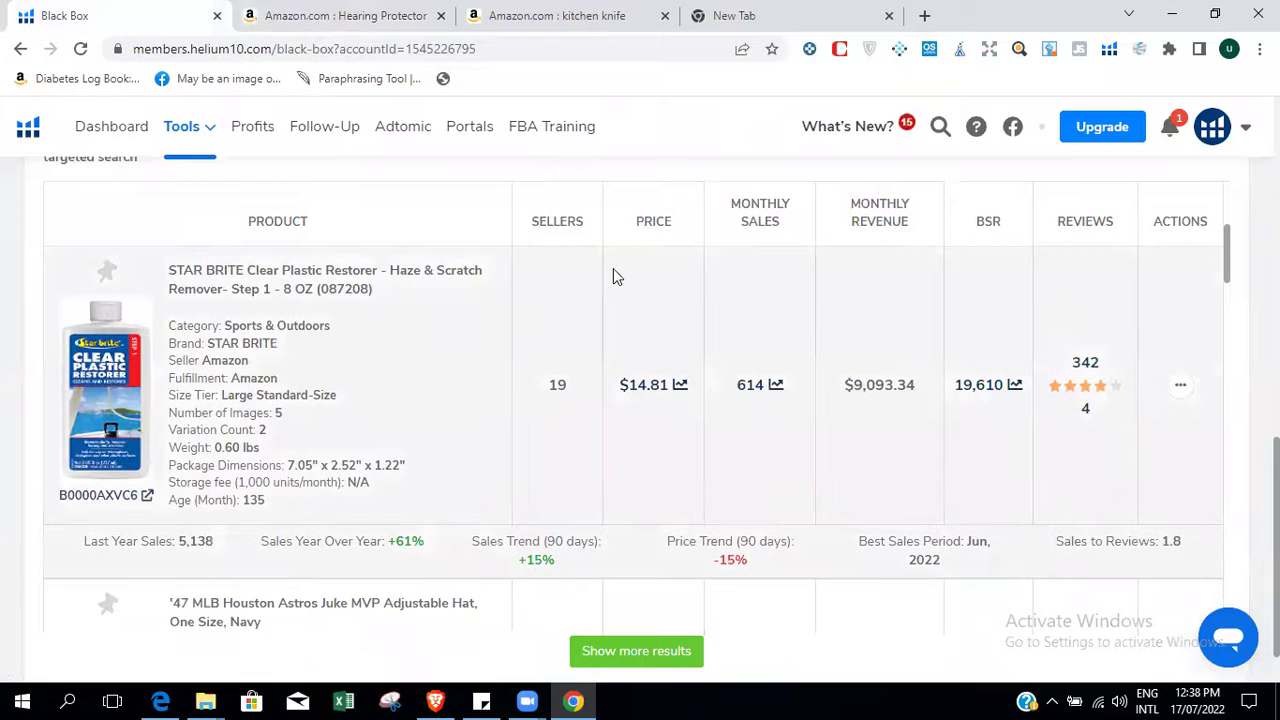
click(147, 497)
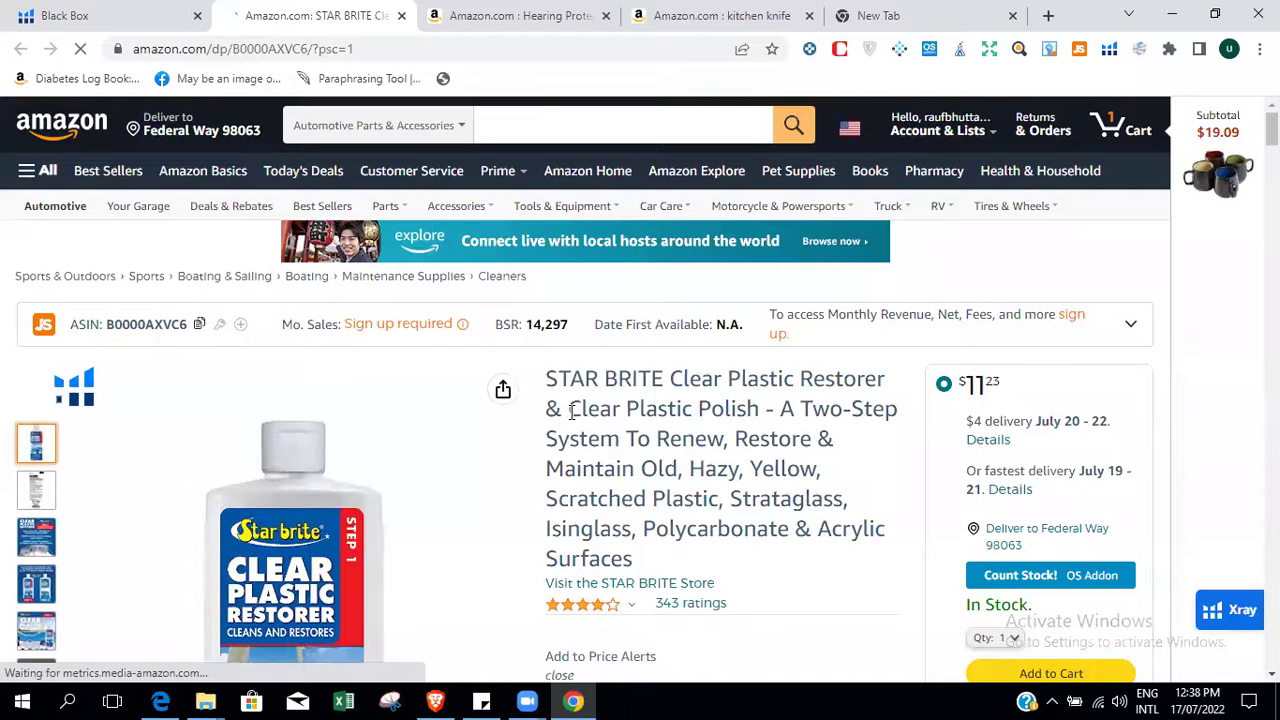
Copy the keyword "Clear Plastic Polish" from the listing title and search Amazon for it in place of Hearing Protector.
drag(568, 409, 762, 420)
key(ctrl+c)
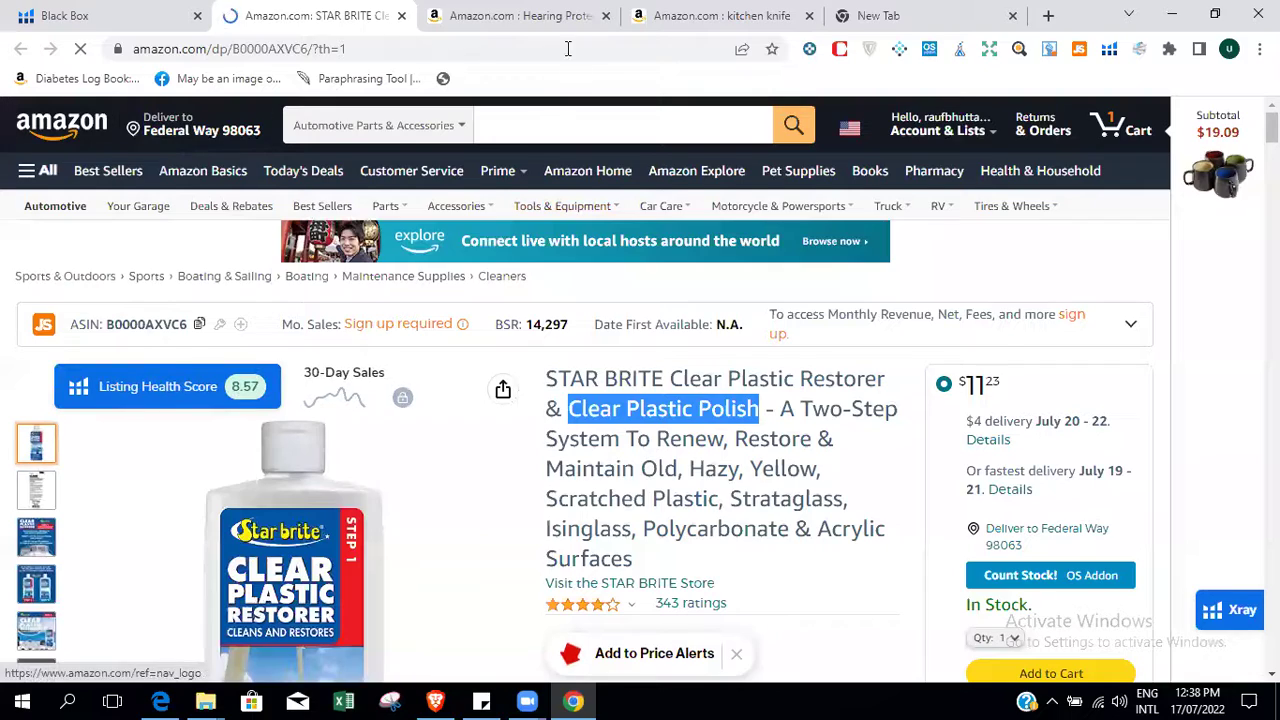
click(530, 10)
drag(489, 118, 335, 119)
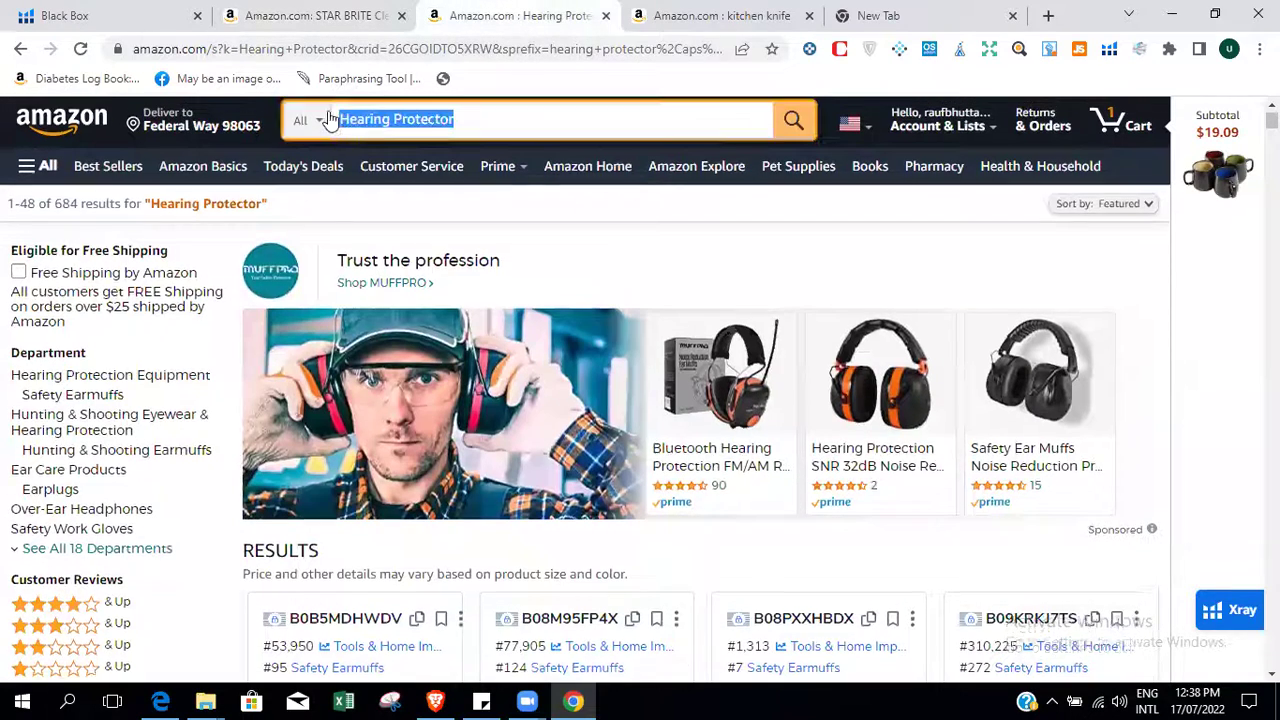
key(ctrl+v)
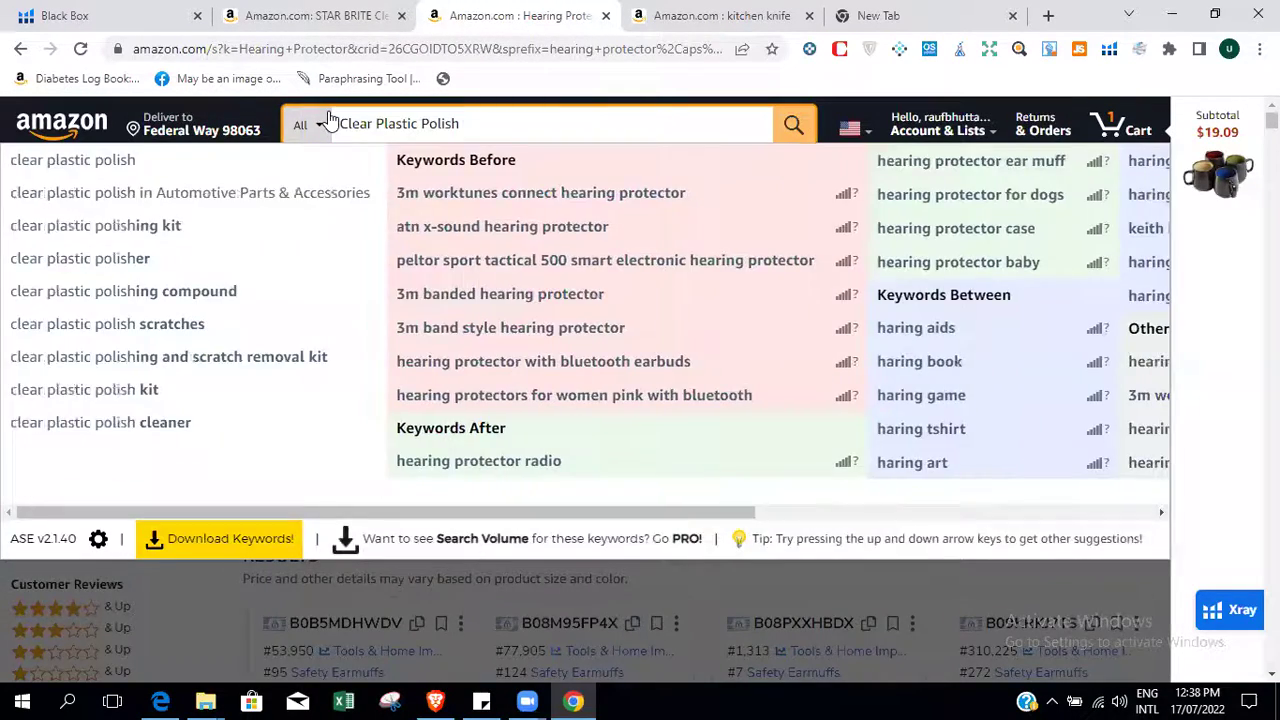
key(Return)
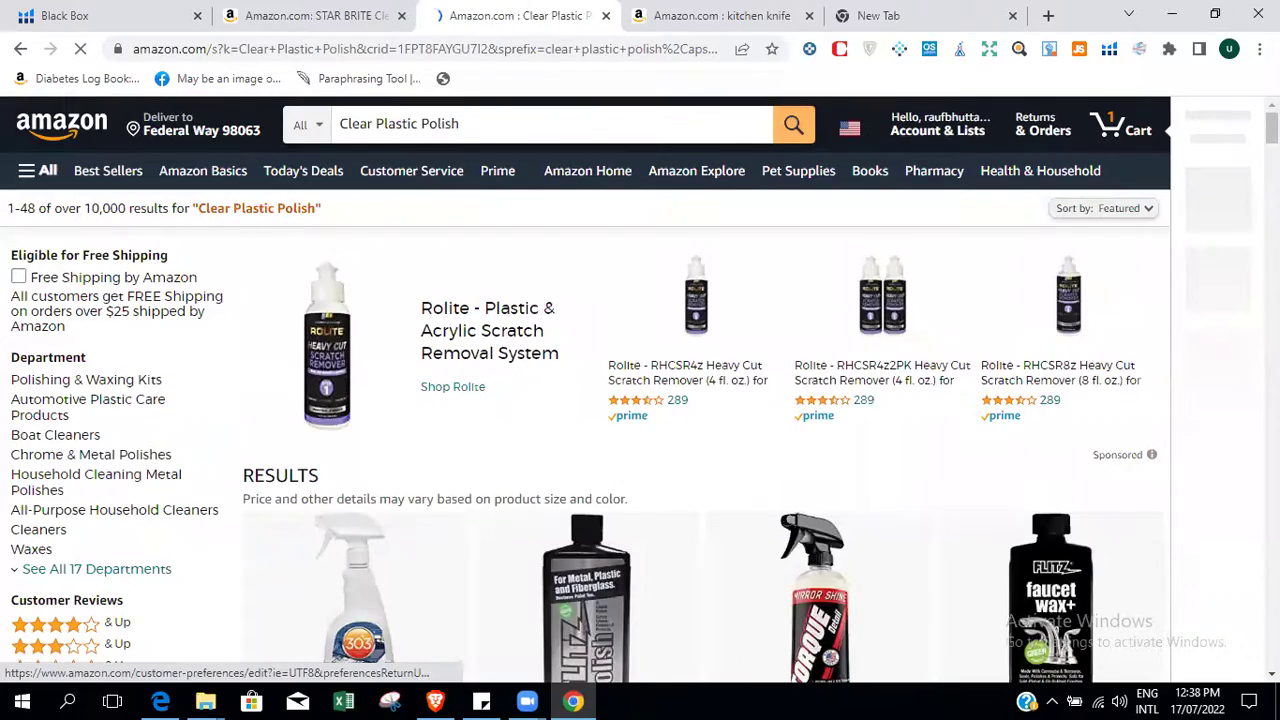
Skim the Clear Plastic Polish results for review counts and prices, and try running Helium 10 Xray on them.
scroll(665, 385, down, 4)
scroll(700, 390, down, 8)
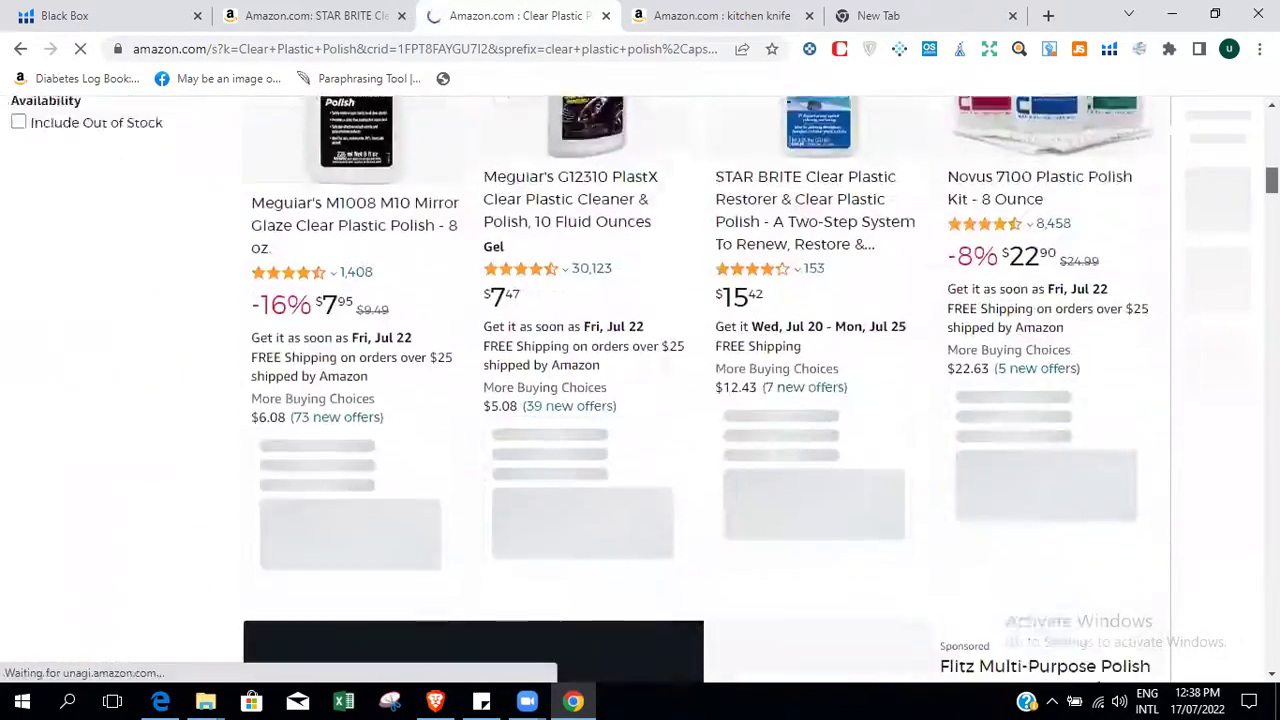
scroll(700, 390, up, 12)
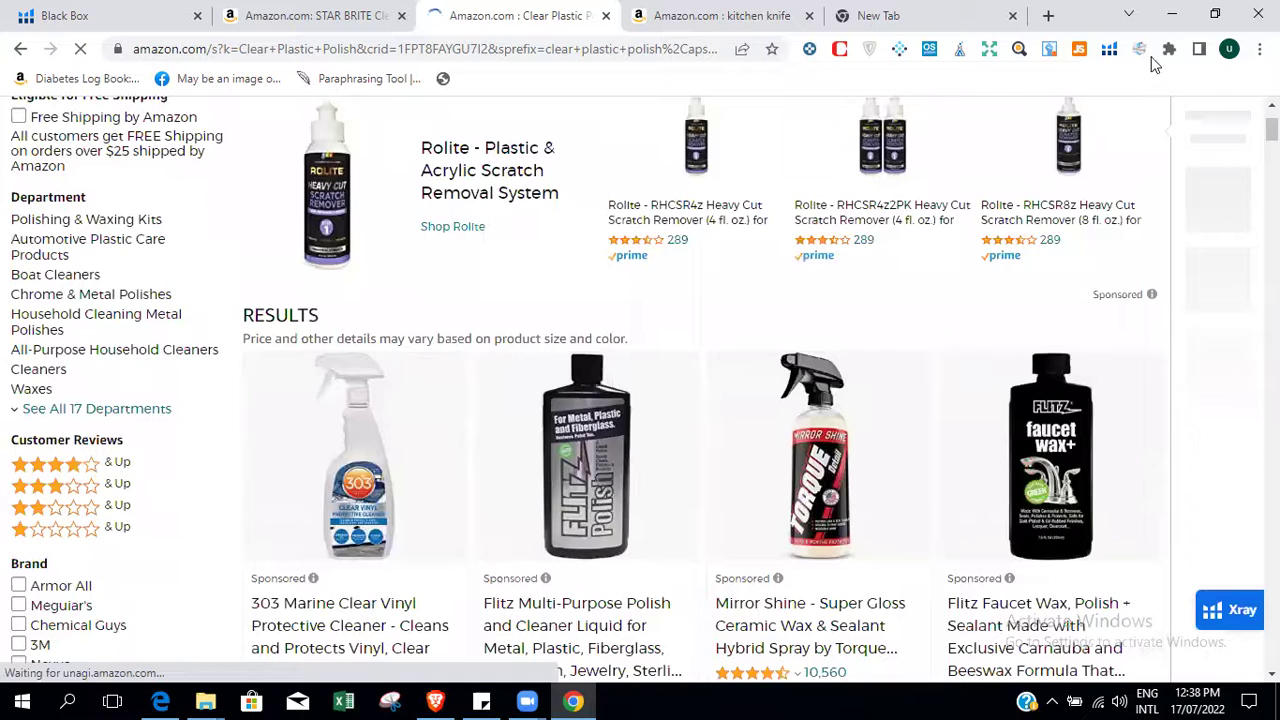
click(1110, 51)
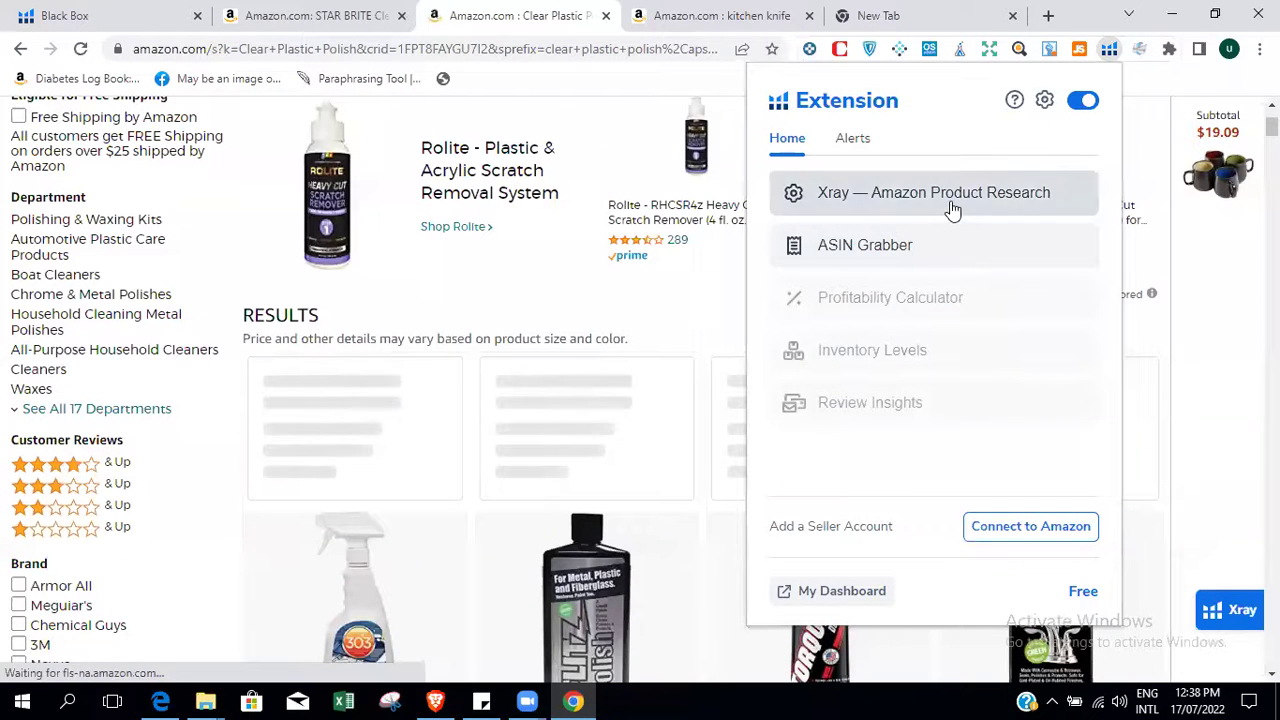
click(951, 207)
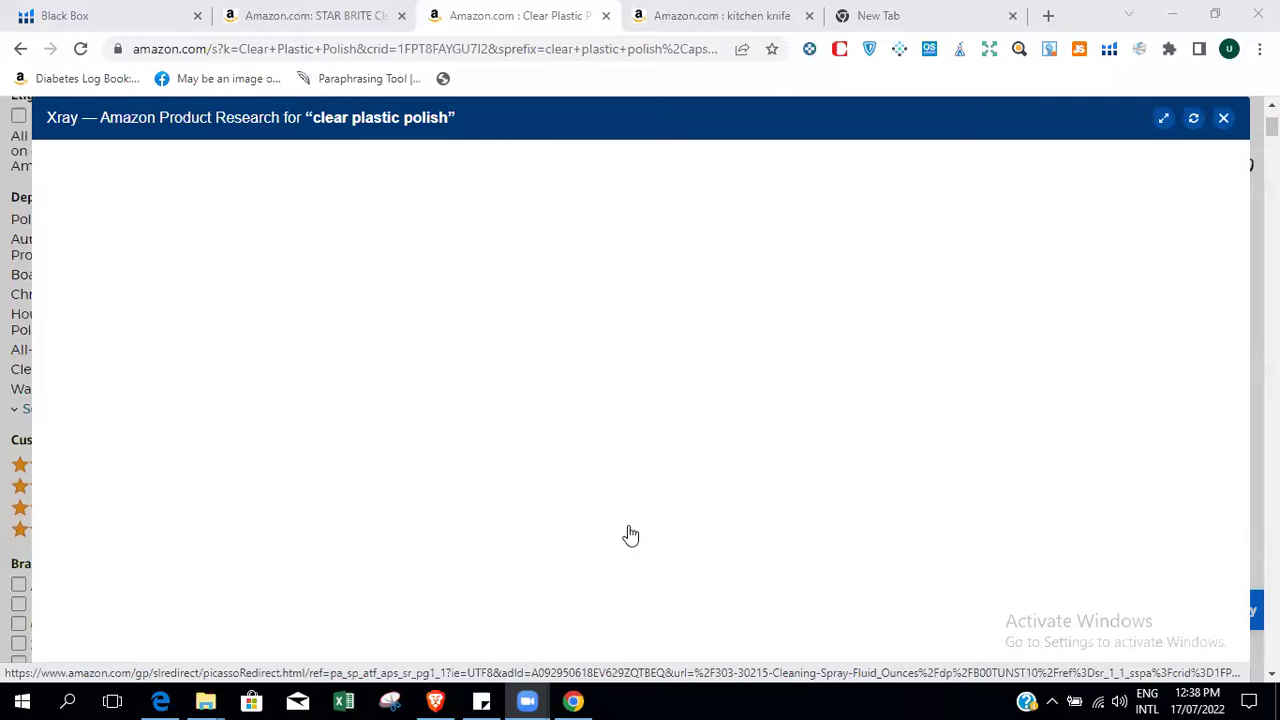
click(1223, 118)
Return to Black Box, recheck the search filters, and open the Amazon listing of the '47 MLB Houston Astros Juke MVP Adjustable Hat.
click(66, 15)
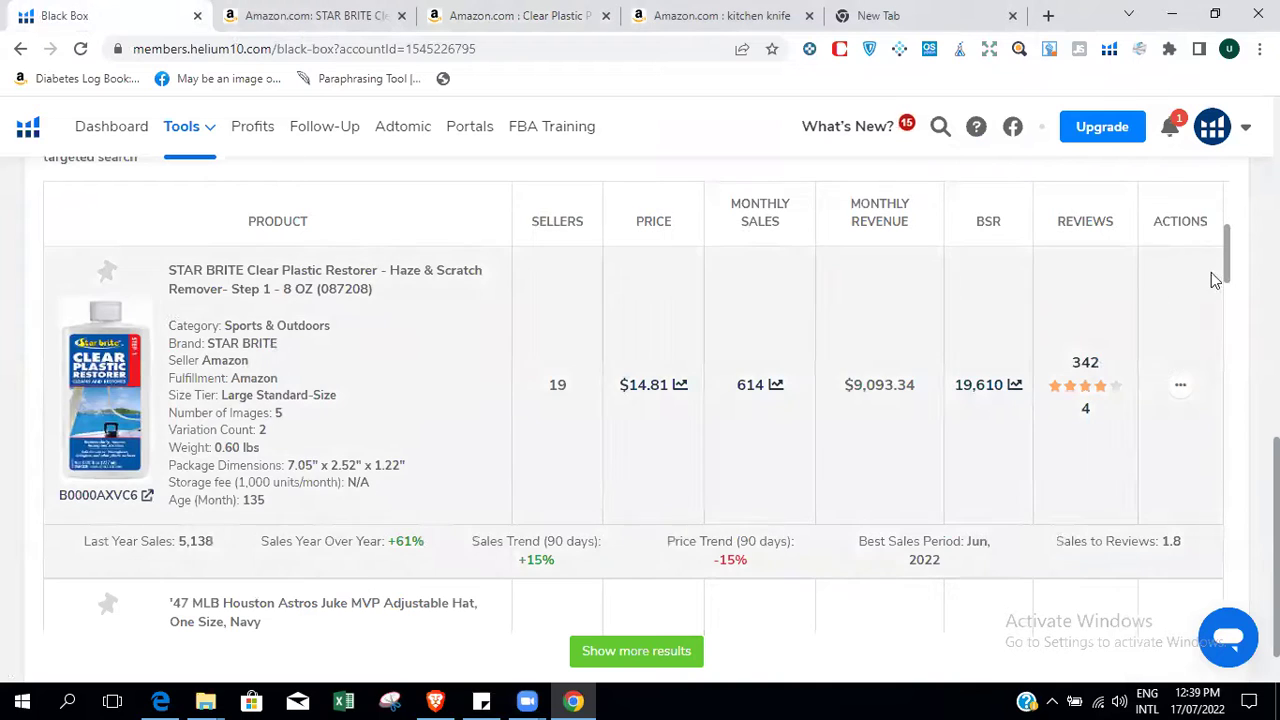
scroll(640, 400, up, 10)
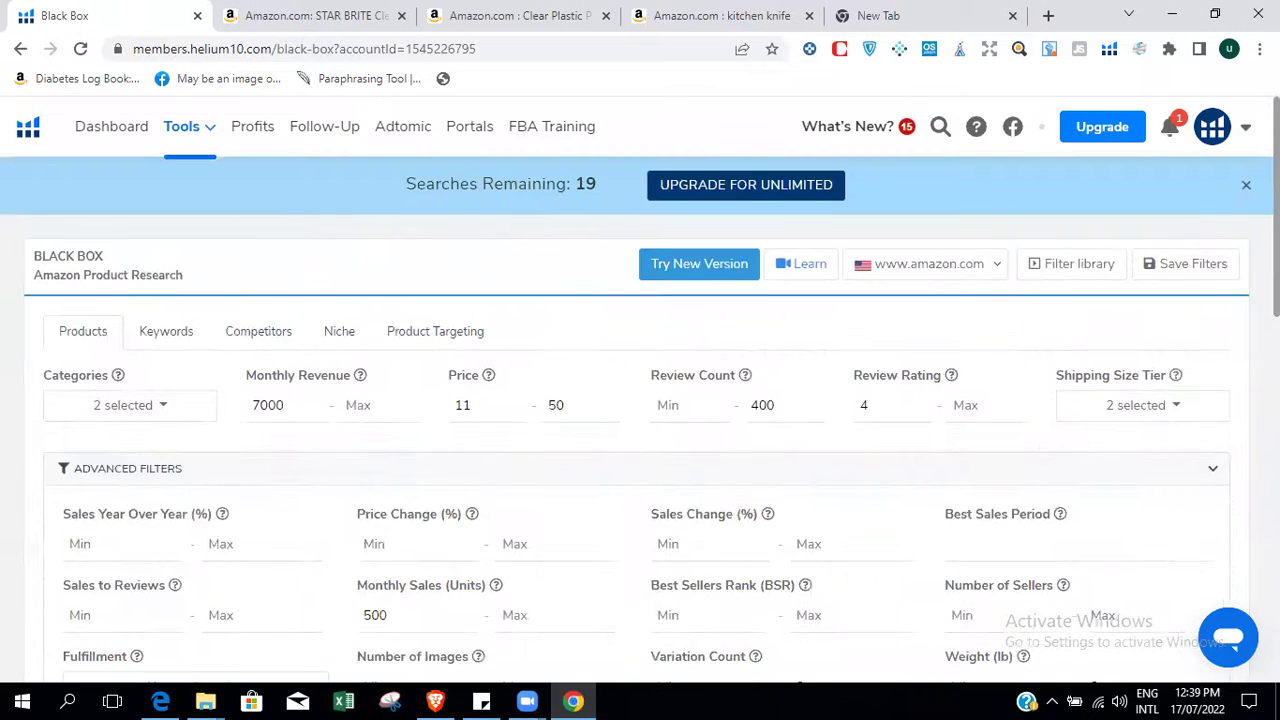
scroll(640, 400, down, 1)
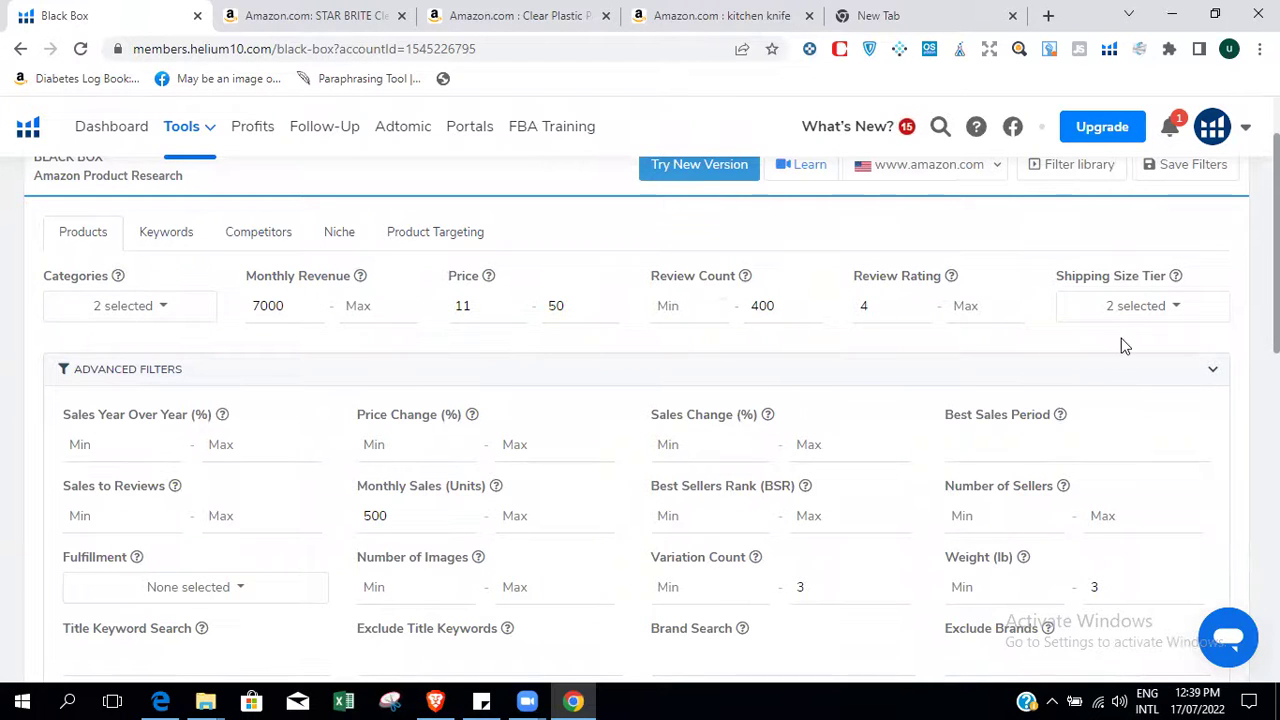
scroll(1123, 345, down, 10)
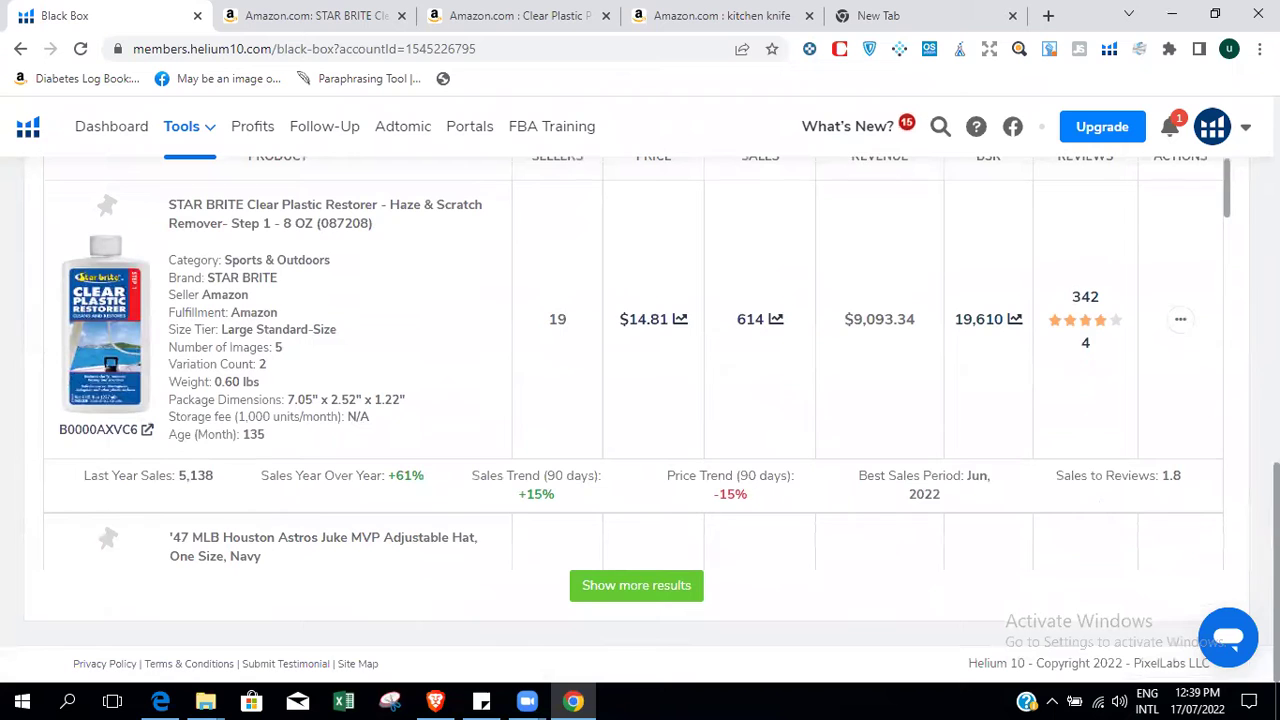
mouse_move(1231, 214)
mouse_down()
mouse_move(1246, 269)
mouse_move(1246, 233)
mouse_up()
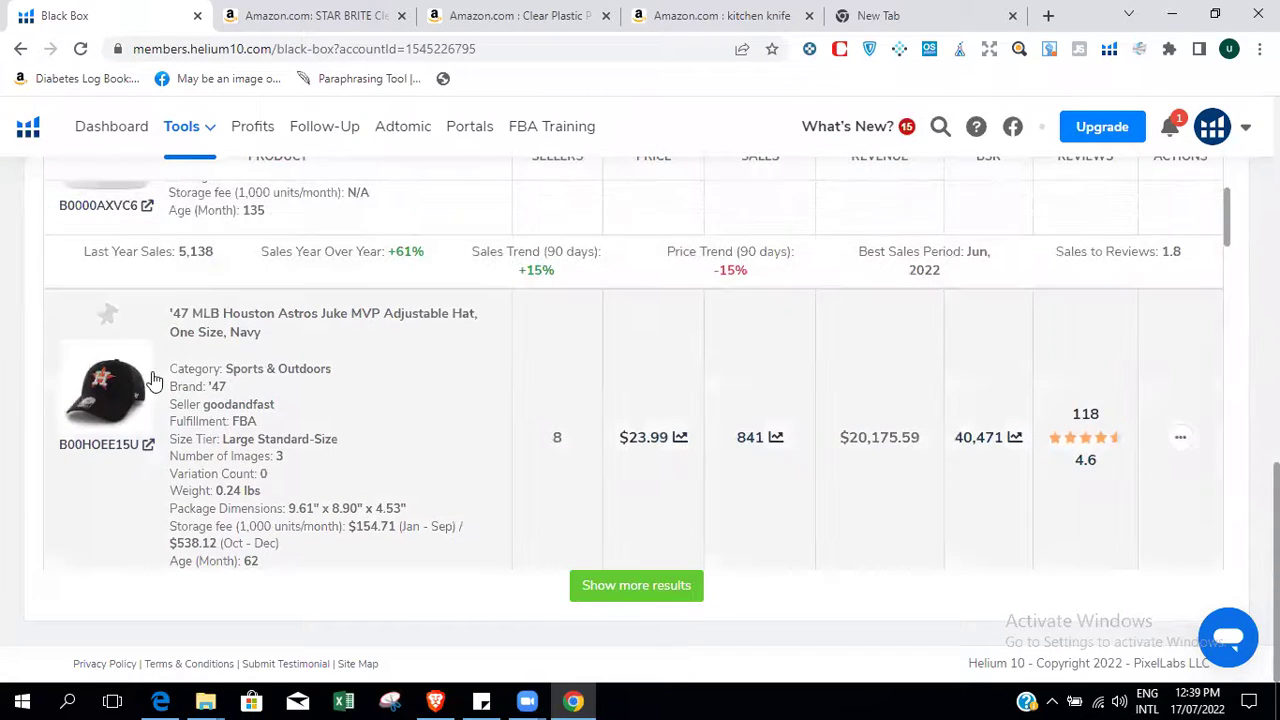
click(148, 445)
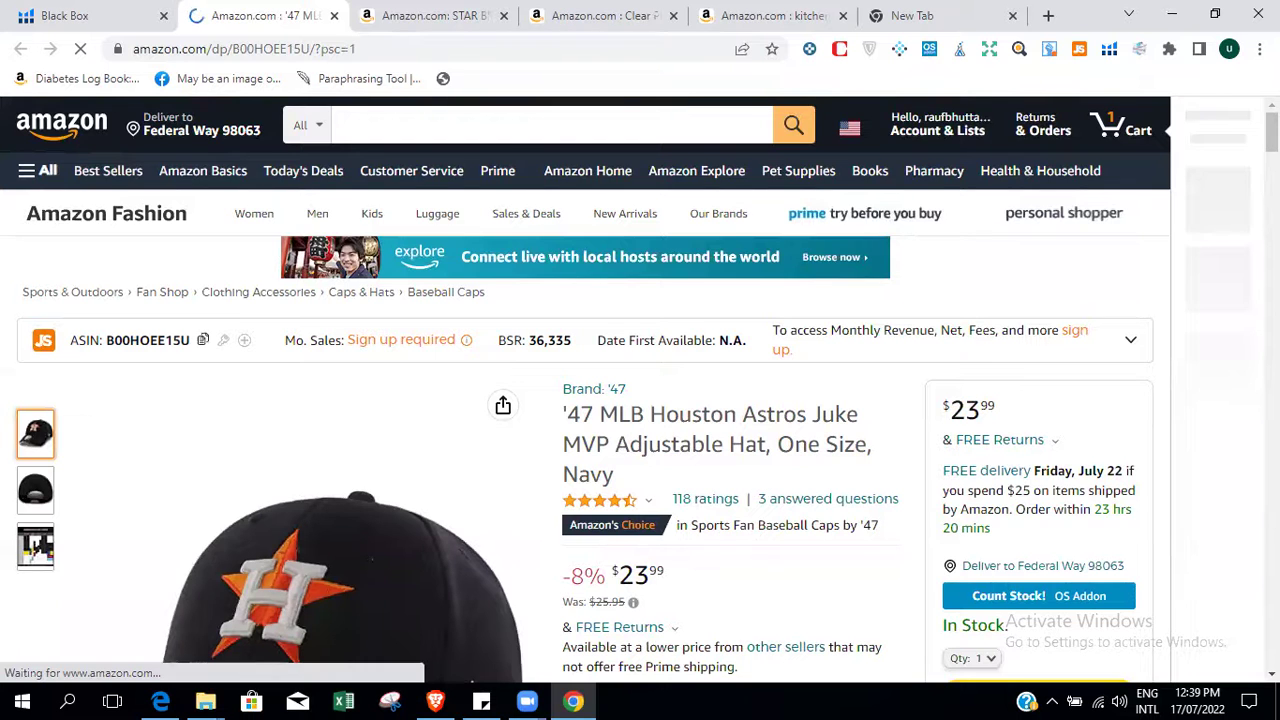
Copy the keyword "Adjustable Hat" from the listing title and search Amazon for it in place of Clear Plastic Polish.
scroll(623, 305, down, 2)
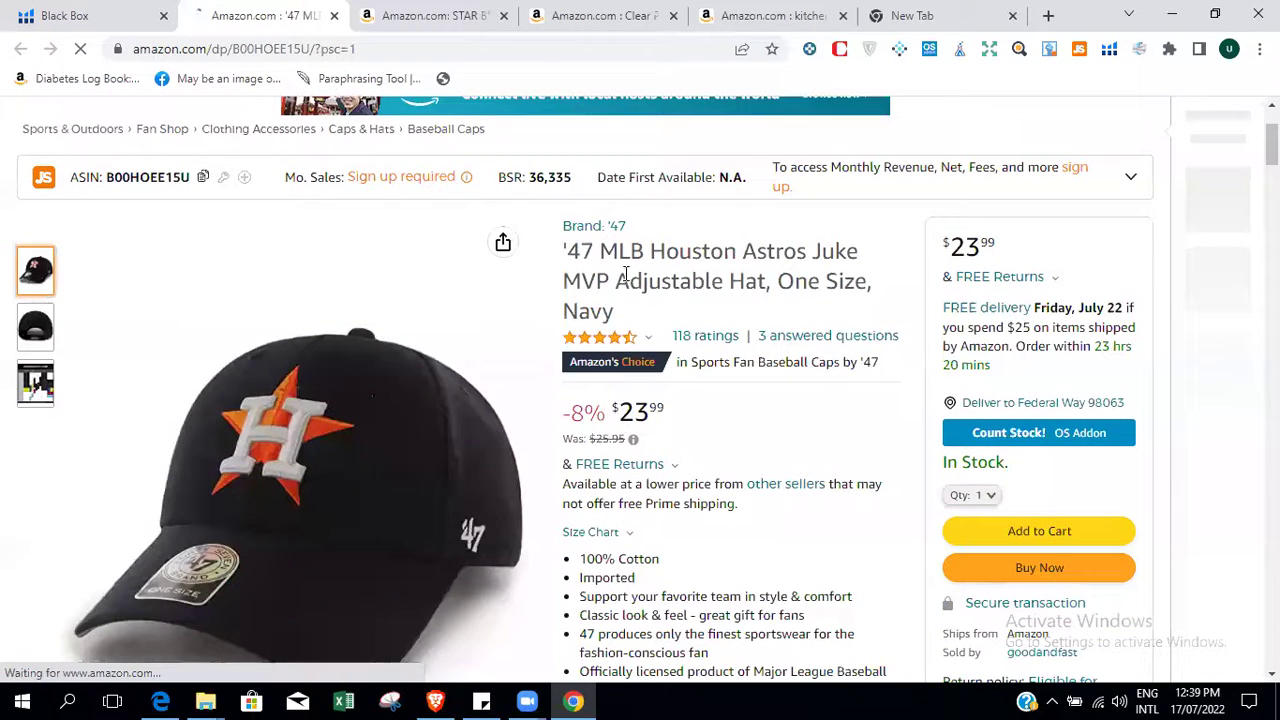
drag(621, 283, 766, 283)
key(ctrl+c)
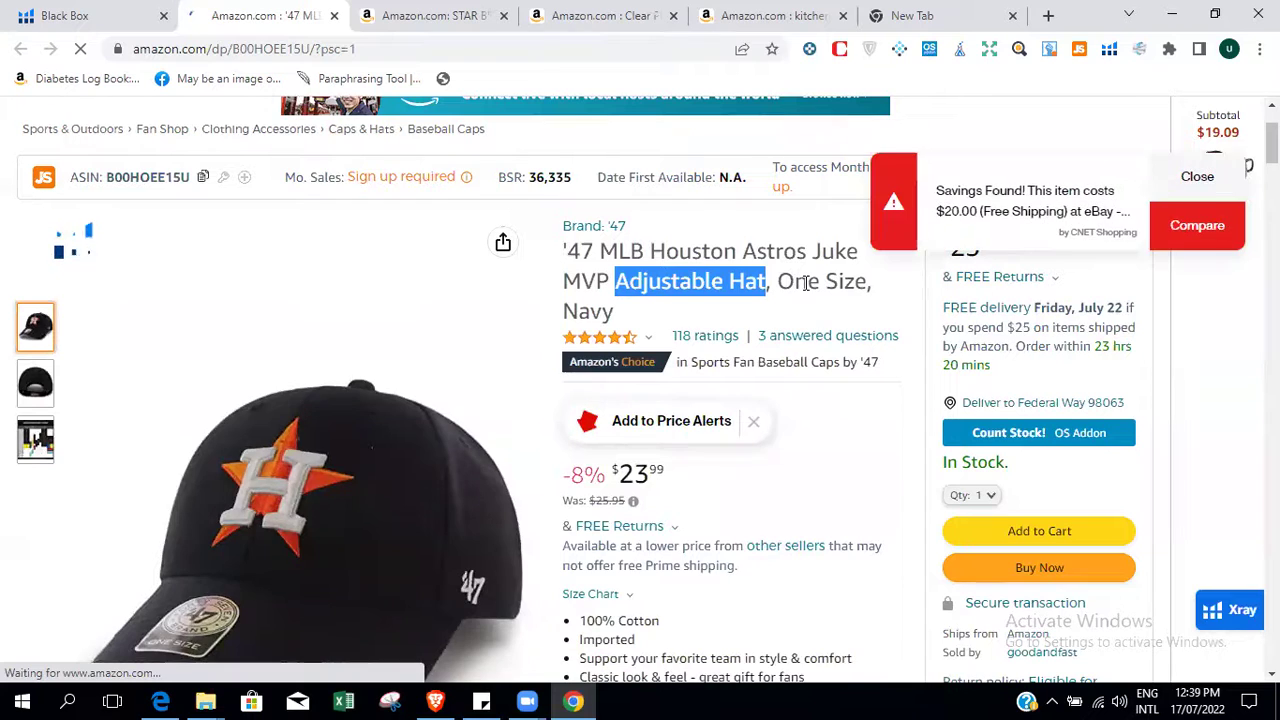
click(583, 10)
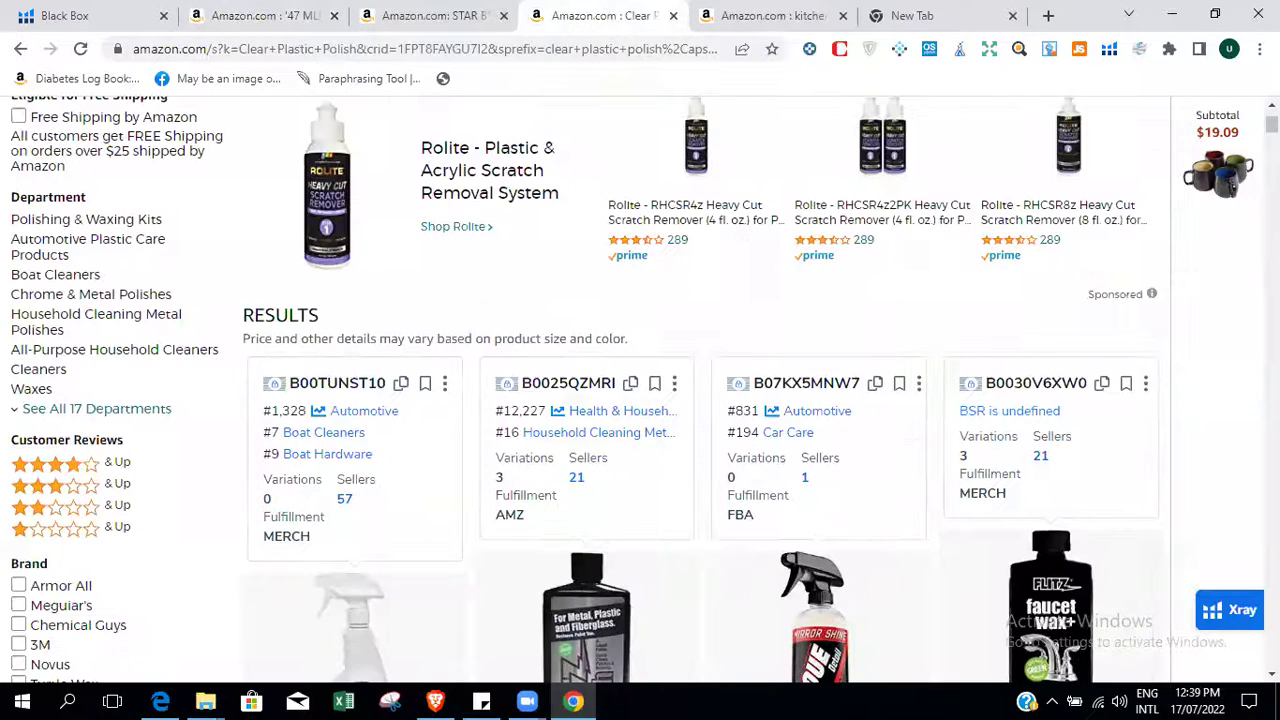
scroll(540, 150, up, 2)
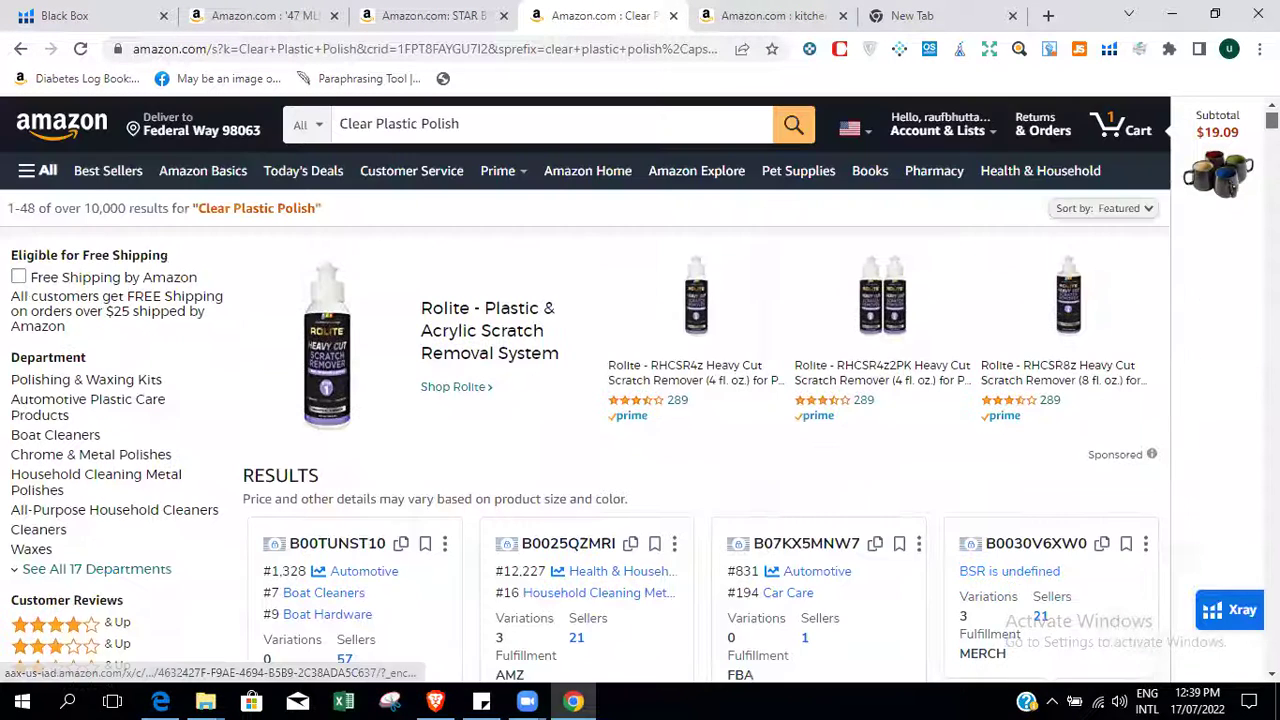
click(480, 118)
key(ctrl+v)
key(Return)
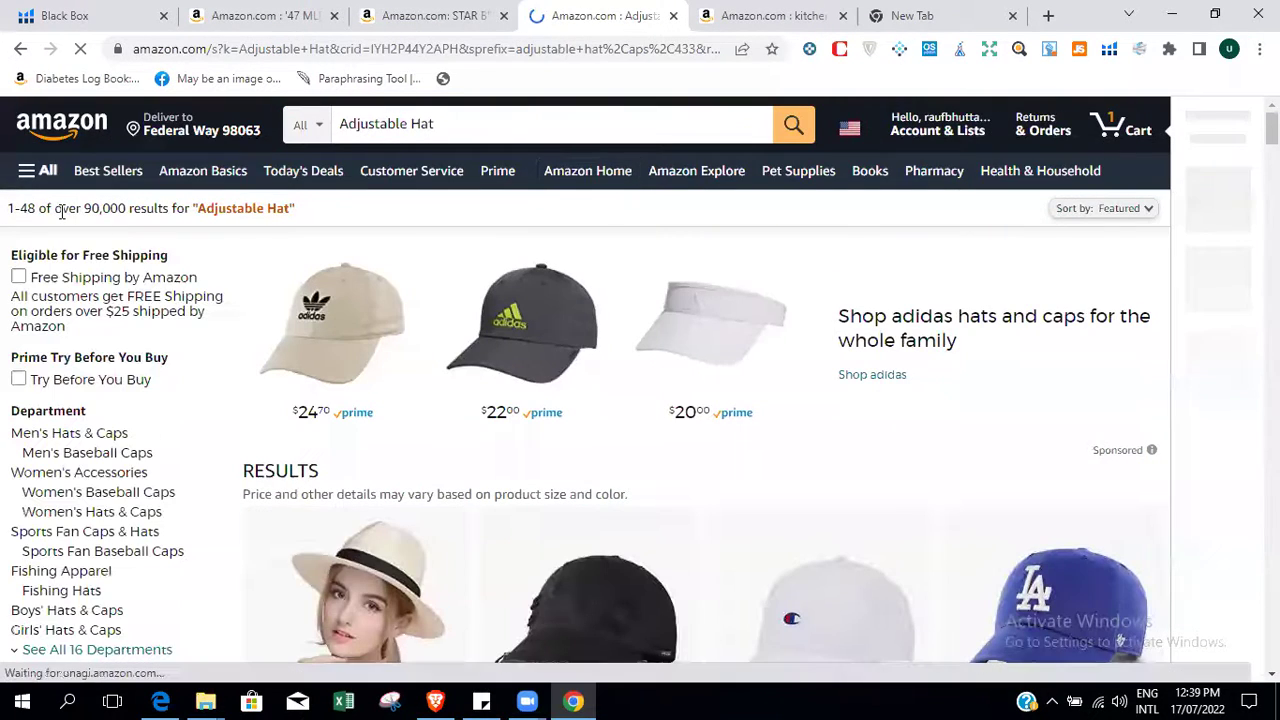
Examine the Adjustable Hat result count and the listed products' review counts and prices.
drag(80, 208, 141, 210)
scroll(640, 400, down, 15)
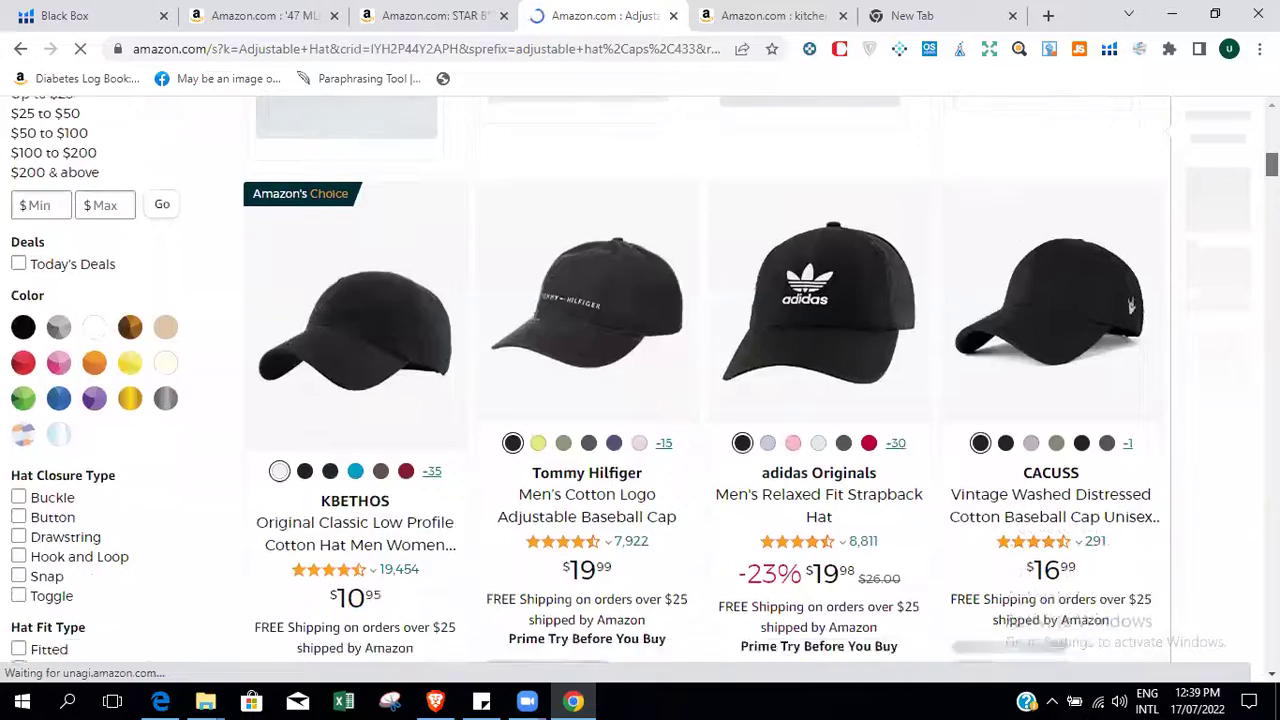
scroll(640, 400, down, 5)
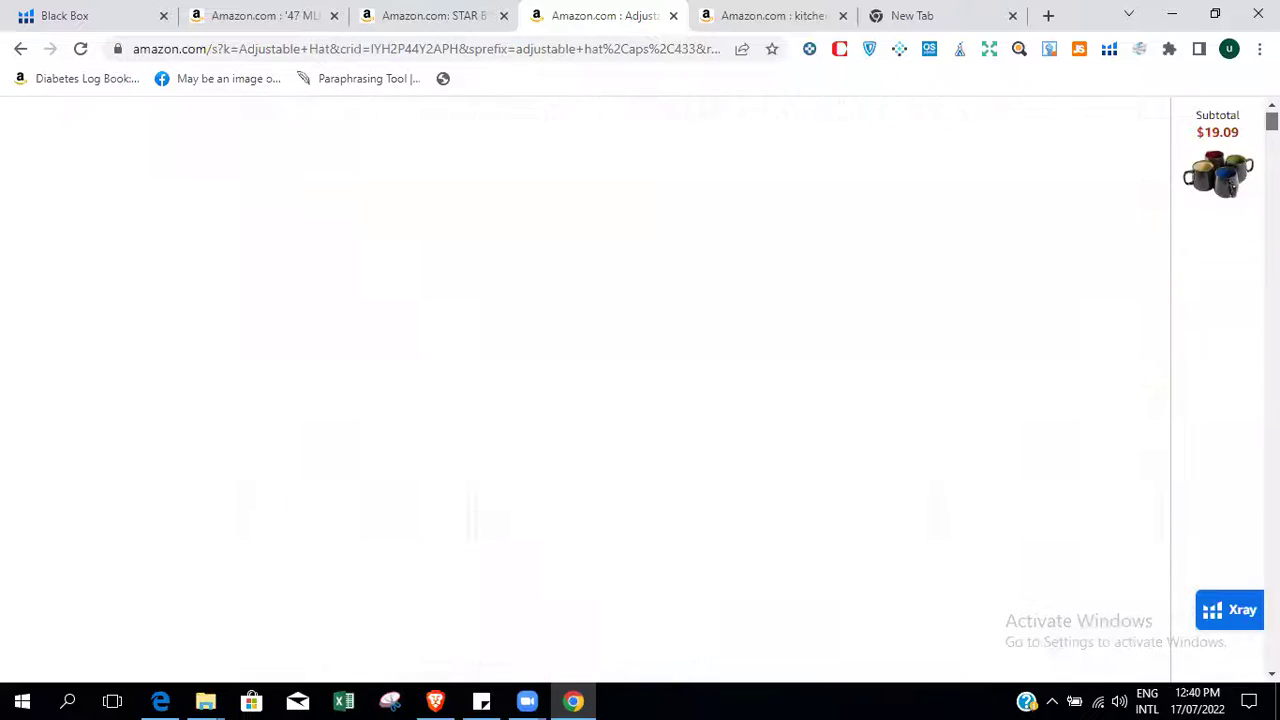
Check the Helium 10 extension for Xray on the Adjustable Hat search, and look over the leading products again.
click(1108, 48)
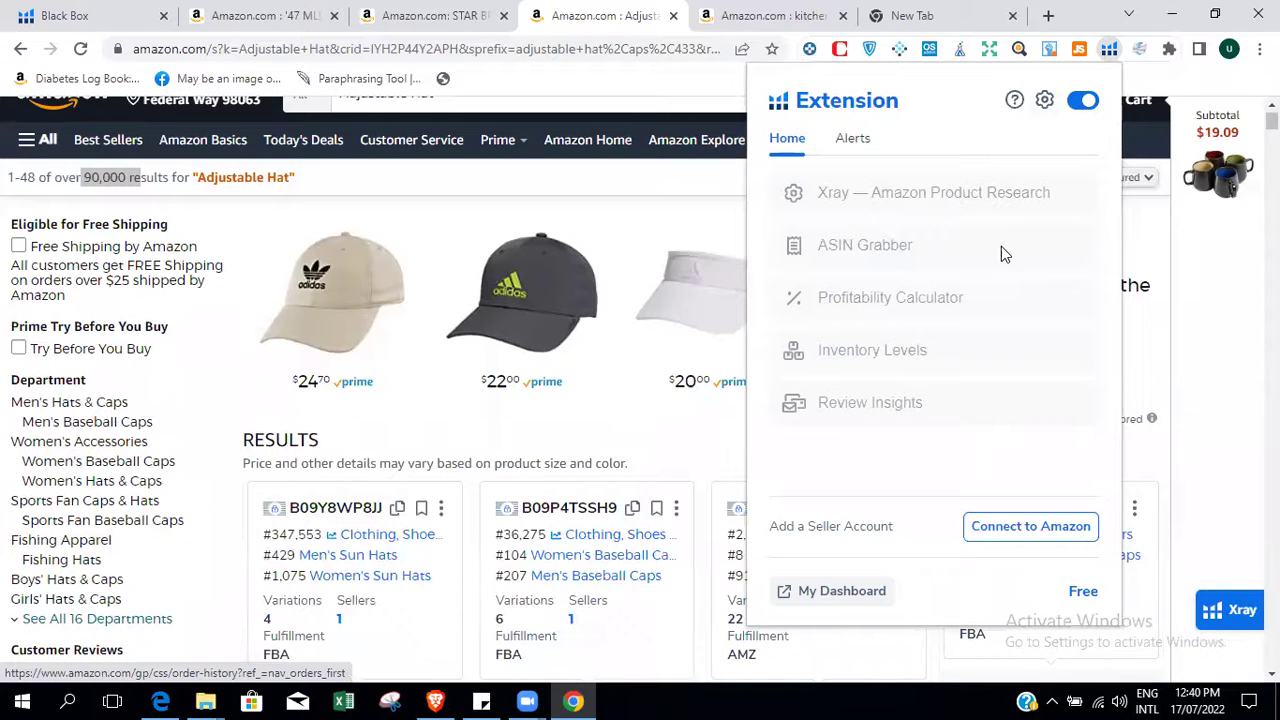
click(1230, 271)
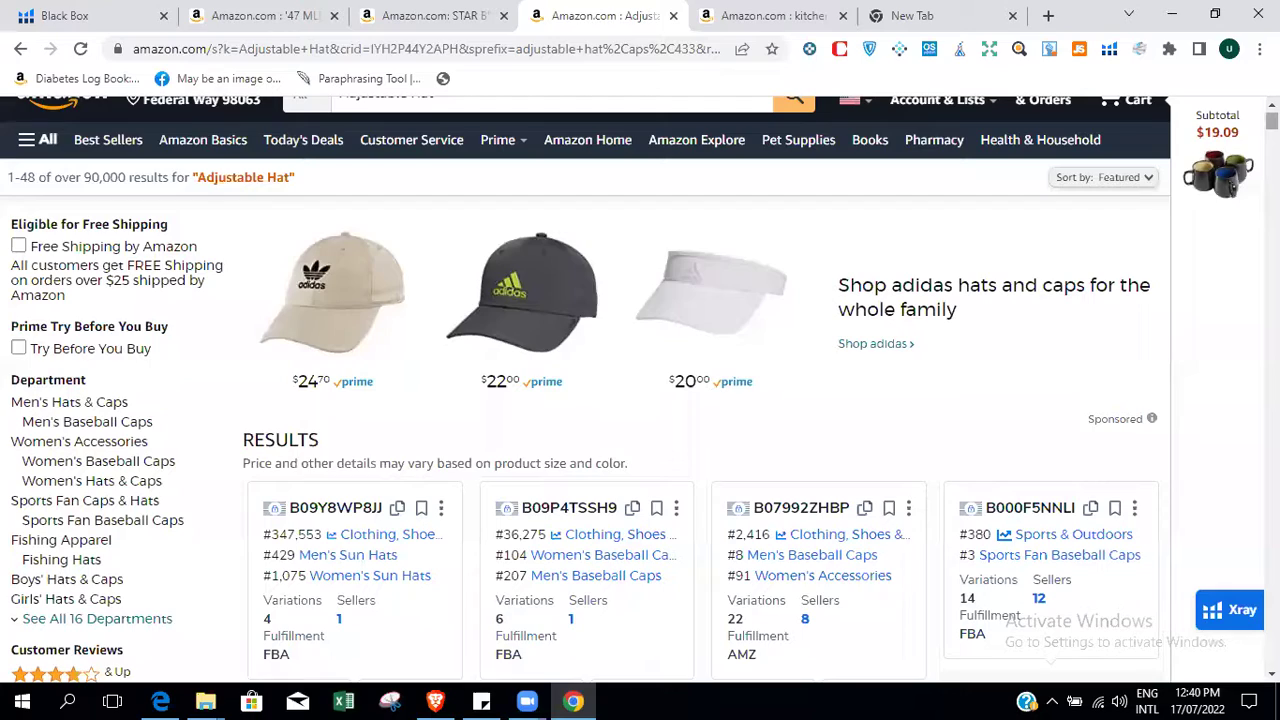
scroll(640, 390, down, 2)
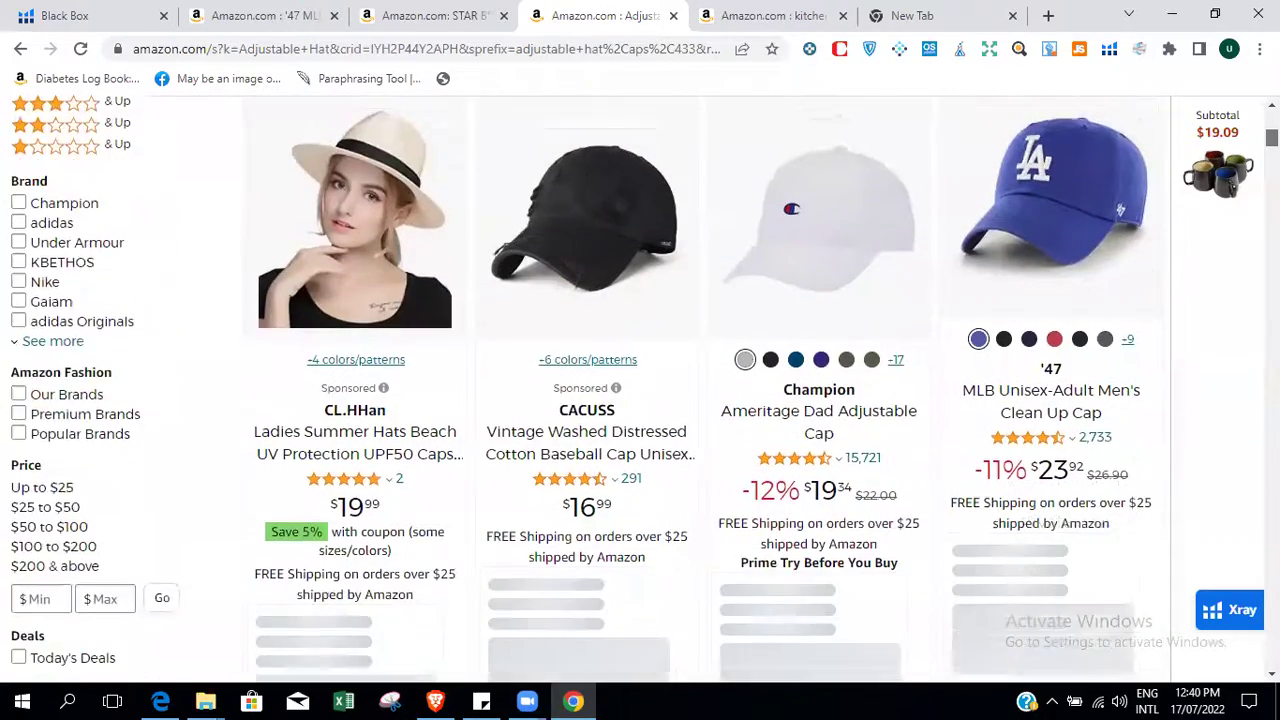
scroll(640, 390, up, 8)
scroll(586, 390, down, 1)
scroll(586, 390, up, 1)
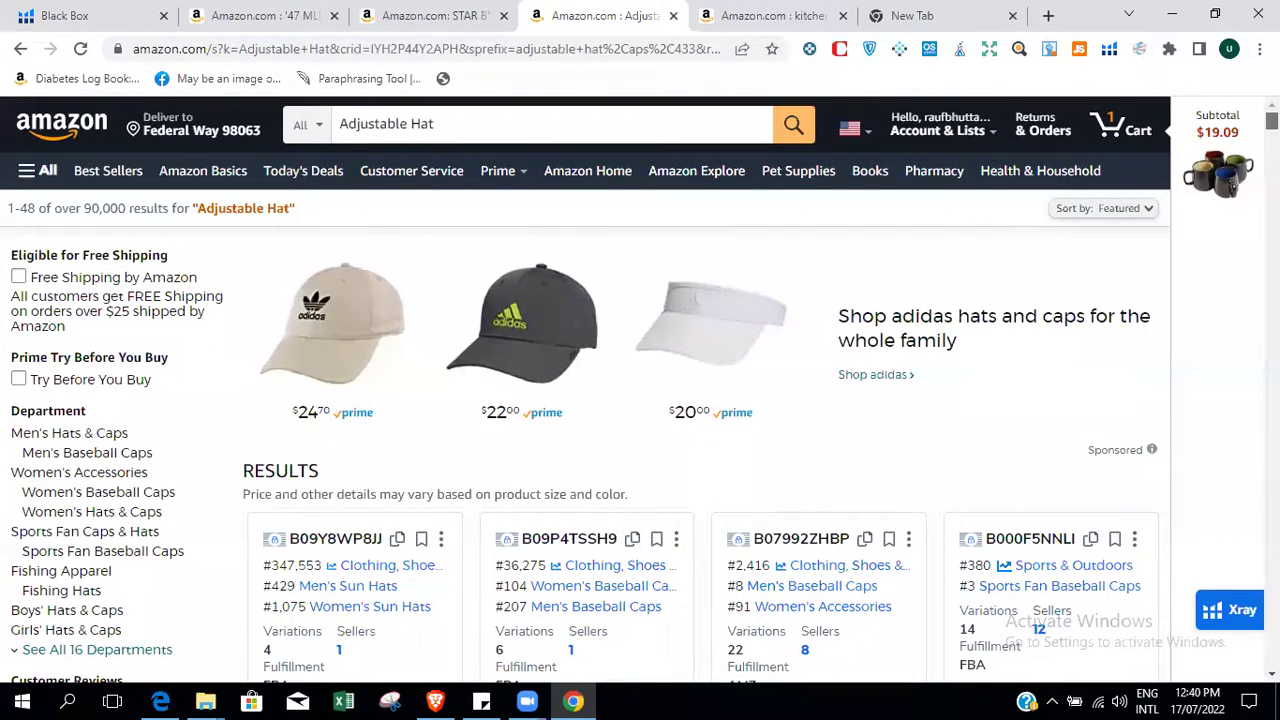
Return to the Black Box results and open the Amazon listing of the 3M Command Decorating Clips, Clear, 60-Clip - 3 Pack.
scroll(640, 390, down, 2)
scroll(640, 390, up, 2)
click(110, 15)
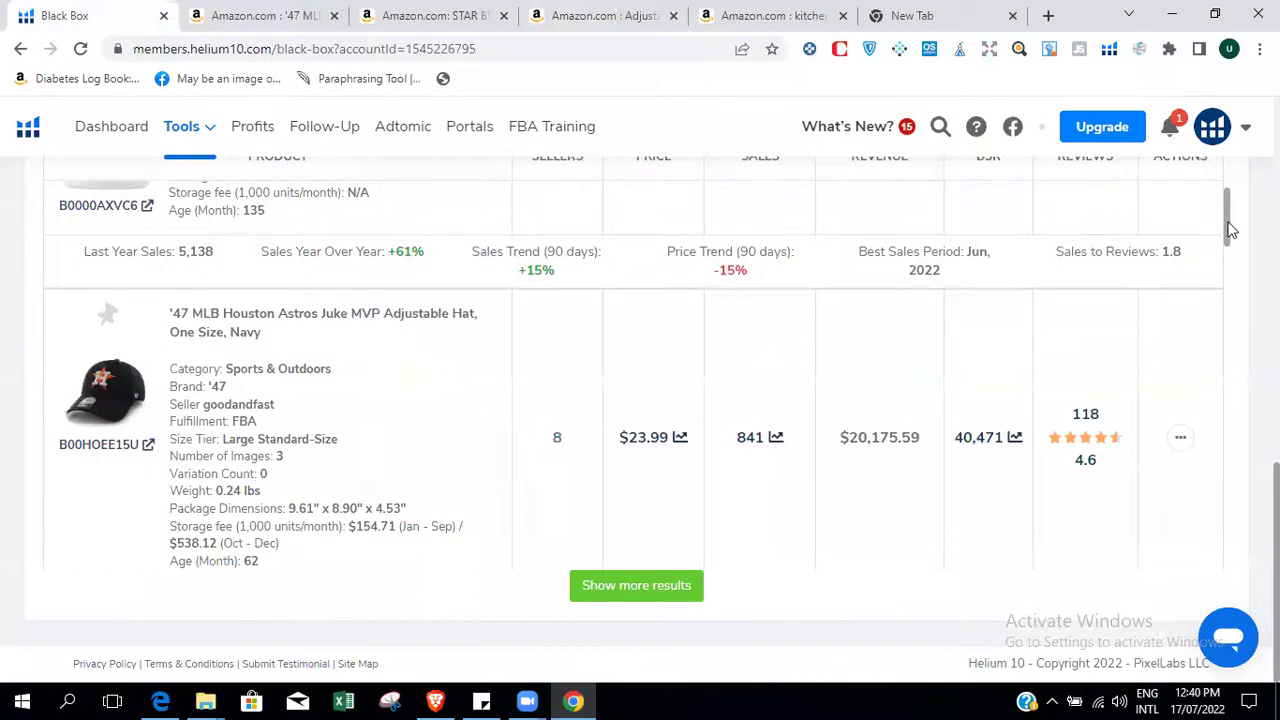
drag(1230, 230, 1235, 281)
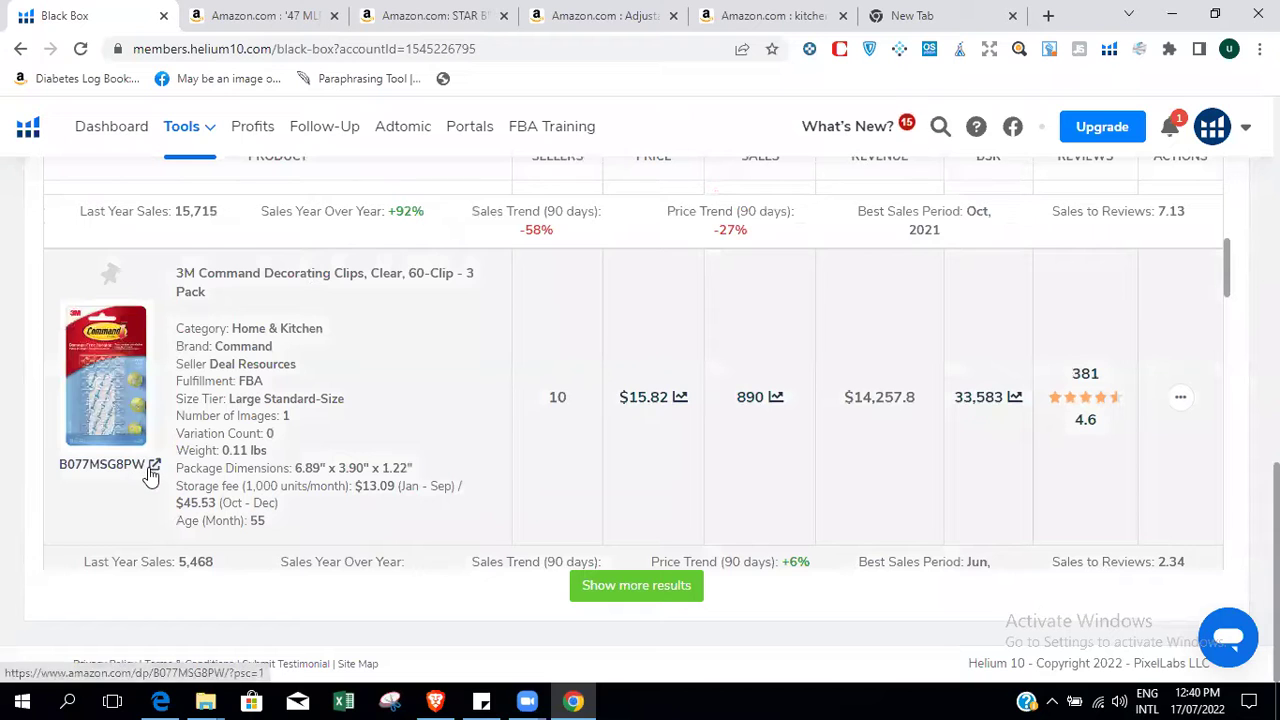
click(153, 470)
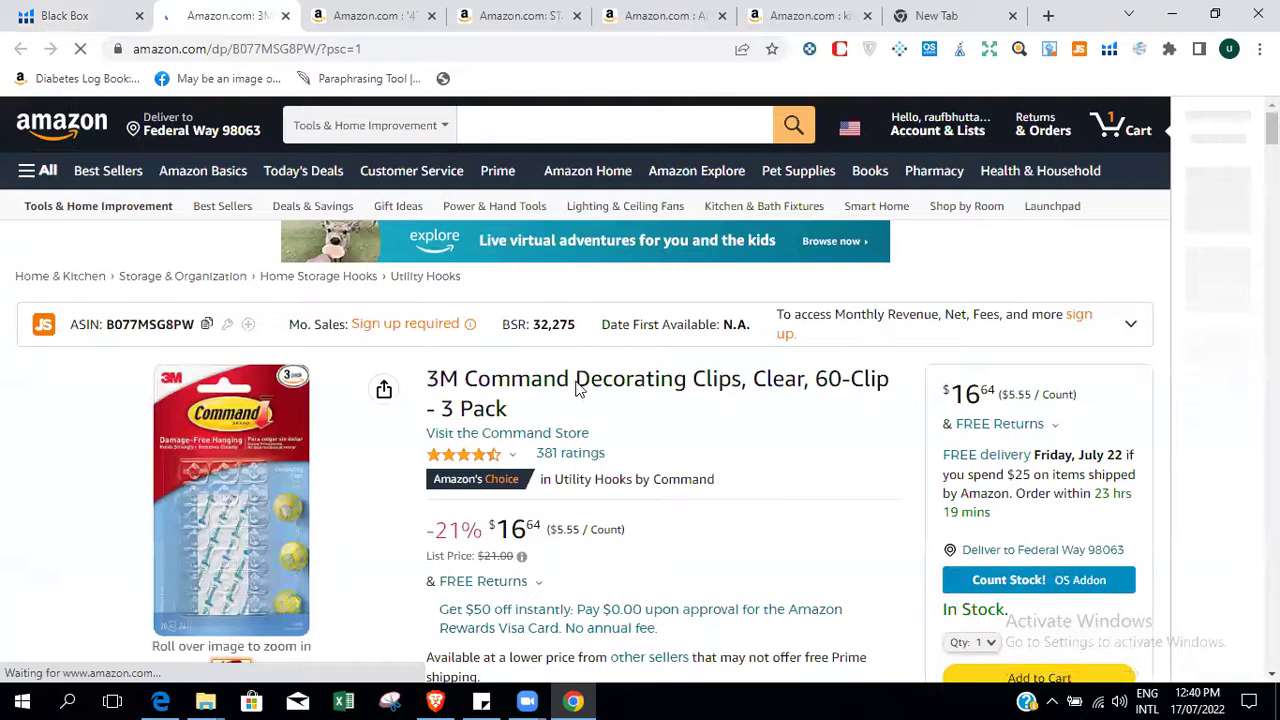
Copy the keyword "Decorating Clips" from the listing title and search Amazon for it from the Houston Astros hat listing.
drag(575, 379, 741, 380)
key(ctrl+c)
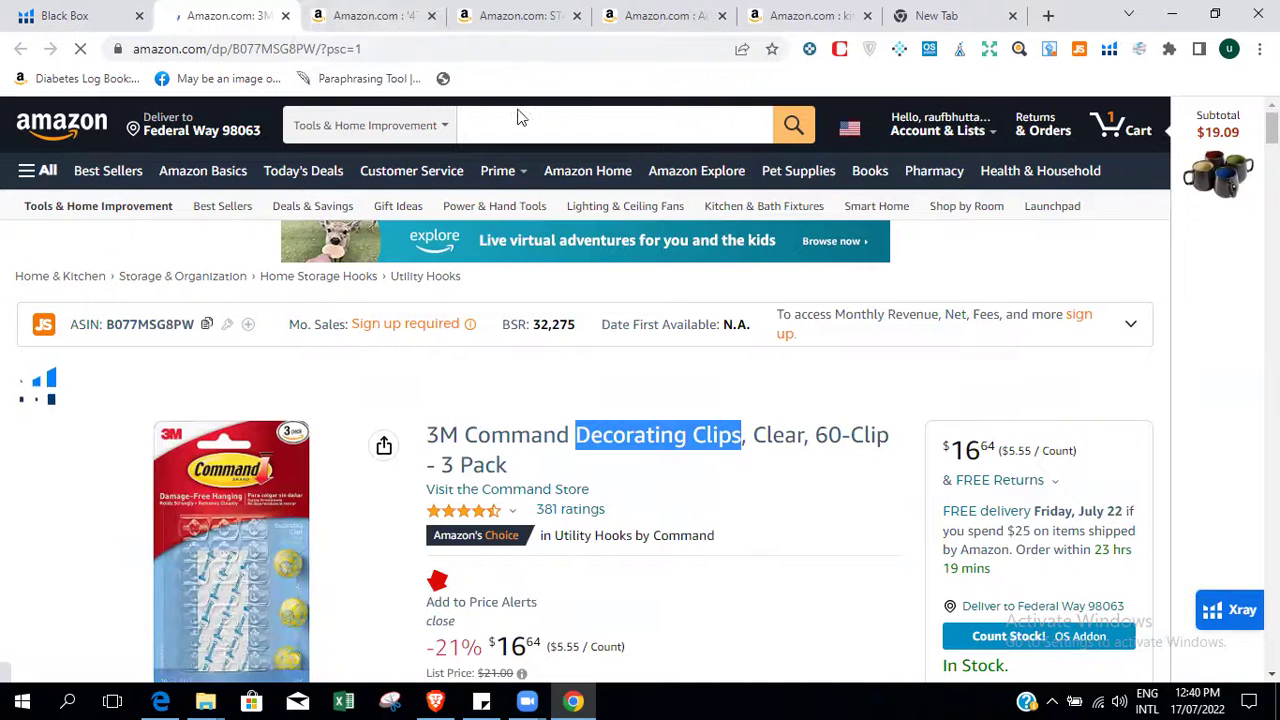
click(362, 15)
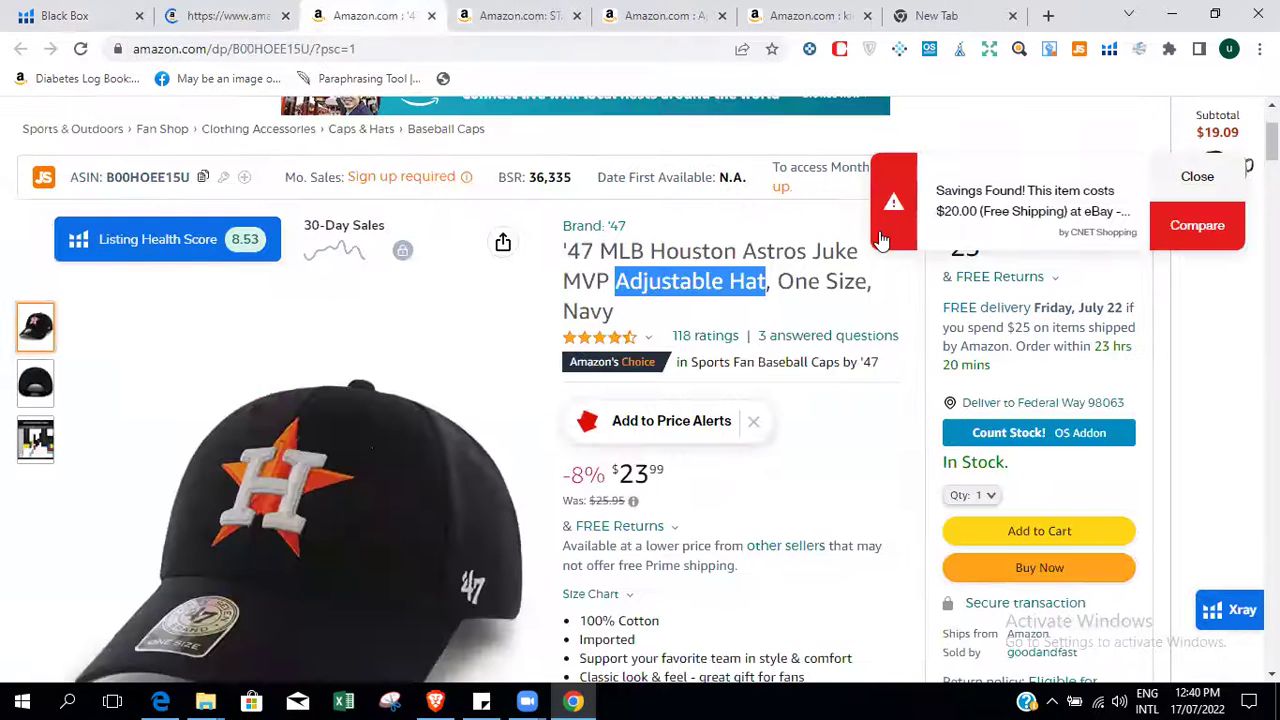
scroll(640, 400, up, 2)
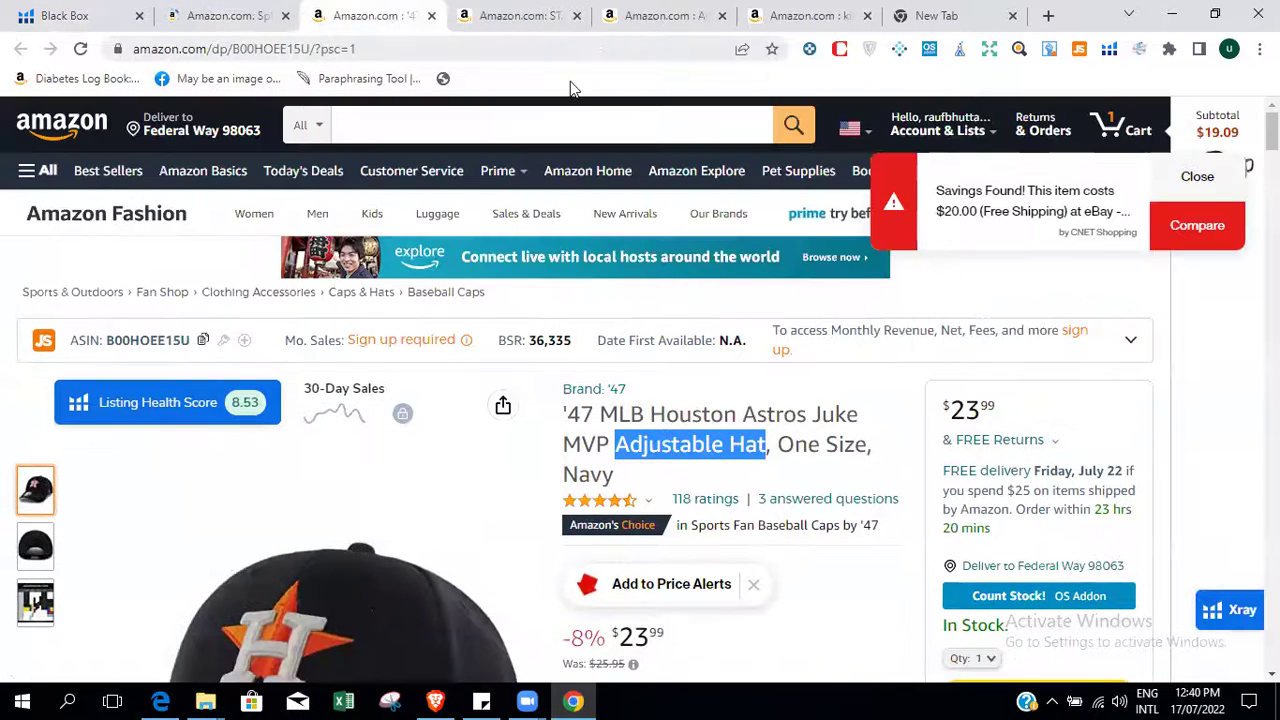
click(496, 120)
key(ctrl+v)
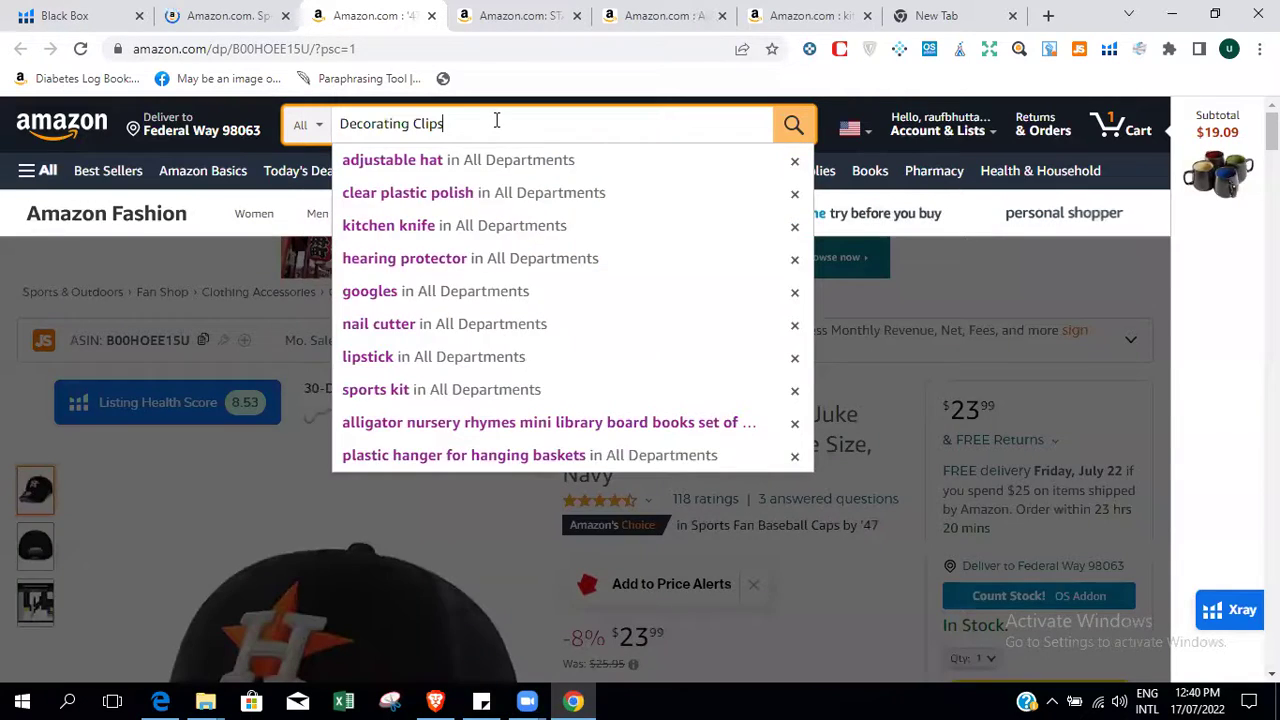
key(Return)
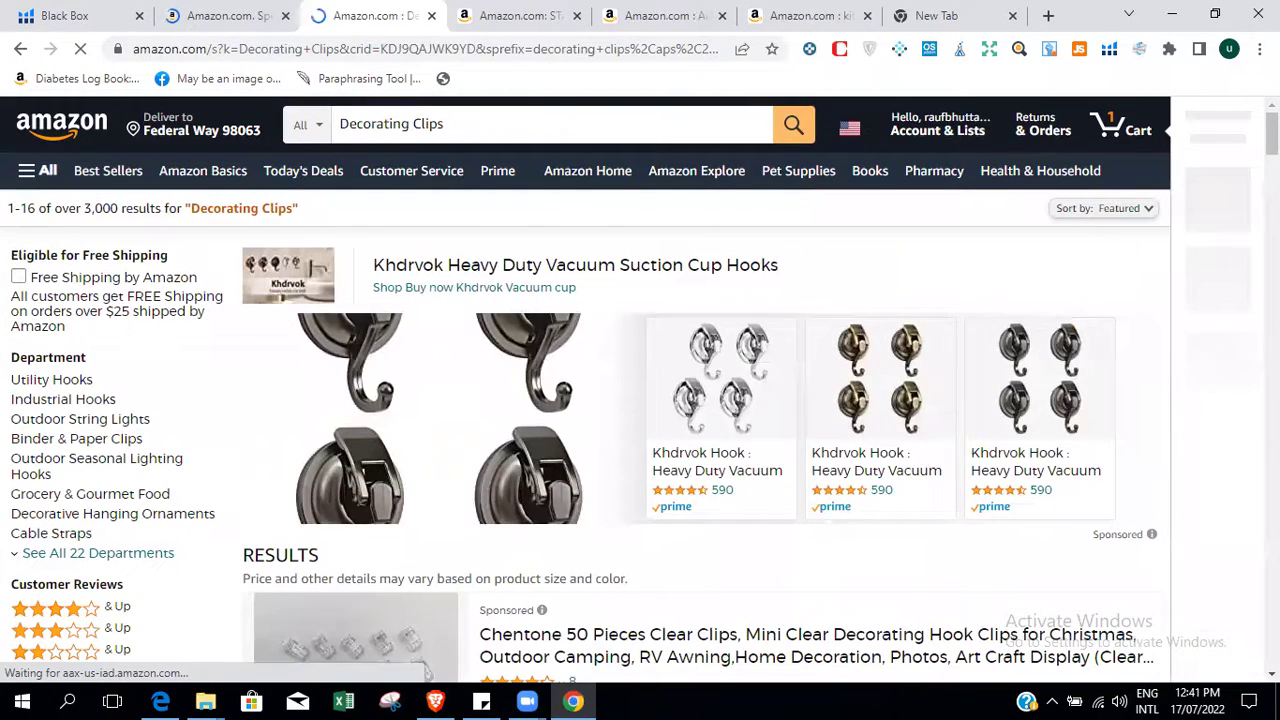
Look over the Decorating Clips search results, checking the result count and the listed products' reviews and prices.
scroll(640, 390, down, 9)
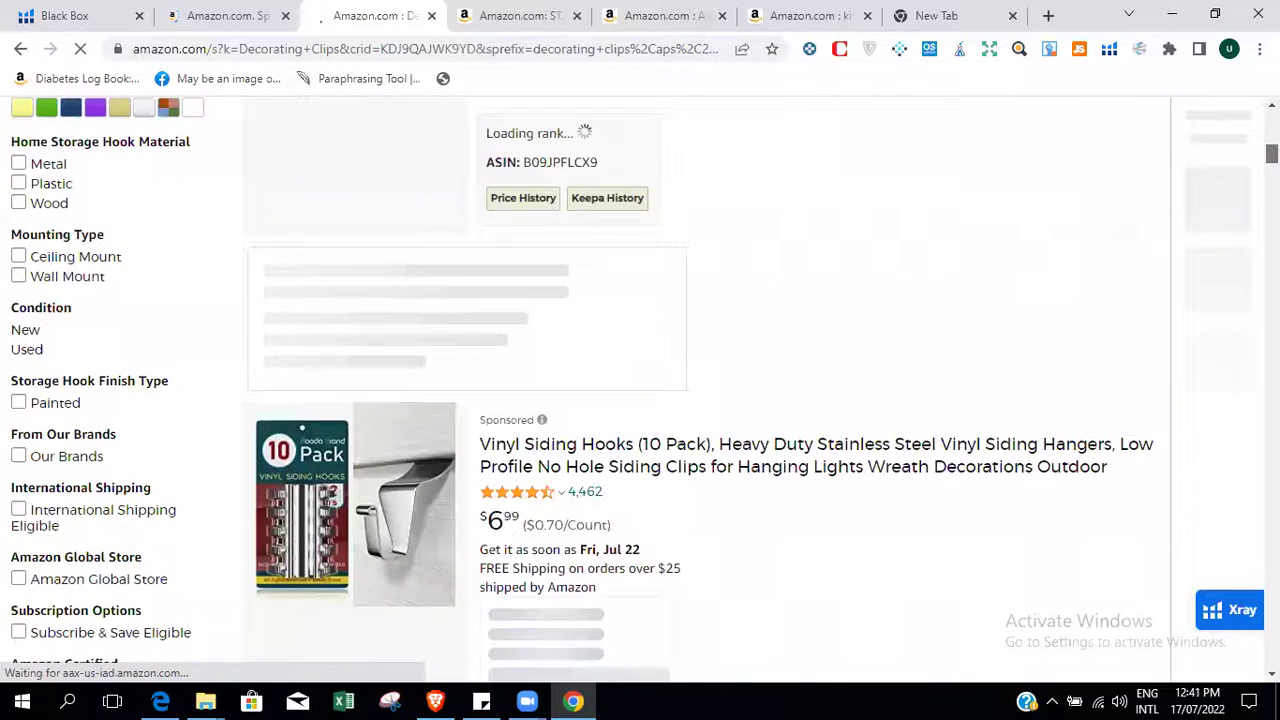
scroll(640, 390, down, 2)
scroll(640, 390, down, 7)
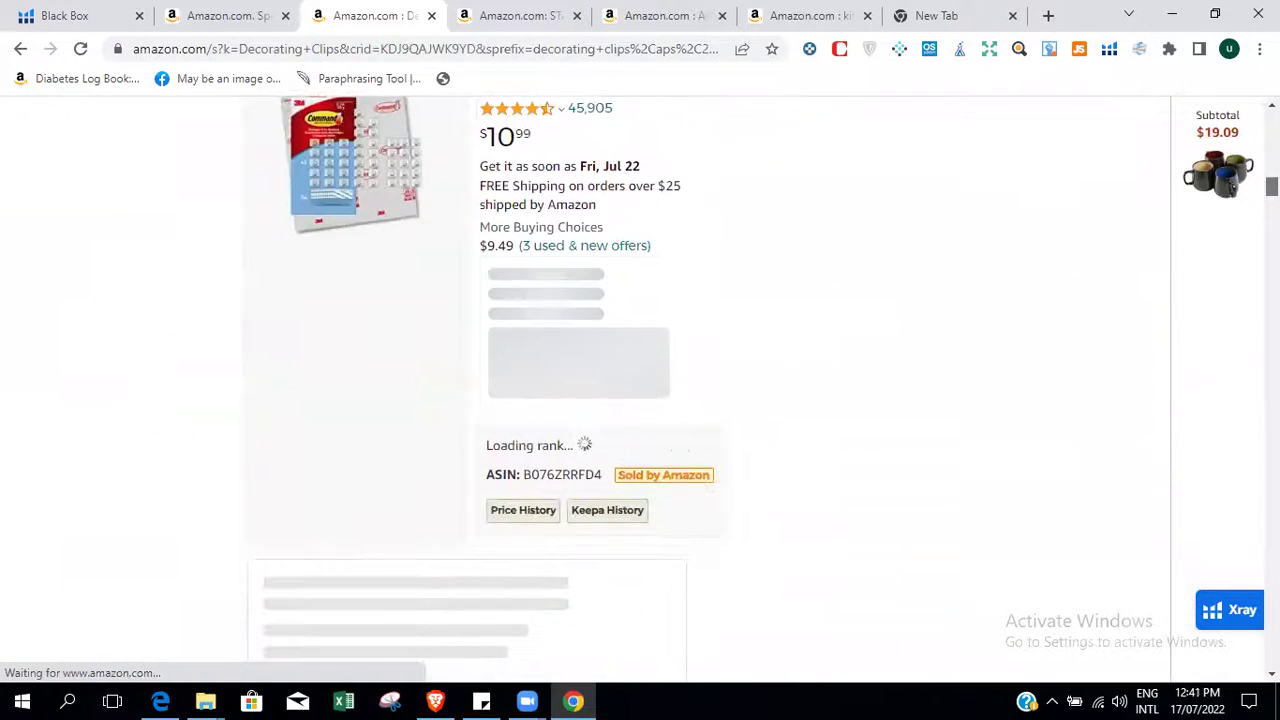
scroll(640, 390, up, 10)
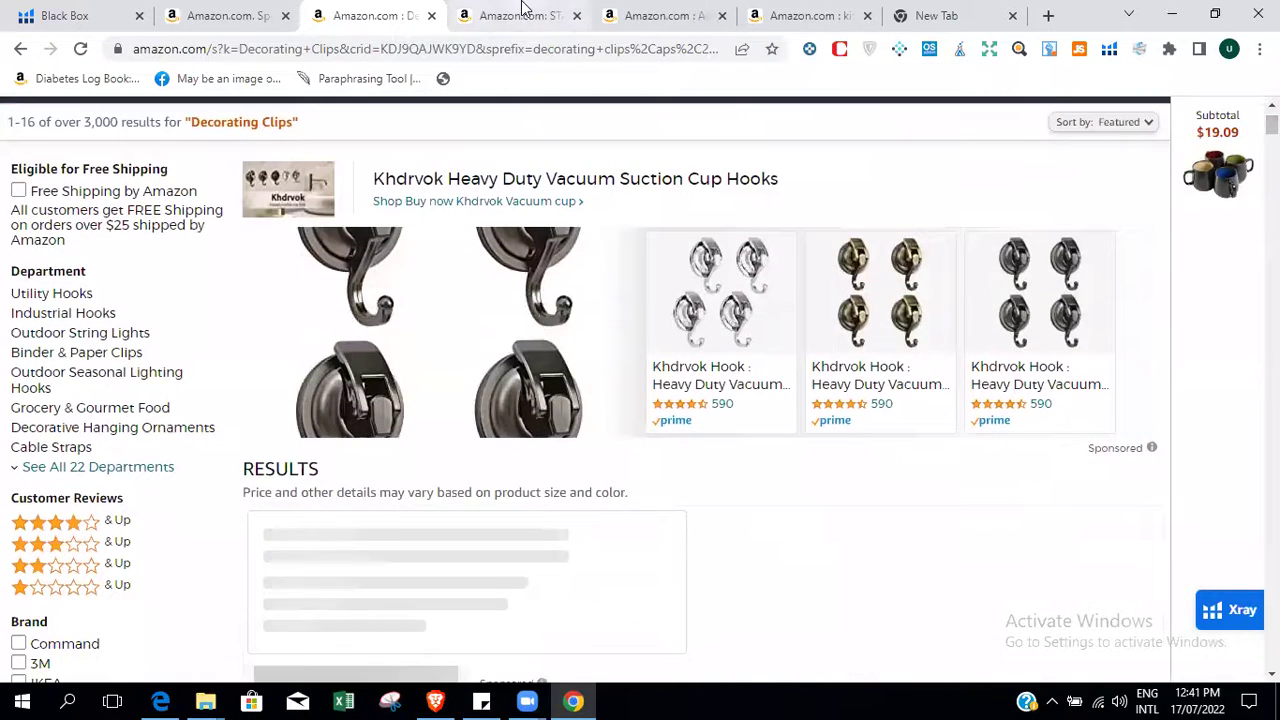
Return to the Adjustable Hat search results and find the phrase "adjustable Hat" within the page.
click(526, 14)
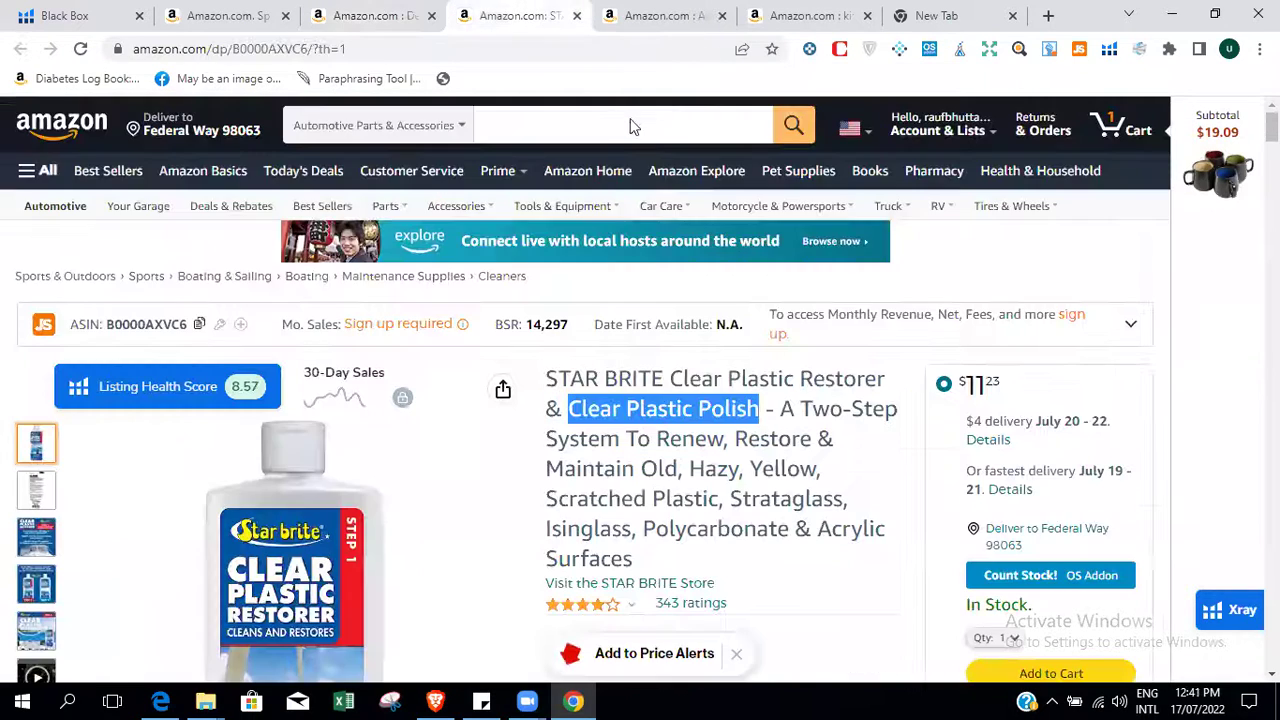
click(666, 14)
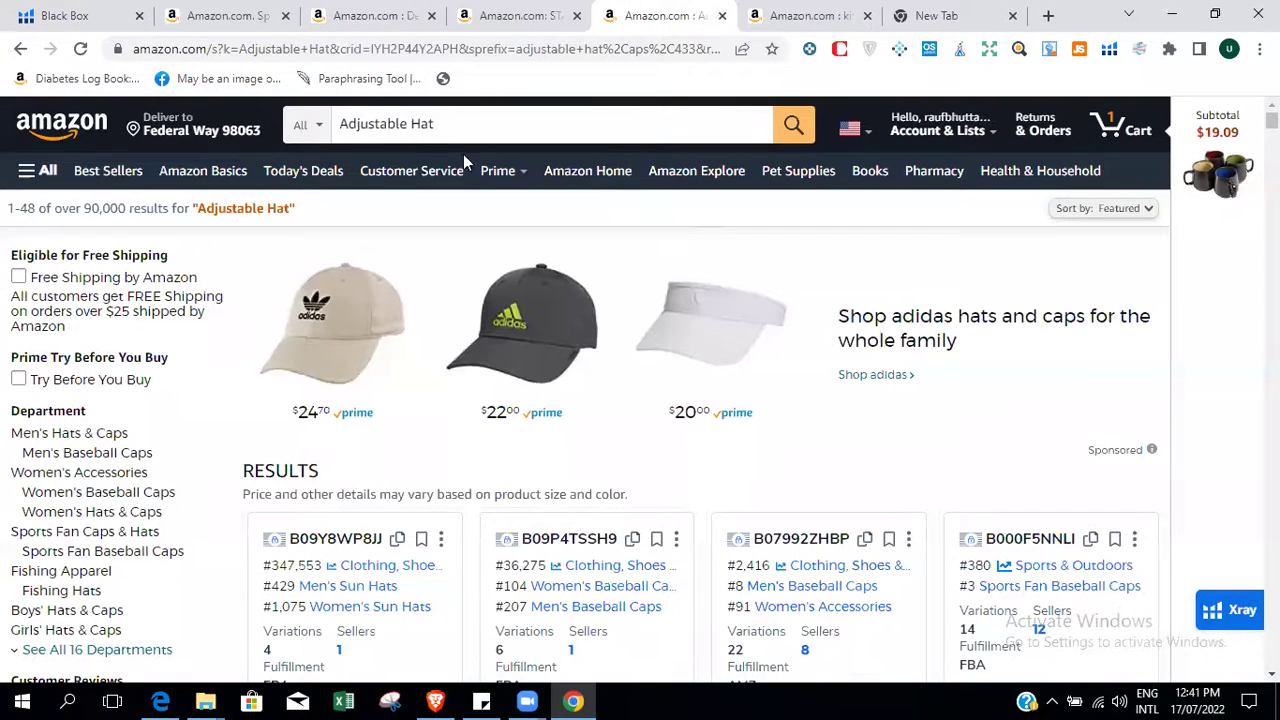
scroll(1232, 186, down, 10)
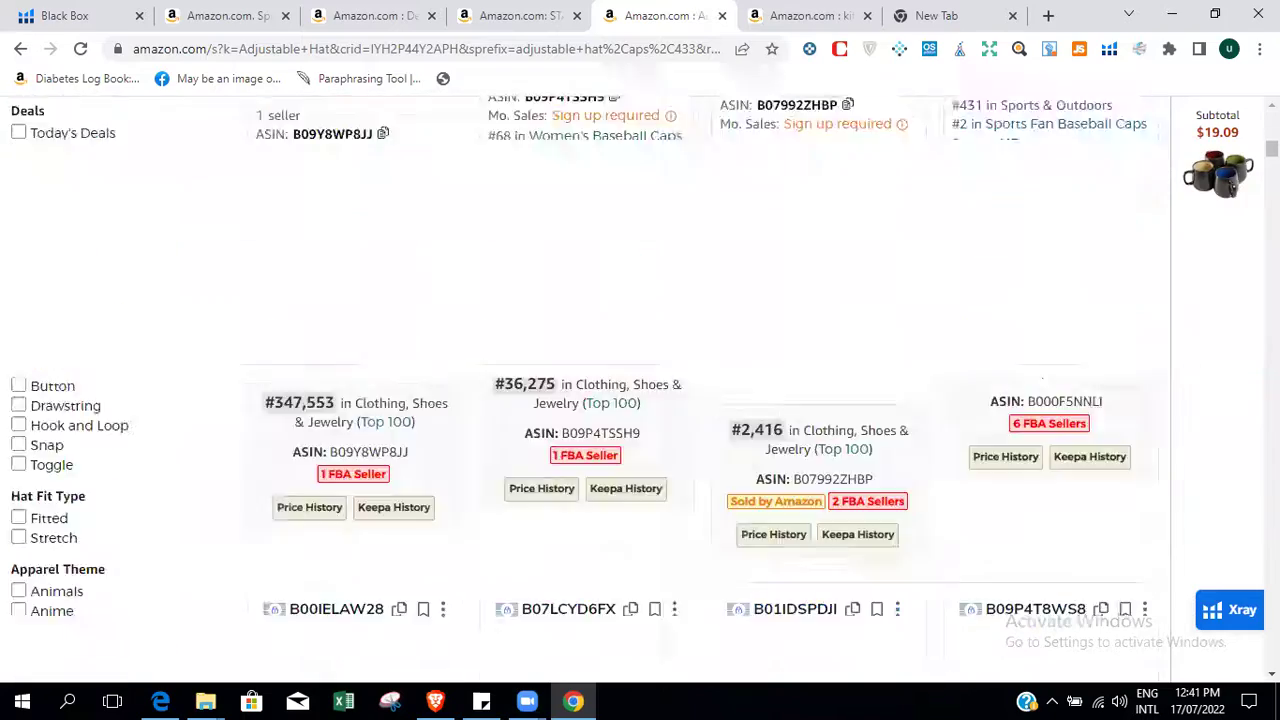
scroll(1232, 186, up, 10)
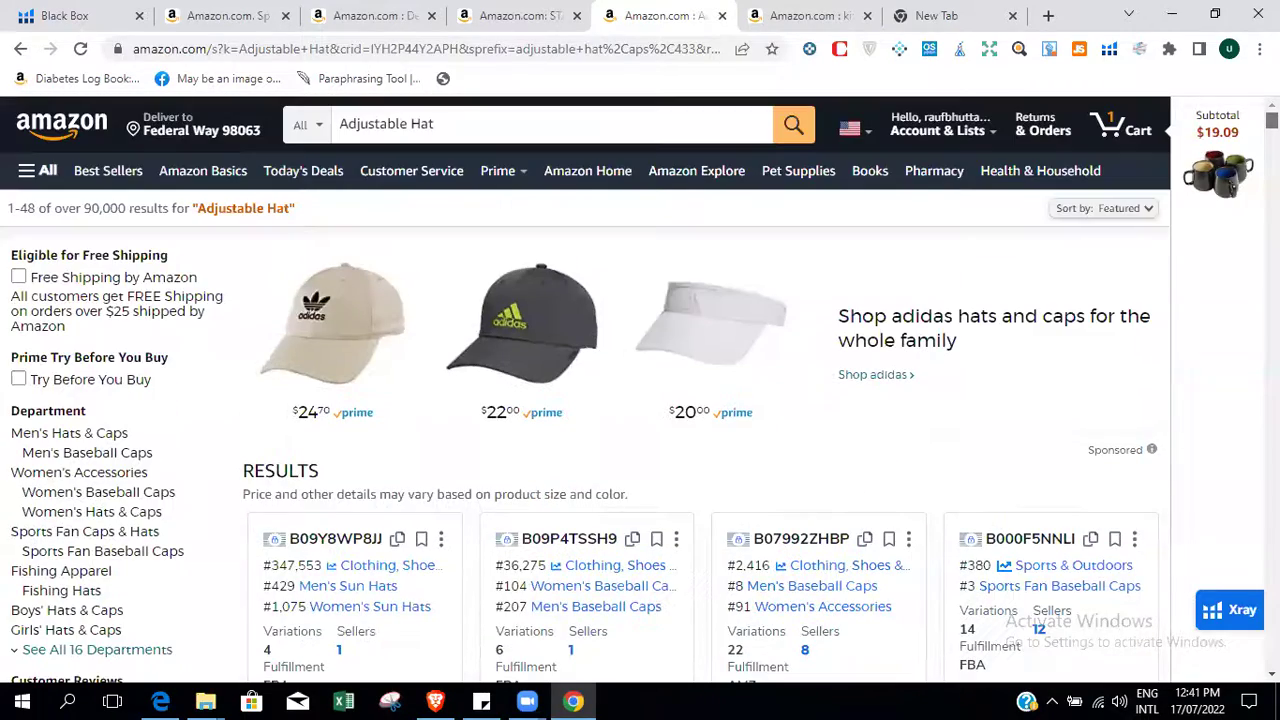
key(ctrl+f)
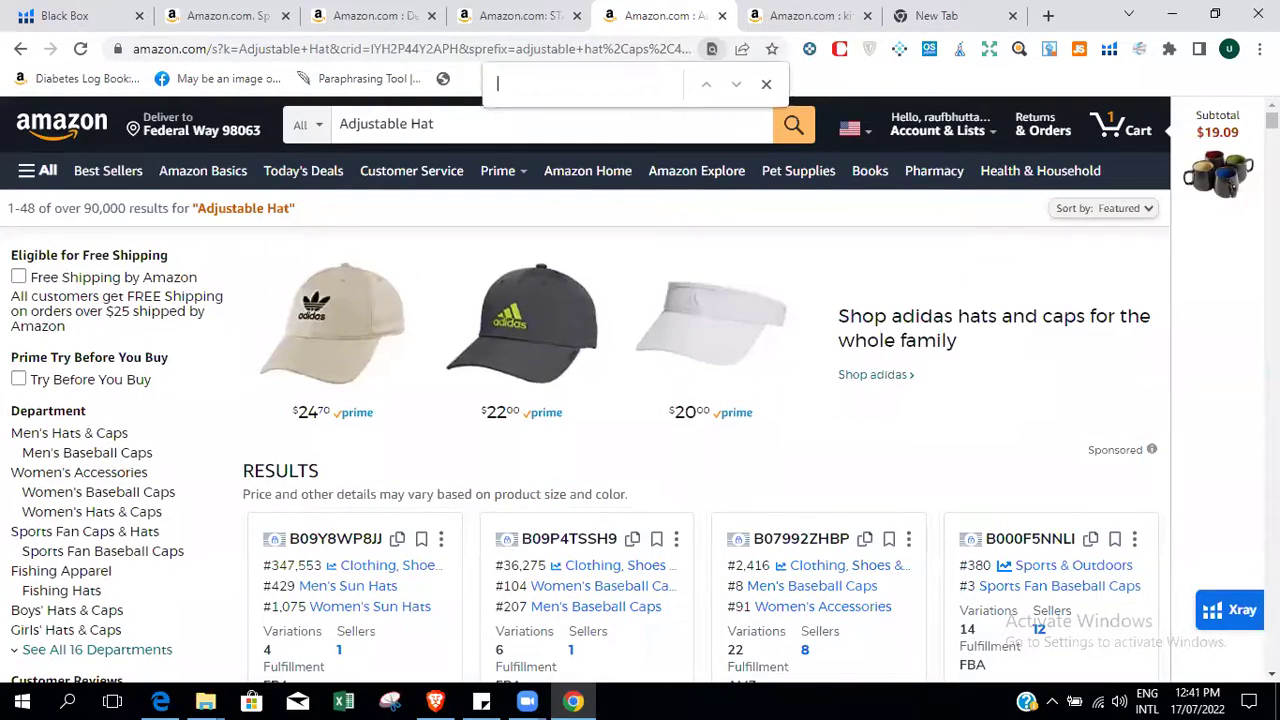
text(adjust)
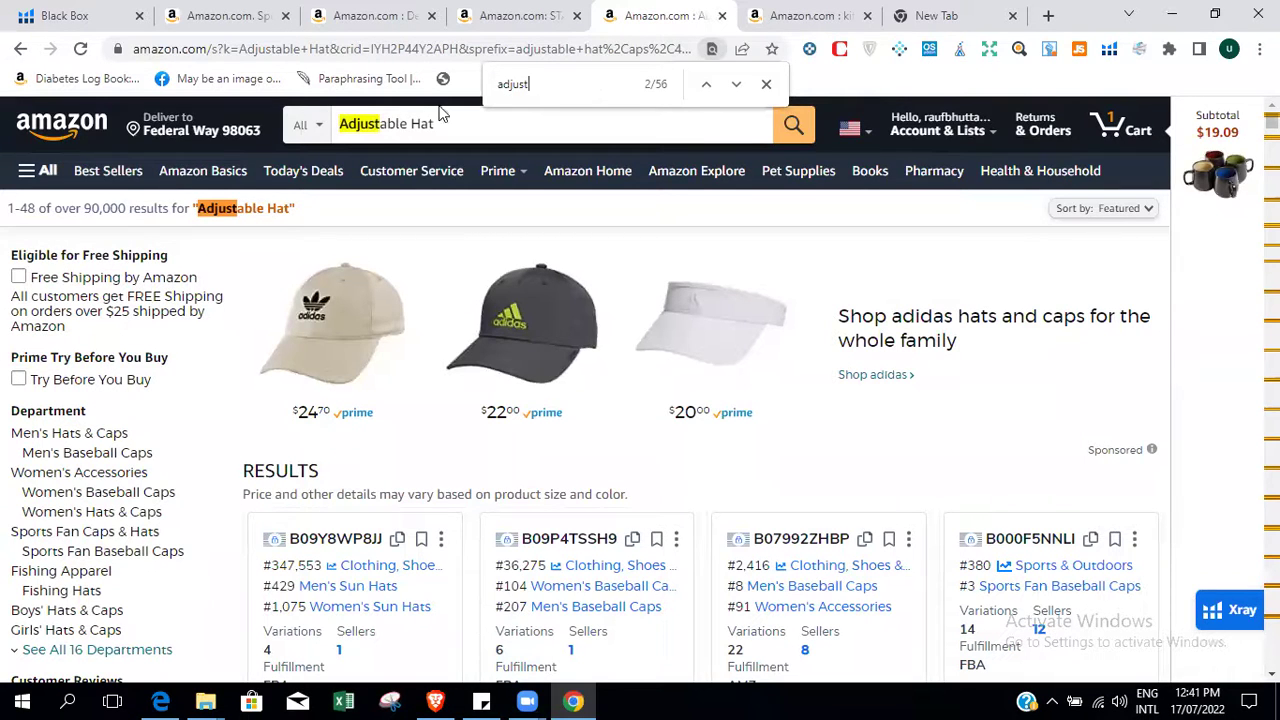
text(able H)
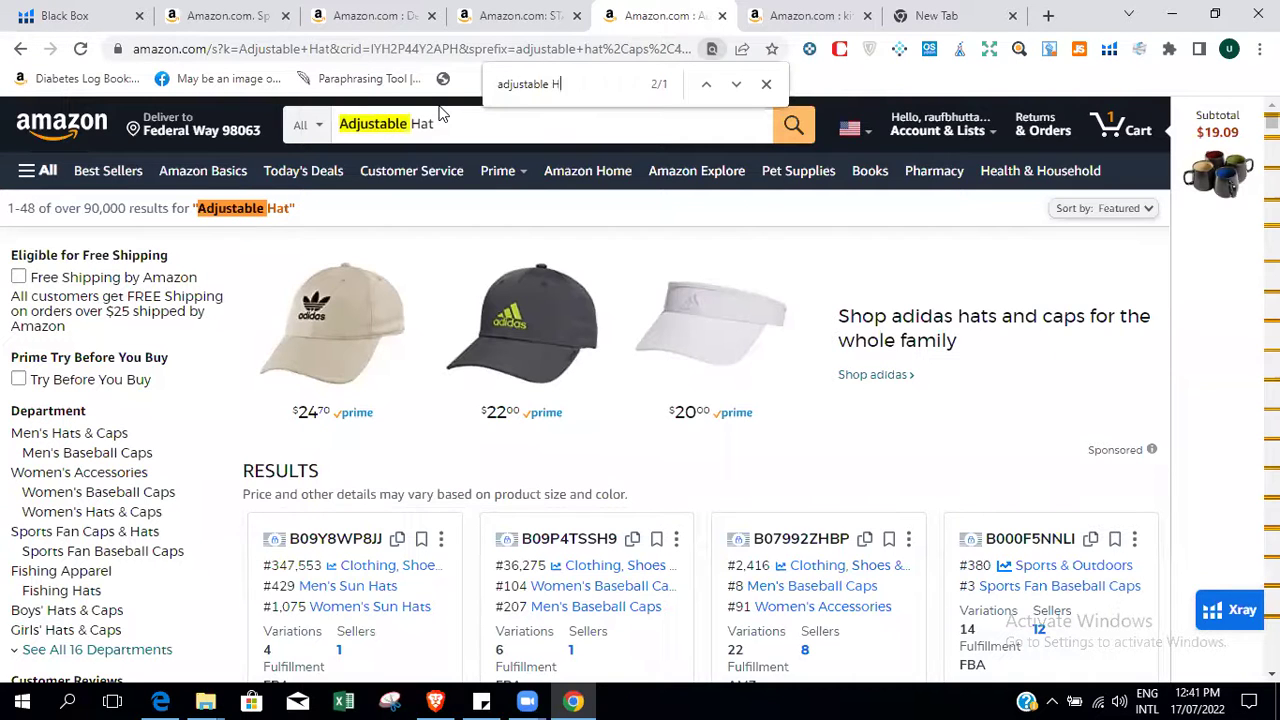
text(at)
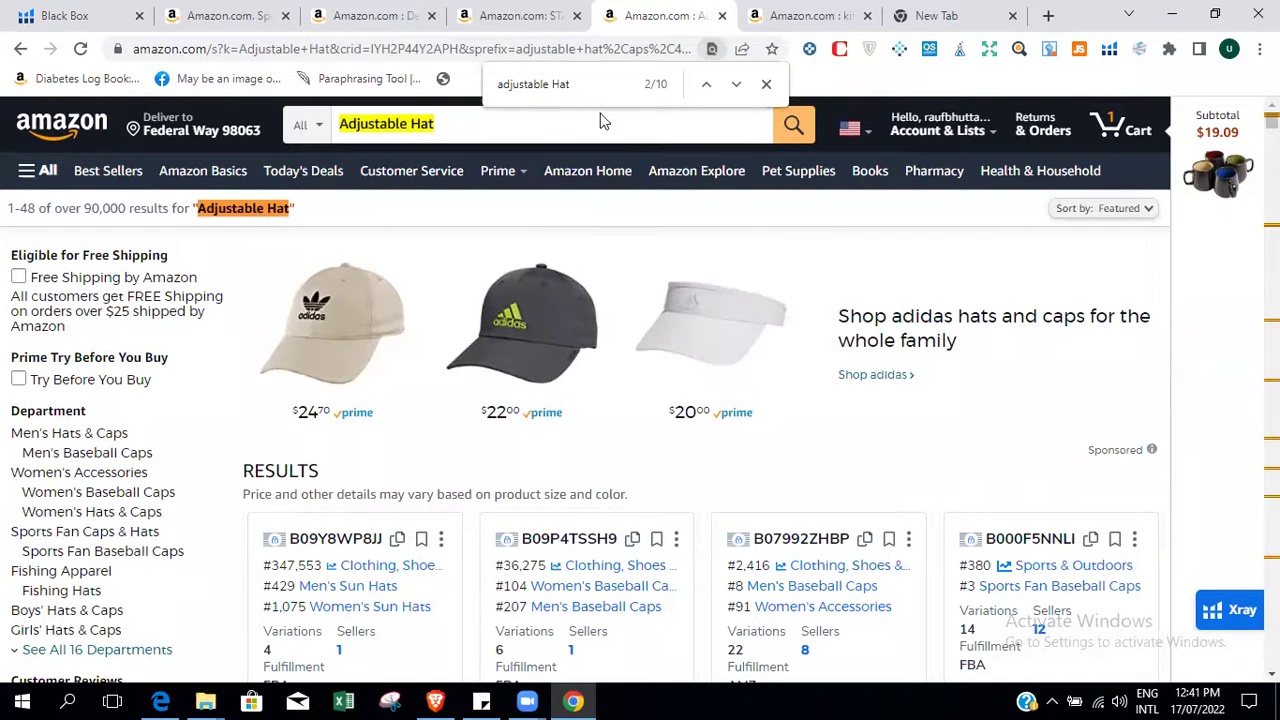
key(Return)
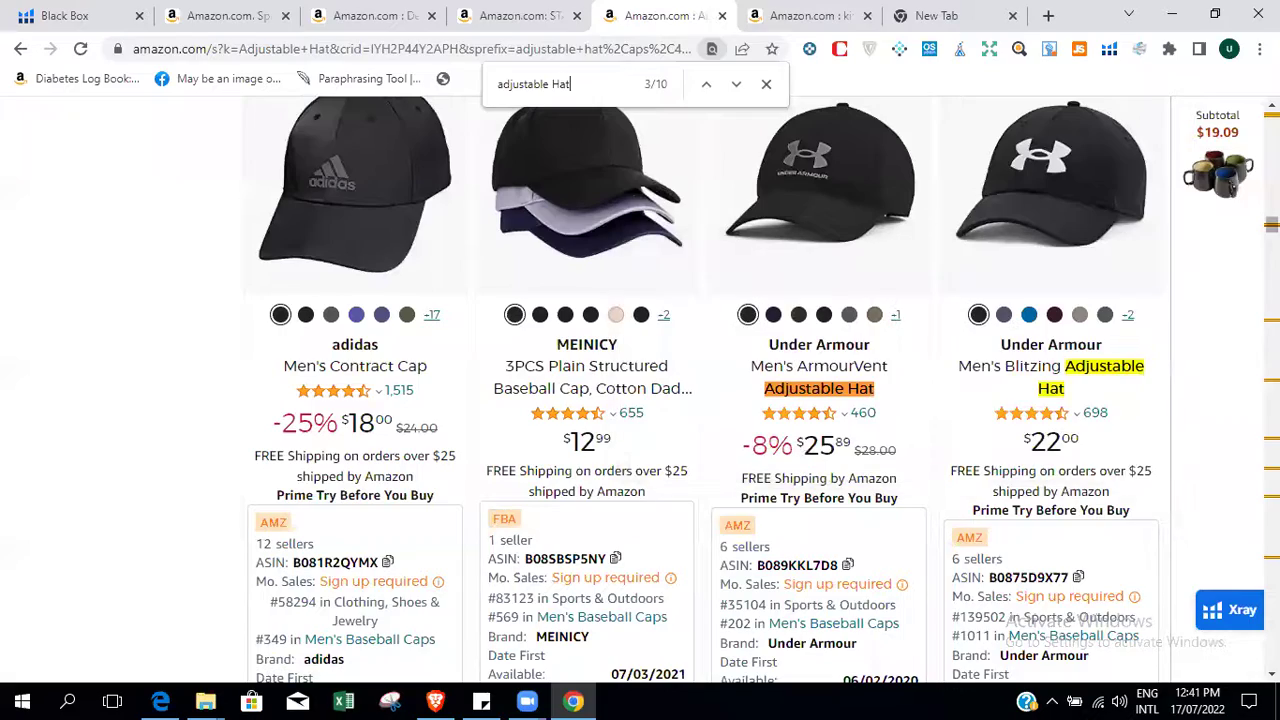
Examine which product titles across the results page contain the highlighted phrase "Adjustable Hat", and close the page search.
scroll(640, 390, down, 15)
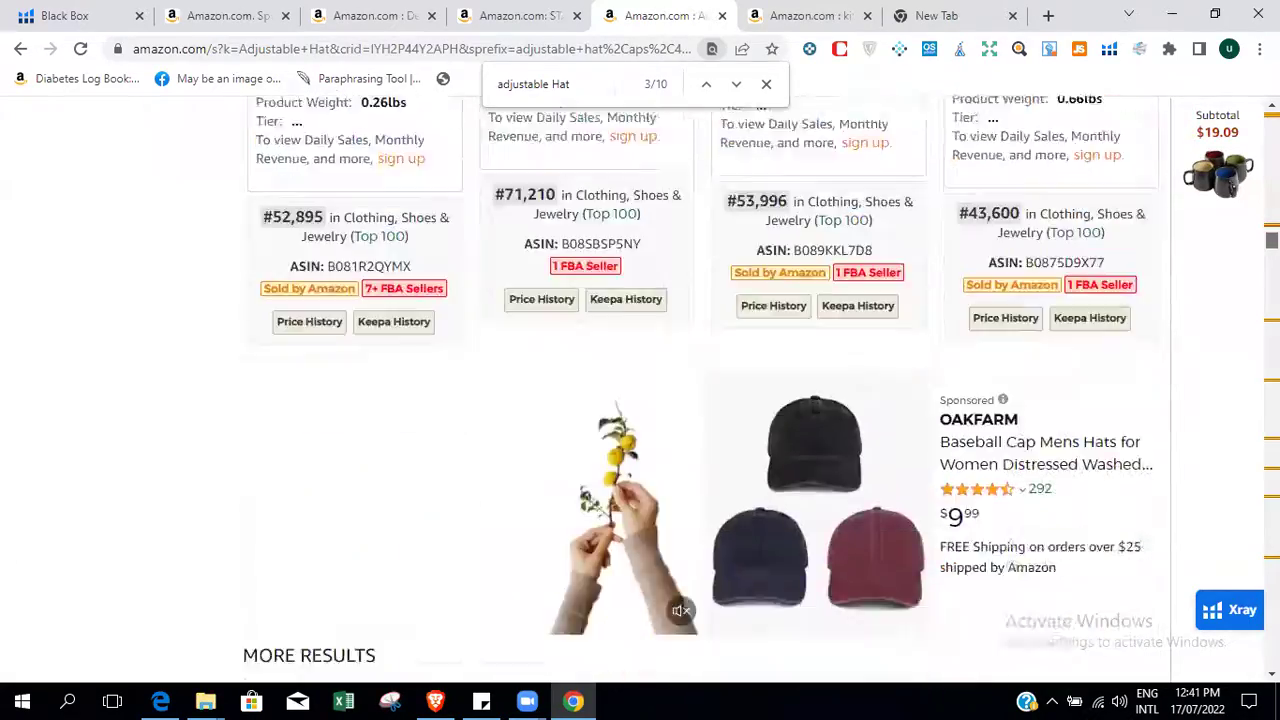
scroll(640, 390, down, 12)
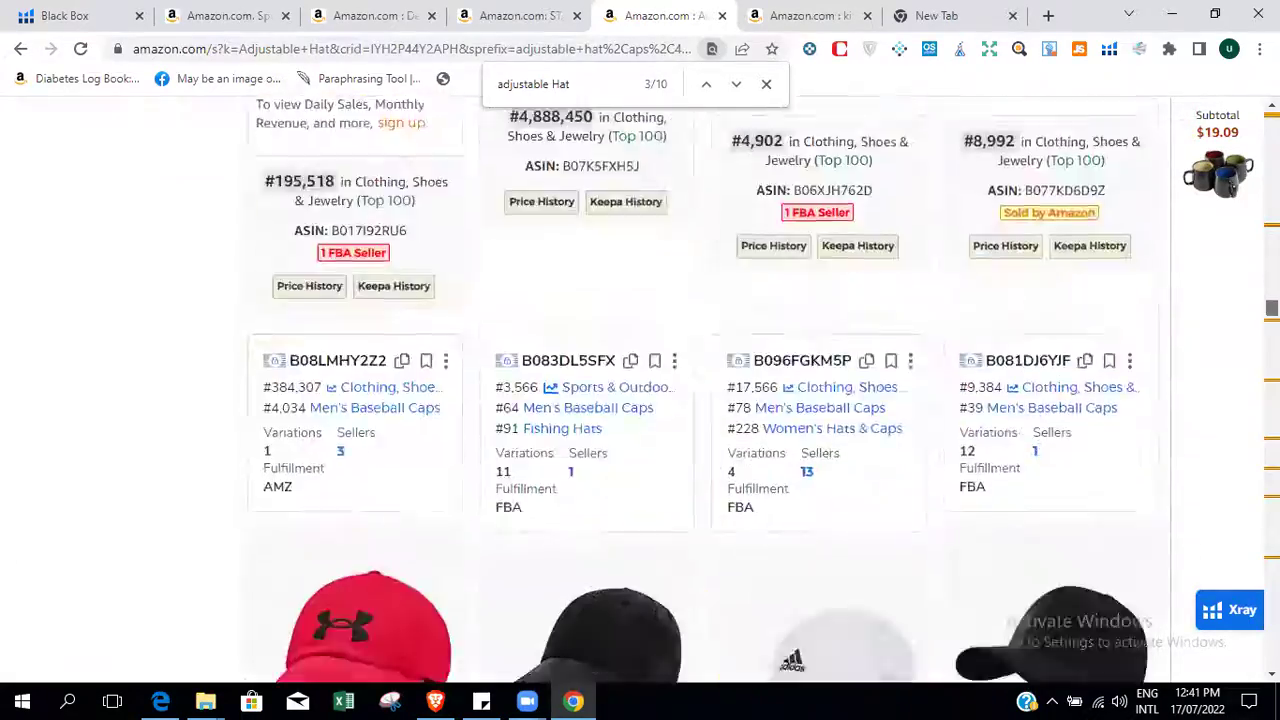
scroll(640, 390, up, 2)
scroll(640, 390, up, 2)
scroll(640, 390, down, 2)
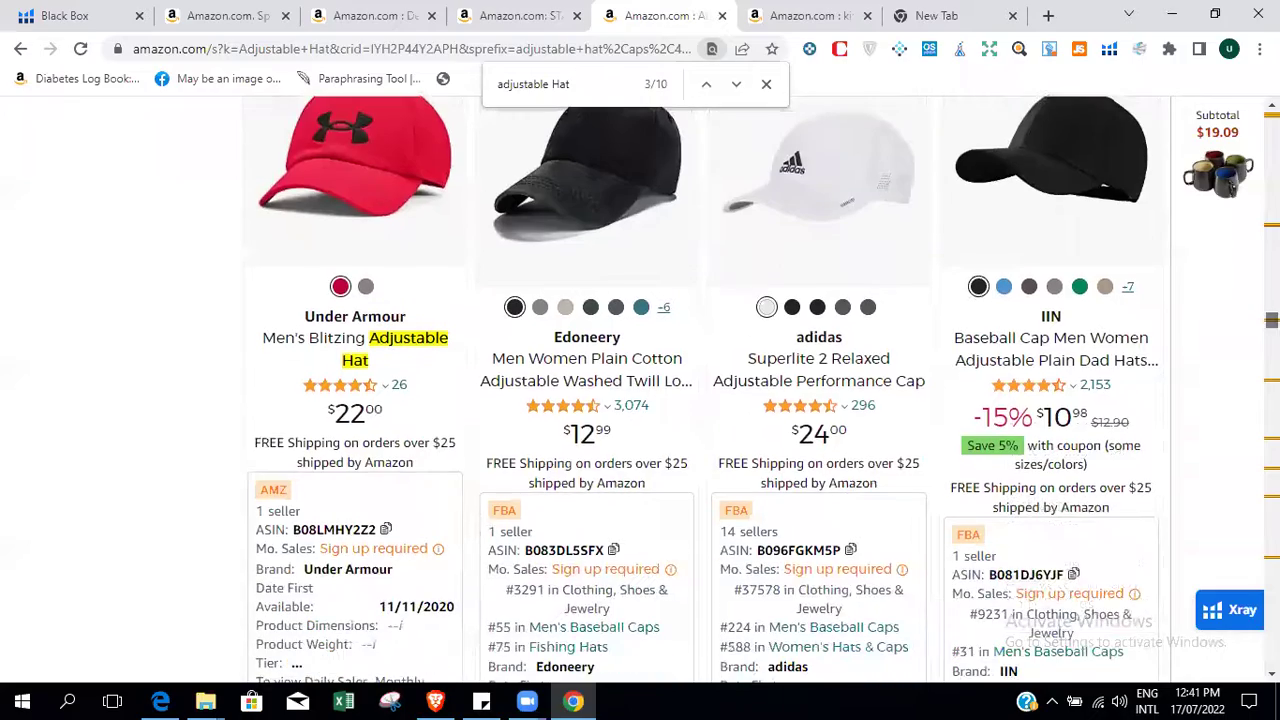
scroll(640, 390, down, 10)
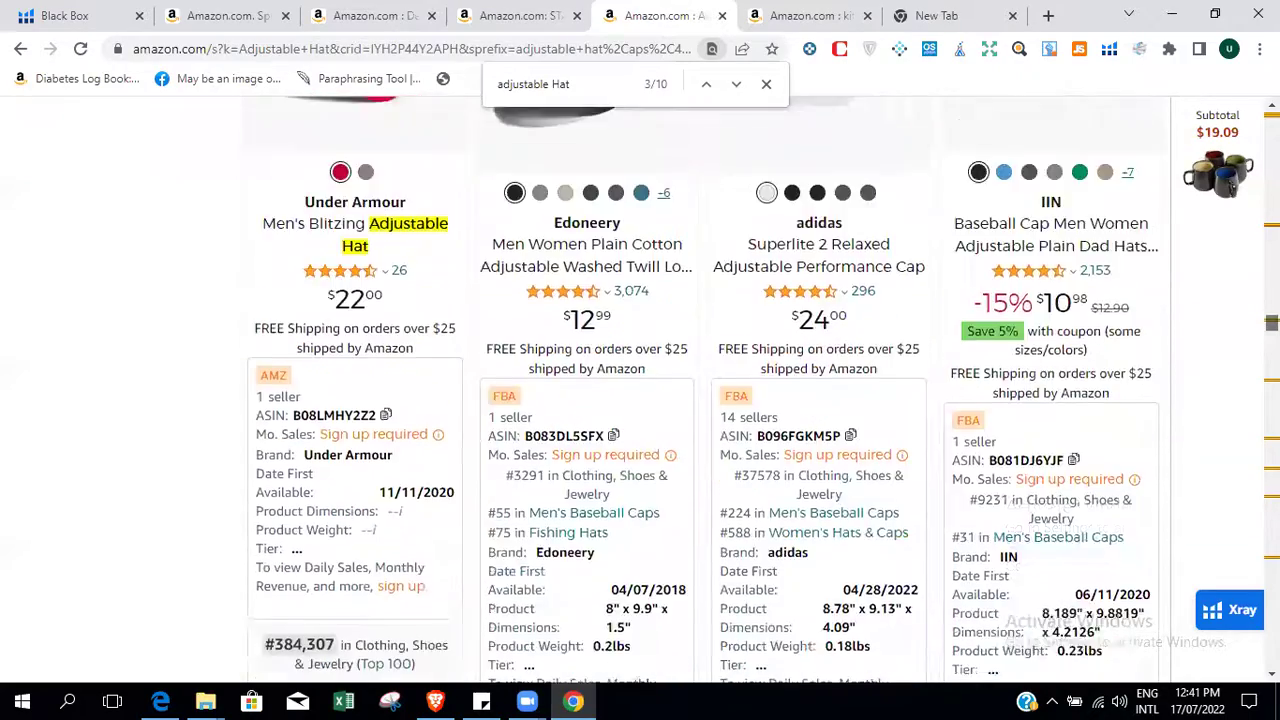
scroll(640, 390, down, 8)
scroll(640, 390, down, 10)
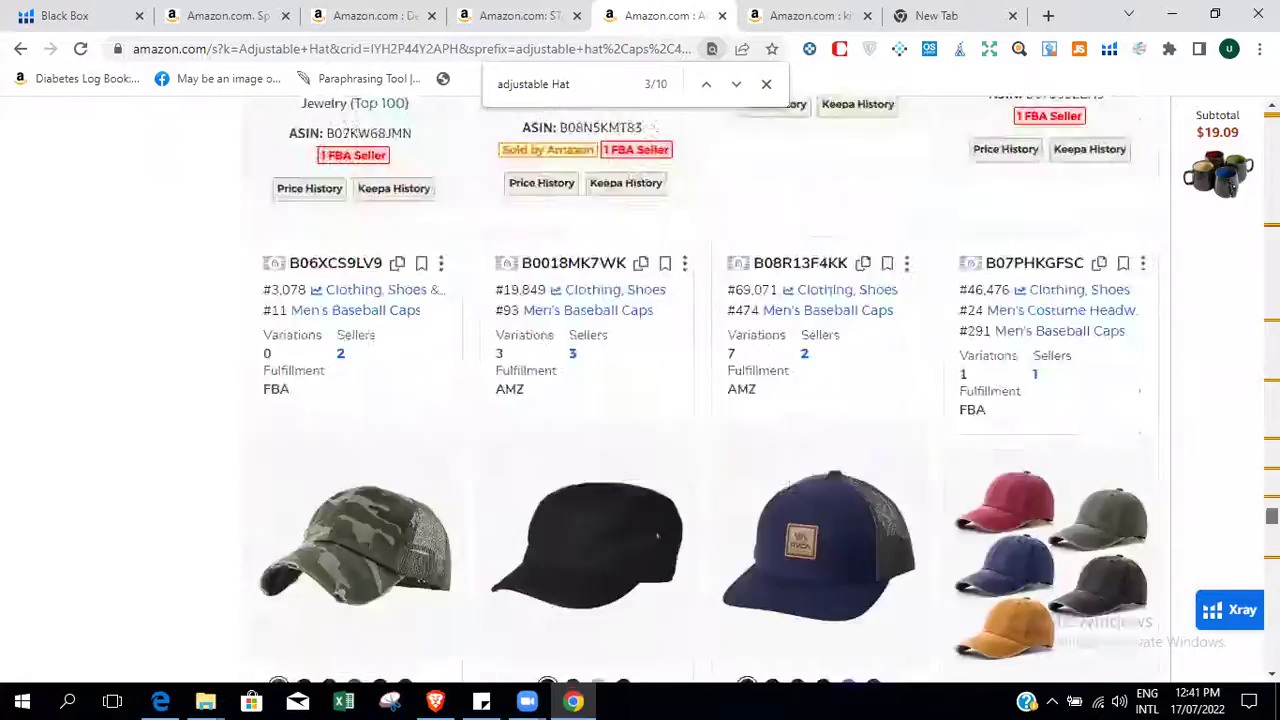
scroll(640, 390, up, 15)
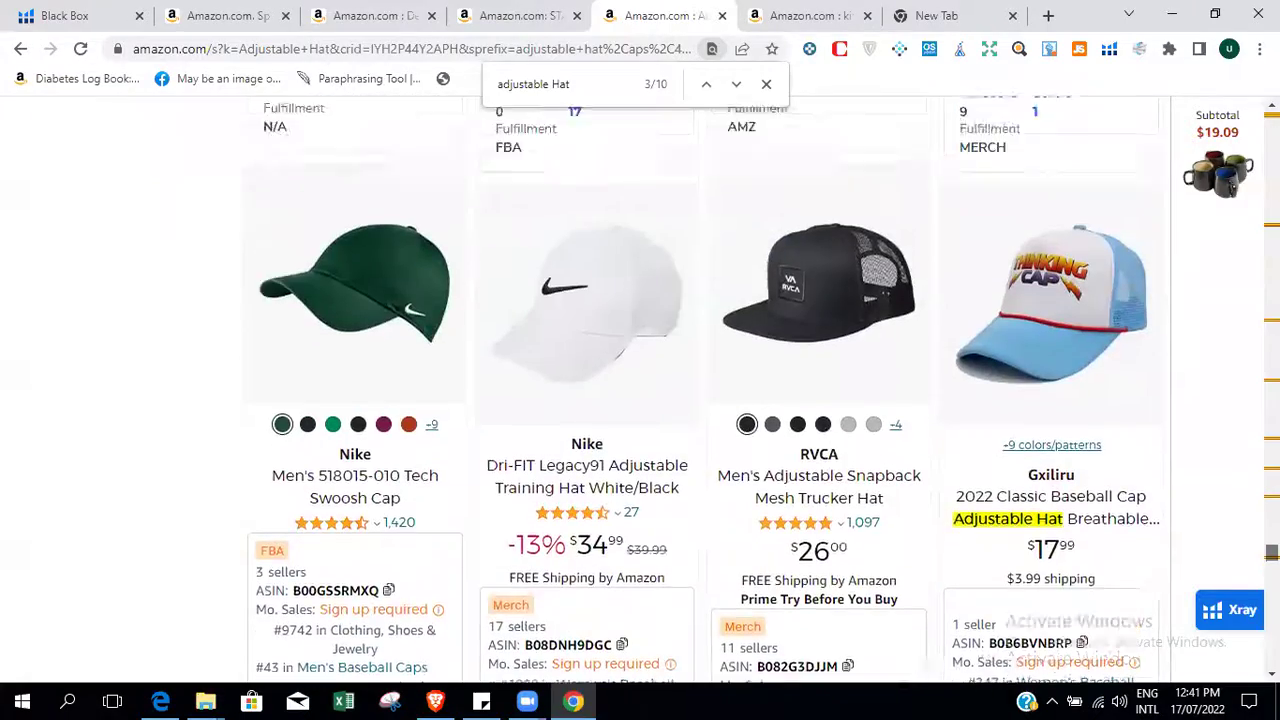
scroll(640, 390, down, 3)
scroll(640, 390, up, 3)
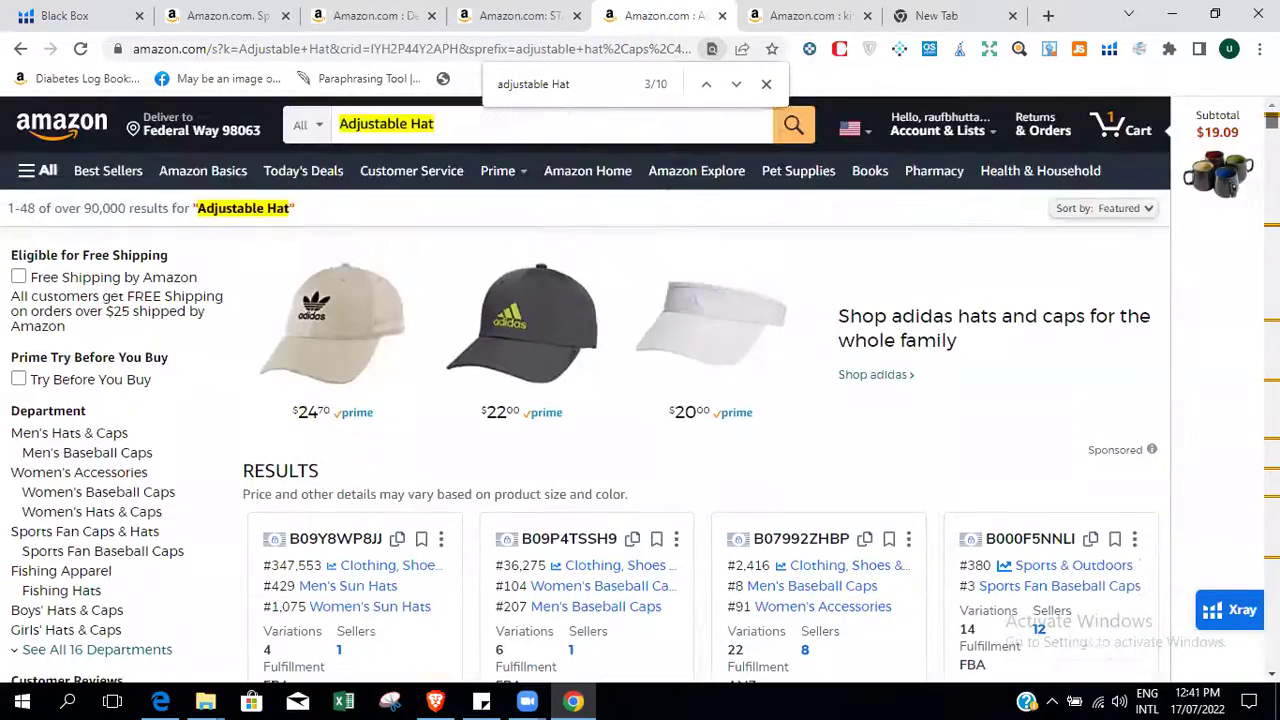
click(767, 85)
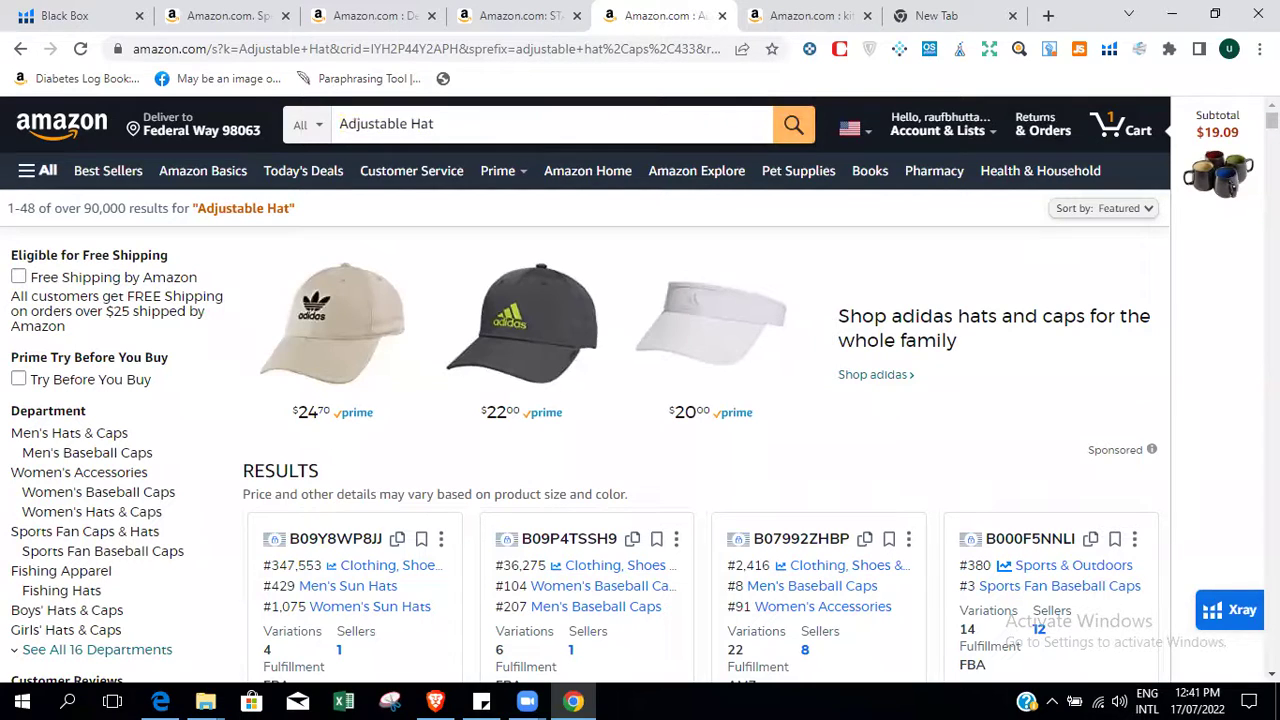
Compare the brands, review counts, prices and seller counts of the first Adjustable Hat products.
scroll(640, 390, down, 9)
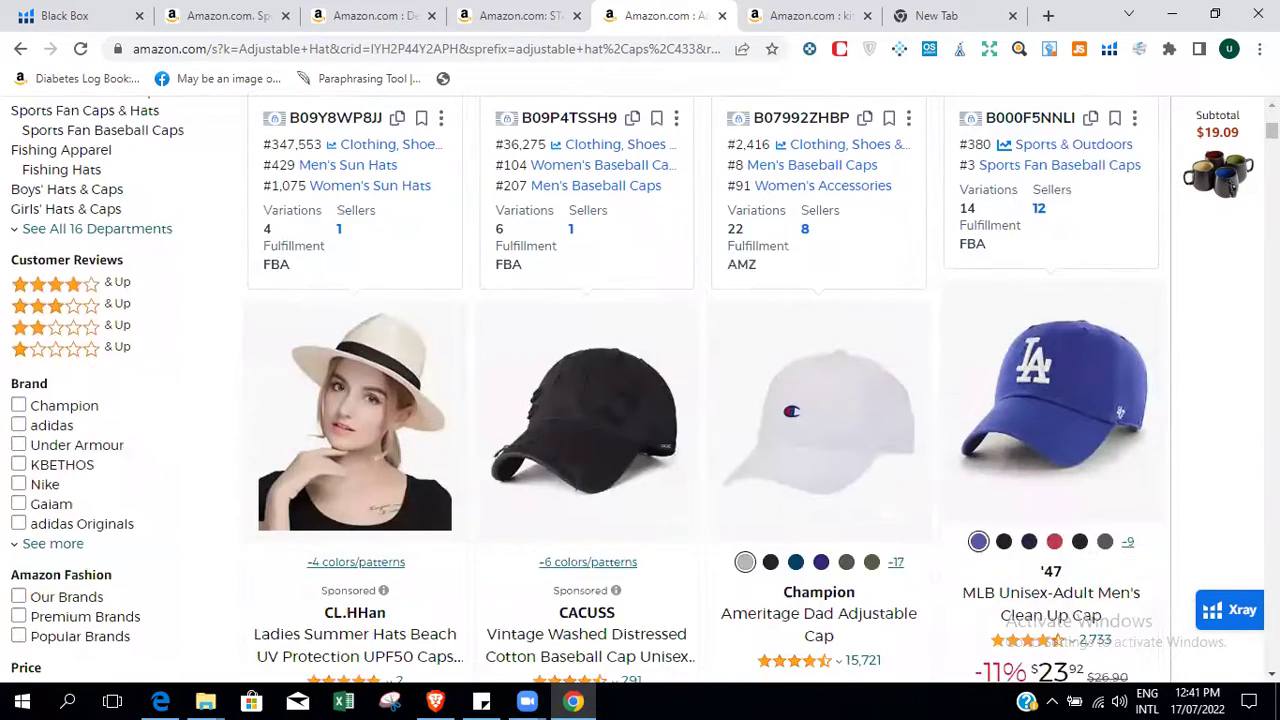
scroll(640, 390, down, 4)
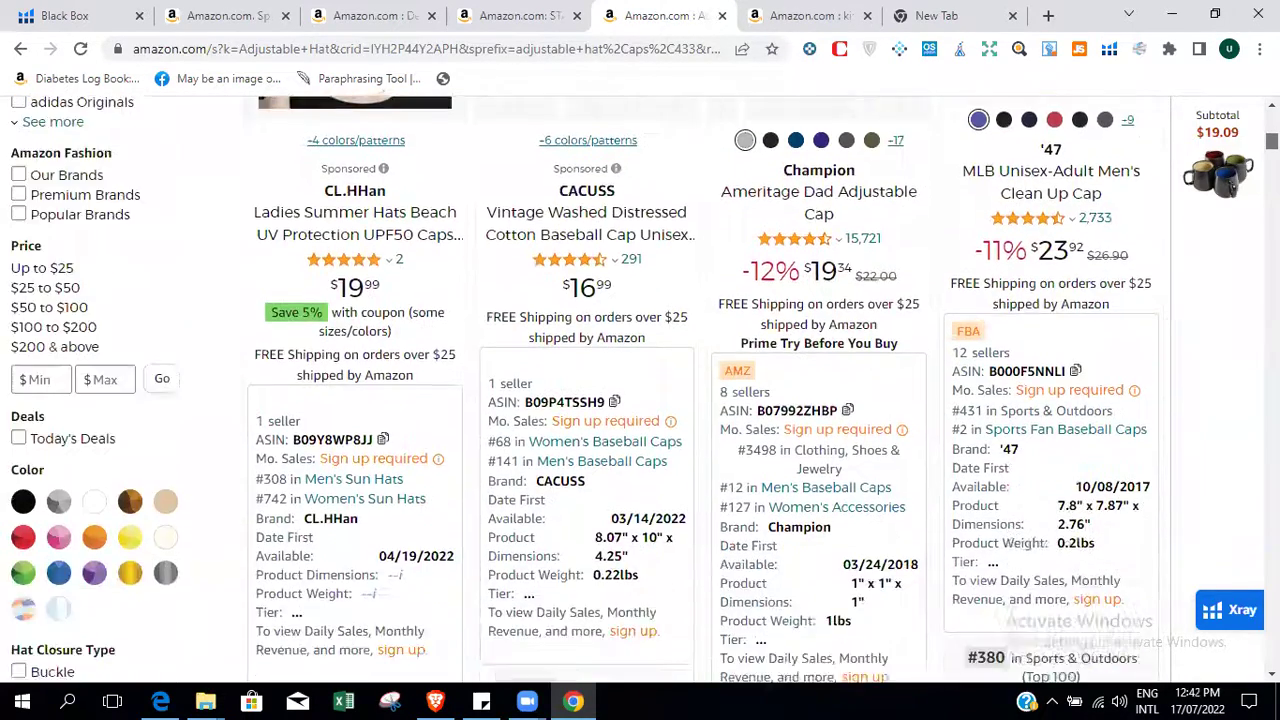
scroll(640, 390, down, 1)
scroll(640, 390, up, 12)
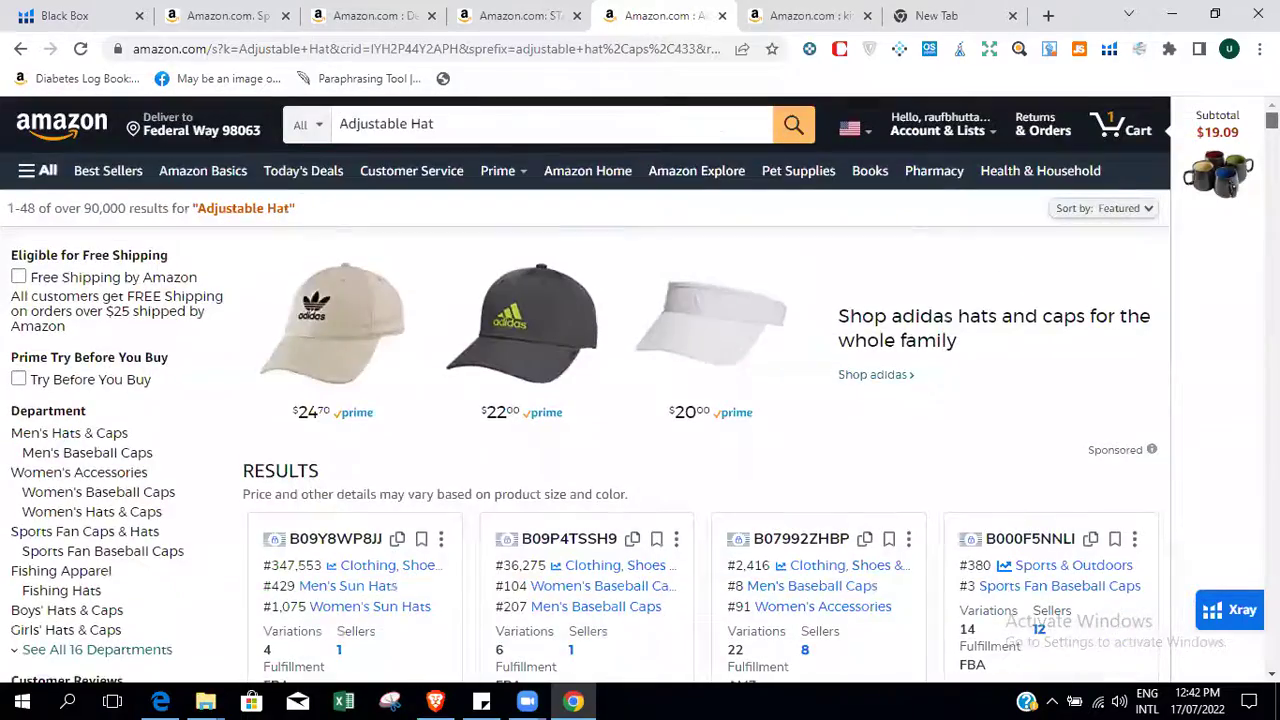
scroll(640, 390, down, 9)
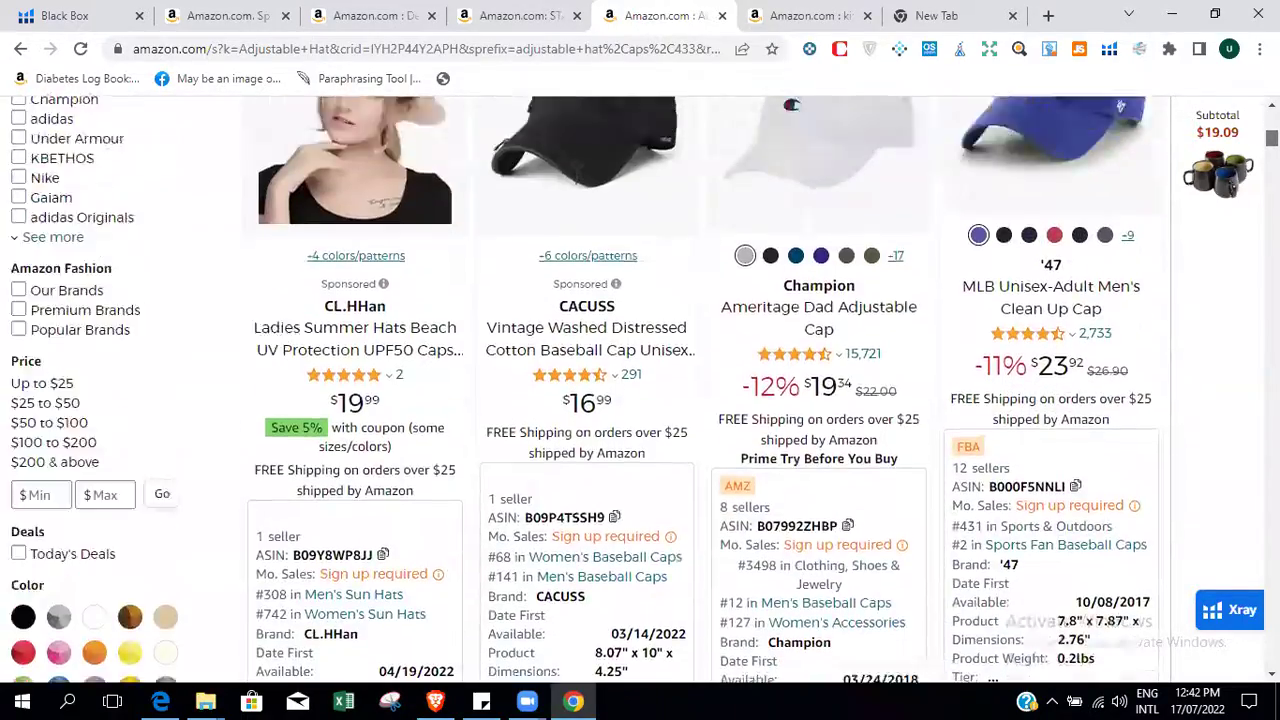
scroll(640, 390, up, 10)
scroll(640, 390, down, 6)
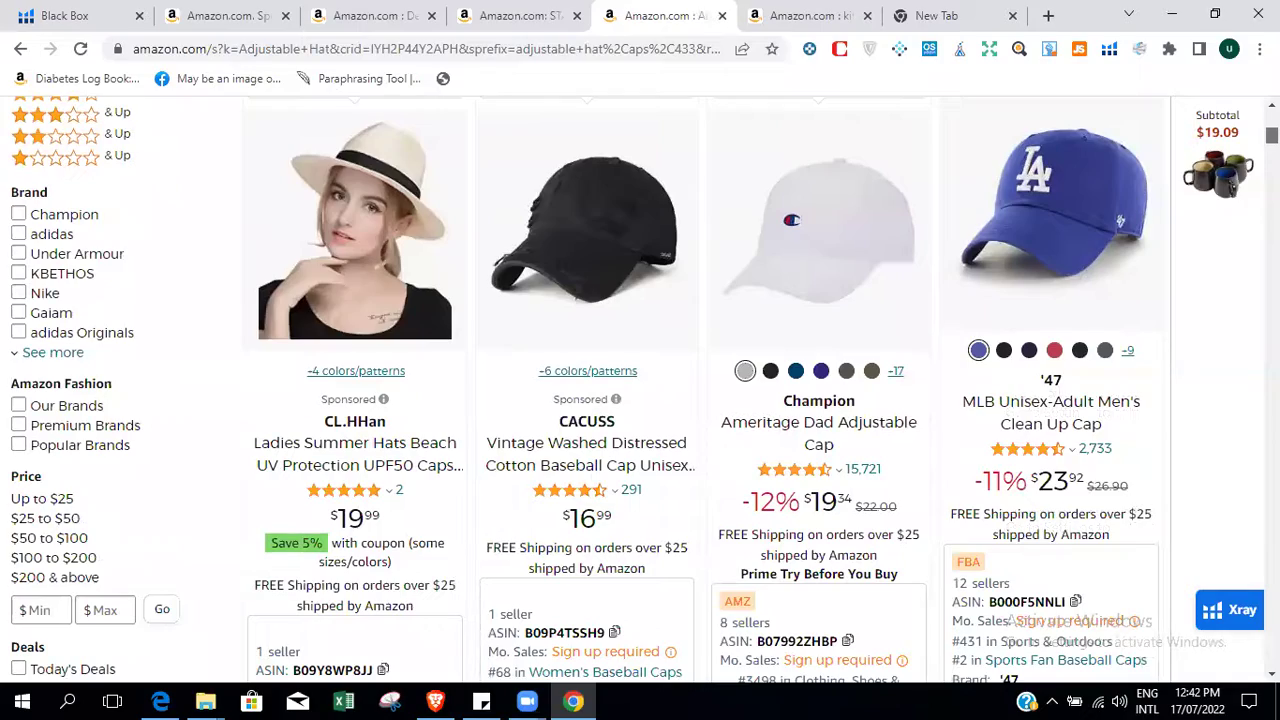
scroll(1130, 598, down, 6)
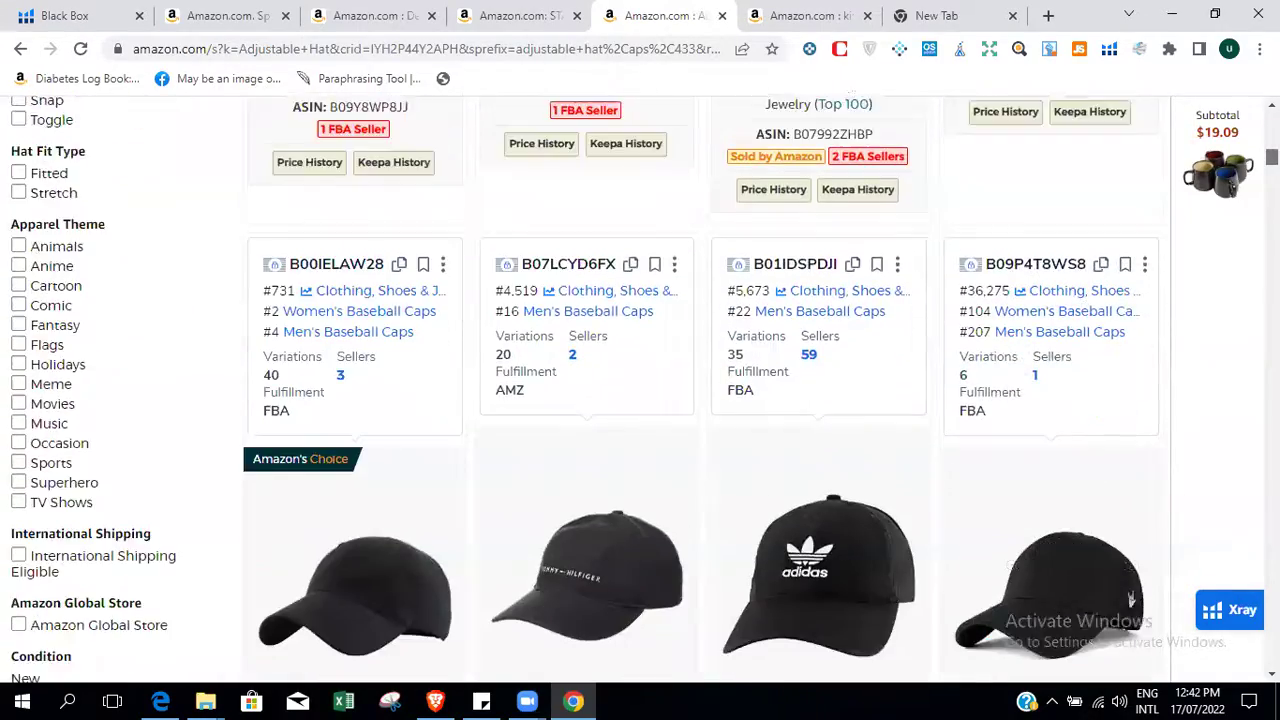
scroll(1130, 598, down, 5)
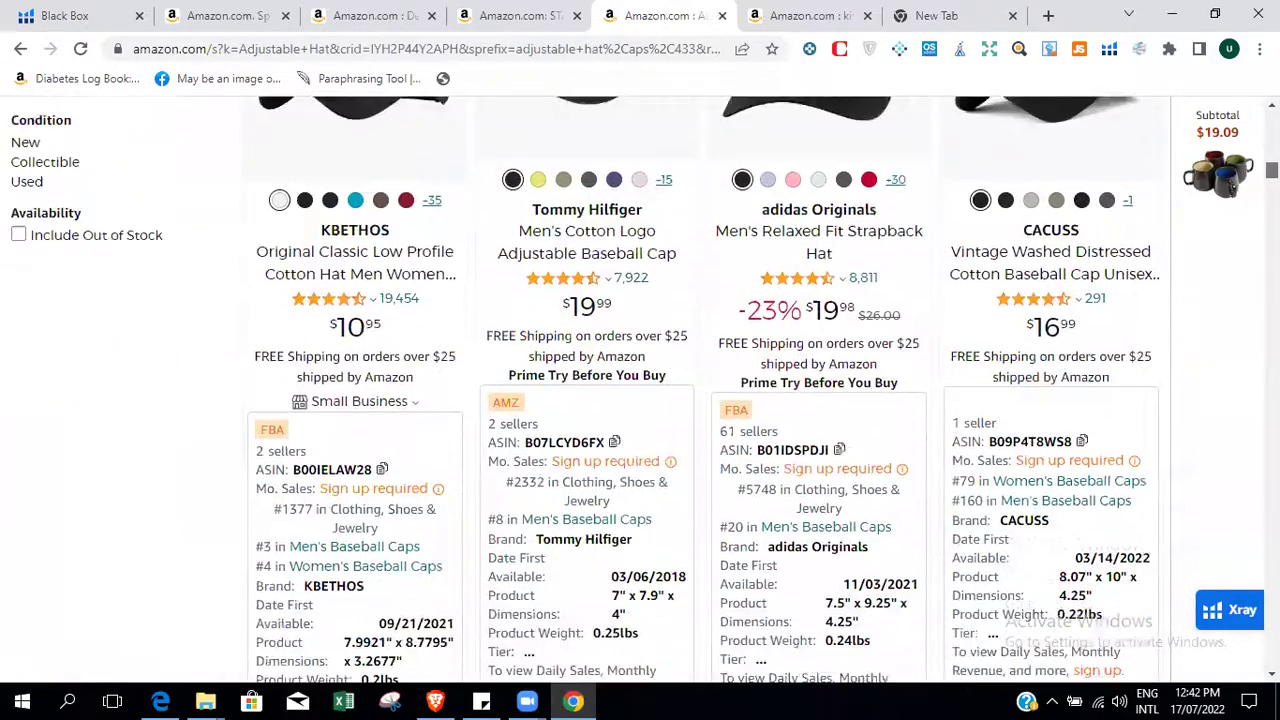
Check the best-seller ranks and FBA seller labels further down the Adjustable Hat search results.
scroll(640, 390, down, 4)
scroll(700, 390, down, 2)
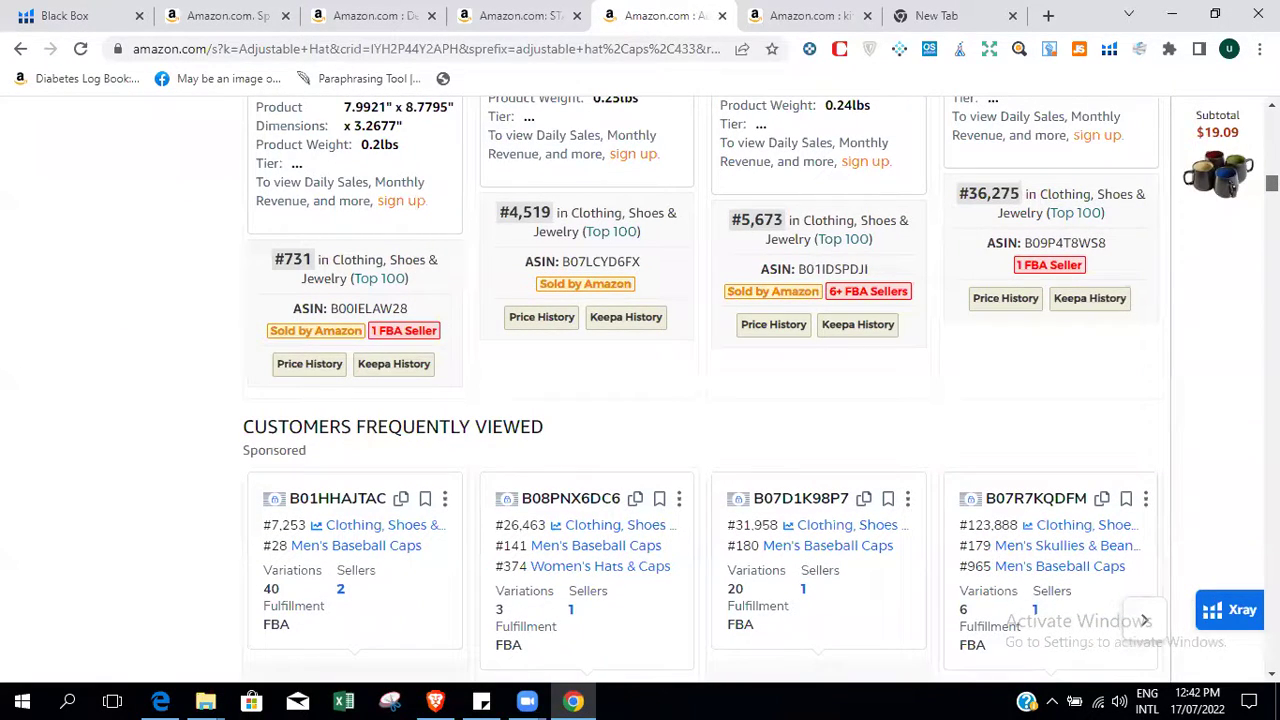
scroll(640, 390, up, 10)
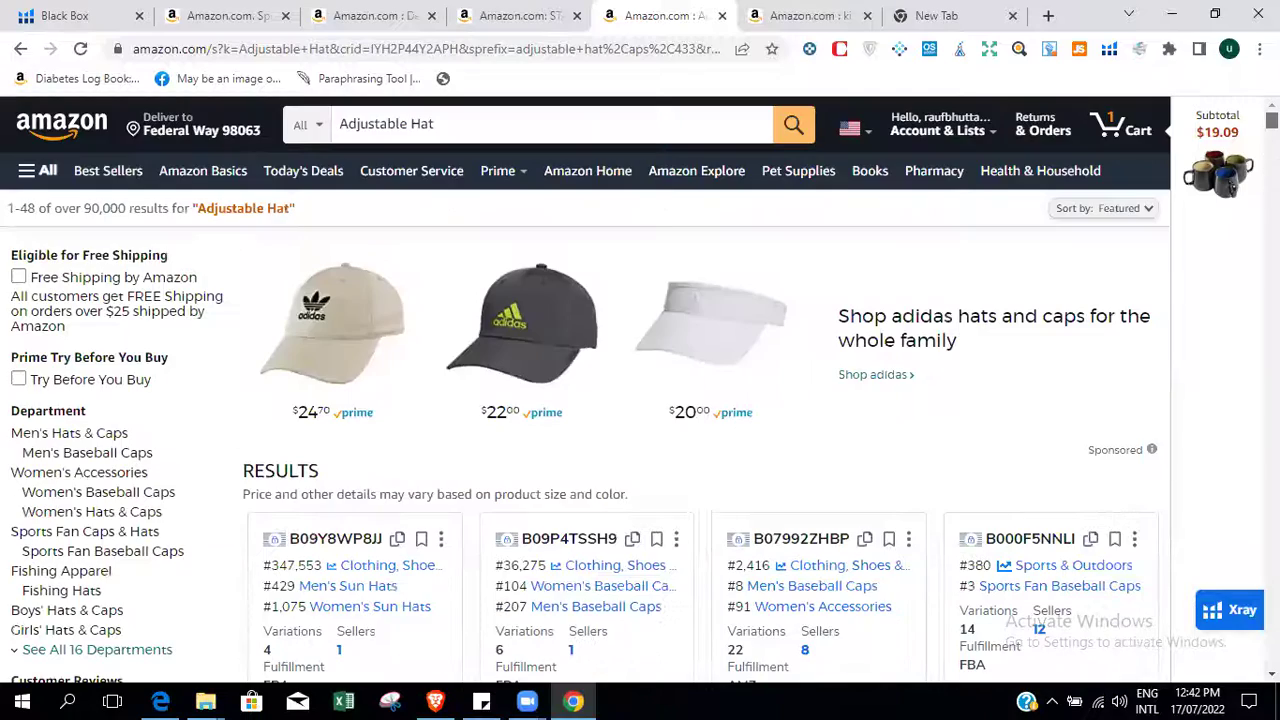
Return to Black Box and look over its product filters and product list.
click(62, 12)
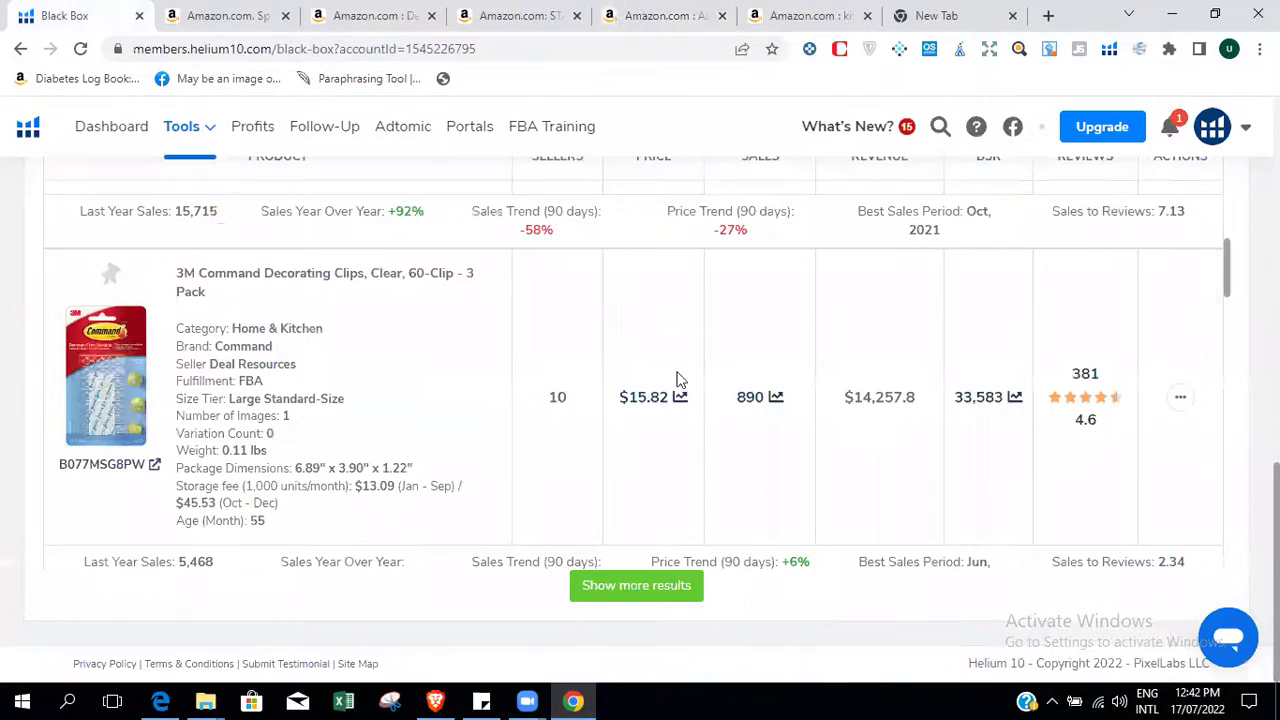
scroll(640, 420, up, 10)
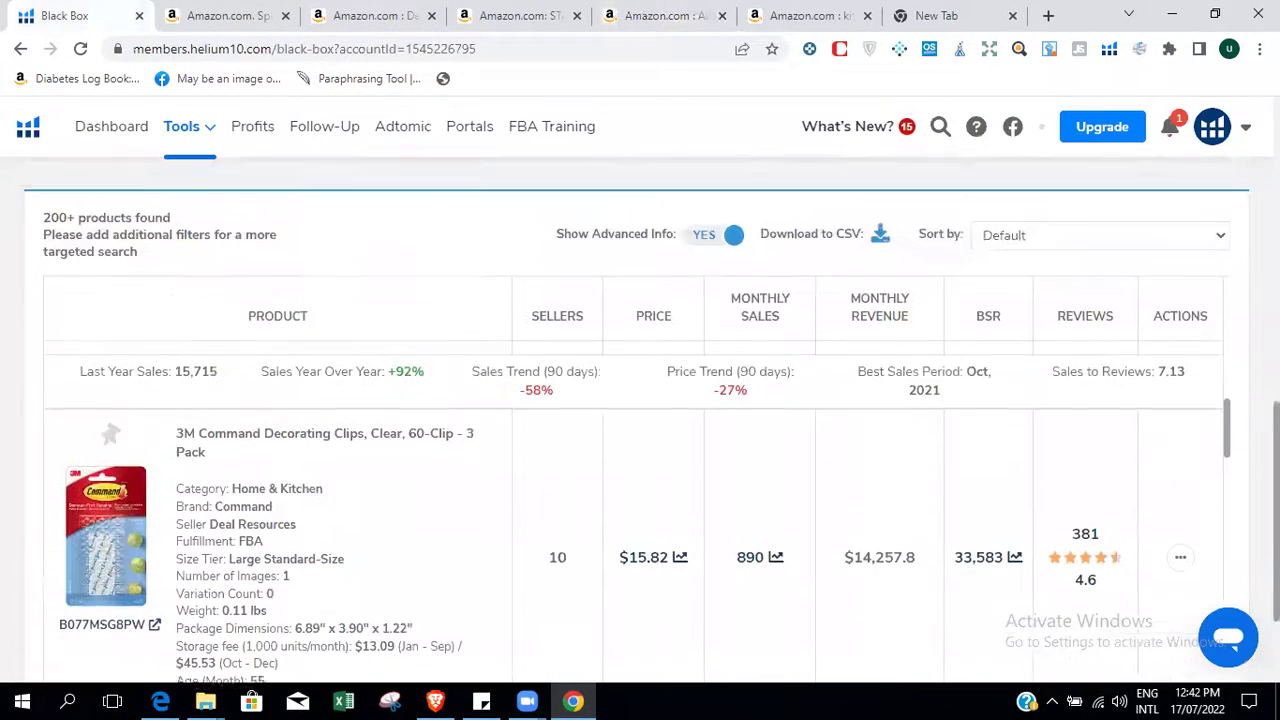
scroll(640, 420, down, 10)
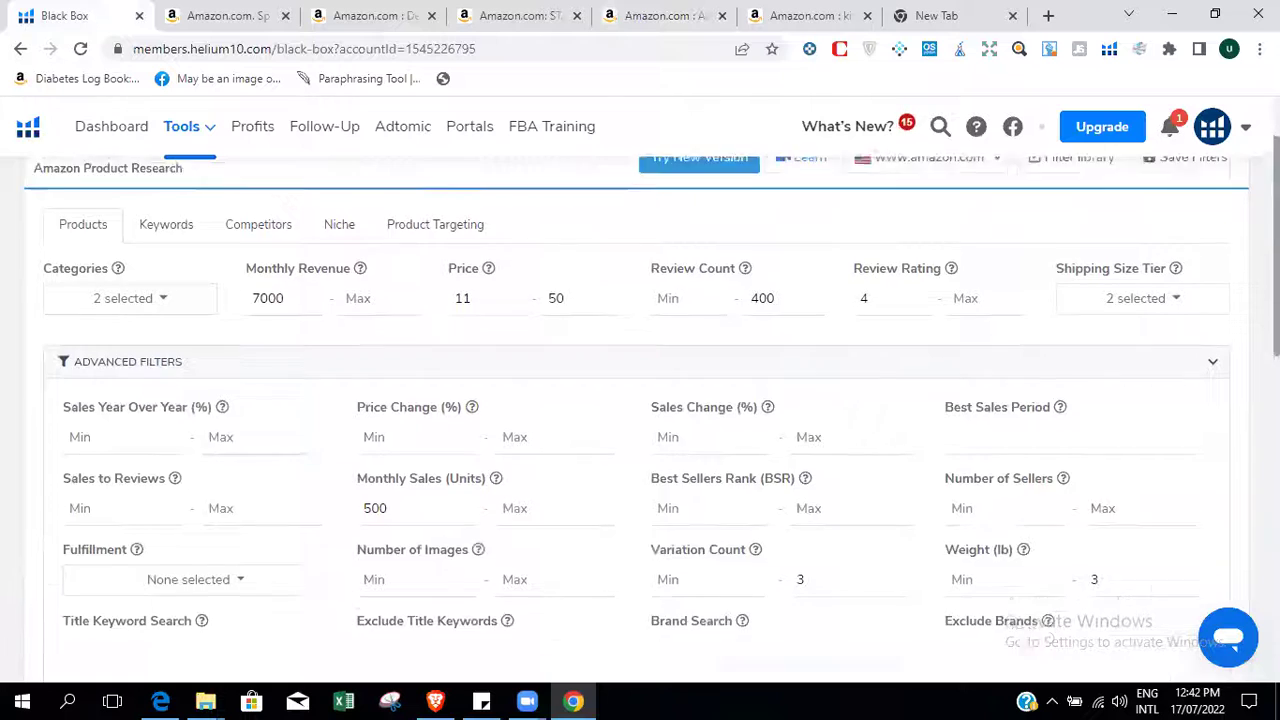
Switch to the STAR BRITE Clear Plastic Restorer listing and review its title, price, ratings and seller details.
click(322, 12)
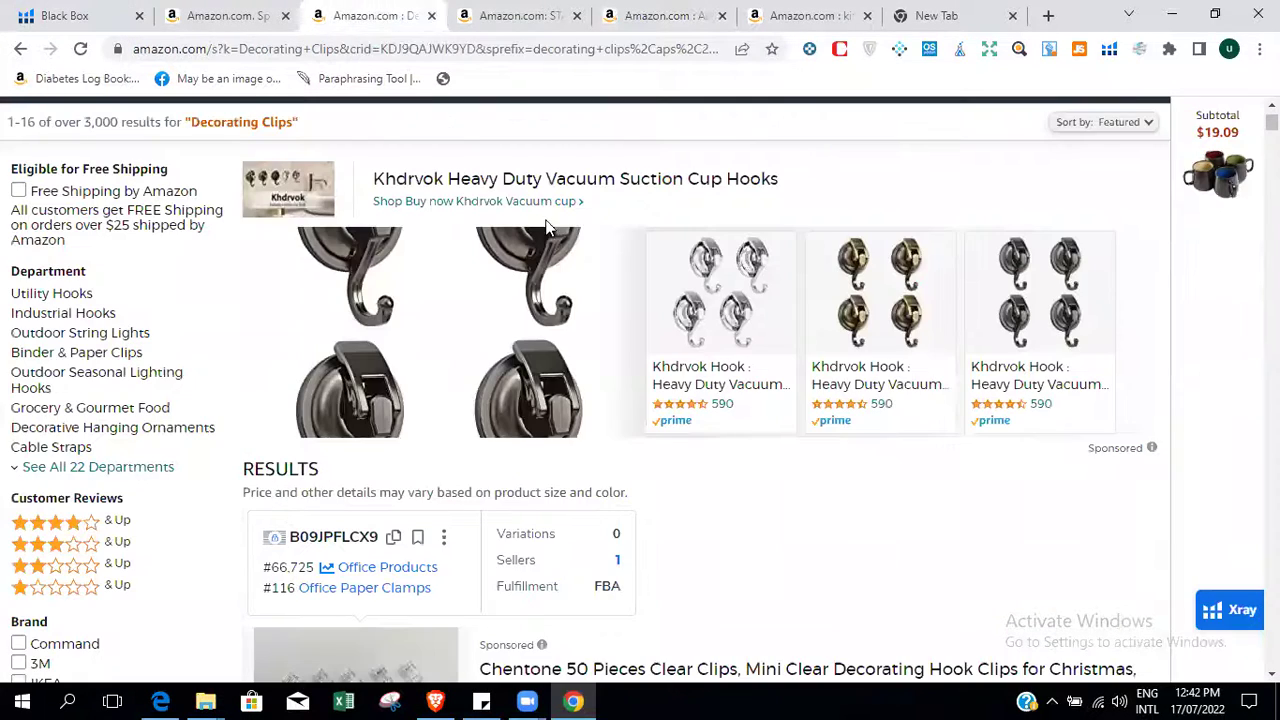
click(528, 14)
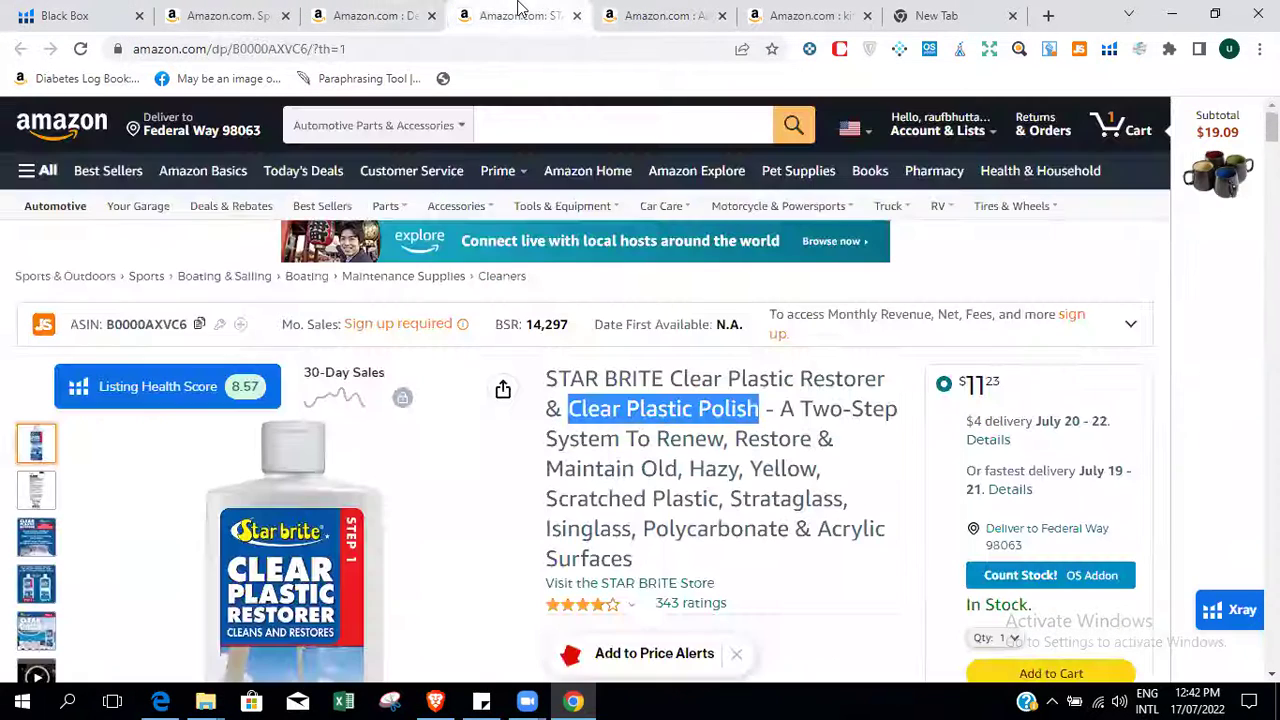
click(912, 460)
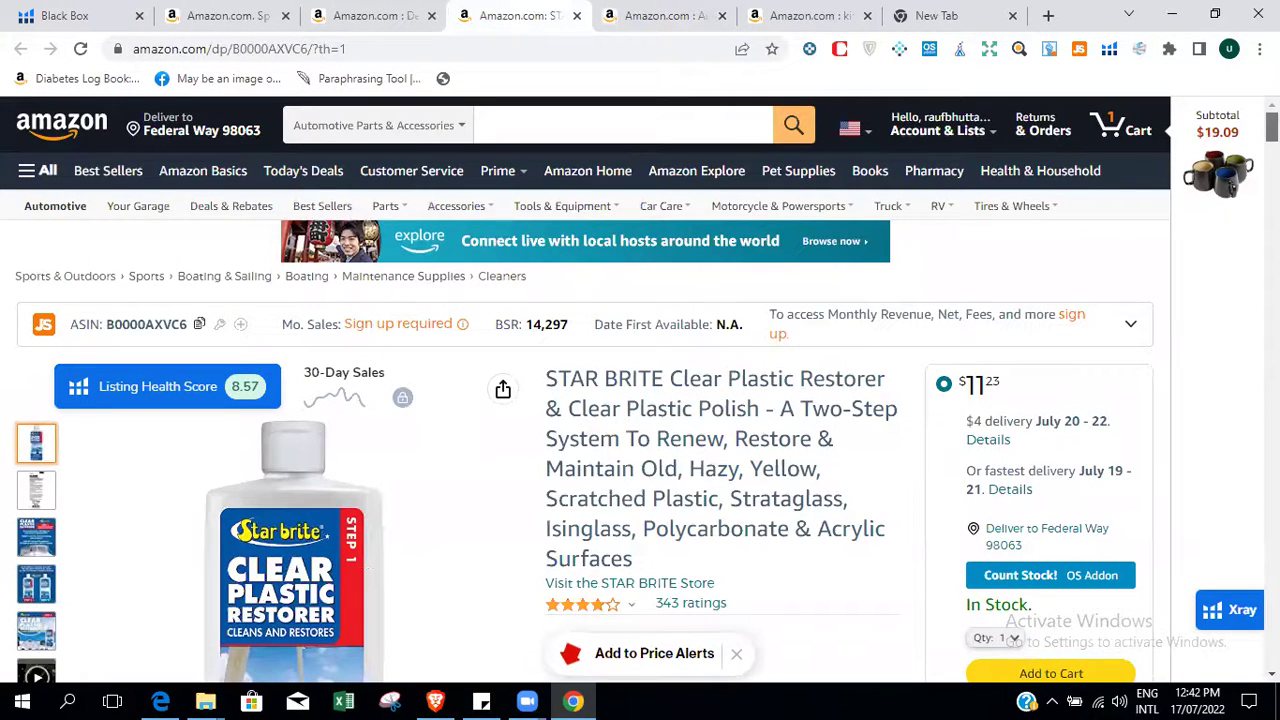
scroll(596, 218, down, 2)
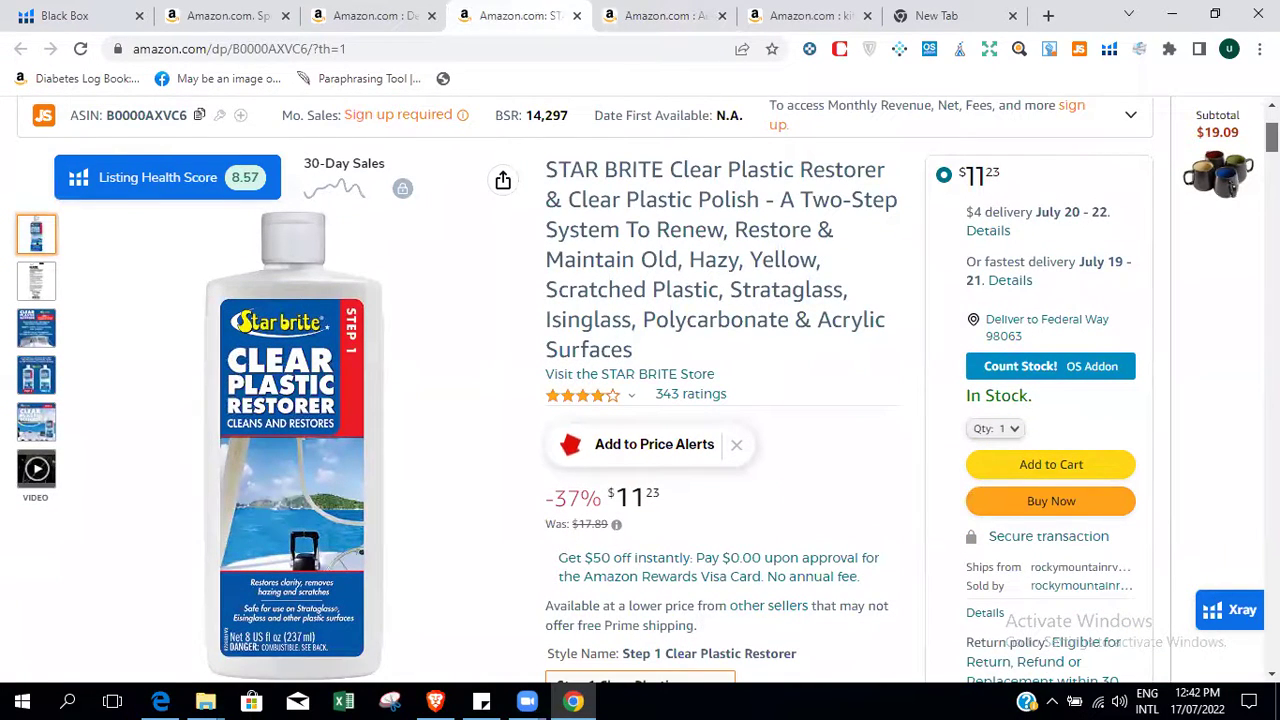
scroll(639, 390, up, 2)
scroll(639, 390, down, 2)
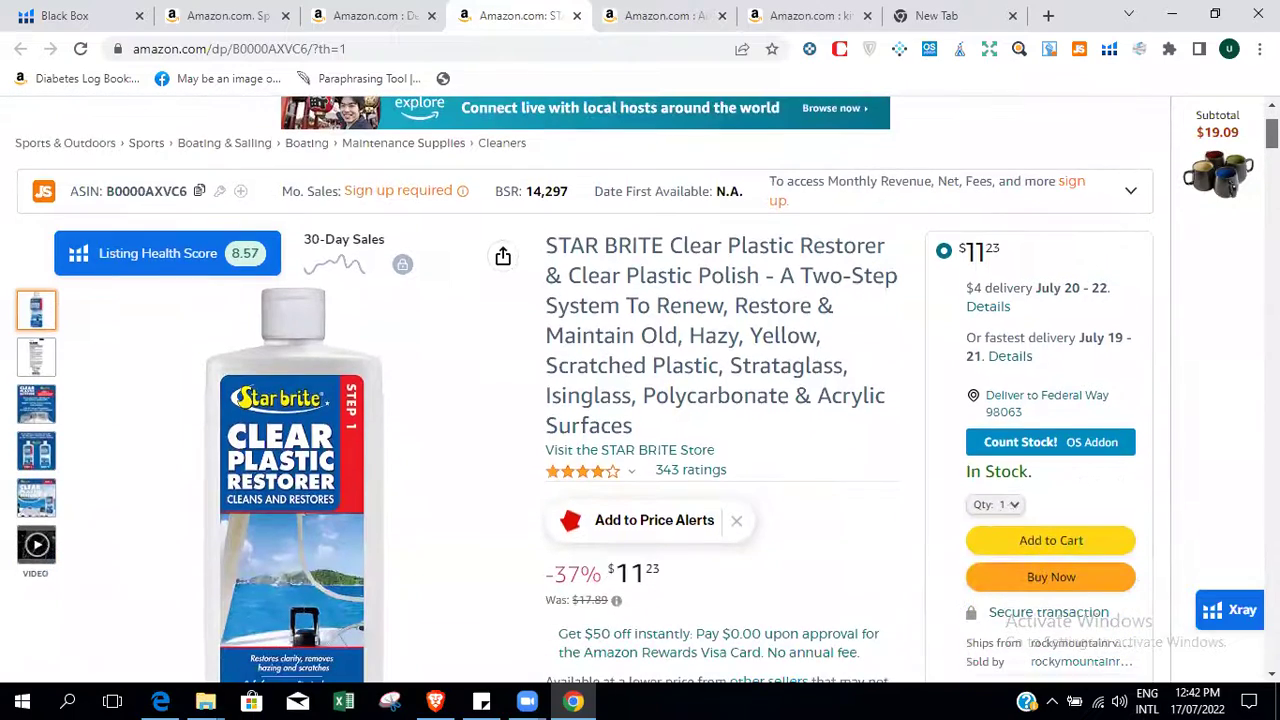
scroll(639, 390, up, 1)
scroll(639, 390, down, 1)
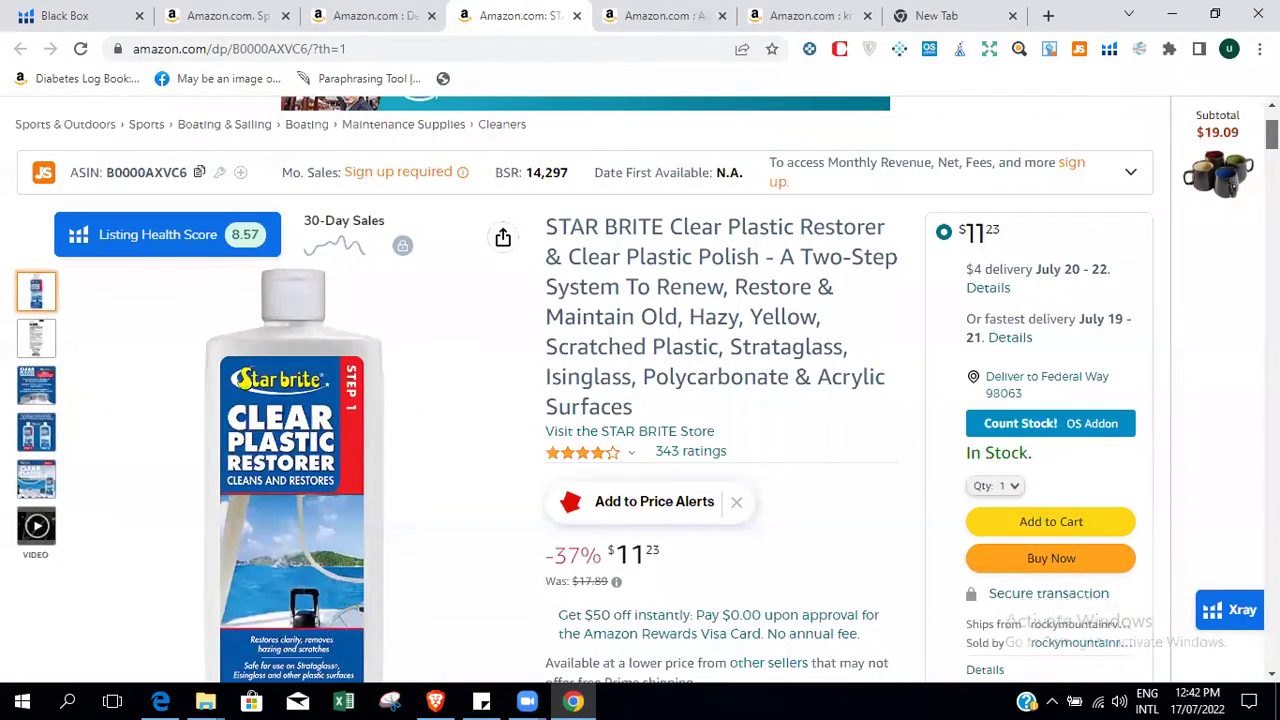
scroll(639, 390, down, 2)
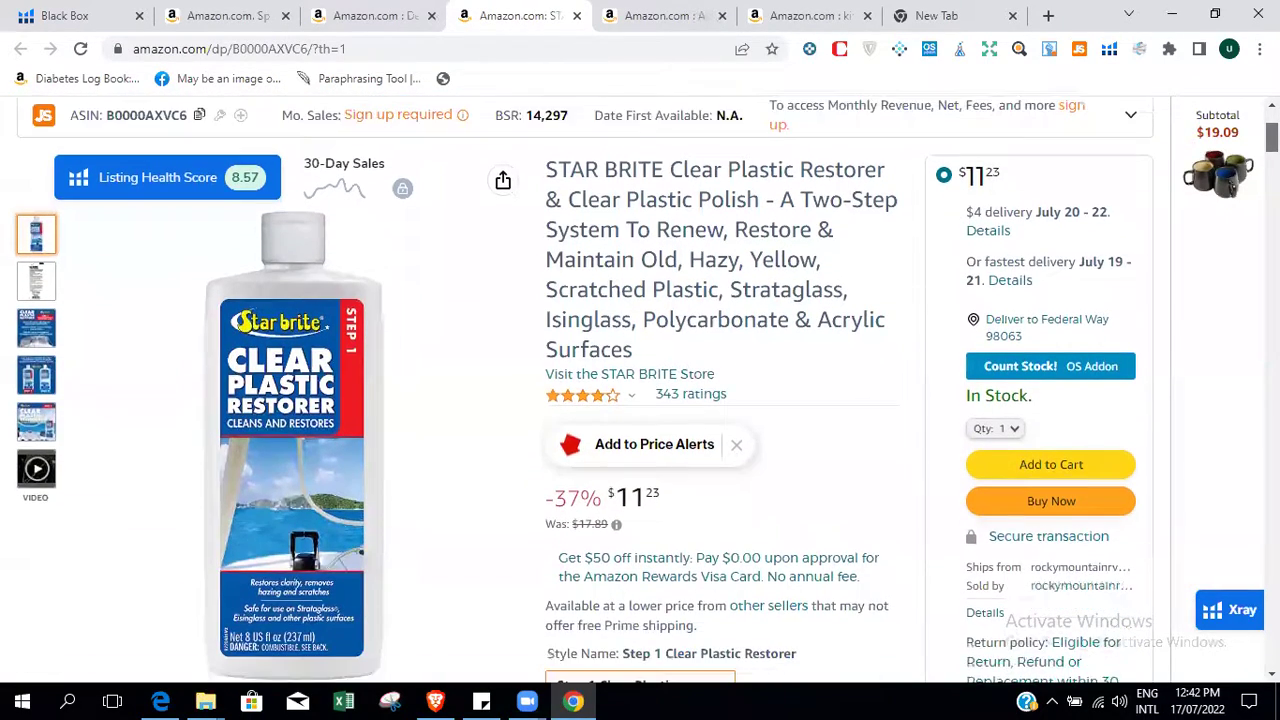
Copy "Clear Plastic Polish" from the STAR BRITE title and search Amazon for it in place of Adjustable Hat.
drag(569, 160, 768, 187)
key(ctrl+c)
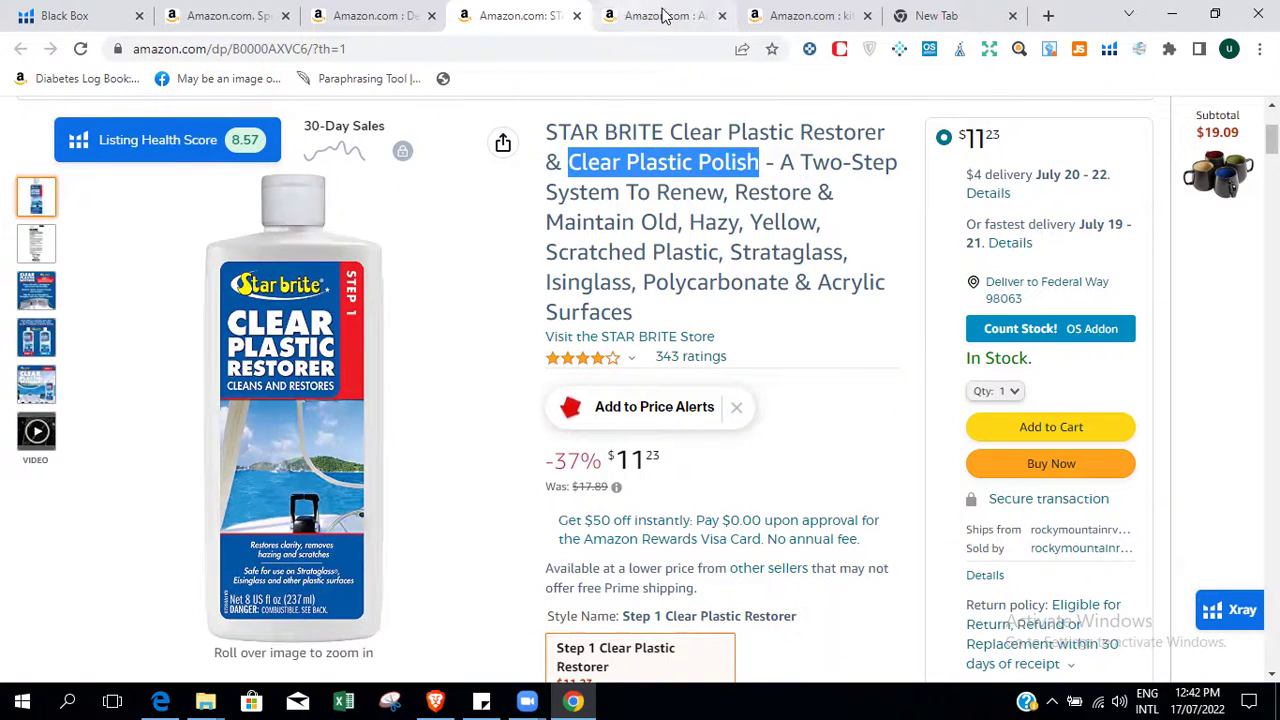
click(668, 16)
click(440, 133)
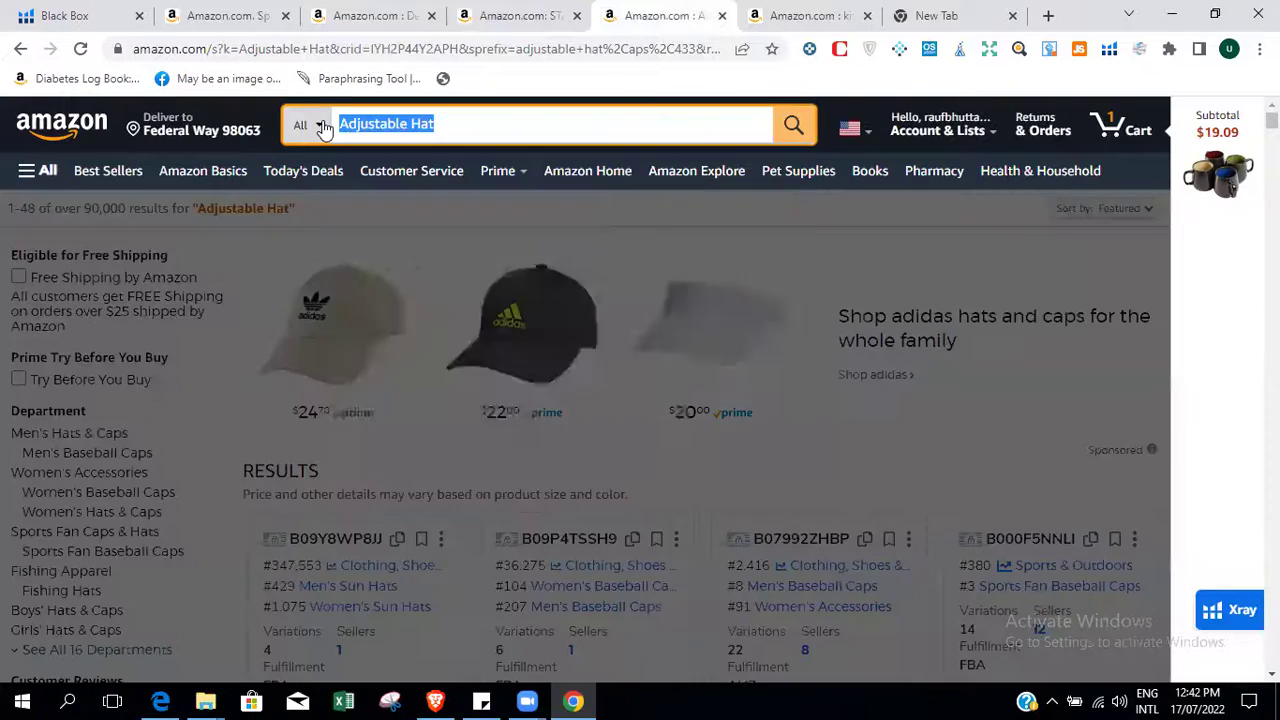
key(ctrl+v)
key(Return)
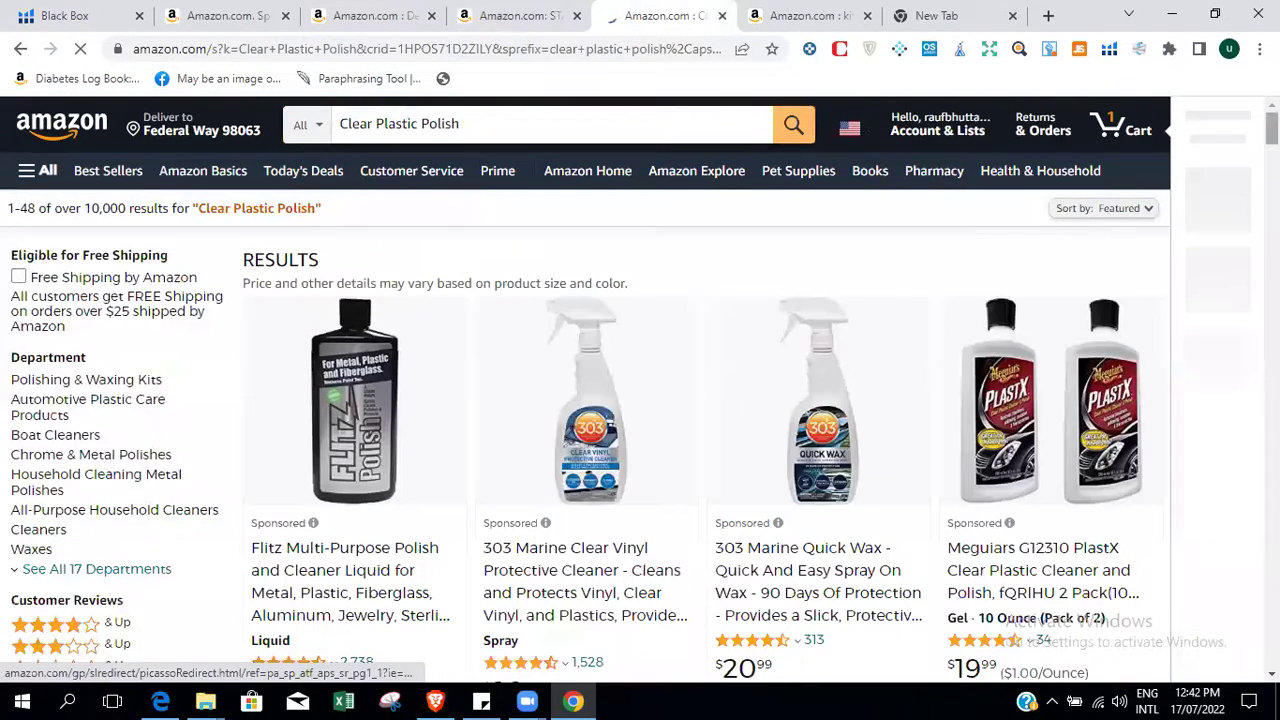
Compare the titles, review counts, prices and sellers of the products in the Clear Plastic Polish results.
scroll(640, 400, down, 9)
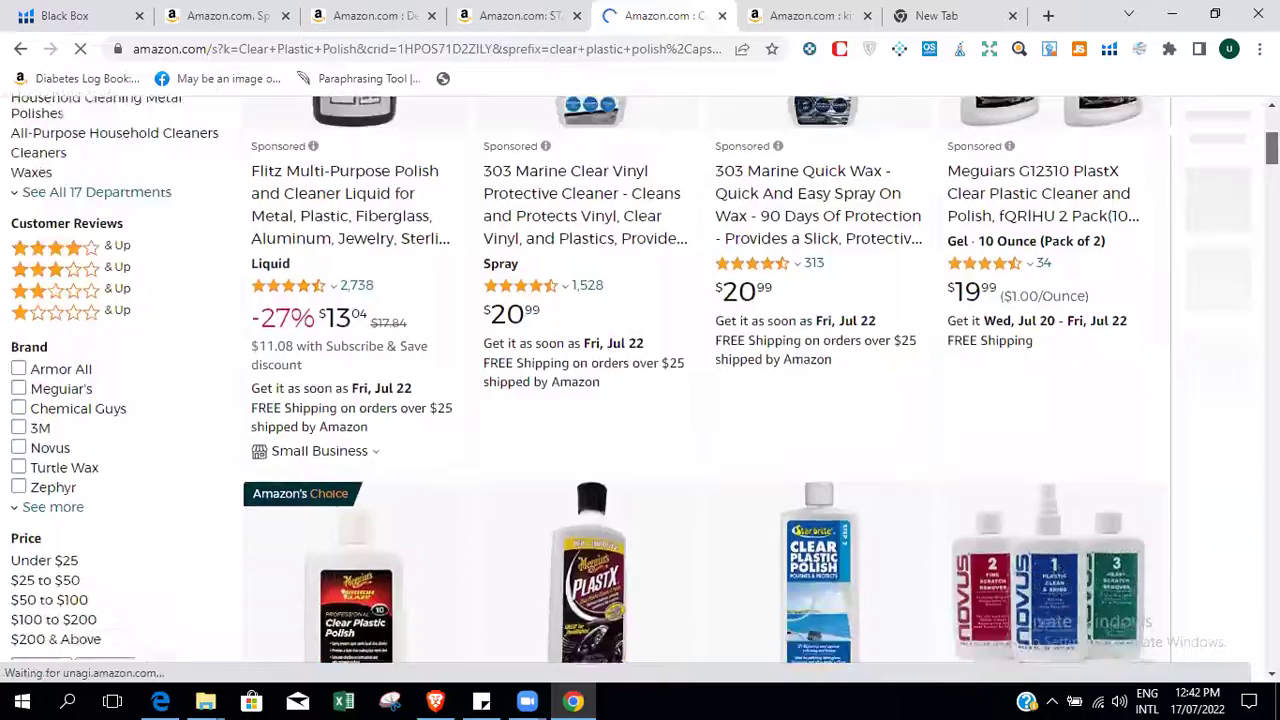
scroll(640, 400, down, 3)
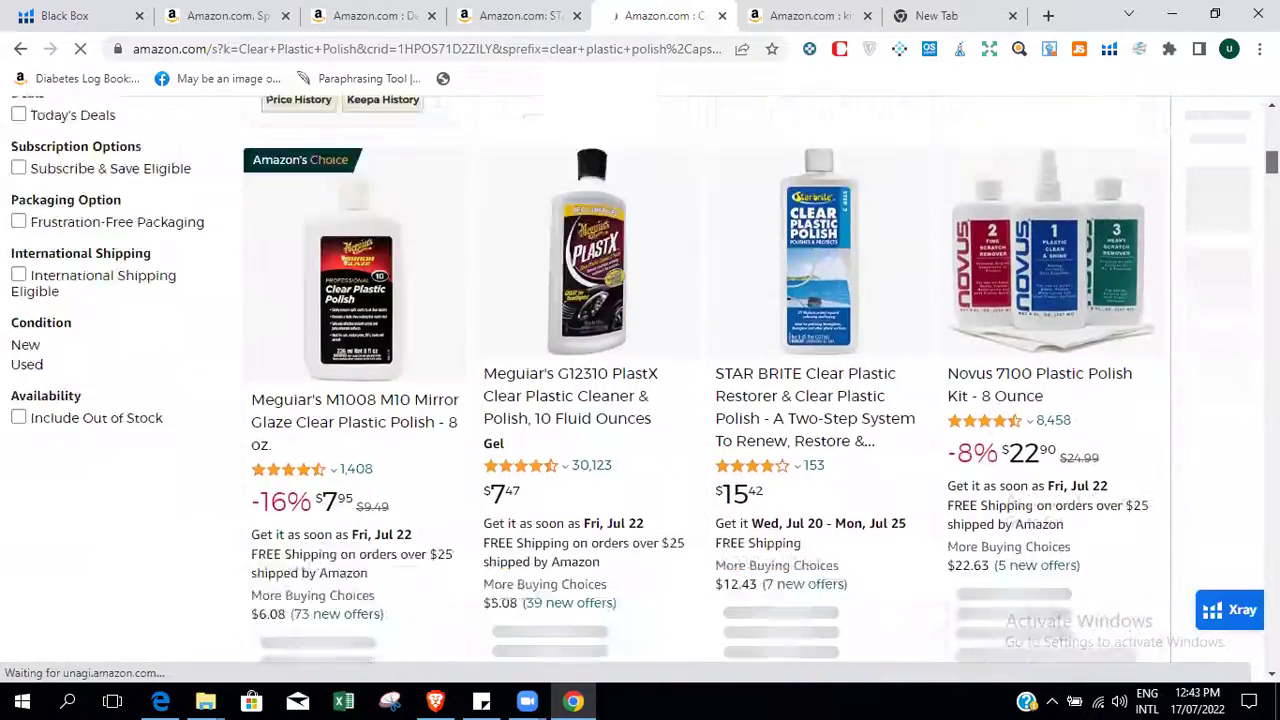
scroll(640, 400, down, 10)
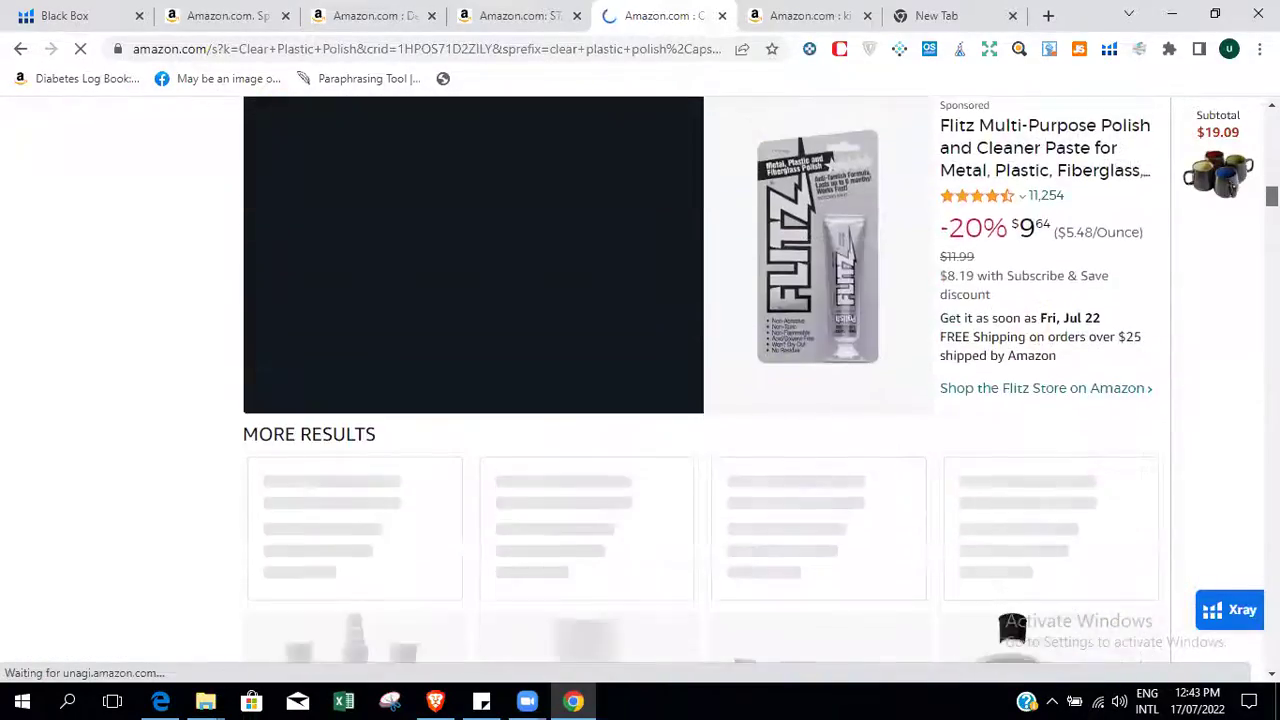
scroll(640, 400, down, 10)
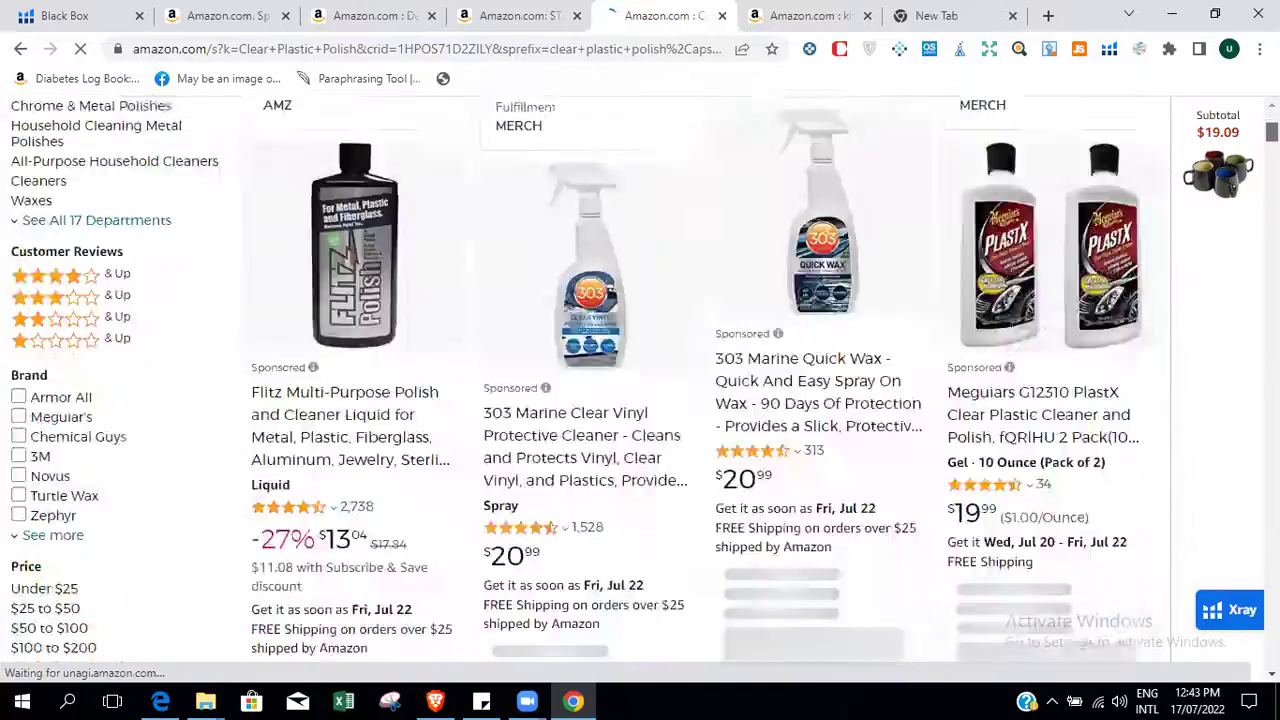
scroll(587, 380, down, 10)
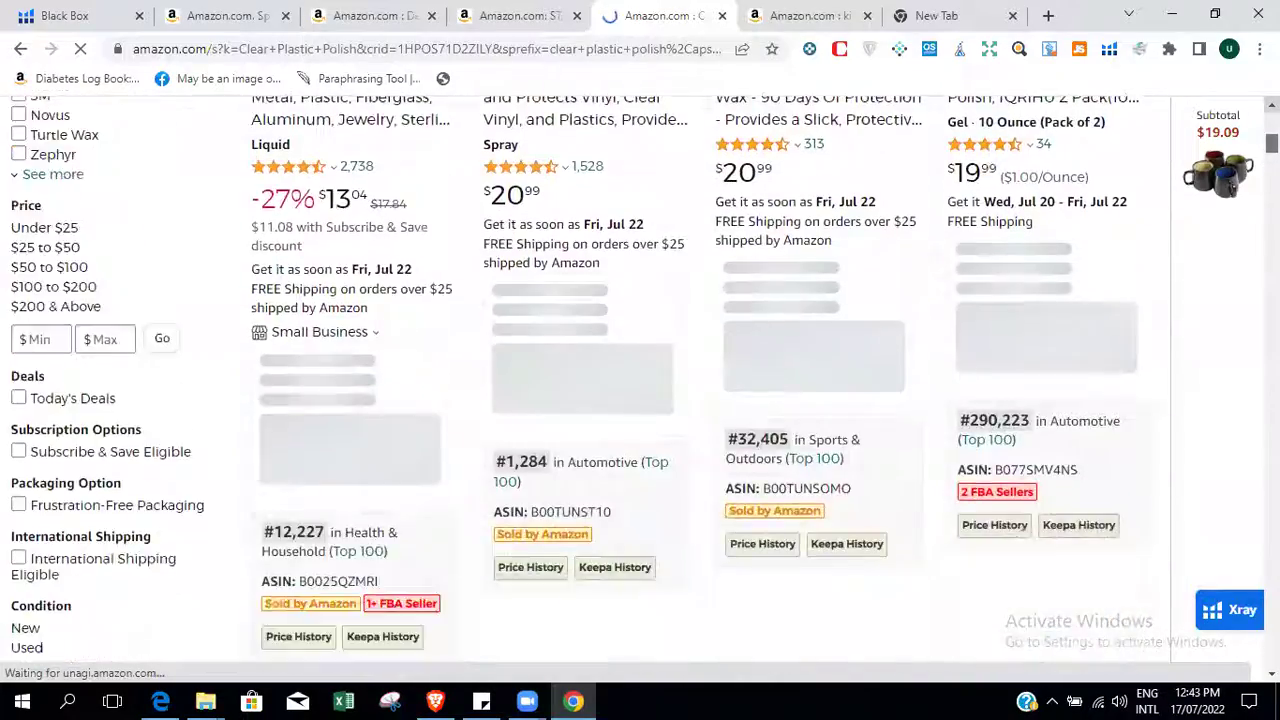
scroll(740, 255, down, 5)
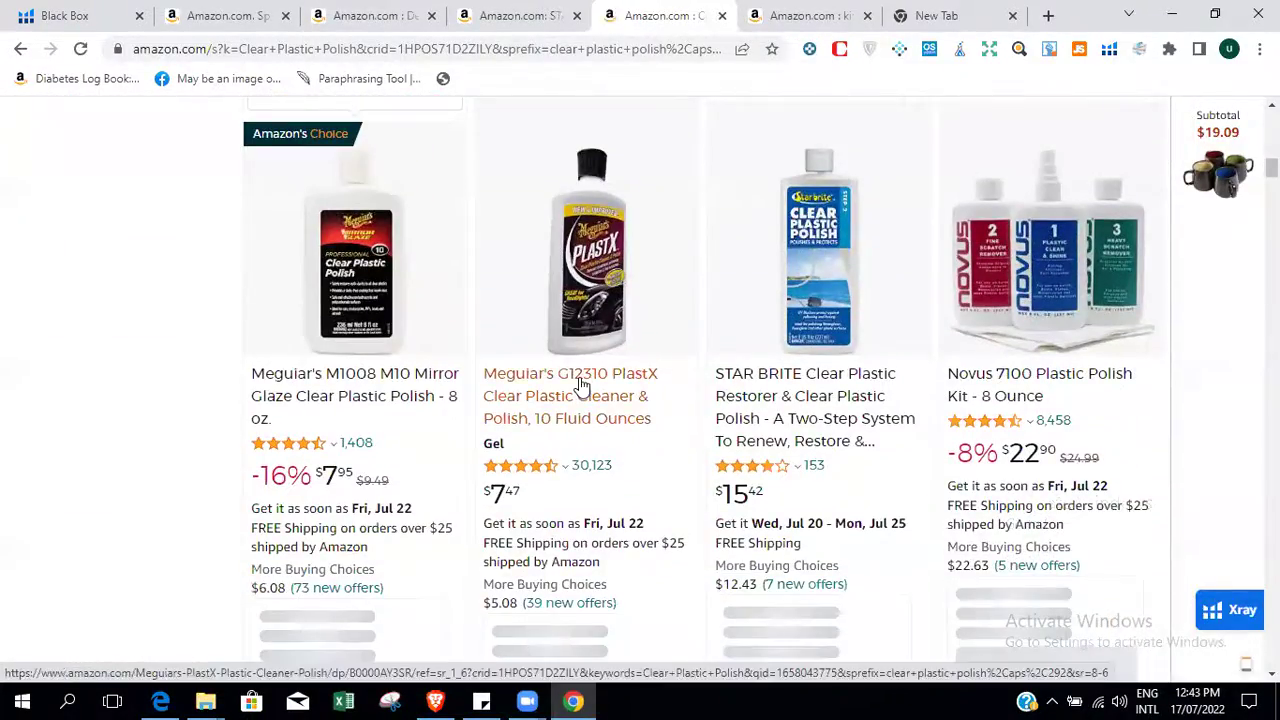
Open the Meguiar's G12310 PlastX listing from the results and examine its title and all its "About this item" bullet points.
click(632, 385)
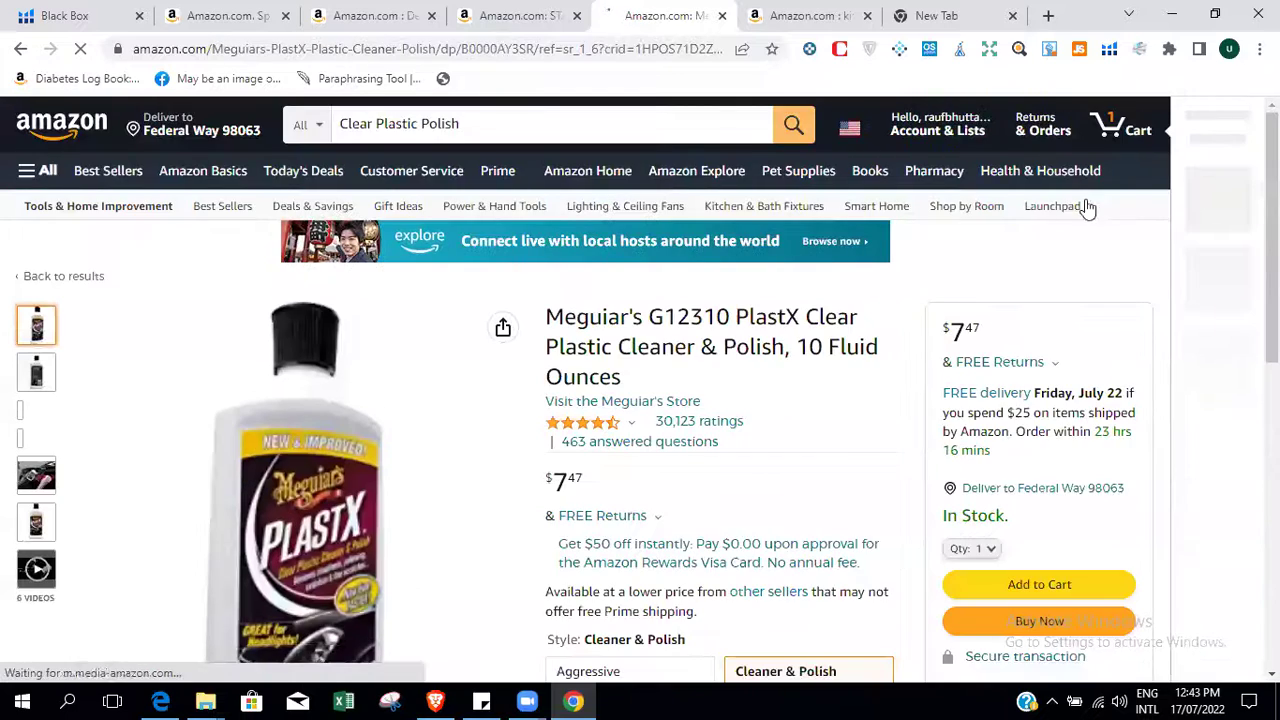
scroll(640, 390, down, 5)
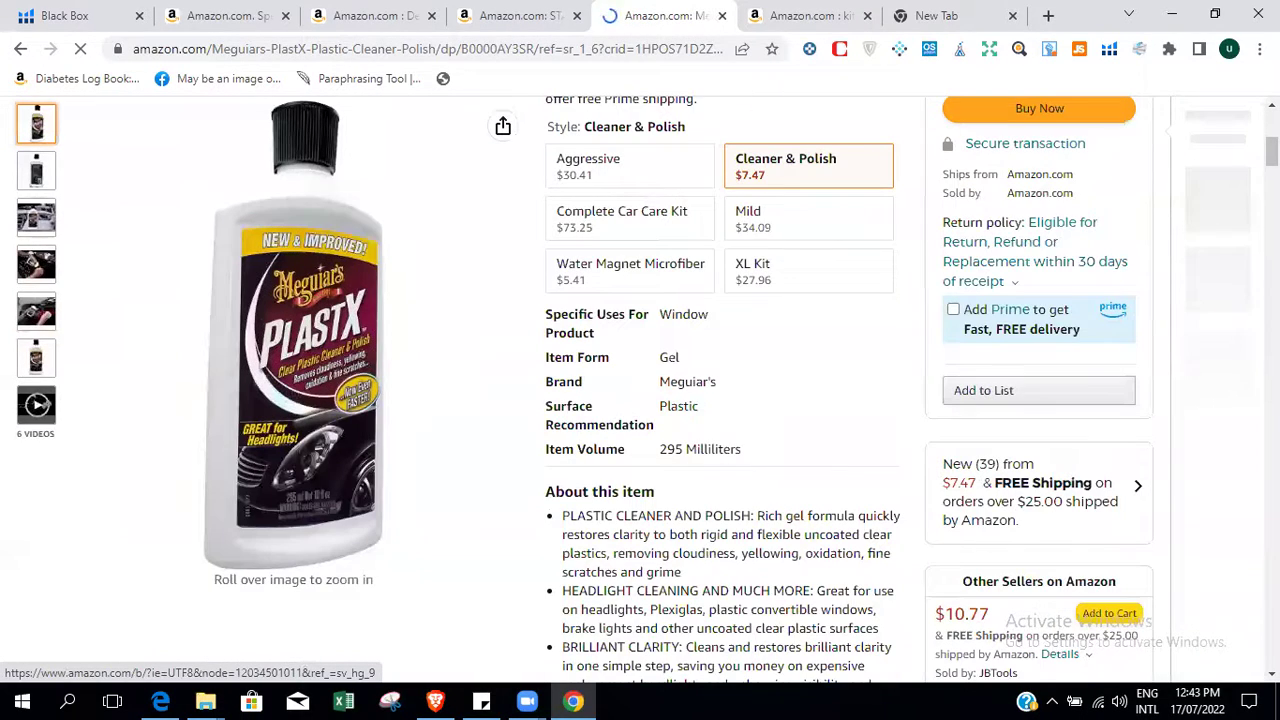
scroll(548, 207, up, 4)
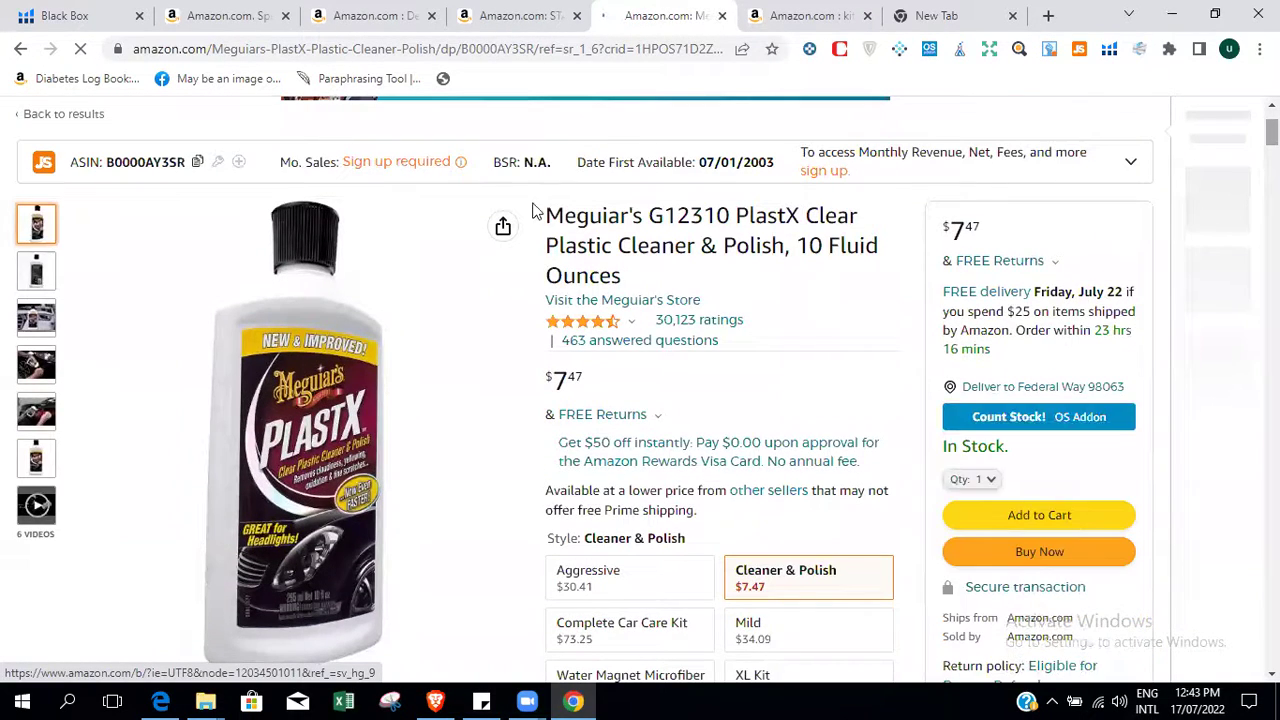
drag(548, 207, 642, 282)
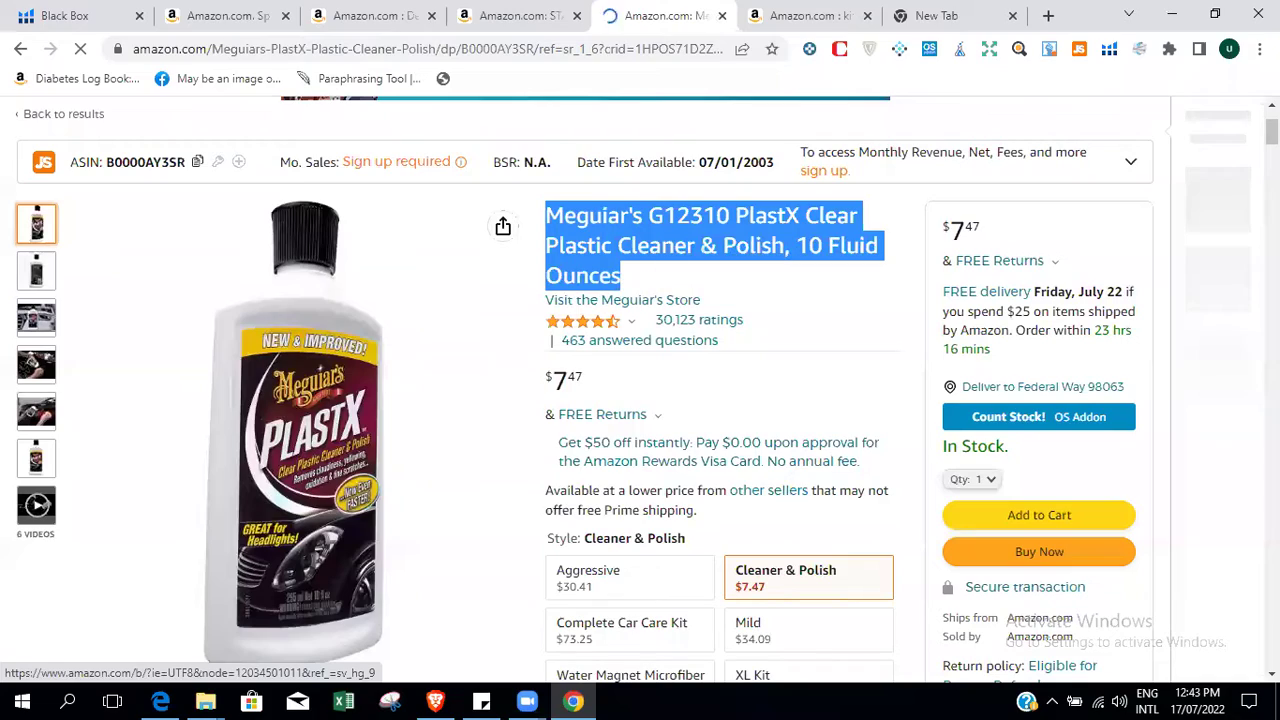
scroll(642, 282, down, 10)
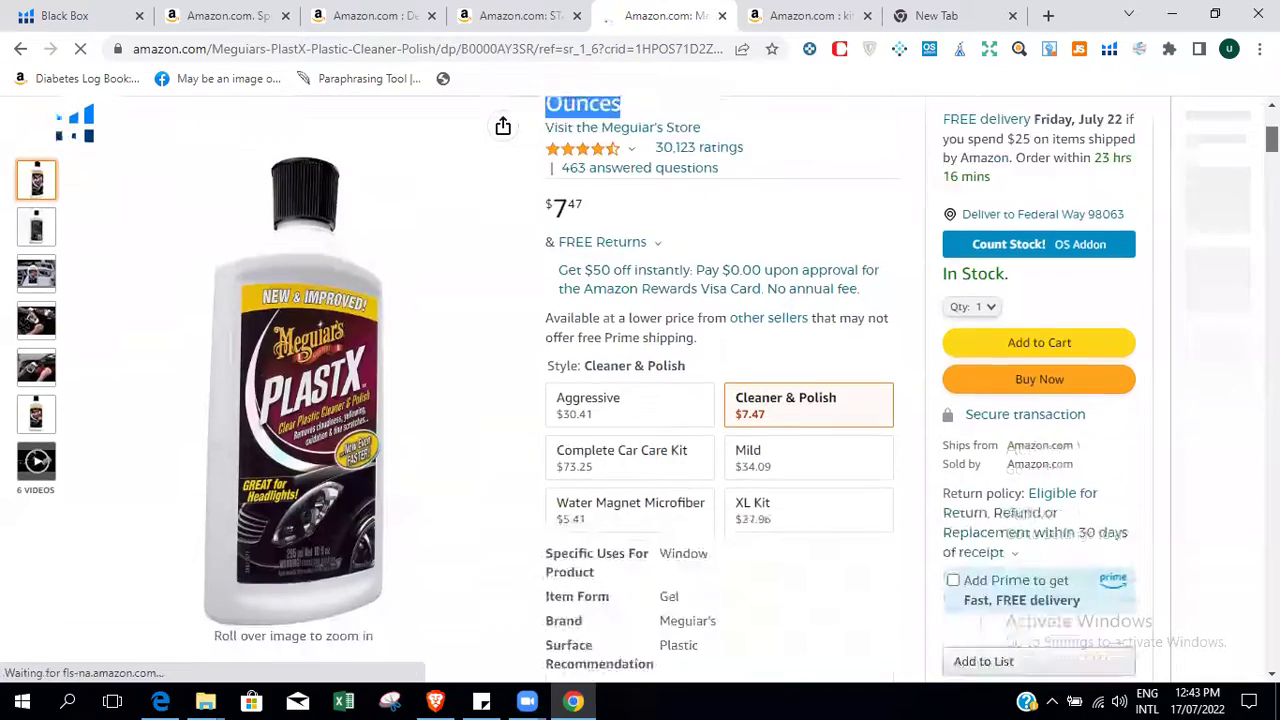
scroll(642, 282, up, 5)
scroll(642, 282, down, 2)
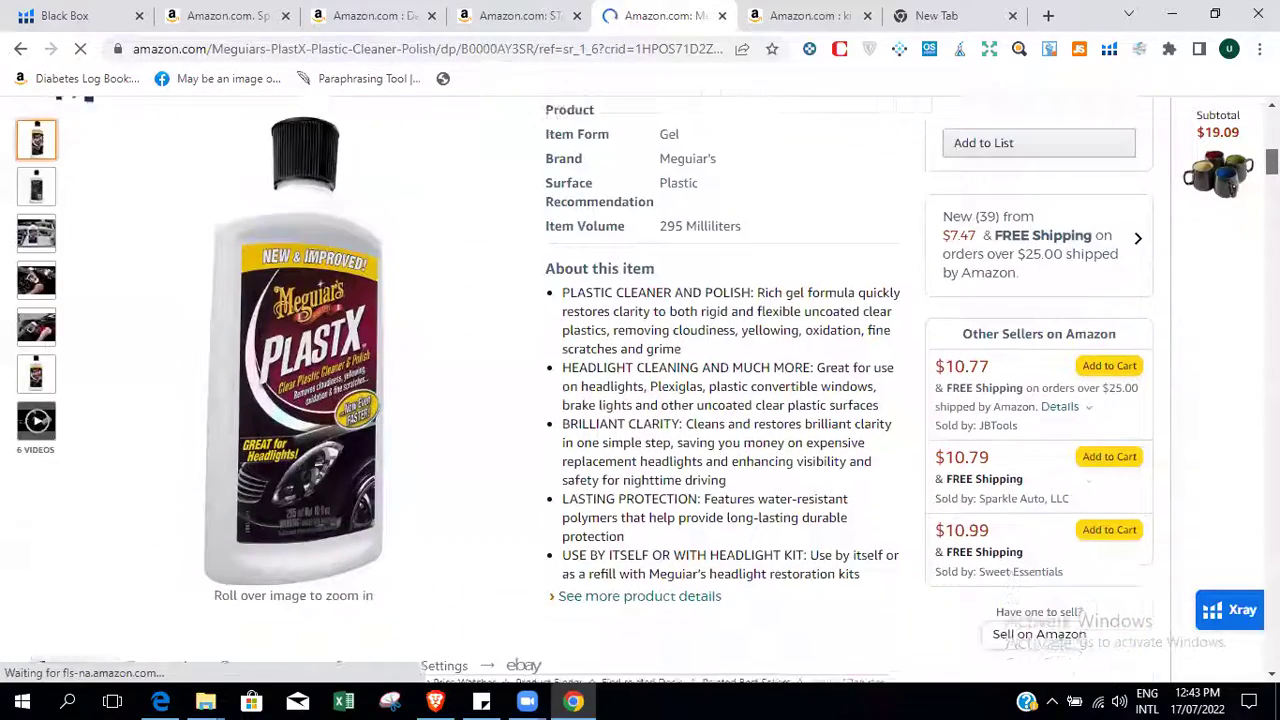
drag(567, 285, 865, 566)
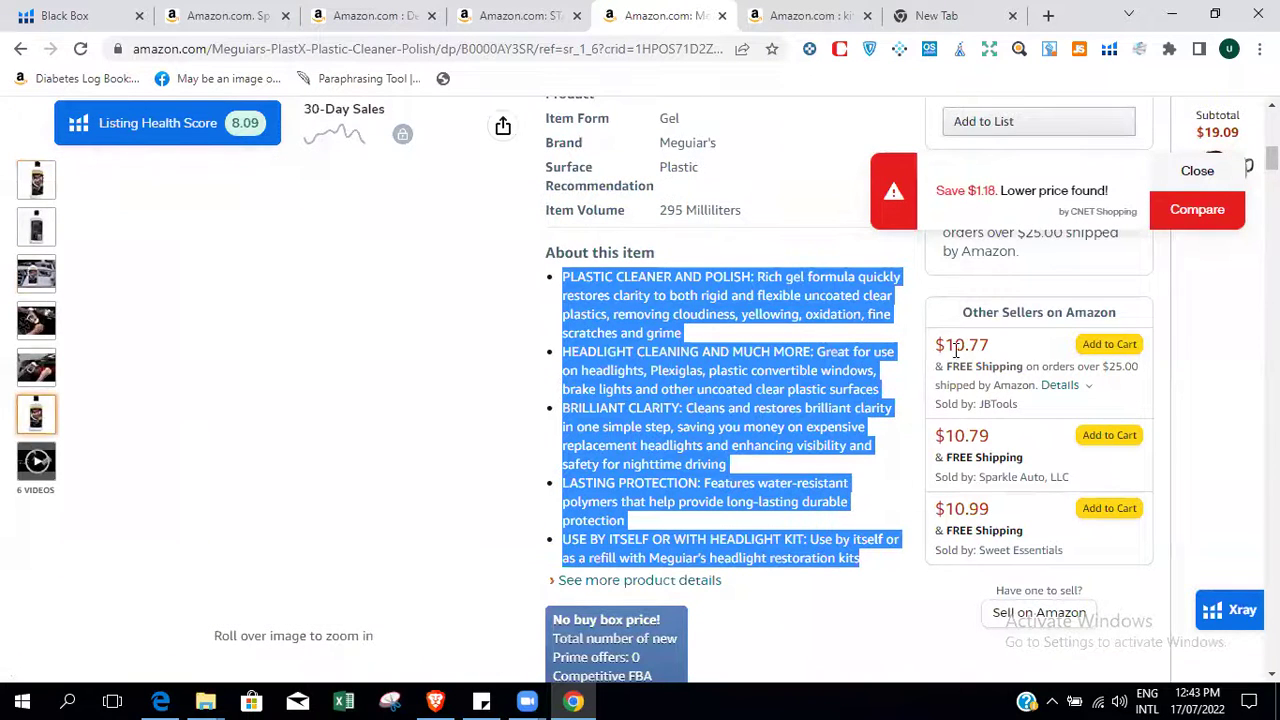
Examine the PlastX listing's "From the manufacturer" images and text, including the headlight coating section, down to the Product Description.
scroll(955, 350, down, 10)
scroll(640, 390, down, 15)
scroll(640, 390, up, 5)
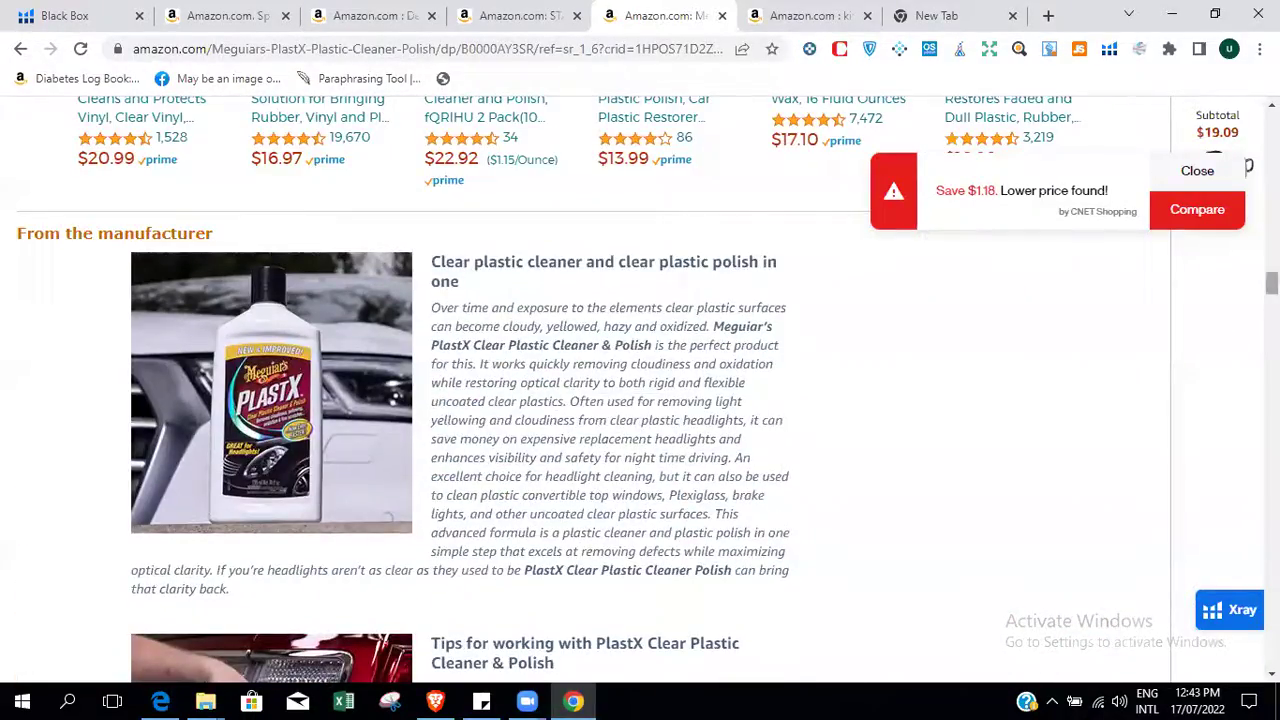
scroll(484, 390, down, 6)
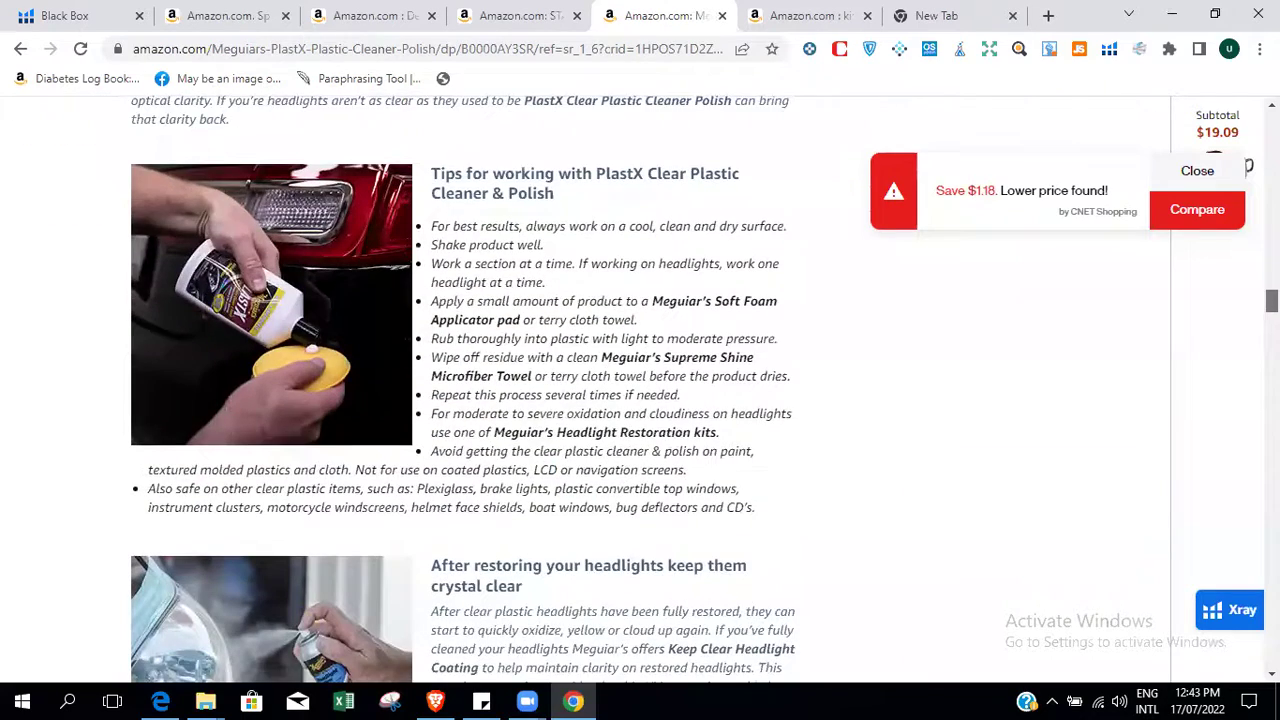
scroll(457, 369, down, 3)
scroll(435, 300, up, 1)
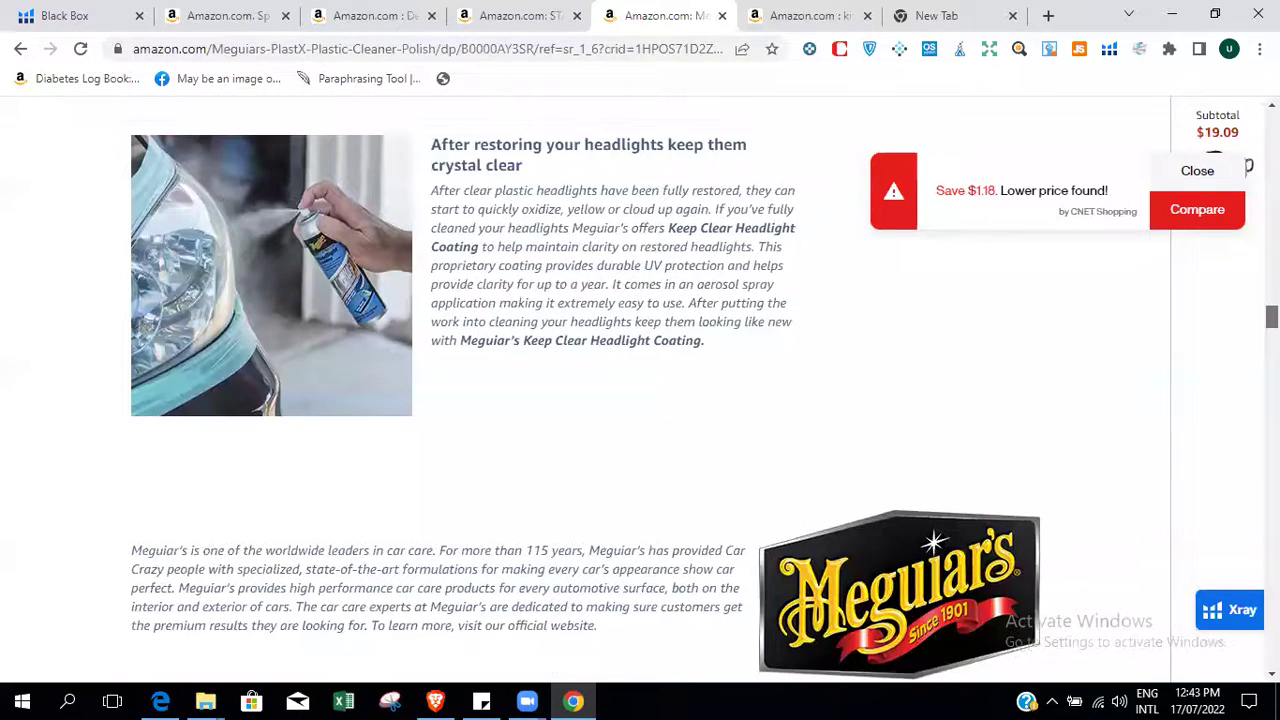
drag(440, 141, 731, 369)
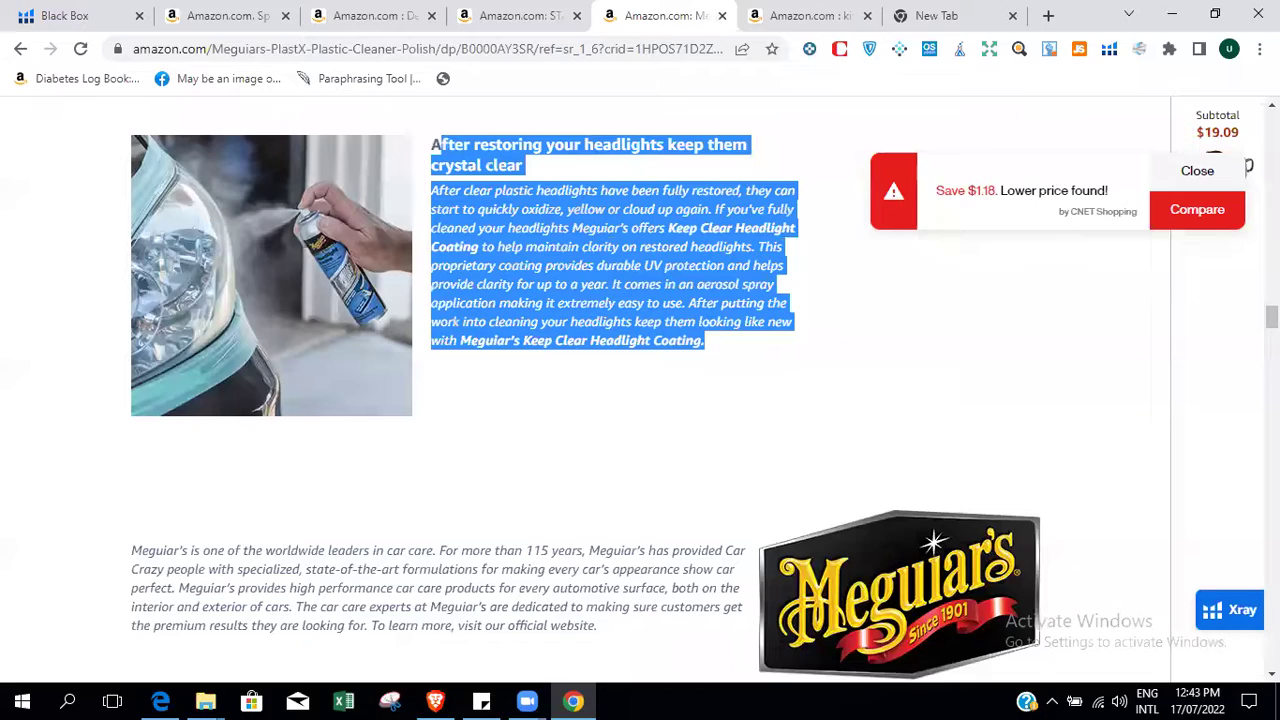
scroll(640, 390, up, 5)
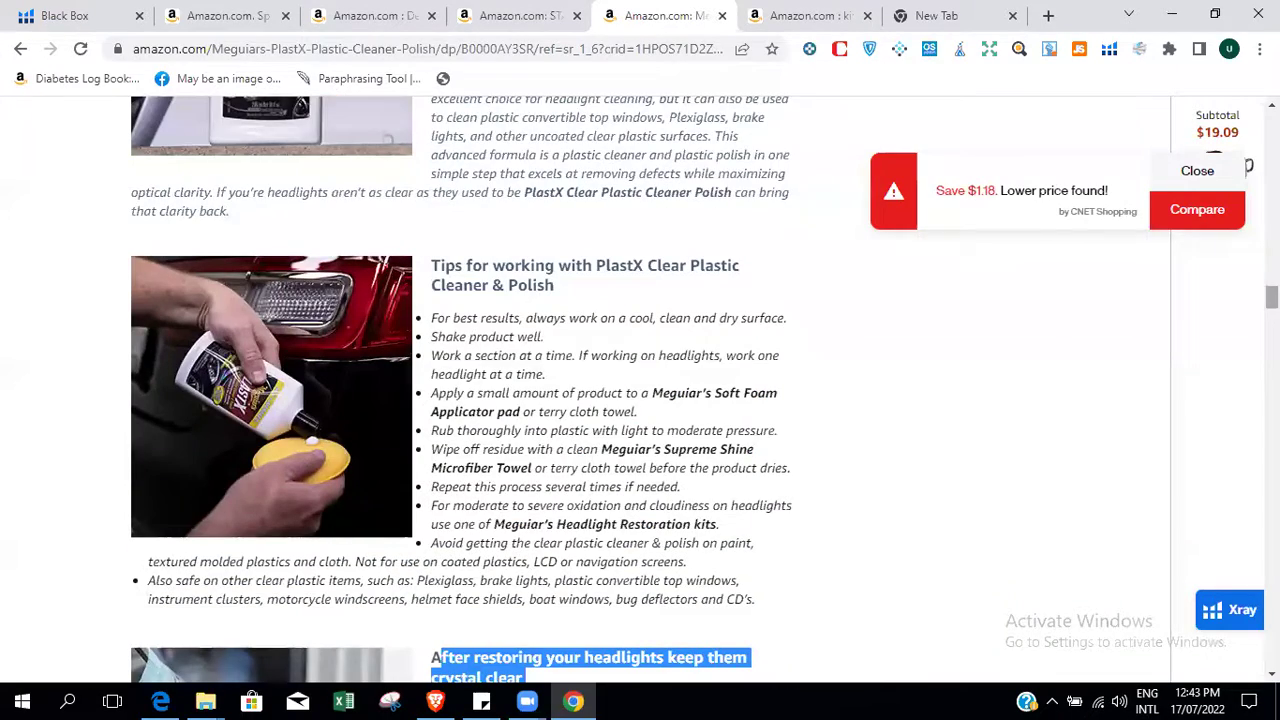
scroll(640, 390, down, 7)
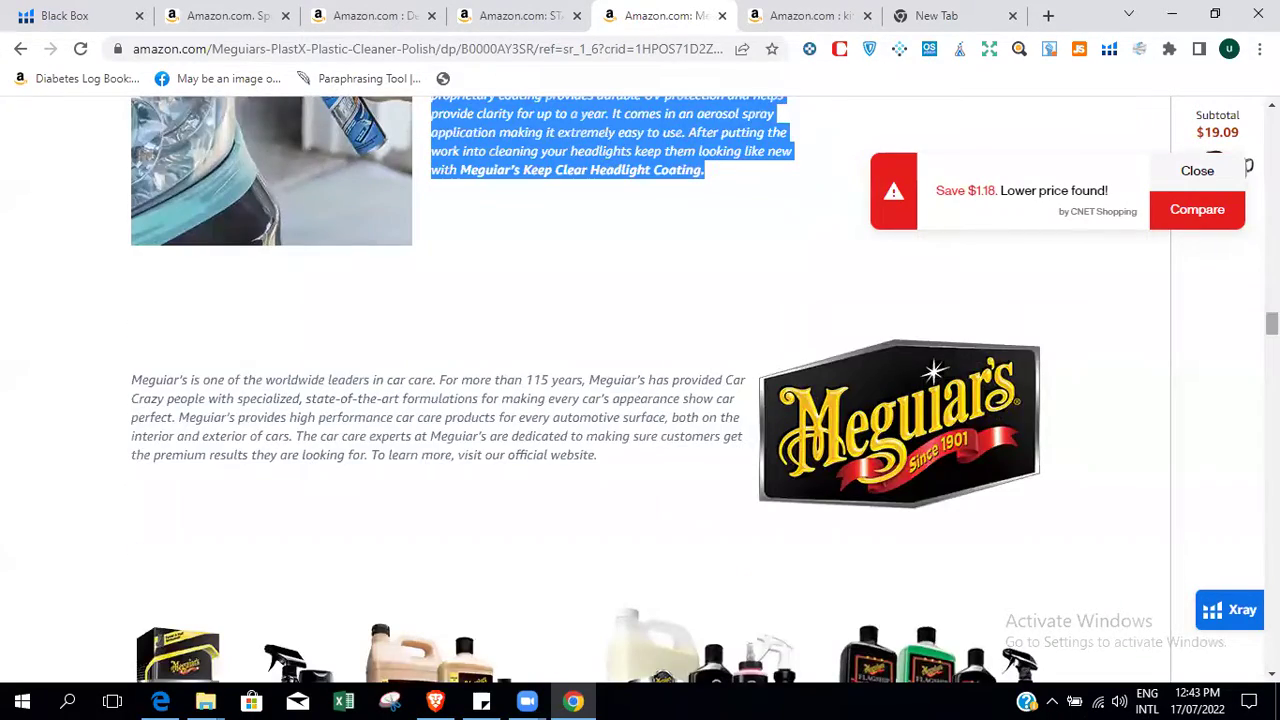
scroll(640, 390, down, 6)
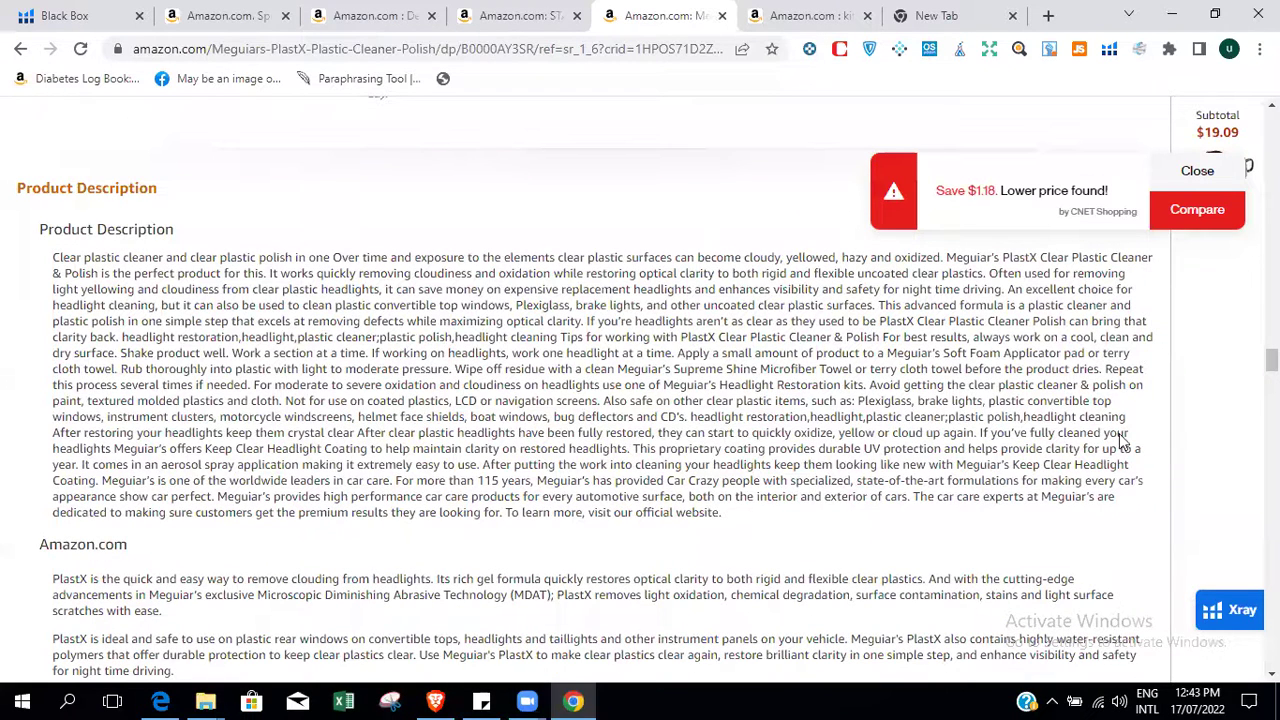
Dismiss the lower-price offer and examine the PlastX listing's product-line images and Product Description, finishing with its title and price.
click(1196, 172)
mouse_move(1270, 360)
mouse_down()
mouse_move(1270, 110)
mouse_move(1270, 337)
mouse_up()
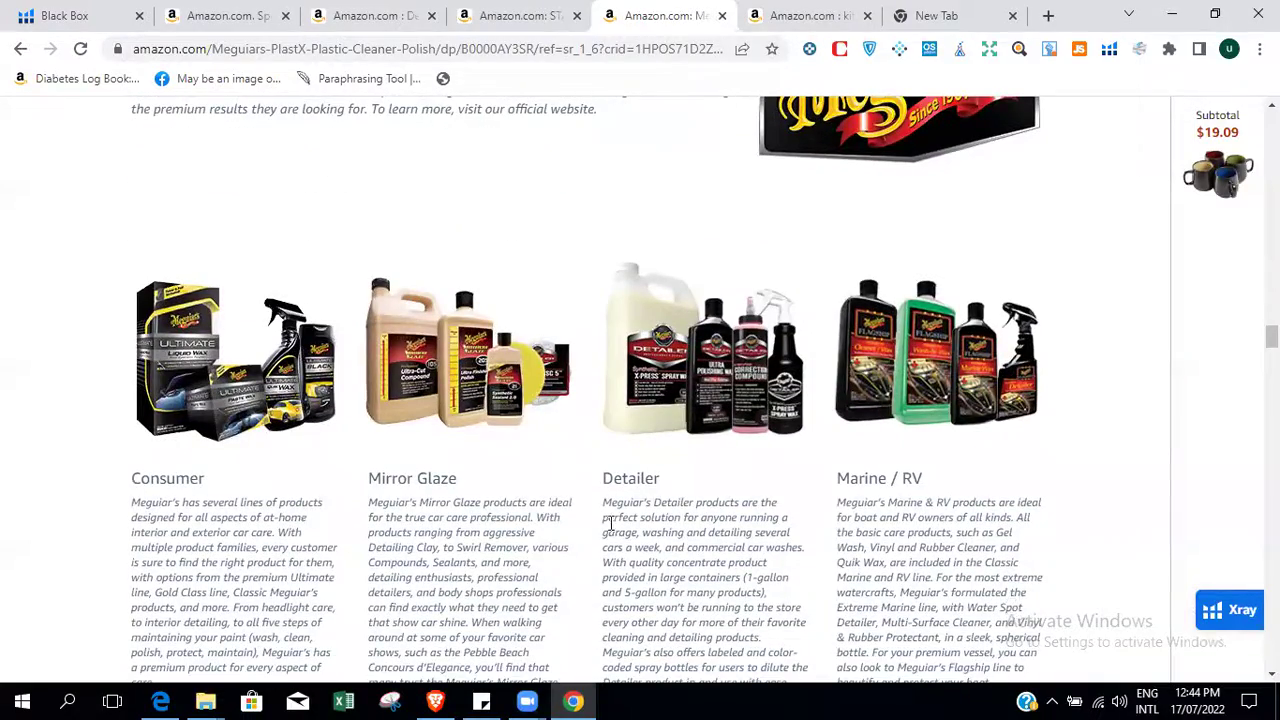
mouse_move(1270, 337)
mouse_down()
mouse_move(1270, 443)
mouse_move(1270, 346)
mouse_move(1270, 357)
mouse_up()
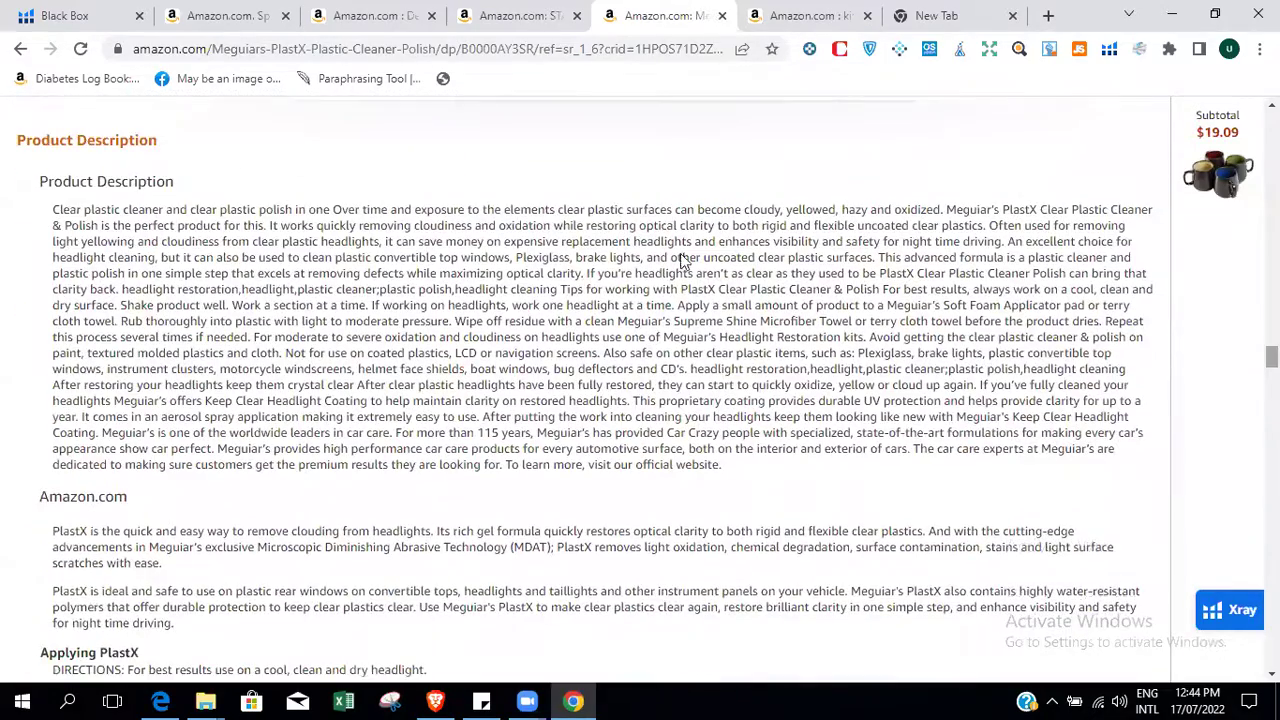
drag(36, 187, 918, 502)
click(918, 502)
scroll(586, 387, up, 20)
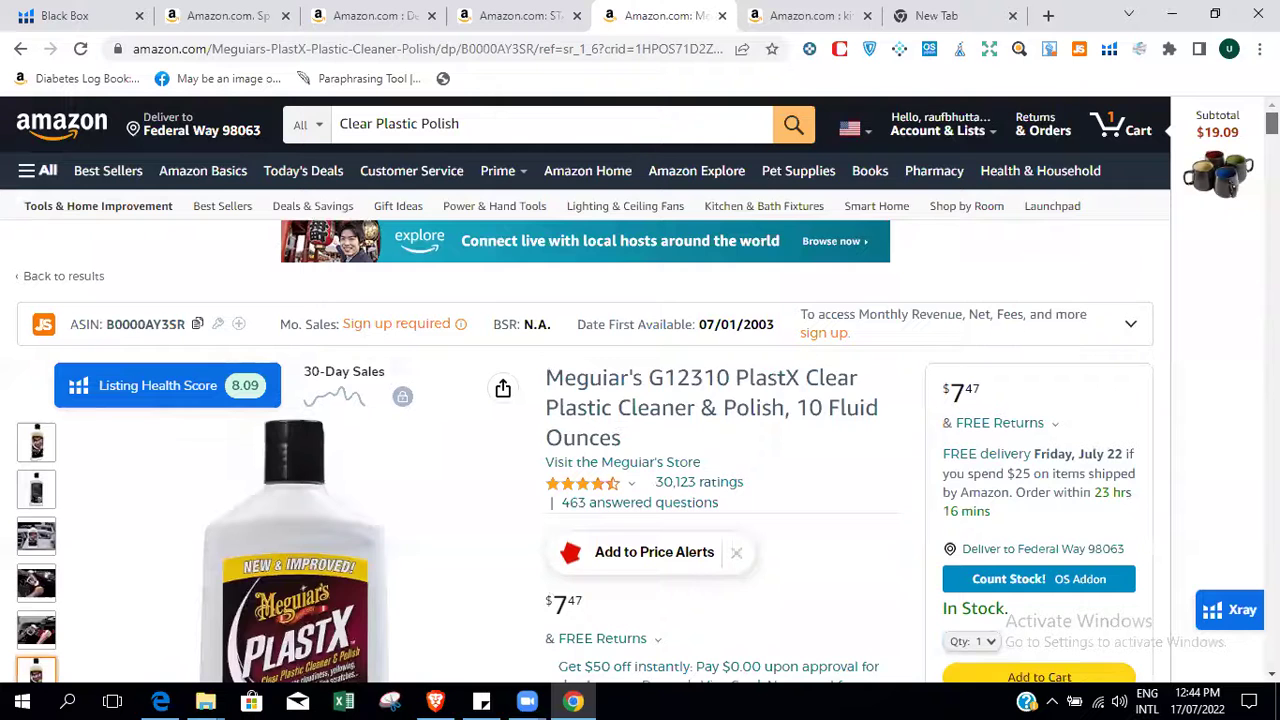
scroll(619, 203, down, 2)
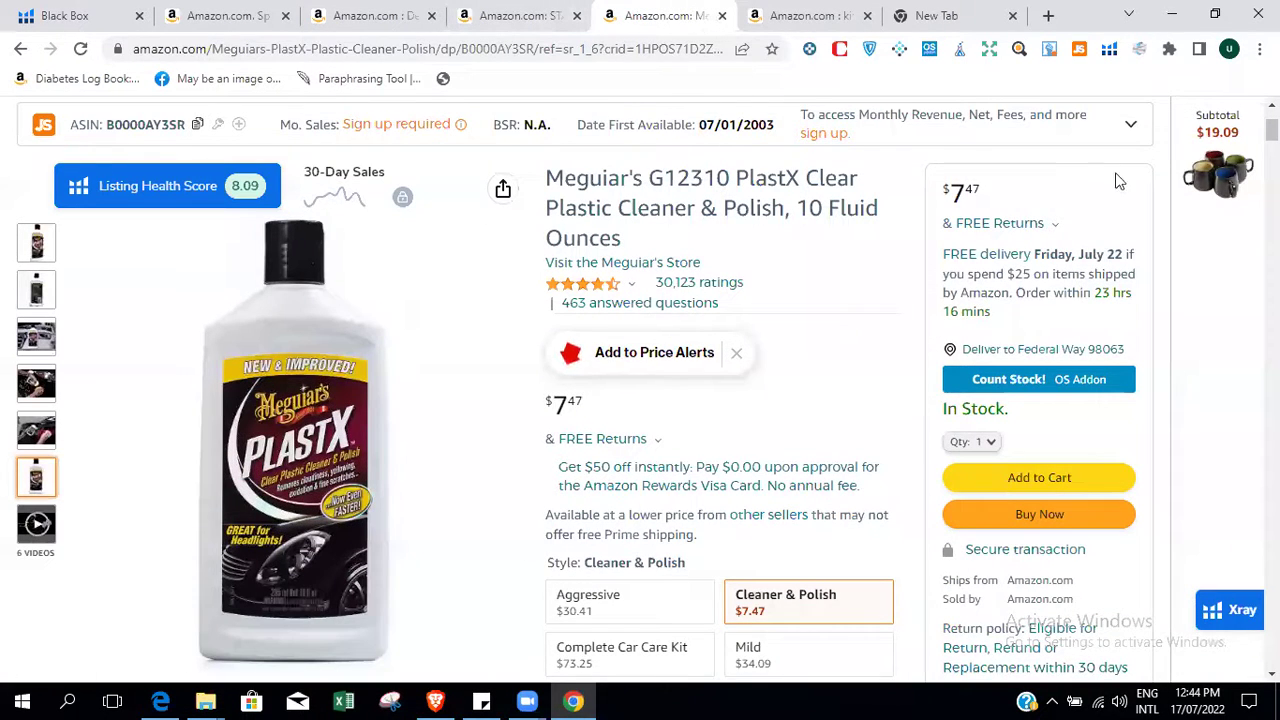
Revisit the STAR BRITE listing and highlight "Clear Plastic Polish" in its title.
click(520, 9)
click(879, 345)
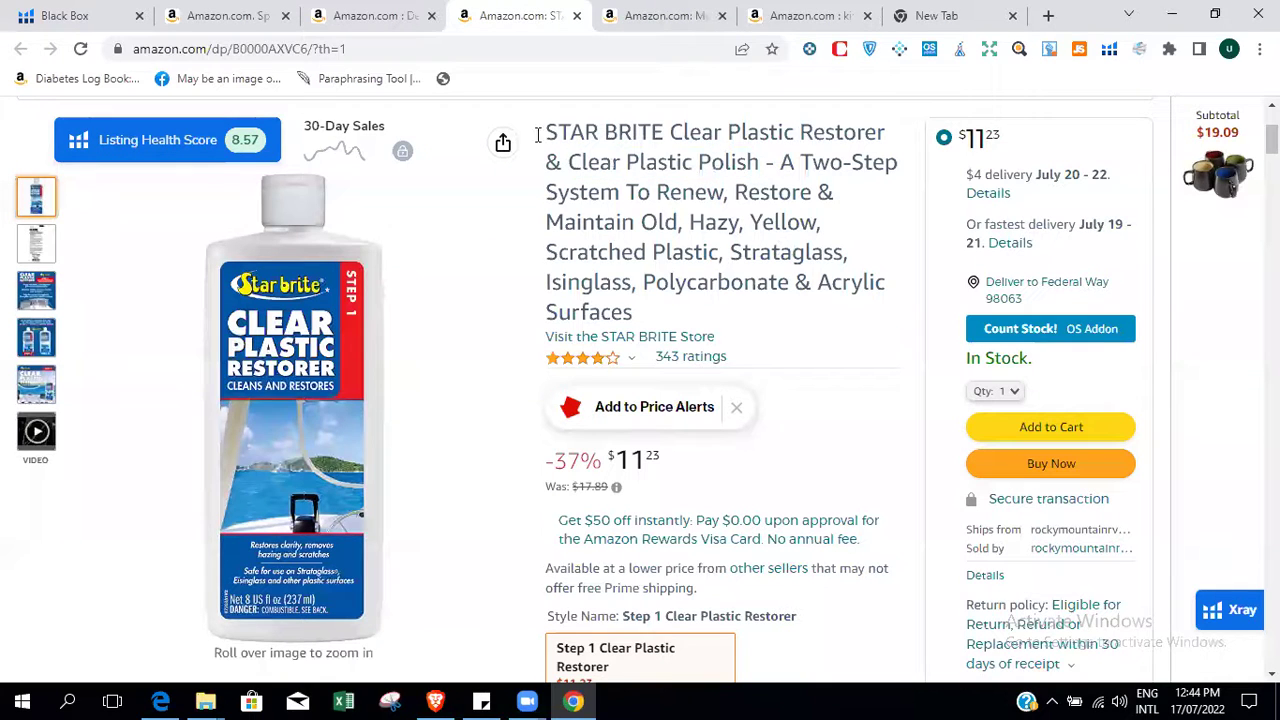
drag(567, 158, 759, 170)
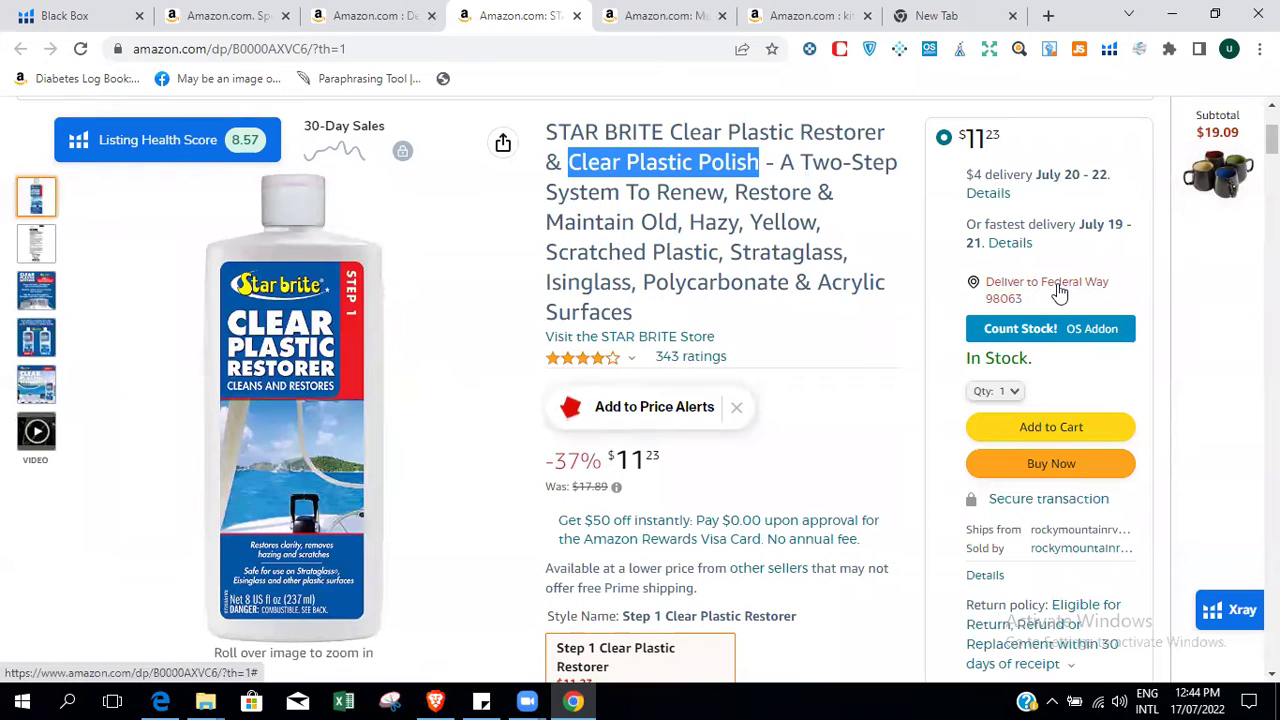
Return to the Black Box results, open the Franklin Sports Pickleball Paddle and Ball Set on Amazon, and view its title and price.
click(90, 15)
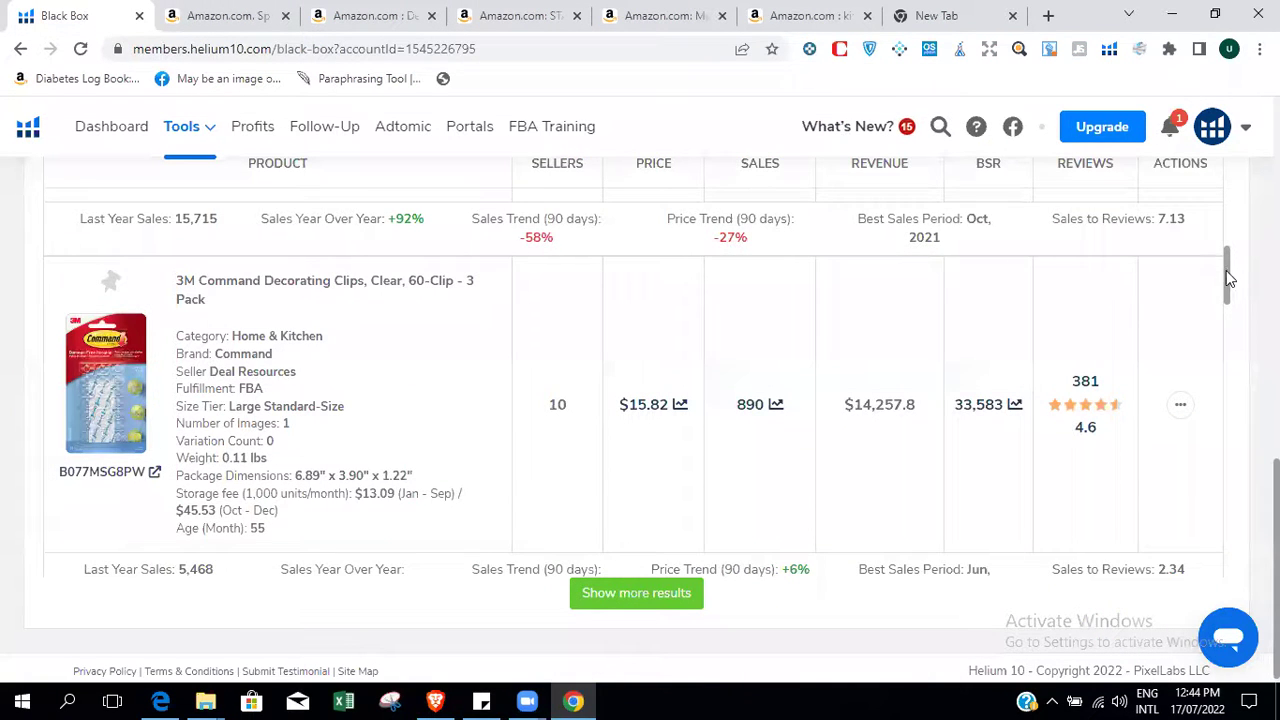
drag(1229, 277, 1226, 325)
scroll(1226, 325, down, 1)
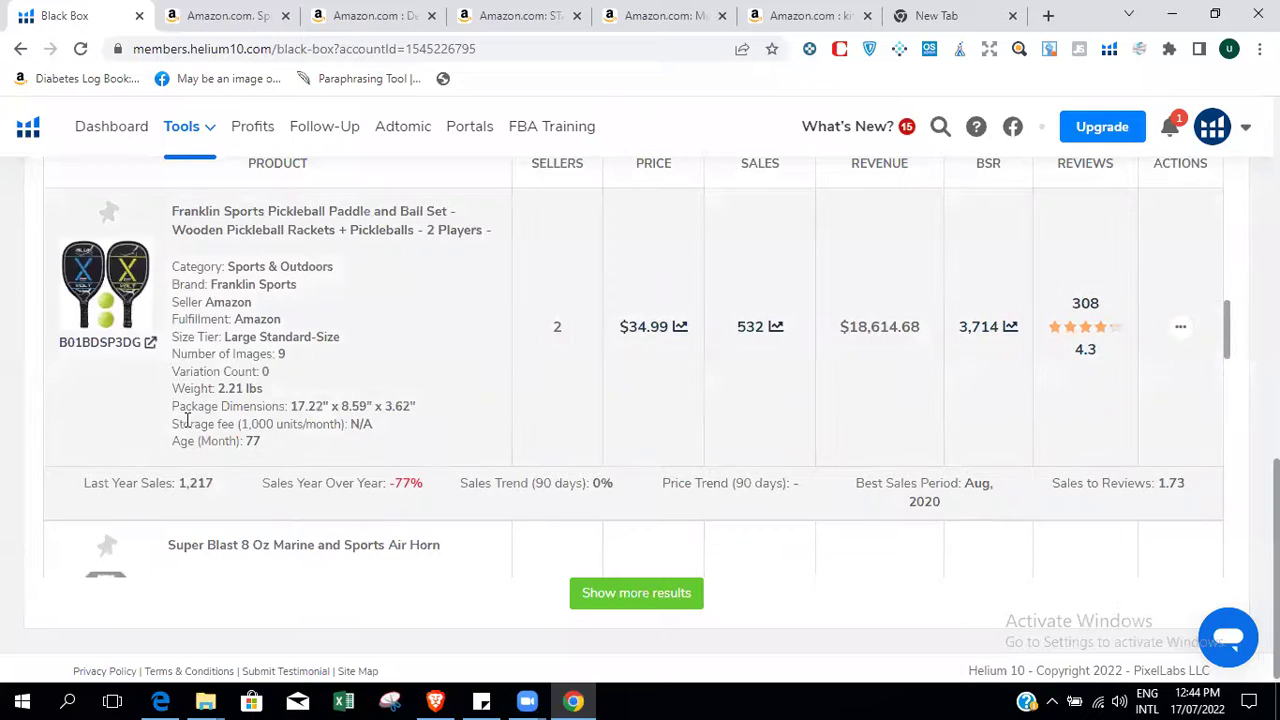
click(150, 342)
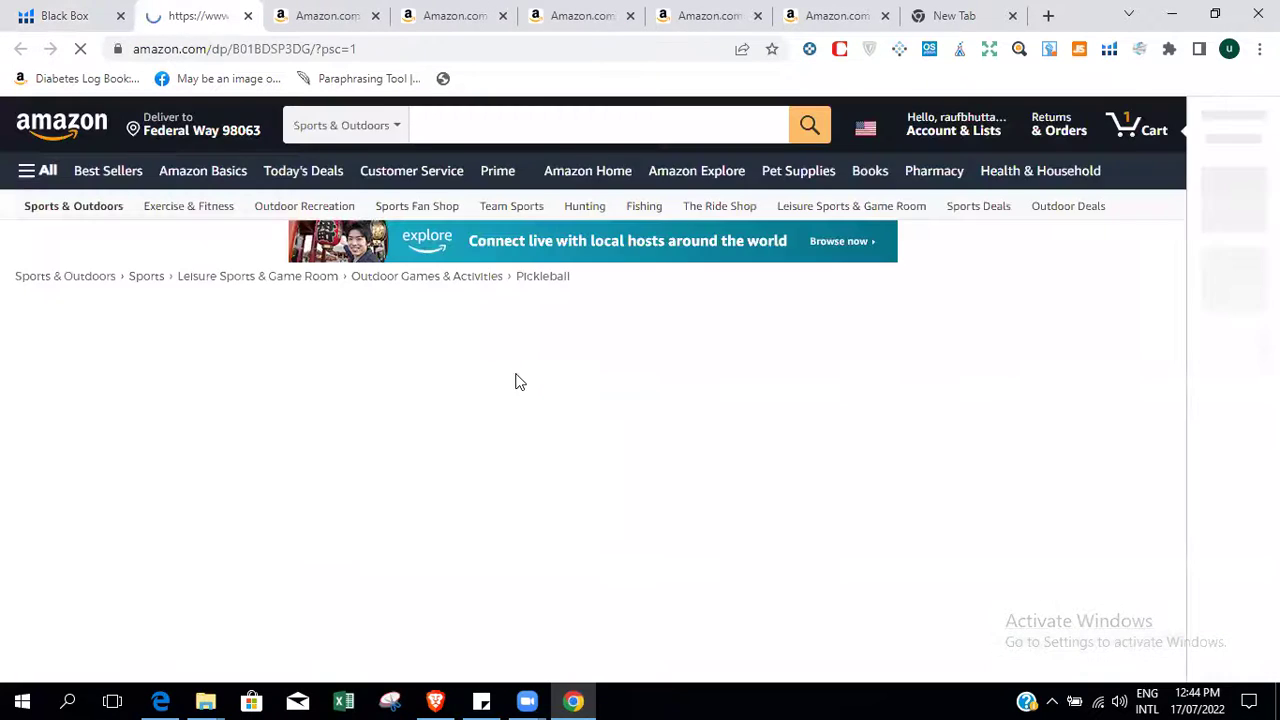
scroll(518, 382, down, 1)
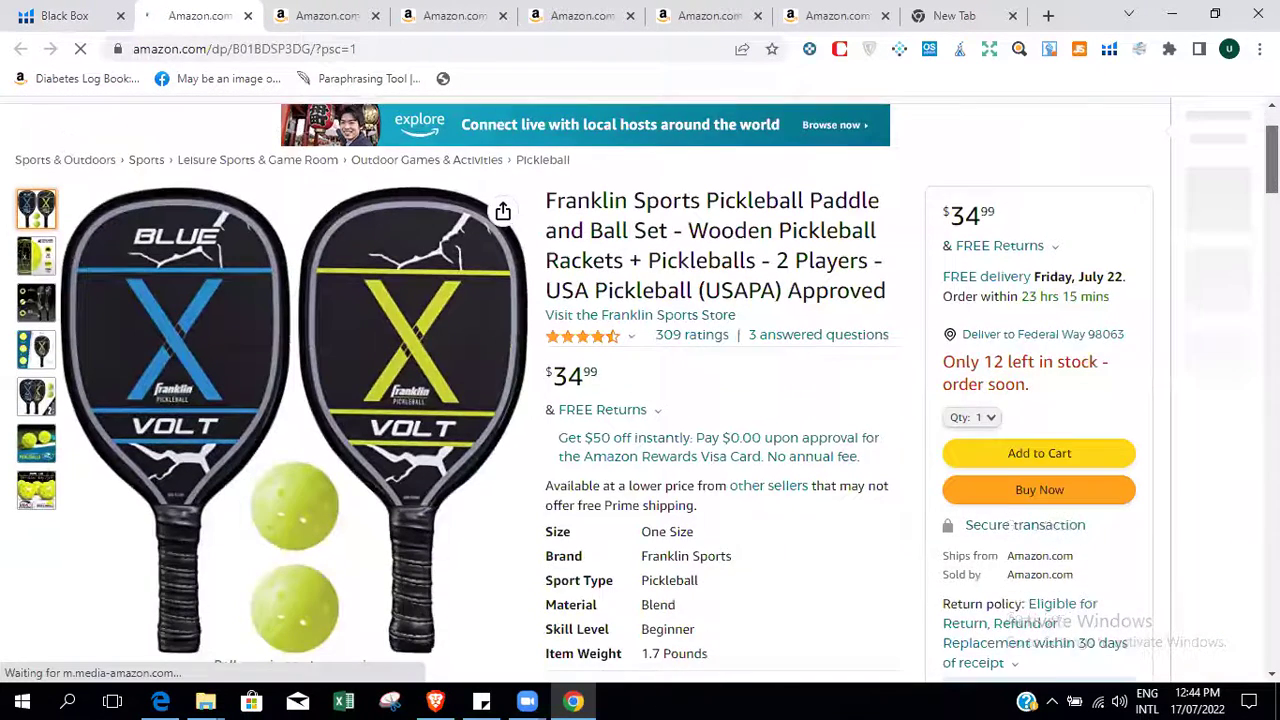
scroll(503, 388, down, 2)
scroll(503, 388, up, 3)
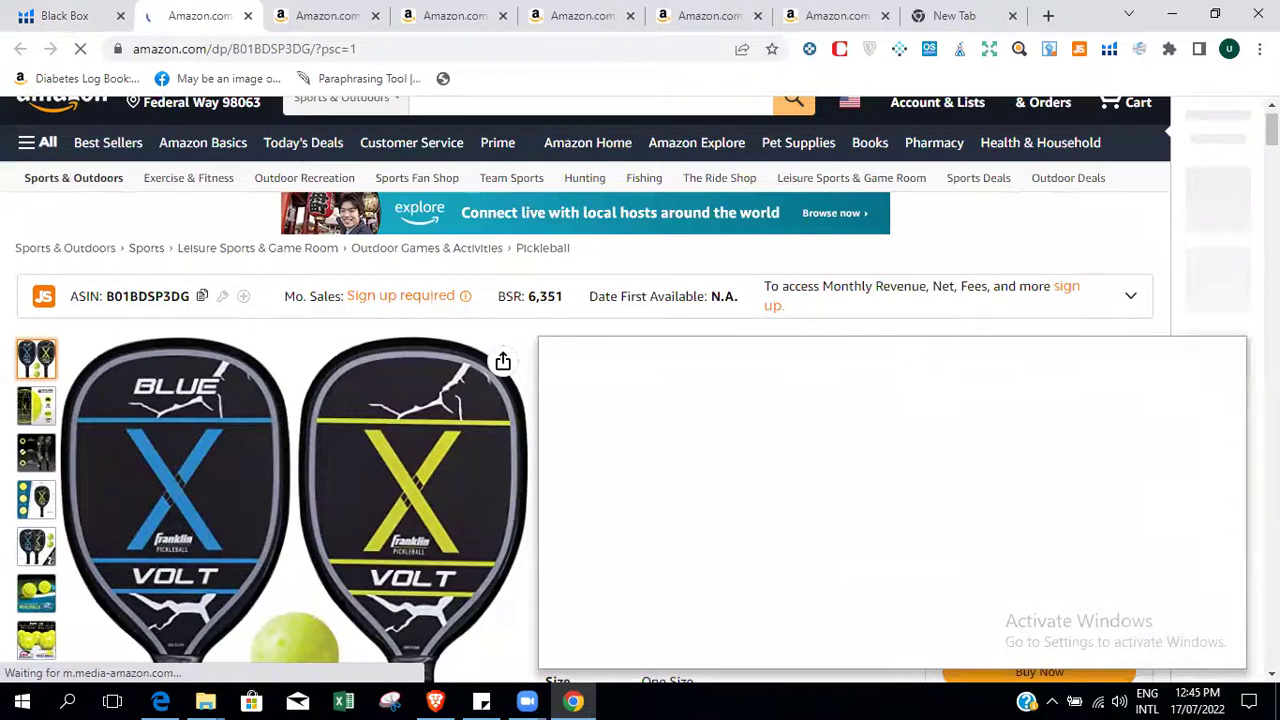
scroll(724, 196, down, 1)
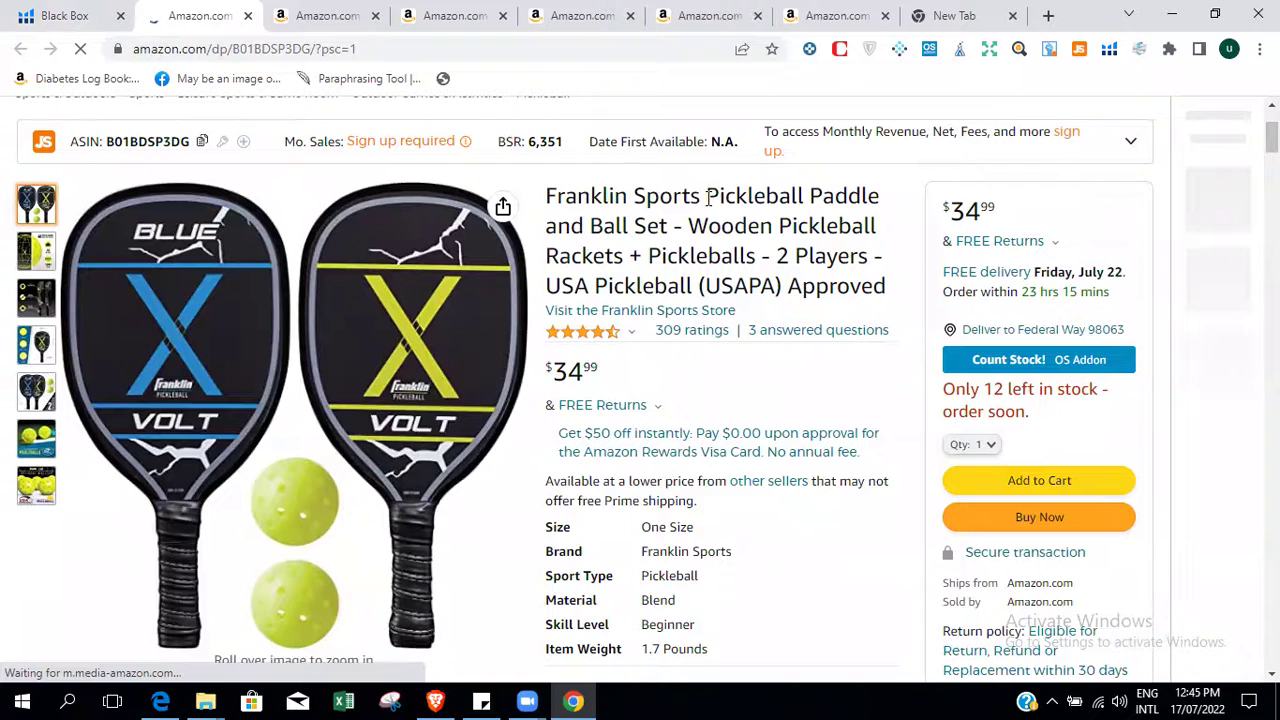
Copy "Pickleball Paddle and Ball Set" from the Franklin Sports title and search Amazon for it from the Amazon home page.
mouse_move(707, 196)
mouse_down()
mouse_move(868, 211)
mouse_move(670, 230)
mouse_up()
key(ctrl+c)
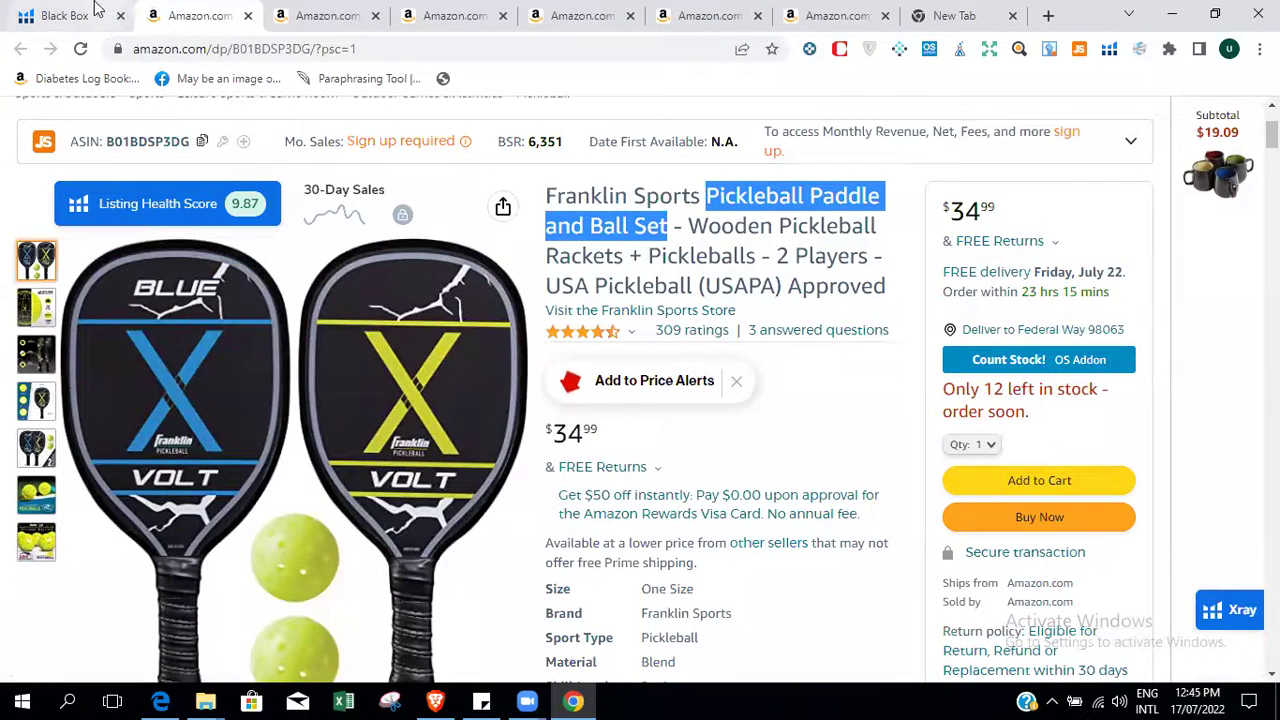
click(322, 15)
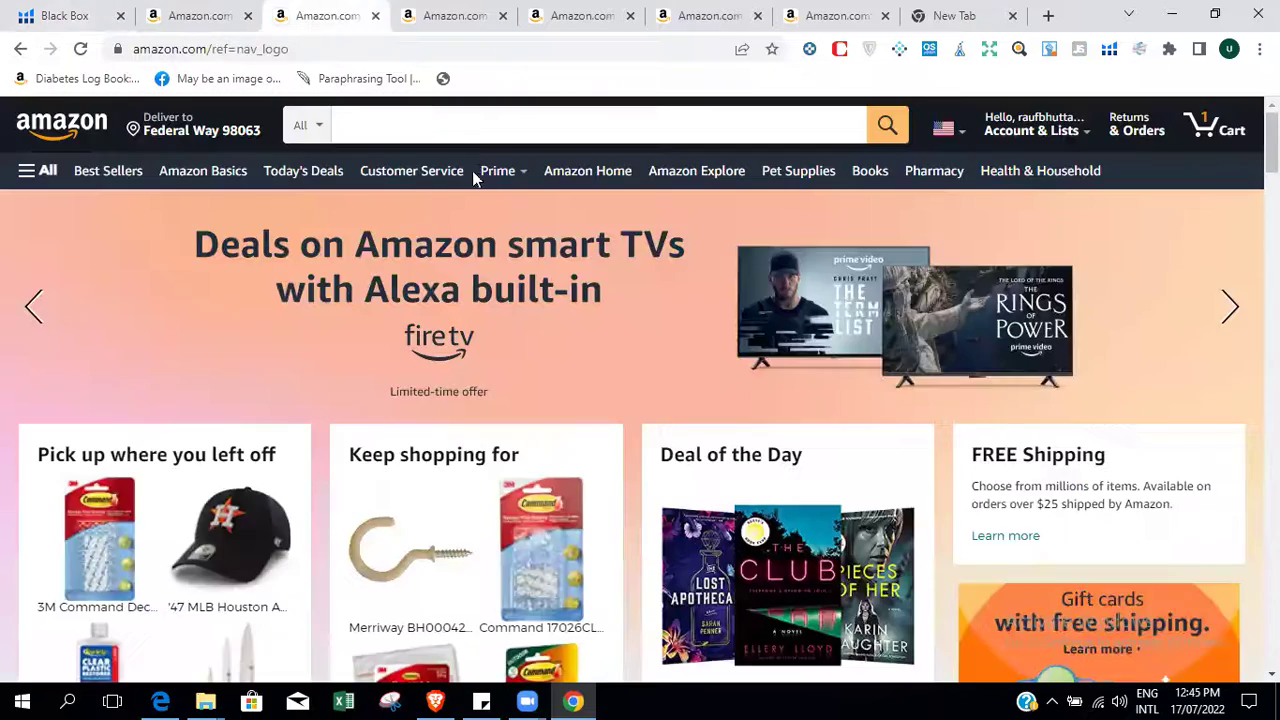
click(414, 127)
key(ctrl+v)
key(Return)
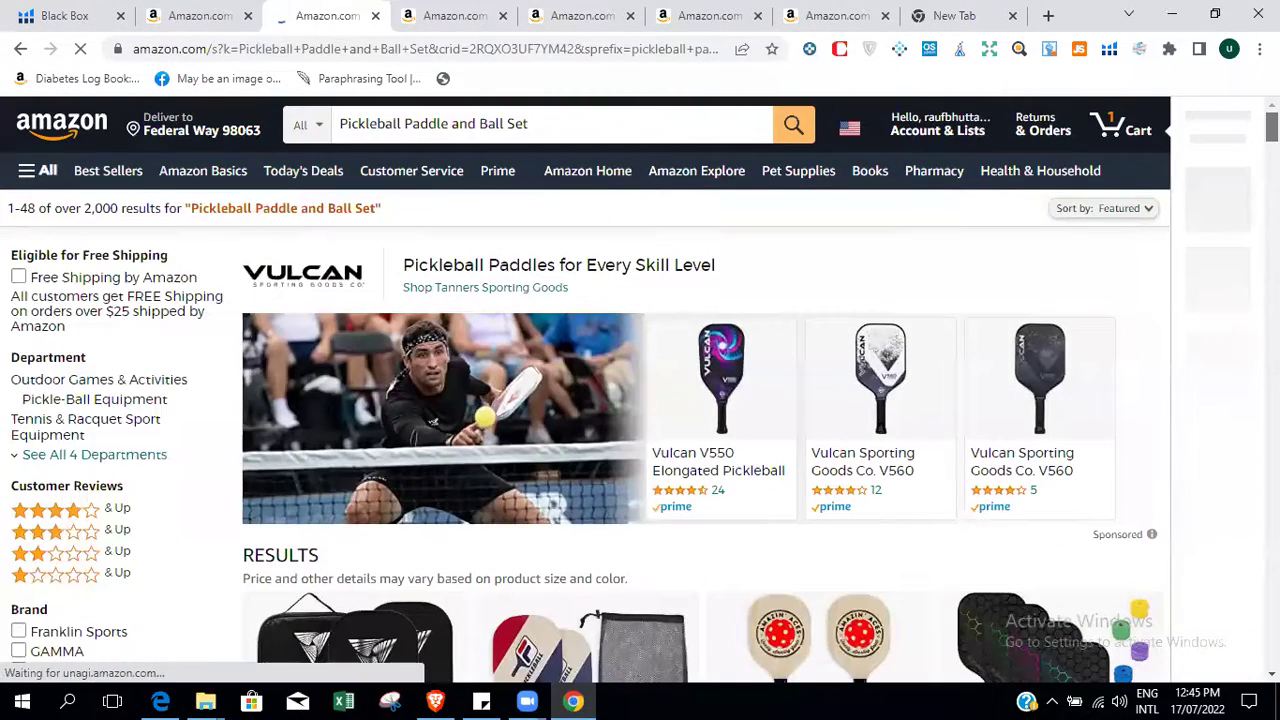
Compare the prices, review counts, ranks and sellers of the products in the Pickleball Paddle and Ball Set results.
scroll(640, 400, down, 5)
scroll(700, 400, down, 7)
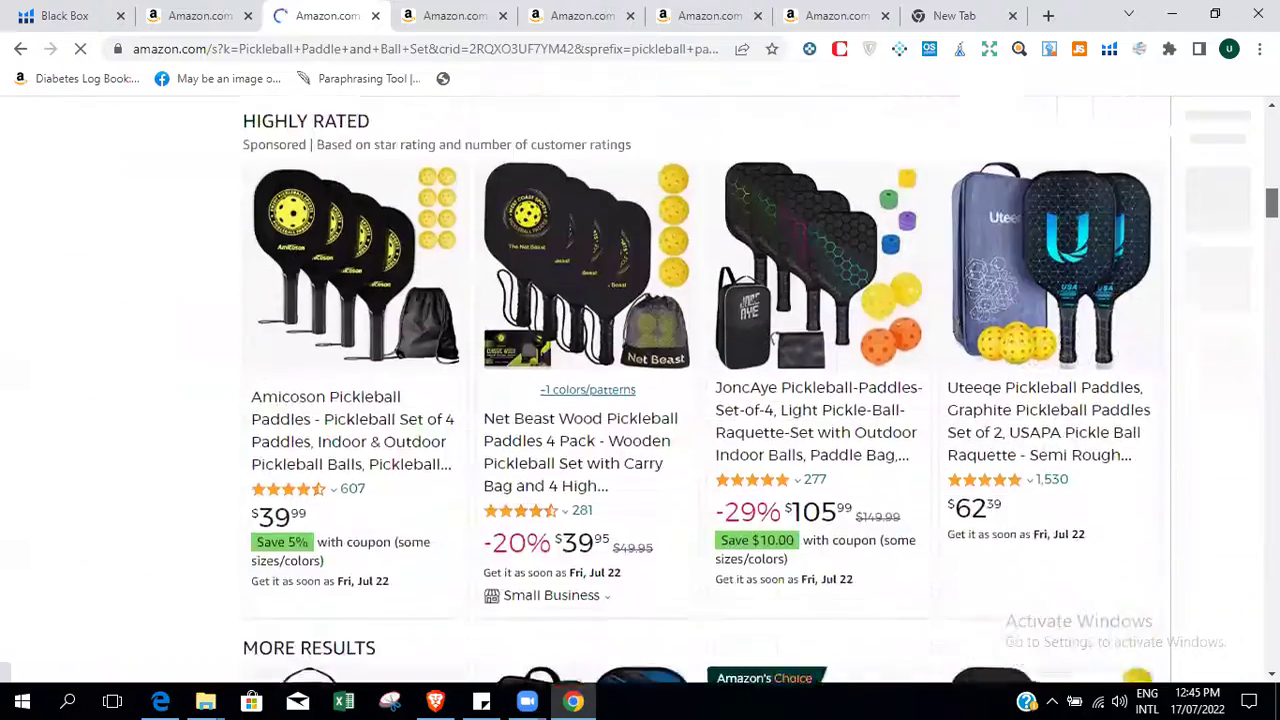
scroll(700, 400, down, 6)
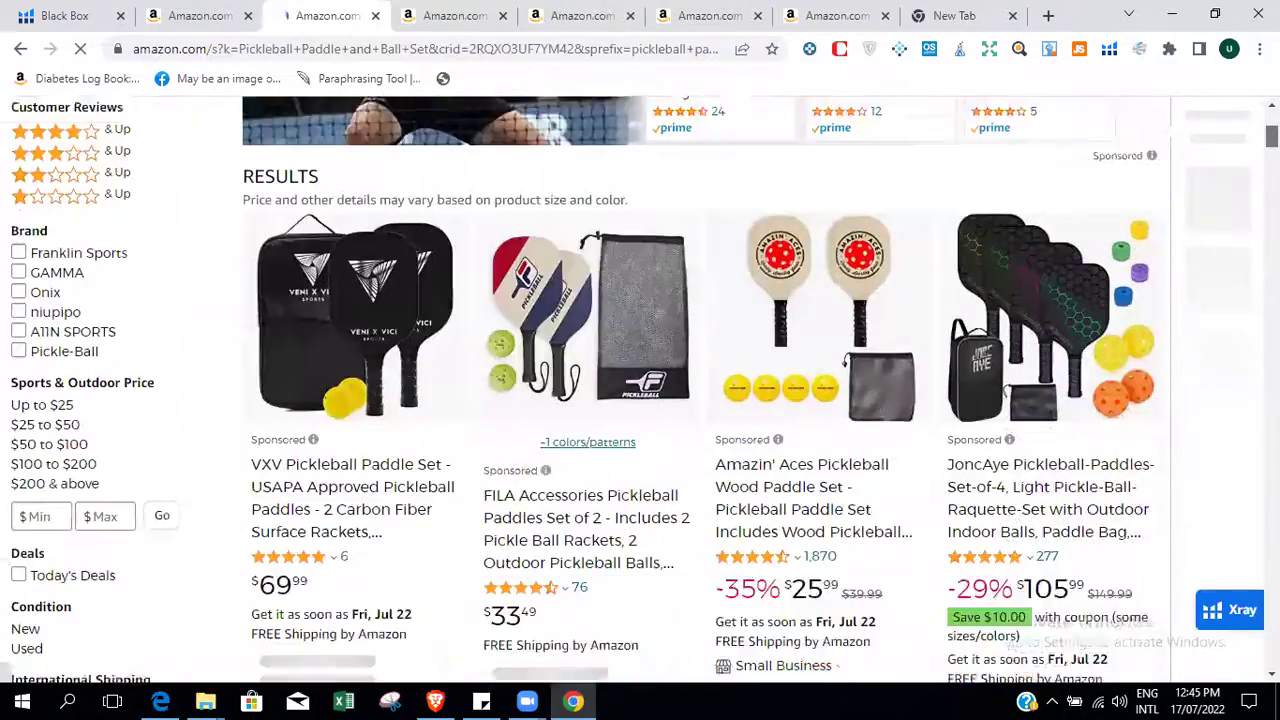
scroll(700, 400, down, 5)
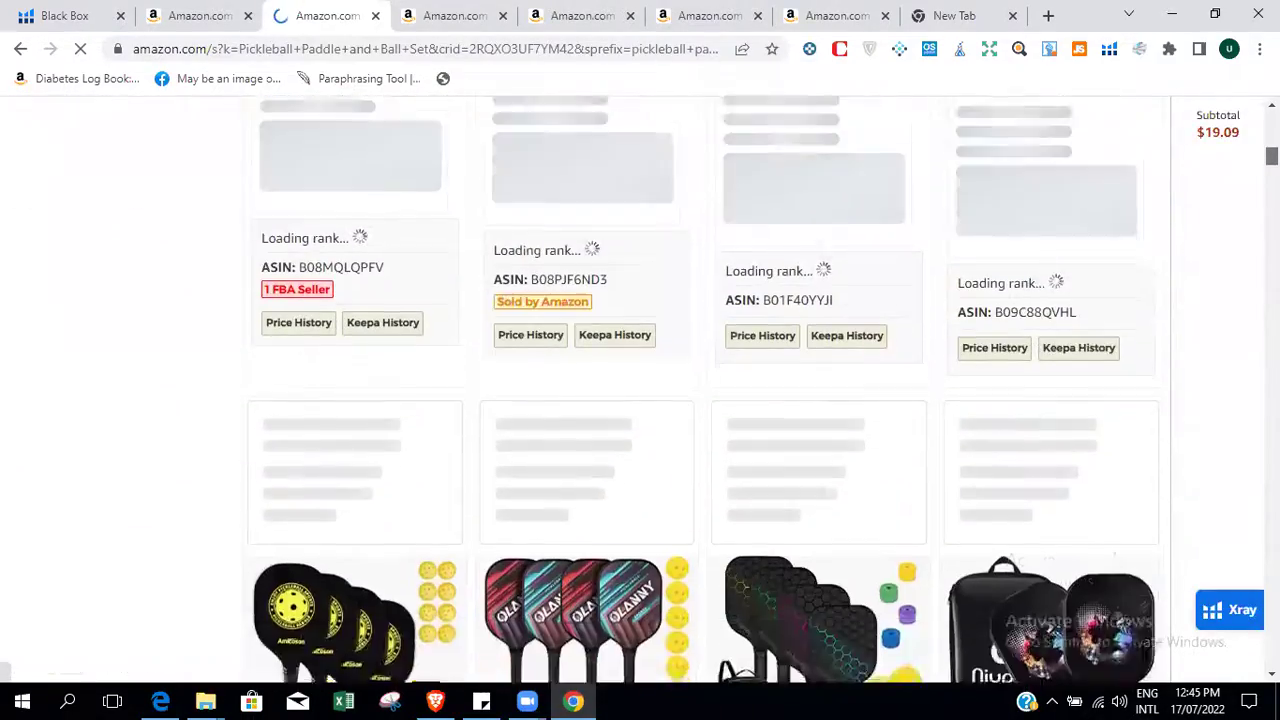
scroll(700, 400, down, 4)
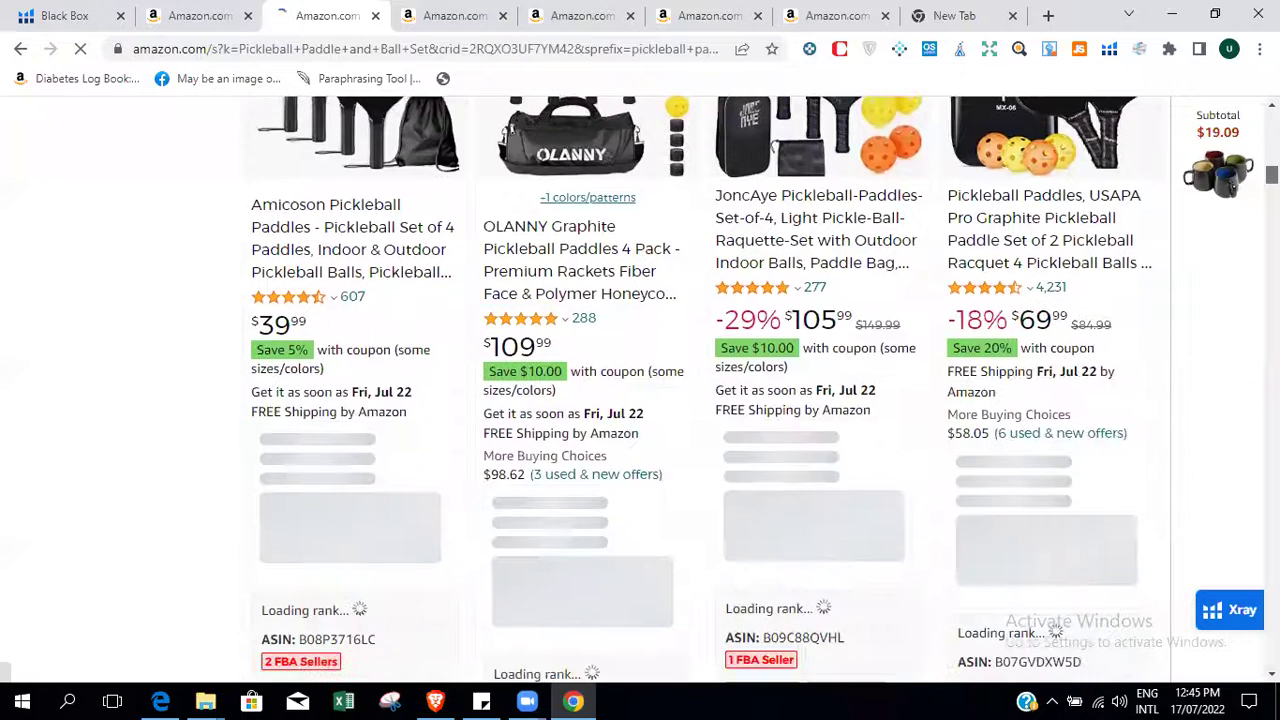
scroll(700, 400, down, 2)
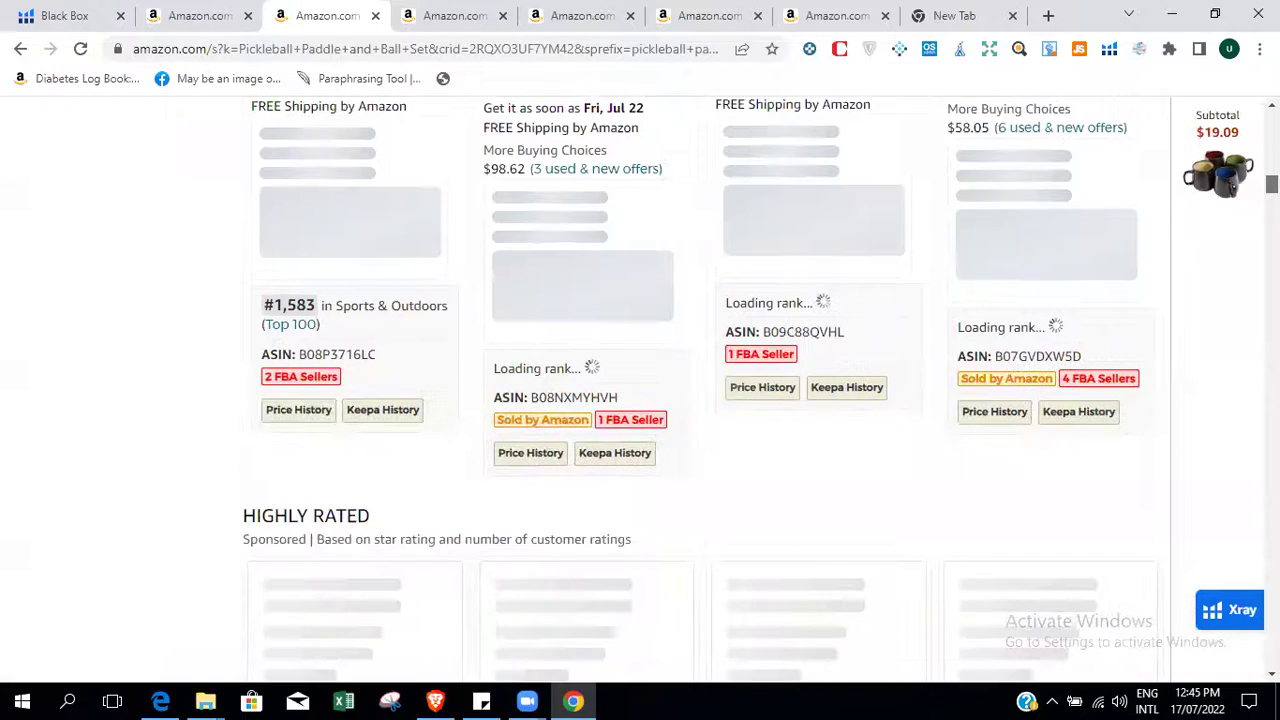
scroll(700, 400, down, 3)
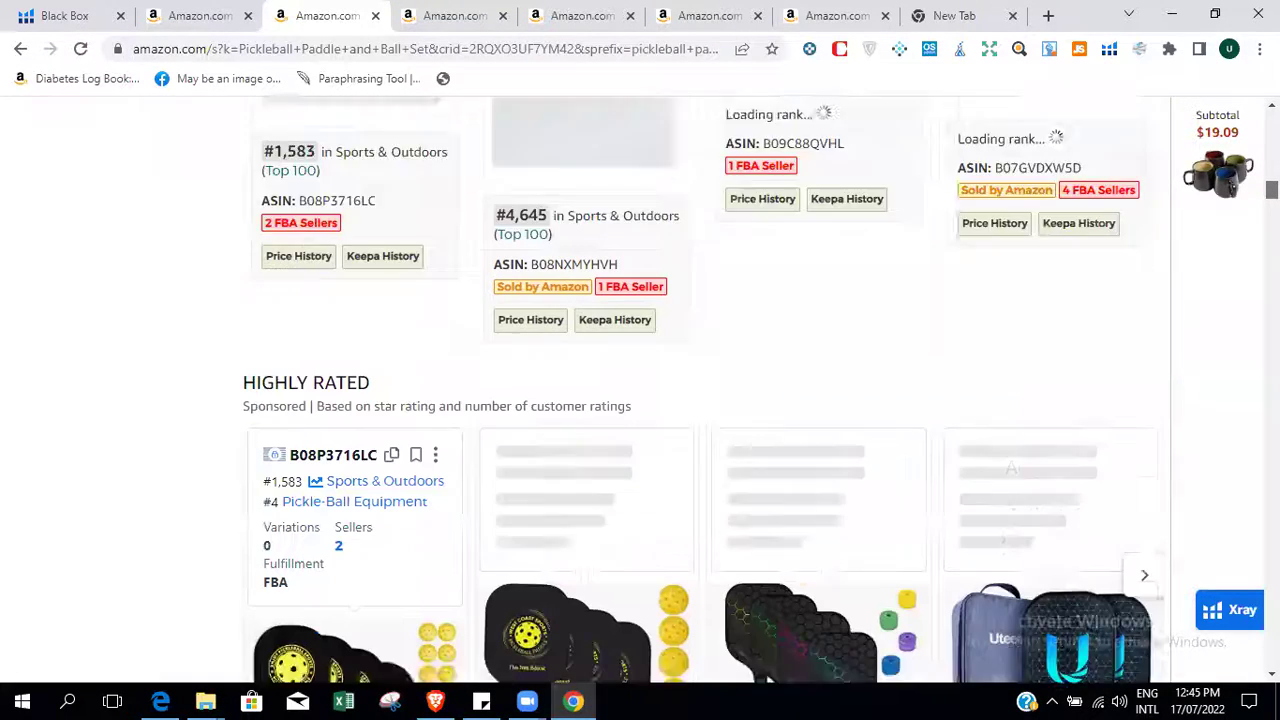
scroll(700, 400, down, 1)
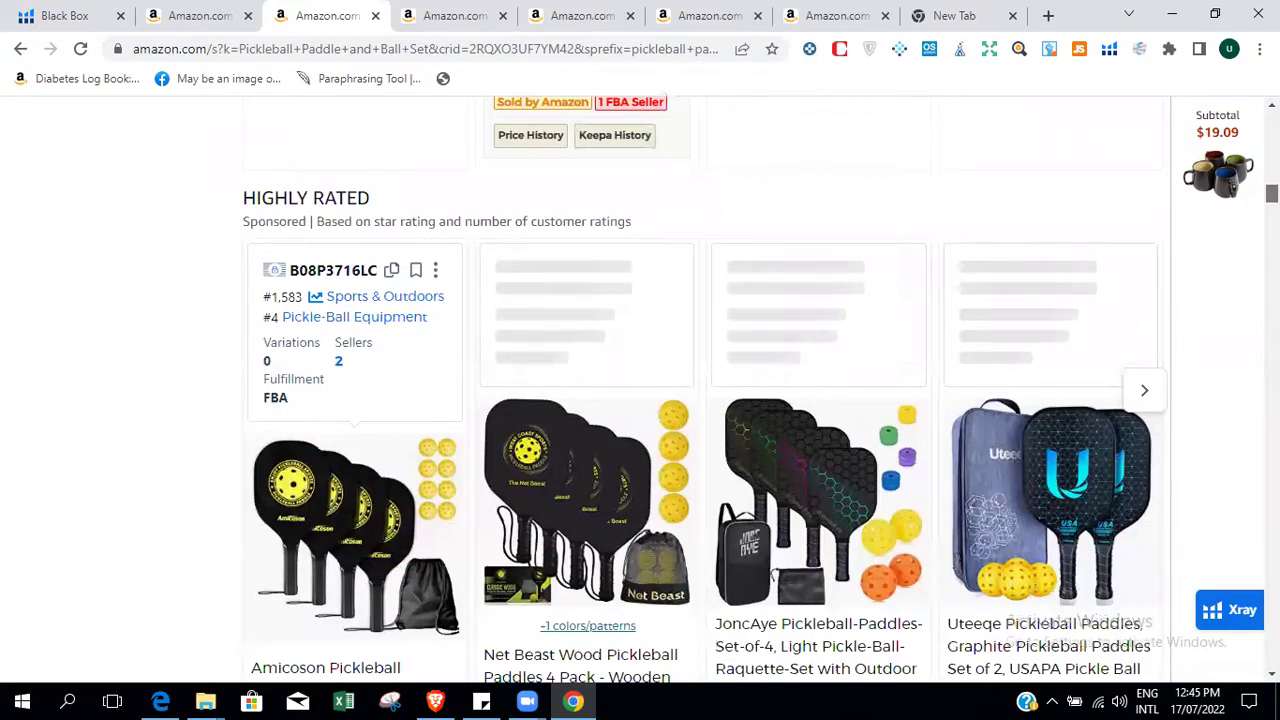
scroll(700, 400, down, 1)
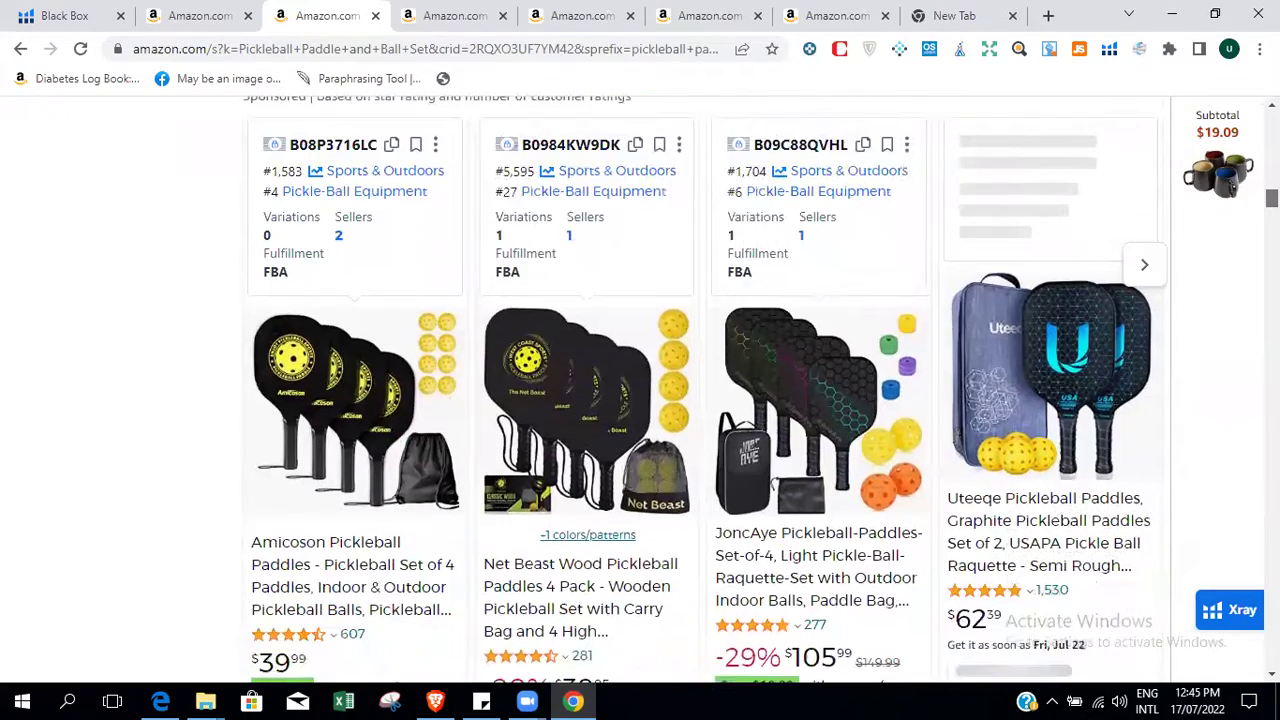
scroll(700, 400, up, 5)
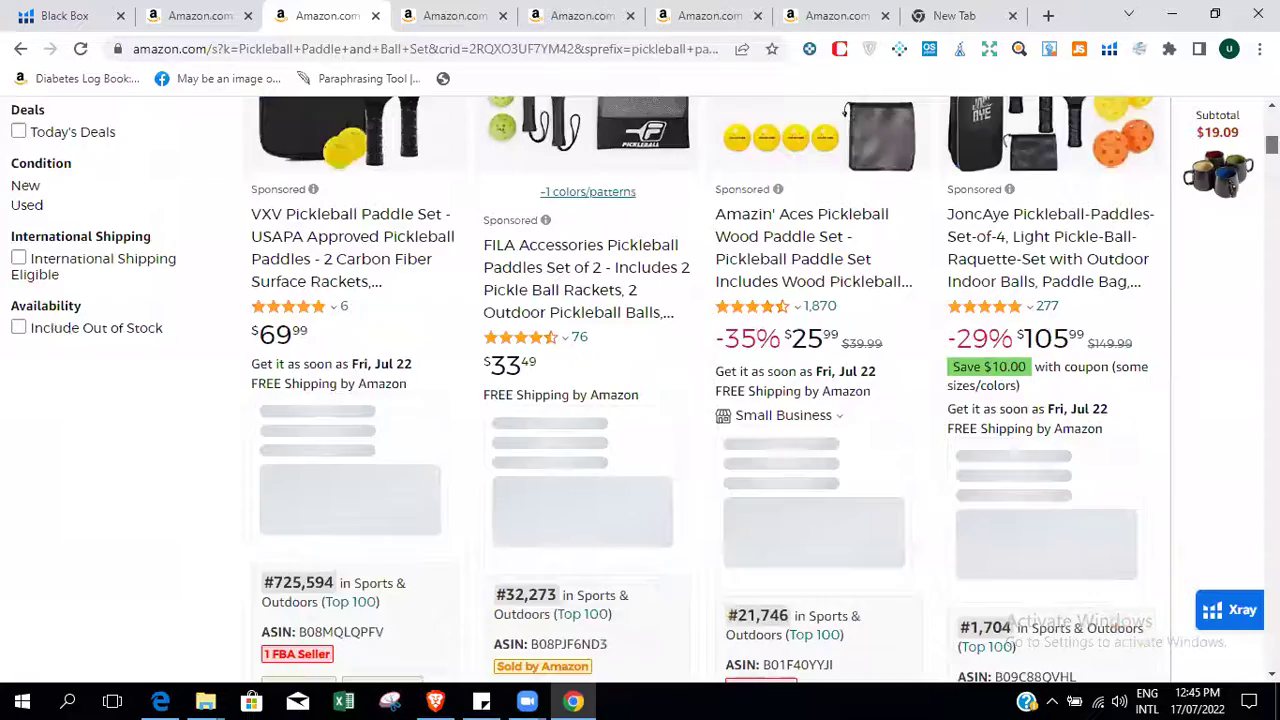
scroll(640, 390, down, 3)
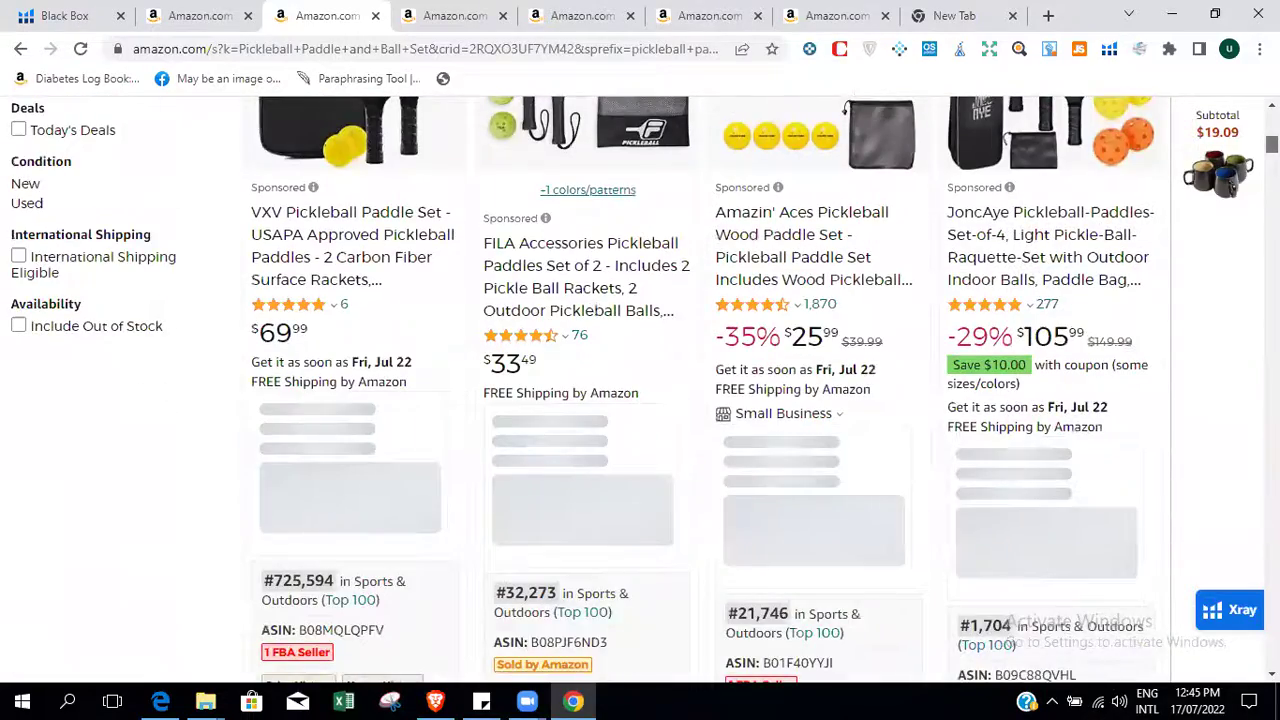
scroll(640, 390, up, 10)
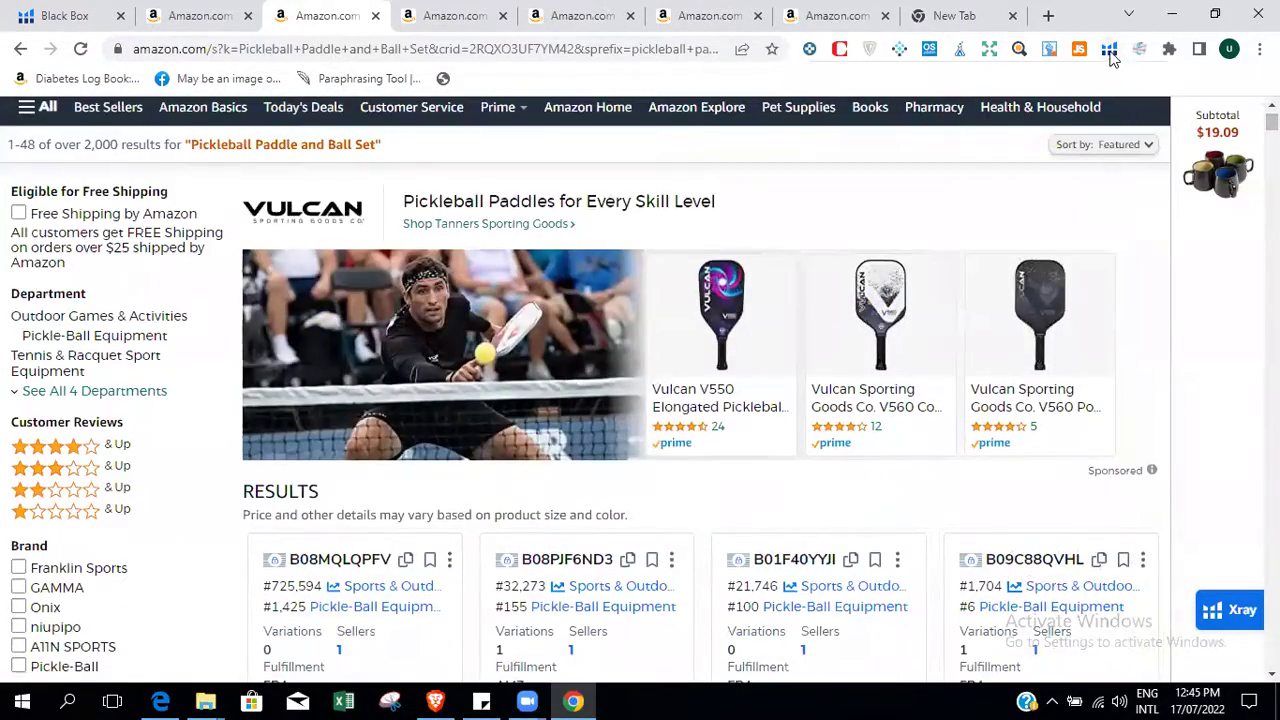
Run Helium 10's Xray product research on the pickleball results, examine its averages and product table, and close it.
click(1110, 52)
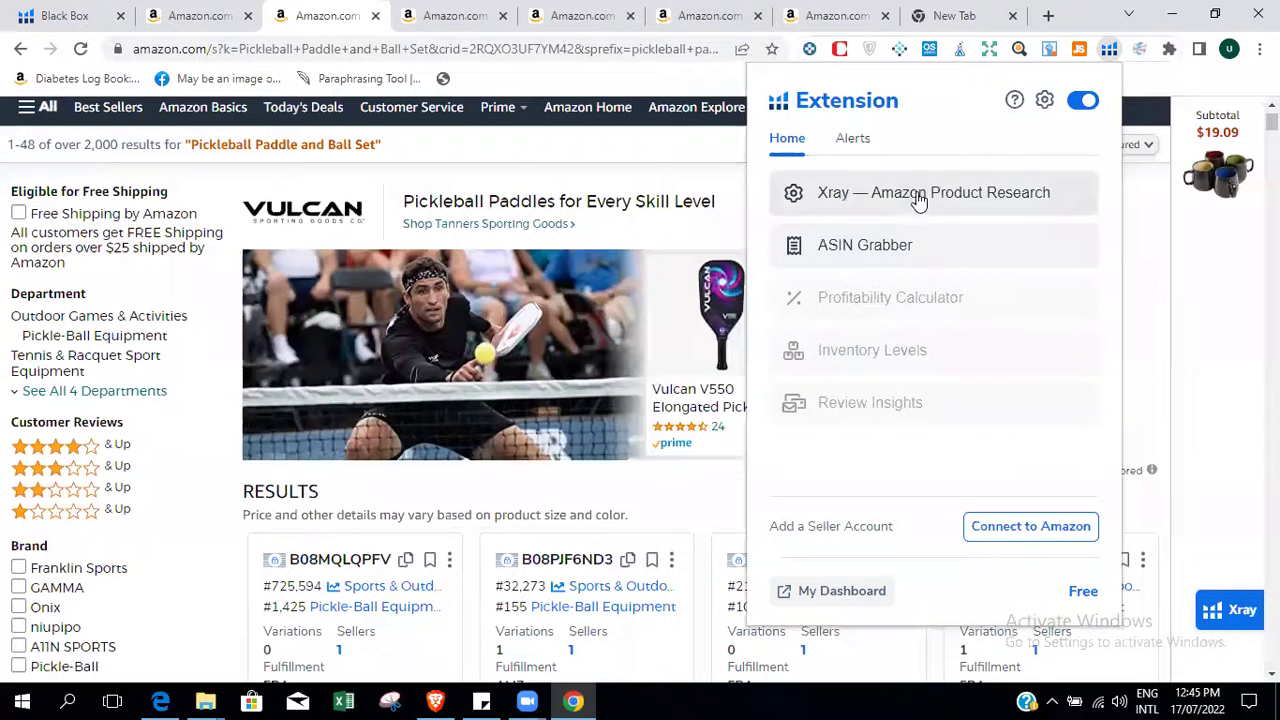
click(920, 192)
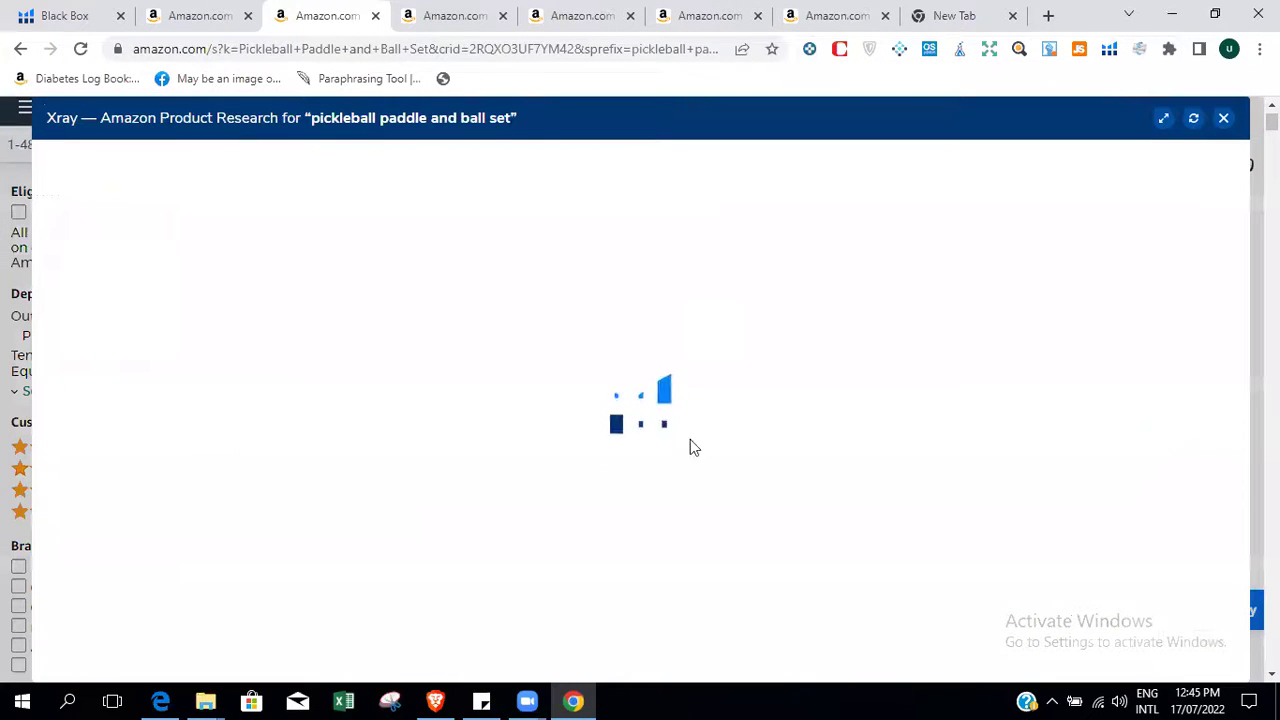
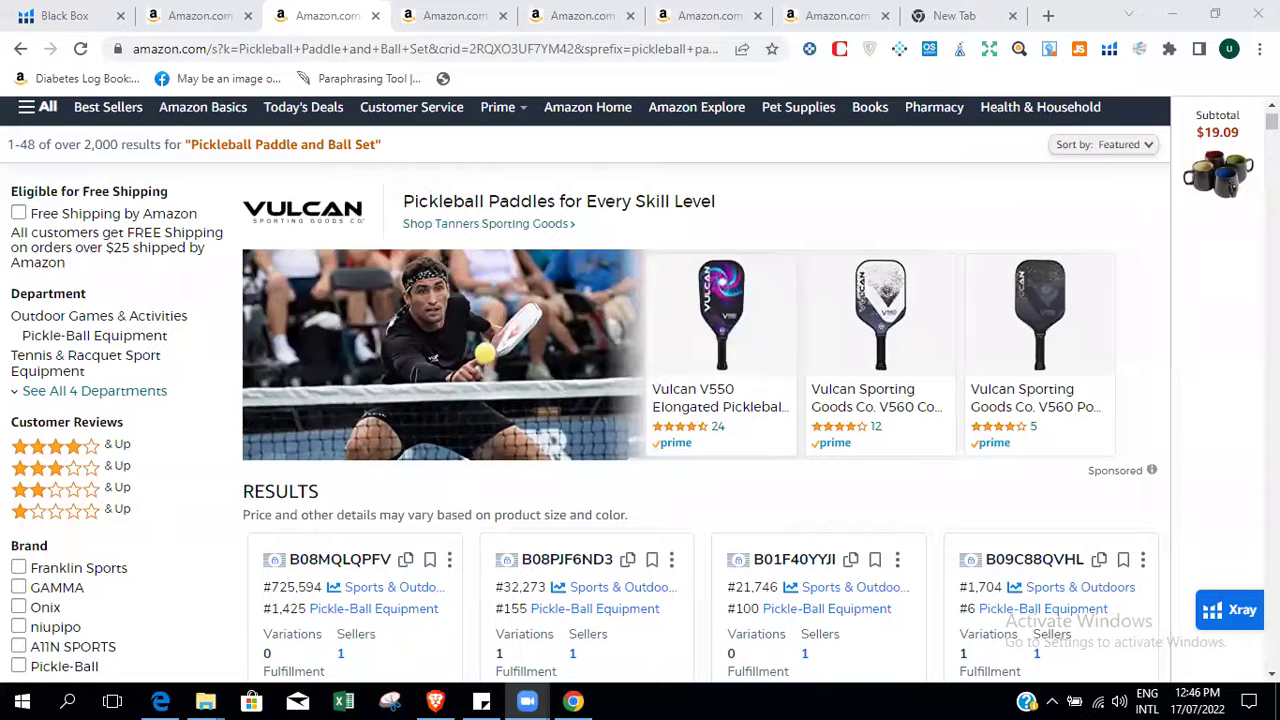
scroll(586, 408, up, 1)
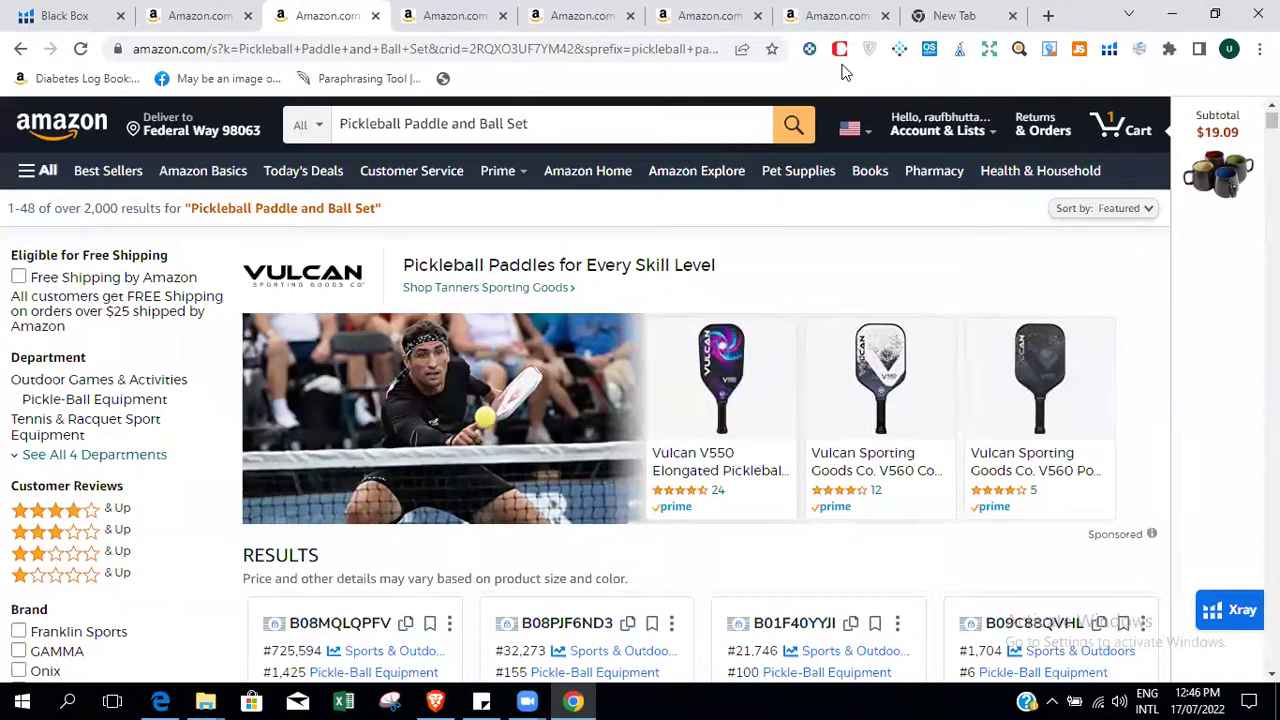
click(1106, 50)
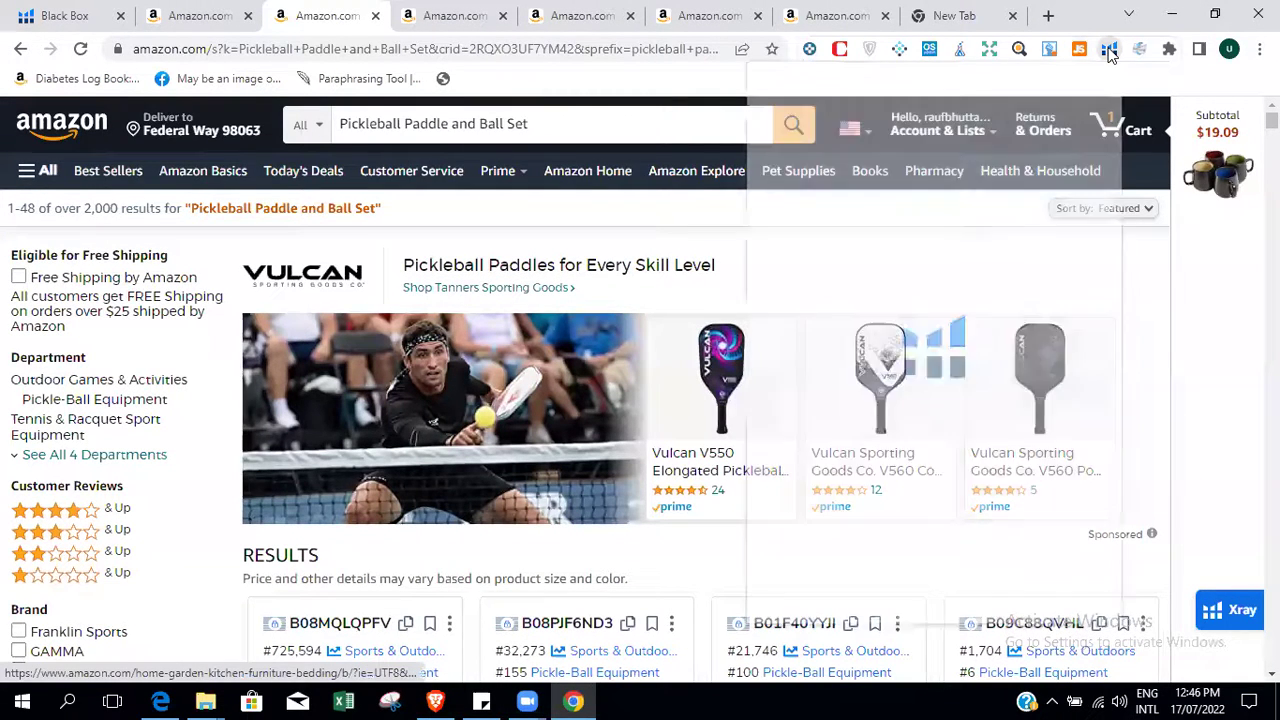
click(945, 203)
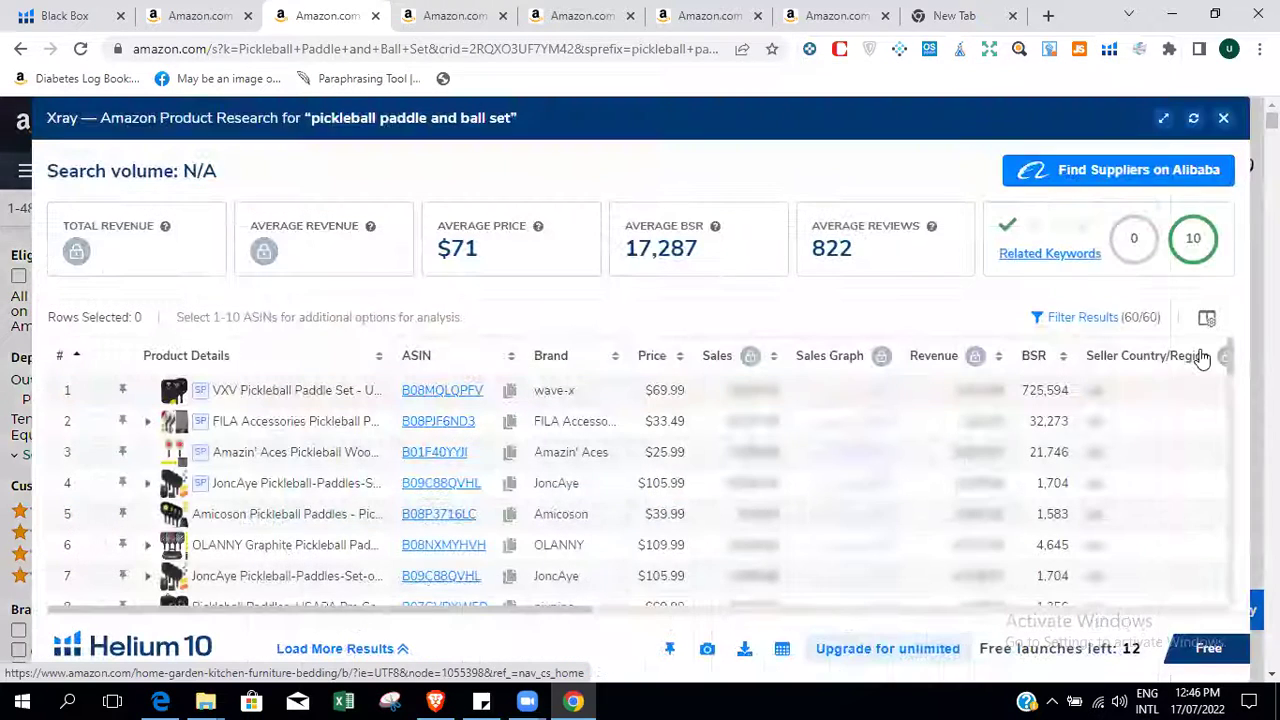
click(1224, 118)
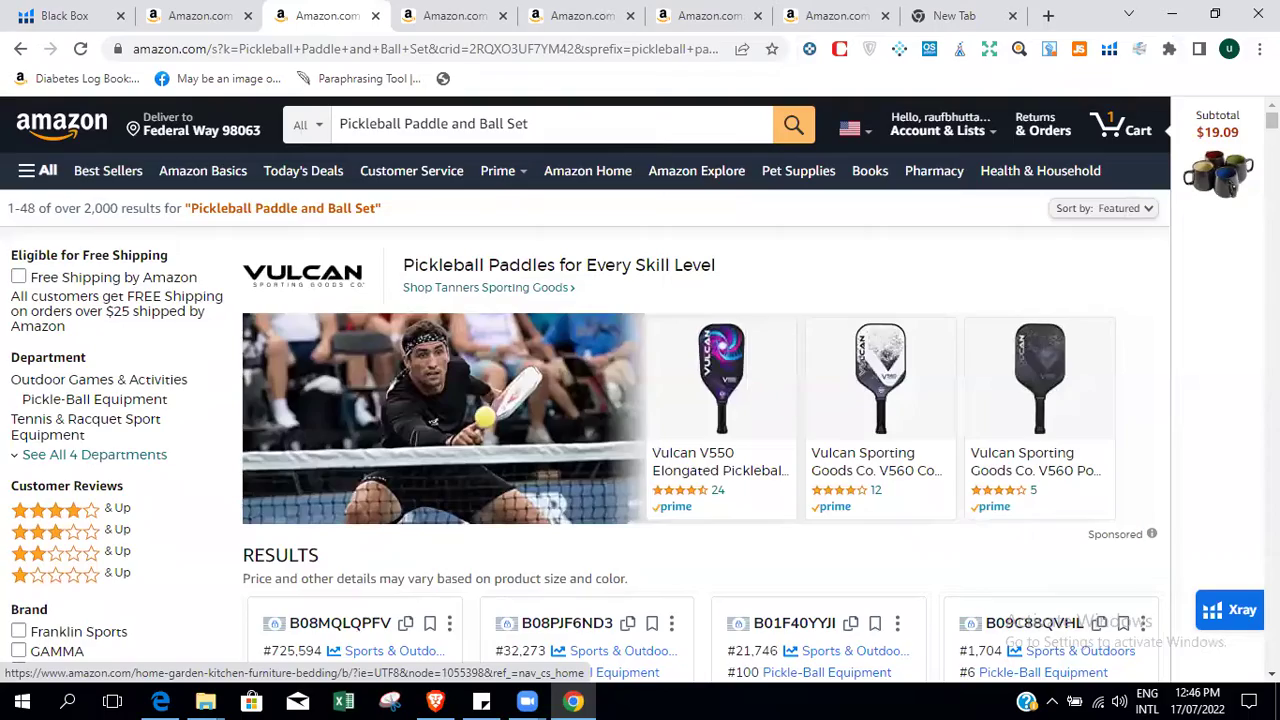
scroll(1234, 186, down, 5)
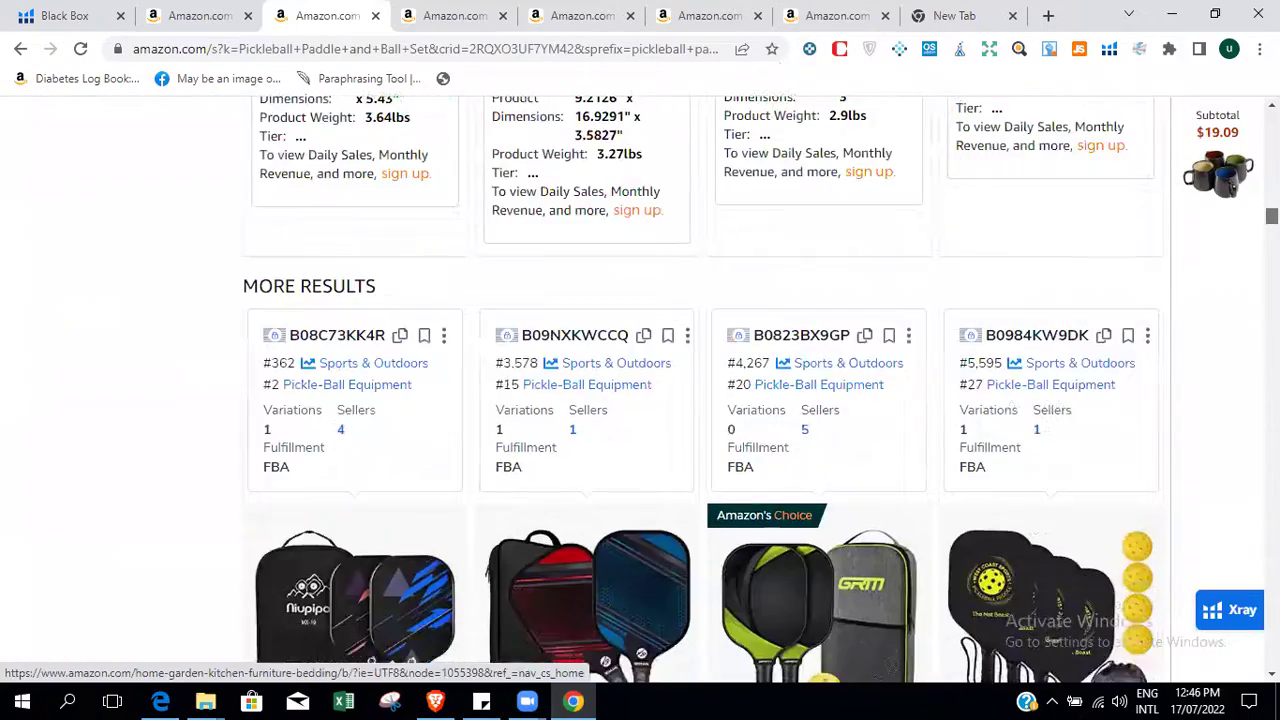
scroll(1234, 186, up, 5)
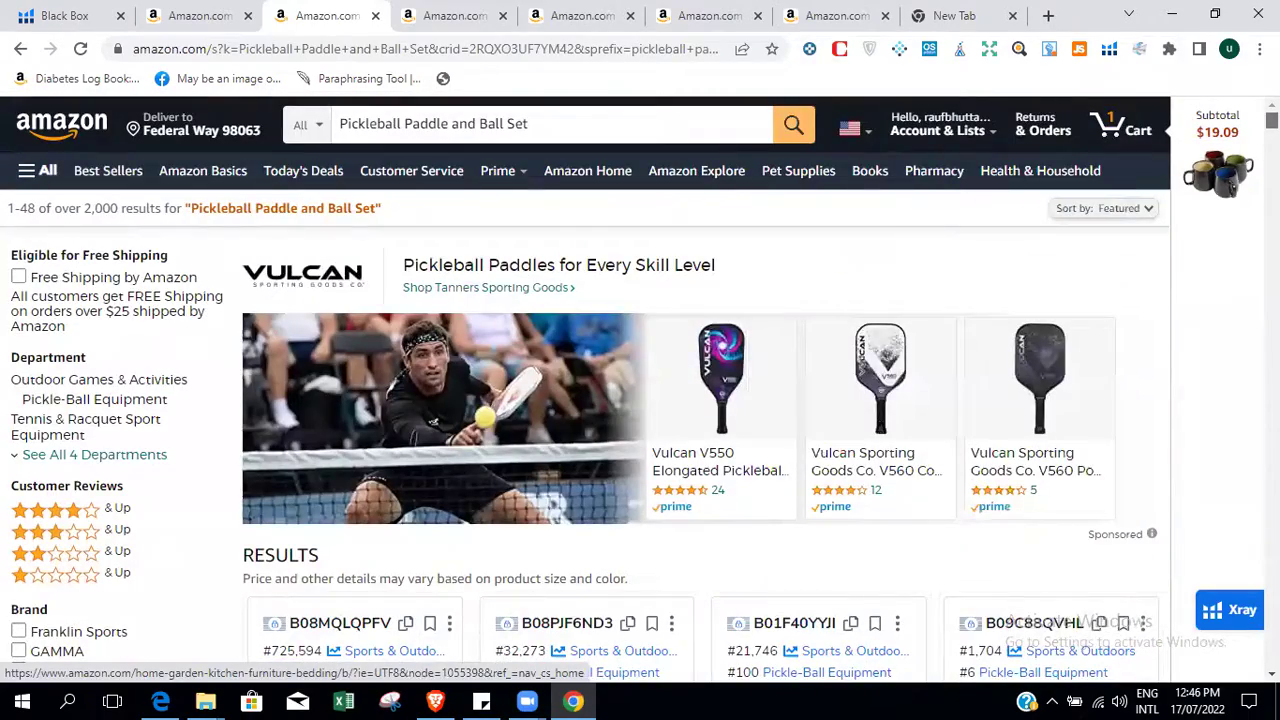
Browse the full Pickleball Paddle and Ball Set results, comparing what each set includes, its price and its review count.
scroll(1234, 186, down, 4)
scroll(1234, 186, up, 4)
scroll(1234, 186, down, 4)
scroll(1234, 186, up, 4)
scroll(1234, 186, down, 10)
scroll(1234, 186, down, 10)
scroll(1234, 186, down, 8)
scroll(1234, 186, up, 4)
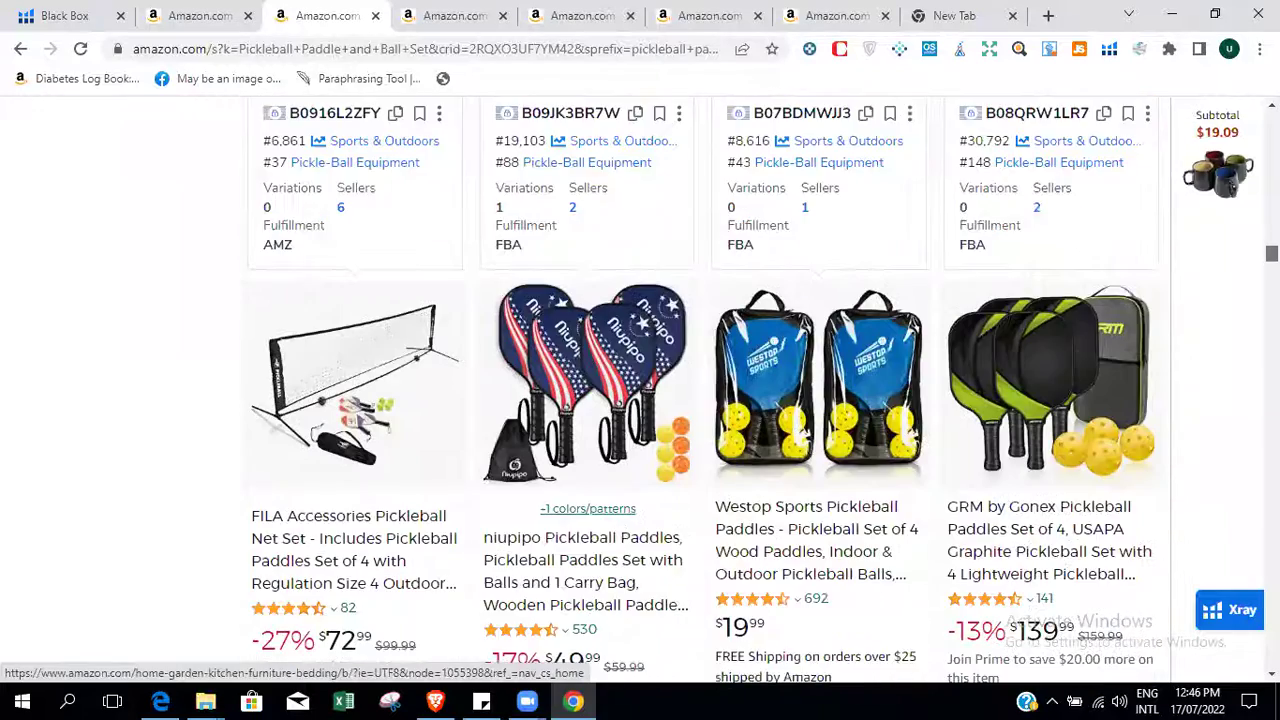
scroll(1234, 186, down, 1)
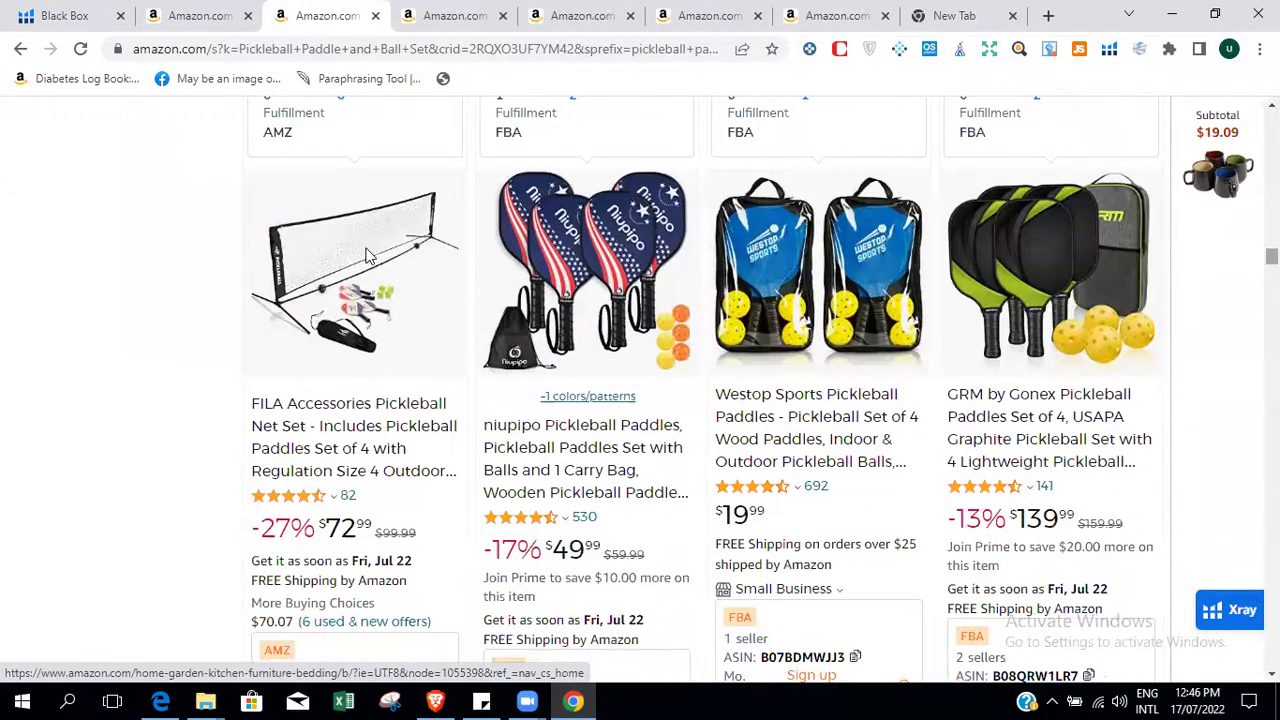
mouse_move(324, 276)
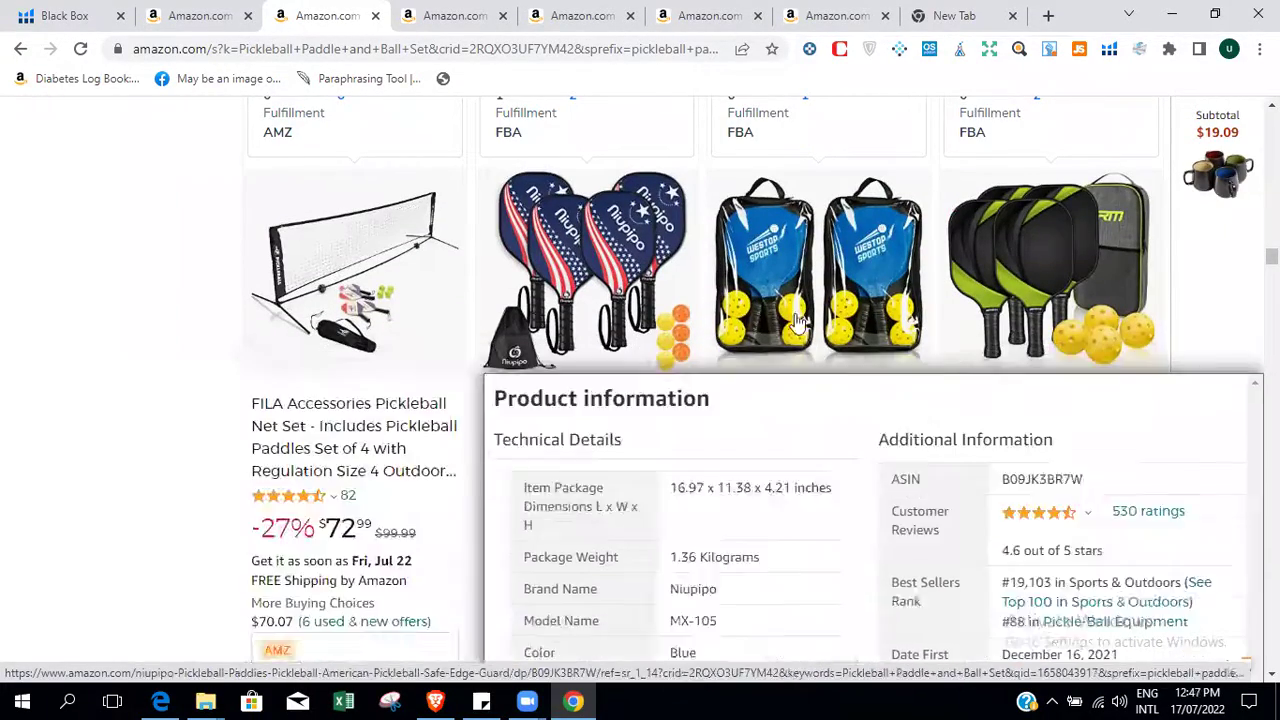
scroll(640, 400, down, 10)
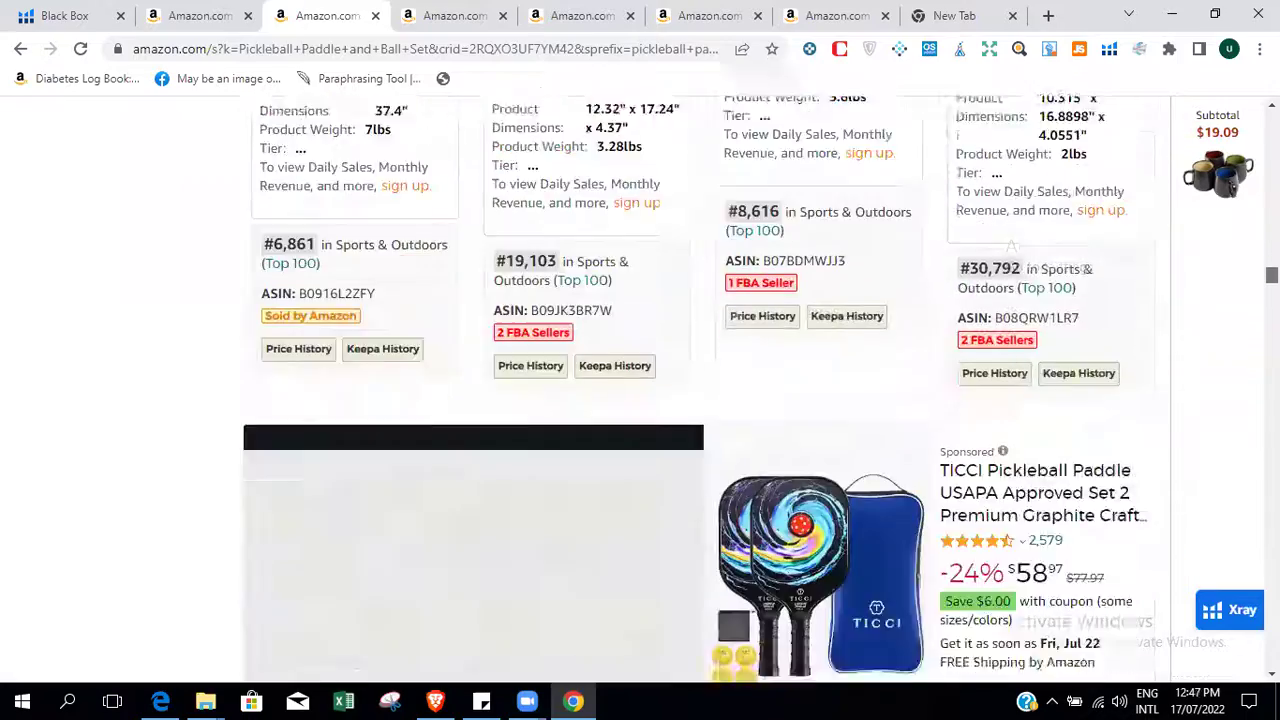
scroll(640, 400, up, 3)
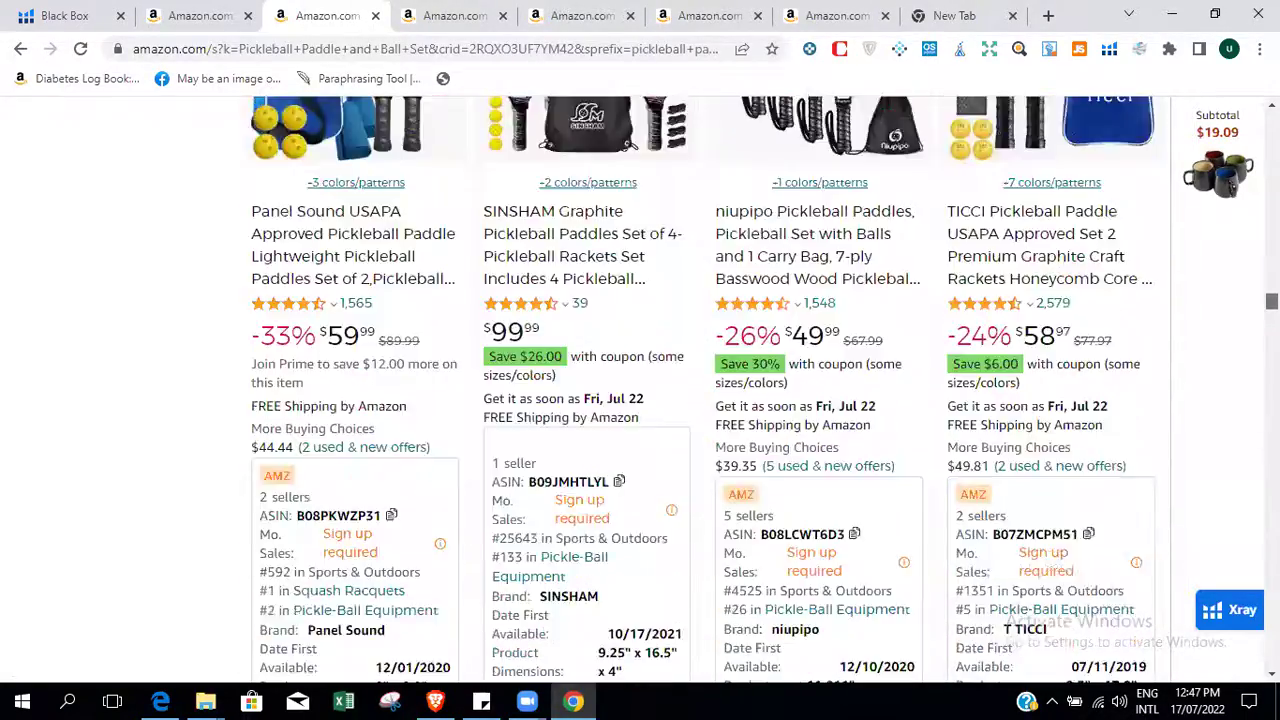
scroll(640, 400, down, 4)
scroll(640, 400, down, 10)
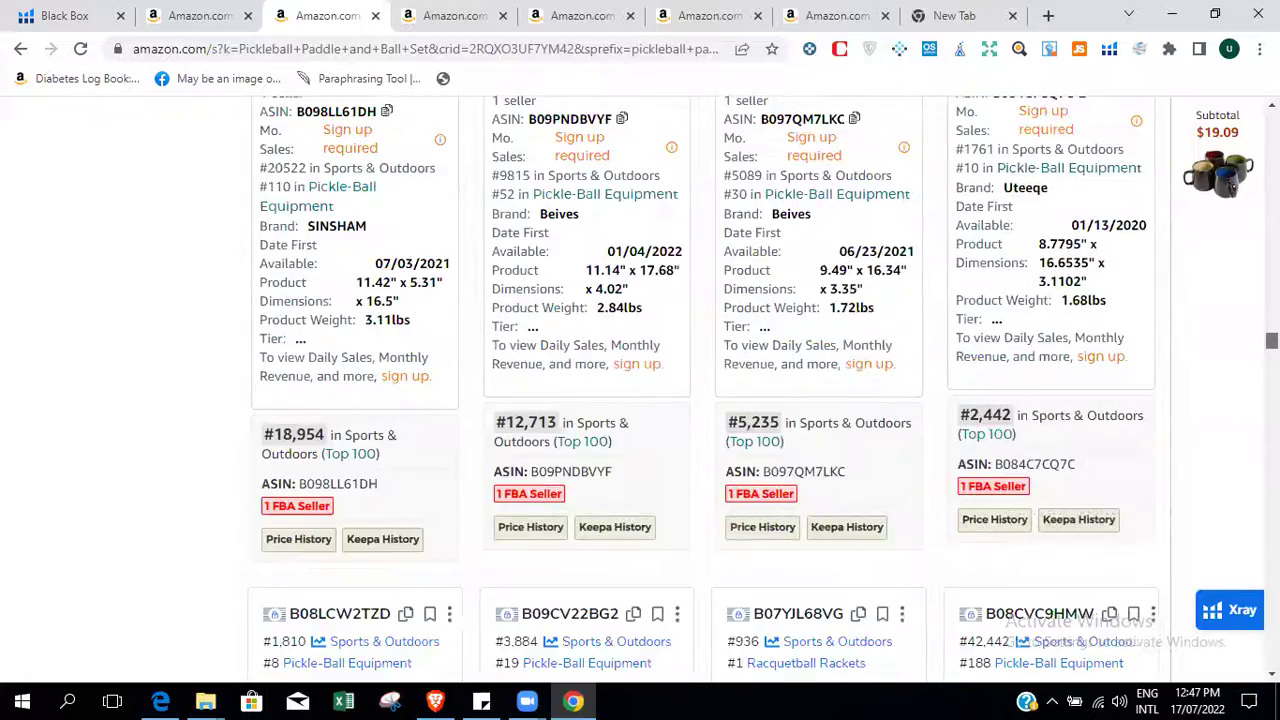
scroll(640, 400, down, 2)
scroll(640, 400, up, 15)
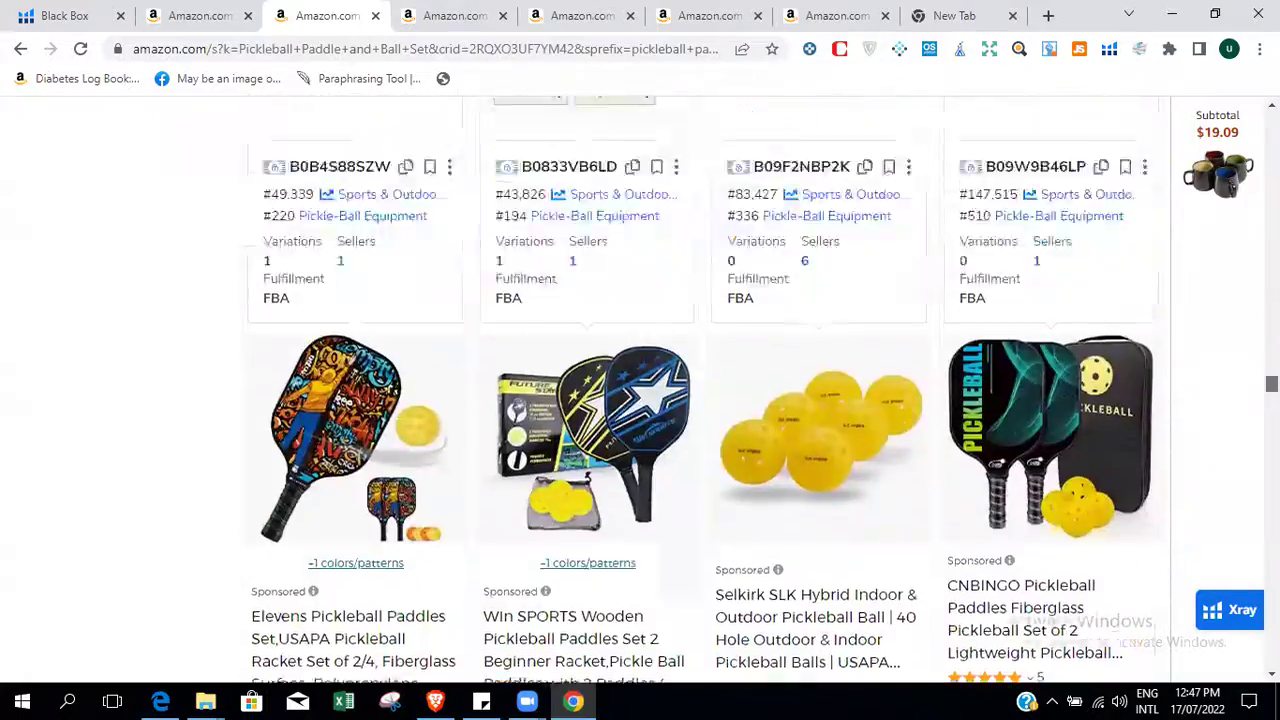
scroll(640, 400, up, 3)
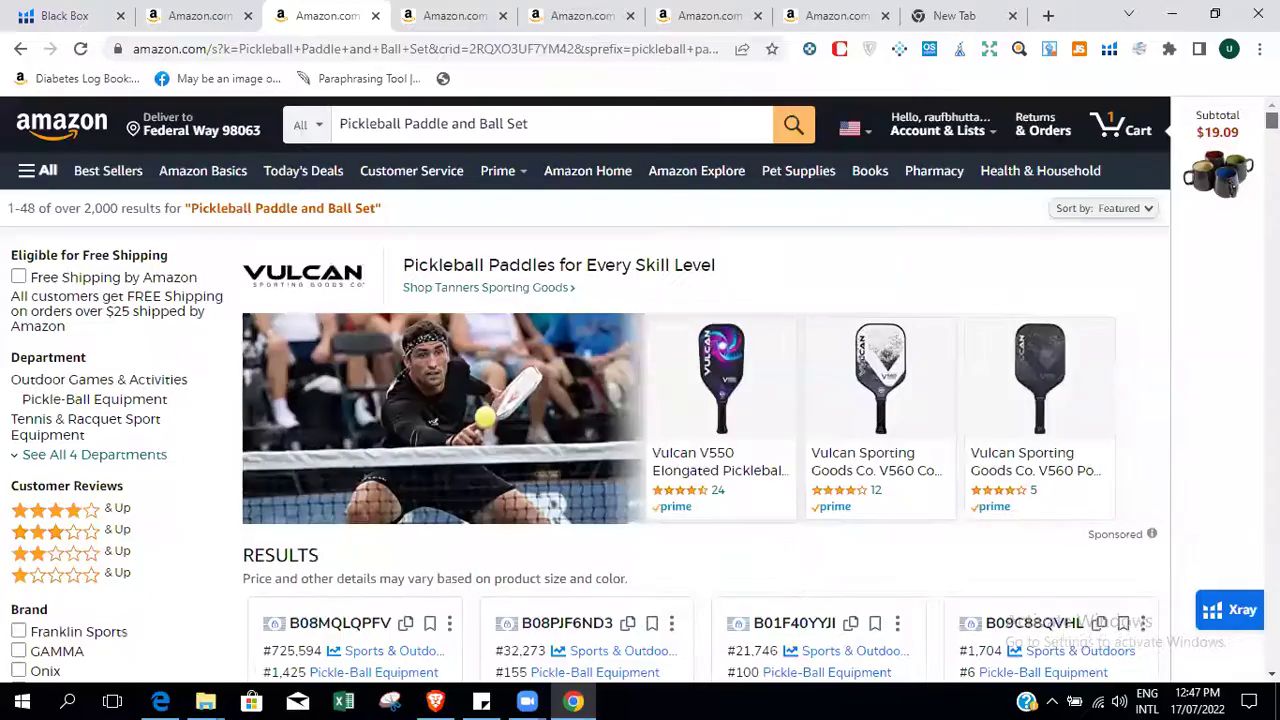
Recheck the pickleball listings from the first row through More Results for best-seller ranks, seller counts, coupons and fulfillment types.
scroll(640, 400, down, 8)
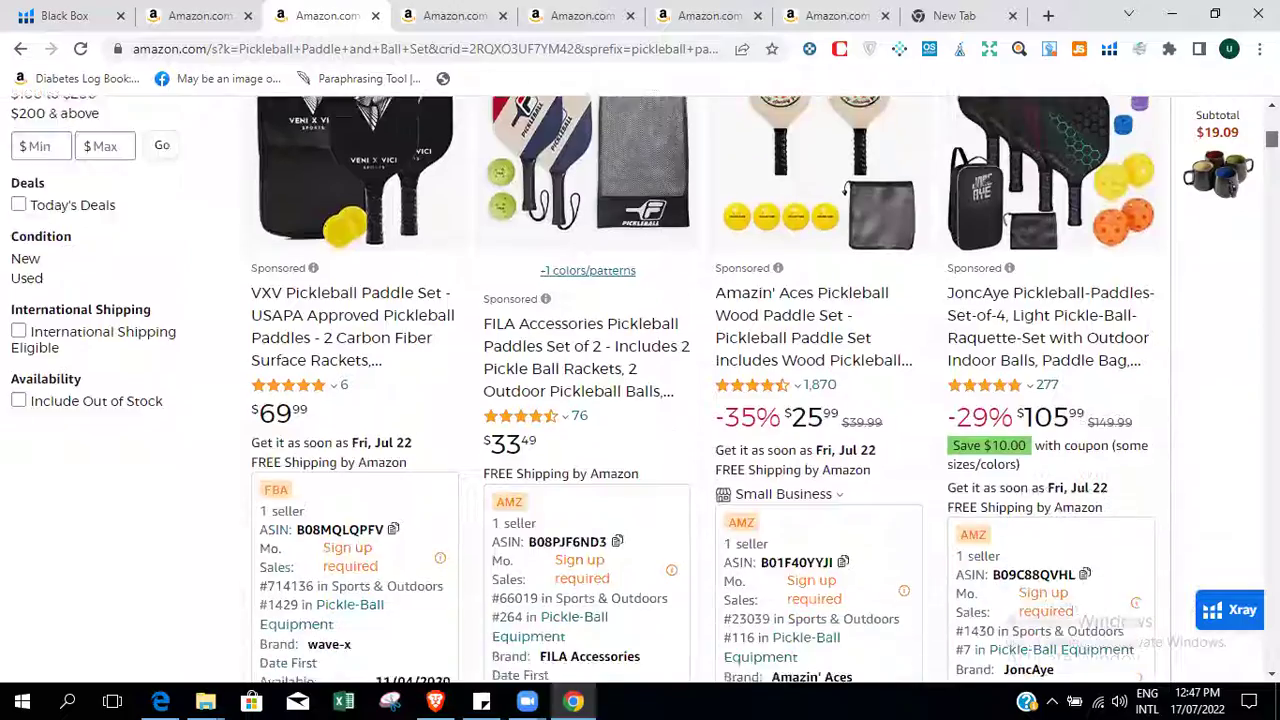
scroll(640, 400, down, 3)
scroll(640, 400, down, 15)
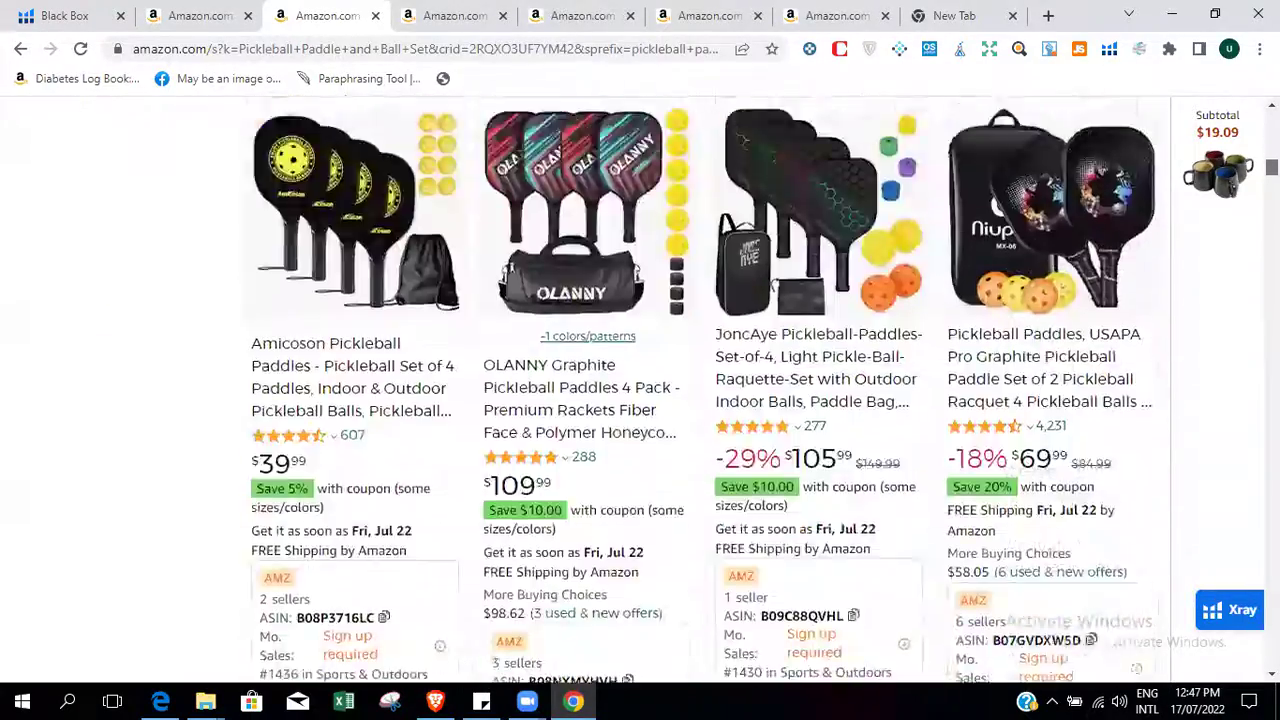
scroll(640, 400, down, 20)
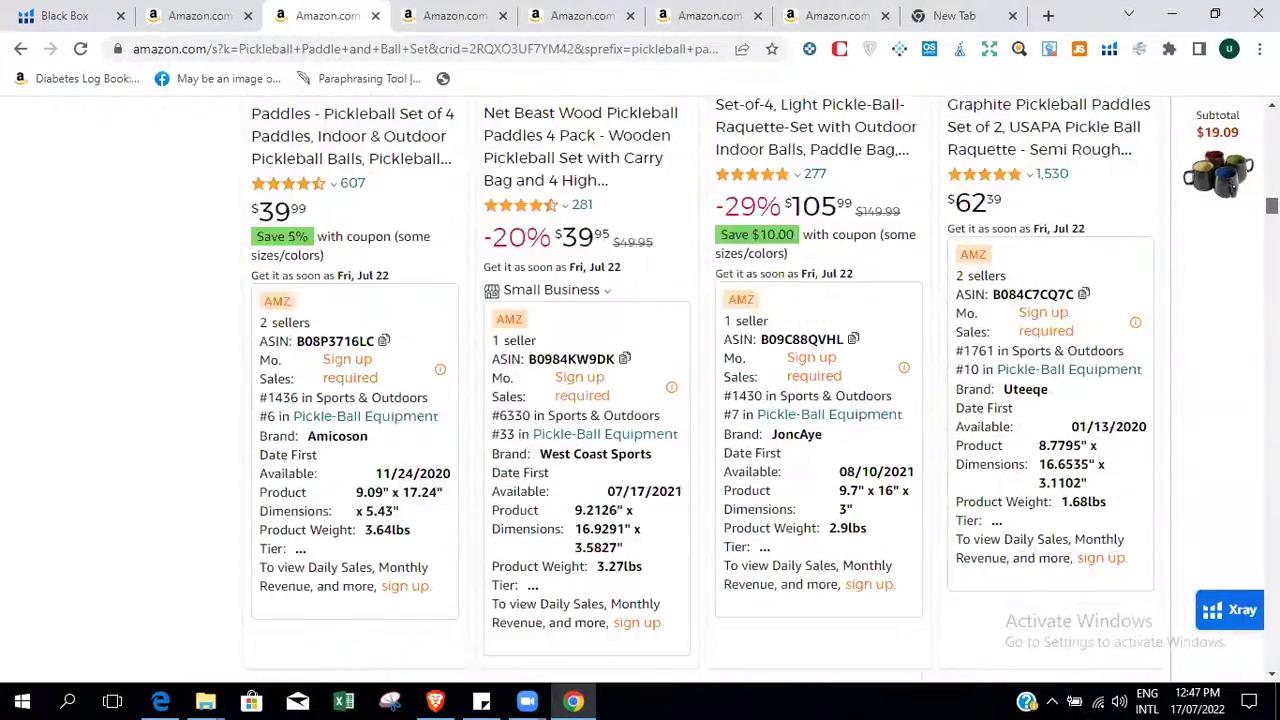
scroll(640, 400, up, 20)
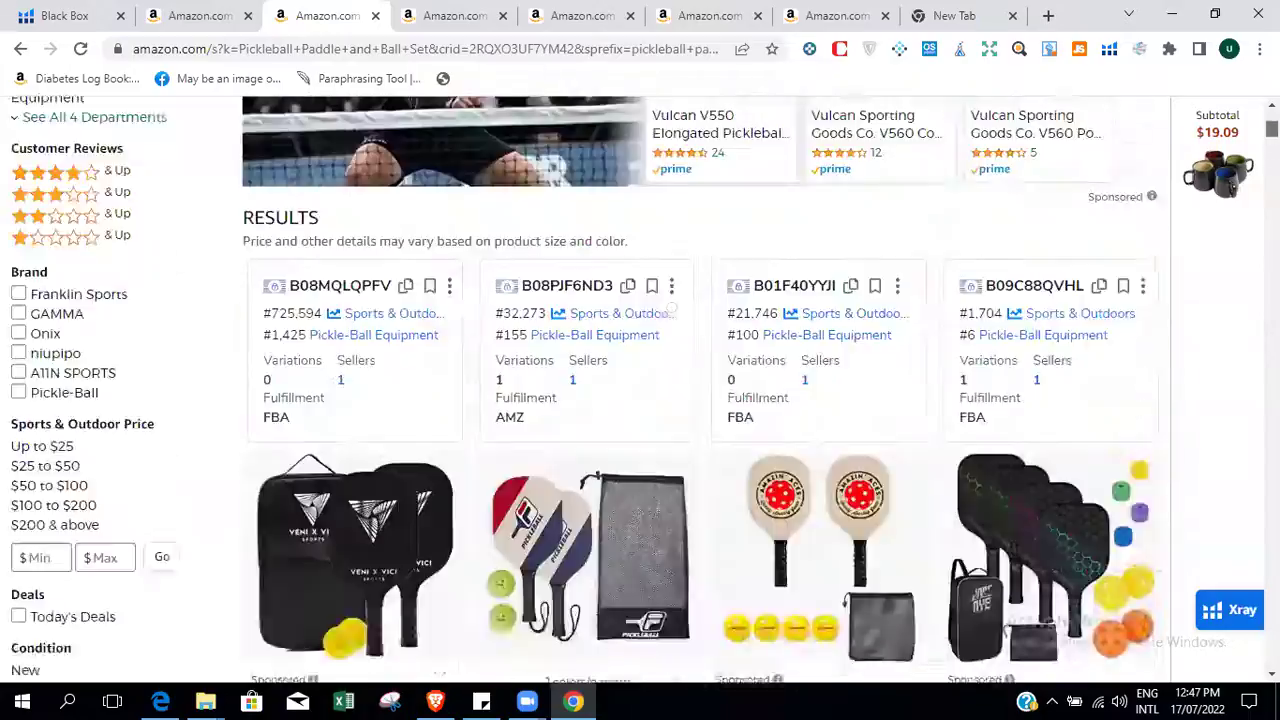
scroll(640, 400, down, 3)
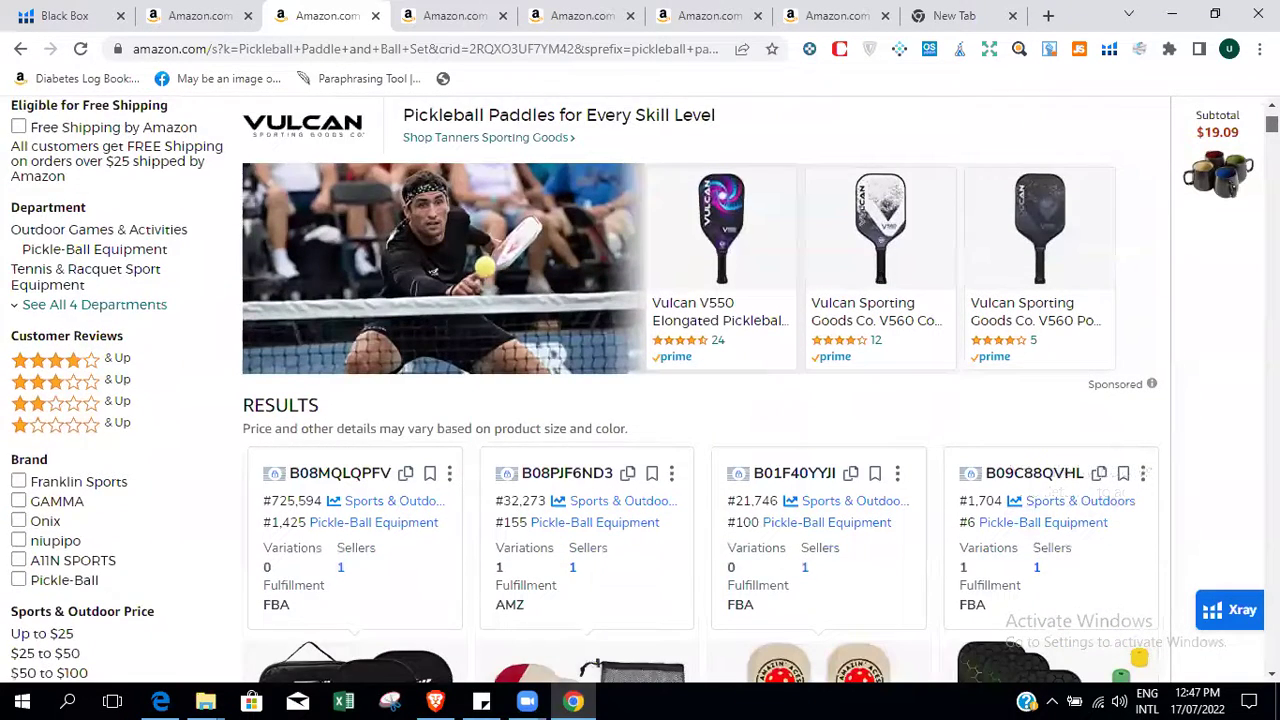
scroll(640, 400, up, 3)
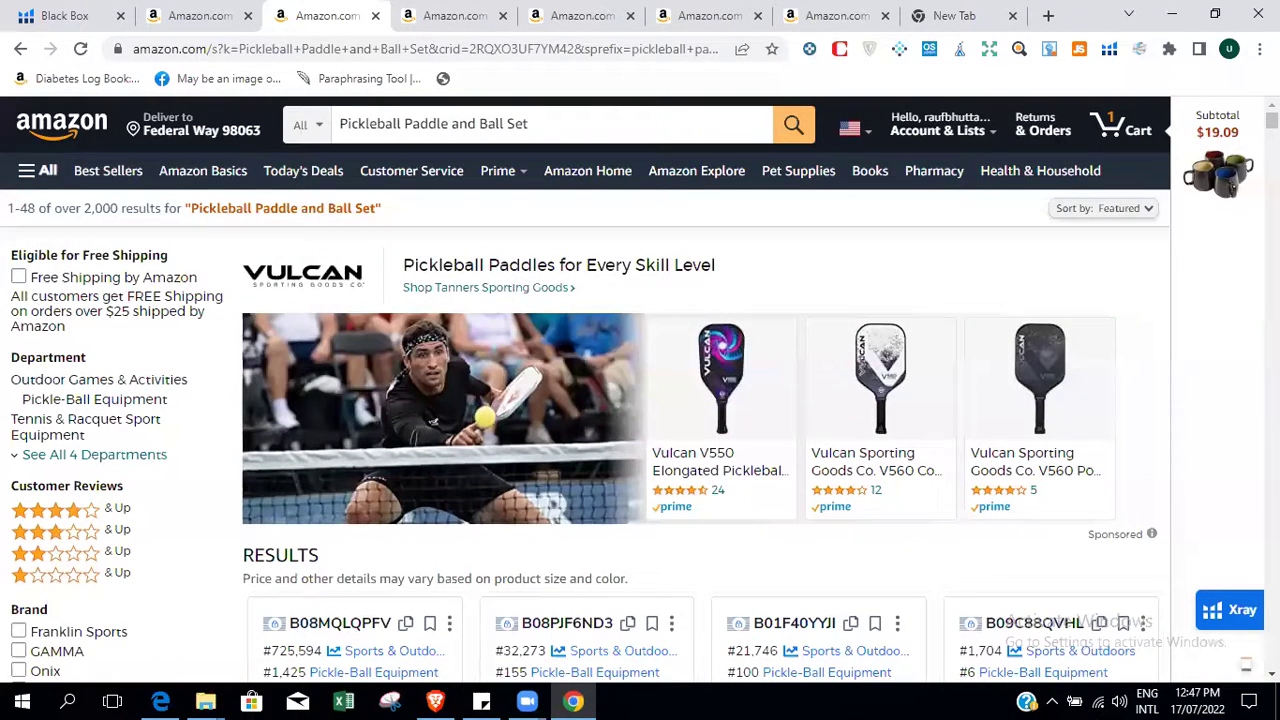
scroll(640, 400, down, 12)
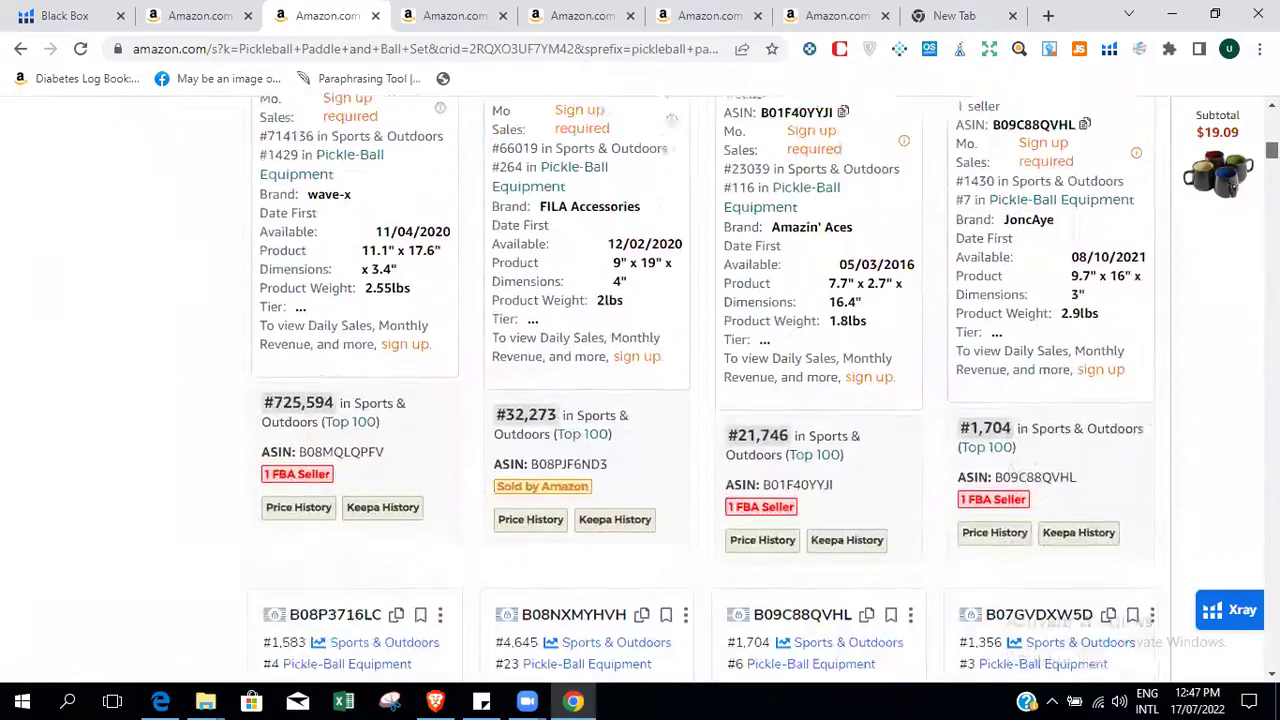
scroll(640, 400, down, 15)
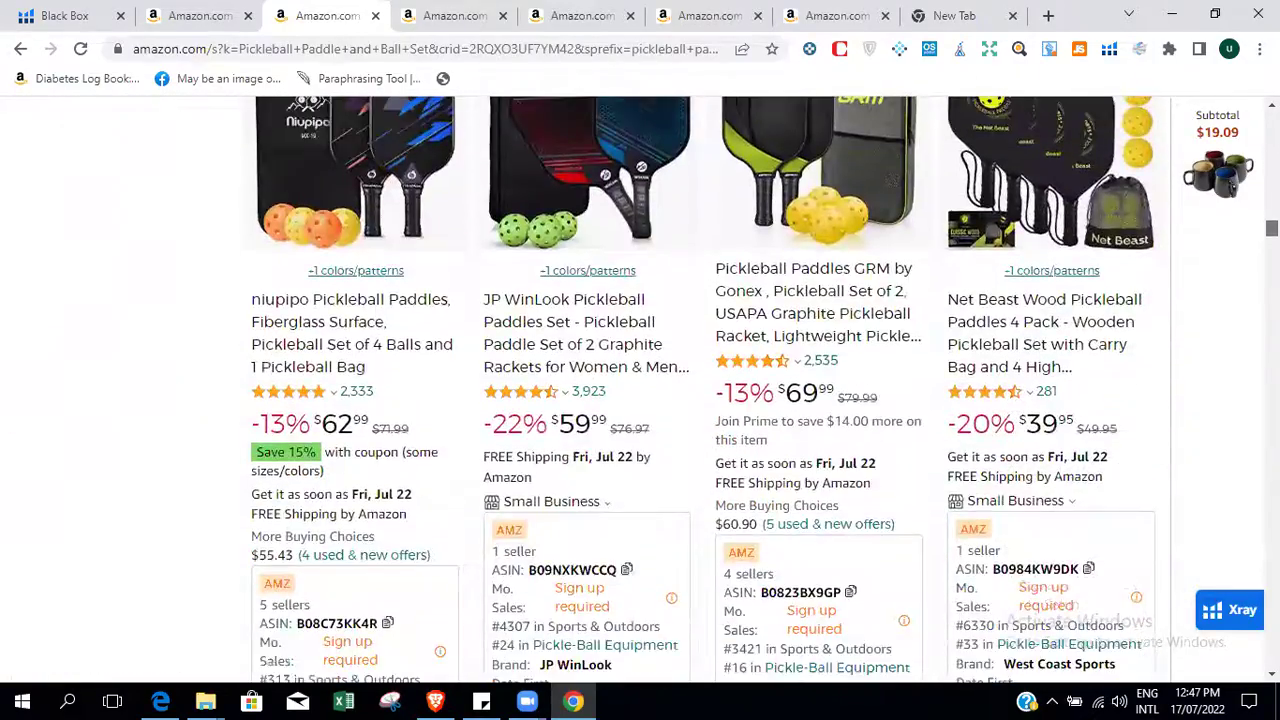
scroll(640, 400, down, 5)
scroll(640, 400, up, 1)
scroll(640, 400, up, 15)
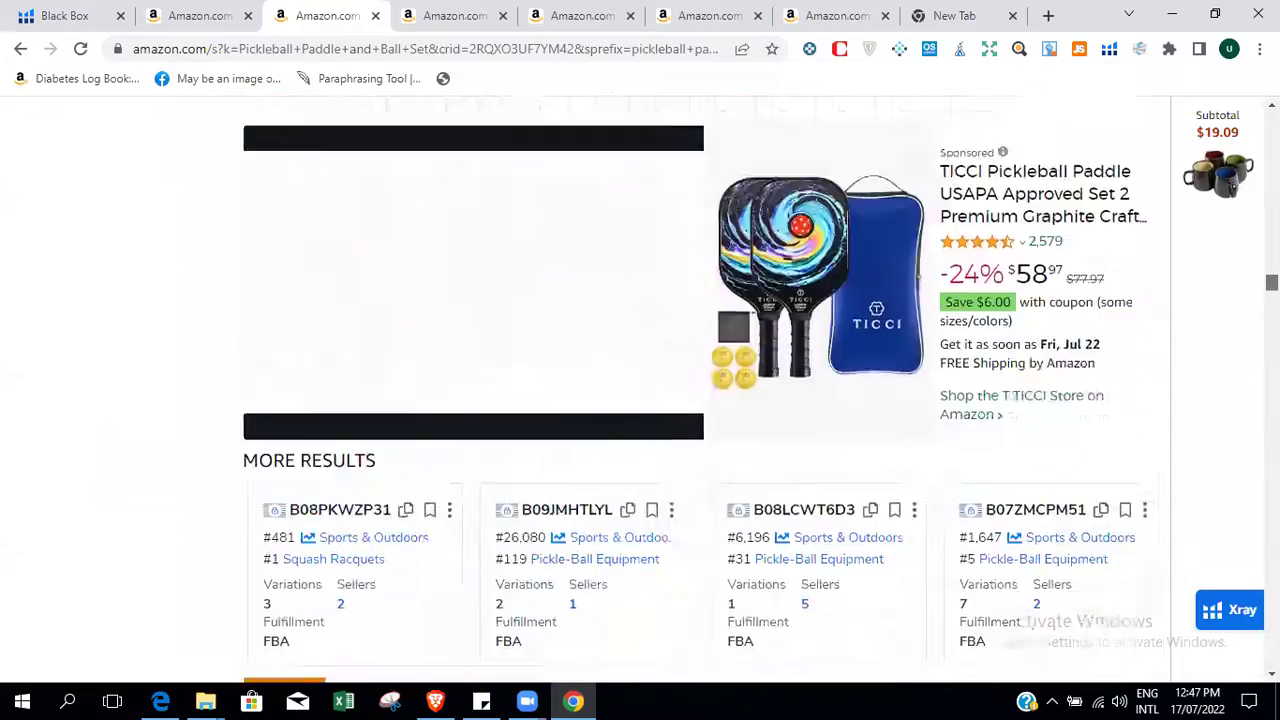
scroll(640, 400, up, 4)
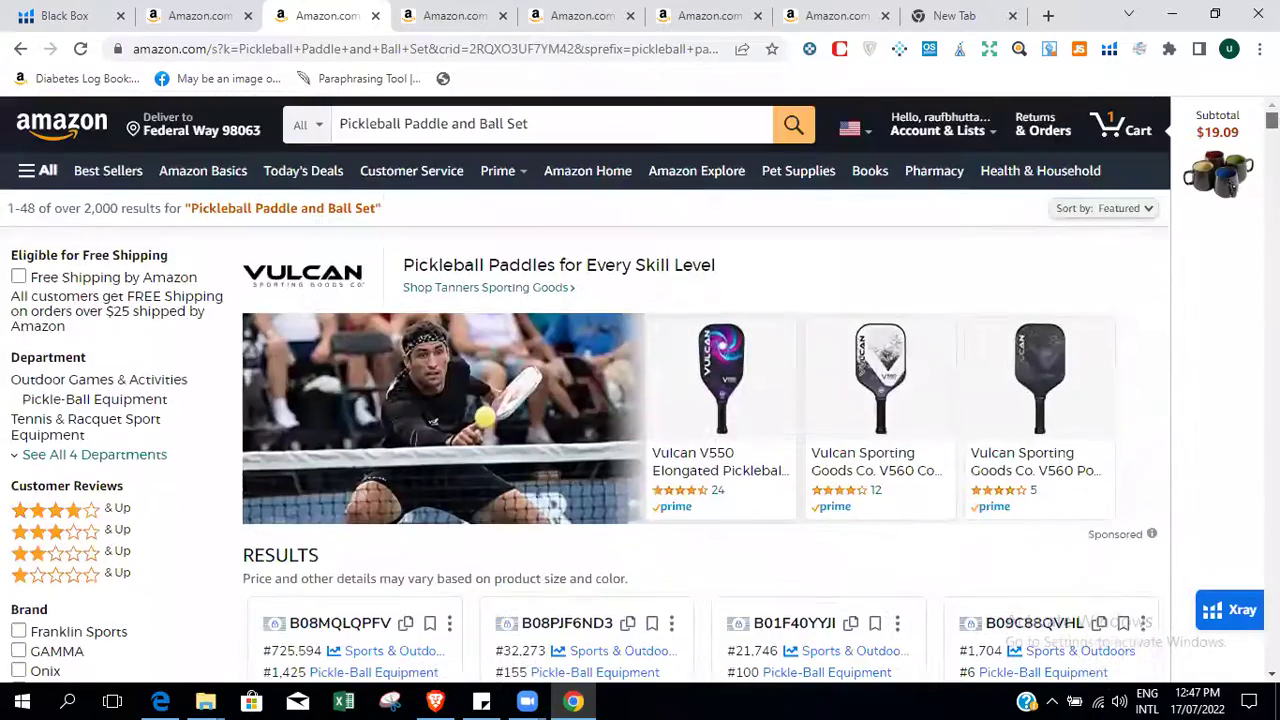
scroll(640, 400, down, 18)
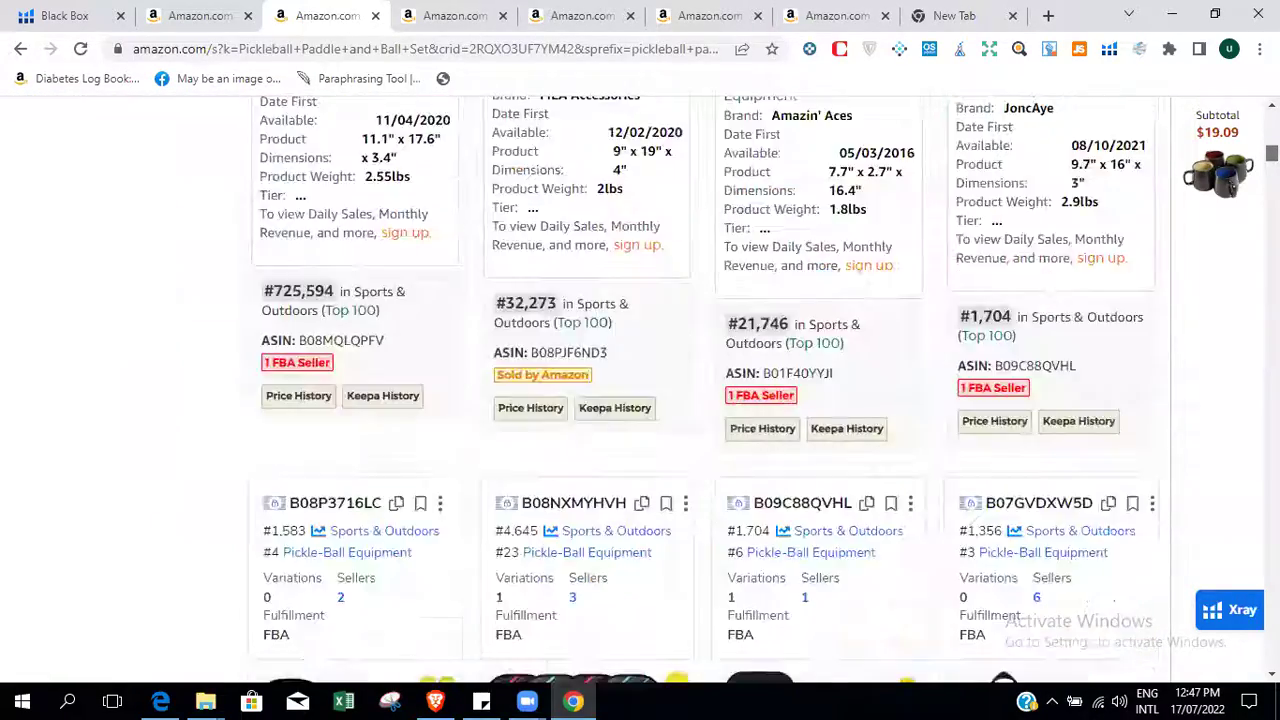
scroll(640, 400, up, 2)
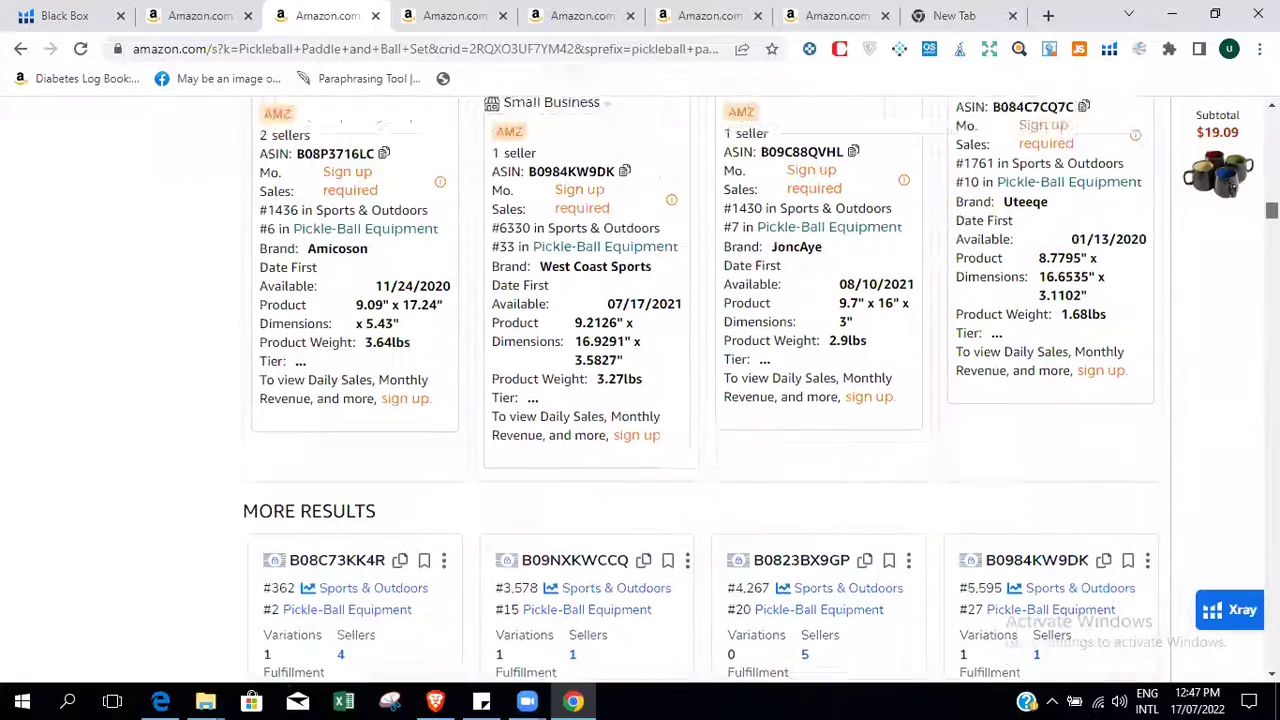
scroll(640, 400, down, 10)
scroll(640, 400, down, 15)
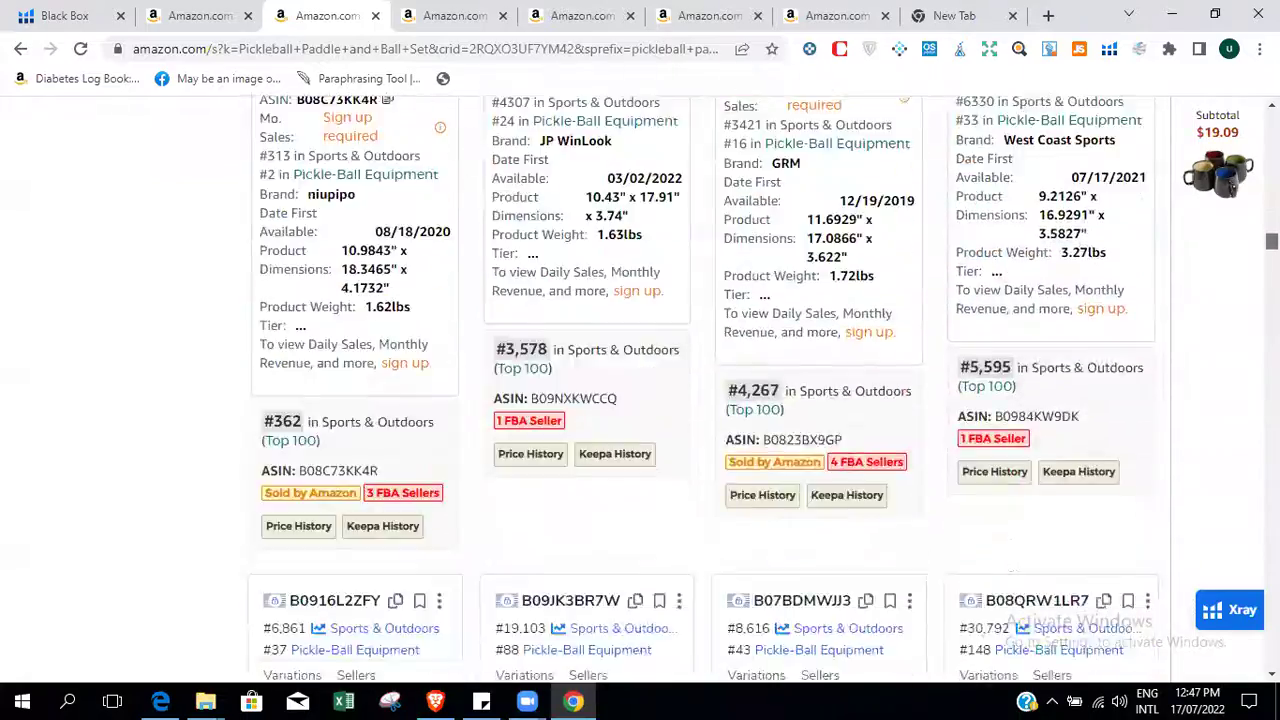
scroll(640, 400, down, 15)
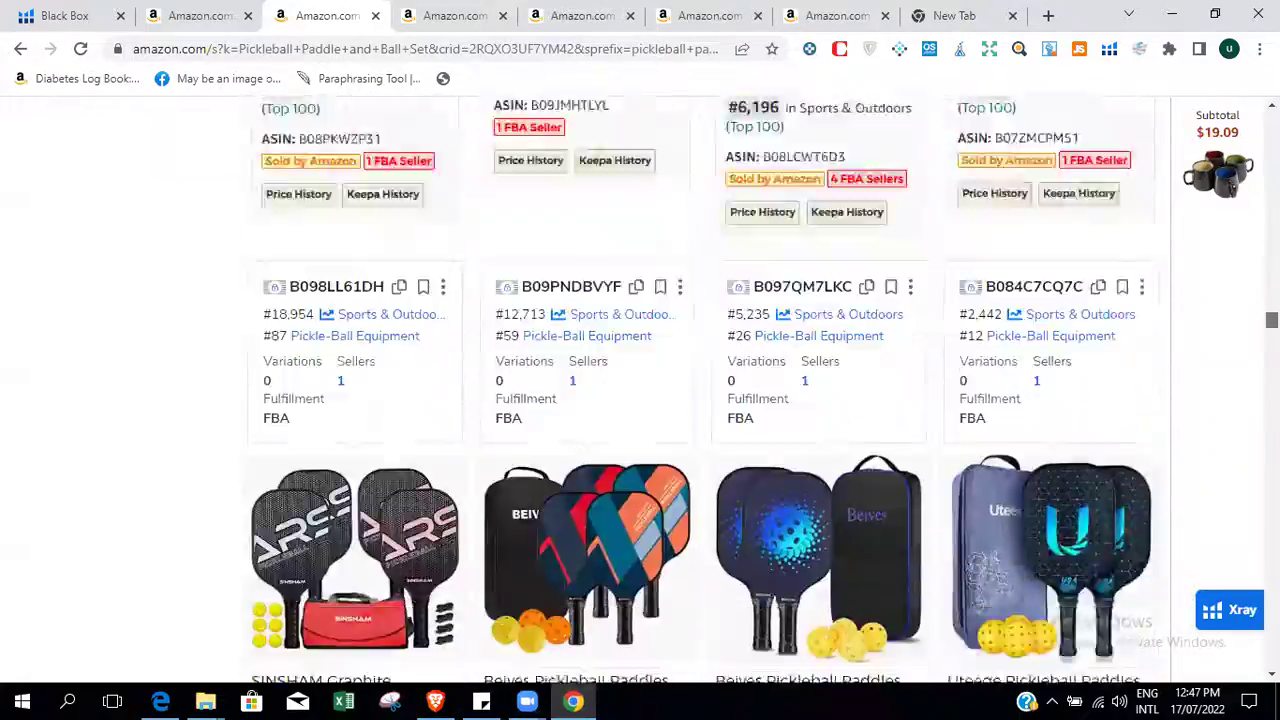
scroll(640, 400, up, 20)
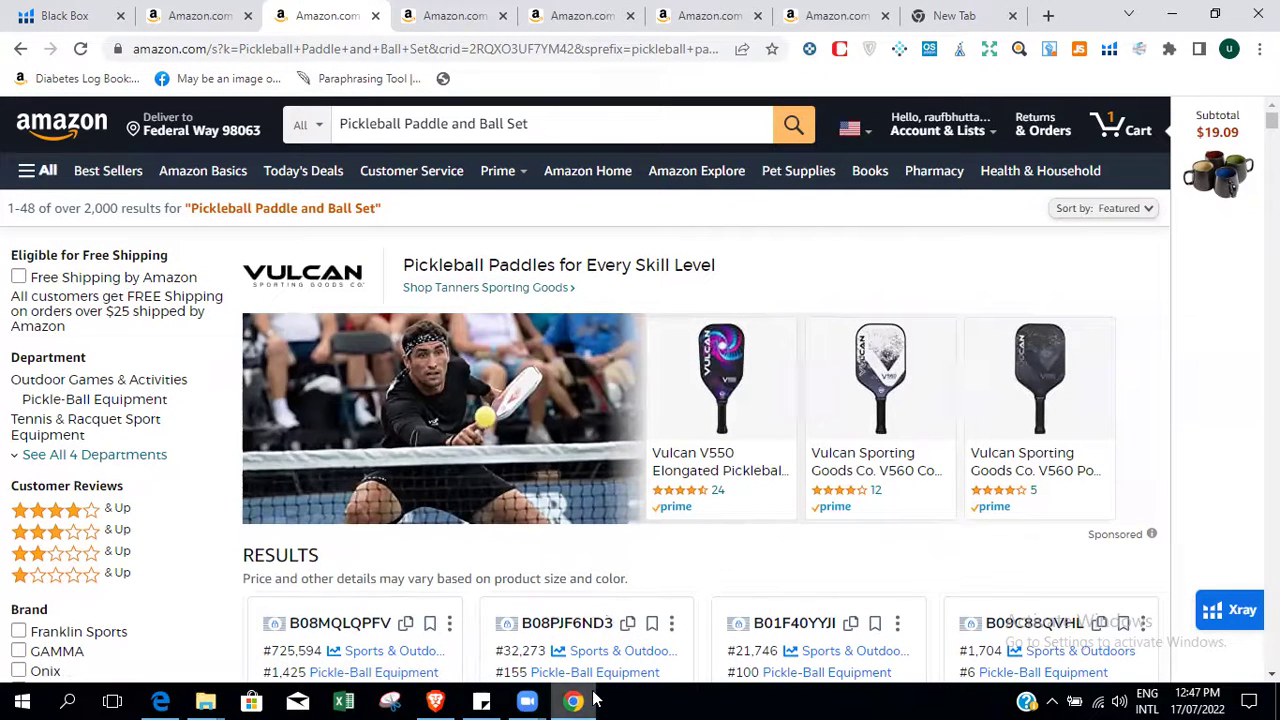
mouse_move(590, 700)
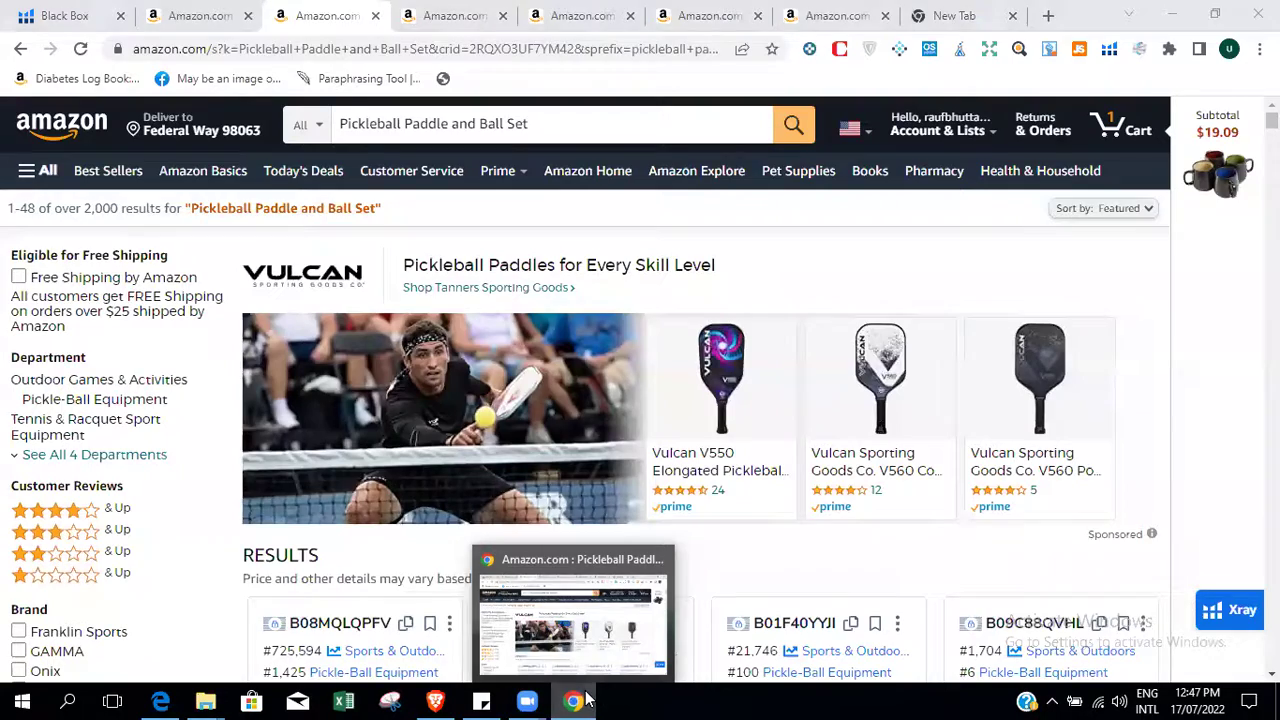
click(588, 700)
click(588, 700)
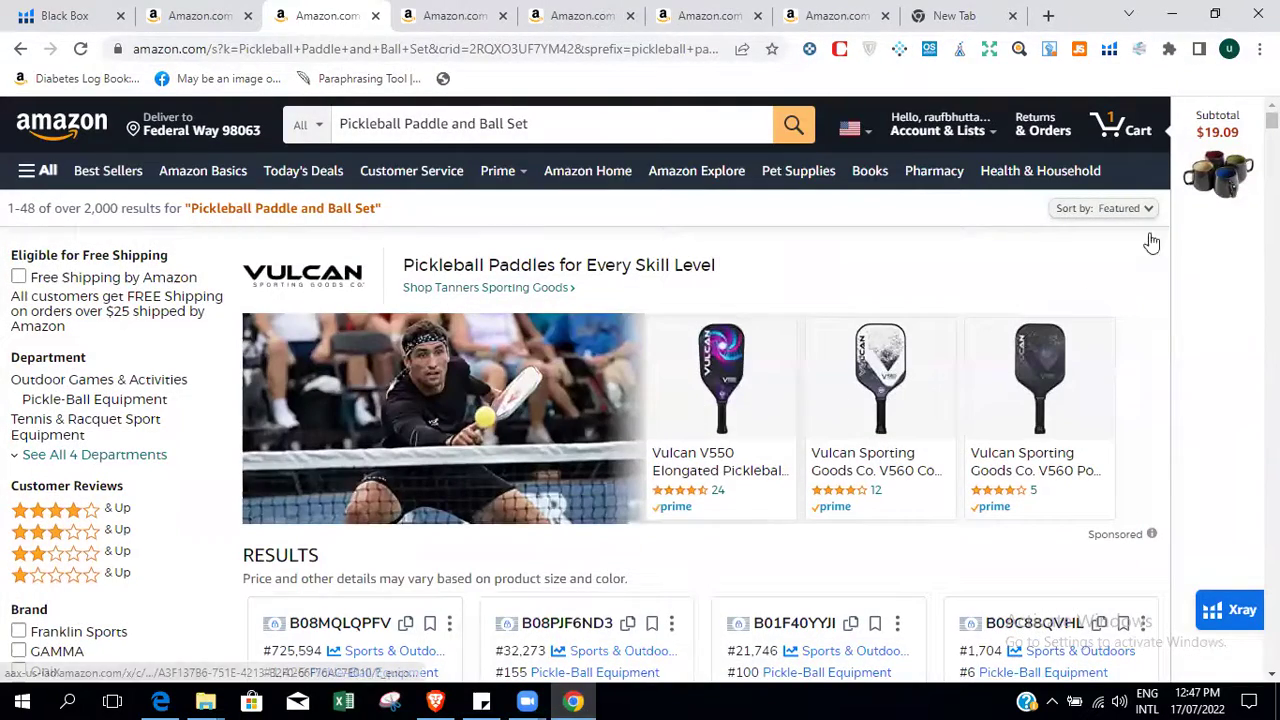
mouse_move(1215, 172)
scroll(640, 400, down, 6)
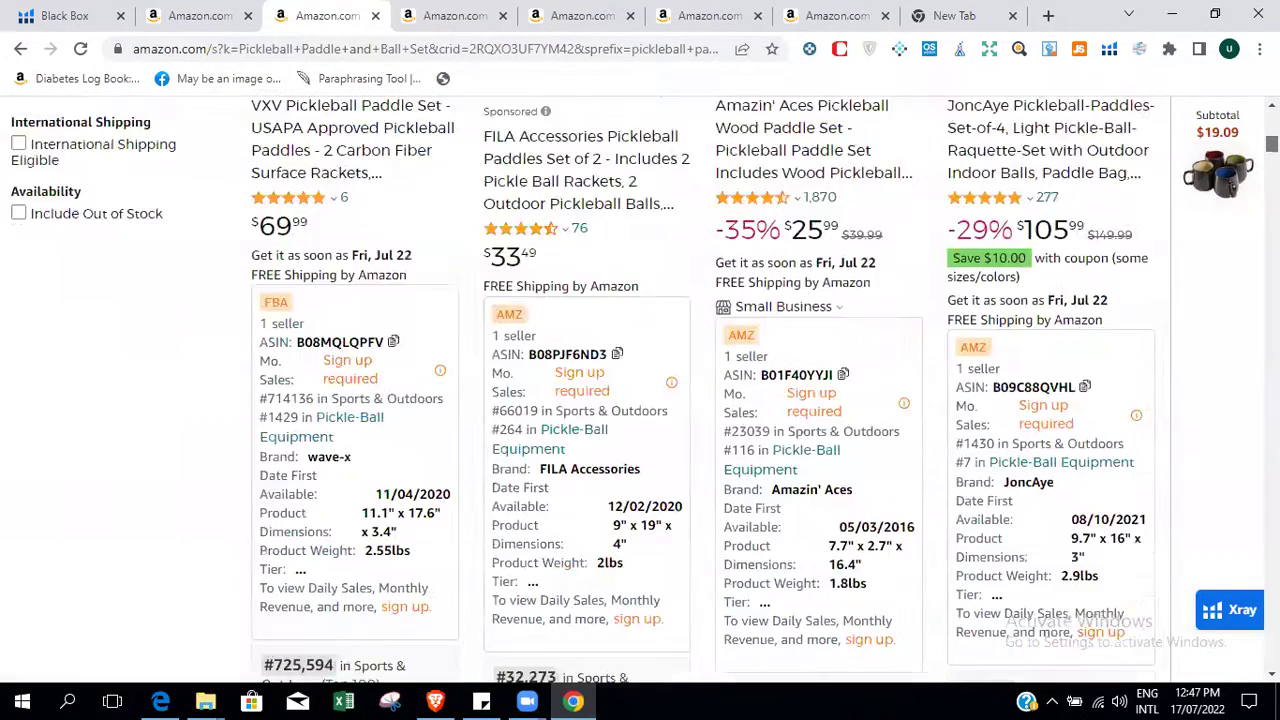
scroll(640, 400, up, 7)
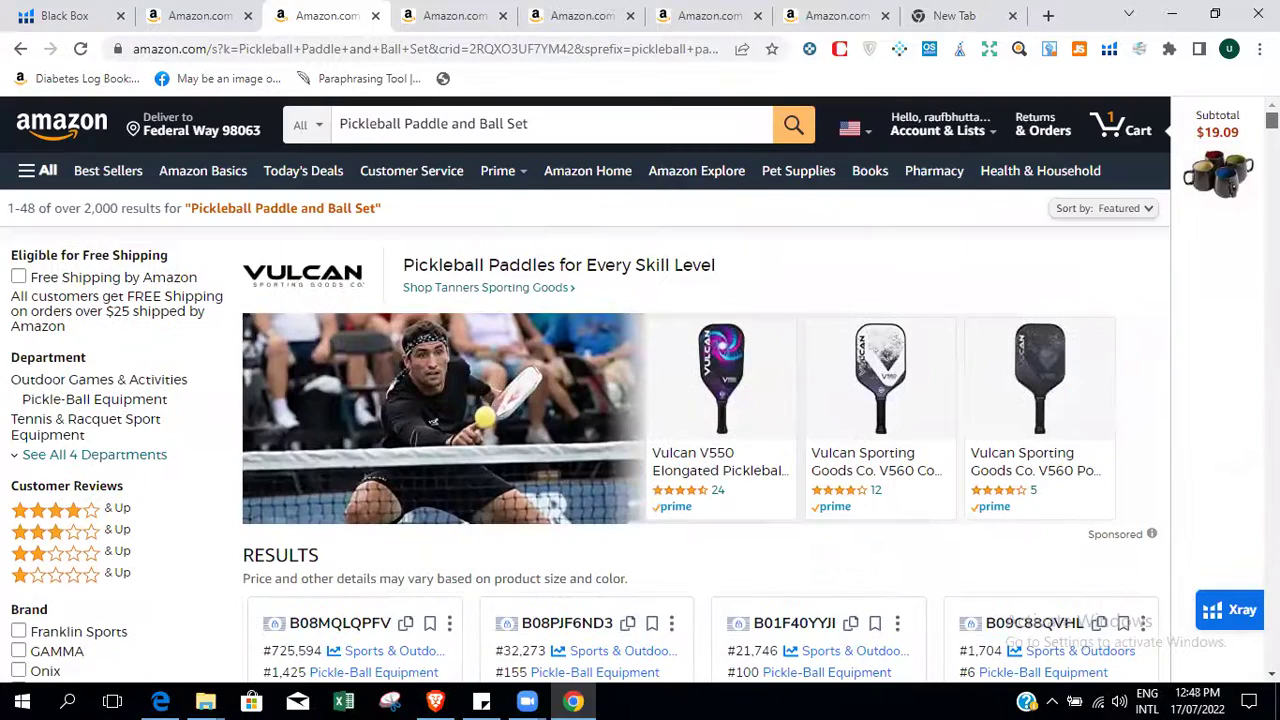
Run Helium 10's Xray product research again on the pickleball results and examine the prices and BSR in the product table.
click(1109, 49)
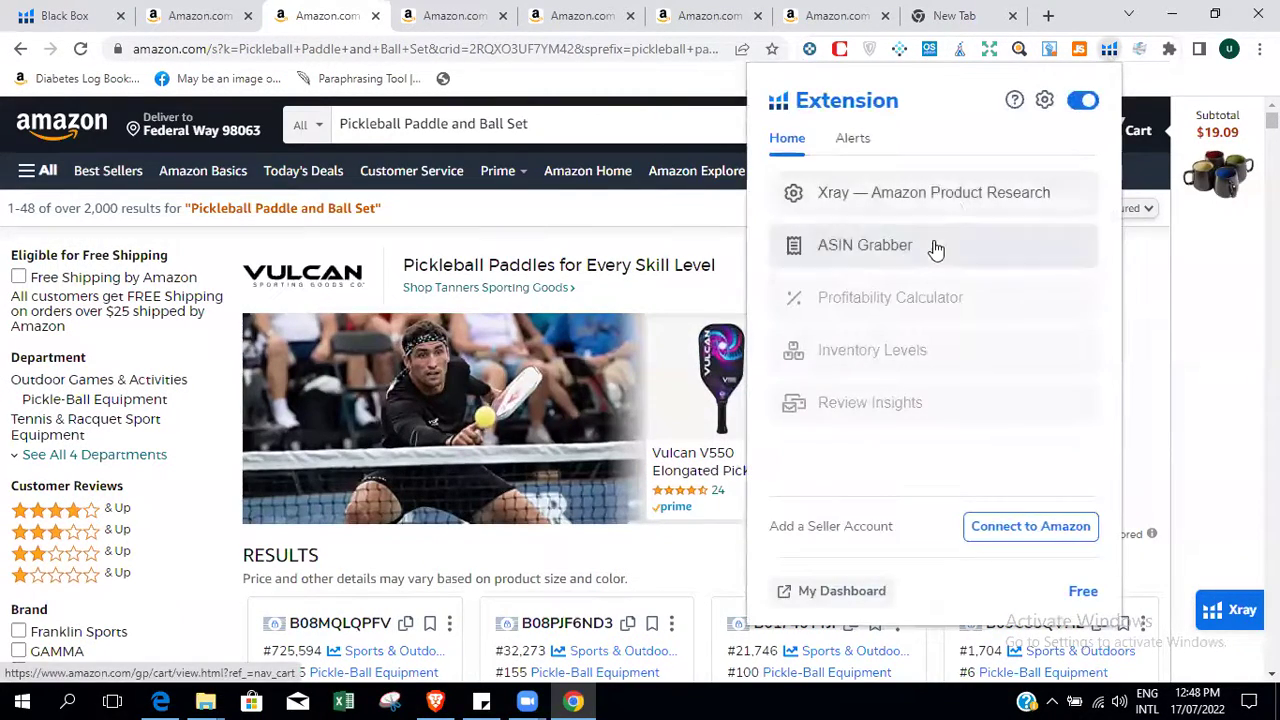
click(955, 197)
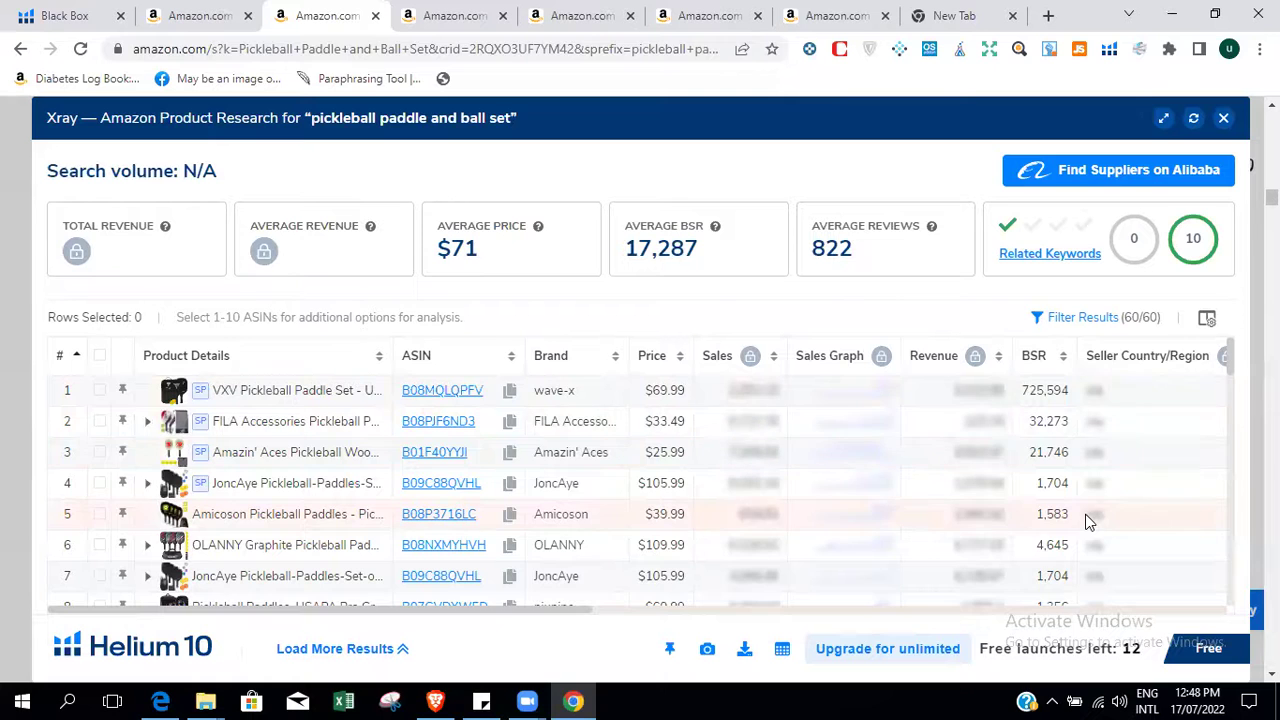
scroll(1088, 521, down, 3)
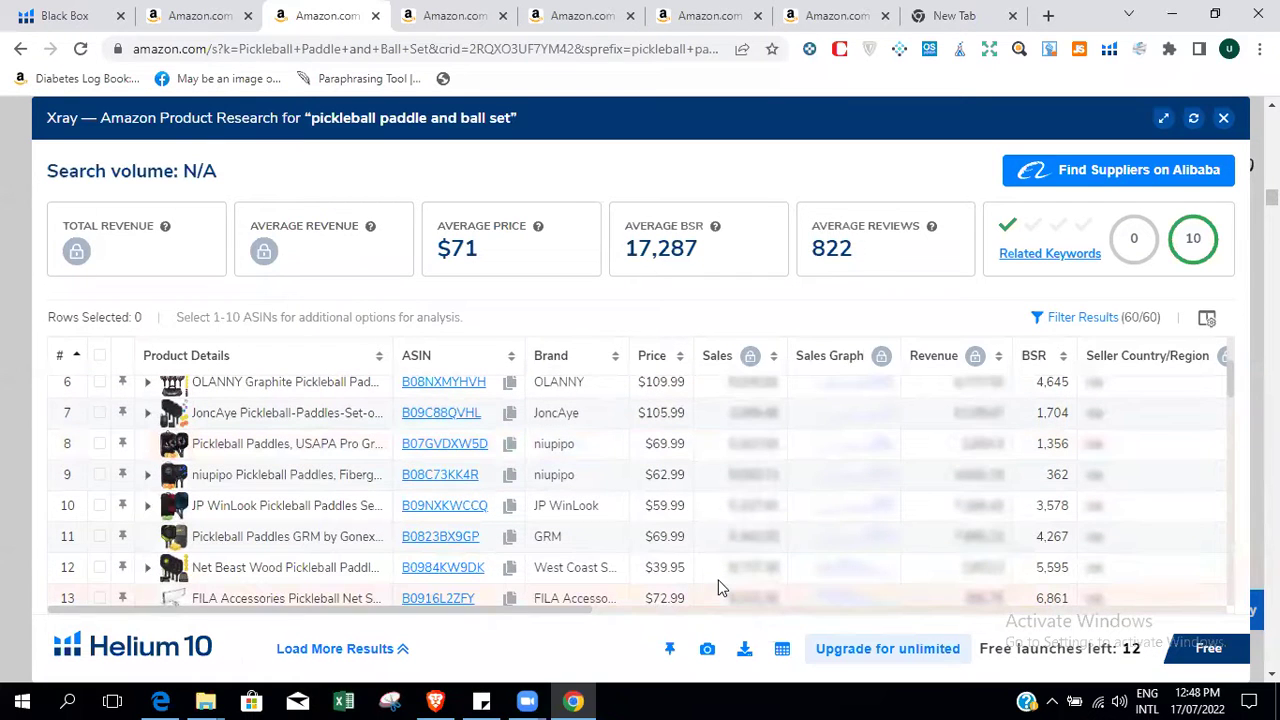
Examine the ratings, review counts and seller columns of the pickleball products in the Xray table.
scroll(718, 588, right, 10)
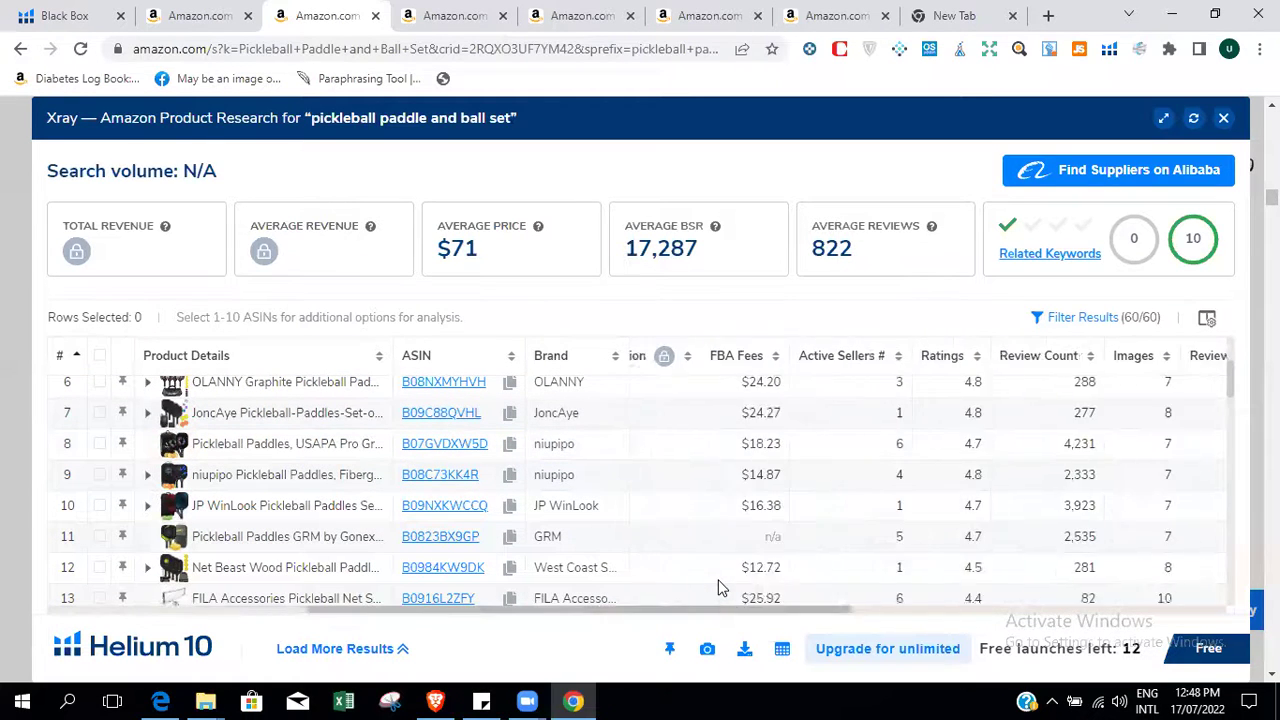
scroll(863, 600, left, 5)
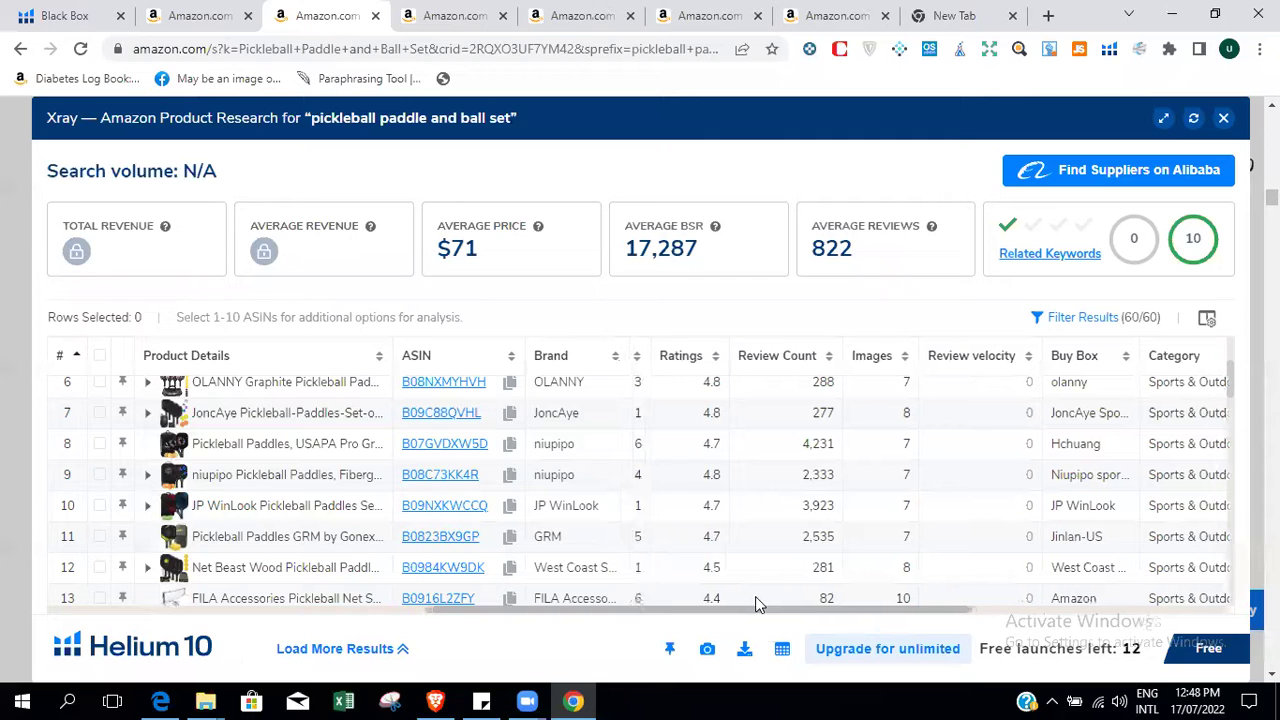
scroll(903, 446, up, 3)
scroll(904, 448, left, 1)
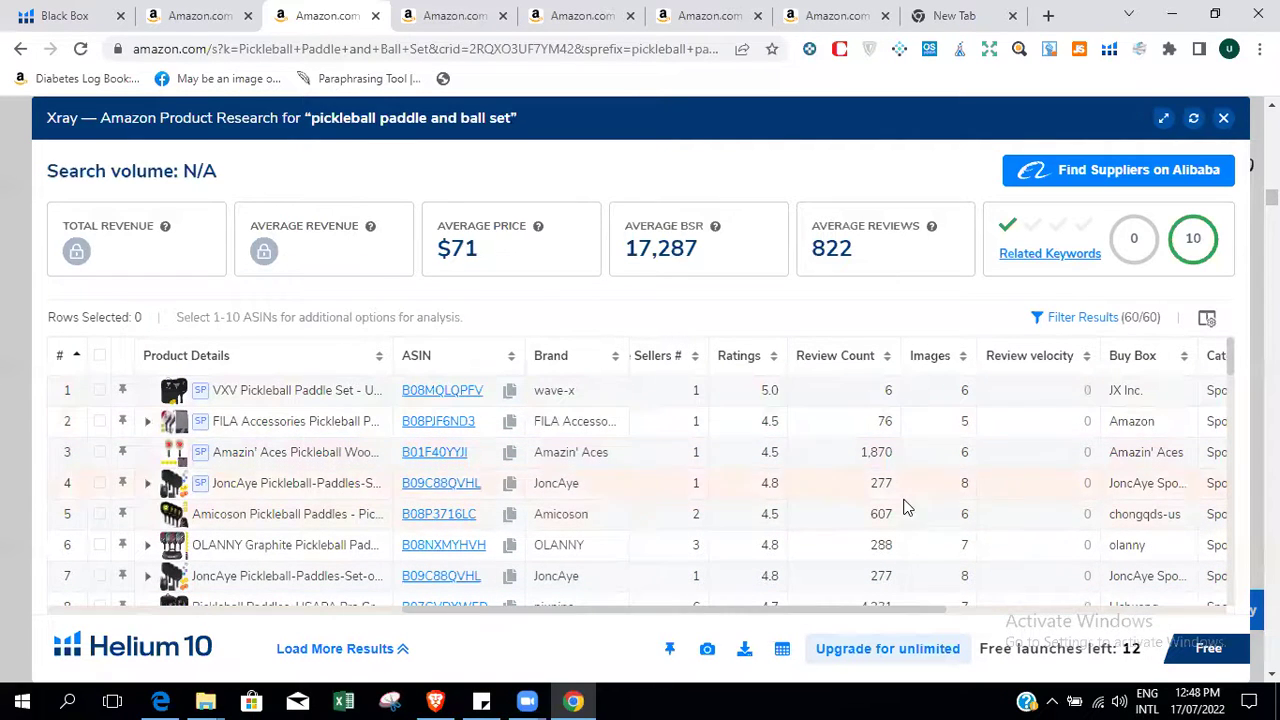
scroll(903, 508, down, 3)
scroll(903, 508, down, 1)
scroll(903, 508, up, 1)
scroll(903, 508, down, 1)
scroll(903, 511, up, 4)
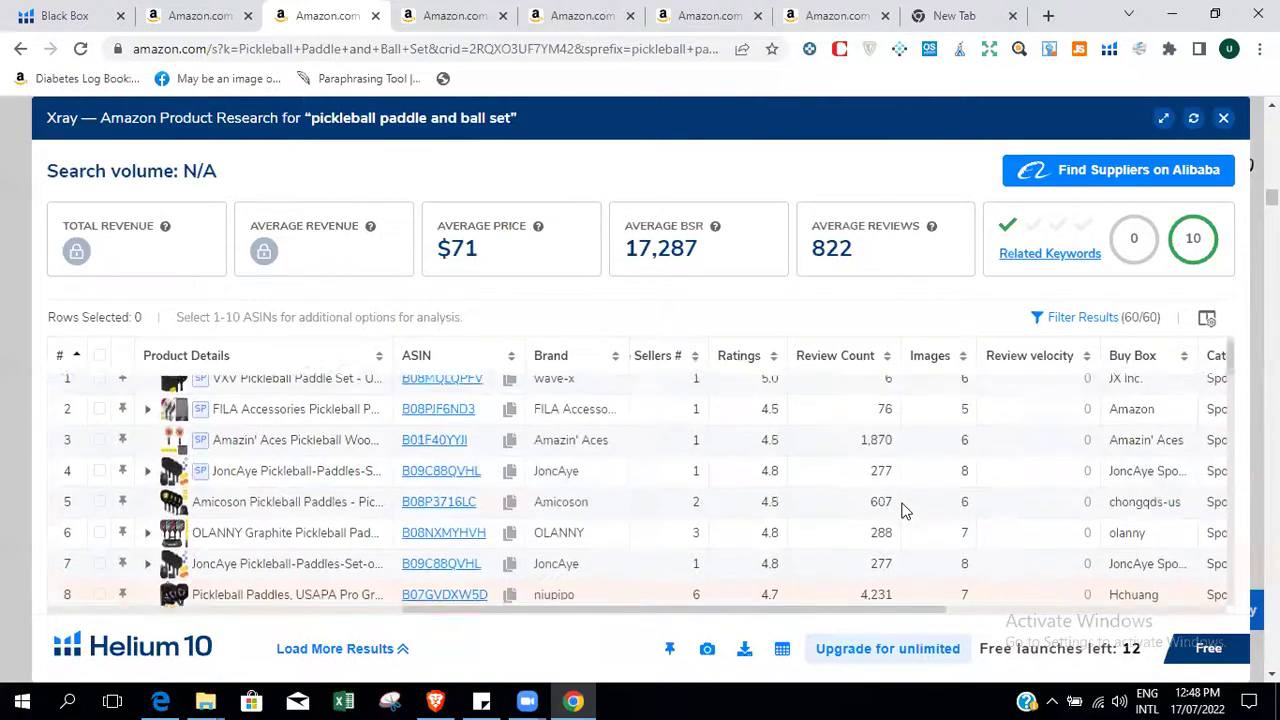
scroll(903, 511, down, 10)
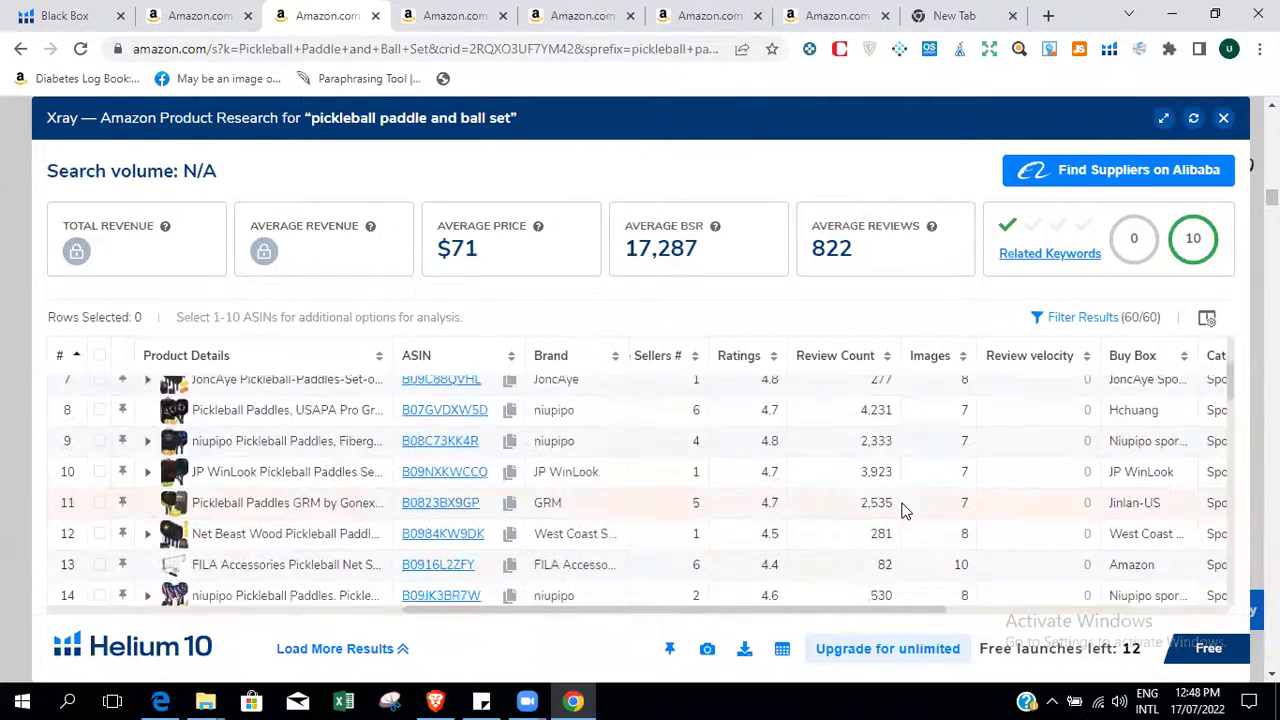
scroll(903, 511, up, 6)
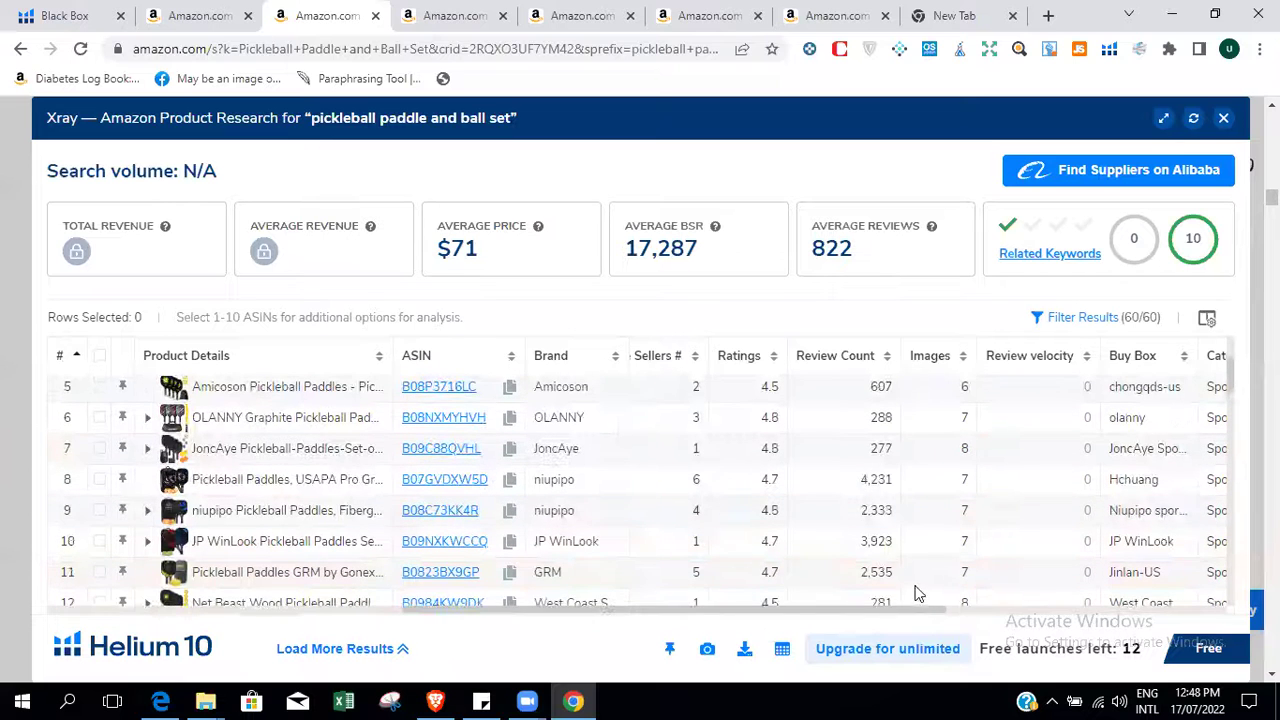
Examine the category, size tier, fulfillment and dimensions of the first pickleball products in the Xray table.
drag(917, 605, 1131, 620)
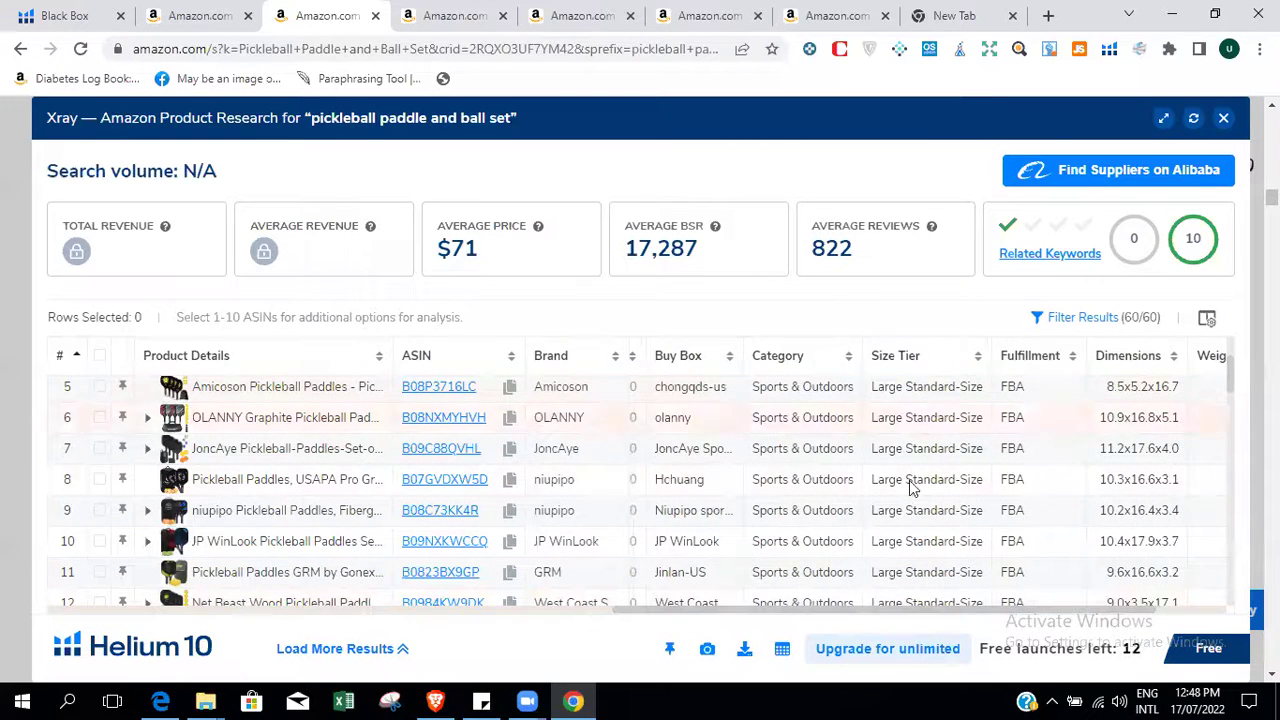
scroll(946, 564, down, 1)
scroll(946, 564, up, 2)
scroll(946, 564, up, 1)
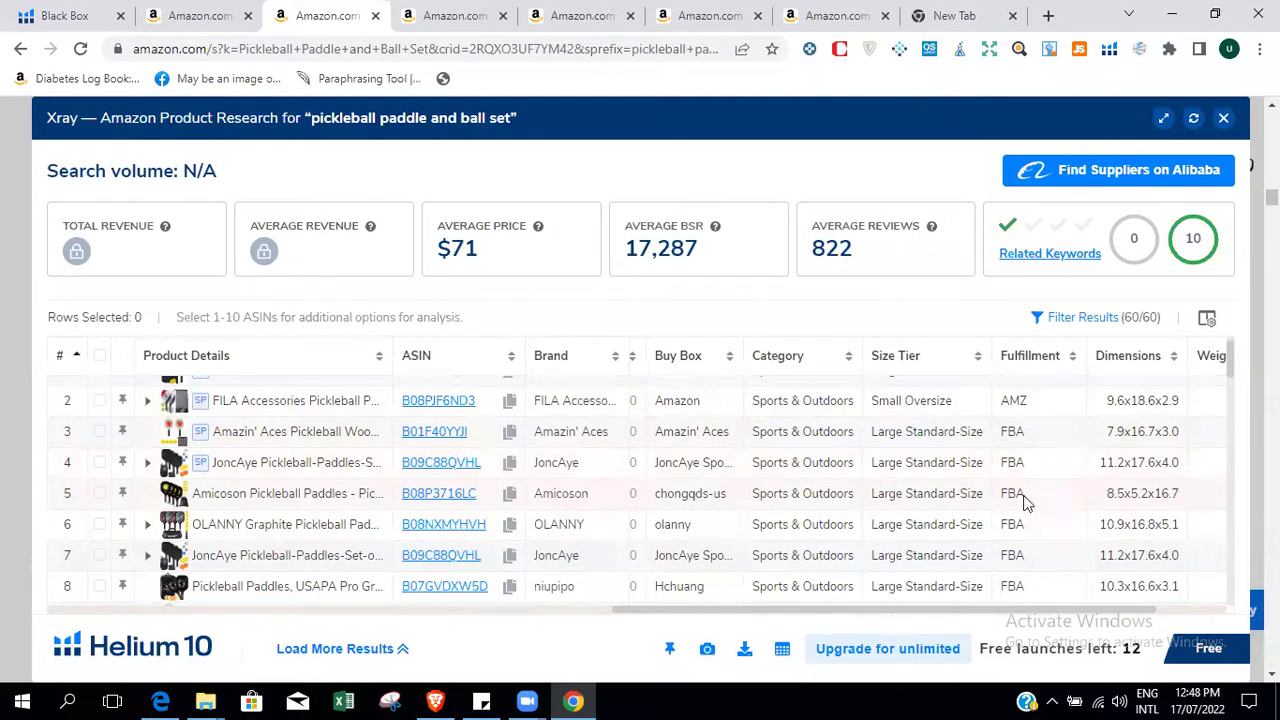
scroll(1035, 415, up, 1)
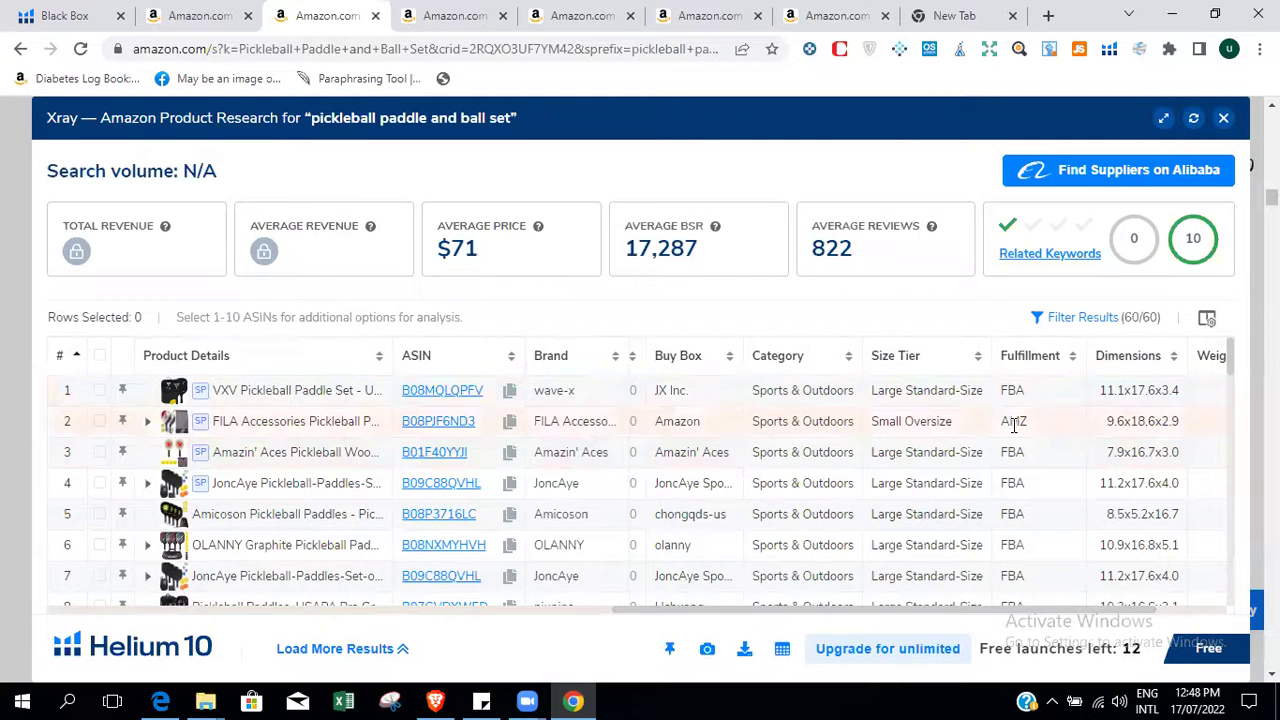
scroll(1018, 578, down, 3)
scroll(1018, 580, up, 3)
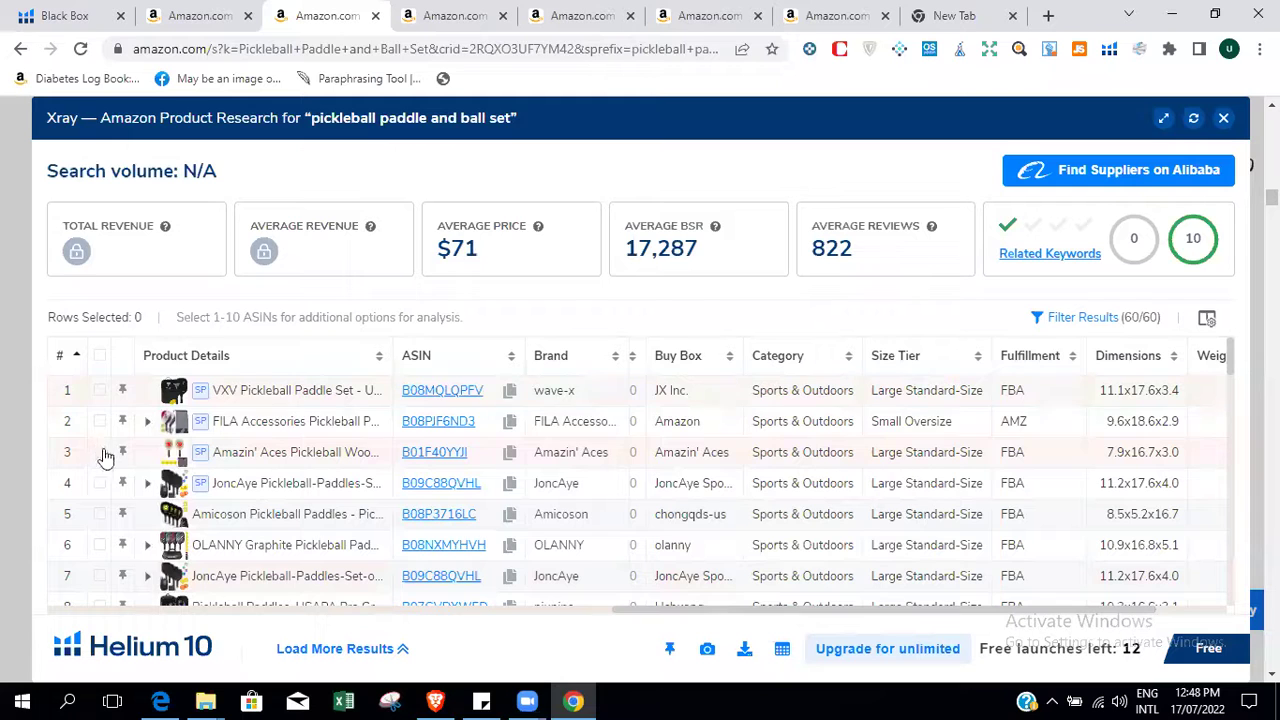
Remove the four sponsored products in rows 1 to 4 from the Xray results.
click(100, 390)
click(99, 421)
click(100, 452)
click(100, 483)
click(184, 322)
click(681, 444)
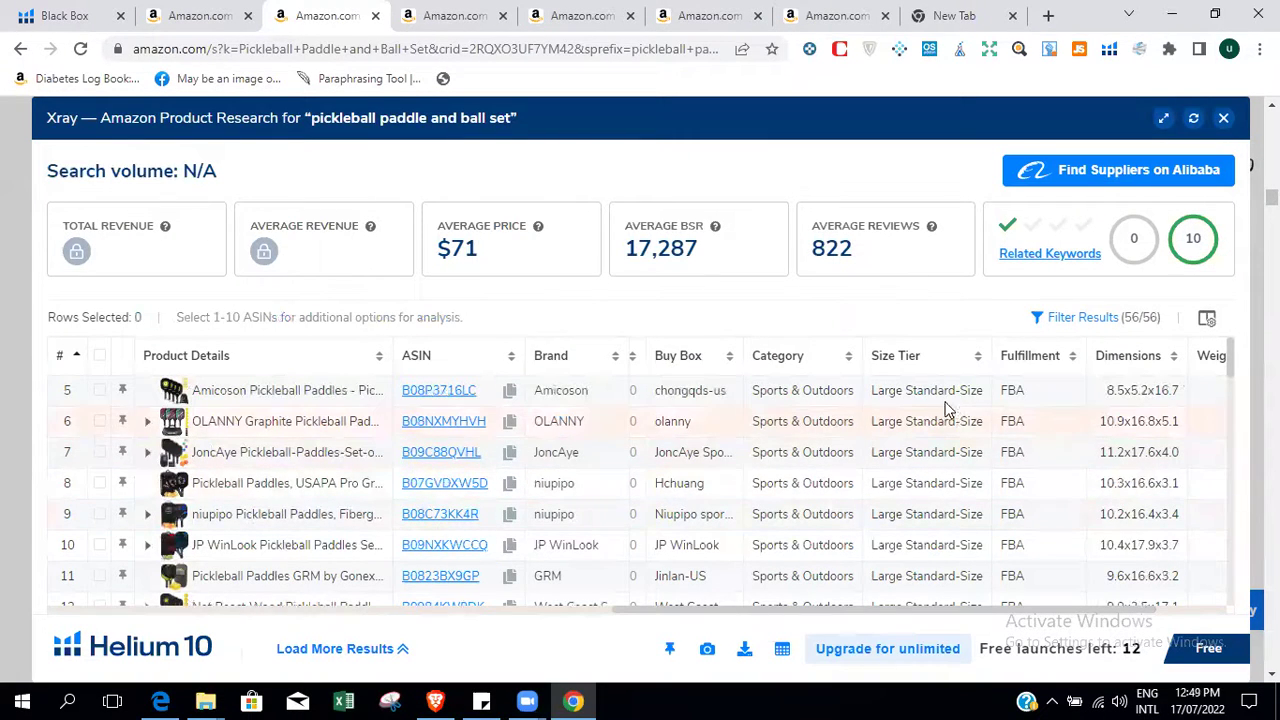
Check the size tiers of the remaining products, highlighting the one for the FILA pickleball net, and review the price and BSR columns.
scroll(940, 480, down, 1)
scroll(940, 507, down, 1)
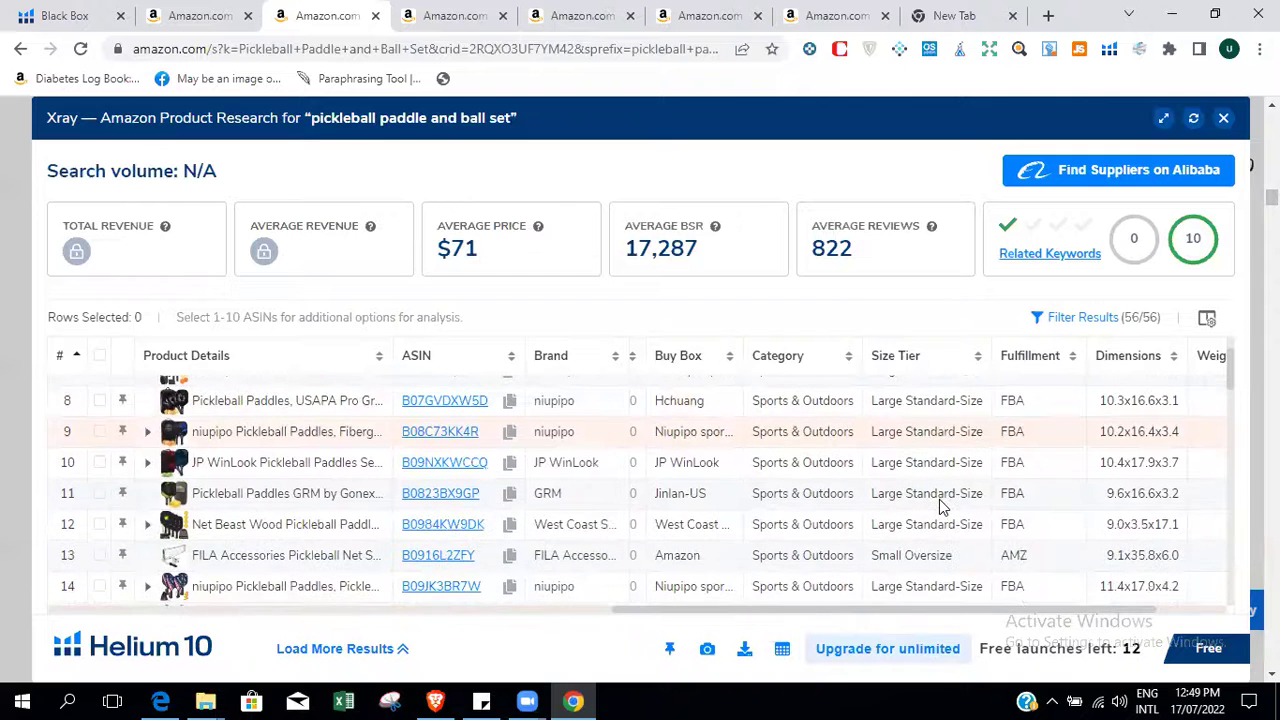
drag(873, 554, 955, 565)
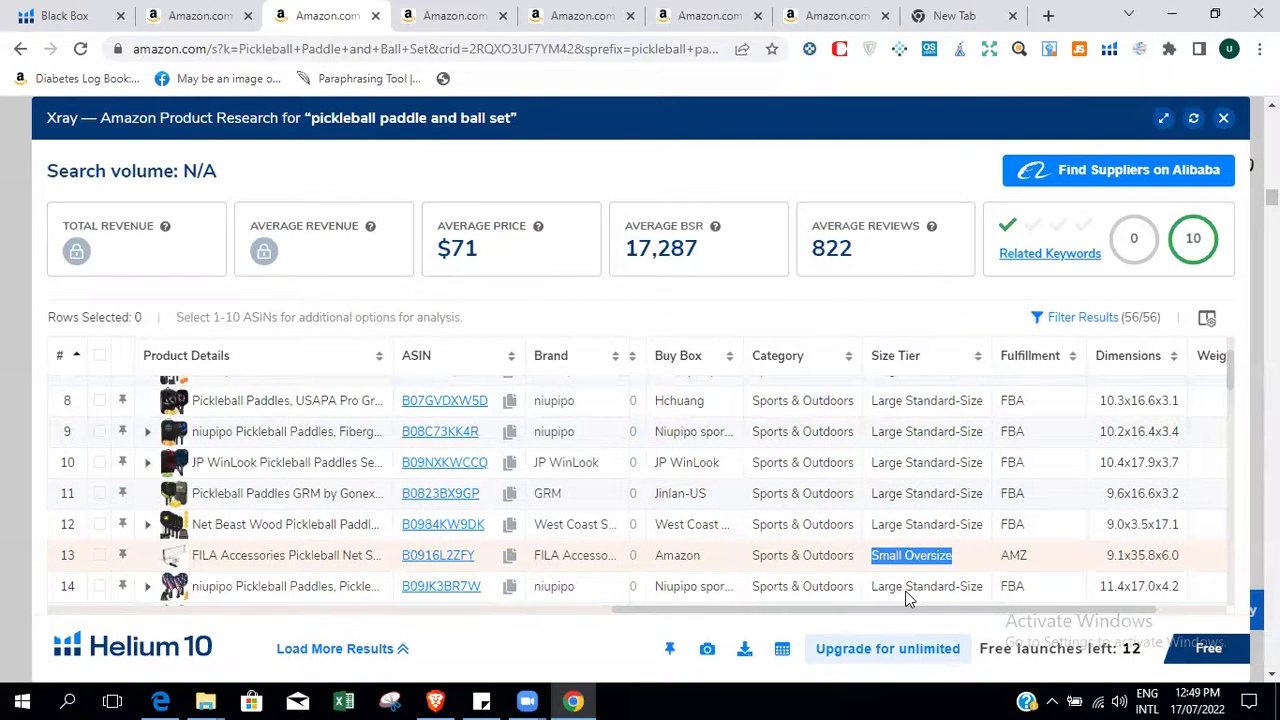
scroll(920, 608, left, 3)
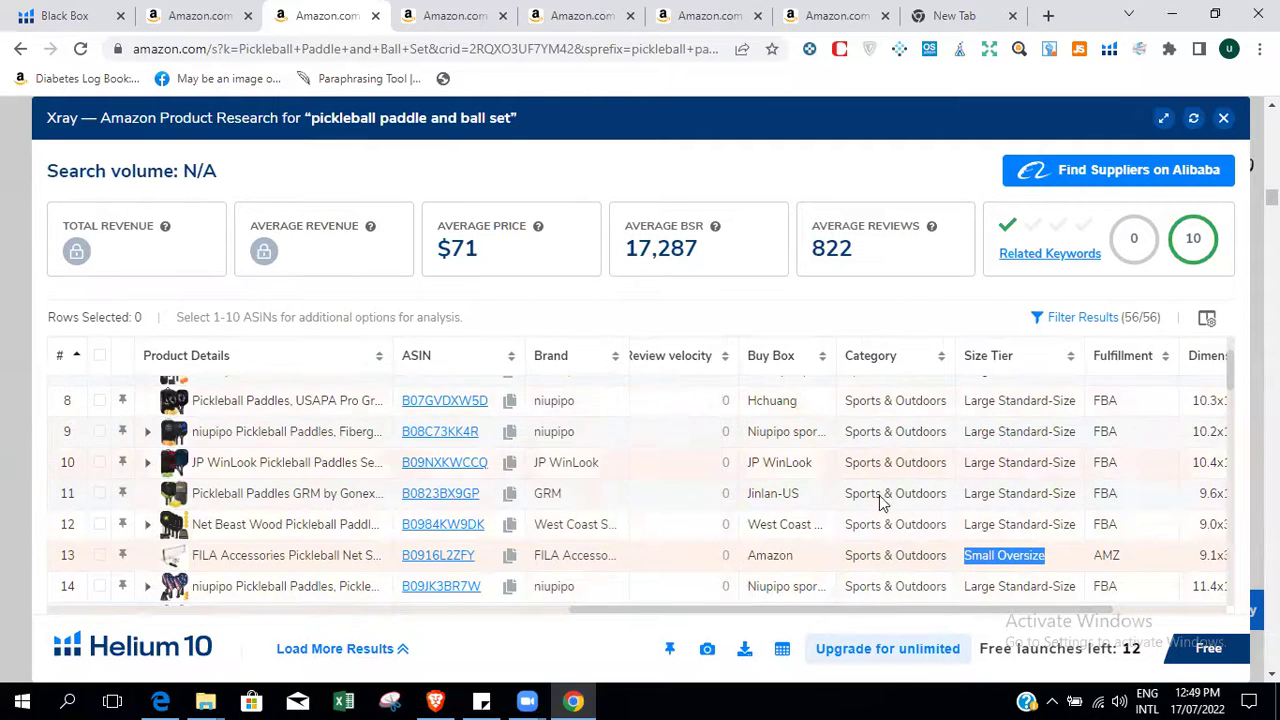
scroll(872, 608, left, 5)
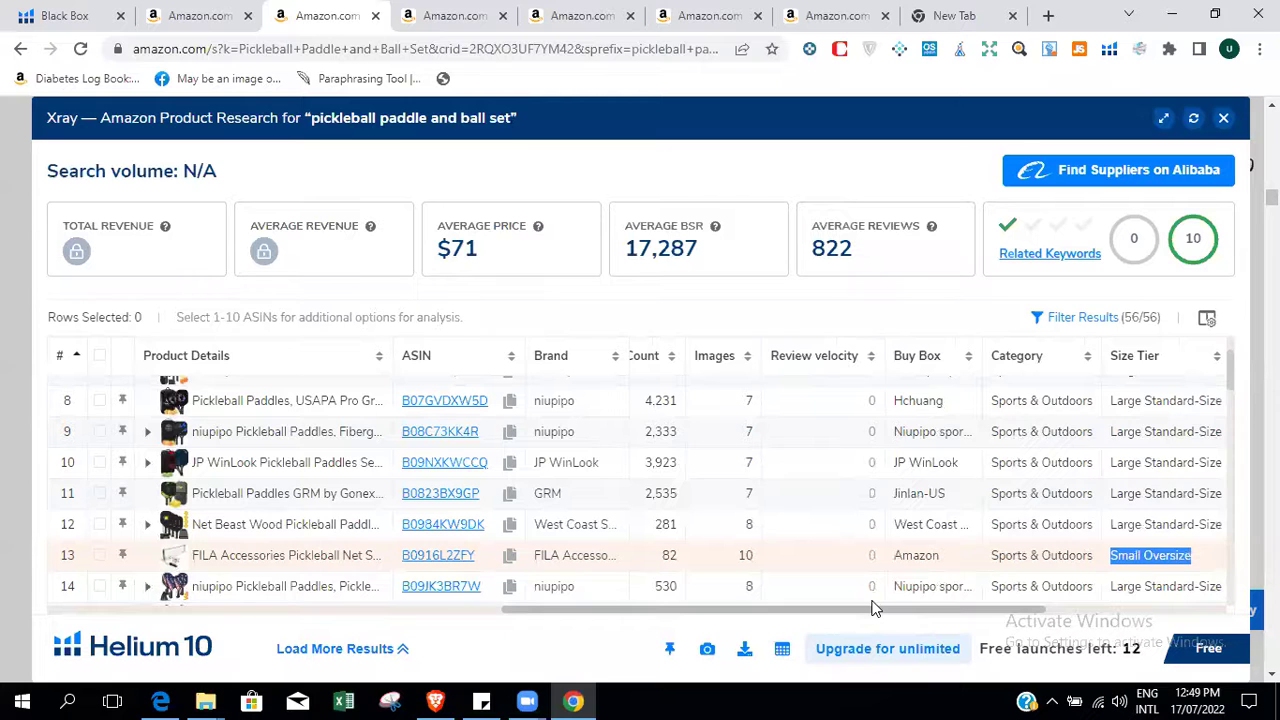
scroll(872, 608, left, 15)
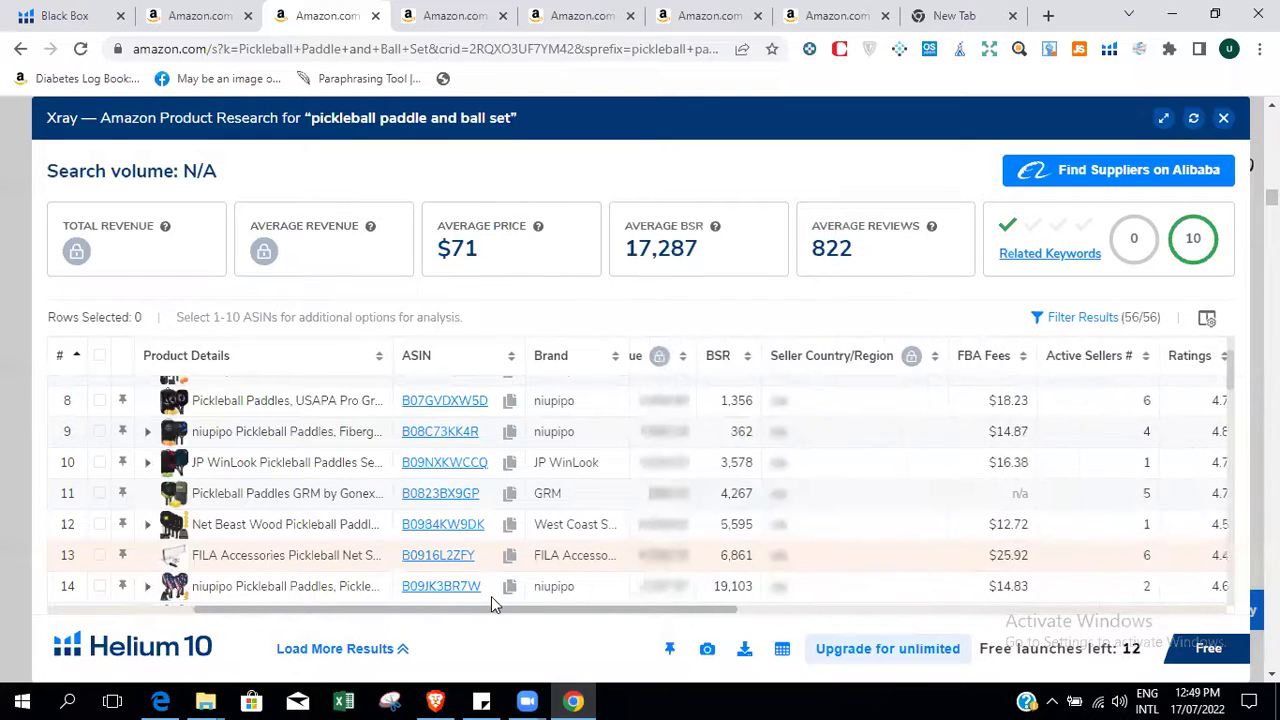
scroll(450, 600, left, 10)
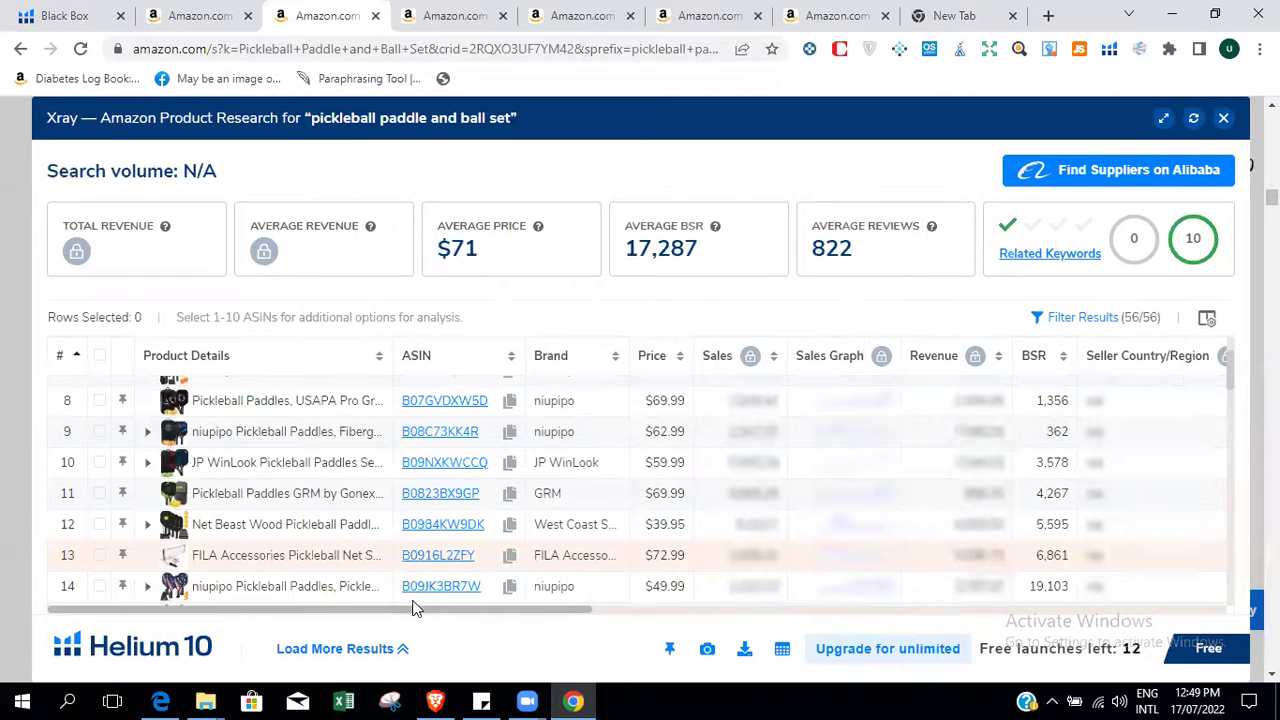
scroll(669, 461, up, 2)
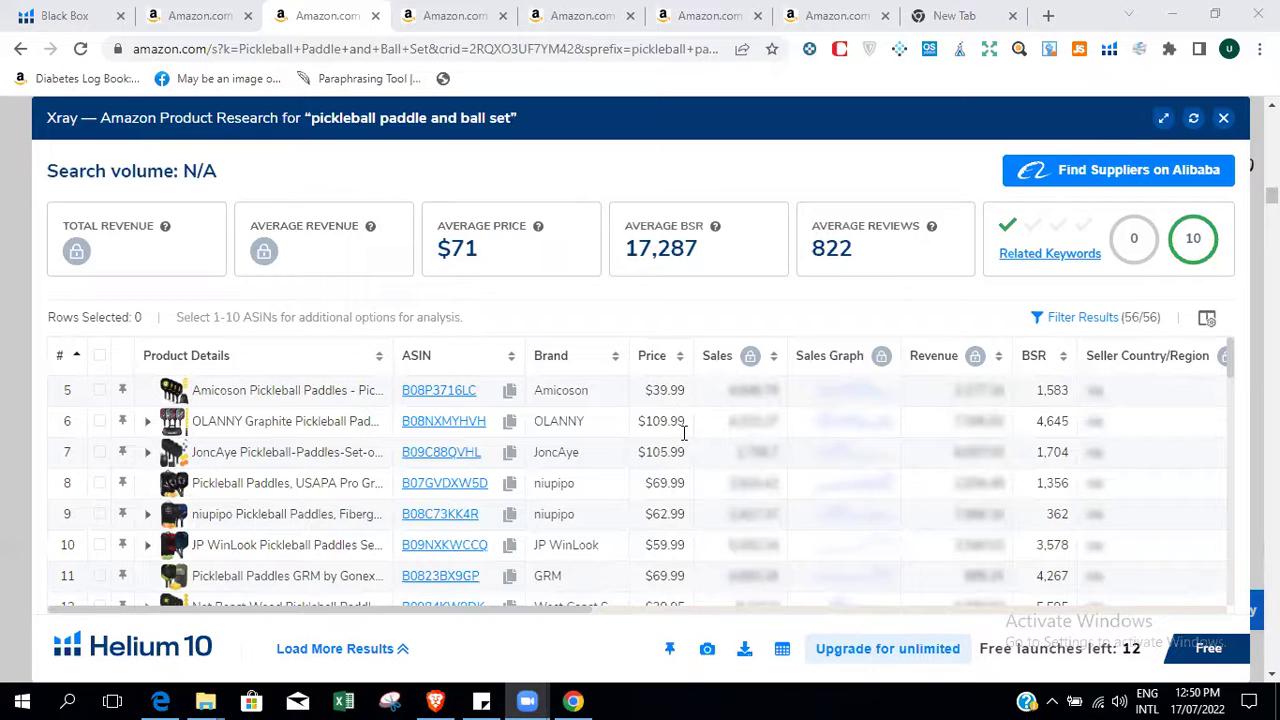
Close the Xray analysis, reload the Pickleball Paddle and Ball Set search page and look through its product listings.
click(1224, 119)
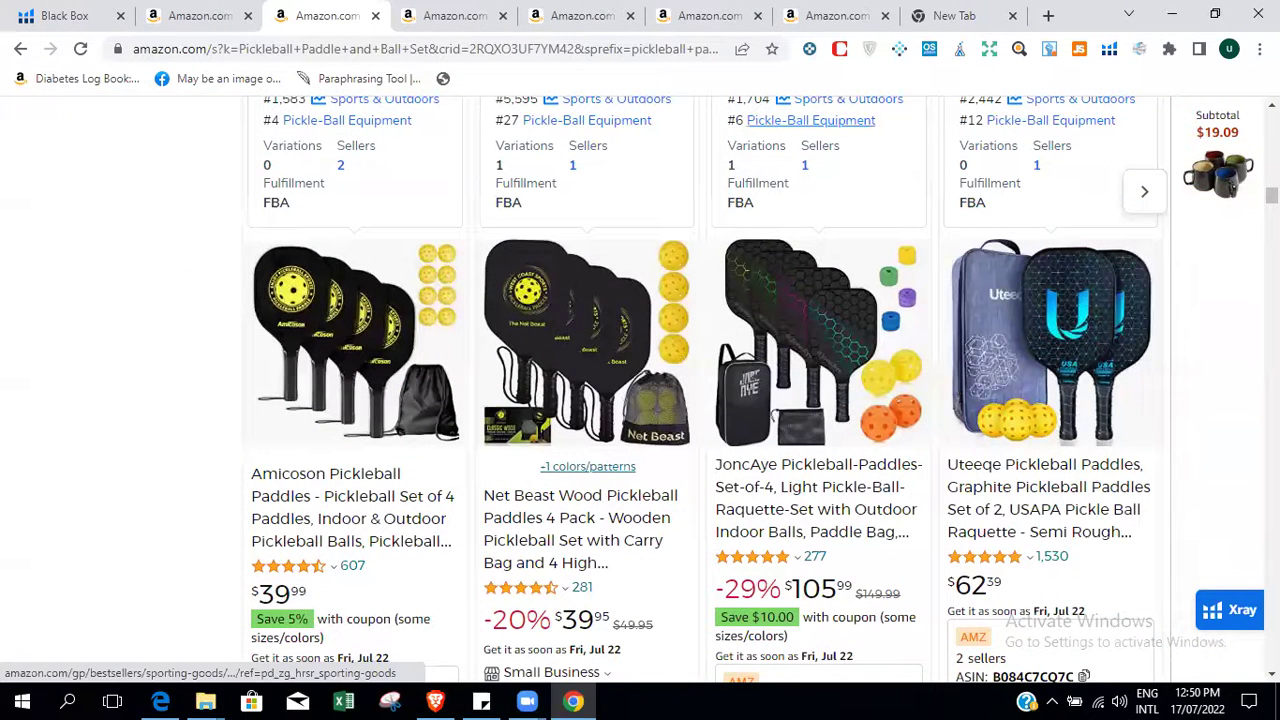
key(F5)
scroll(700, 400, down, 10)
scroll(700, 400, down, 5)
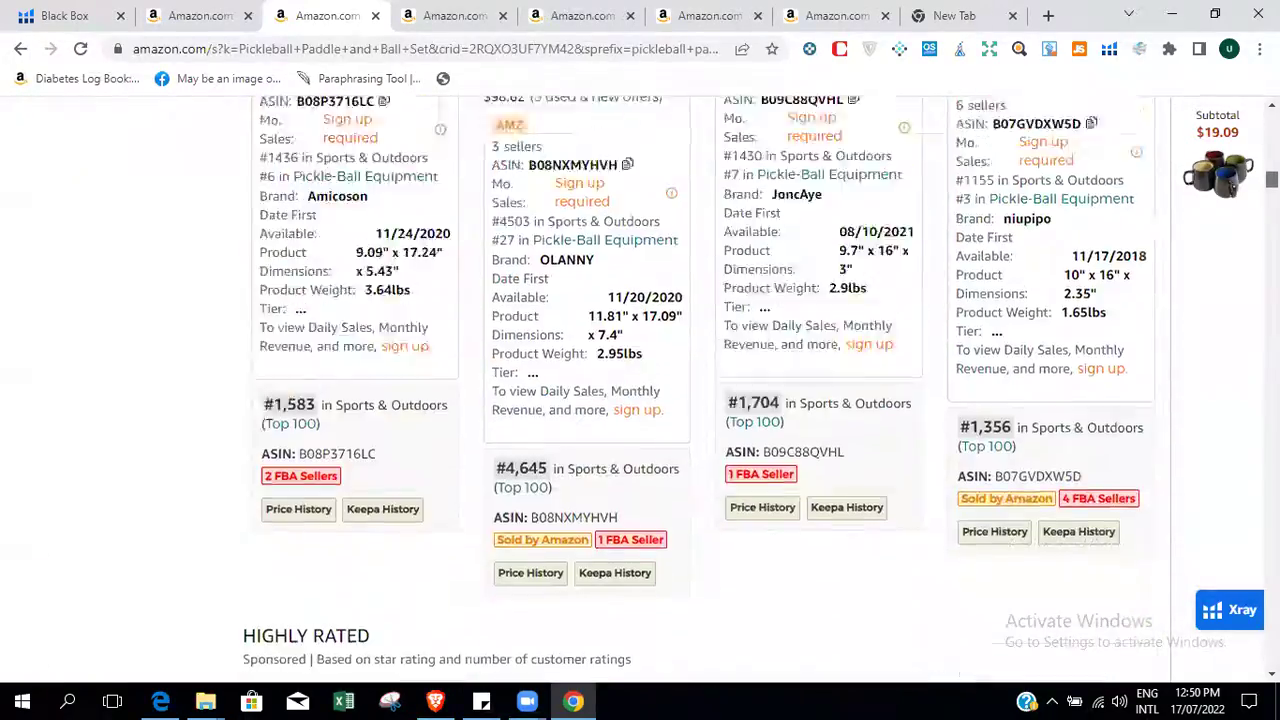
key(F5)
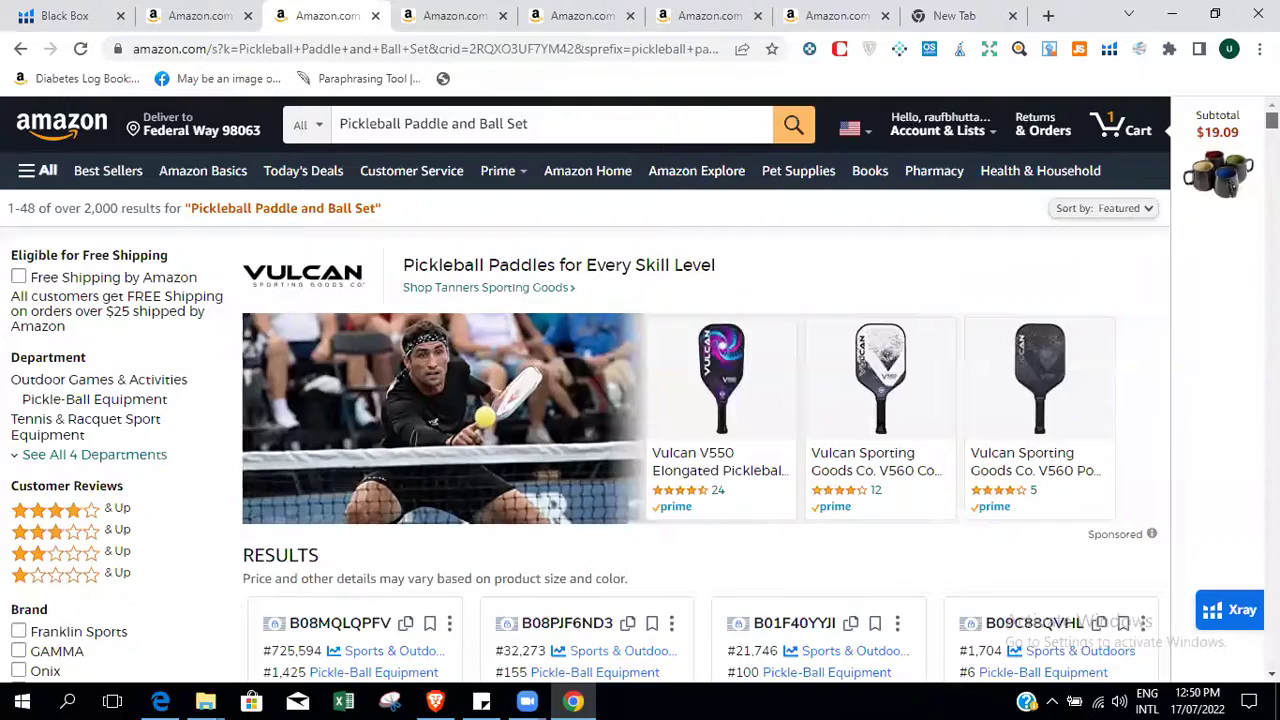
scroll(640, 400, down, 6)
scroll(640, 400, down, 1)
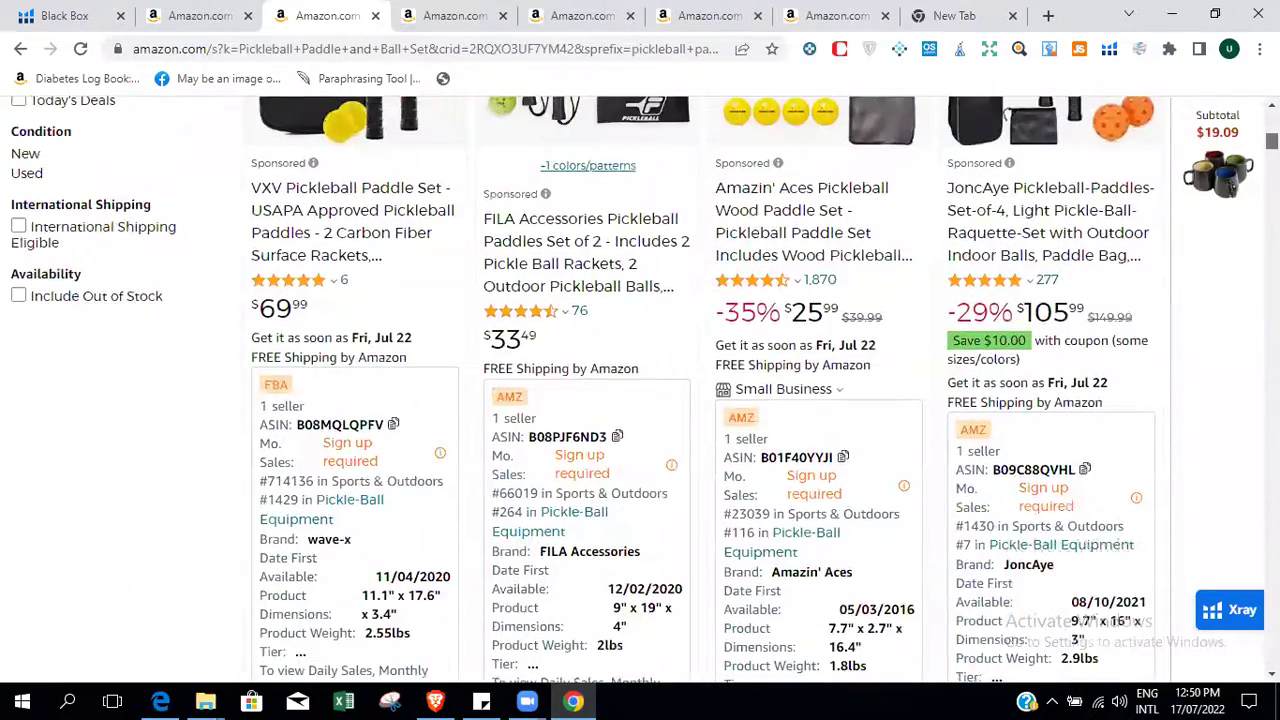
scroll(640, 400, down, 5)
scroll(640, 400, up, 10)
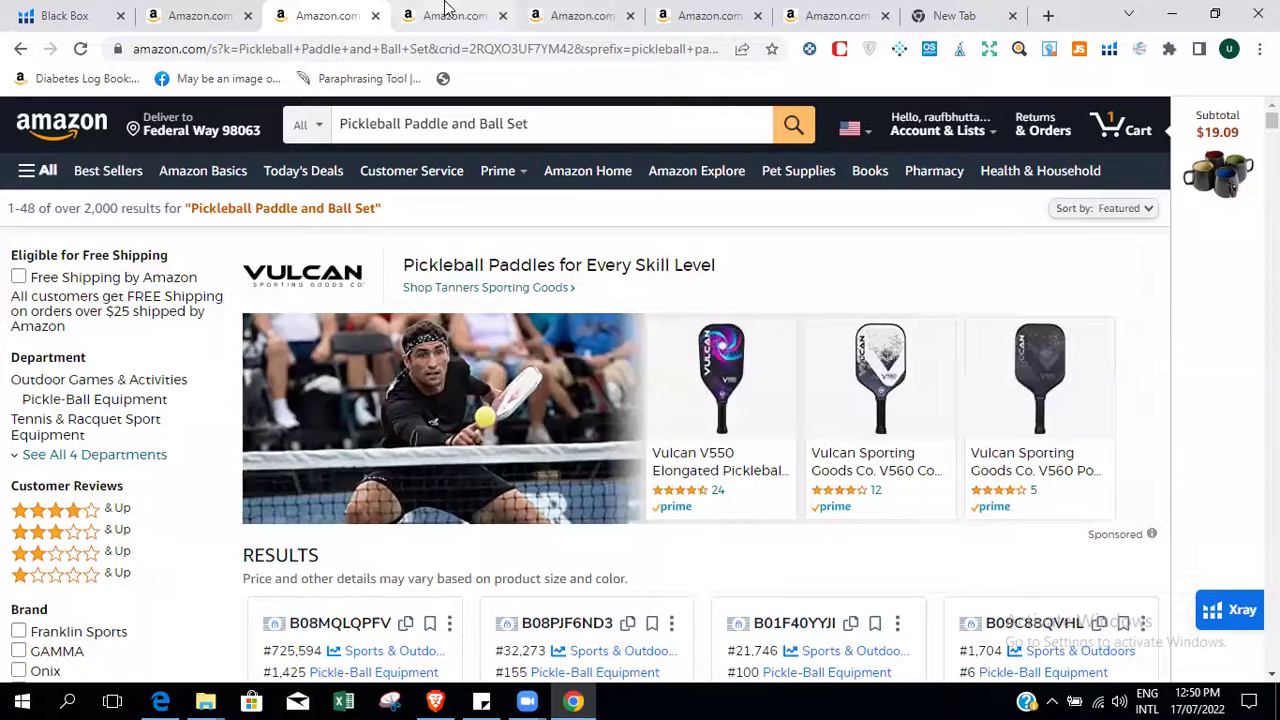
Run Xray product research on the Decorating Clips search results and check the keyword's search volume.
click(447, 10)
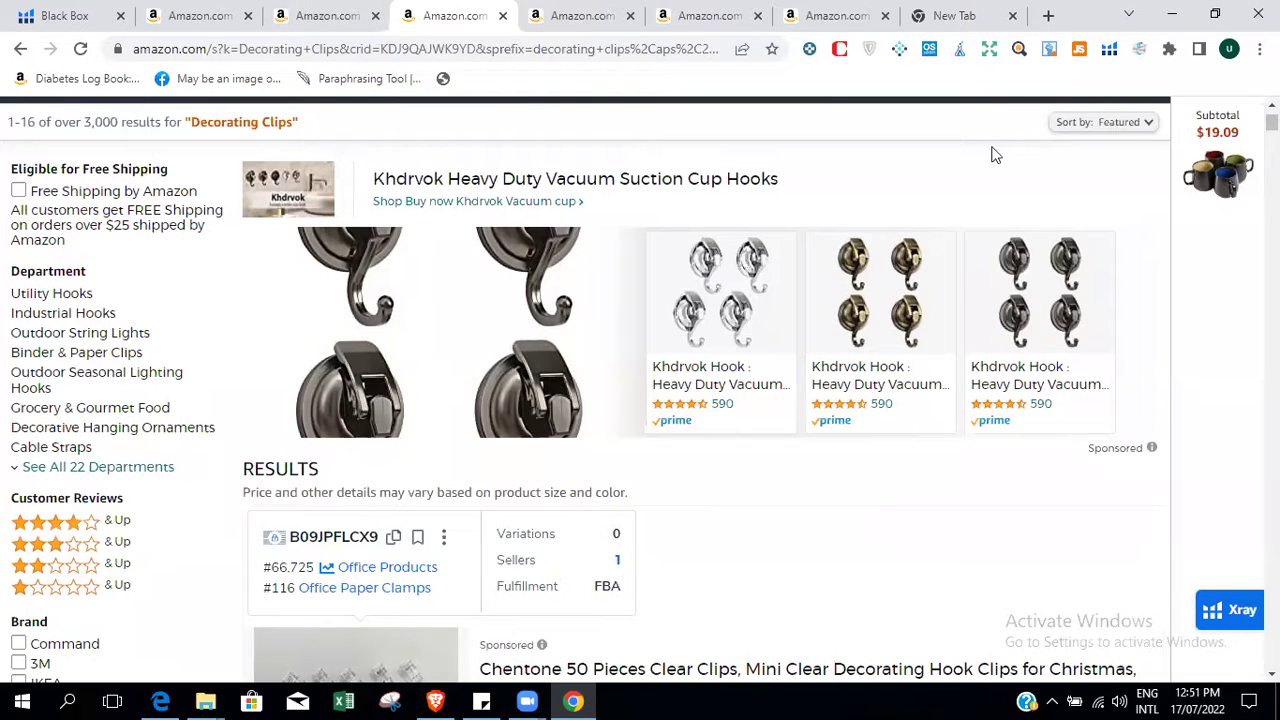
click(522, 690)
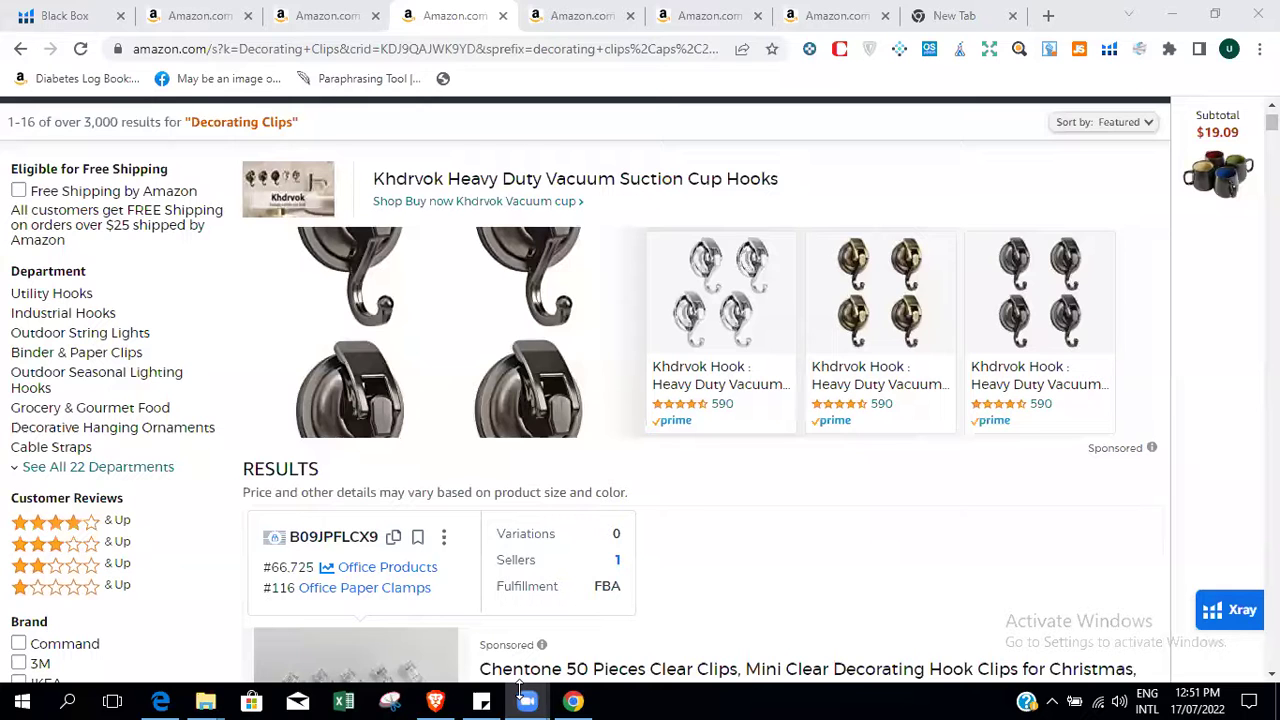
click(1108, 48)
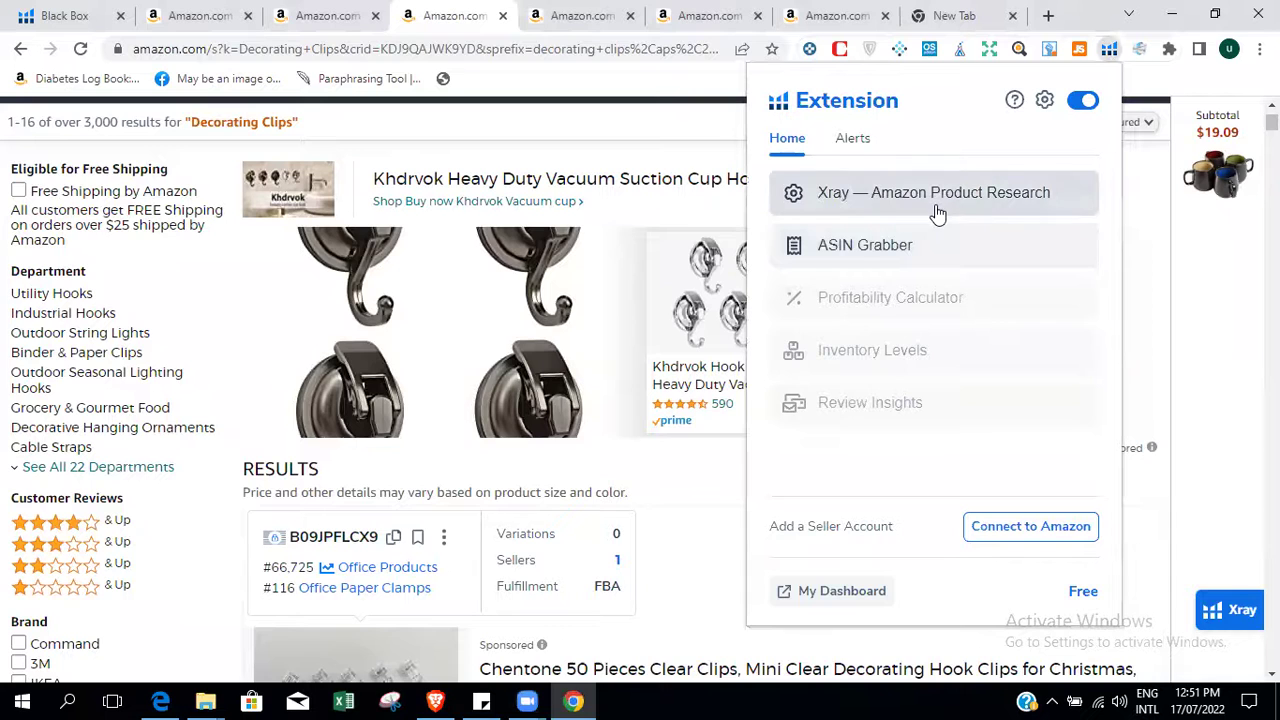
click(937, 212)
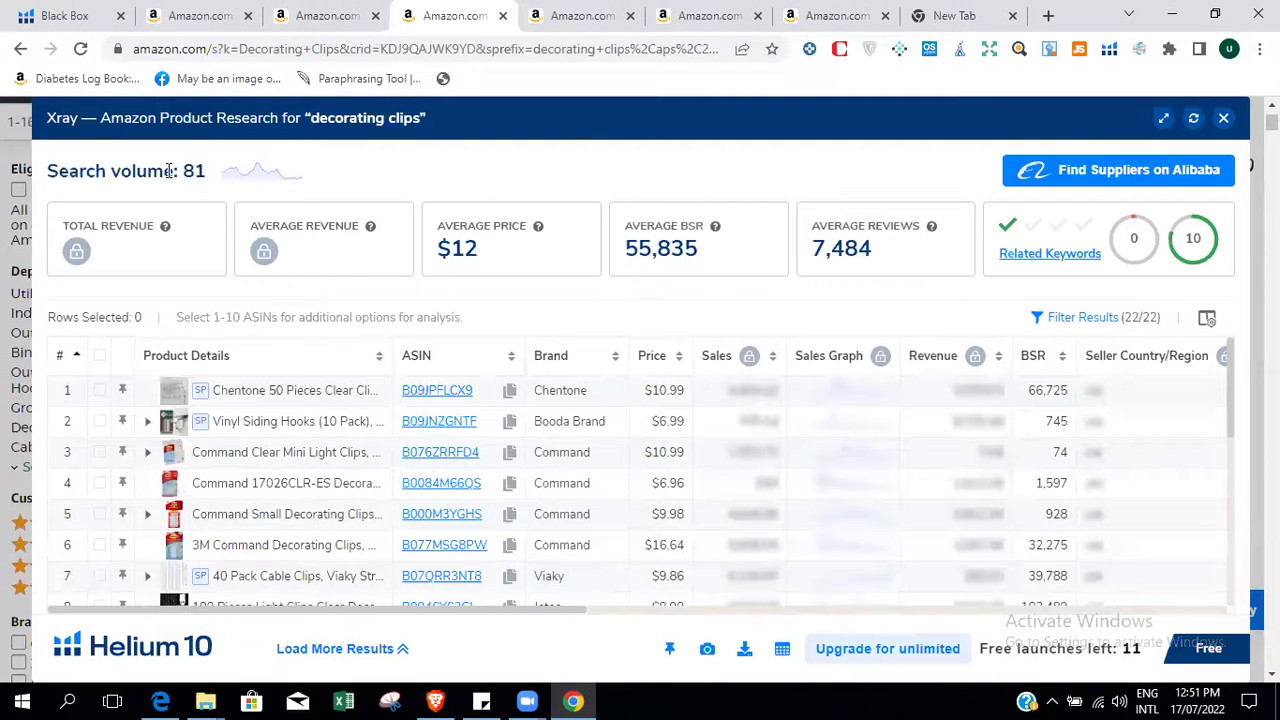
drag(168, 171, 222, 185)
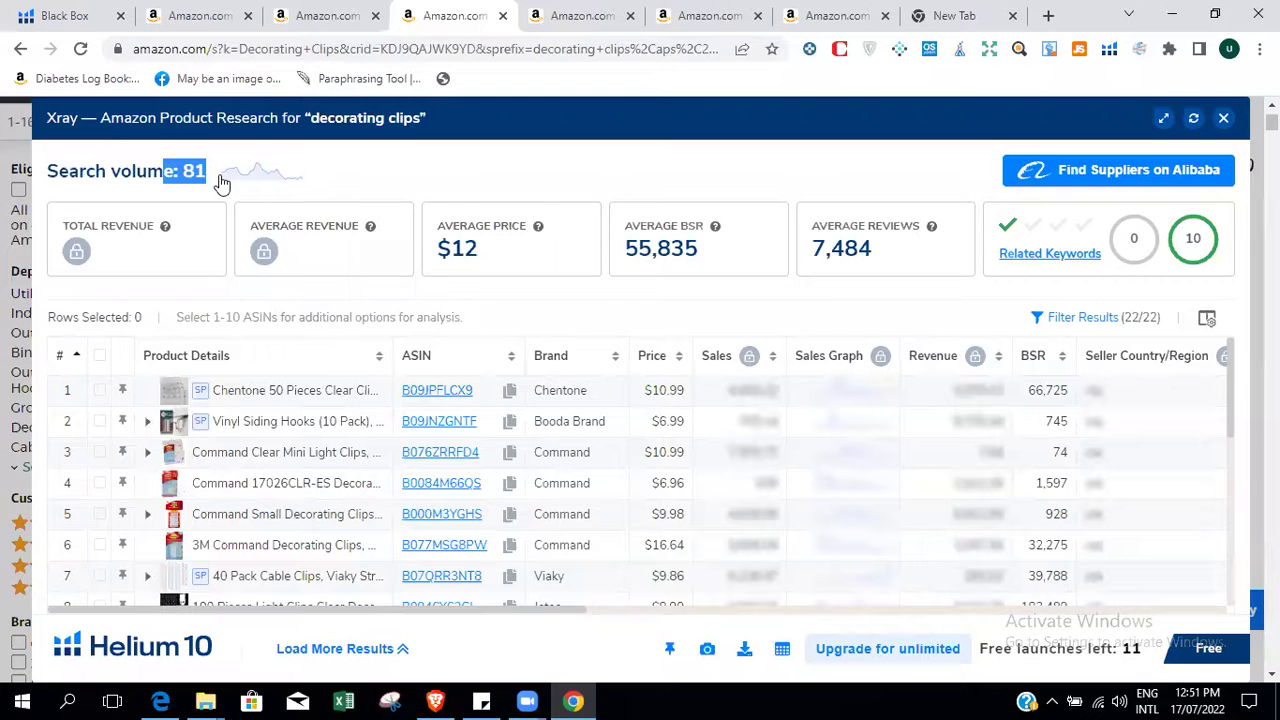
click(201, 205)
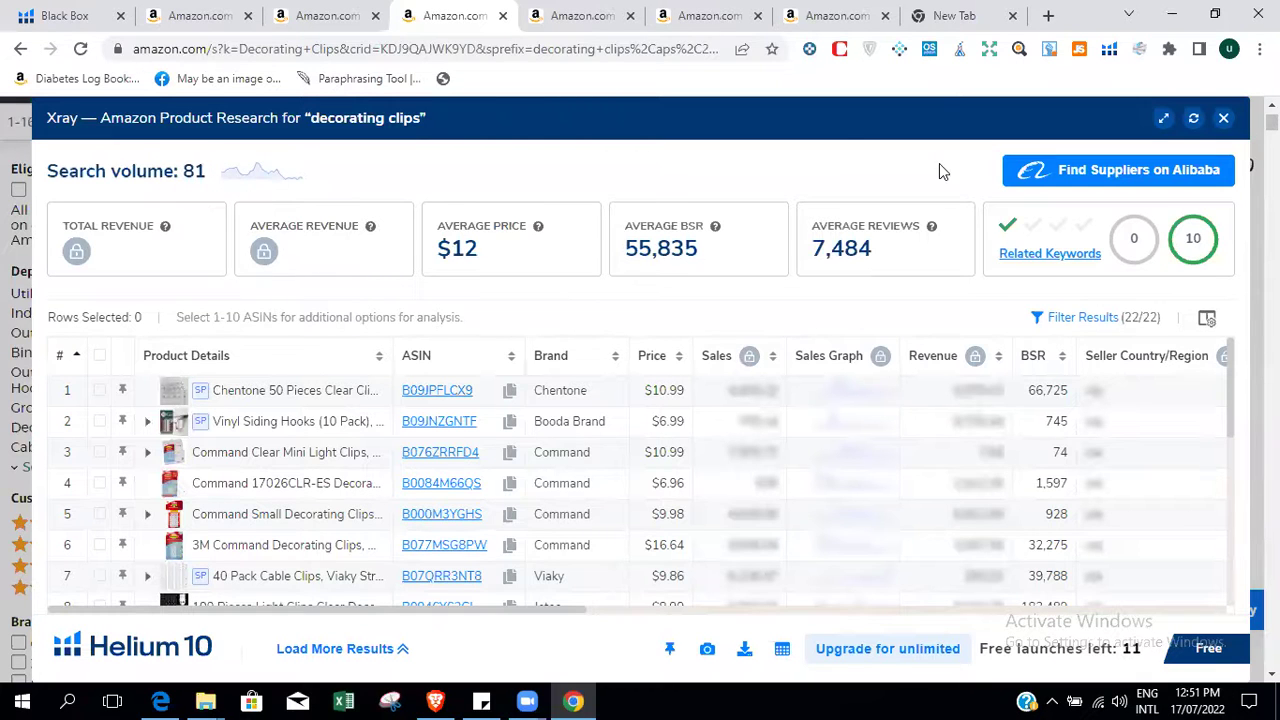
Close the Decorating Clips analysis, glance over its listings and return to the Pickleball Paddle and Ball Set search results.
click(1224, 119)
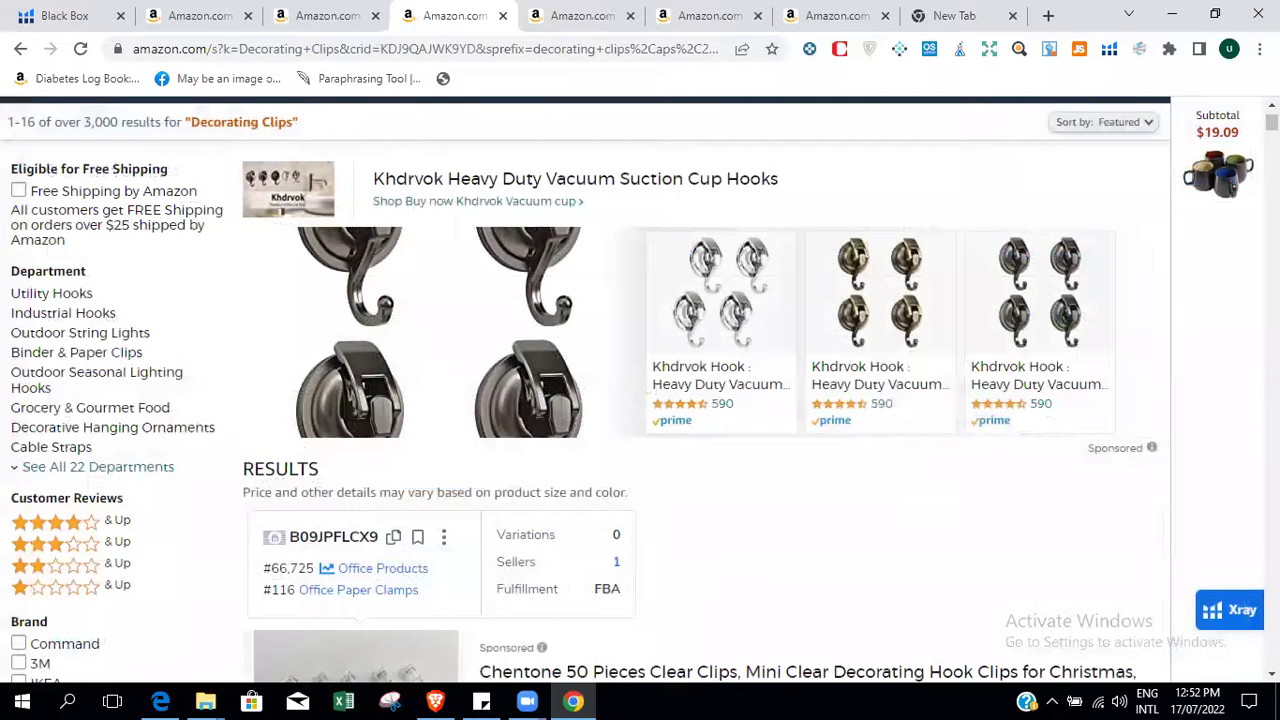
scroll(1232, 186, up, 1)
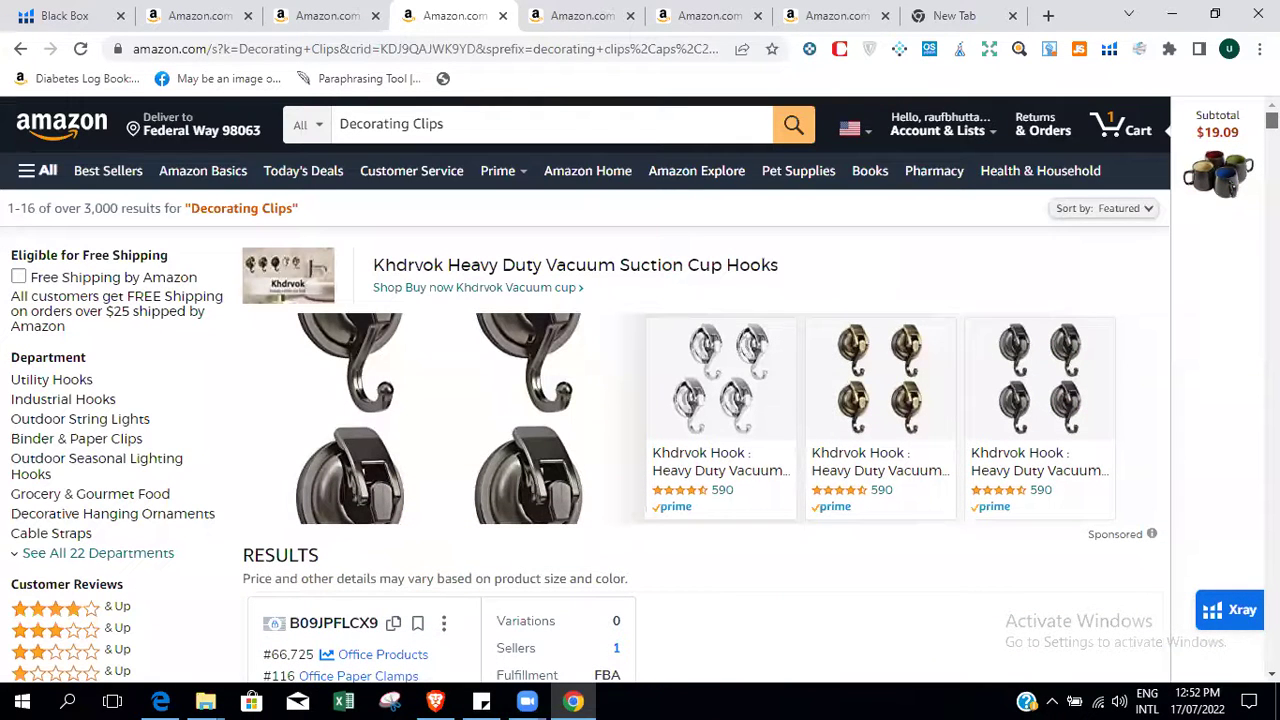
scroll(584, 390, down, 6)
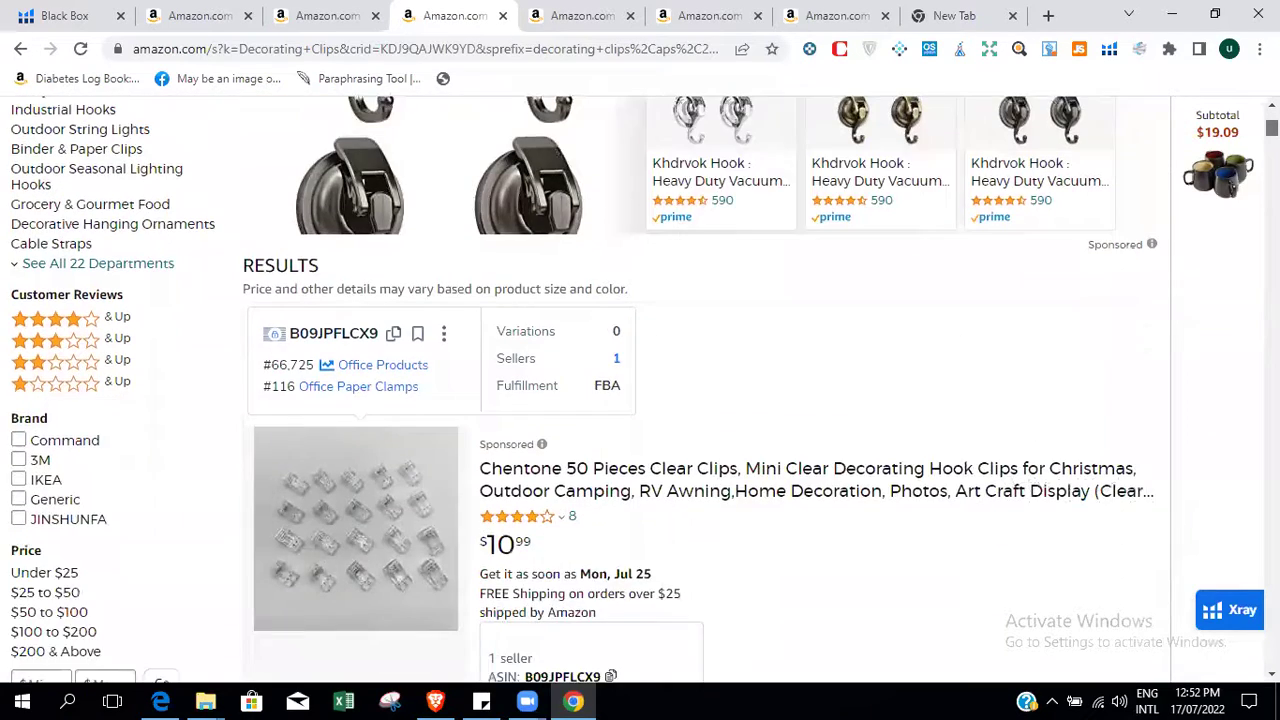
scroll(584, 390, up, 6)
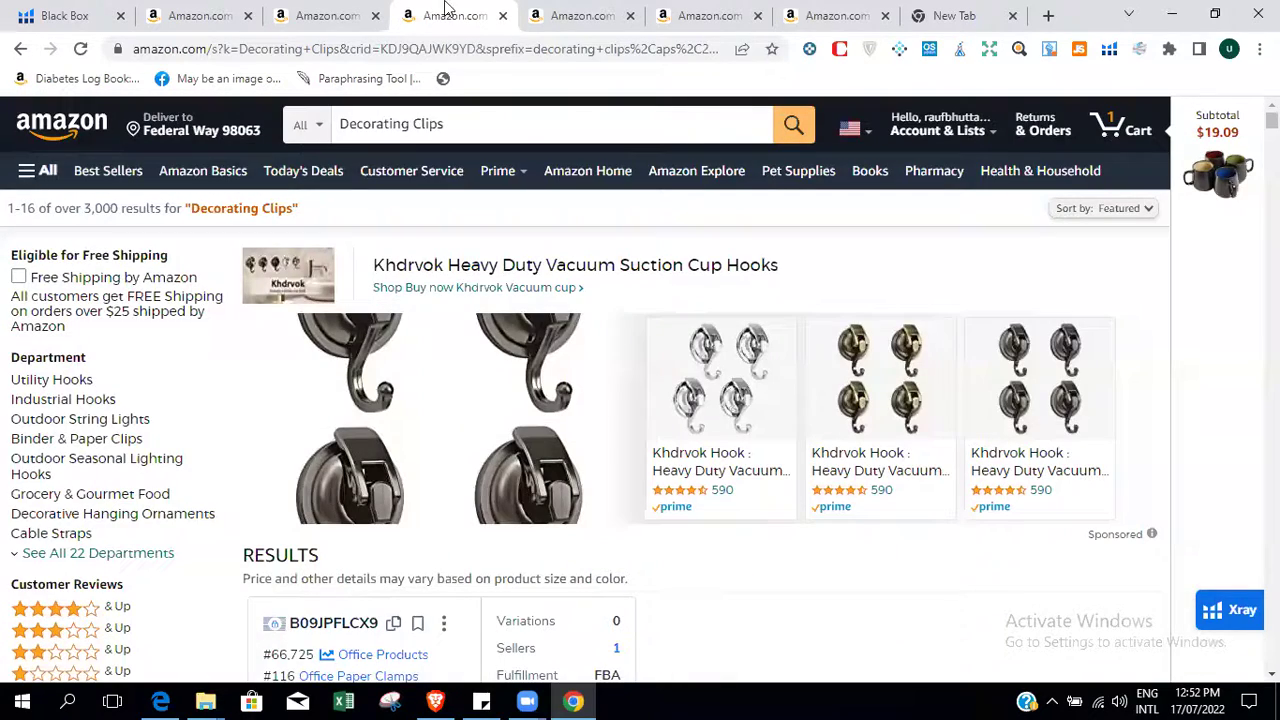
click(320, 15)
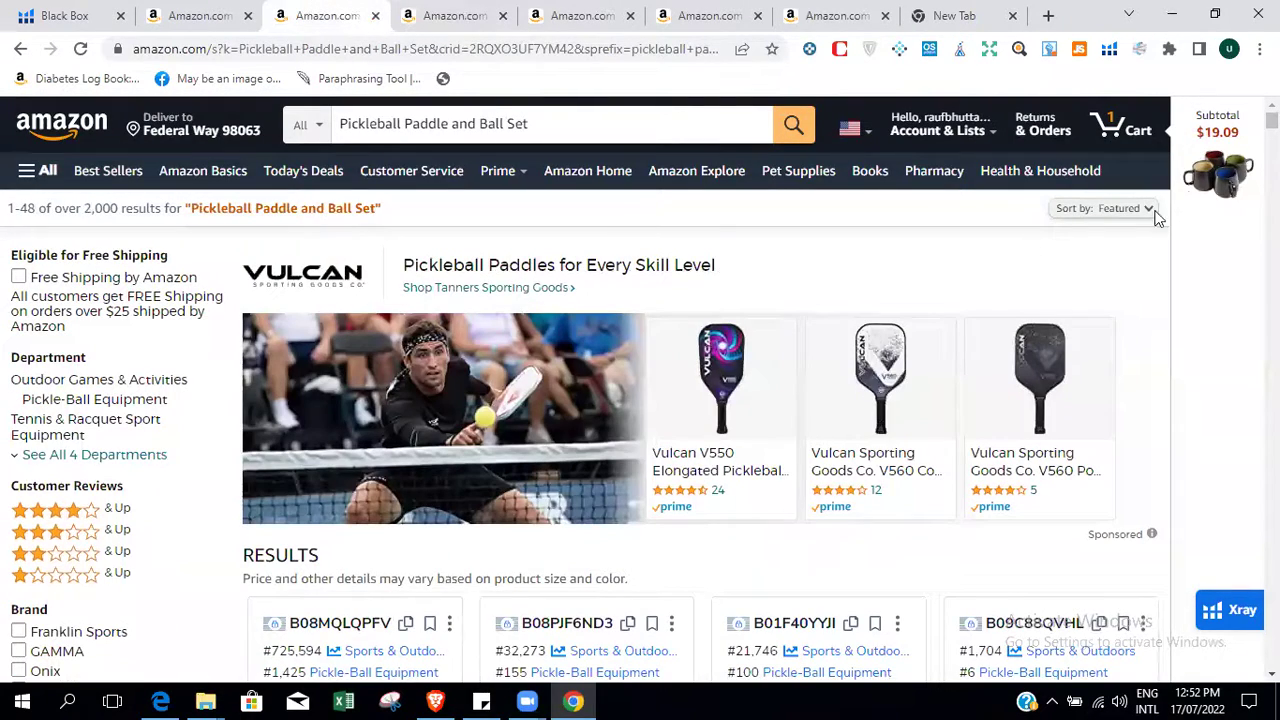
mouse_move(1272, 120)
mouse_down()
mouse_move(1272, 183)
mouse_move(1272, 118)
mouse_up()
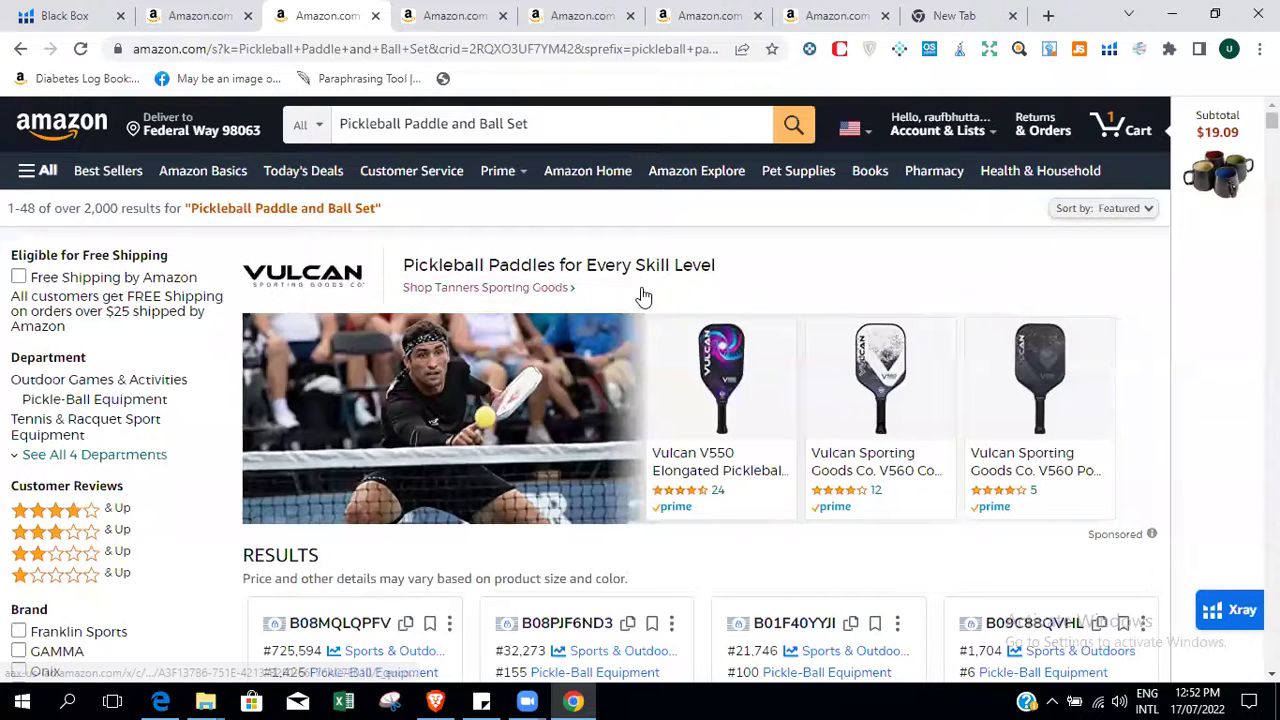
click(838, 12)
click(958, 14)
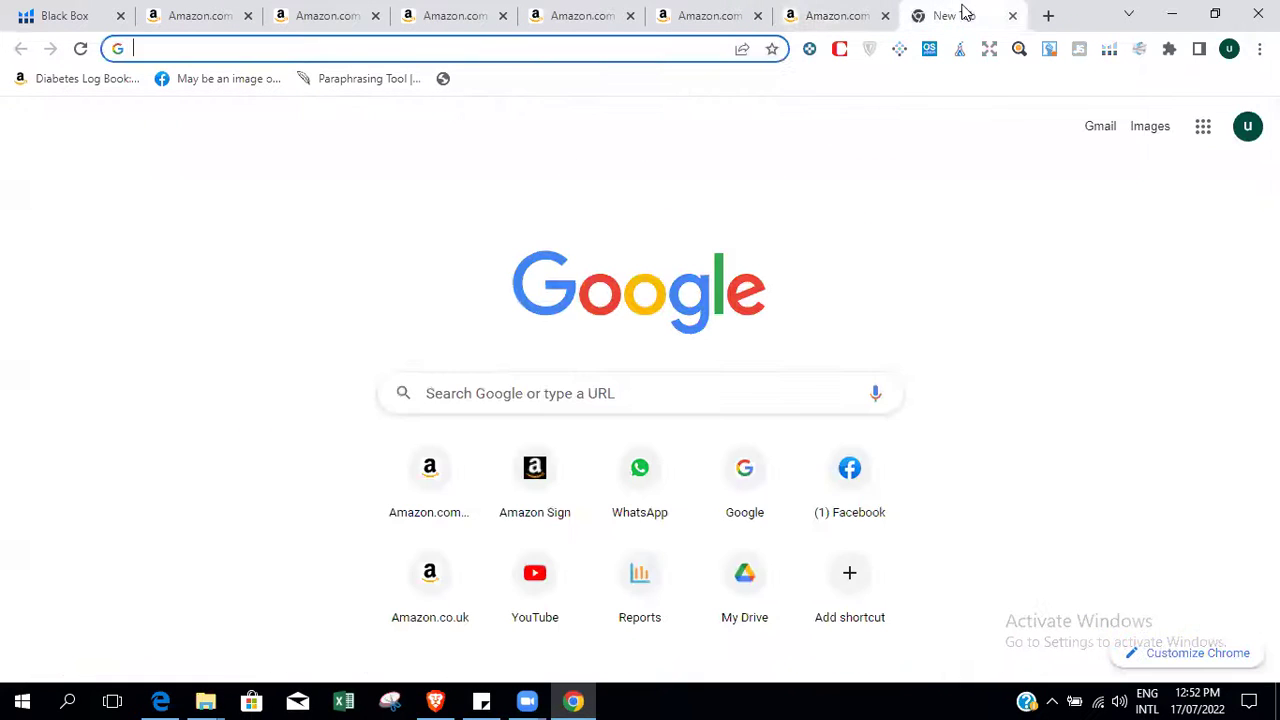
click(1012, 16)
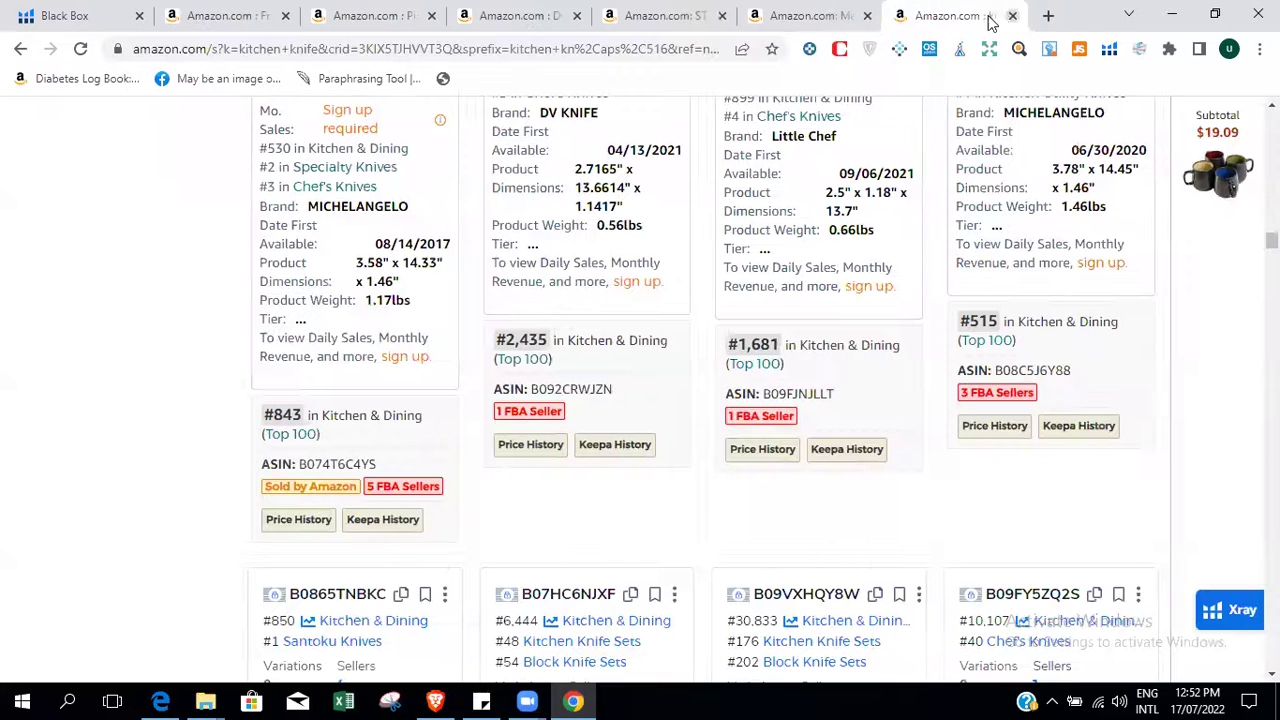
Open the Amazon.com homepage in a new browser tab.
click(1048, 15)
click(571, 52)
text(sell)
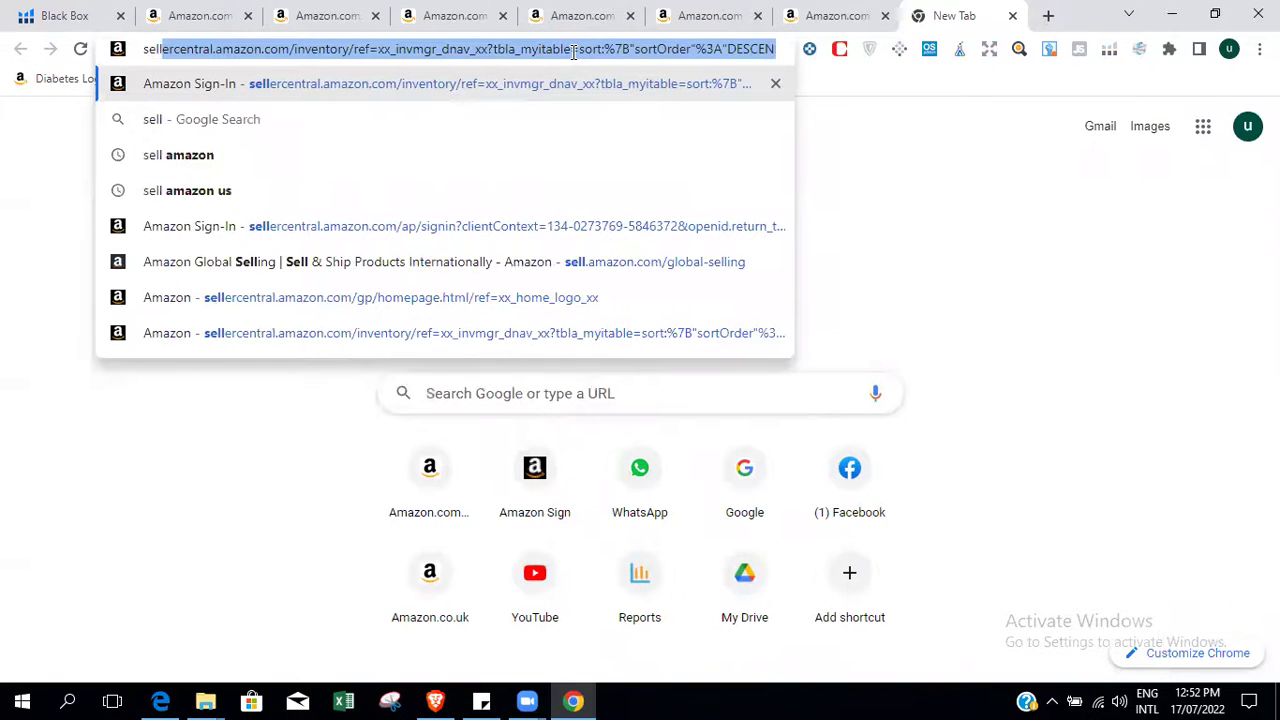
key(BackSpace)
key(BackSpace)
key(BackSpace)
key(BackSpace)
key(BackSpace)
text(ama)
key(Return)
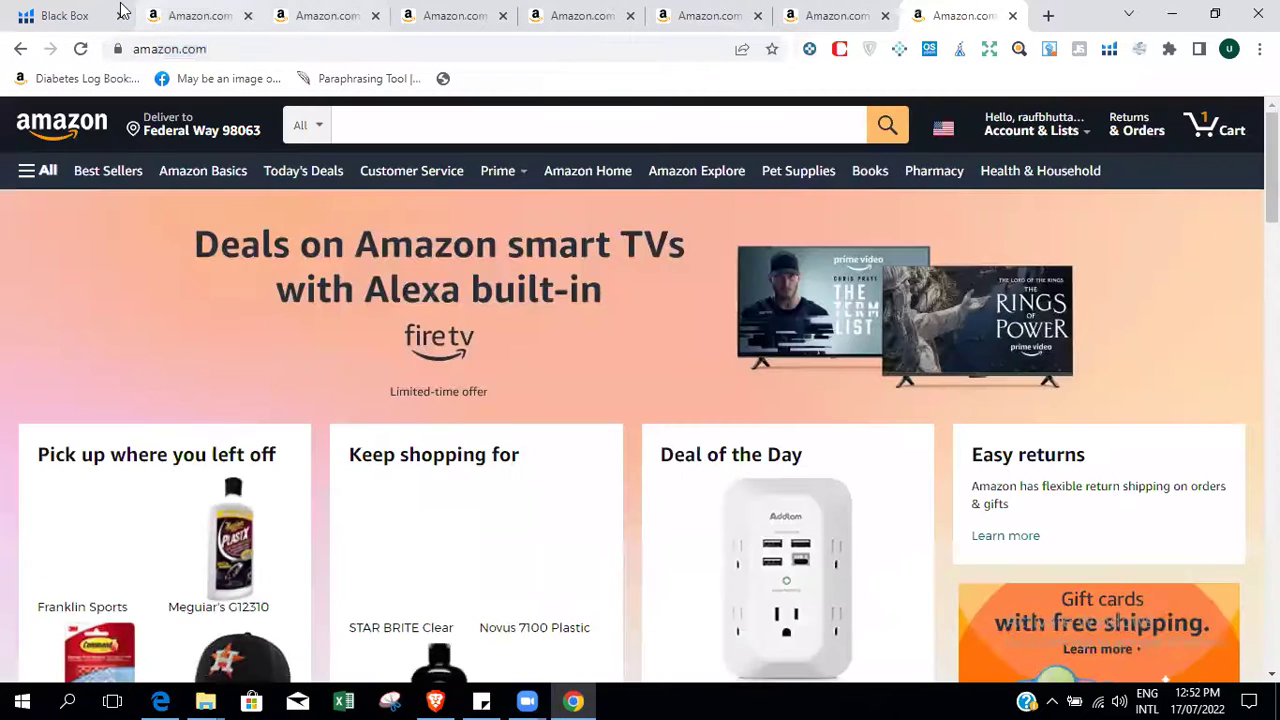
Return to Helium 10 Black Box, review the product research filters and check the selected Shipping Size Tier options.
click(68, 14)
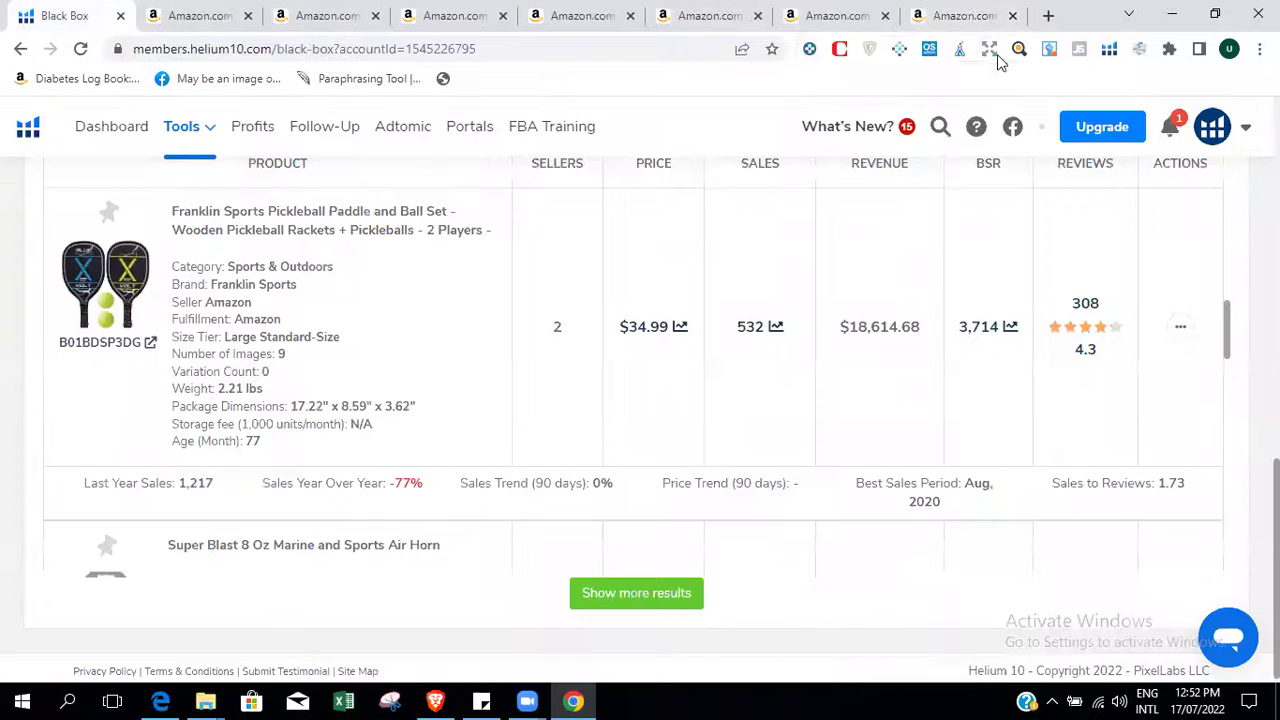
scroll(907, 124, up, 15)
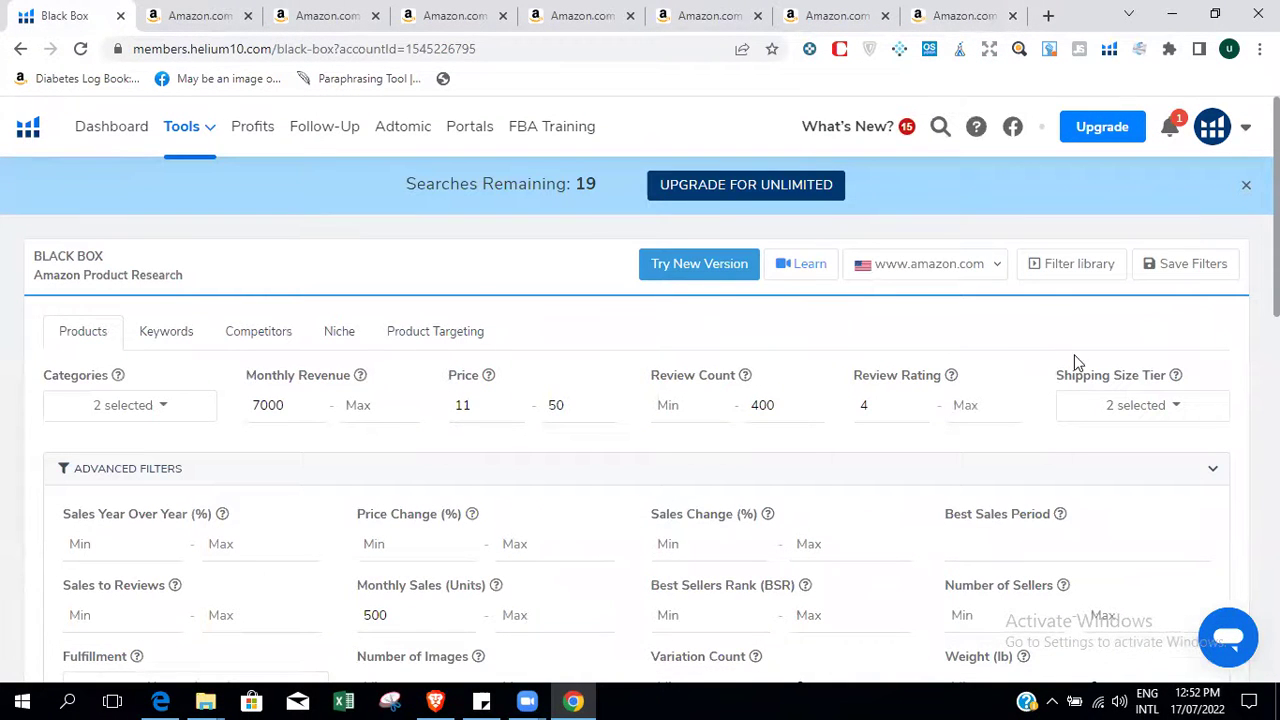
scroll(1077, 362, down, 1)
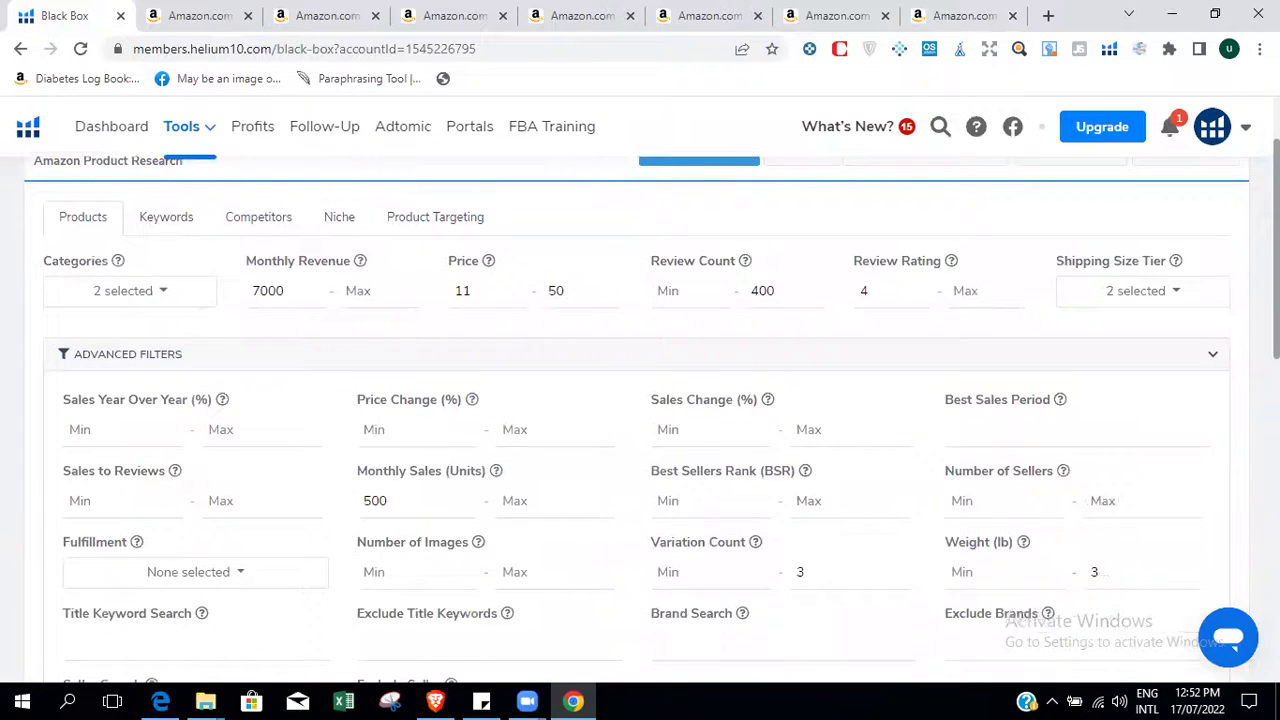
scroll(480, 316, up, 1)
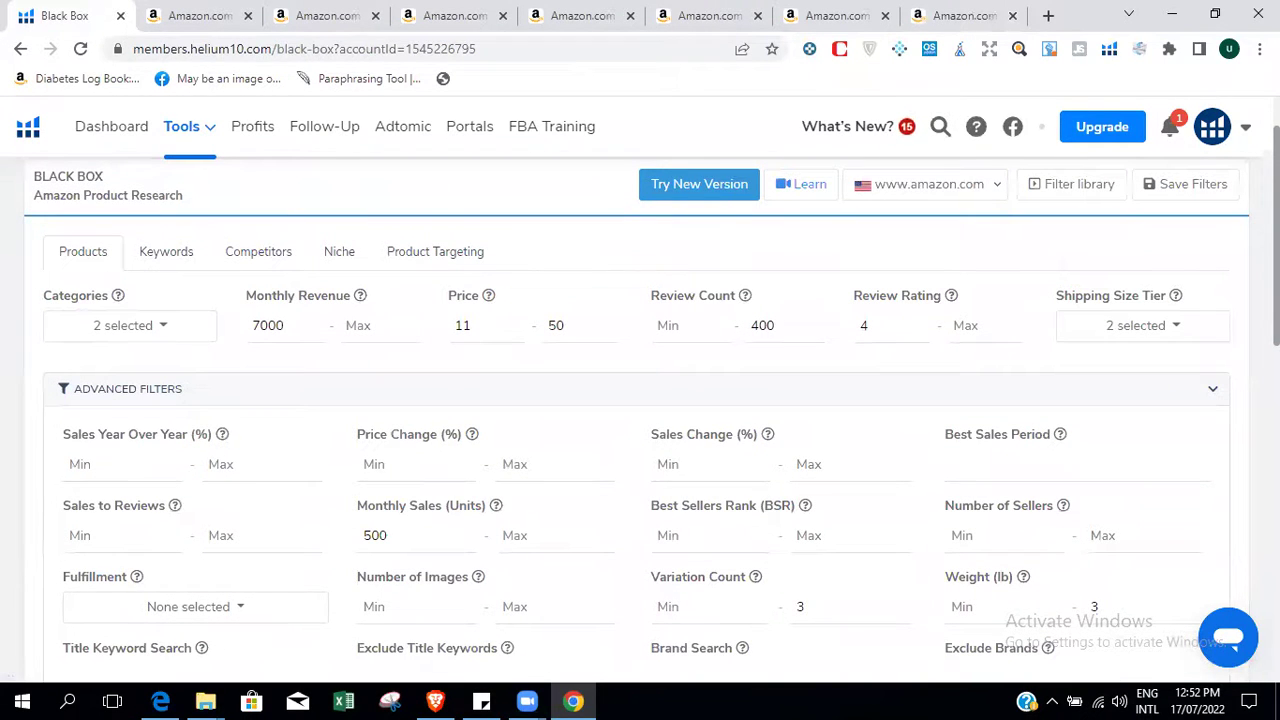
click(1163, 322)
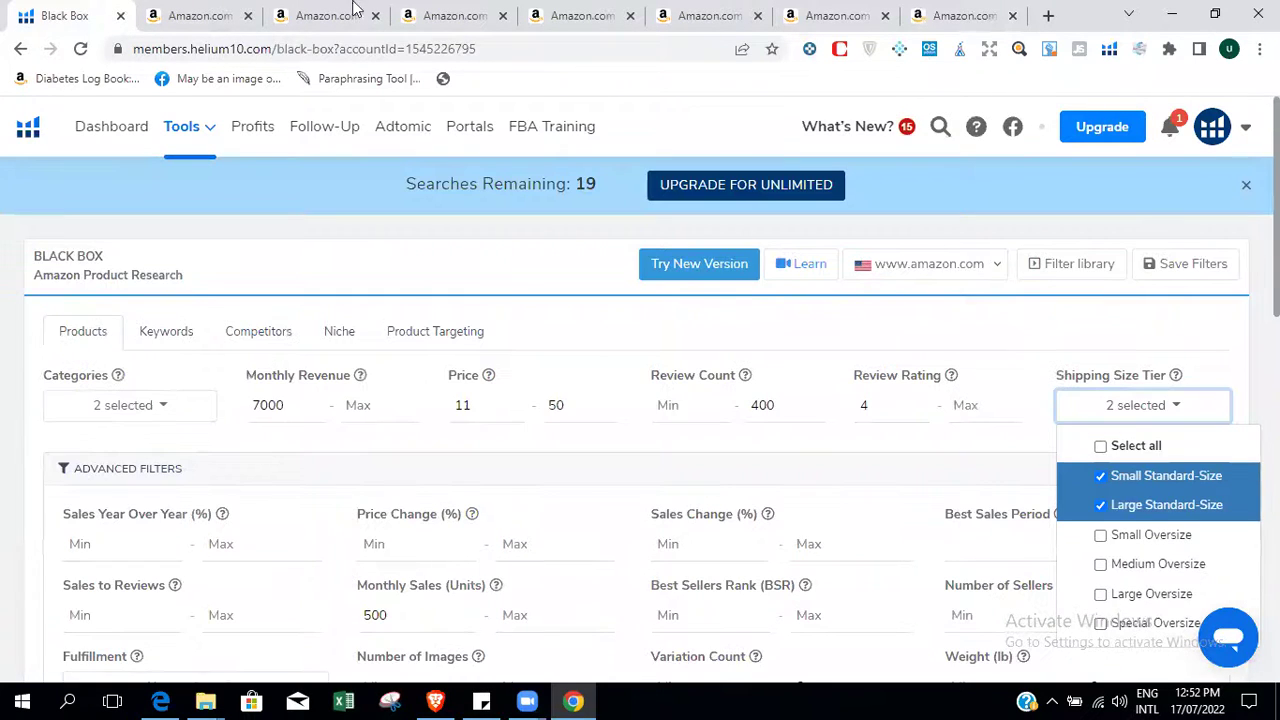
Glance at the Franklin Sports pickleball listing, then run Xray product research on the Pickleball Paddle and Ball Set search results.
click(180, 14)
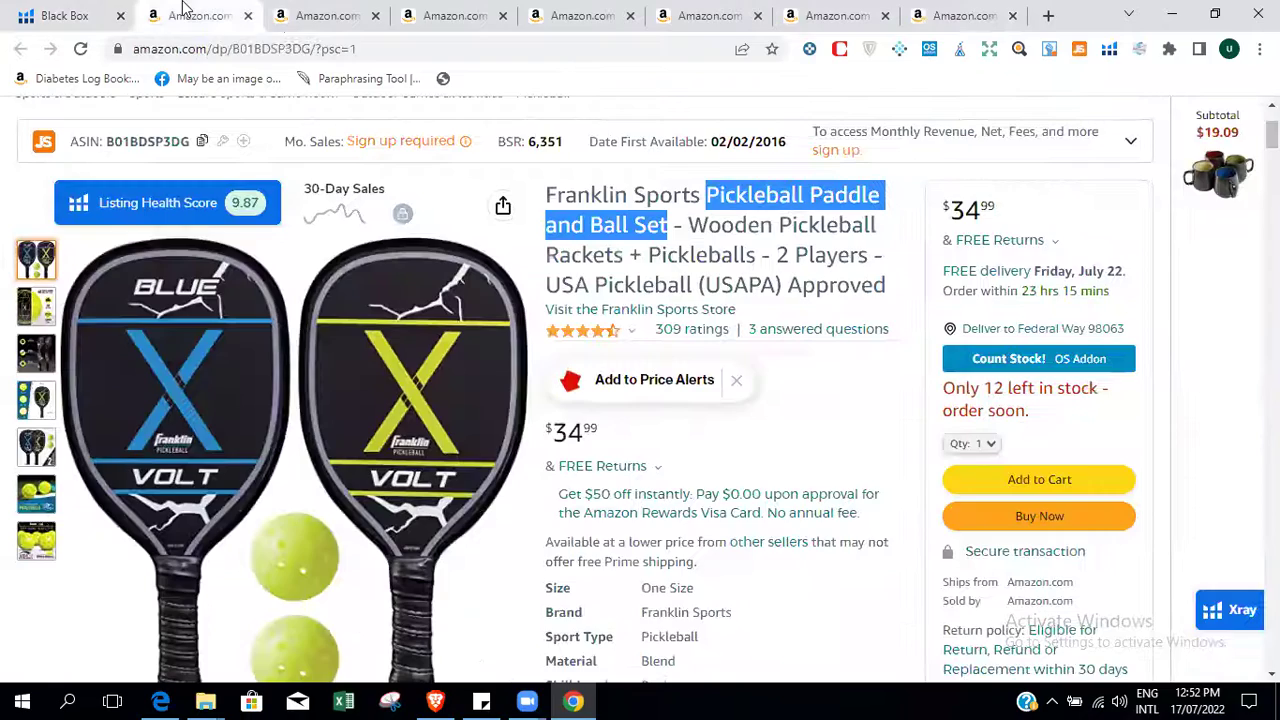
click(275, 10)
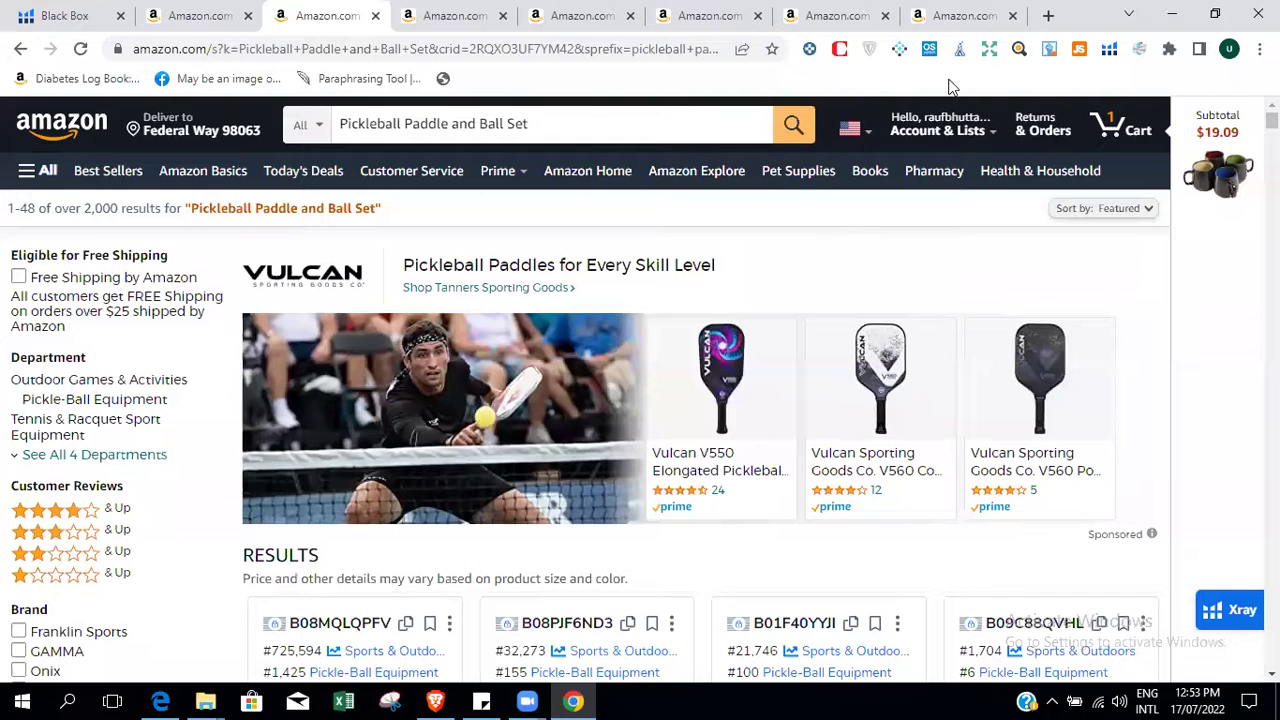
click(1109, 48)
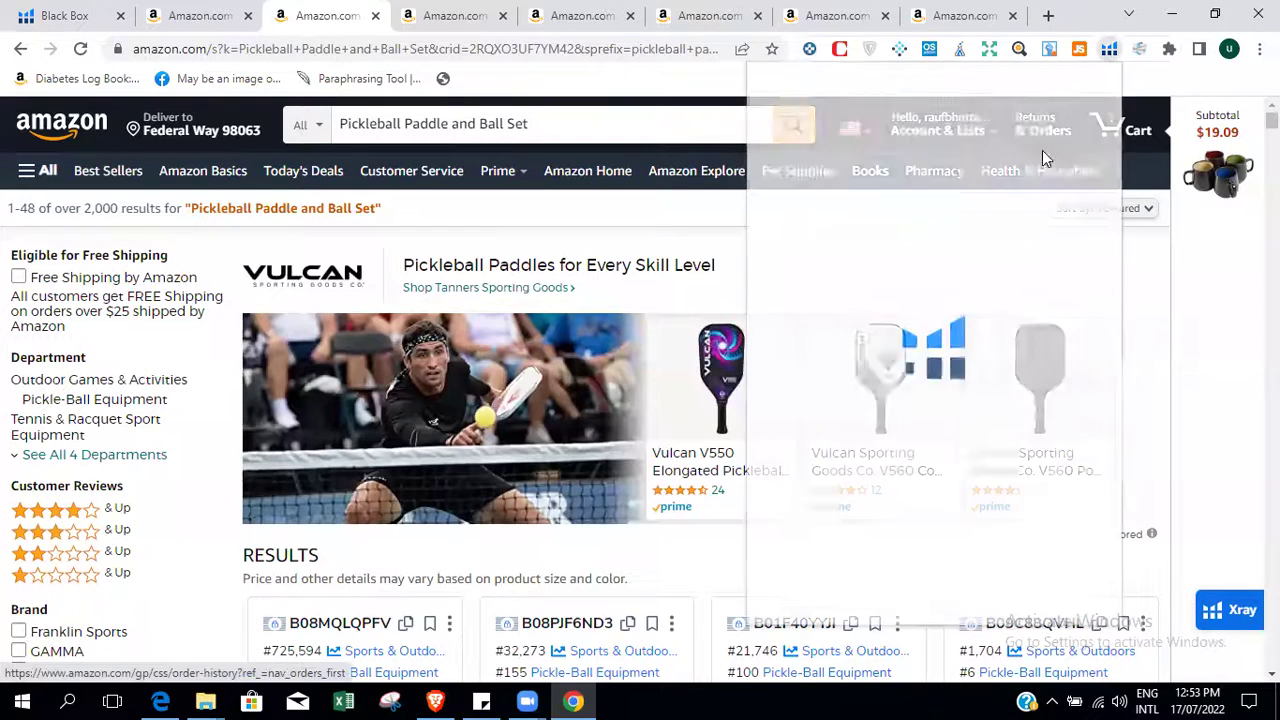
click(921, 192)
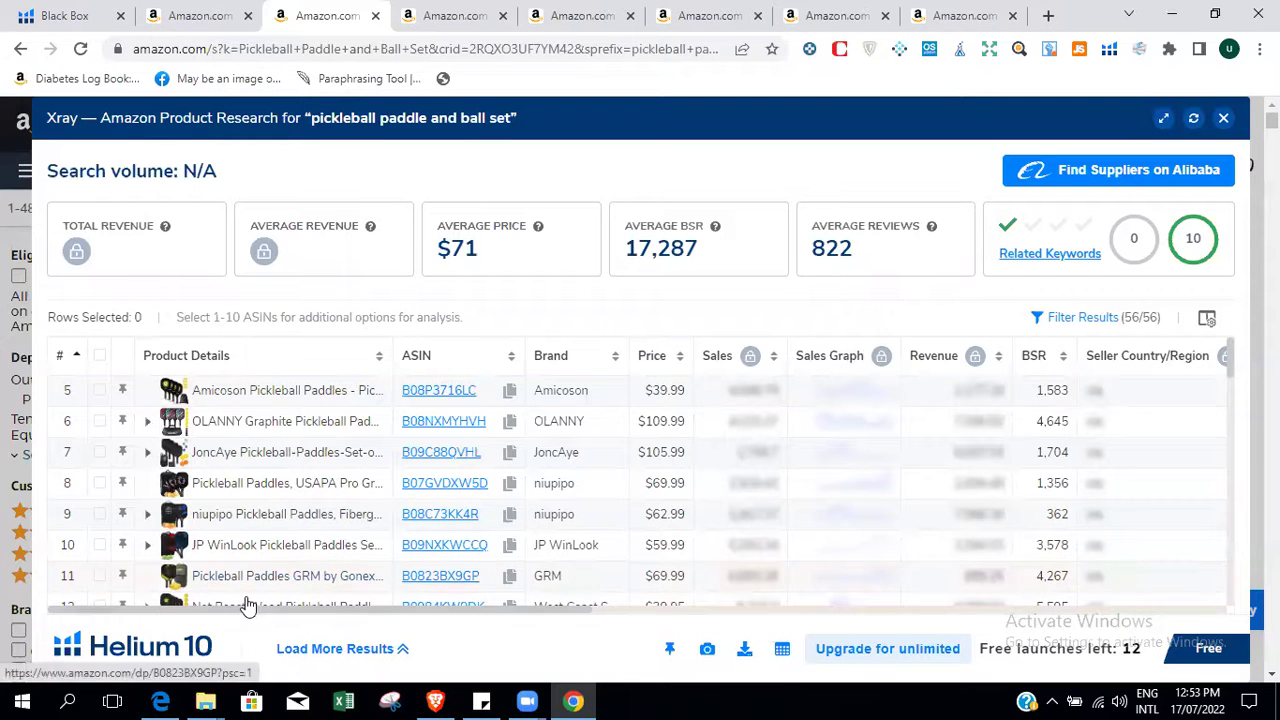
Review the FBA fees and review counts in the Xray results, highlighting the FBA fee of the Amicoson pickleball paddles.
scroll(249, 607, right, 5)
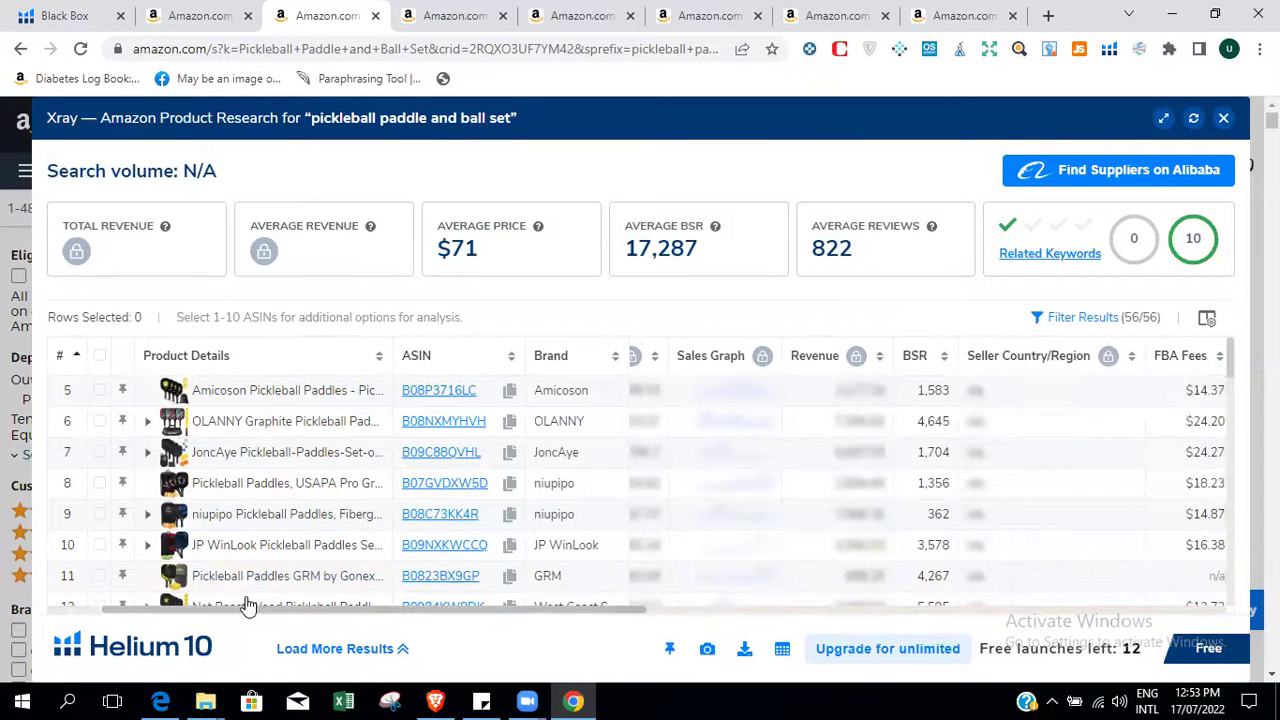
scroll(249, 607, right, 5)
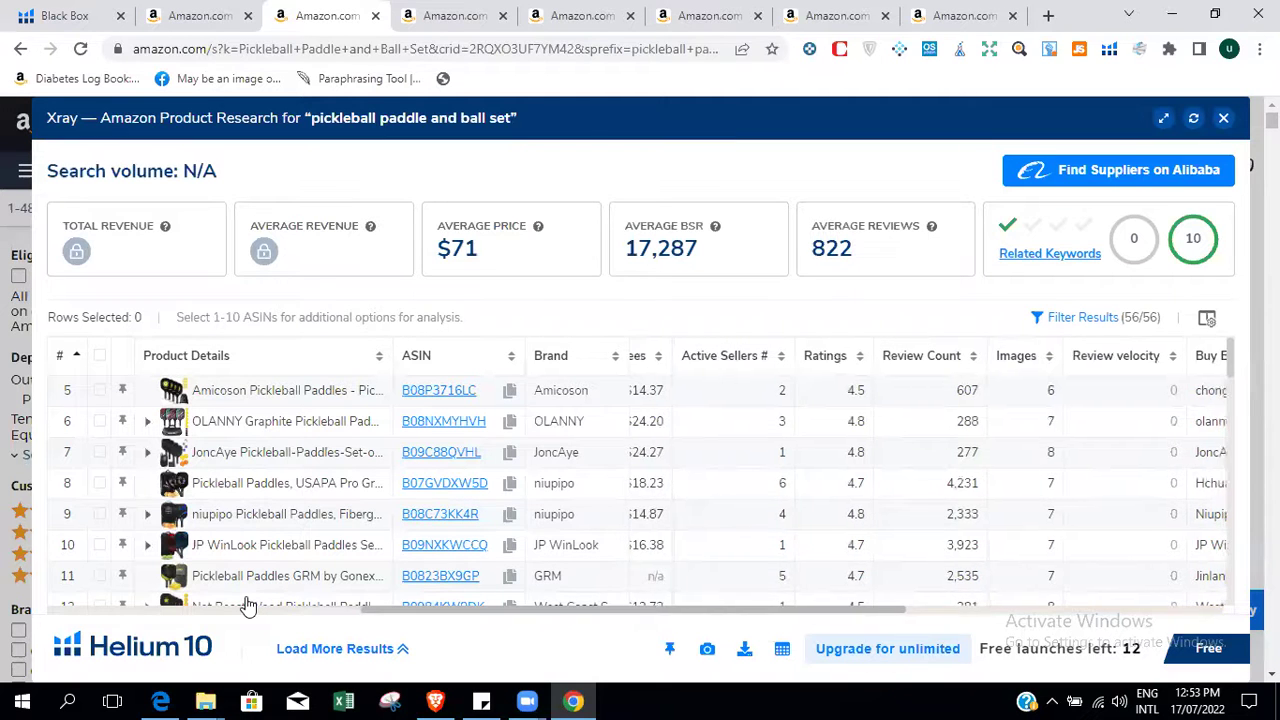
scroll(249, 607, left, 3)
scroll(249, 607, left, 1)
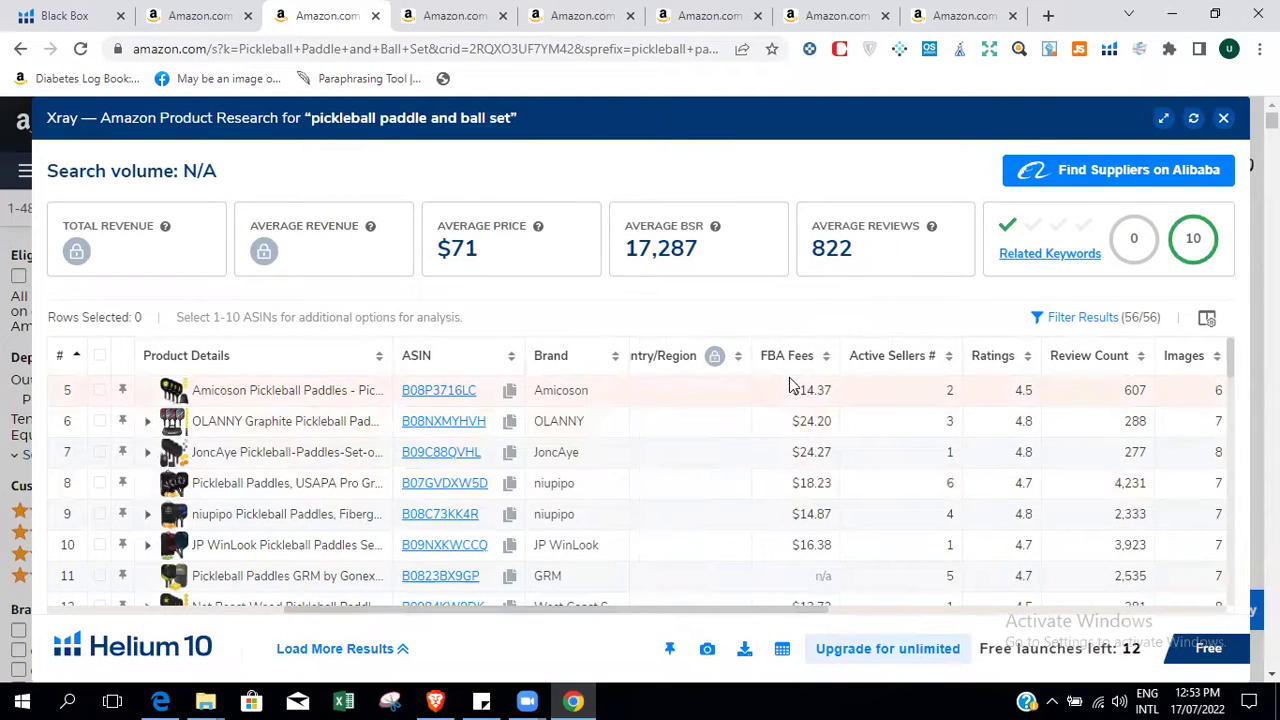
drag(791, 391, 828, 390)
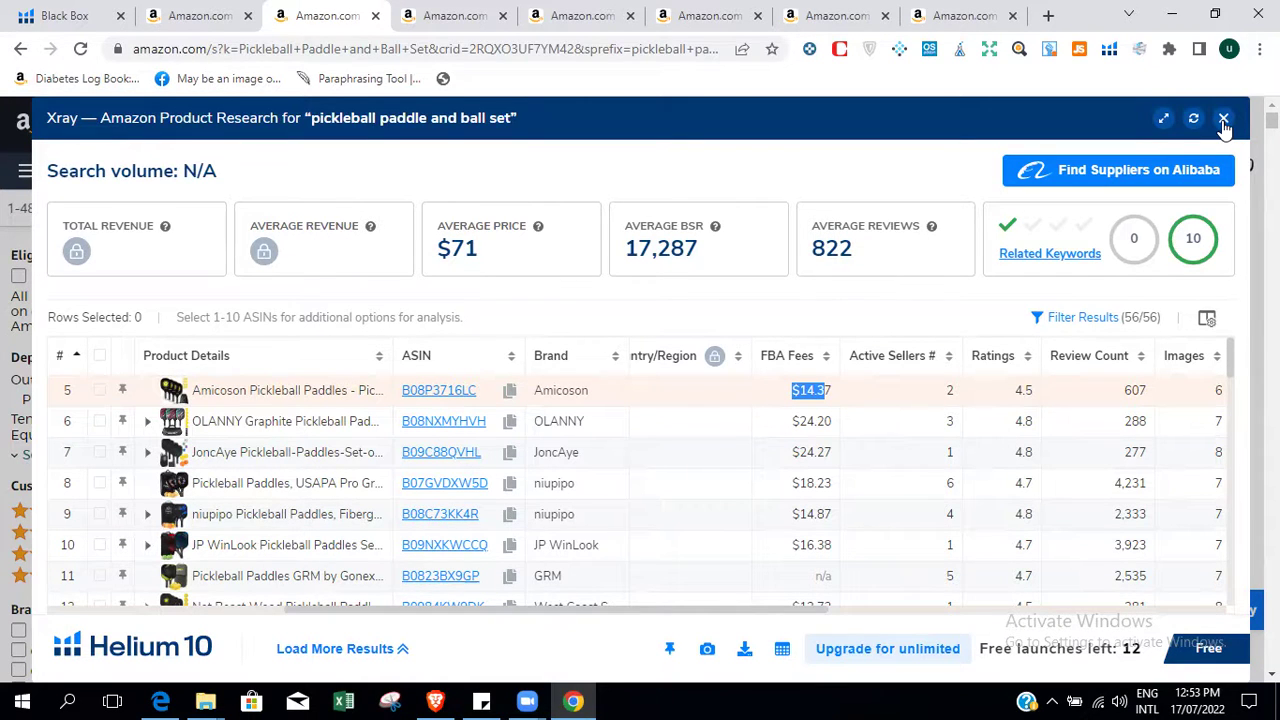
Open Google in a new browser tab and search for "fba fee seller app".
click(985, 14)
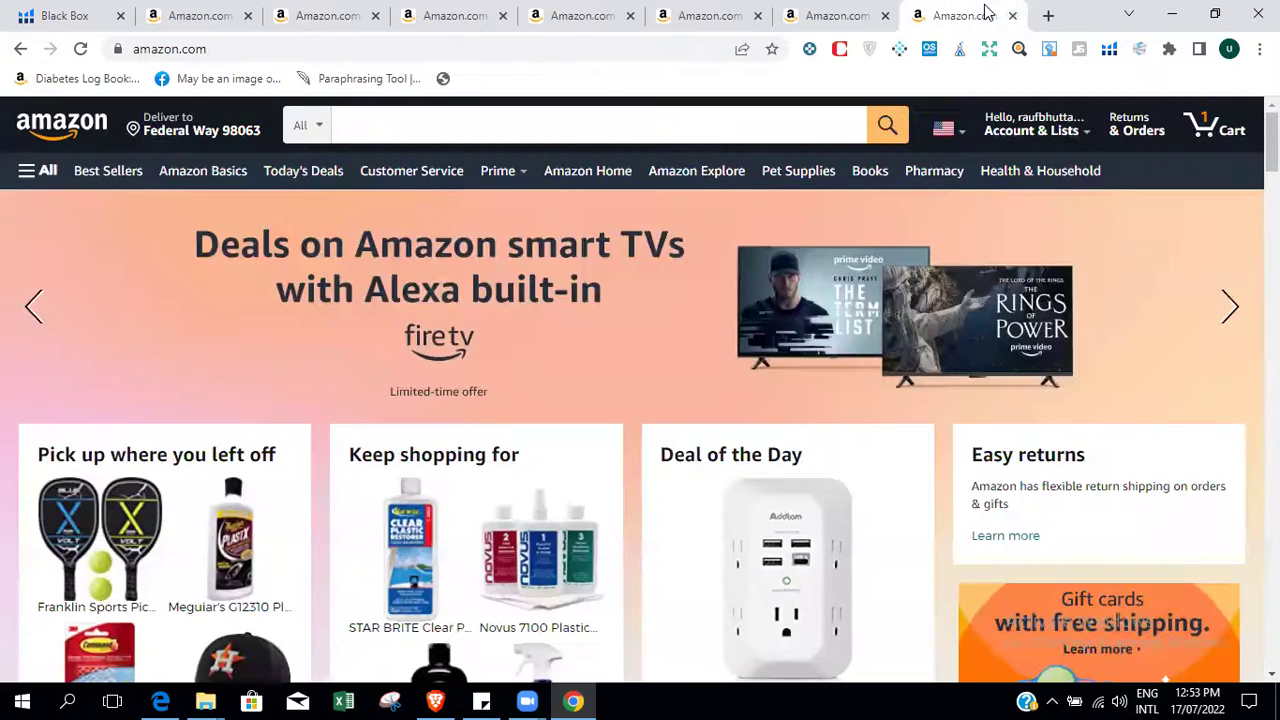
click(1047, 15)
click(485, 42)
text(g)
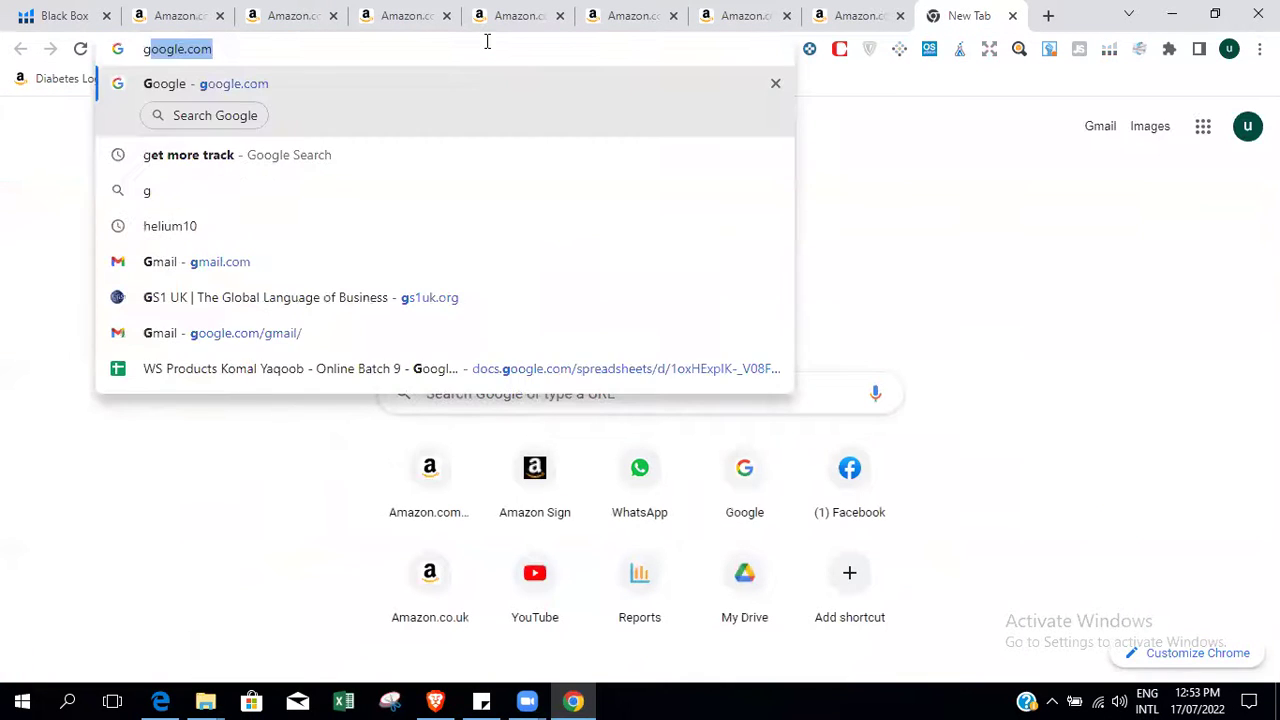
key(Return)
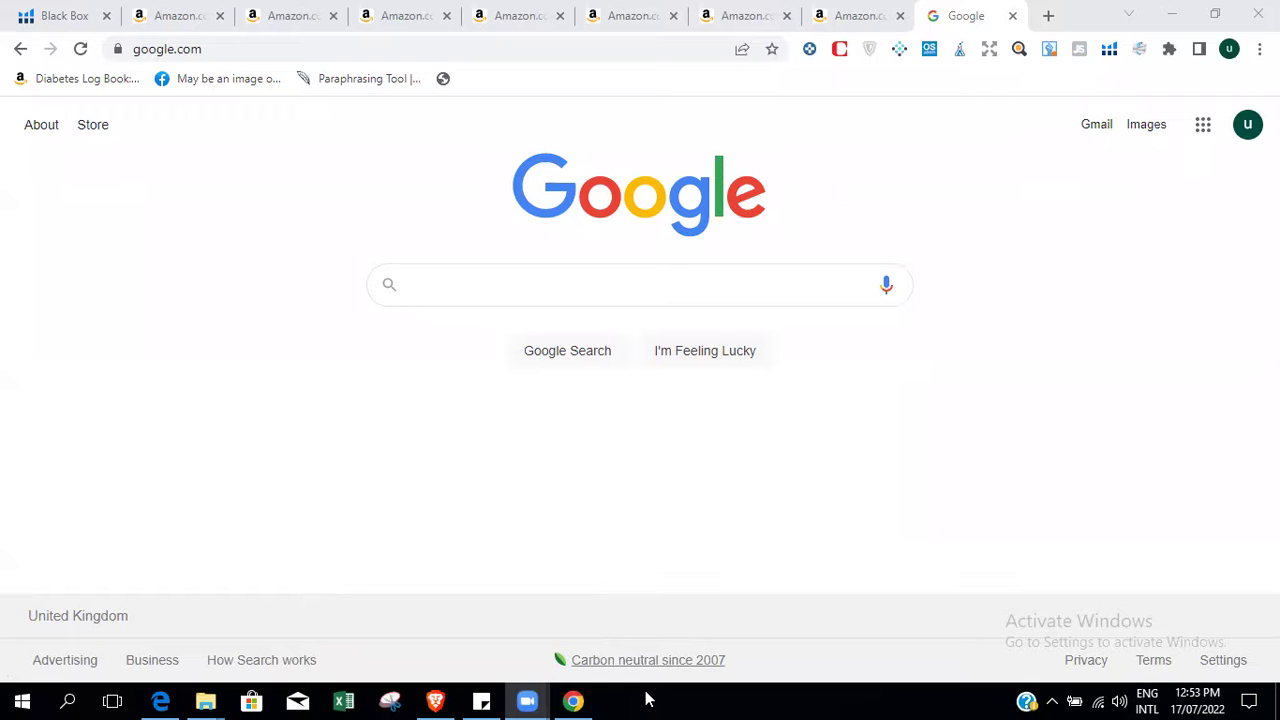
click(504, 280)
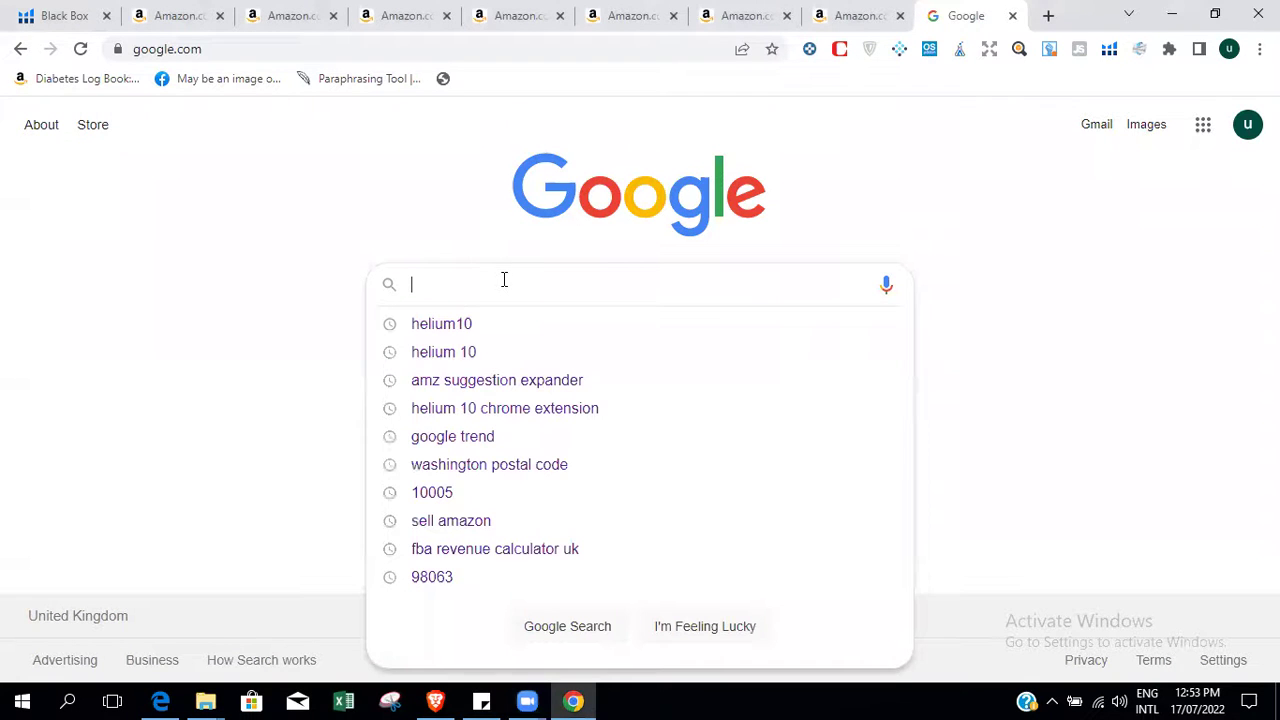
text(fba)
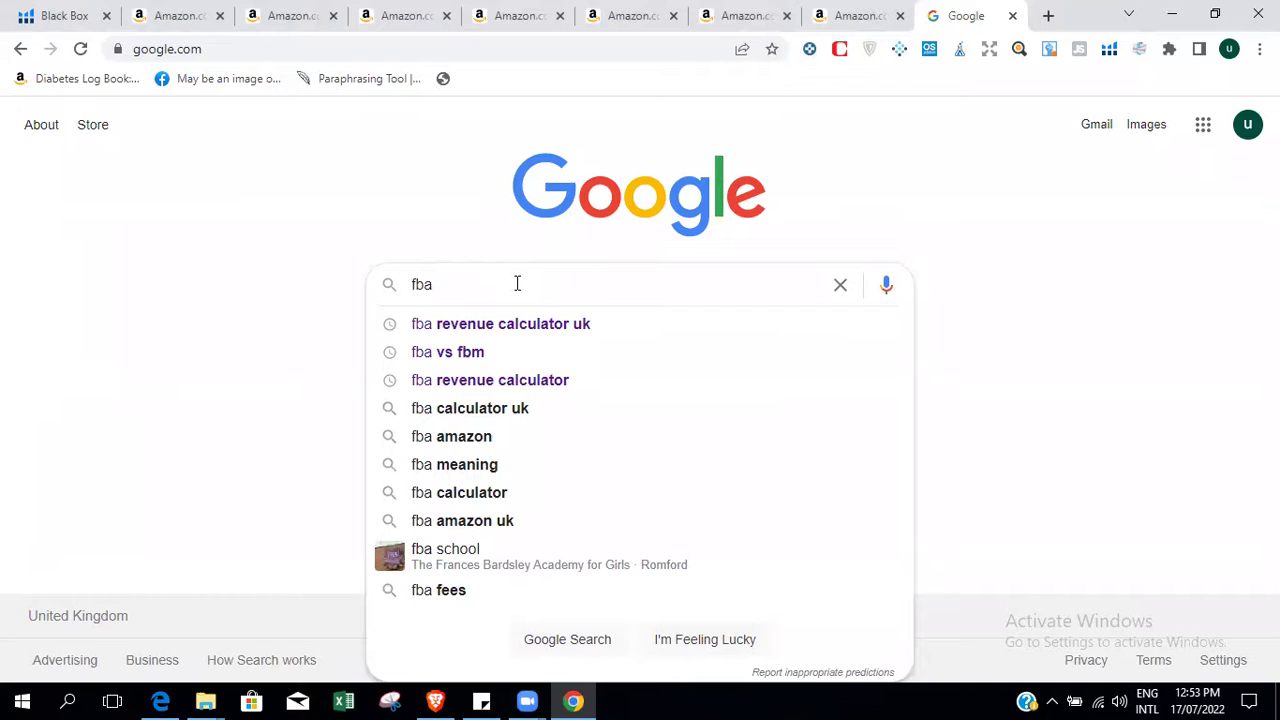
text( fee)
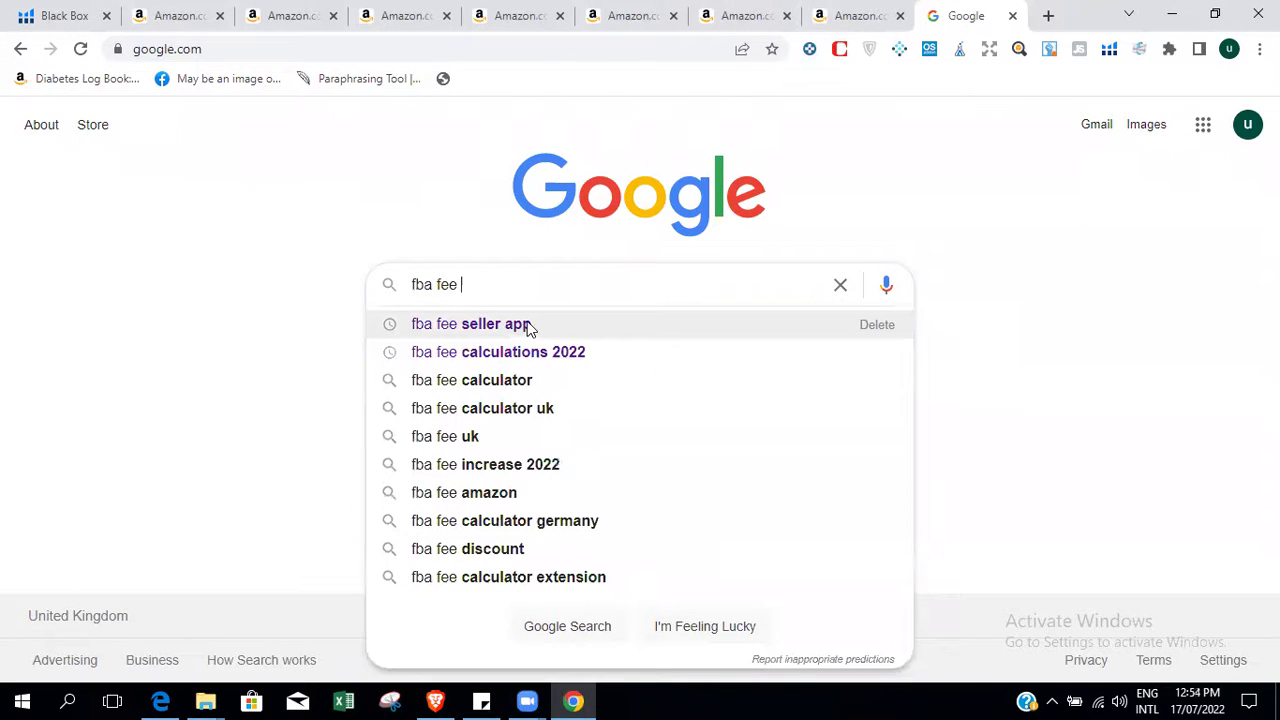
click(558, 327)
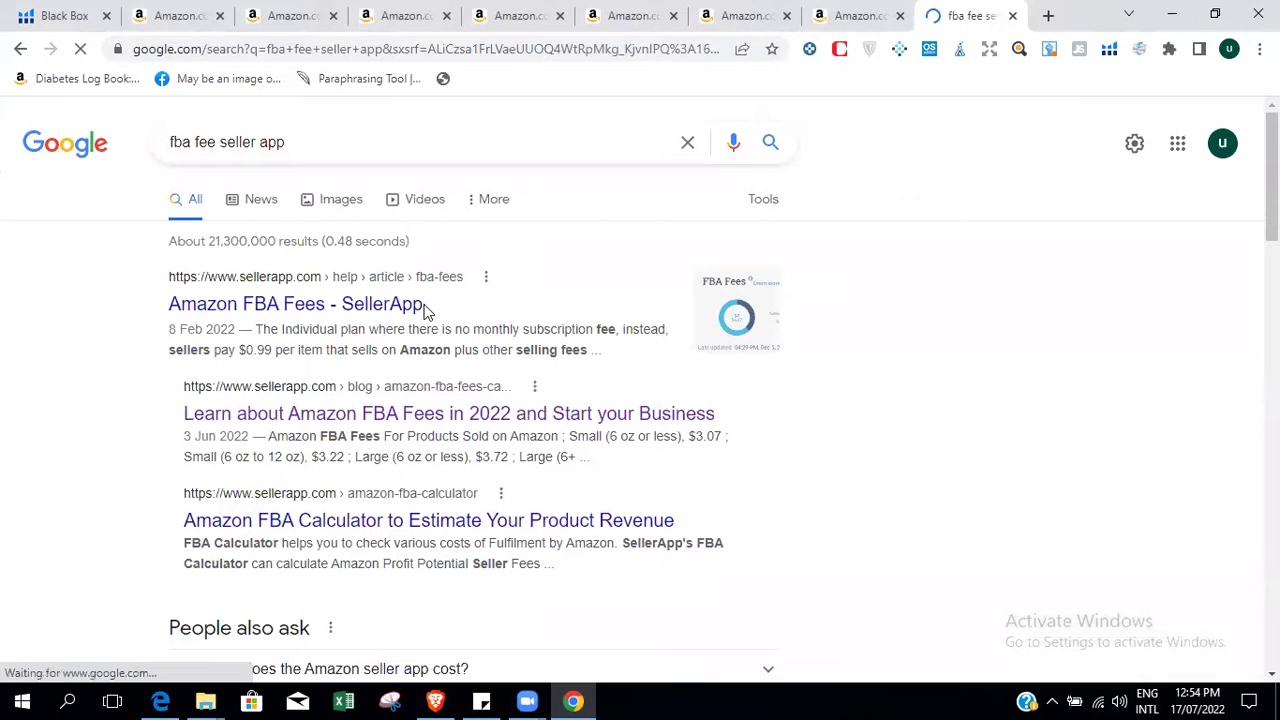
Open SellerApp's FBA Fees help page and its 2022 FBA fees article in separate tabs, keeping only the article open.
right_click(375, 316)
click(412, 331)
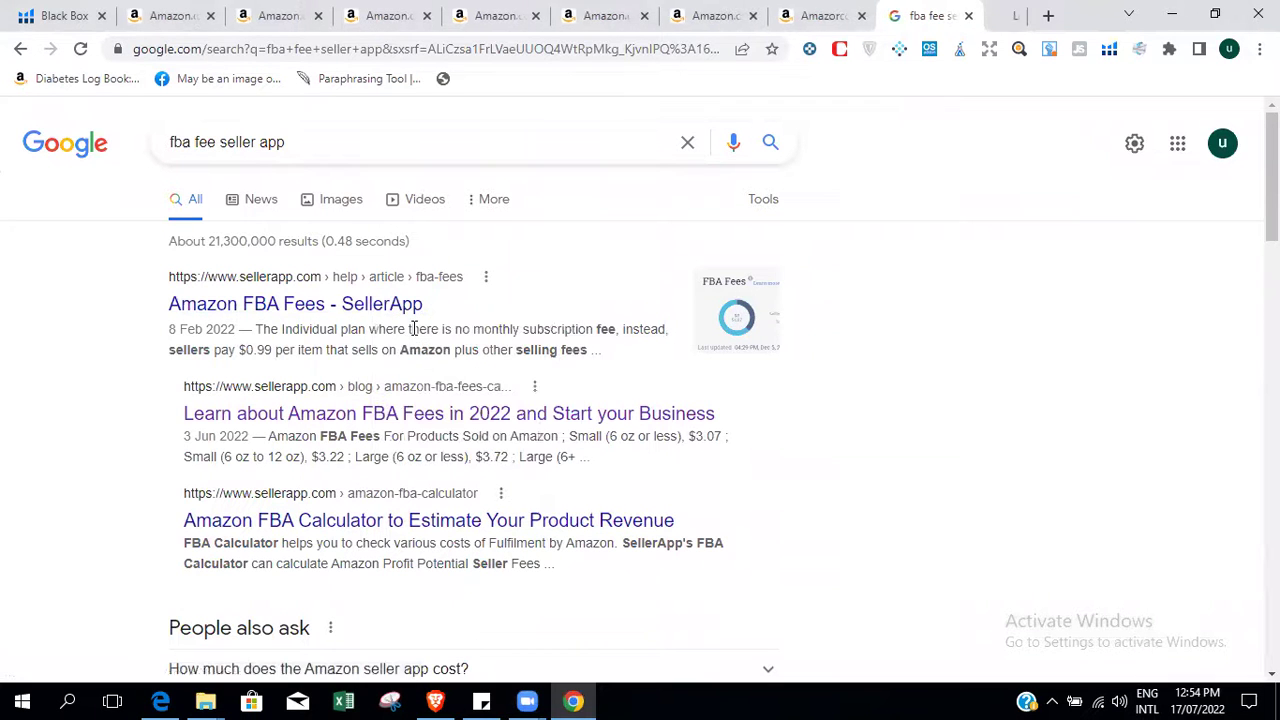
right_click(546, 410)
click(634, 419)
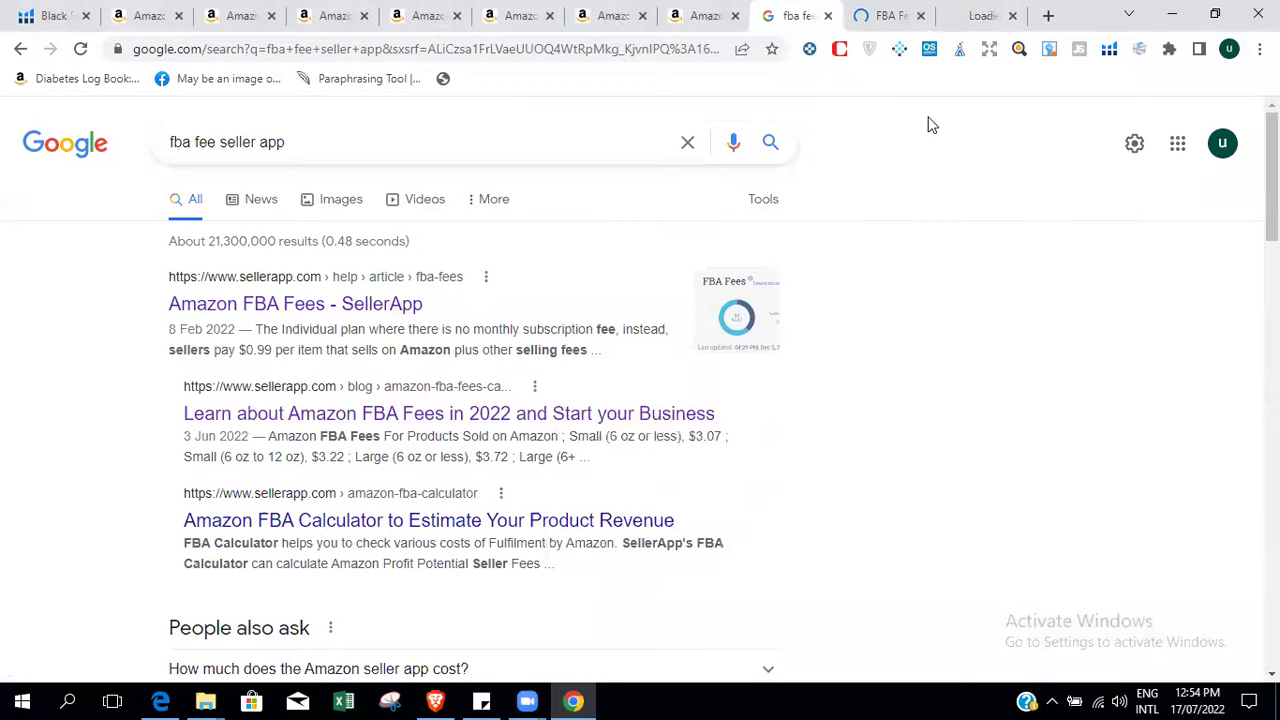
click(884, 12)
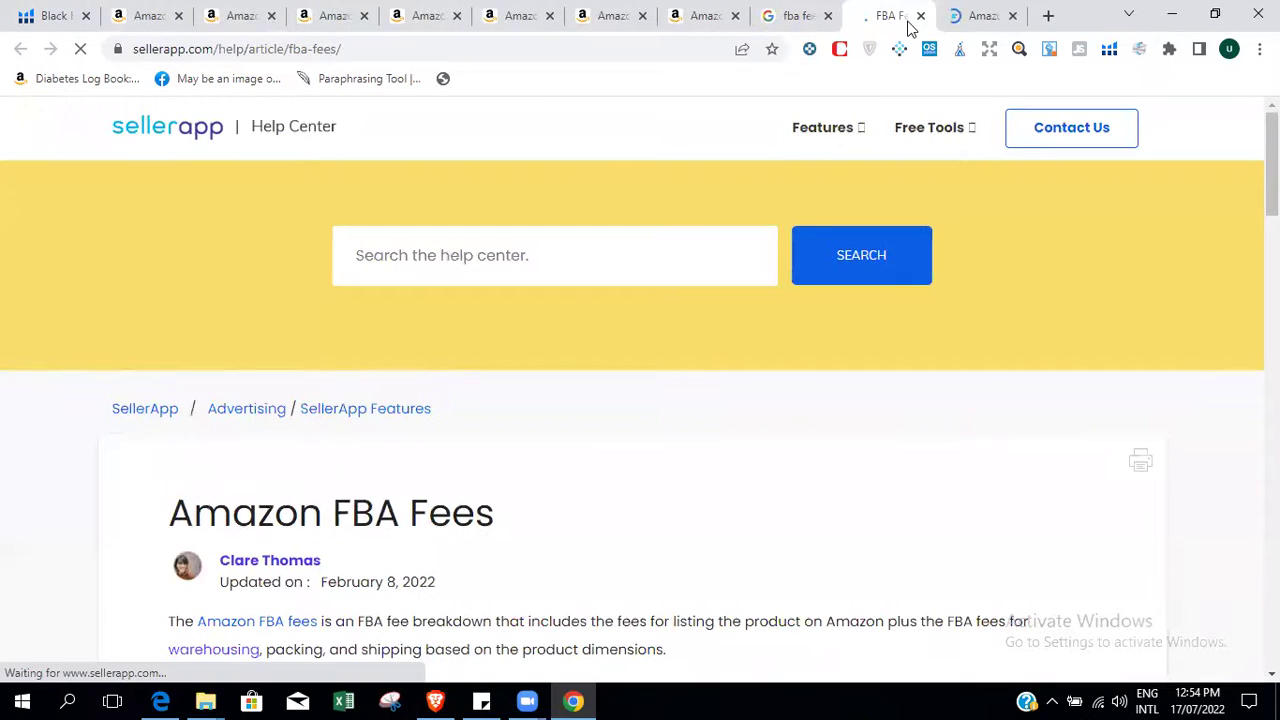
click(920, 15)
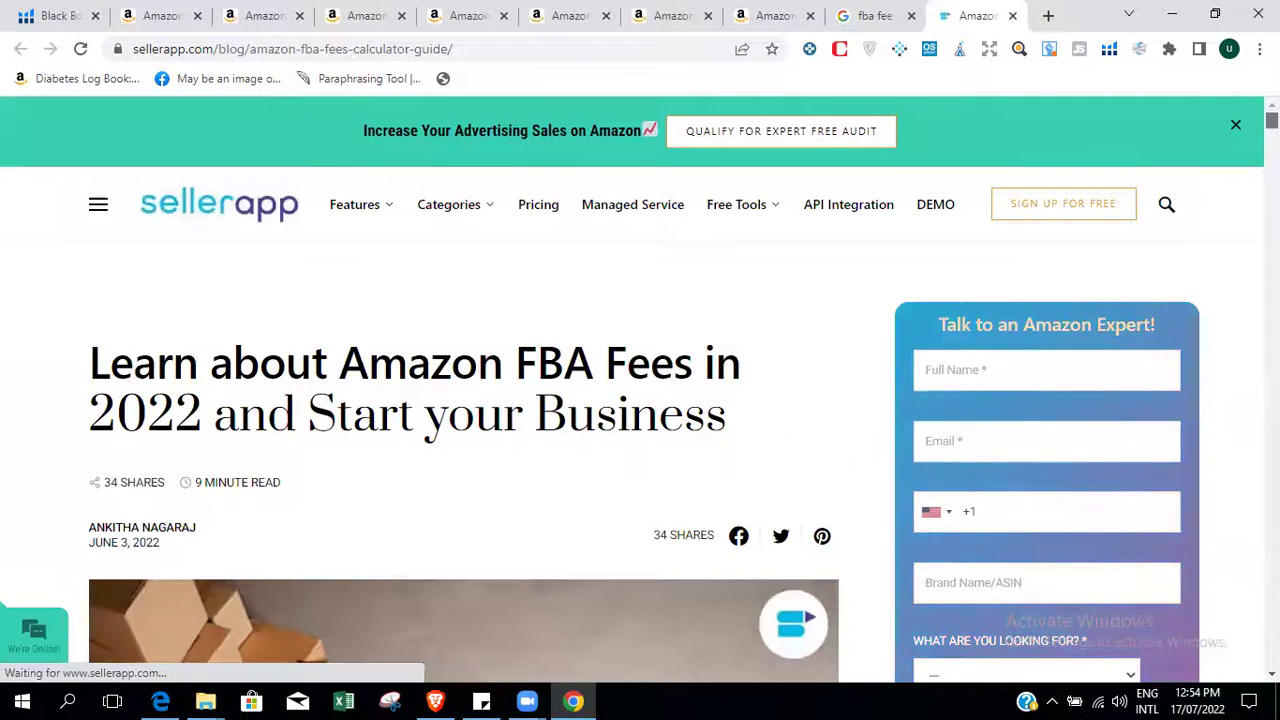
Skim the FBA fees article to the Understand Amazon FBA Pricing section and open its link for calculating volumetric weight.
scroll(460, 420, down, 5)
scroll(460, 420, down, 3)
scroll(460, 420, up, 2)
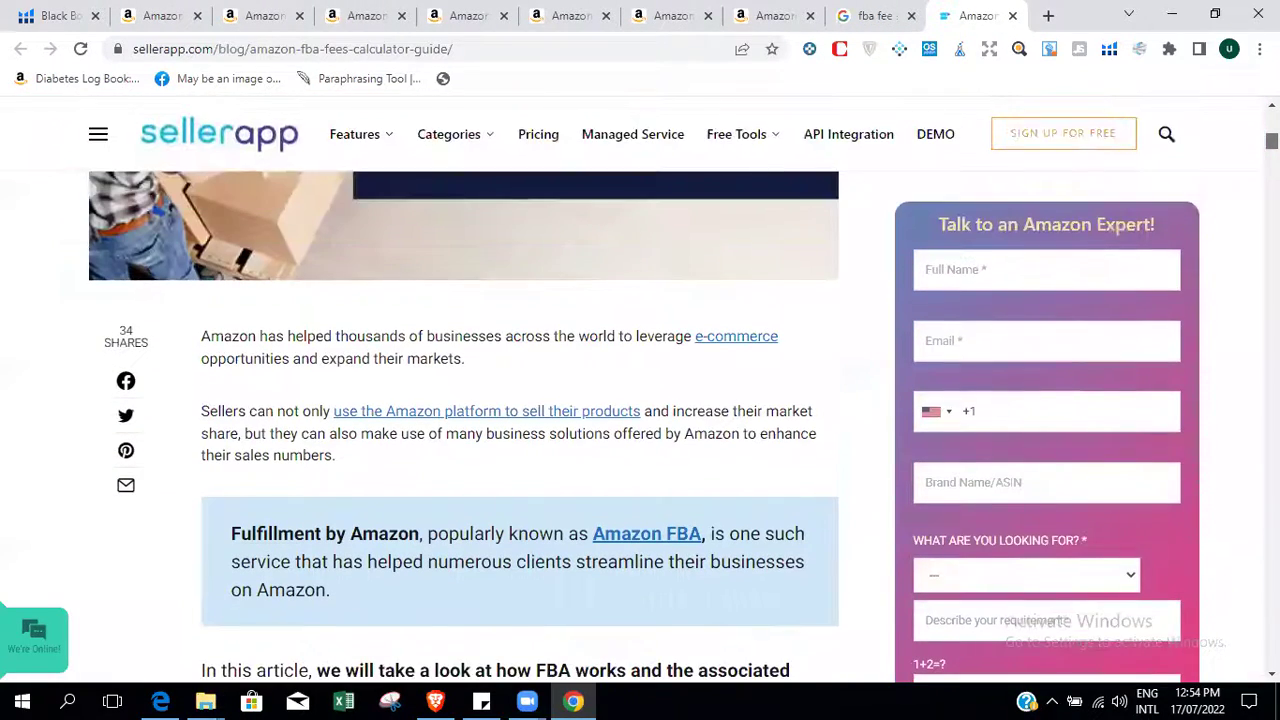
scroll(460, 420, down, 4)
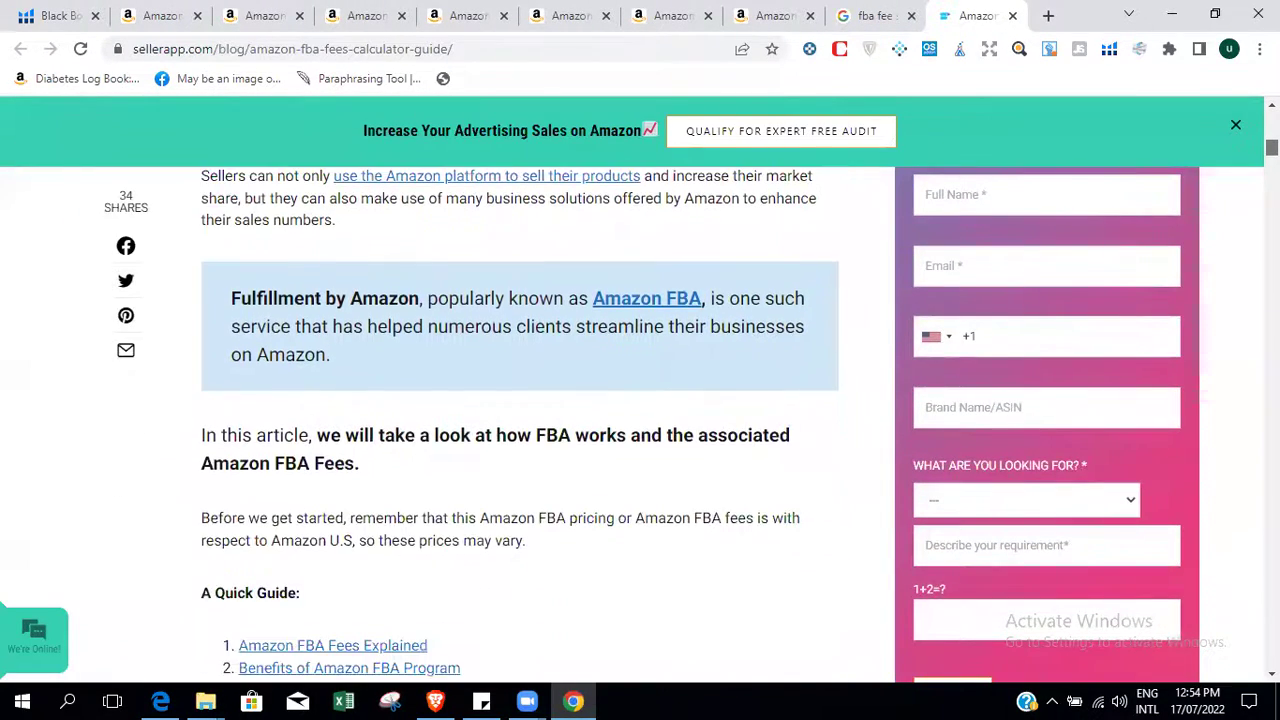
scroll(520, 424, down, 8)
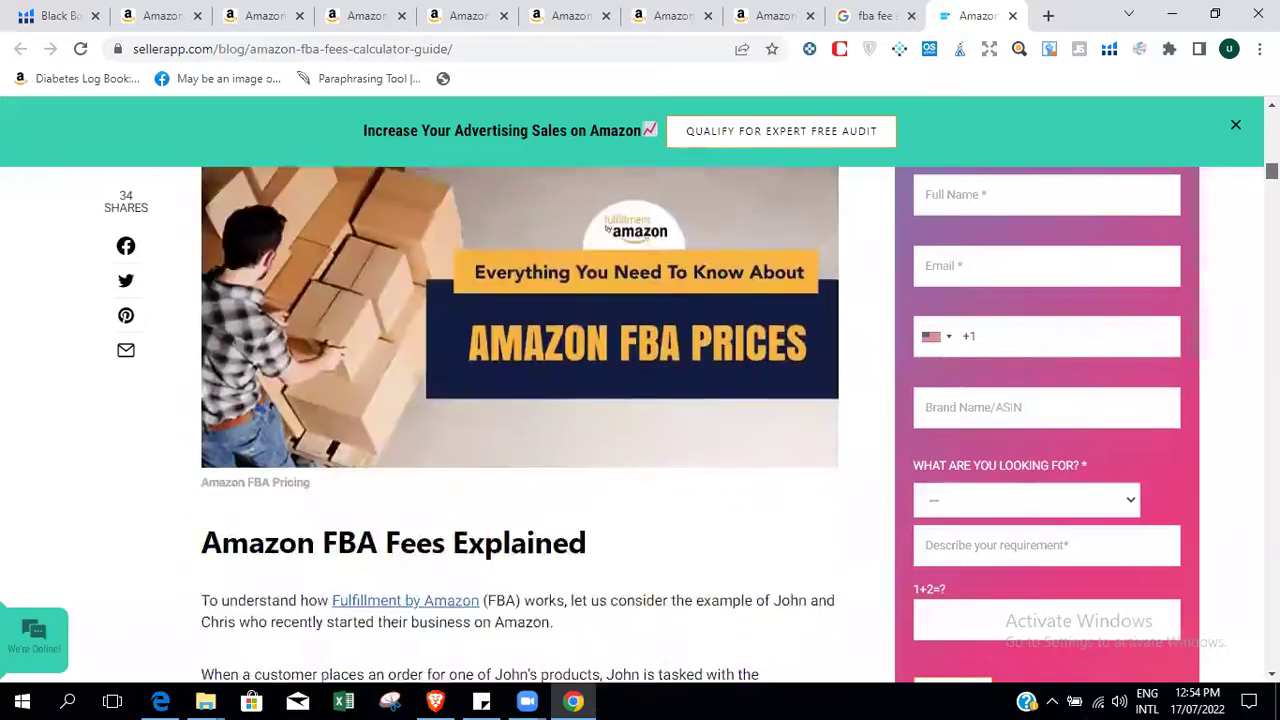
scroll(520, 424, down, 10)
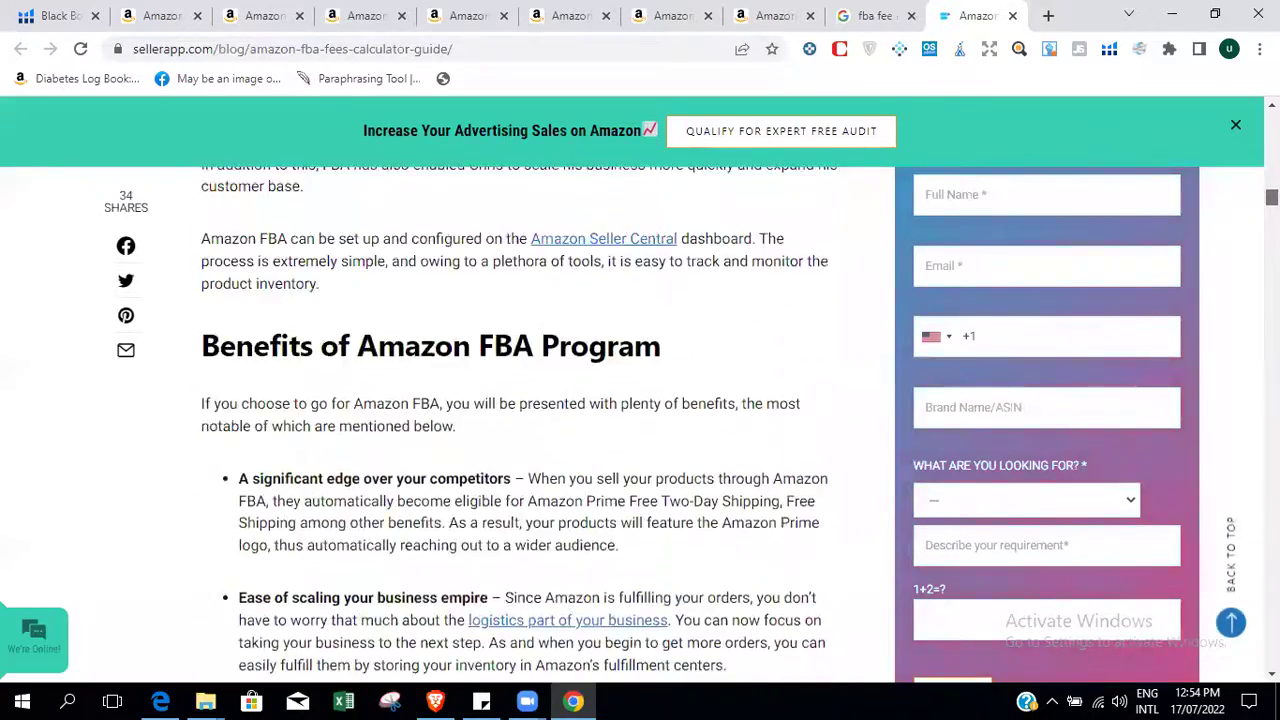
scroll(520, 424, down, 10)
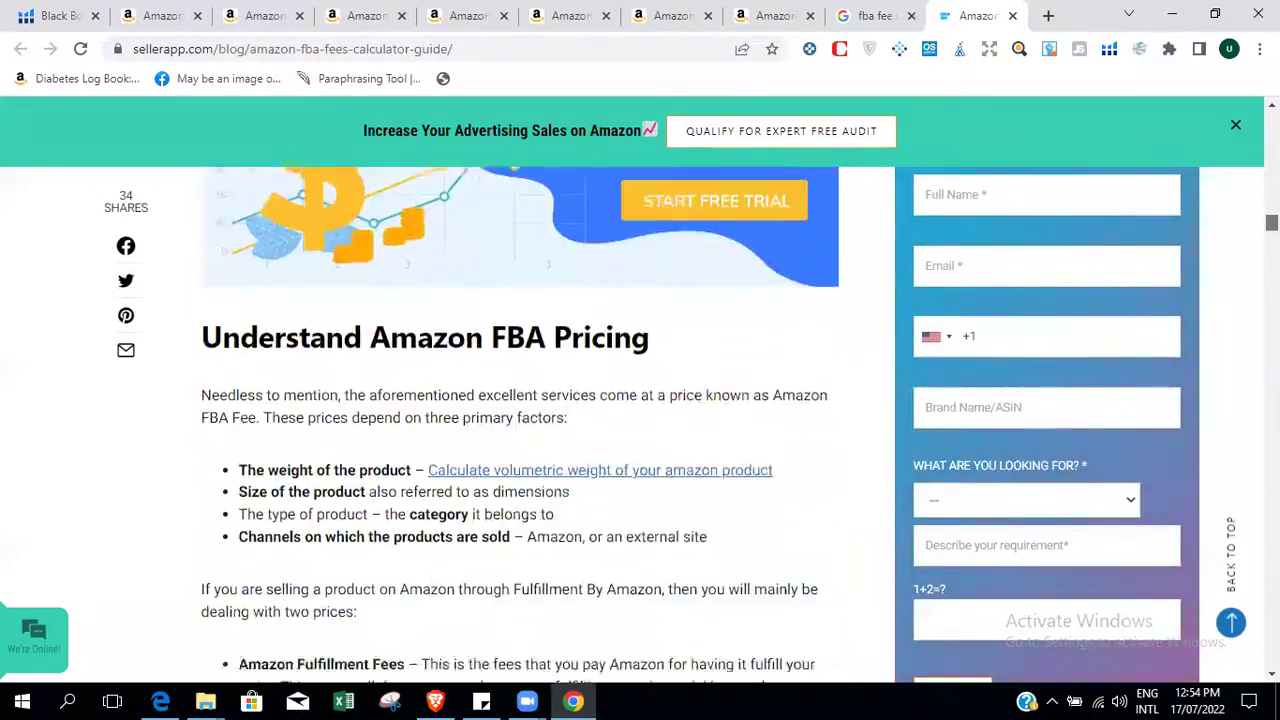
scroll(520, 424, up, 2)
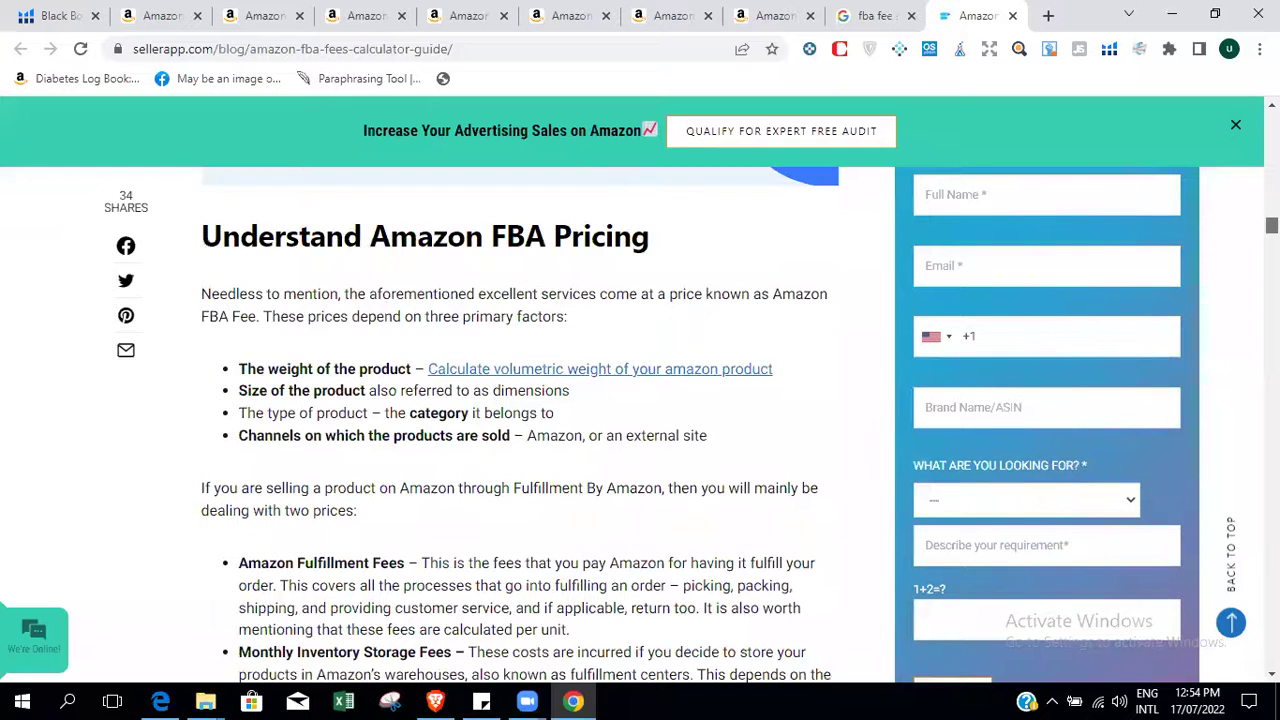
click(443, 187)
click(585, 370)
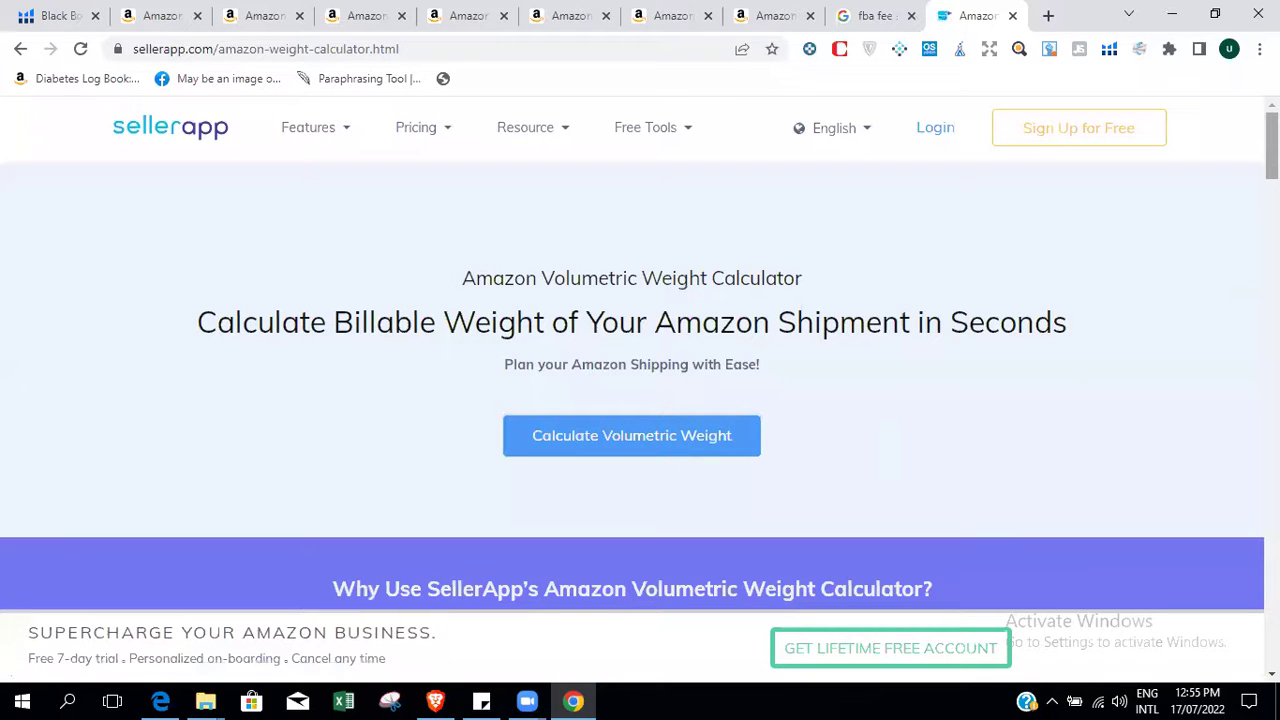
Calculate the volumetric weight of a 12 x 12 x 12 inch parcel, with the dimension unit set to Inch, and highlight the result.
scroll(1114, 303, down, 5)
scroll(640, 400, down, 4)
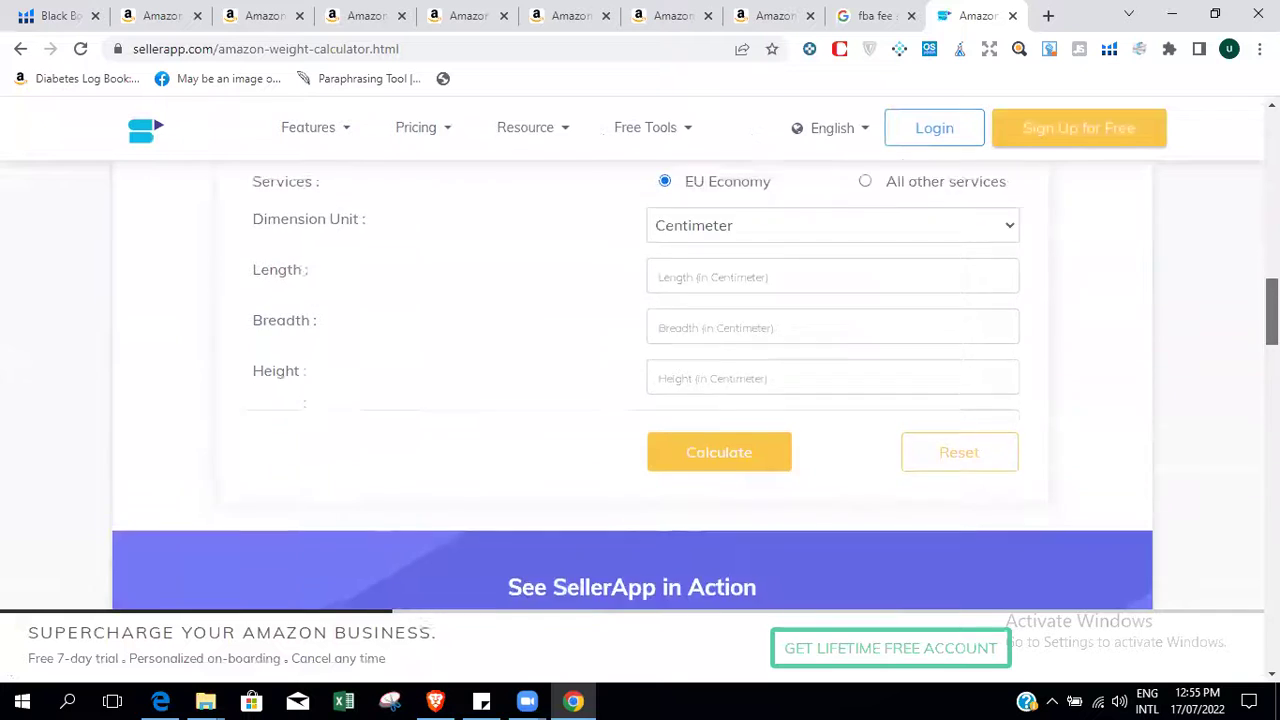
scroll(983, 371, up, 1)
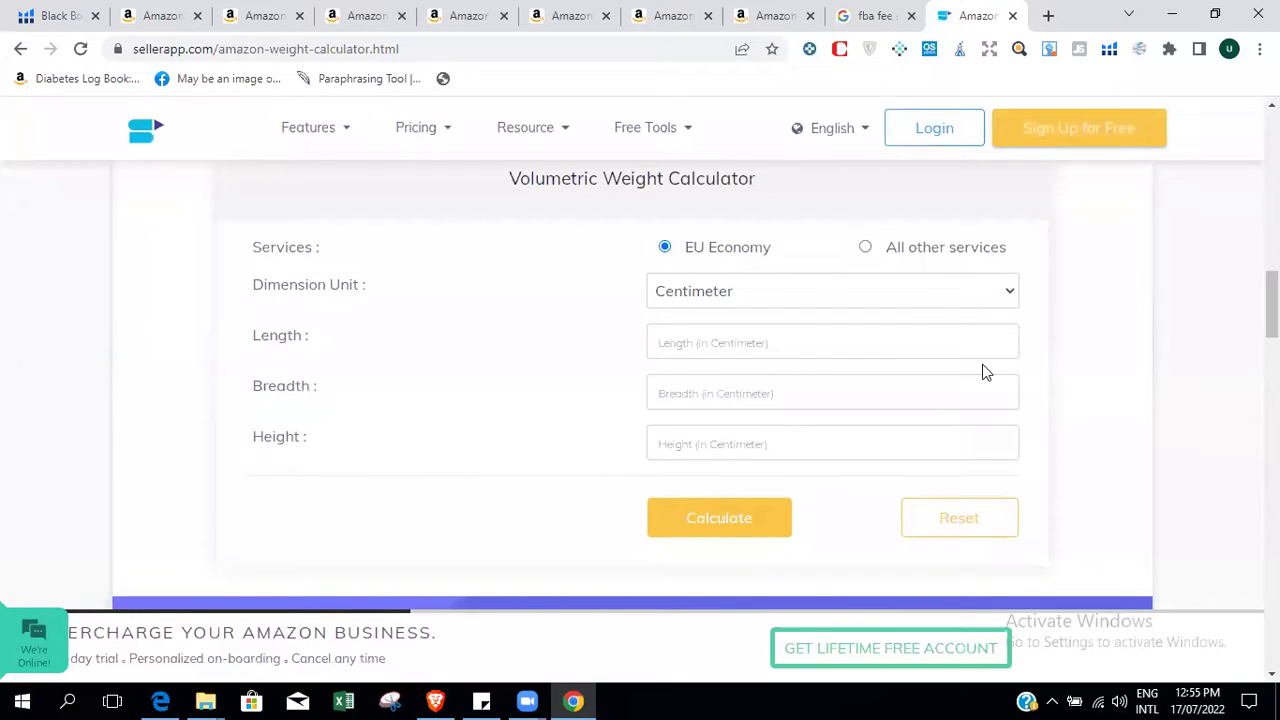
click(894, 297)
click(860, 340)
click(753, 341)
text(12)
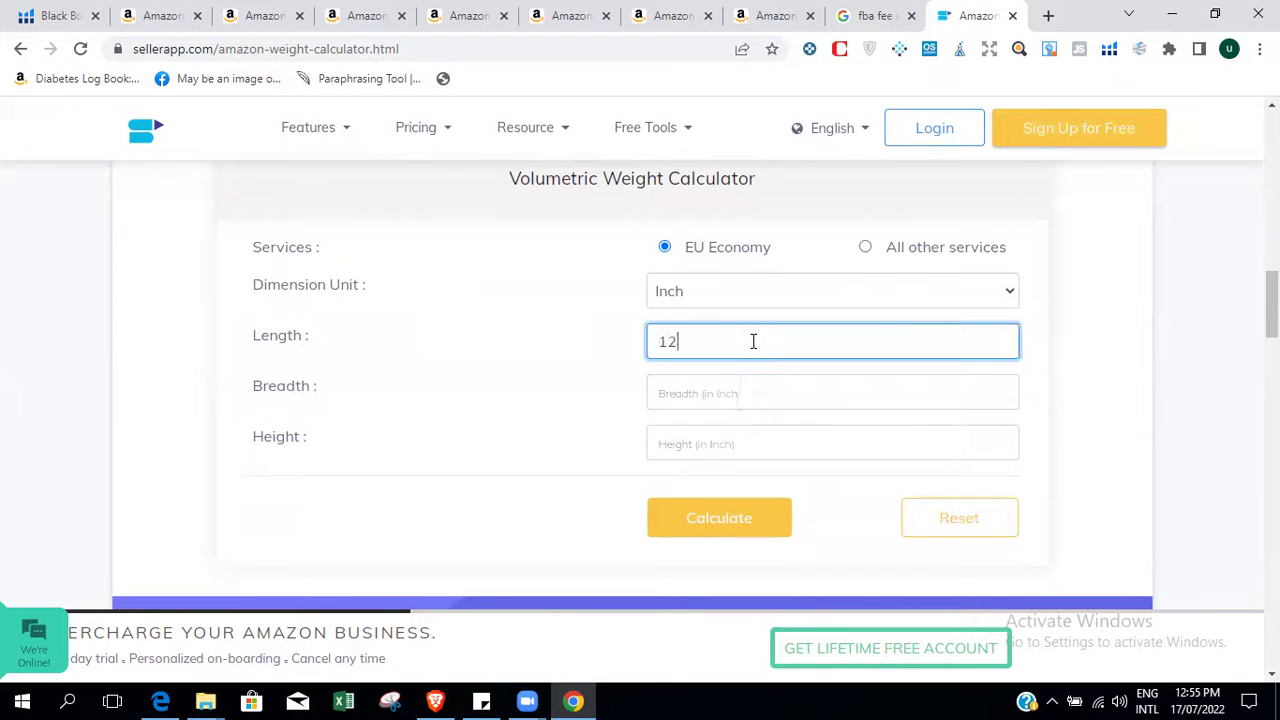
click(731, 397)
text(12)
click(711, 437)
text(12)
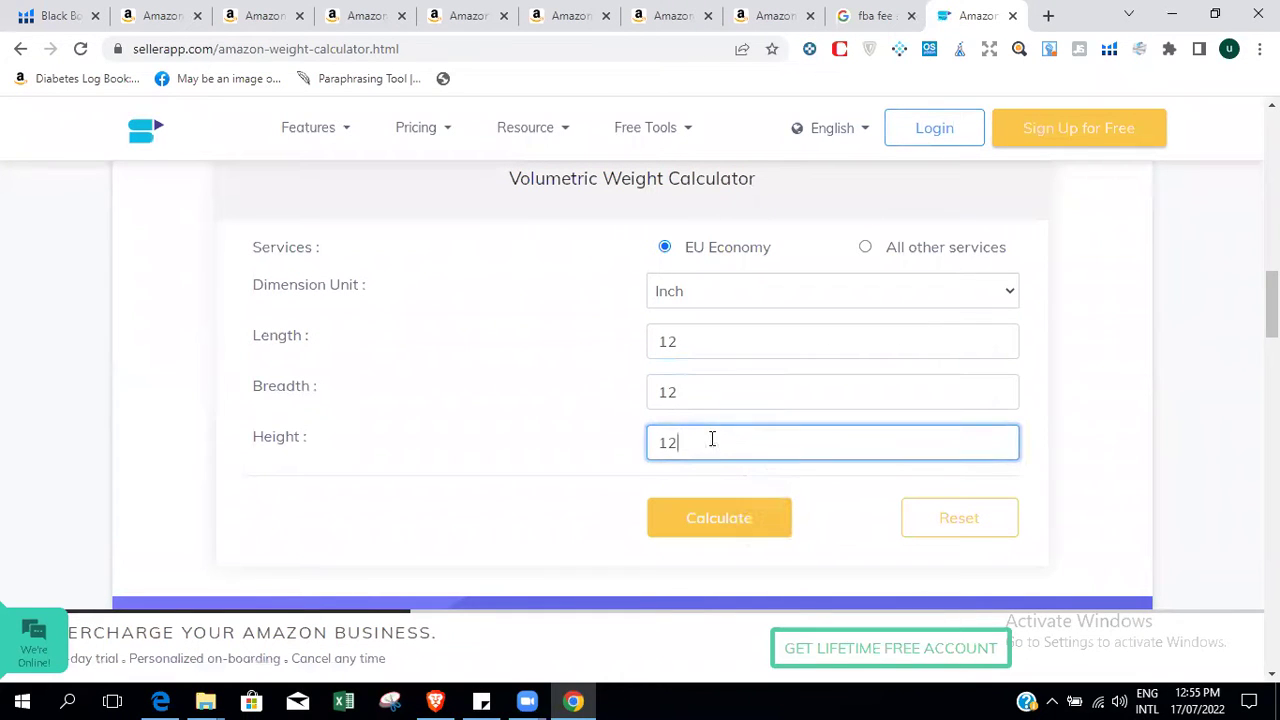
click(731, 521)
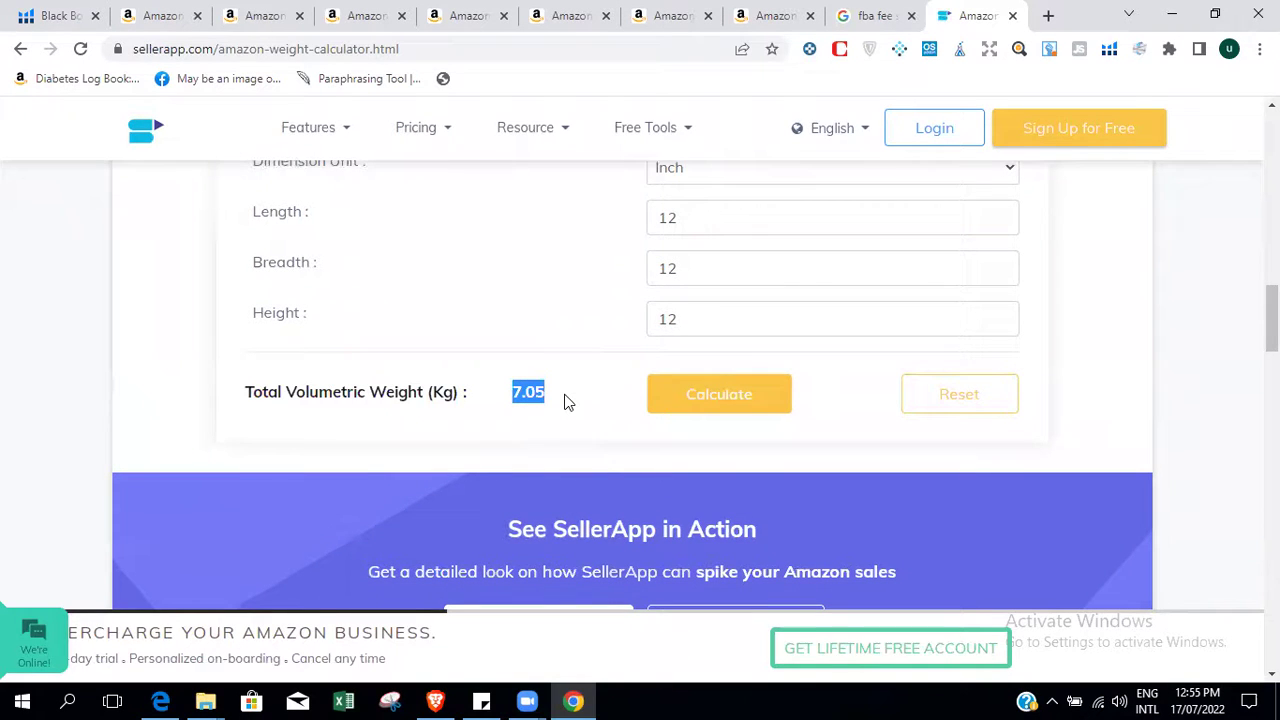
click(489, 384)
Return to the FBA fees article and read the Standard Size and Oversize definitions above the size category table.
scroll(1271, 318, up, 2)
scroll(640, 385, up, 5)
scroll(640, 385, down, 1)
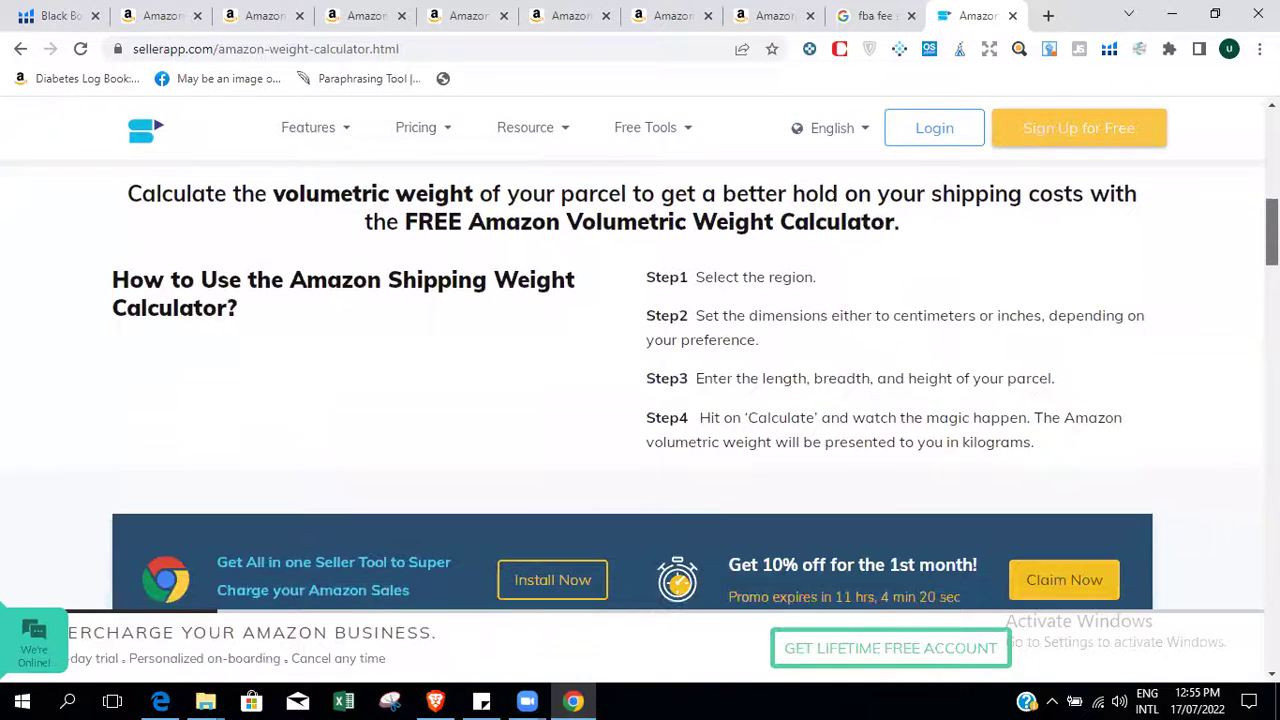
click(20, 49)
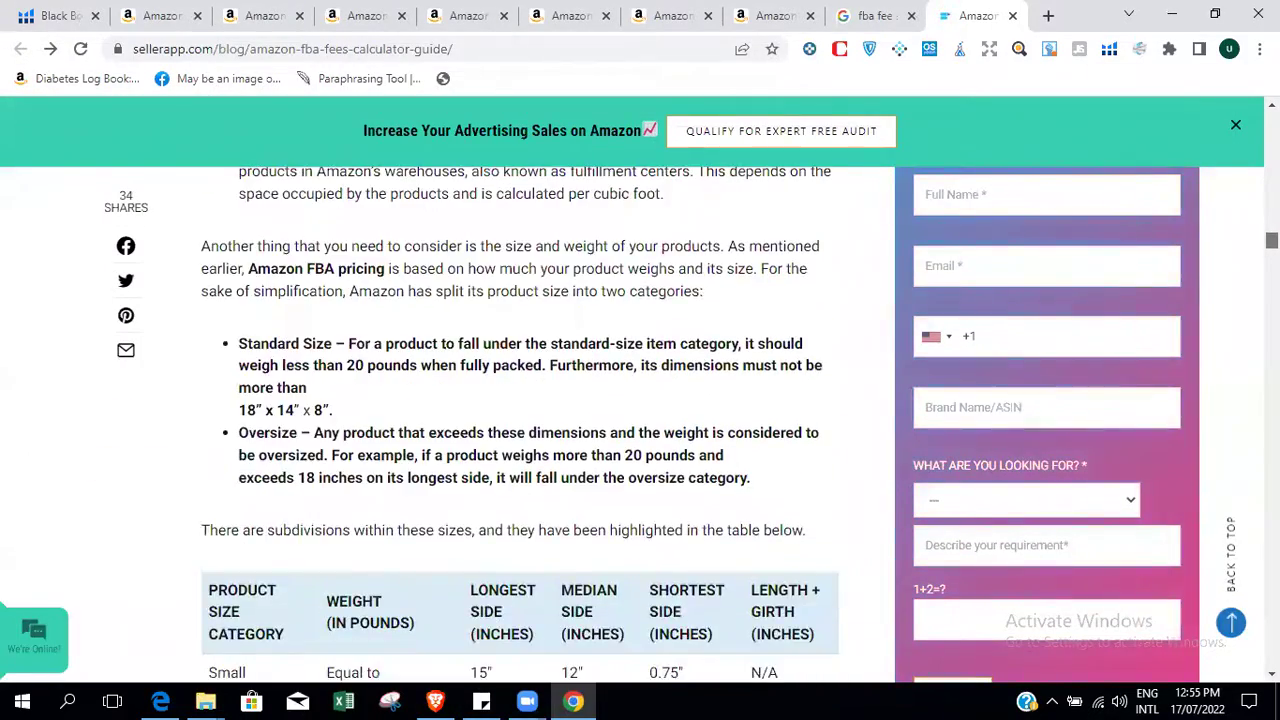
scroll(640, 390, up, 2)
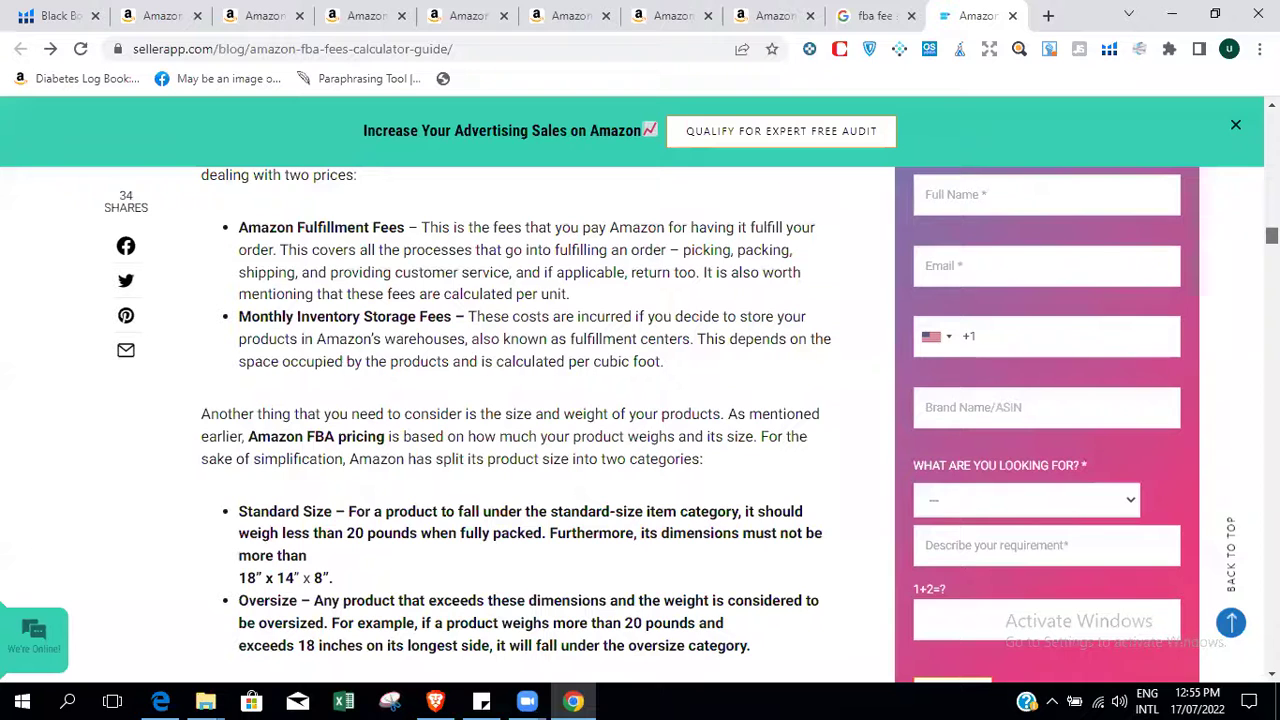
scroll(520, 420, down, 1)
scroll(520, 420, down, 1)
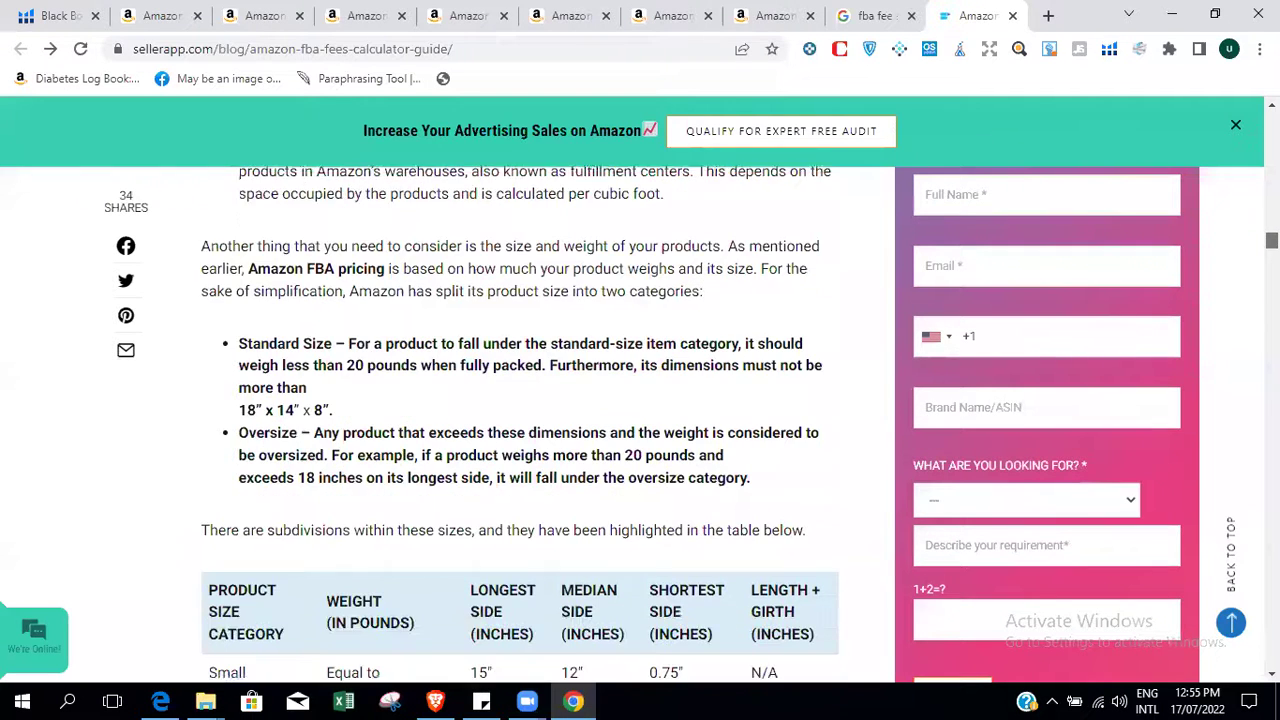
scroll(581, 583, up, 1)
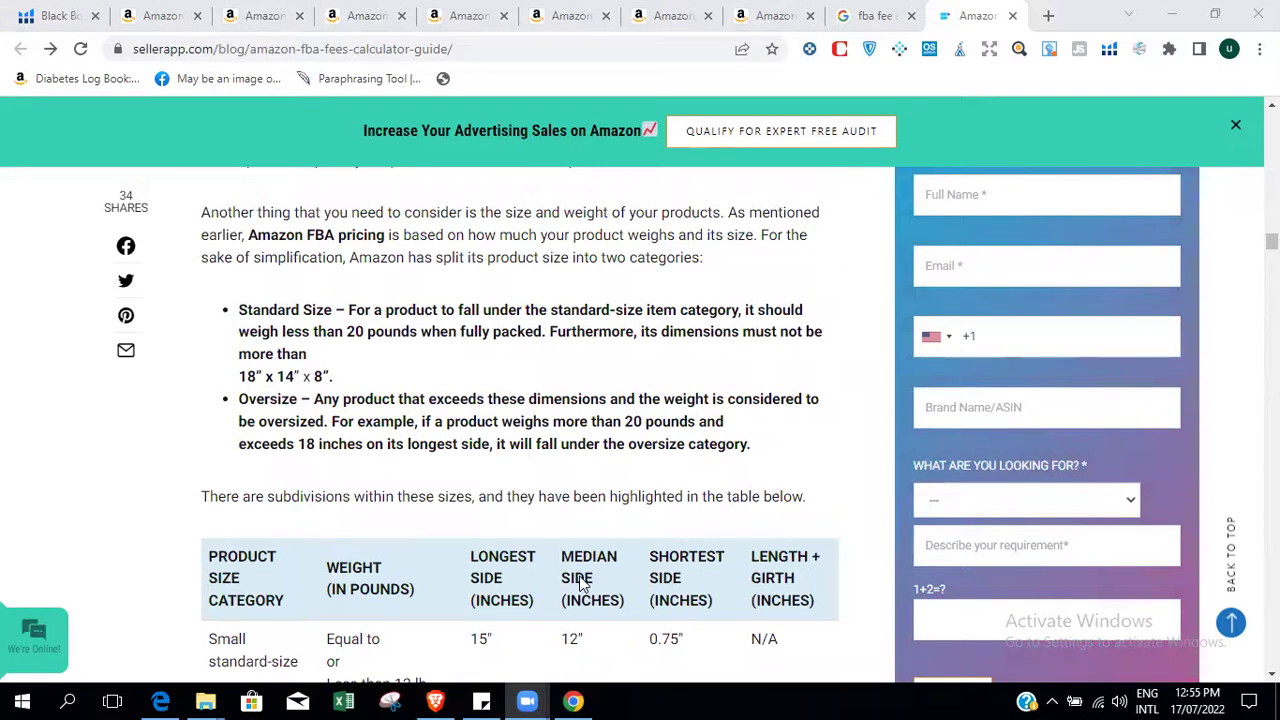
scroll(640, 430, up, 1)
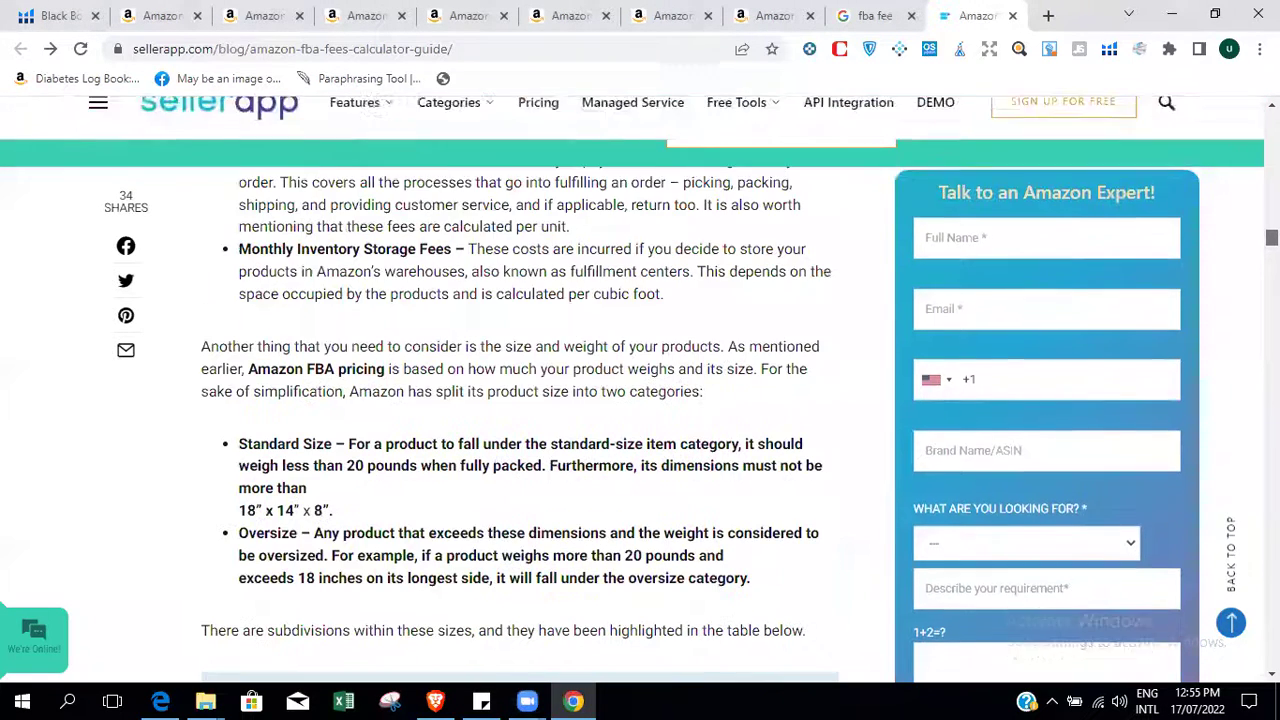
scroll(520, 420, down, 2)
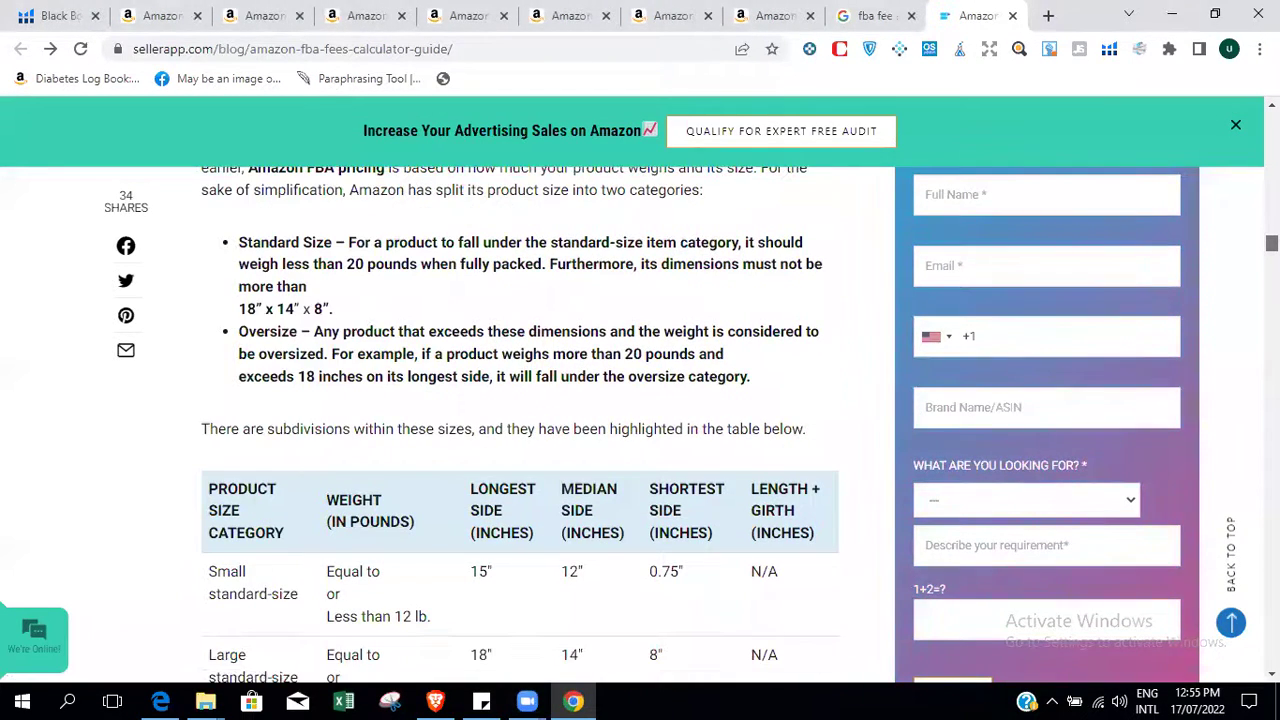
scroll(640, 430, up, 1)
scroll(640, 430, down, 1)
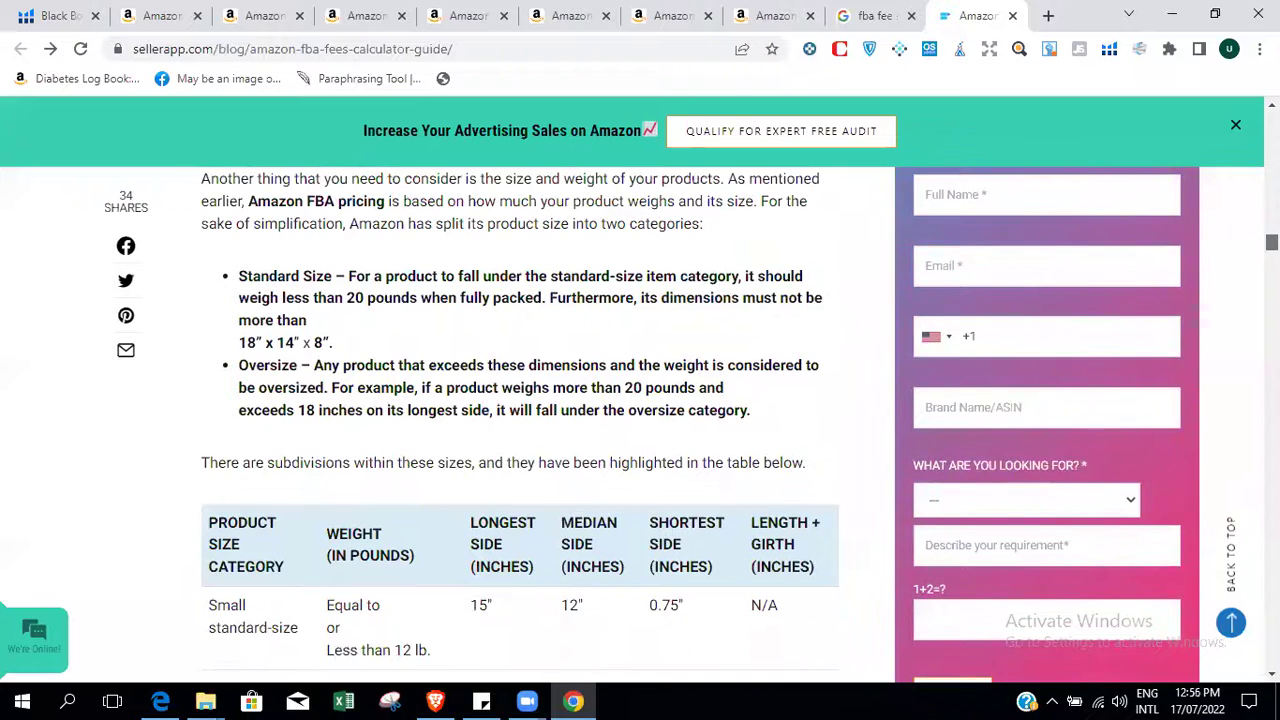
scroll(640, 430, down, 1)
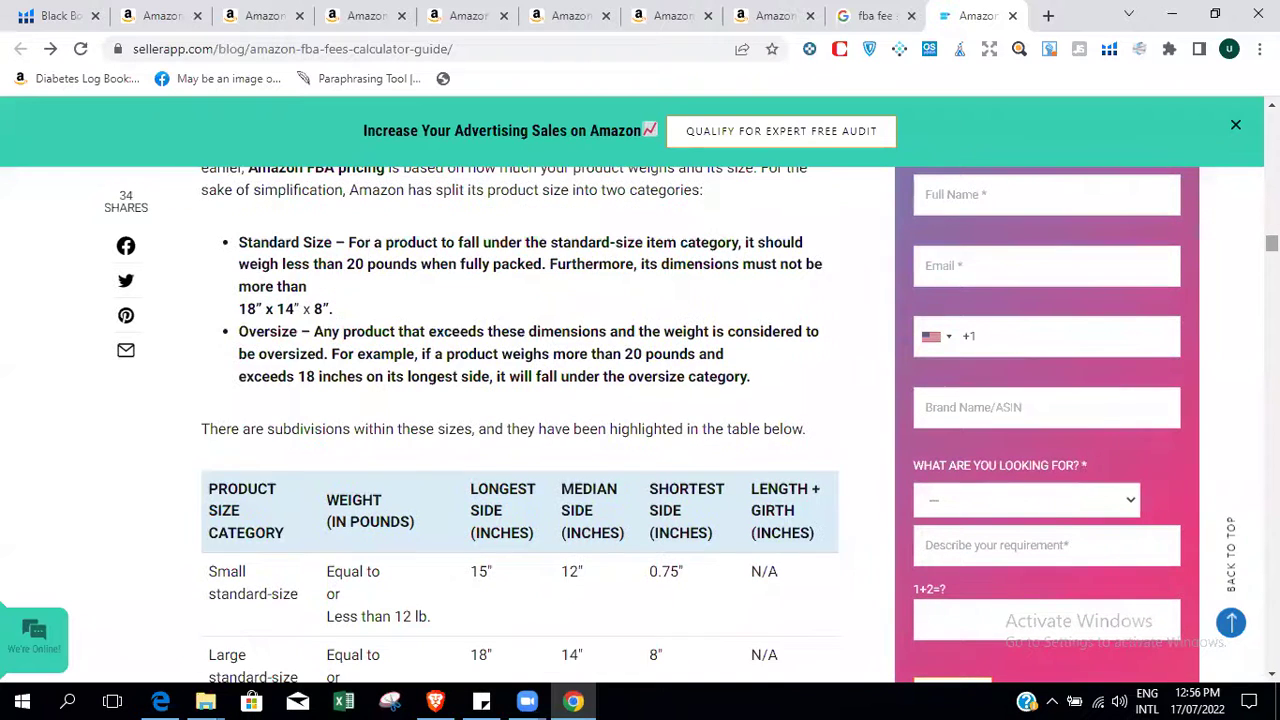
Review the Shipping Size Tier options in Helium 10 Black Box and close their list.
click(60, 14)
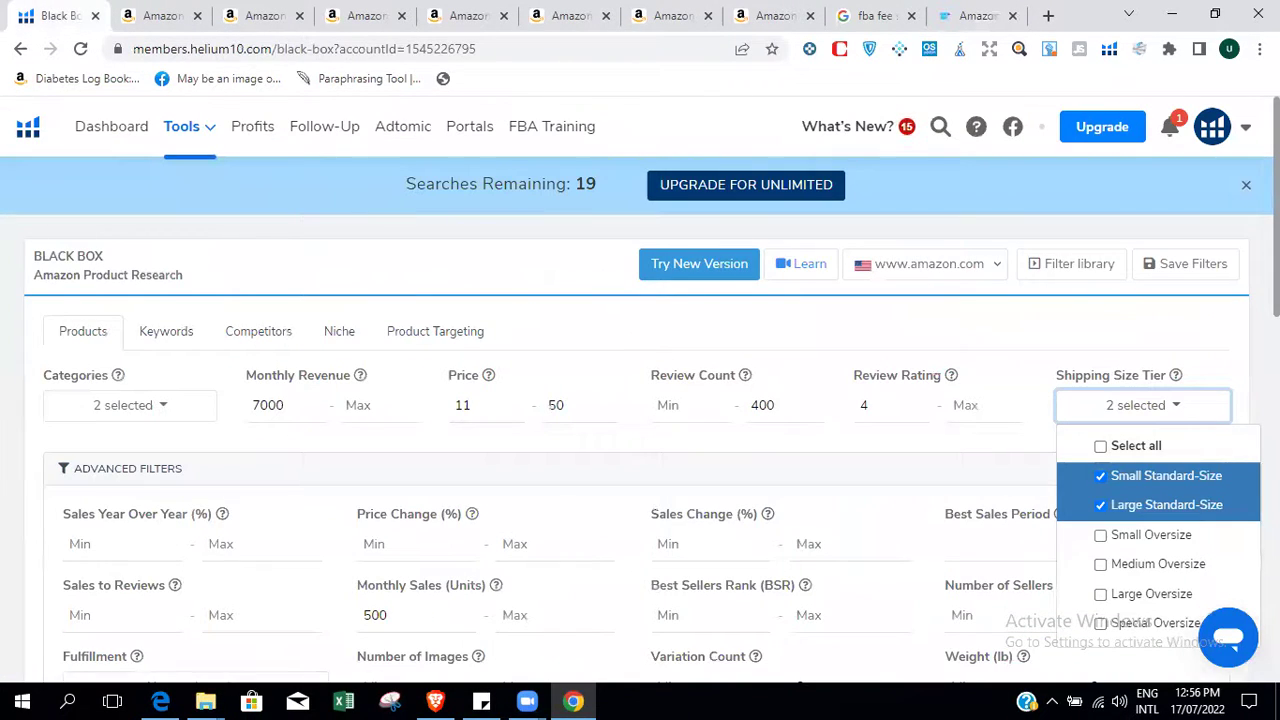
scroll(640, 390, down, 2)
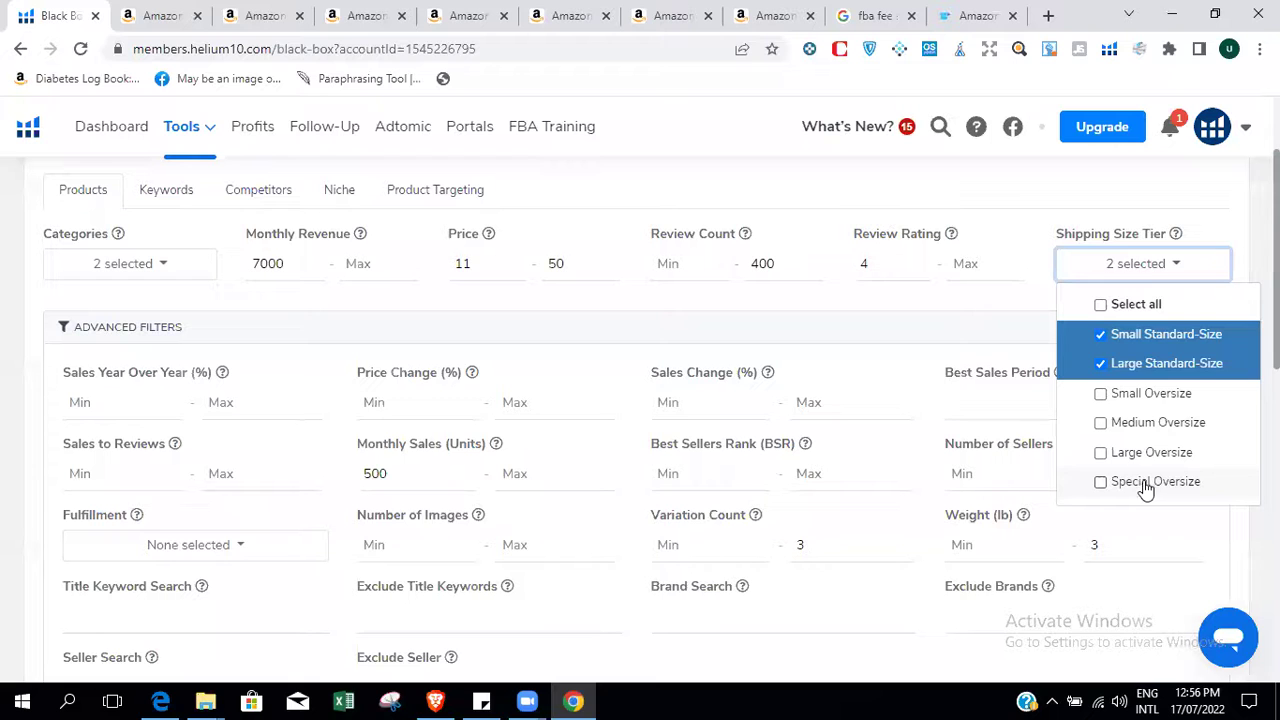
click(1014, 236)
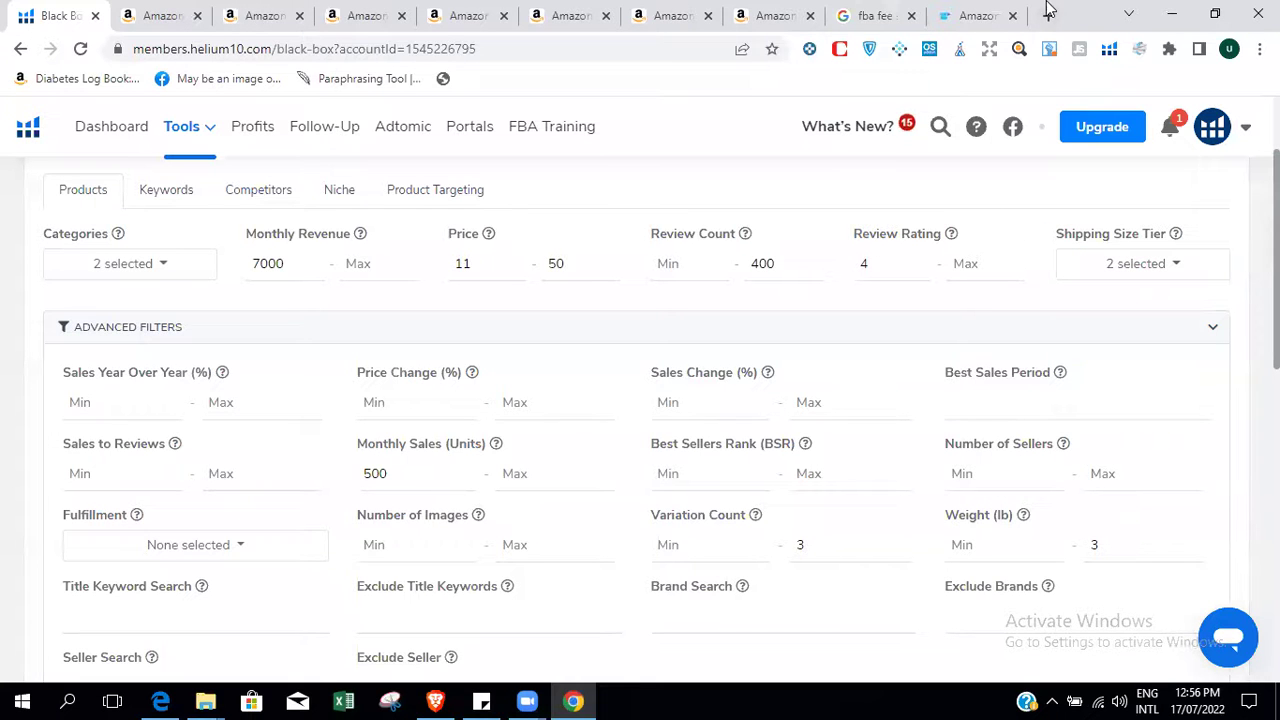
Go back to the FBA fees article and highlight the Standard Size limits of 20 pounds and 18" x 14" x 8".
click(964, 17)
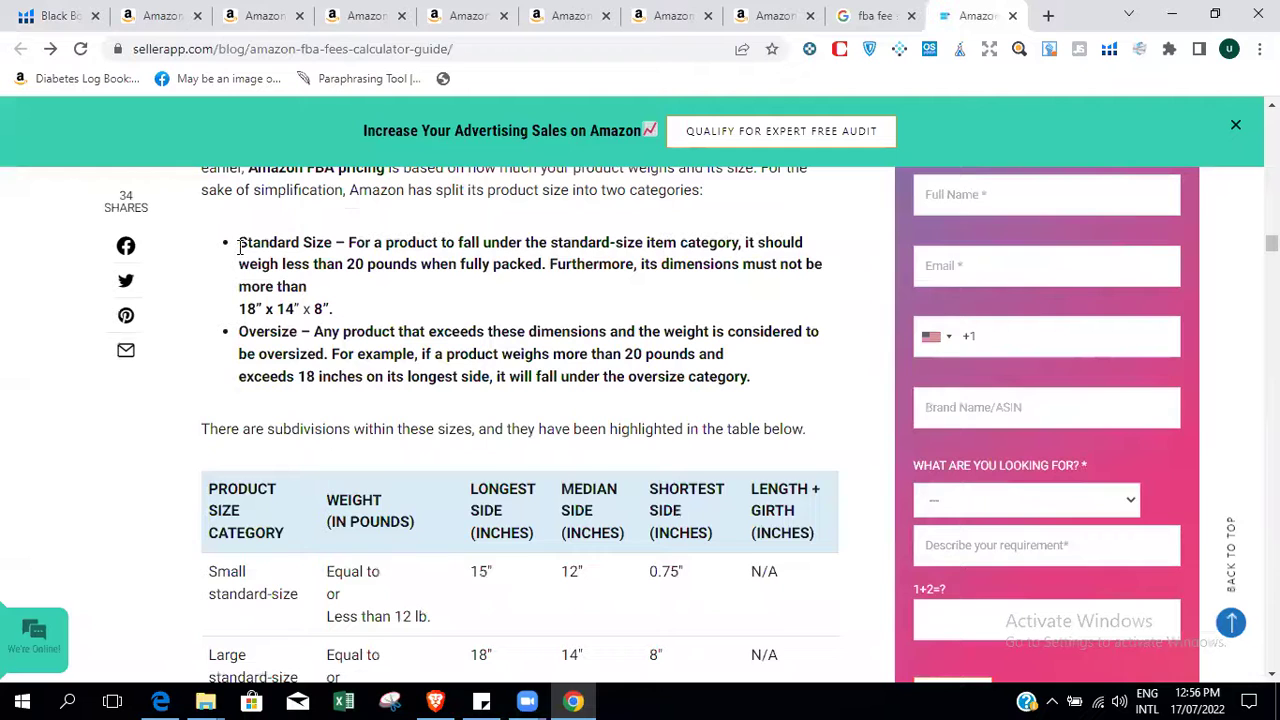
drag(240, 252, 311, 254)
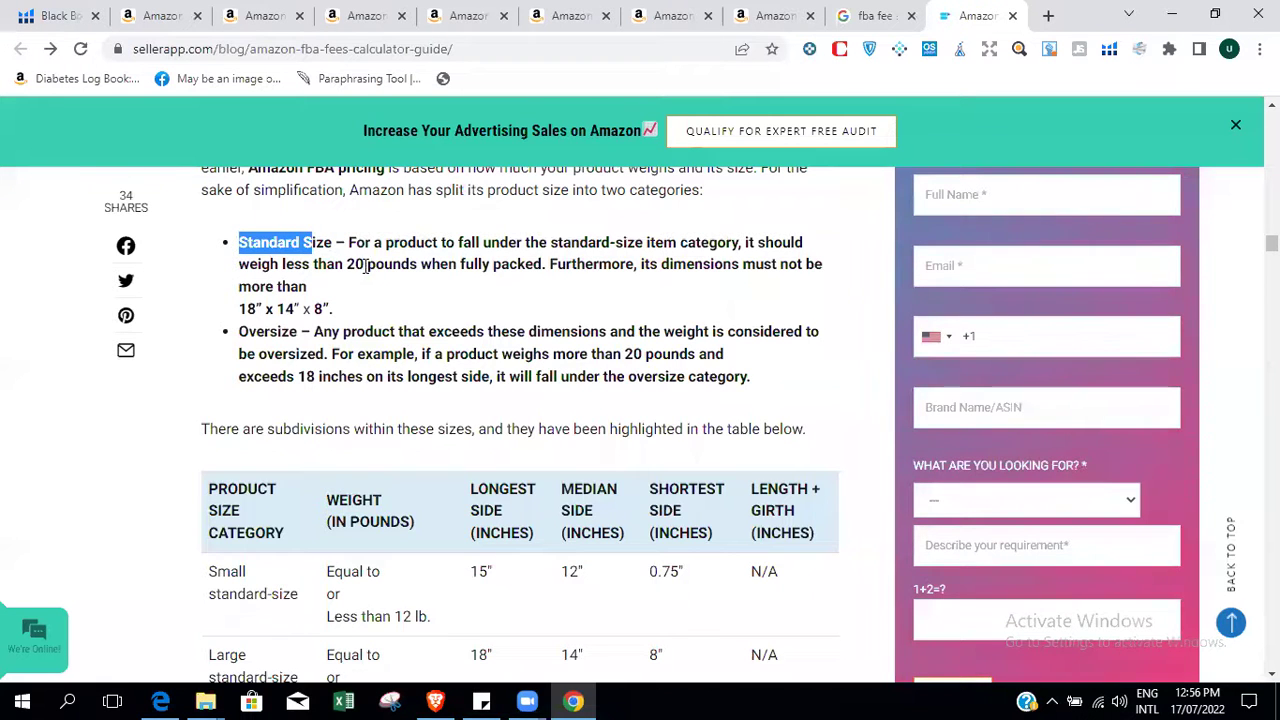
drag(348, 264, 400, 266)
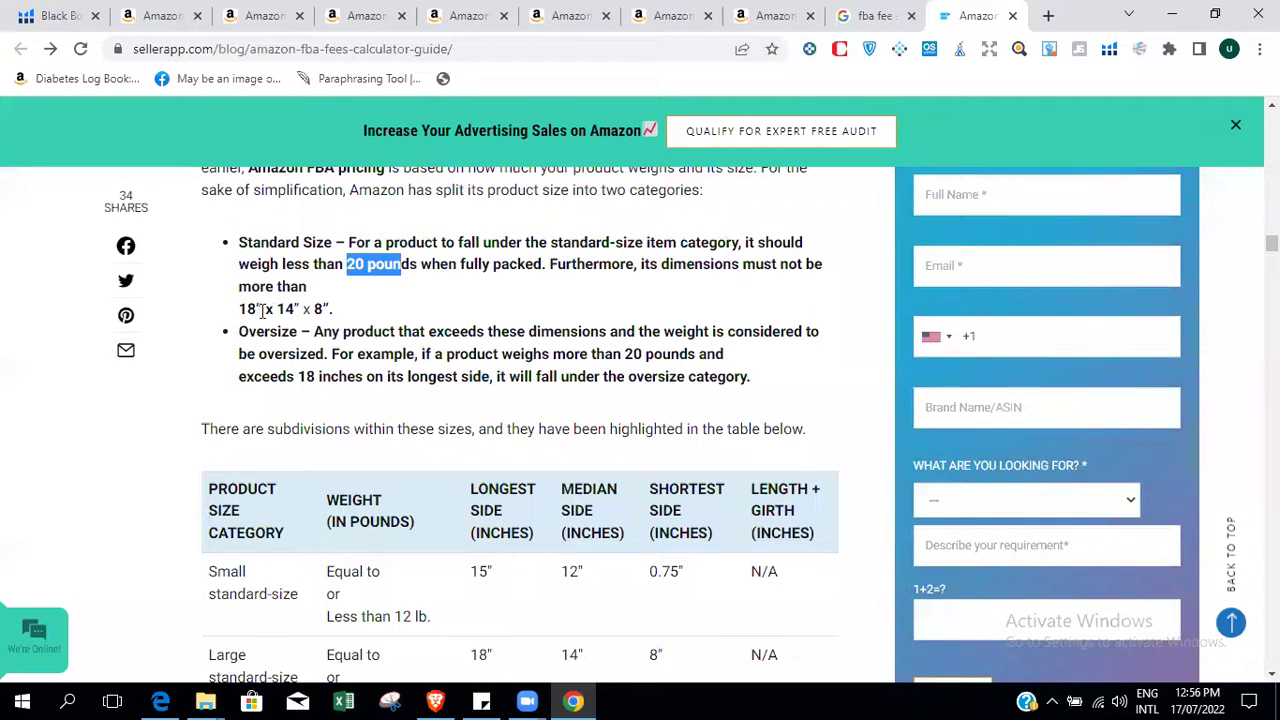
drag(240, 311, 325, 311)
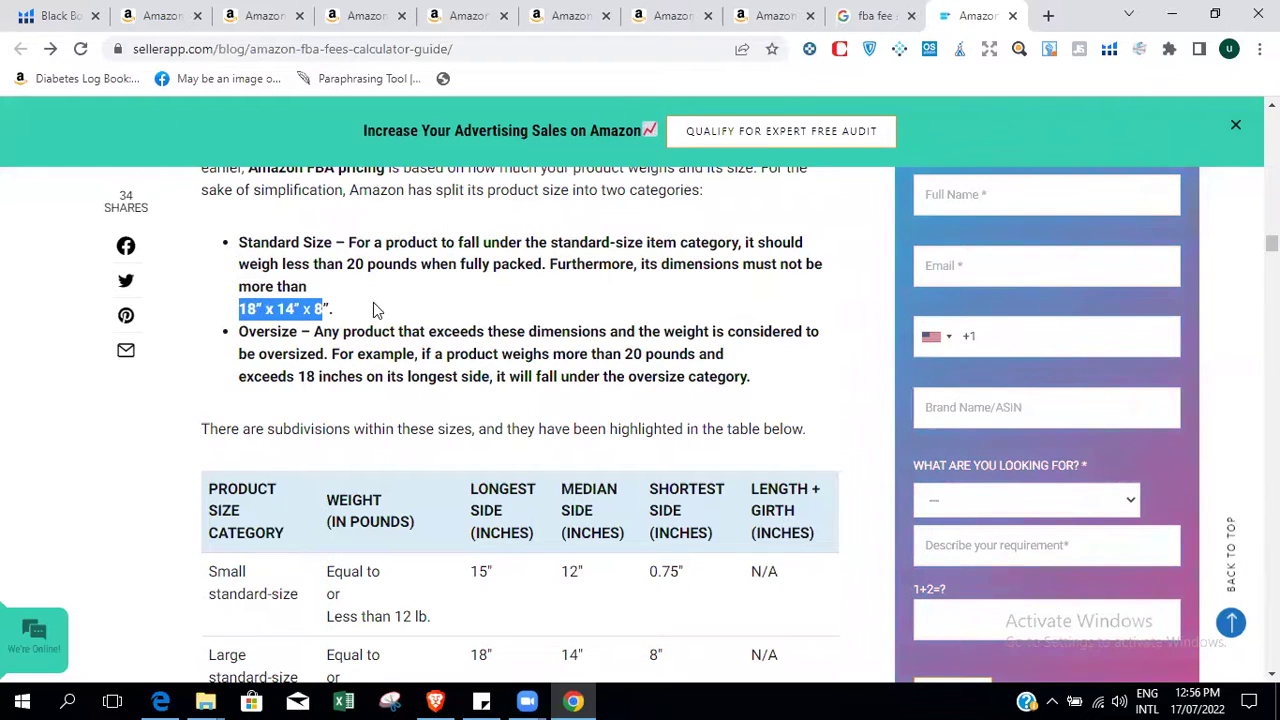
click(376, 312)
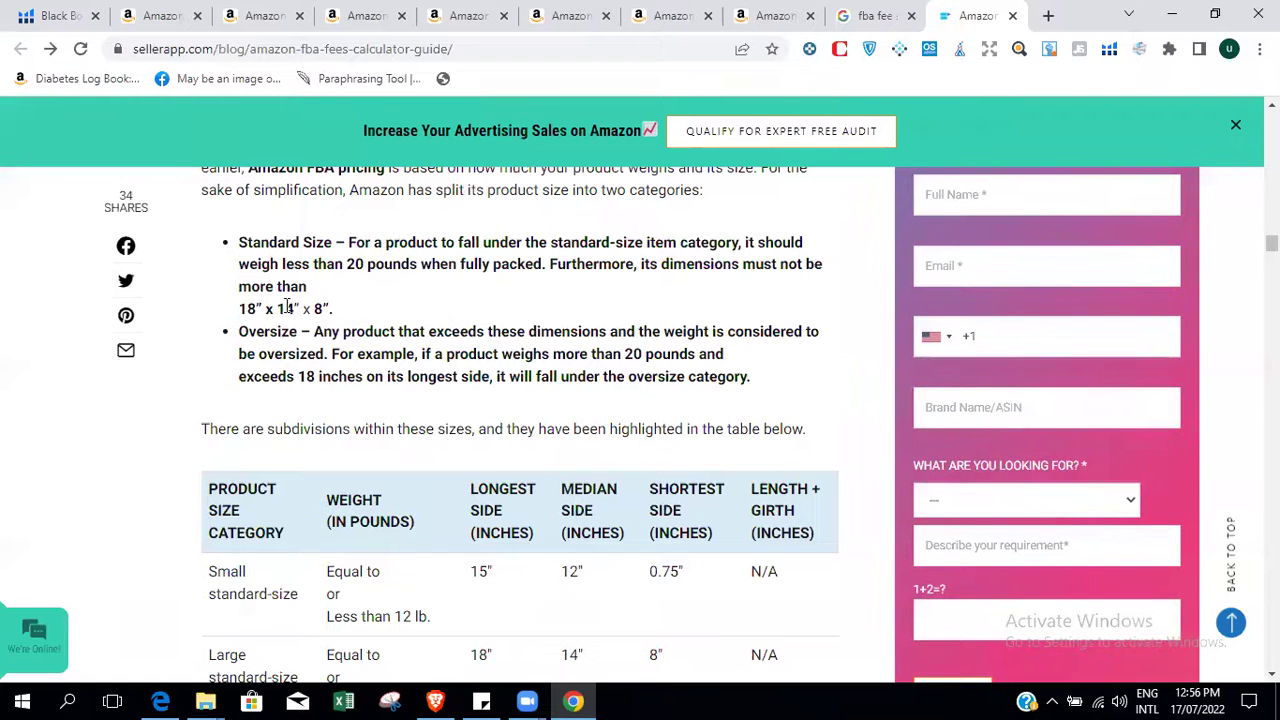
drag(239, 308, 342, 318)
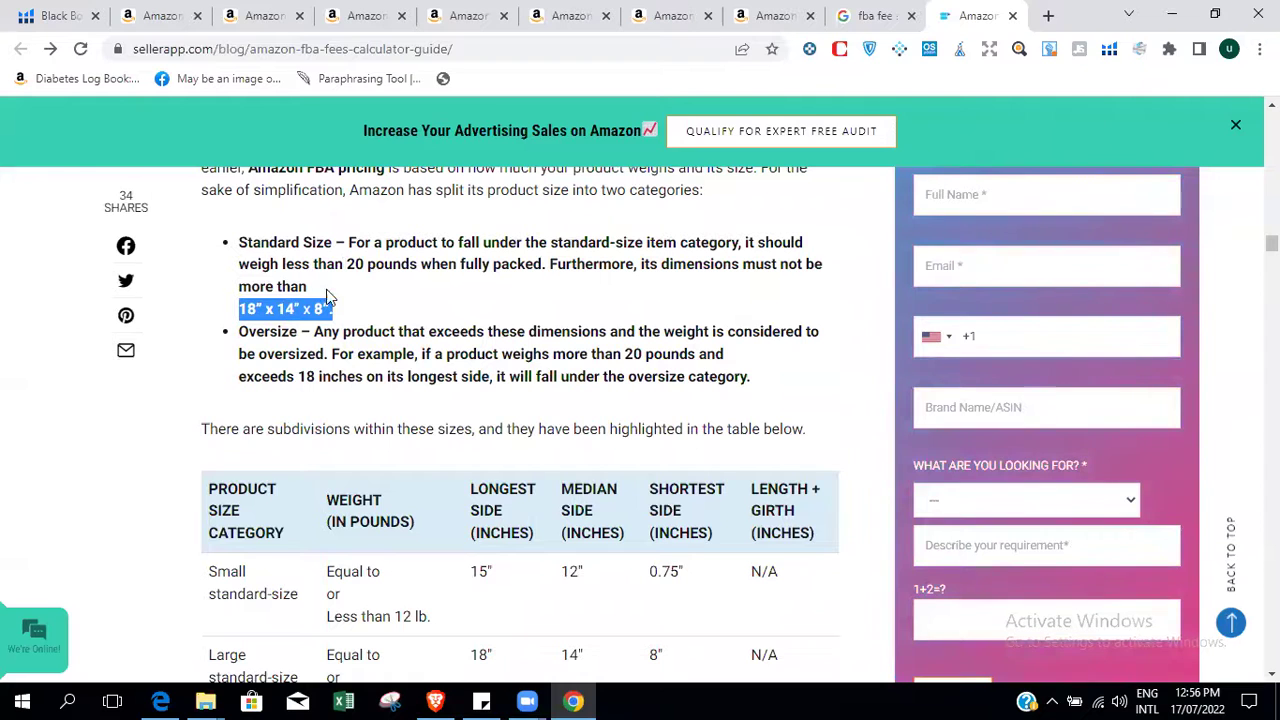
drag(349, 263, 409, 265)
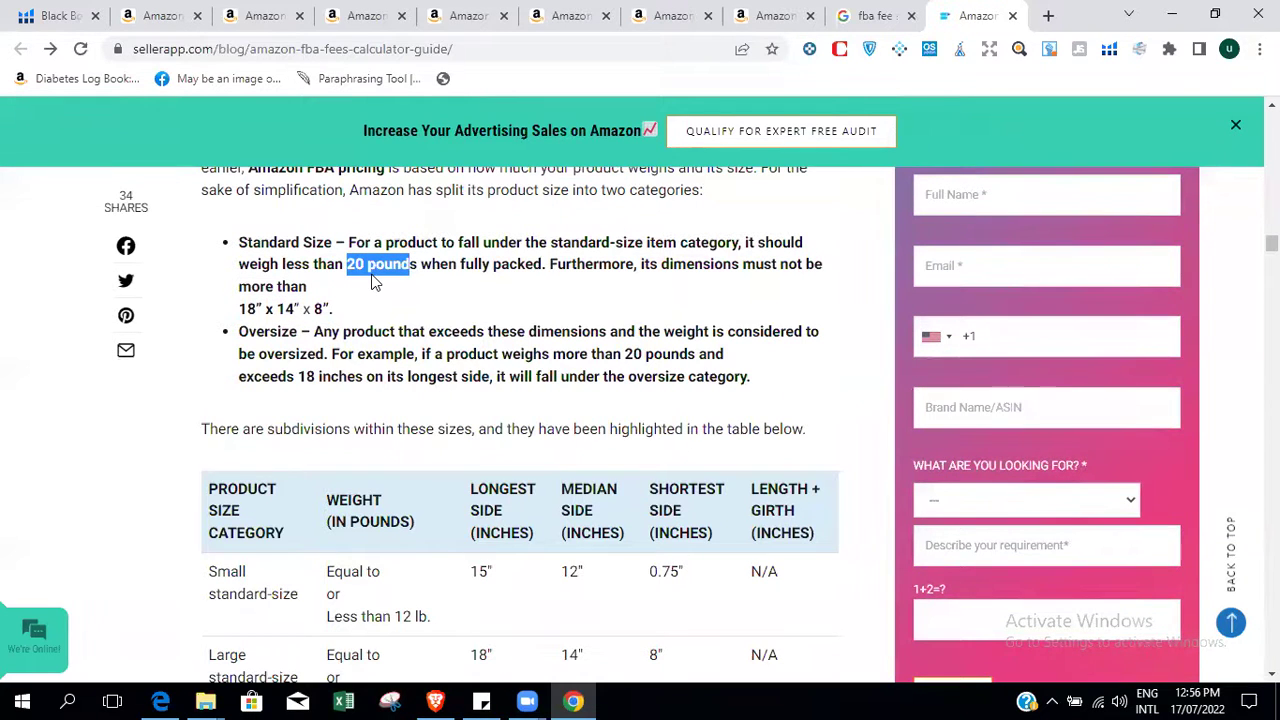
drag(238, 308, 326, 310)
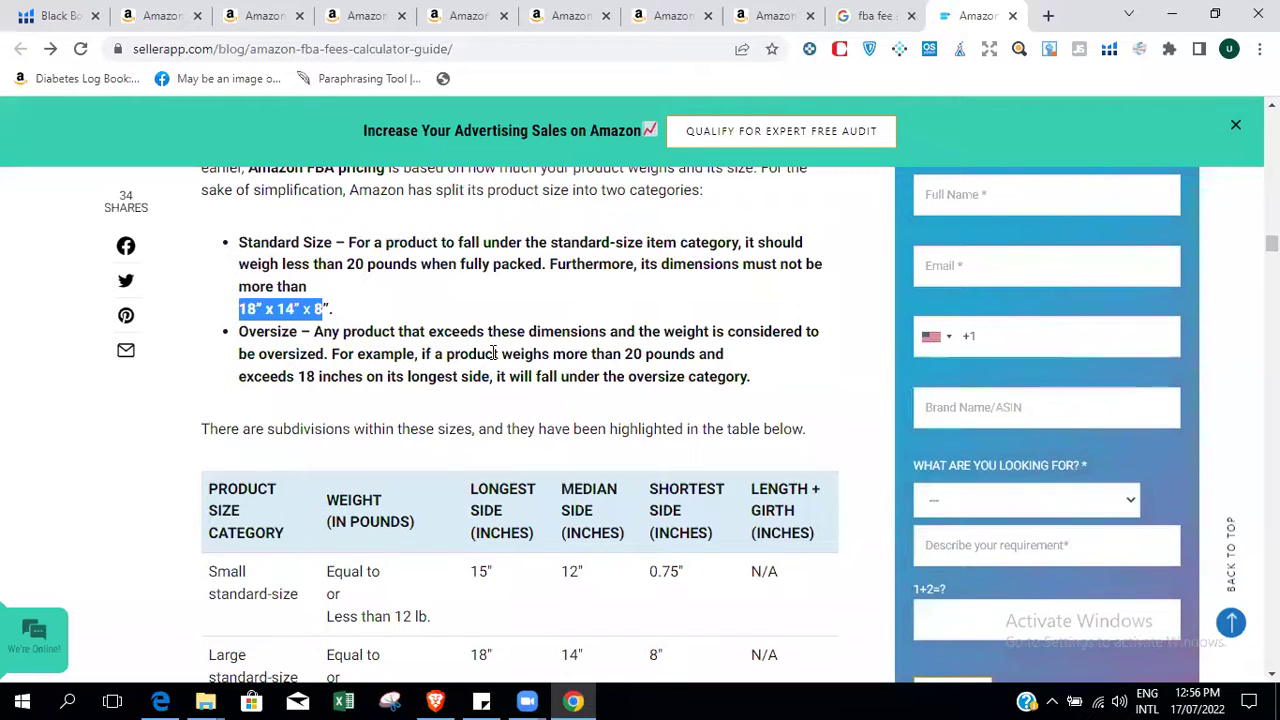
click(826, 443)
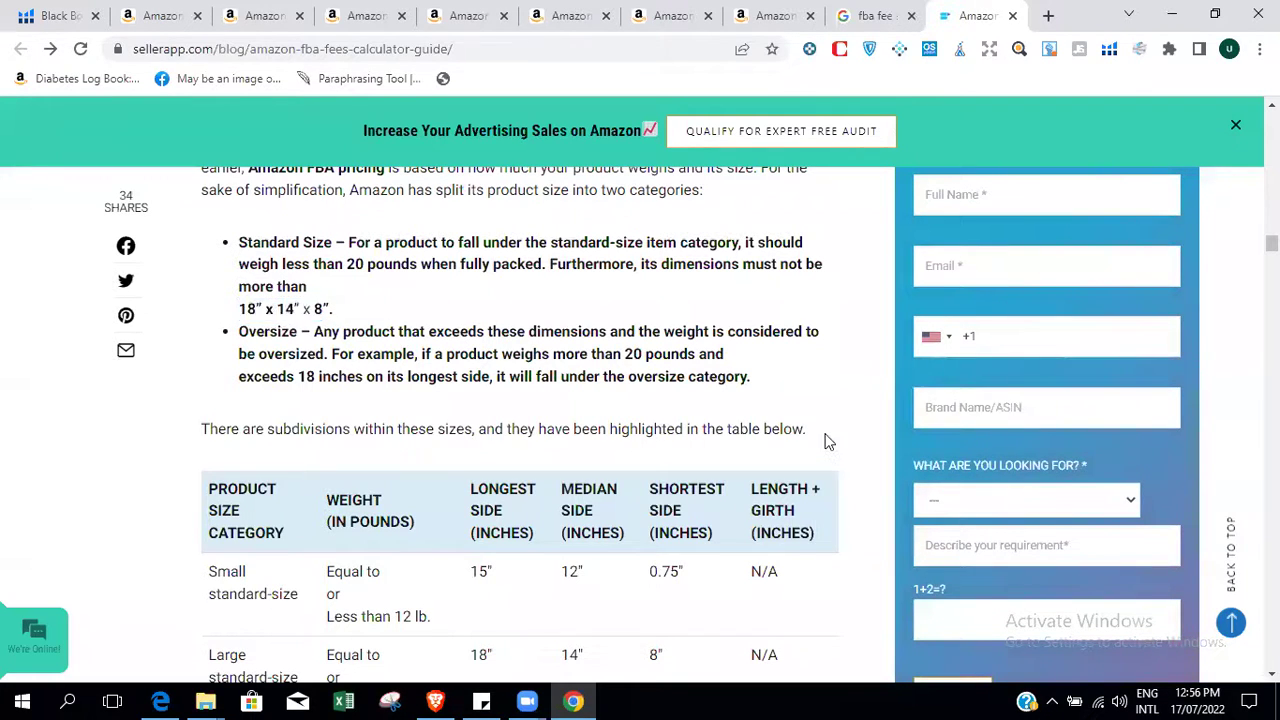
Examine the size category table, highlighting the Small standard-size row's weight limit and its longest, median and shortest sides.
scroll(770, 418, down, 1)
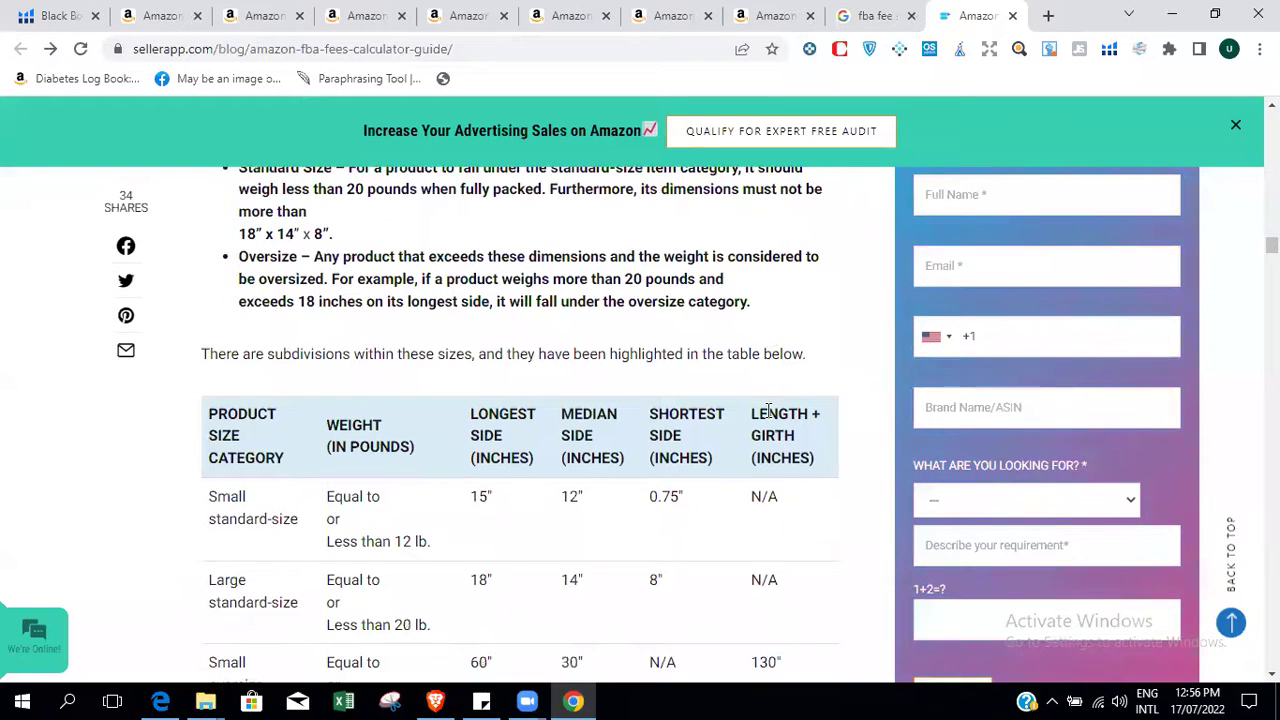
scroll(768, 408, down, 1)
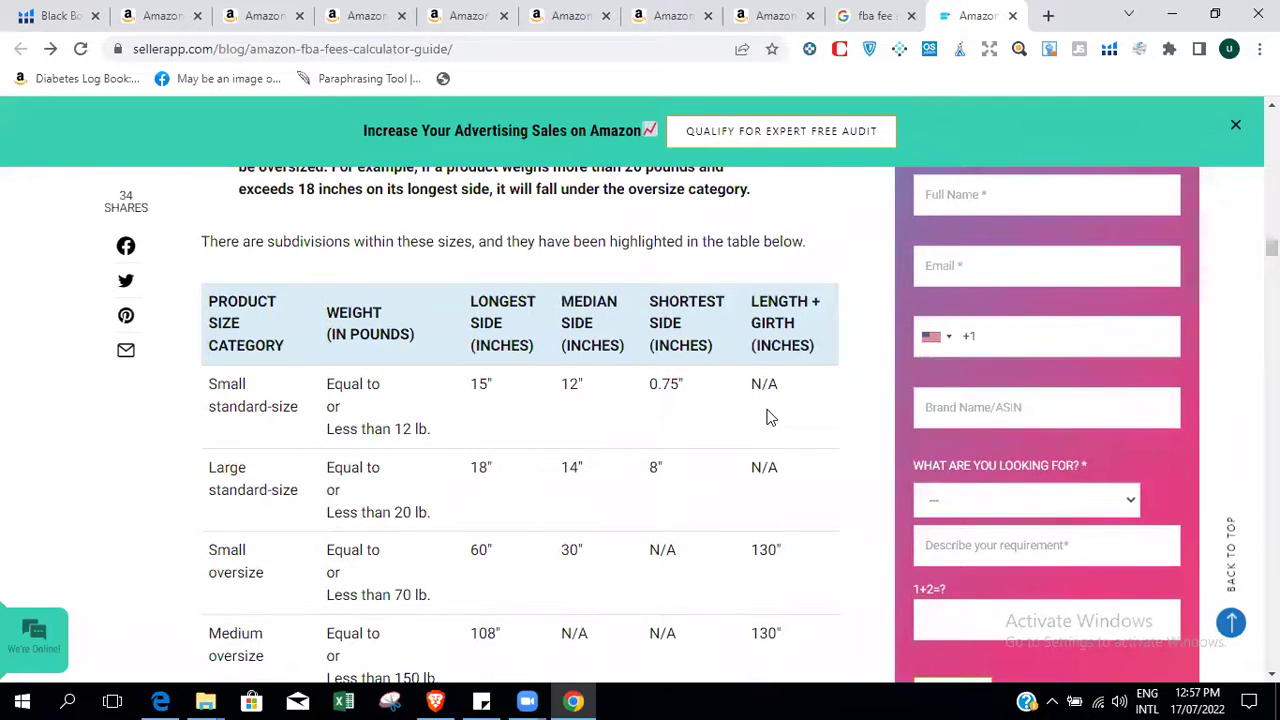
scroll(768, 418, down, 1)
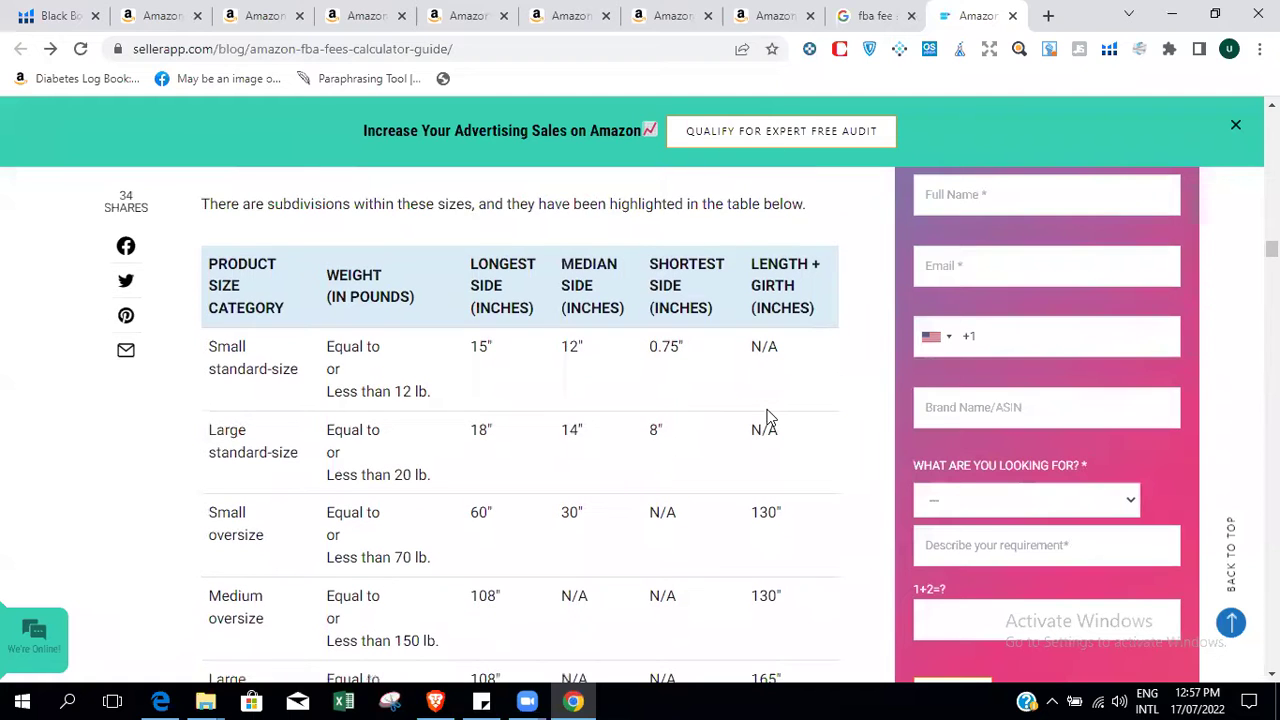
drag(205, 360, 303, 378)
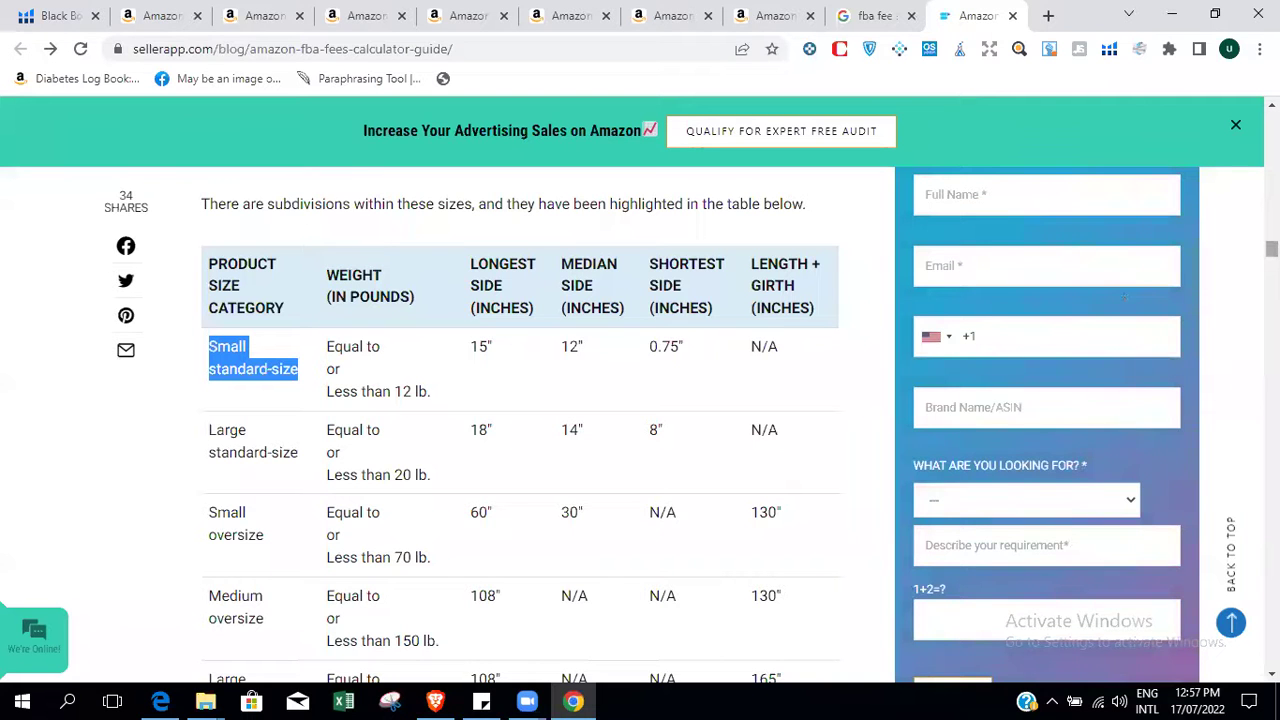
scroll(520, 400, up, 2)
scroll(520, 400, down, 1)
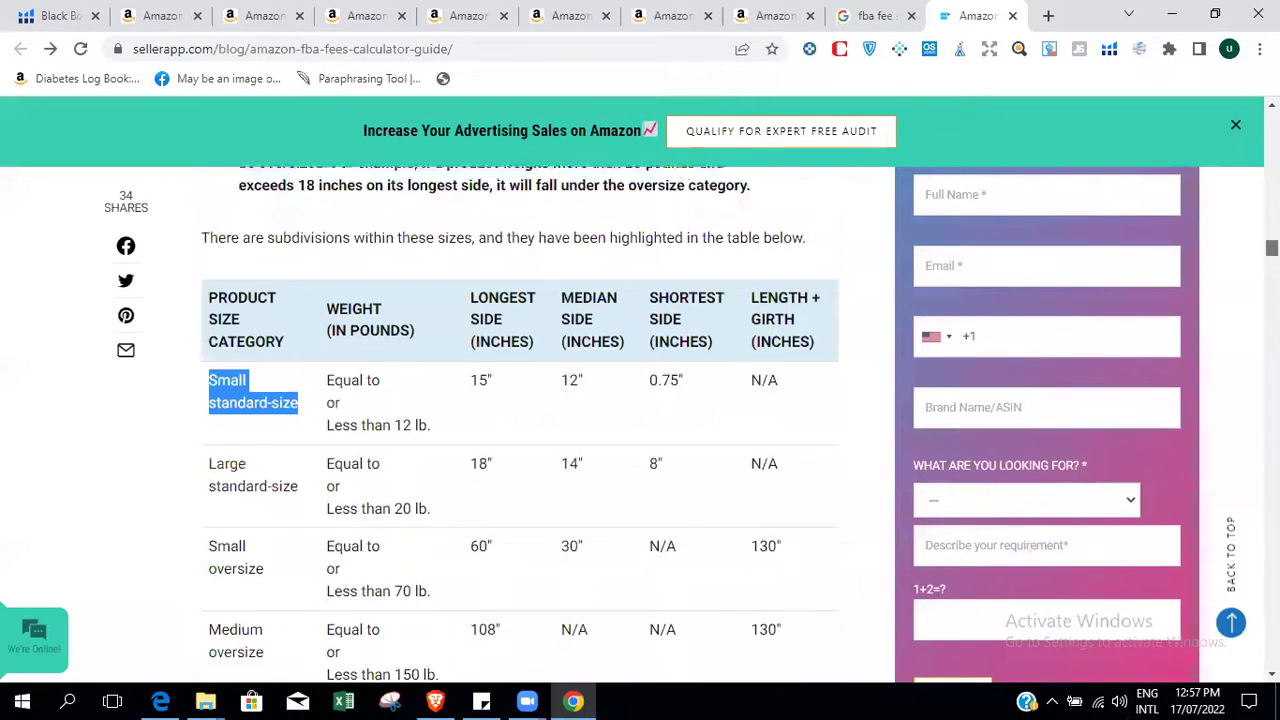
scroll(477, 371, up, 1)
drag(472, 418, 500, 420)
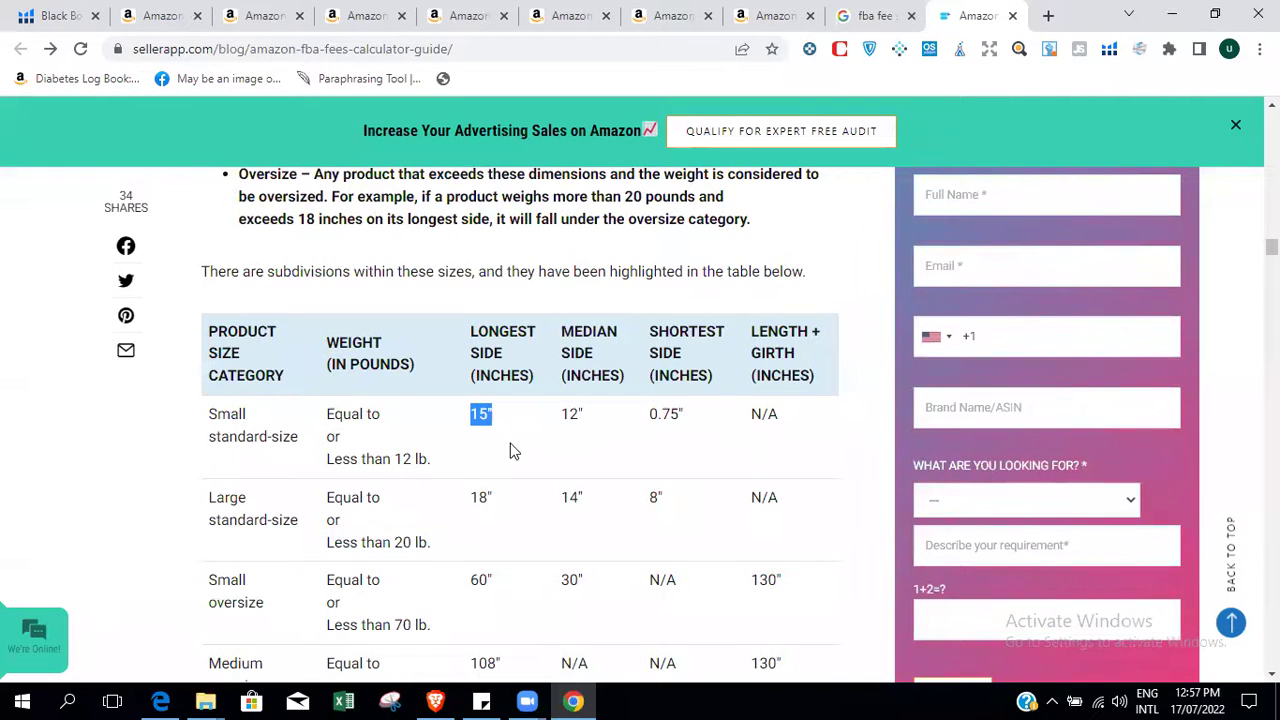
drag(396, 458, 426, 456)
drag(470, 414, 688, 420)
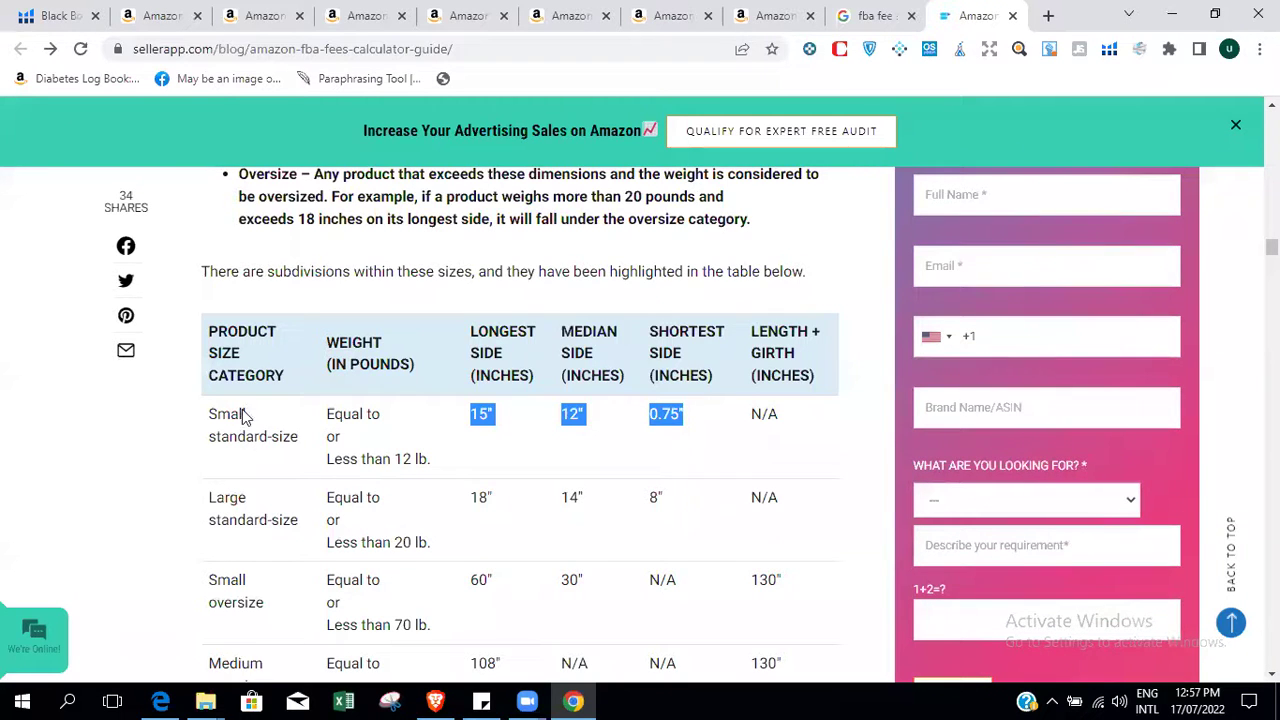
drag(209, 414, 682, 434)
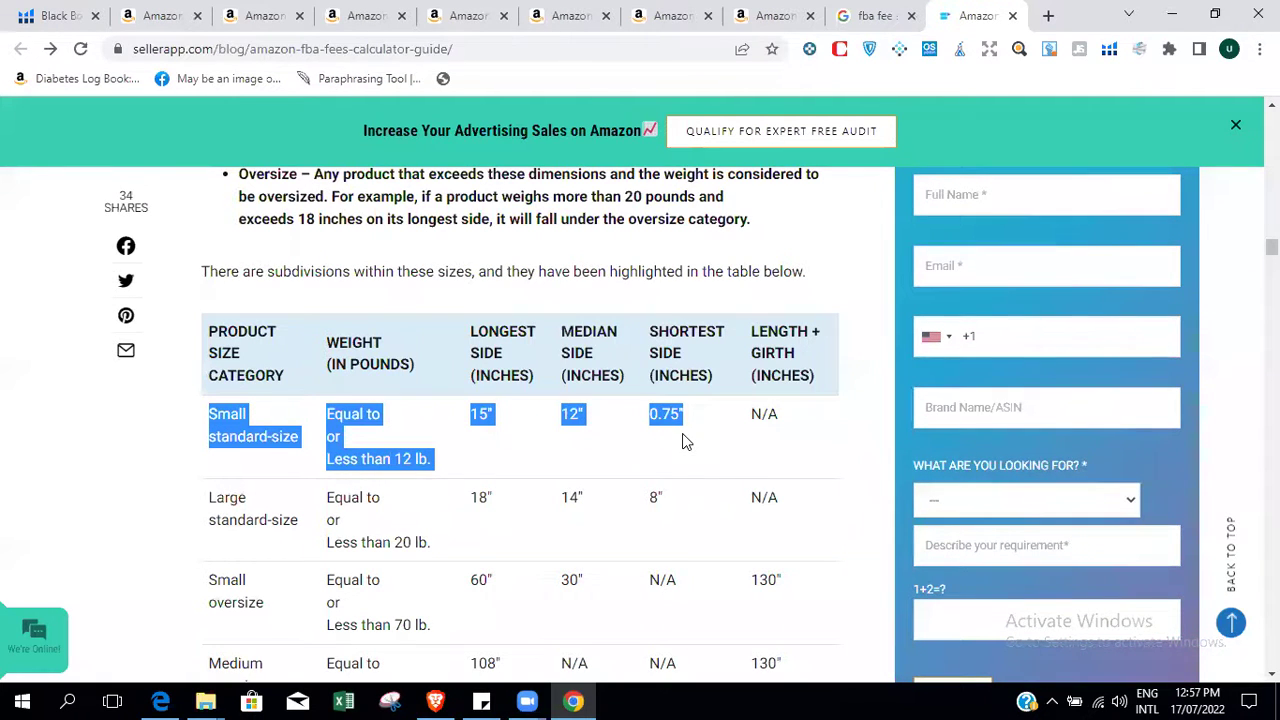
click(532, 457)
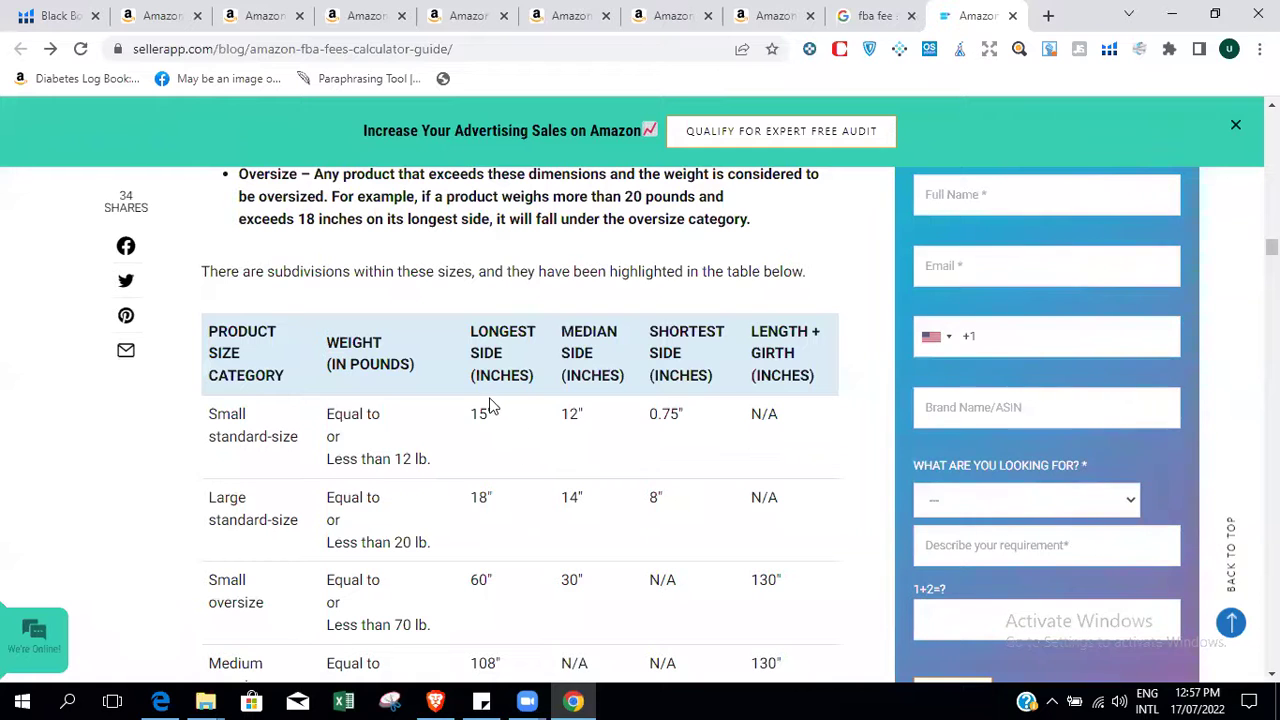
Highlight the Small standard-size row's dimensions and 12 lb limit, and check the maximum weight filter in Helium 10 Black Box.
drag(474, 410, 664, 419)
drag(396, 458, 440, 467)
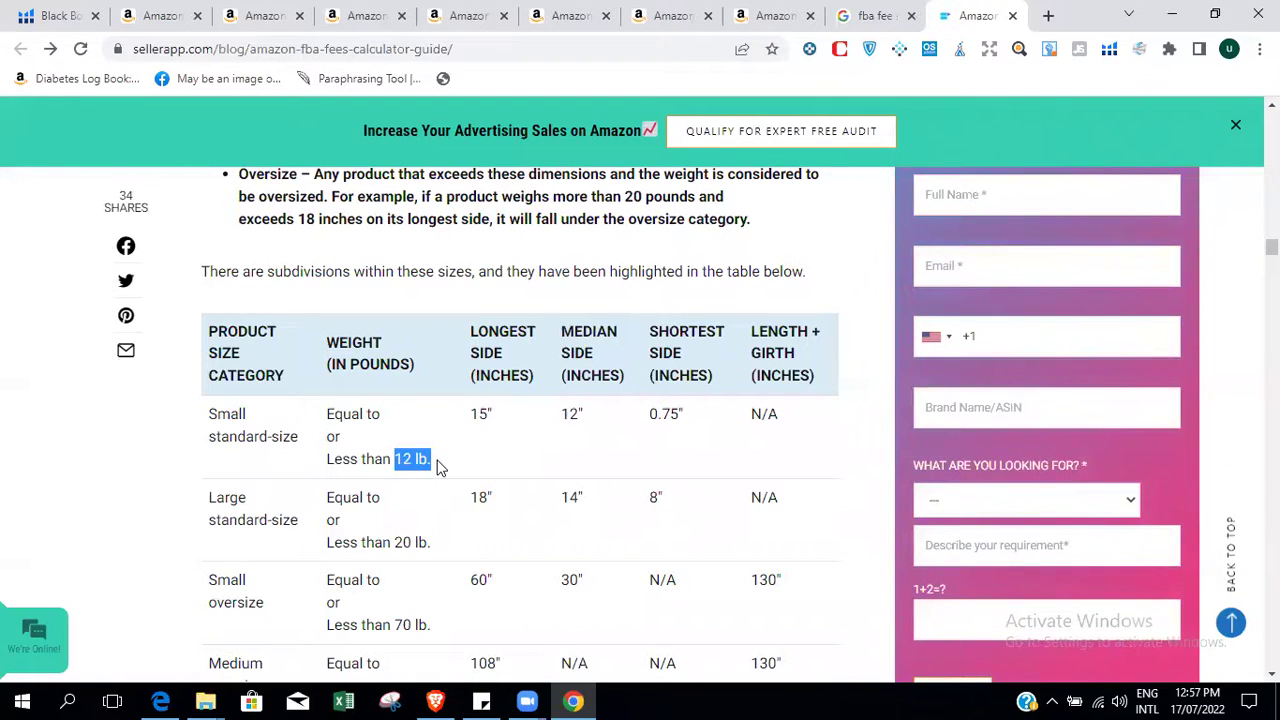
click(52, 15)
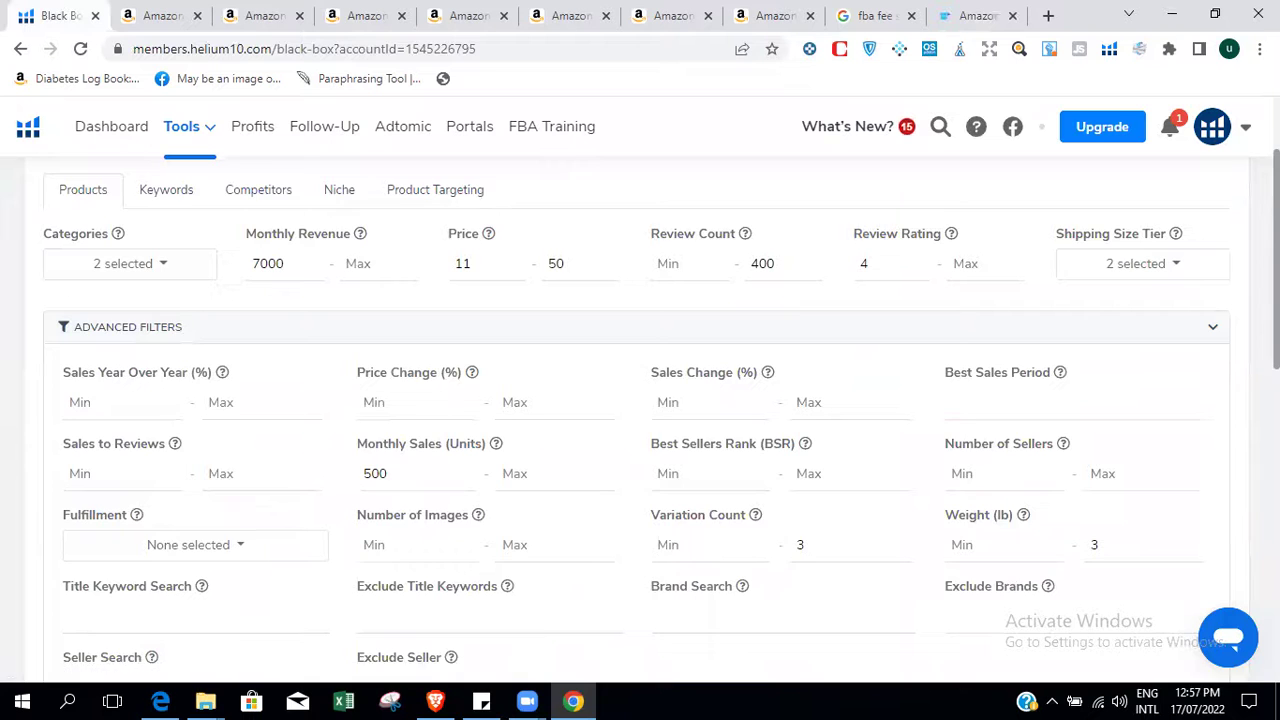
scroll(1220, 405, down, 2)
click(1107, 381)
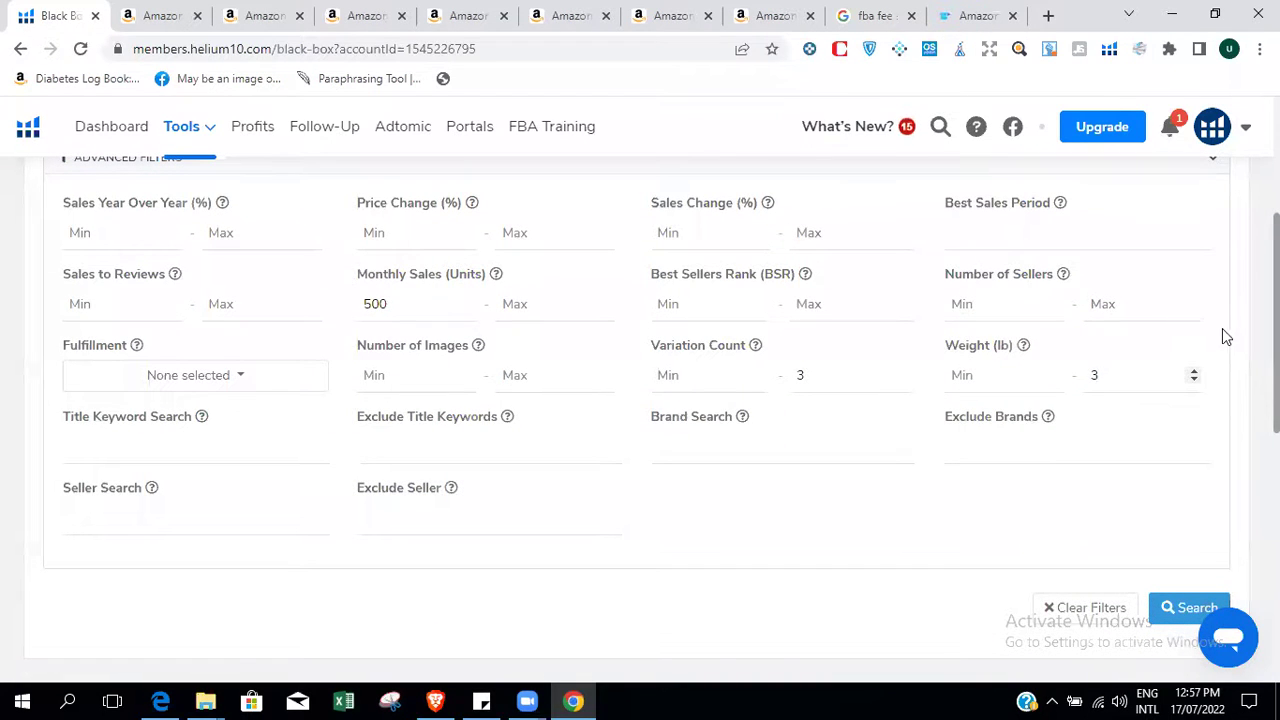
scroll(1170, 335, down, 1)
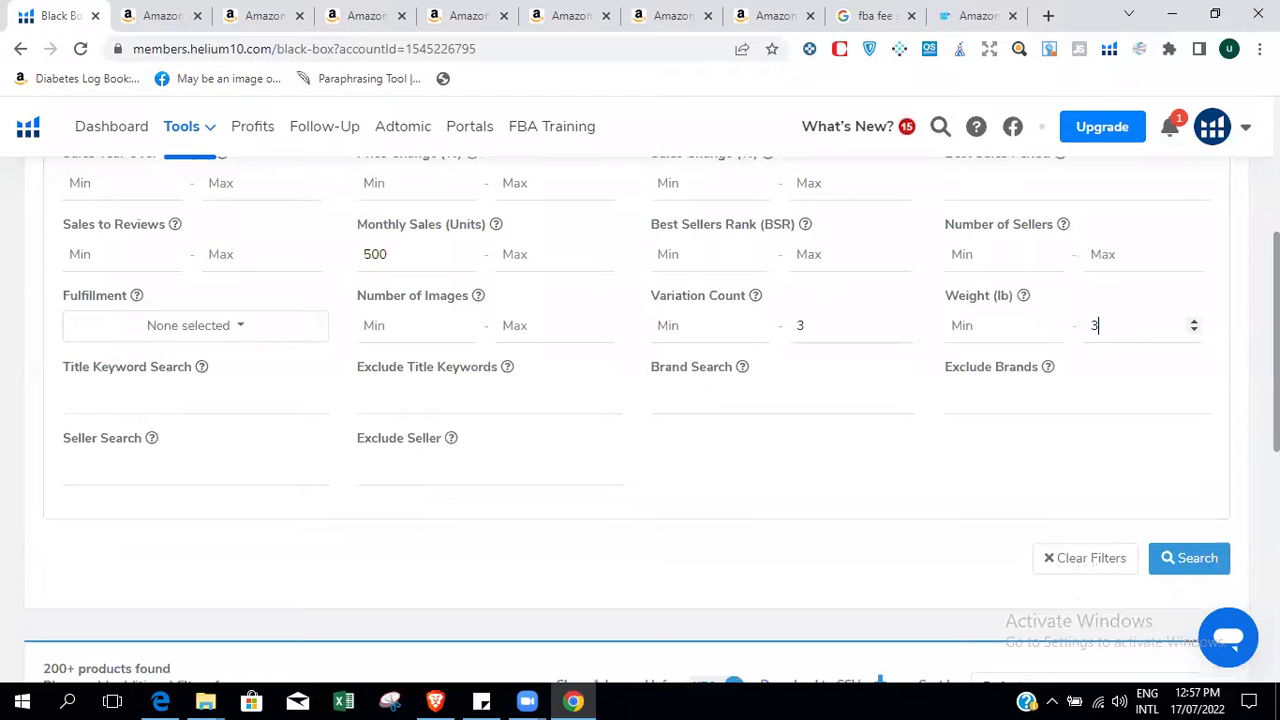
scroll(640, 400, up, 5)
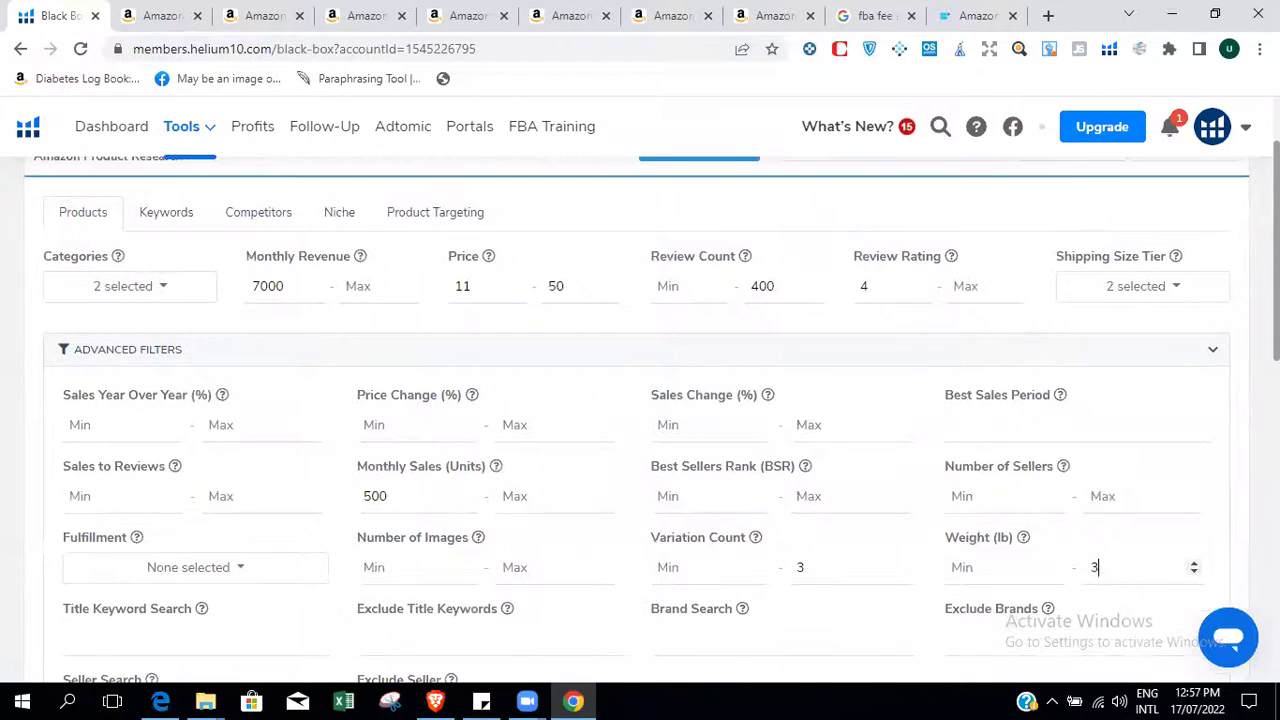
Return to the FBA fees article and highlight the Large standard-size row, including its 20 lb weight limit and 18" longest side.
click(978, 15)
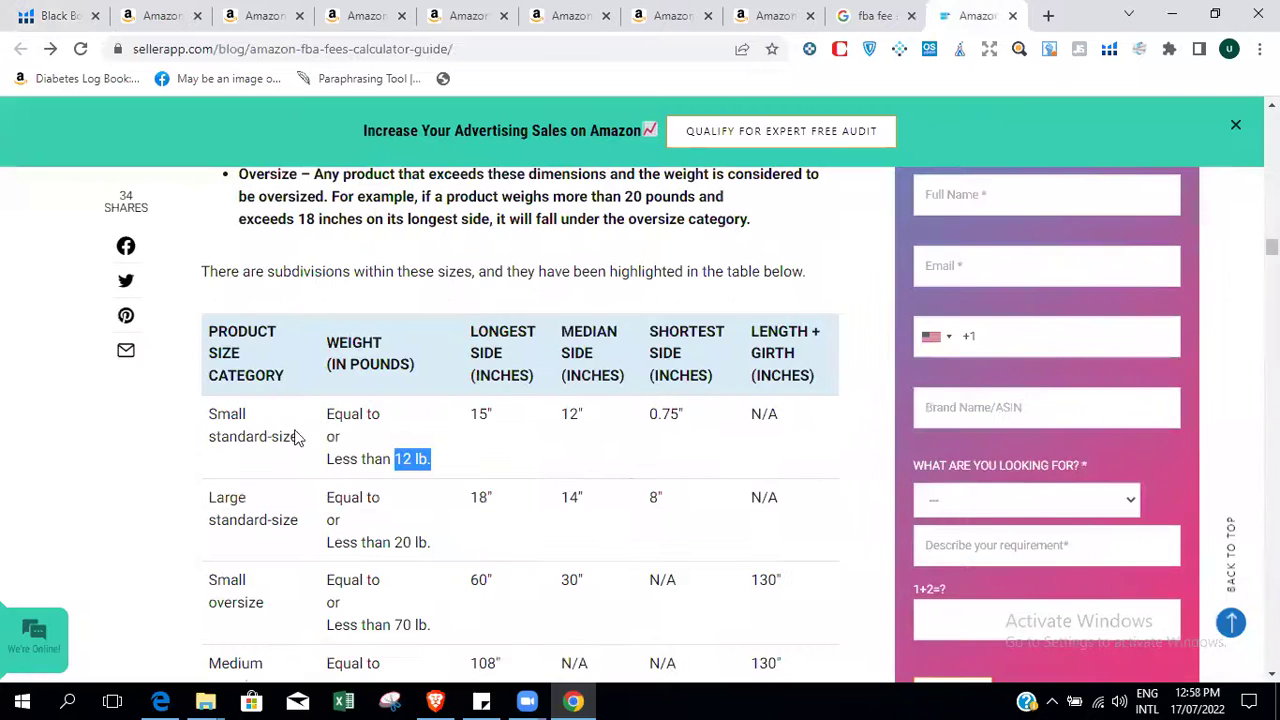
drag(206, 500, 299, 520)
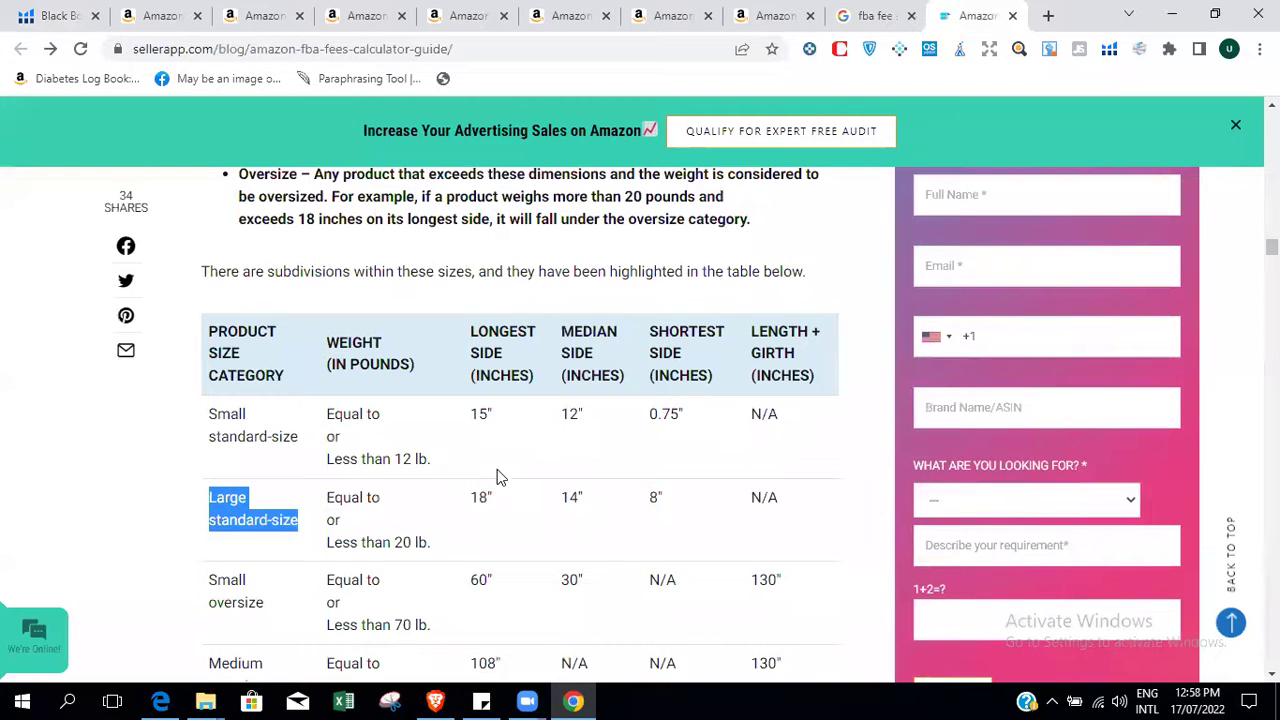
drag(467, 497, 495, 506)
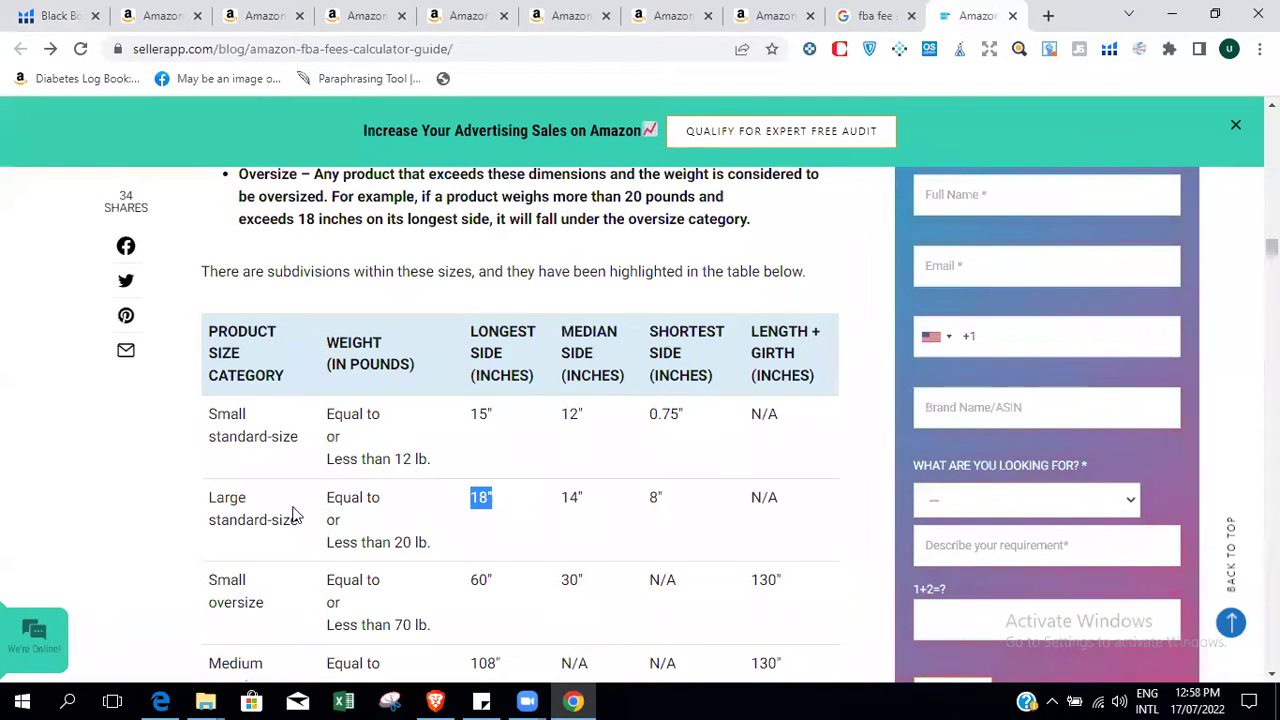
drag(203, 503, 527, 545)
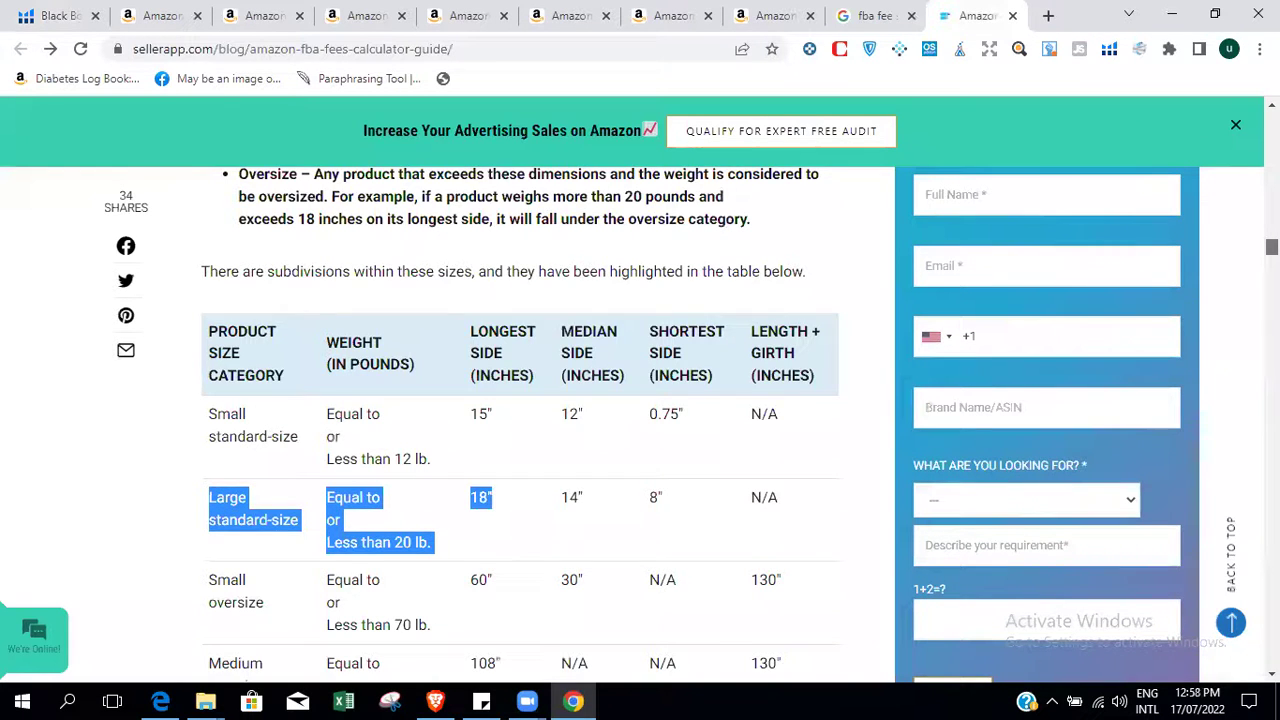
Highlight the Small oversize row's weight limit and dimensions, plus the Large oversize row's 150 lb weight limit.
scroll(1113, 424, down, 2)
scroll(565, 407, down, 1)
scroll(565, 407, up, 1)
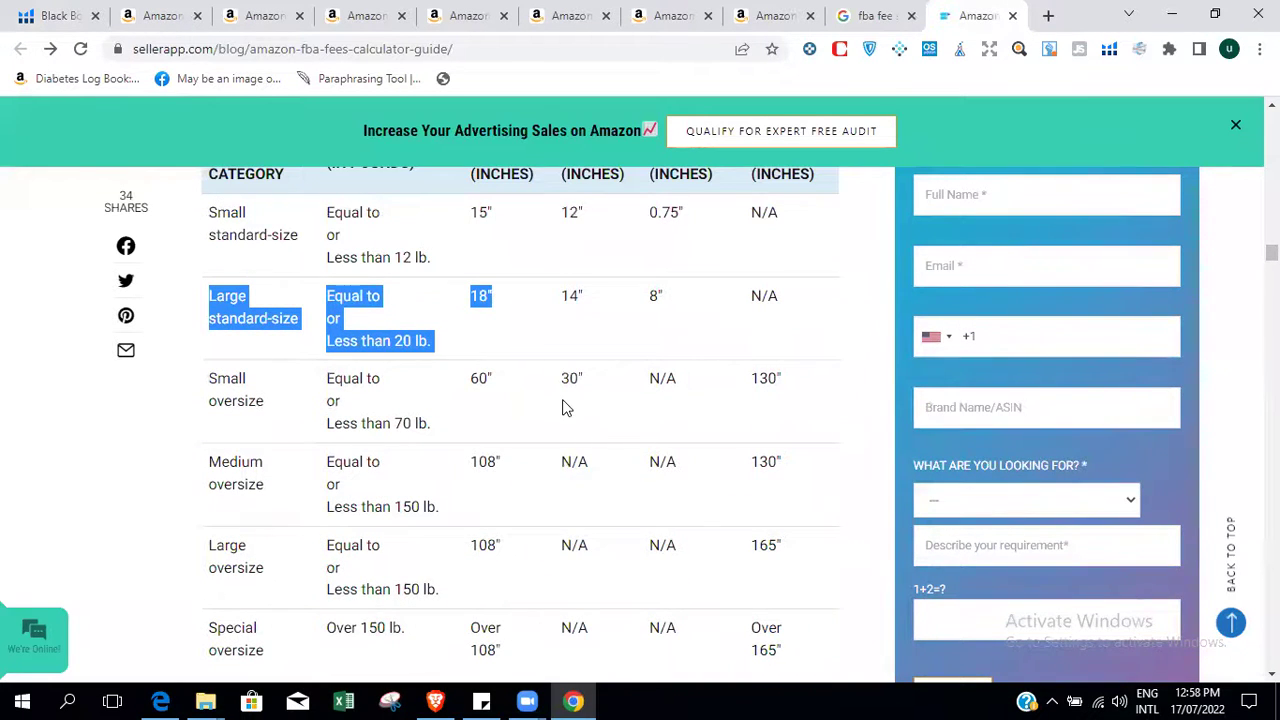
click(266, 360)
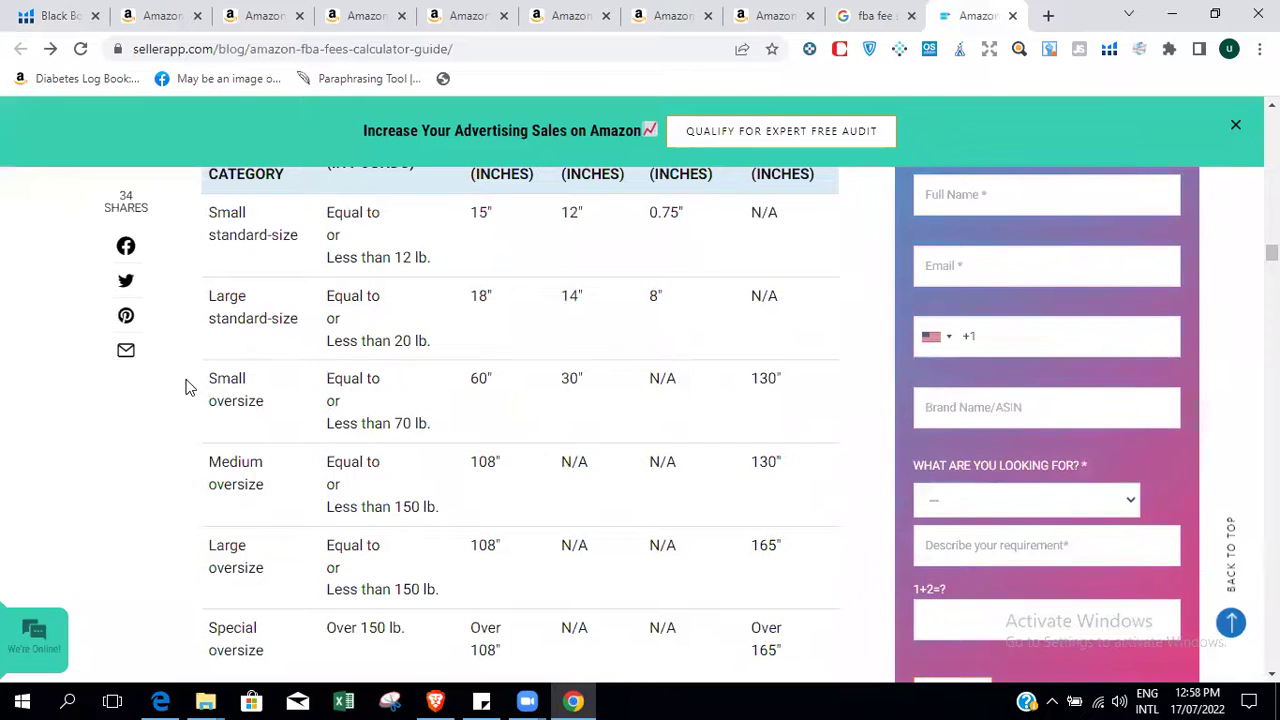
shift+click(262, 397)
click(425, 421)
drag(400, 424, 428, 423)
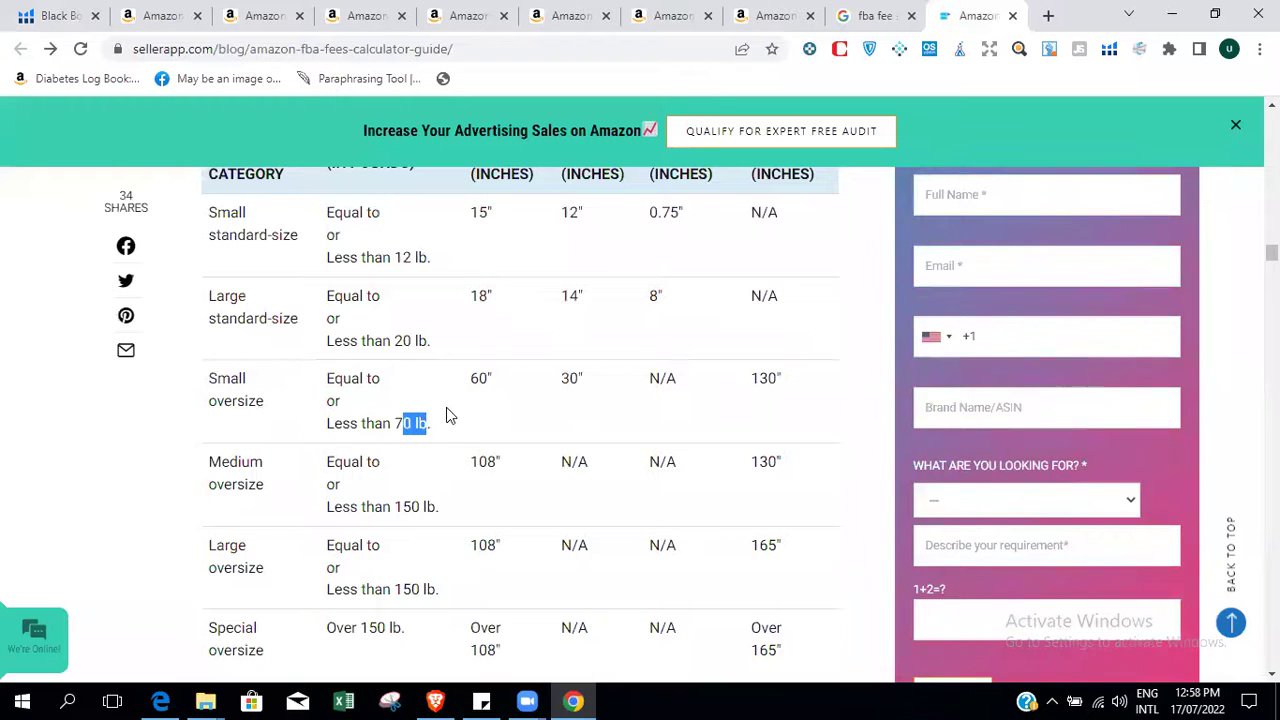
drag(473, 378, 802, 400)
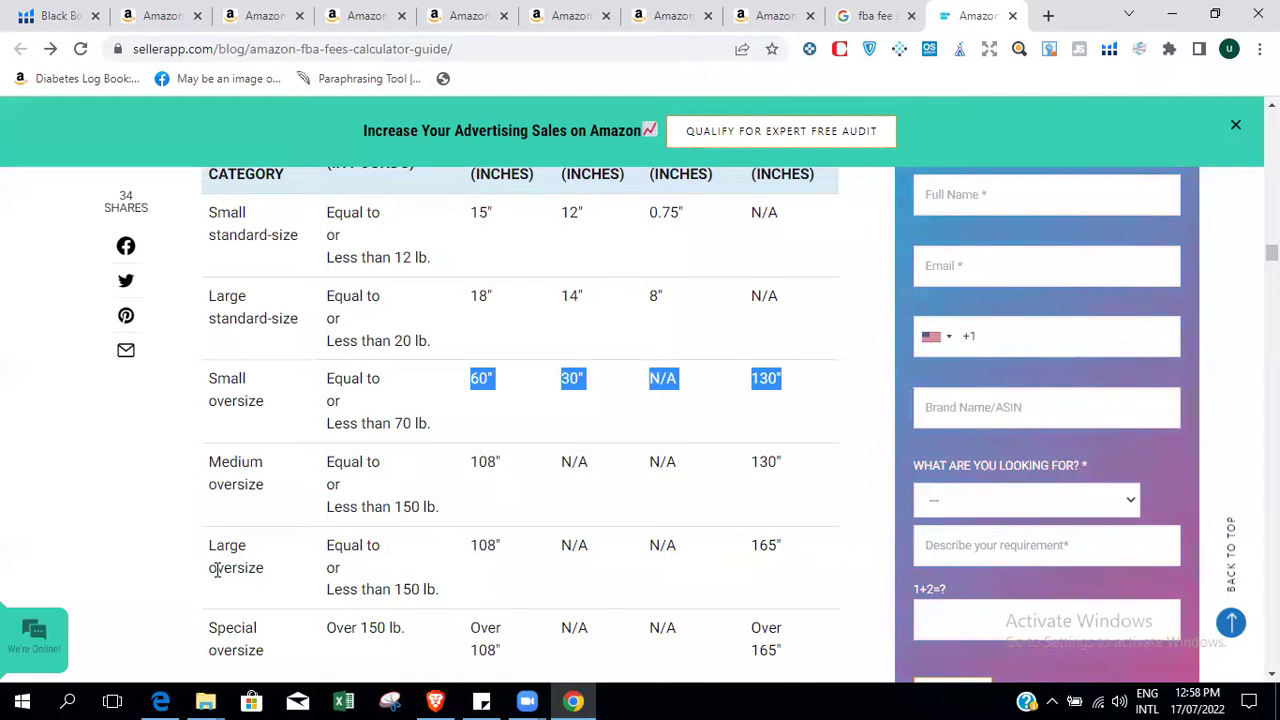
drag(402, 589, 433, 590)
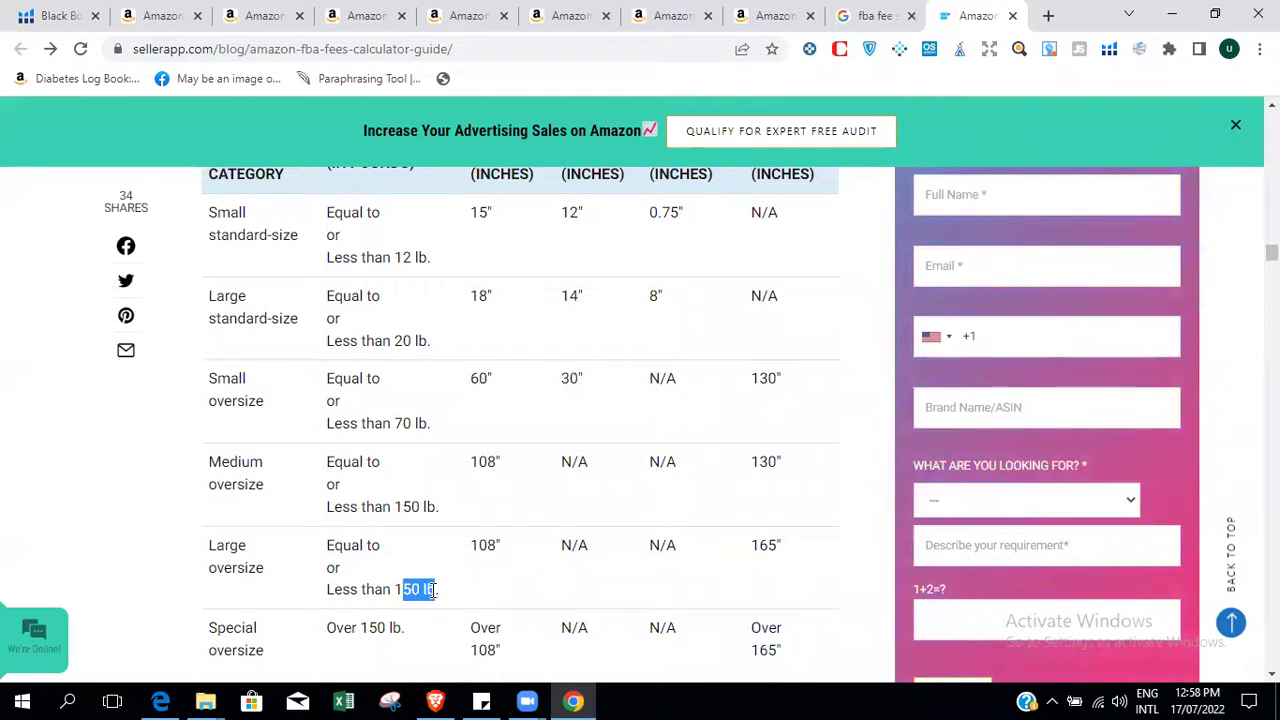
click(482, 547)
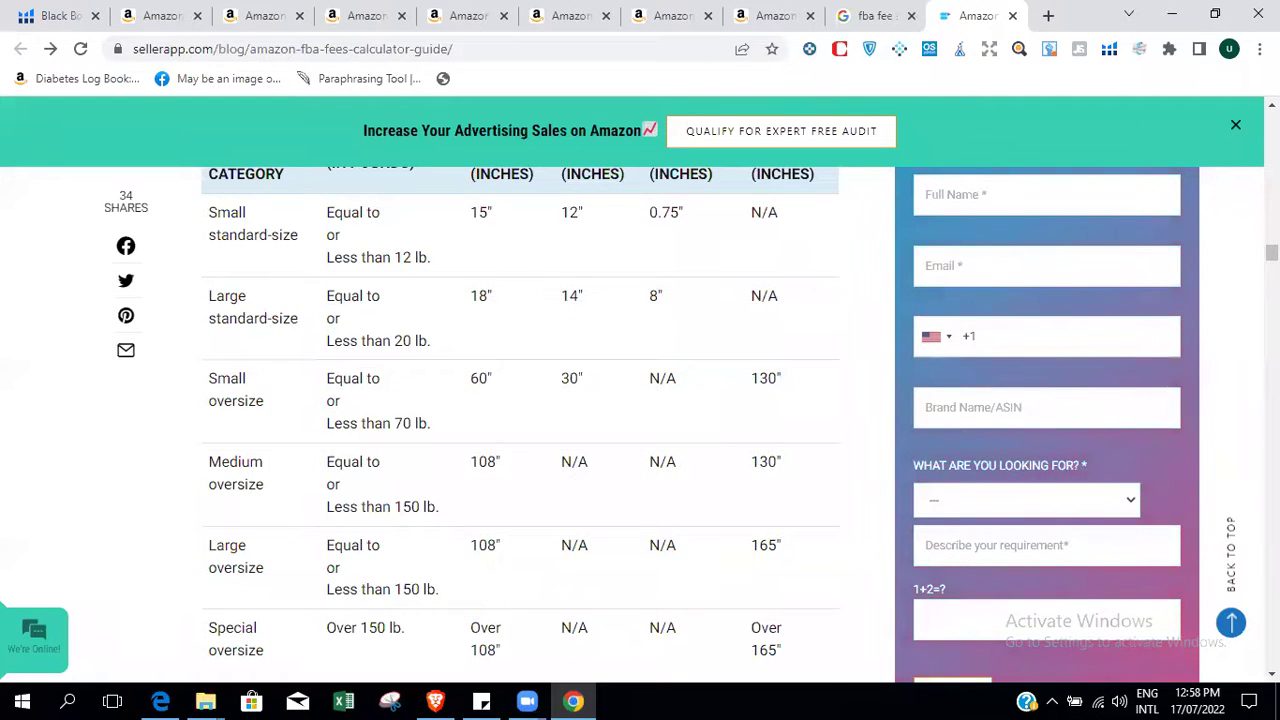
Highlight the Special oversize row's dimension limits and move on to the Amazon Core Fulfillment Fees section for standard-size products.
scroll(520, 400, up, 6)
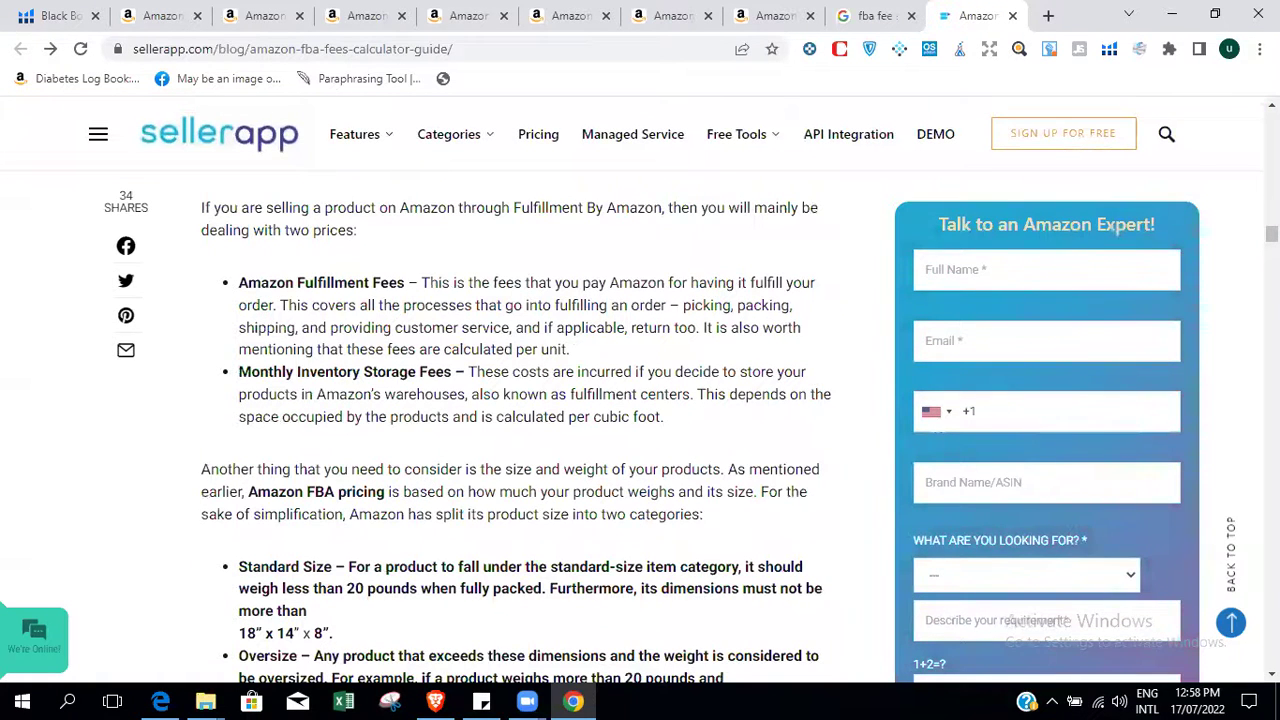
scroll(520, 400, down, 8)
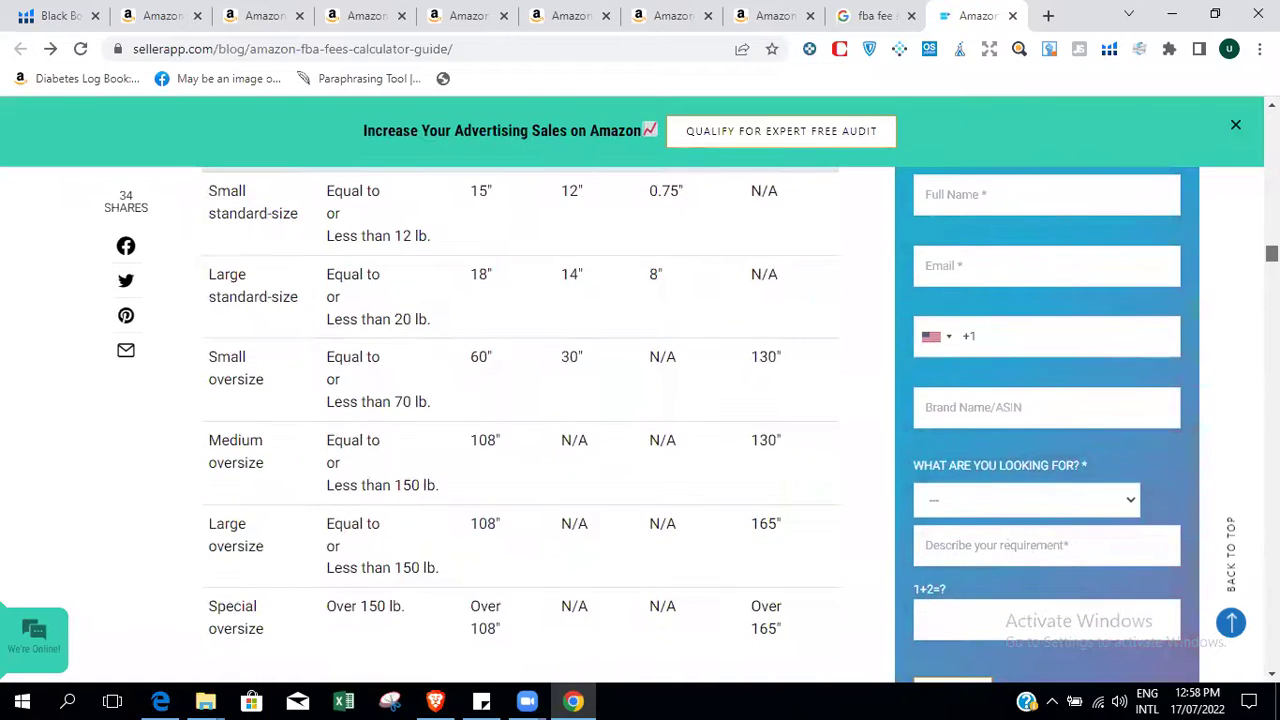
scroll(520, 400, down, 1)
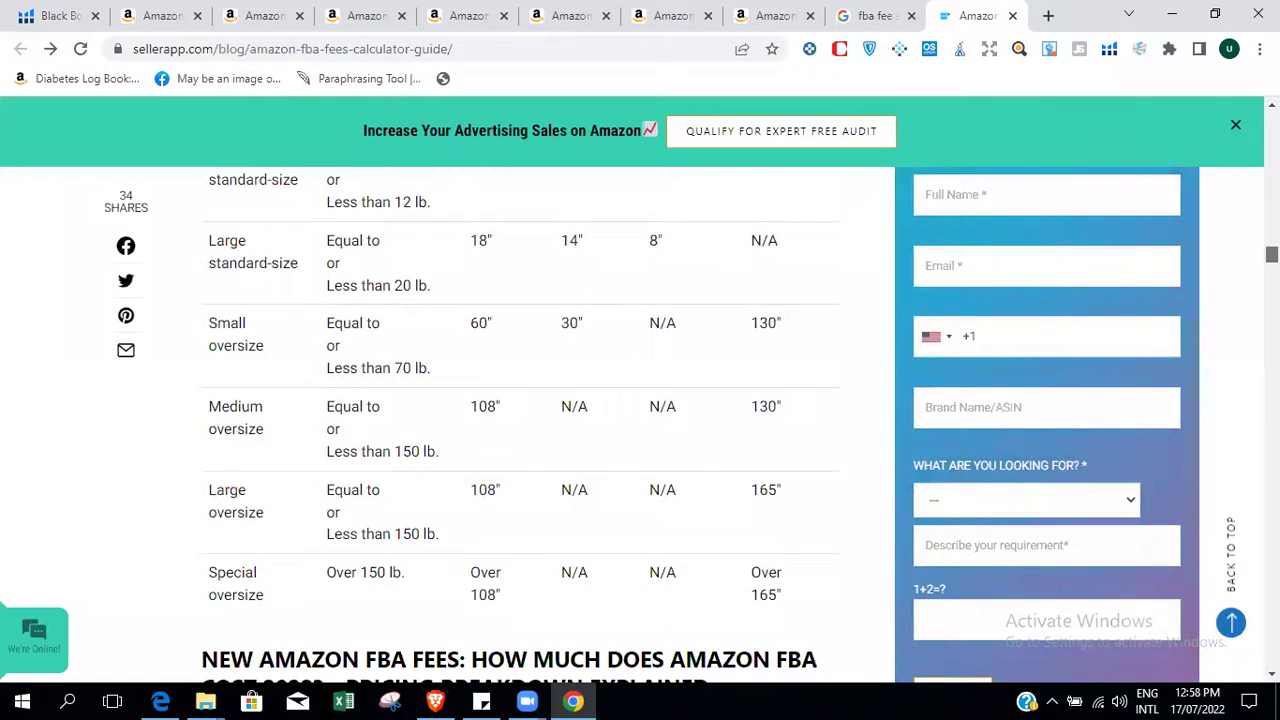
scroll(520, 400, down, 3)
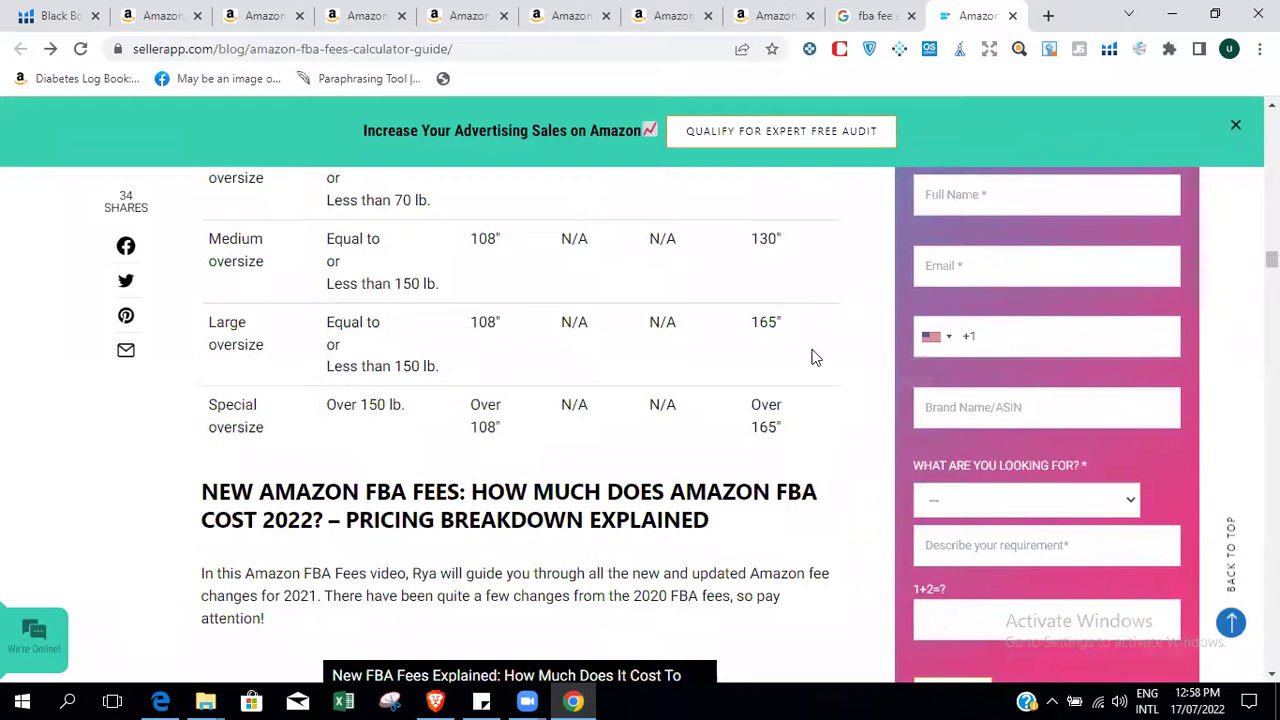
drag(464, 410, 786, 430)
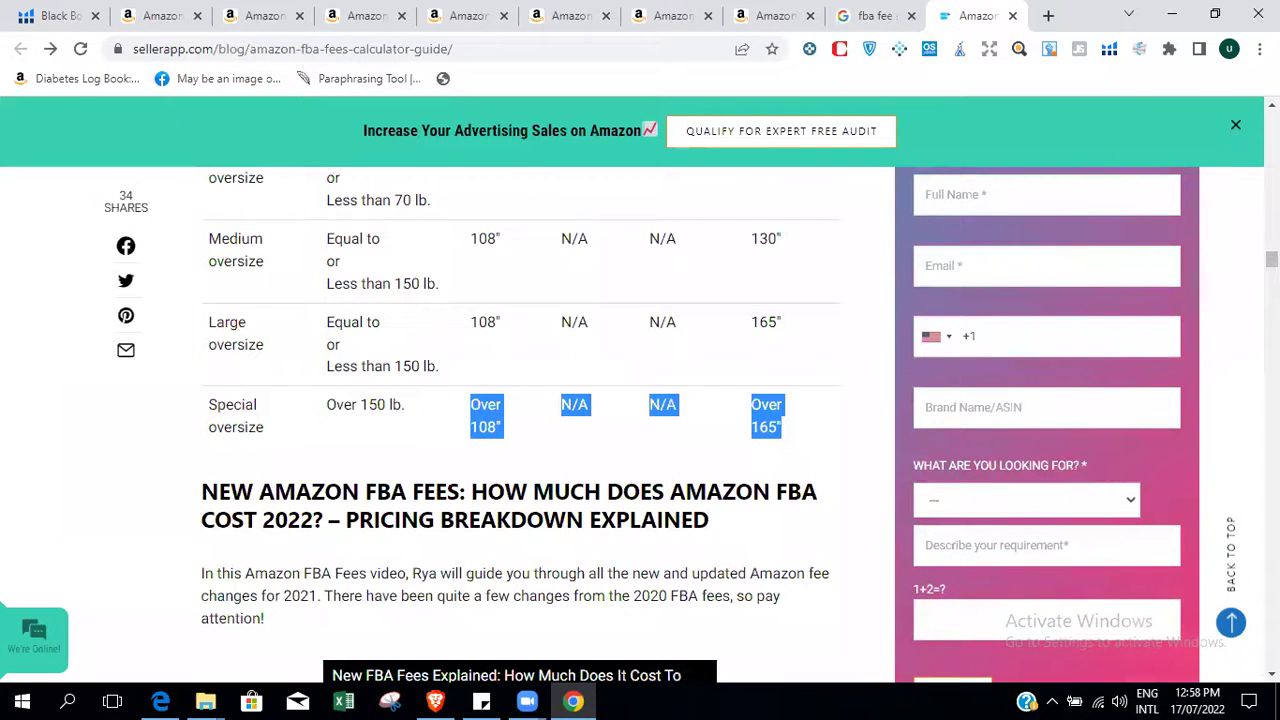
scroll(512, 320, down, 7)
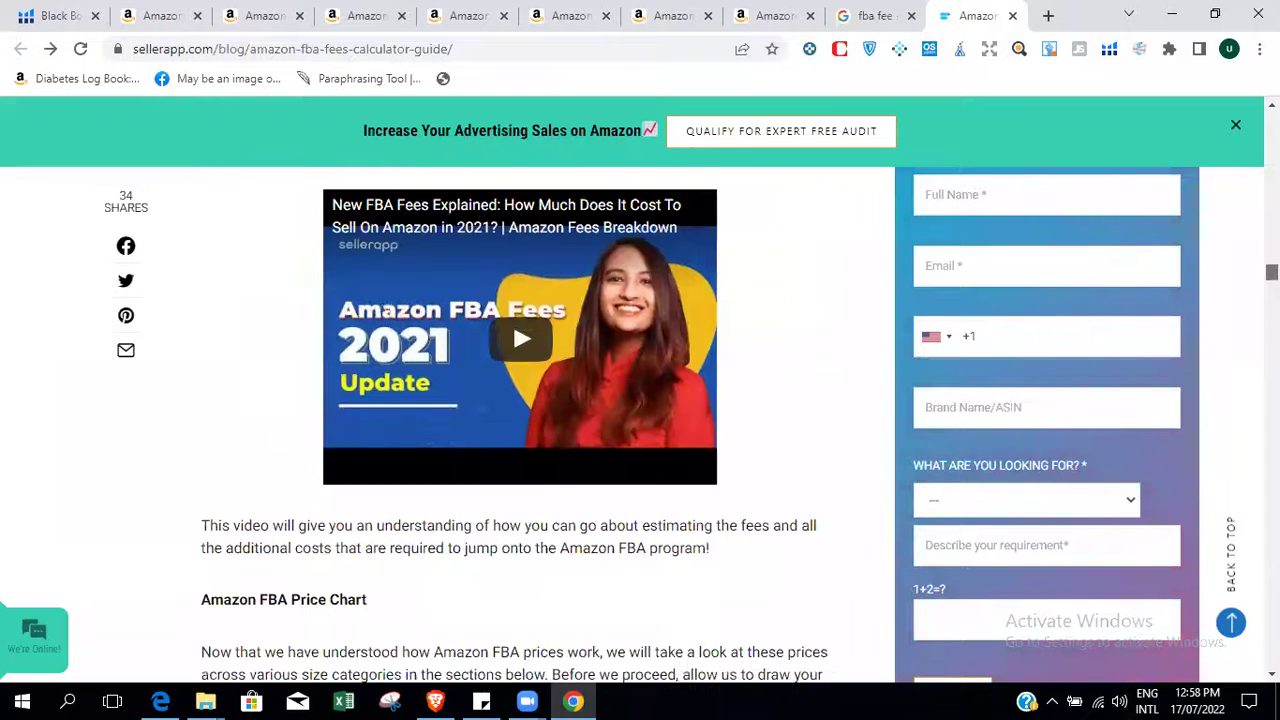
scroll(512, 420, down, 4)
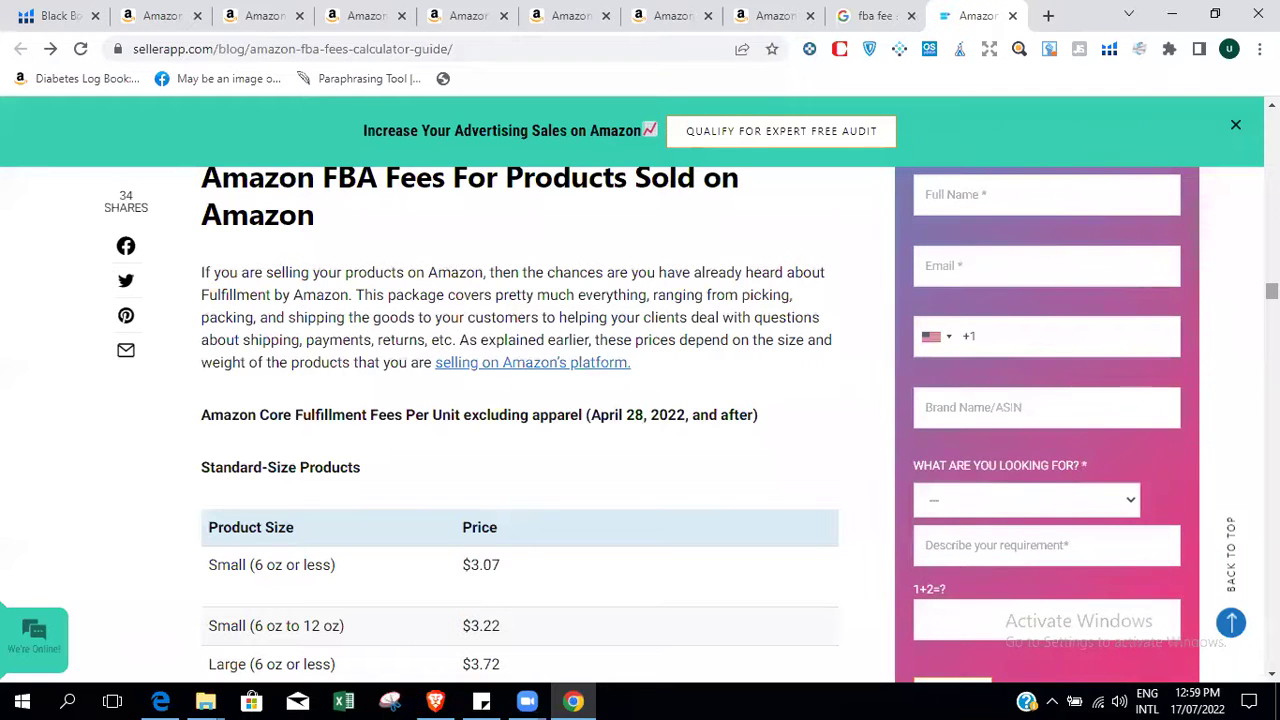
Switch to the Google results page, search for "i ounce in grams" and highlight the converted gram value.
click(873, 16)
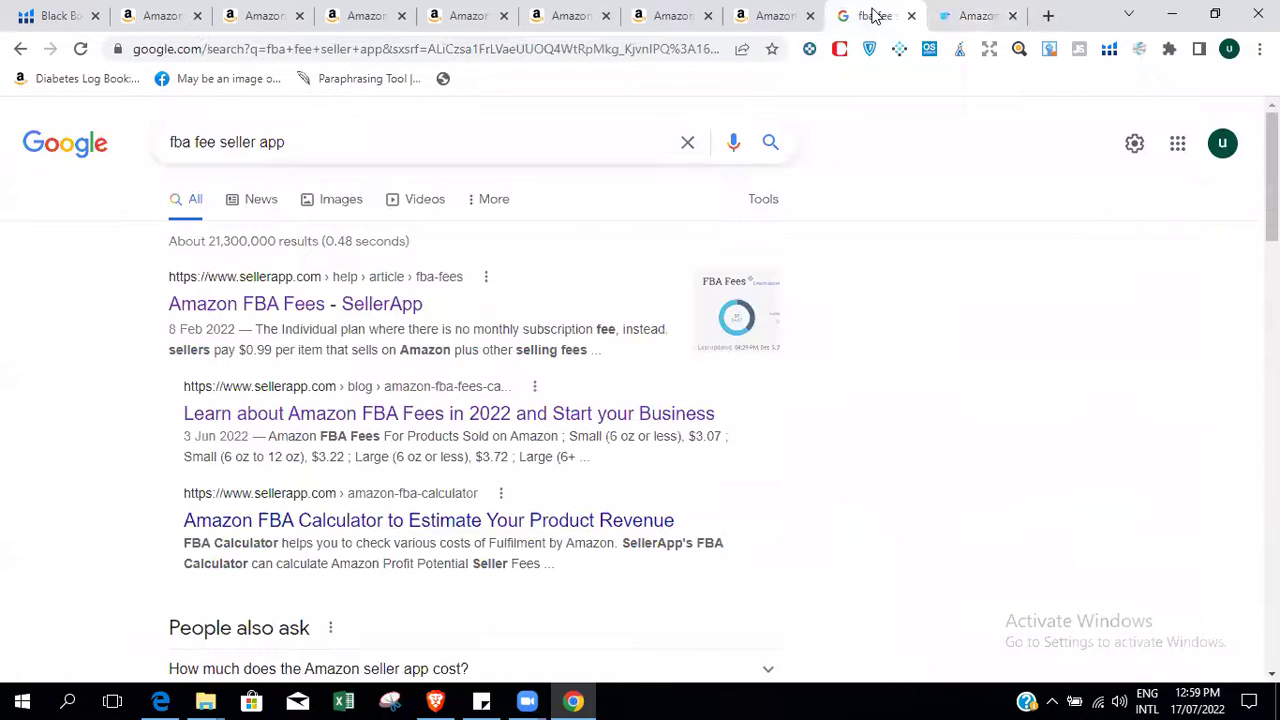
key(BackSpace)
key(BackSpace)
key(BackSpace)
key(BackSpace)
key(BackSpace)
key(BackSpace)
key(BackSpace)
key(BackSpace)
key(BackSpace)
key(BackSpace)
key(BackSpace)
key(BackSpace)
key(BackSpace)
key(BackSpace)
key(BackSpace)
key(BackSpace)
key(BackSpace)
key(BackSpace)
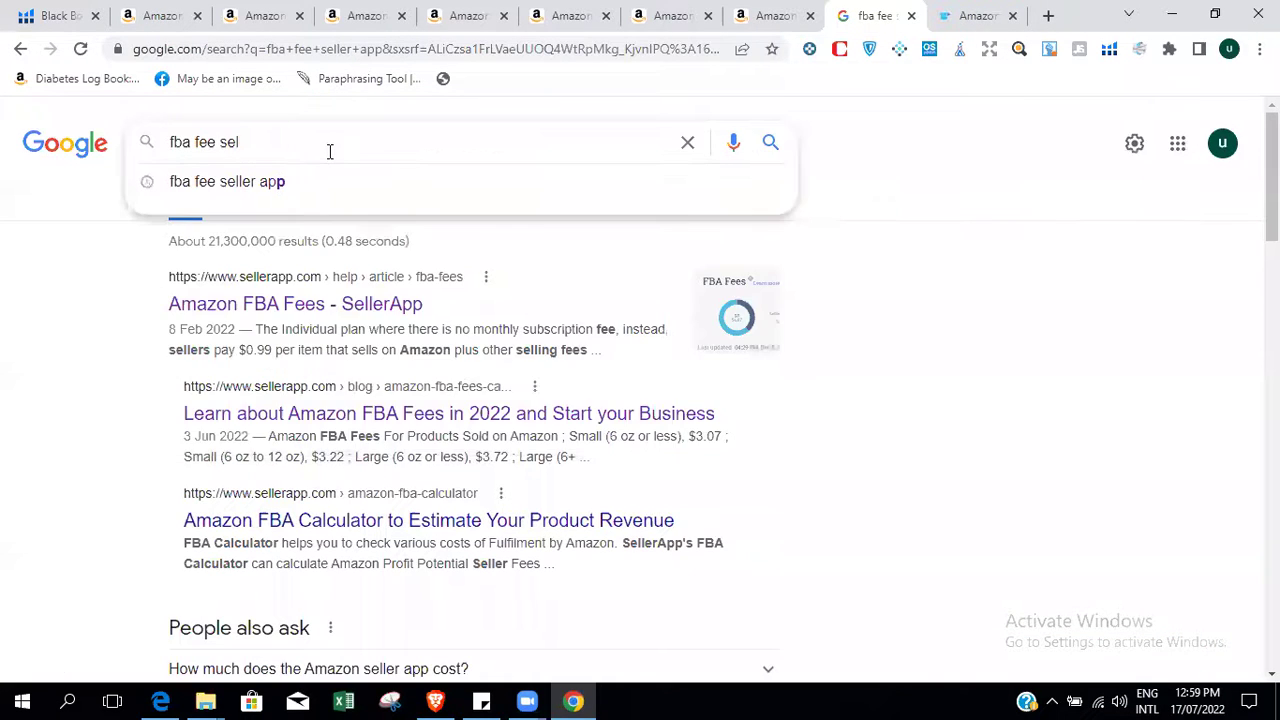
text(i ounce)
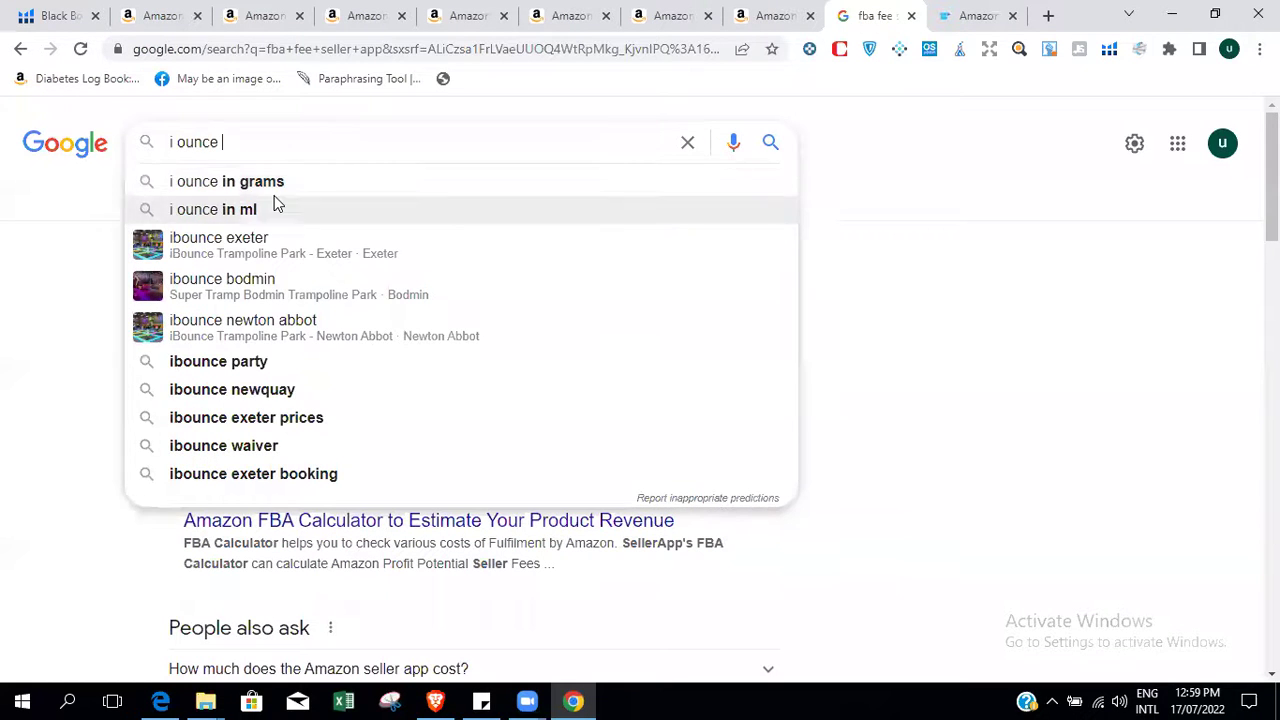
click(274, 191)
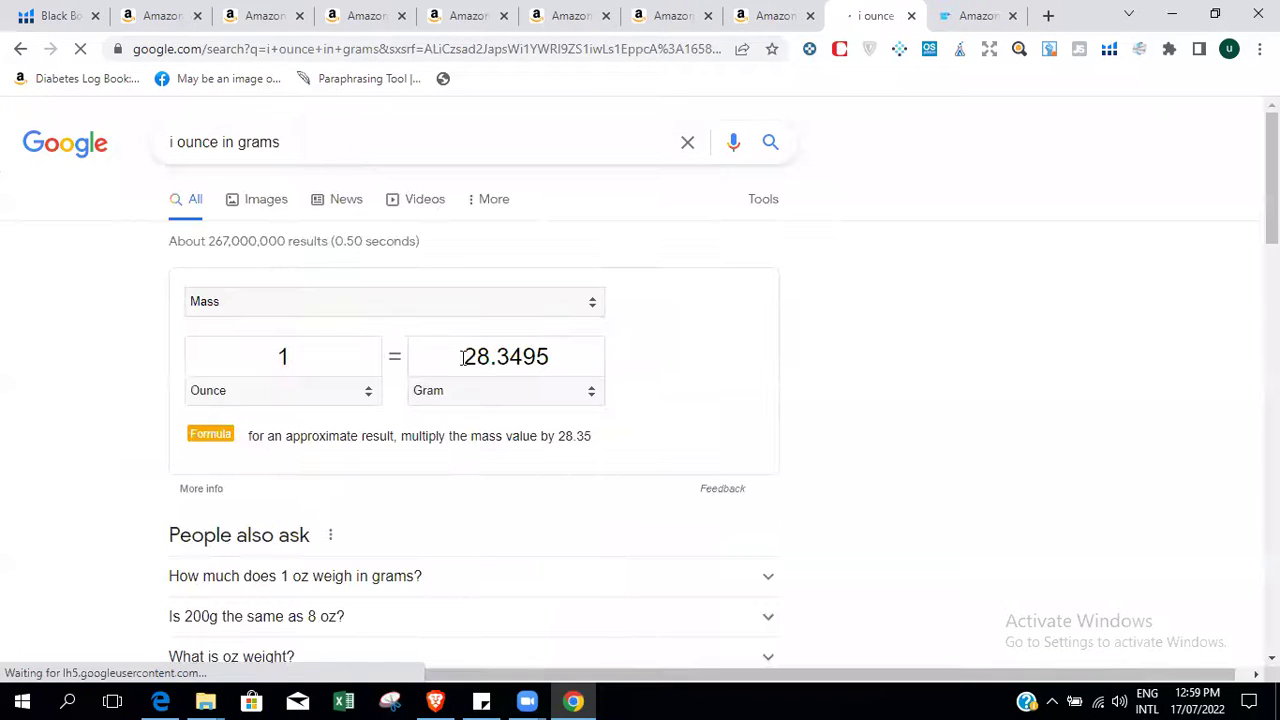
drag(462, 356, 547, 367)
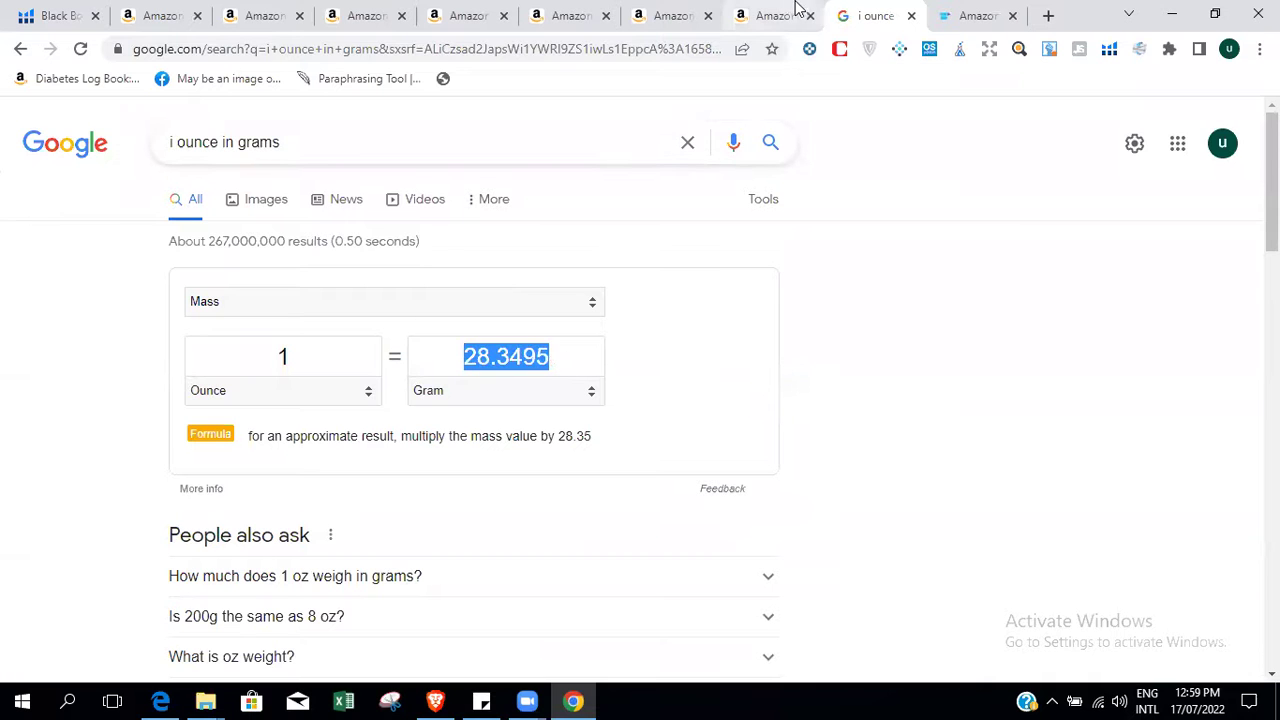
Return to the FBA fees article and review the Standard-Size Products price table and its surrounding text.
click(978, 15)
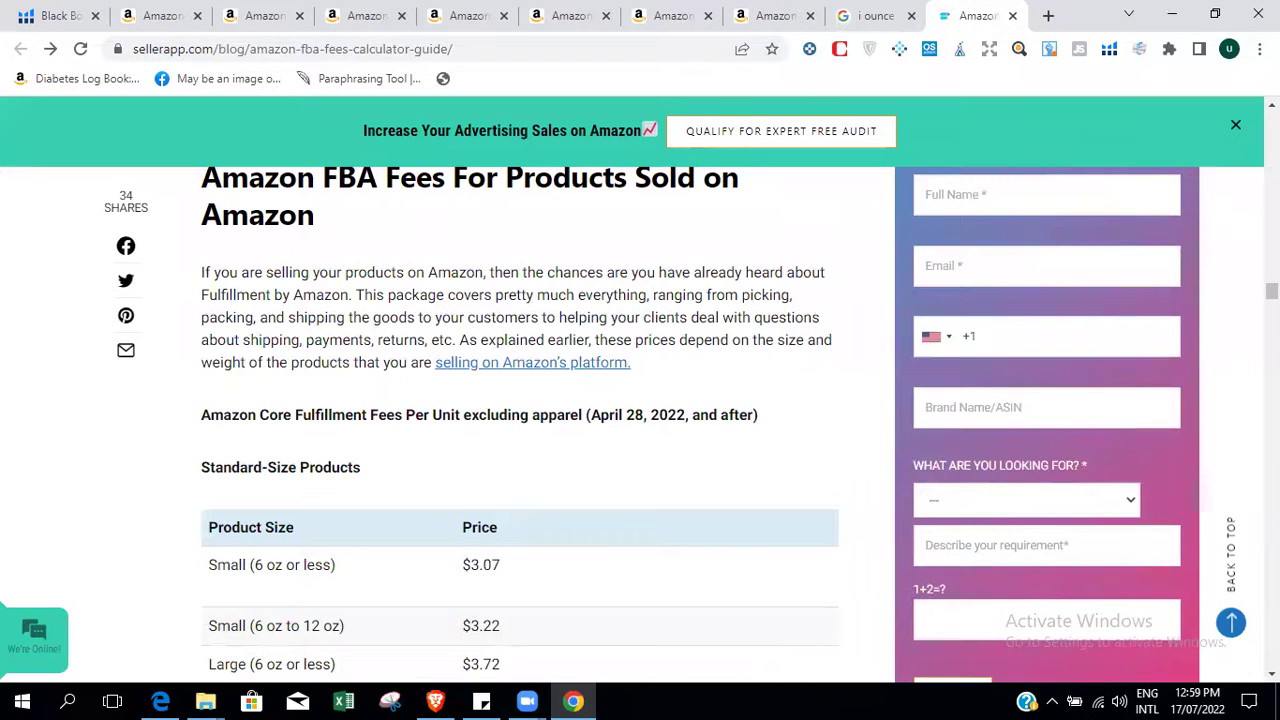
scroll(520, 424, down, 3)
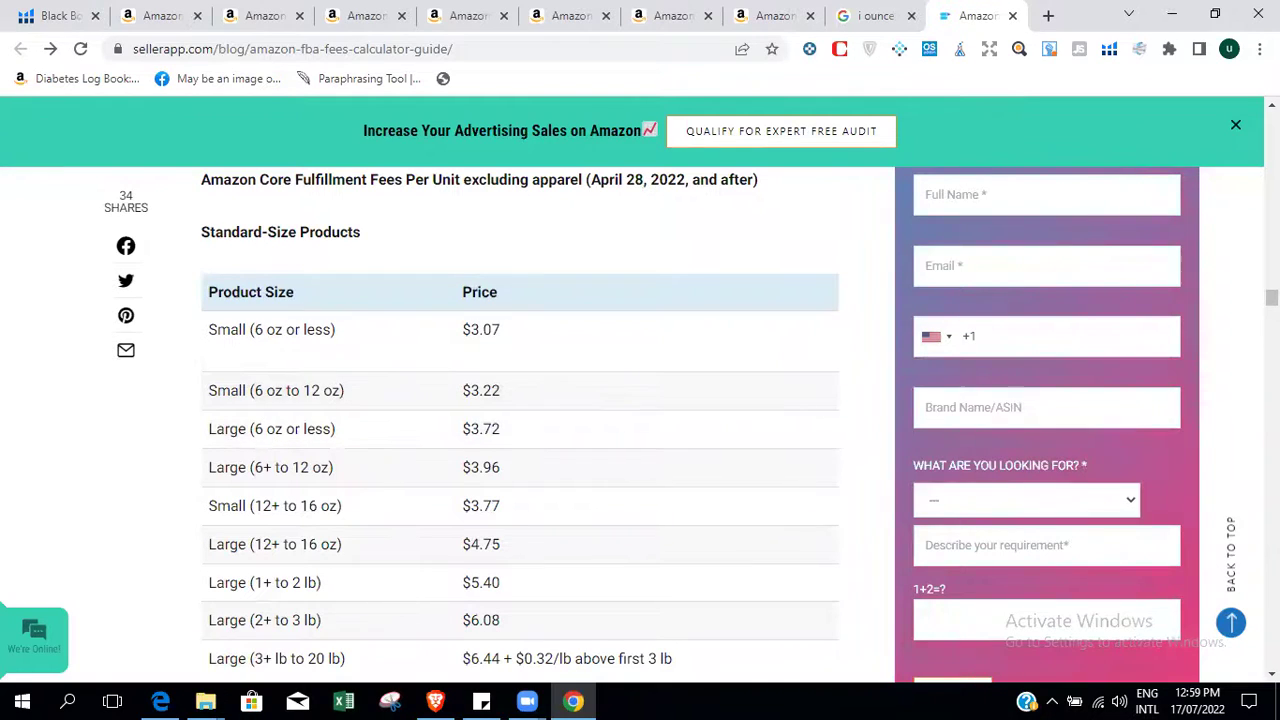
scroll(520, 420, up, 10)
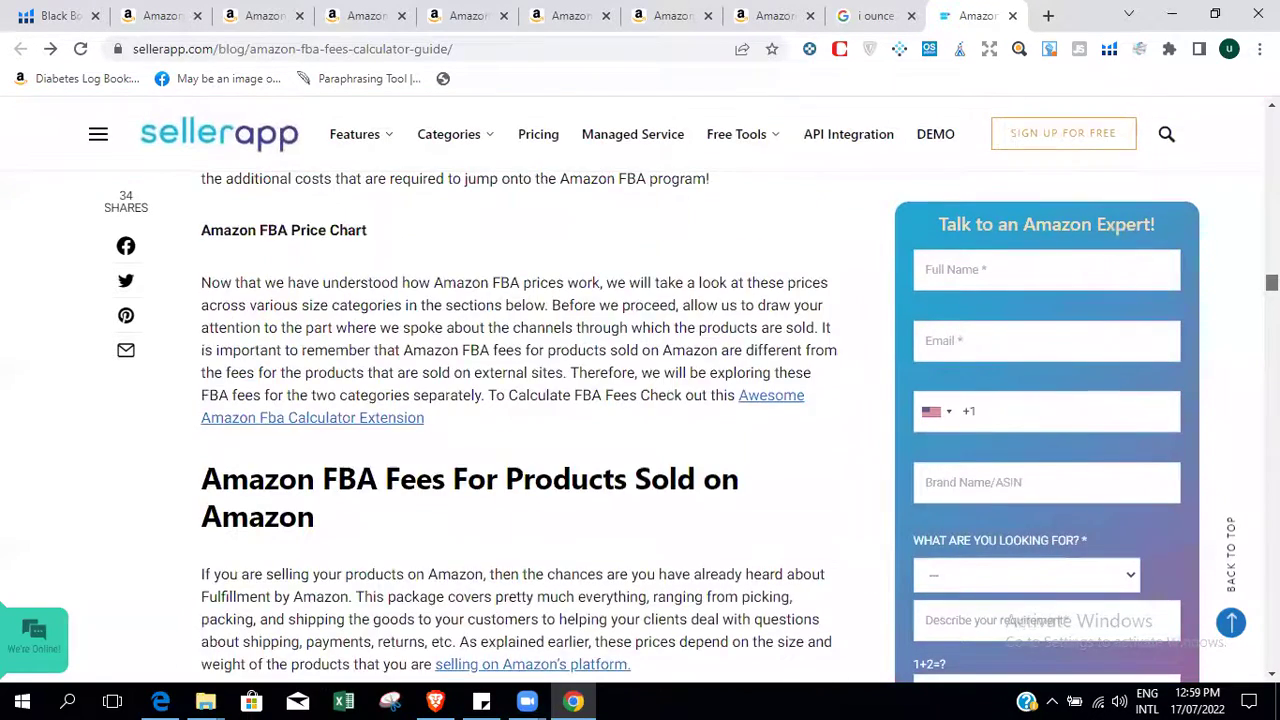
scroll(520, 420, down, 10)
scroll(520, 420, up, 3)
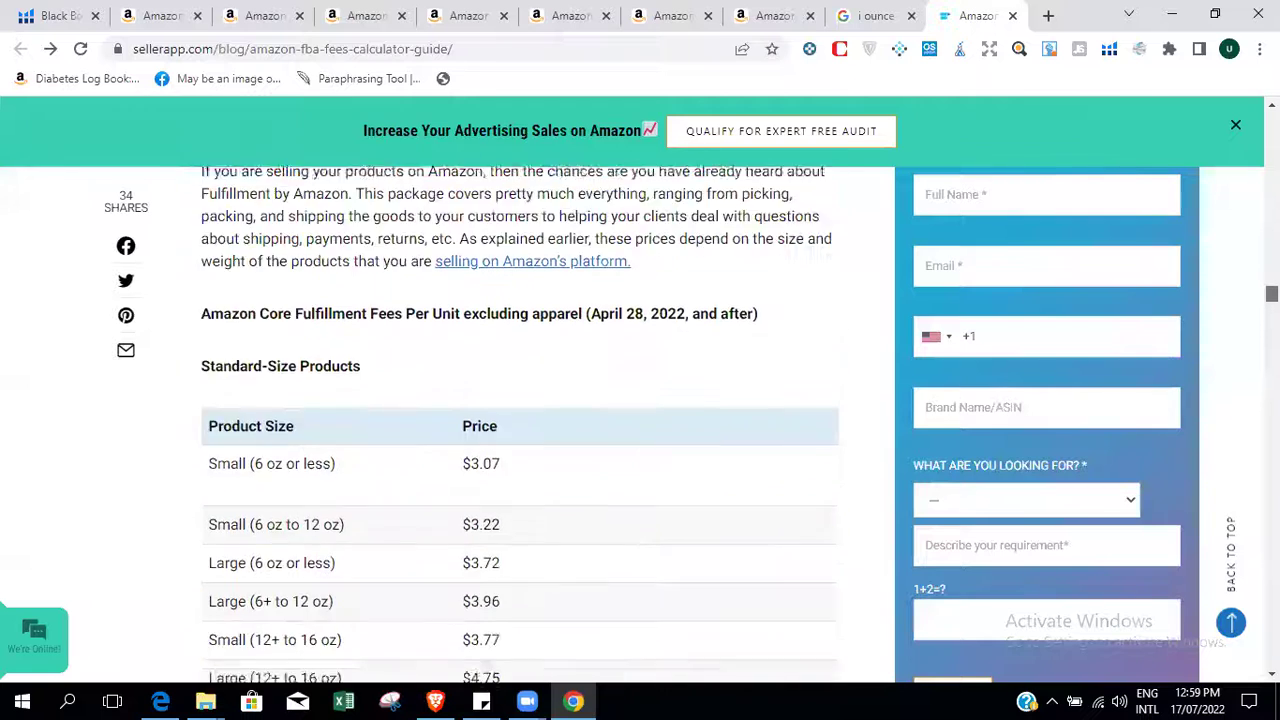
scroll(320, 210, down, 3)
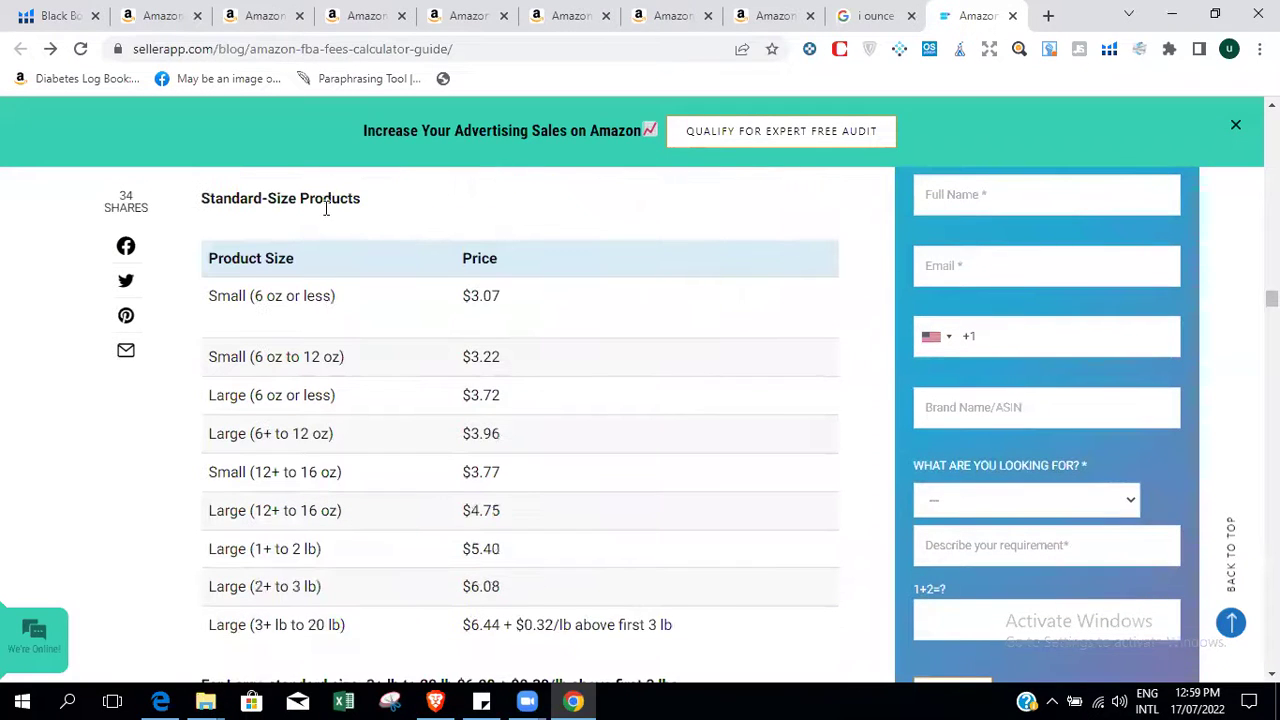
Highlight the Small (6 oz or less) tier with its $3.07 price and the Small (6 oz to 12 oz) tier.
drag(209, 300, 276, 297)
drag(460, 296, 505, 302)
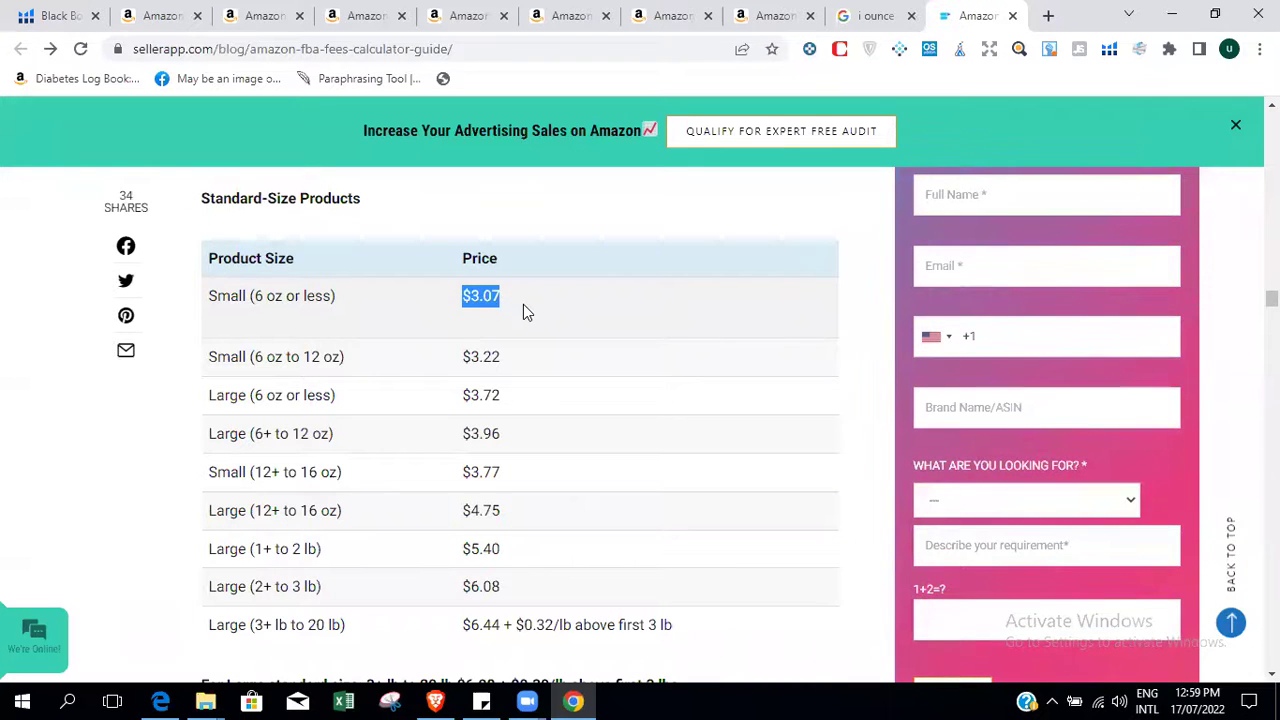
drag(212, 357, 311, 362)
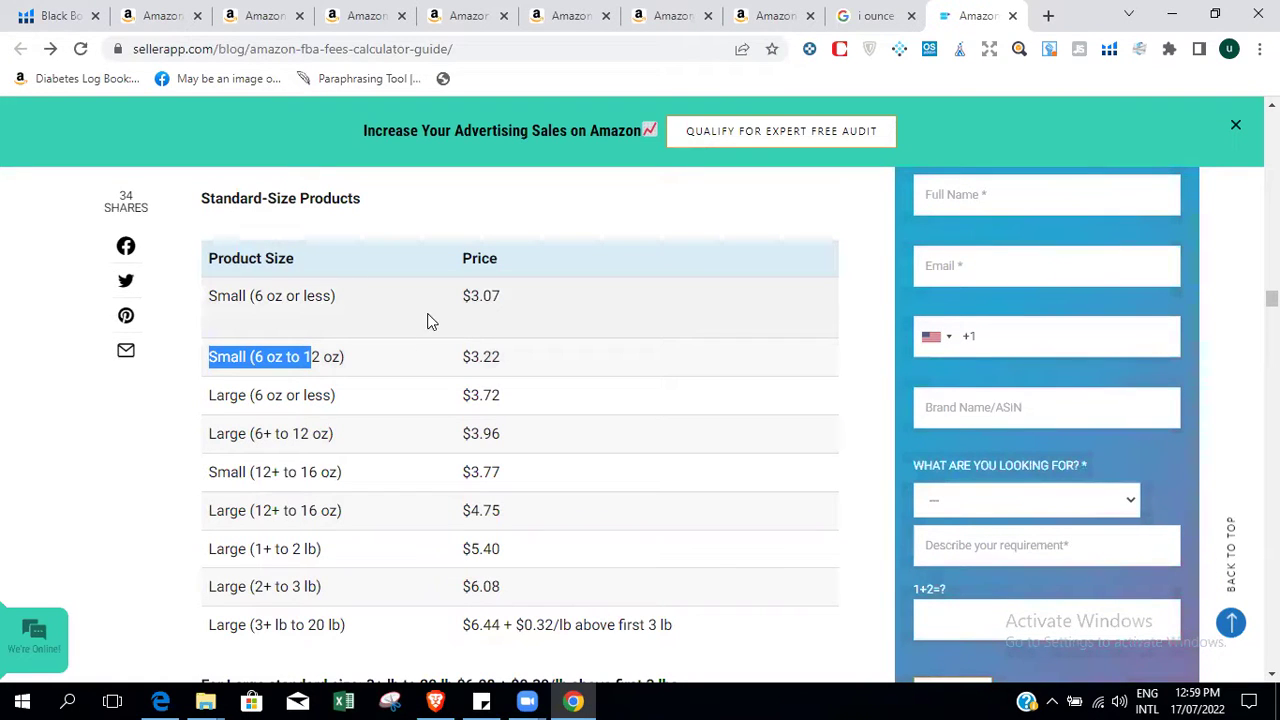
drag(258, 296, 296, 296)
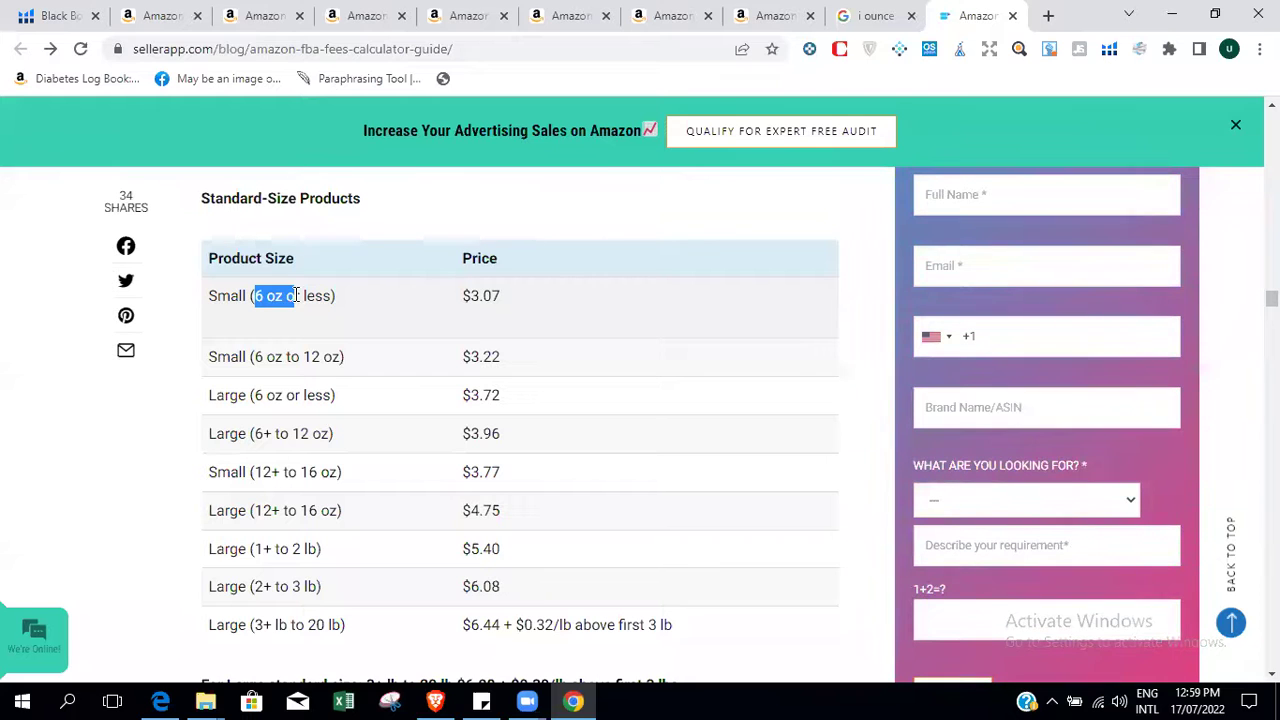
Highlight the Small (6 oz or less), Large (6 oz or less) and Small (12+ to 16 oz) tiers in the standard-size price table.
drag(296, 296, 483, 303)
click(483, 303)
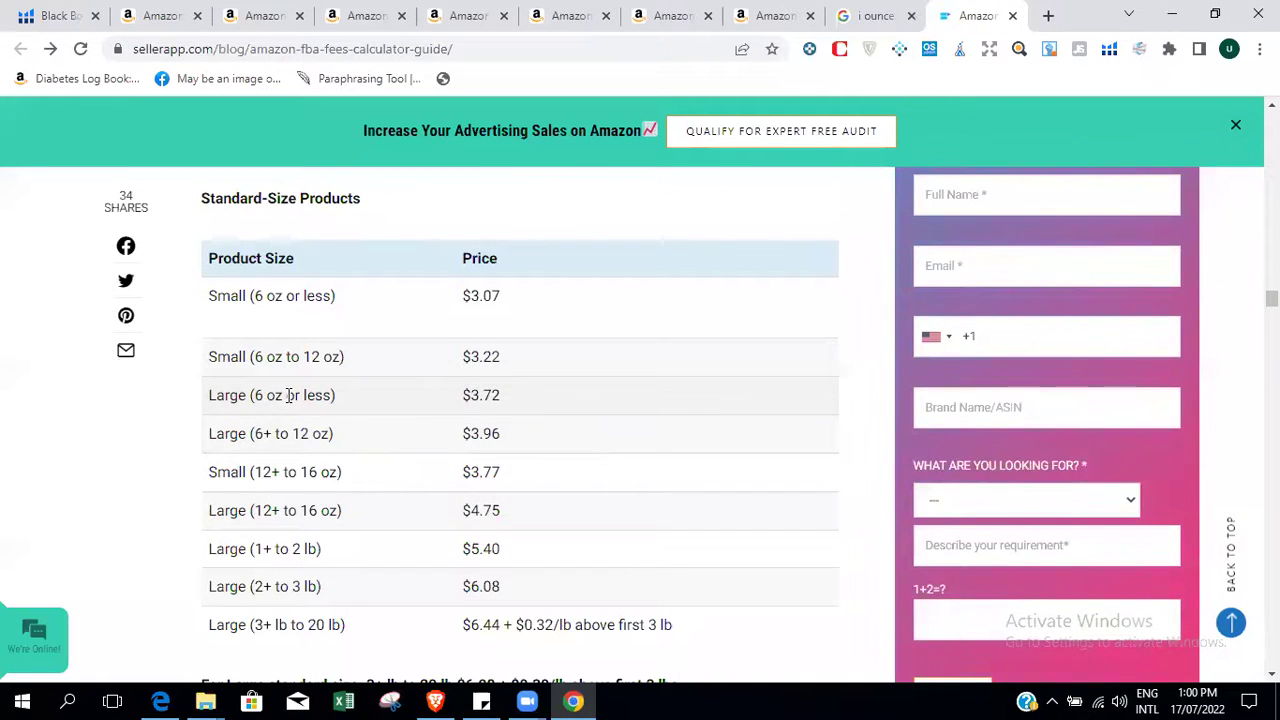
drag(251, 396, 337, 394)
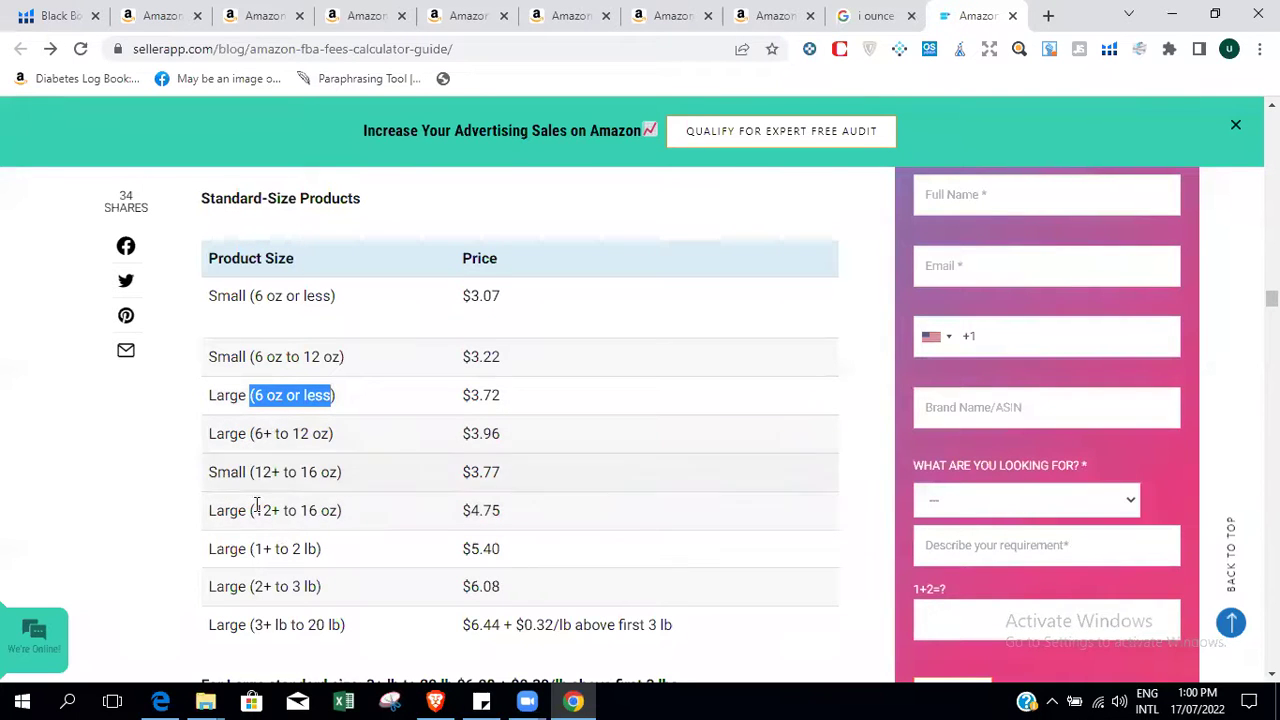
drag(250, 472, 350, 472)
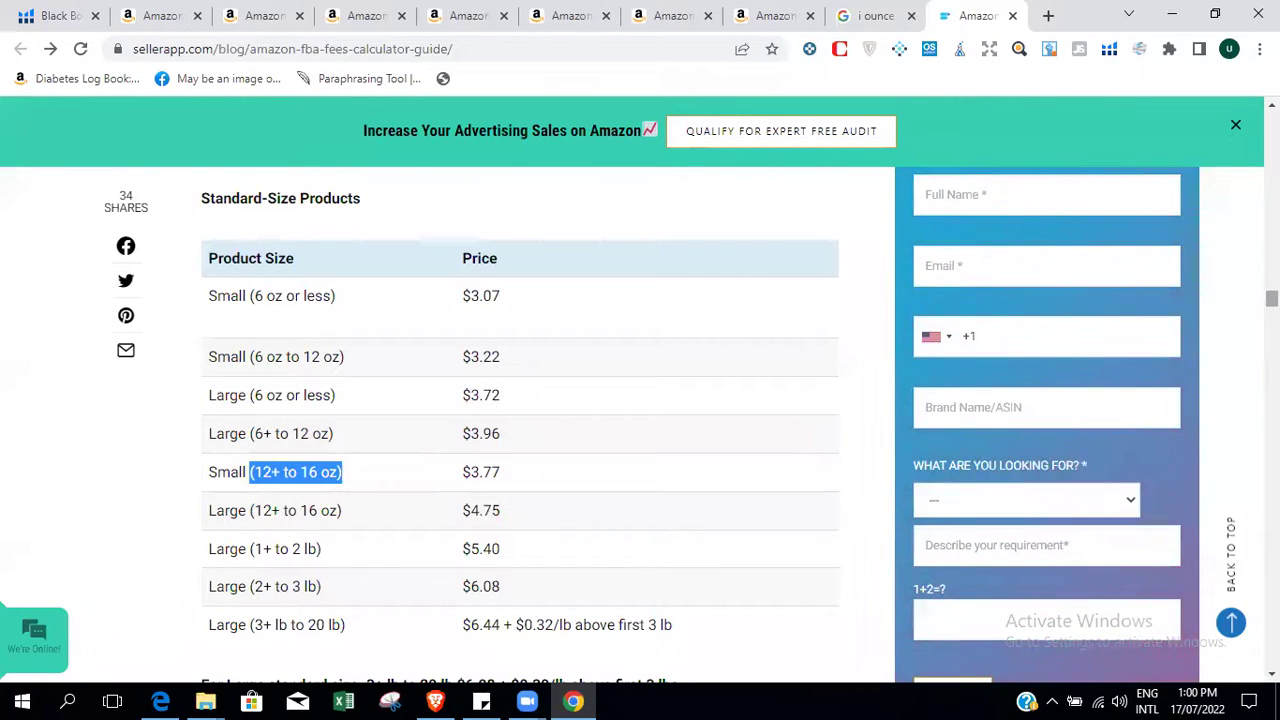
Highlight the Large (12+ to 16 oz) tier with its $4.75 price and the Large (1+ to 2 lb) tier with its $5.40 price.
scroll(520, 424, down, 2)
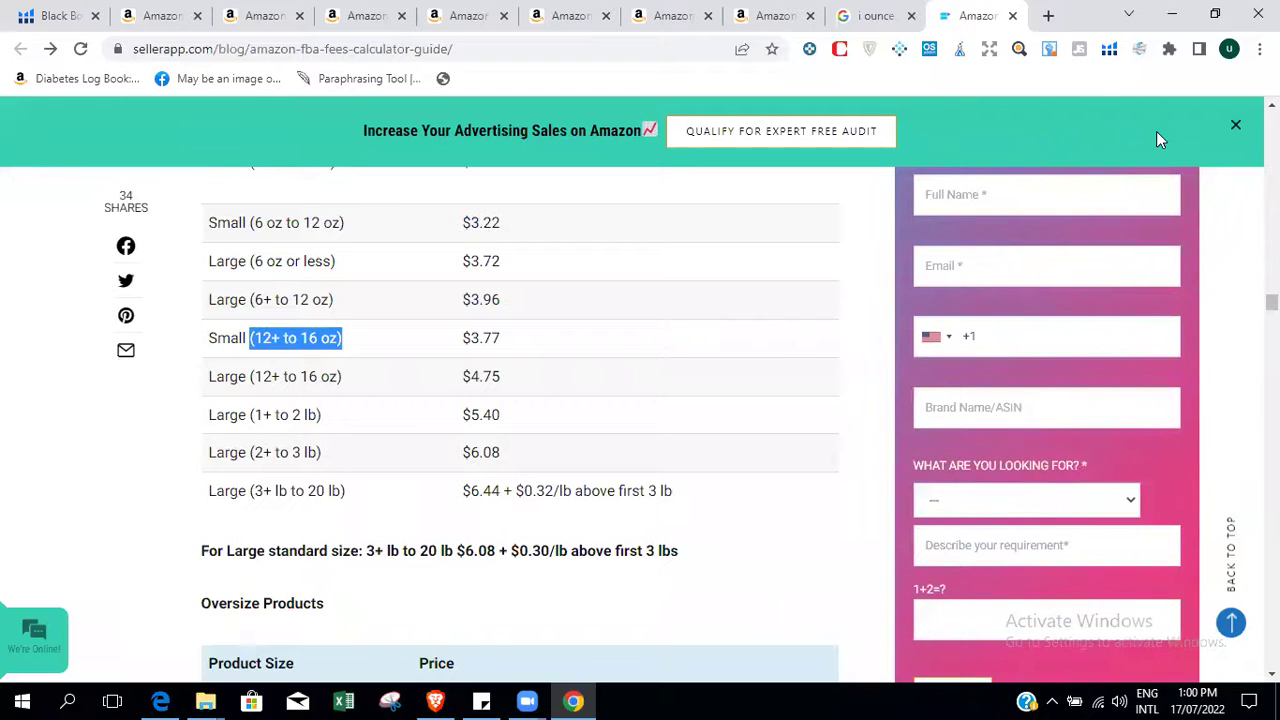
click(350, 352)
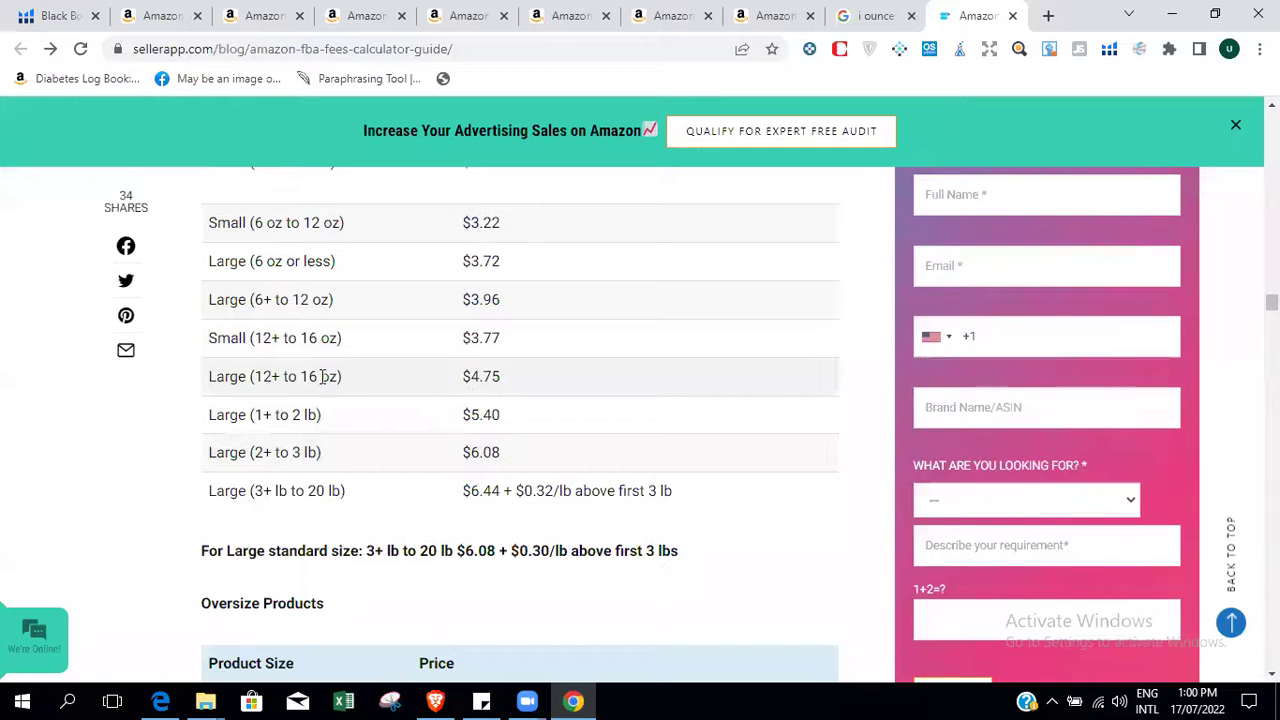
drag(210, 376, 512, 380)
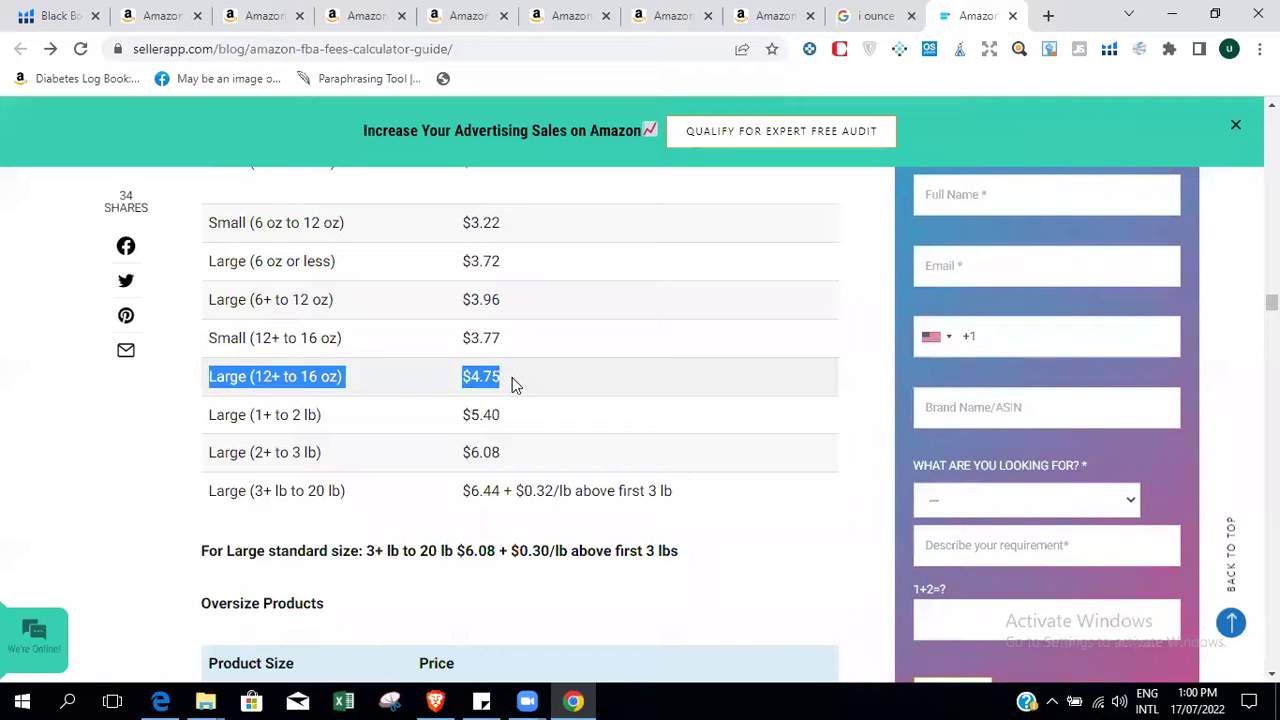
drag(214, 418, 571, 430)
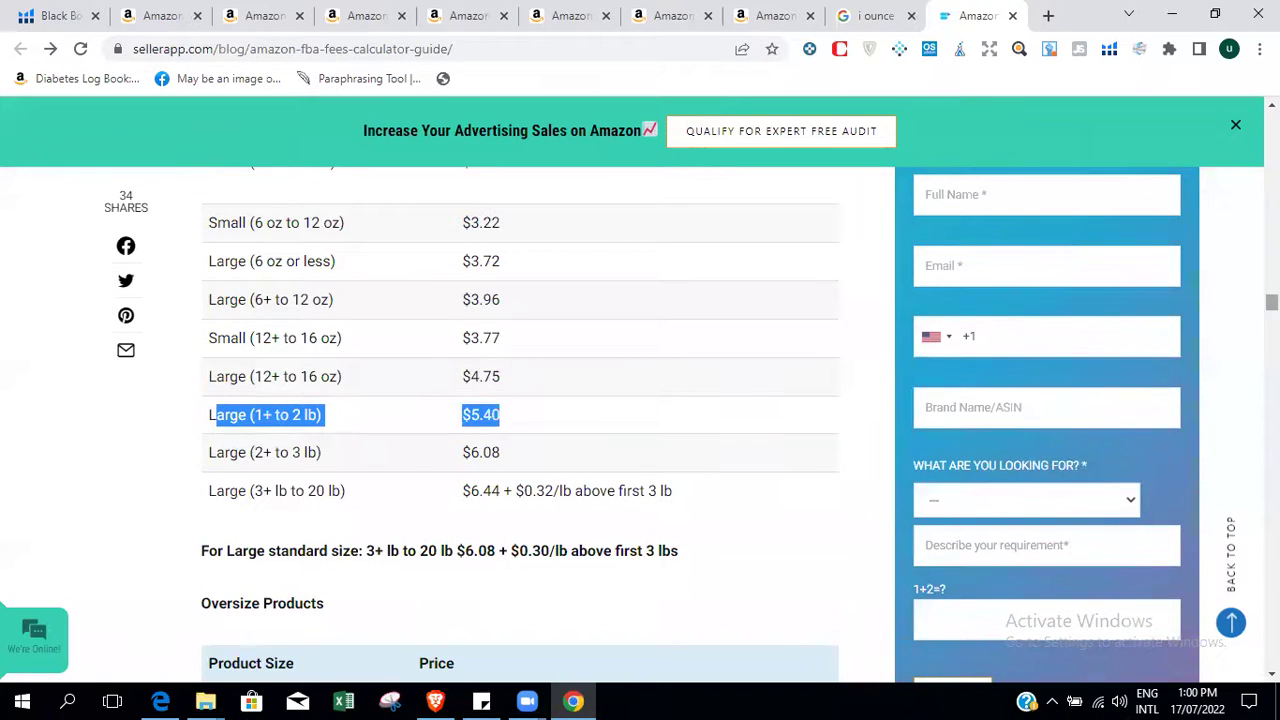
Highlight the "$0.40/lb above first lb" surcharge for Small oversize in the Oversize Products table.
scroll(573, 350, down, 4)
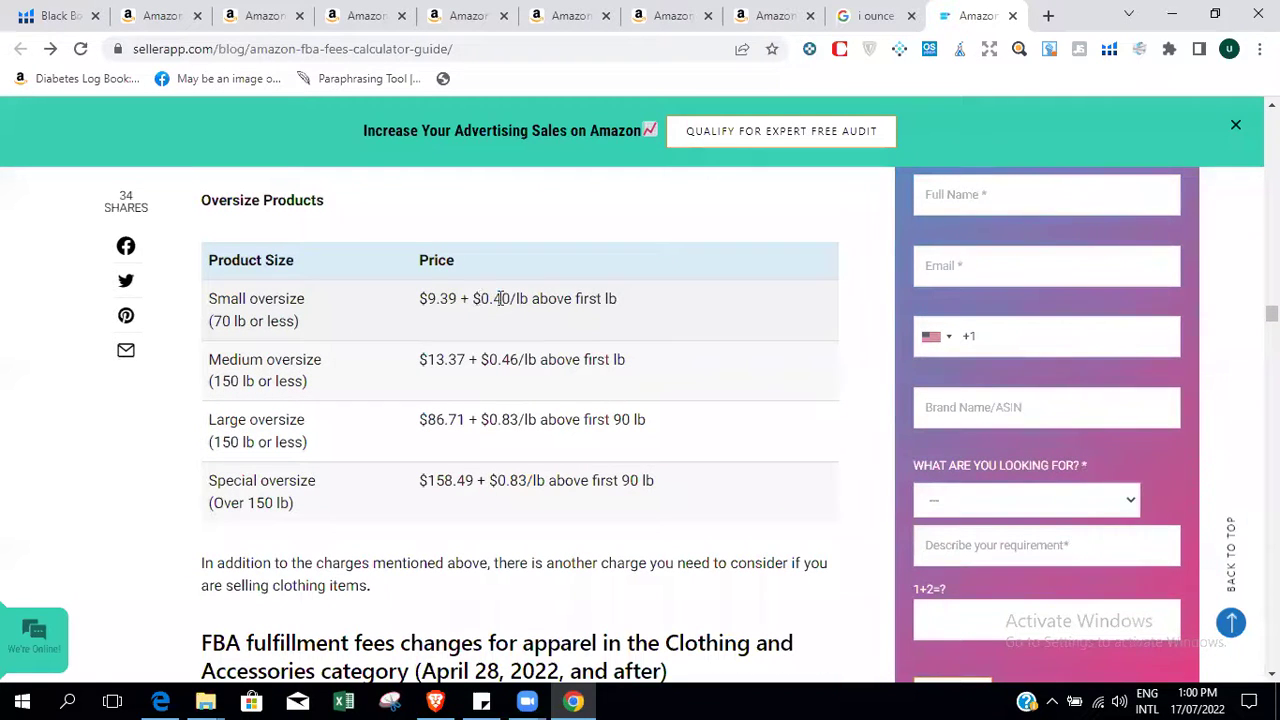
drag(472, 298, 622, 304)
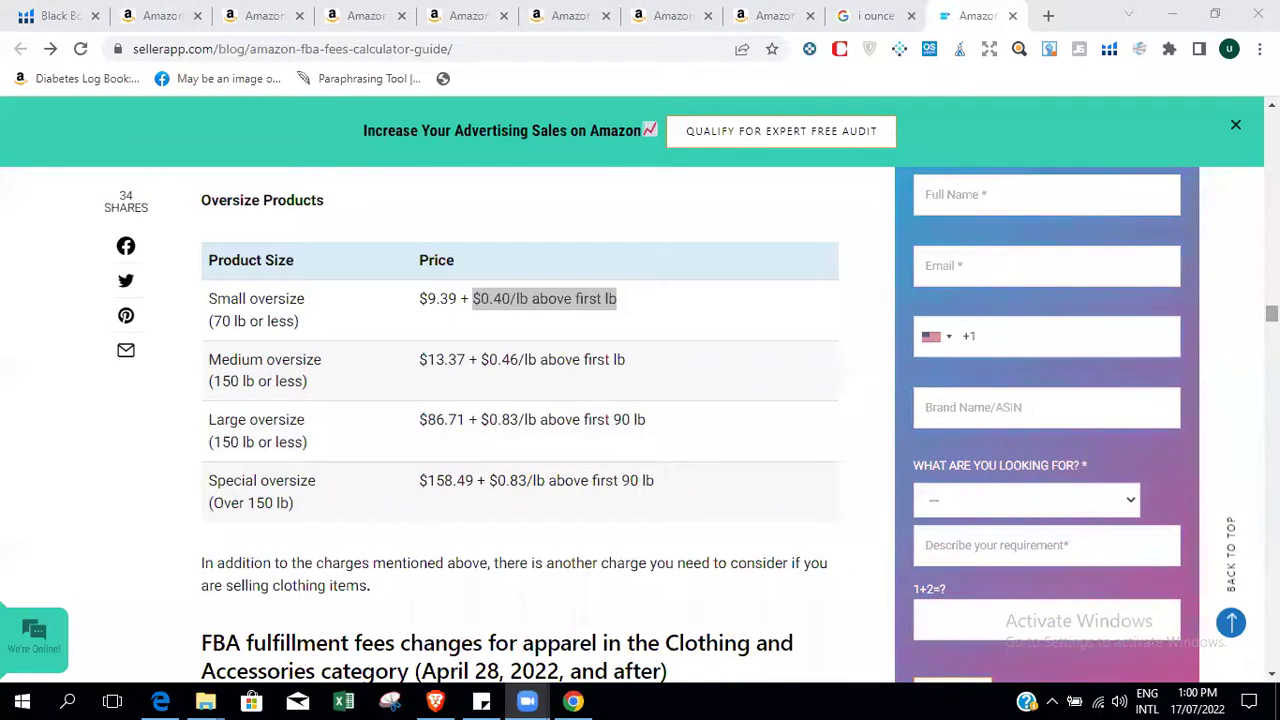
key(alt+Tab)
Go to the Clothing and Accessories apparel fee table and highlight the Small standard shipping weights from 6 oz or less to 12+ to 16 oz.
scroll(520, 425, down, 1)
scroll(520, 425, down, 1)
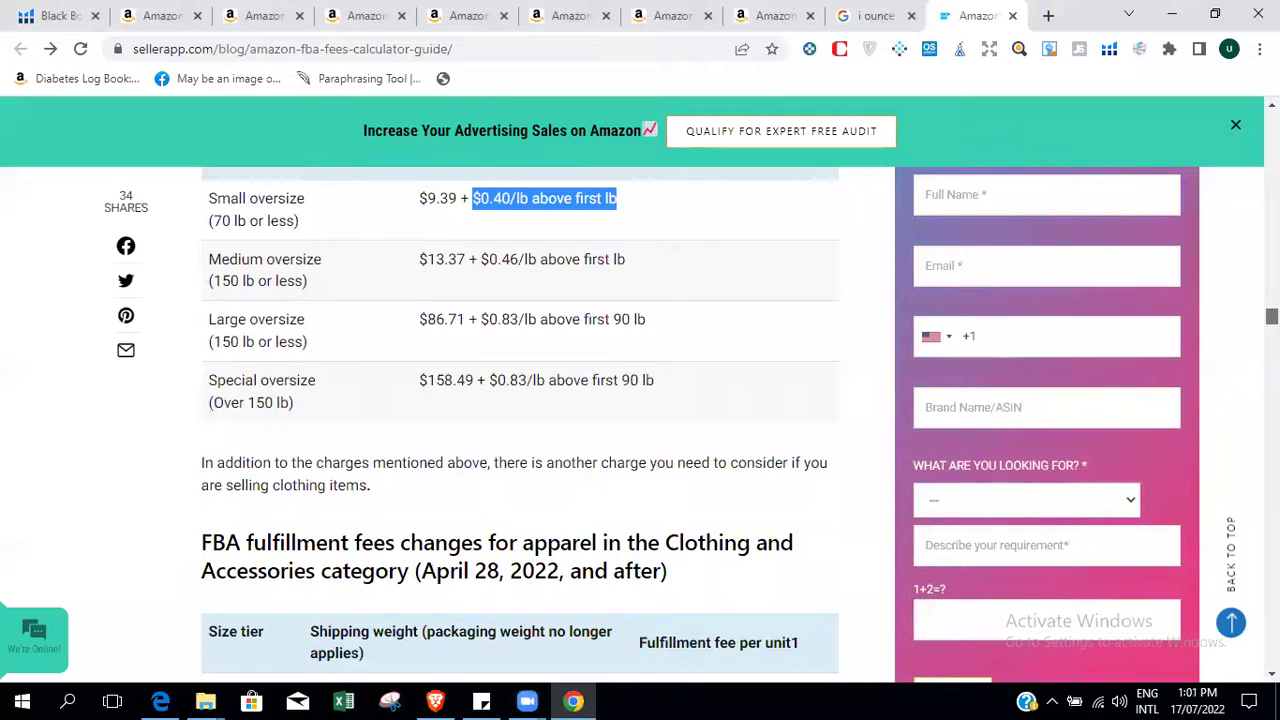
scroll(520, 425, down, 2)
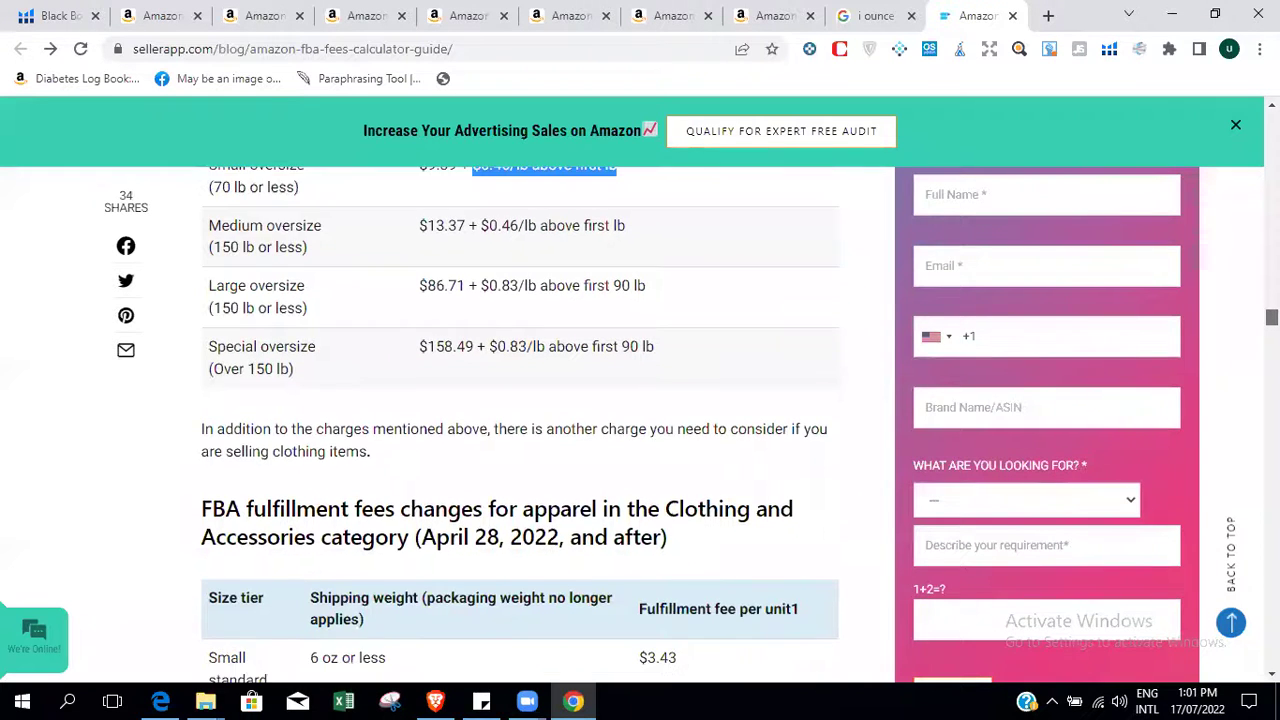
scroll(520, 425, down, 1)
scroll(520, 425, down, 1)
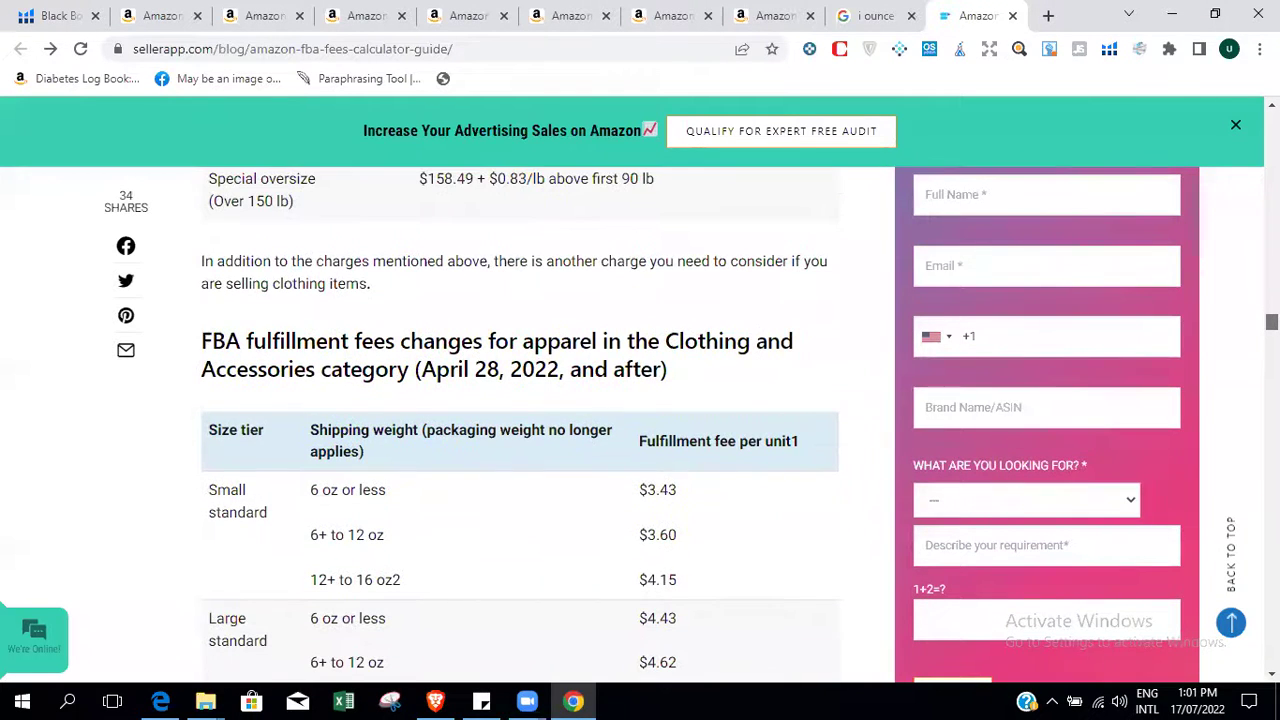
scroll(520, 425, down, 3)
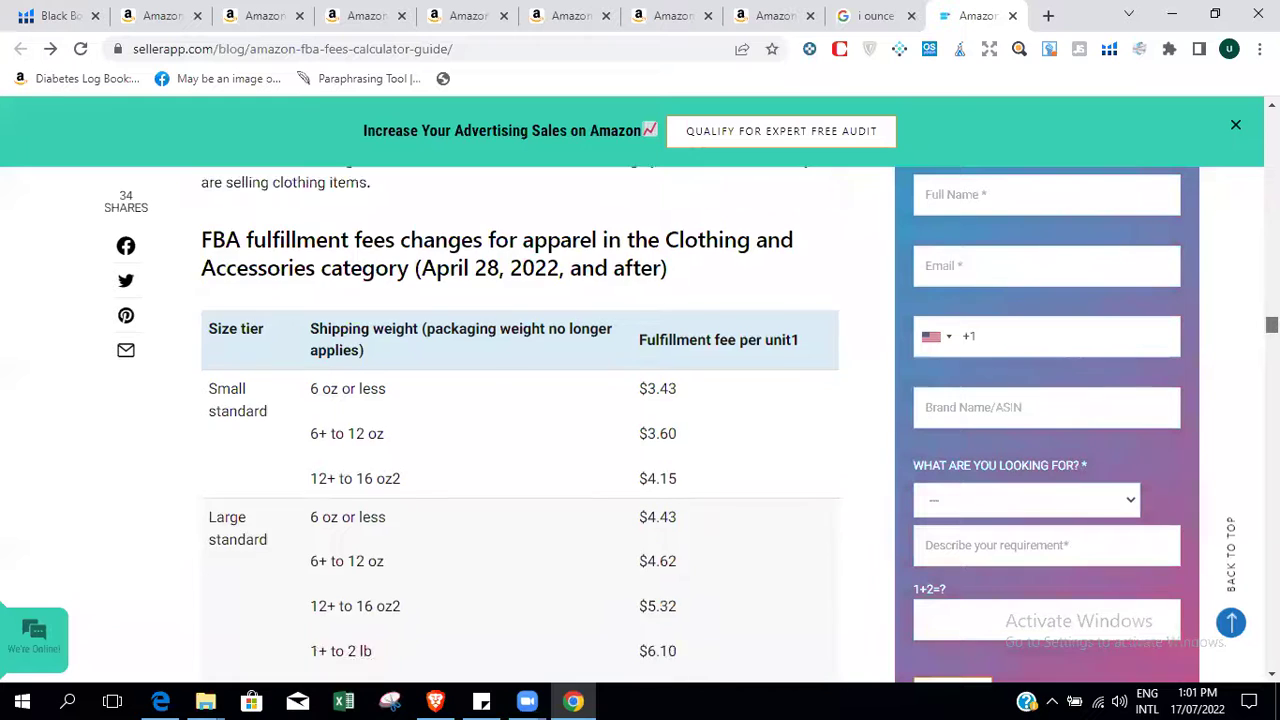
scroll(520, 425, up, 3)
scroll(520, 425, down, 2)
scroll(520, 425, up, 1)
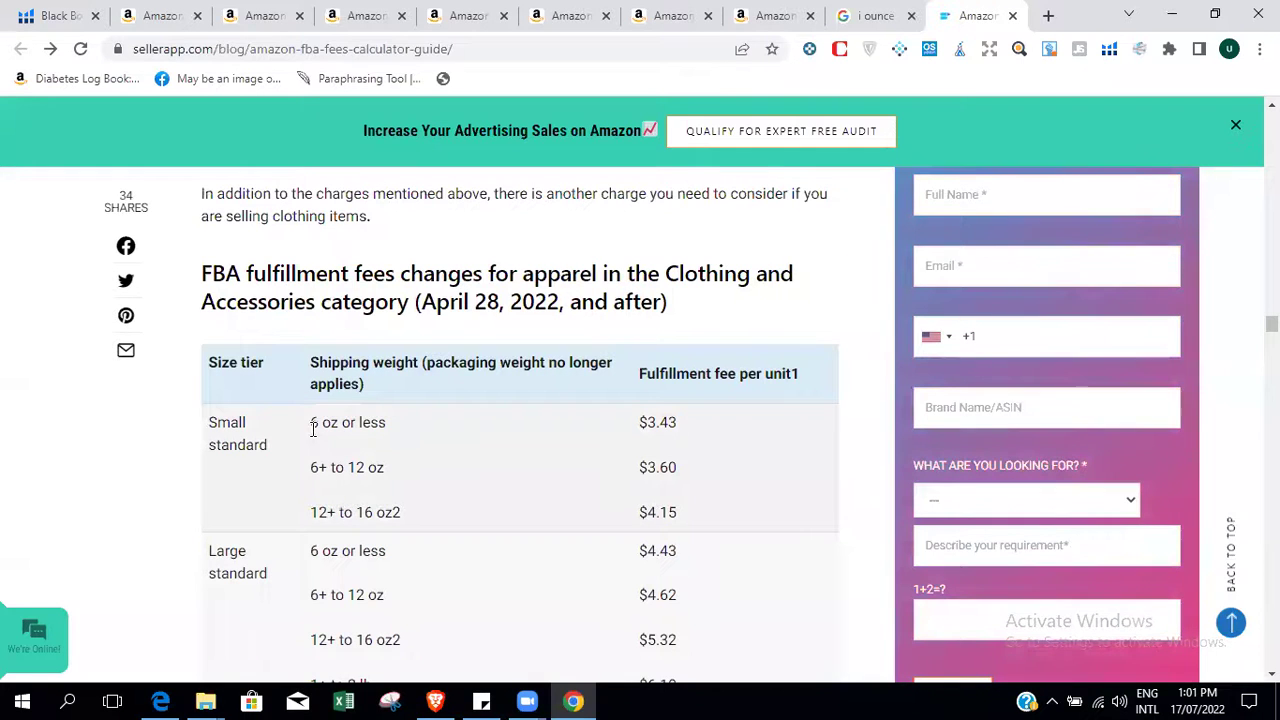
drag(311, 424, 1046, 480)
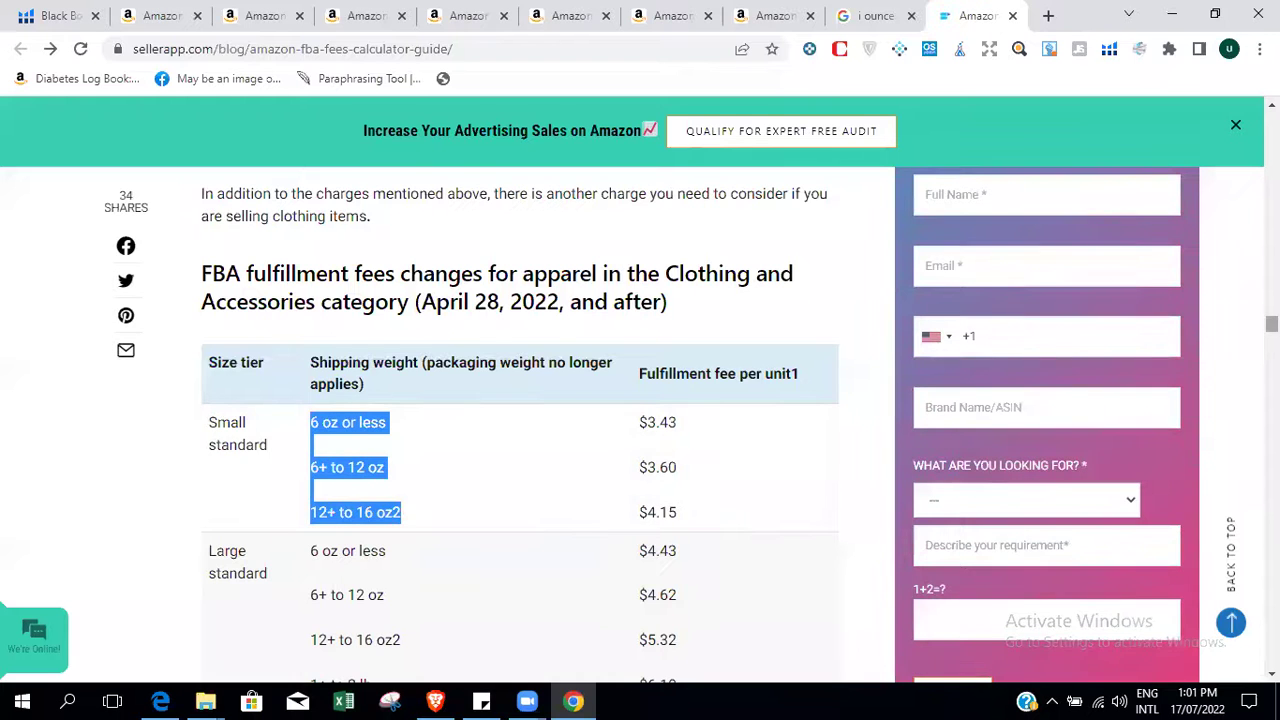
Review the Multi-Channel Fulfillment section and its Standard 3-5 business day shipping price table.
scroll(519, 429, down, 6)
scroll(519, 429, down, 4)
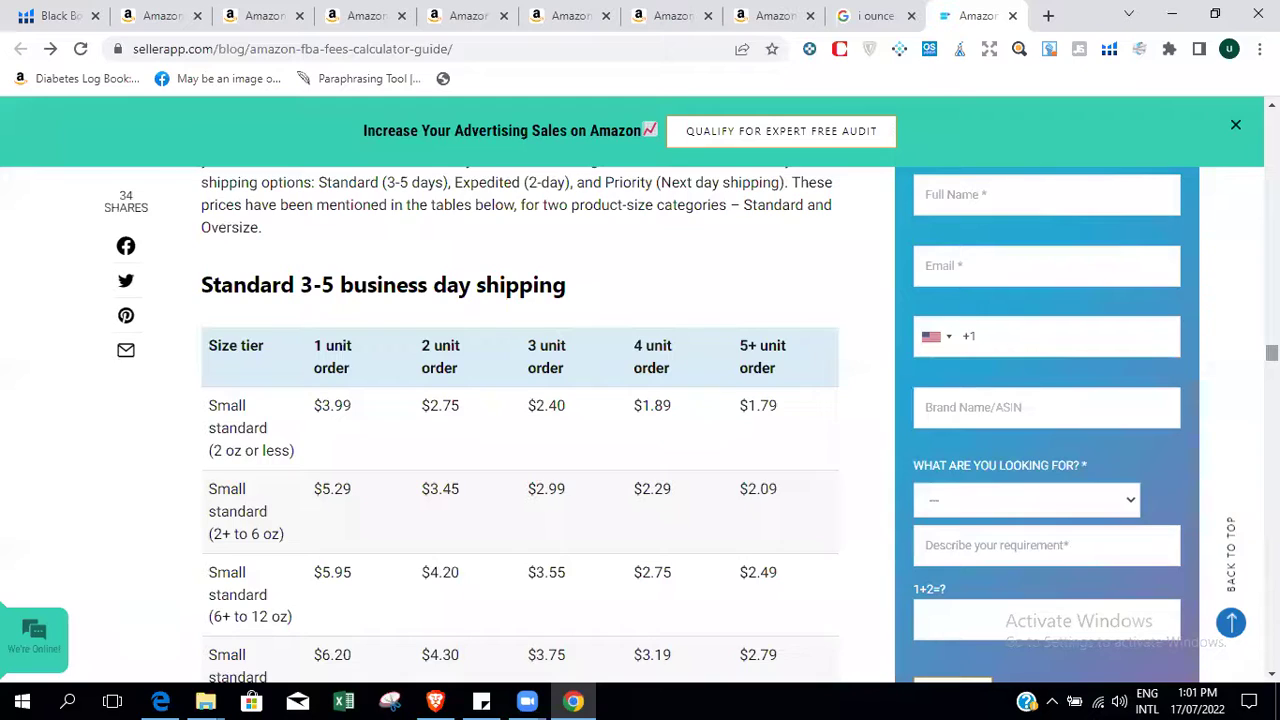
scroll(519, 429, up, 5)
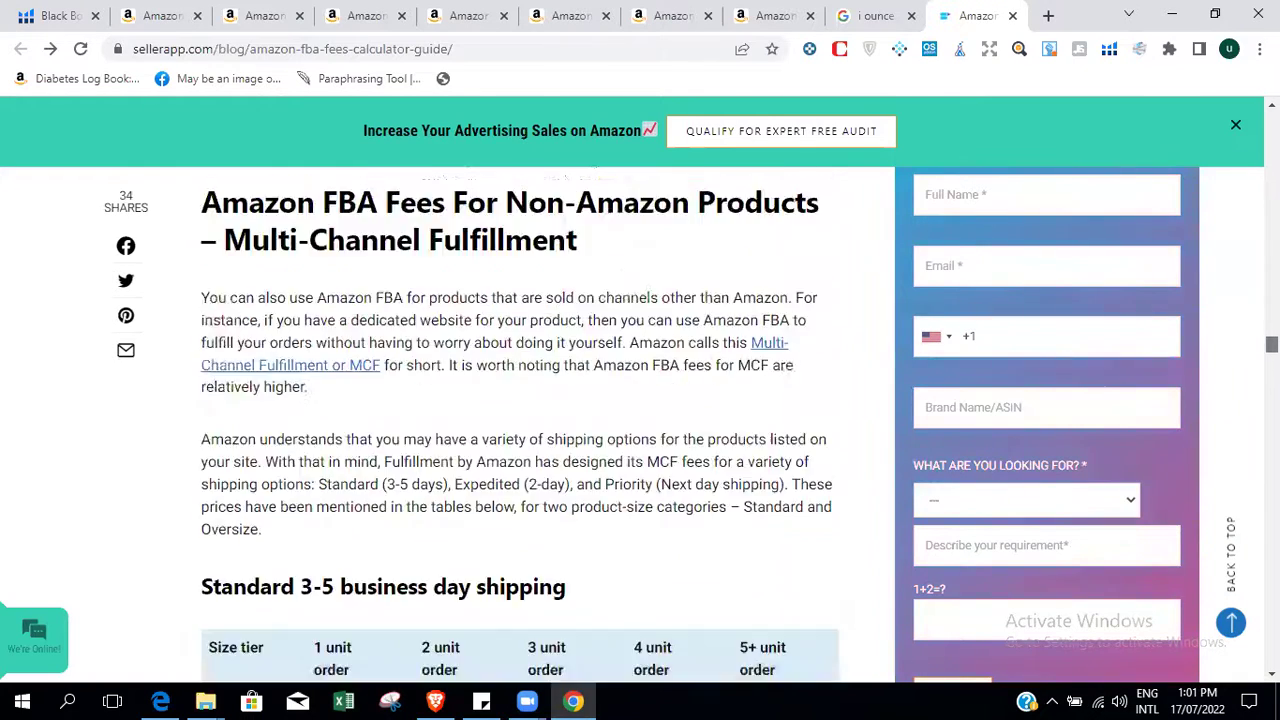
scroll(519, 429, down, 3)
scroll(519, 429, down, 7)
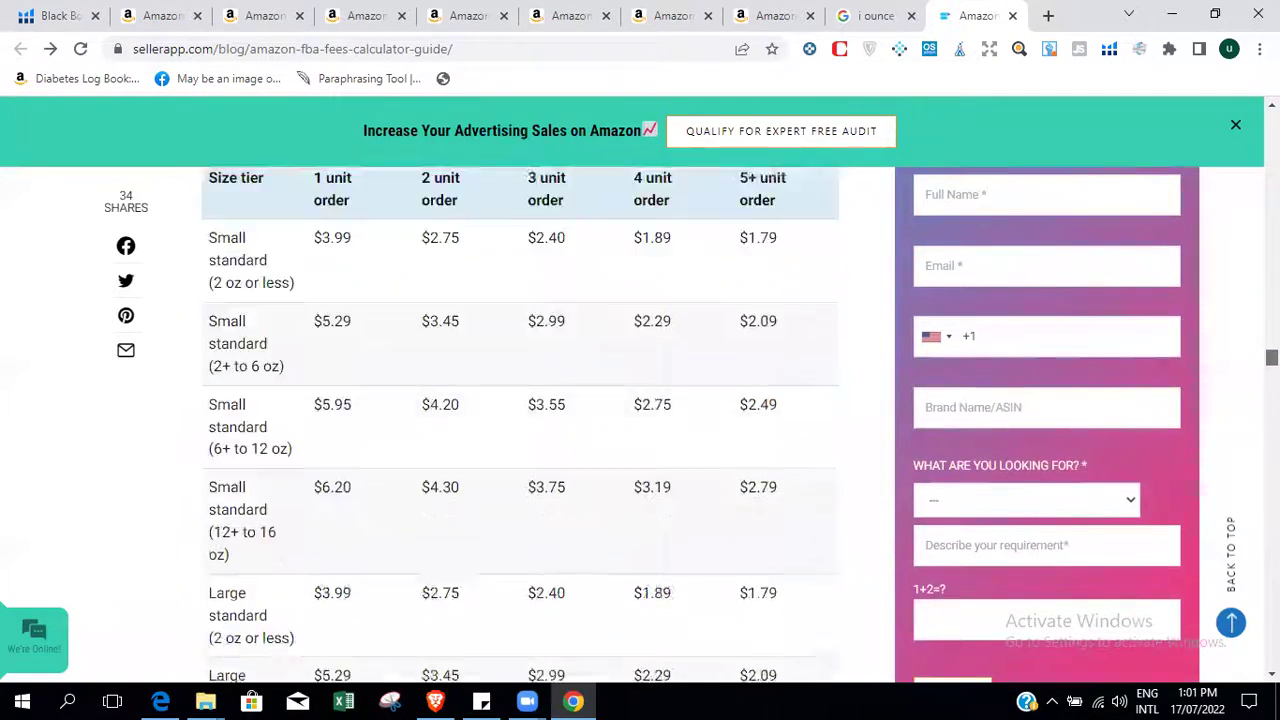
scroll(519, 429, up, 5)
scroll(519, 429, down, 2)
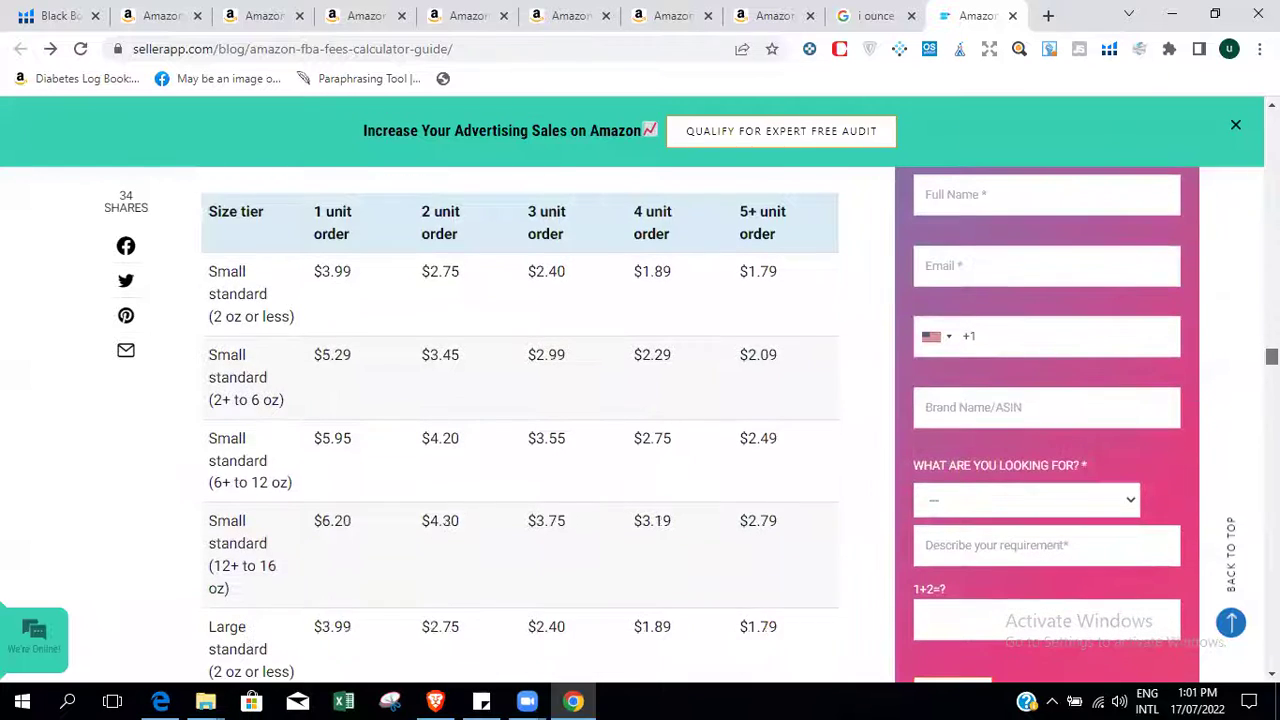
scroll(519, 429, up, 1)
scroll(519, 429, up, 2)
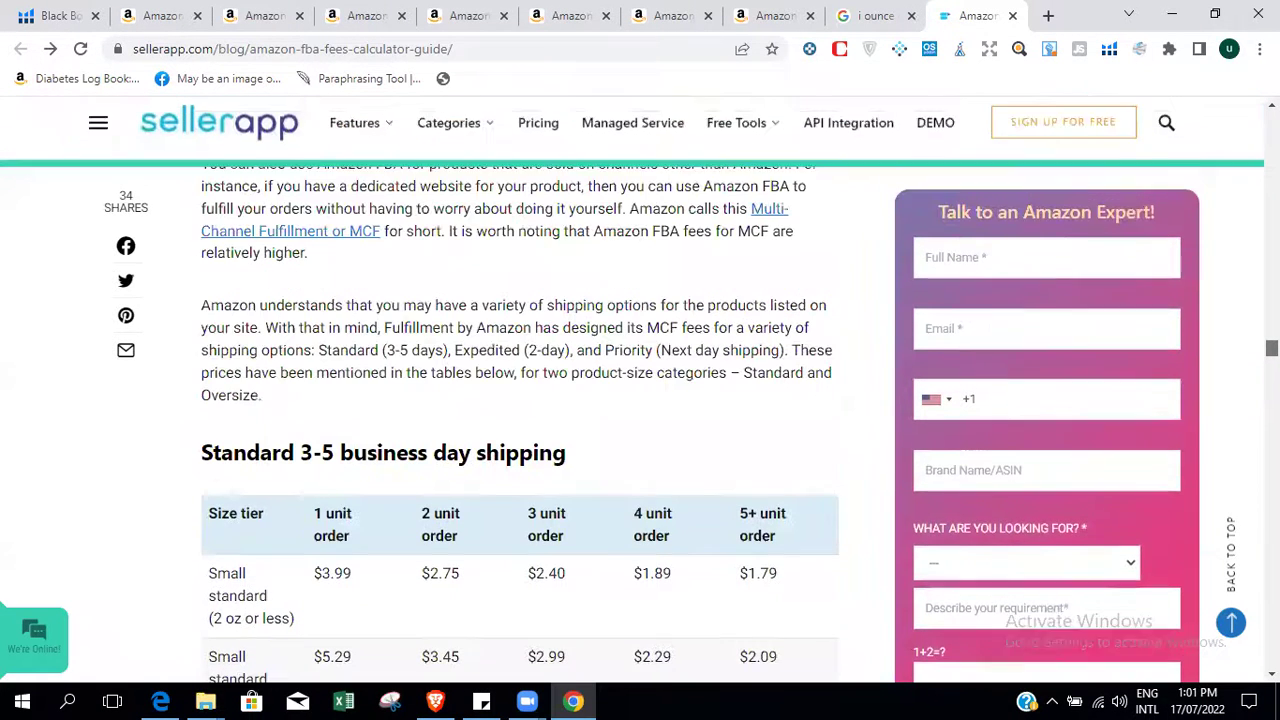
scroll(519, 429, up, 1)
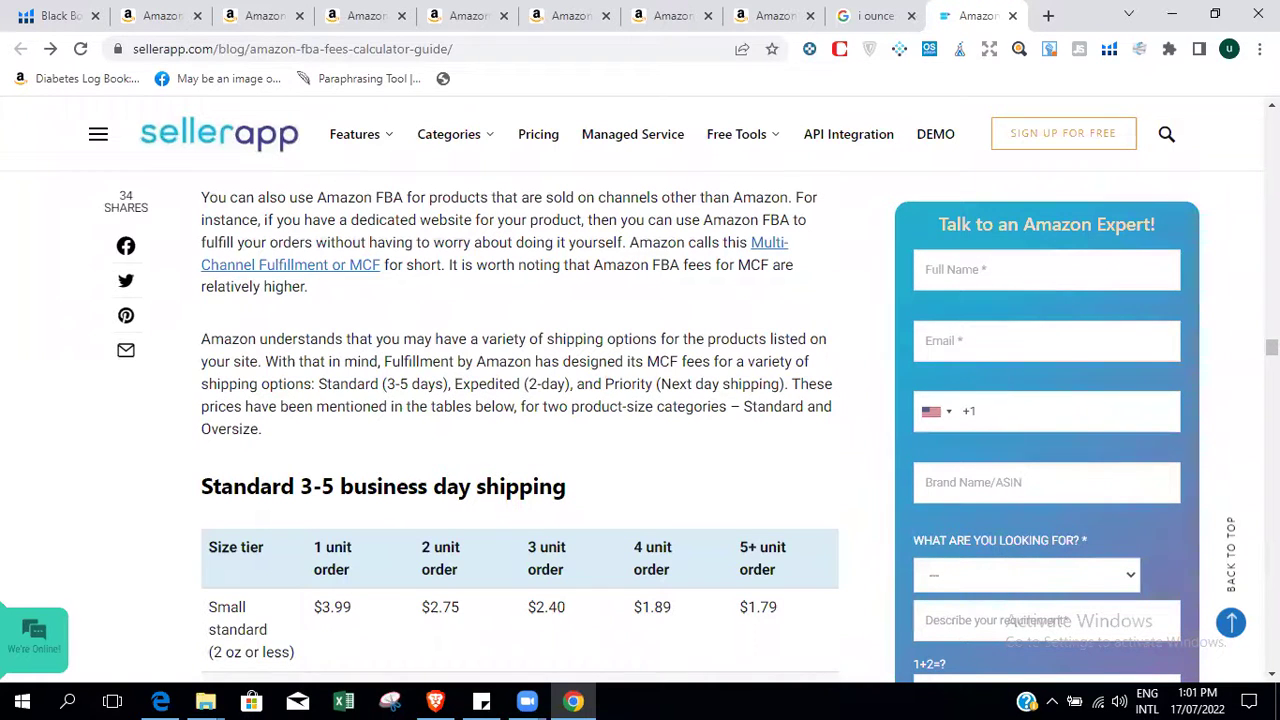
scroll(519, 429, down, 2)
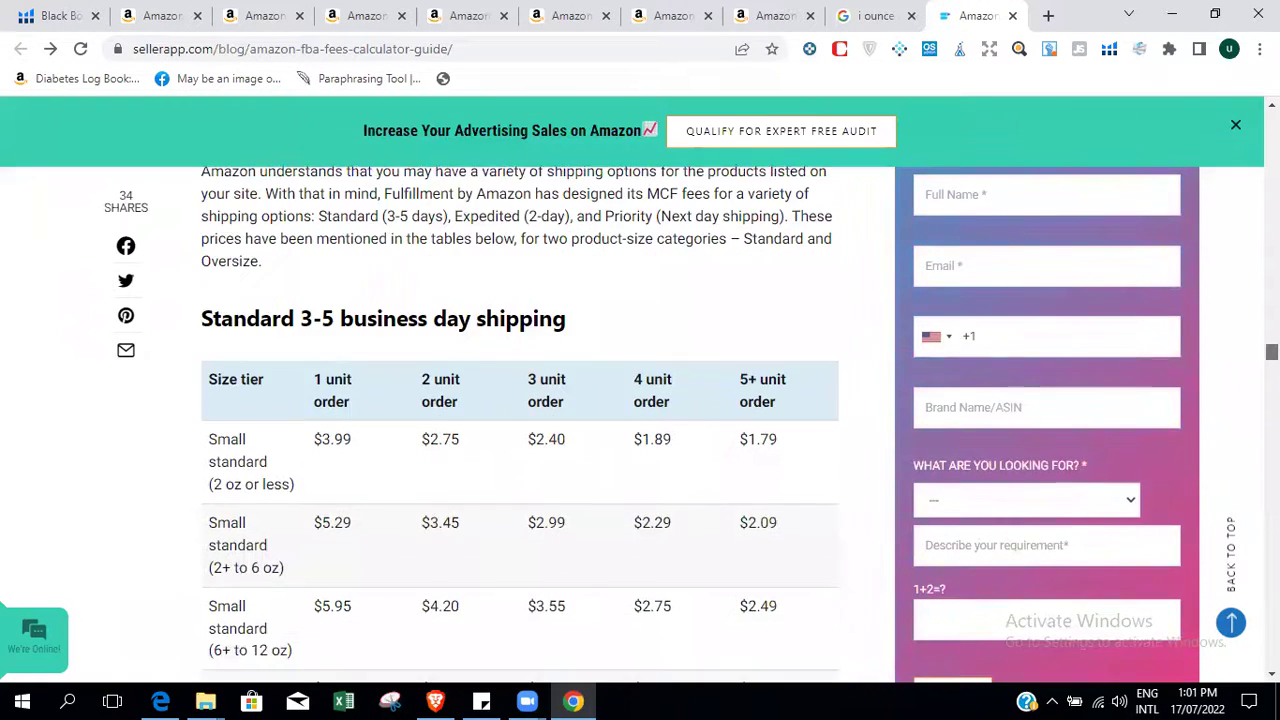
scroll(961, 360, down, 1)
scroll(961, 360, down, 1)
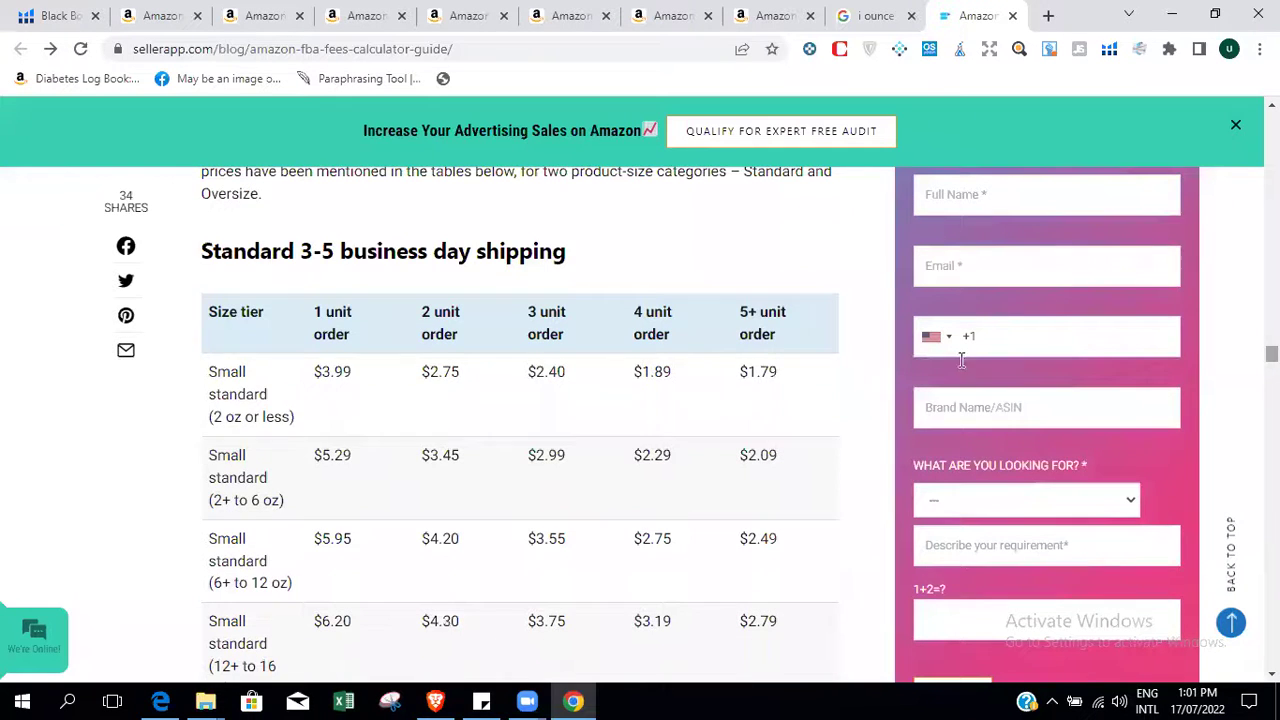
Highlight the Small standard (2 oz or less) row with its prices for all order quantities in the 3-5 business day table.
drag(209, 371, 263, 446)
click(642, 426)
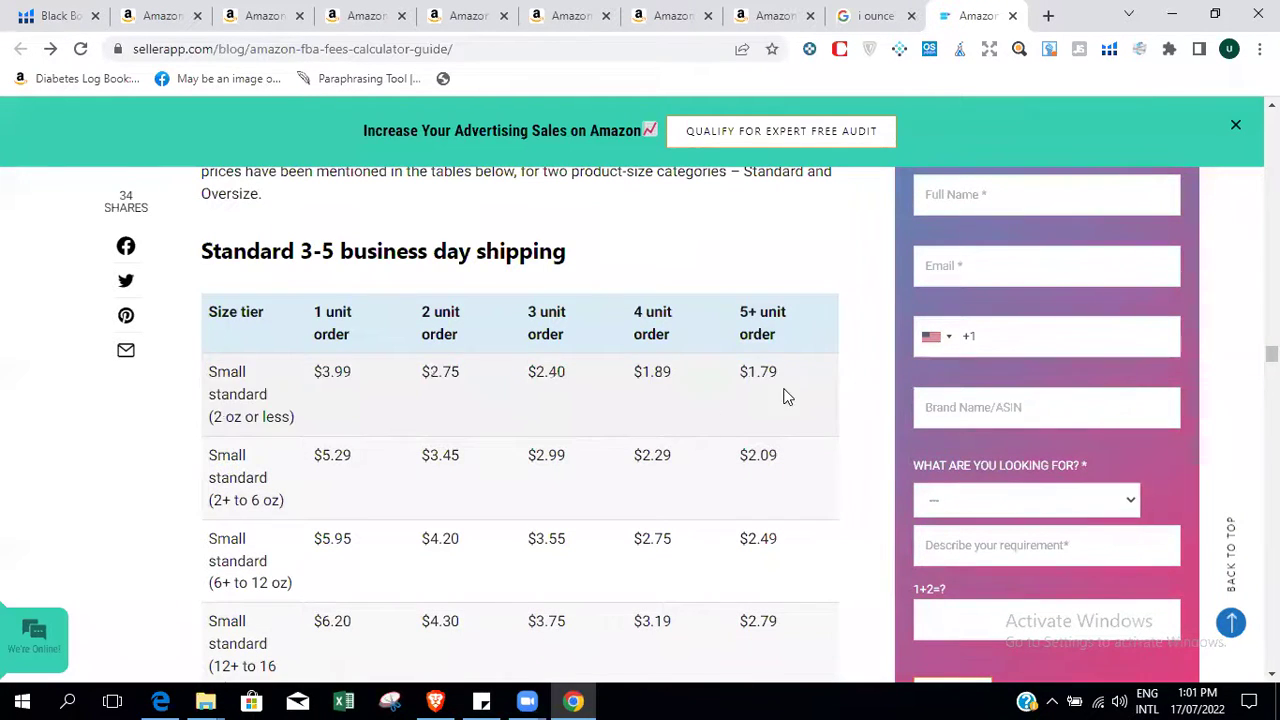
drag(209, 371, 808, 415)
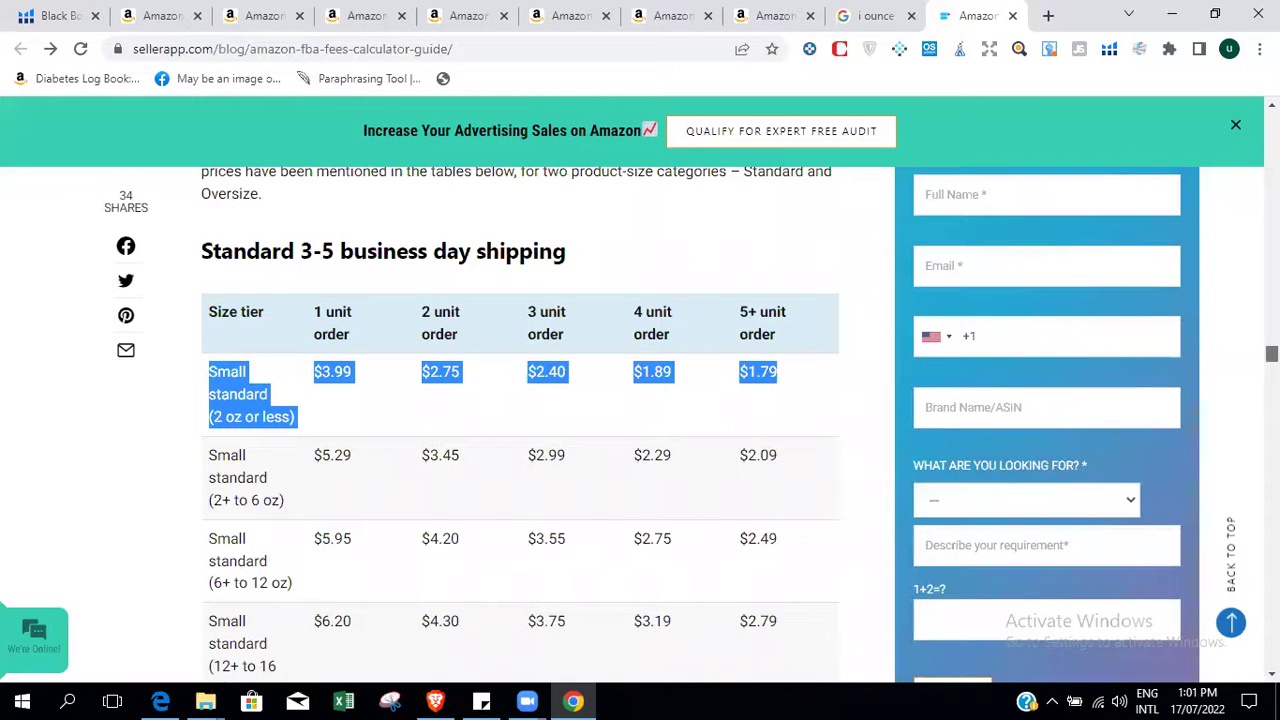
Look through the remaining Multi-Channel Fulfillment price tables, covering expedited shipping and the oversize tiers.
scroll(520, 420, down, 2)
scroll(520, 425, down, 10)
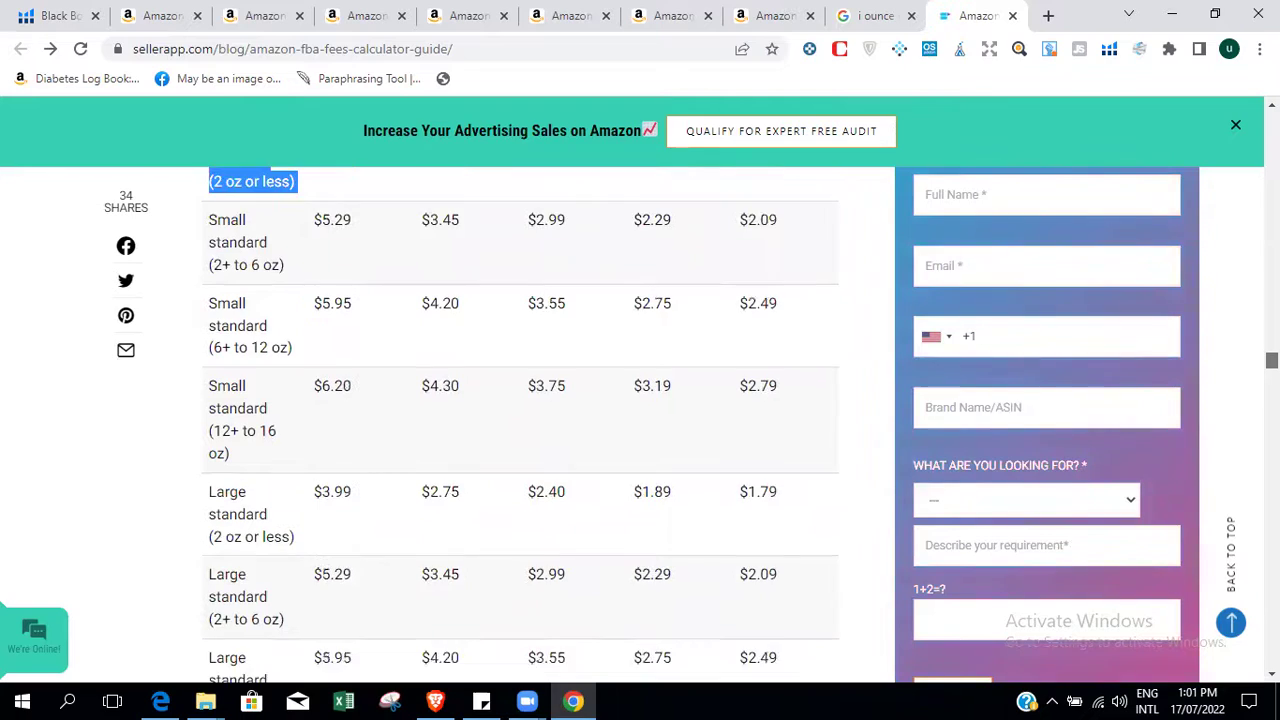
scroll(520, 425, up, 1)
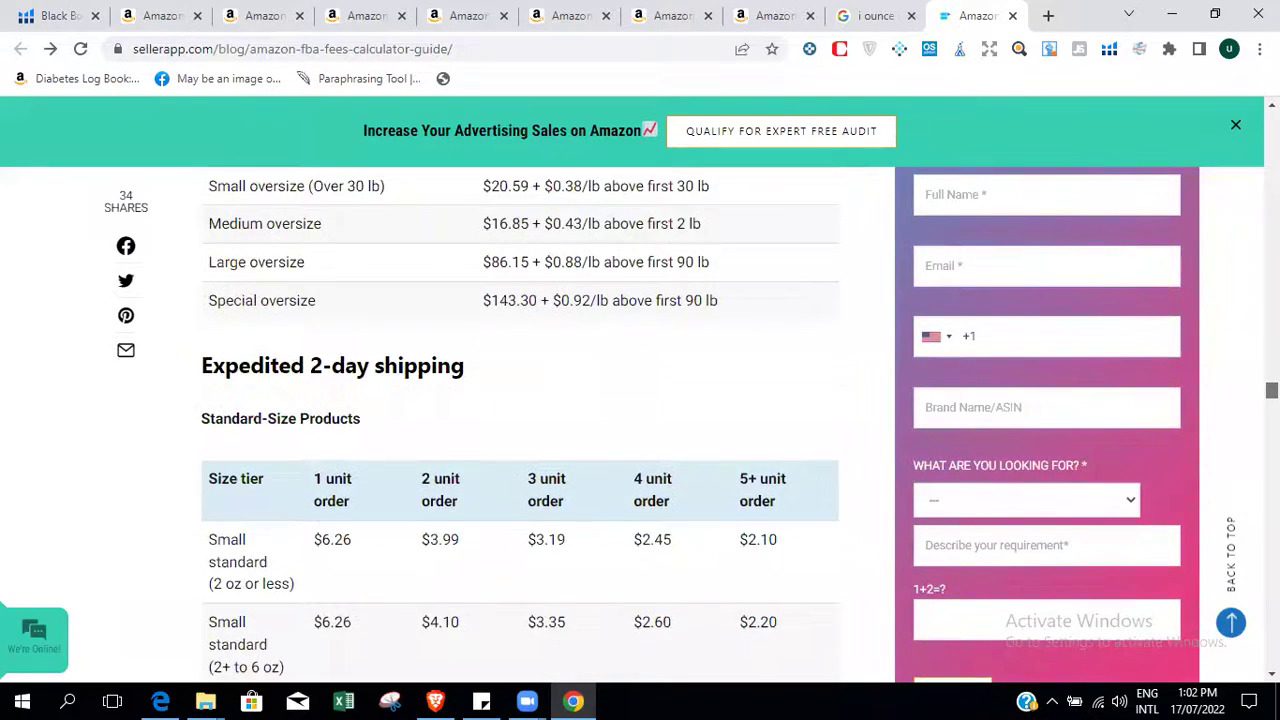
scroll(520, 425, down, 10)
scroll(520, 425, down, 5)
scroll(520, 425, up, 5)
scroll(520, 425, down, 5)
scroll(520, 425, down, 6)
scroll(520, 425, up, 4)
scroll(520, 425, down, 1)
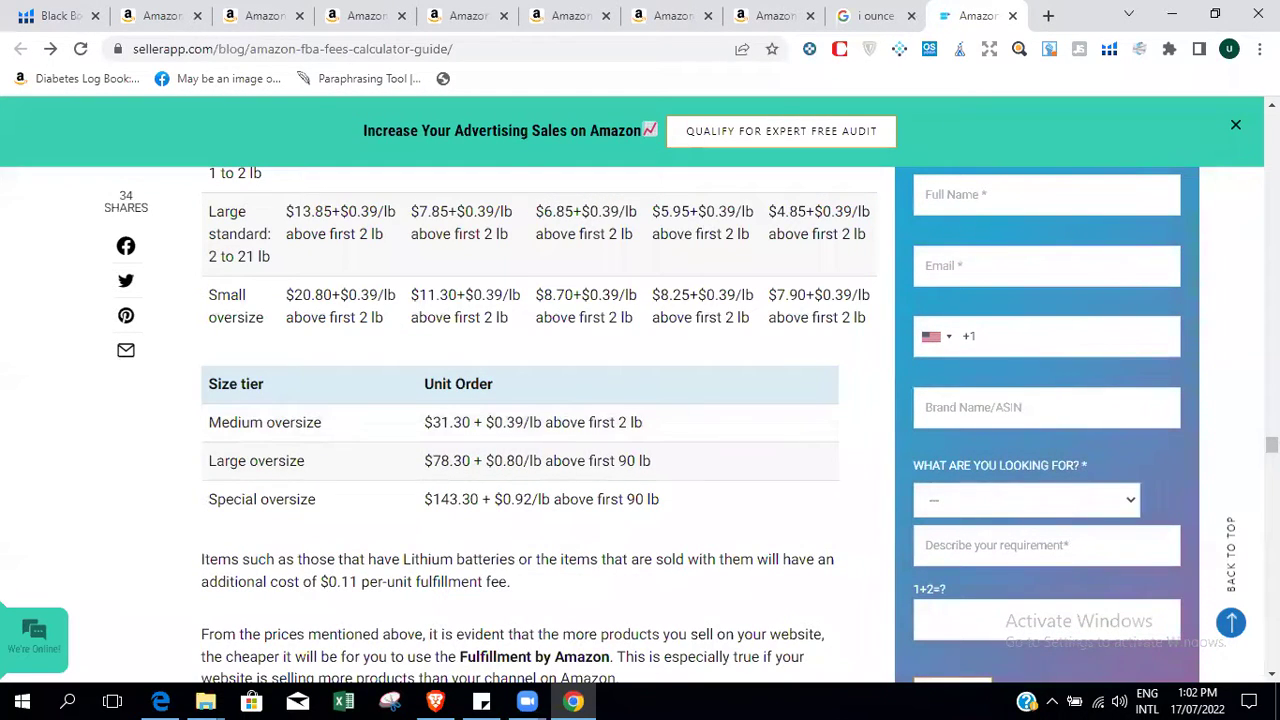
Review the Amazon FBA Monthly Storage Fee section and its standard-size and oversize rates by storage month.
scroll(520, 425, down, 4)
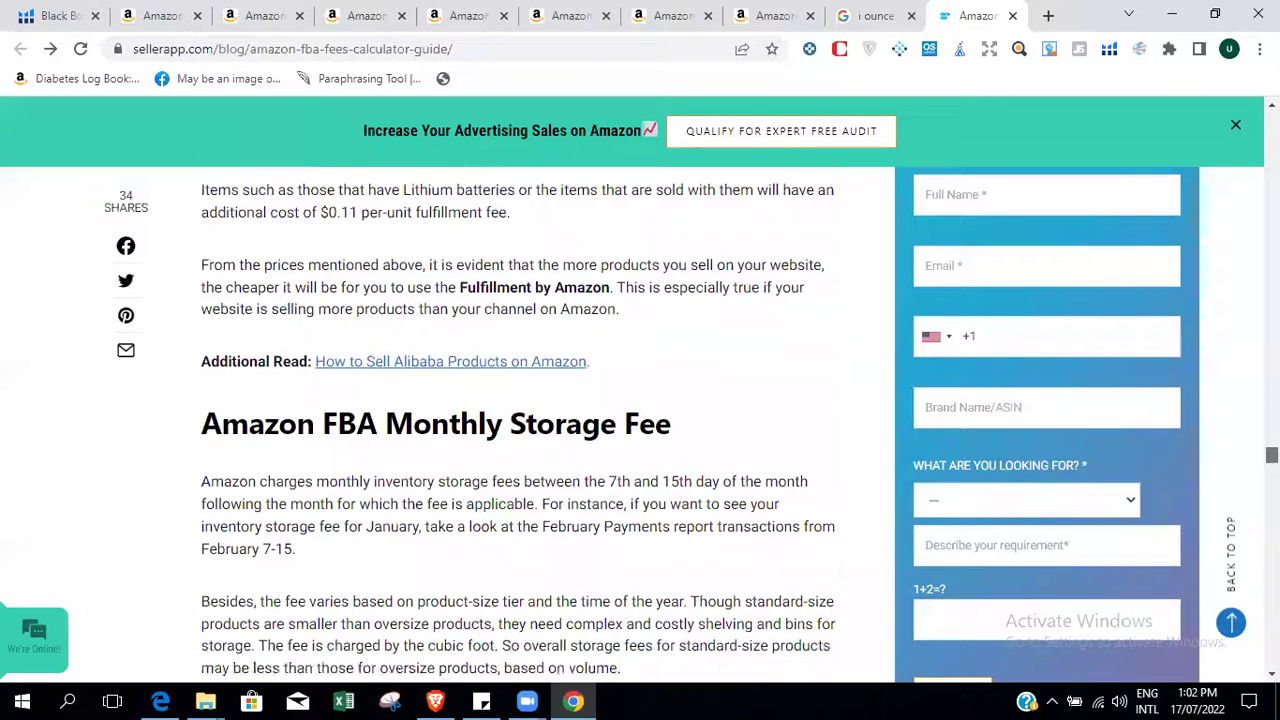
scroll(520, 420, down, 2)
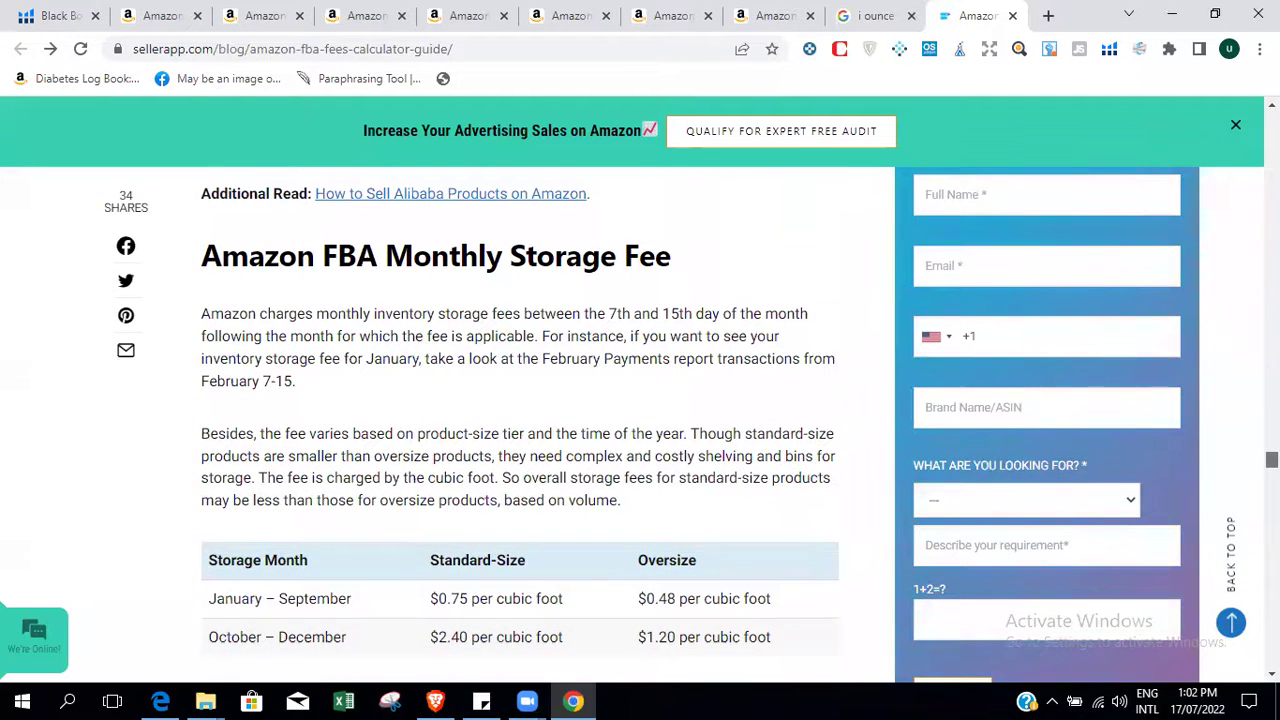
scroll(520, 420, down, 1)
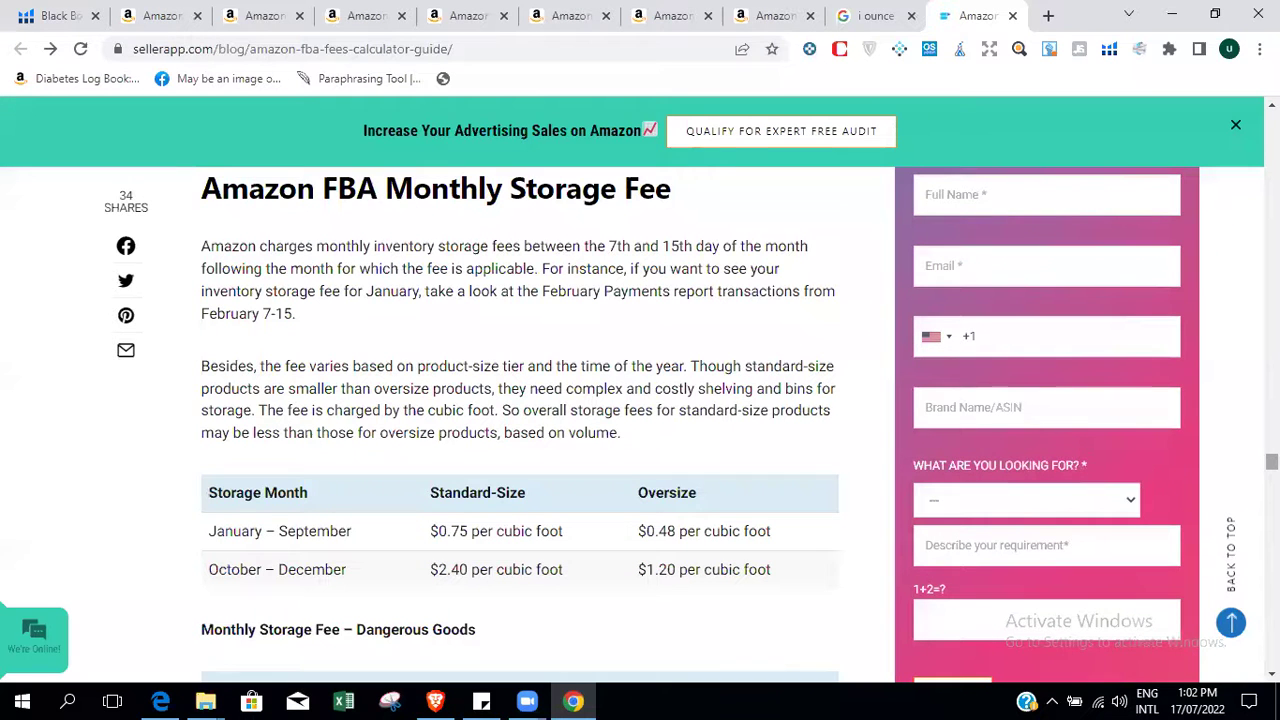
Return to the STAR BRITE Clear Plastic Restorer listing and examine its product details, Buy Box information and other sellers' offers.
click(457, 14)
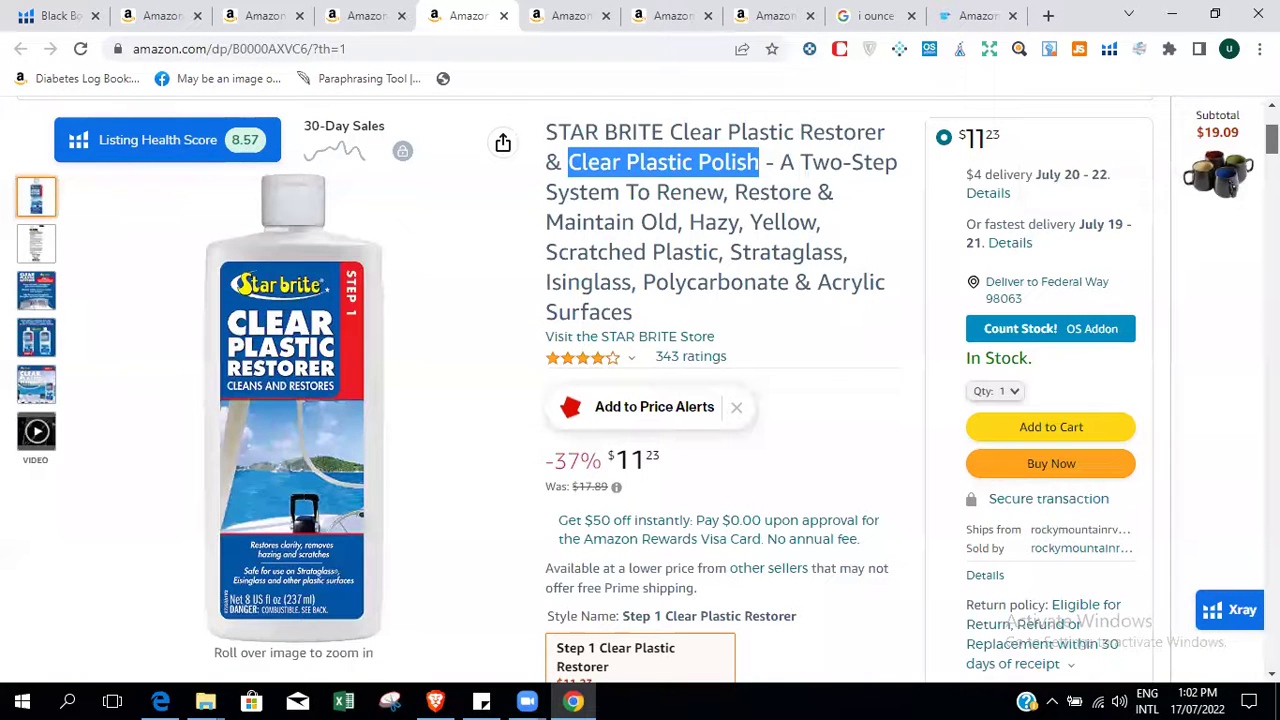
scroll(600, 390, up, 3)
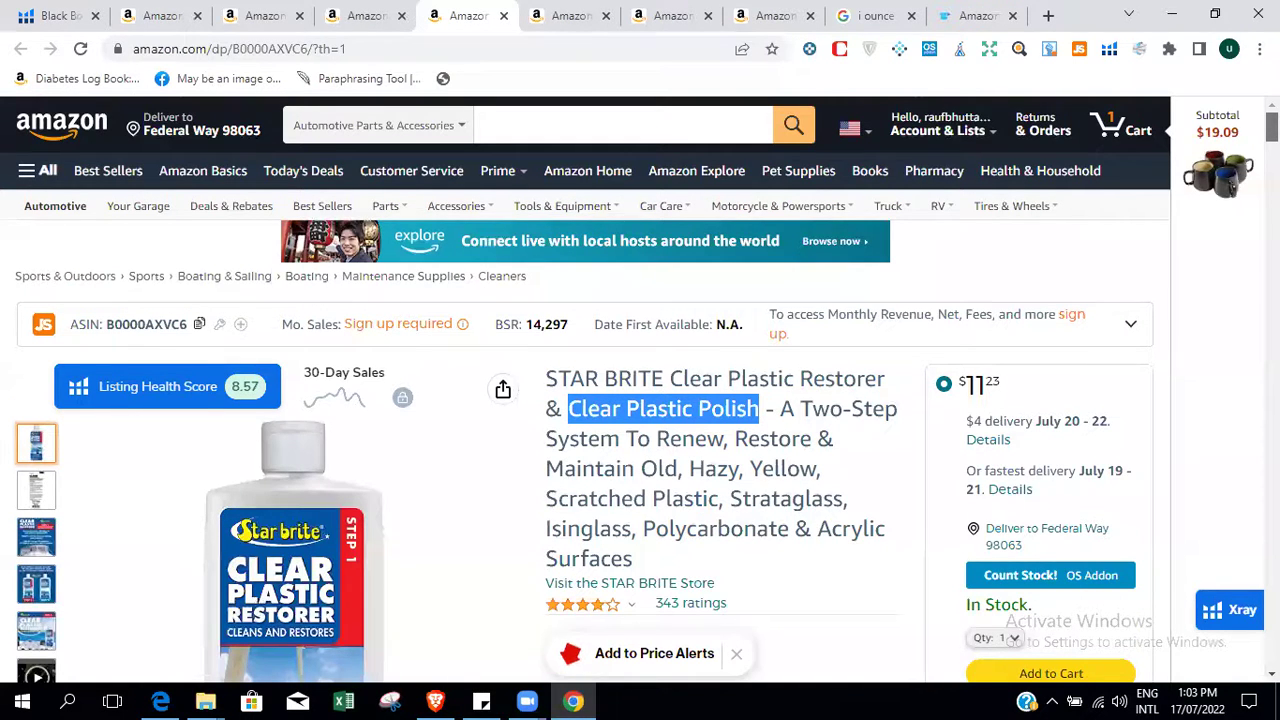
scroll(911, 388, down, 7)
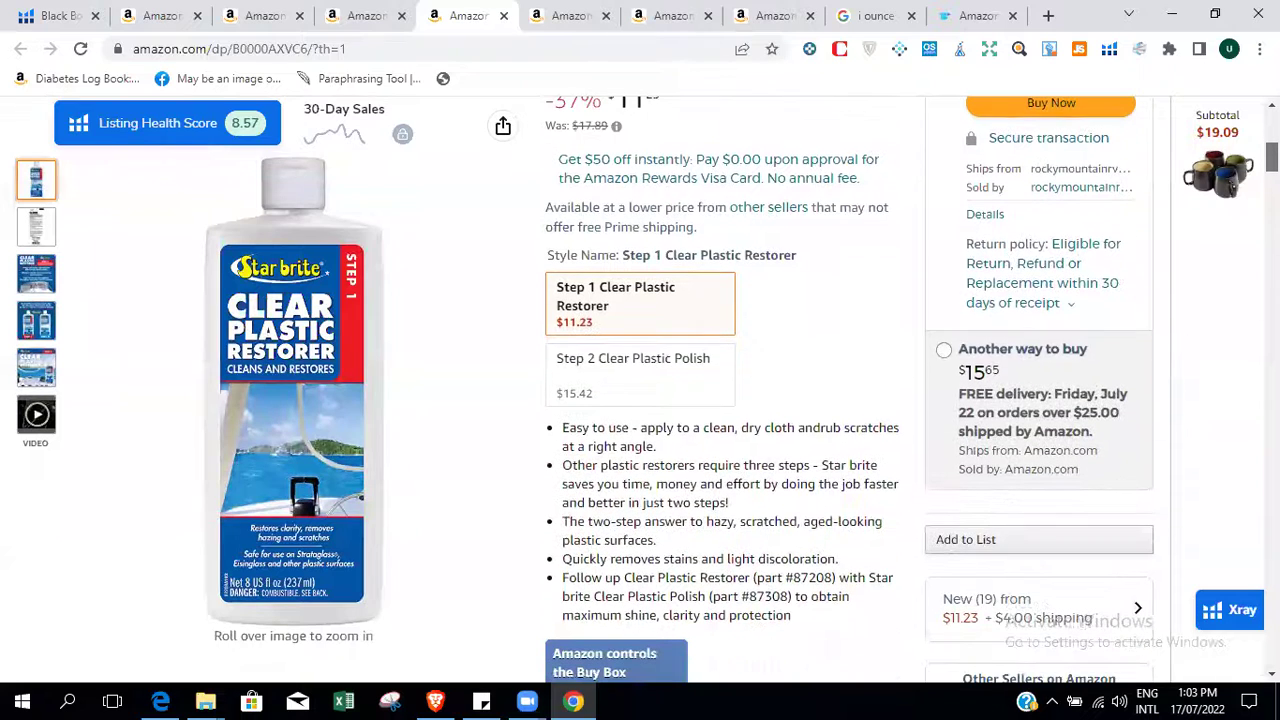
scroll(911, 388, down, 4)
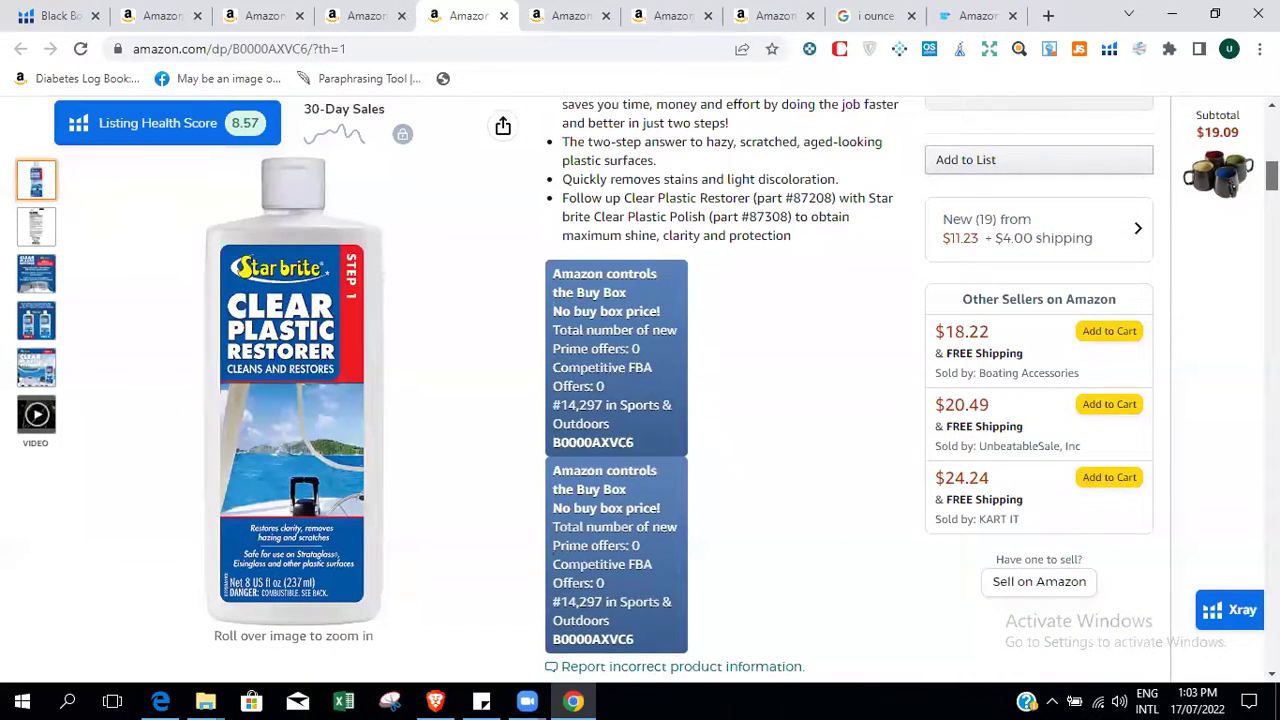
scroll(911, 391, up, 1)
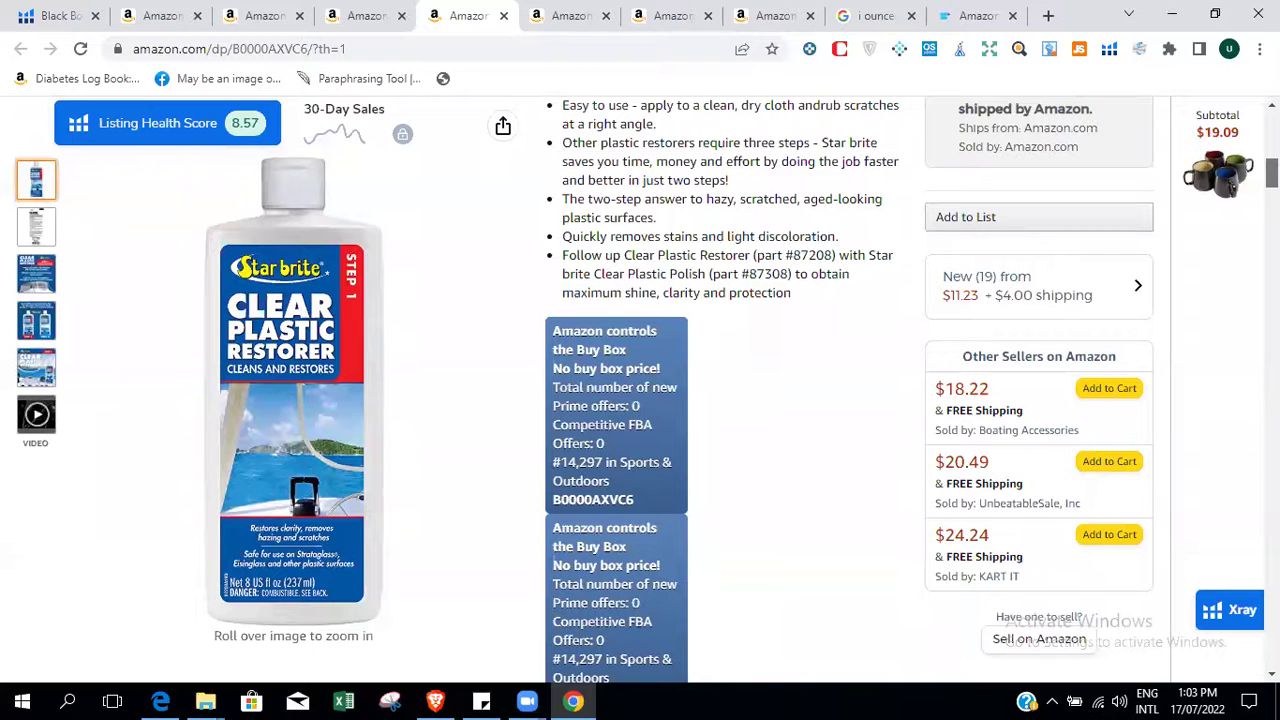
scroll(911, 391, down, 1)
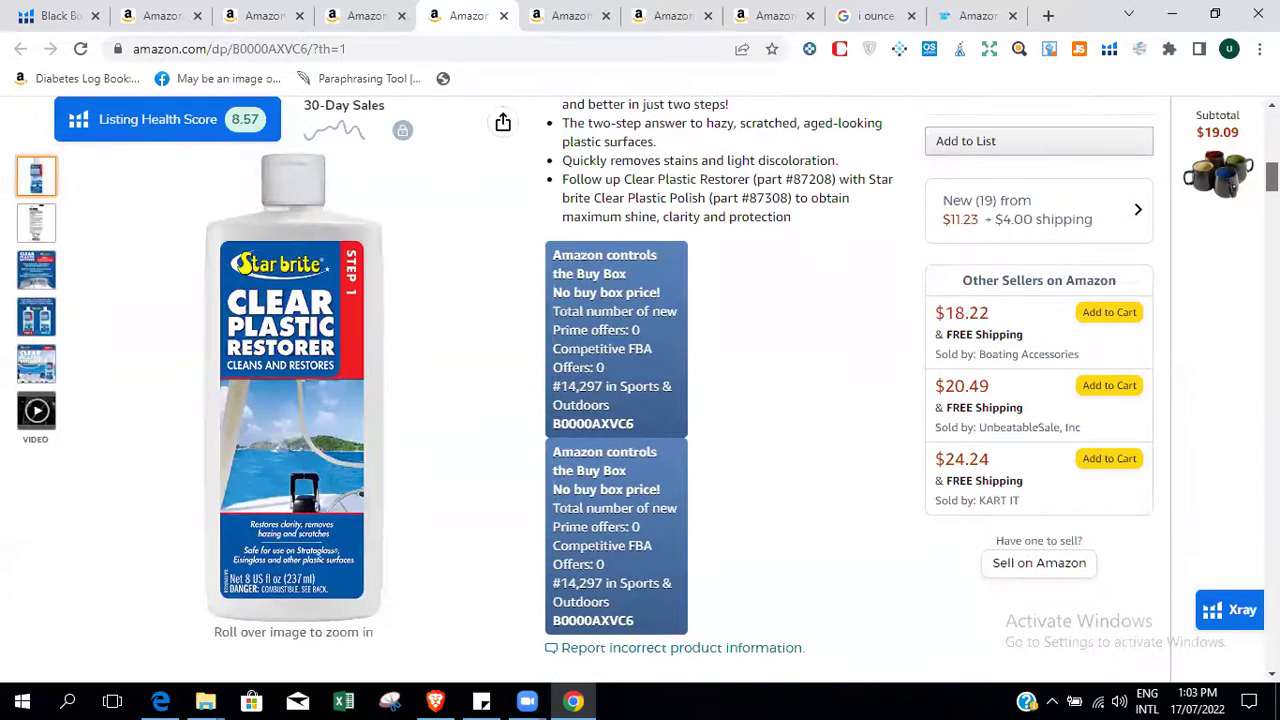
scroll(911, 391, down, 1)
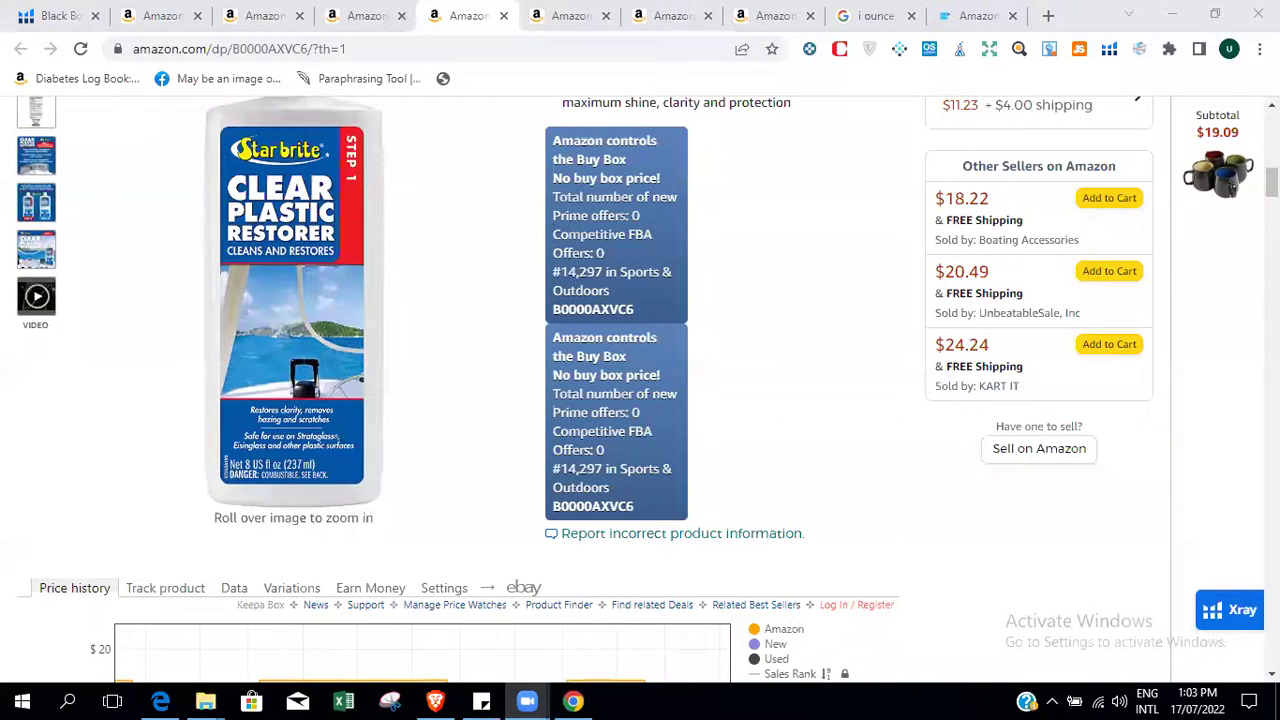
click(677, 536)
scroll(530, 608, up, 8)
scroll(530, 608, down, 5)
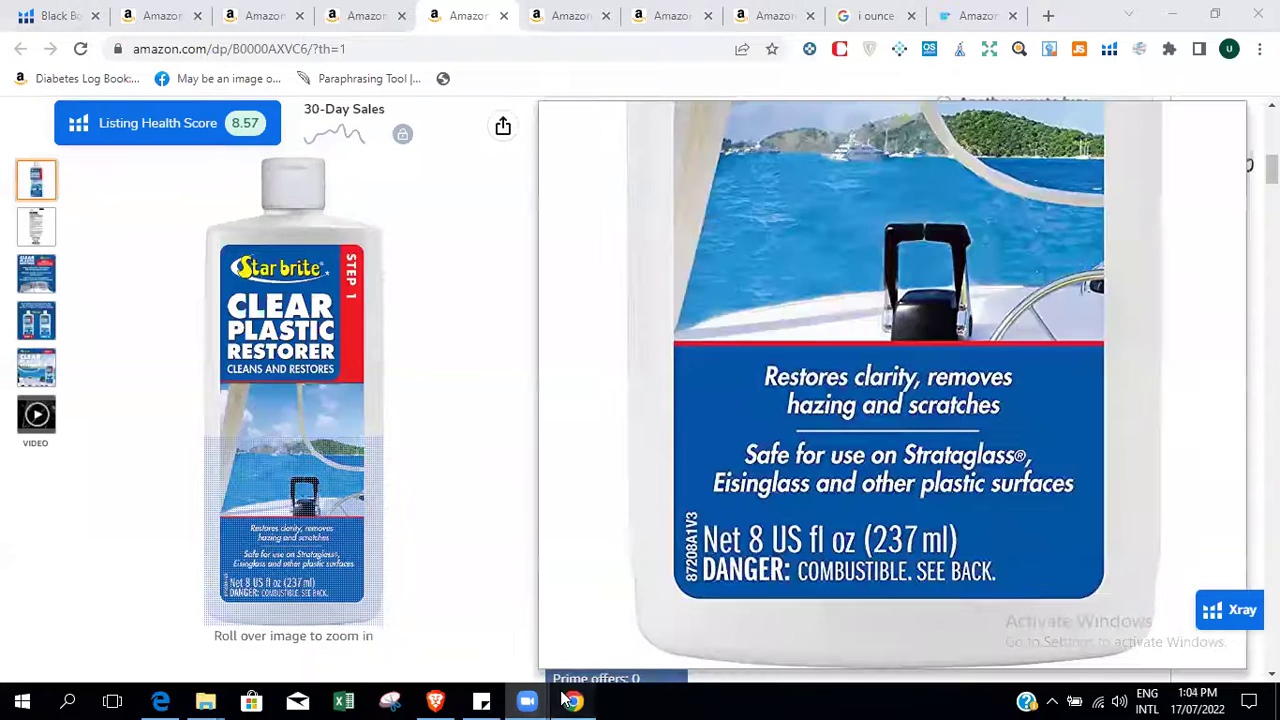
Switch to the Brave browser and open the Google home page in a new tab.
click(435, 701)
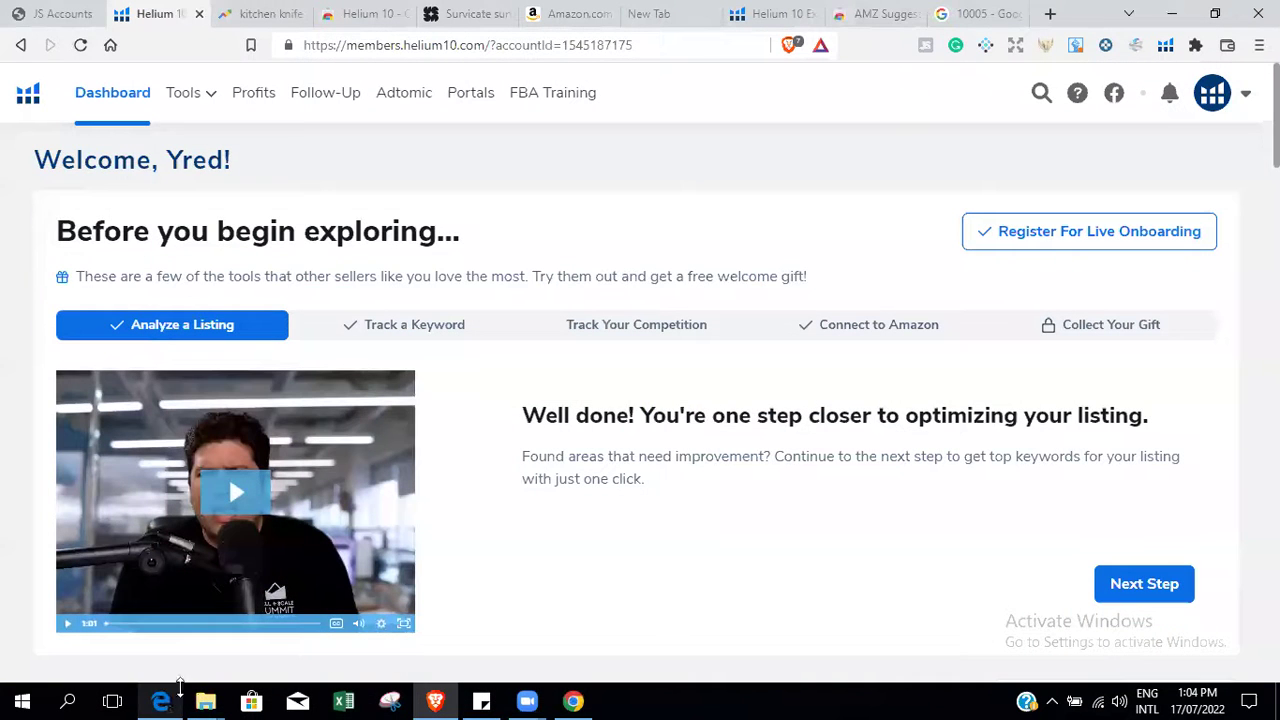
click(966, 14)
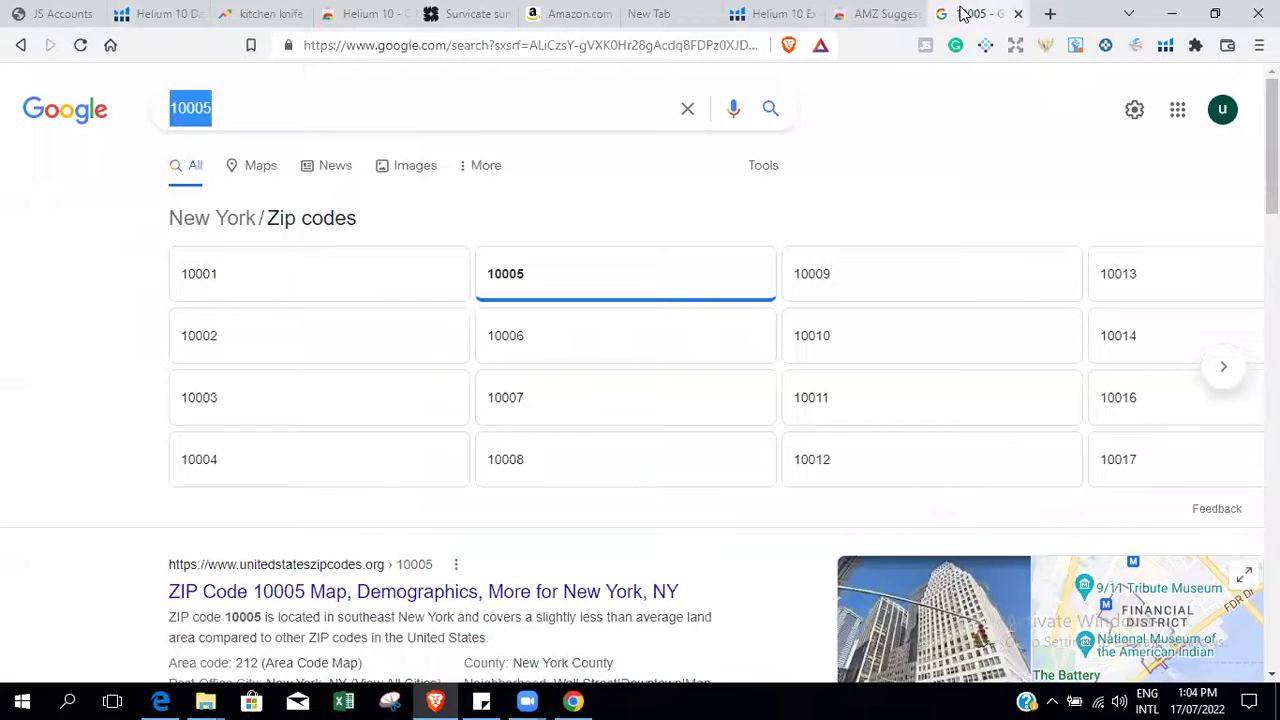
click(1050, 14)
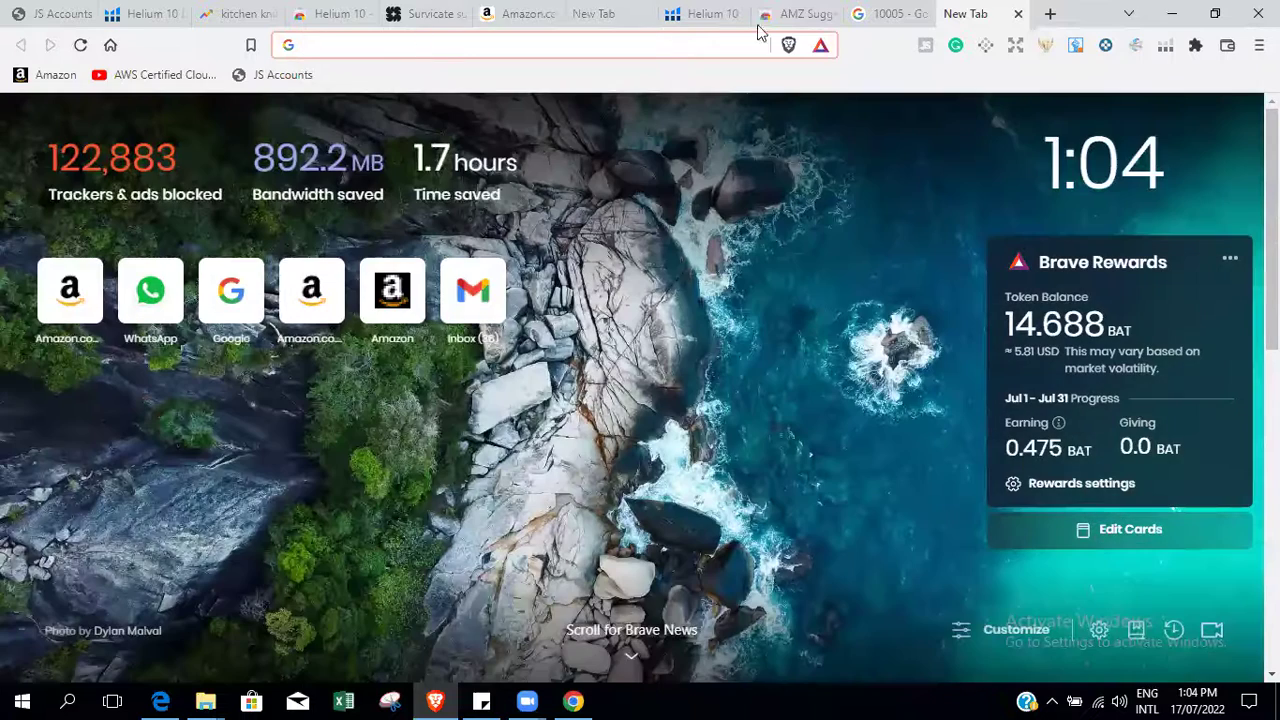
click(481, 45)
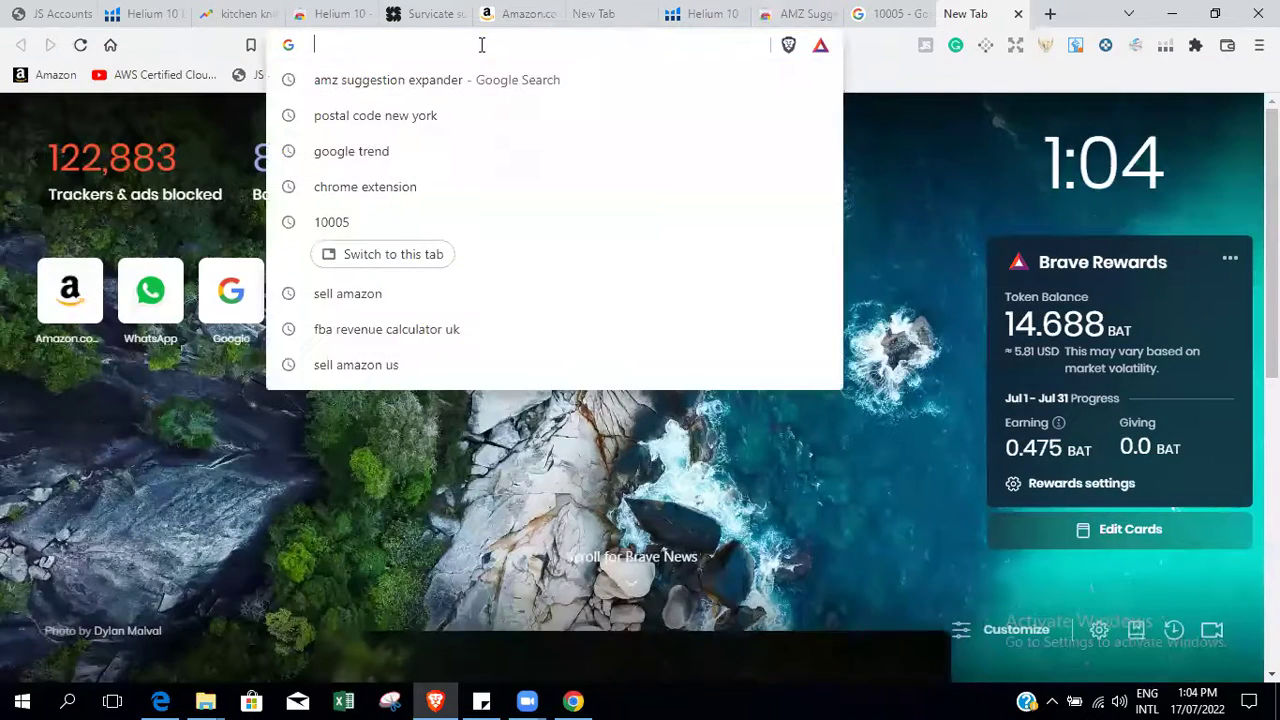
text(goo)
key(Return)
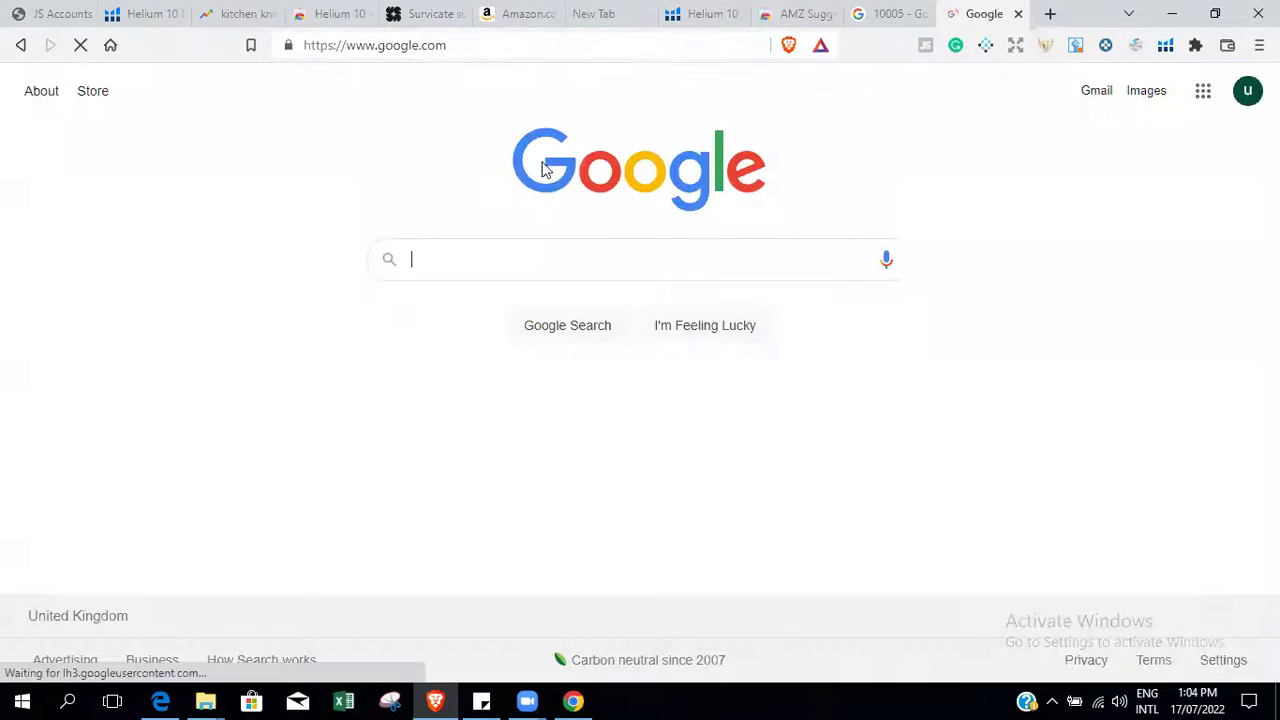
Search Google for "sell amazon us" and open the Sell on Amazon - Amazon.com result.
text(sell)
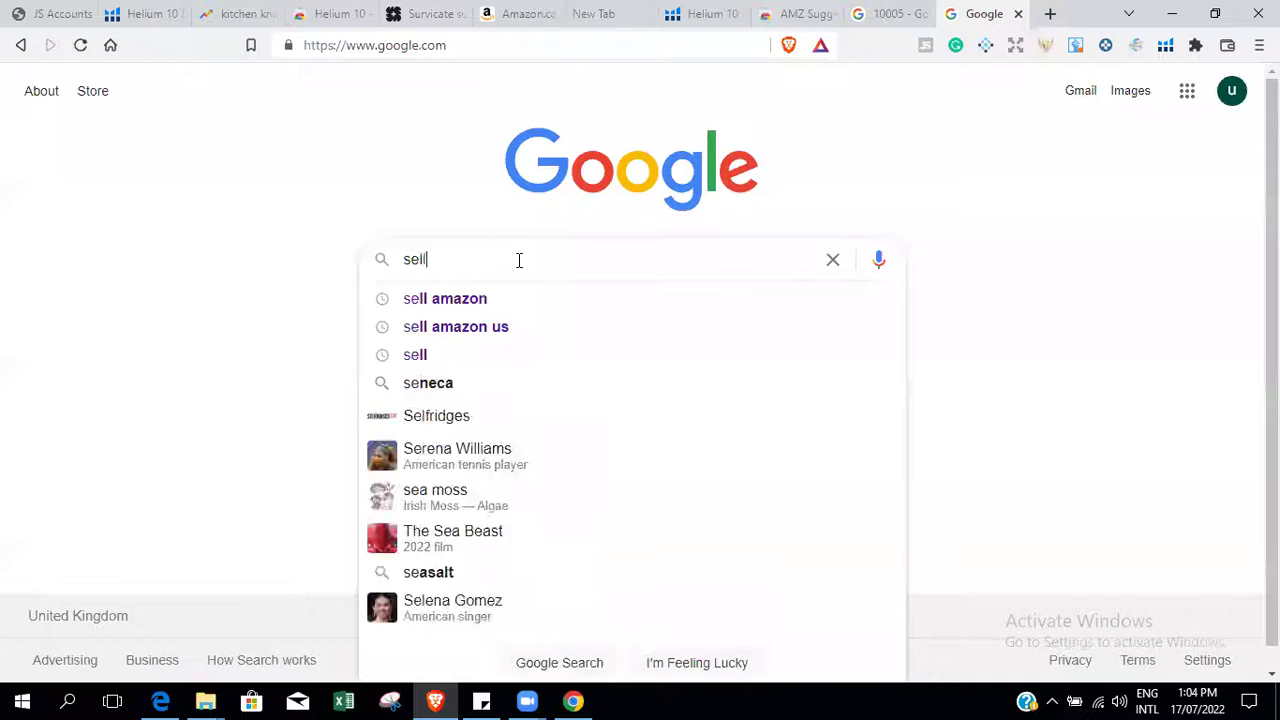
click(525, 297)
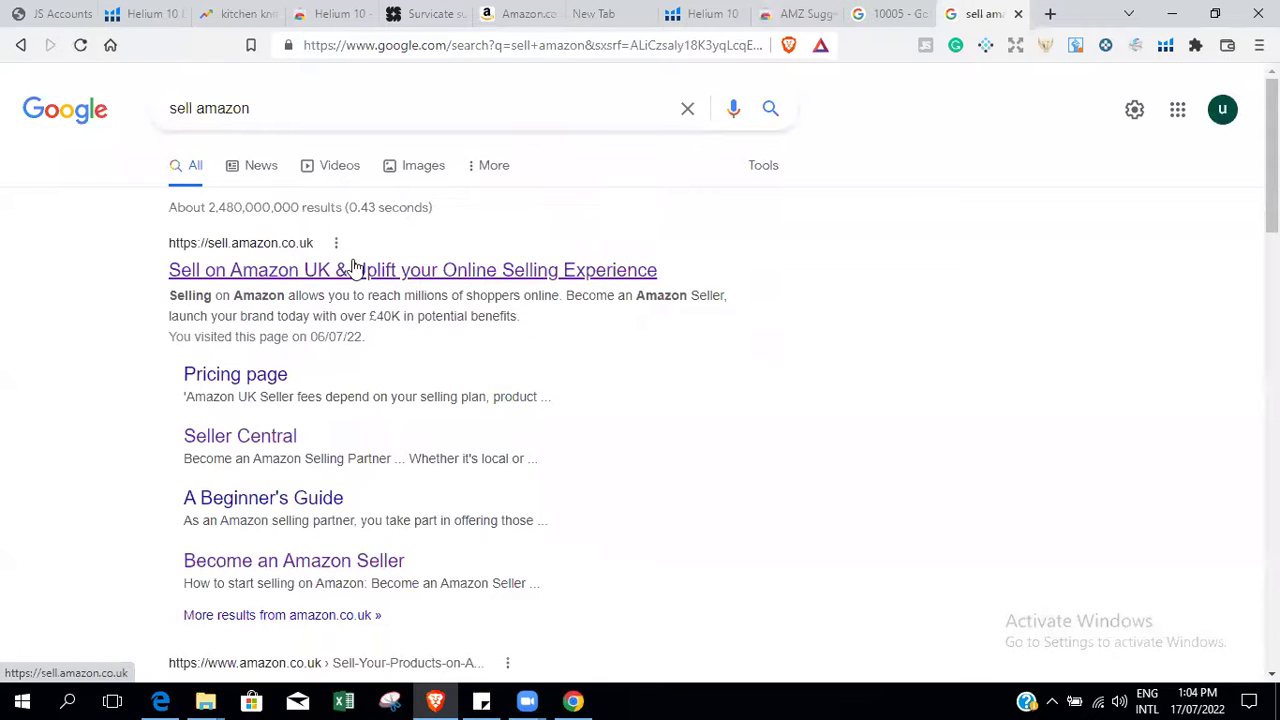
click(271, 109)
text(us)
key(Return)
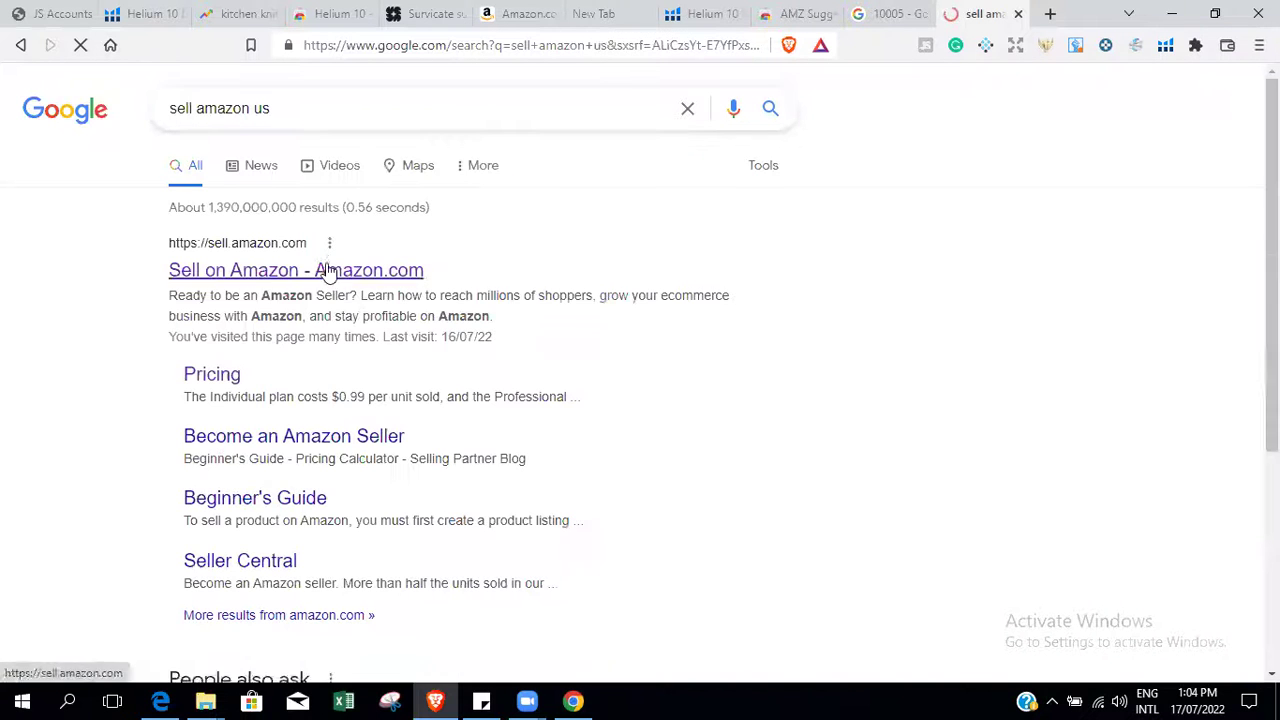
click(365, 272)
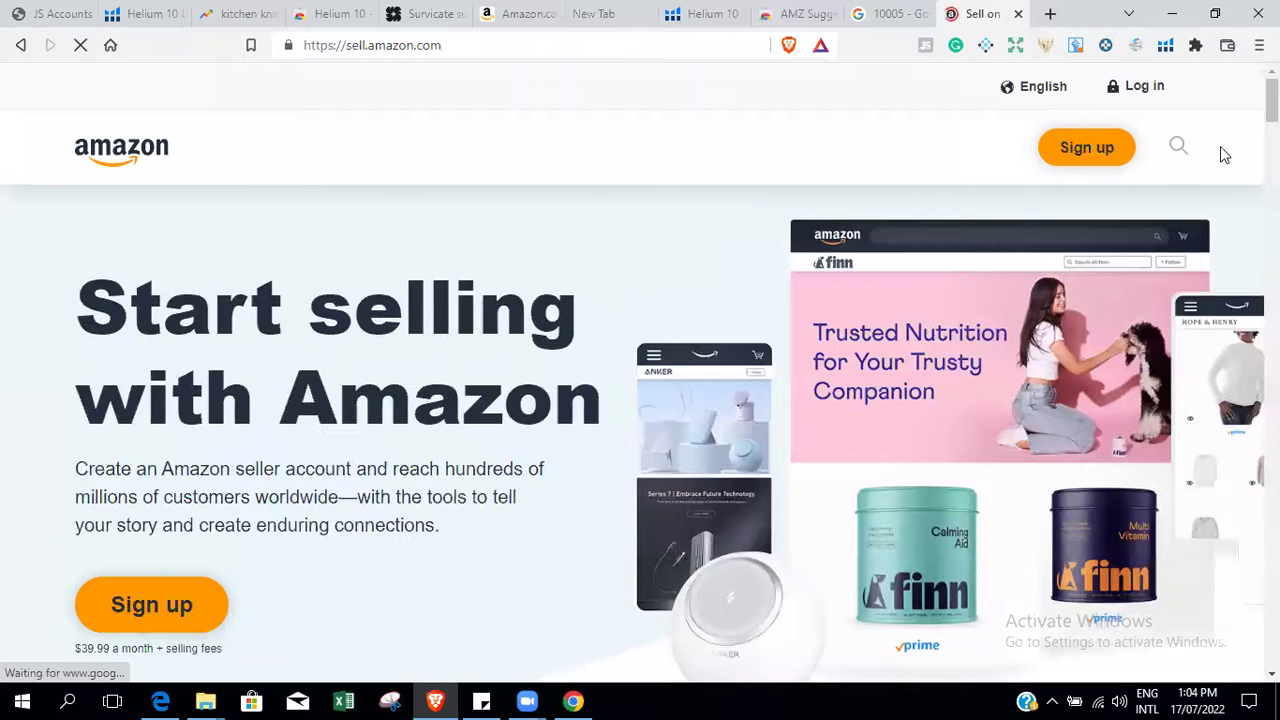
Open the Product category fees information from the Amazon selling site's pricing options.
scroll(903, 108, down, 4)
scroll(903, 108, up, 2)
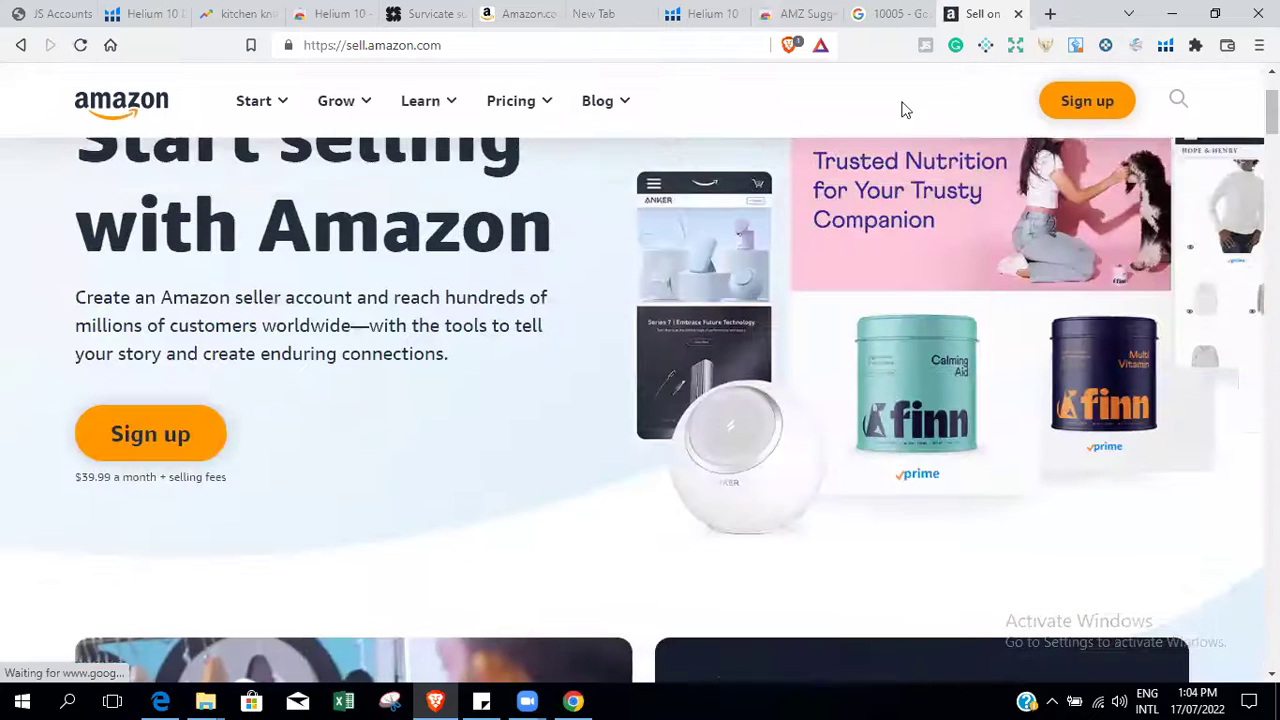
mouse_move(537, 103)
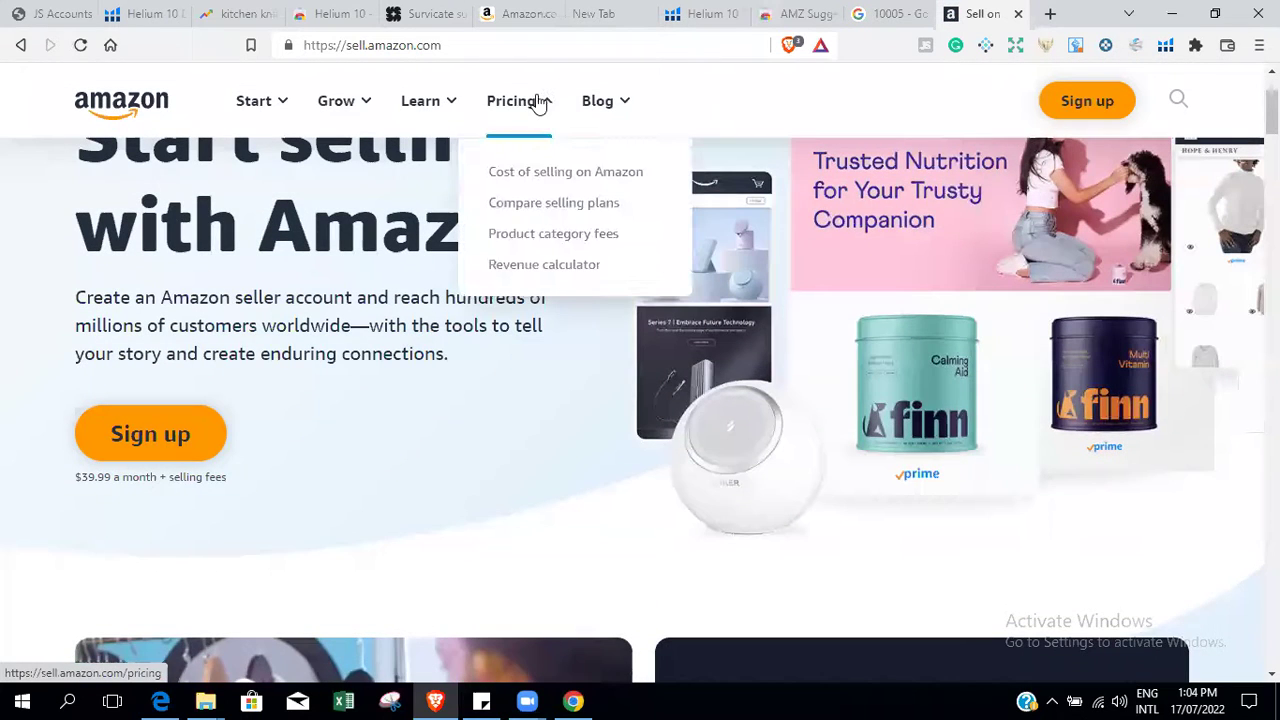
click(572, 243)
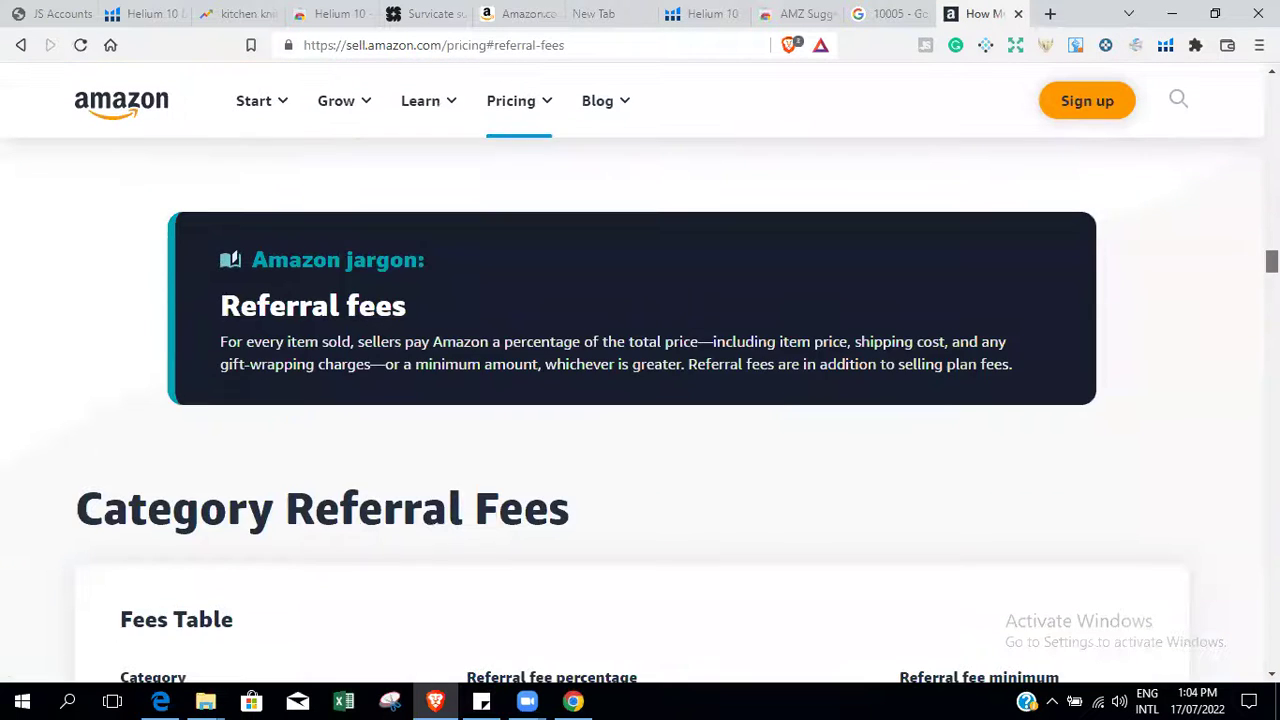
Review the start of the category referral Fees Table and highlight the 3D Printed Products referral percentage.
scroll(640, 400, down, 4)
scroll(640, 400, down, 1)
scroll(640, 400, up, 1)
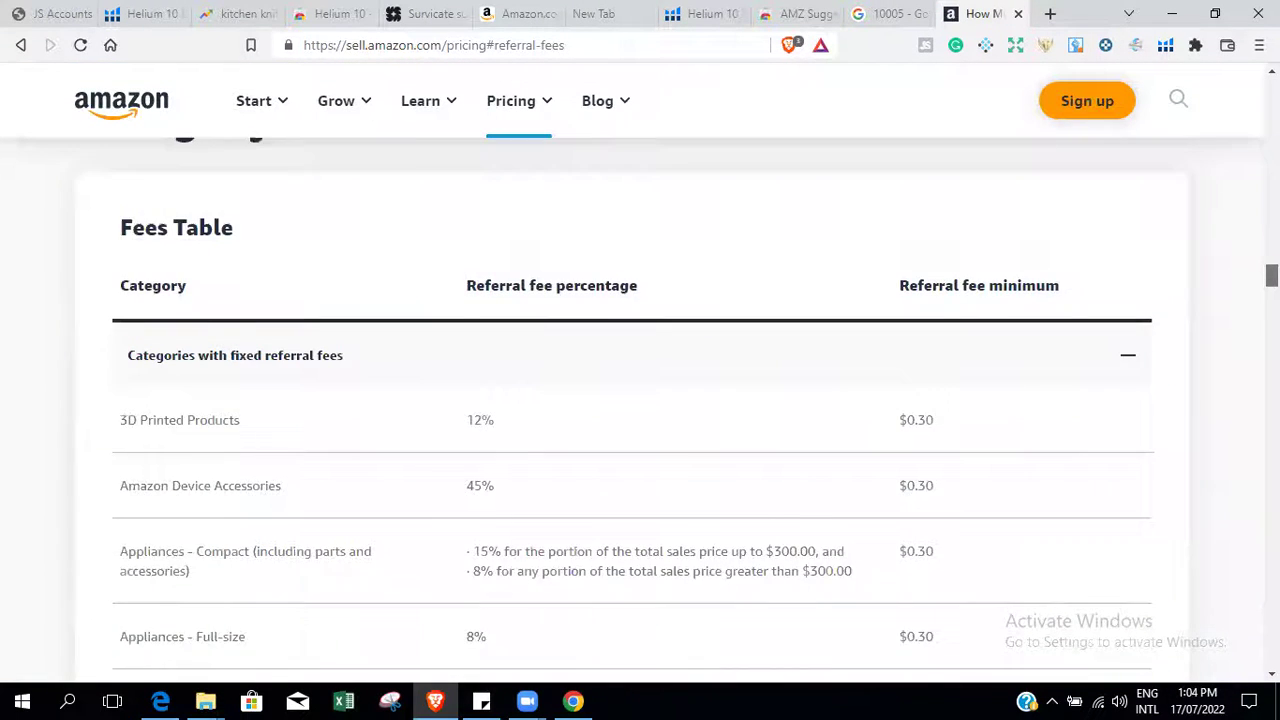
scroll(640, 400, down, 1)
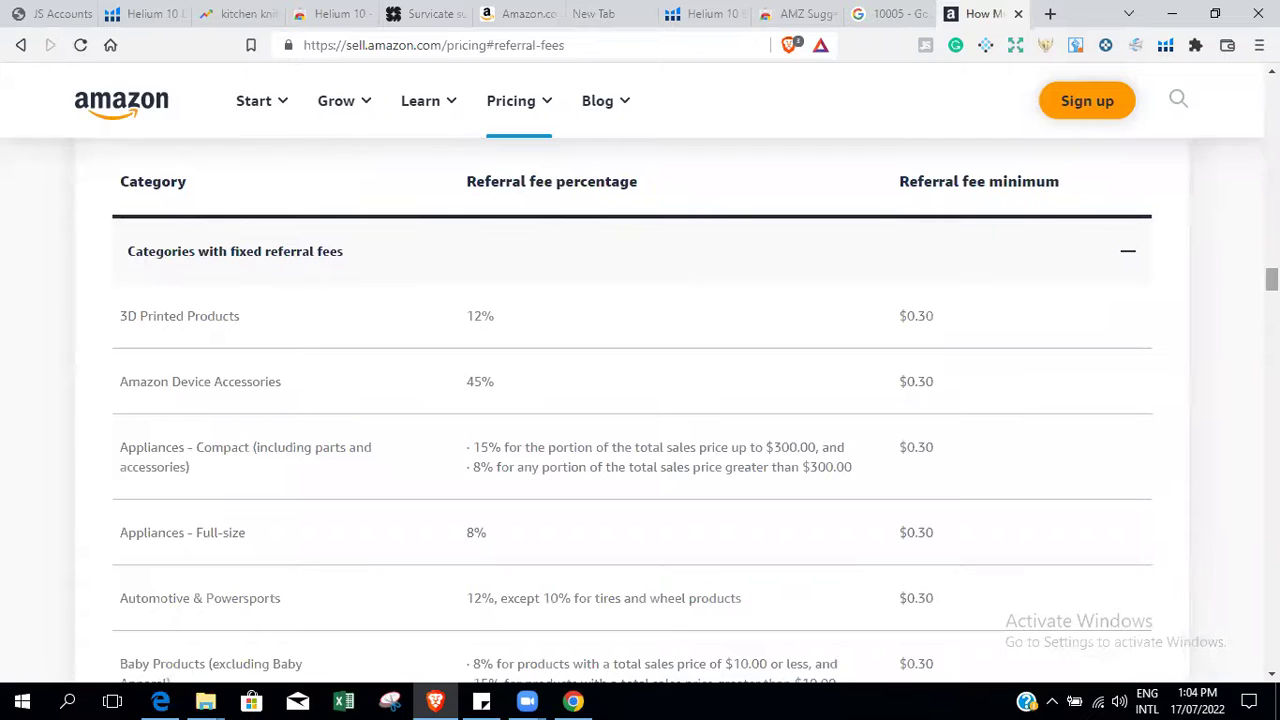
double_click(476, 310)
drag(900, 316, 948, 318)
click(462, 315)
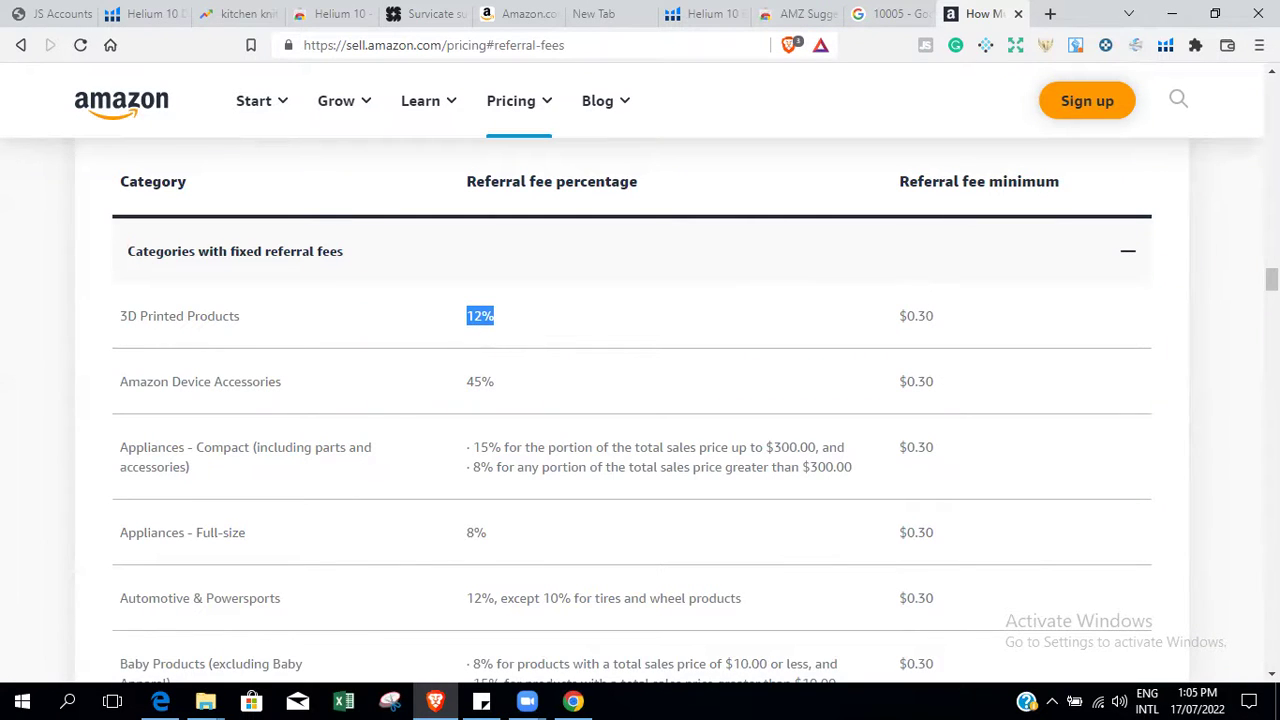
Review further categories in the Fees Table, highlighting the referral percentages for Consumer Electronics, Home & Garden and Kitchen.
drag(1270, 279, 1270, 298)
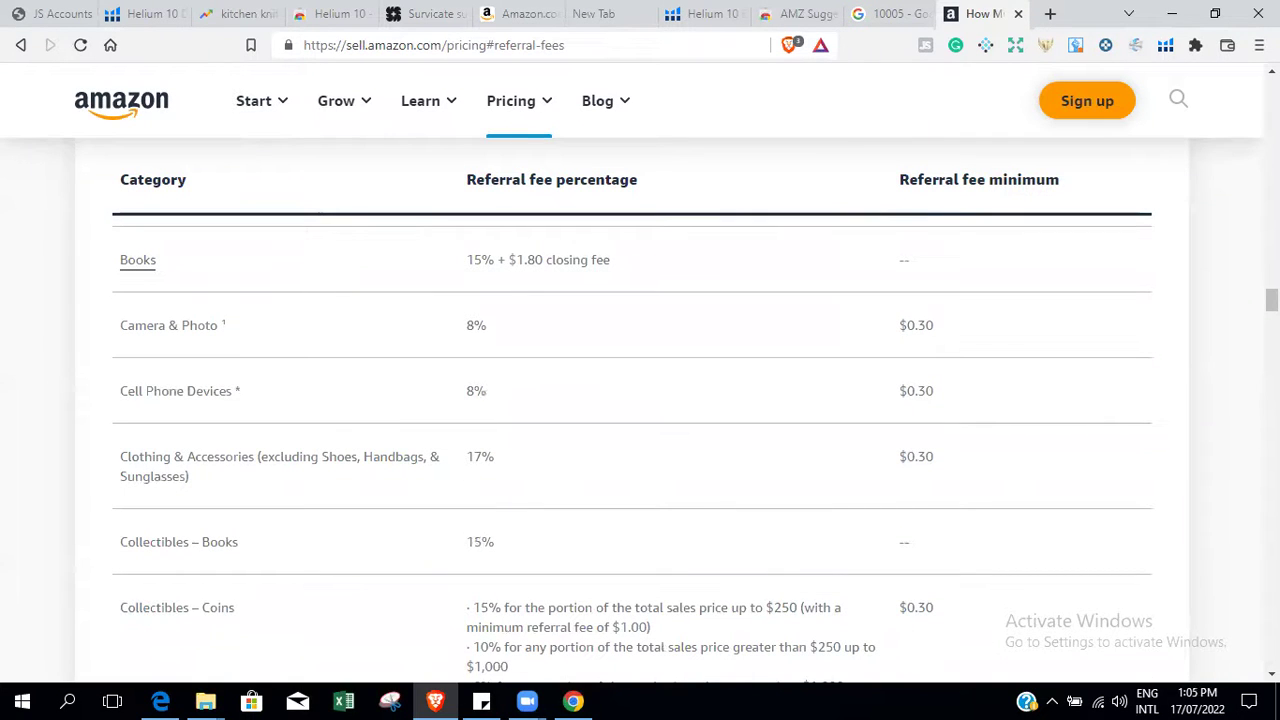
drag(1270, 300, 1270, 315)
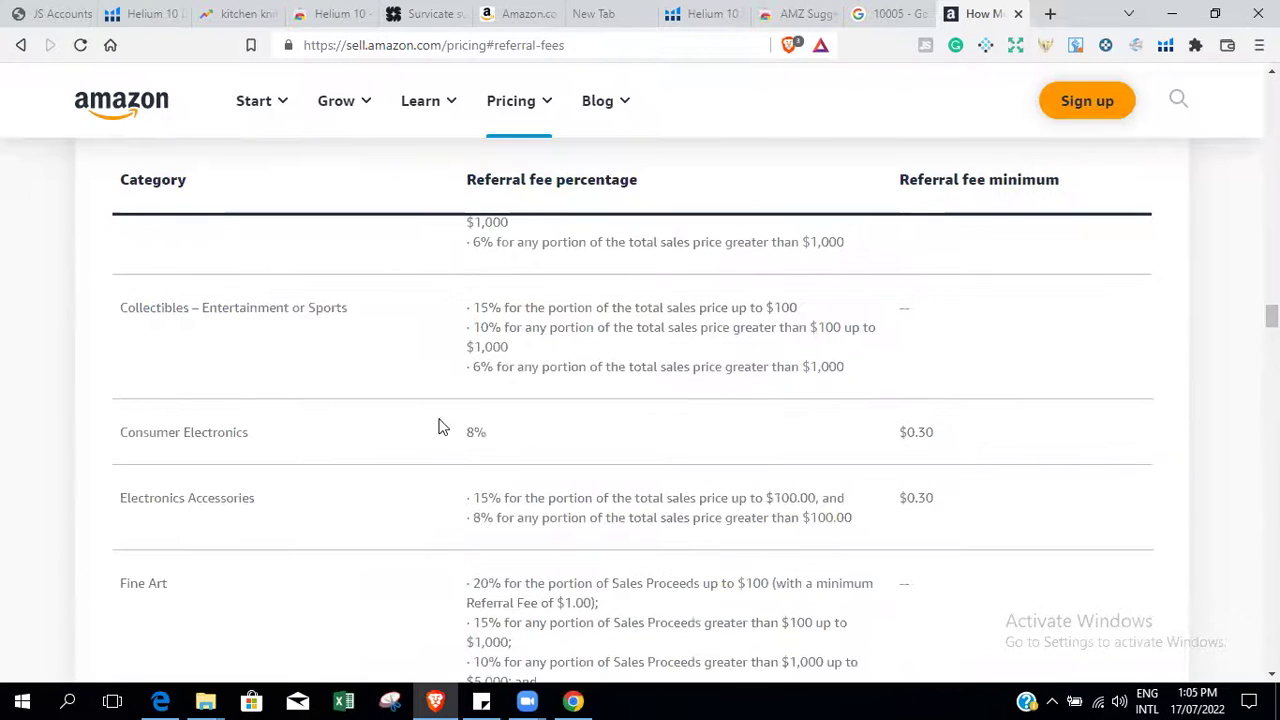
drag(457, 443, 503, 434)
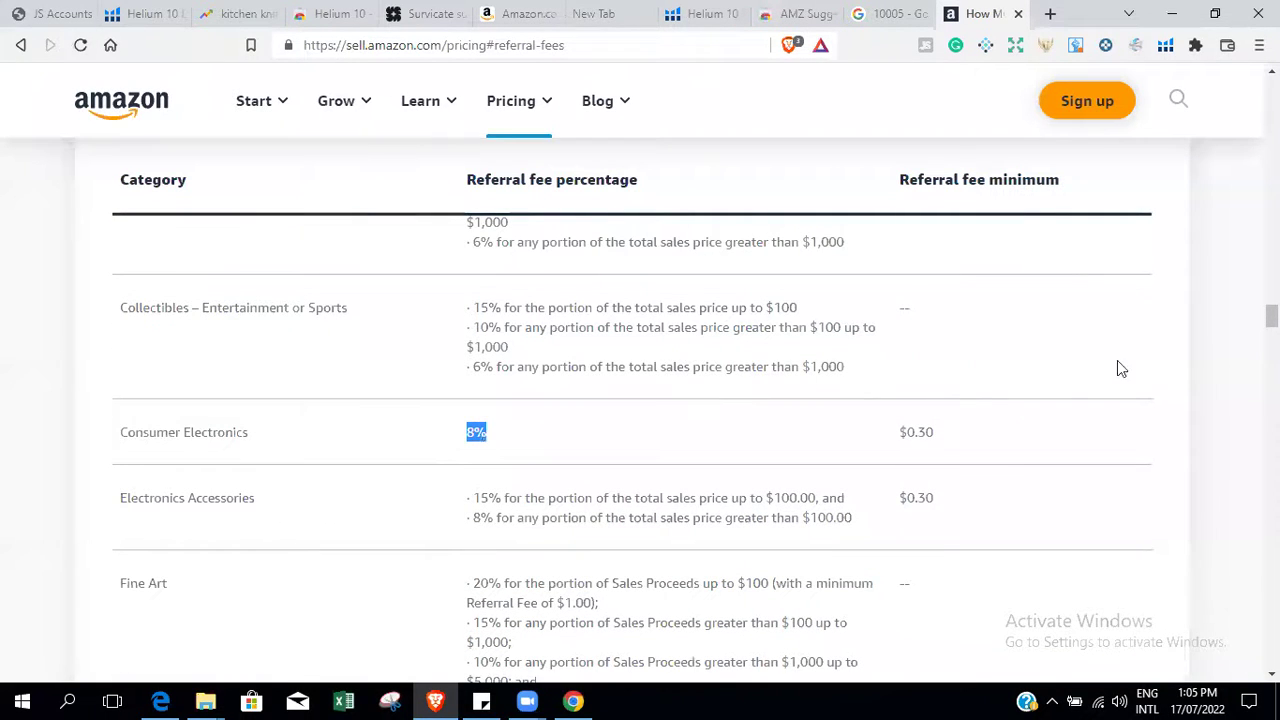
scroll(557, 456, down, 6)
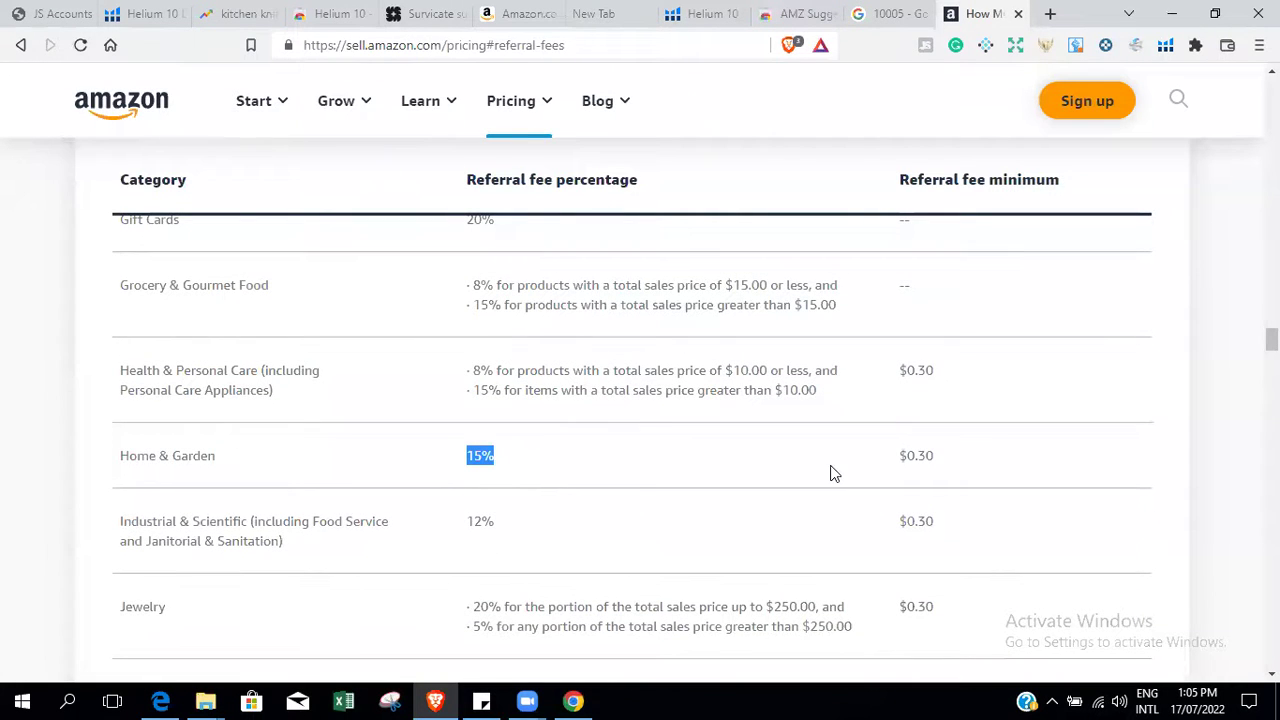
drag(1271, 340, 1271, 345)
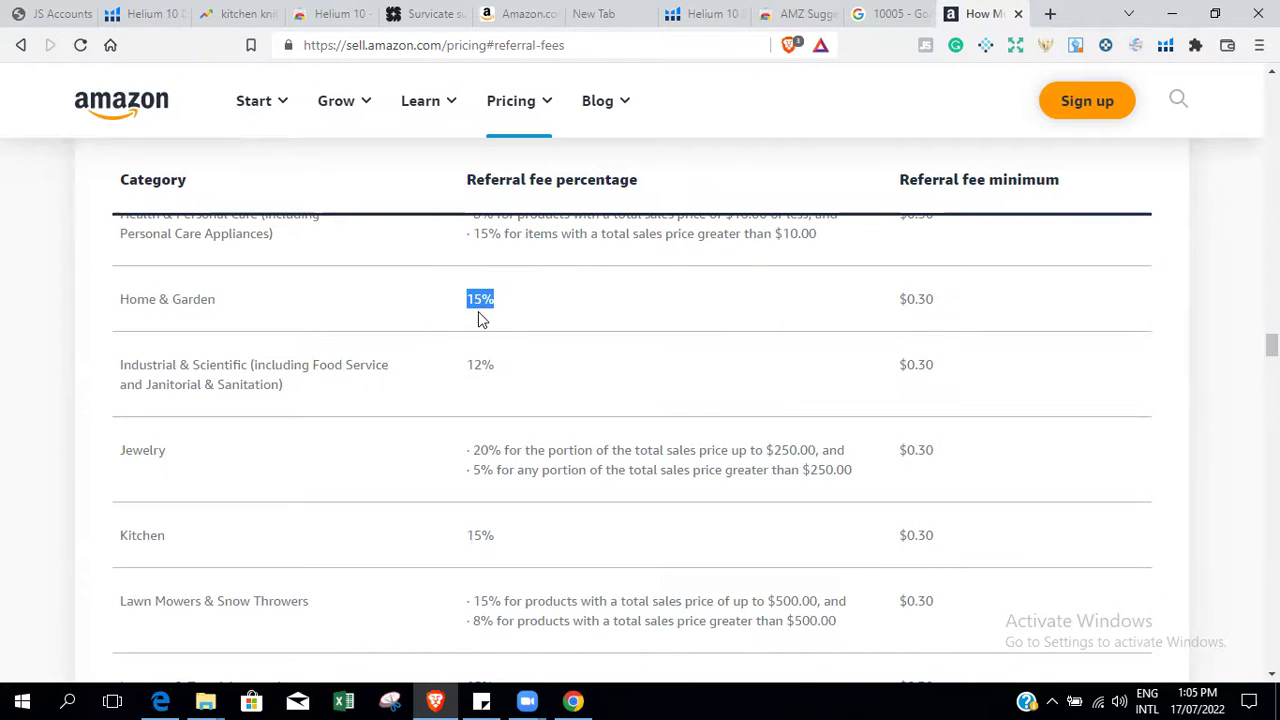
drag(468, 367, 471, 365)
drag(459, 537, 500, 543)
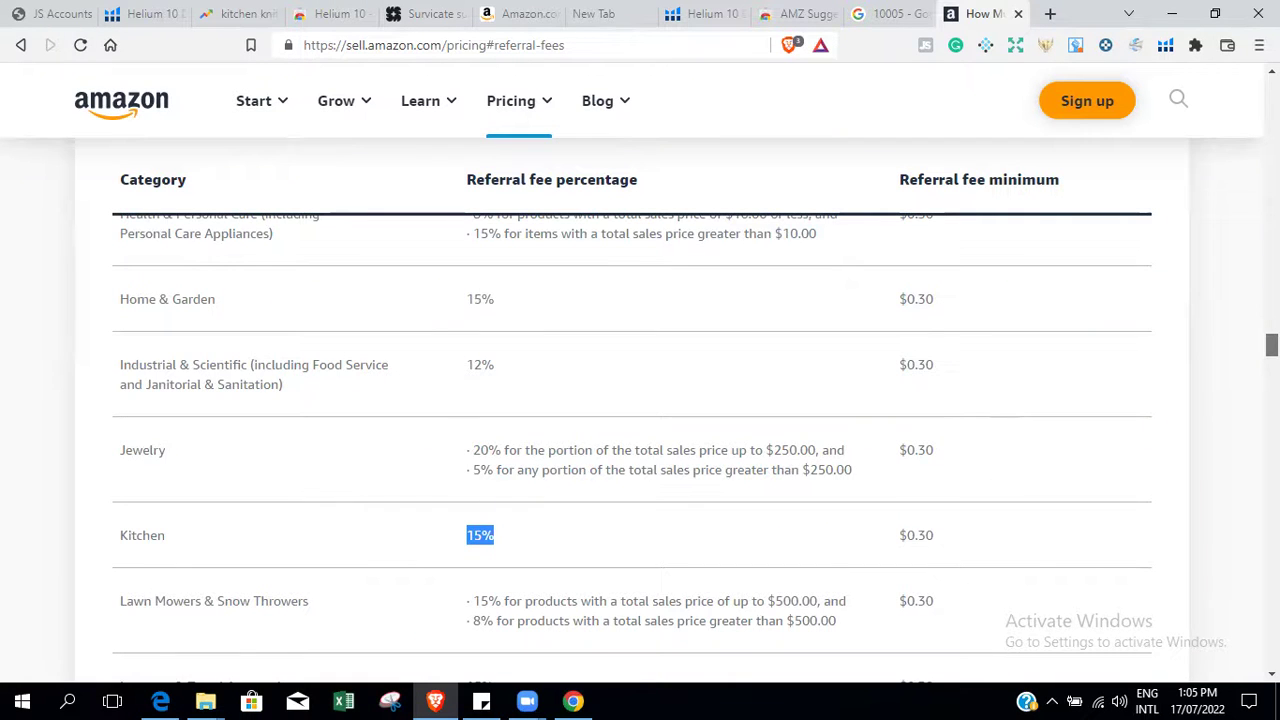
Find the FBA fulfillment fees (non-apparel) table and highlight the max dimensions of the Small standard and Large standard tiers.
scroll(632, 450, down, 3)
scroll(632, 450, up, 10)
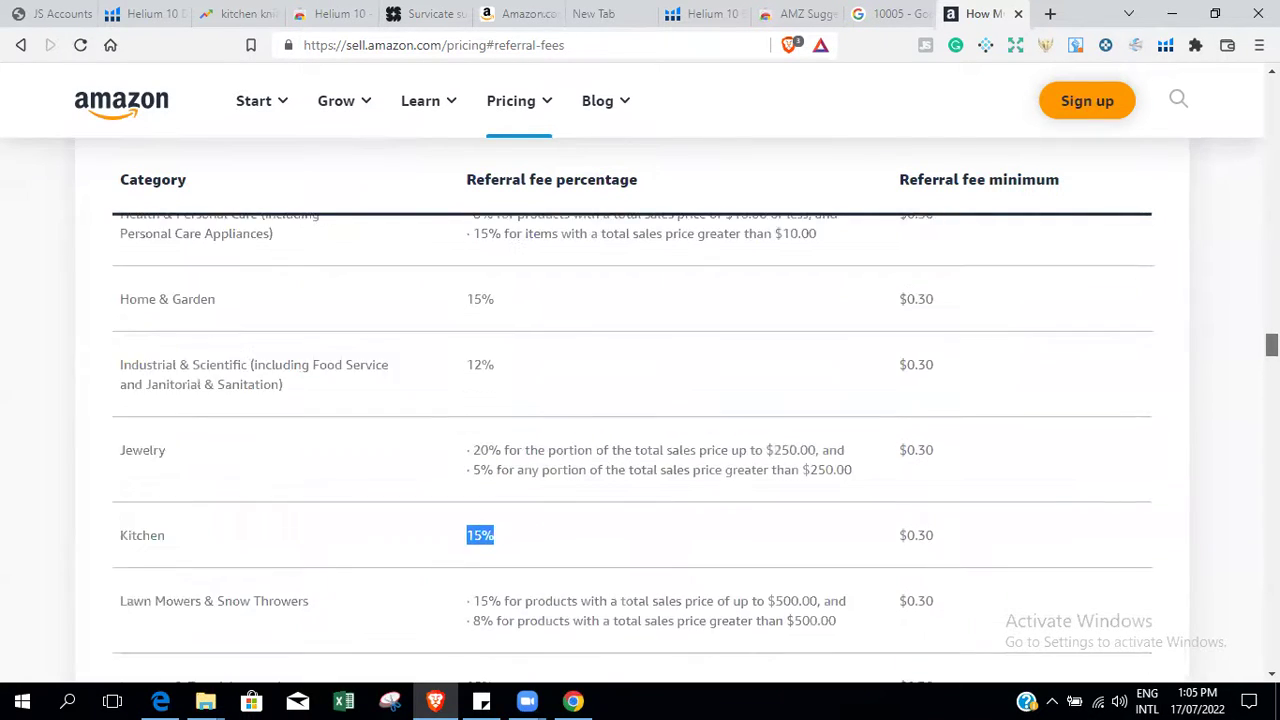
scroll(632, 450, down, 15)
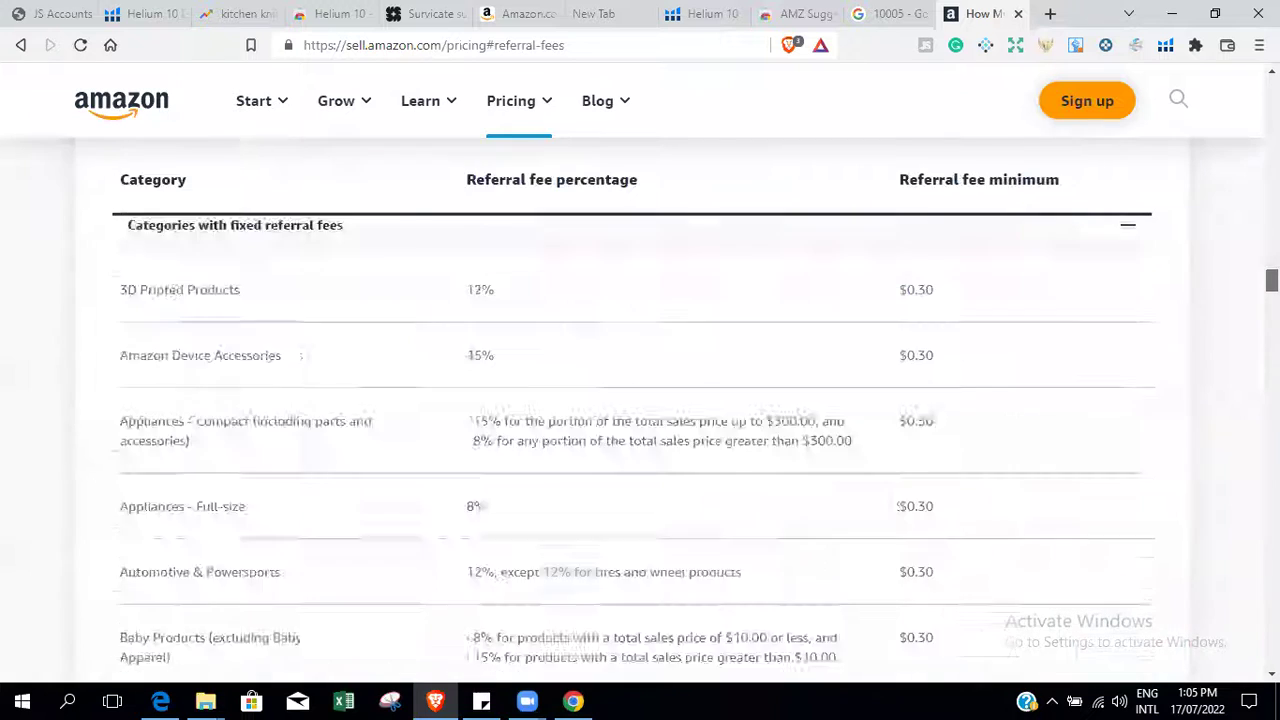
scroll(676, 407, up, 3)
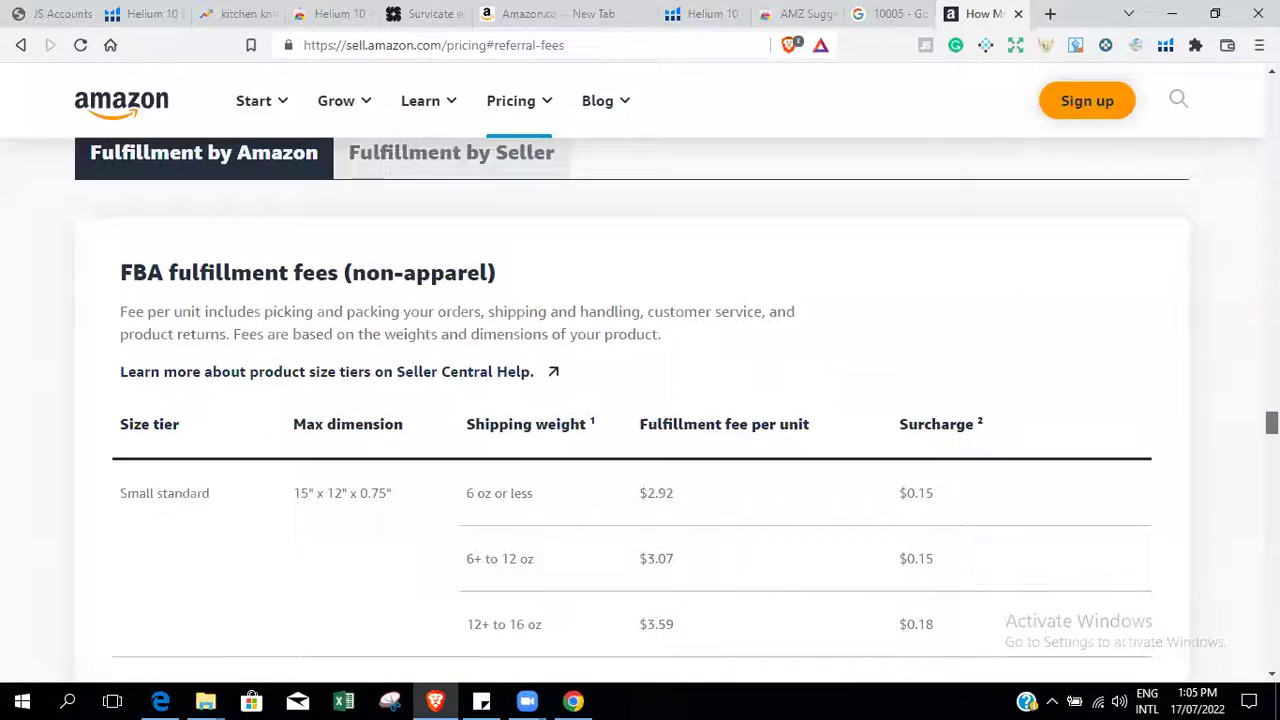
scroll(676, 407, down, 2)
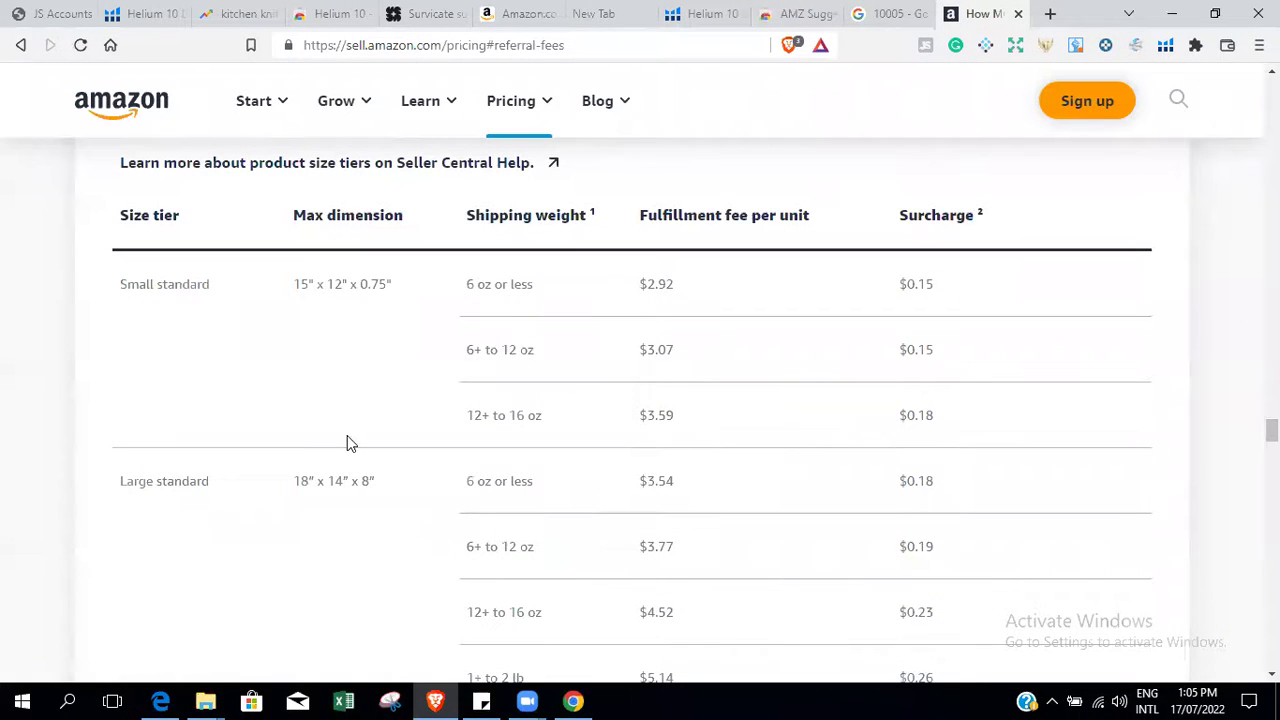
drag(290, 285, 843, 372)
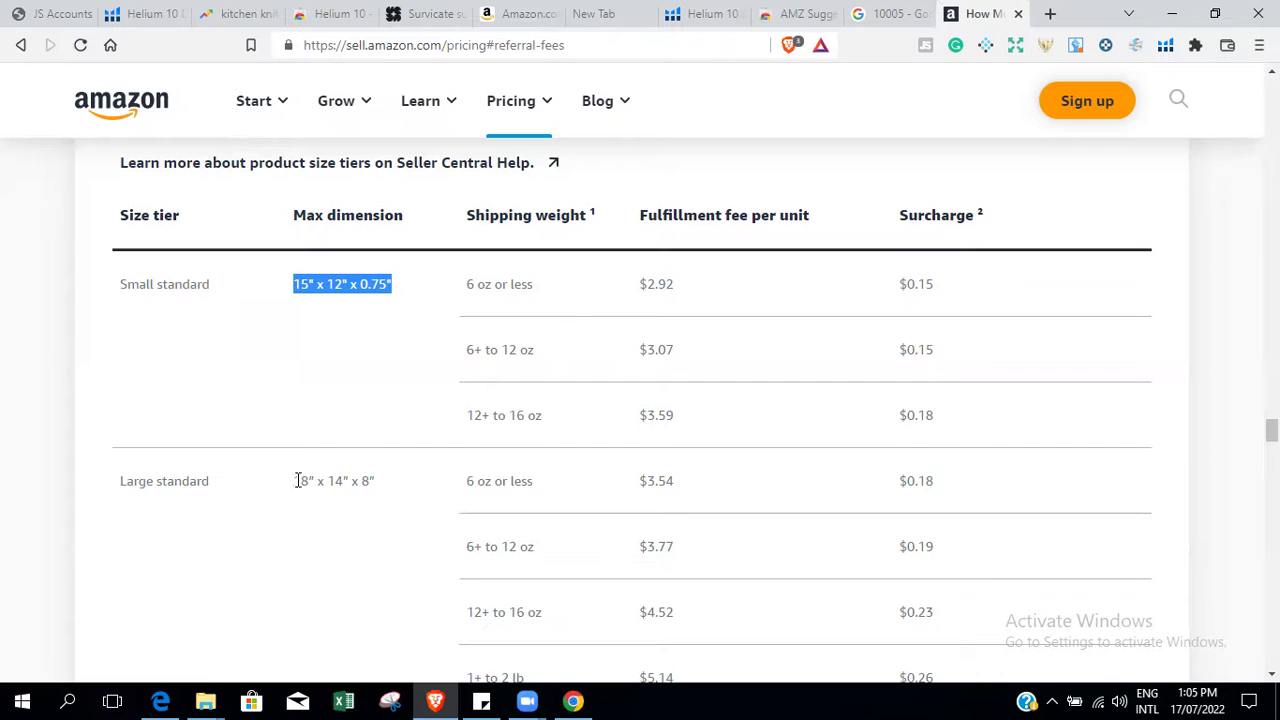
drag(292, 482, 386, 487)
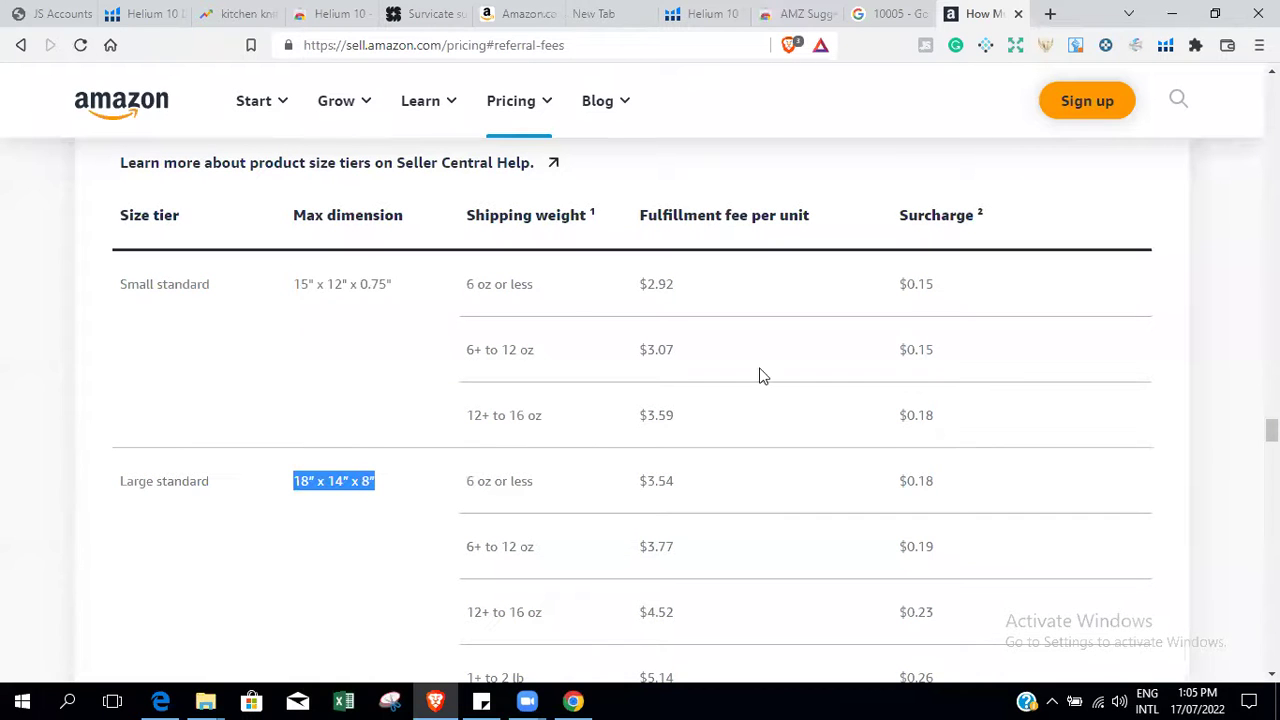
Review the non-apparel fulfillment fees through Special oversize and highlight the surcharge for Small standard items of 6 oz or less.
scroll(640, 420, down, 4)
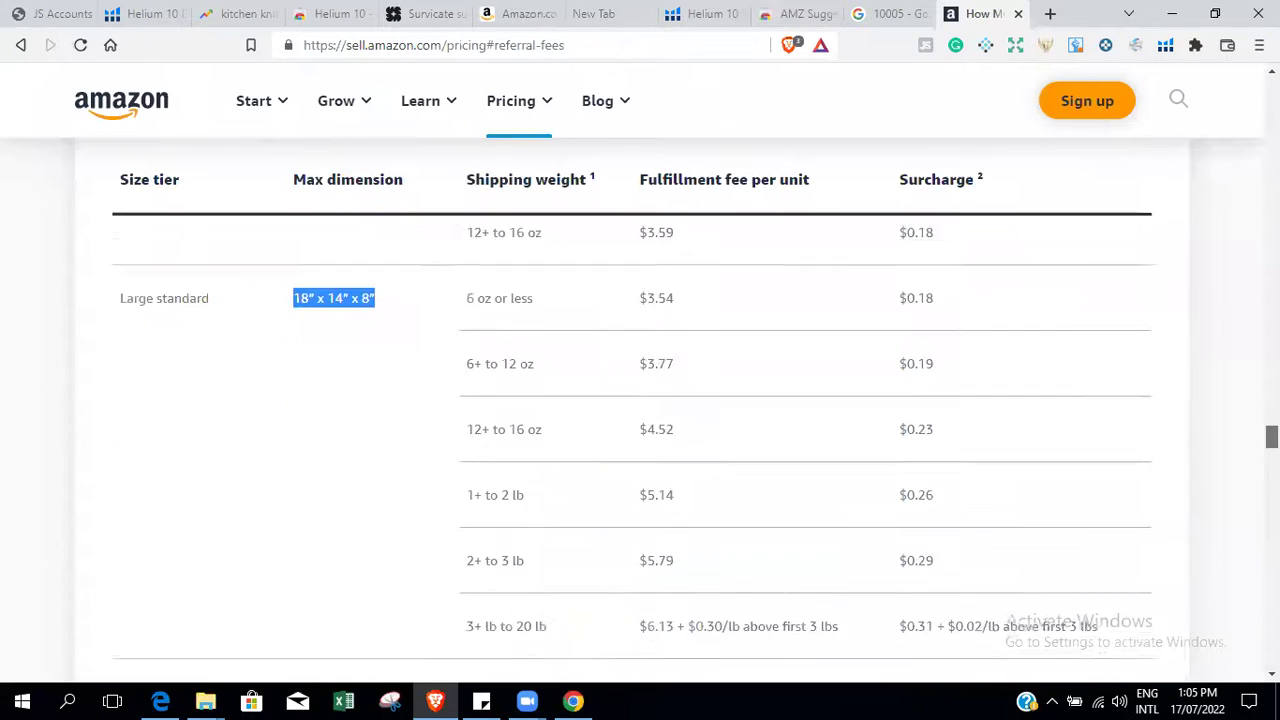
scroll(640, 420, down, 1)
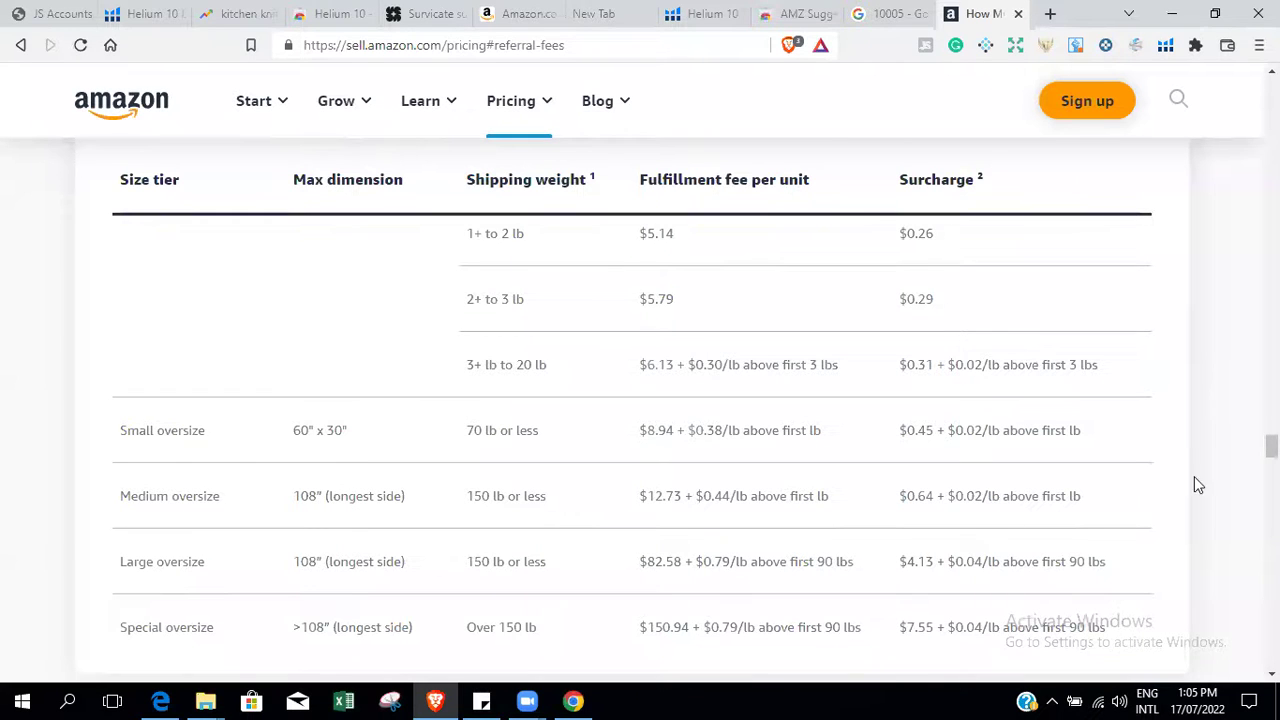
drag(1271, 446, 1271, 432)
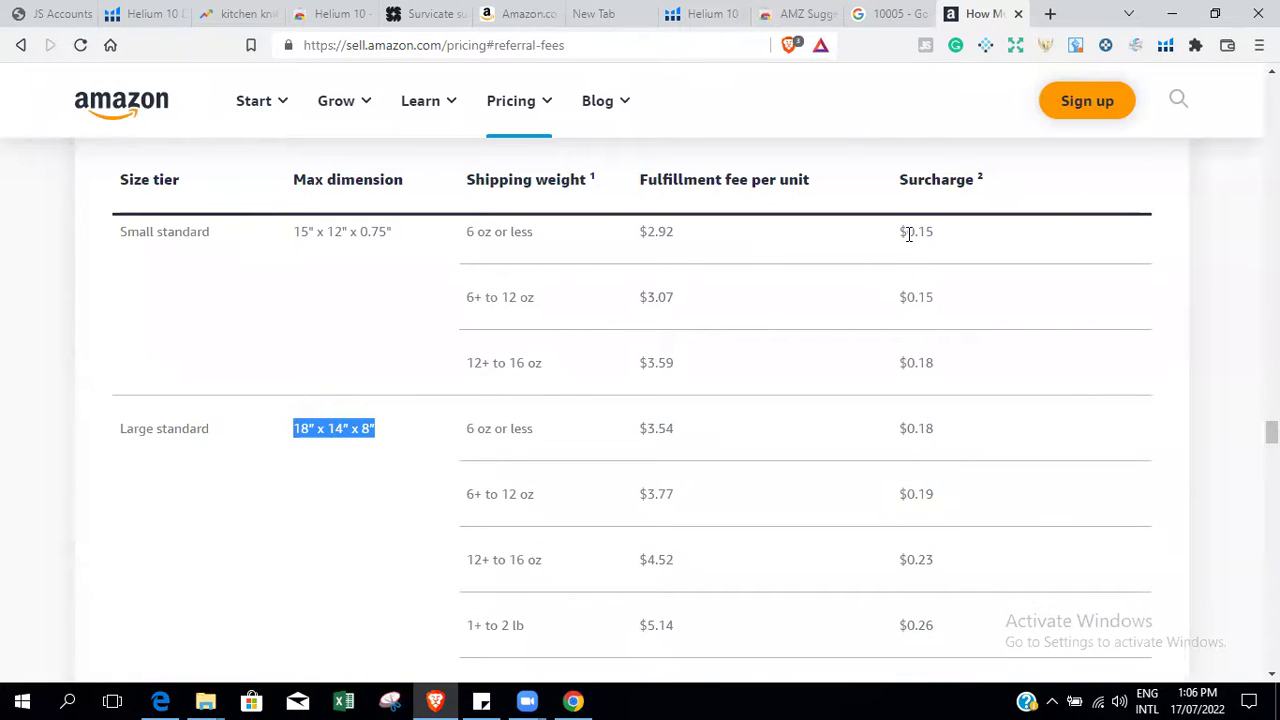
drag(903, 233, 936, 238)
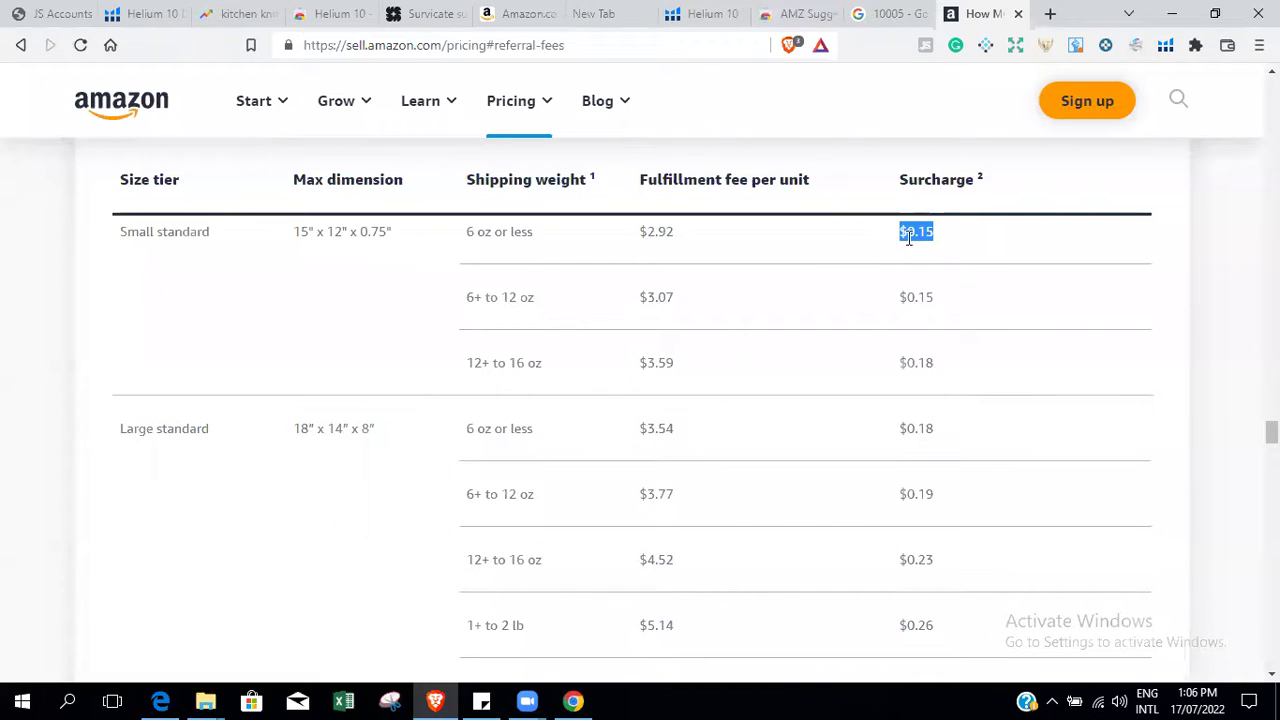
Review the next fulfillment fee table, the FBA Small and Light fees and the monthly FBA storage fees by size.
scroll(1271, 435, down, 3)
scroll(640, 420, down, 8)
scroll(640, 420, down, 5)
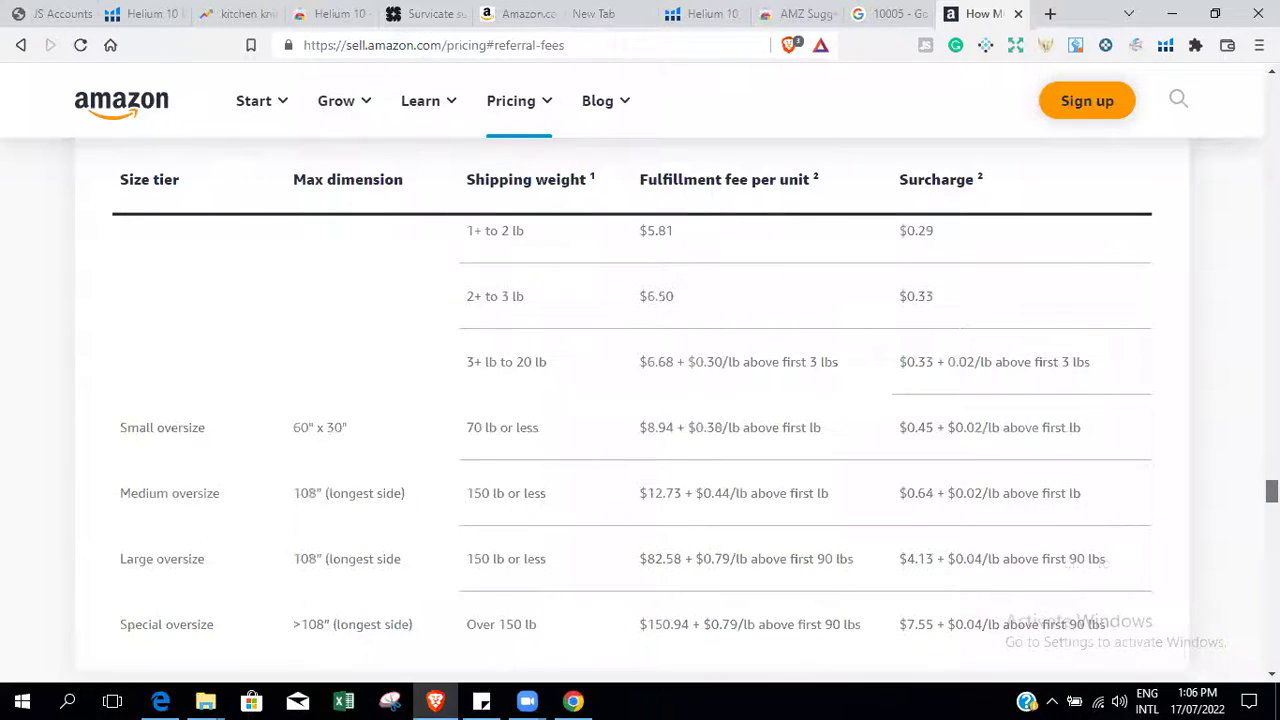
scroll(640, 450, down, 1)
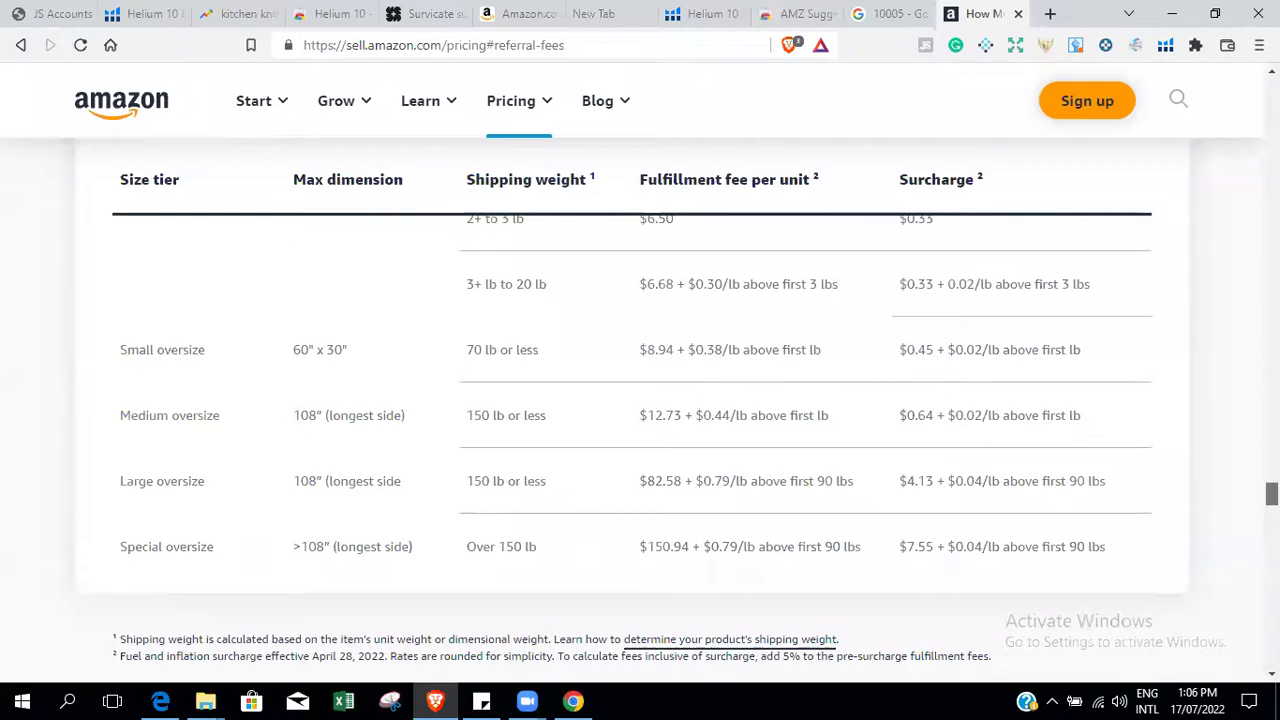
scroll(640, 400, down, 6)
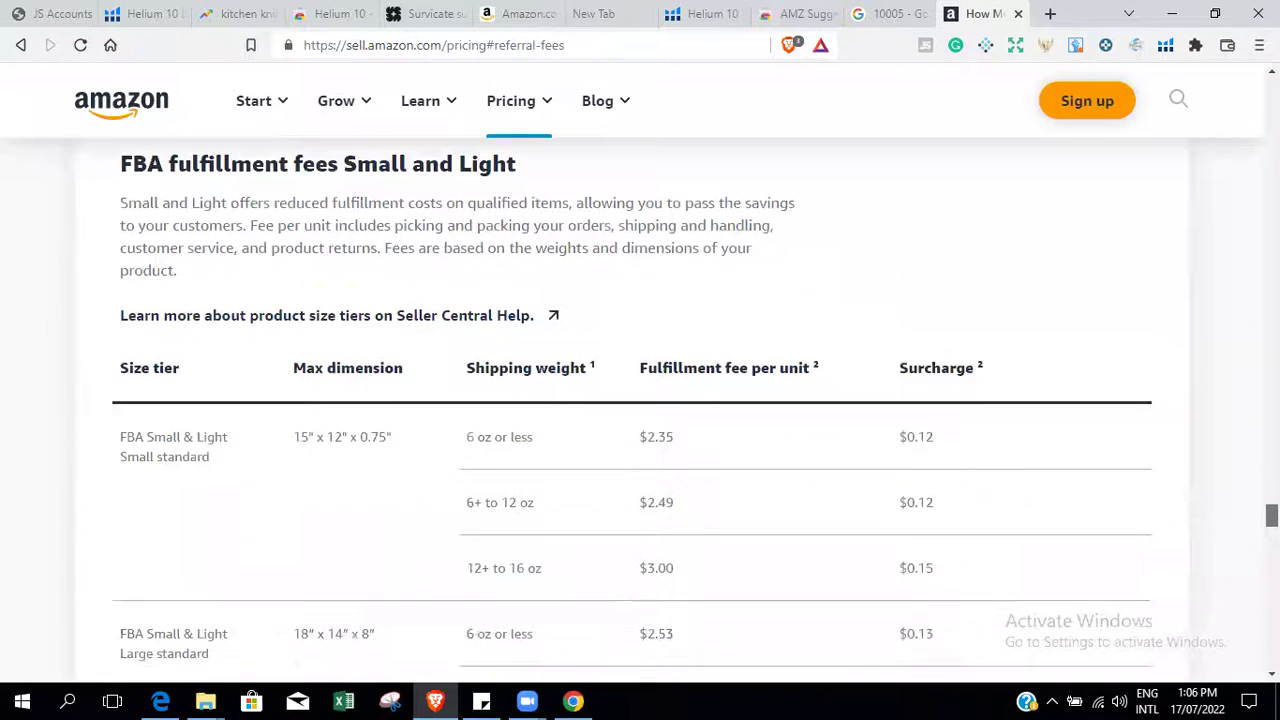
scroll(640, 400, down, 8)
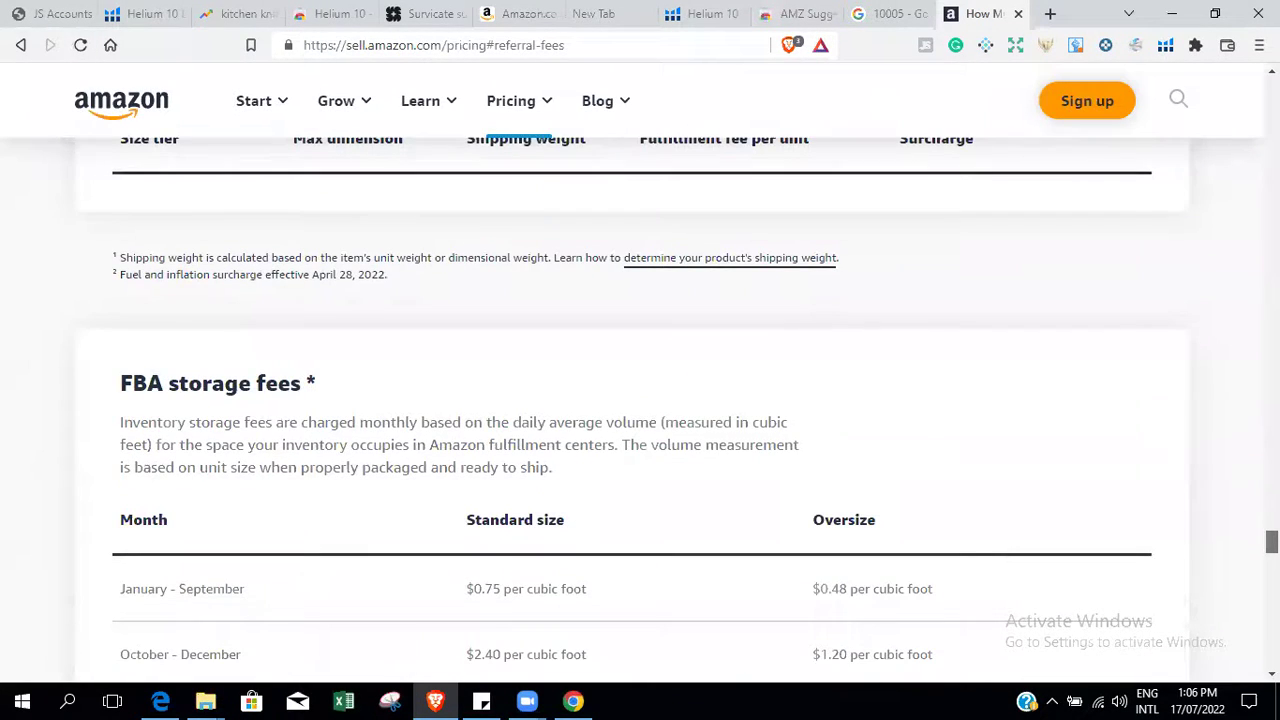
scroll(640, 400, down, 4)
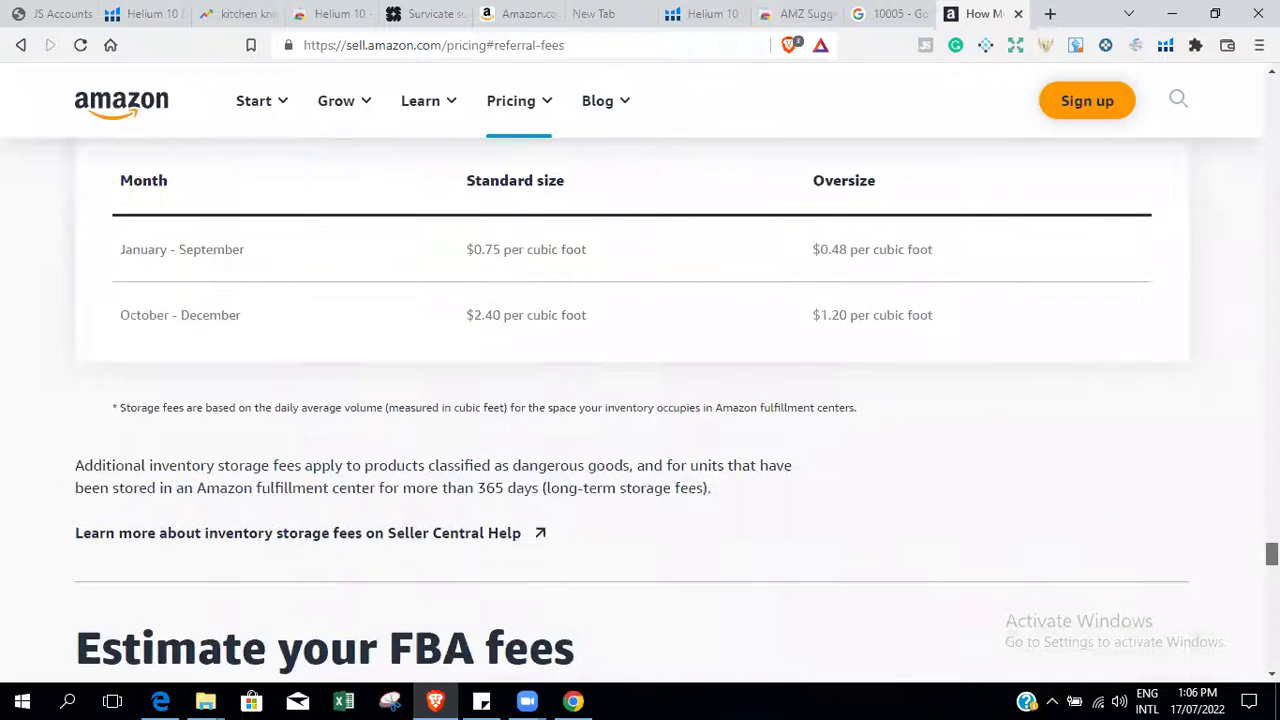
Review the FBA fee estimate examples for individual products and the list of additional selling fees and optional programs.
scroll(640, 400, down, 6)
scroll(640, 400, down, 3)
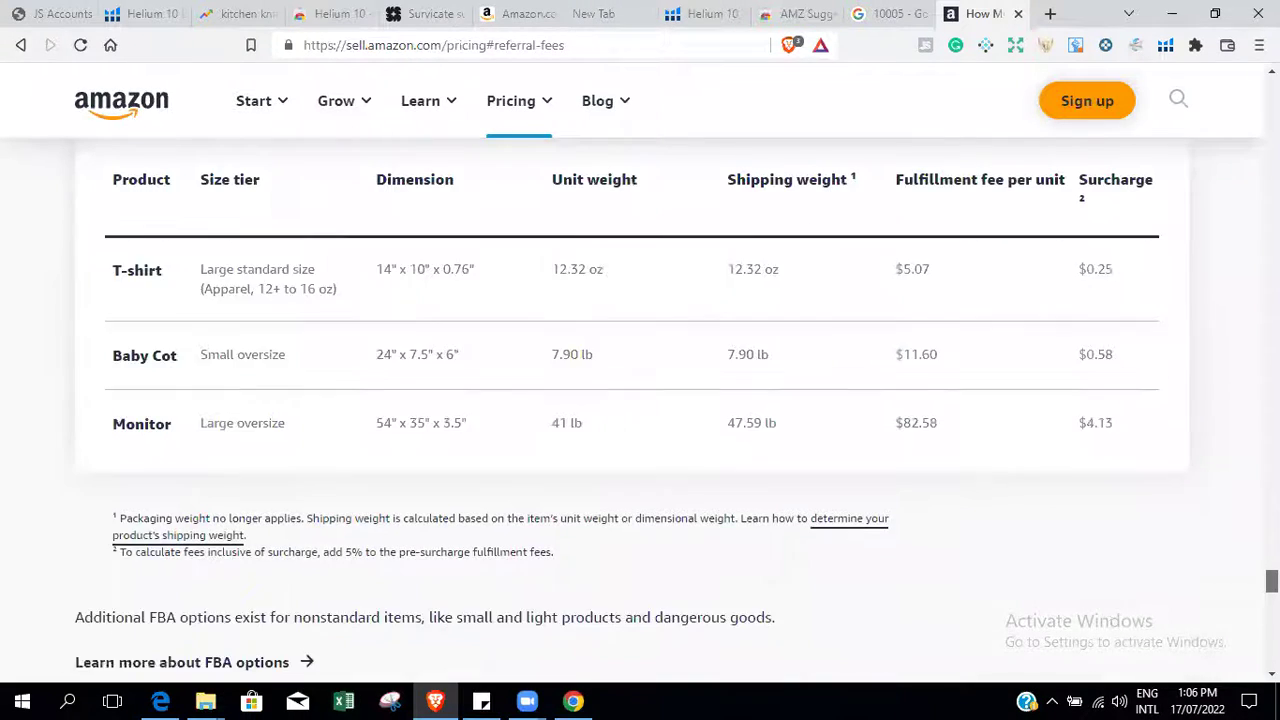
scroll(640, 400, up, 10)
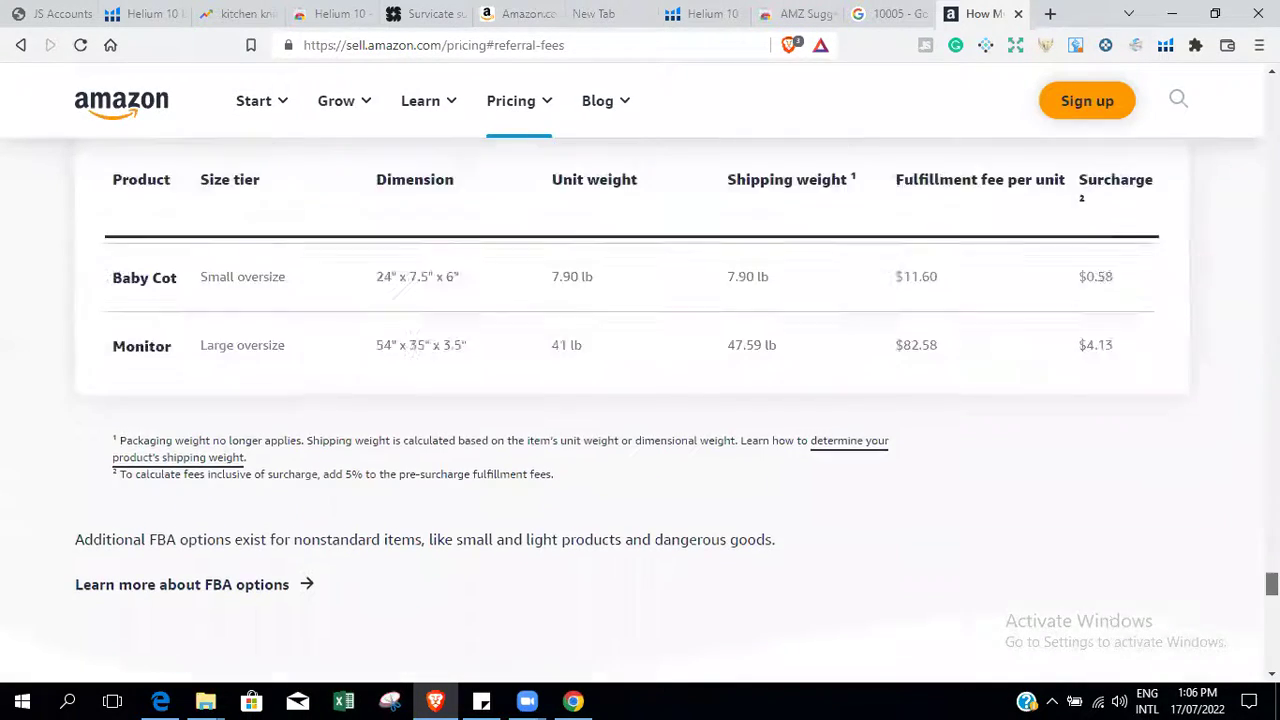
scroll(640, 400, down, 7)
scroll(640, 400, down, 5)
scroll(640, 400, down, 3)
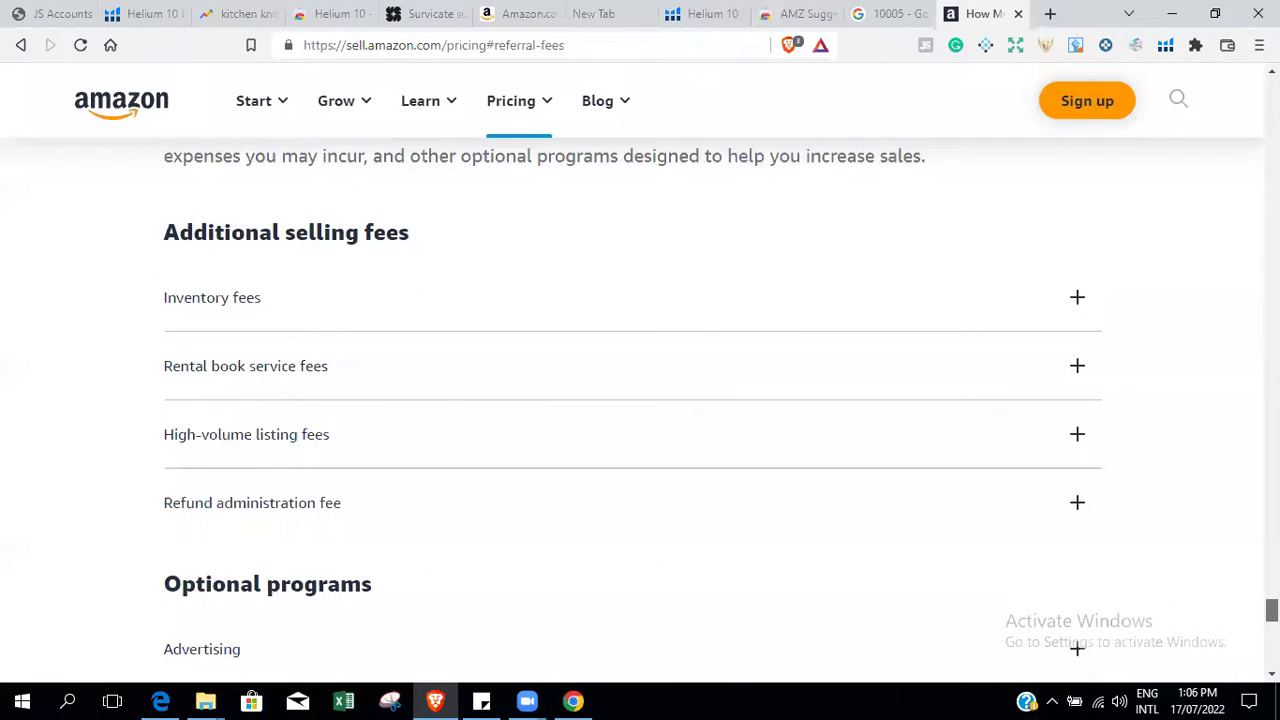
scroll(640, 400, down, 4)
Return to the pricing page's introduction and review the Selling plan, Referral fees, Fulfillment fees and Other costs overview.
scroll(640, 400, up, 2)
scroll(640, 400, up, 20)
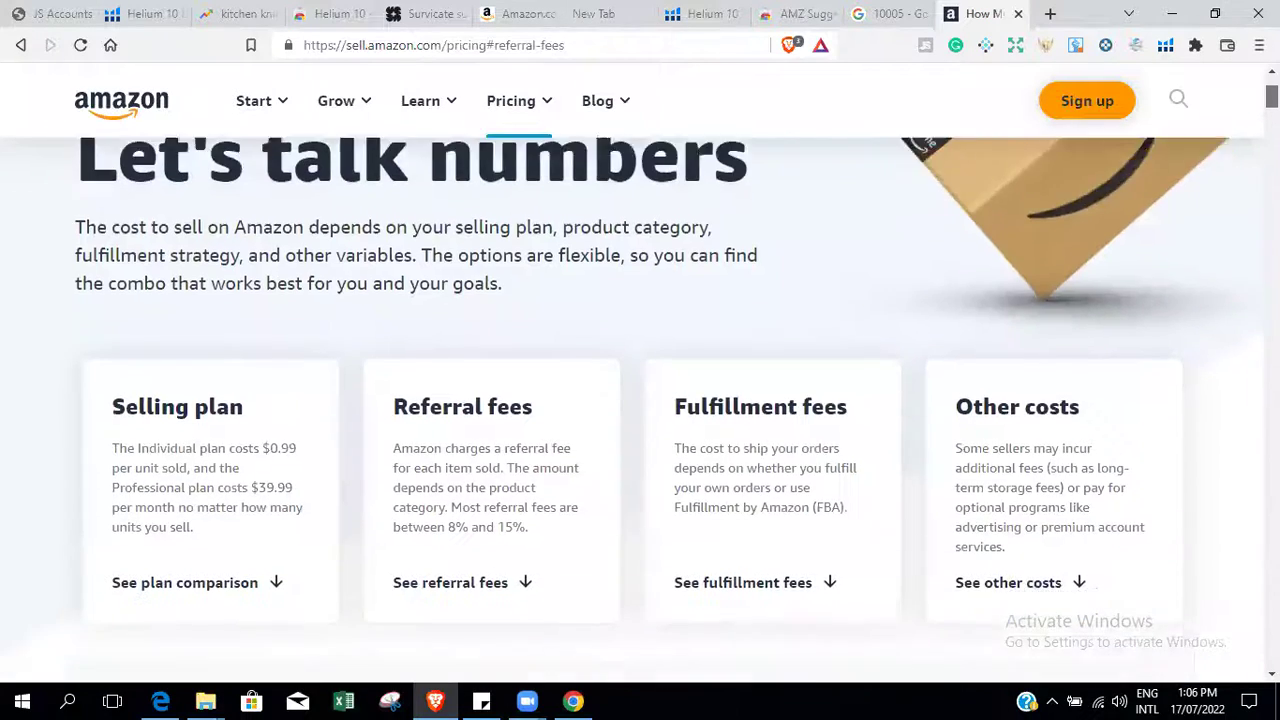
scroll(577, 458, down, 3)
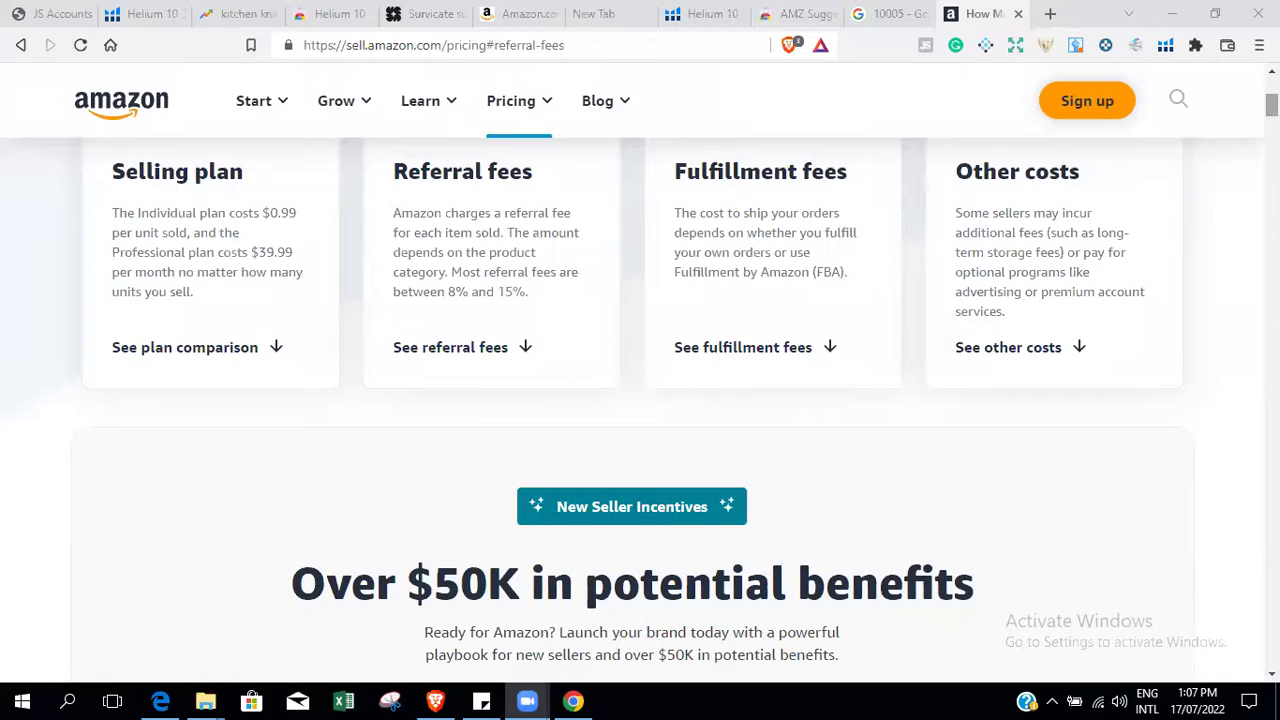
key(Home)
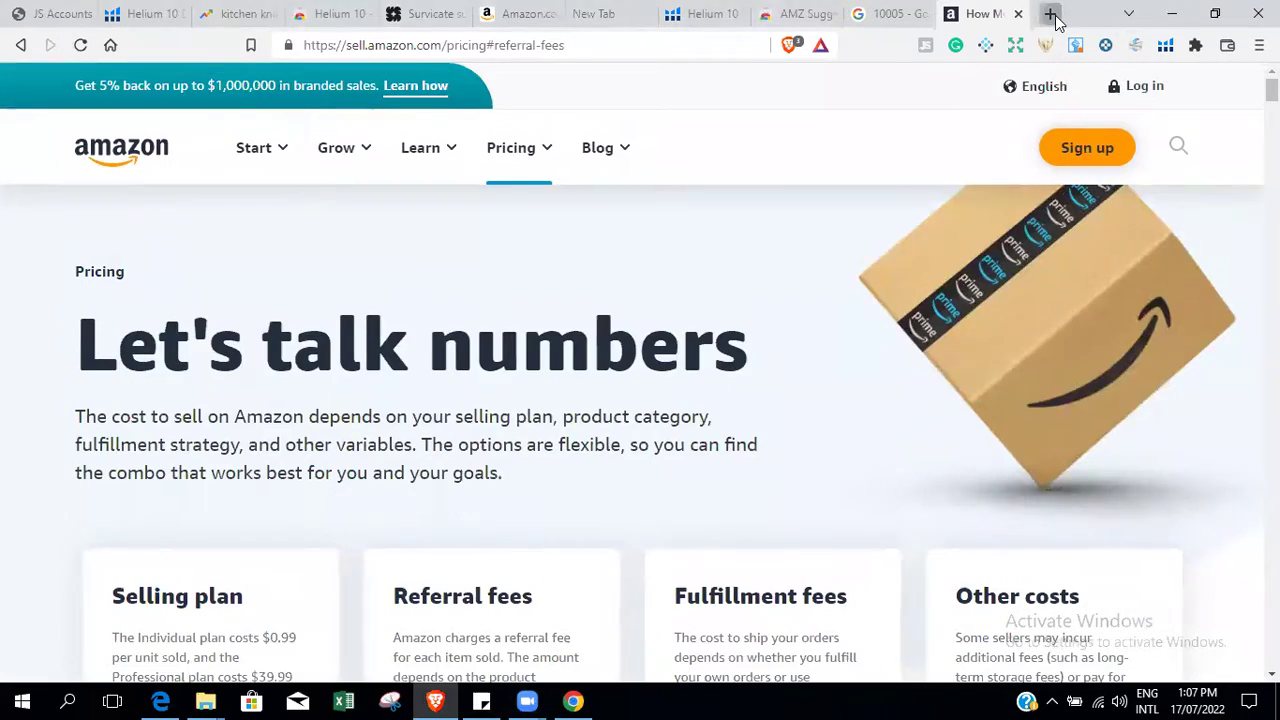
Search the web for "revenue calculator US" in a new tab and open Amazon Seller Central's FBA Revenue Calculator as a guest.
click(1050, 14)
text(rev)
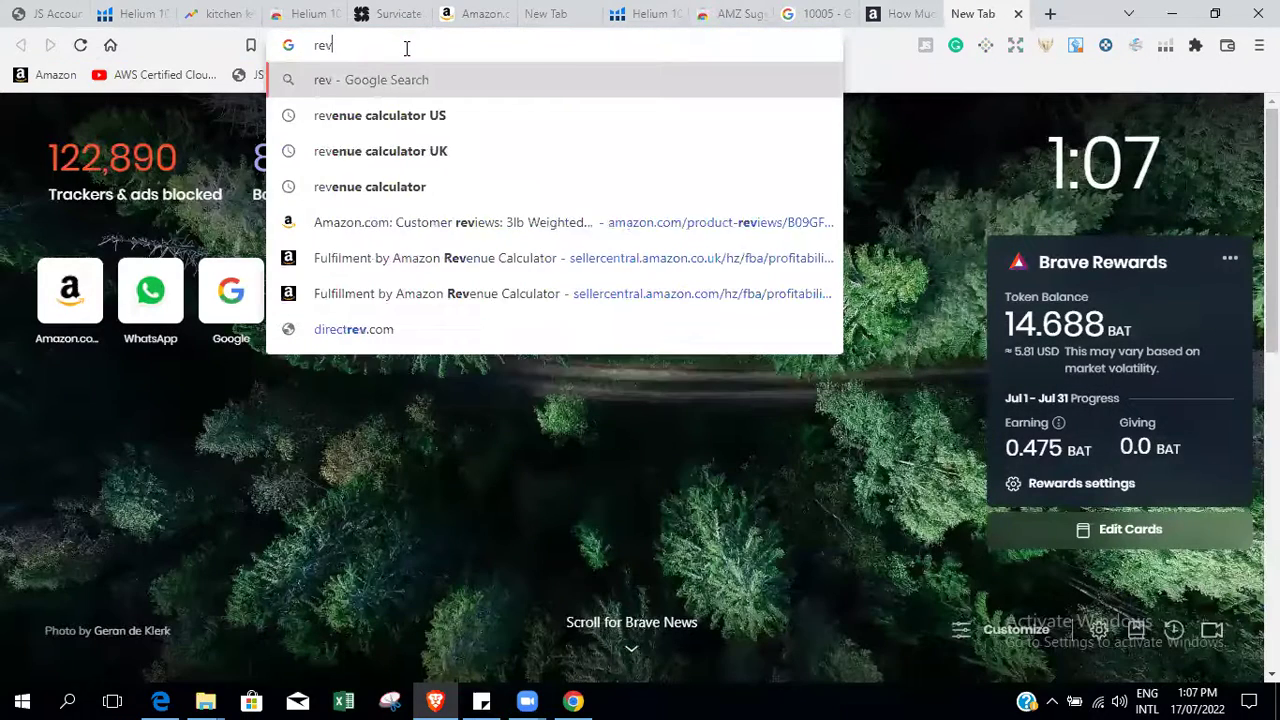
text(enu)
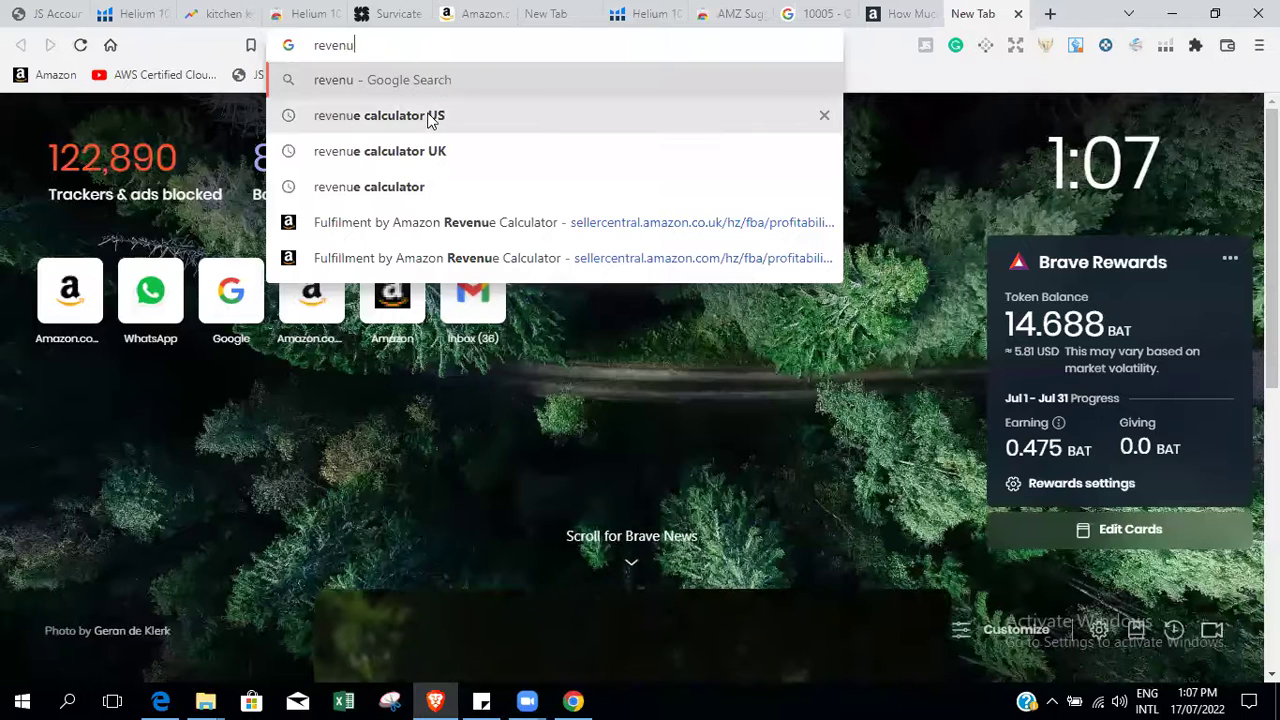
click(430, 116)
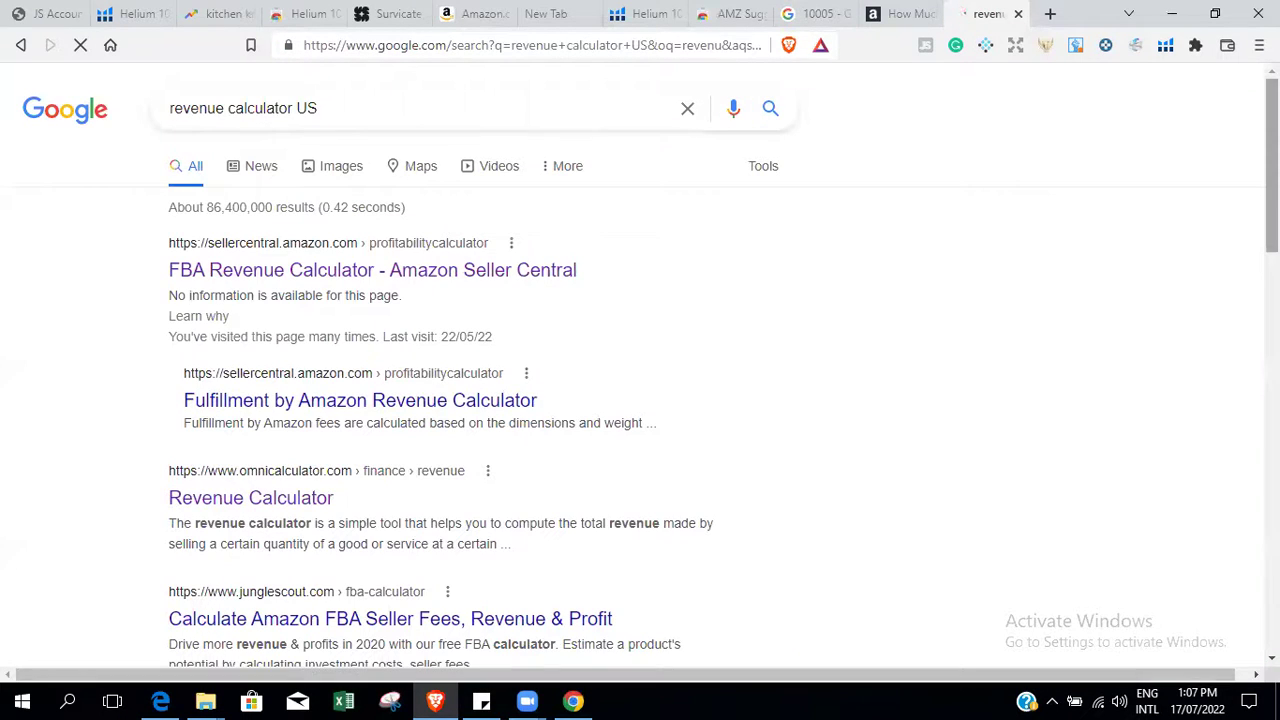
scroll(640, 370, down, 2)
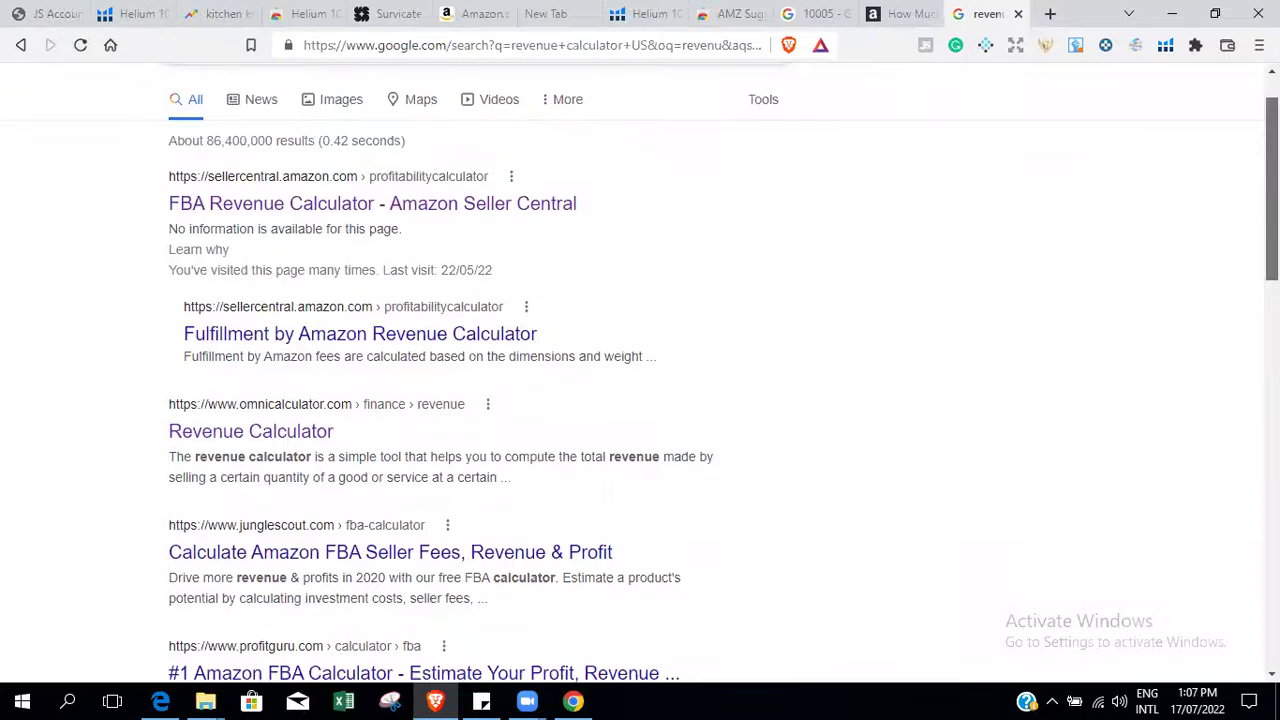
click(317, 192)
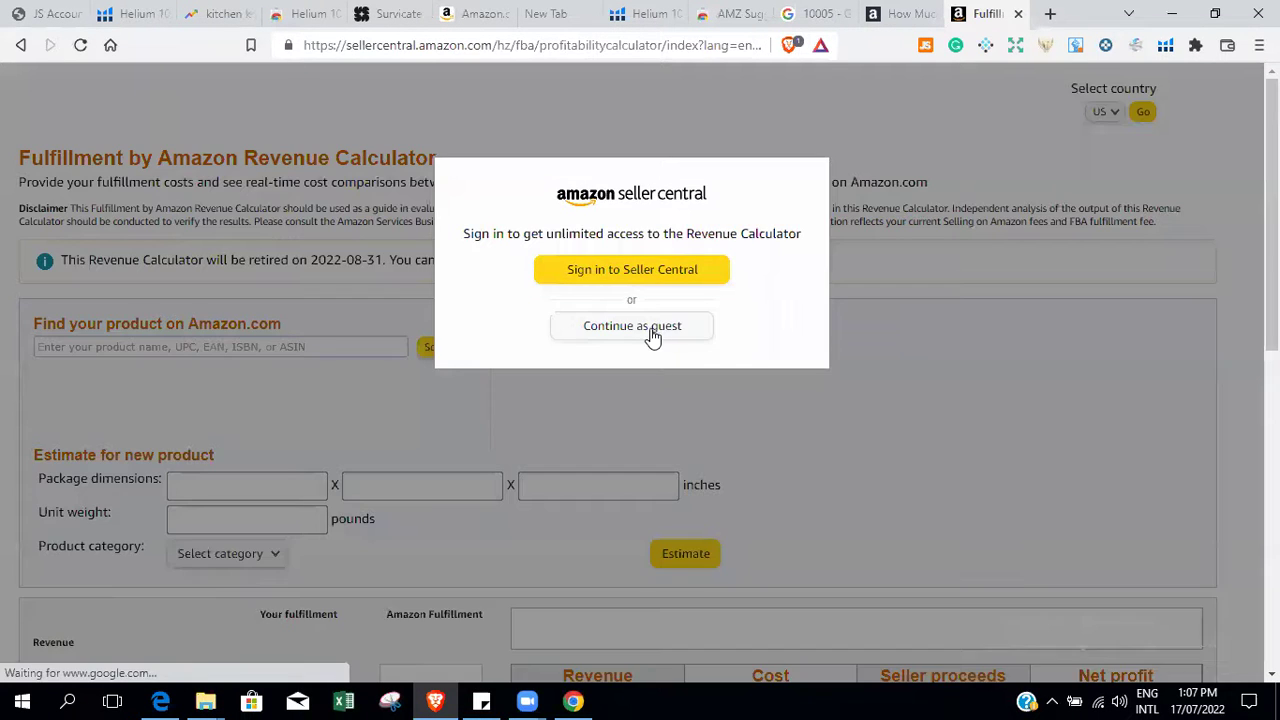
click(652, 328)
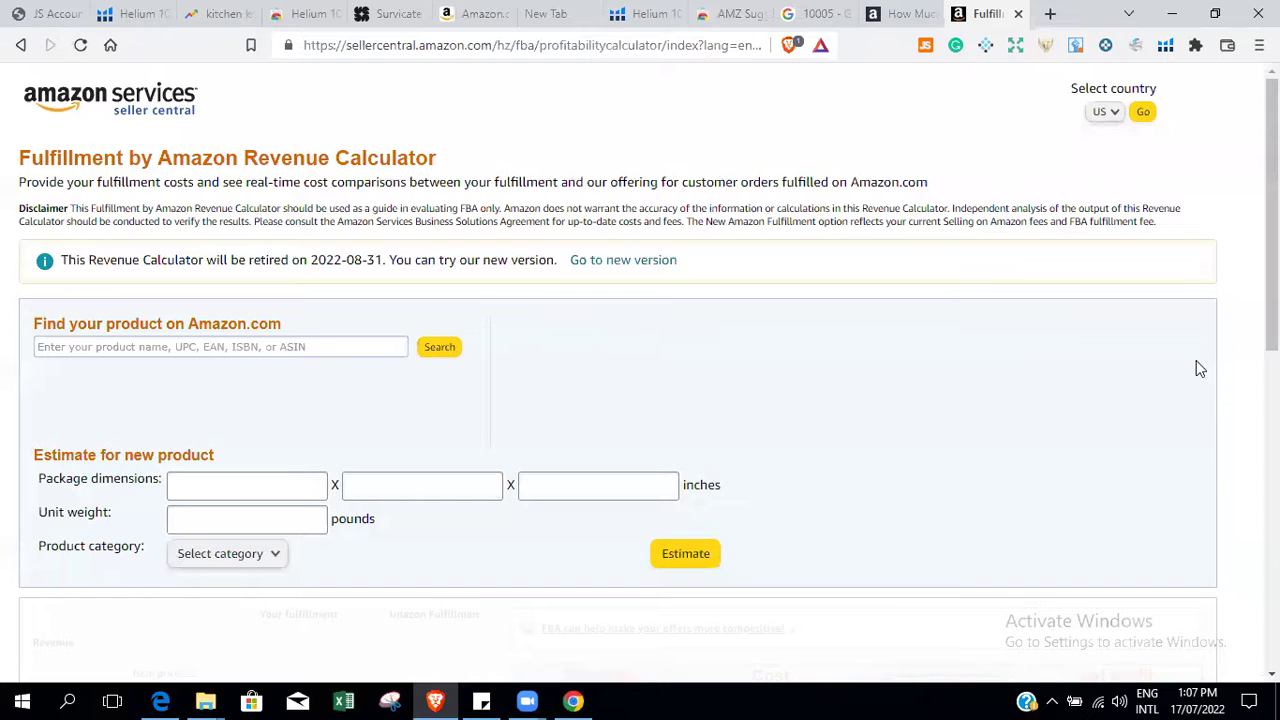
Go back from the calculator to its search results and close the browser tab with the ZIP code search.
click(18, 45)
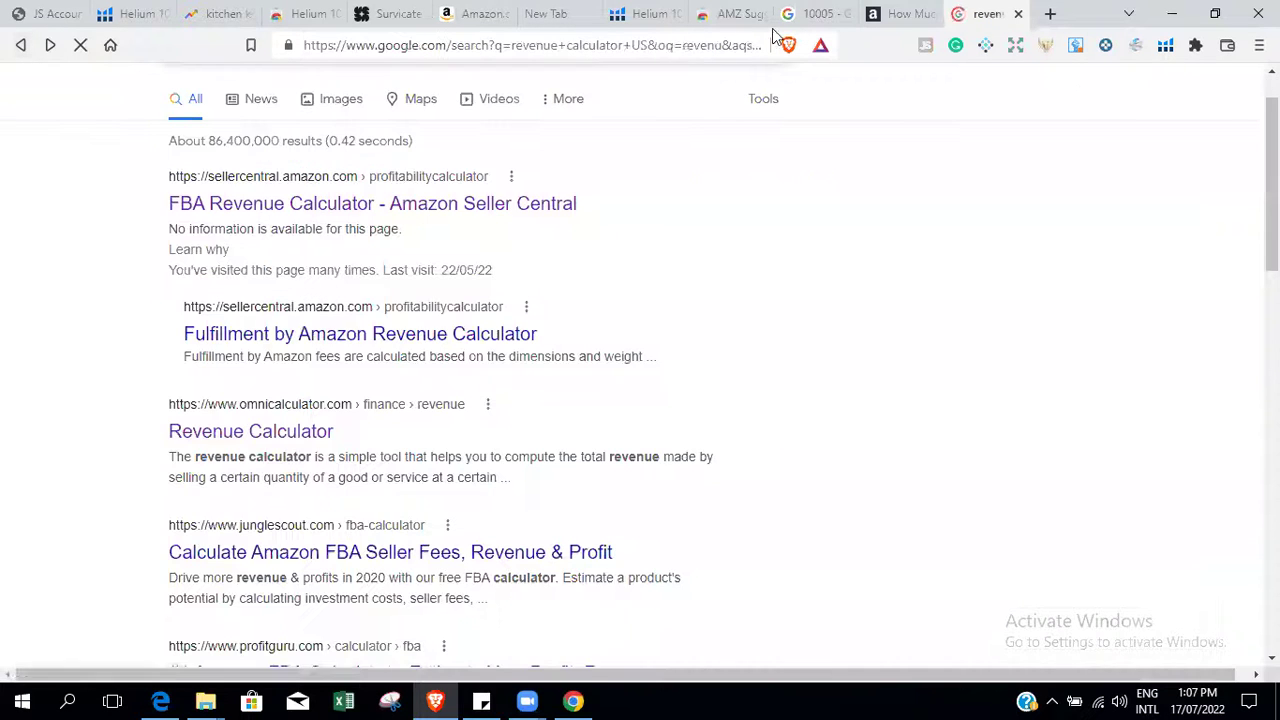
click(815, 14)
click(847, 14)
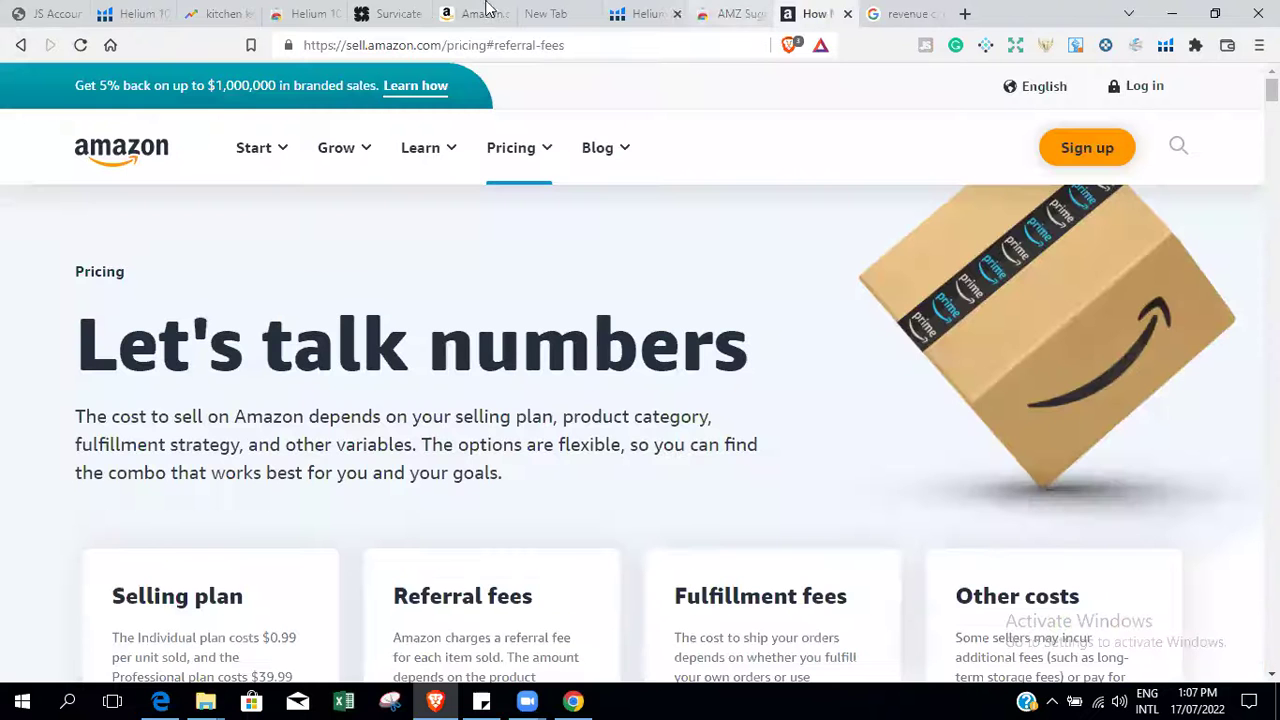
Switch to the Amazon shopping tab and run the search for baby bottles again.
click(470, 13)
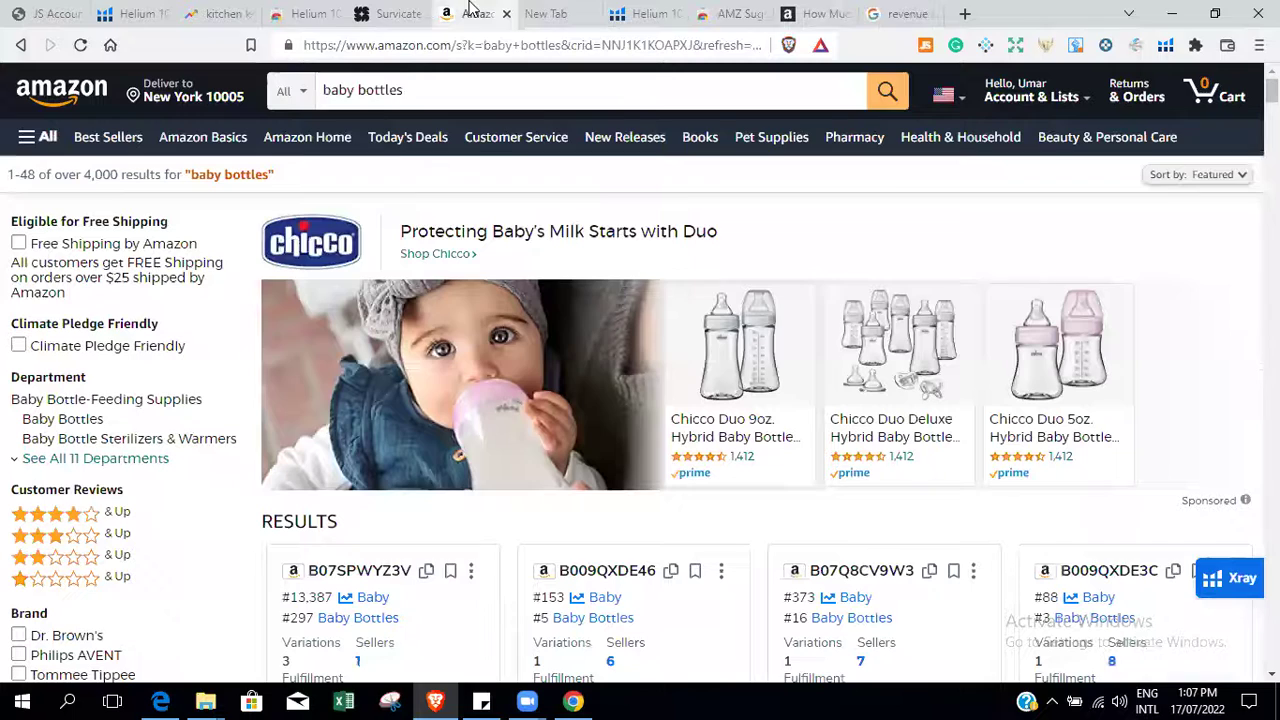
click(423, 99)
key(Return)
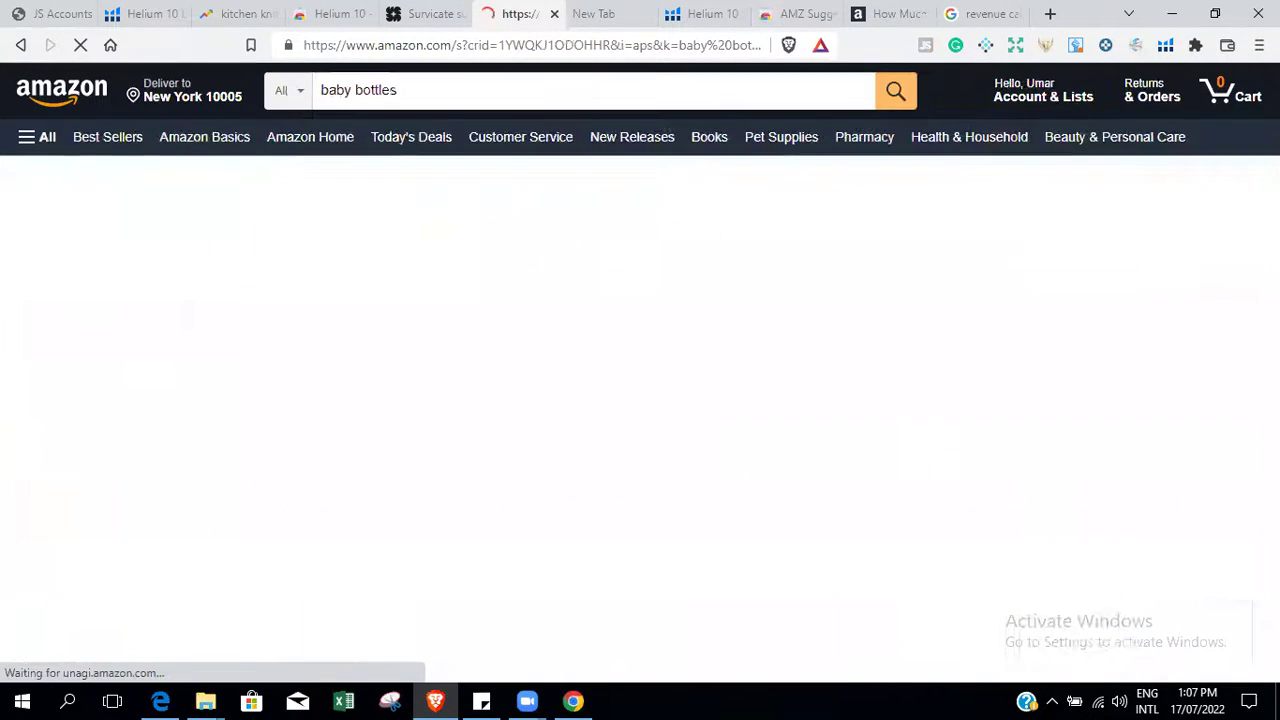
Browse the baby bottles results and their listing data, and bring up the product information for the Tommee Tippee 4-count bottles.
scroll(873, 625, down, 10)
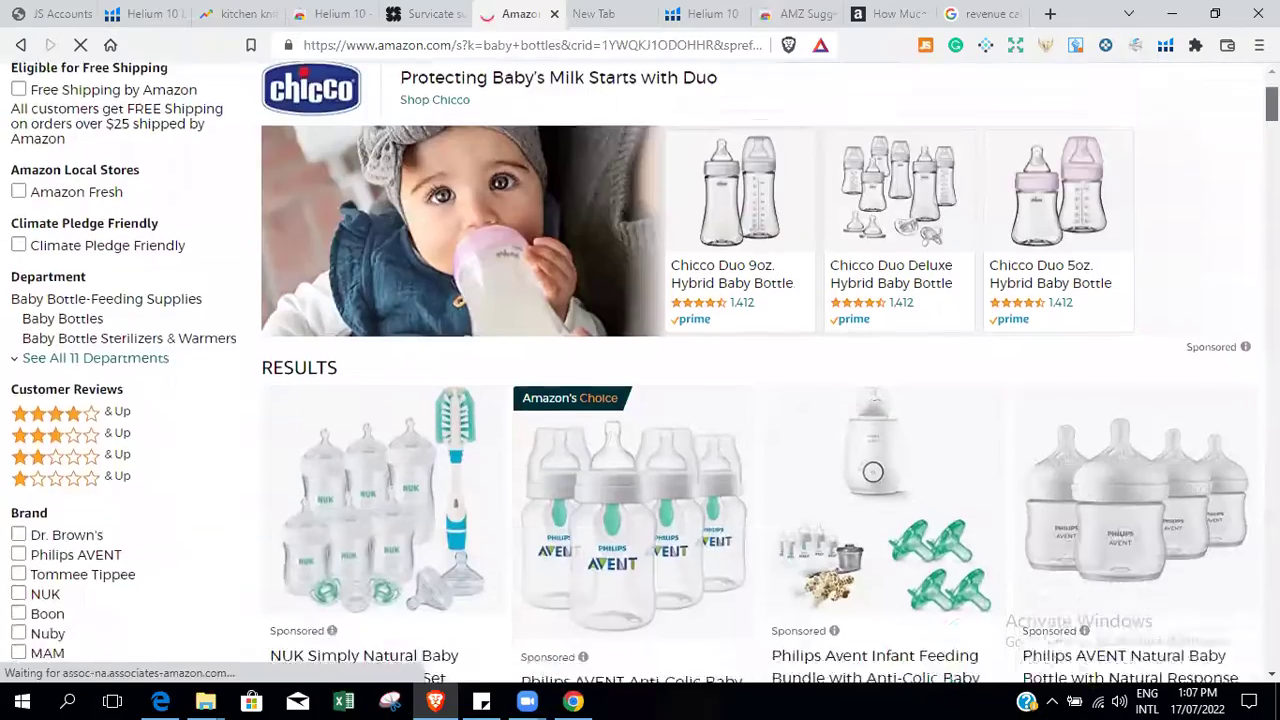
scroll(622, 607, down, 5)
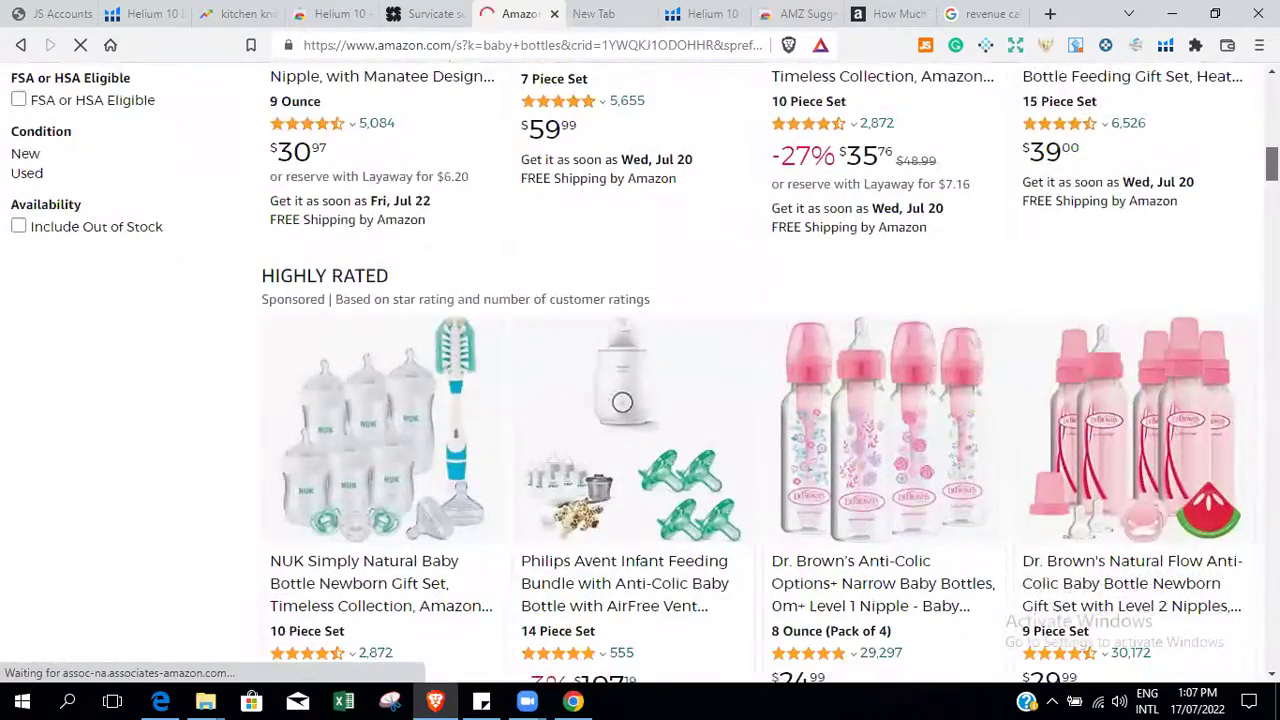
scroll(622, 247, up, 2)
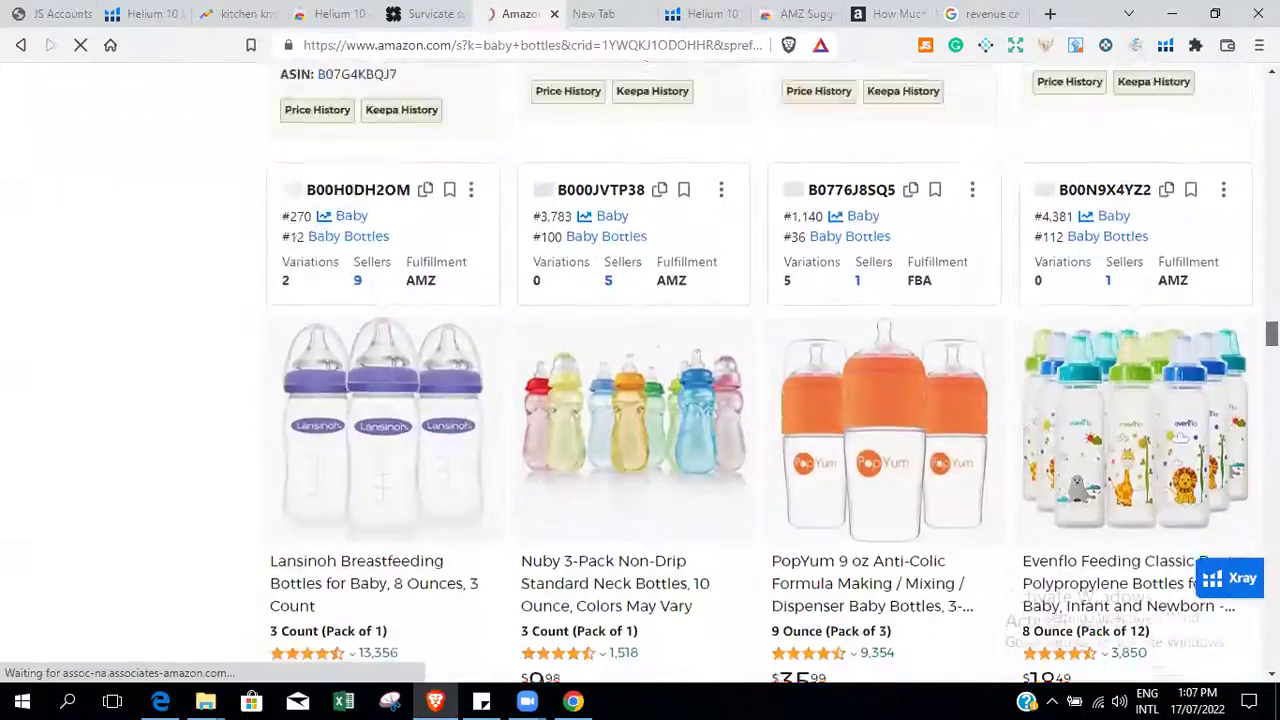
scroll(622, 113, up, 10)
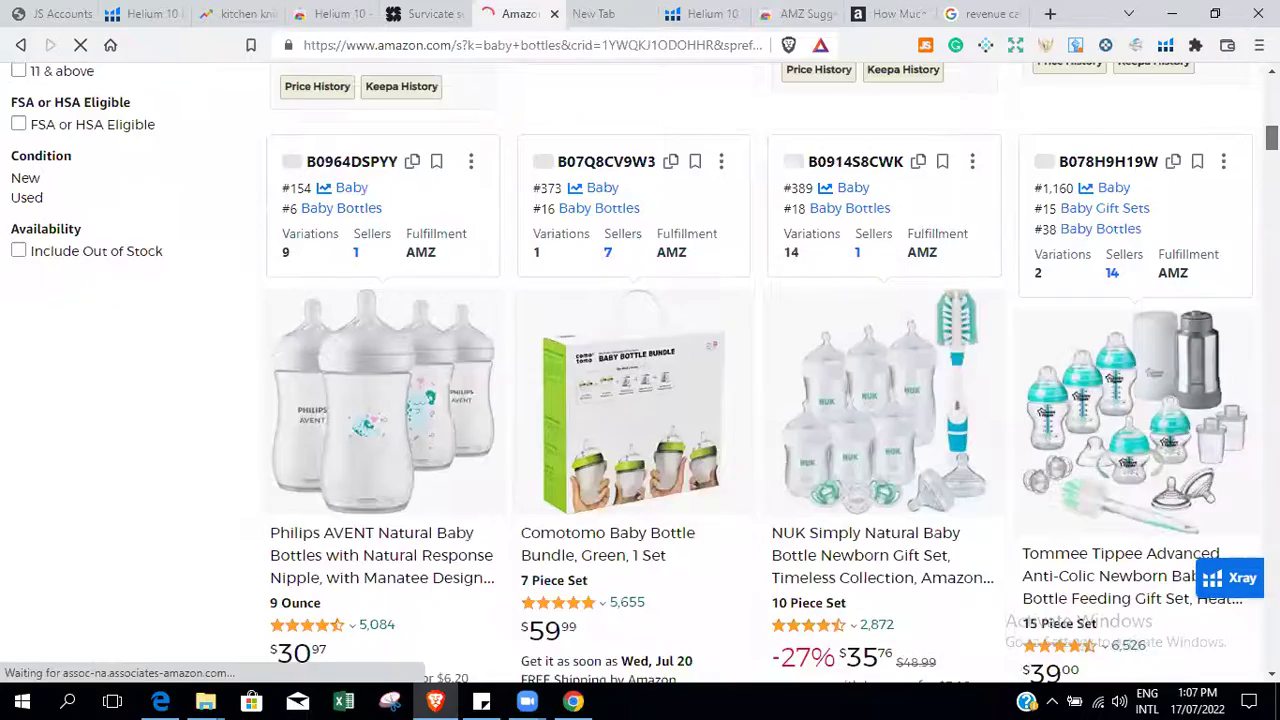
scroll(906, 668, down, 10)
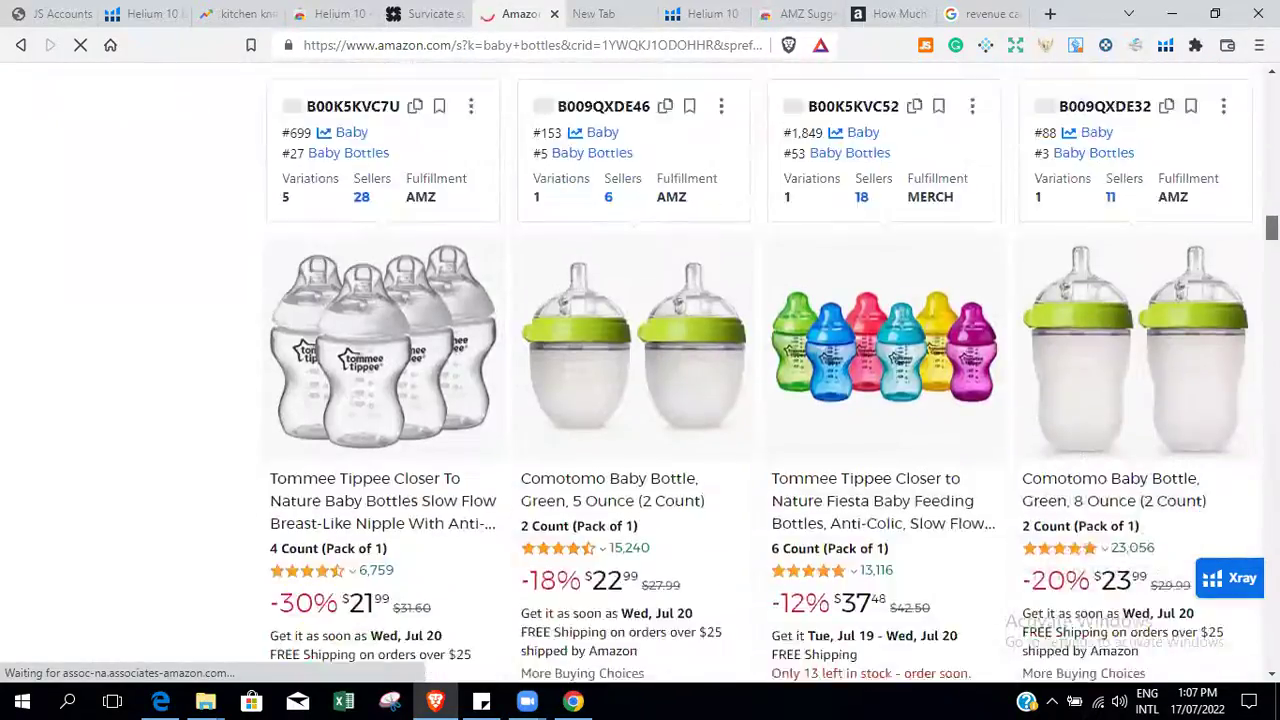
scroll(760, 380, up, 10)
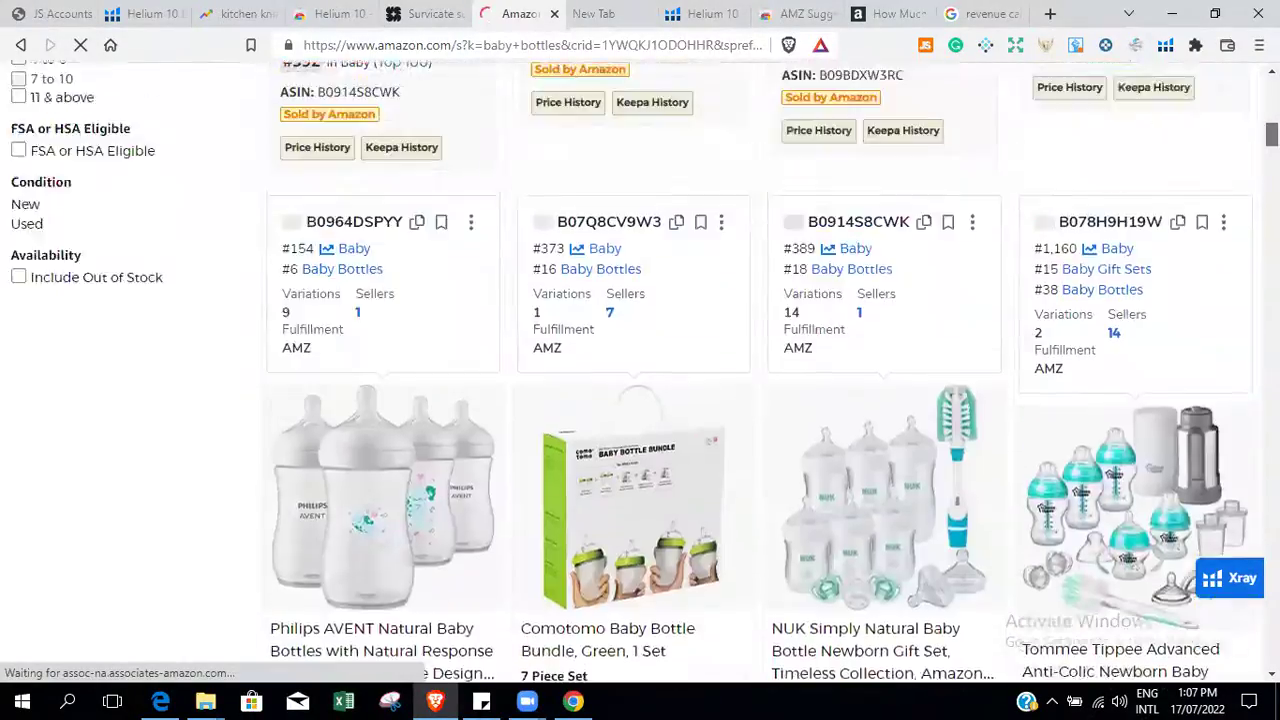
scroll(760, 380, up, 2)
scroll(760, 380, down, 5)
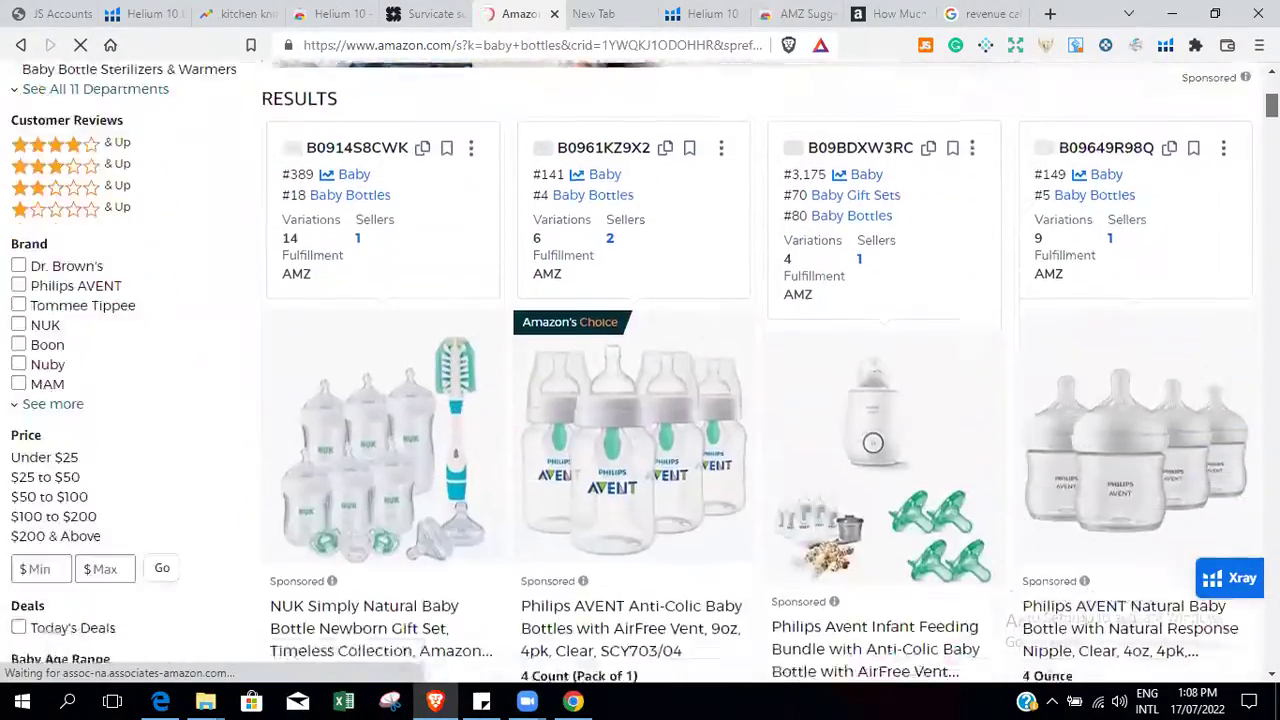
scroll(873, 117, down, 15)
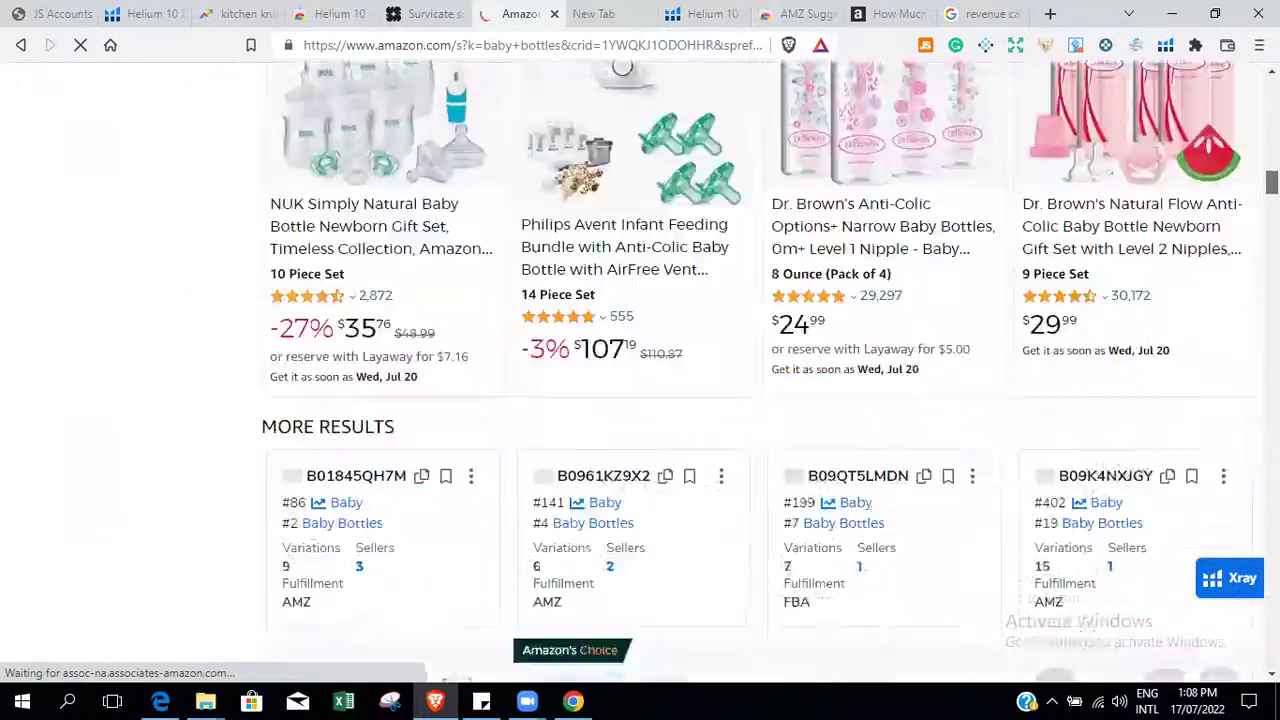
scroll(760, 380, down, 2)
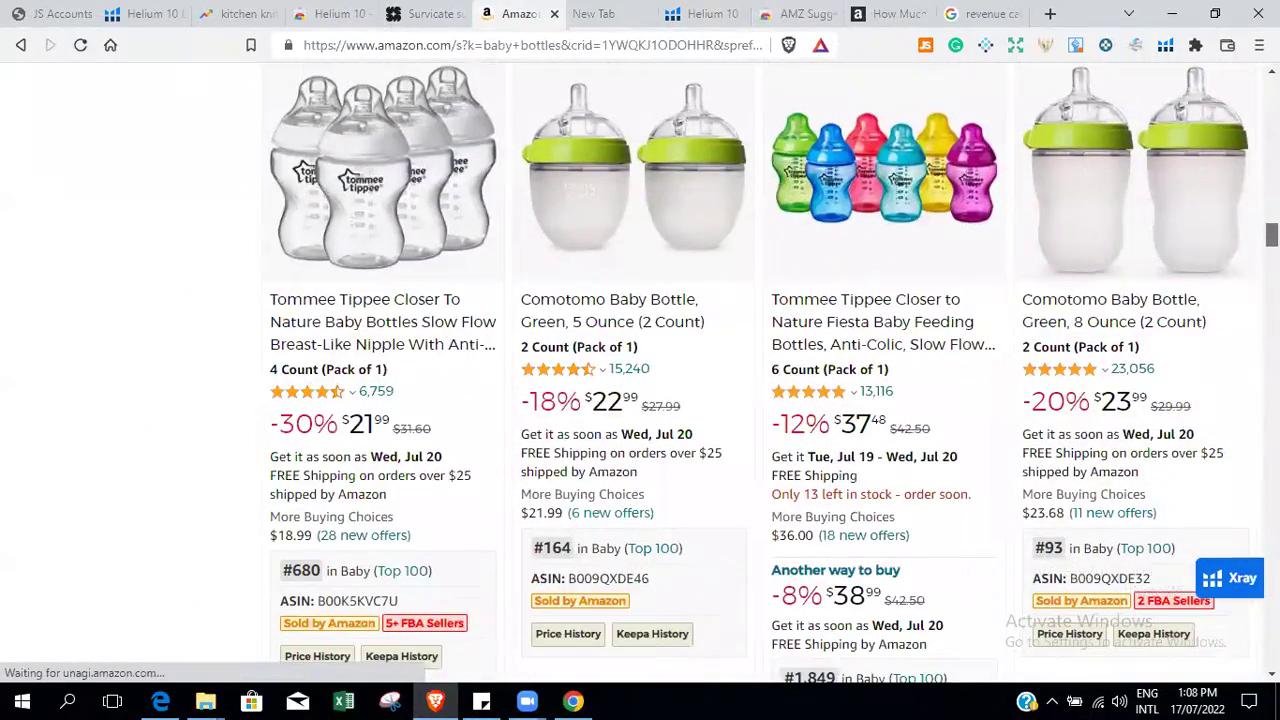
mouse_move(416, 219)
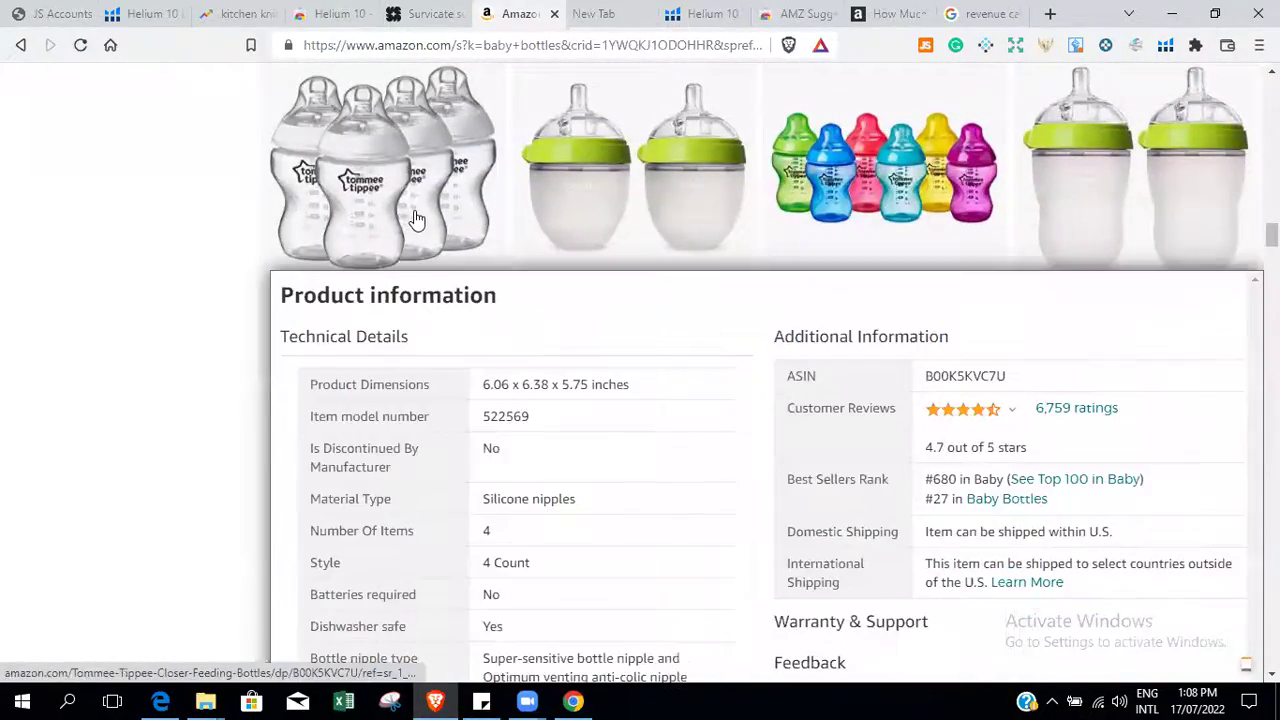
Open the product page of the Tommee Tippee 4-count baby bottles and highlight its selling price.
click(508, 238)
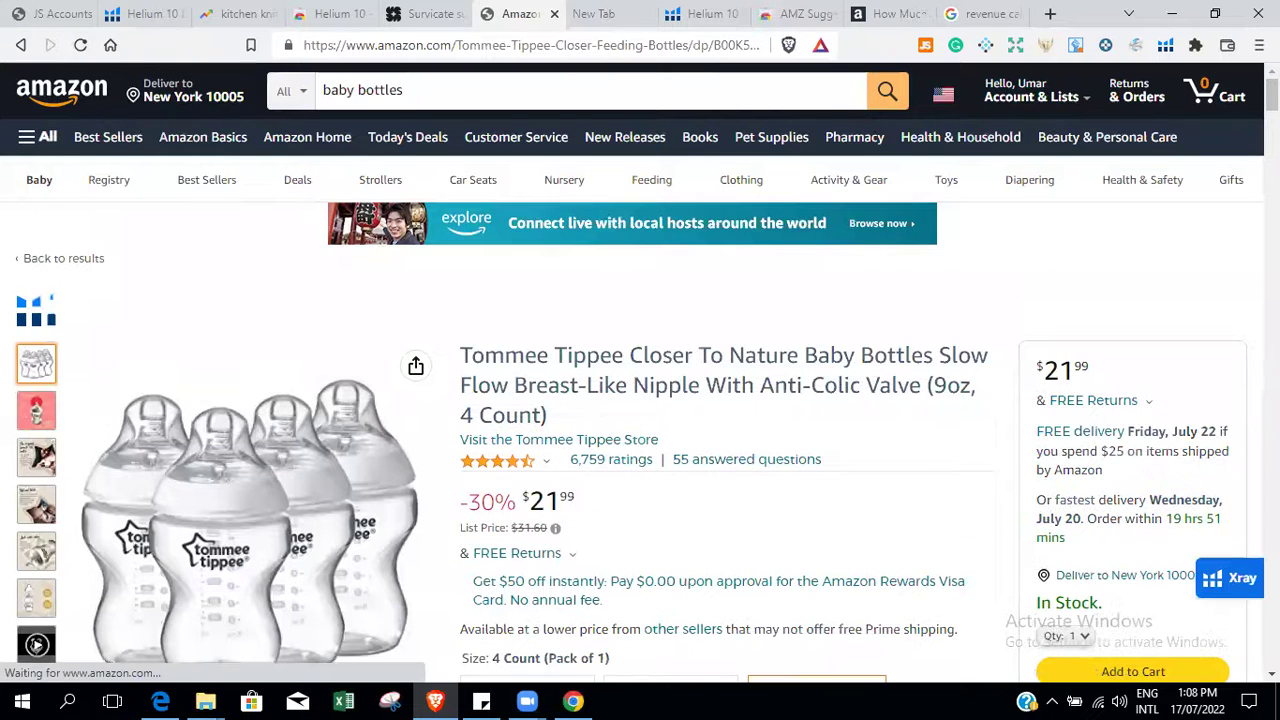
scroll(640, 400, down, 3)
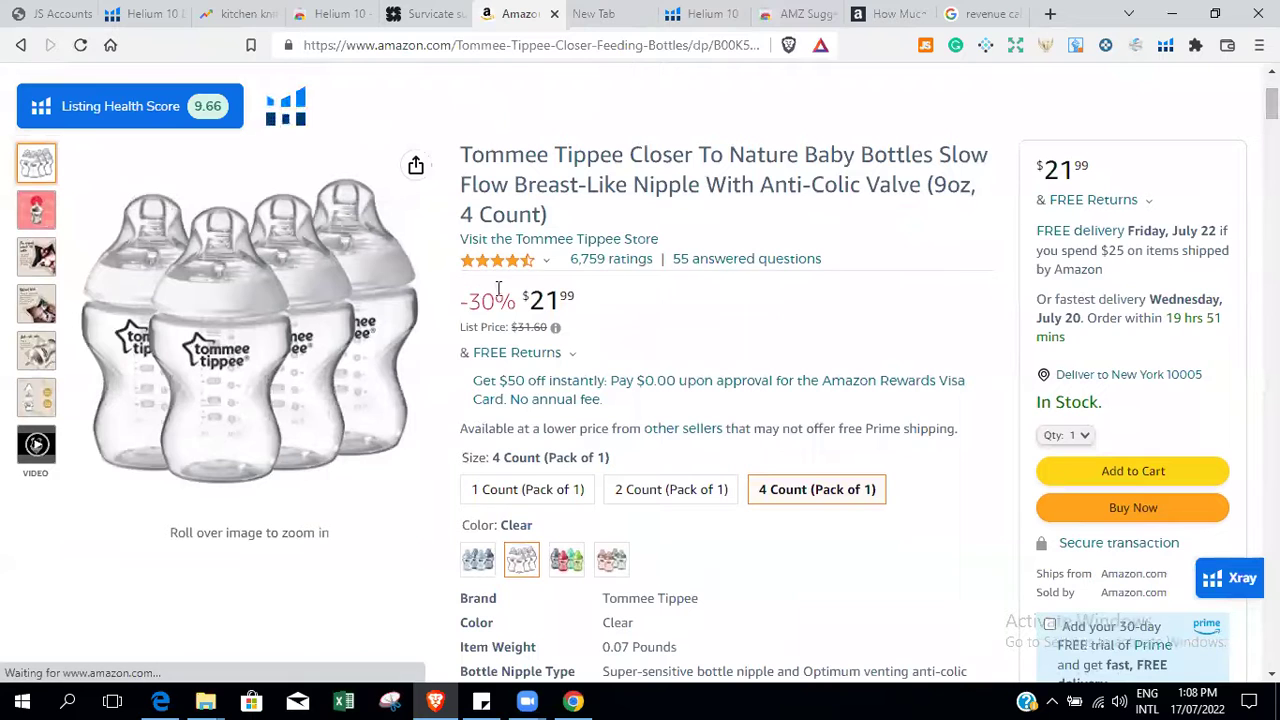
drag(524, 292, 583, 296)
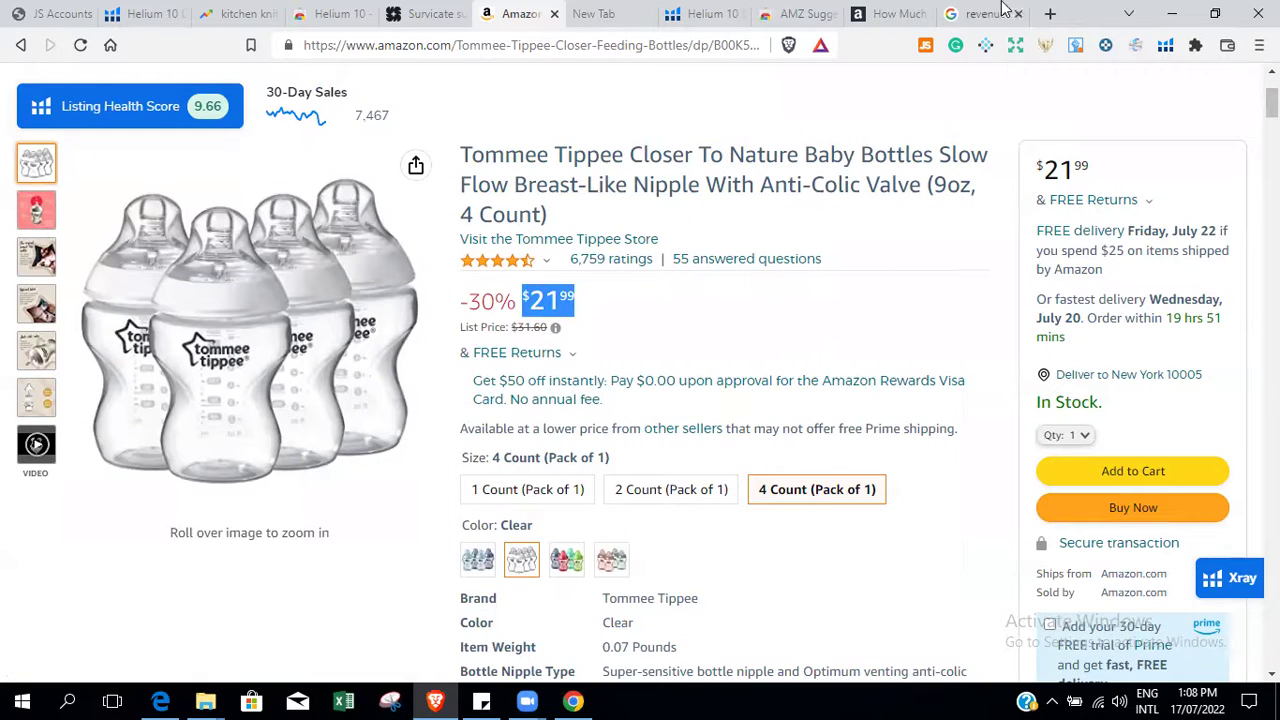
Open alibaba.com in a new browser tab and search its products for "baby bottles".
click(1050, 13)
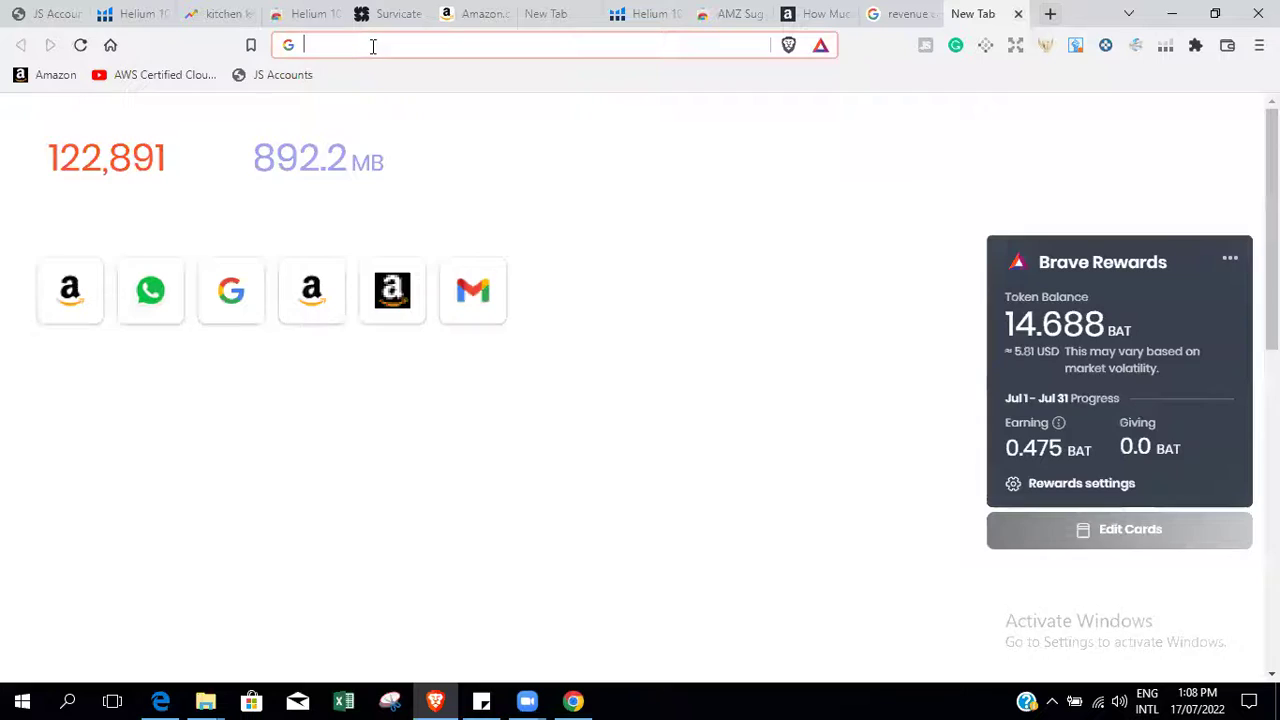
text(alibab)
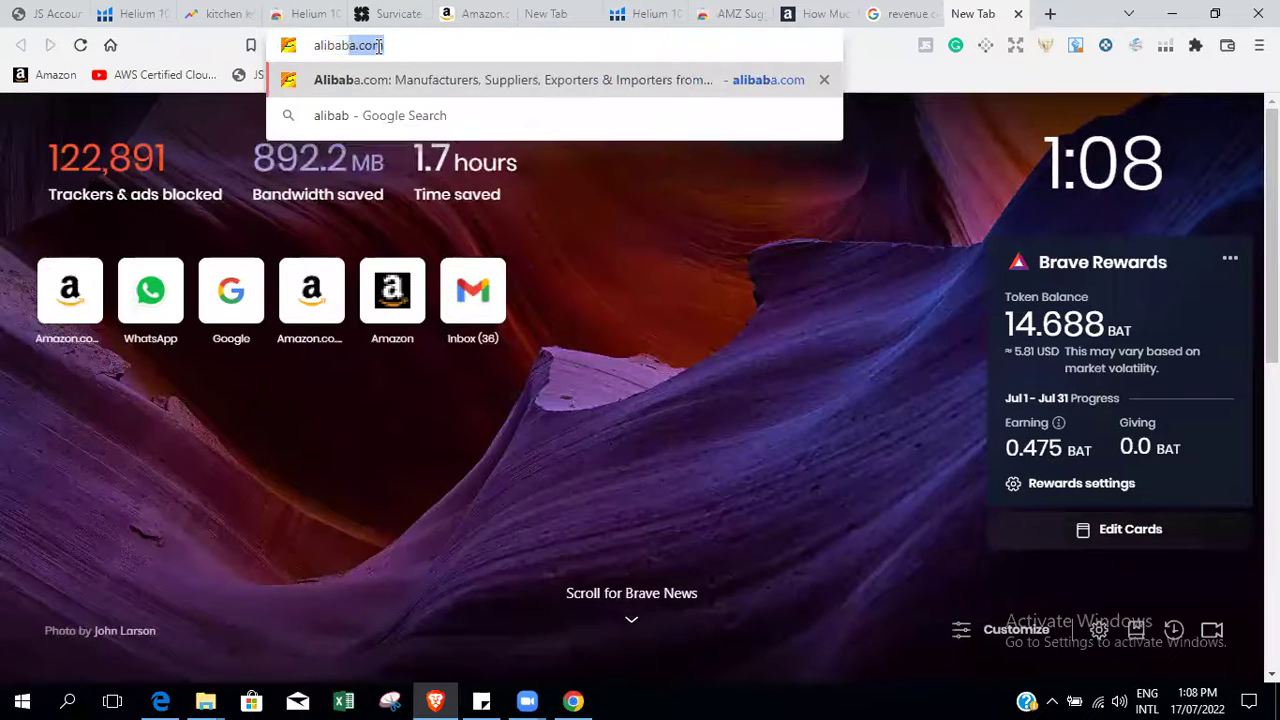
key(Return)
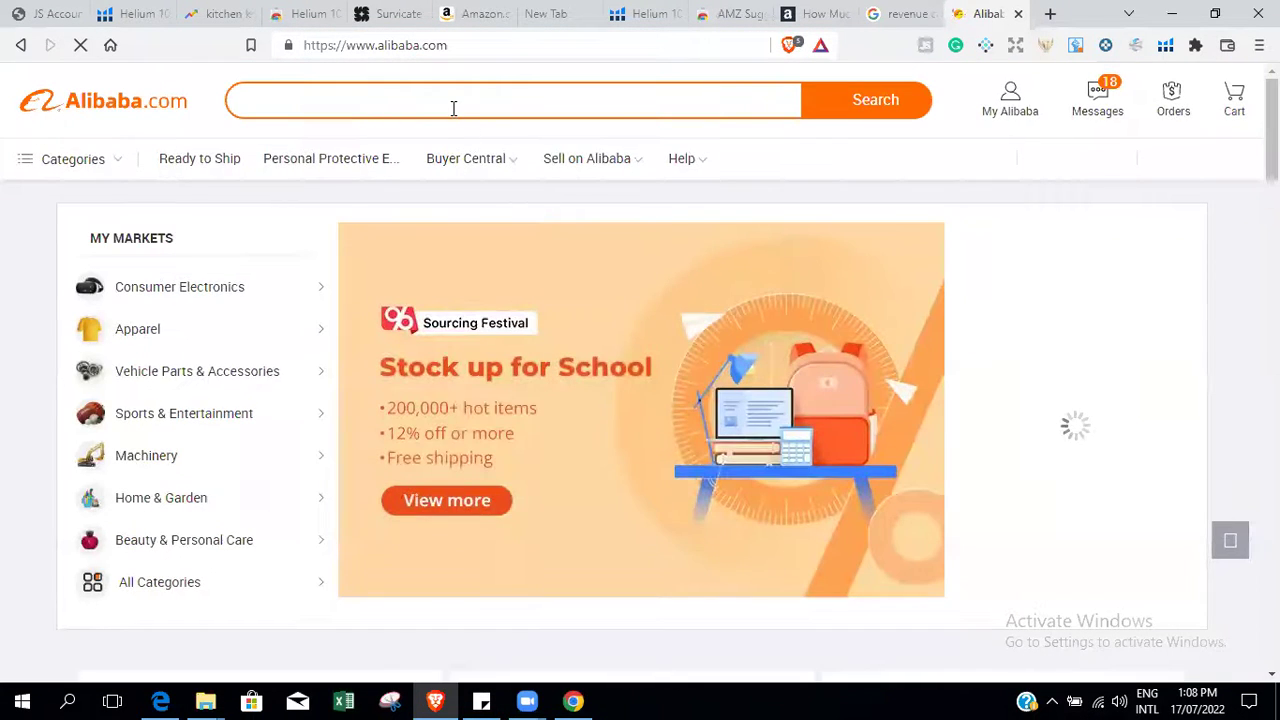
text(bab)
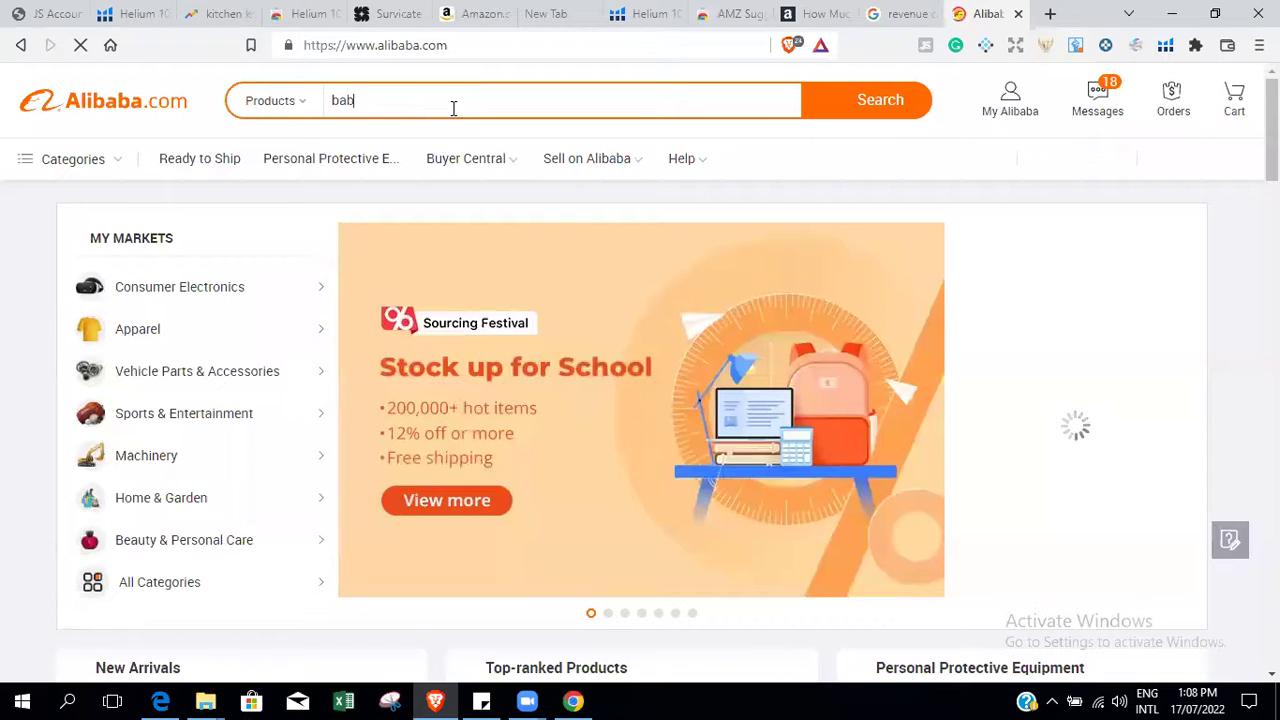
text(y bottle)
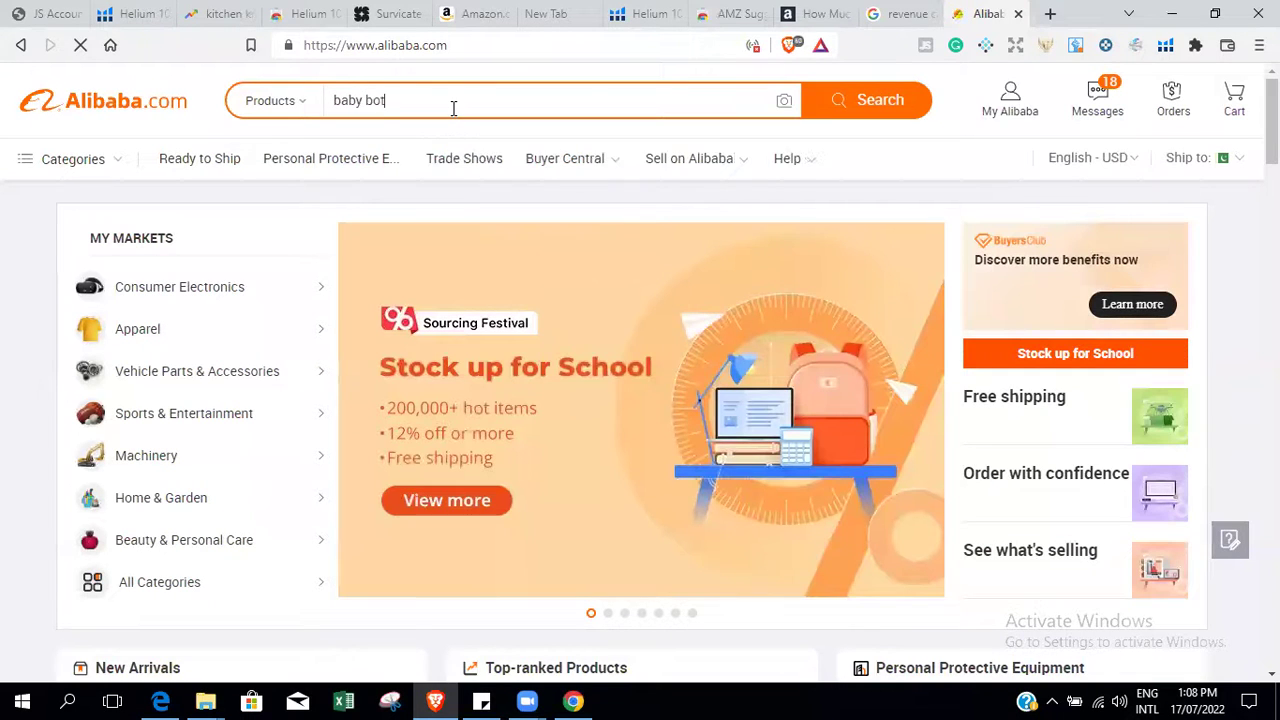
text(s)
key(BackSpace)
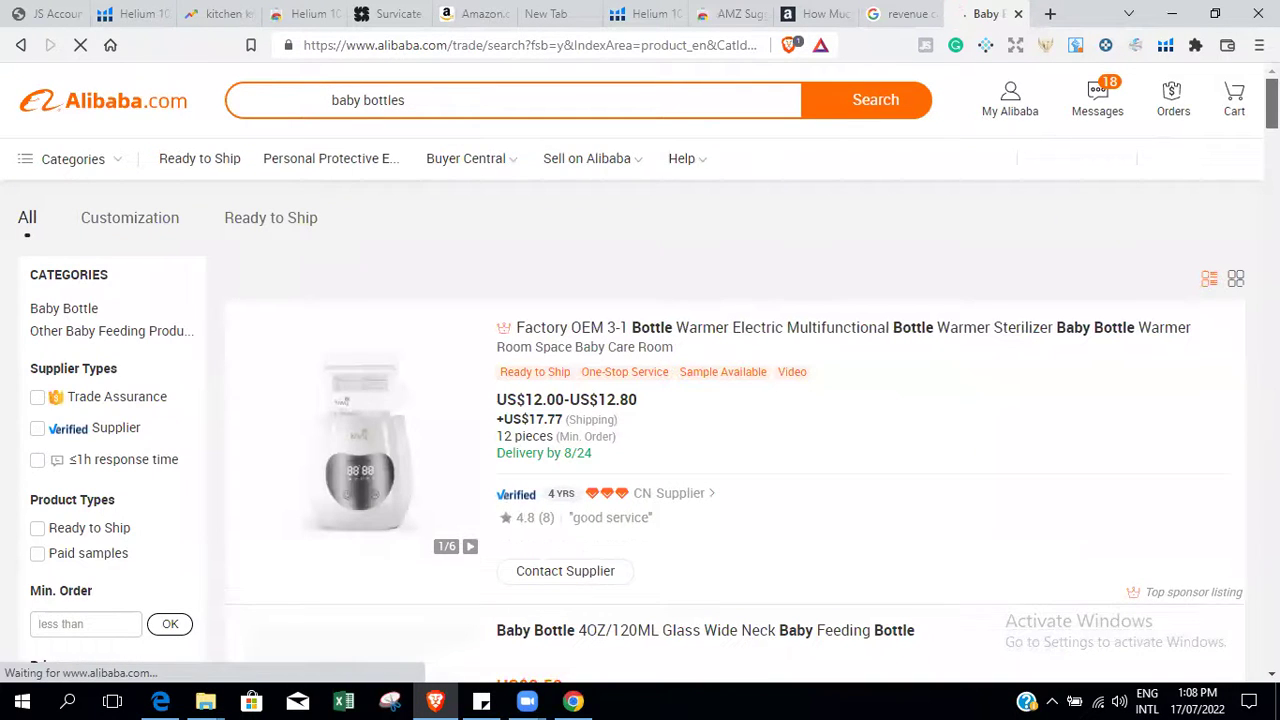
Move the Amazon product tab directly beside the Alibaba results tab and return to the Alibaba results.
scroll(640, 400, down, 1)
scroll(640, 370, down, 8)
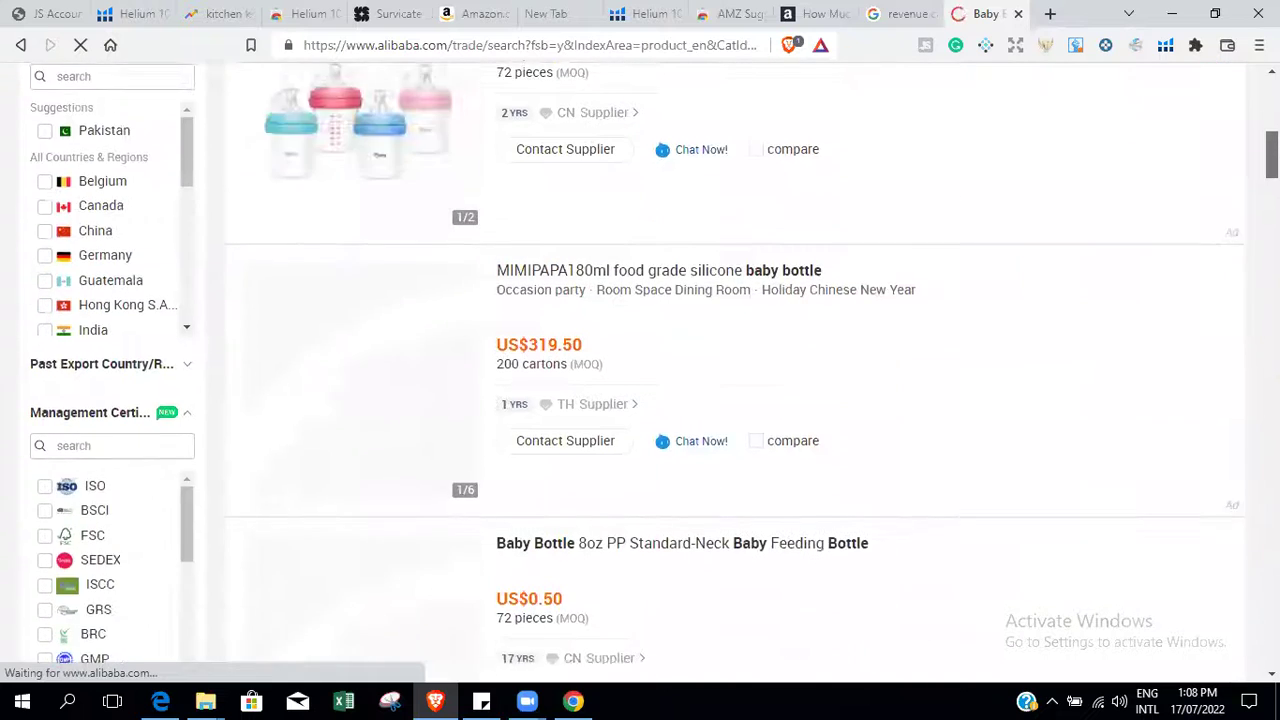
click(467, 13)
drag(467, 13, 900, 13)
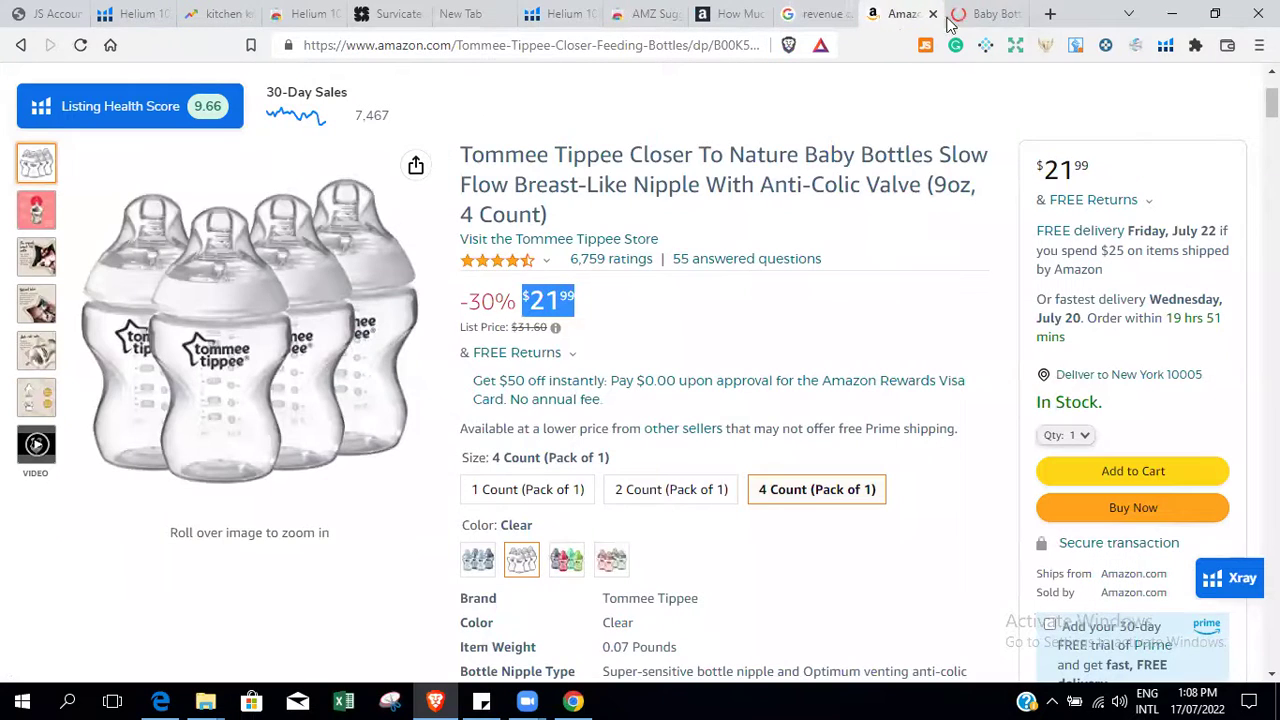
click(986, 14)
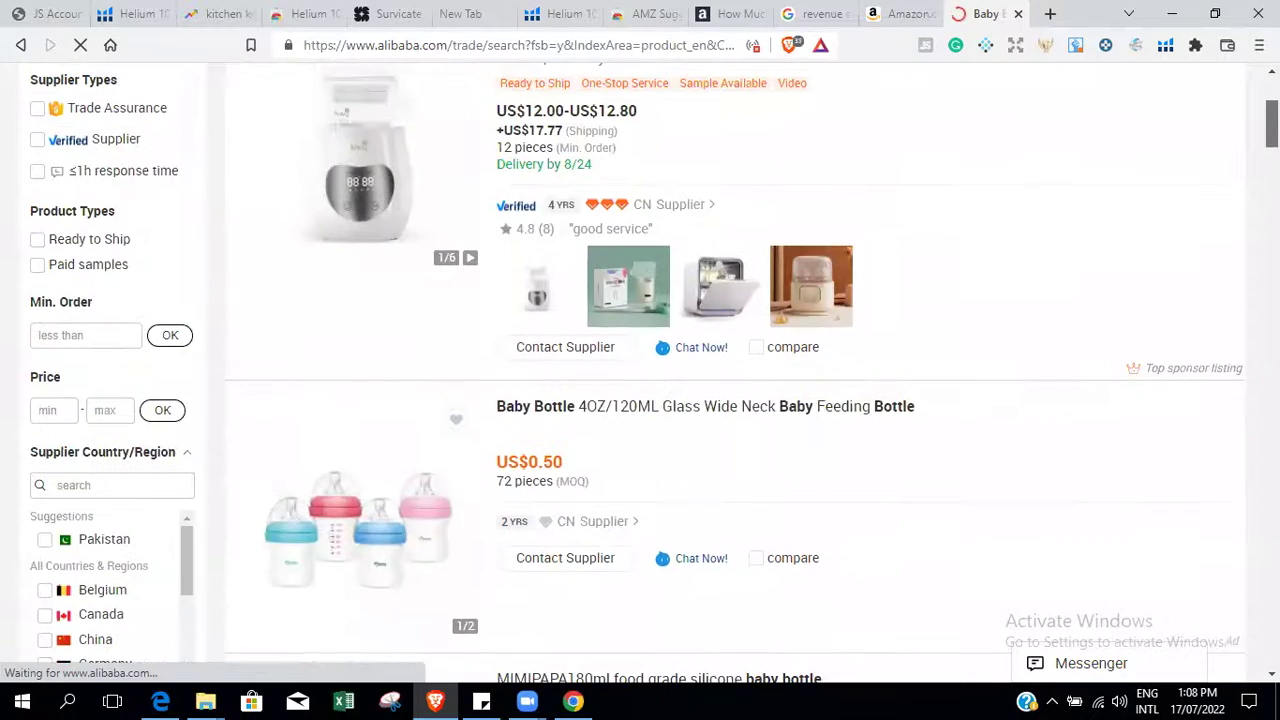
Browse the Alibaba baby bottle offers against the Amazon listing and open the USSE Amazon Hot Sell Baby Nursing Bottle offer.
scroll(640, 370, down, 6)
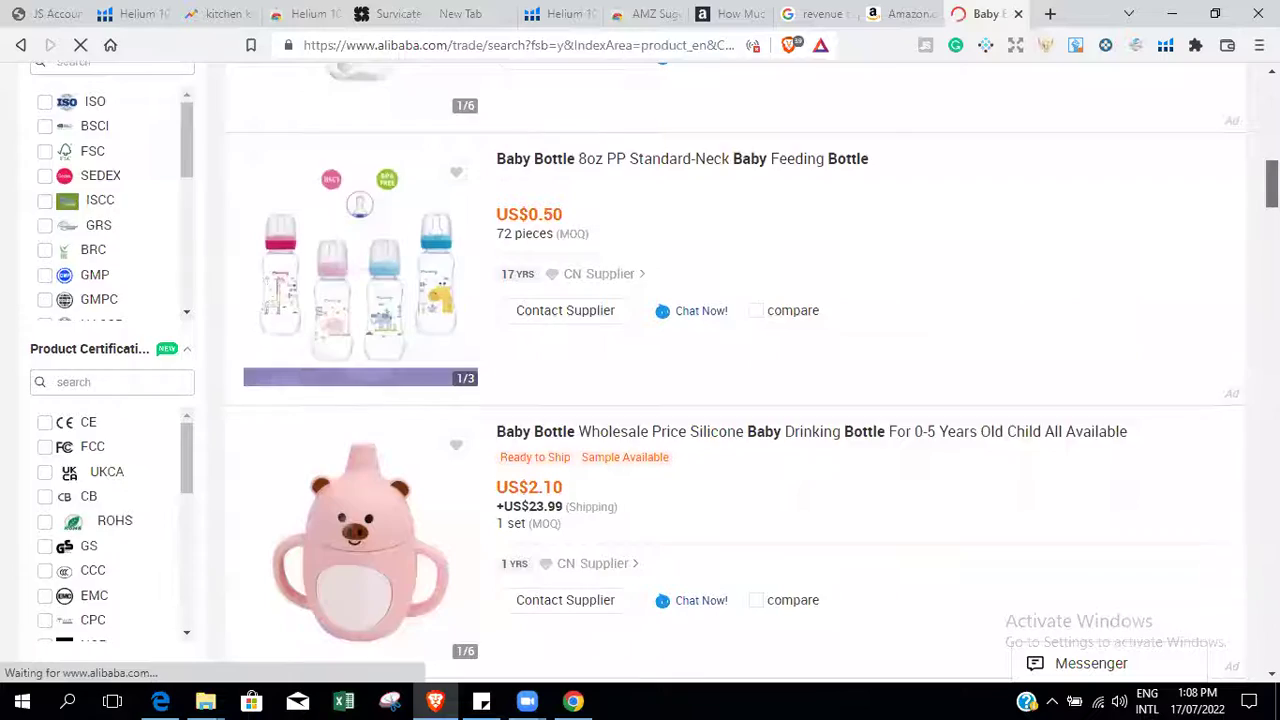
scroll(640, 370, down, 5)
scroll(640, 370, down, 9)
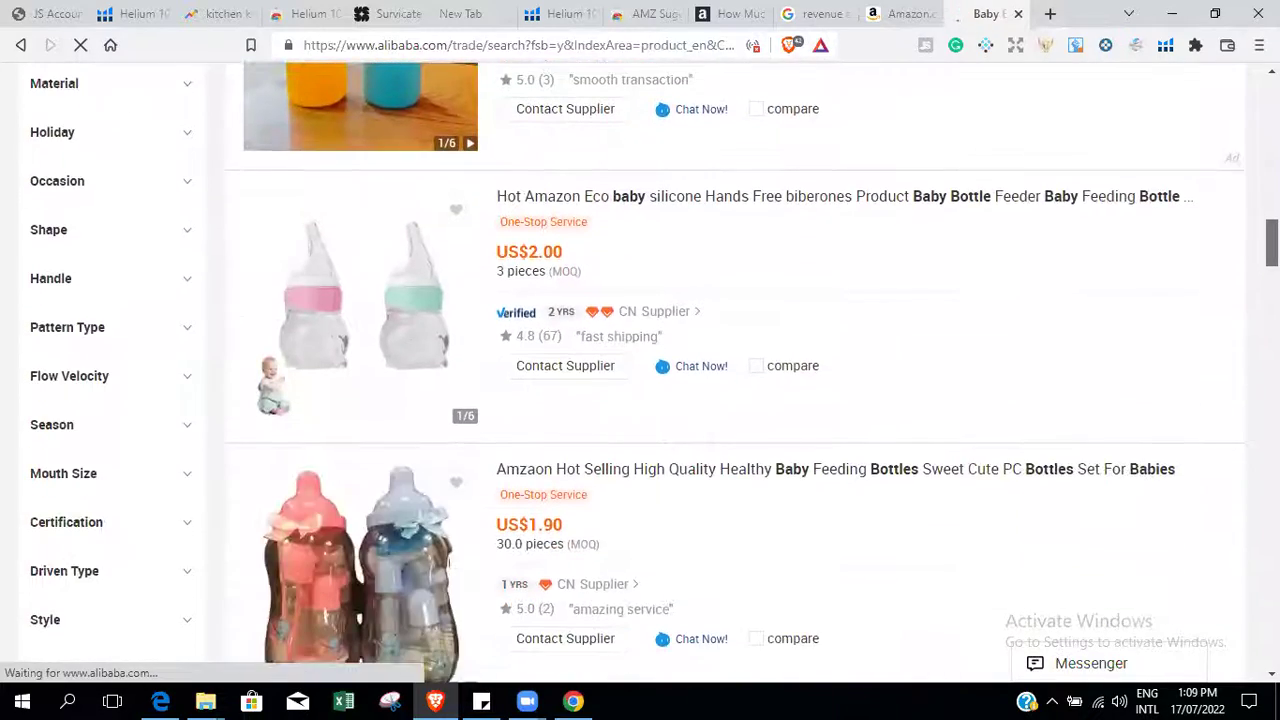
scroll(640, 370, down, 1)
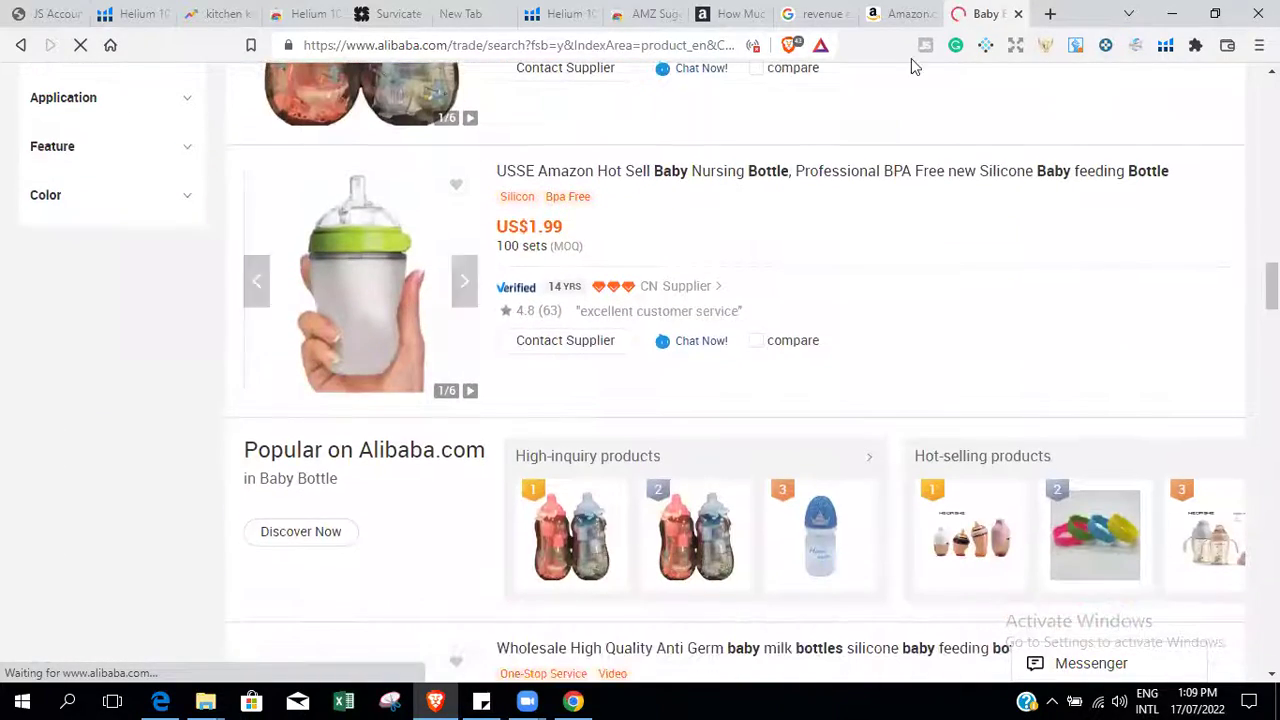
click(903, 13)
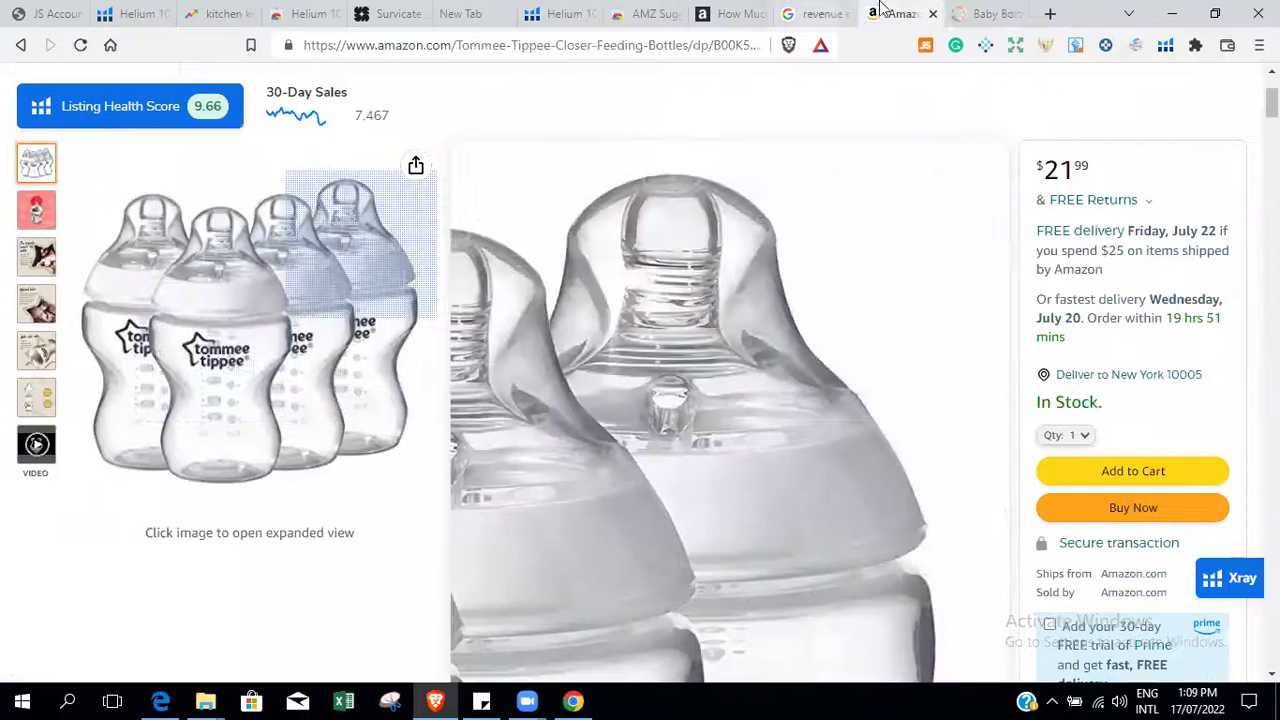
click(987, 13)
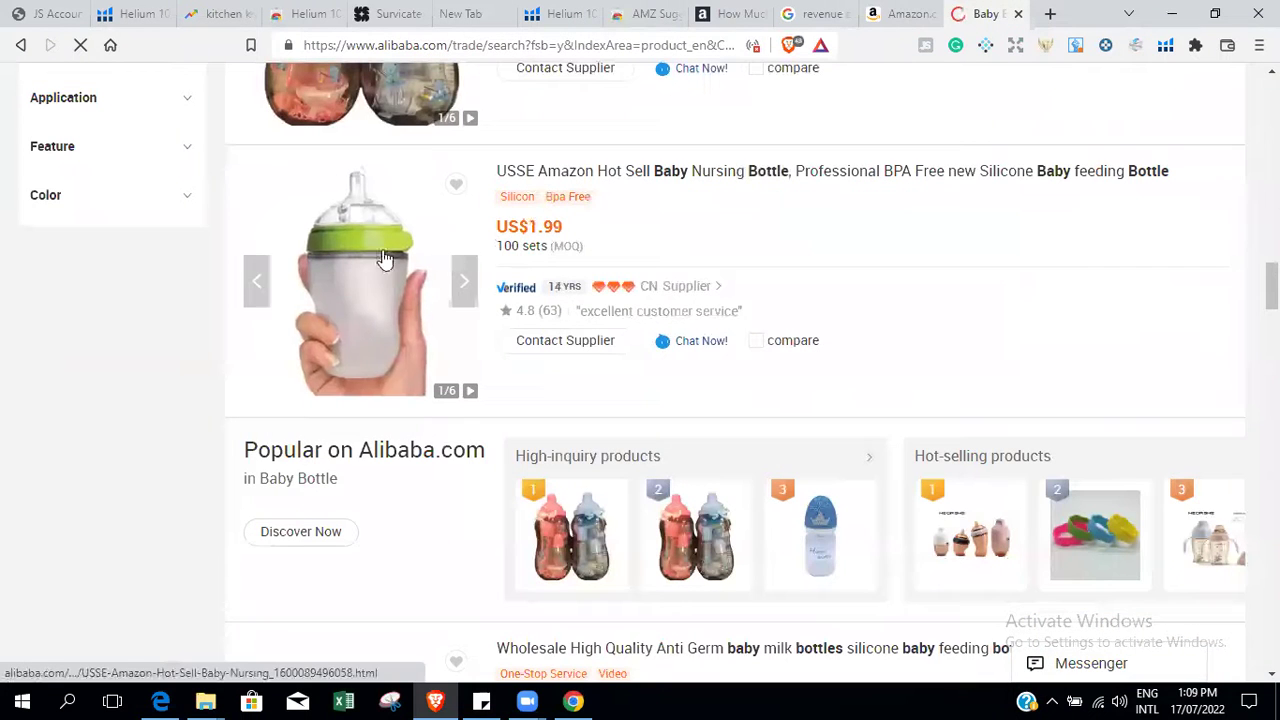
click(377, 286)
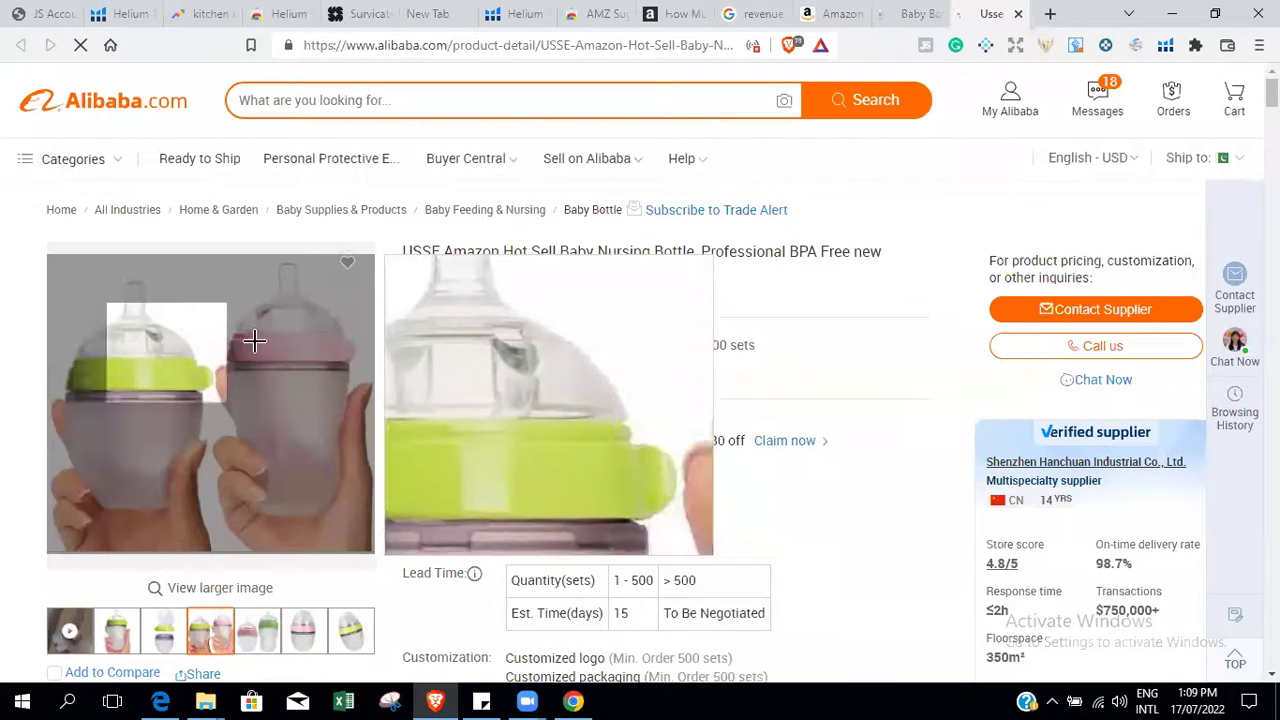
Return to the Alibaba results and compare the next baby bottle offers with the Tommee Tippee listing on Amazon.
click(912, 12)
scroll(1102, 305, down, 3)
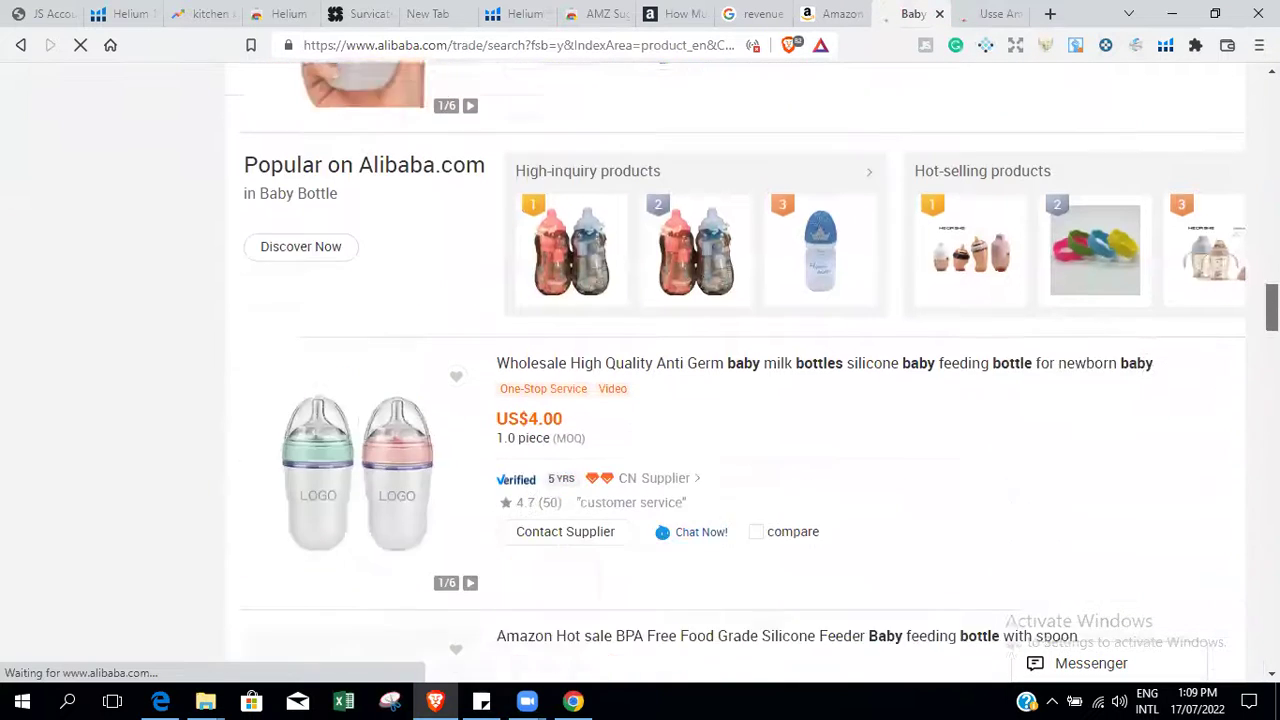
scroll(1102, 305, down, 2)
scroll(1102, 305, down, 2)
scroll(1102, 305, down, 2)
scroll(1102, 305, up, 3)
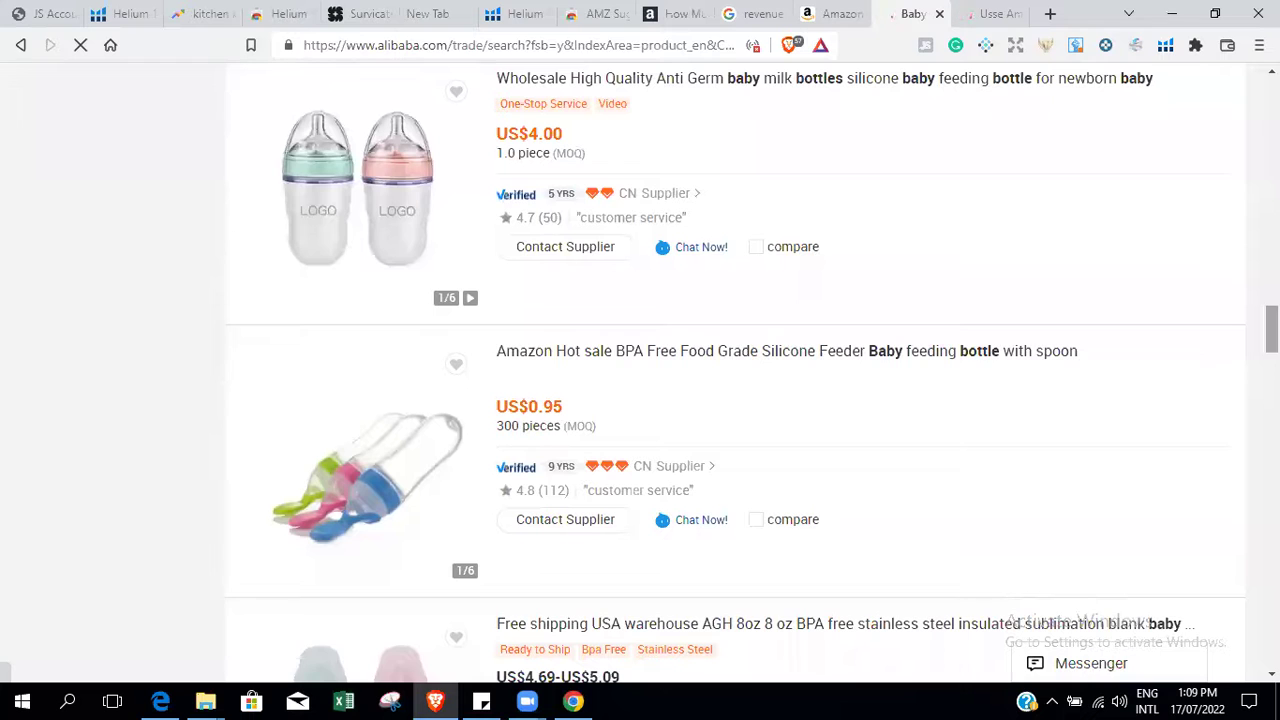
click(833, 13)
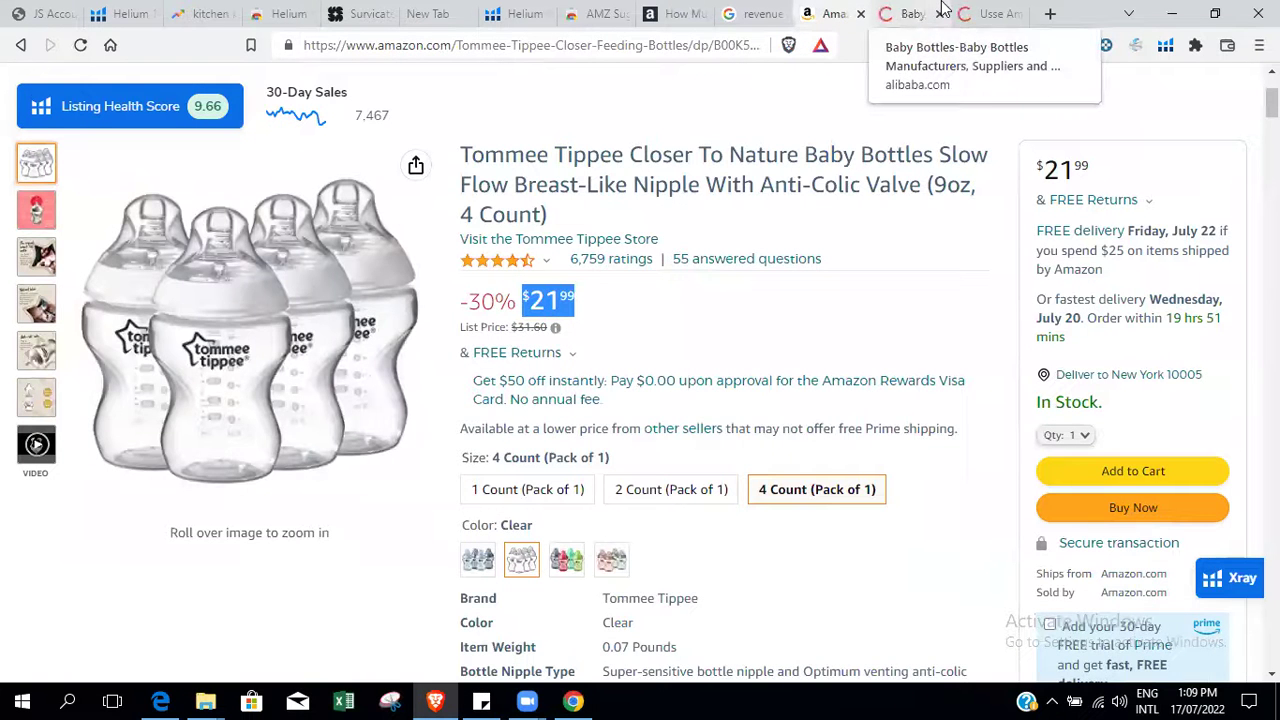
click(940, 9)
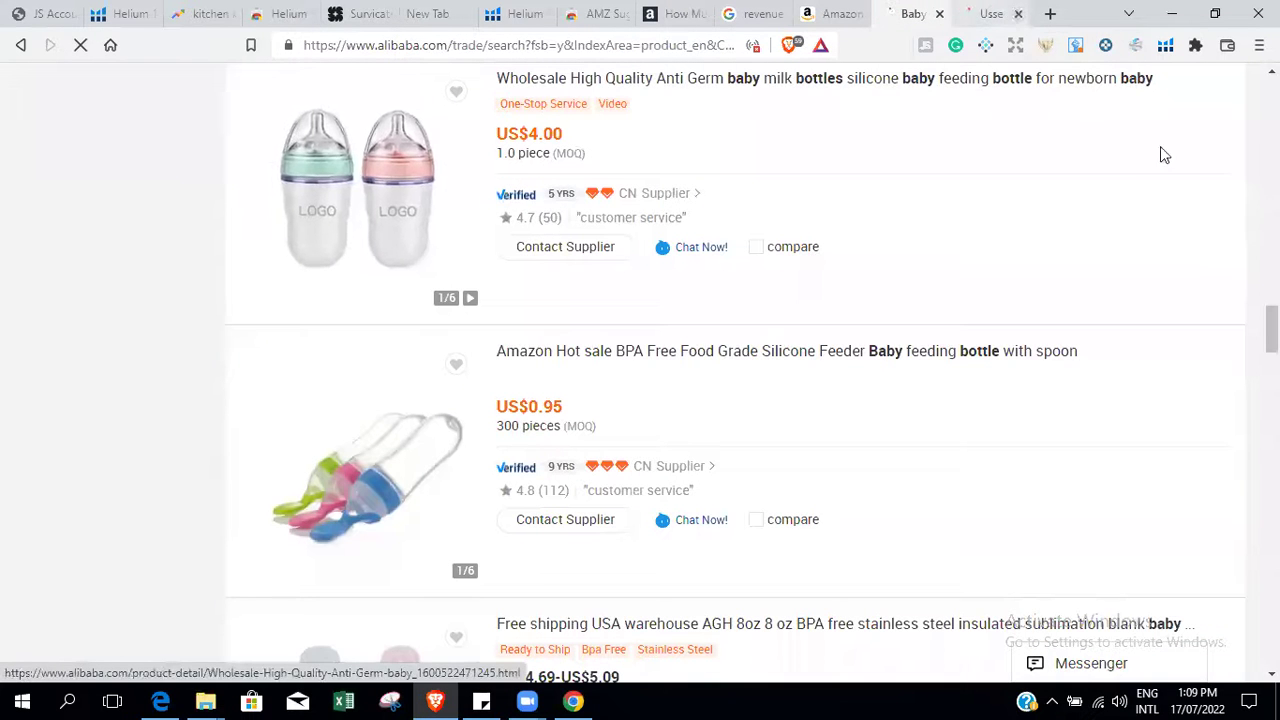
Look through the remaining Alibaba baby bottle results, examining the bottle designs, unit prices and minimum order quantities.
scroll(1160, 154, up, 5)
scroll(752, 368, down, 15)
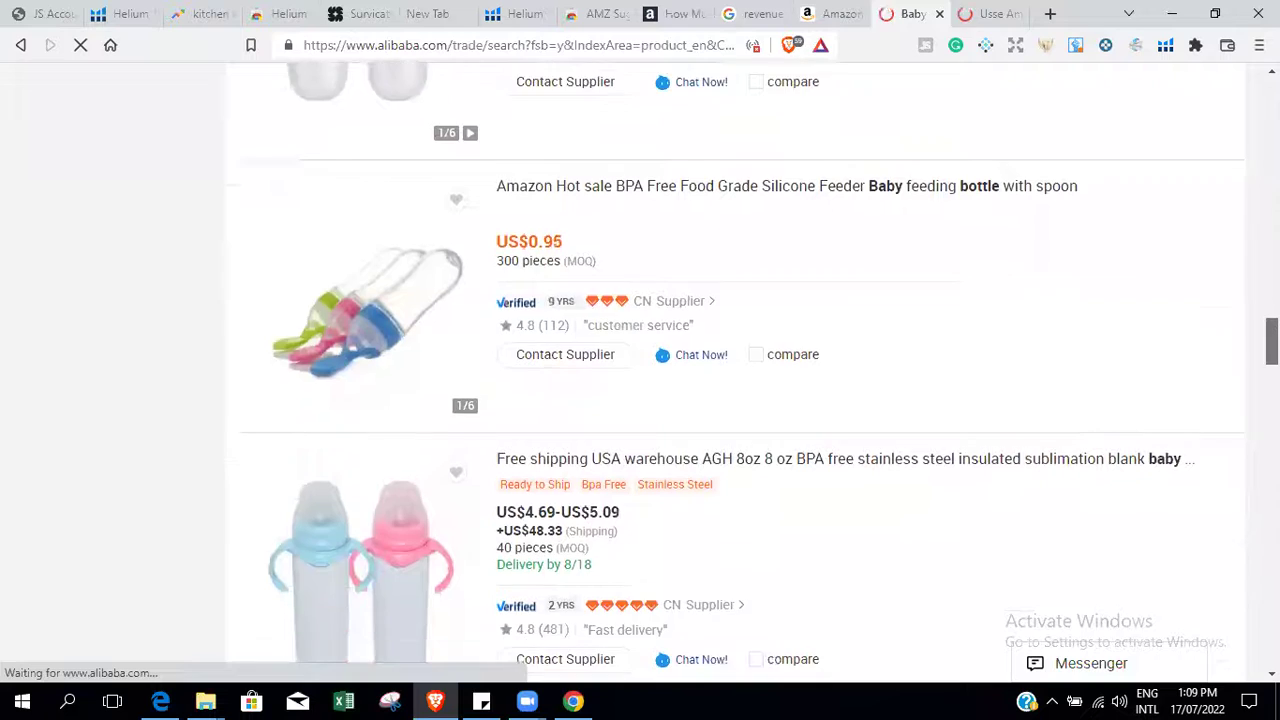
scroll(752, 368, down, 9)
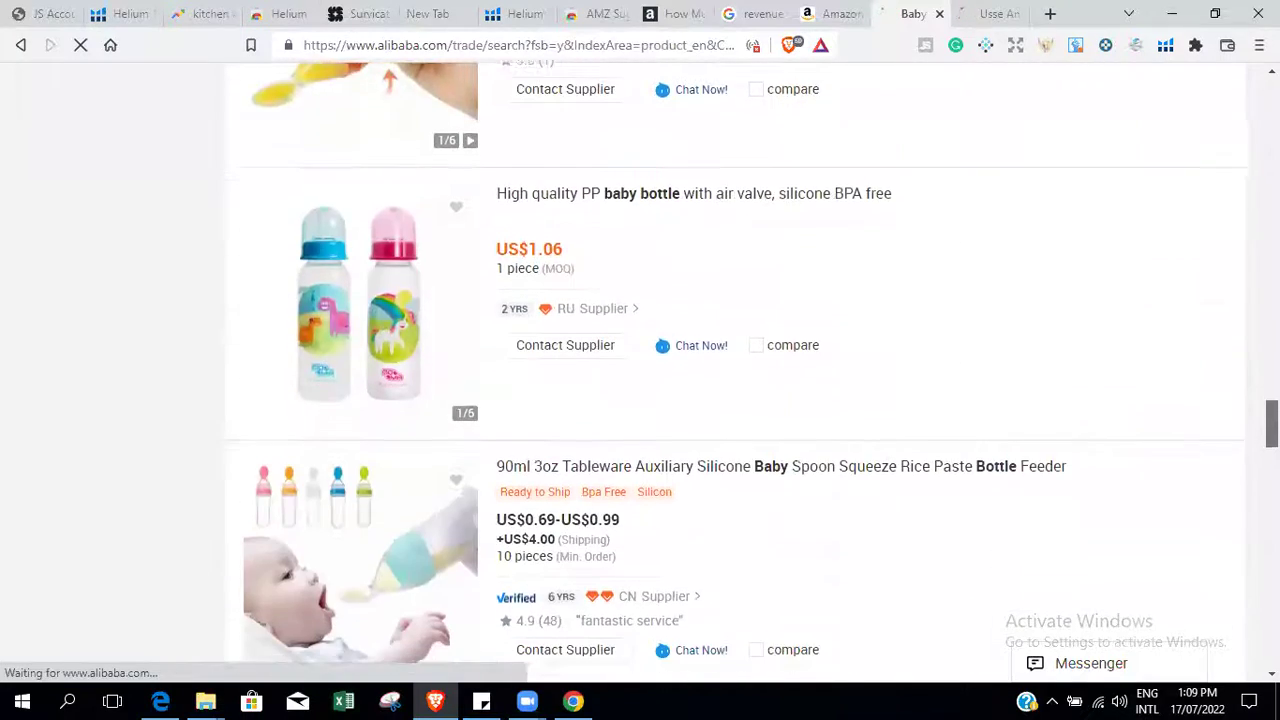
scroll(752, 368, down, 11)
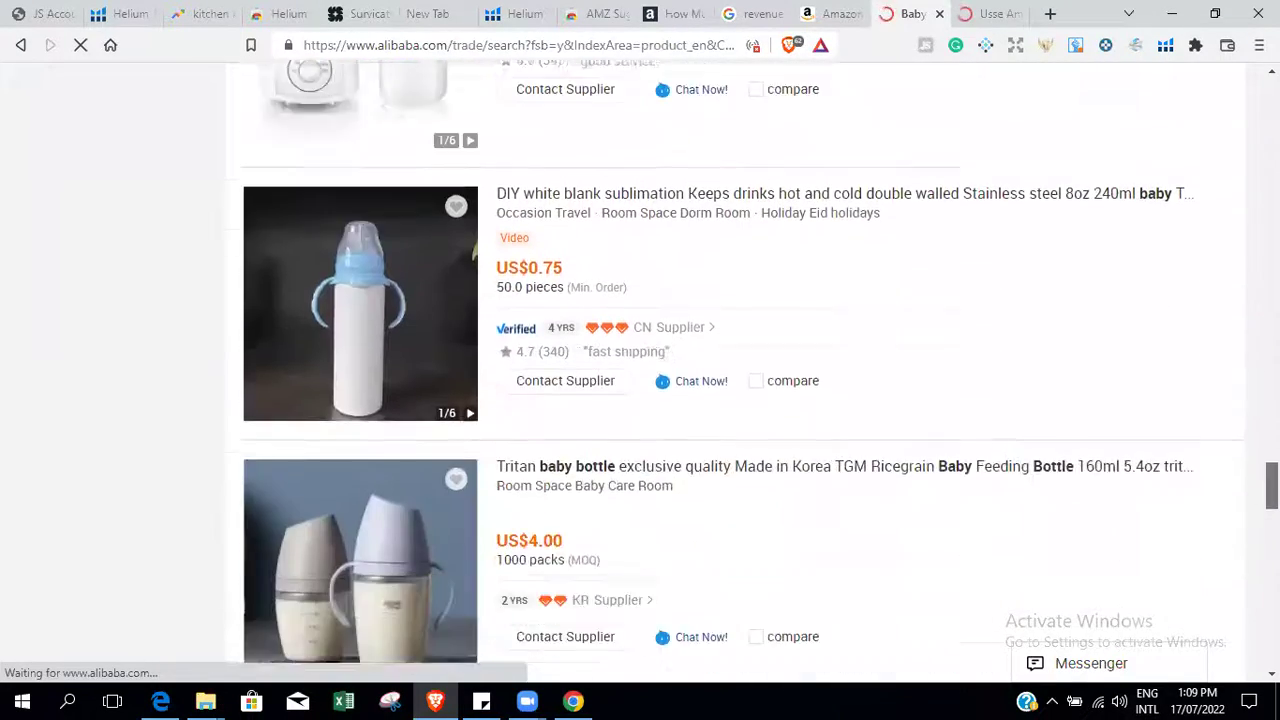
scroll(752, 368, down, 10)
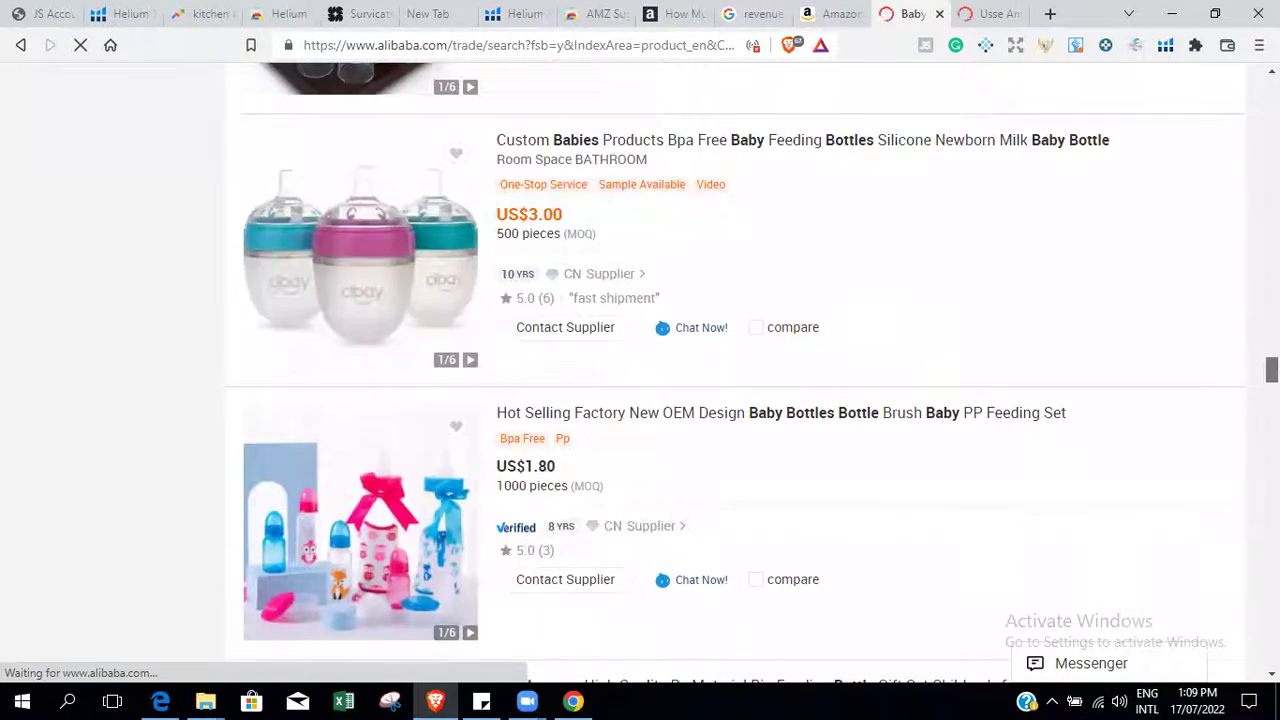
scroll(752, 368, down, 11)
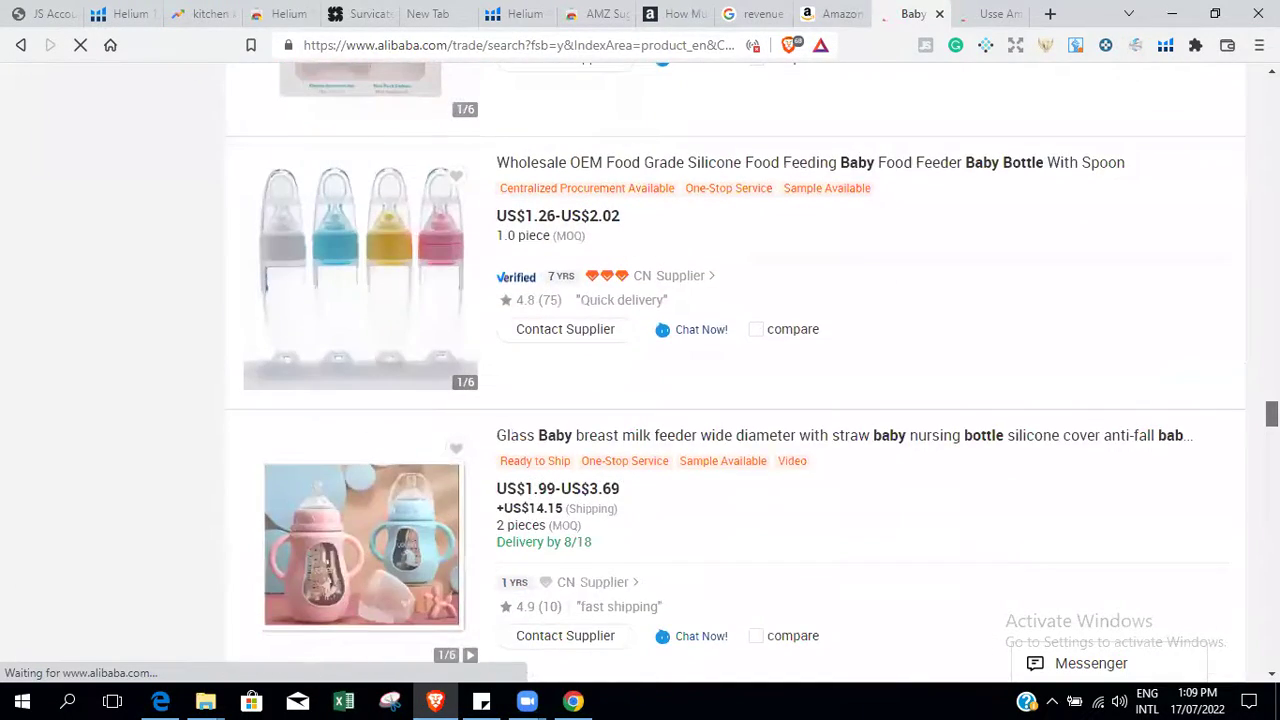
scroll(752, 368, down, 8)
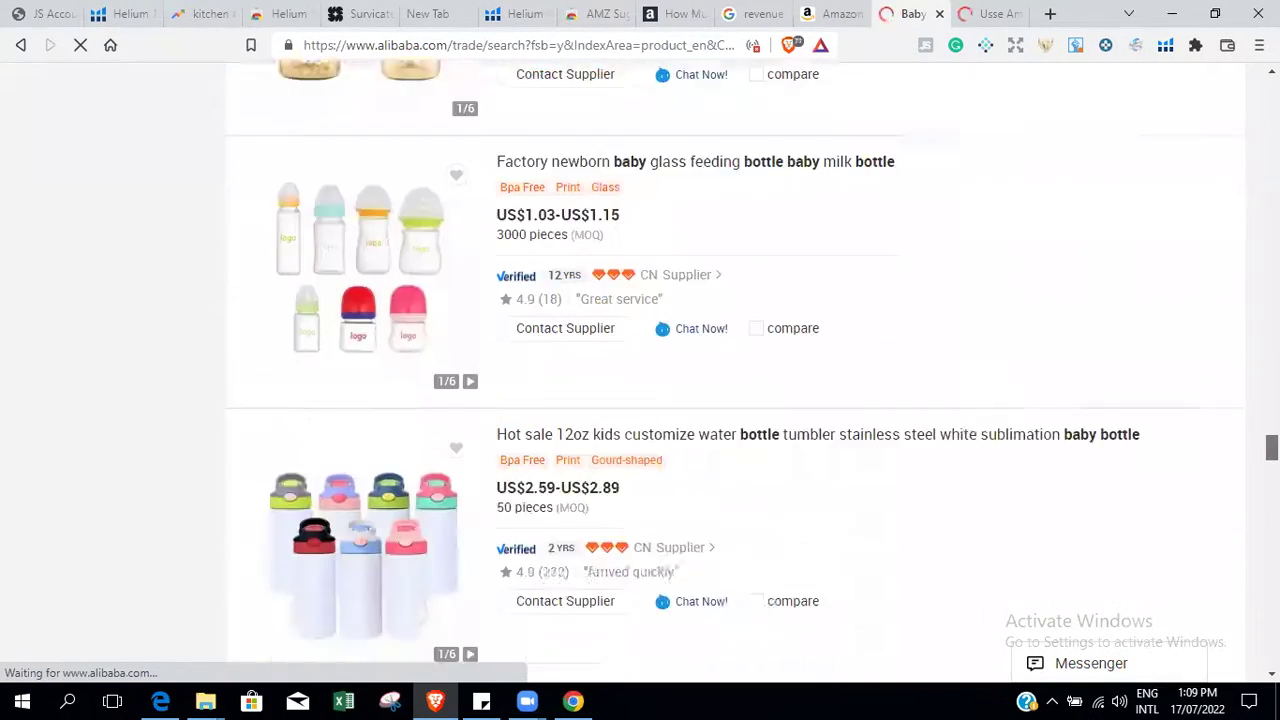
scroll(752, 368, down, 7)
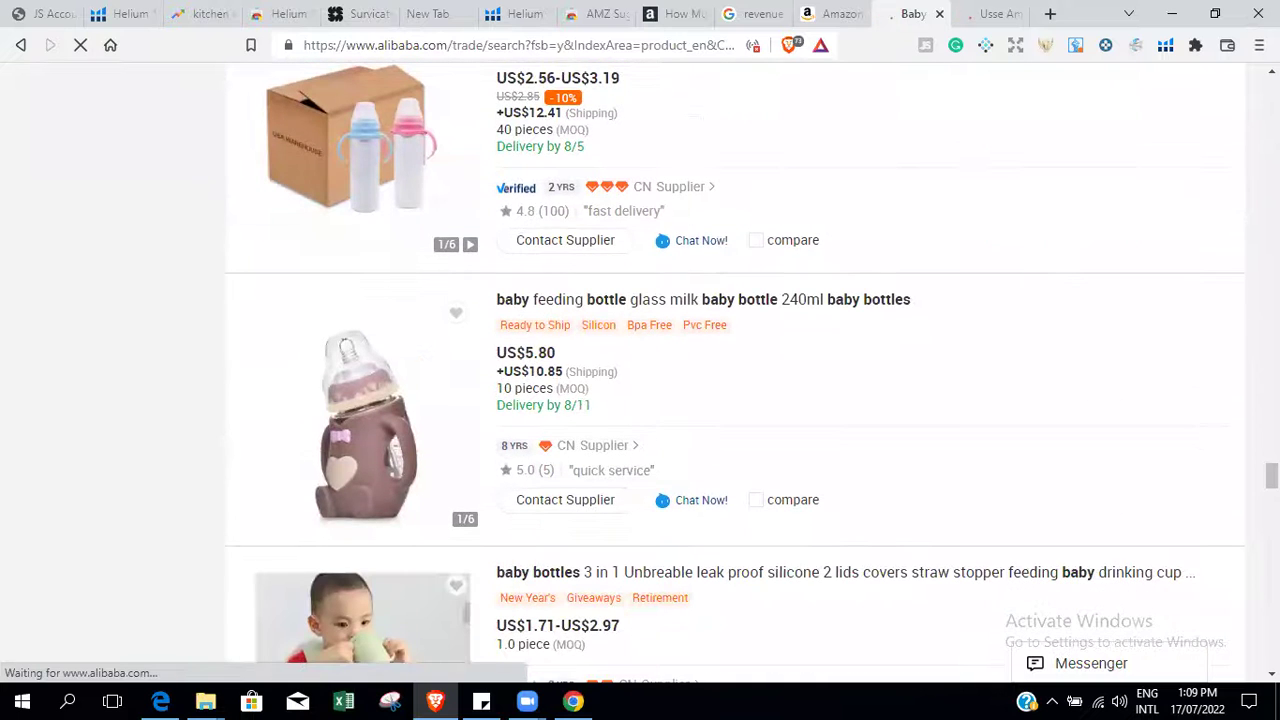
scroll(752, 368, down, 6)
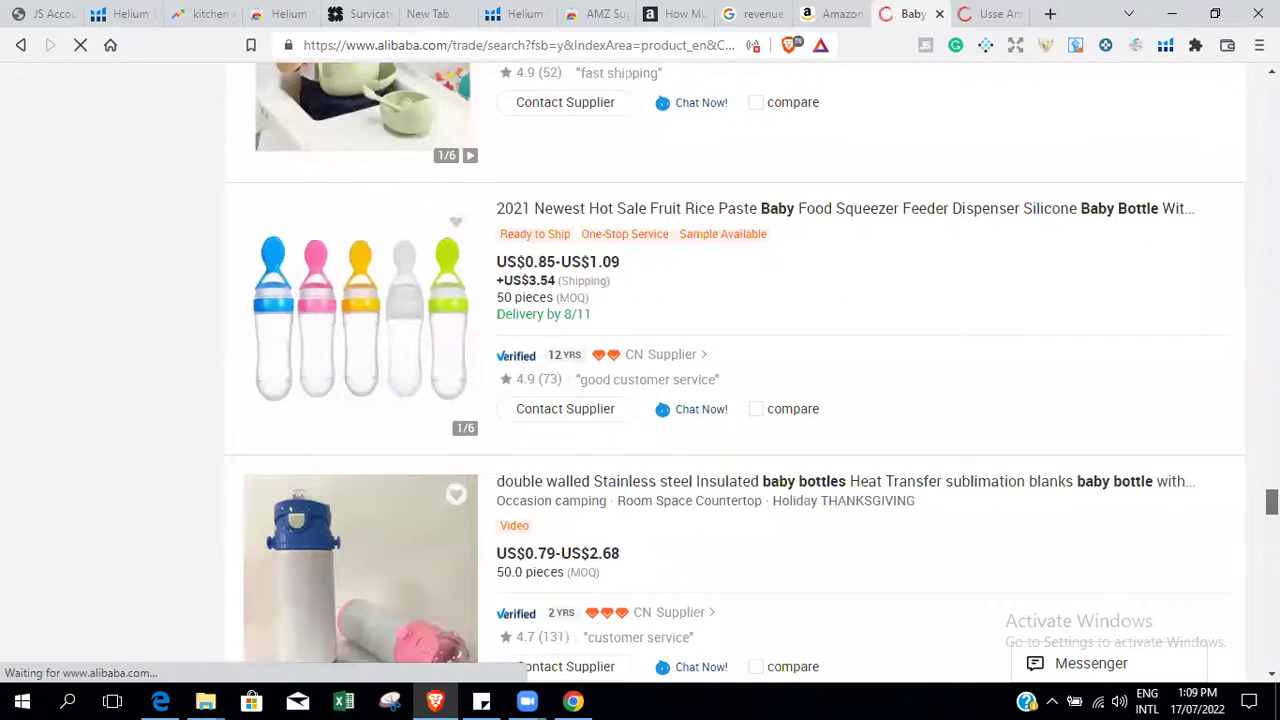
scroll(752, 368, down, 2)
scroll(752, 368, down, 6)
scroll(752, 368, up, 2)
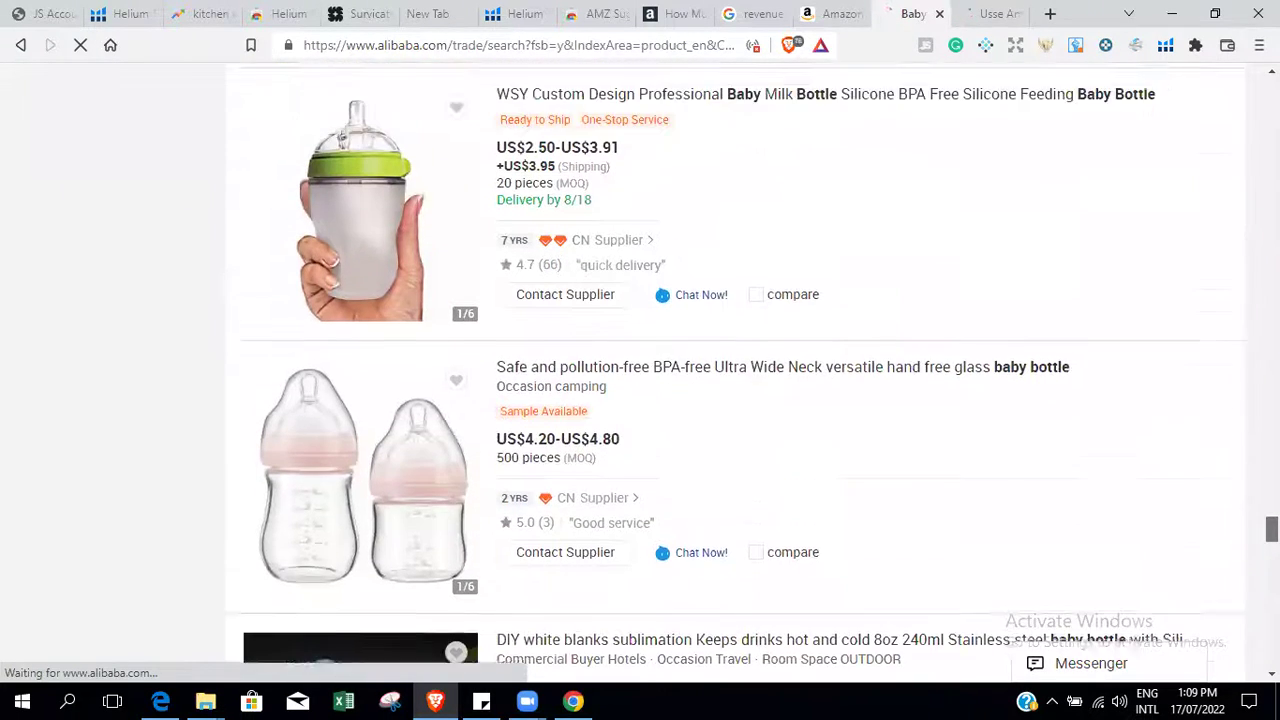
scroll(752, 368, down, 2)
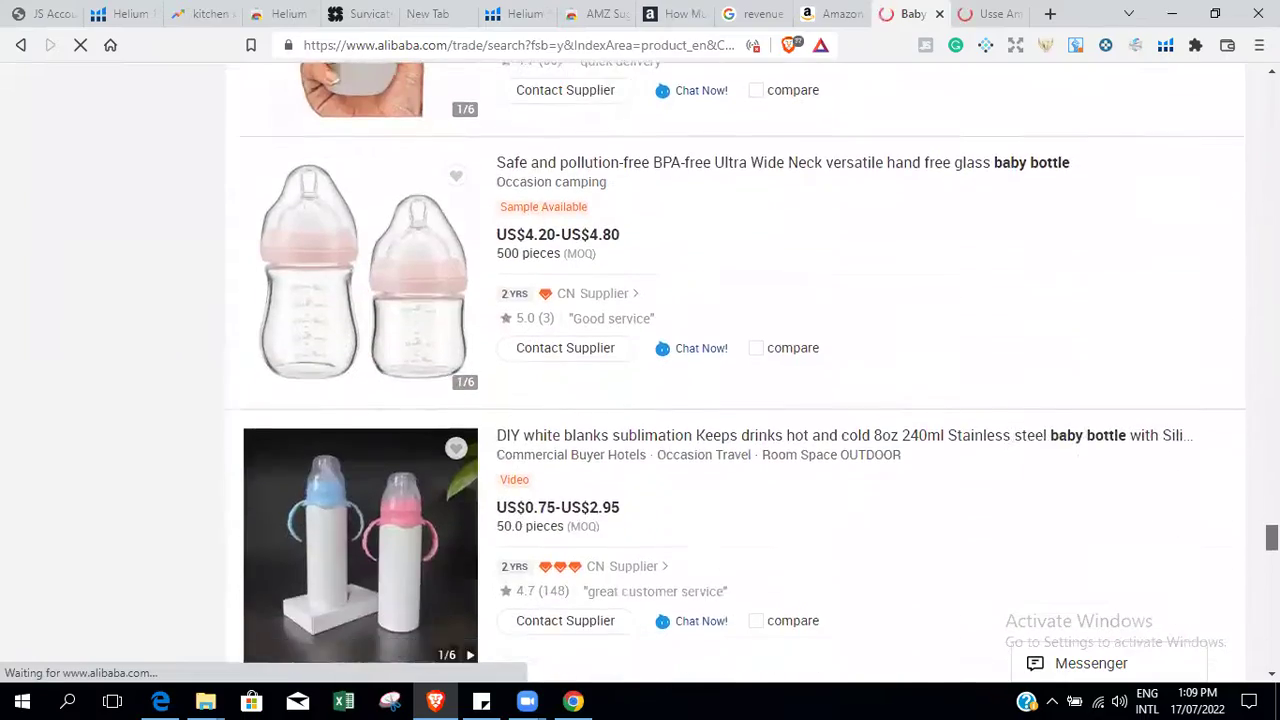
Switch to the USSE nursing bottle's offer page and highlight its price tier for 100 - 999 sets.
scroll(752, 368, up, 12)
scroll(752, 368, up, 15)
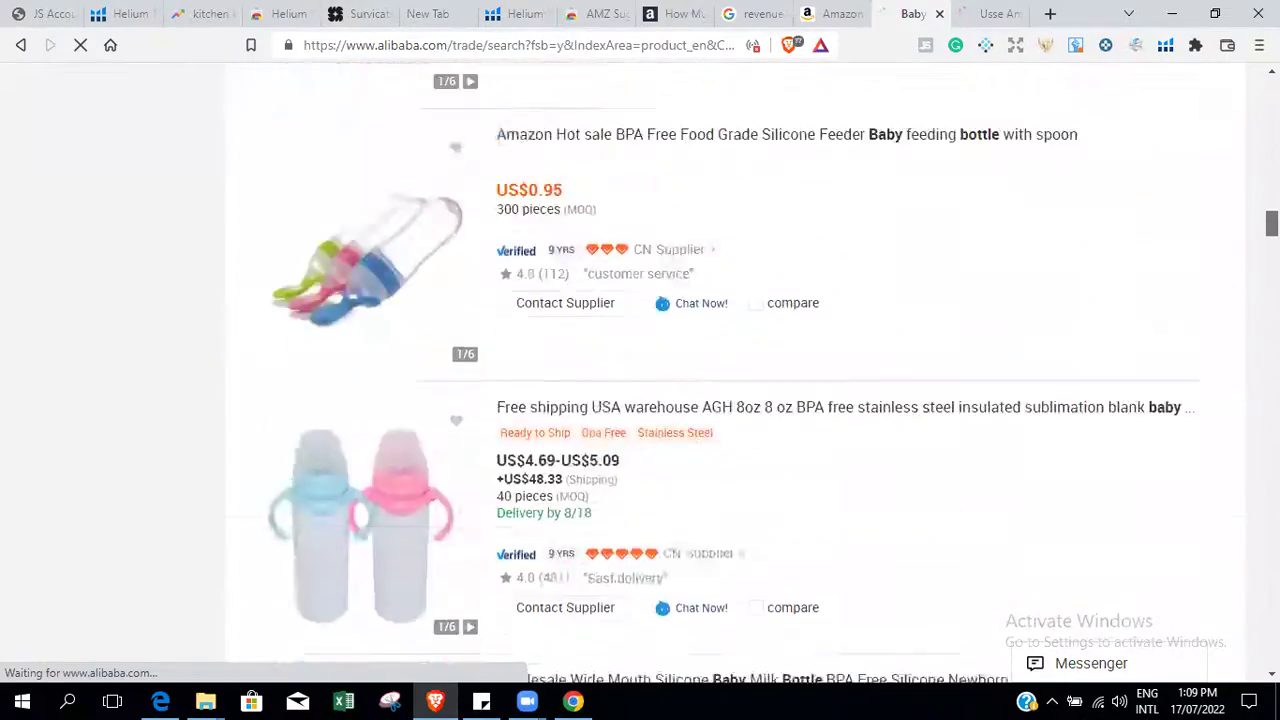
click(990, 13)
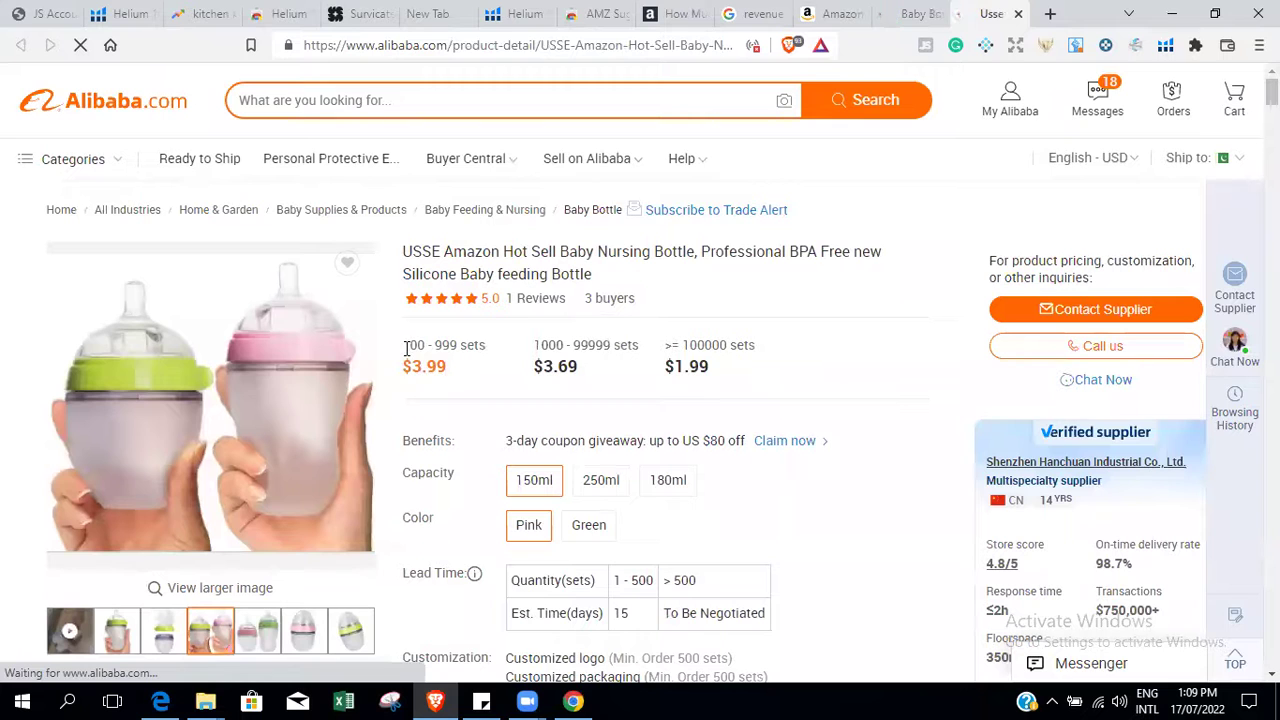
drag(406, 347, 448, 376)
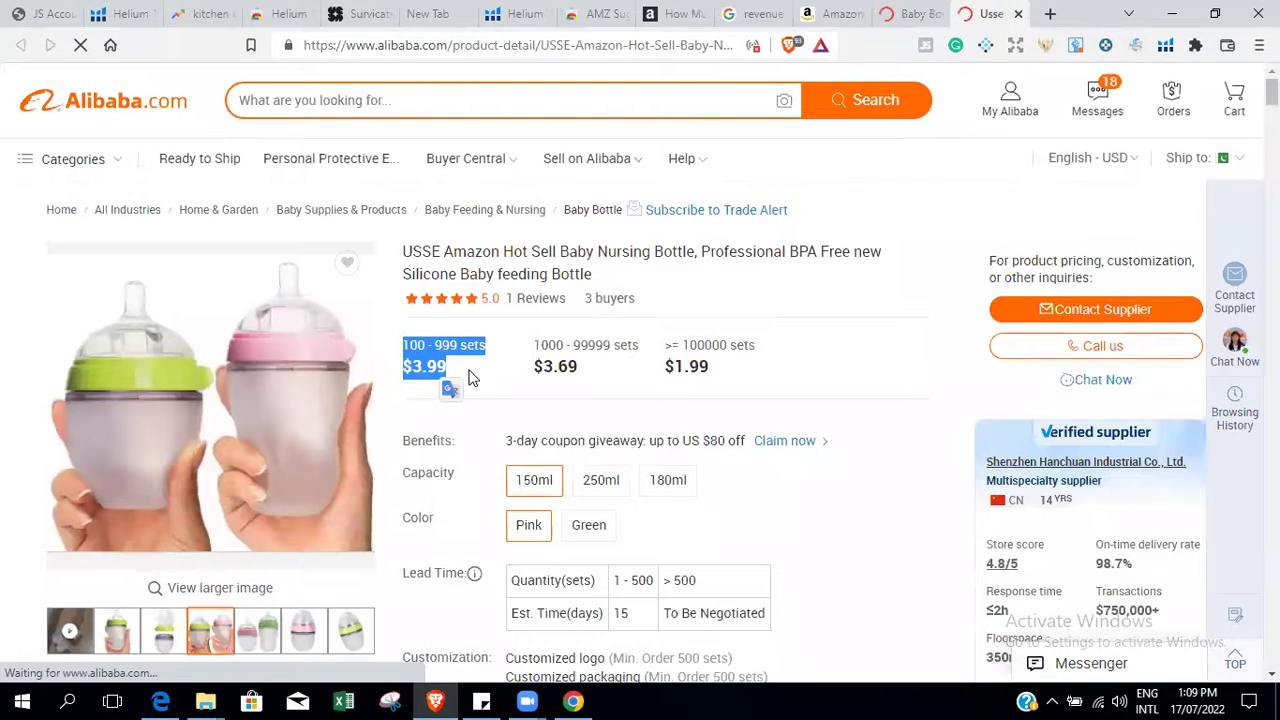
Highlight the unit price of the 100 - 999 sets tier and compare it with the 1000 - 99999 sets price.
click(432, 367)
drag(404, 371, 443, 373)
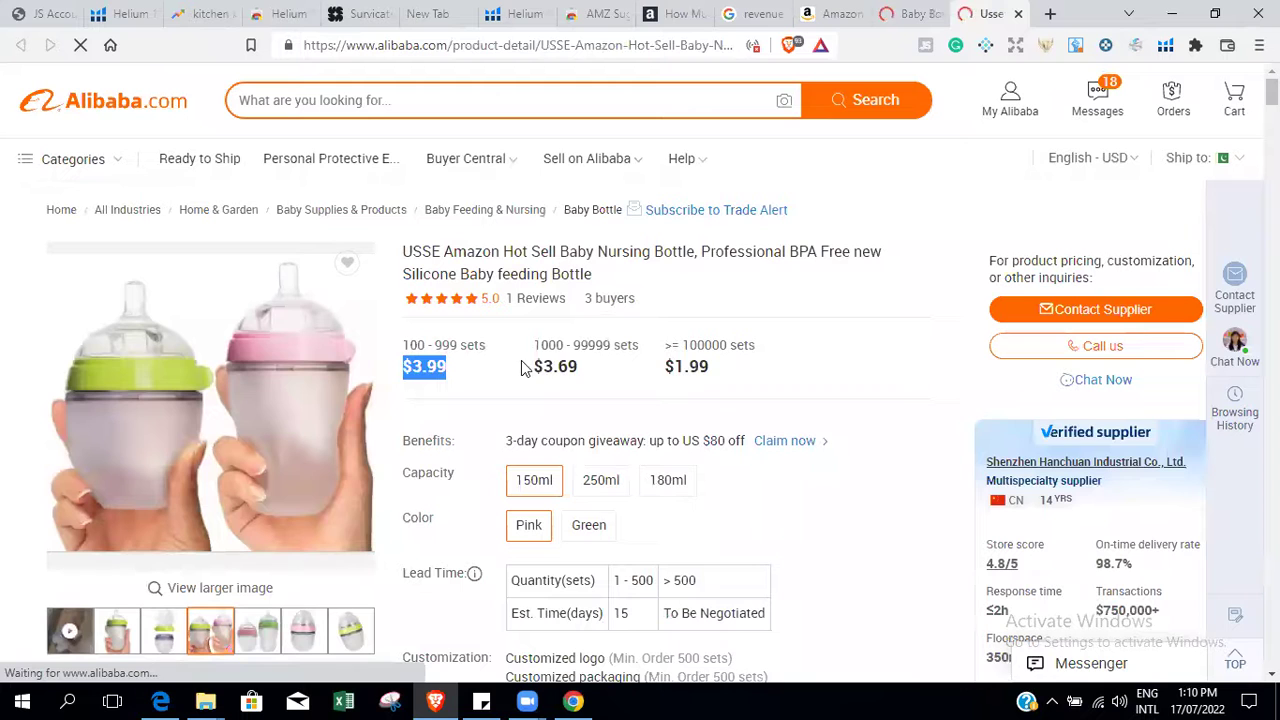
drag(538, 360, 592, 369)
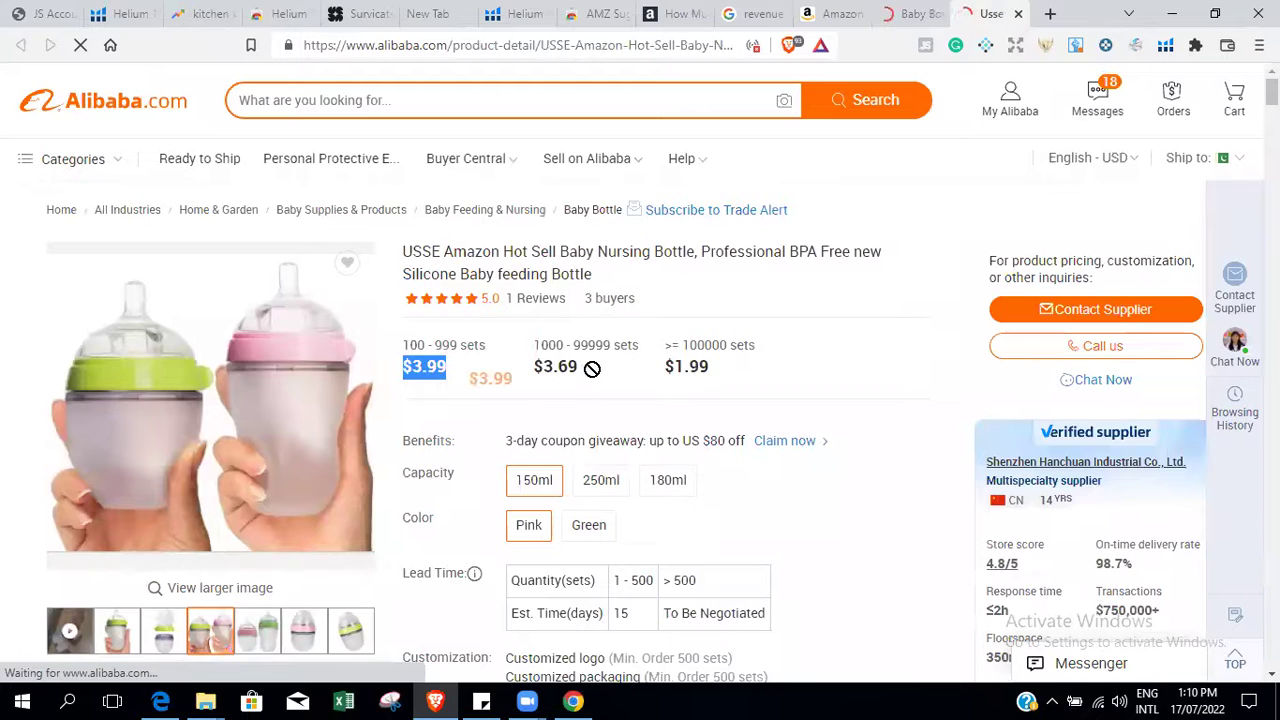
click(462, 375)
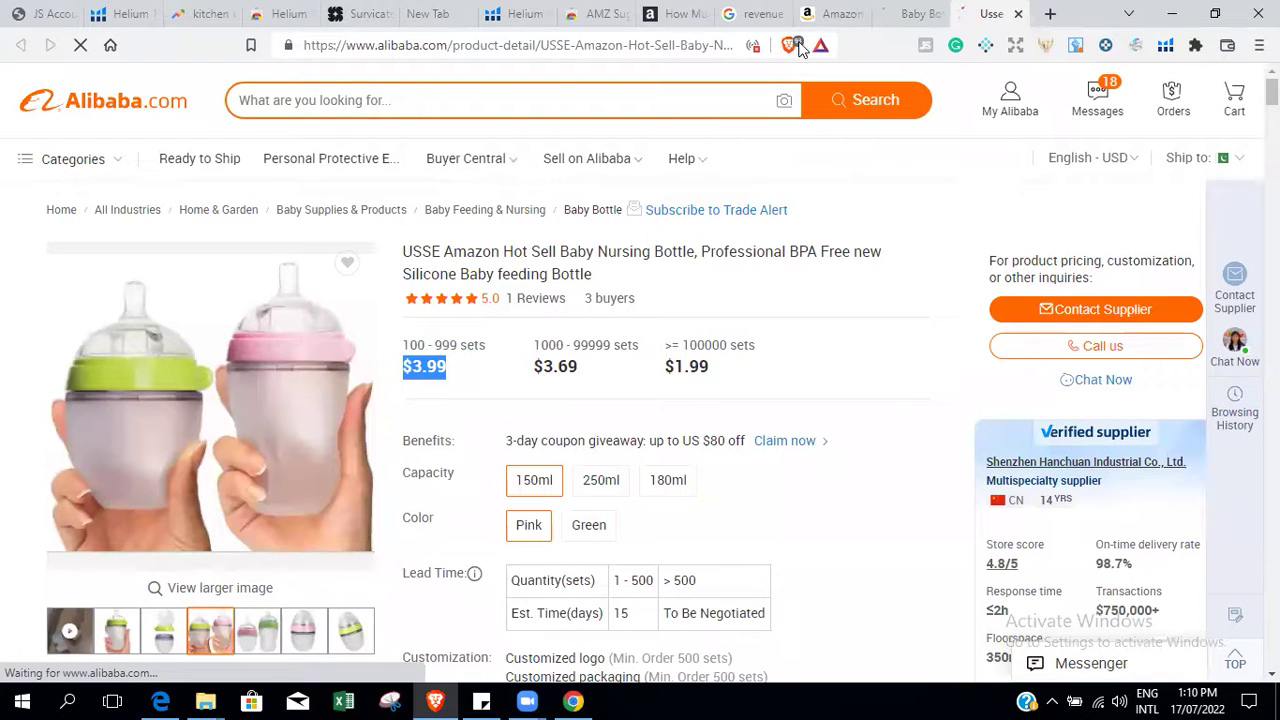
Return to the Tommee Tippee listing on Amazon and copy its ASIN from the additional product information.
click(833, 10)
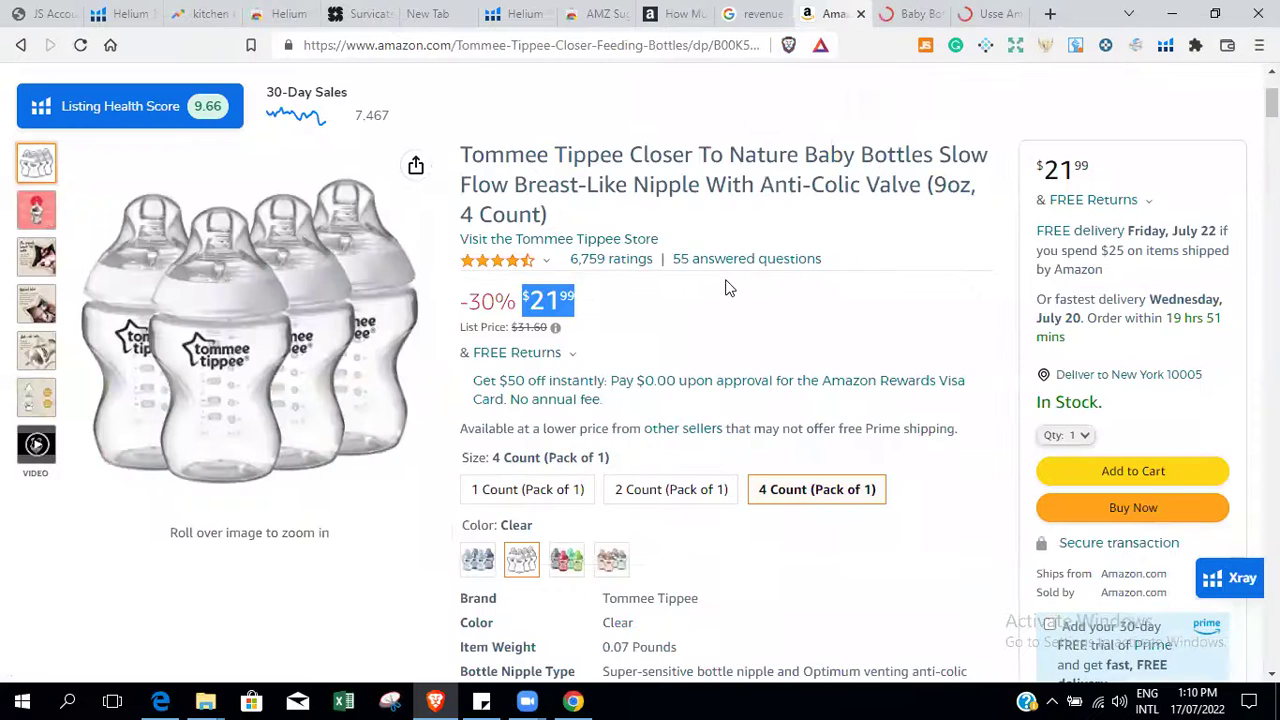
scroll(640, 400, up, 2)
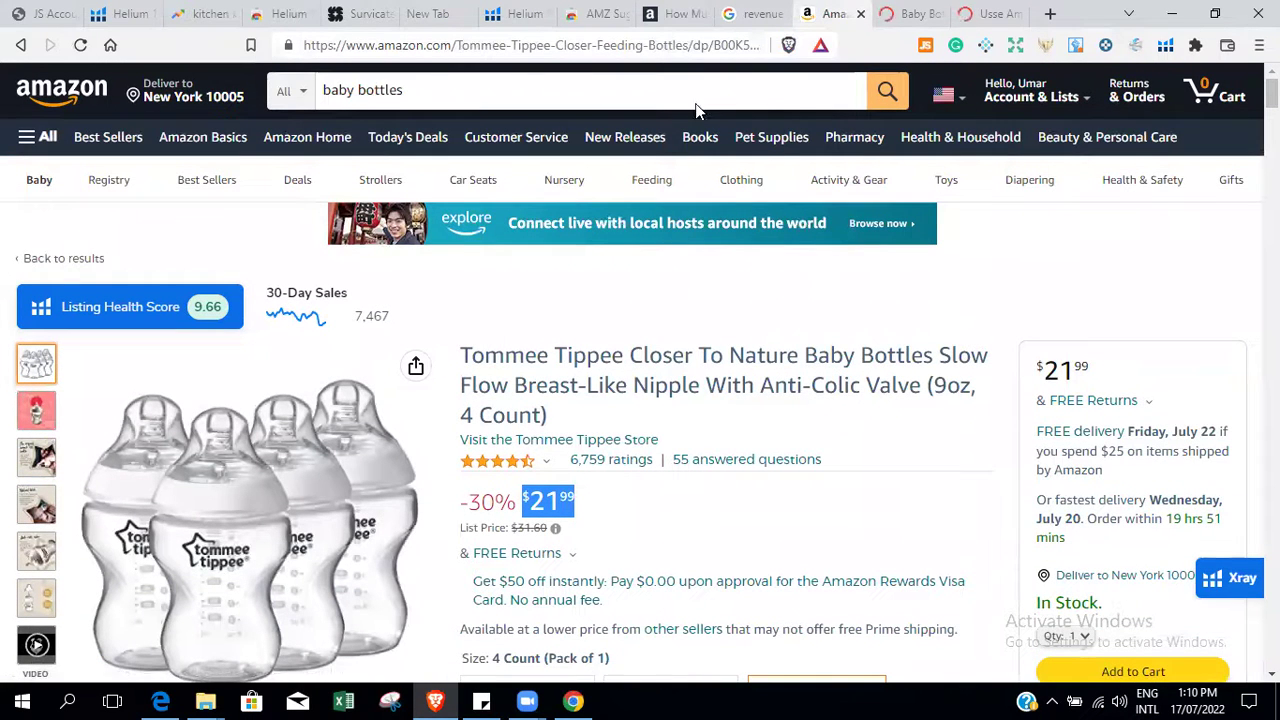
click(721, 46)
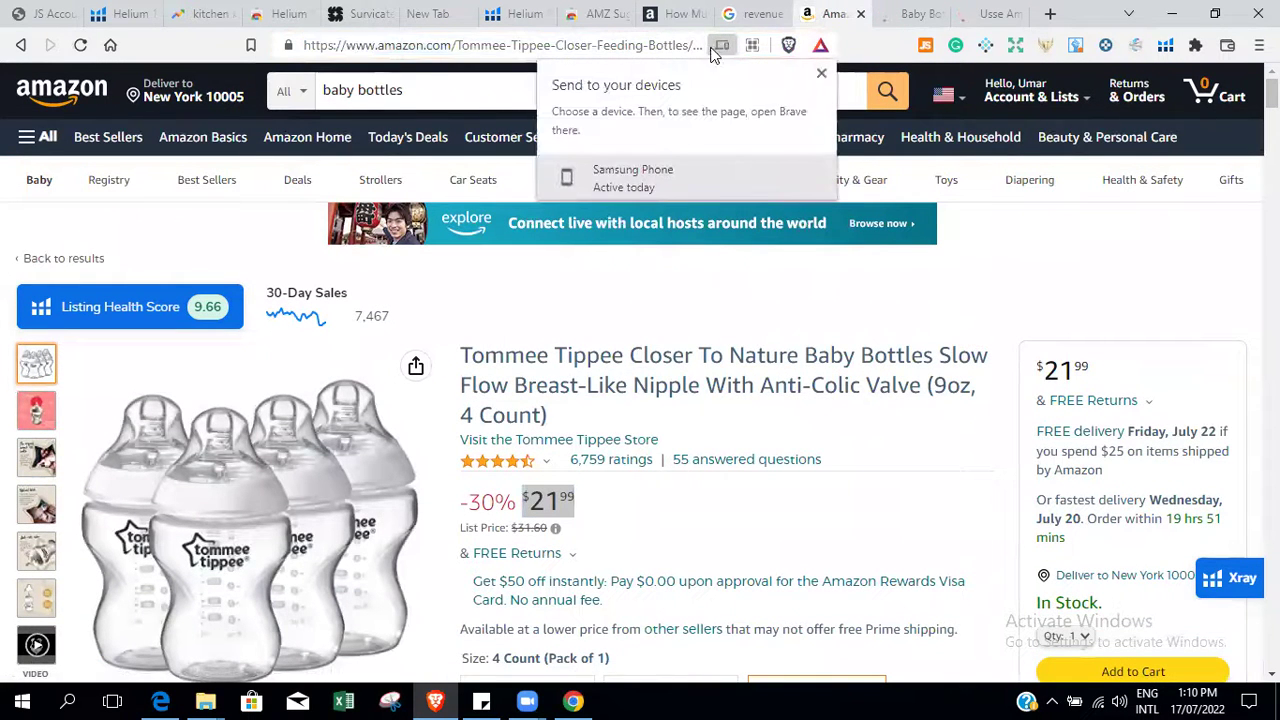
click(660, 46)
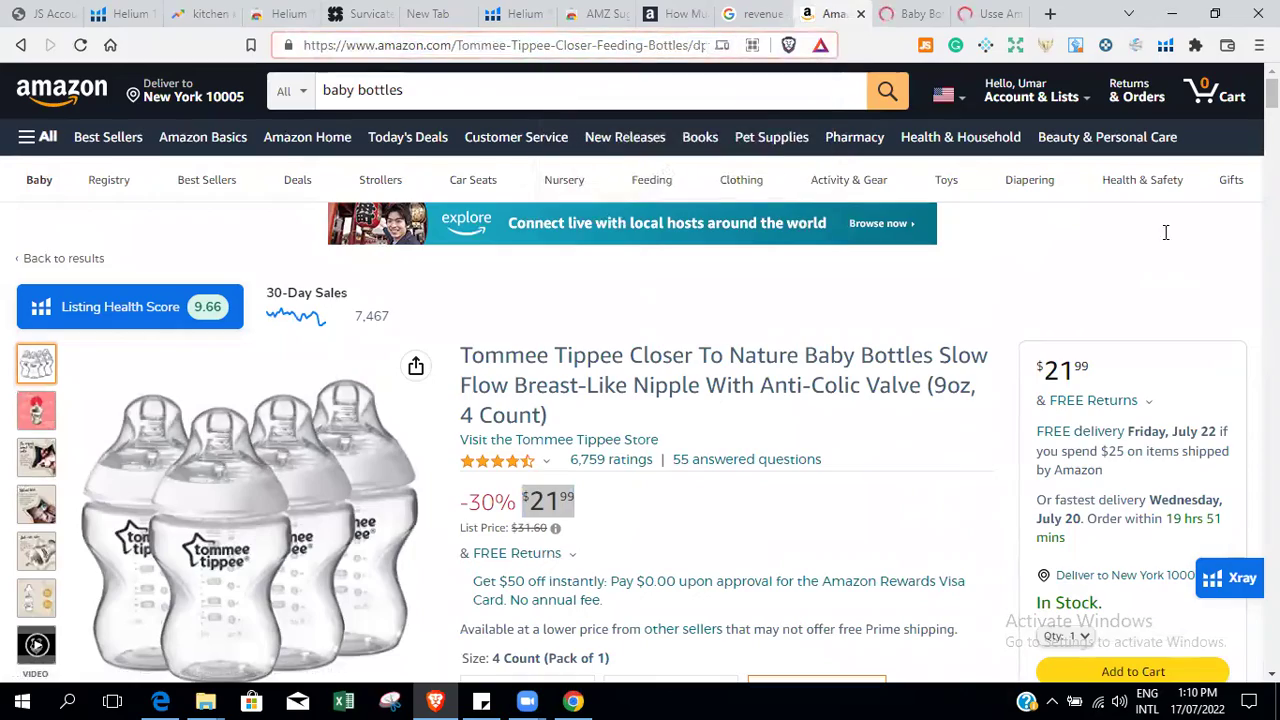
drag(1271, 93, 1271, 340)
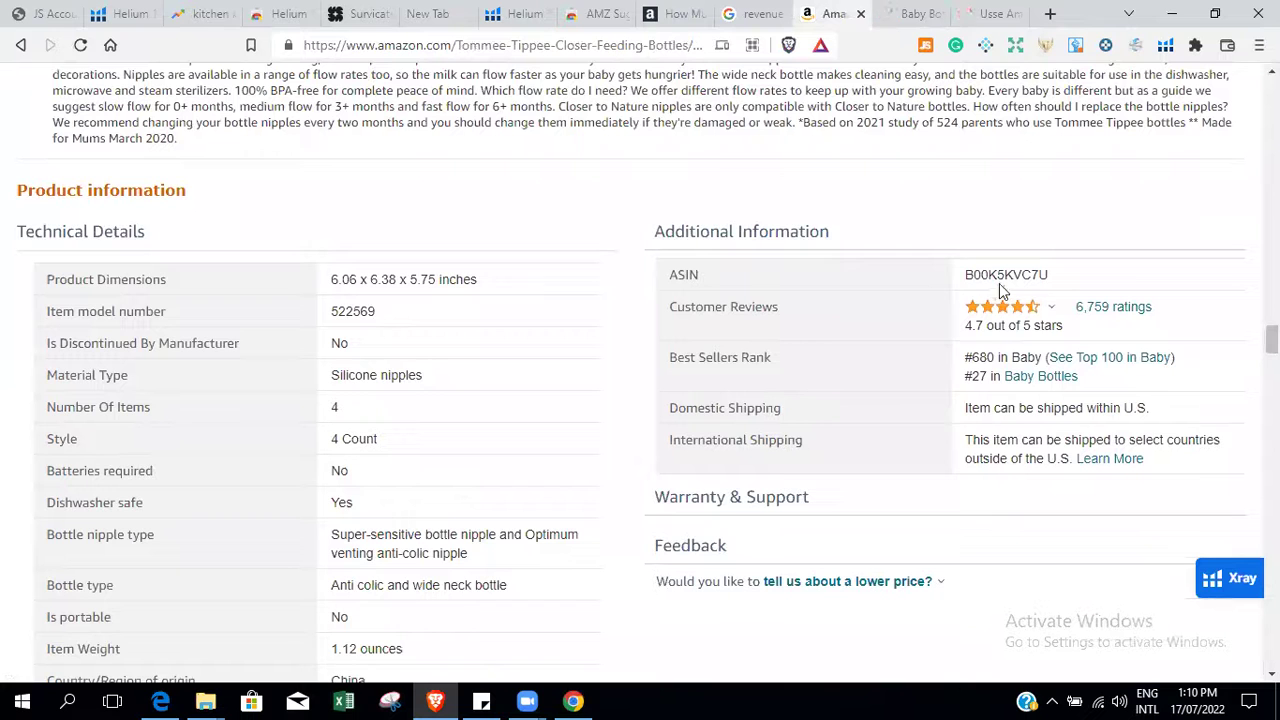
drag(966, 275, 1050, 284)
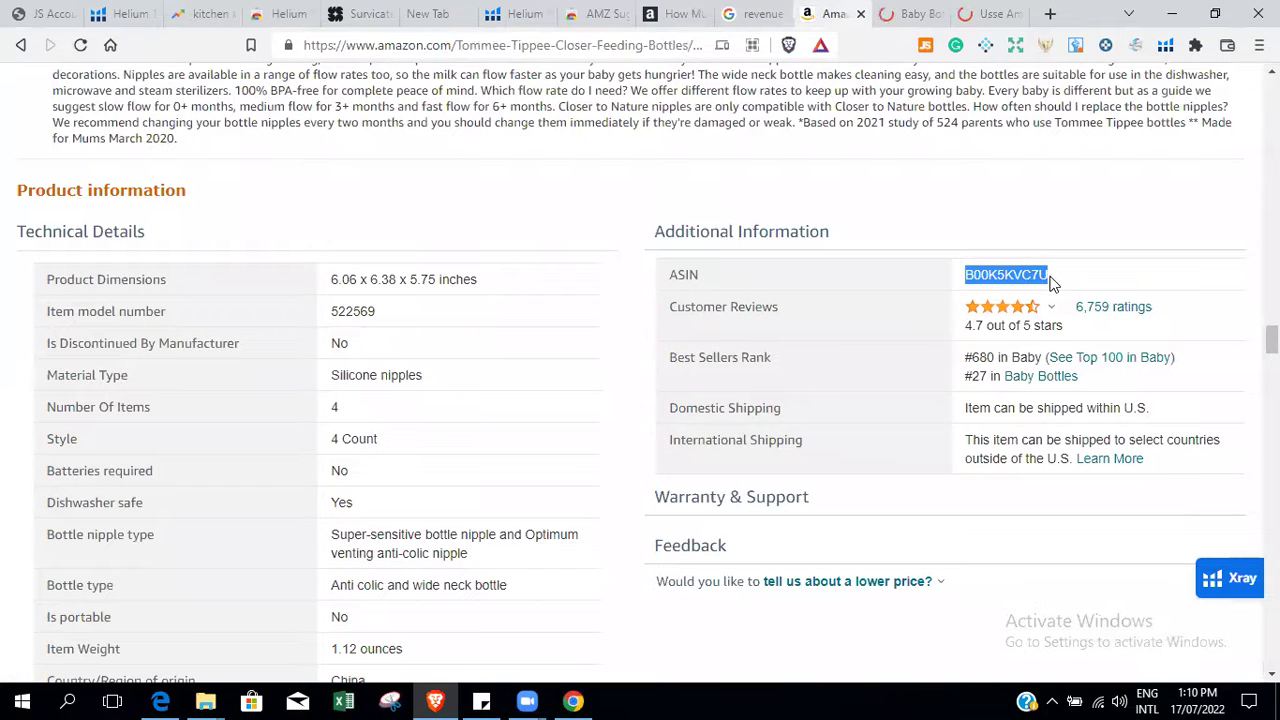
Close the Amazon "How Much" page and check the open revenue calculator search results and Alibaba pages.
click(676, 13)
click(703, 13)
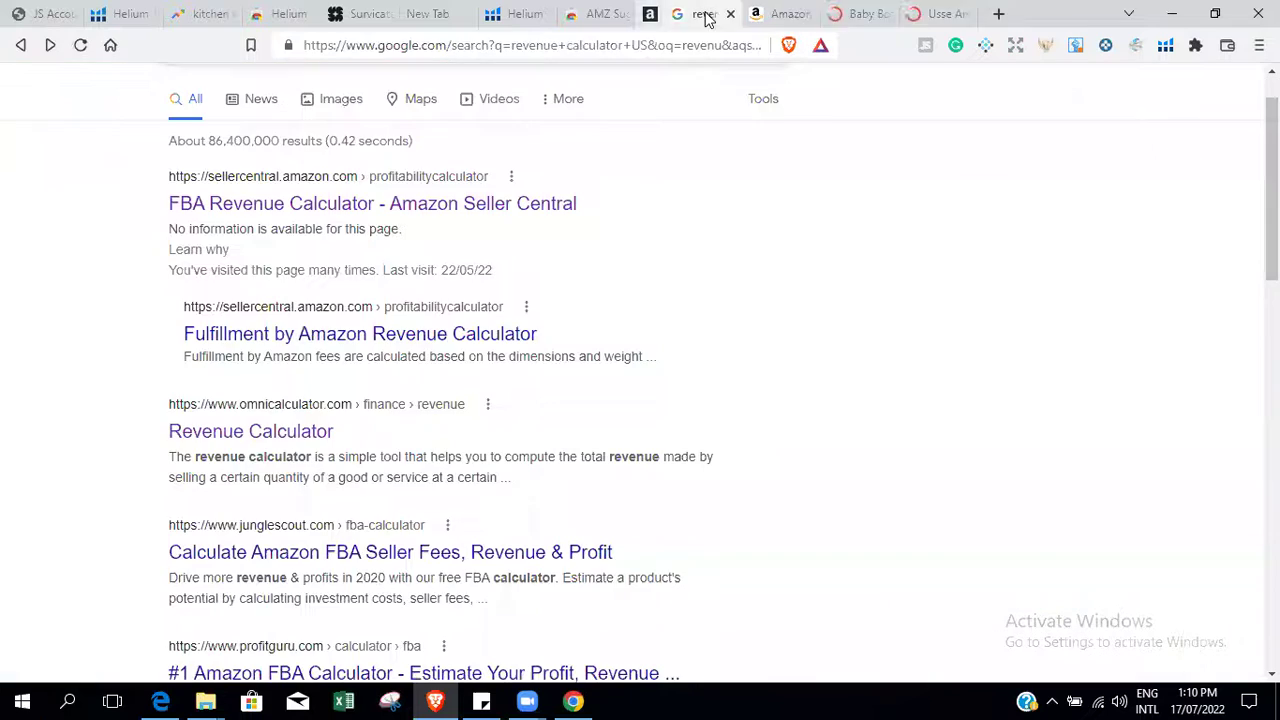
click(918, 13)
click(838, 13)
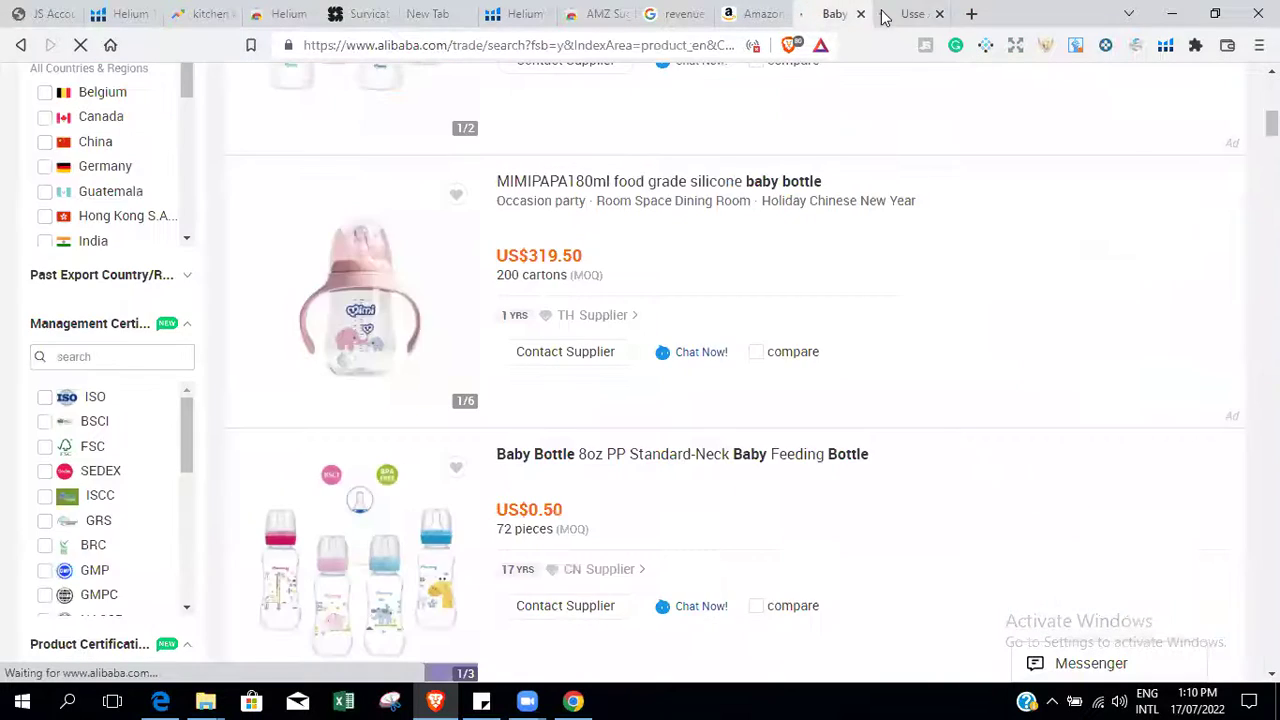
click(910, 13)
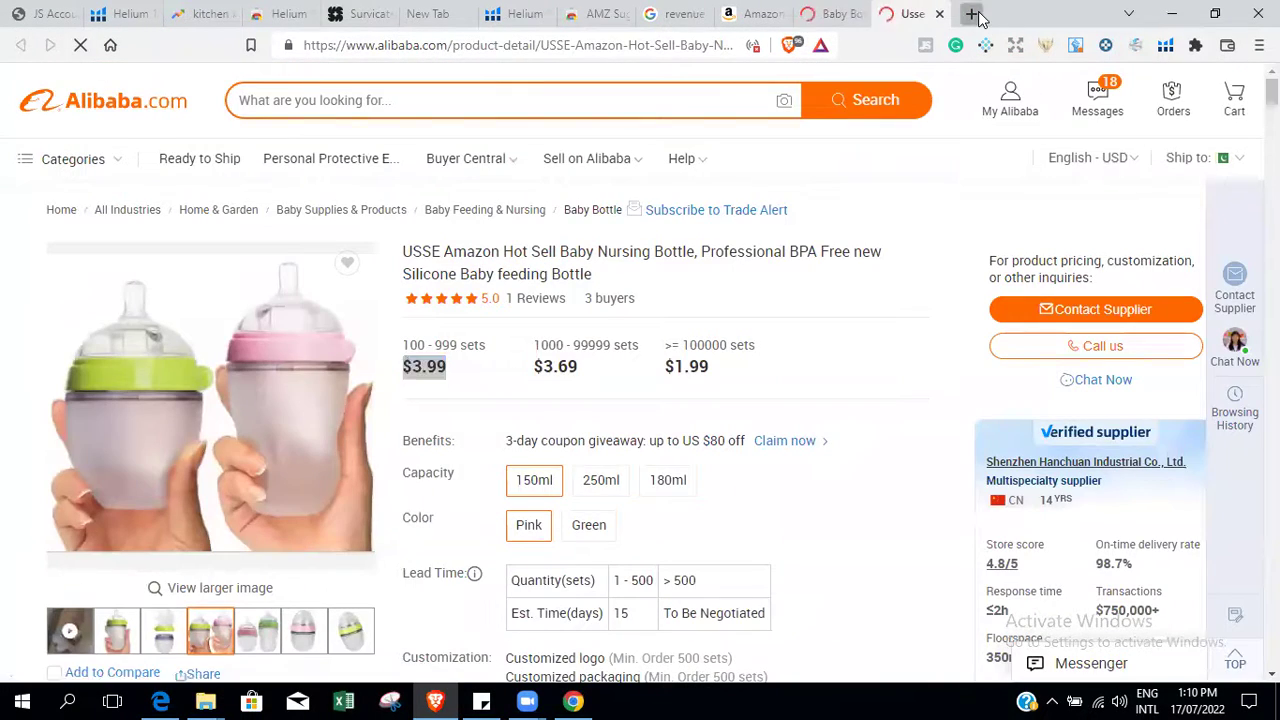
Open Google in a new tab and search for "amazon revenue calculator us".
click(972, 14)
text(goo)
key(Return)
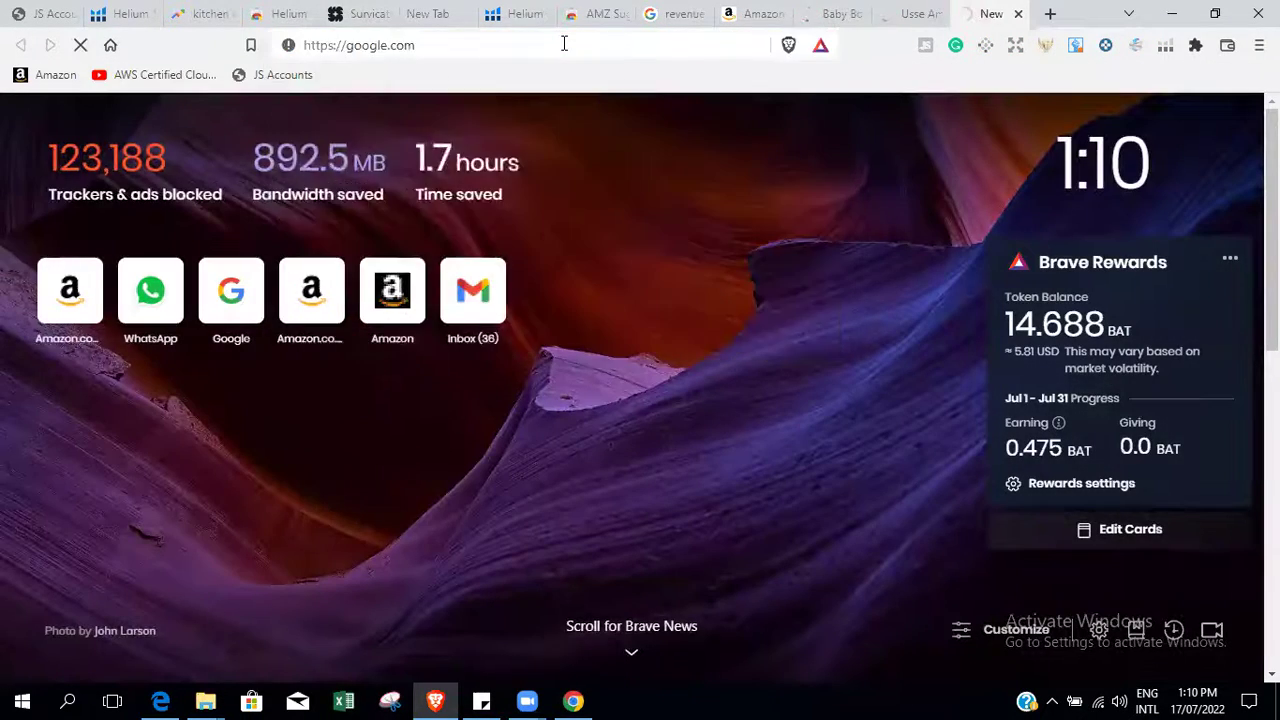
text(a)
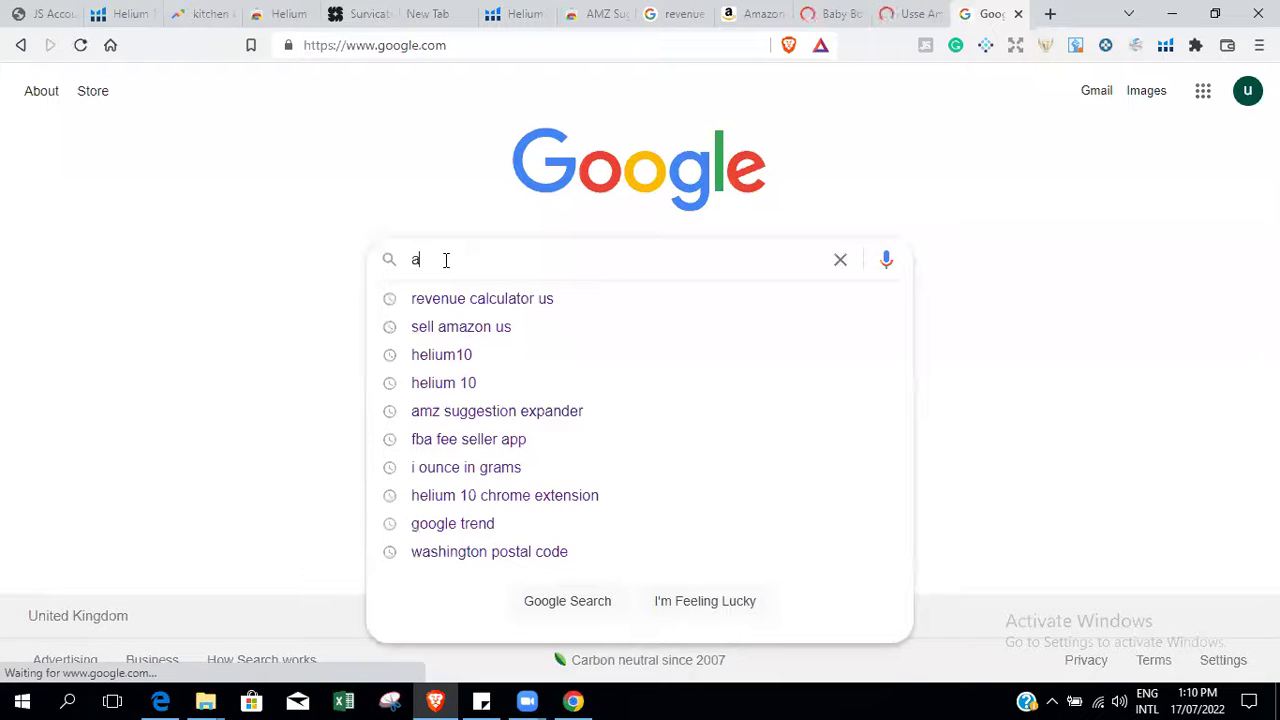
text(mazon re)
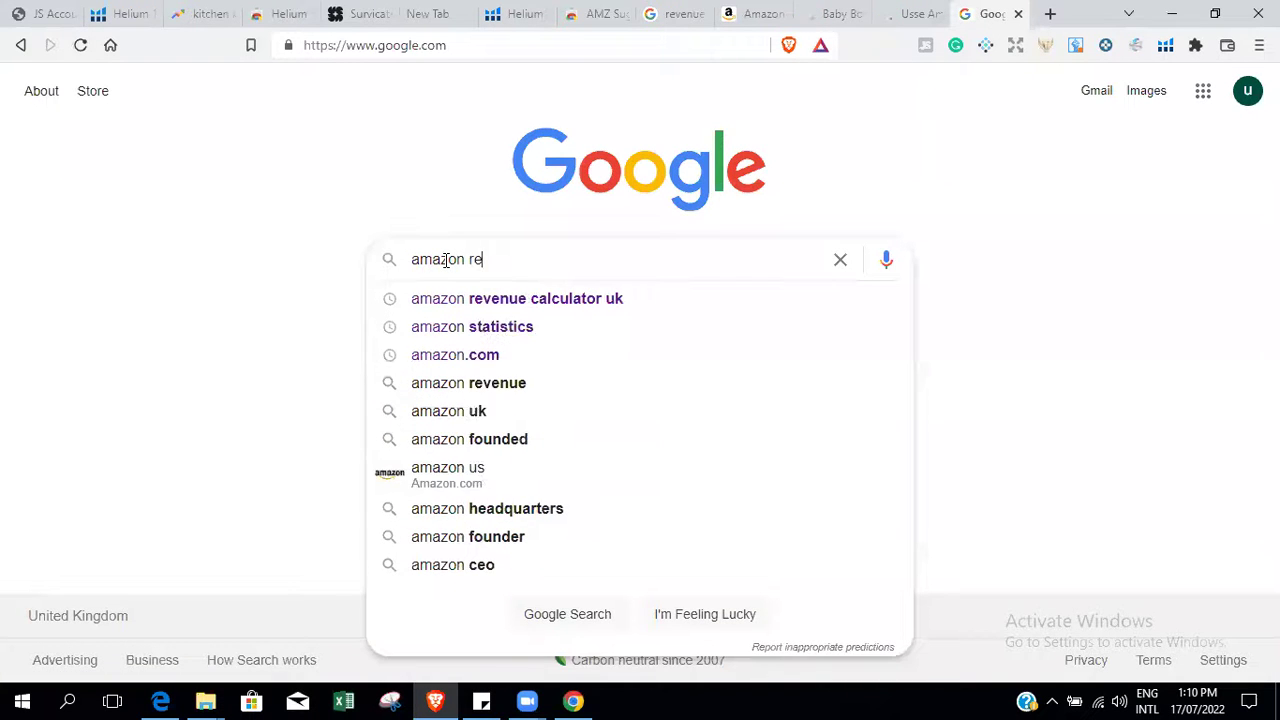
text(venu)
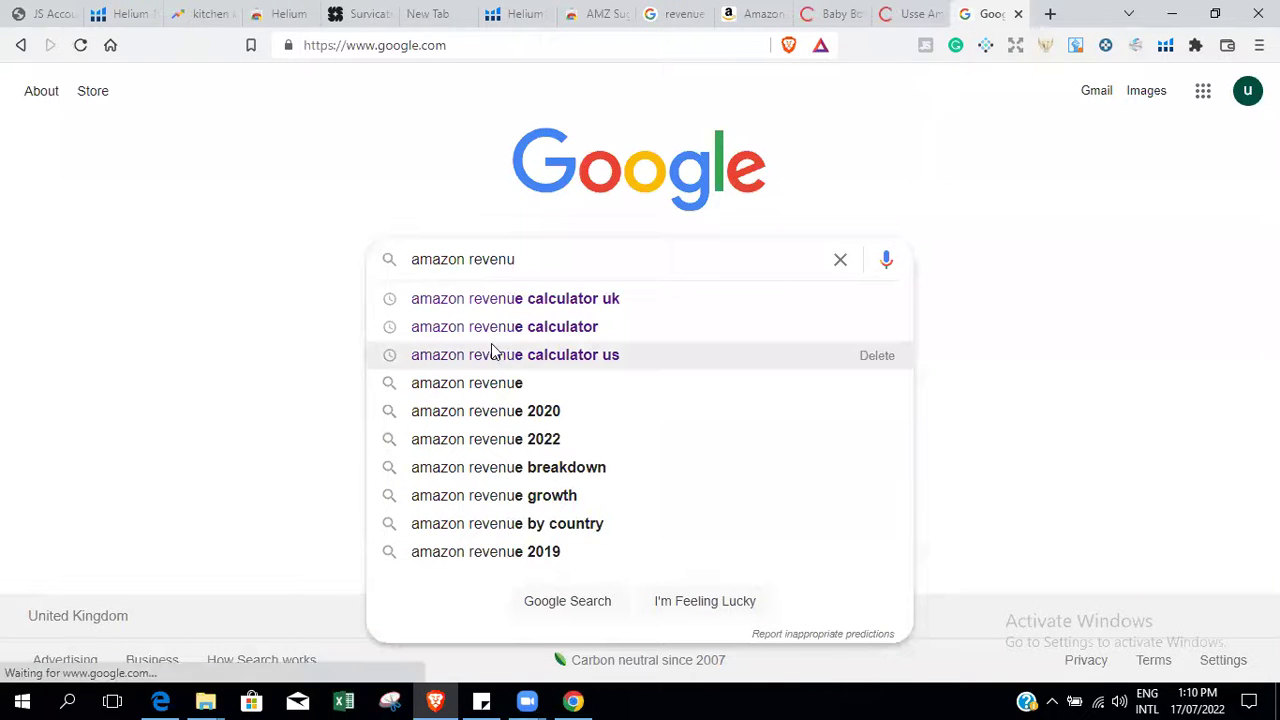
click(534, 357)
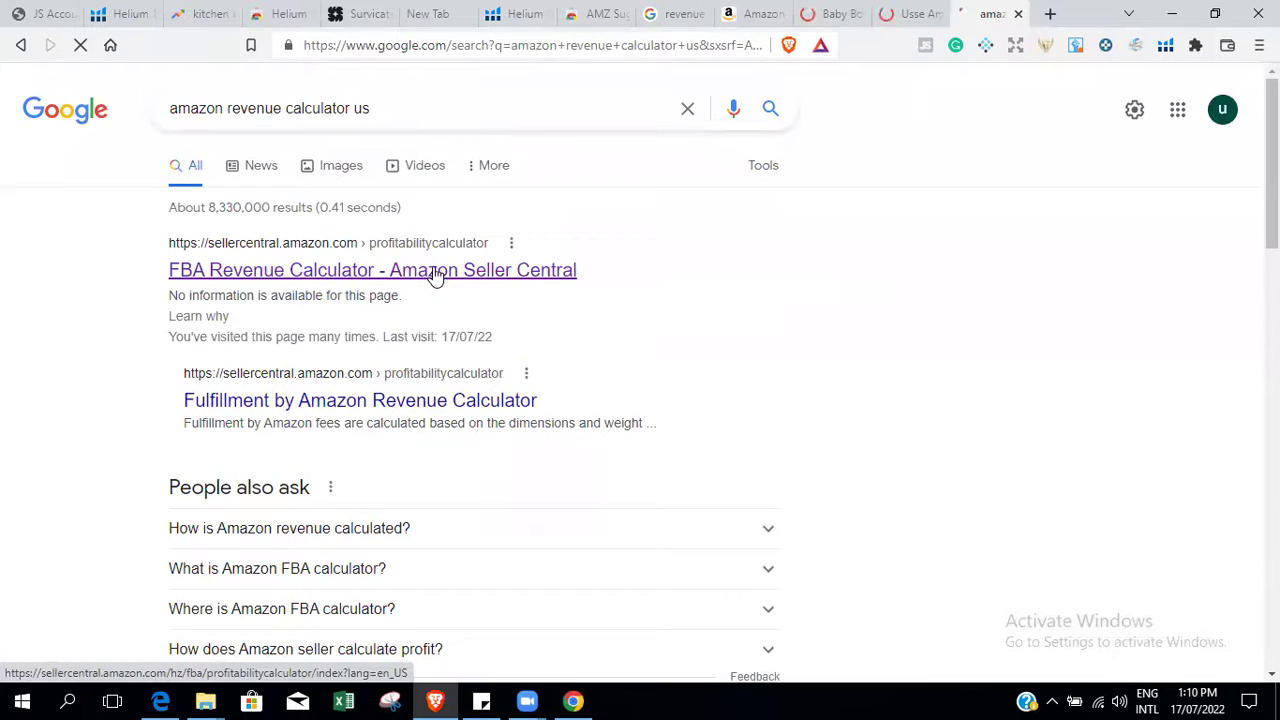
Open the FBA Revenue Calculator from Amazon Seller Central as a guest, keeping US as the country.
click(438, 276)
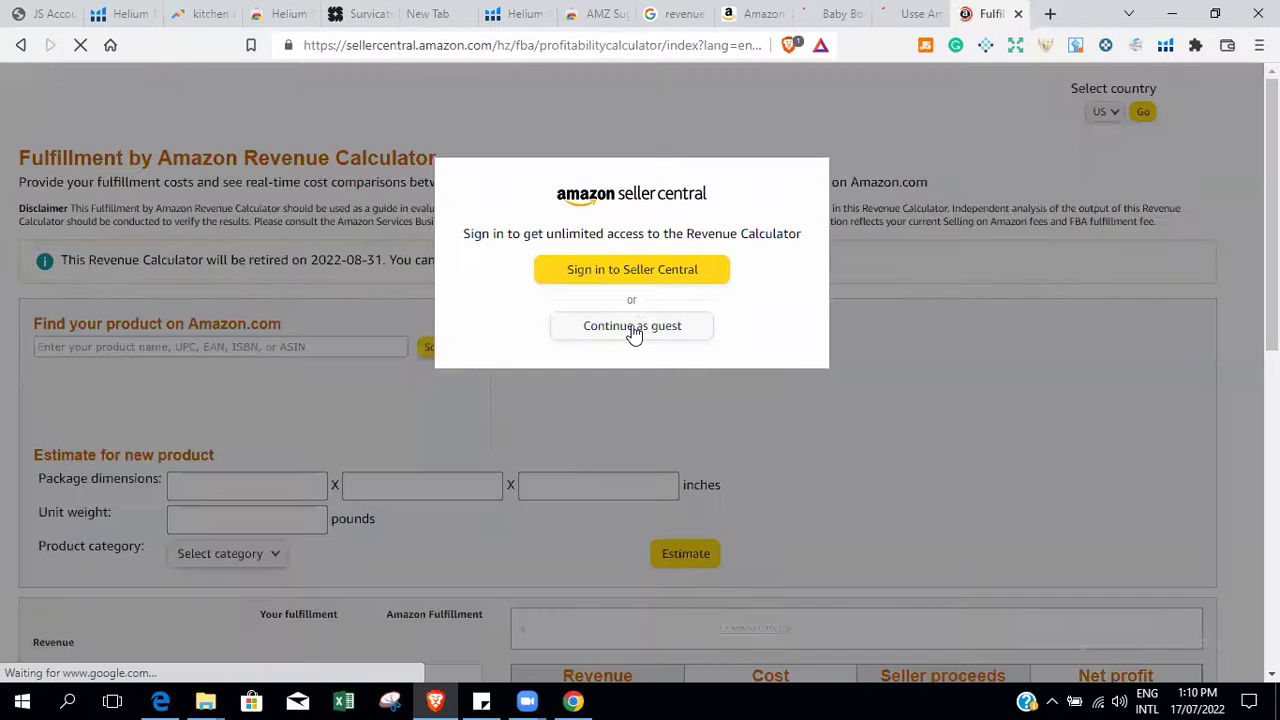
click(634, 326)
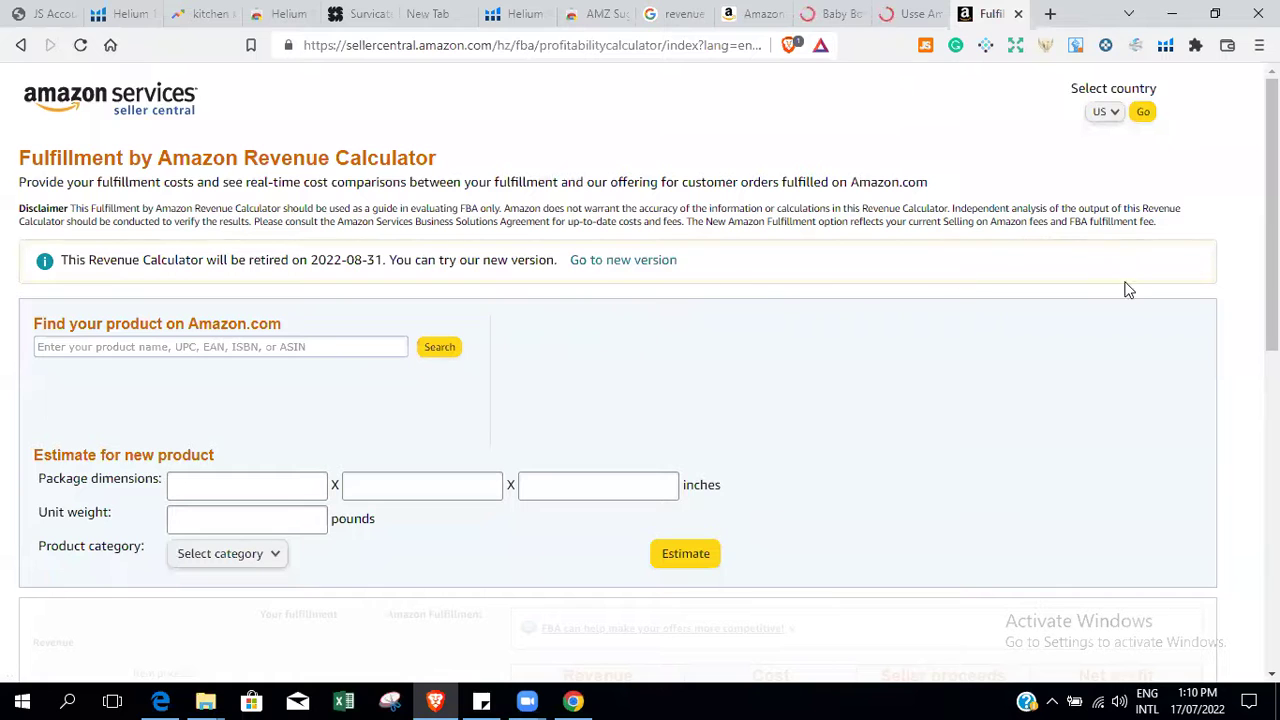
click(1105, 115)
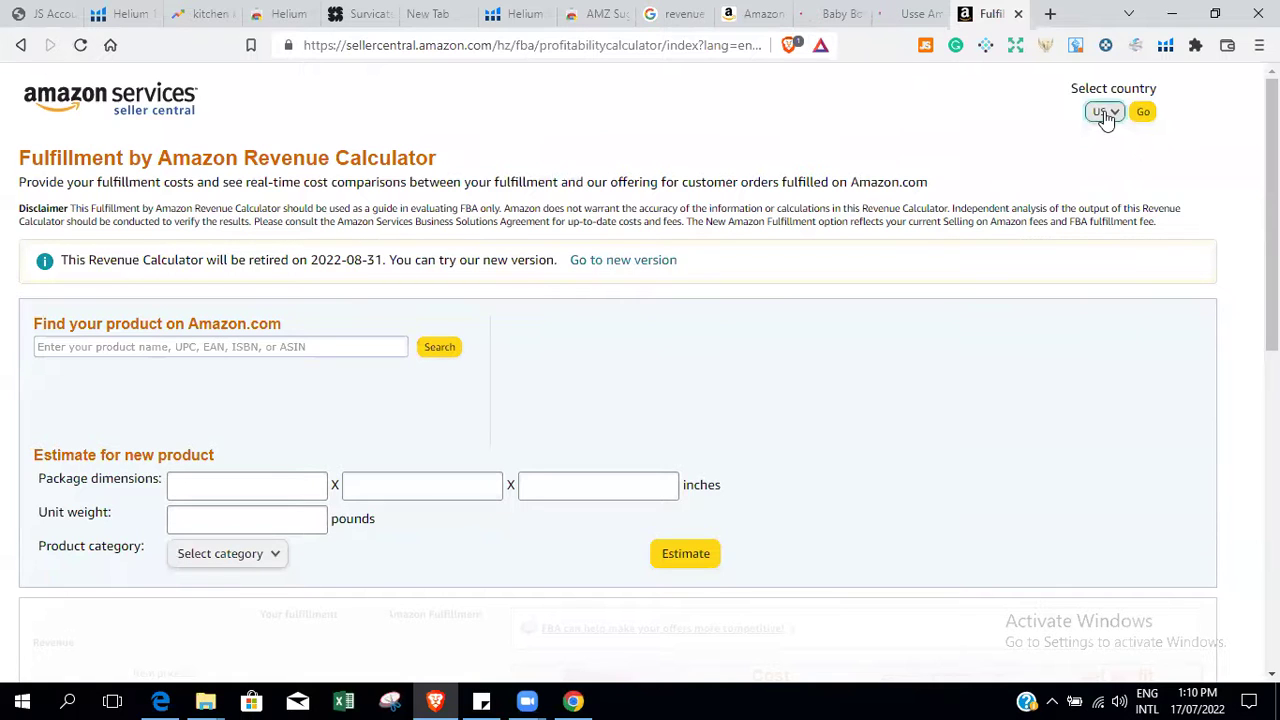
click(1106, 118)
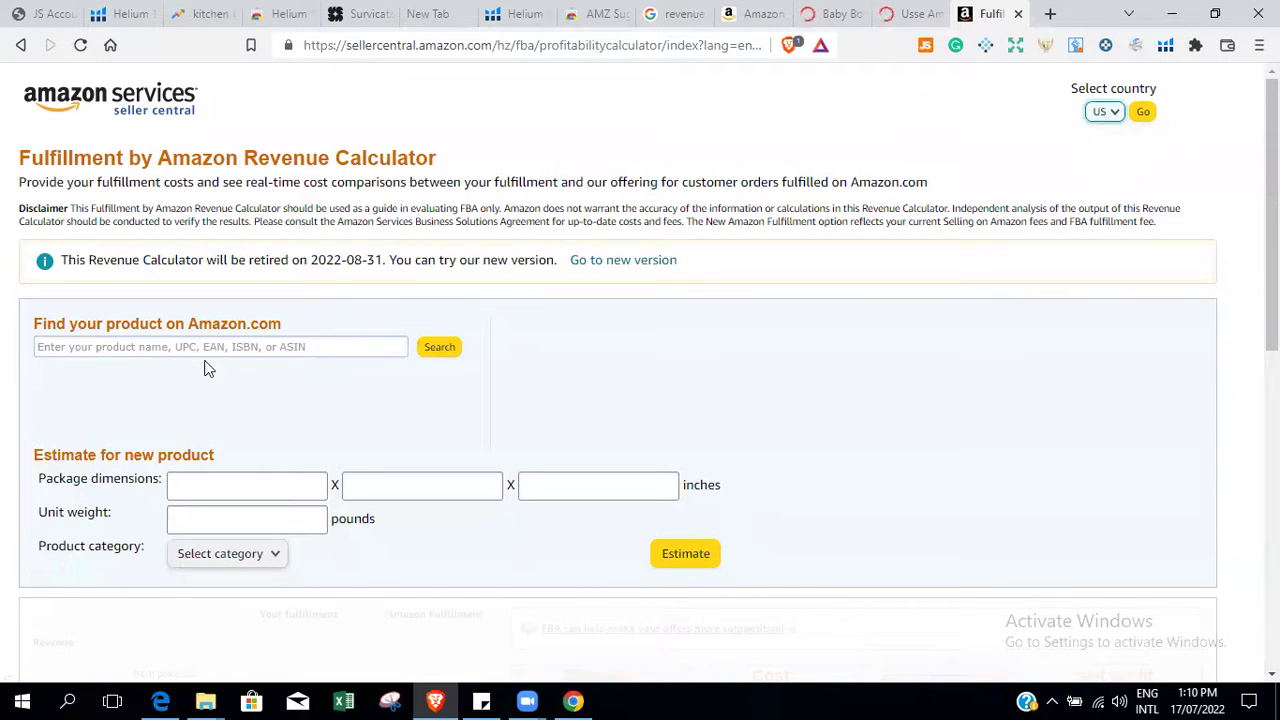
Recheck the ASIN on the Amazon listing and look up product B00K5KVC7U in the FBA Revenue Calculator.
click(912, 13)
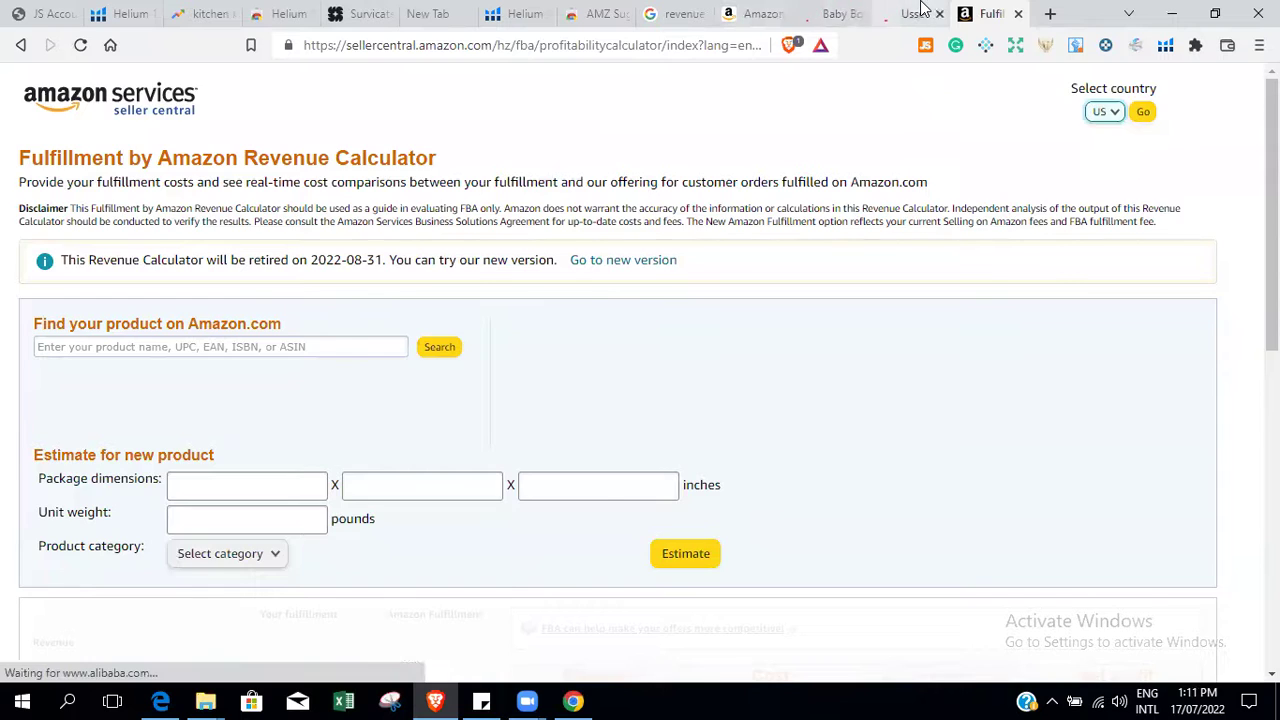
click(843, 12)
click(765, 13)
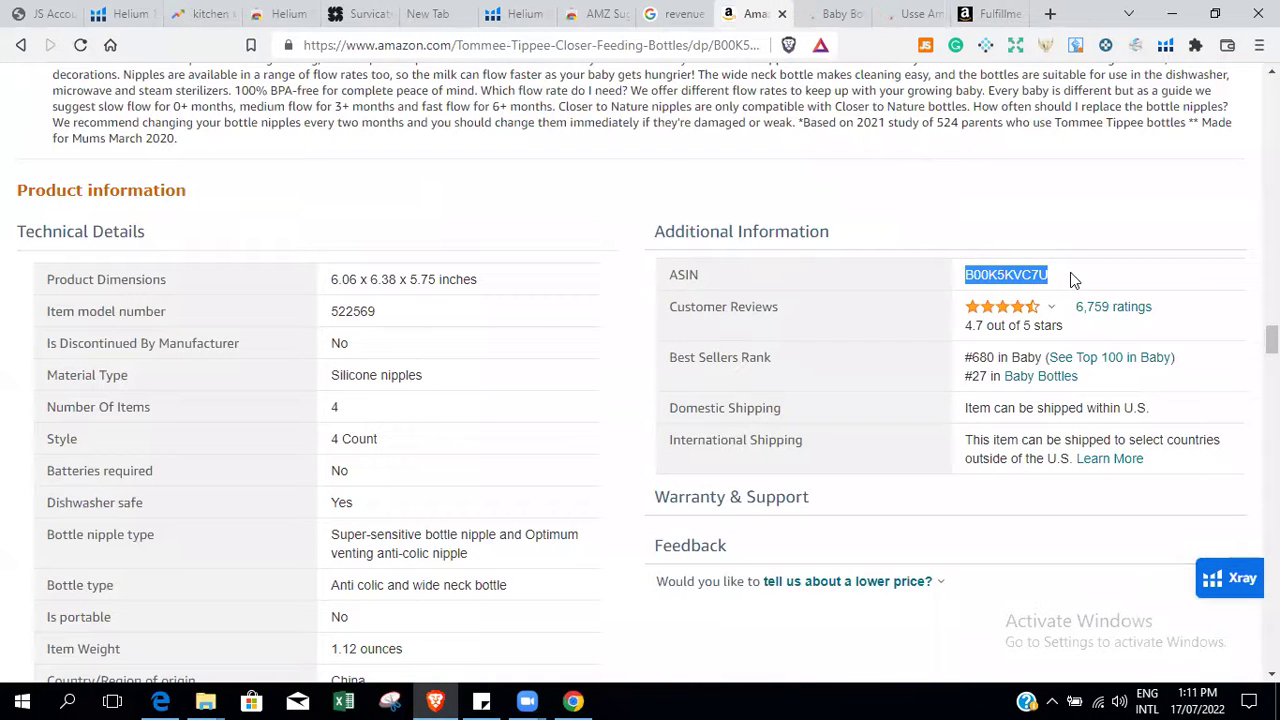
click(992, 13)
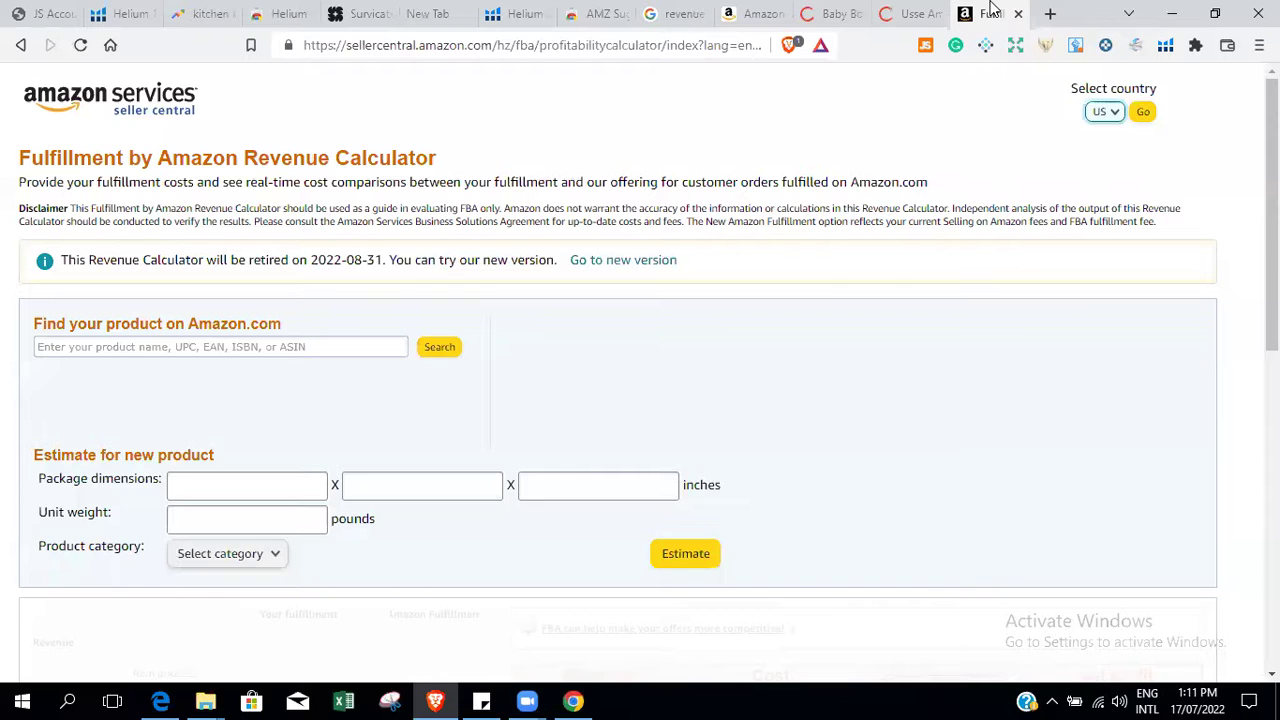
click(256, 345)
text(B00K5KVC7U)
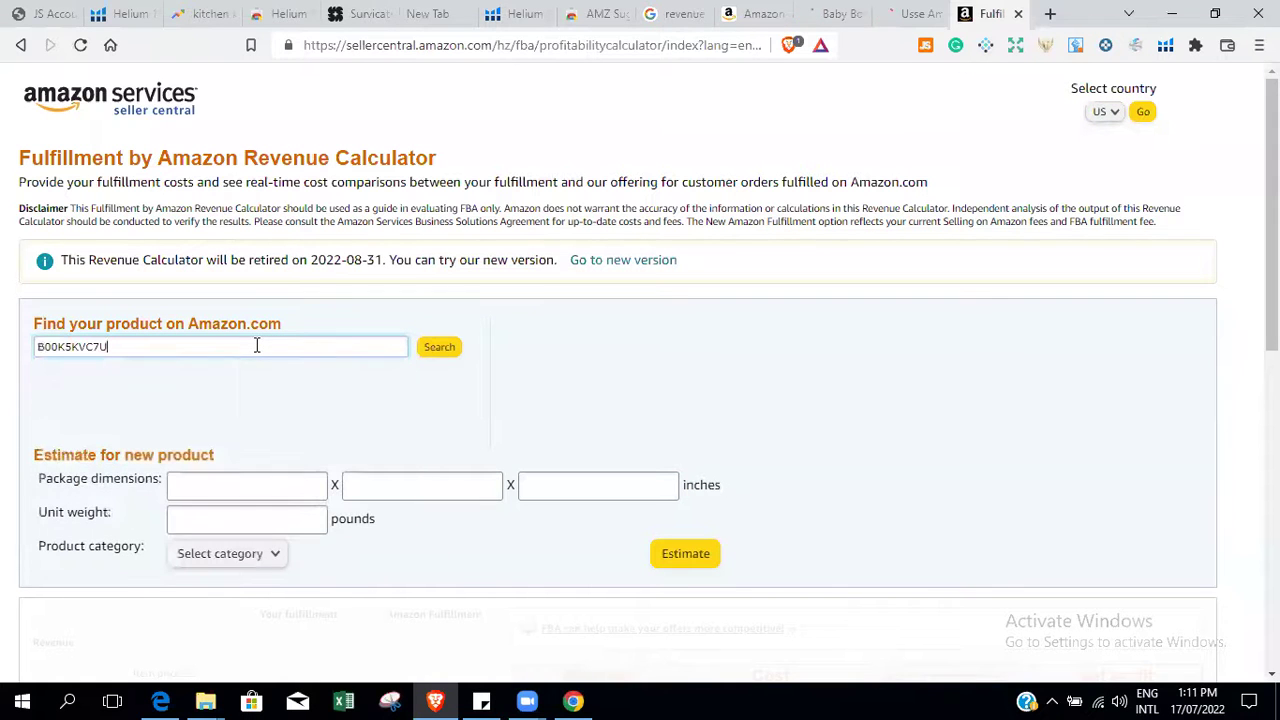
click(440, 347)
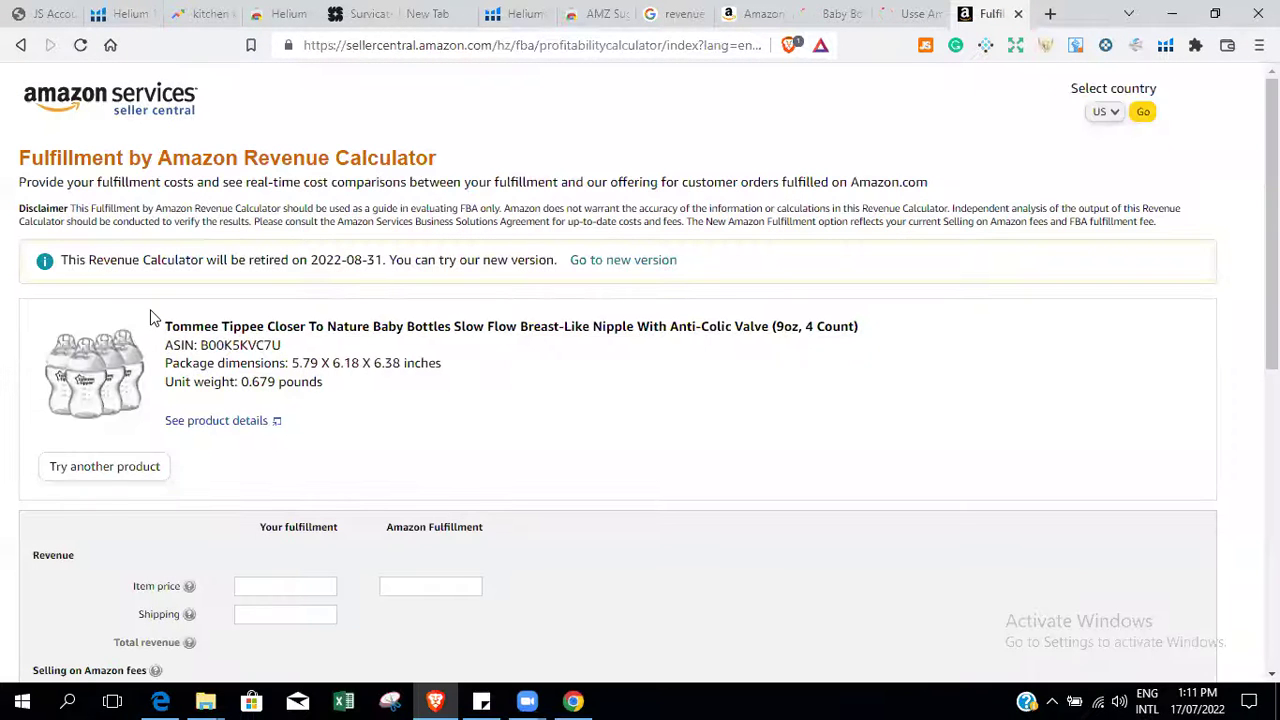
Check the matched Tommee Tippee product's details on its Amazon page, then close that page.
drag(150, 326, 238, 437)
click(246, 466)
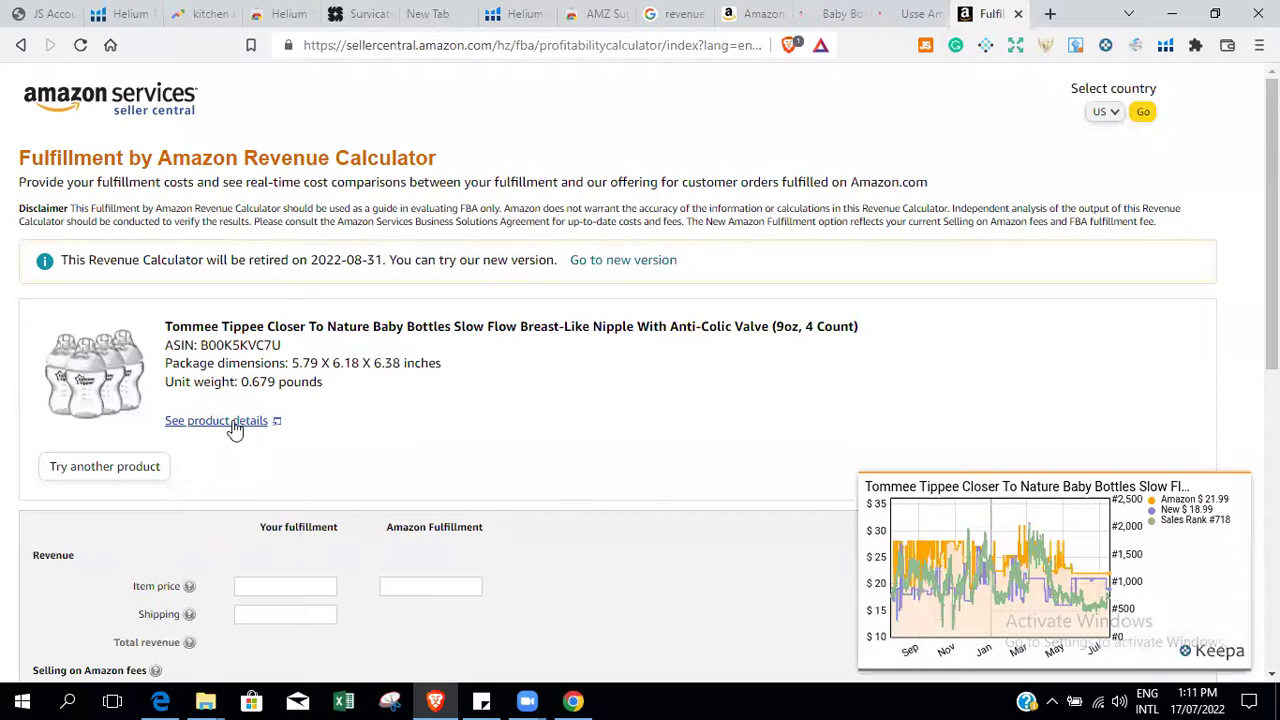
click(232, 421)
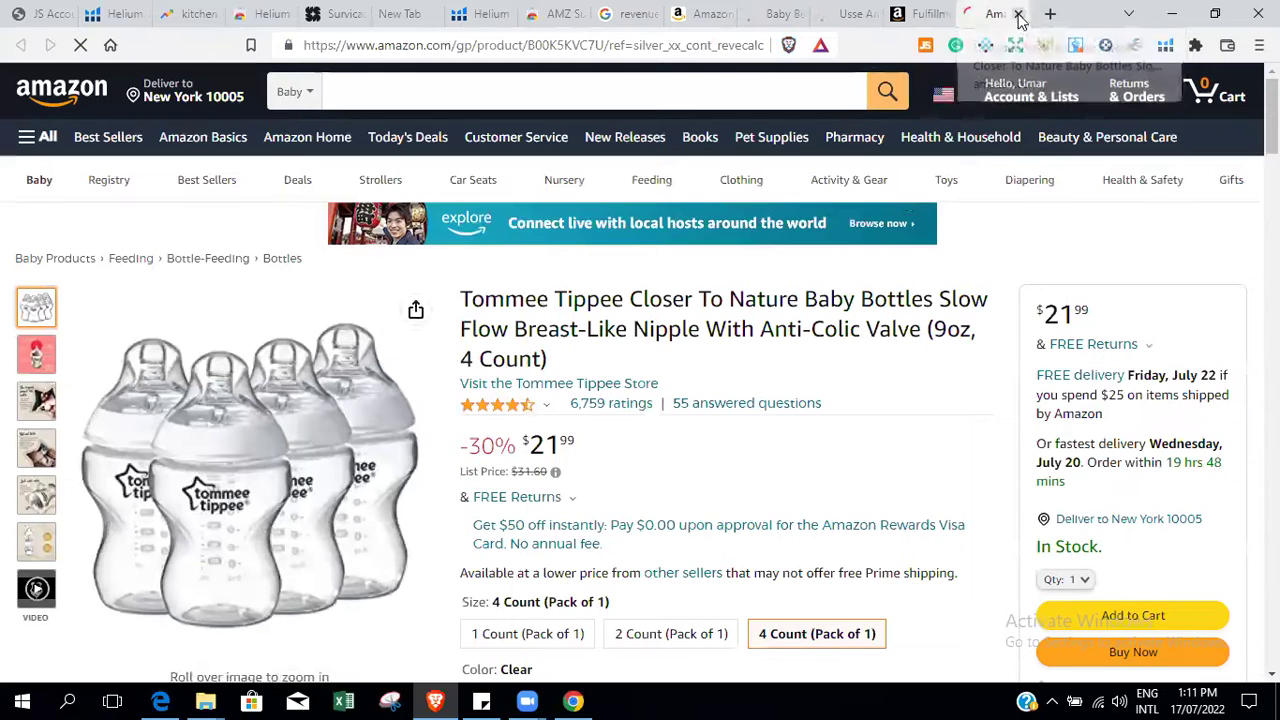
click(1019, 14)
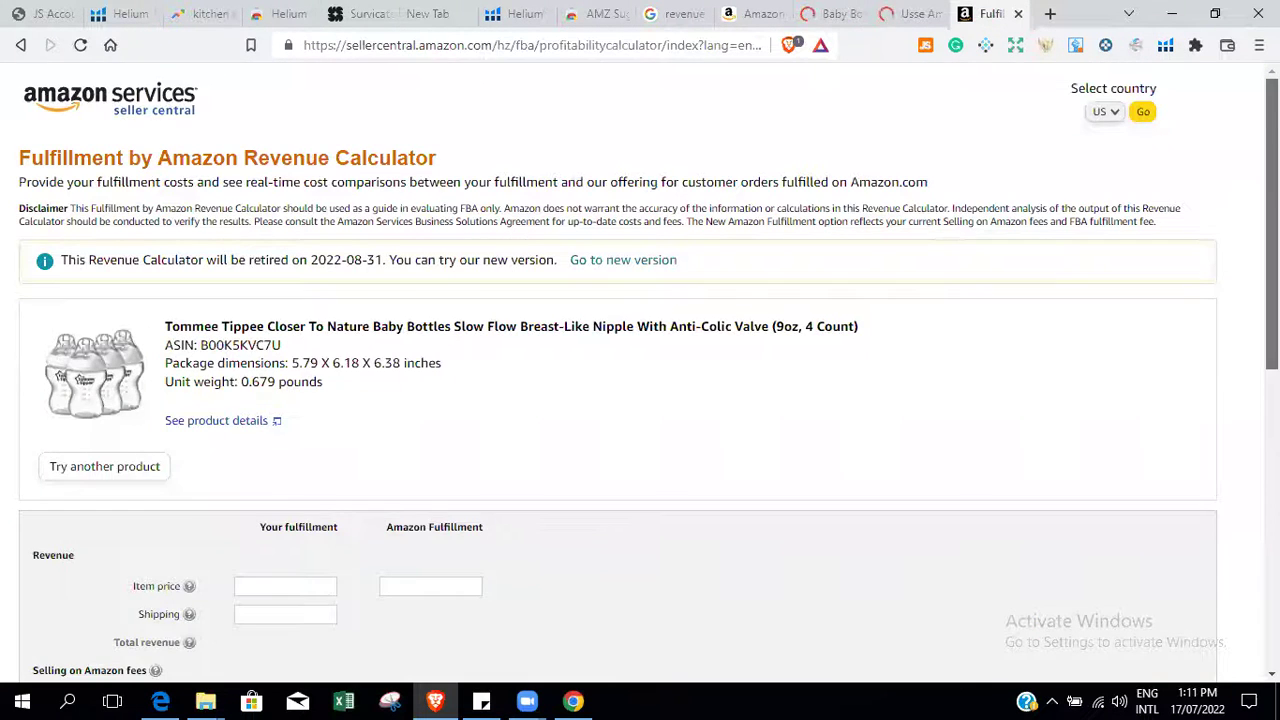
Examine the calculator's item price, fulfillment cost, storage cost, cost of product and net profitability fields.
scroll(640, 400, down, 2)
scroll(640, 400, down, 4)
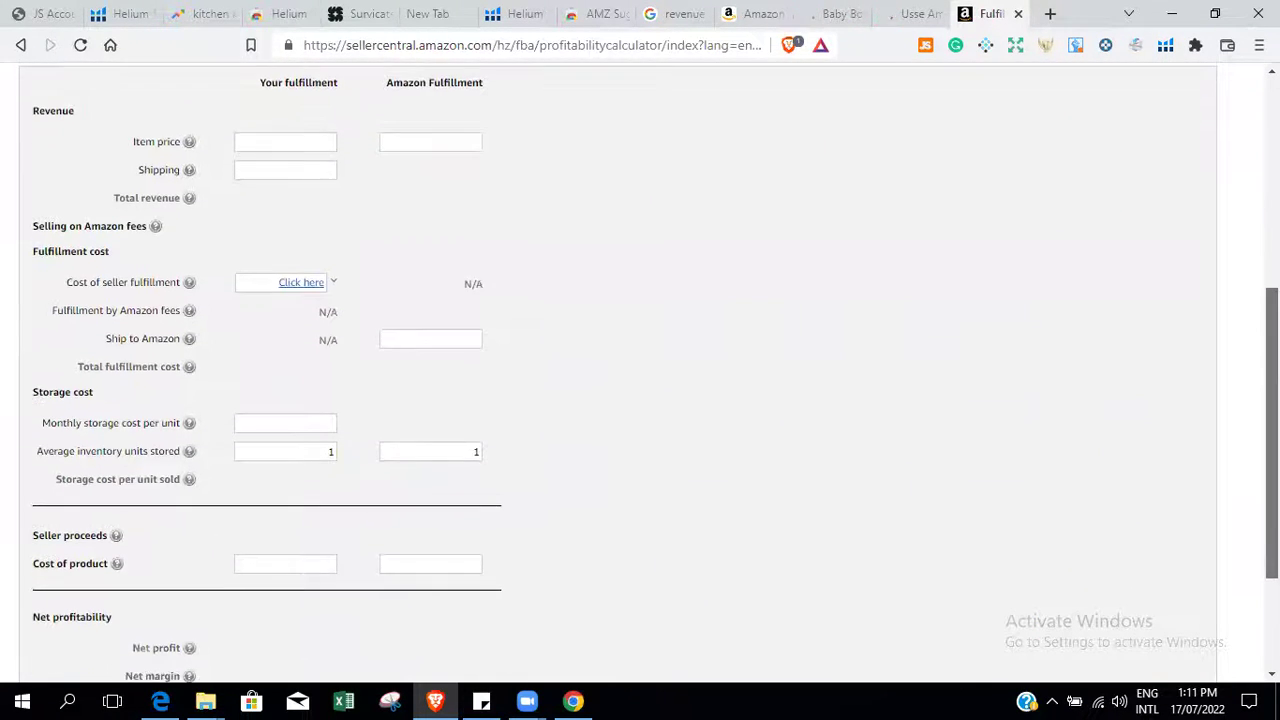
scroll(640, 370, down, 1)
scroll(640, 370, up, 3)
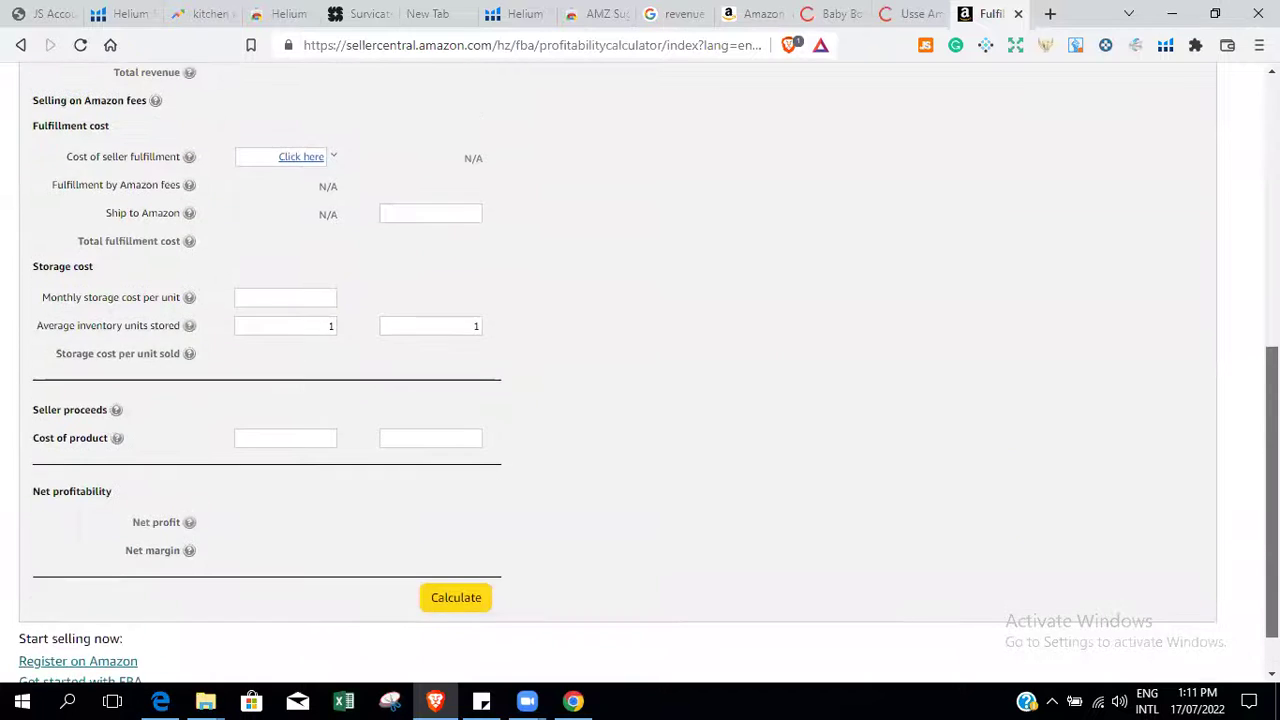
scroll(640, 370, up, 1)
scroll(640, 370, down, 1)
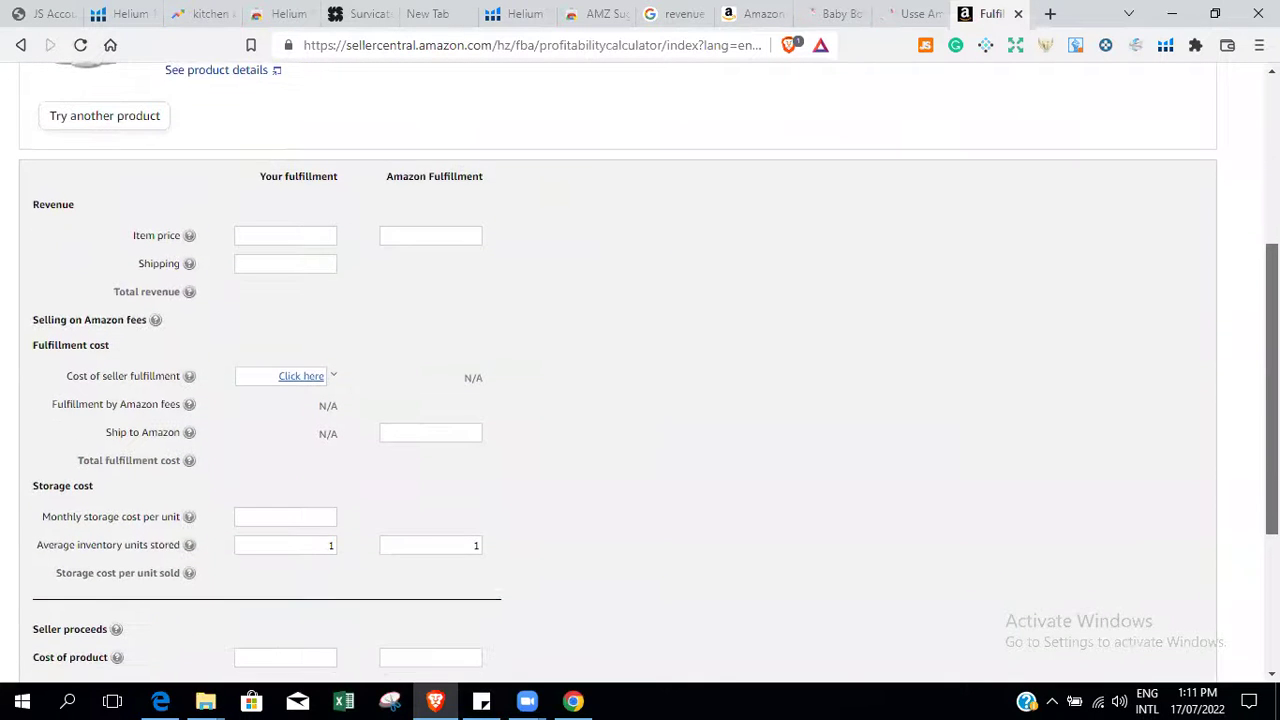
scroll(388, 92, down, 1)
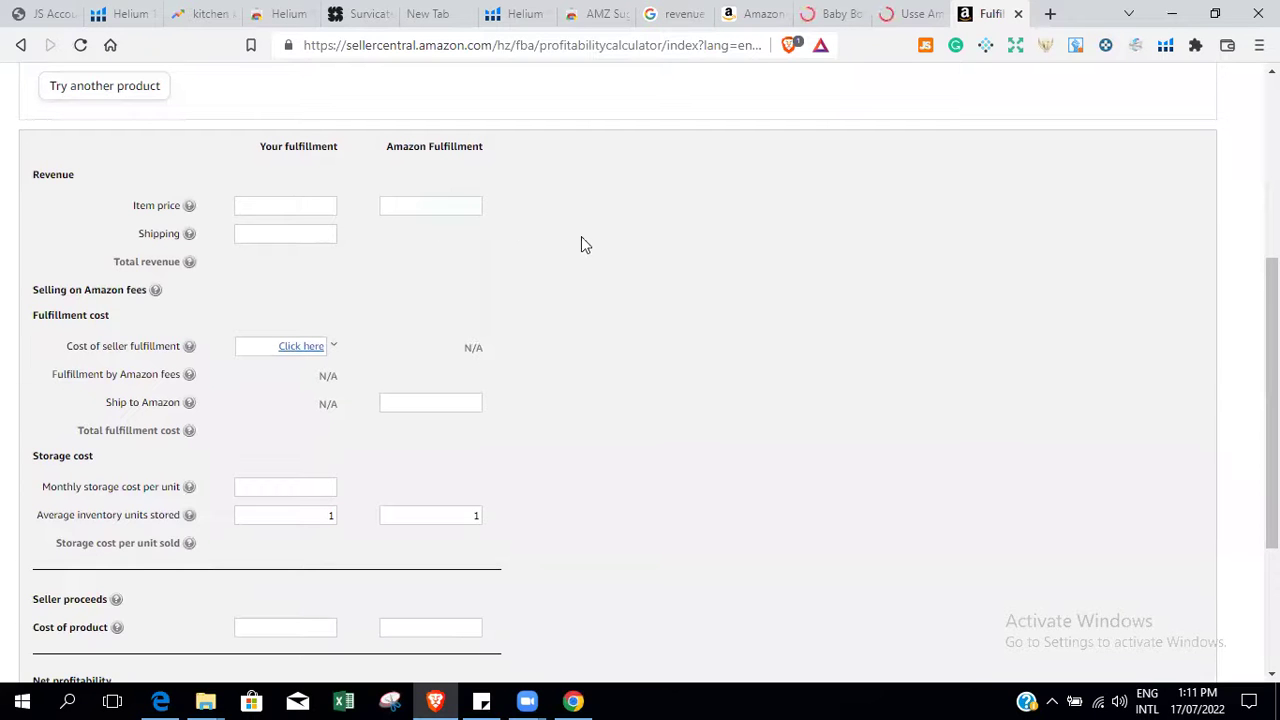
Check the bottle set's selling price on its Amazon listing and enter 21 as the Amazon Fulfillment item price.
click(905, 13)
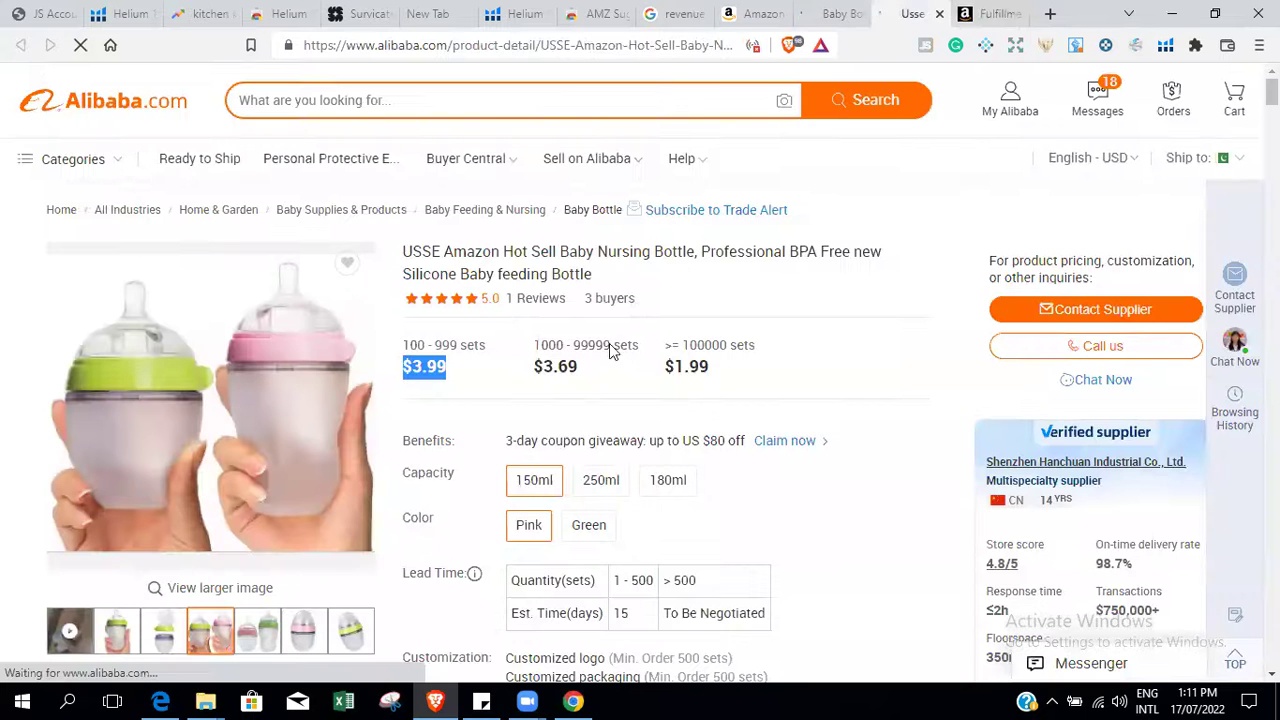
click(823, 14)
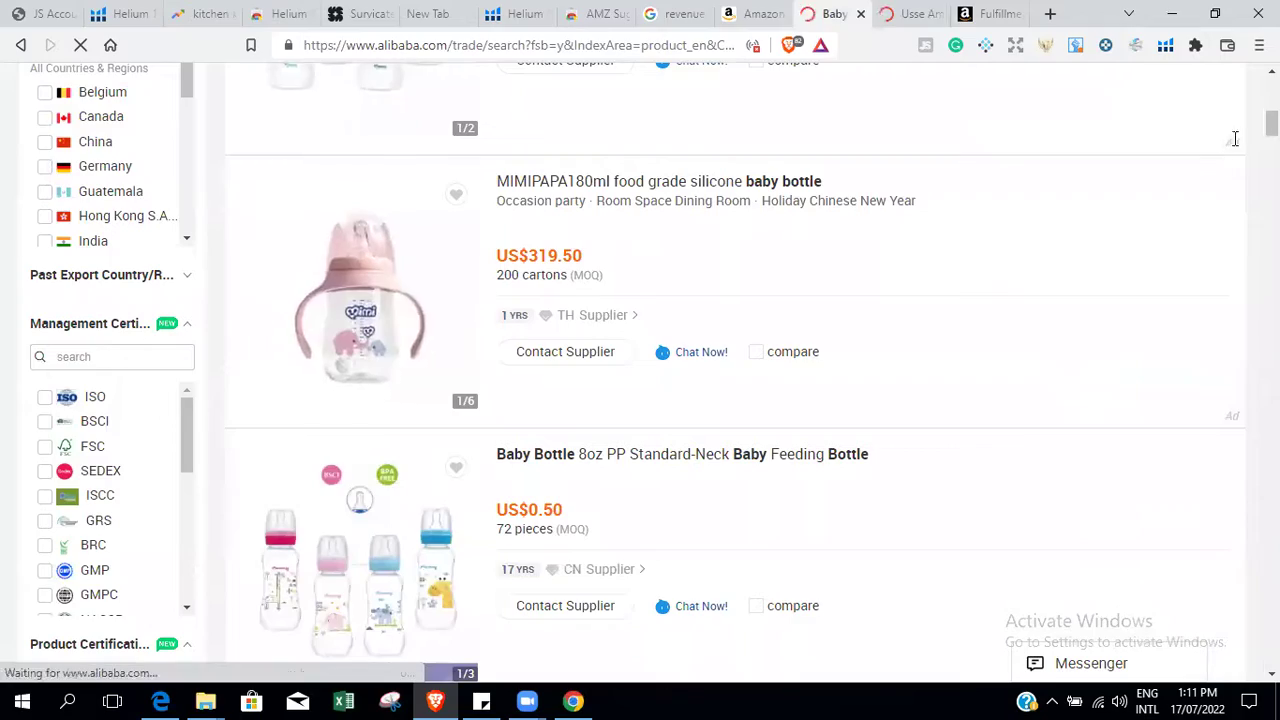
click(745, 13)
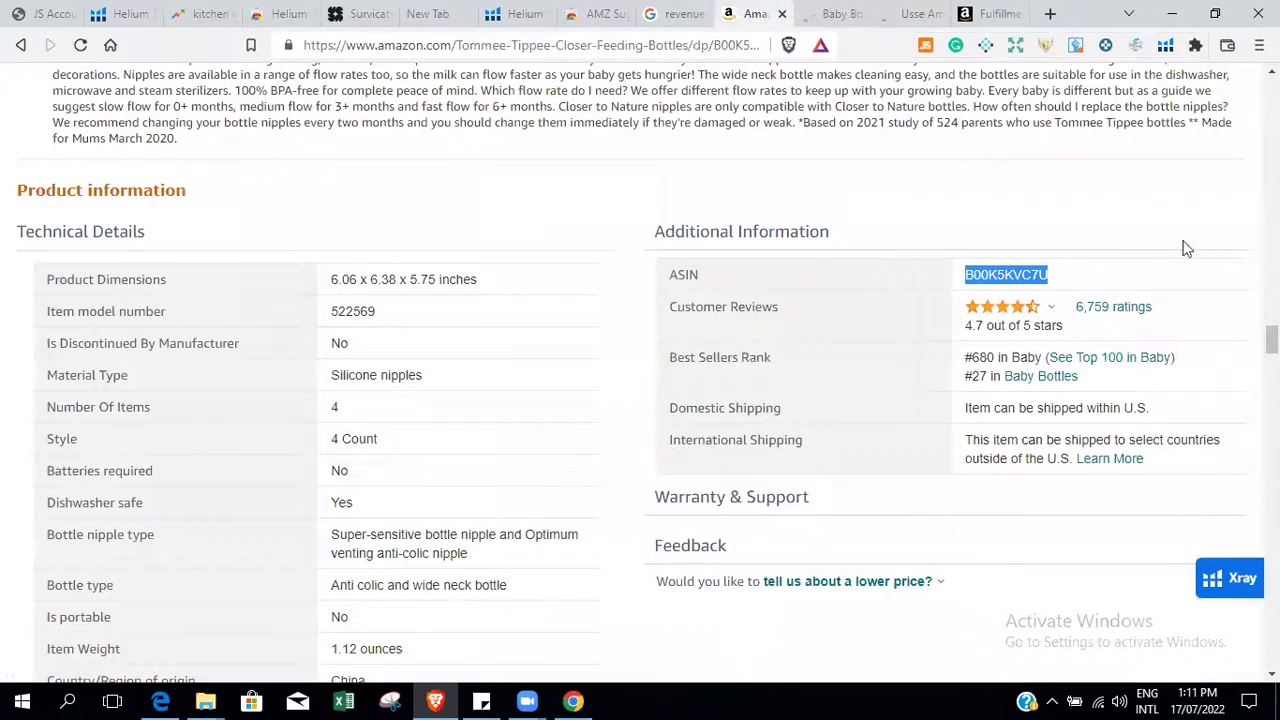
key(Home)
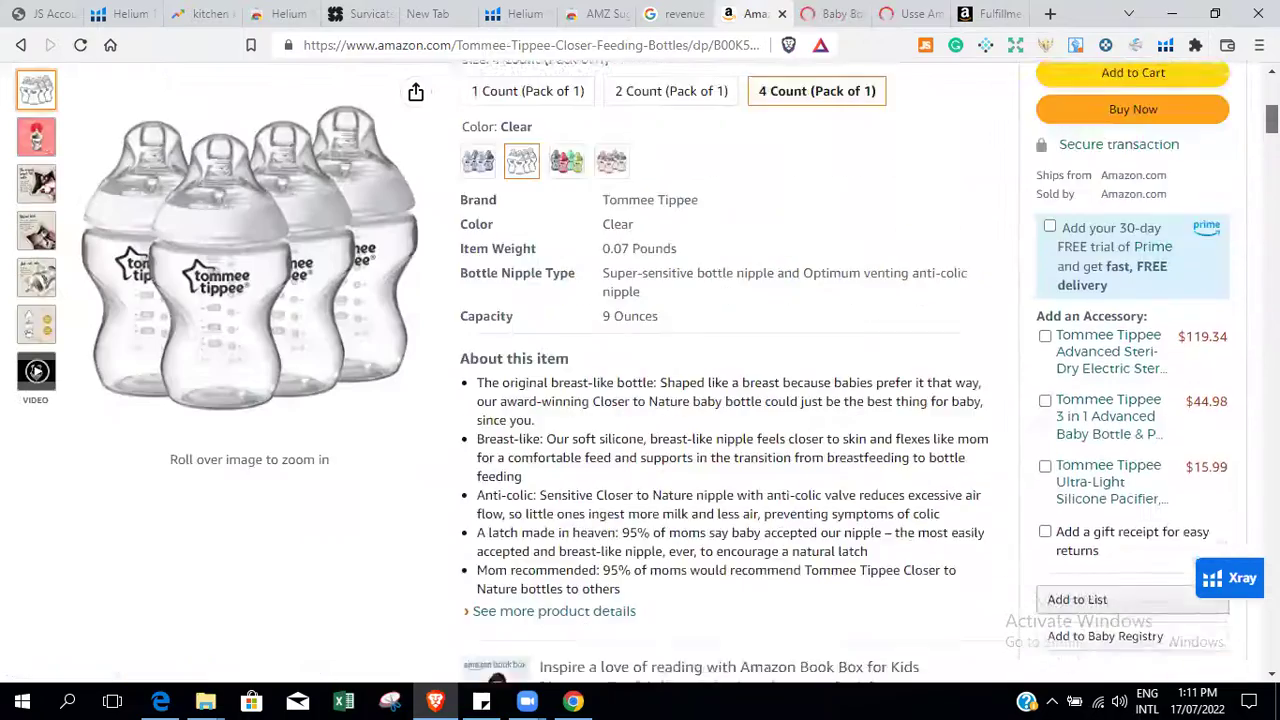
scroll(640, 400, down, 2)
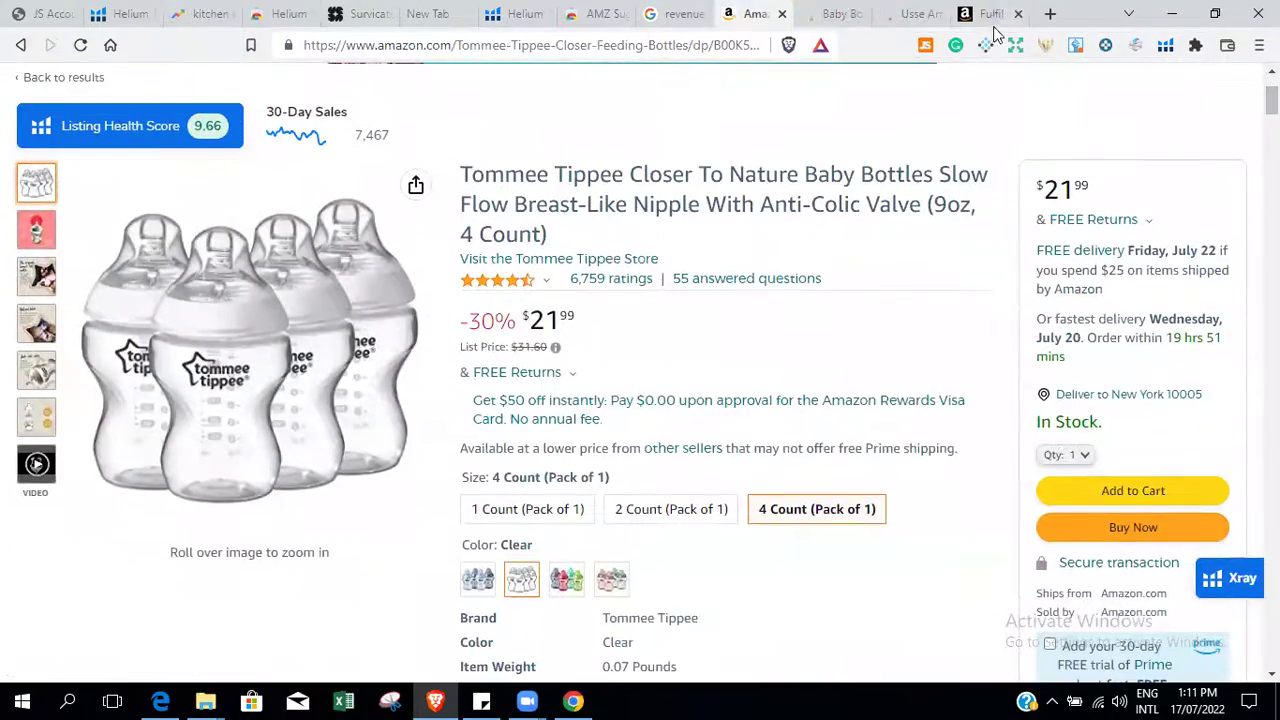
click(988, 12)
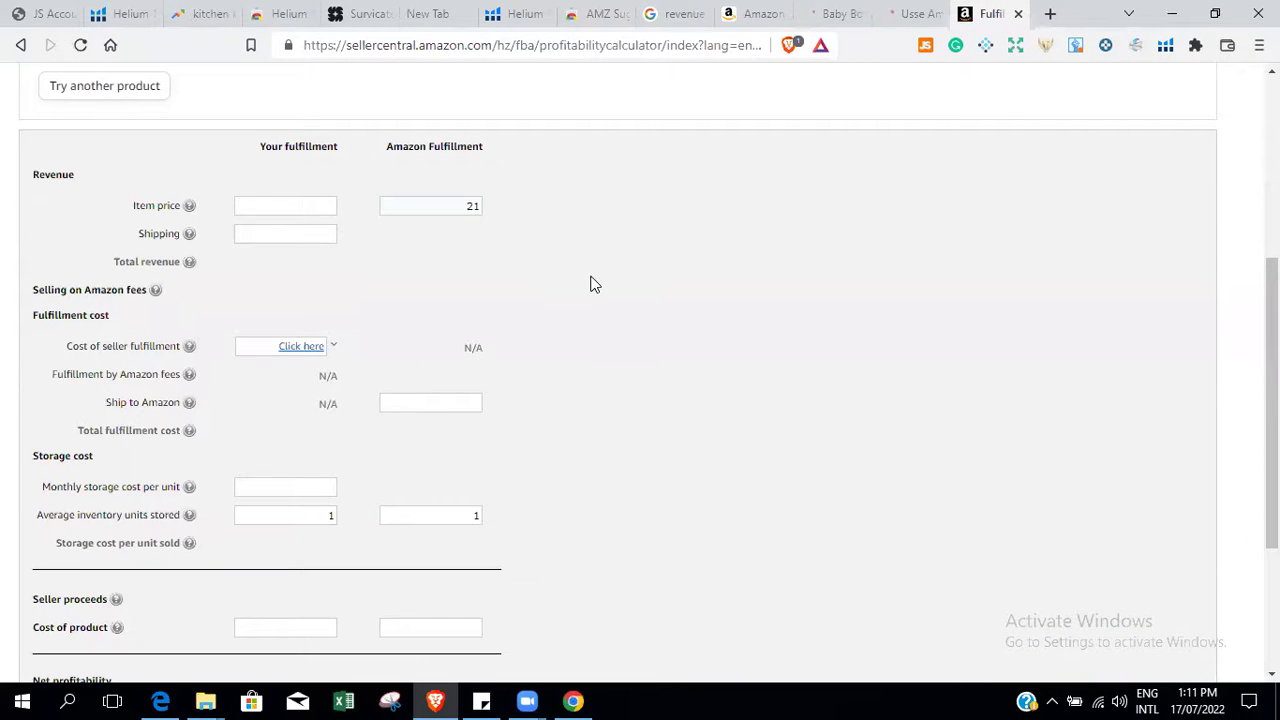
Set the Ship to Amazon cost to 1 for Amazon Fulfillment.
drag(1272, 400, 1272, 440)
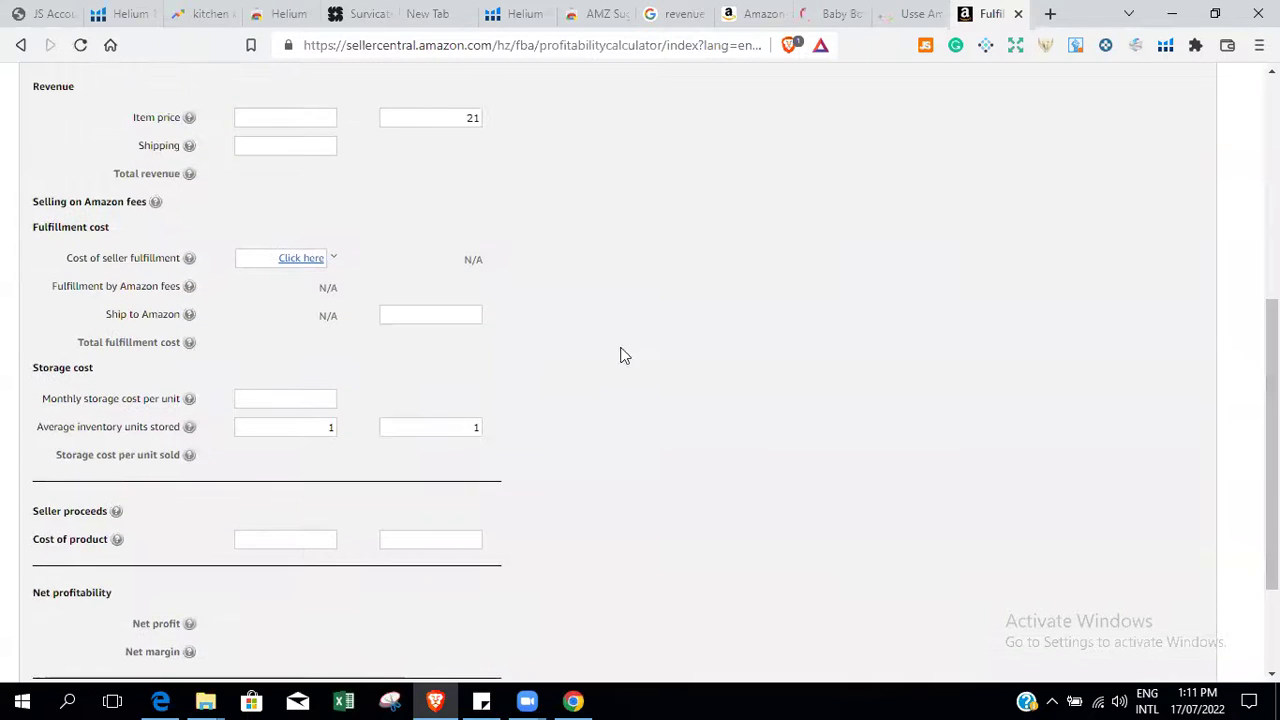
click(464, 310)
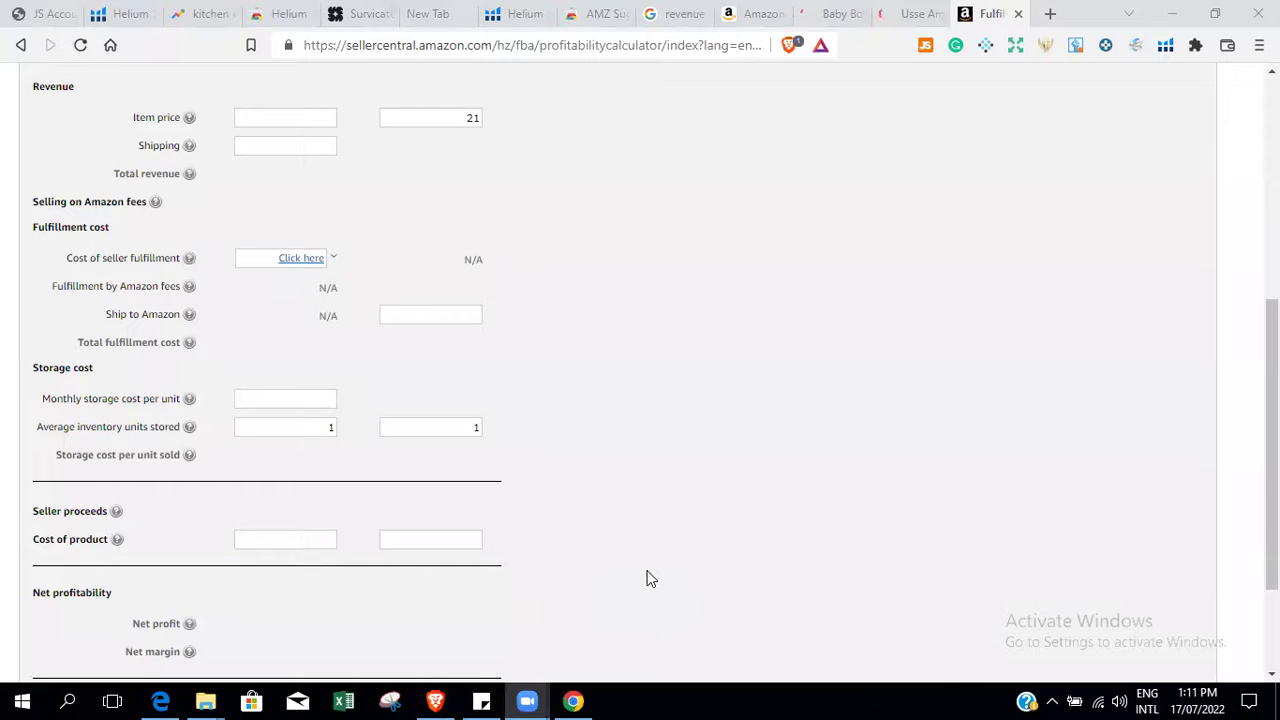
scroll(640, 370, up, 1)
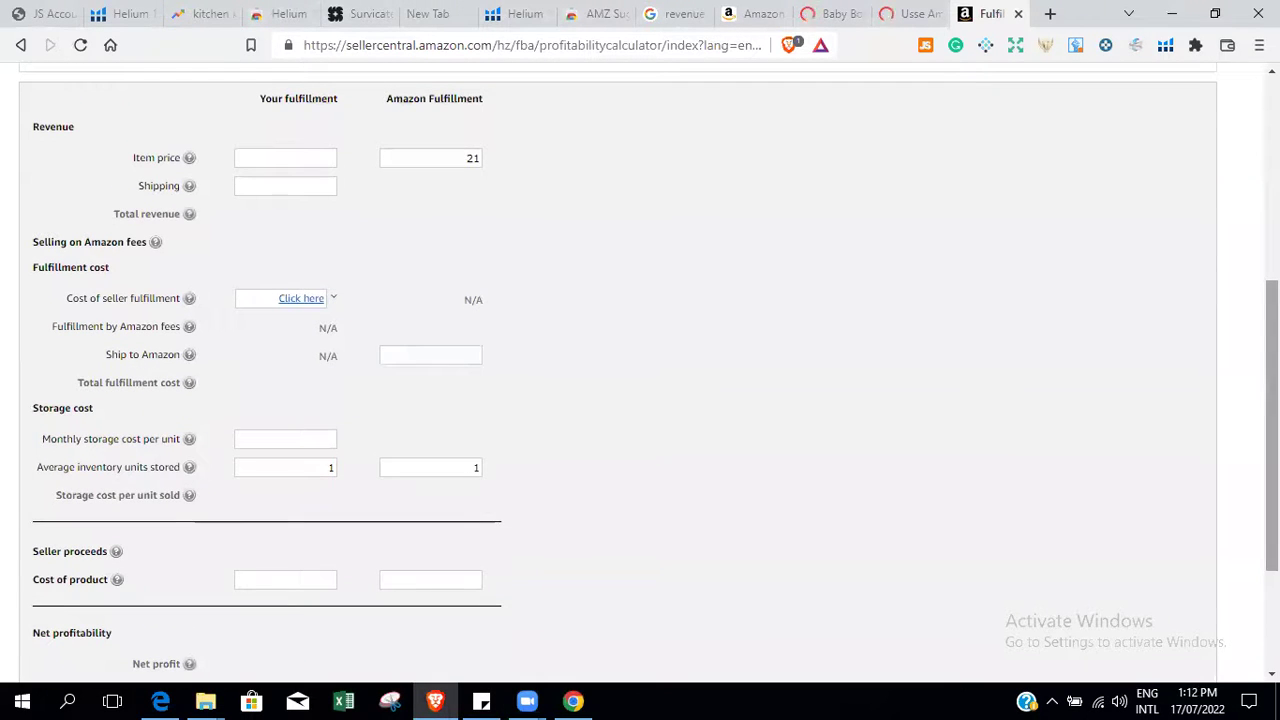
click(461, 359)
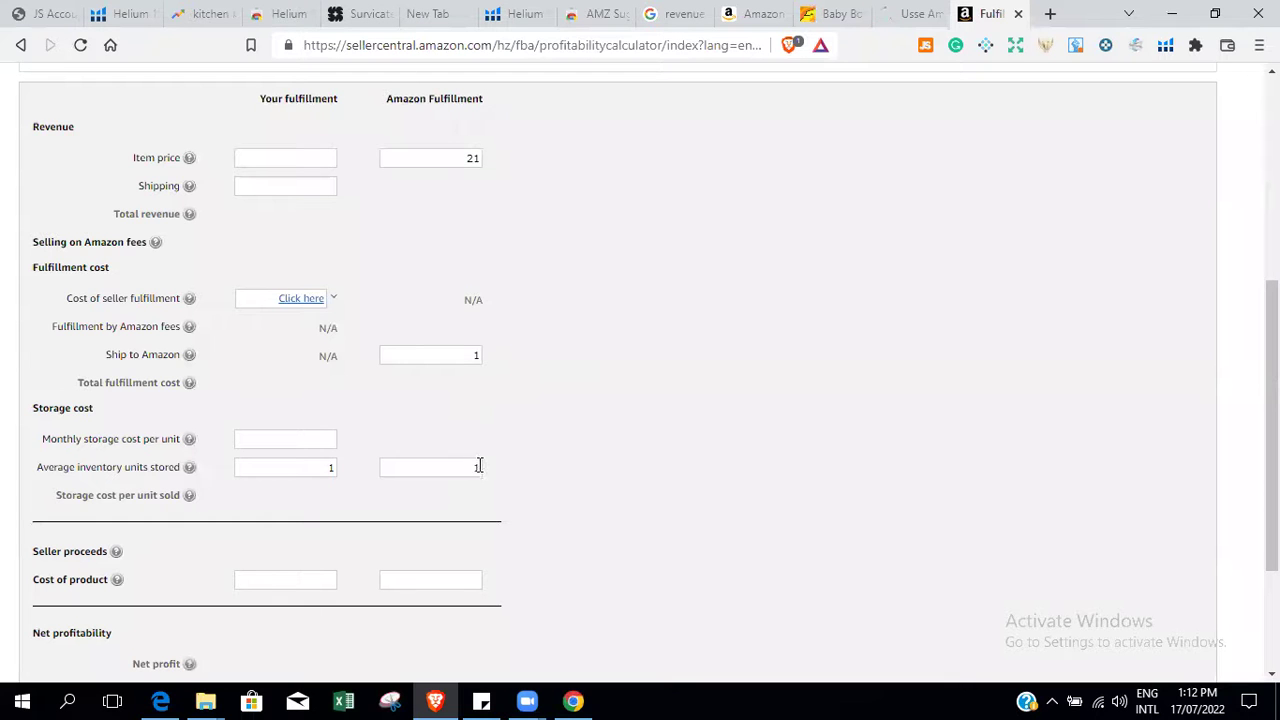
Look up the USSE baby nursing bottle's 100 - 999 sets price on Alibaba for the cost of product, dismissing the notification request.
click(448, 578)
scroll(549, 543, down, 1)
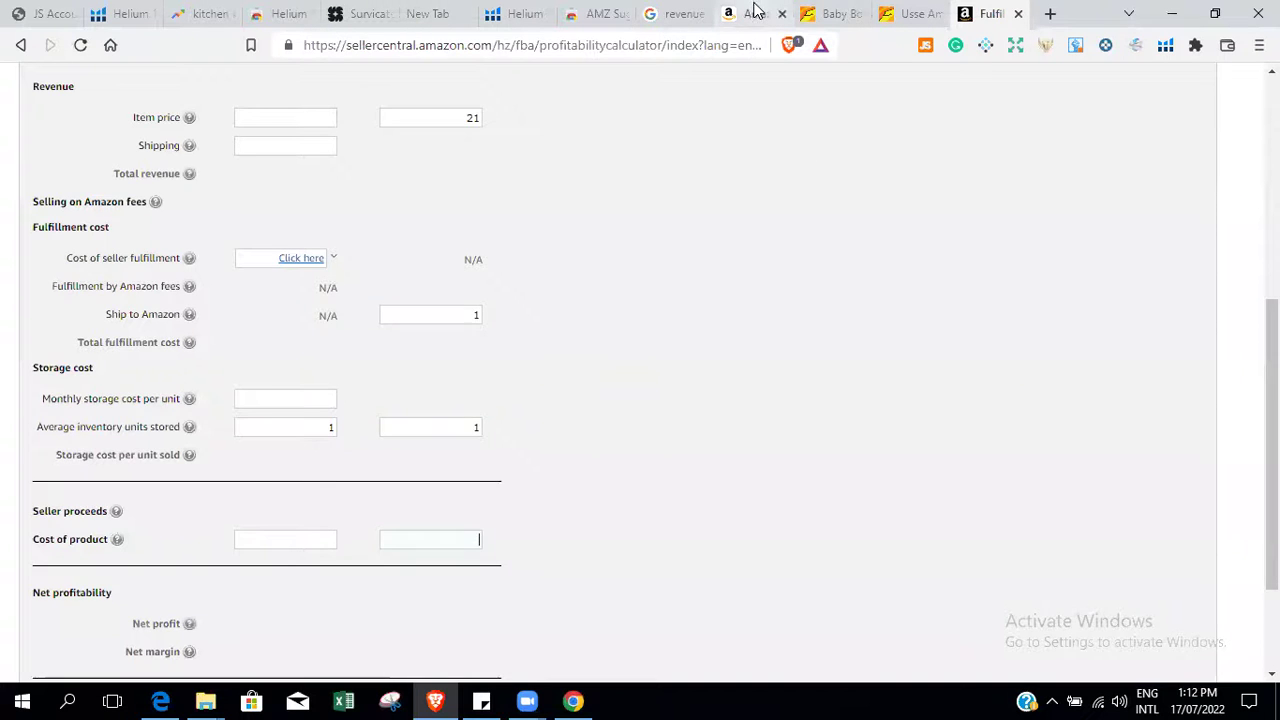
click(755, 13)
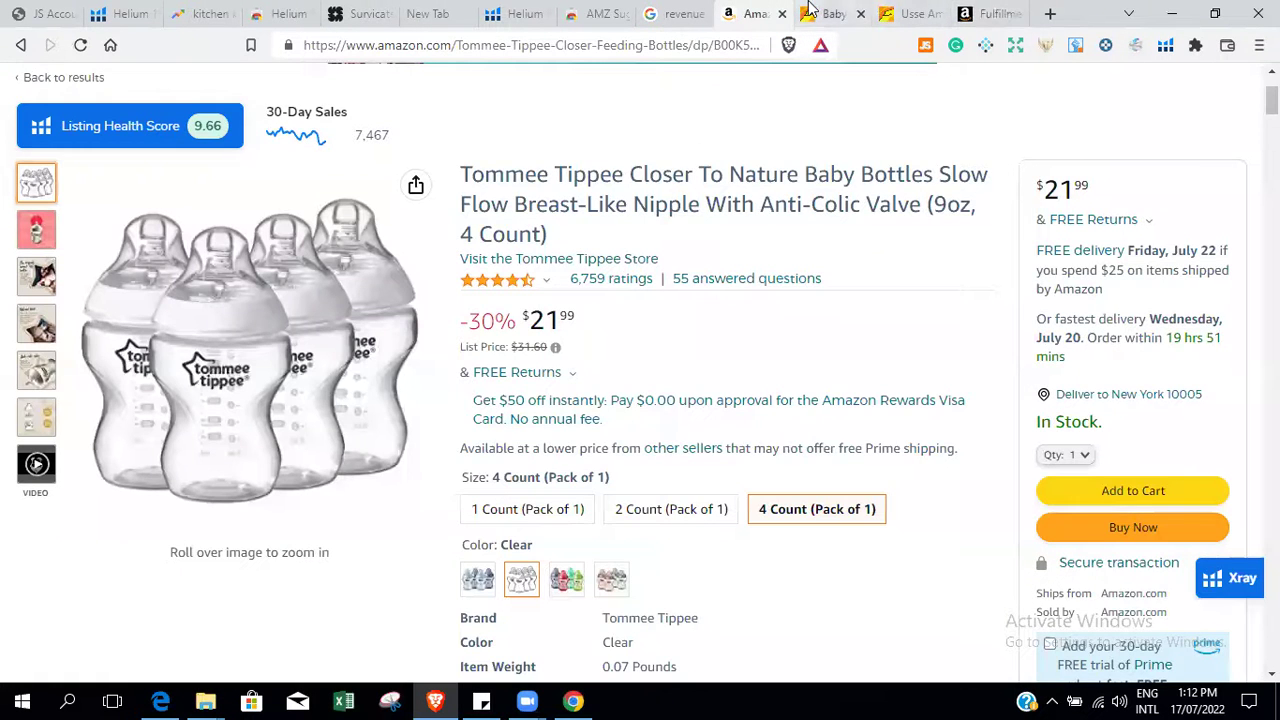
click(838, 11)
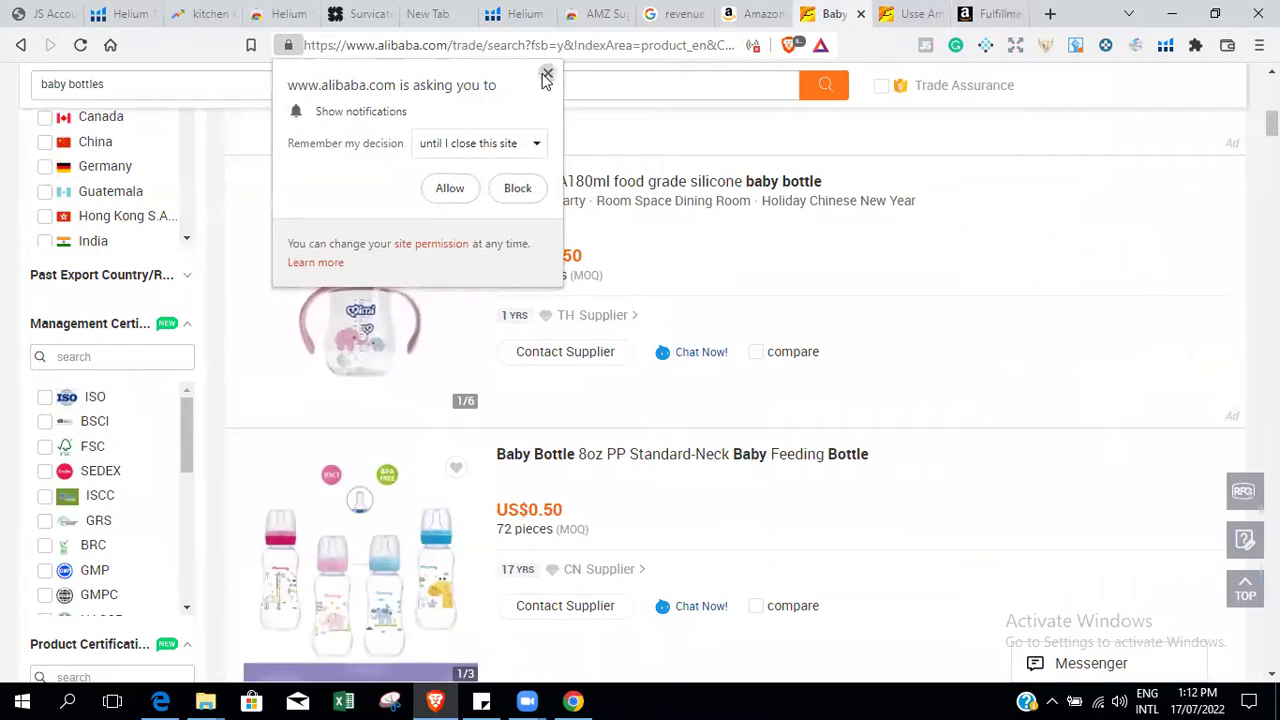
click(543, 75)
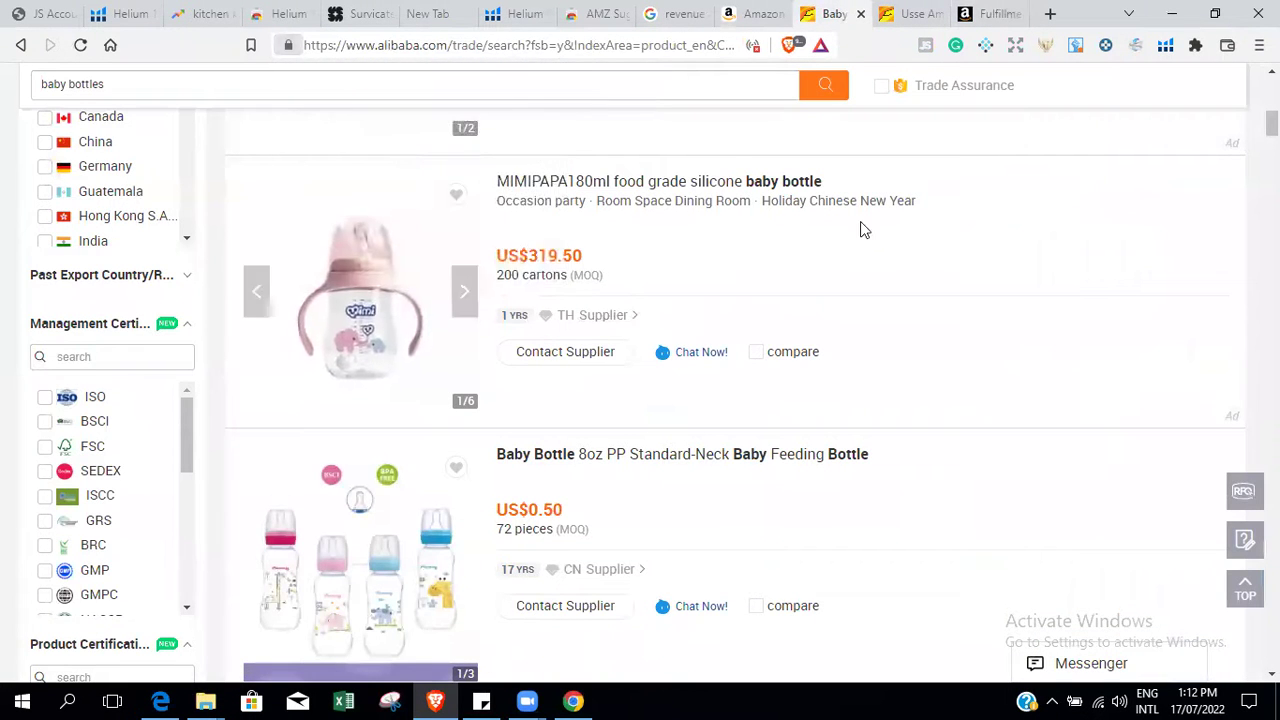
click(912, 13)
click(466, 388)
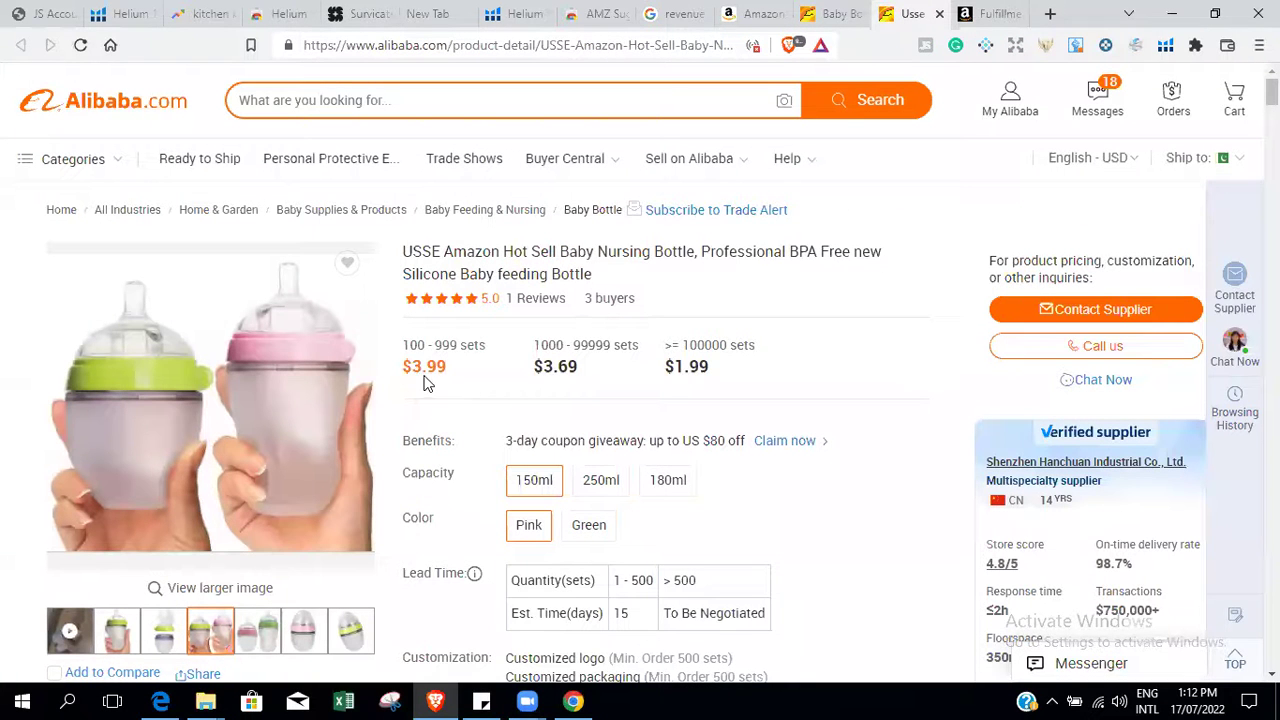
Enter 3.99 as the cost of product in the FBA Revenue Calculator and calculate the profitability.
click(993, 13)
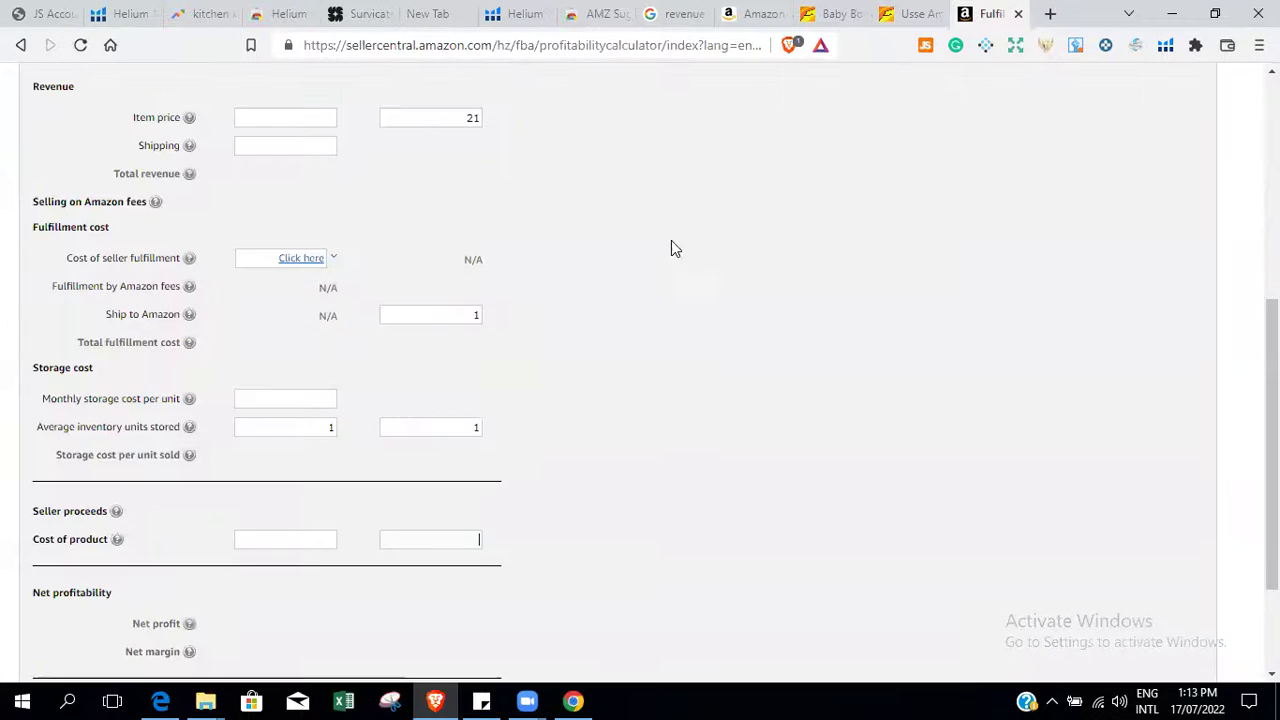
scroll(460, 450, down, 2)
click(457, 538)
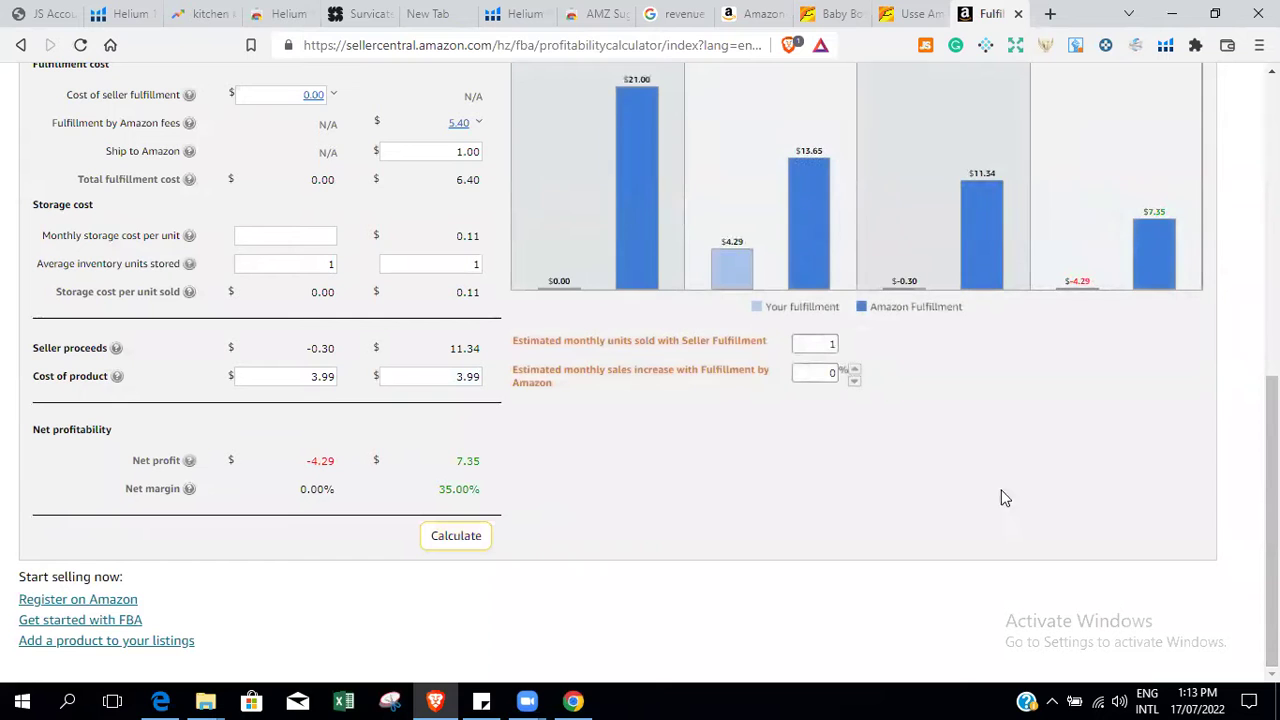
Review the Amazon Fulfillment cost of product, Ship to Amazon cost and item price against the calculated charts.
scroll(1271, 520, up, 3)
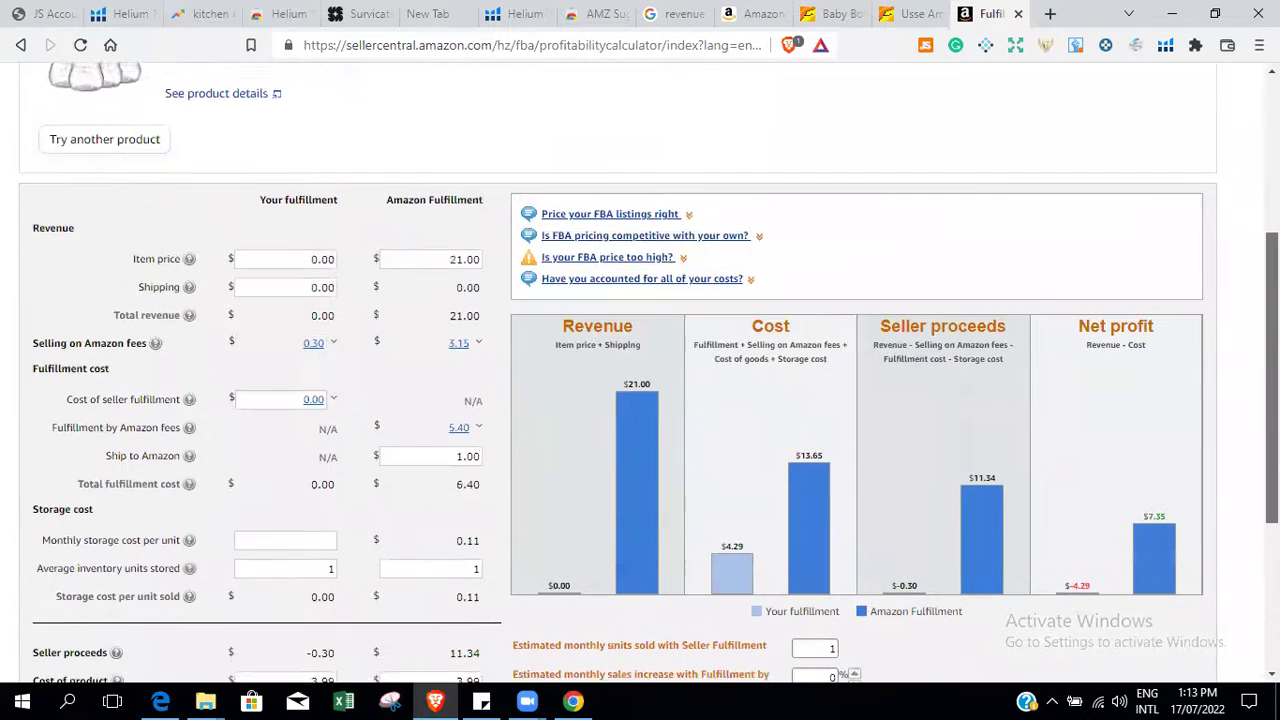
scroll(1271, 520, down, 1)
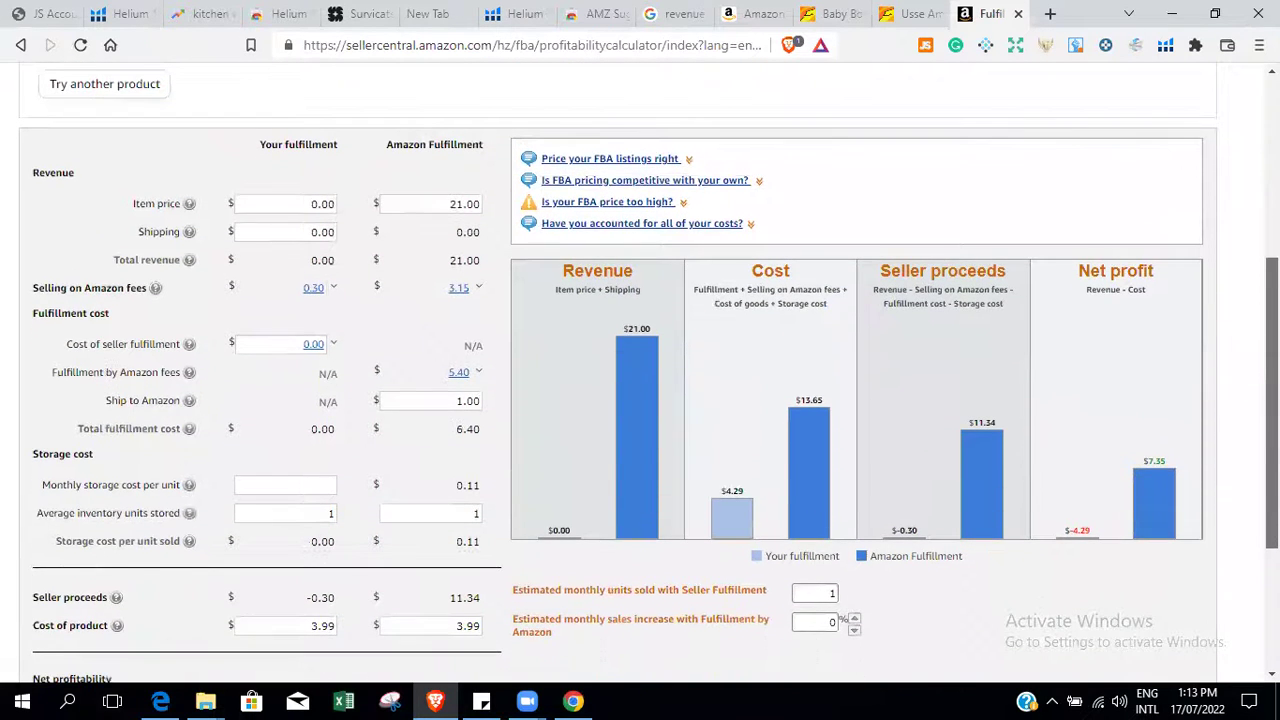
scroll(1271, 400, up, 1)
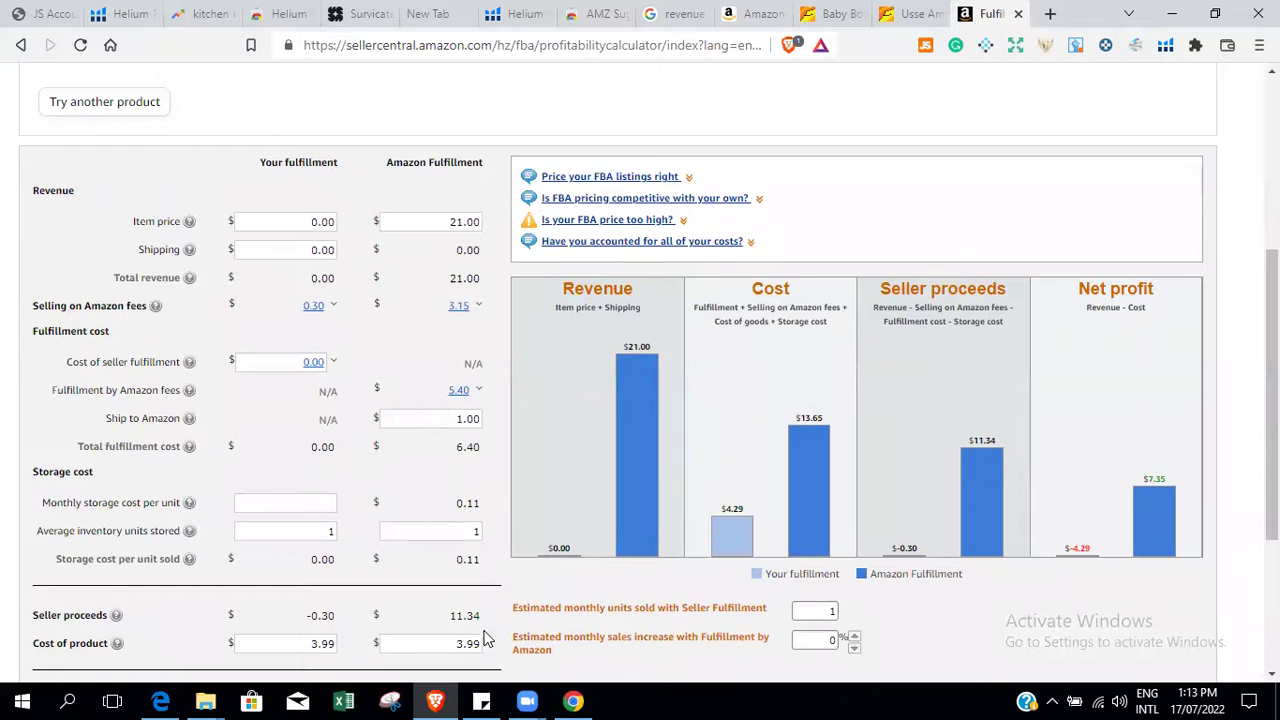
drag(450, 643, 495, 643)
drag(446, 418, 480, 409)
click(510, 439)
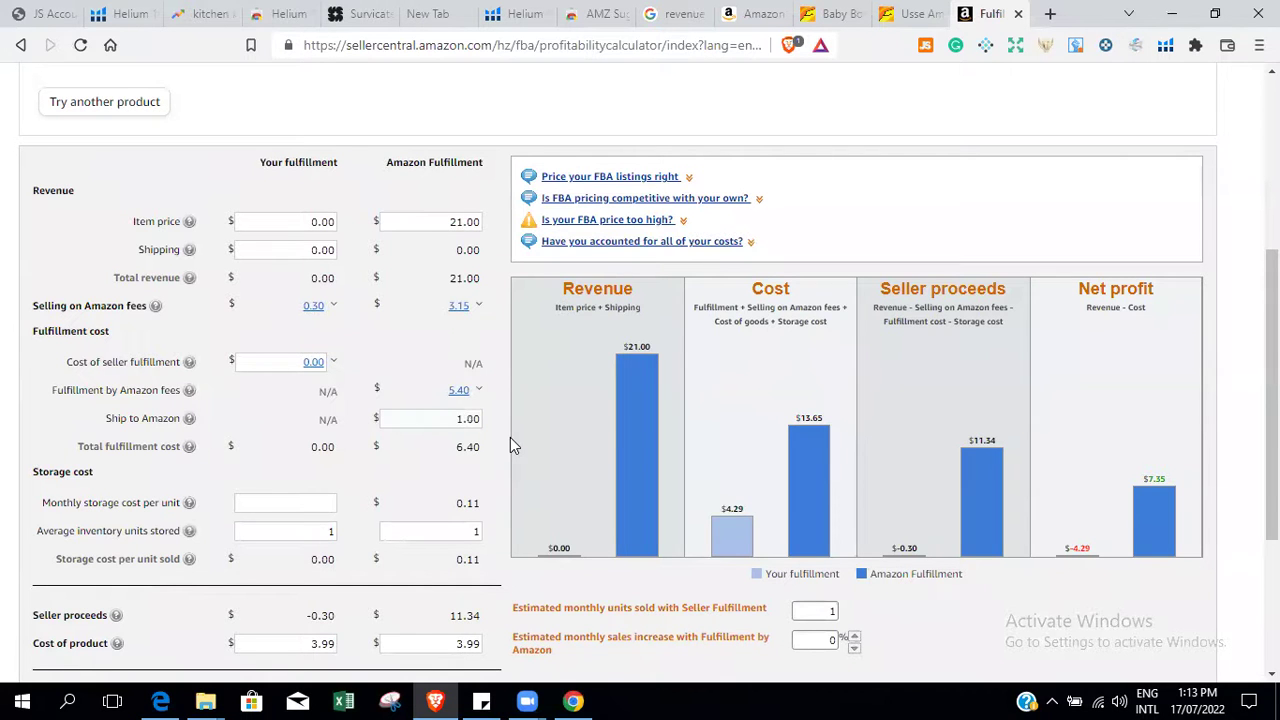
double_click(457, 418)
click(452, 643)
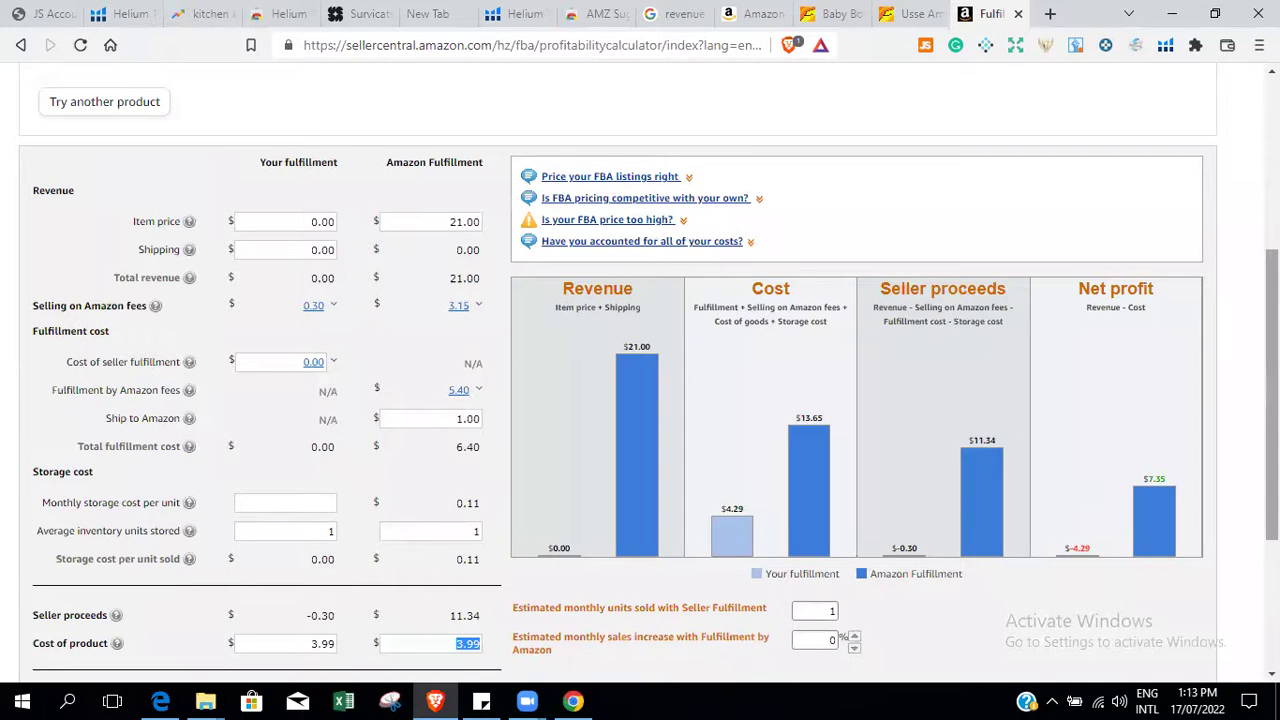
scroll(755, 430, down, 1)
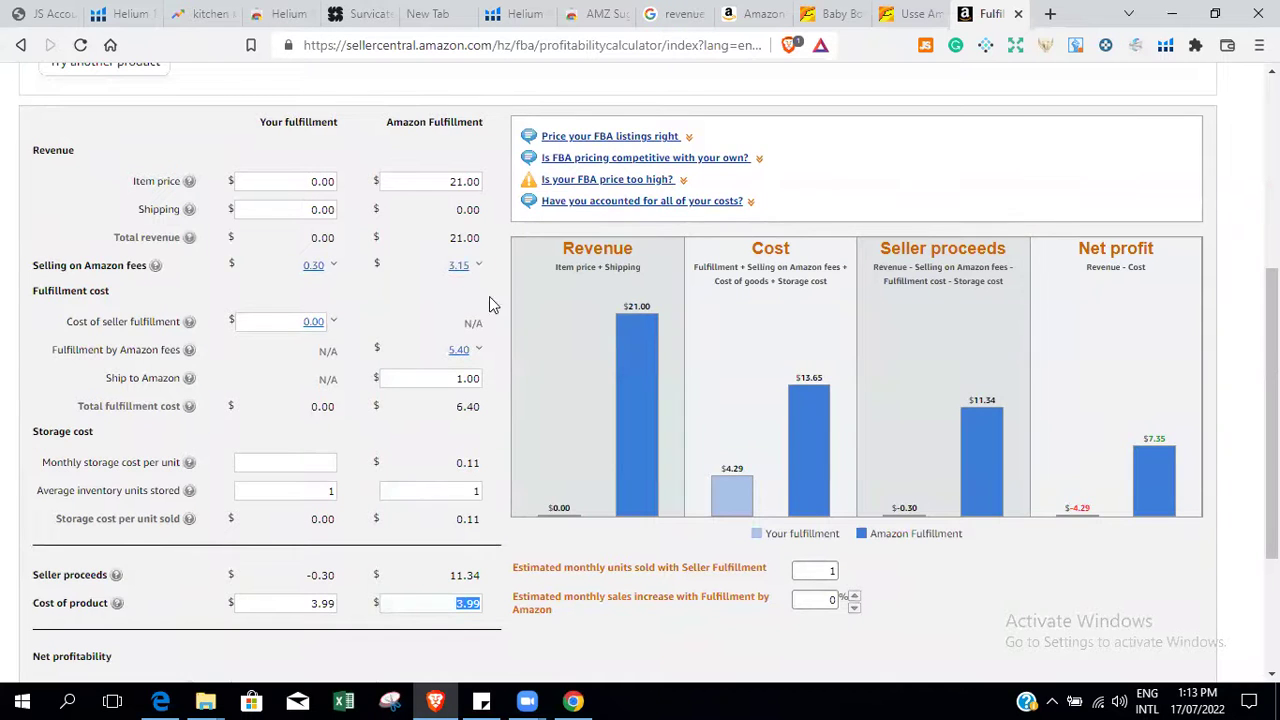
drag(453, 183, 491, 188)
Examine the net profit and net margin calculated for Amazon Fulfillment alongside the fee rows.
scroll(650, 505, down, 3)
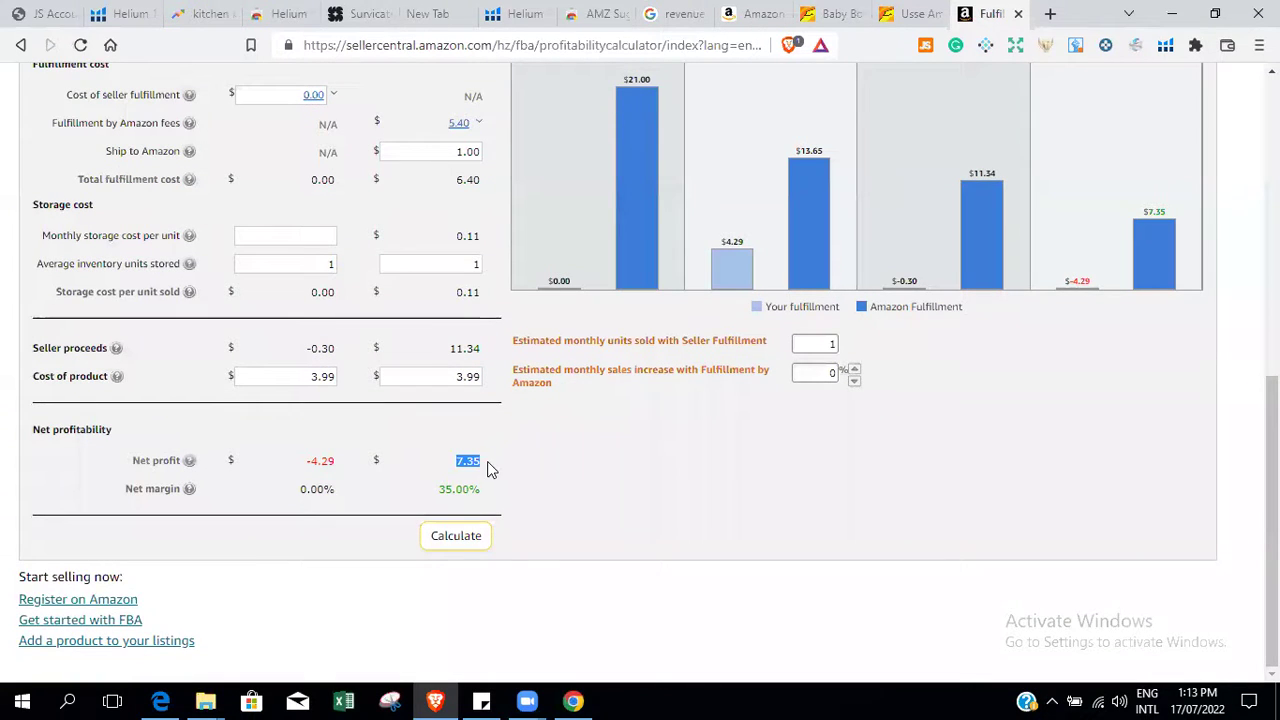
drag(430, 490, 508, 509)
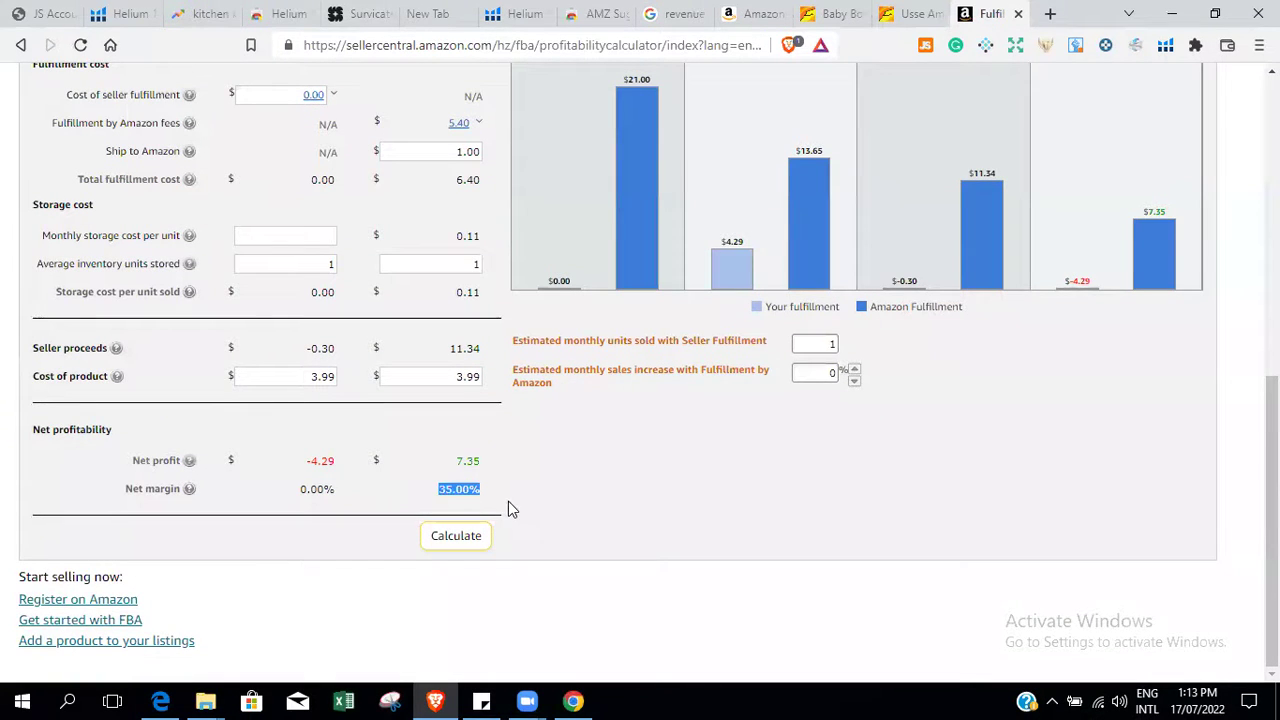
scroll(1272, 520, up, 1)
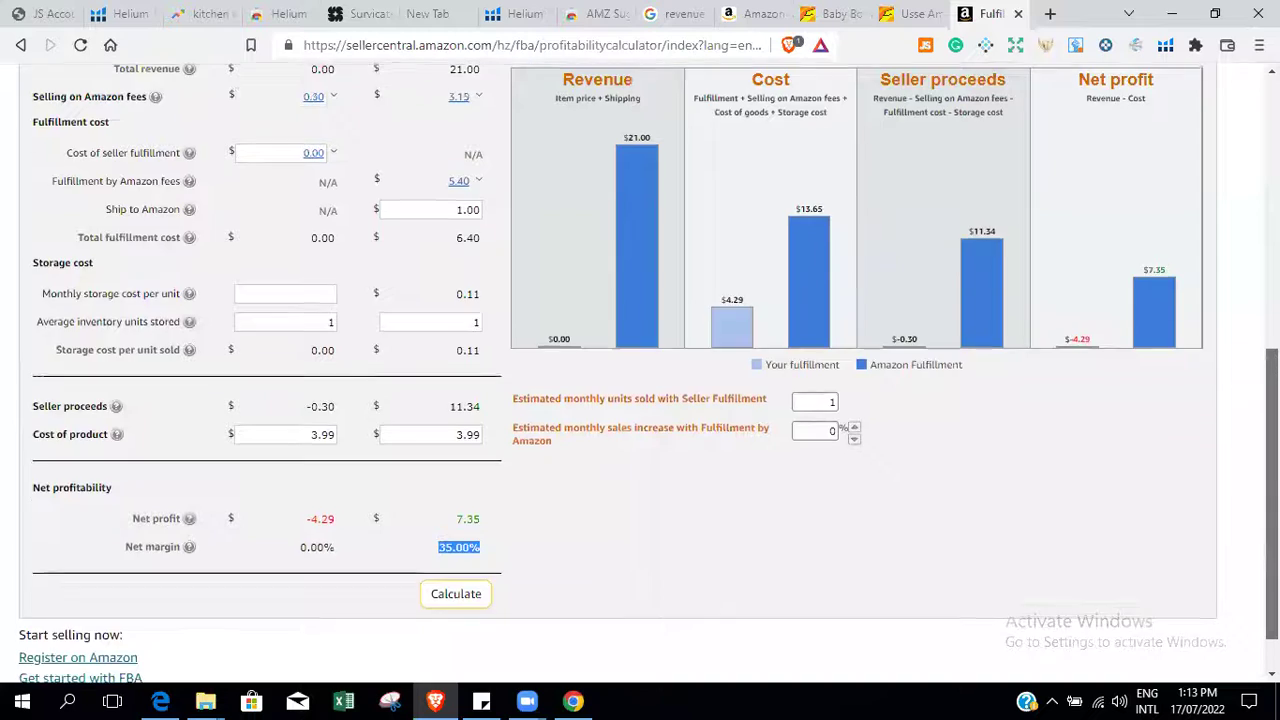
scroll(1272, 520, up, 1)
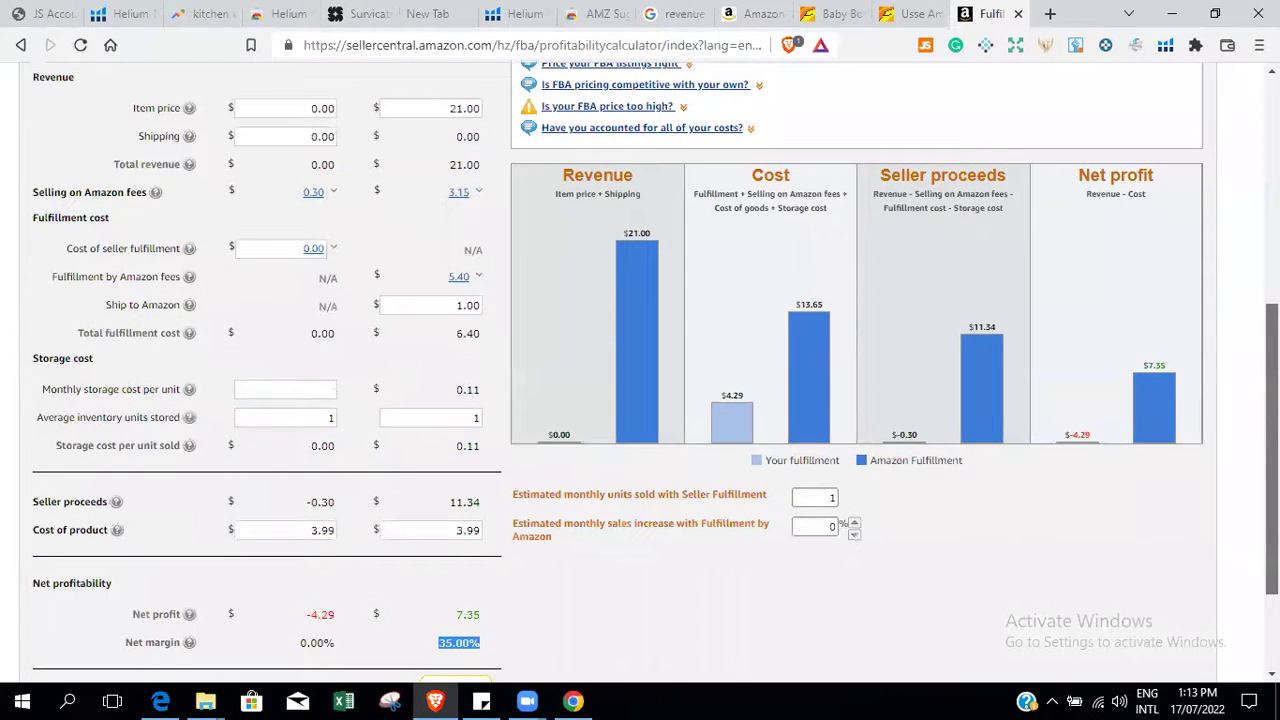
scroll(1272, 520, down, 1)
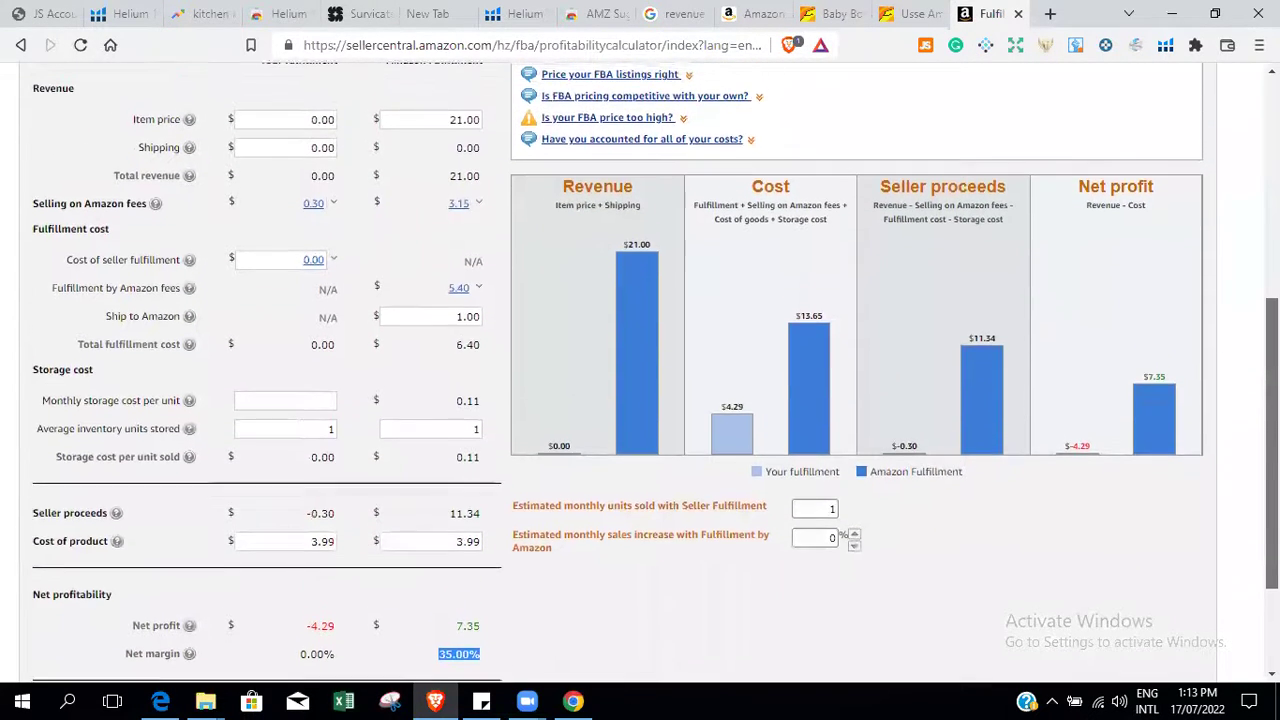
scroll(656, 371, up, 1)
scroll(640, 371, up, 1)
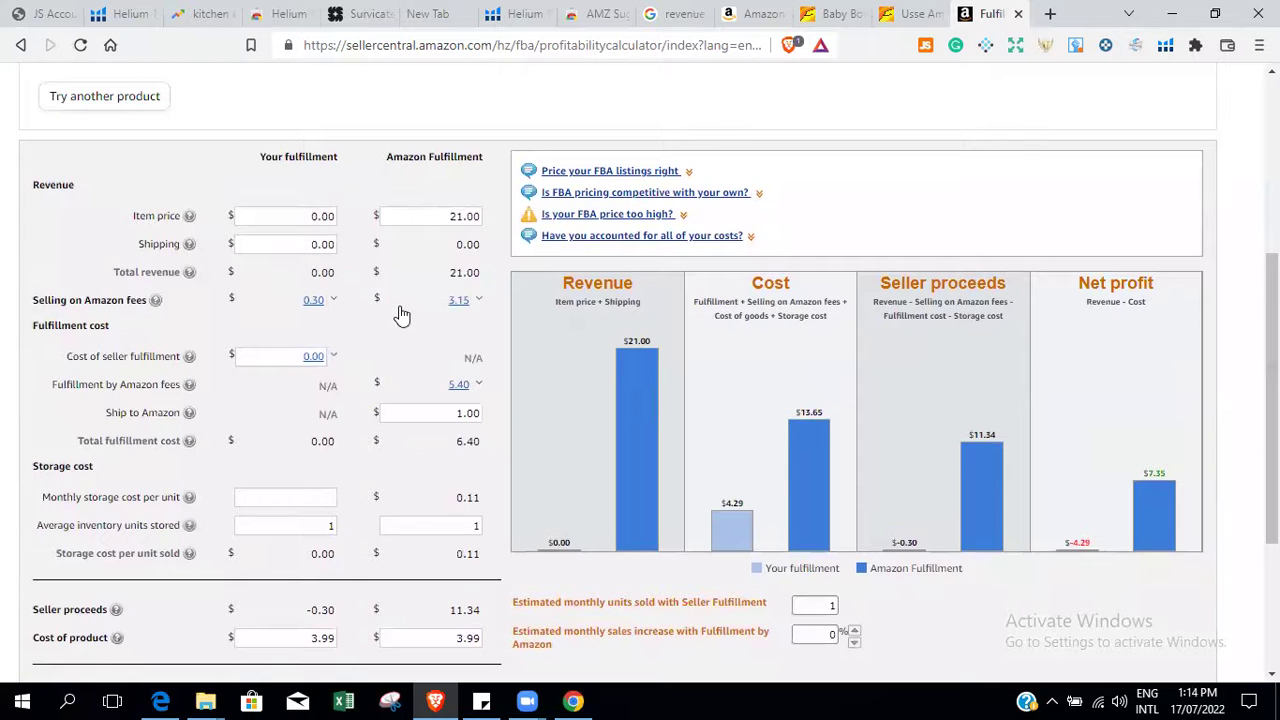
Inspect the Amazon referral fee in the Selling on Amazon fees breakdown, then close the breakdown.
click(479, 303)
drag(455, 372, 489, 375)
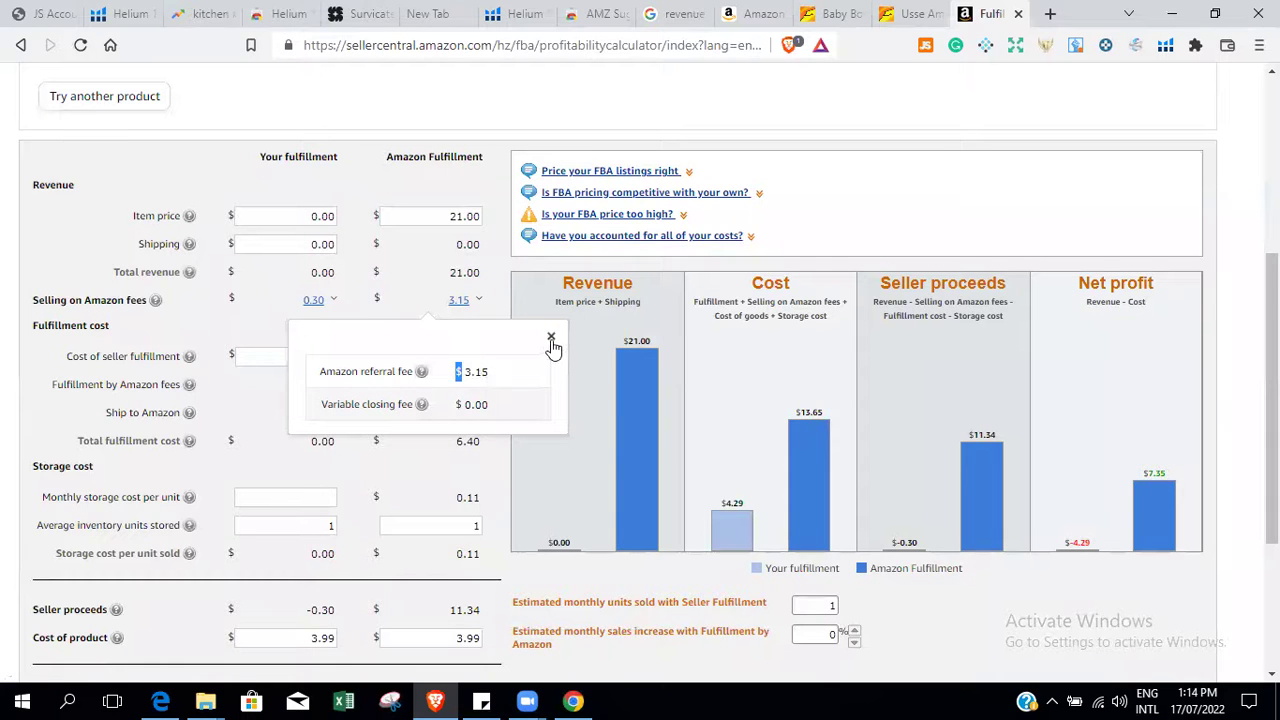
click(551, 336)
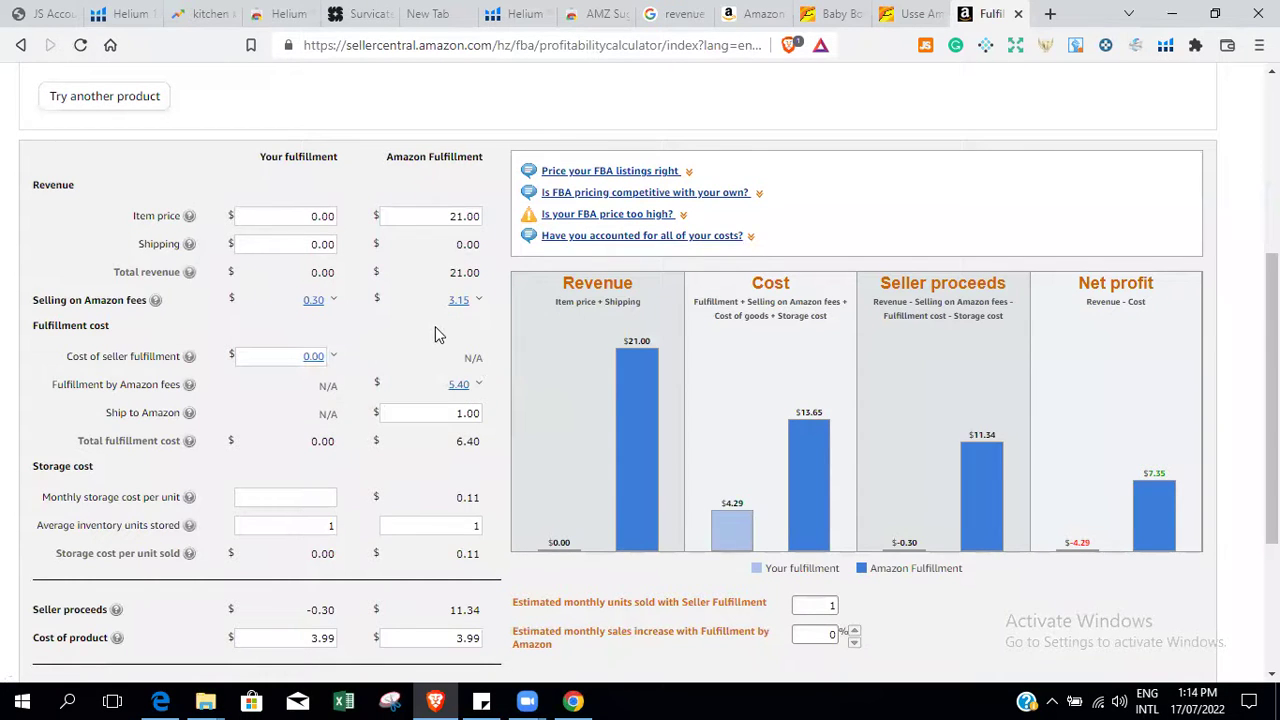
Inspect the Fulfillment by Amazon fee breakdown, close it, and check the monthly storage cost per unit and seller proceeds.
click(478, 388)
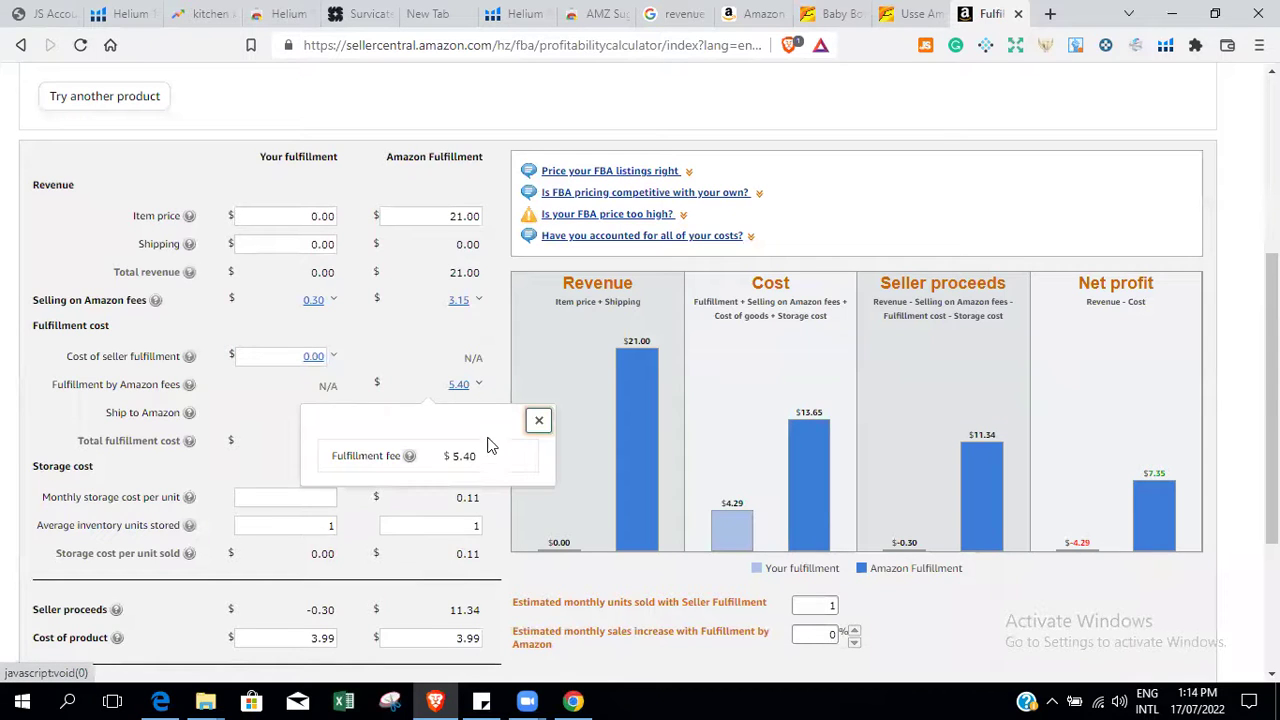
double_click(445, 458)
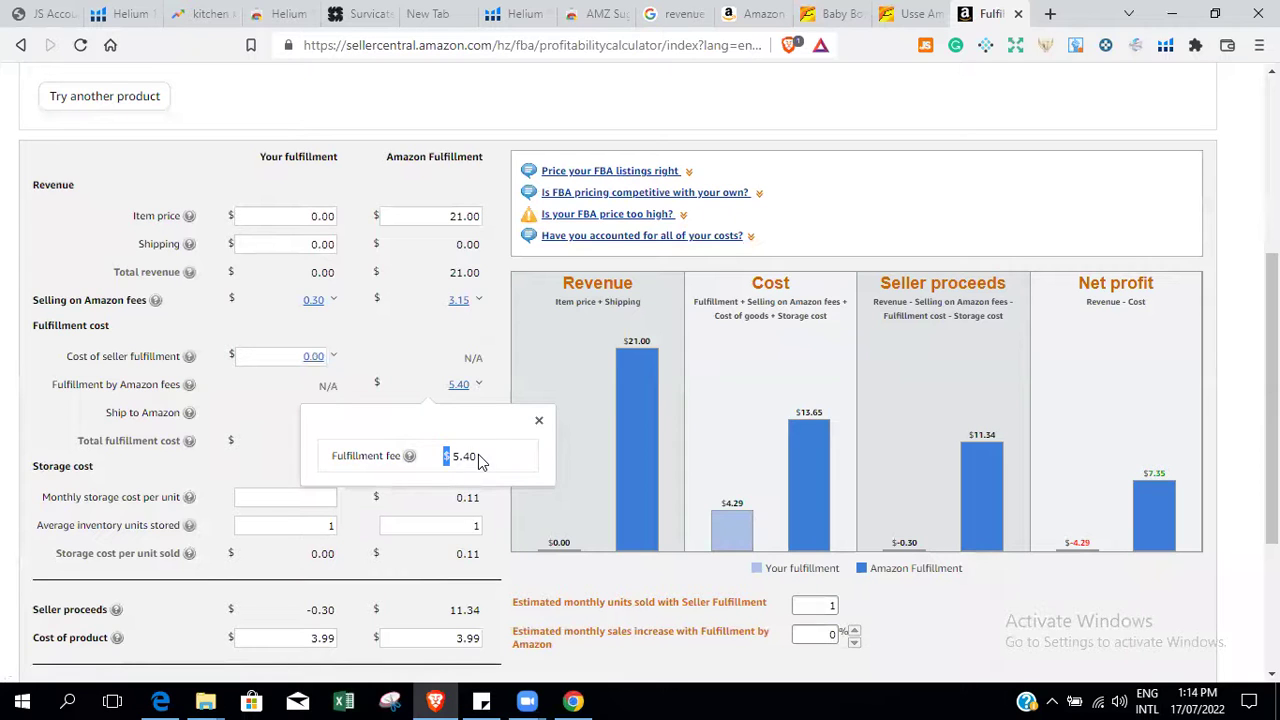
click(538, 420)
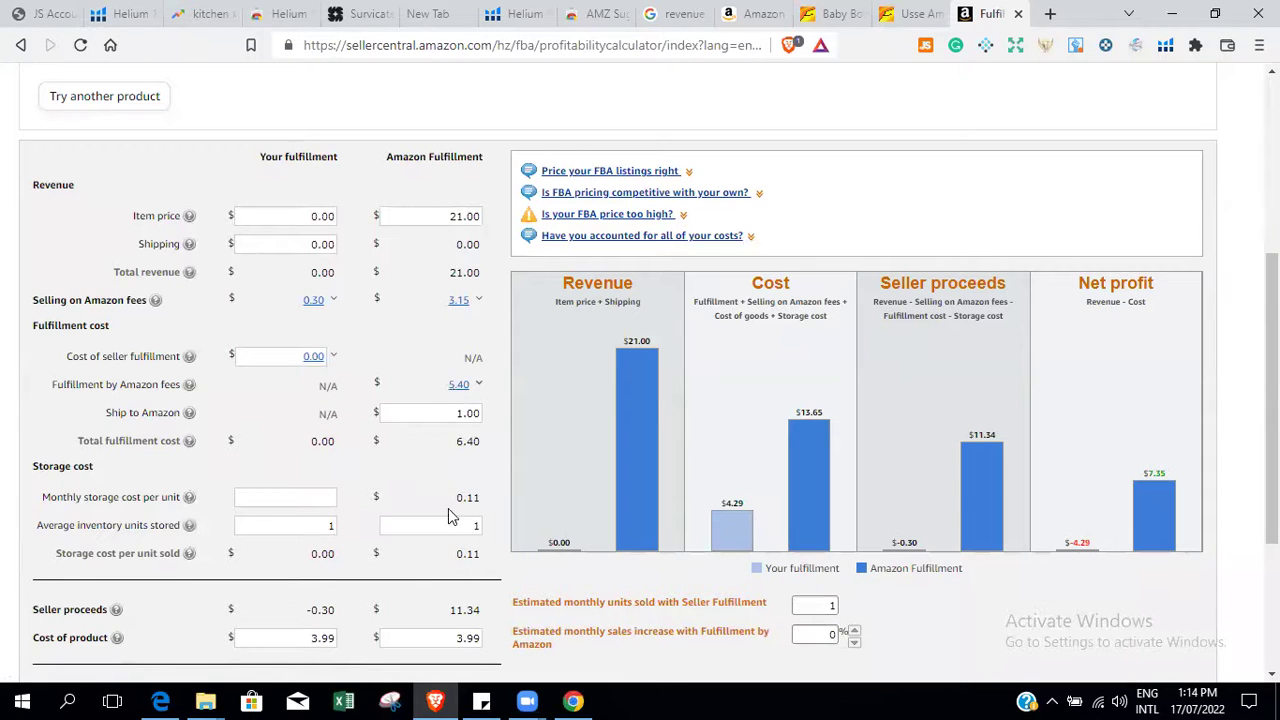
drag(458, 503, 476, 502)
drag(446, 612, 490, 618)
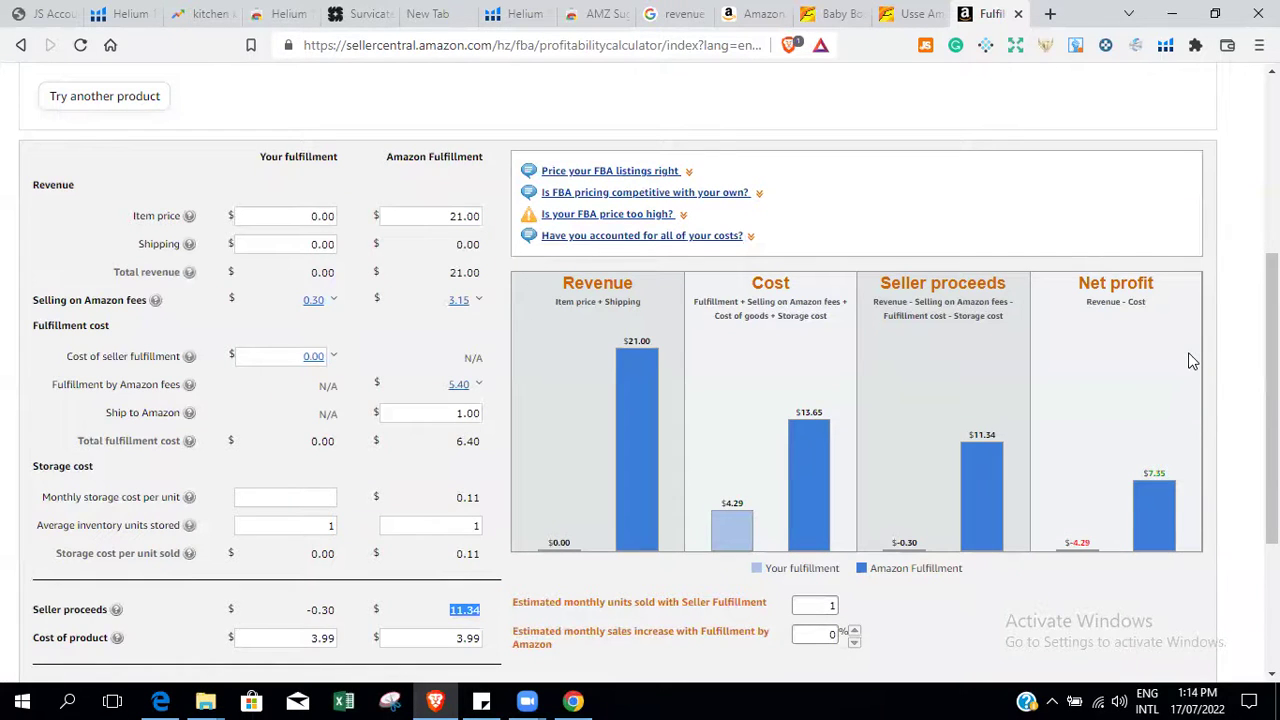
Review the Amazon Fulfillment net profit and net margin against the calculator's fee rows and the baby bottle product details.
scroll(1270, 400, down, 1)
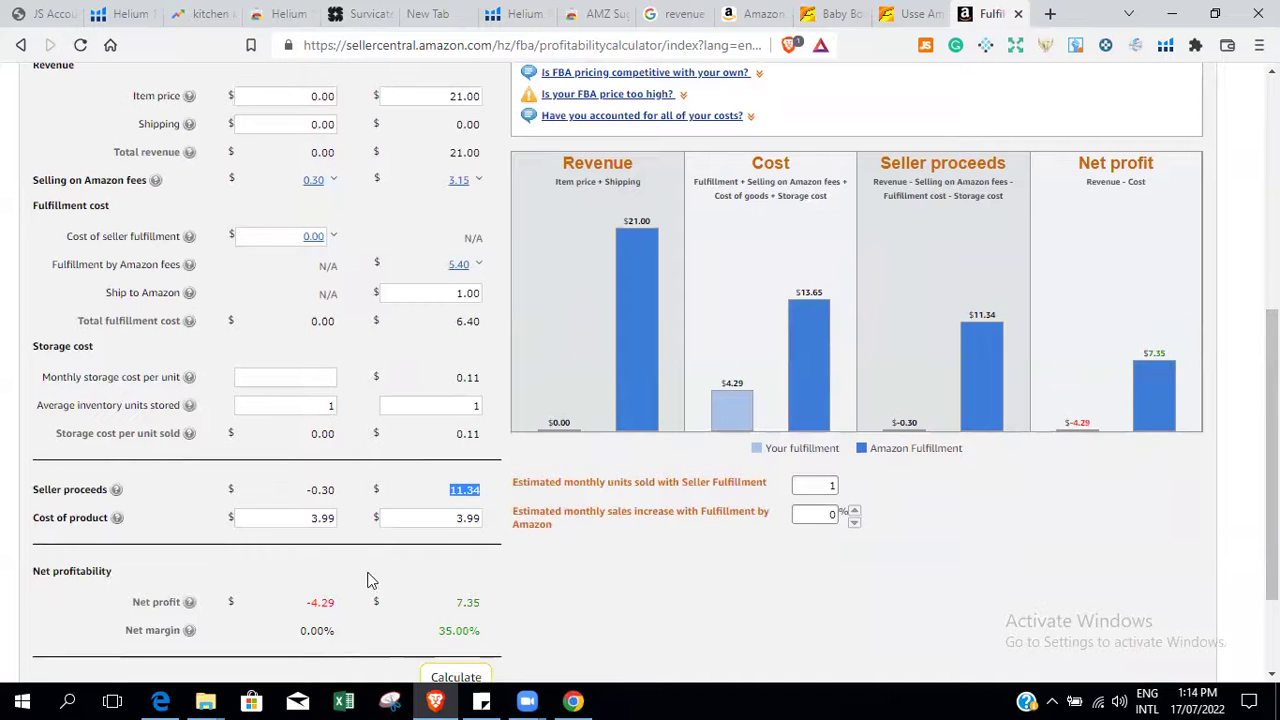
double_click(447, 635)
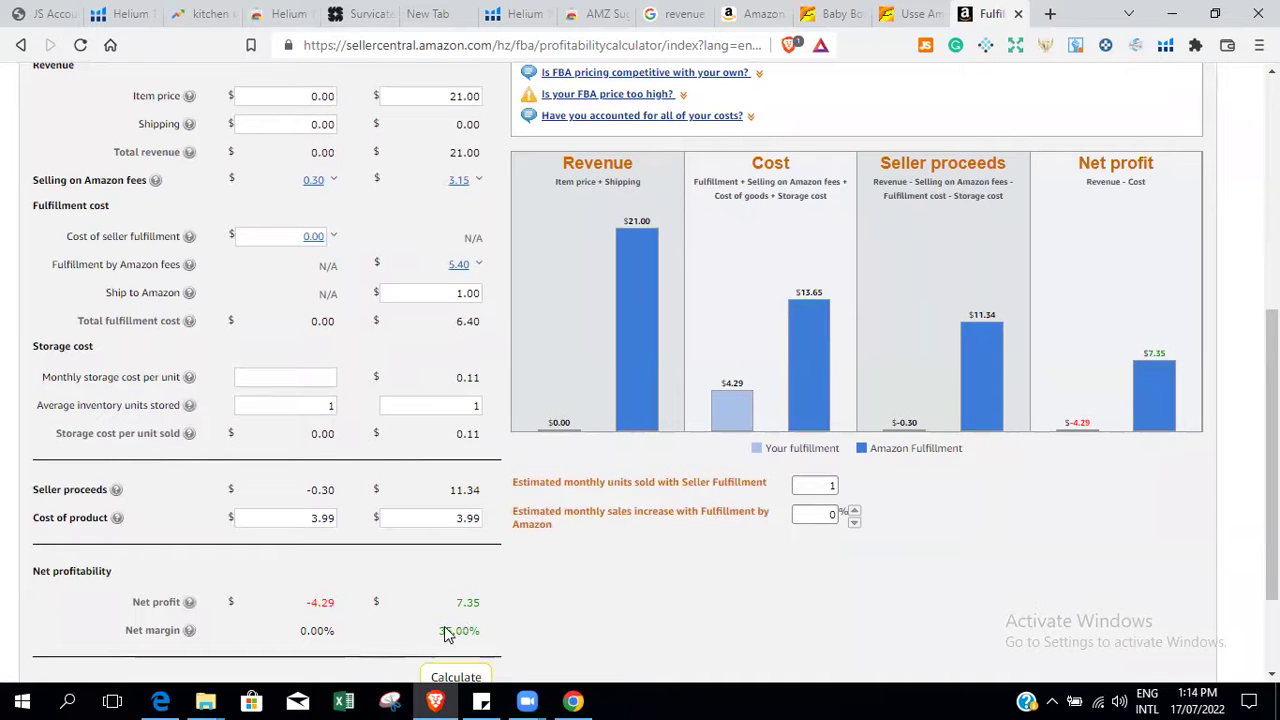
click(880, 592)
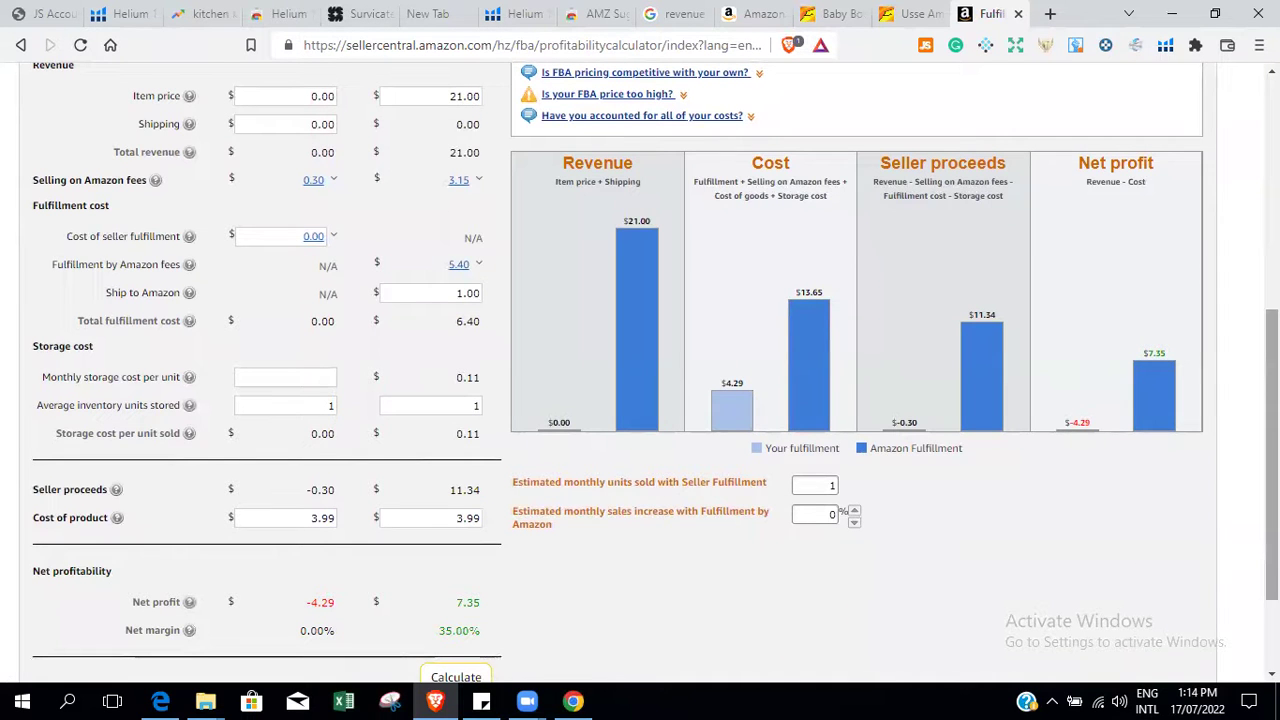
scroll(1270, 450, up, 5)
scroll(1270, 450, down, 2)
scroll(640, 400, down, 3)
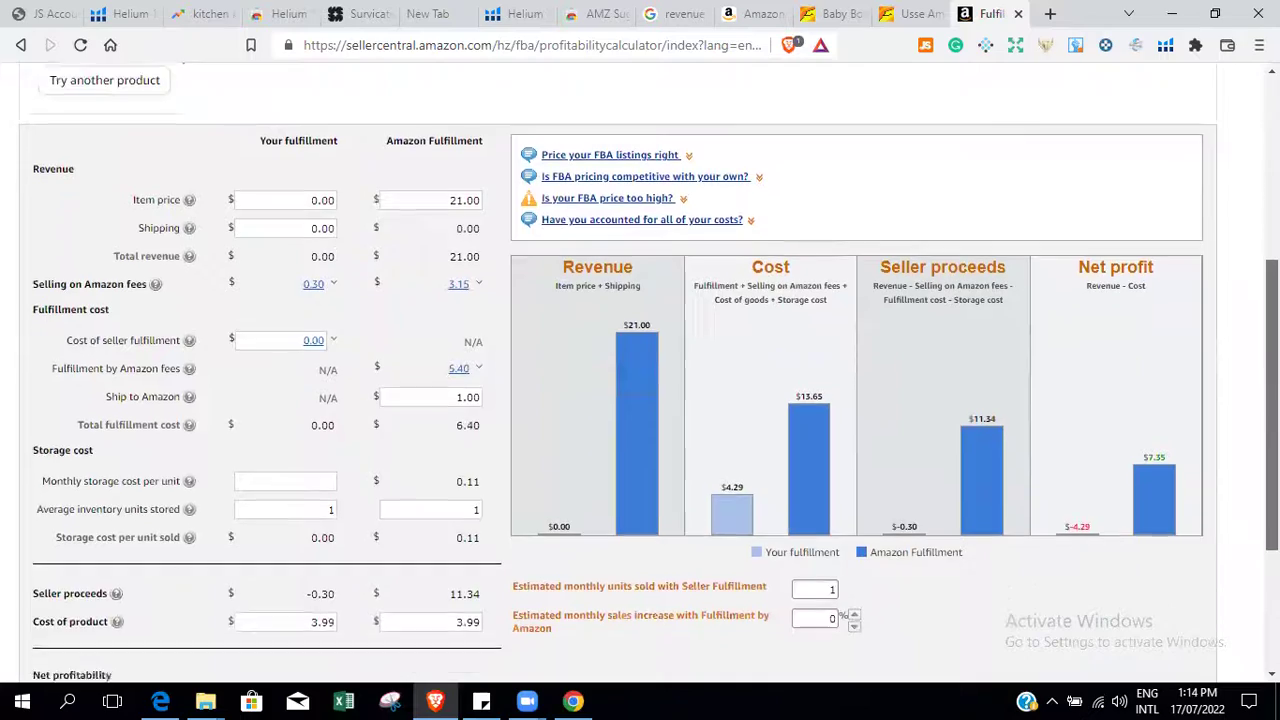
scroll(640, 400, down, 2)
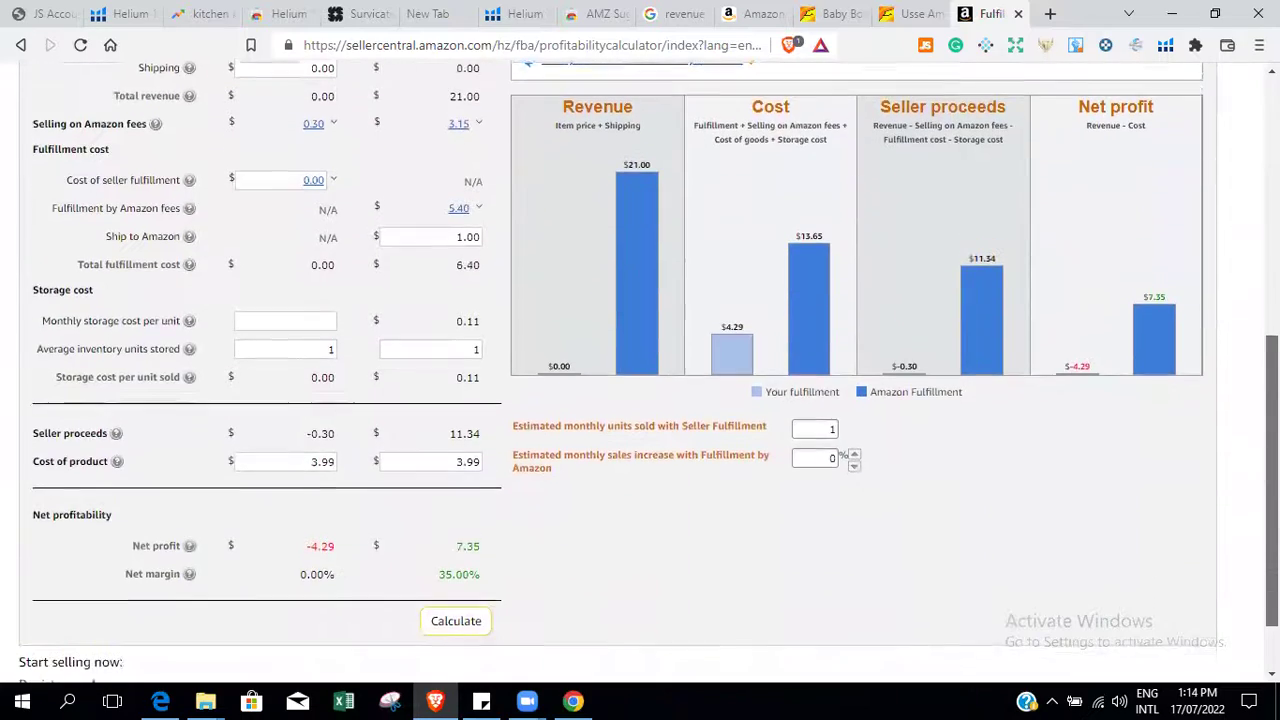
scroll(640, 400, up, 5)
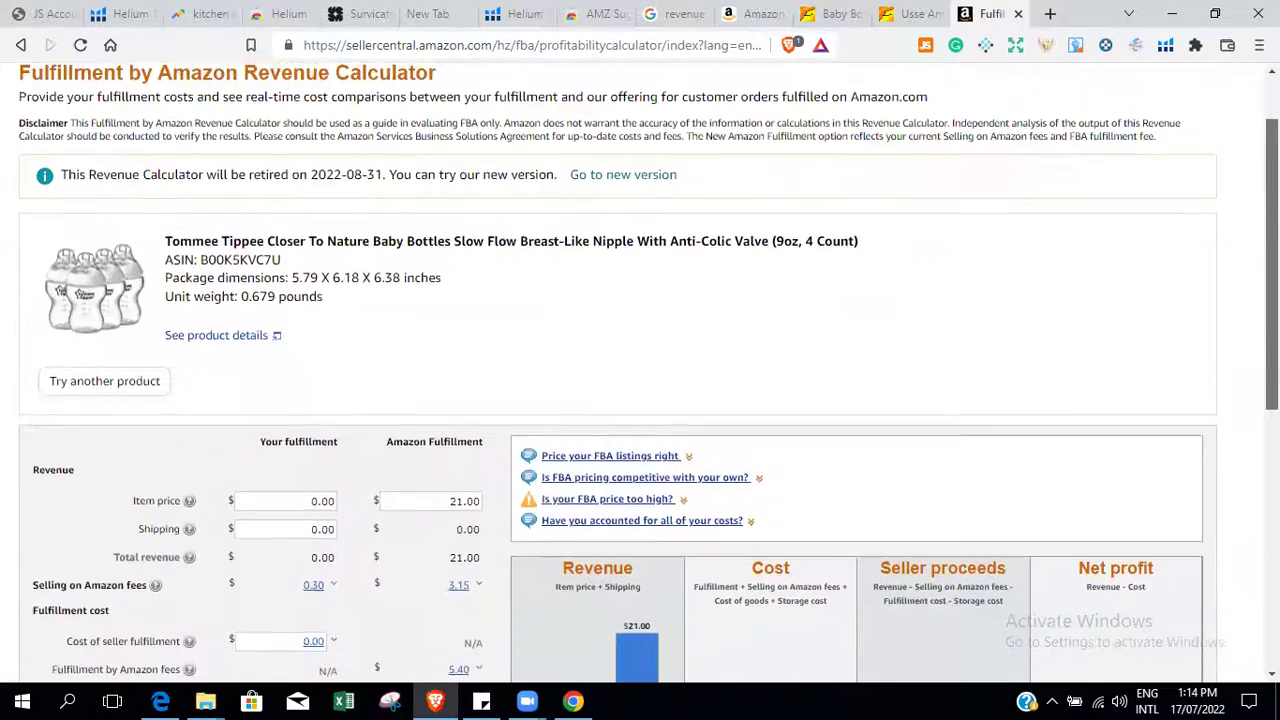
scroll(640, 400, down, 4)
scroll(753, 221, up, 3)
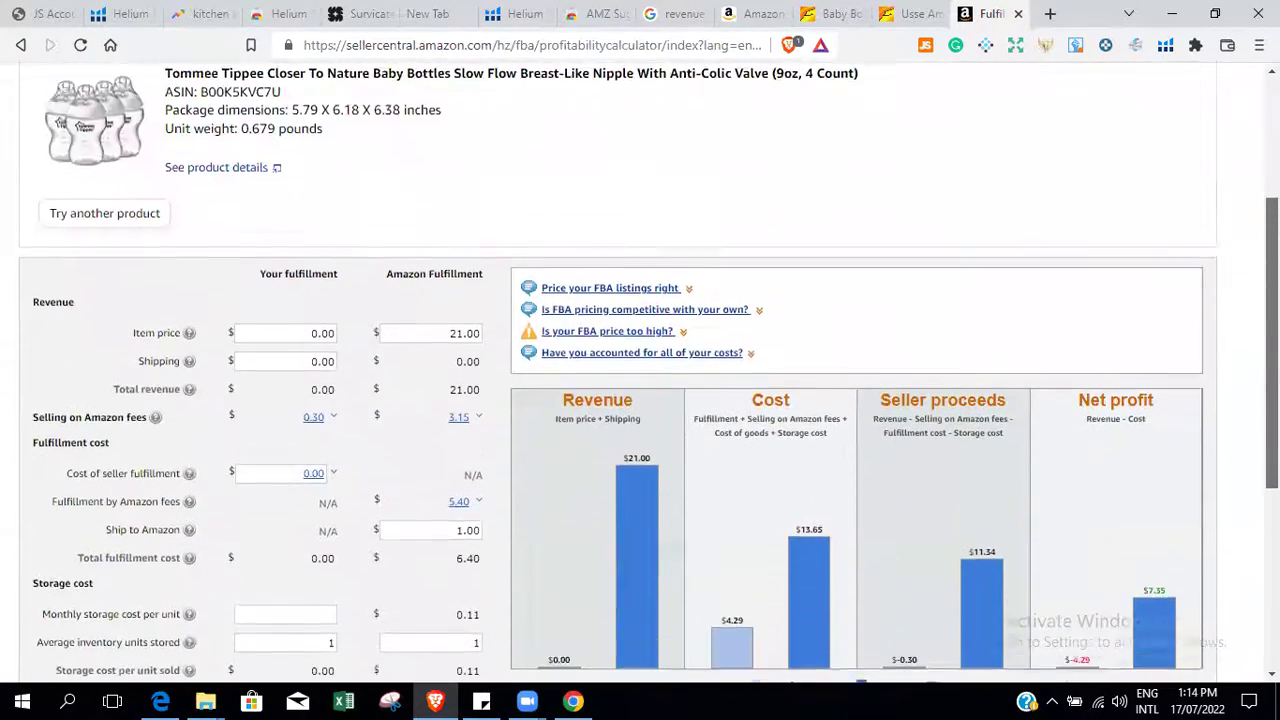
Check the Helium 10 extension's options and two factor success score setting, and return to the revenue calculator.
click(752, 22)
click(515, 14)
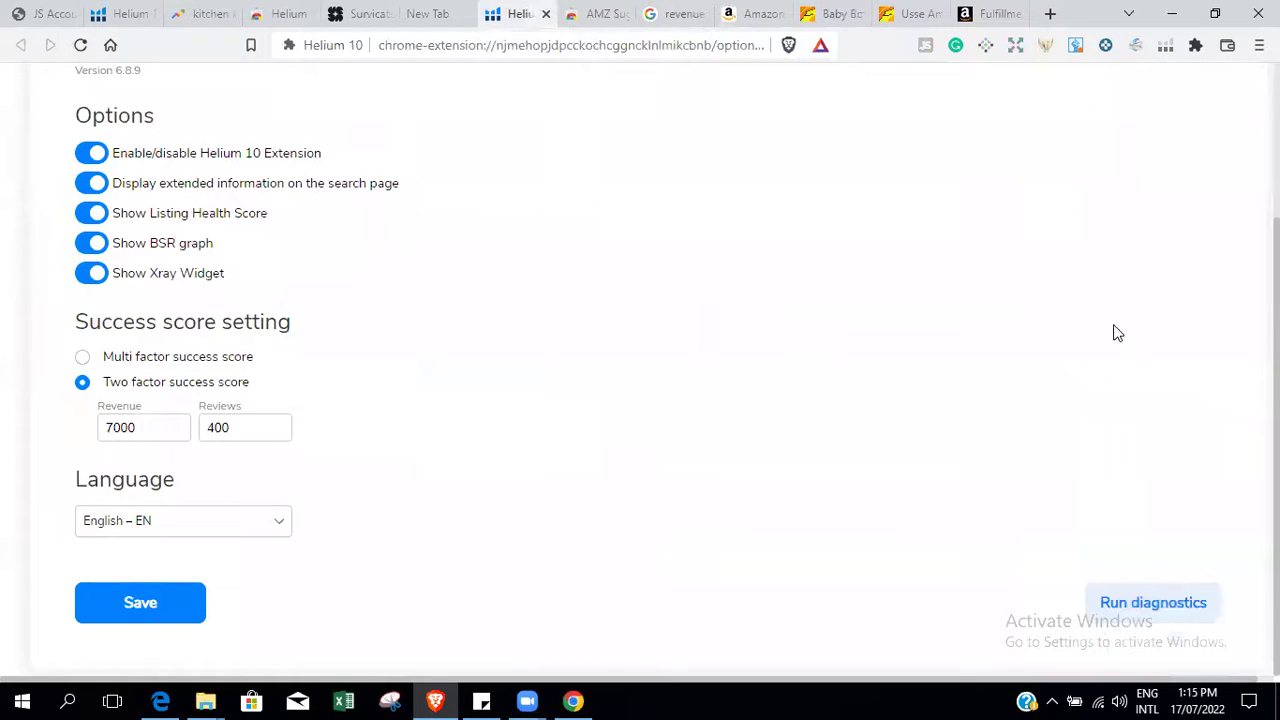
scroll(1114, 331, up, 3)
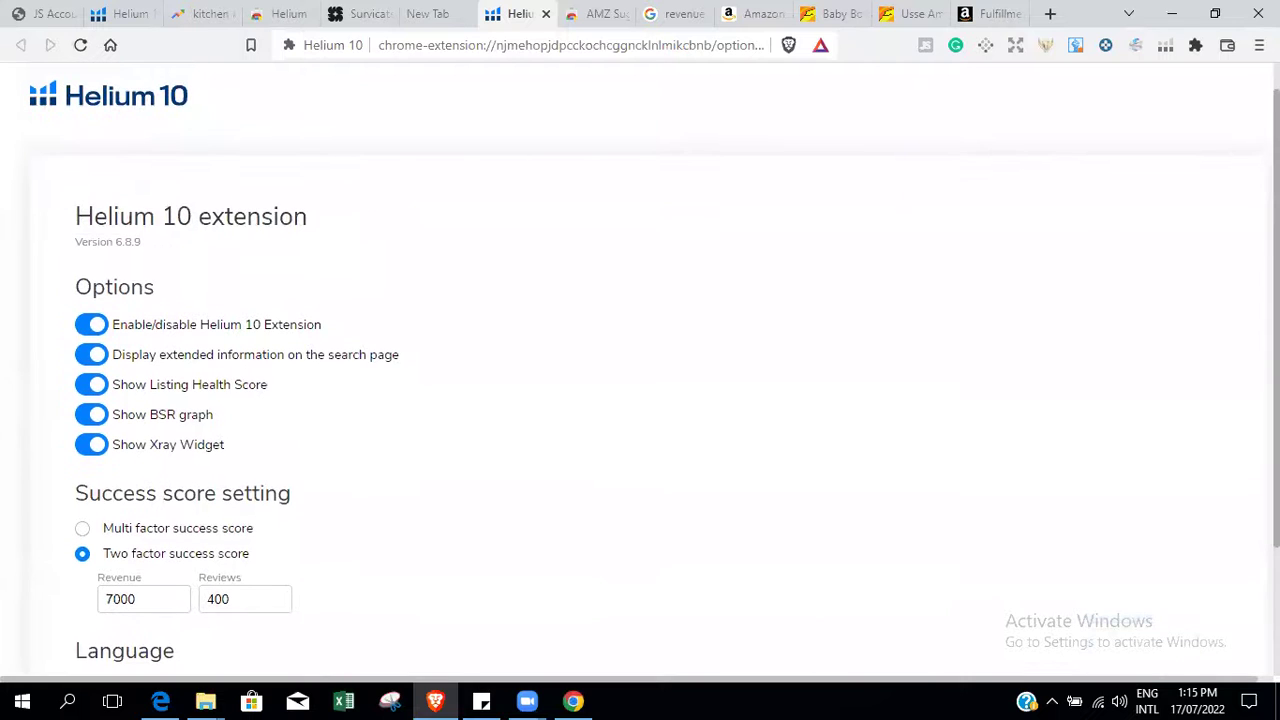
scroll(655, 376, up, 1)
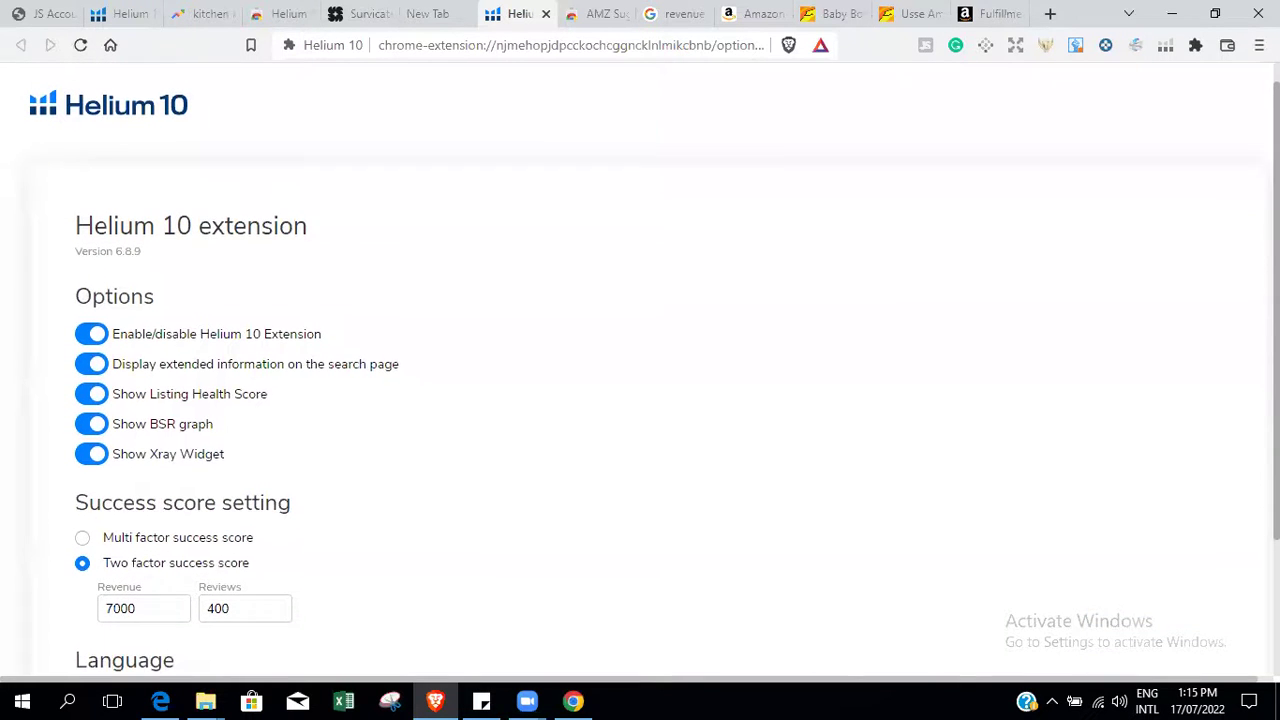
click(996, 13)
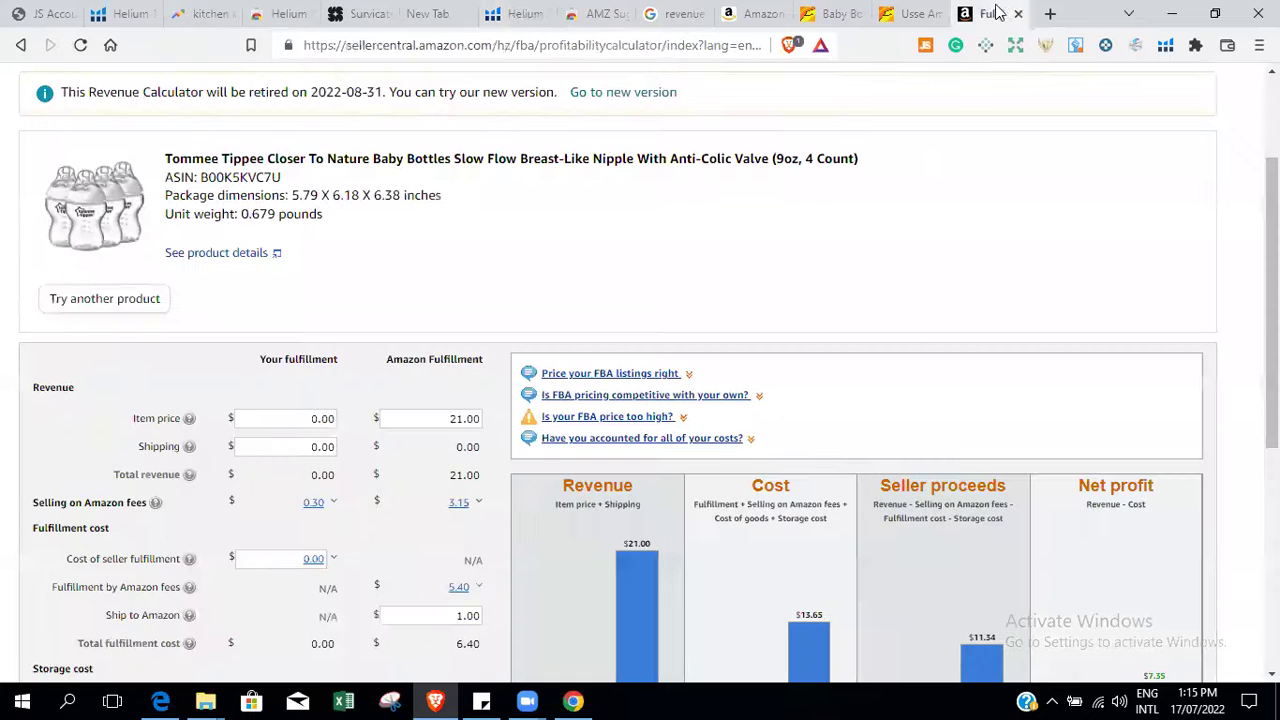
Look over the Tommee Tippee Amazon listing and Alibaba baby bottle results, and return to the calculator's revenue and cost figures.
click(757, 10)
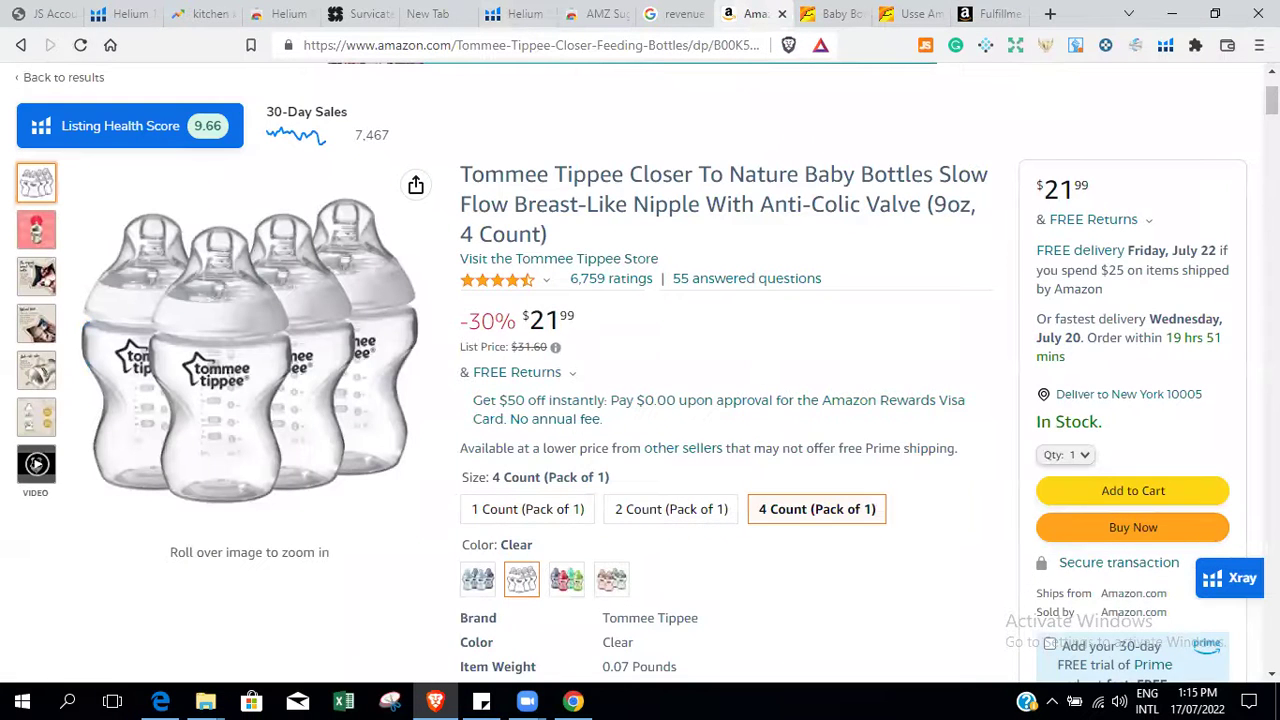
click(832, 11)
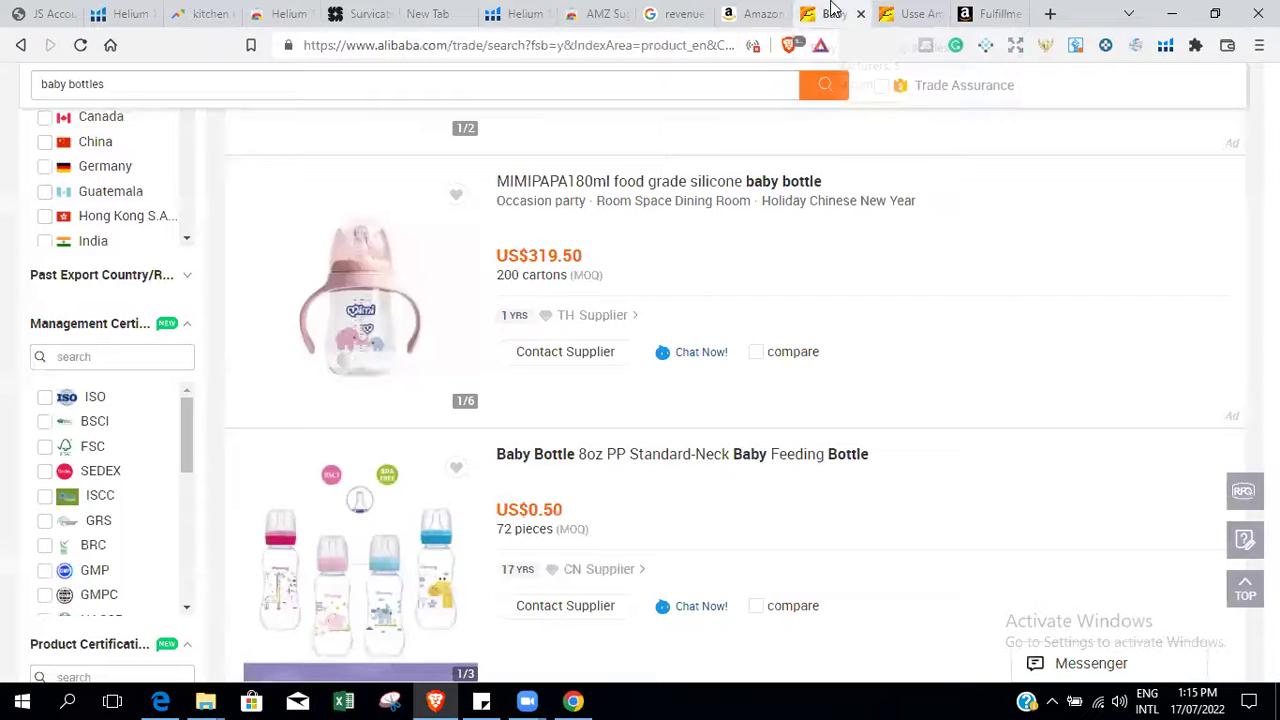
click(985, 12)
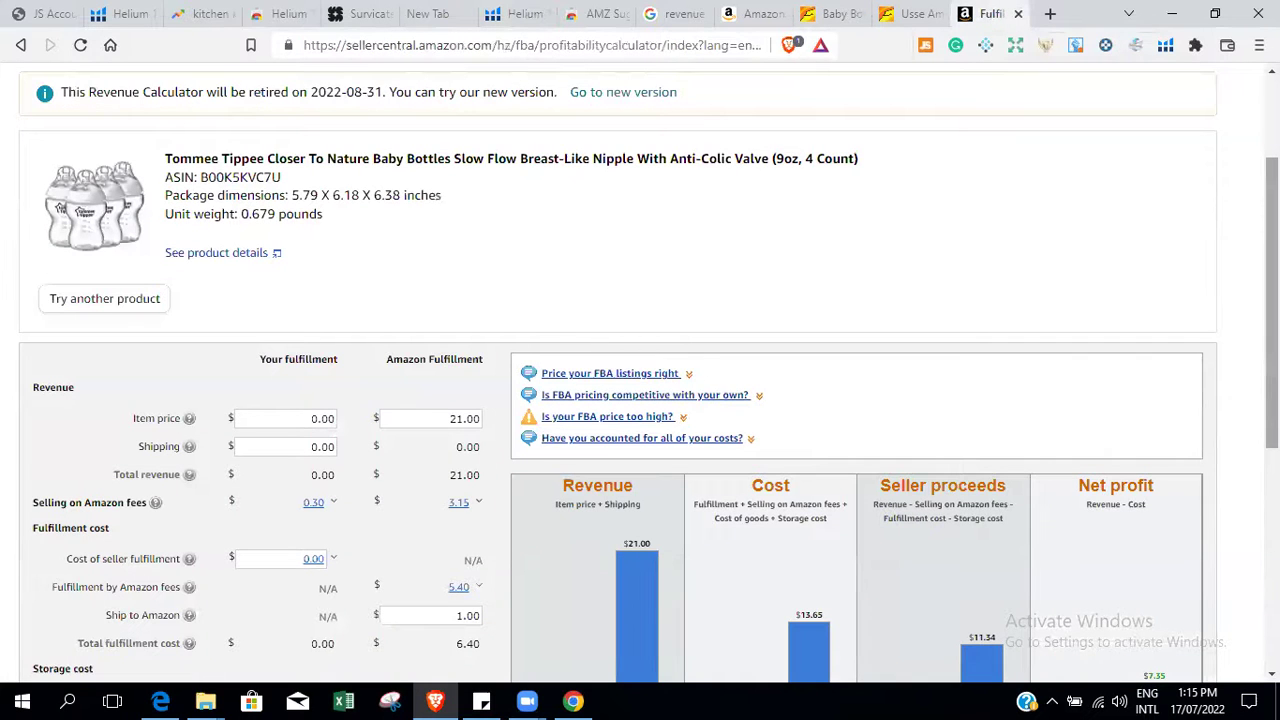
scroll(1149, 245, up, 3)
scroll(640, 370, down, 3)
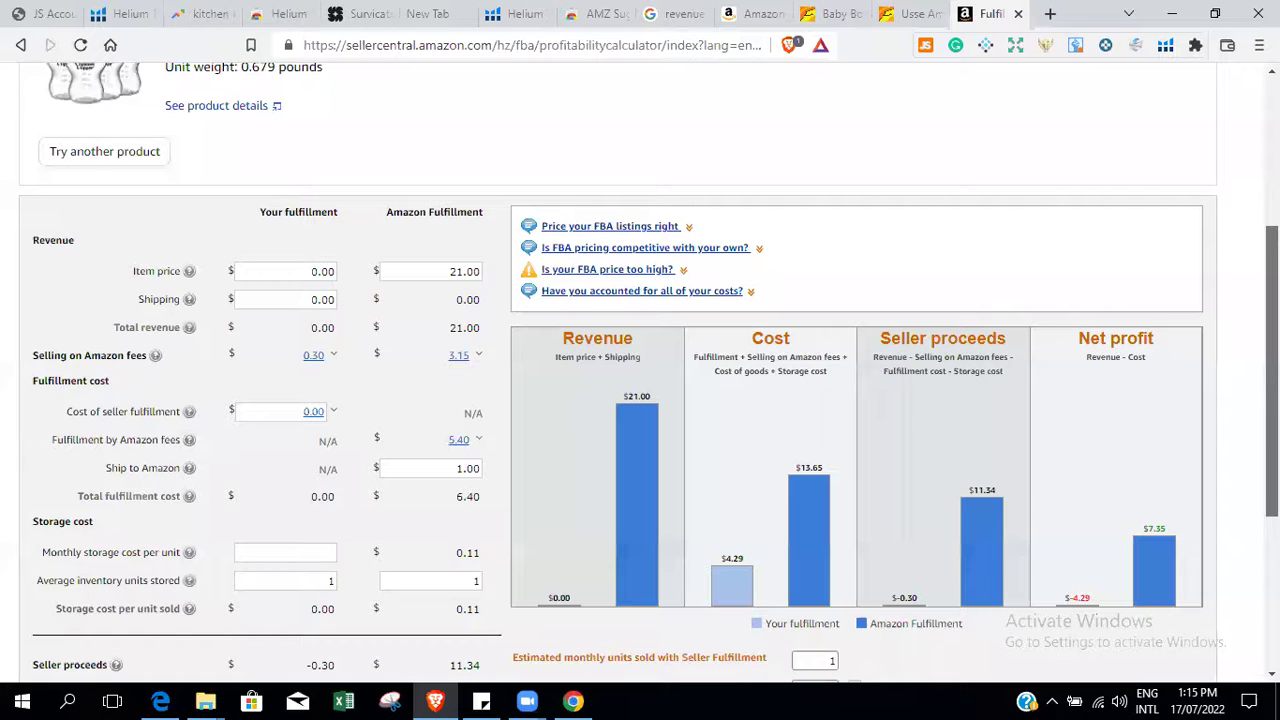
scroll(640, 400, down, 1)
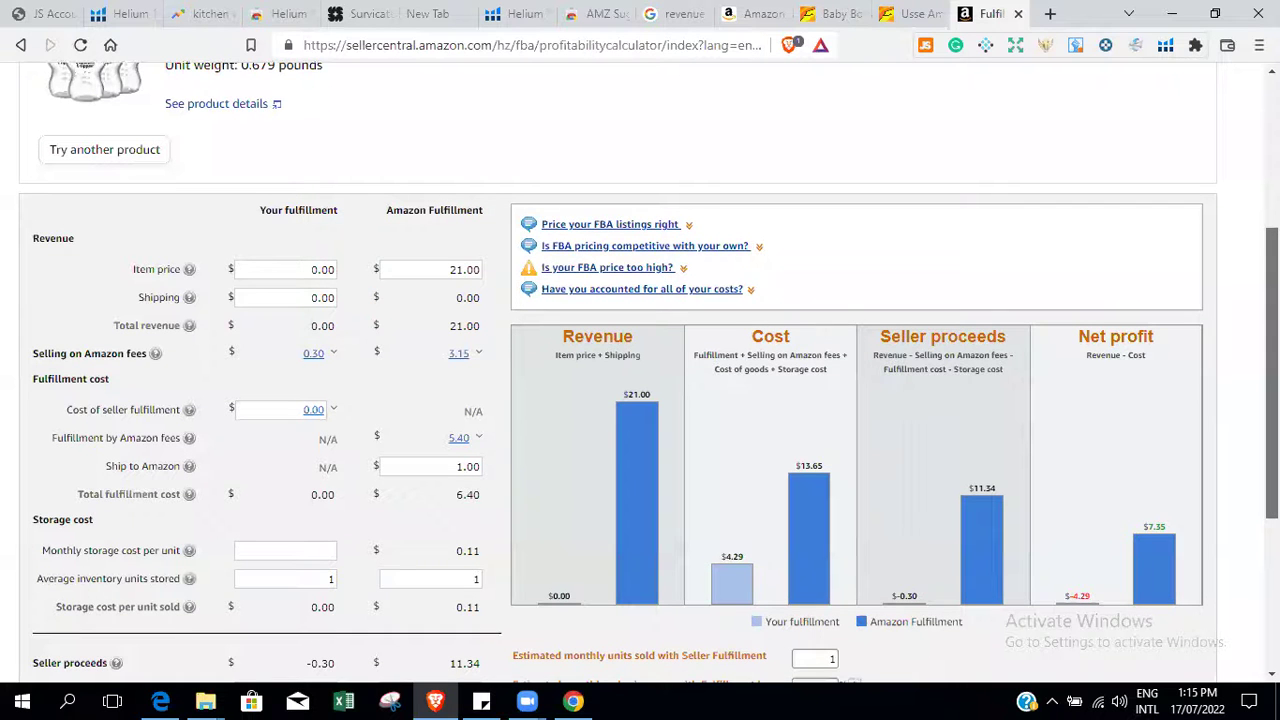
scroll(675, 605, down, 1)
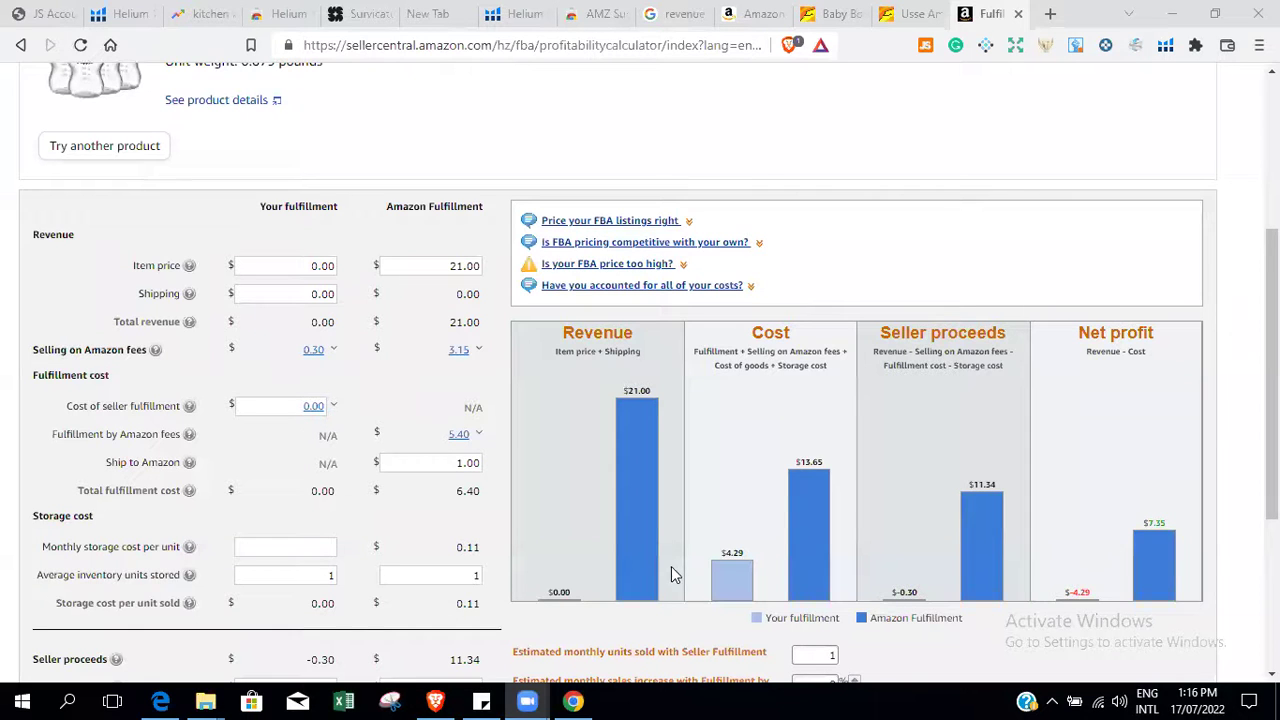
Open the Black Box product research tool from the Helium 10 members dashboard.
click(512, 12)
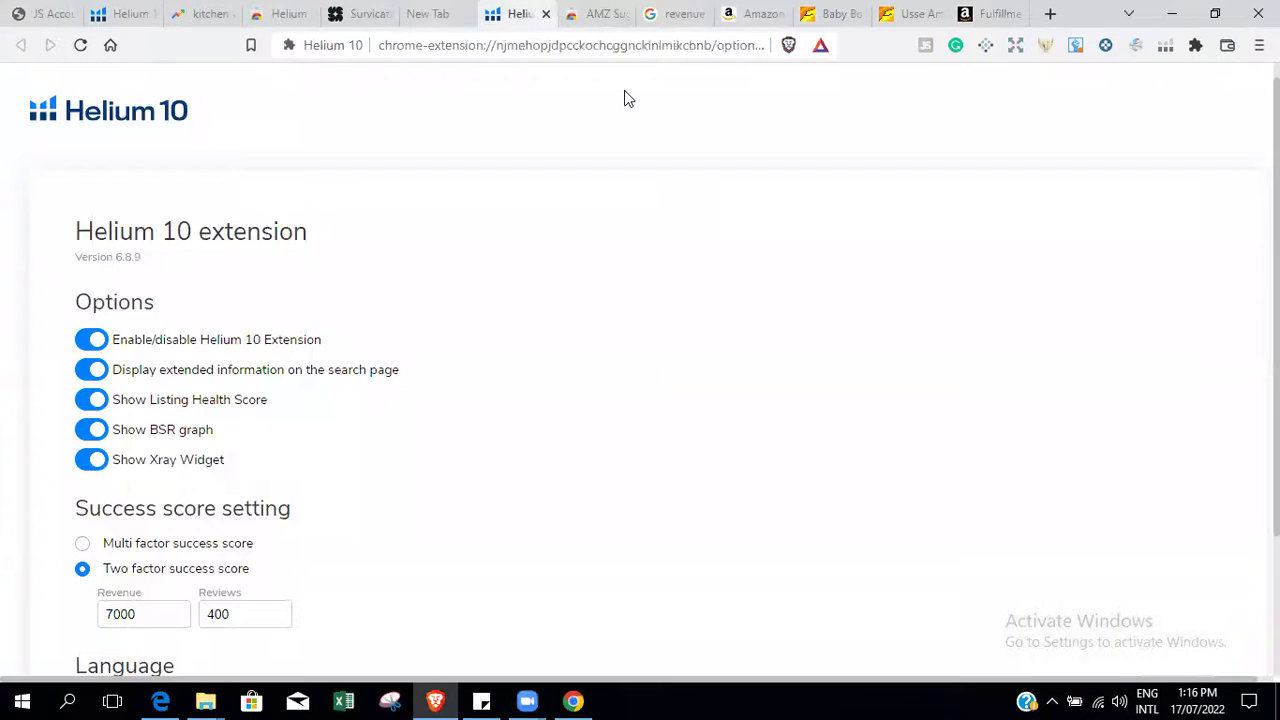
click(125, 13)
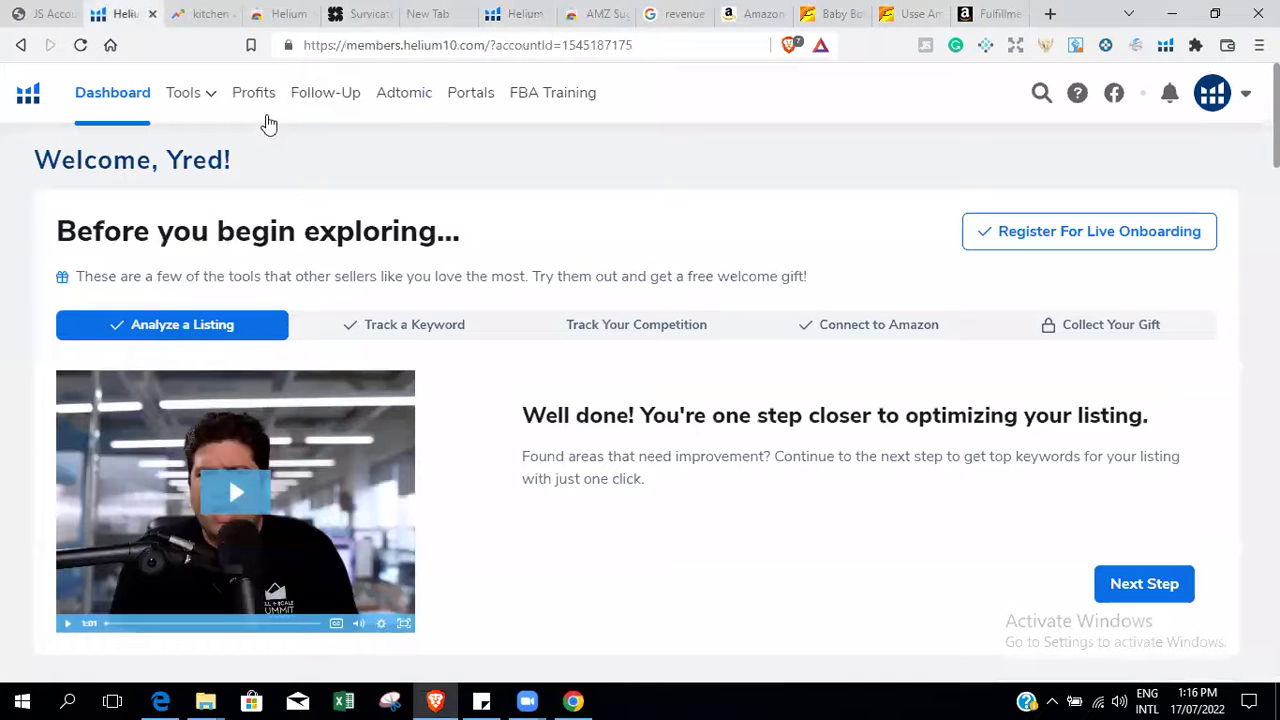
click(194, 101)
click(497, 217)
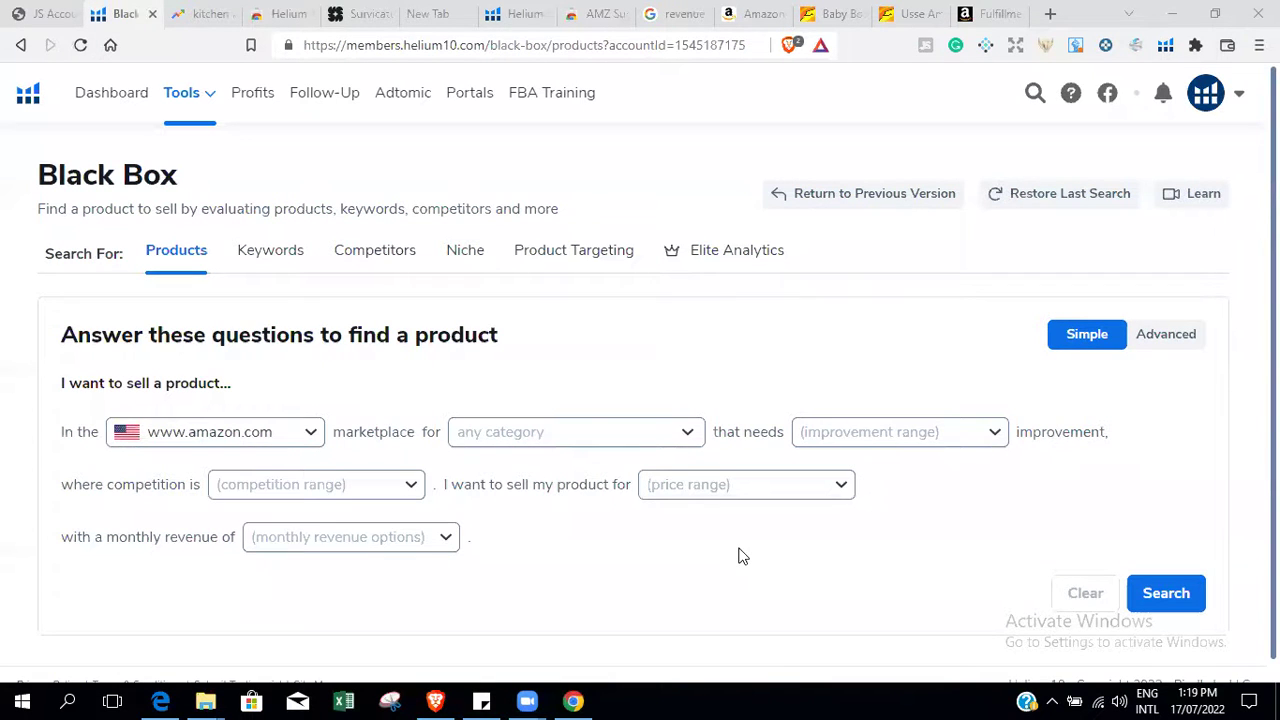
Look through the Helium 10 tools list, covering product research, keyword research, listing optimization, analytics and operations.
click(181, 100)
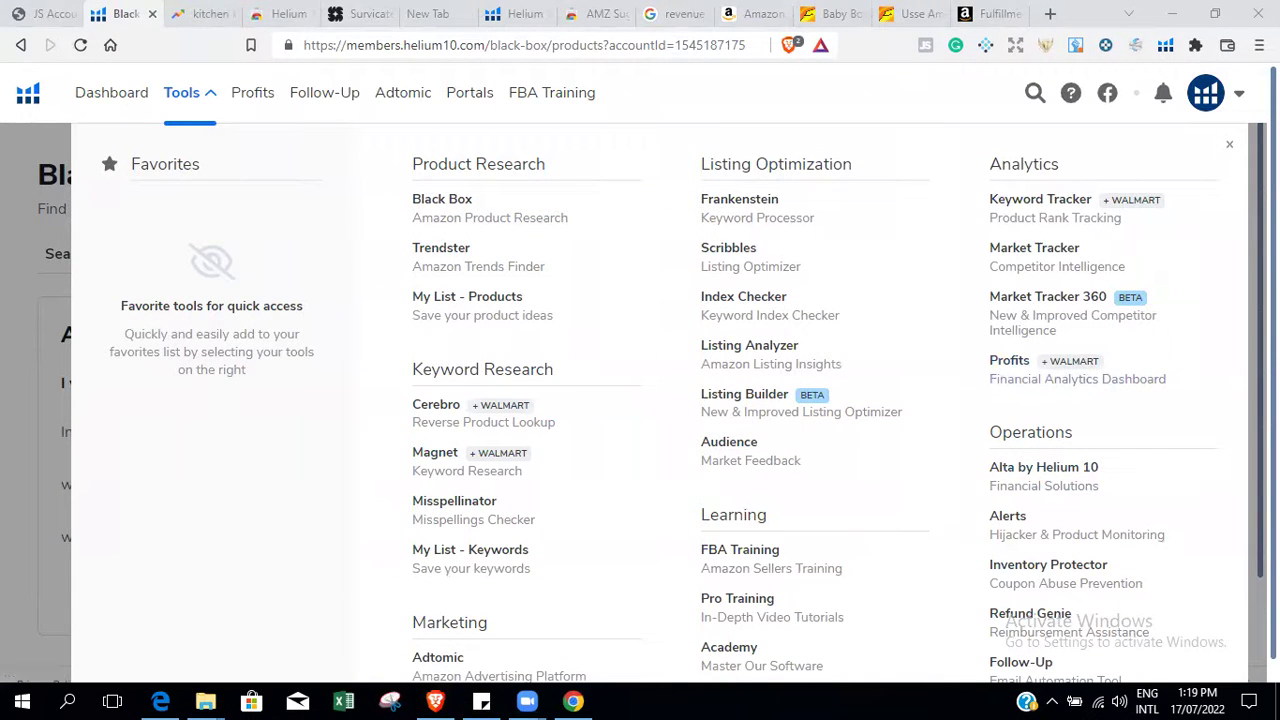
key(ctrl+a)
click(1163, 418)
key(ctrl+a)
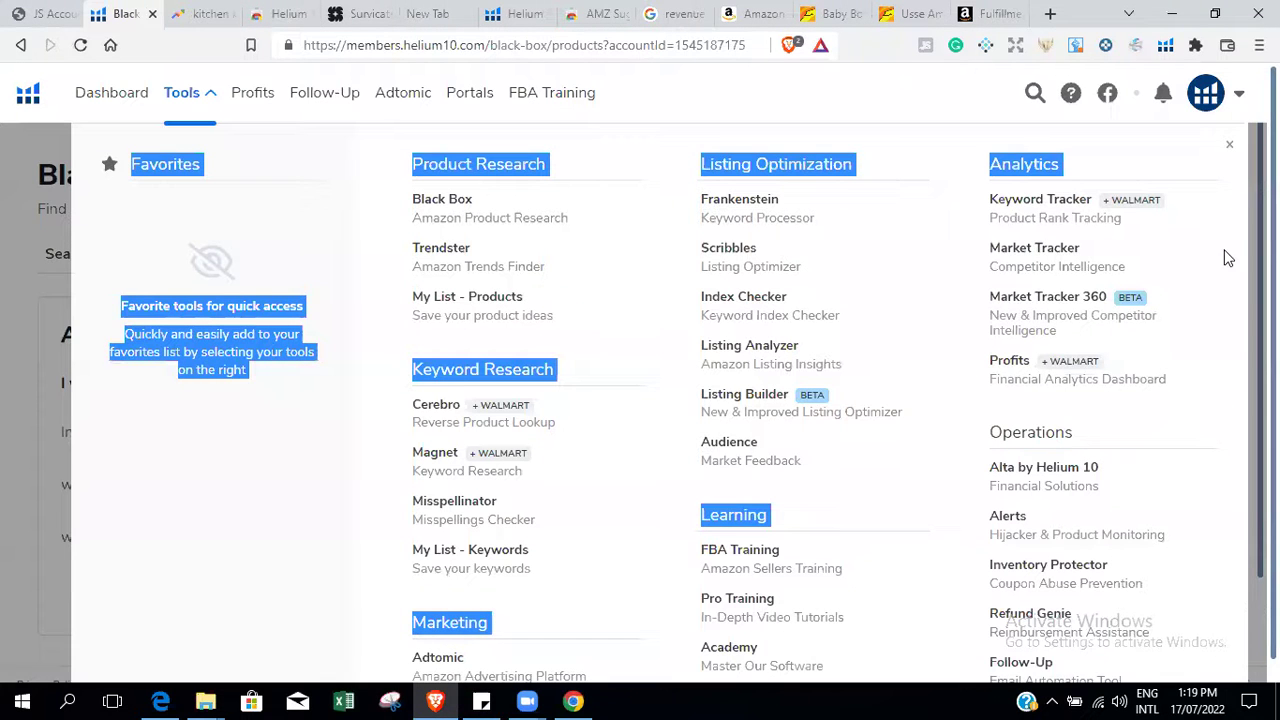
click(805, 528)
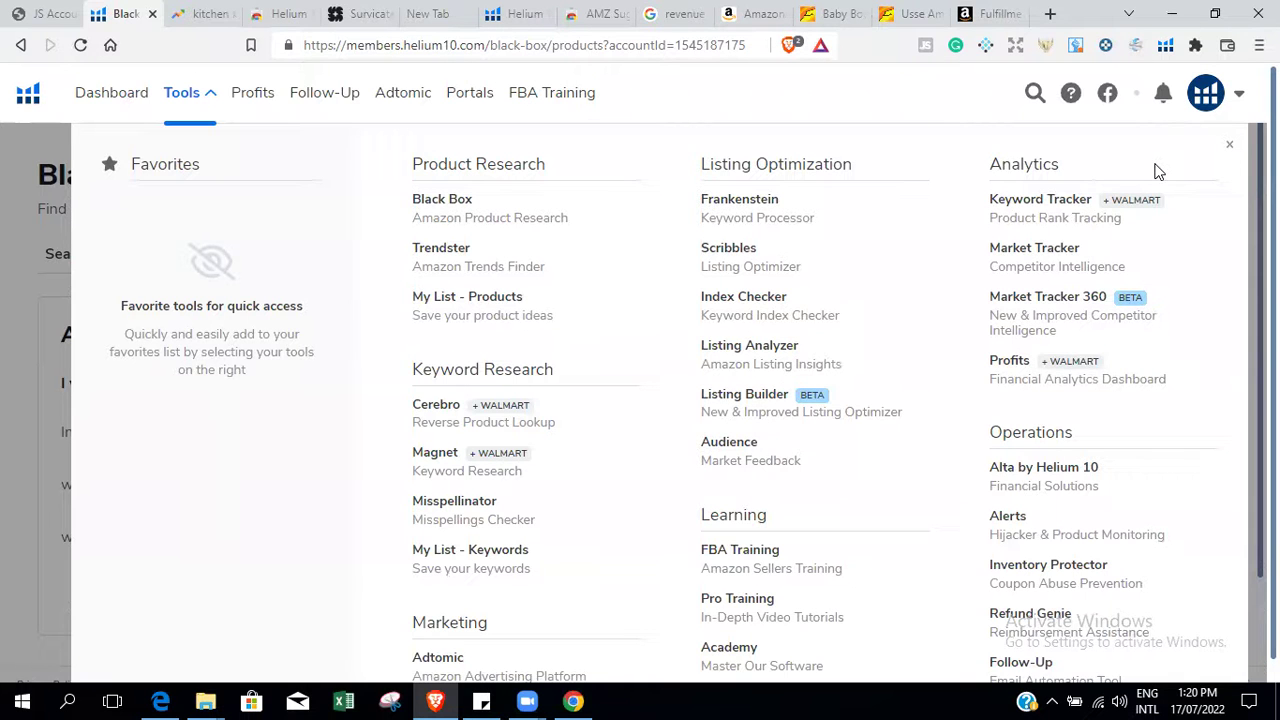
click(198, 103)
click(193, 103)
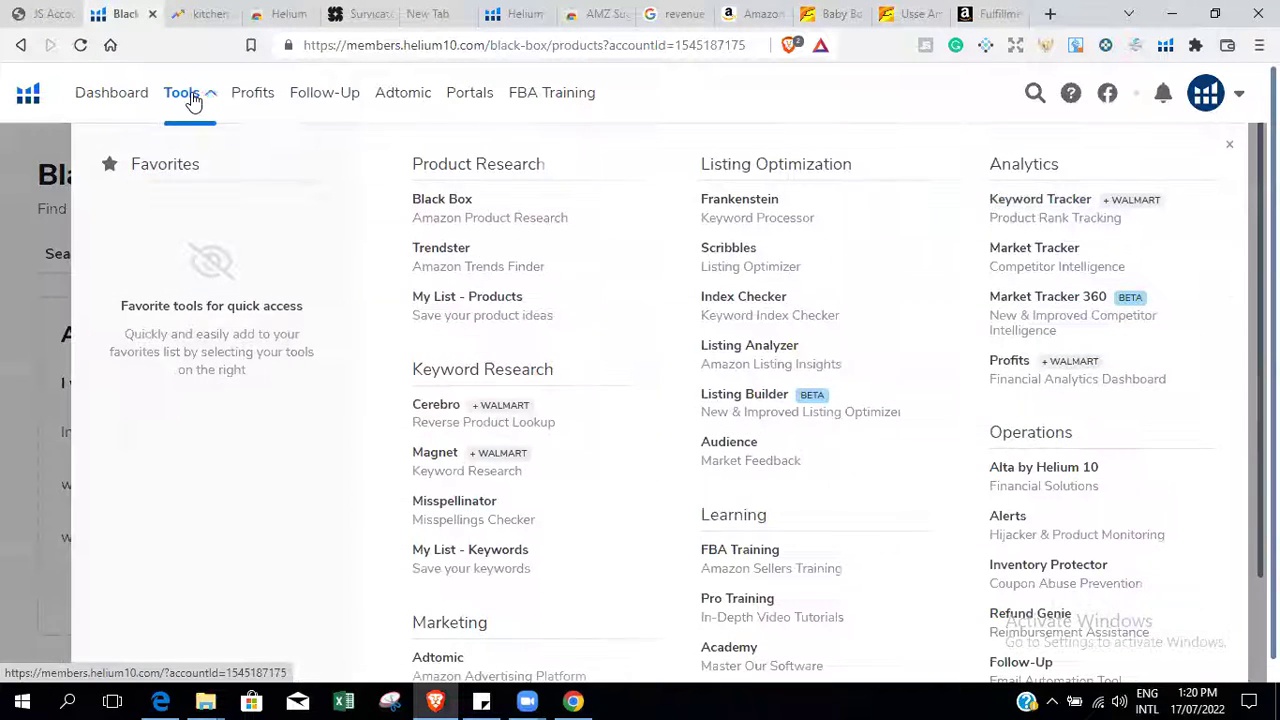
Reopen Black Box, switch it to the previous version and expand the advanced filters.
click(483, 210)
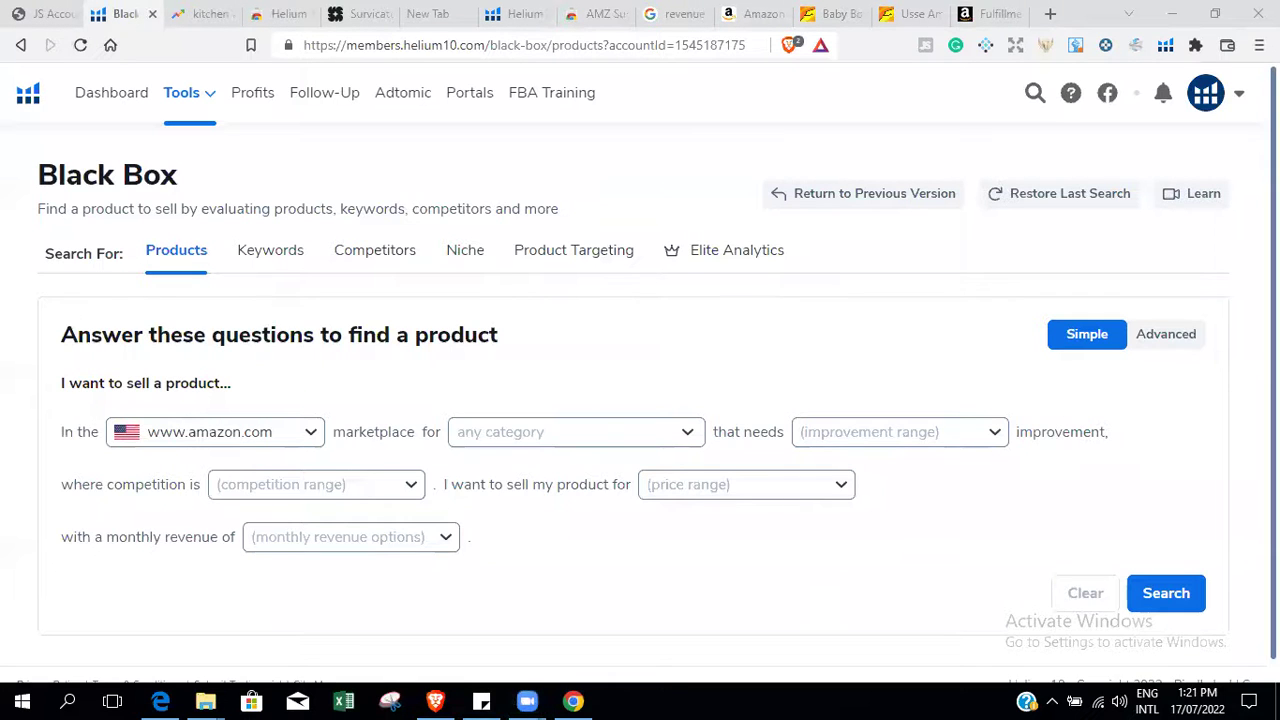
click(851, 179)
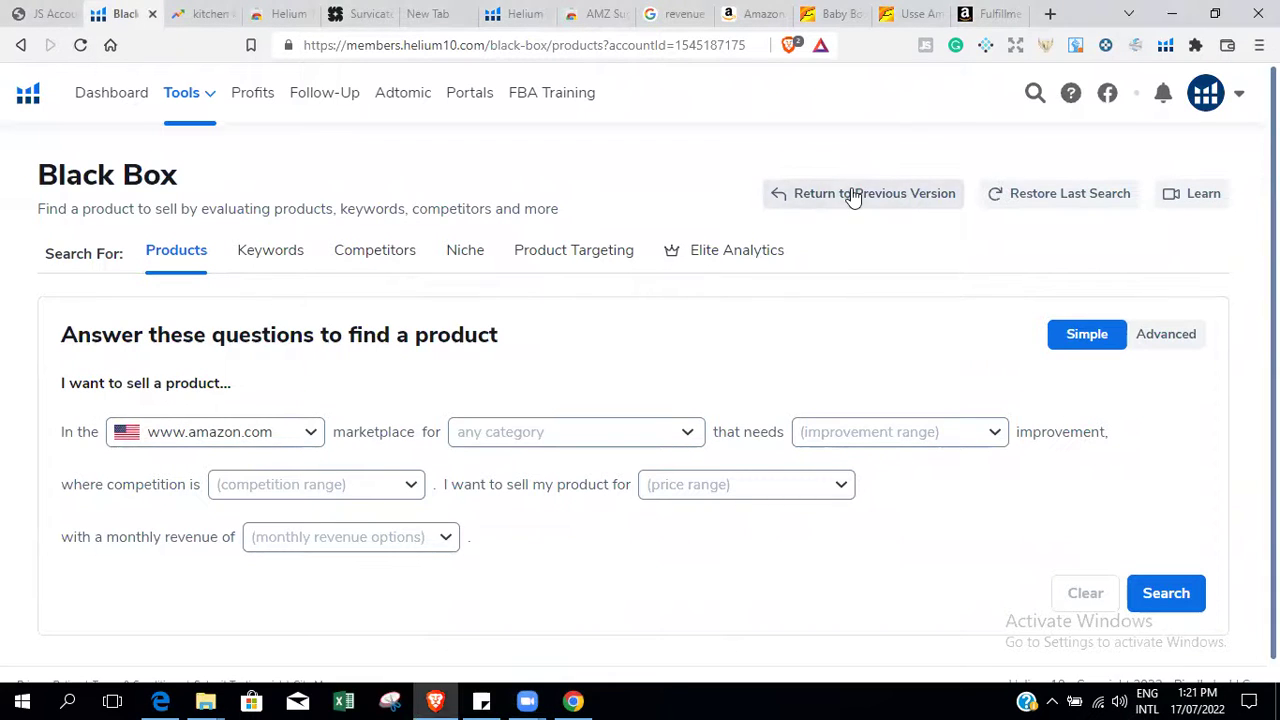
click(853, 195)
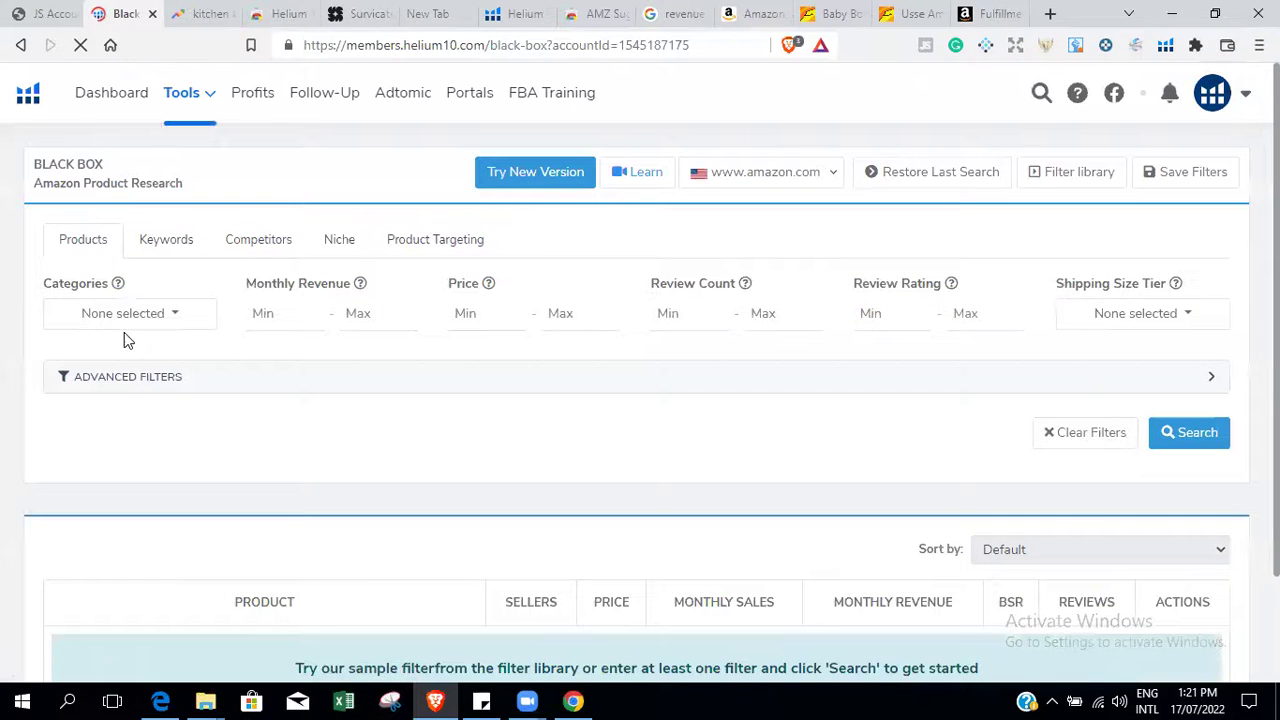
click(129, 383)
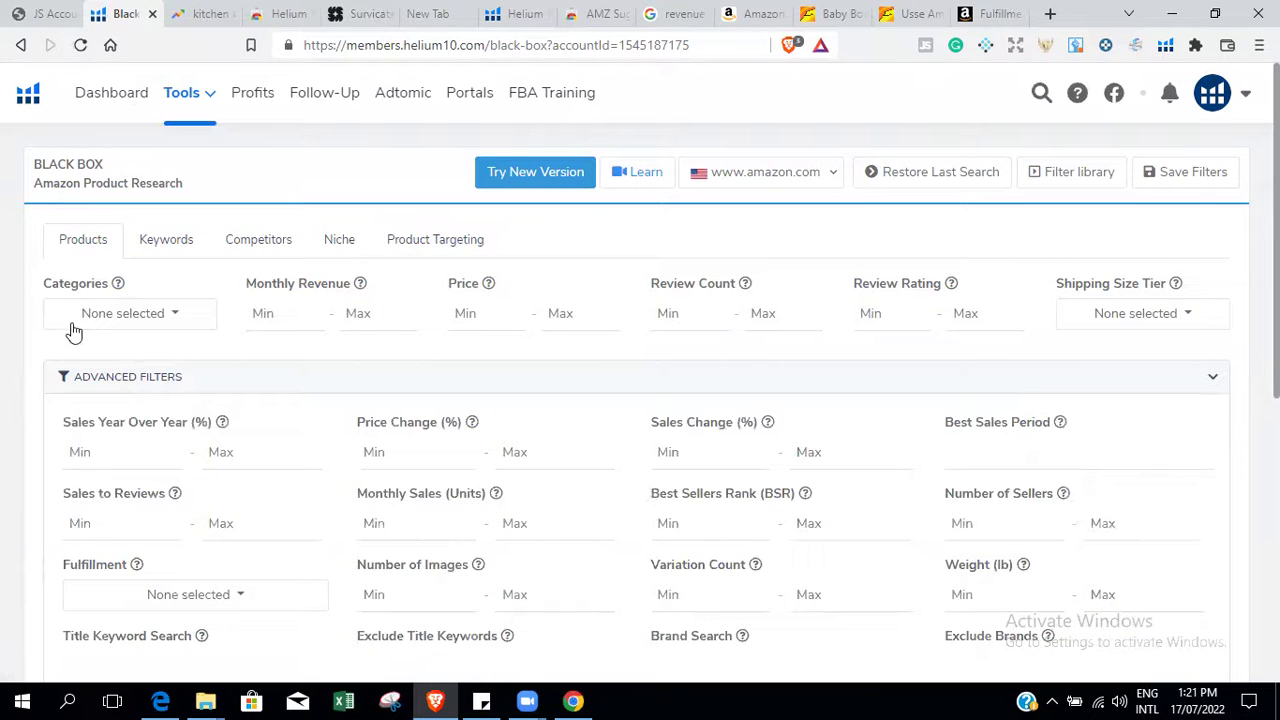
Inspect the available Categories and Shipping Size Tier options in the product filters without selecting any.
click(158, 315)
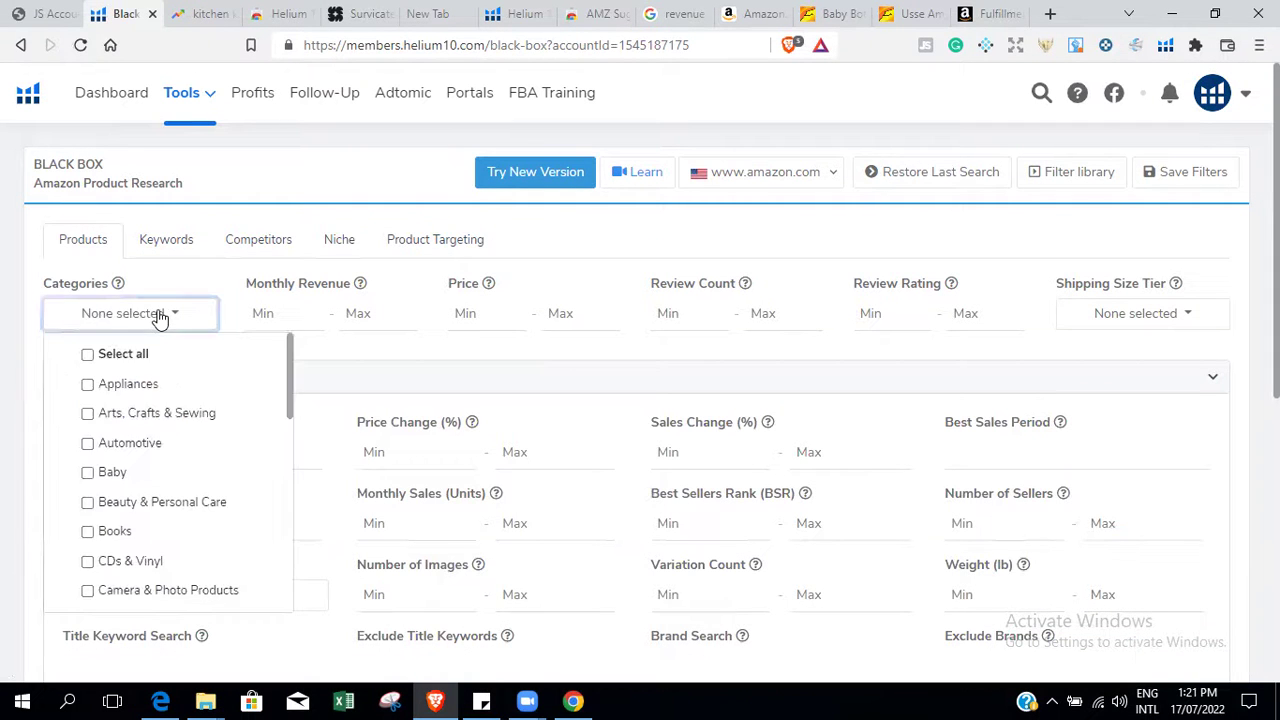
click(346, 351)
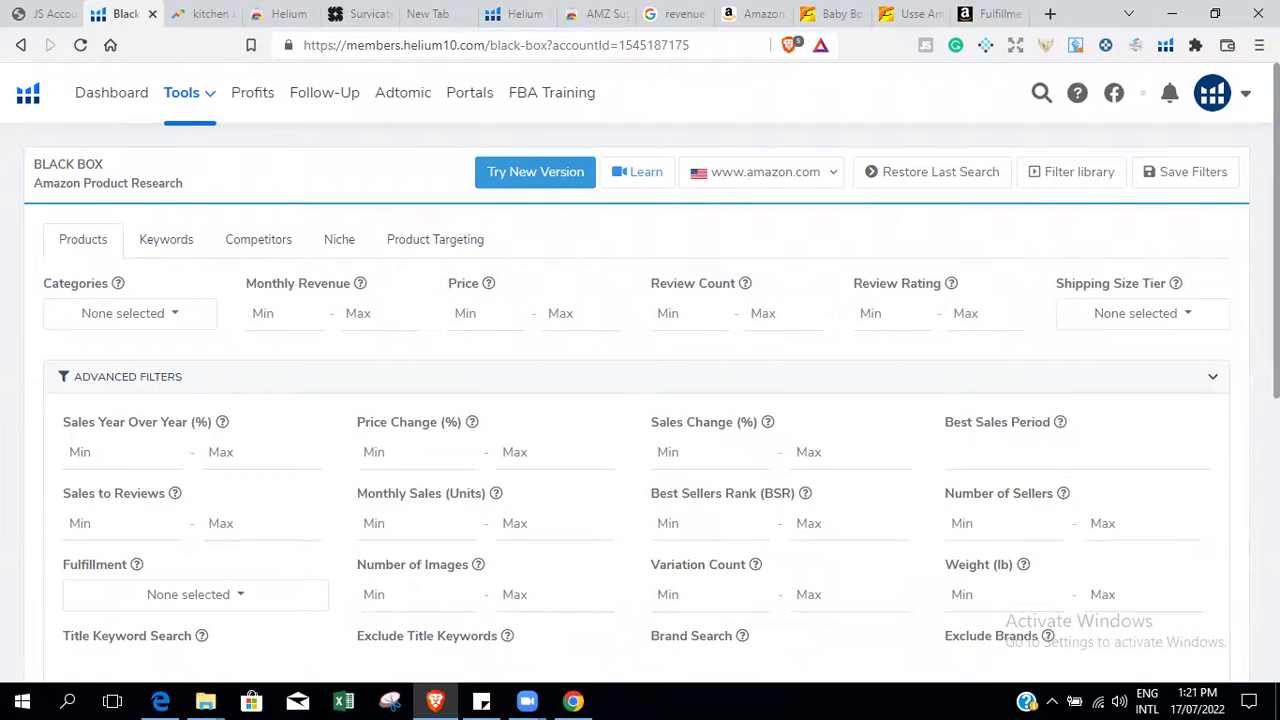
scroll(1110, 245, down, 1)
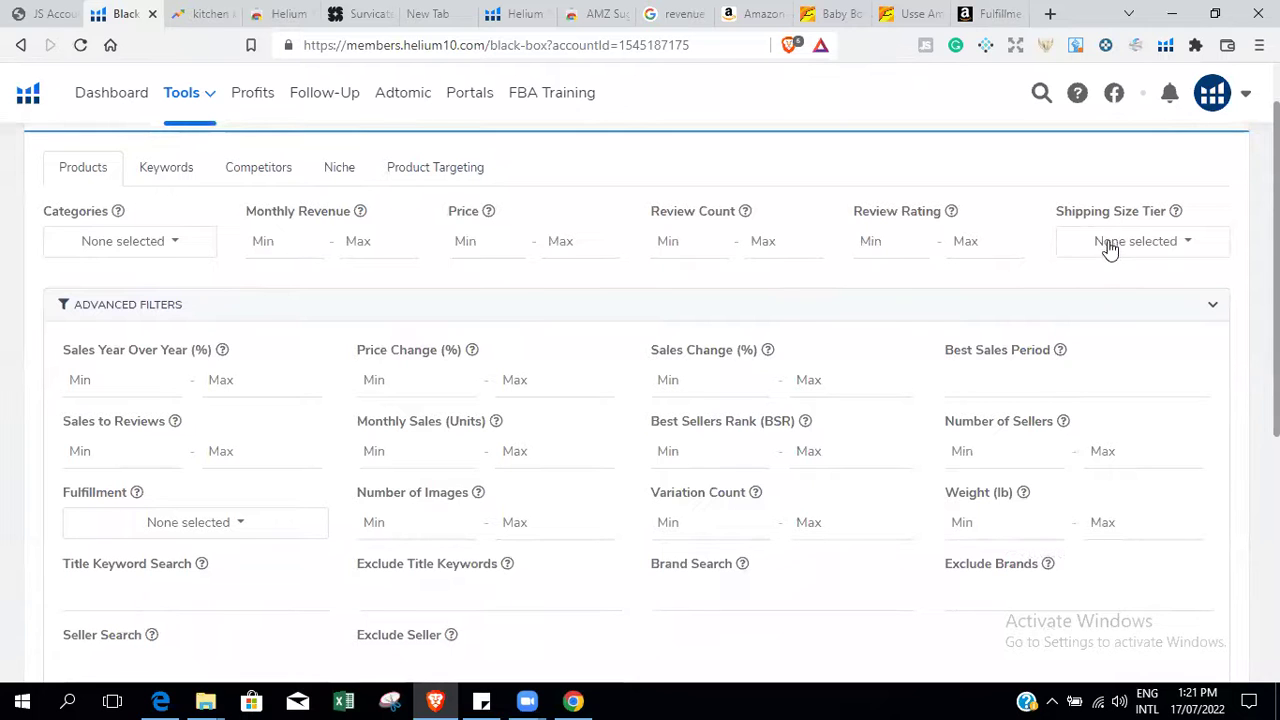
click(1110, 245)
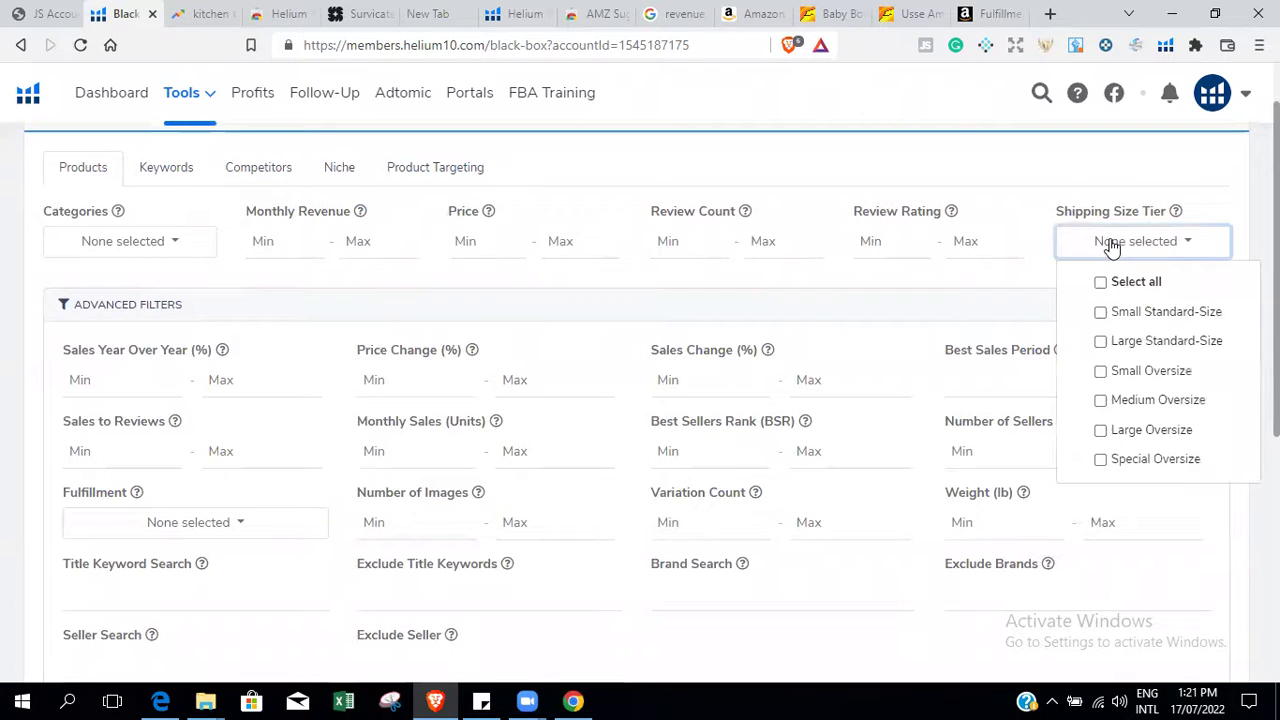
click(988, 276)
Examine the full set of Black Box product filters, from monthly revenue and price to the advanced sales, weight and seller filters.
scroll(640, 400, down, 2)
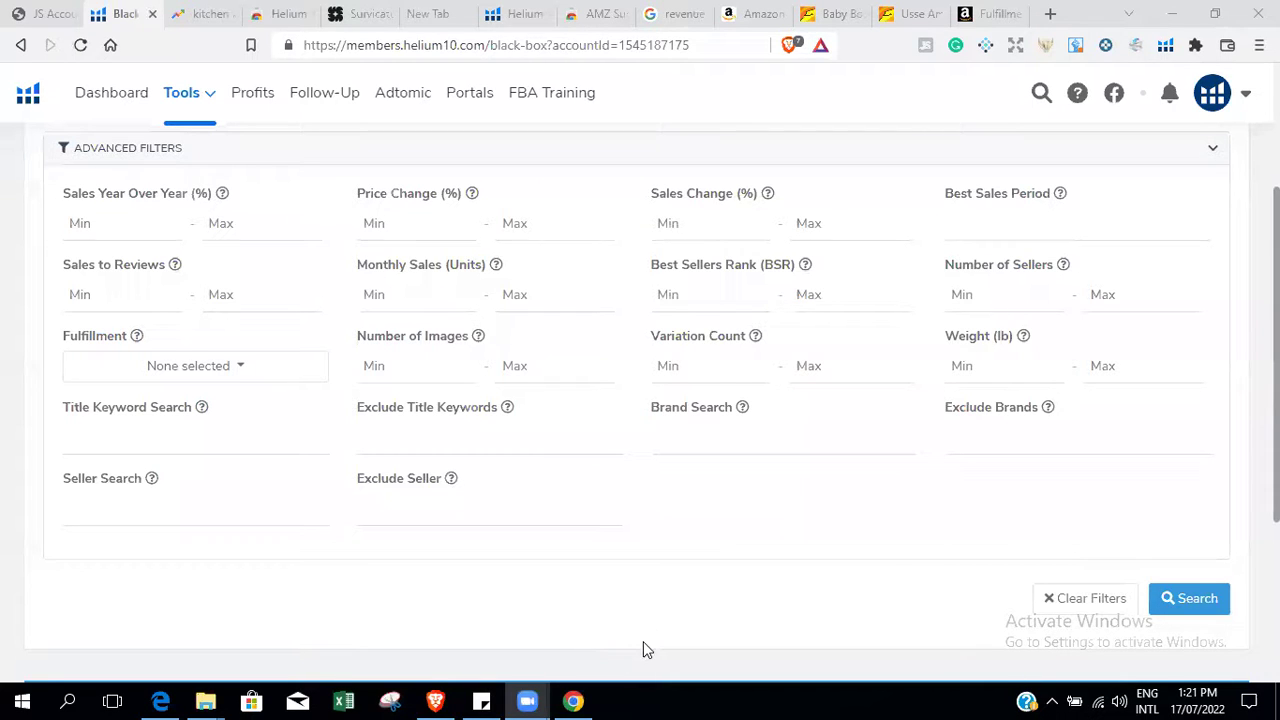
click(889, 531)
scroll(889, 531, up, 3)
scroll(637, 412, up, 1)
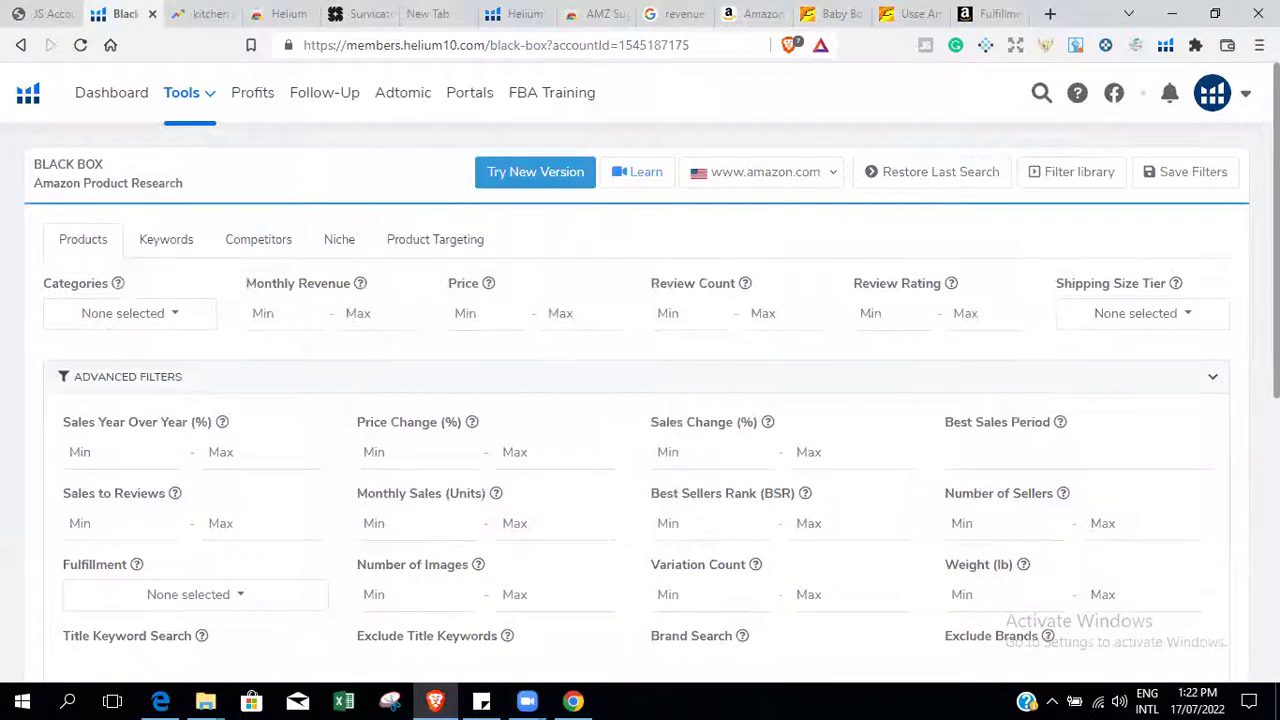
scroll(637, 412, down, 5)
scroll(637, 412, up, 5)
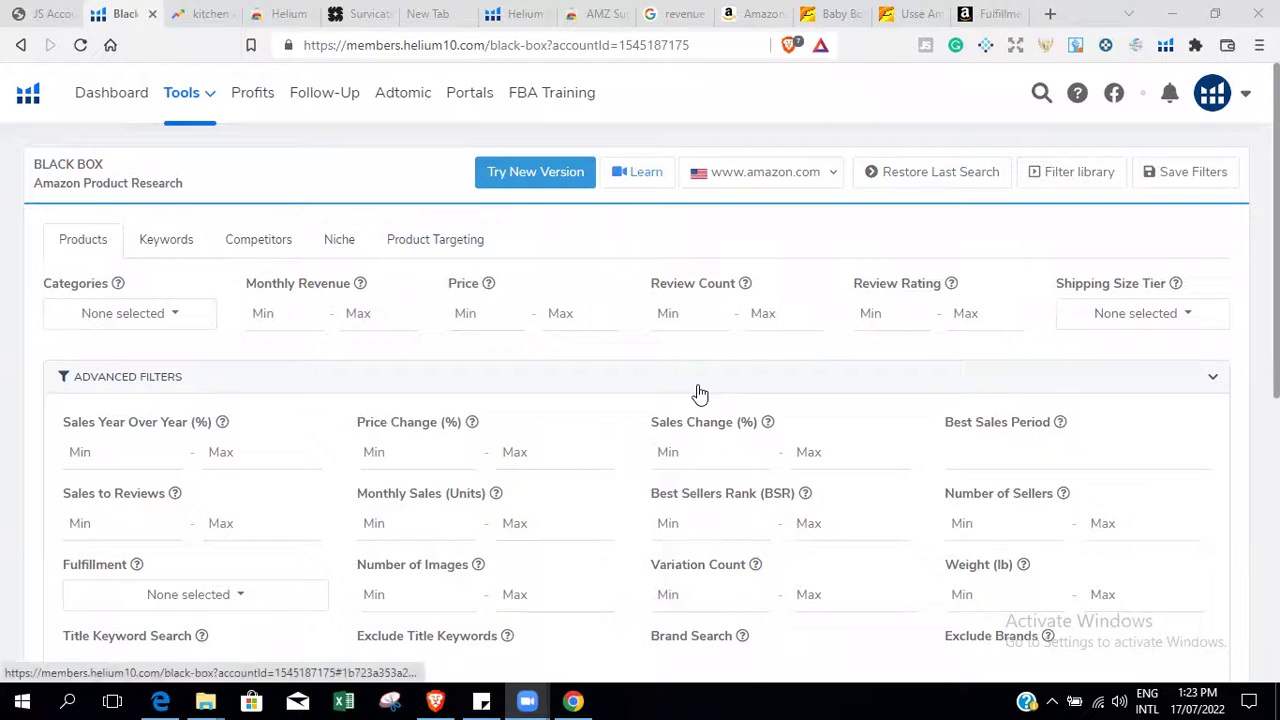
scroll(697, 394, down, 3)
scroll(640, 400, up, 3)
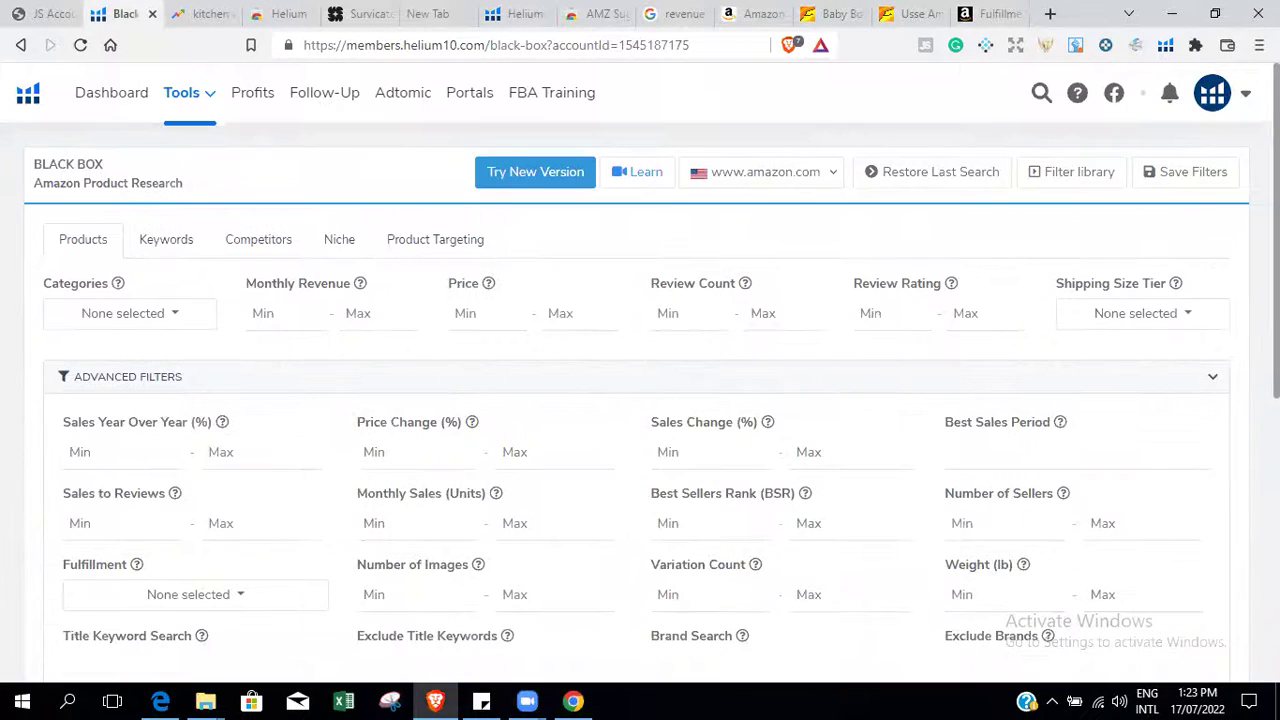